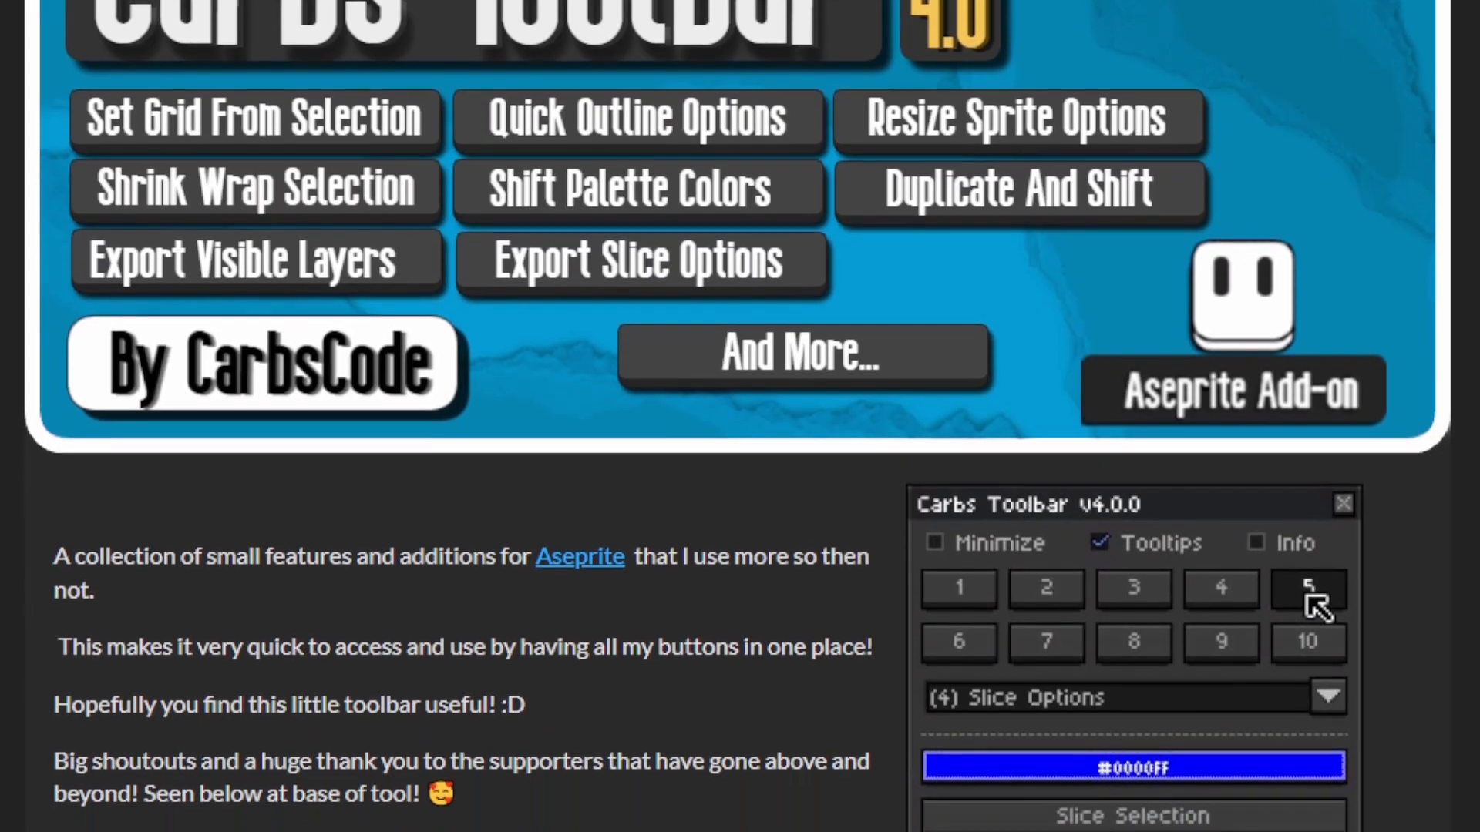
left_click(1311, 594)
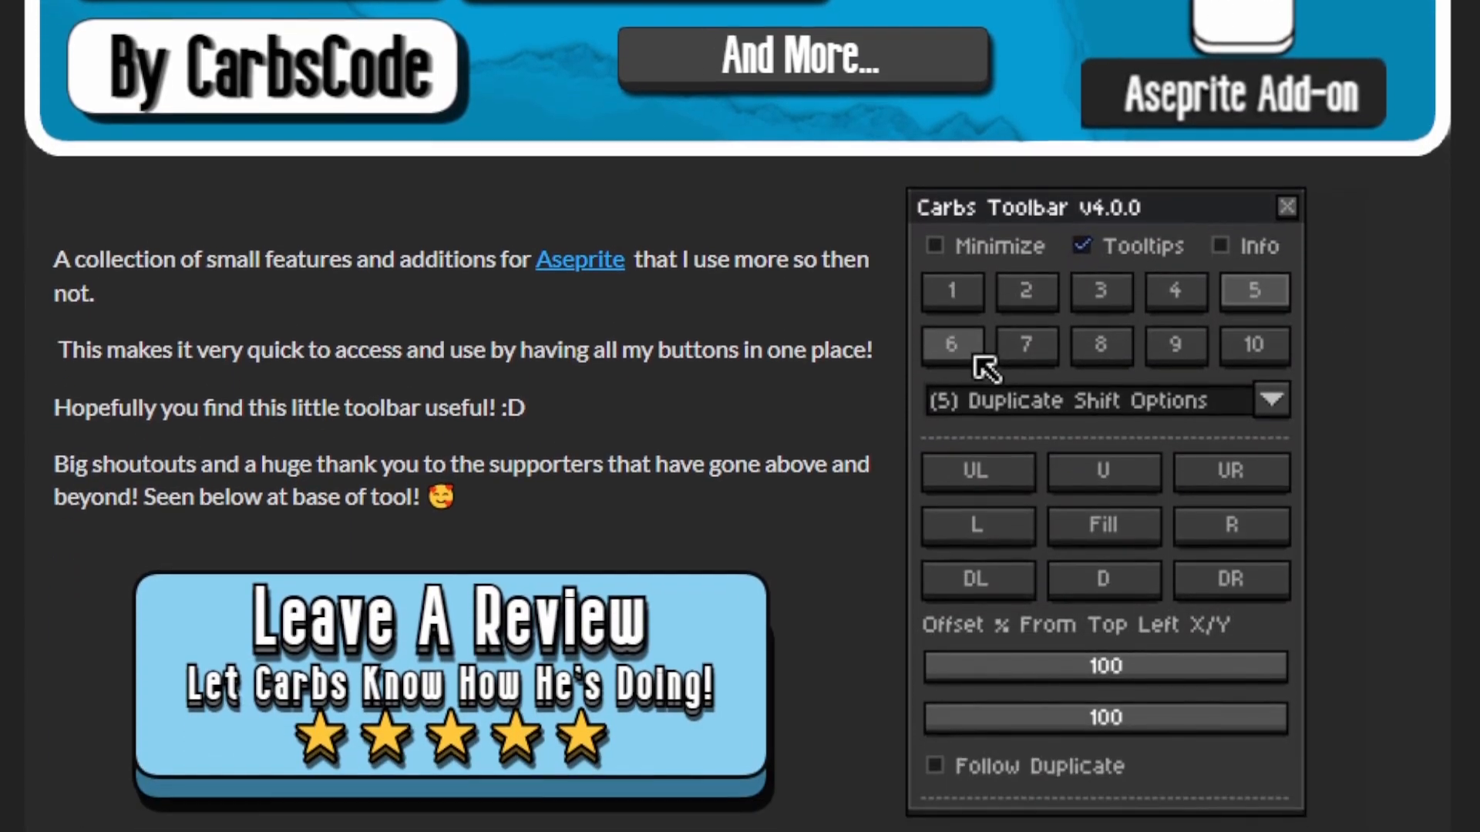
left_click(973, 351)
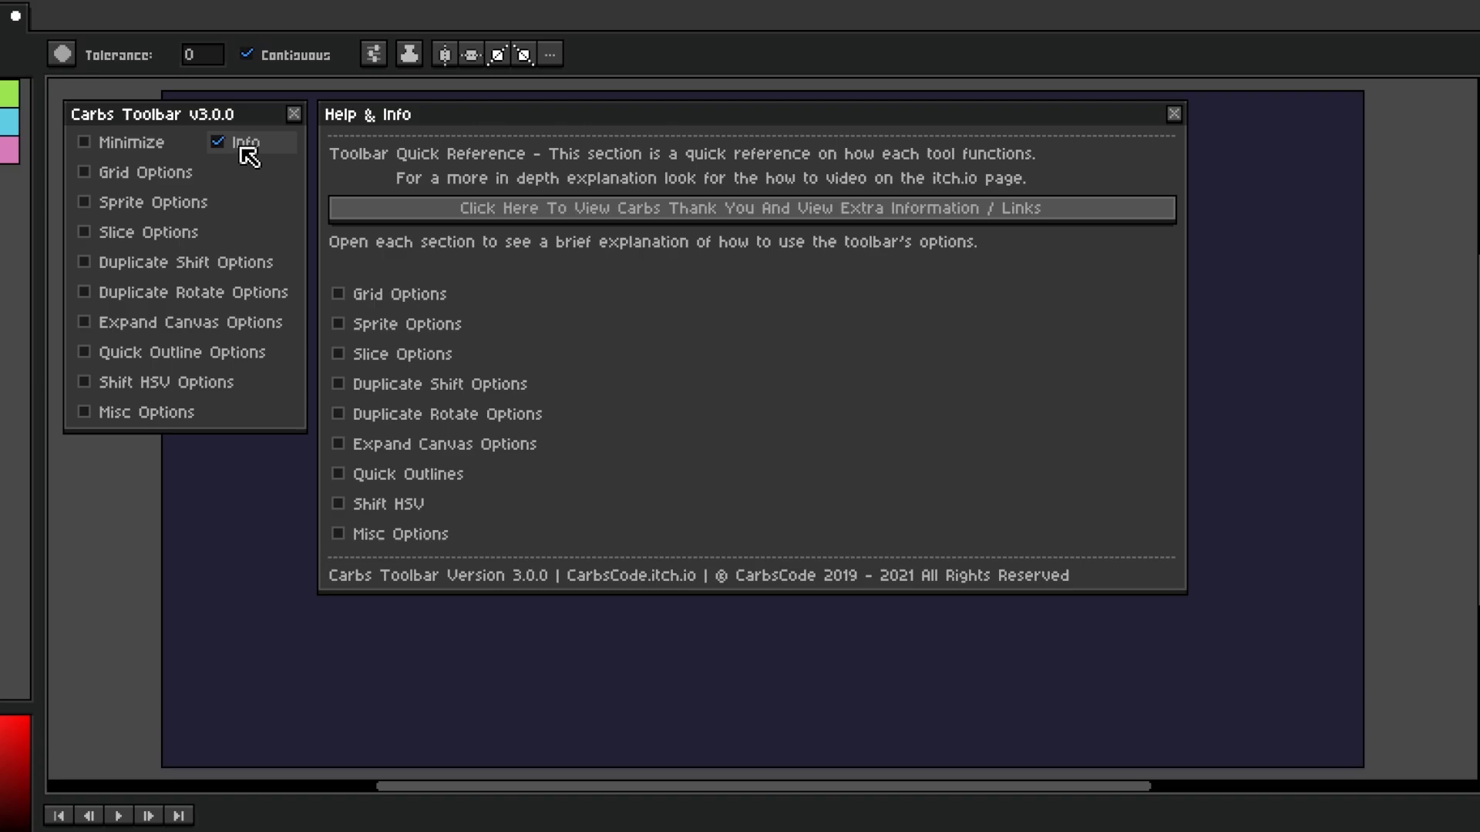
Hide the Help & Info window and close Carbs Toolbar v3.0.0
left_click(244, 149)
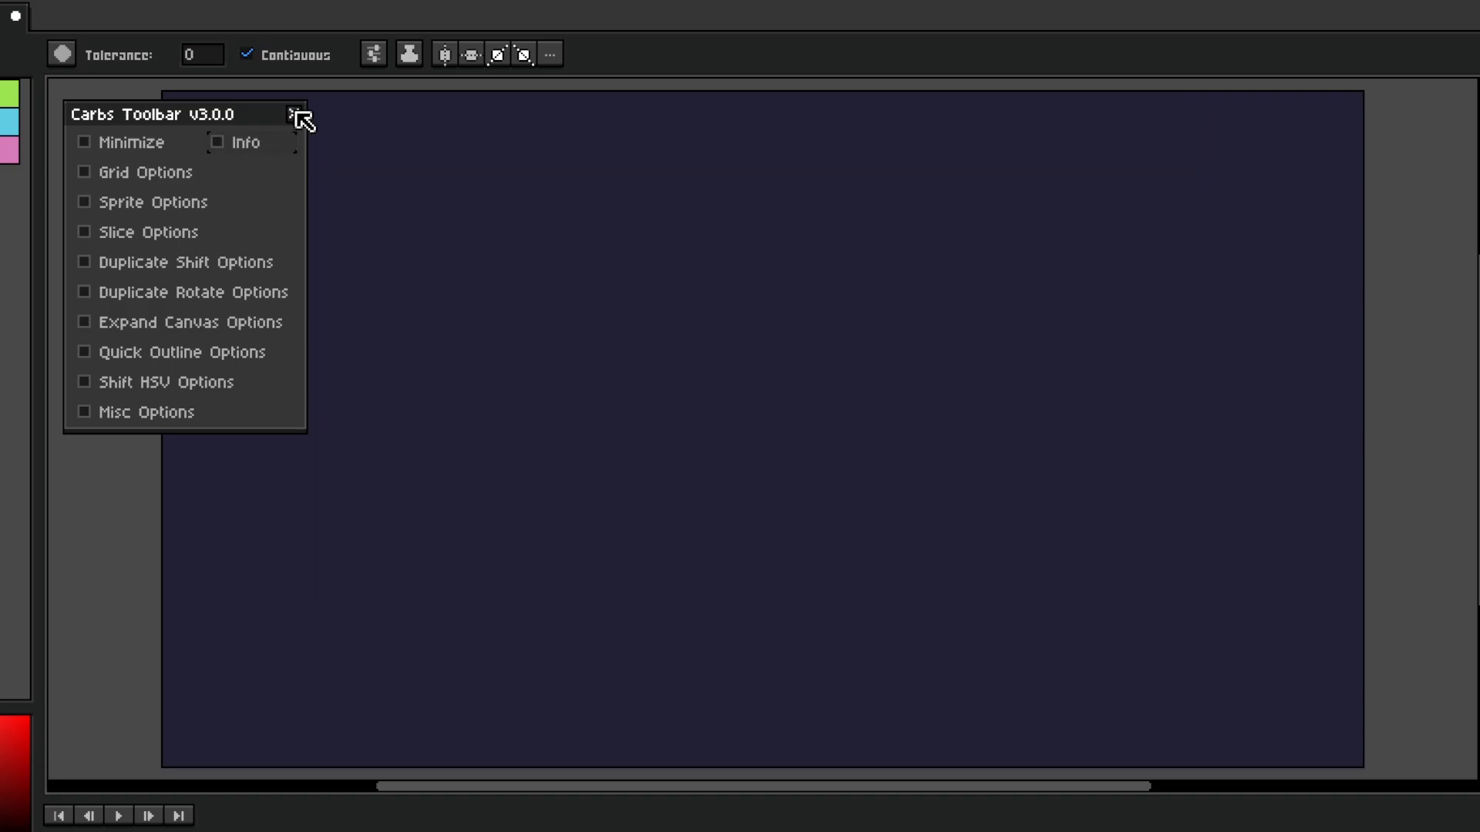
left_click(294, 114)
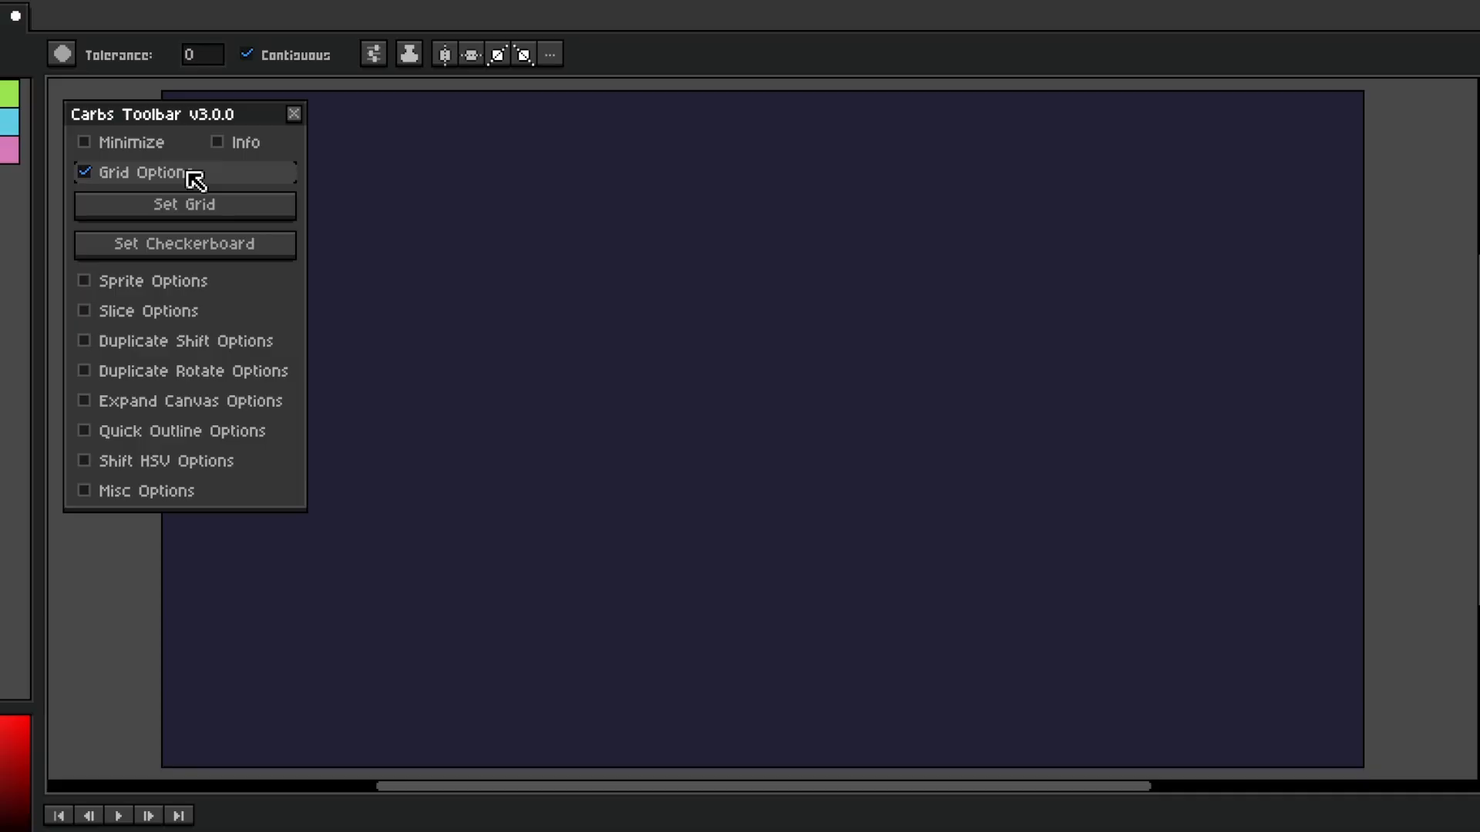
Look through the Grid, Slice, Duplicate Shift and Duplicate Rotate option sections of Carbs Toolbar v3.0.0, collapsing each one again
left_click(192, 172)
left_click(192, 204)
left_click(188, 204)
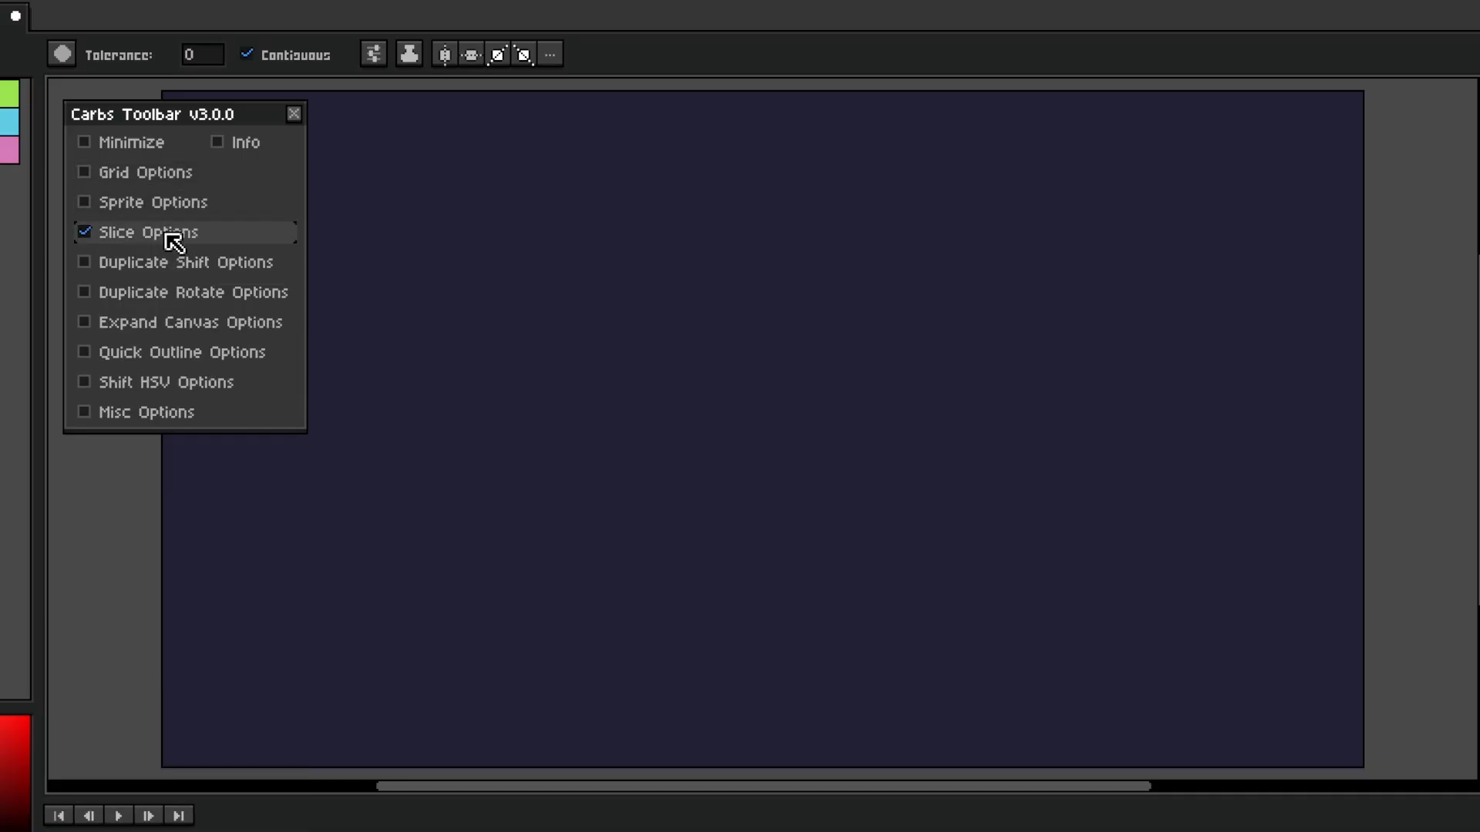
left_click(173, 232)
left_click(172, 232)
left_click(175, 263)
left_click(175, 263)
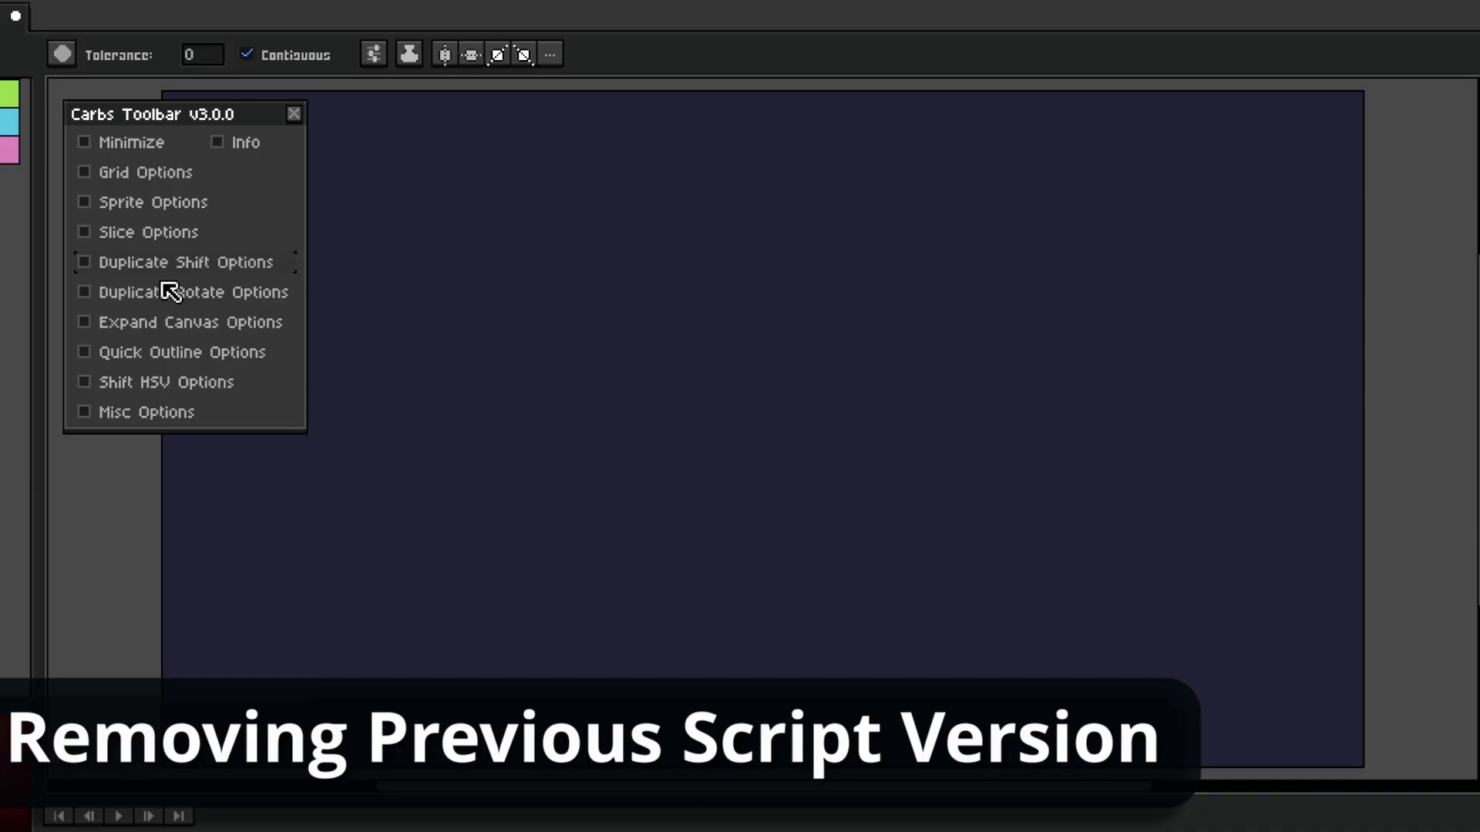
left_click(172, 291)
left_click(172, 290)
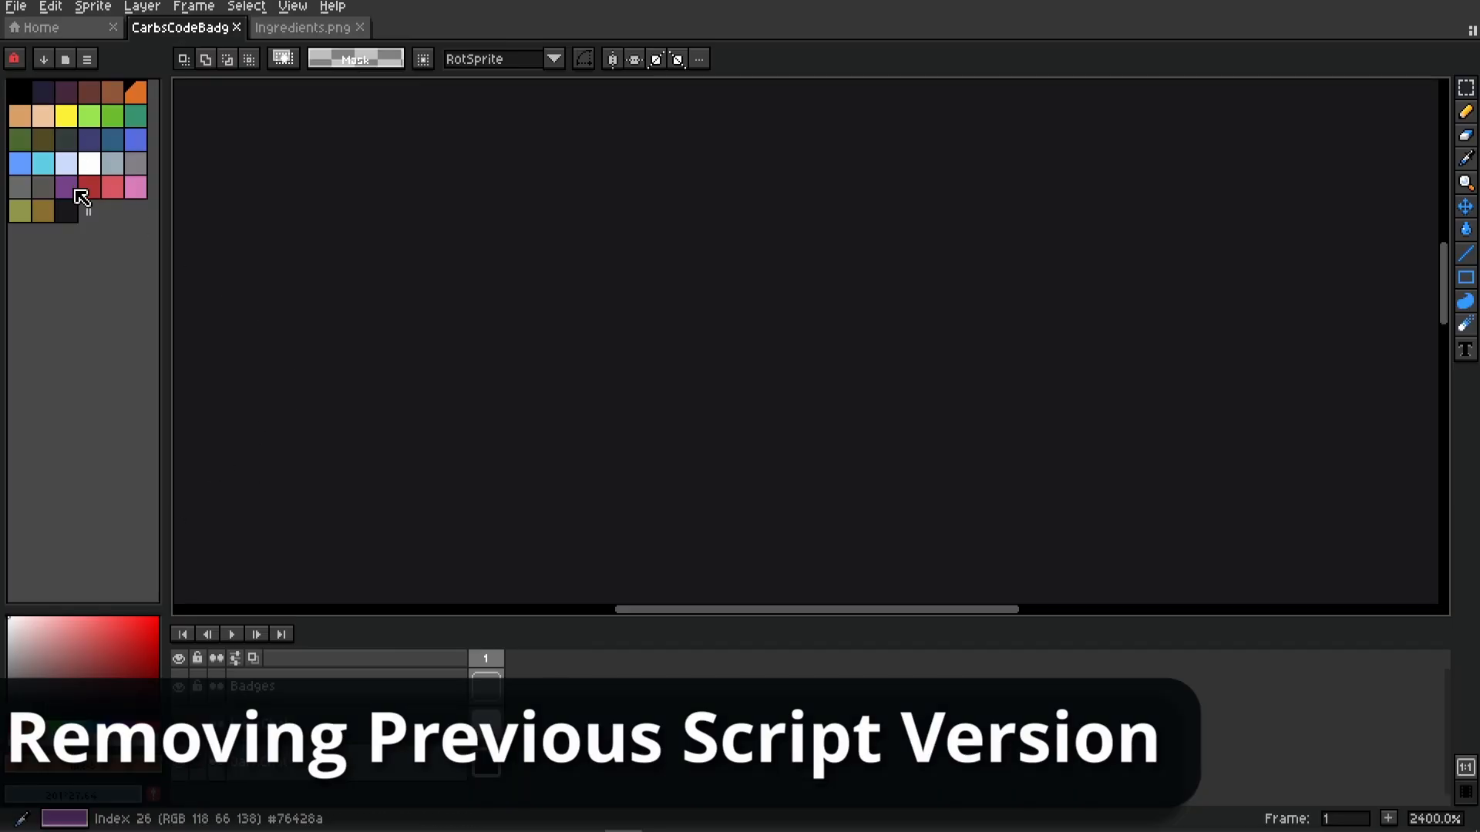
Permanently delete the Carbs Toolbar folder from Aseprite's scripts folder and close the folder window
left_click(15, 7)
mouse_move(73, 211)
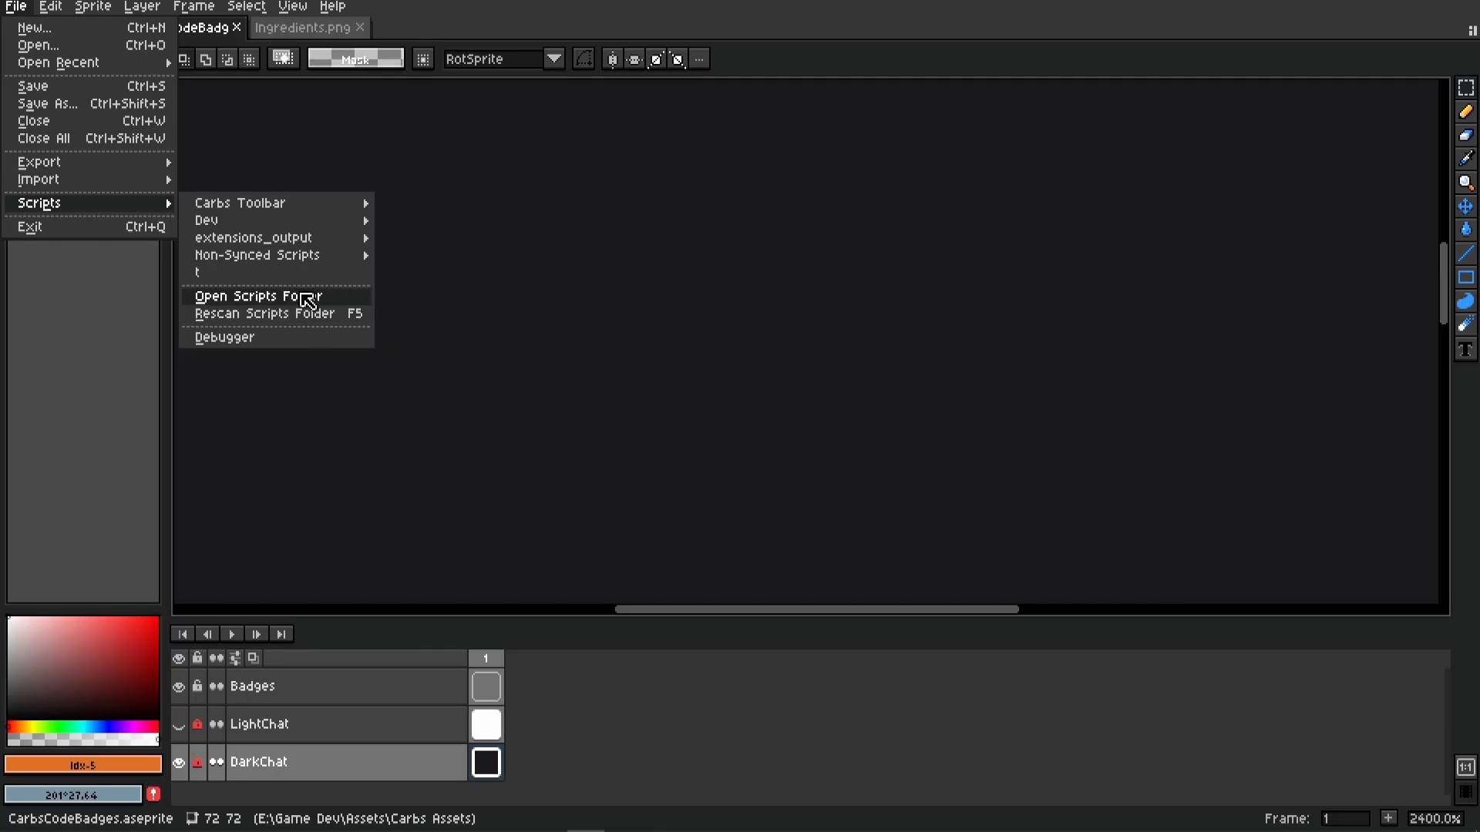
left_click(308, 298)
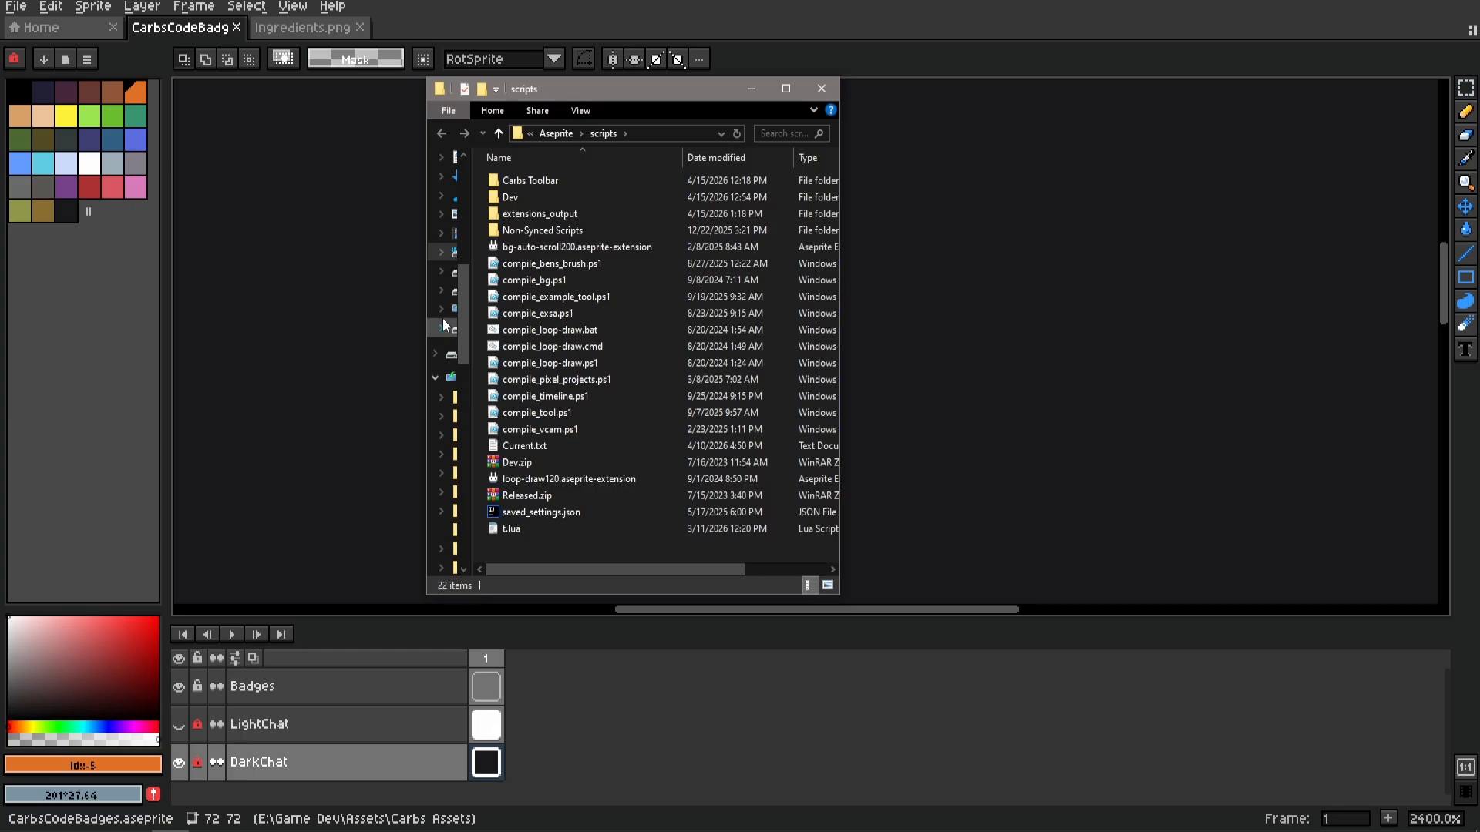
left_click(552, 181)
key("shift+Delete")
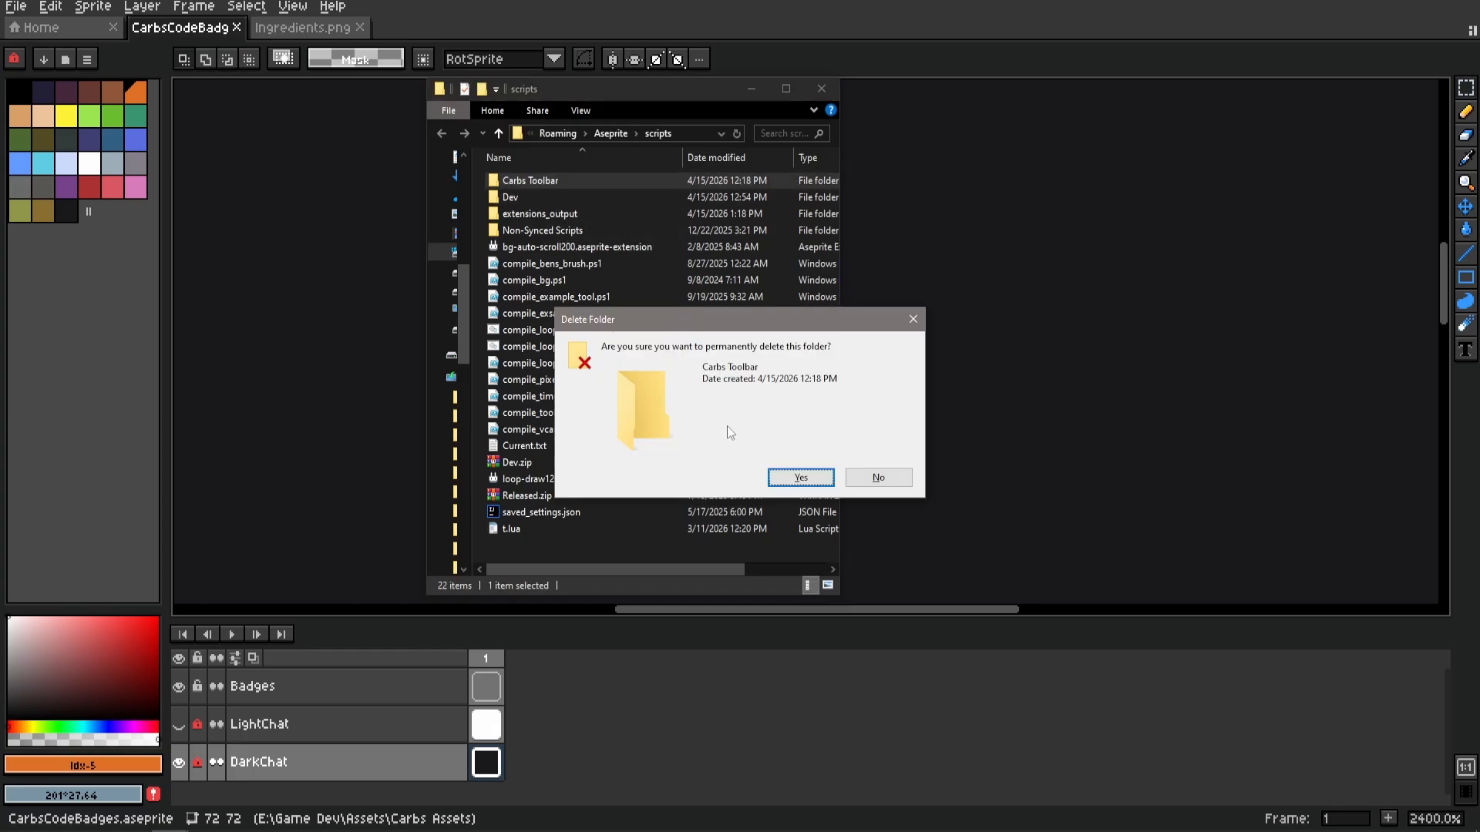
left_click(808, 481)
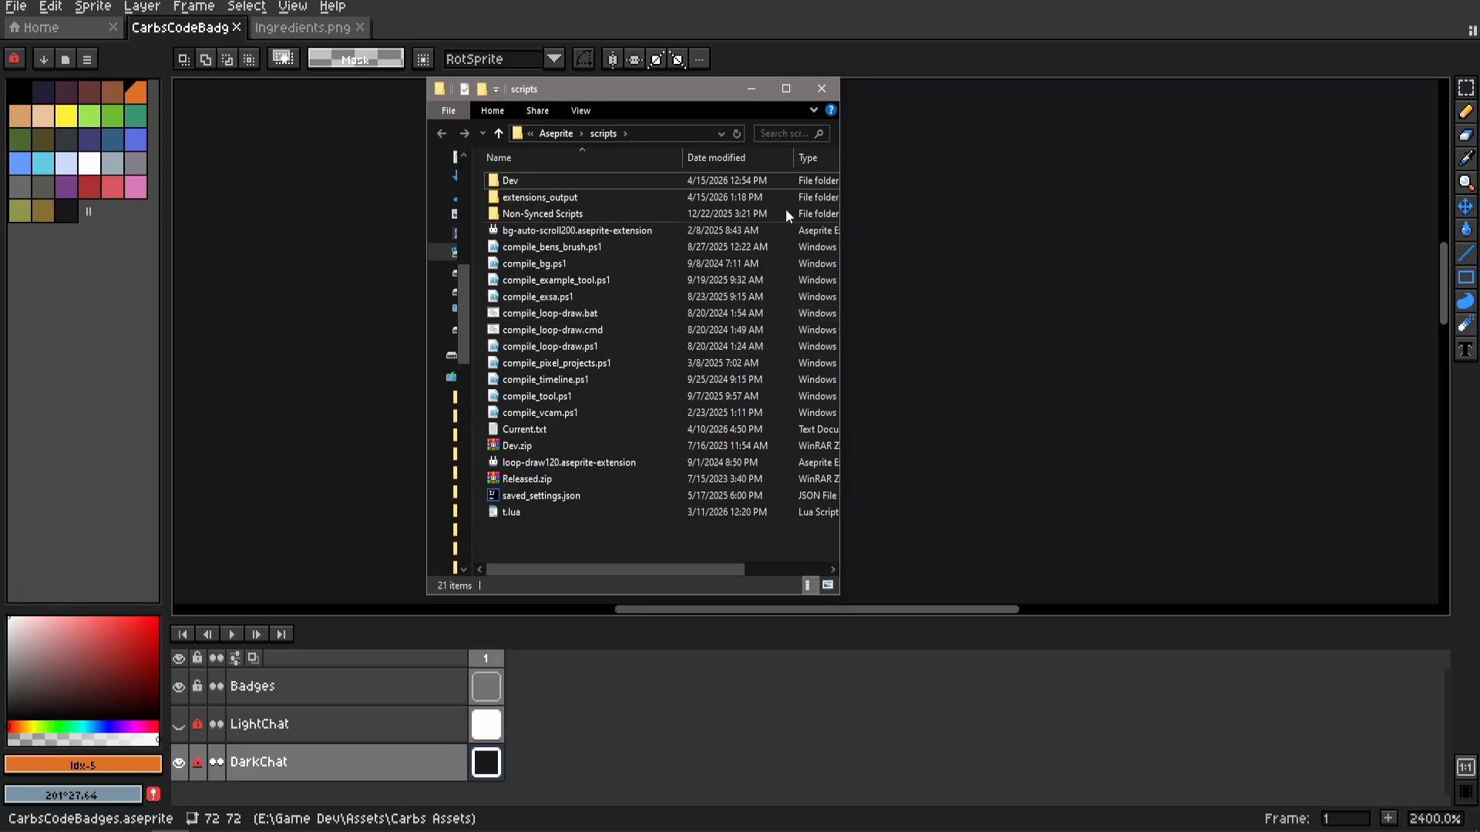
left_click(822, 91)
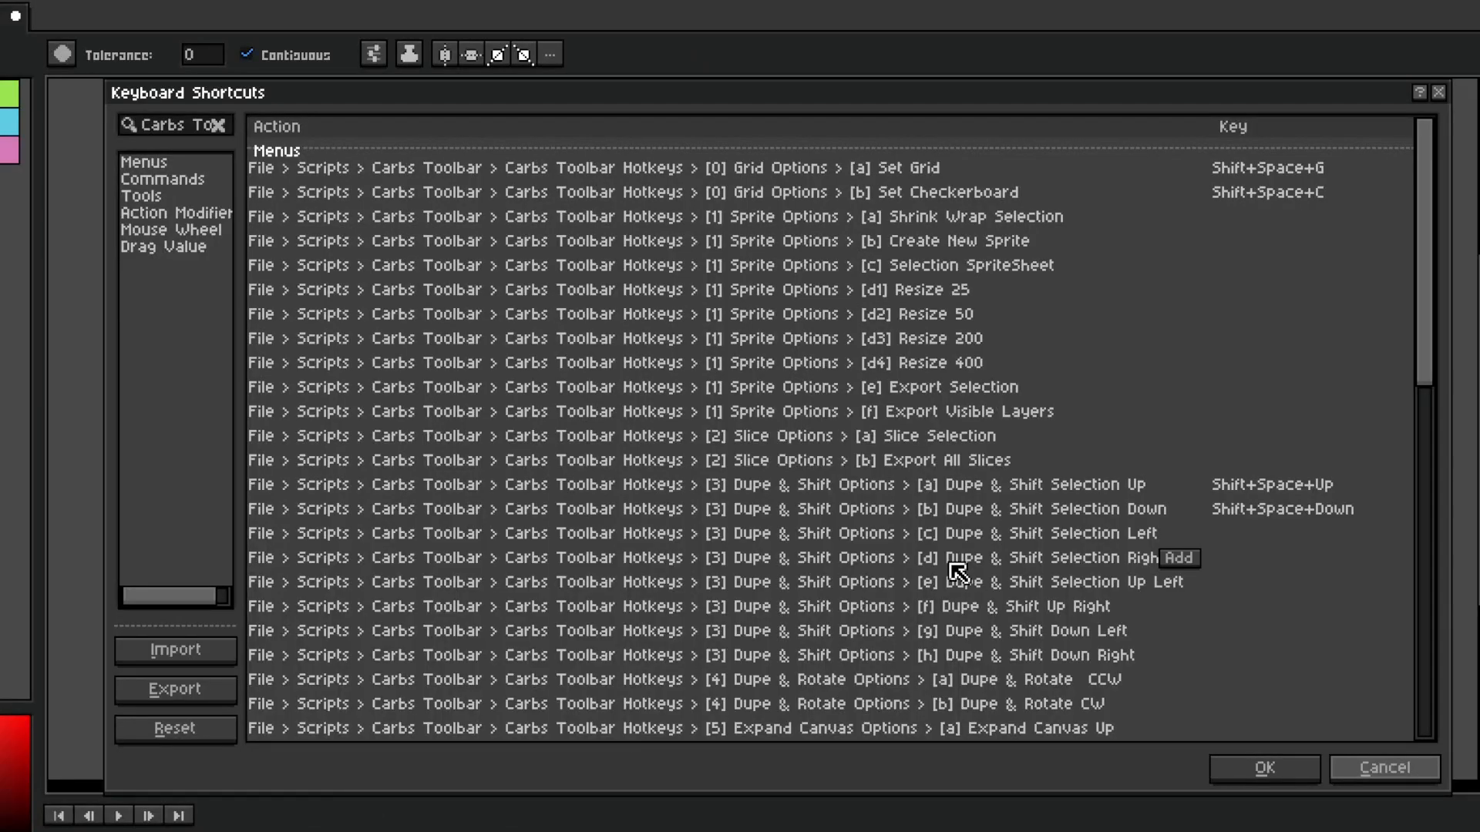
Remove the Space+C keyboard shortcut assigned to the old CarbsToolbar script
scroll(1308, 319, "down", 1)
scroll(1309, 319, "down", 6)
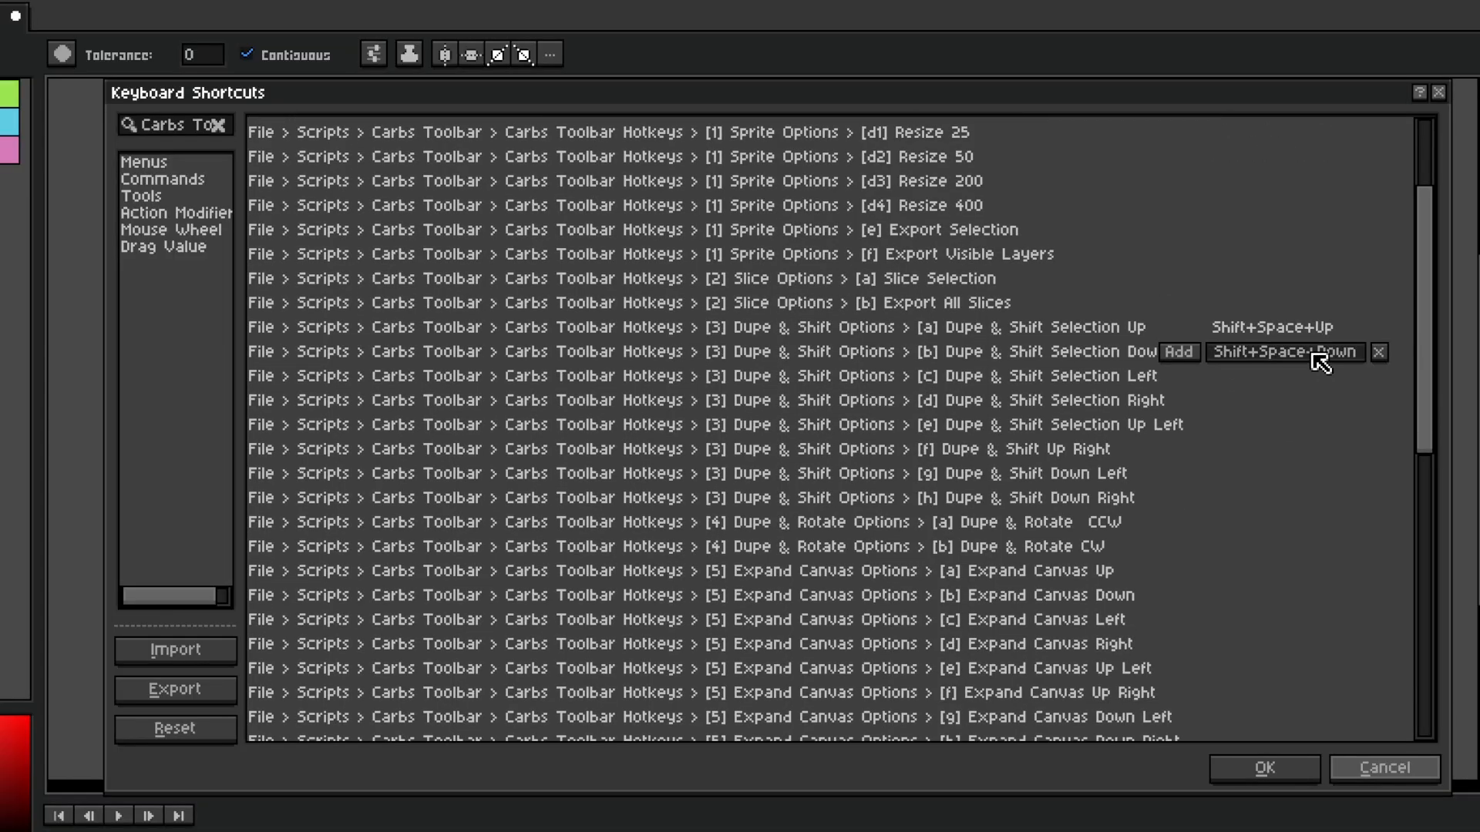
scroll(1323, 420, "down", 3)
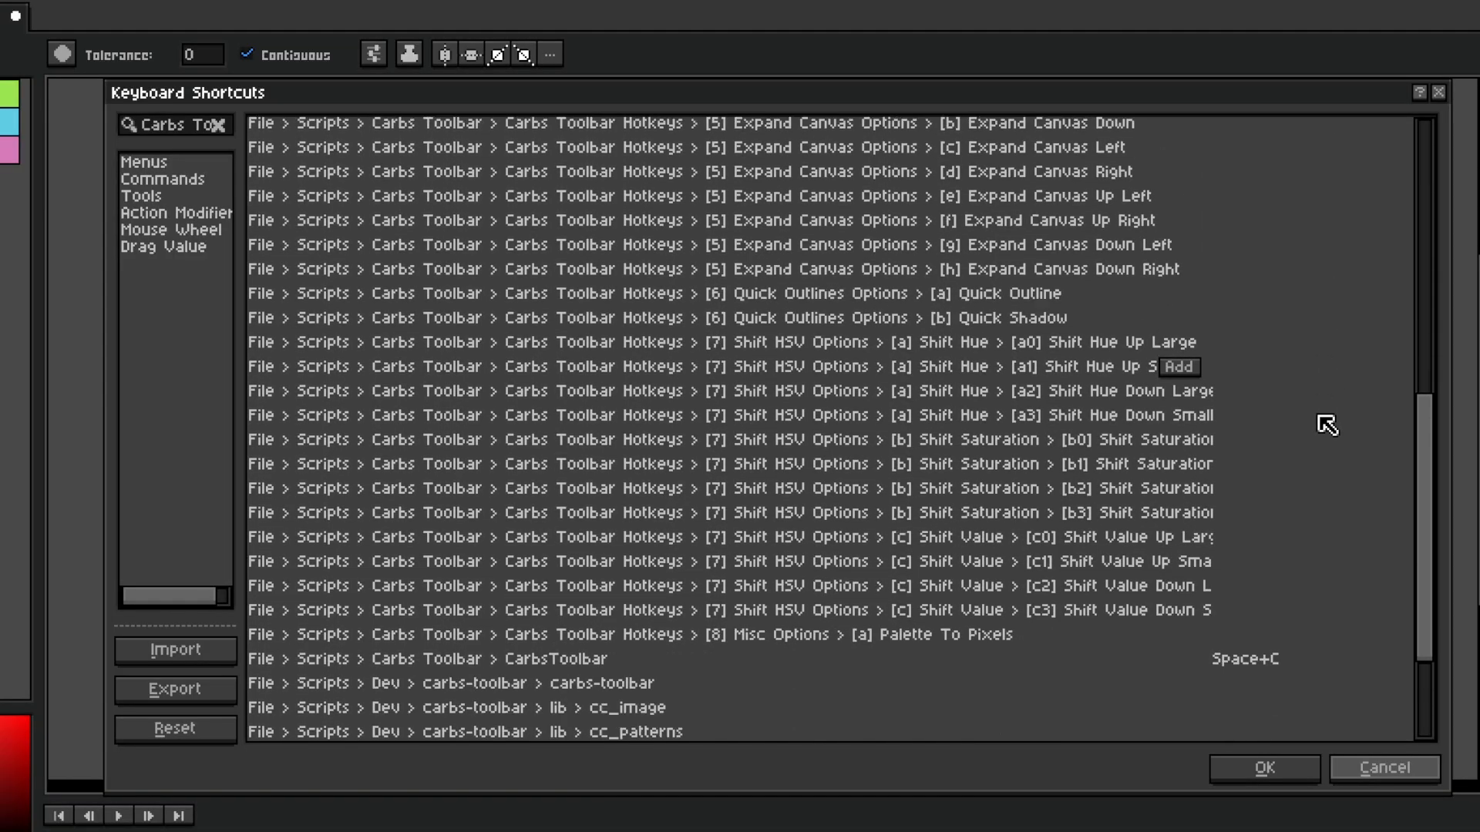
scroll(1329, 590, "down", 1)
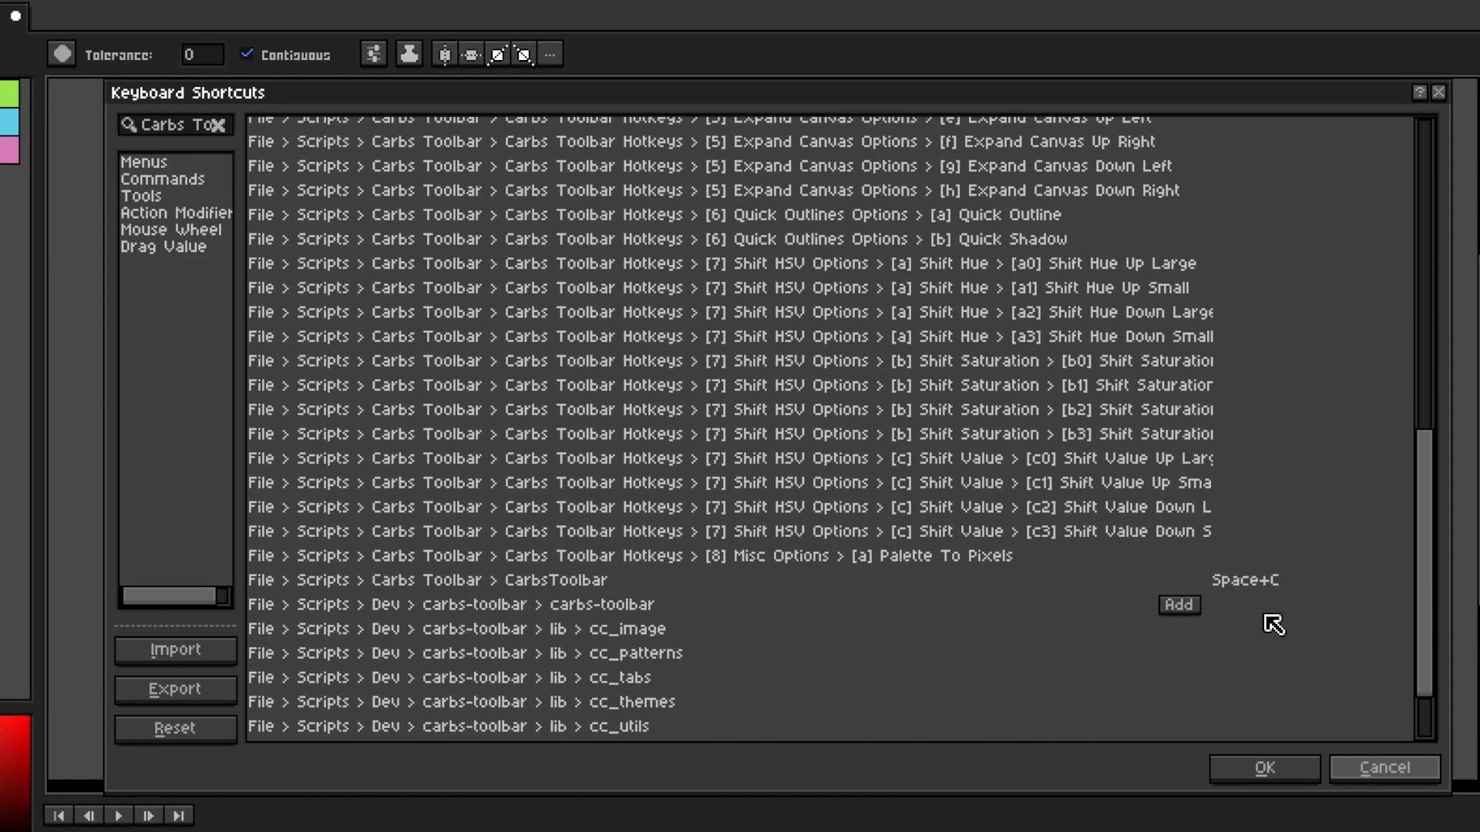
mouse_move(1258, 589)
left_click(1309, 585)
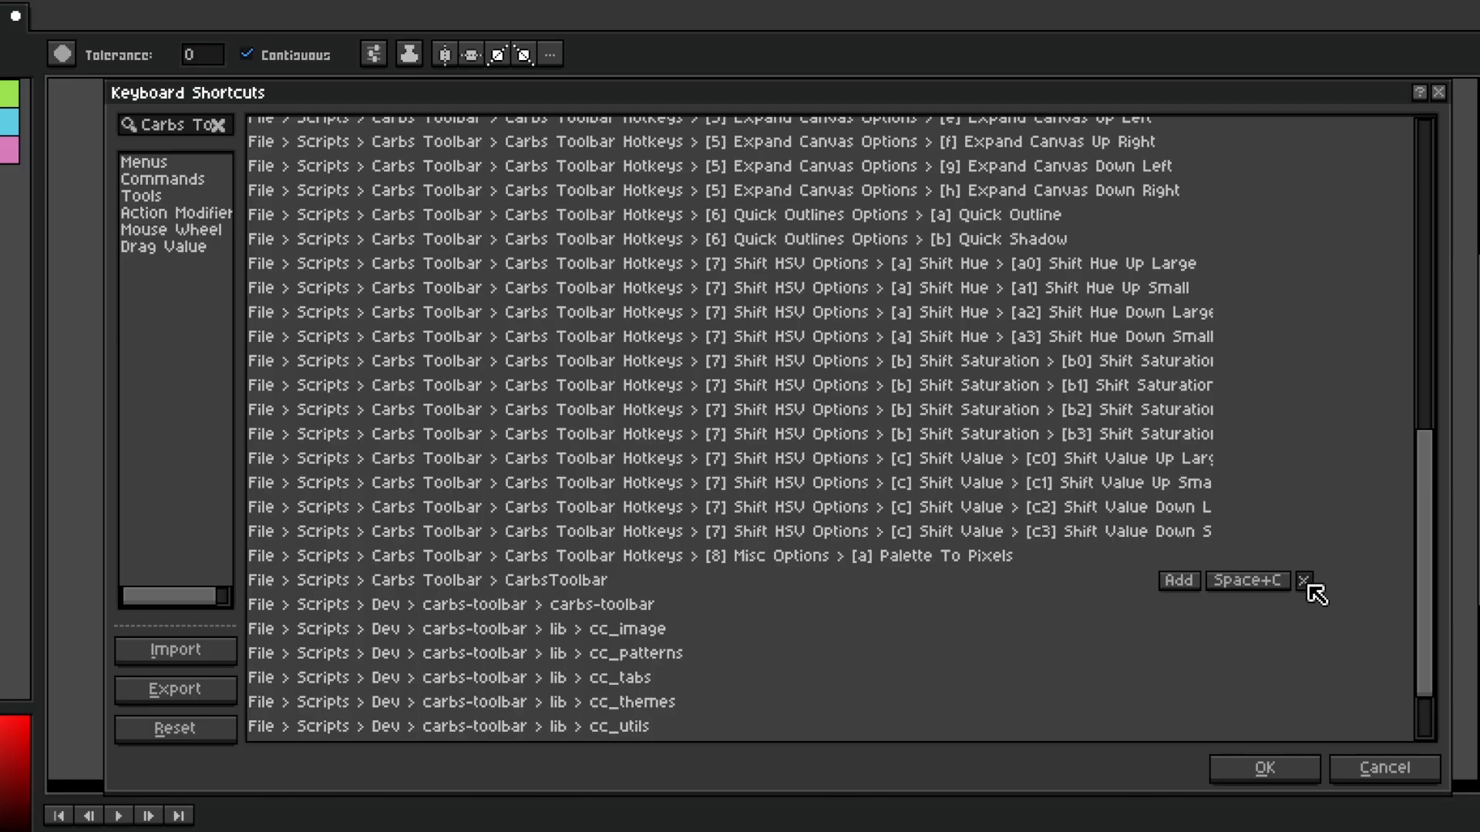
left_click(1309, 584)
left_click(717, 470)
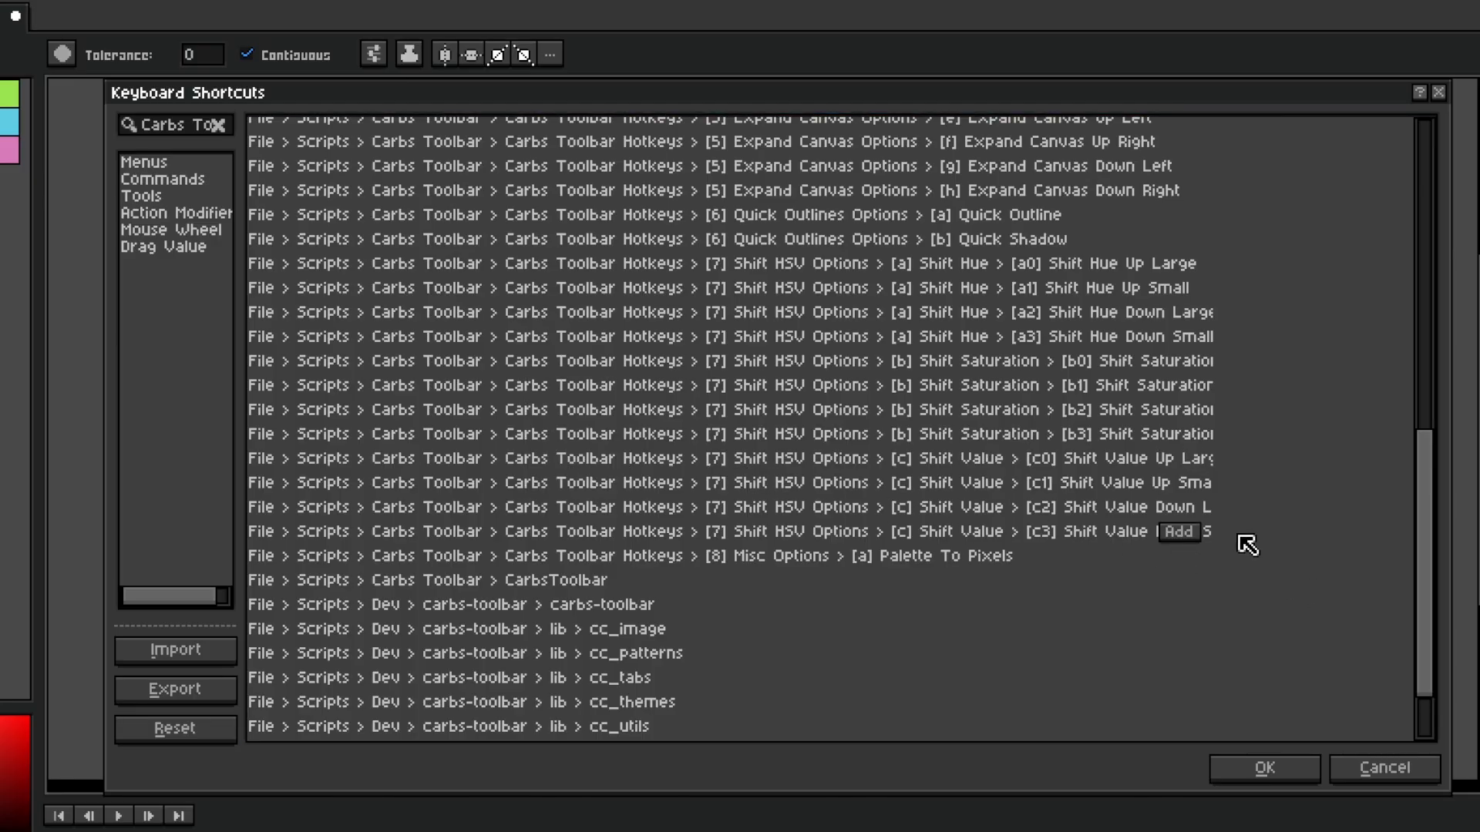
scroll(1241, 539, "up", 10)
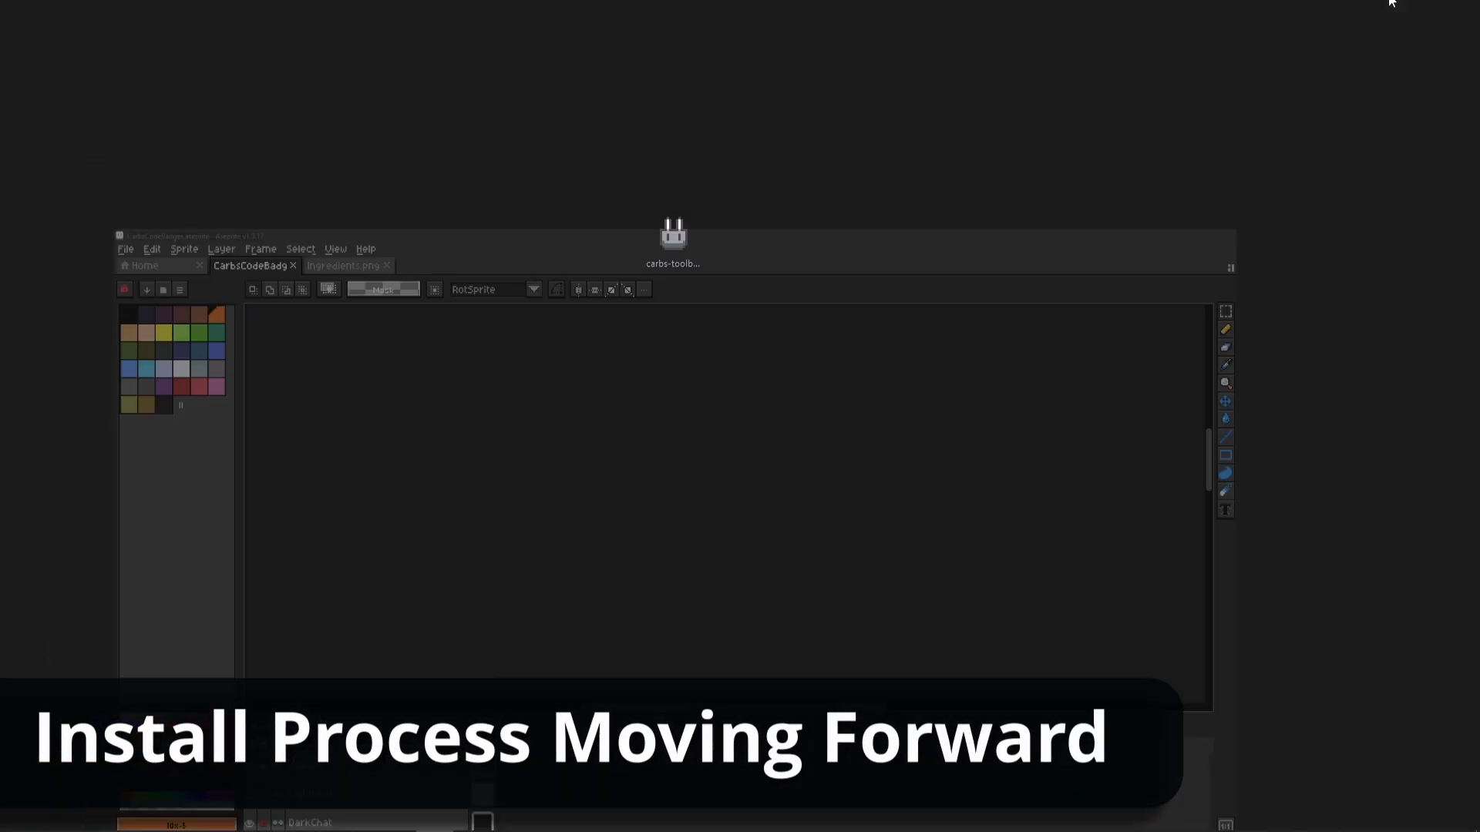
Install carbs-toolbar400.aseprite-extension from the desktop and apply the extension preferences
left_click(667, 243)
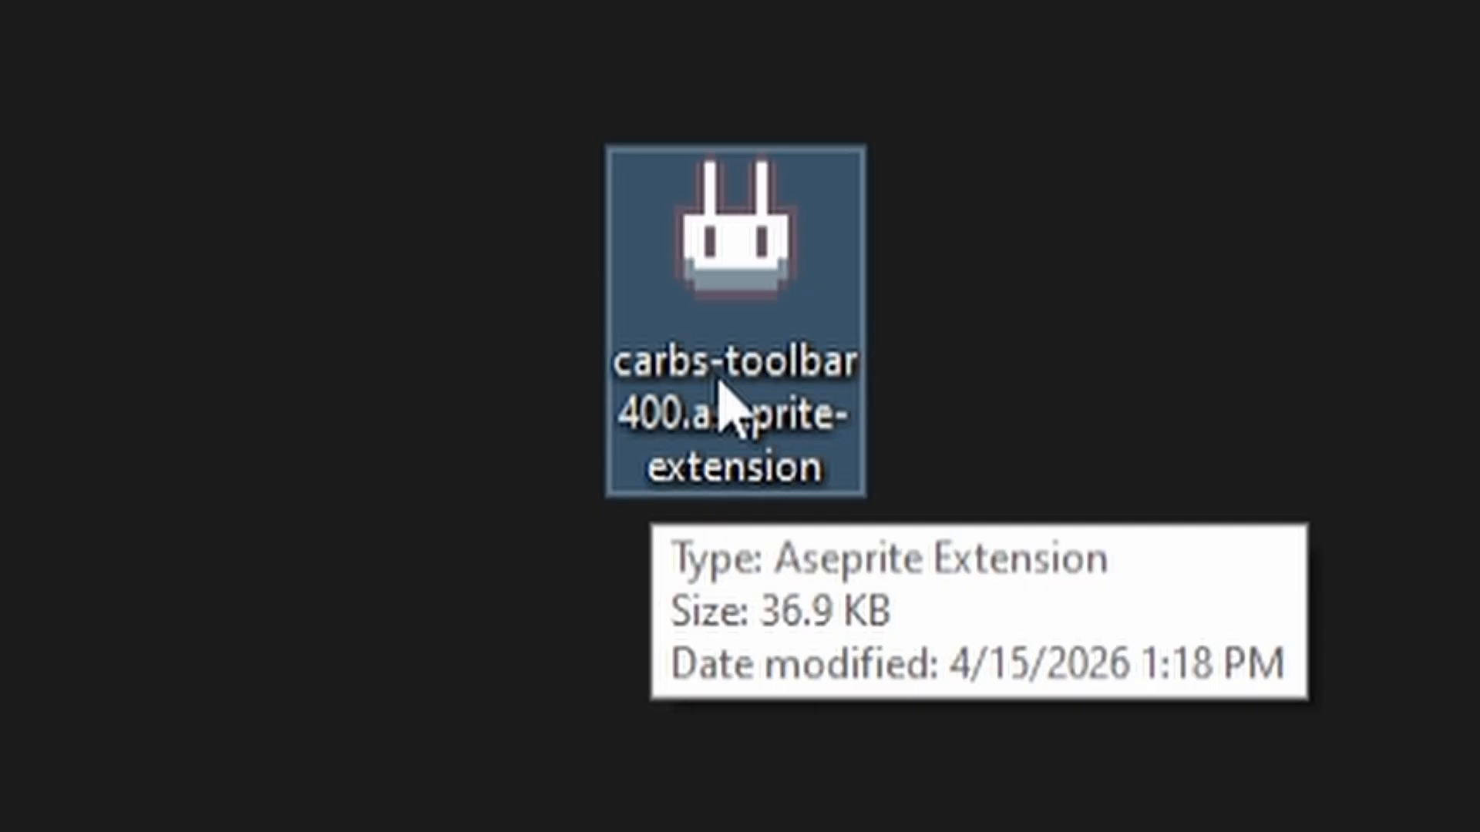
double_click(725, 401)
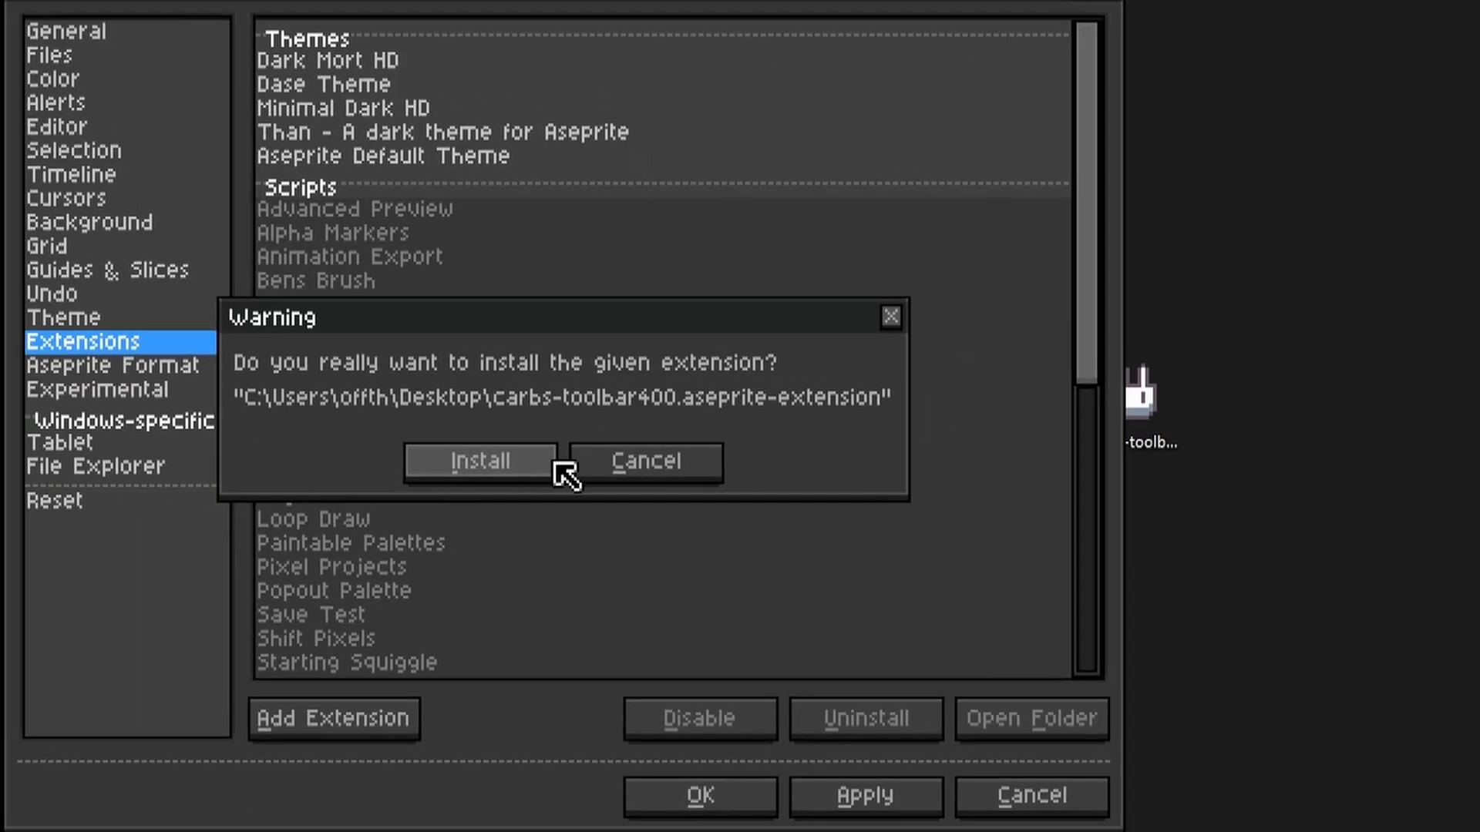
left_click(500, 466)
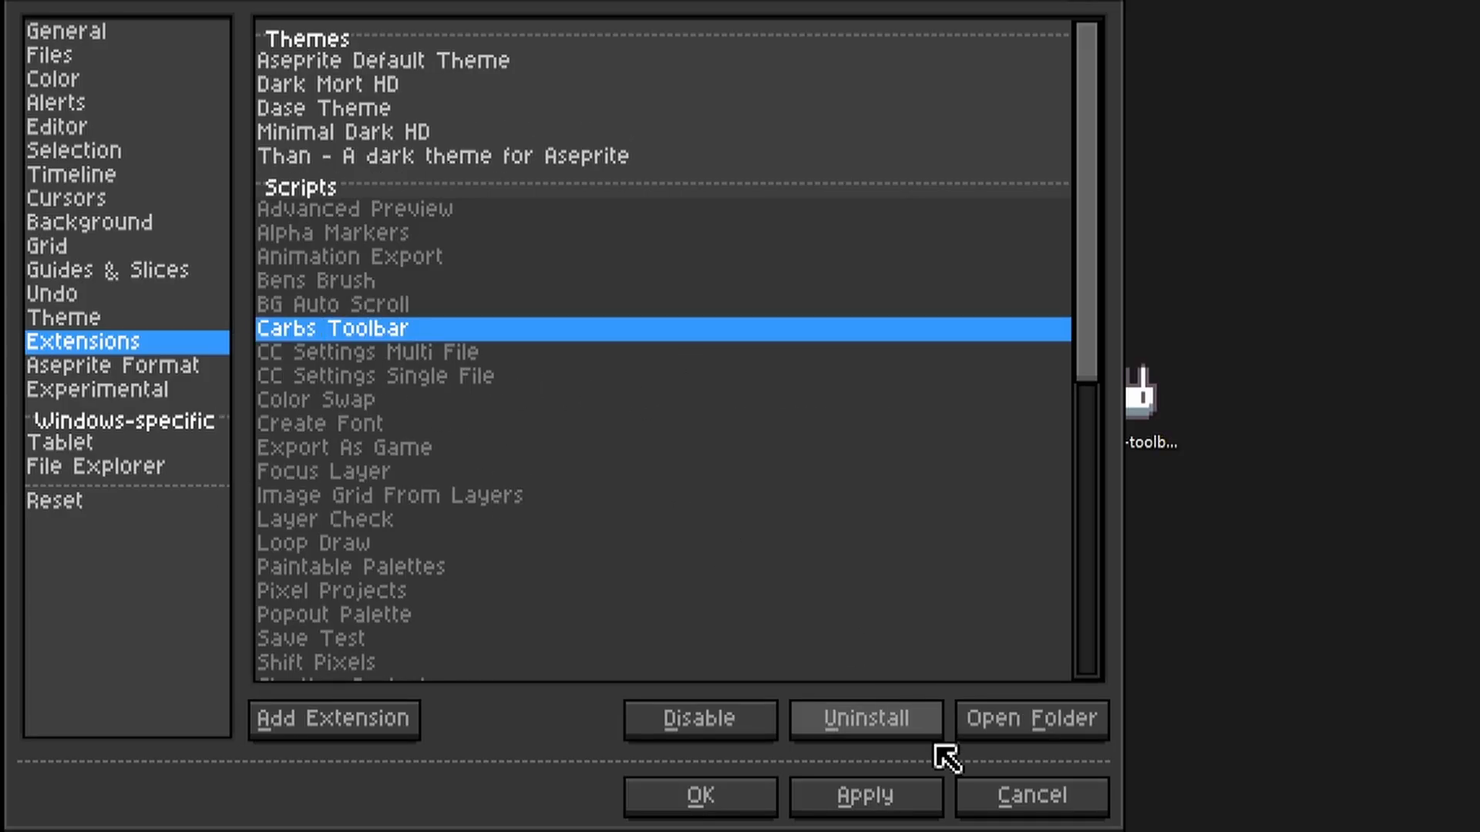
left_click(871, 811)
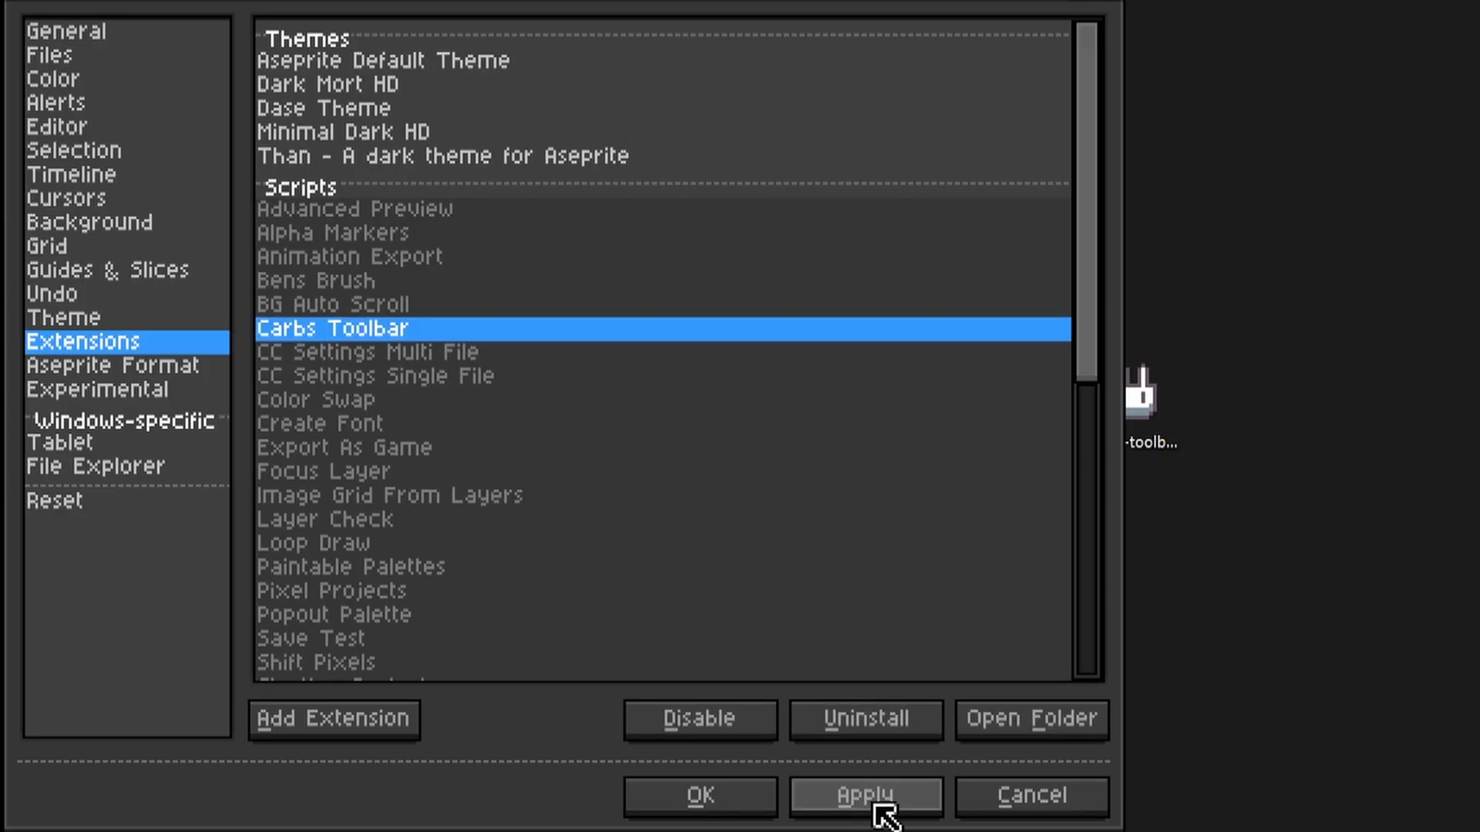
left_click(723, 816)
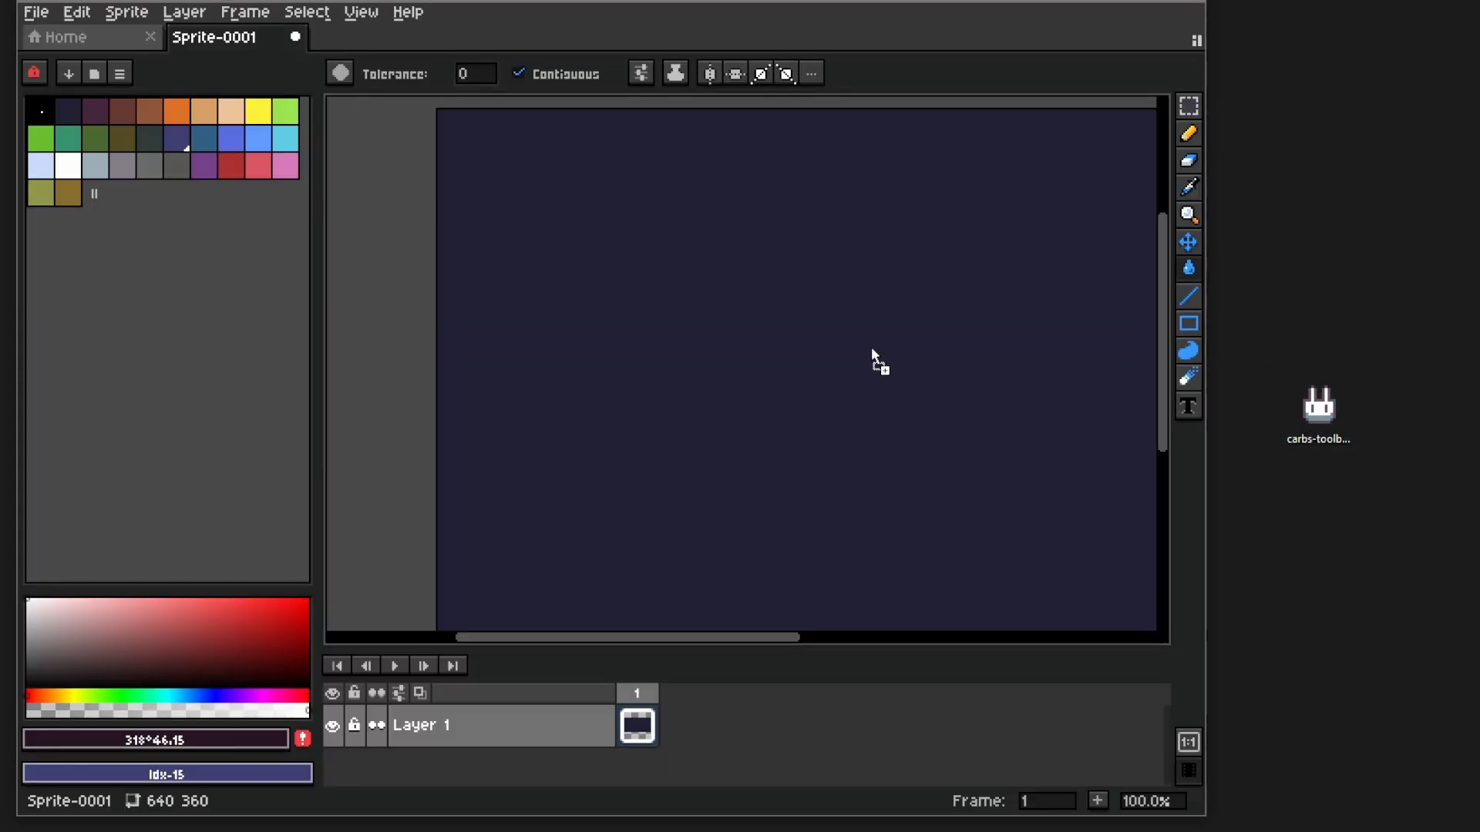
Try installing the carbs-toolbar400 extension by dropping its desktop file onto the open sprite, and close the preferences
left_click_drag(872, 350, 872, 350)
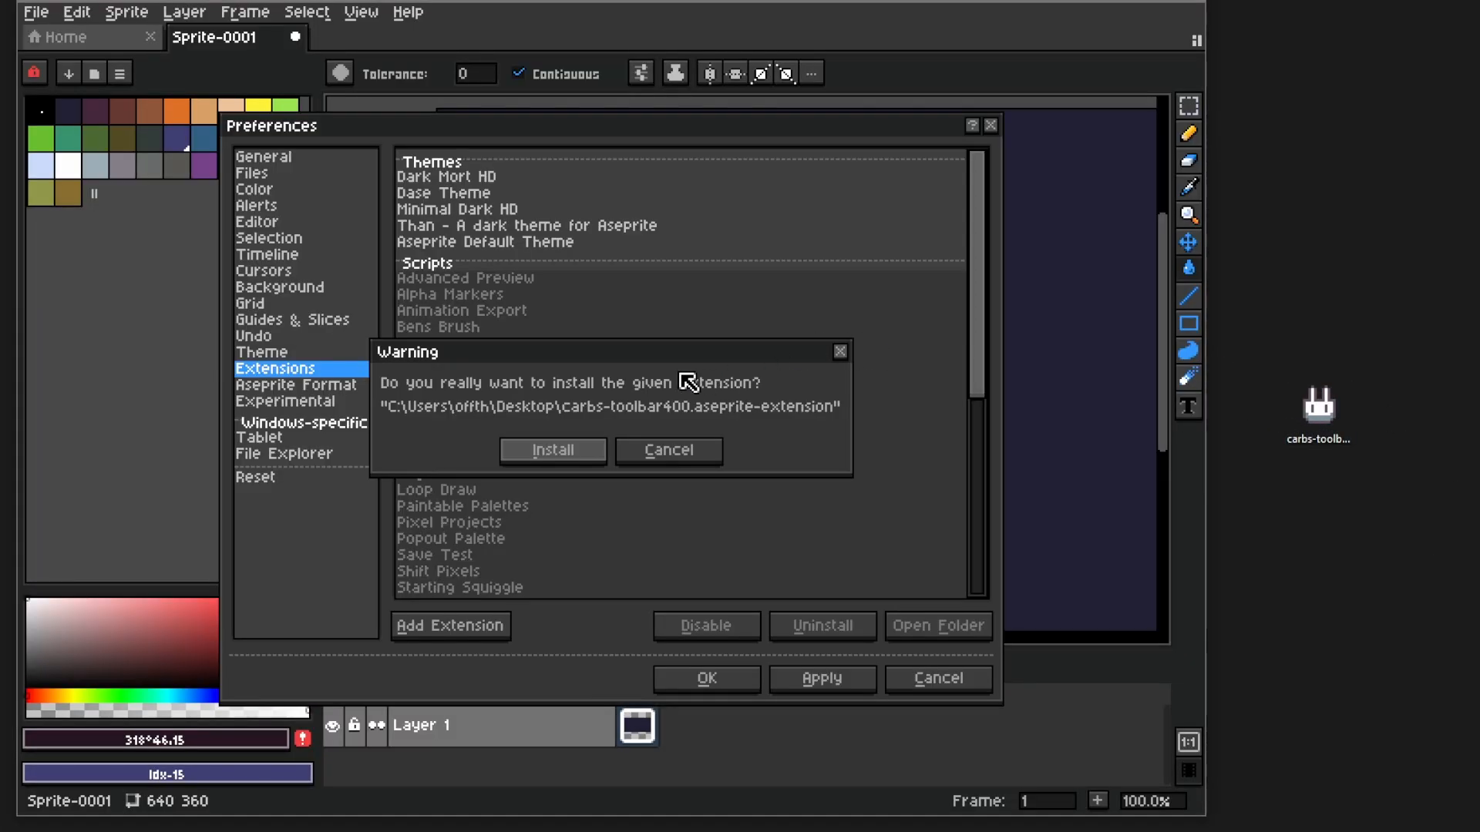
left_click(601, 448)
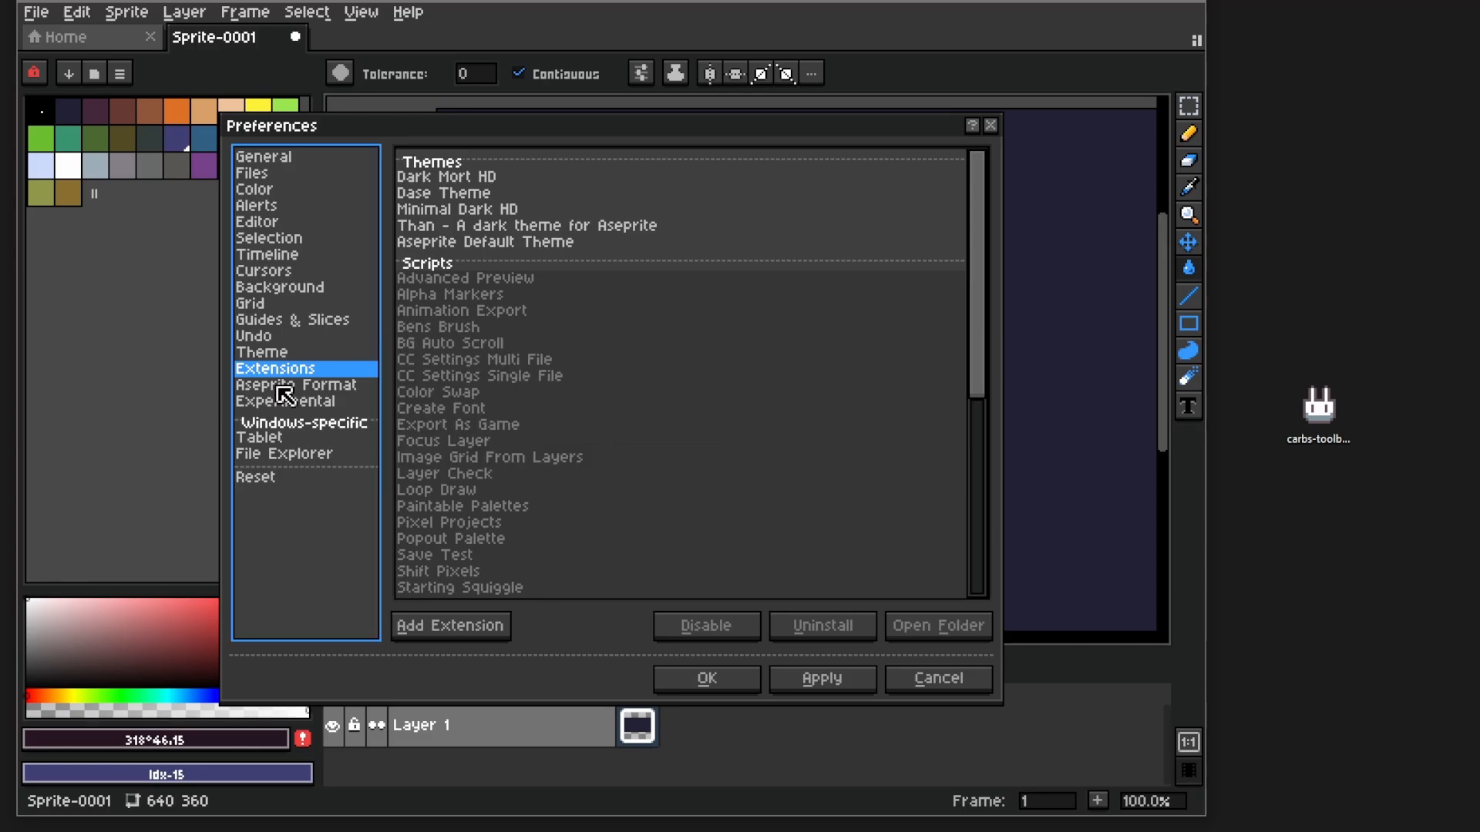
left_click(291, 166)
left_click(707, 678)
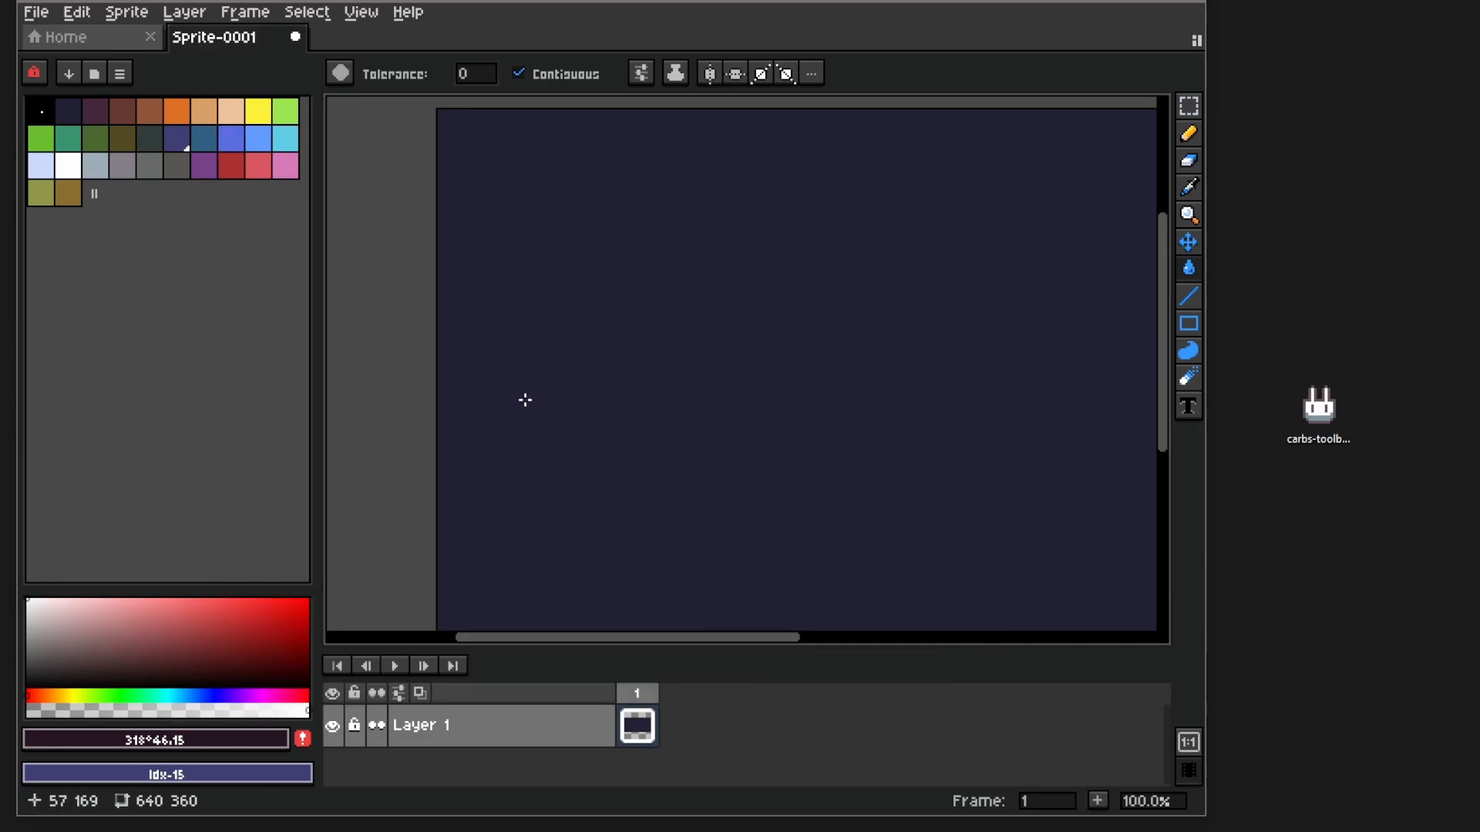
Open the Extensions section of the preferences
left_click(77, 12)
left_click(280, 559)
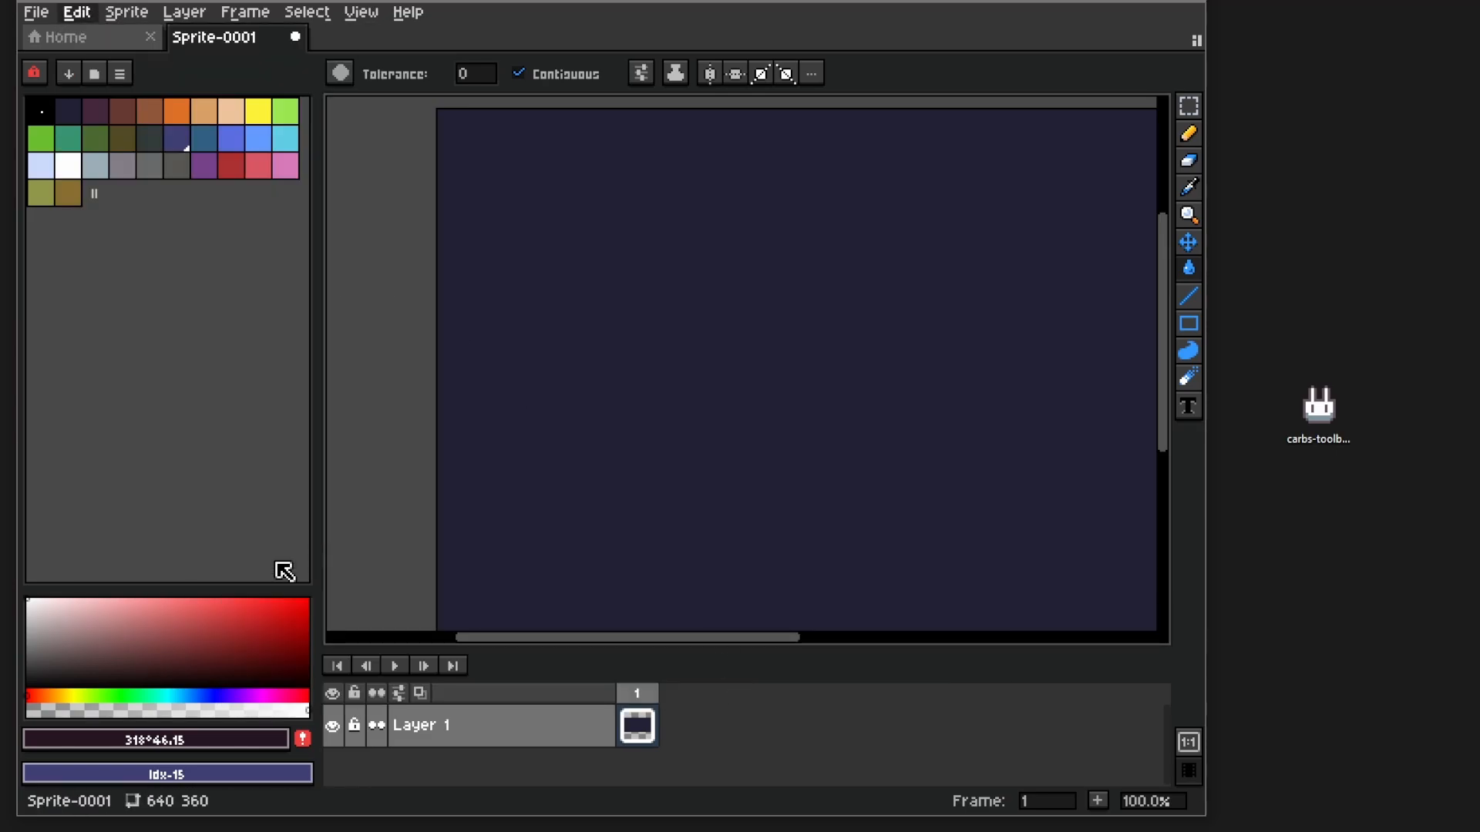
left_click(277, 370)
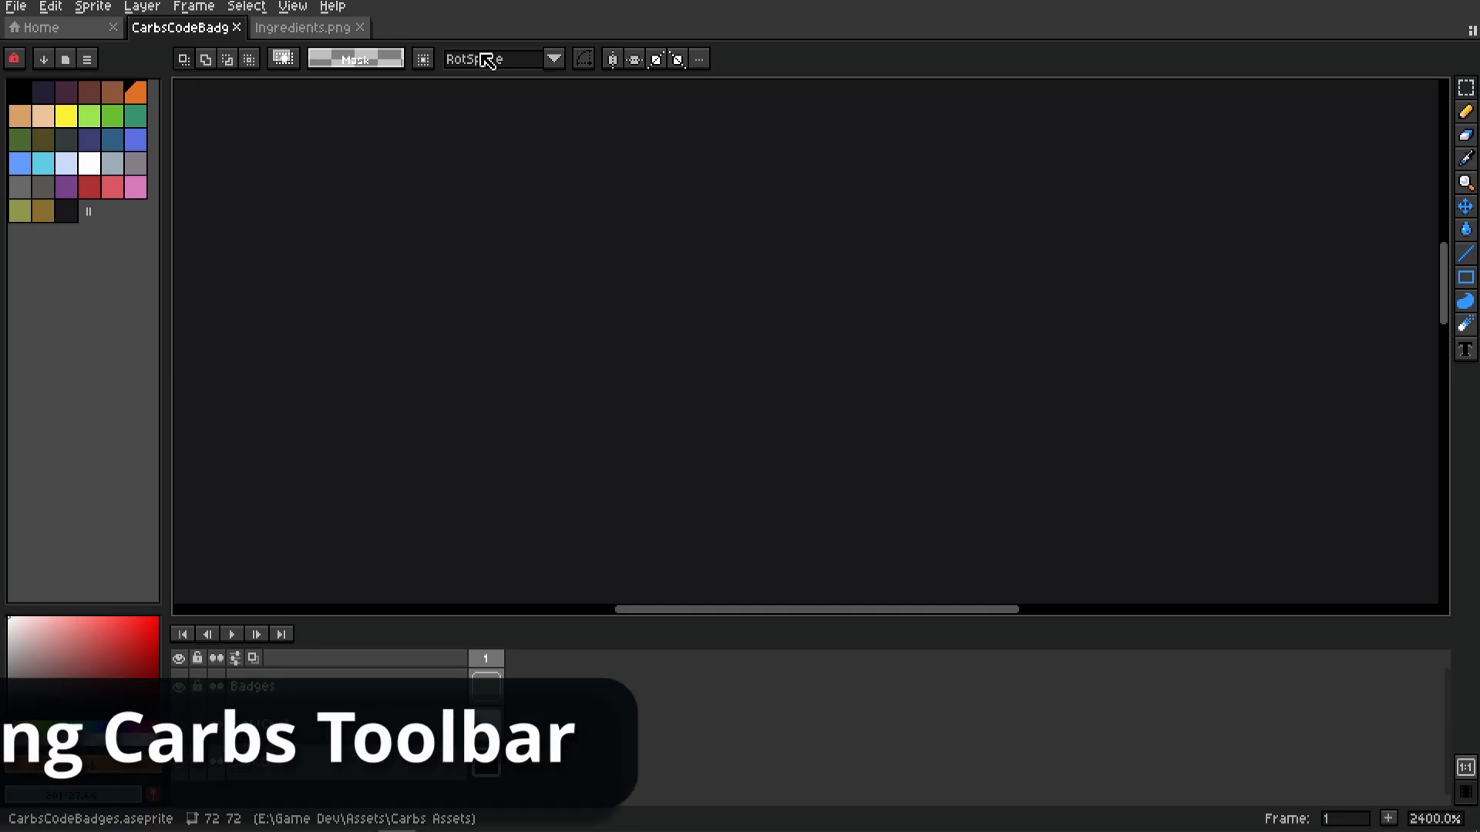
Open the newly installed Carbs Toolbar
left_click(299, 7)
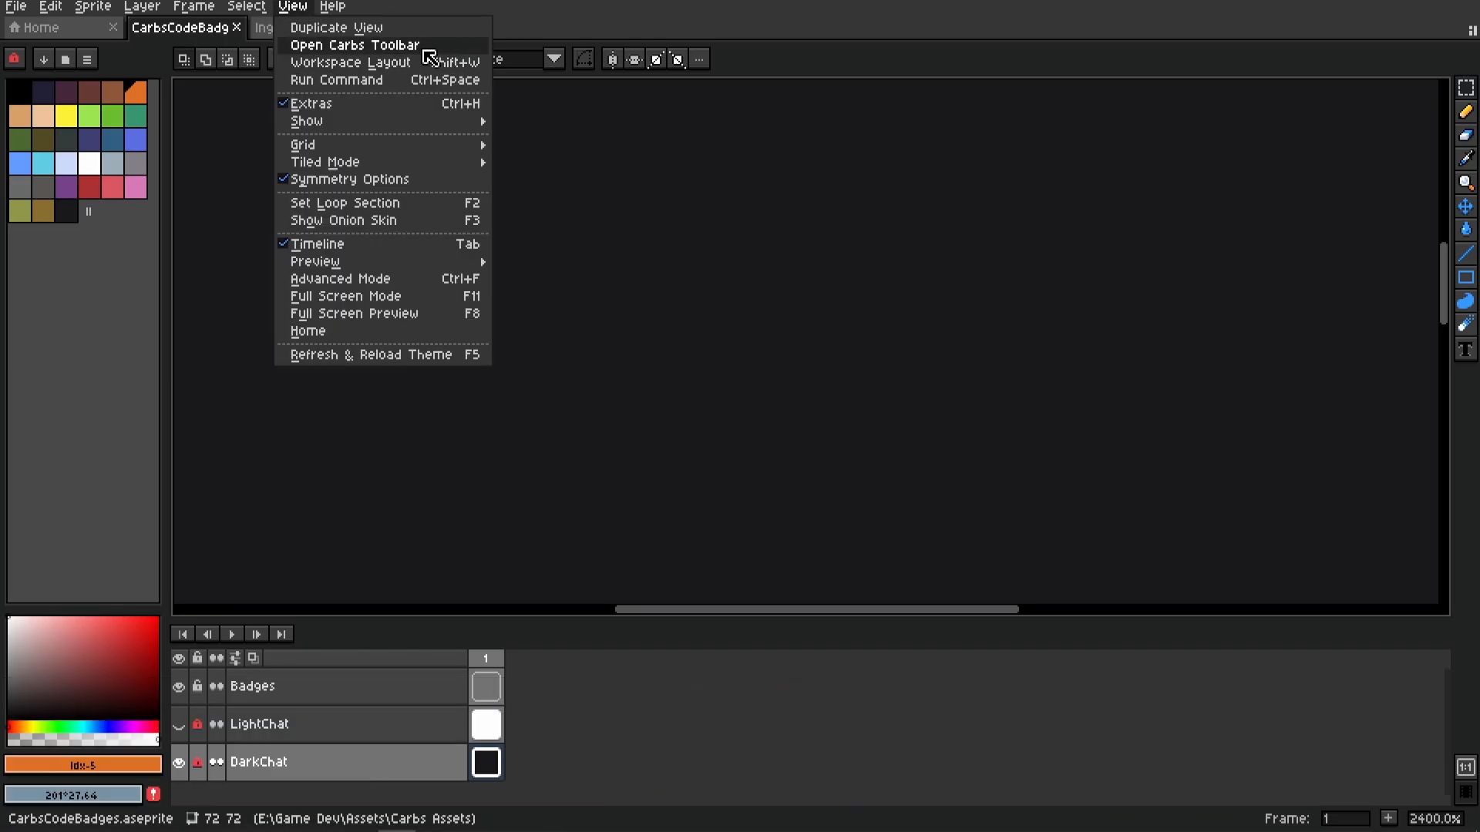
left_click(424, 48)
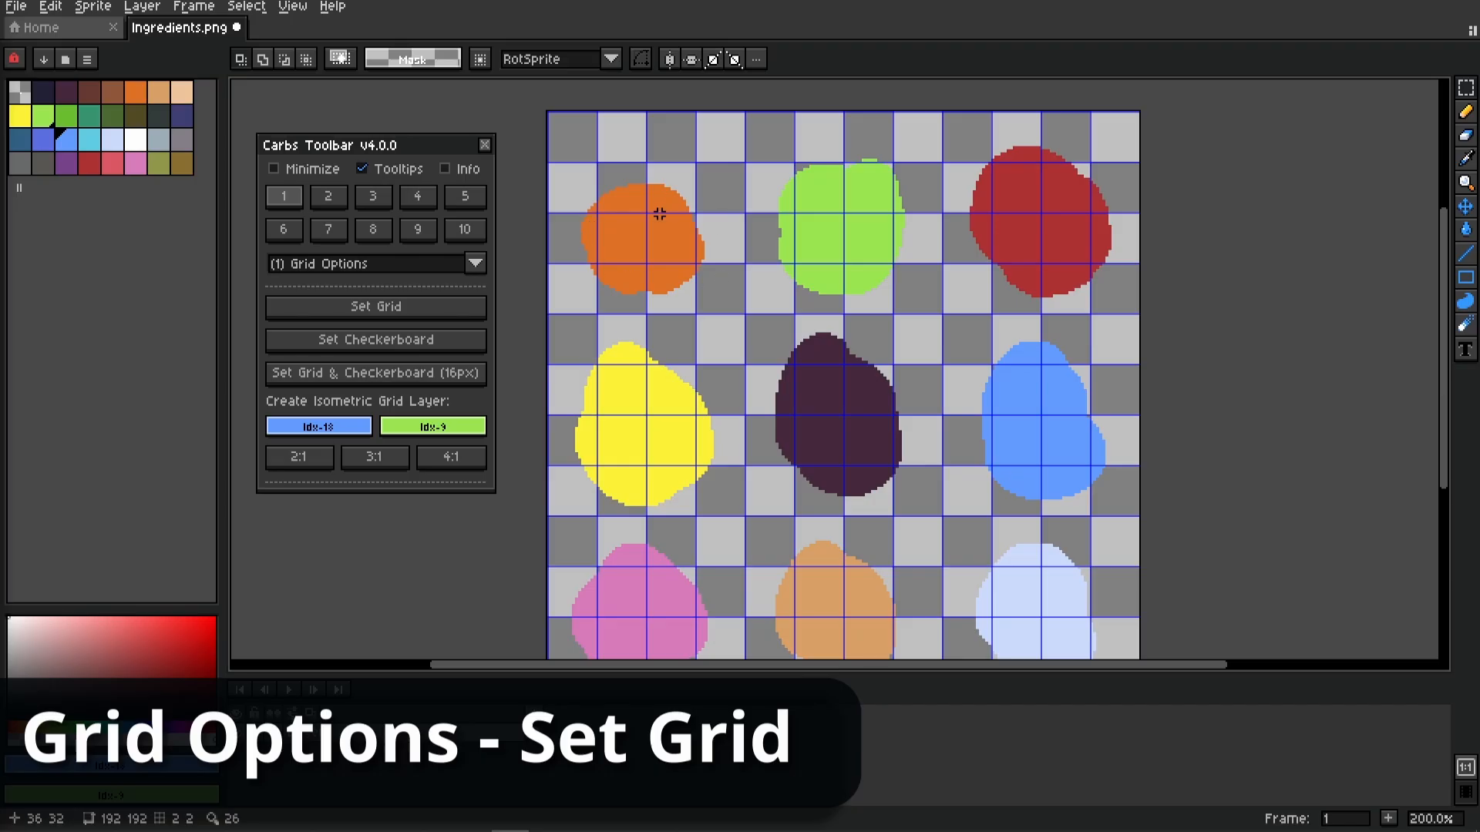
Set the grid of Ingredients.png from a 64 × 64 px selection around the orange blob, and clear the selection
left_click_drag(568, 132, 728, 307)
left_click(343, 315)
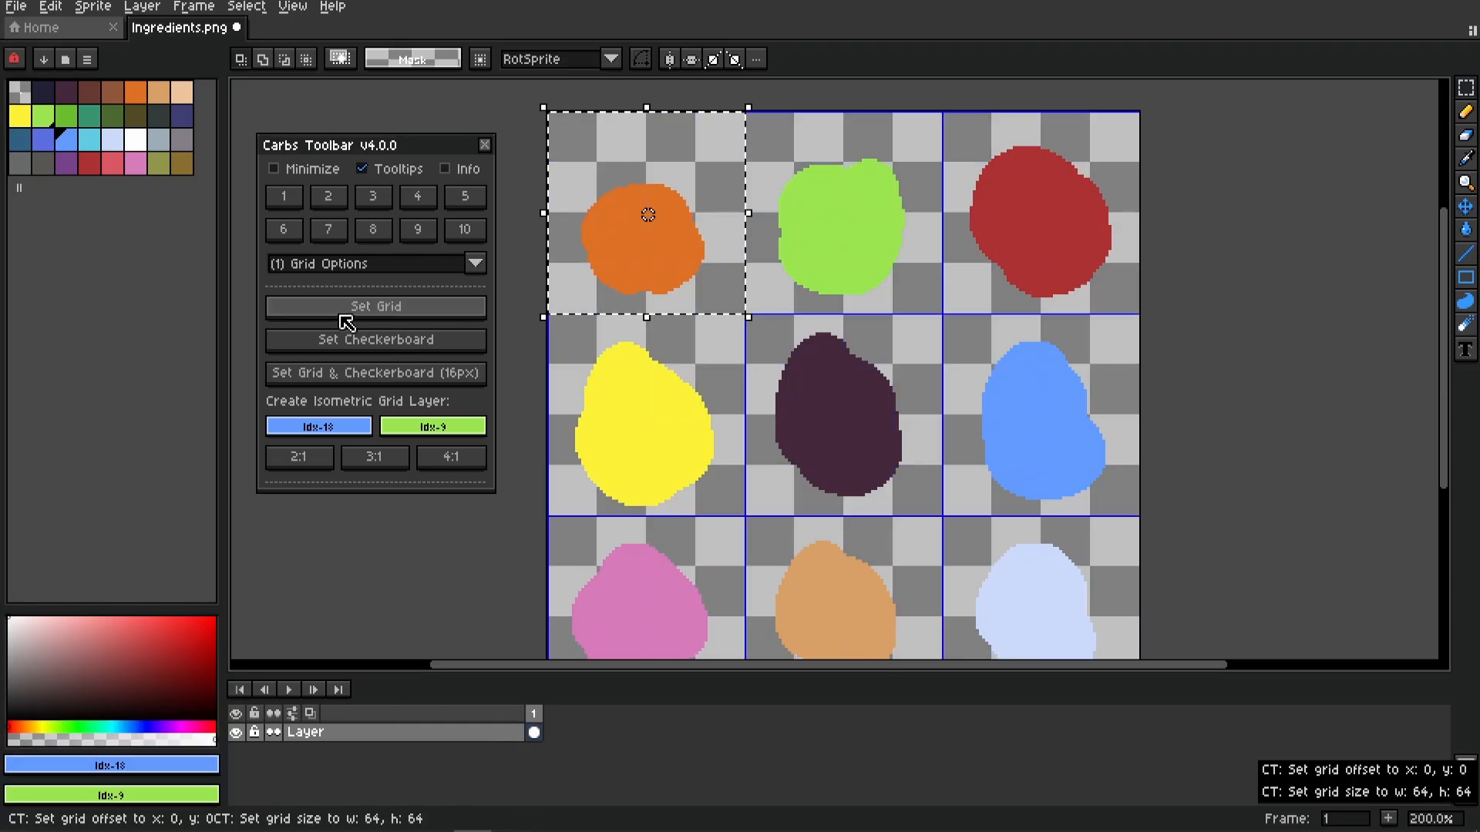
left_click(678, 343)
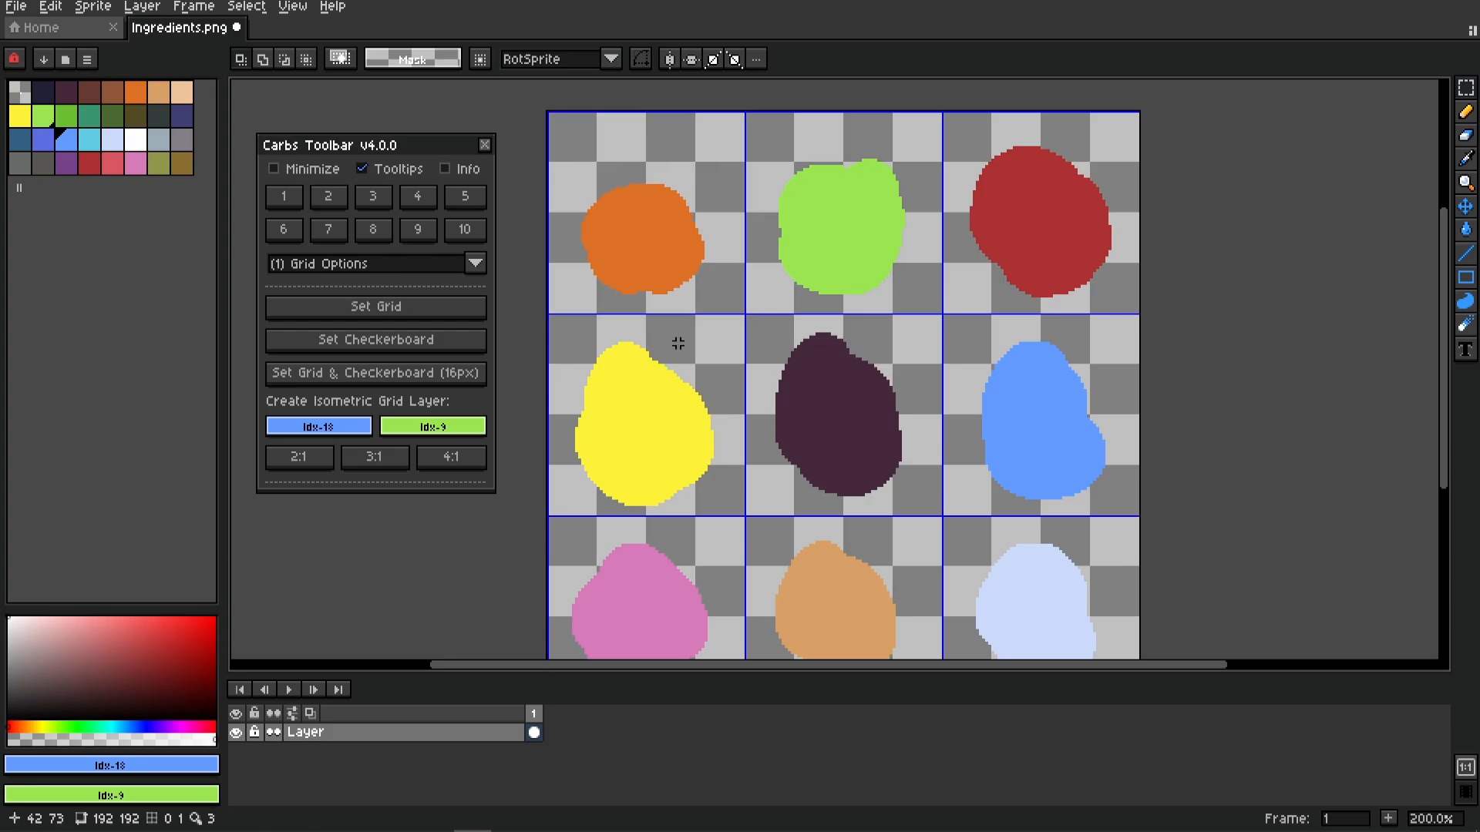
Set the grid from an off-grid selection of about 73 × 66 px around the orange blob, and clear the selection
left_click_drag(564, 147, 789, 355)
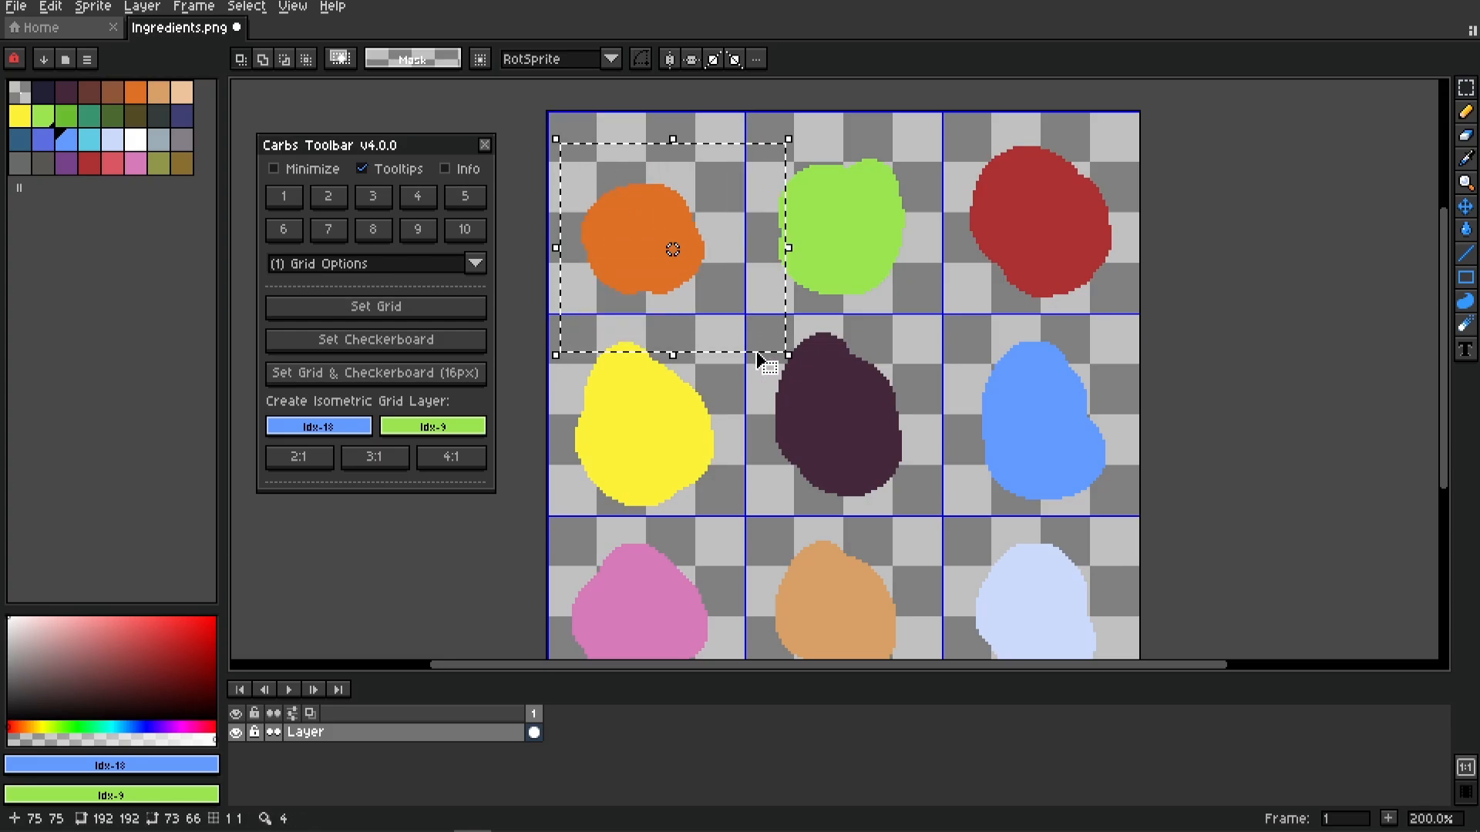
left_click(431, 309)
left_click(824, 447)
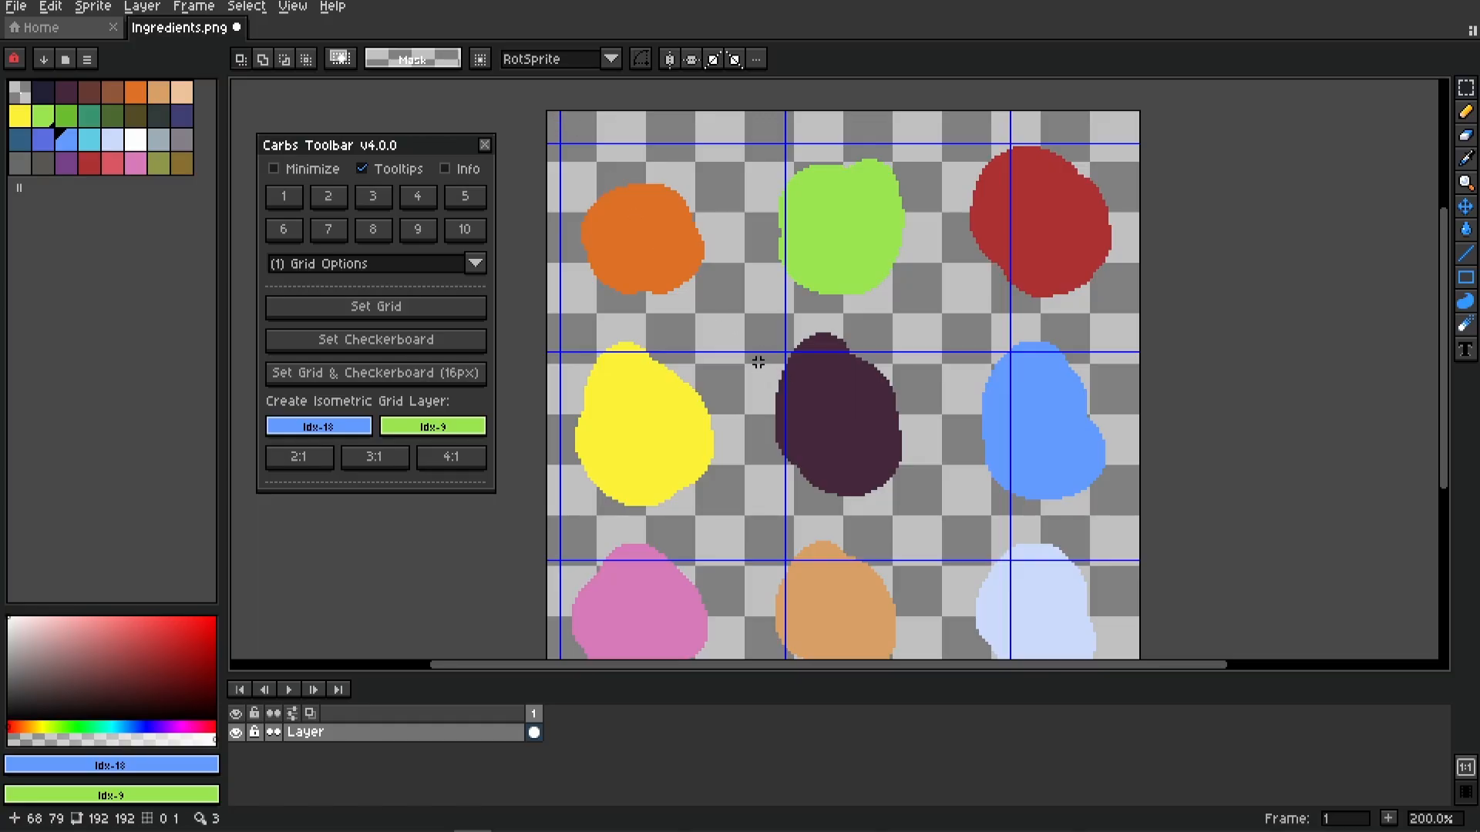
Undo the last grid change and its selection
key("ctrl+z")
key("ctrl+z")
key("ctrl+z")
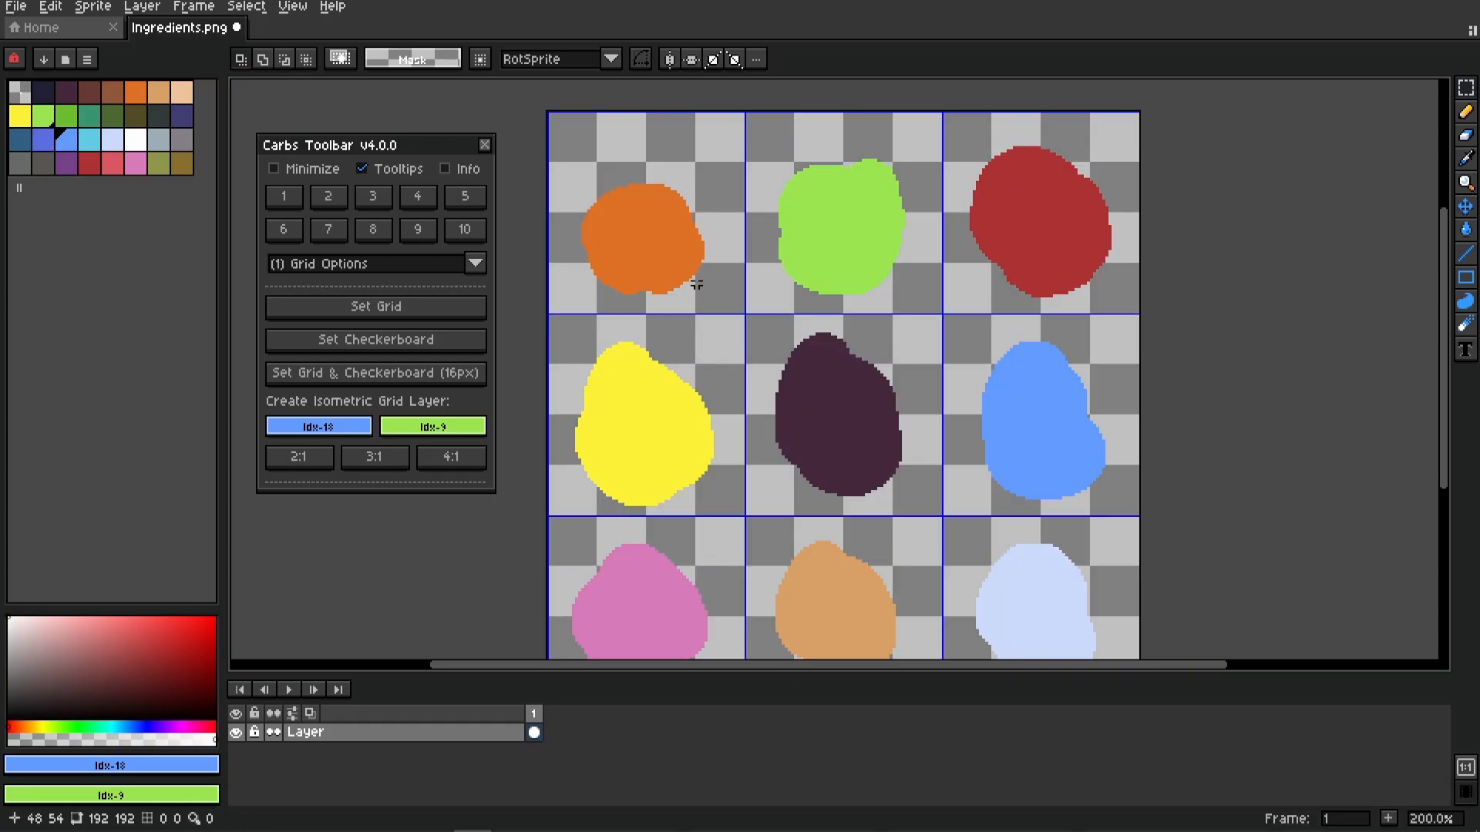
Set the checkerboard from a 64 × 64 px selection around the orange blob, and clear the selection
left_click_drag(686, 155, 651, 301)
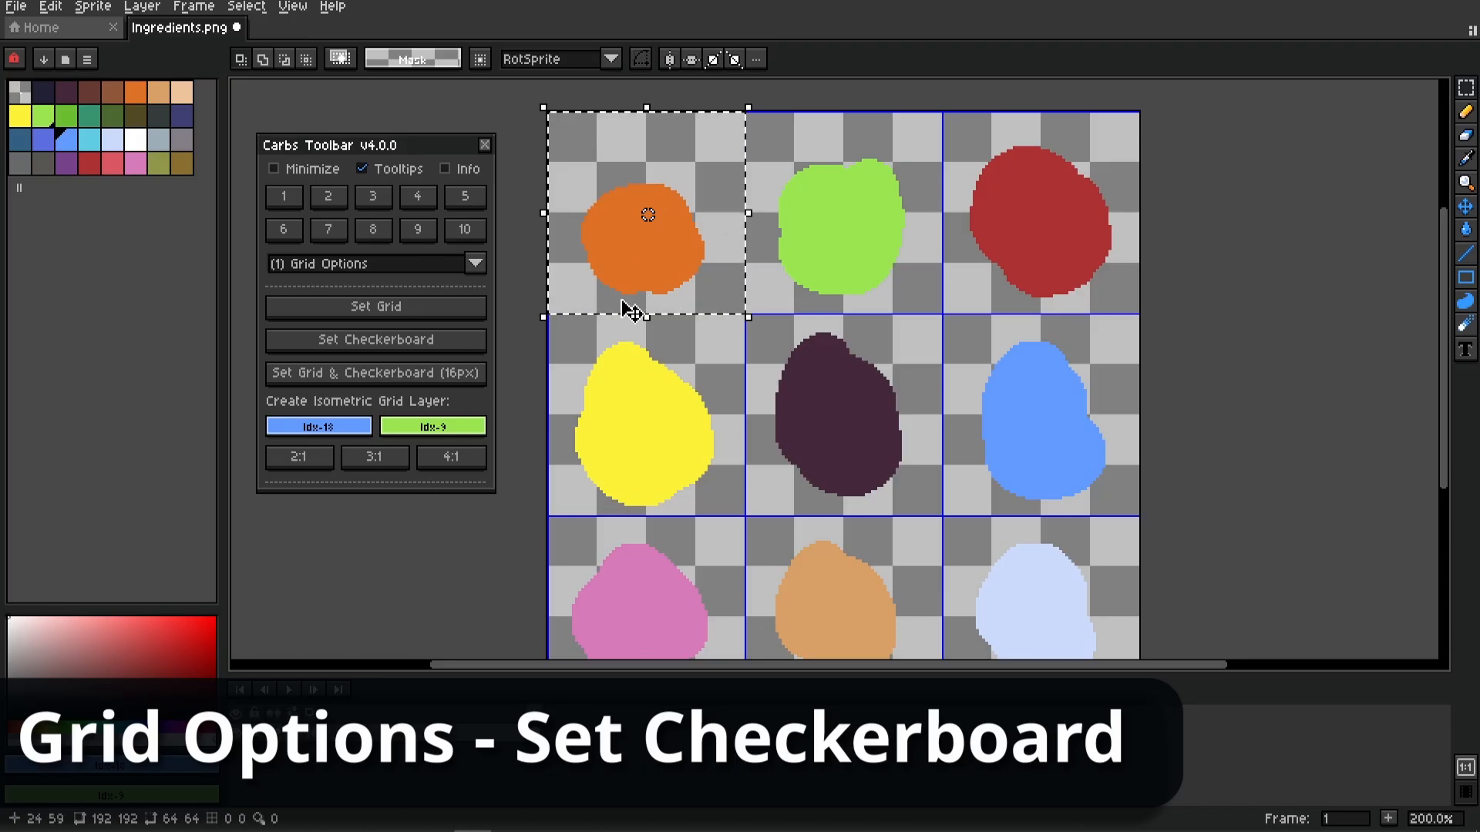
left_click(356, 343)
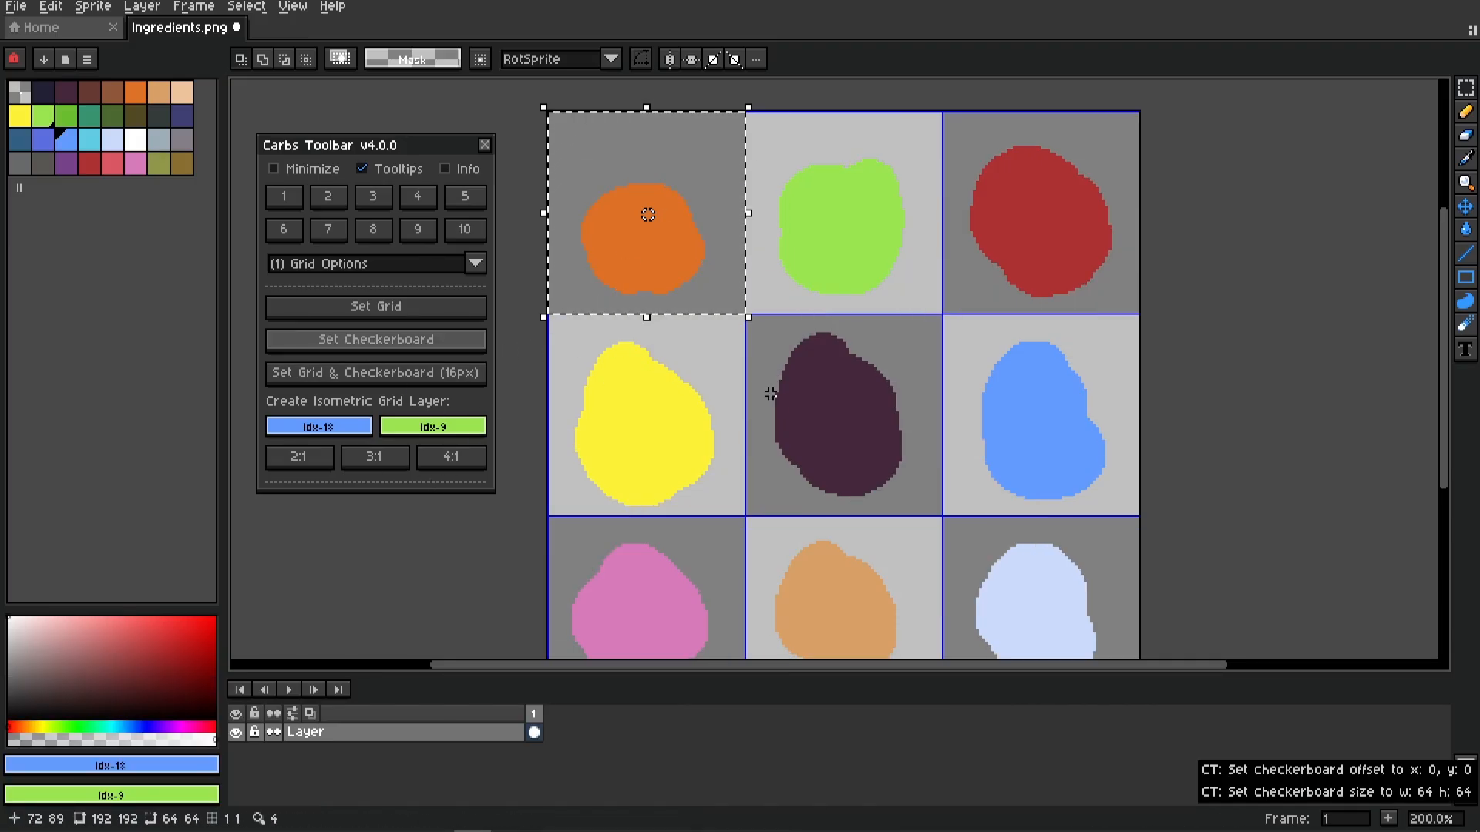
key("ctrl+d")
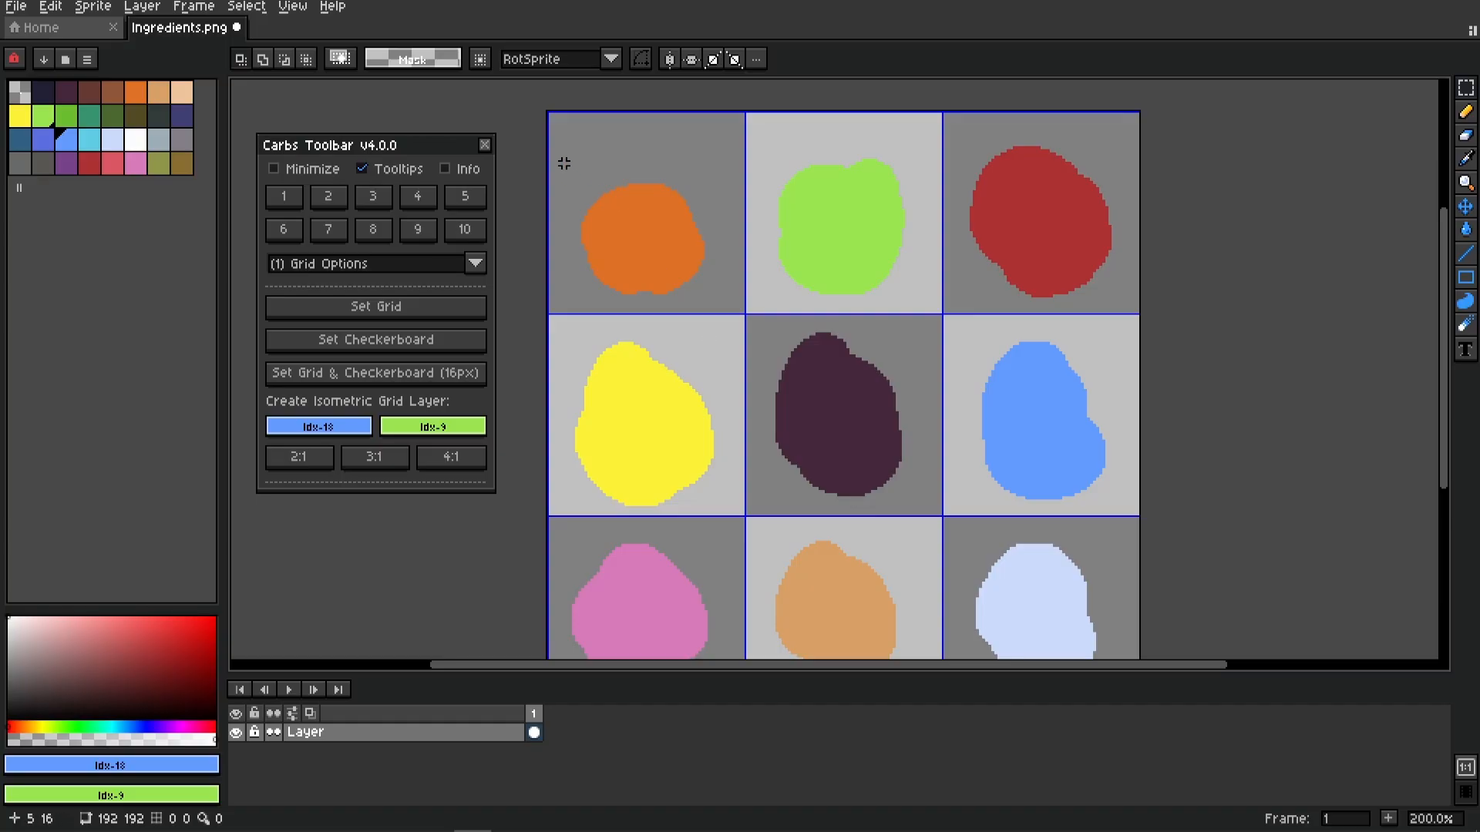
Set the checkerboard from an off-grid selection of about 76 × 63 px around the orange blob, and clear the selection
mouse_move(548, 141)
left_mouse_down()
mouse_move(840, 393)
mouse_move(869, 393)
left_mouse_up()
key("ctrl+d")
left_click_drag(569, 175, 804, 376)
left_click(463, 343)
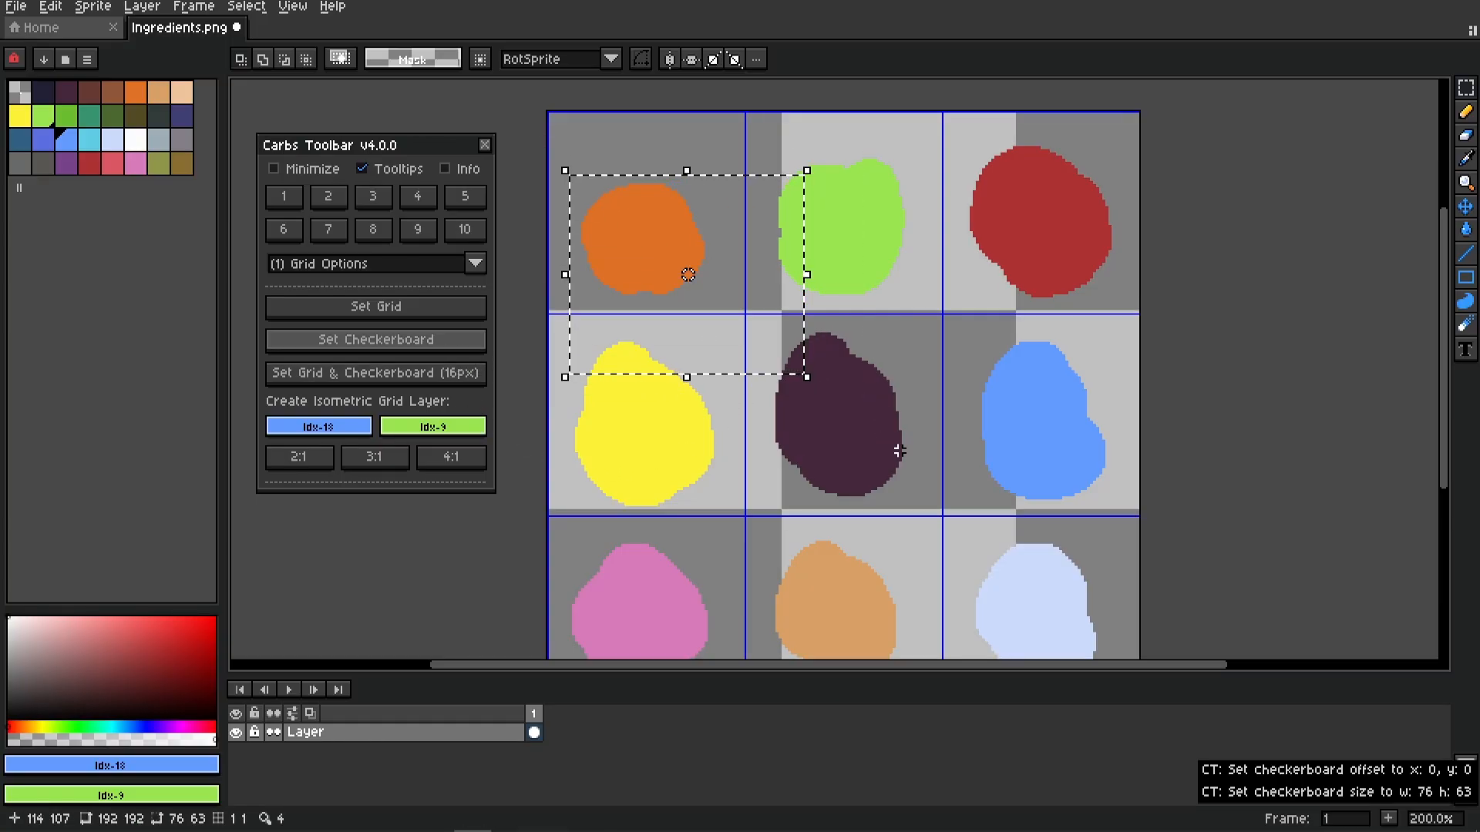
key("ctrl+d")
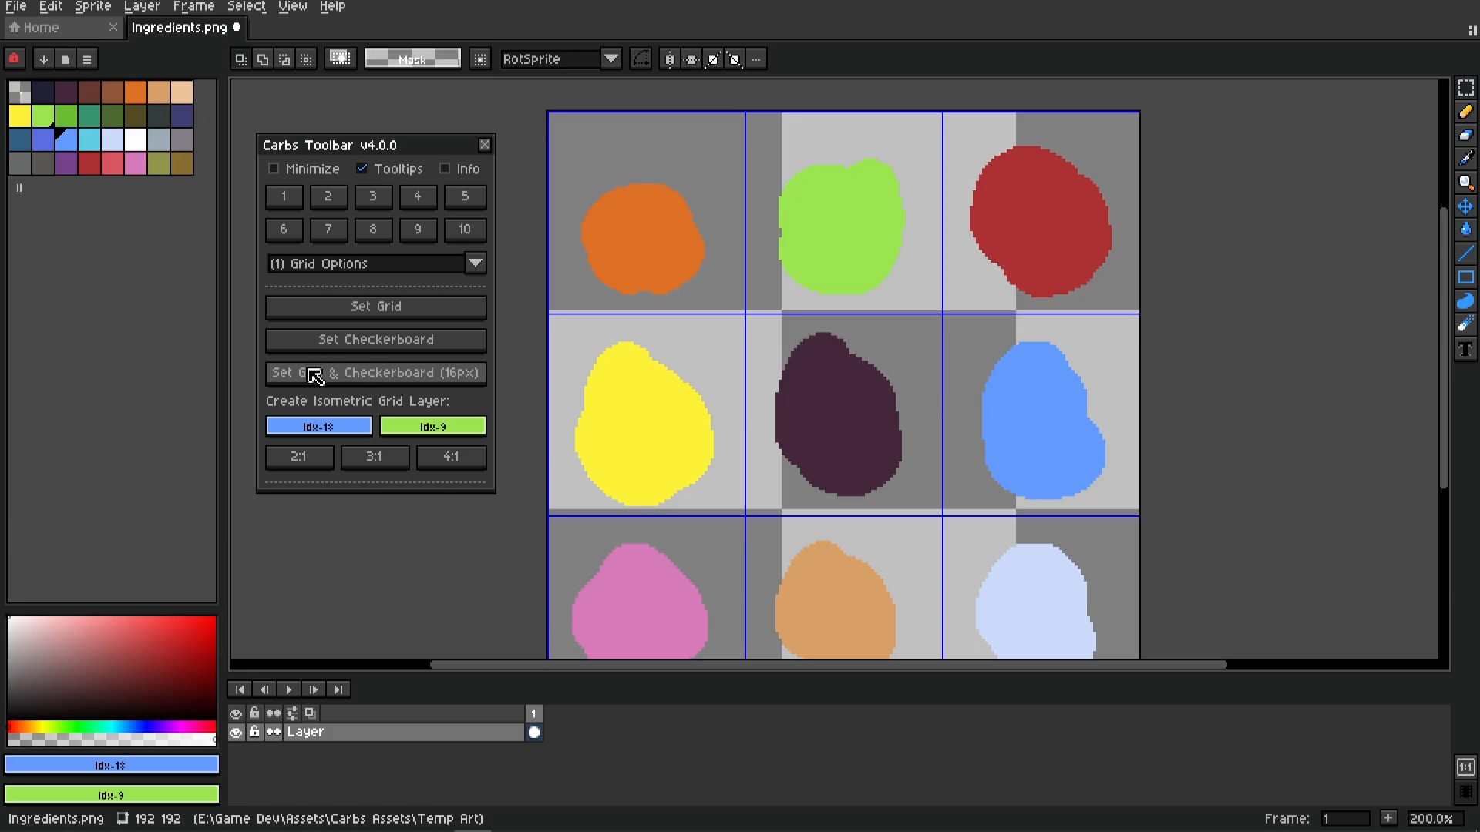
Set both the grid and the checkerboard to 16 px
left_click(463, 381)
left_click(471, 382)
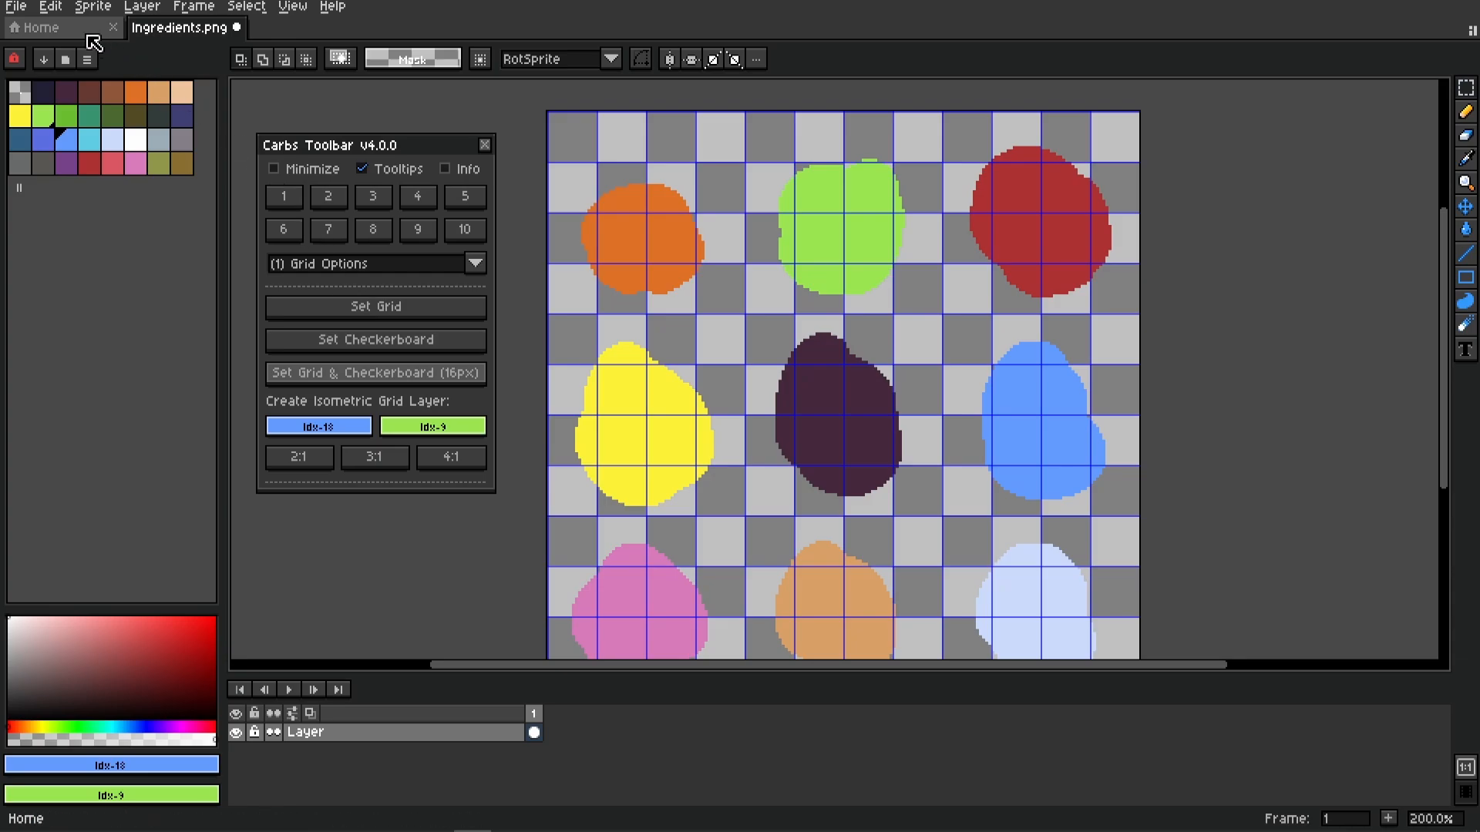
Search the keyboard shortcuts for "carbs toolbar" and look through the extension's commands
left_click(57, 11)
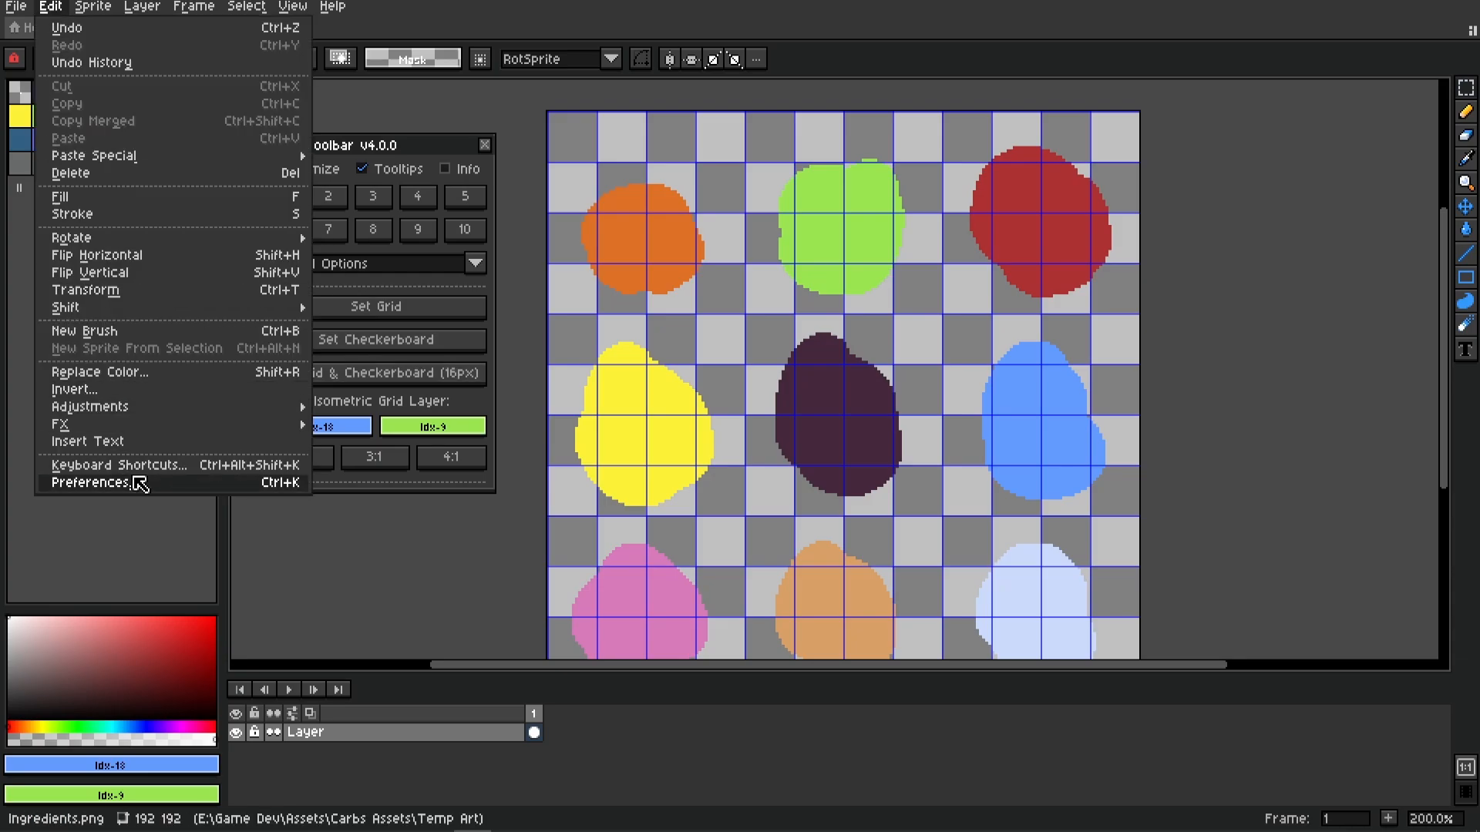
left_click(140, 471)
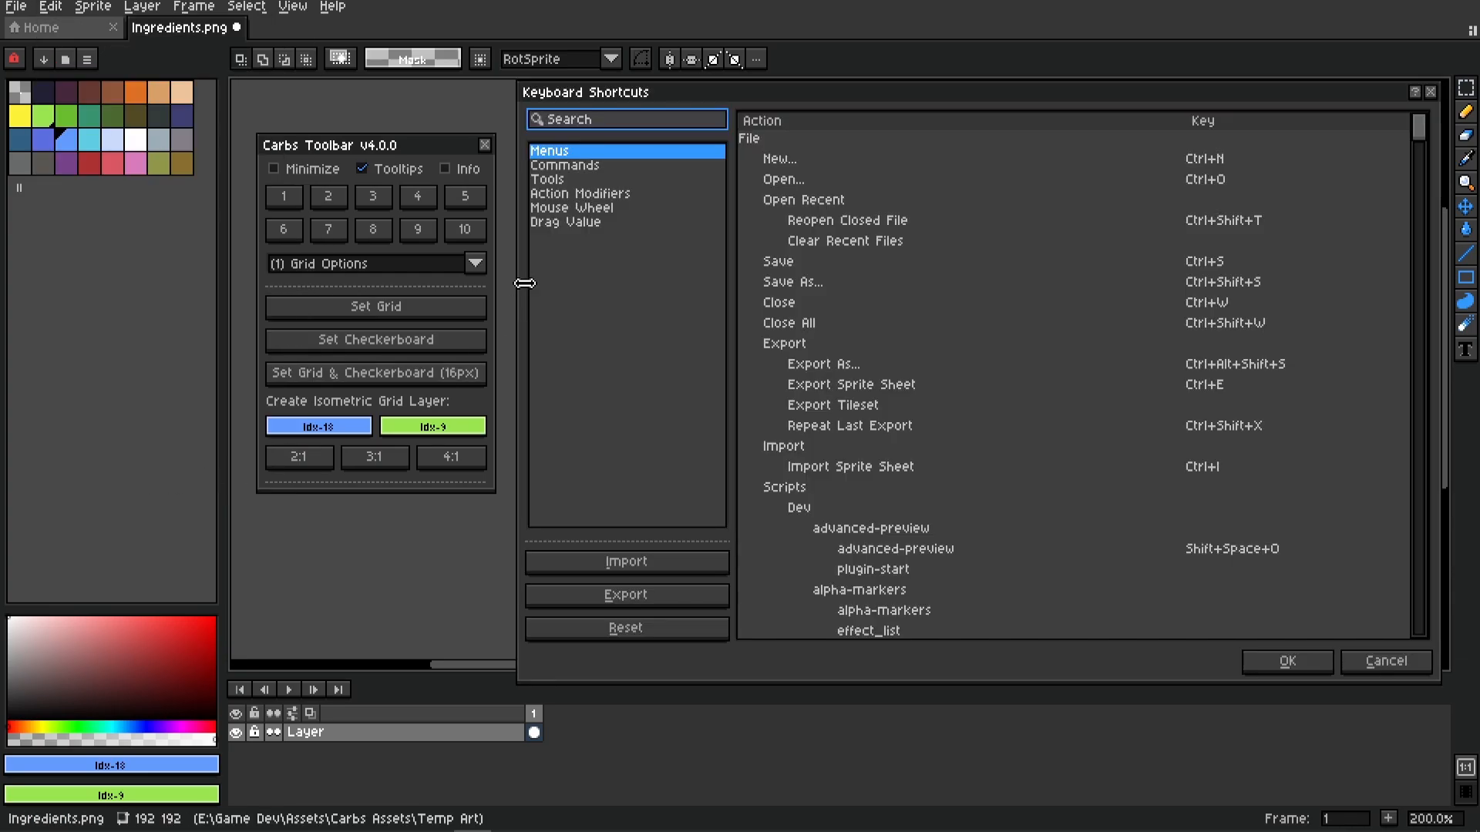
type("carbs toolbar")
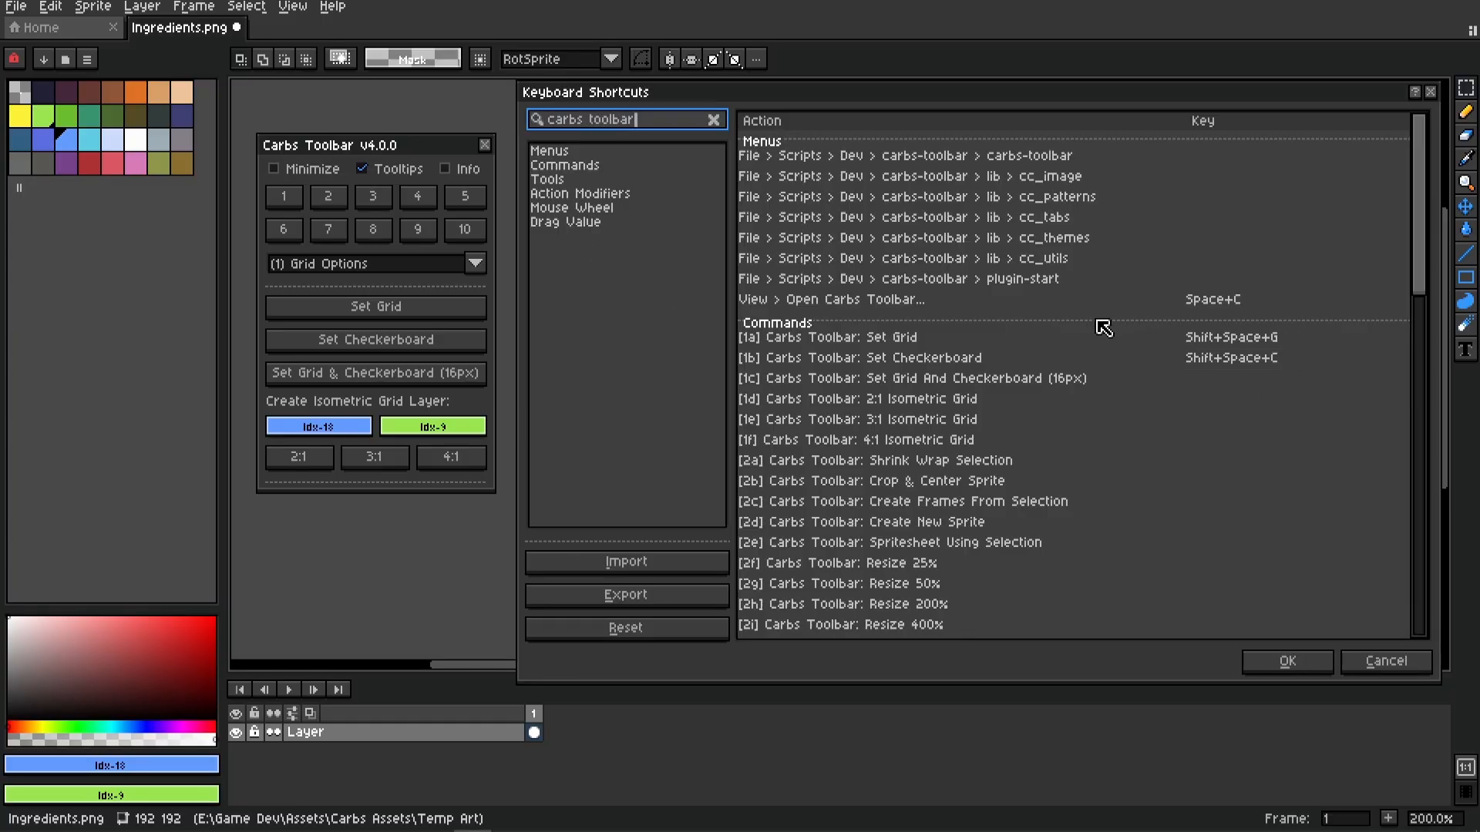
scroll(945, 400, "down", 5)
scroll(1022, 377, "down", 20)
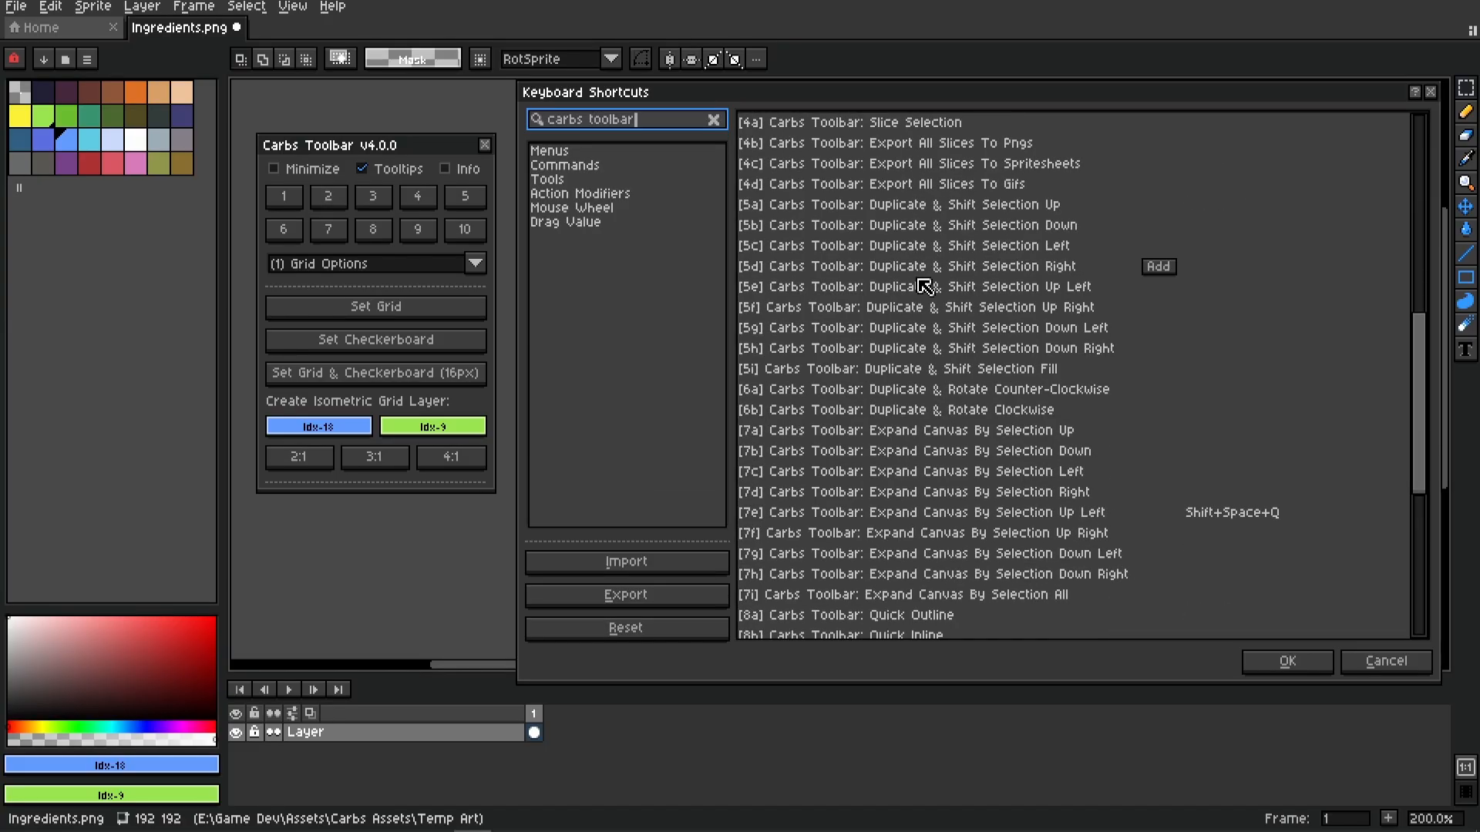
scroll(930, 296, "up", 20)
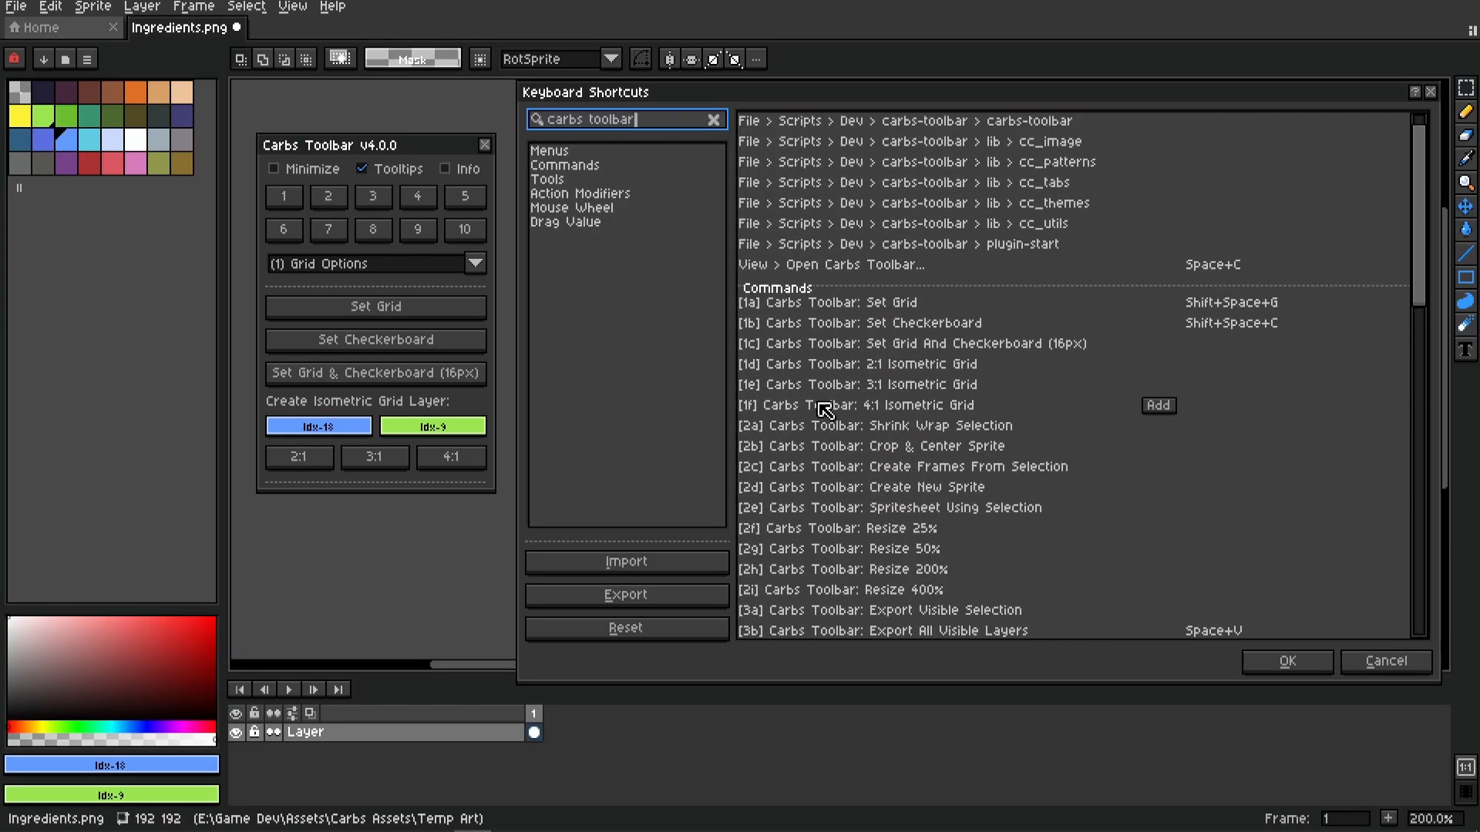
scroll(1009, 455, "down", 1)
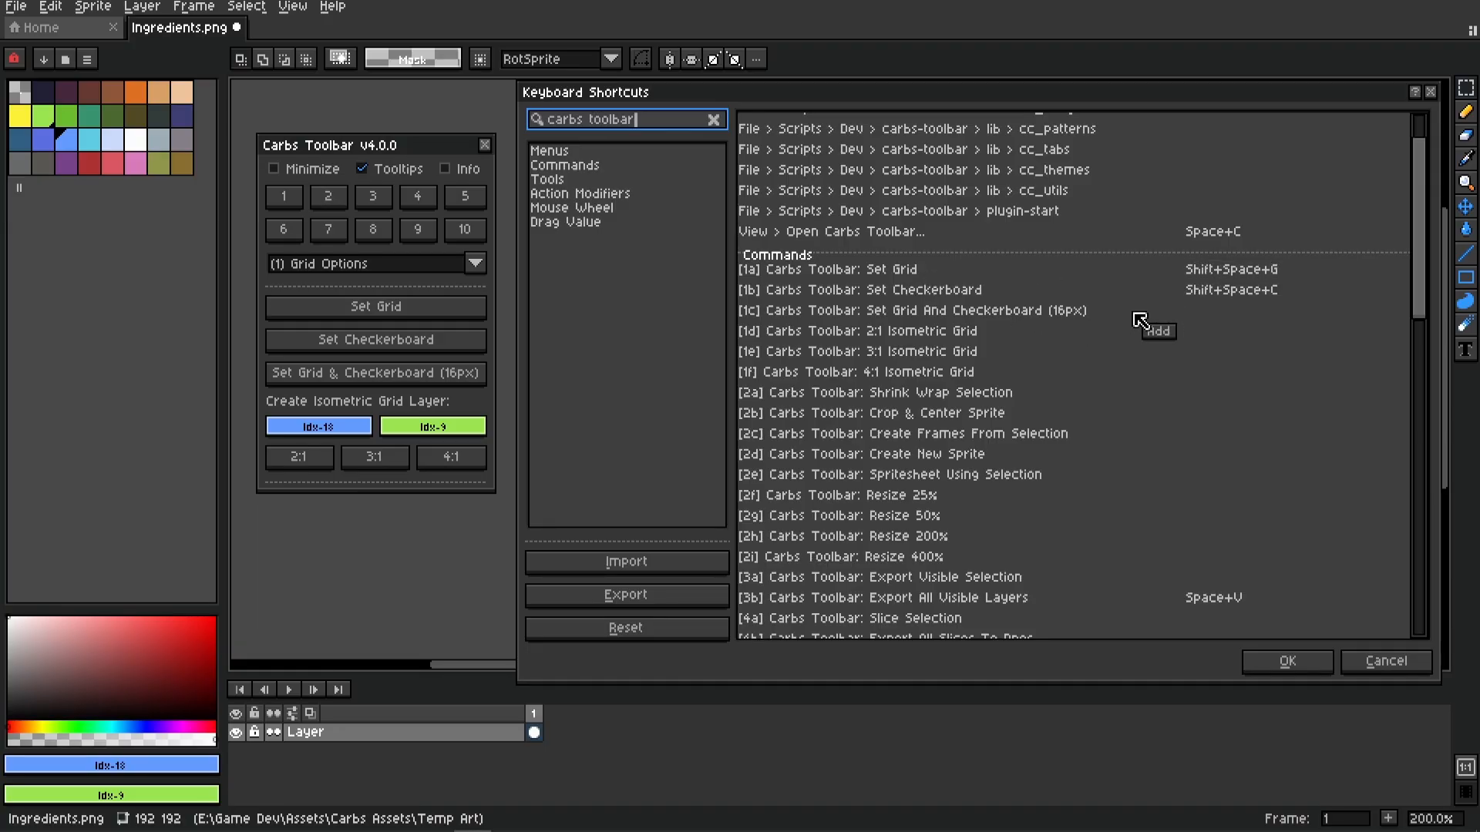
Remove the shortcut of the Carbs Toolbar Set Grid command, reassign it to Shift+Space+G, and save the keyboard shortcuts
left_click_drag(1236, 270, 1300, 270)
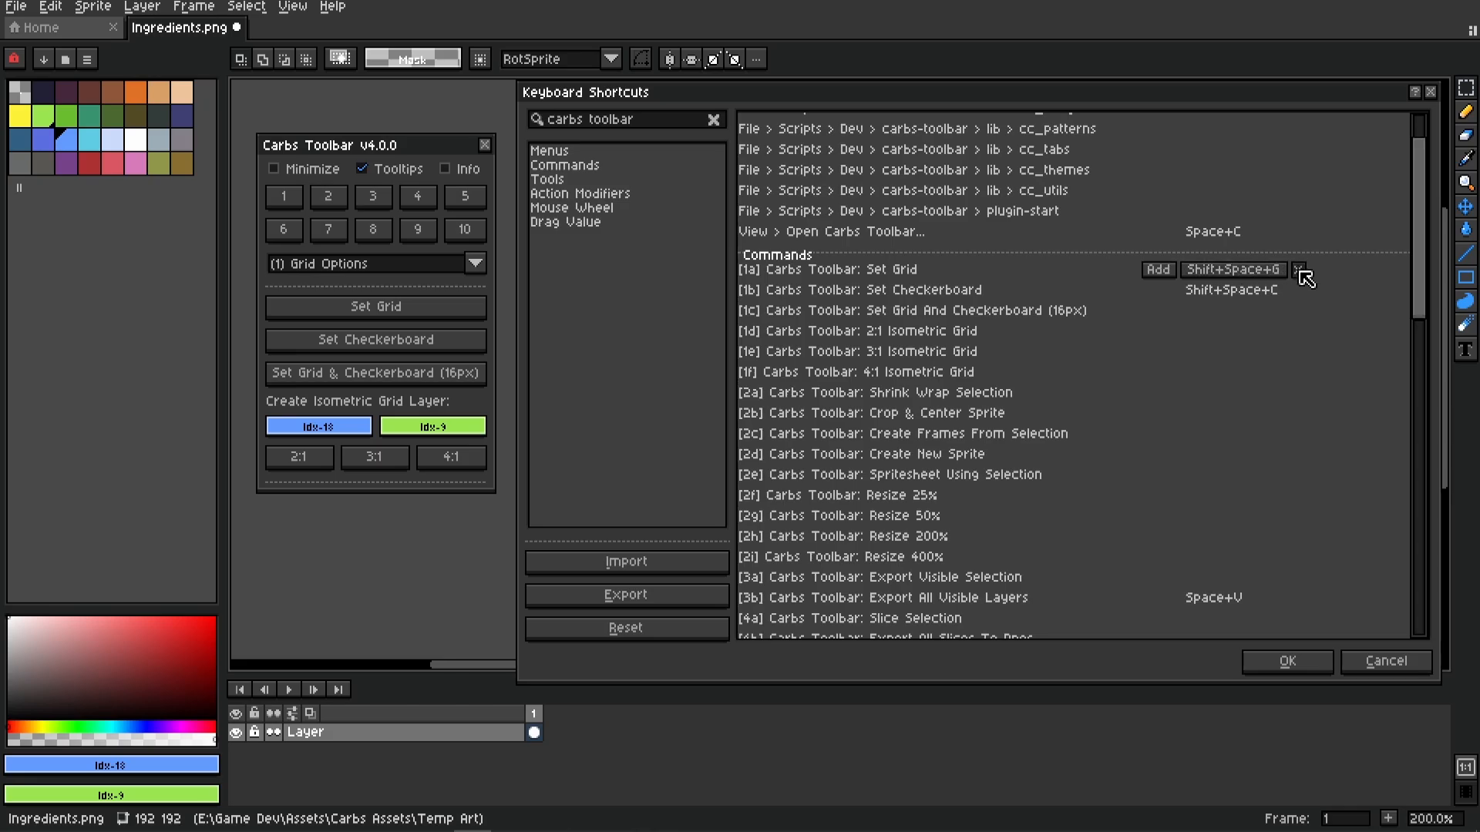
left_click(1301, 271)
left_click(941, 410)
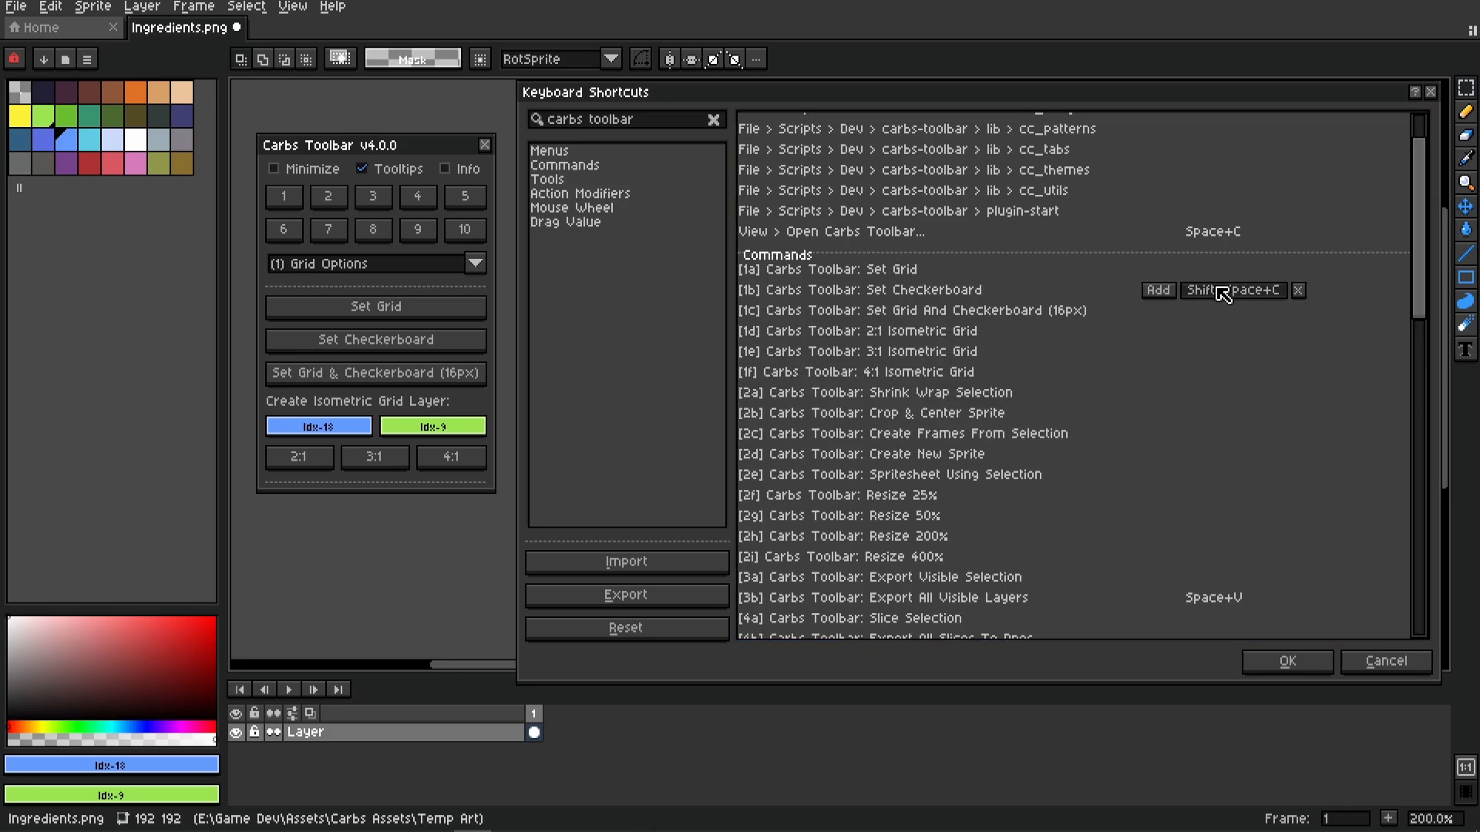
left_click(1159, 271)
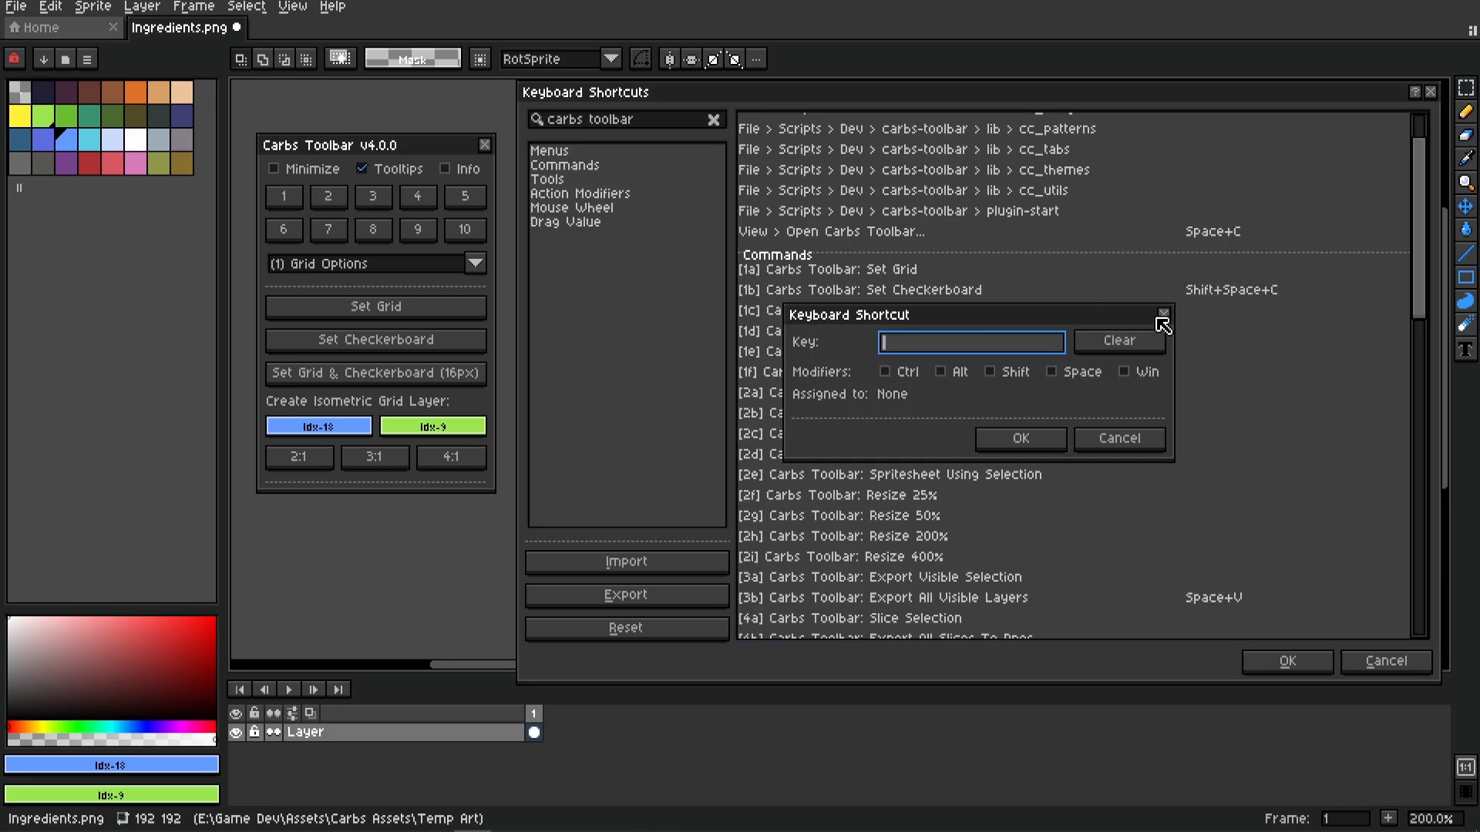
key("shift+space+g")
left_click(1021, 438)
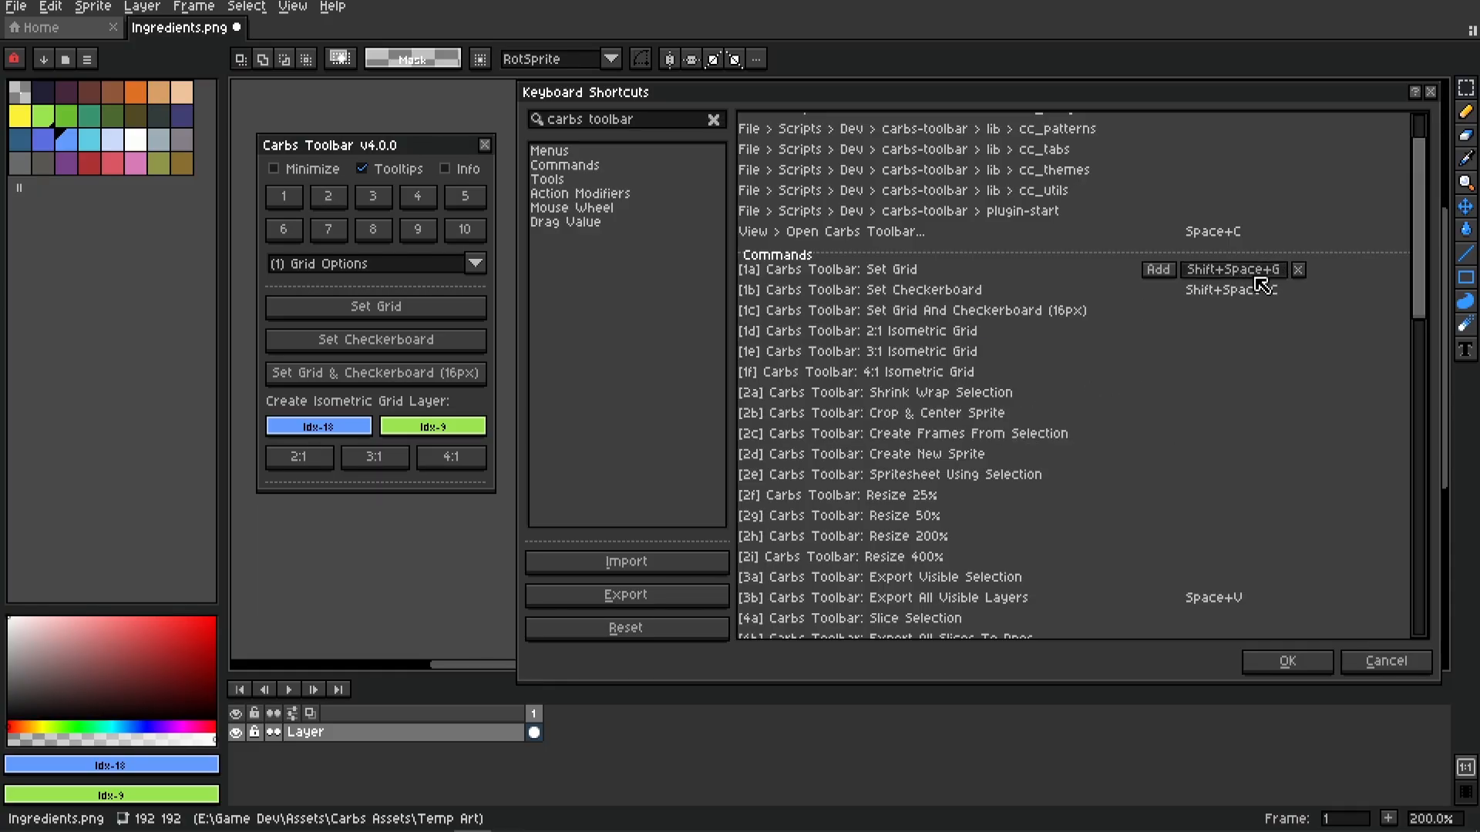
left_click(1287, 662)
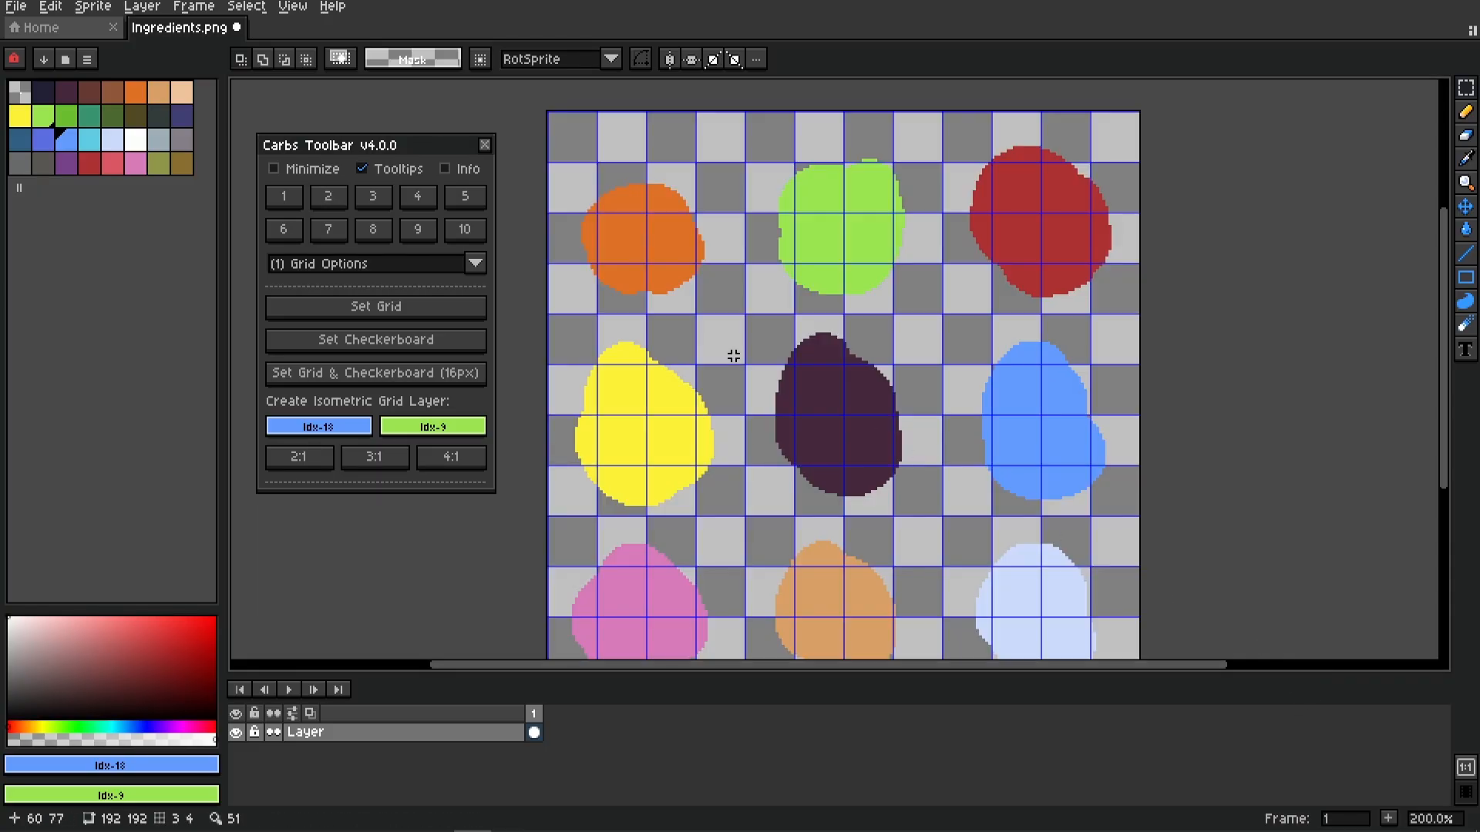
Set the grid by shortcut from three successive selections of about 128 × 112, 71 × 65 and 94 × 82 px, clearing each selection
left_click_drag(633, 168, 972, 449)
key("g")
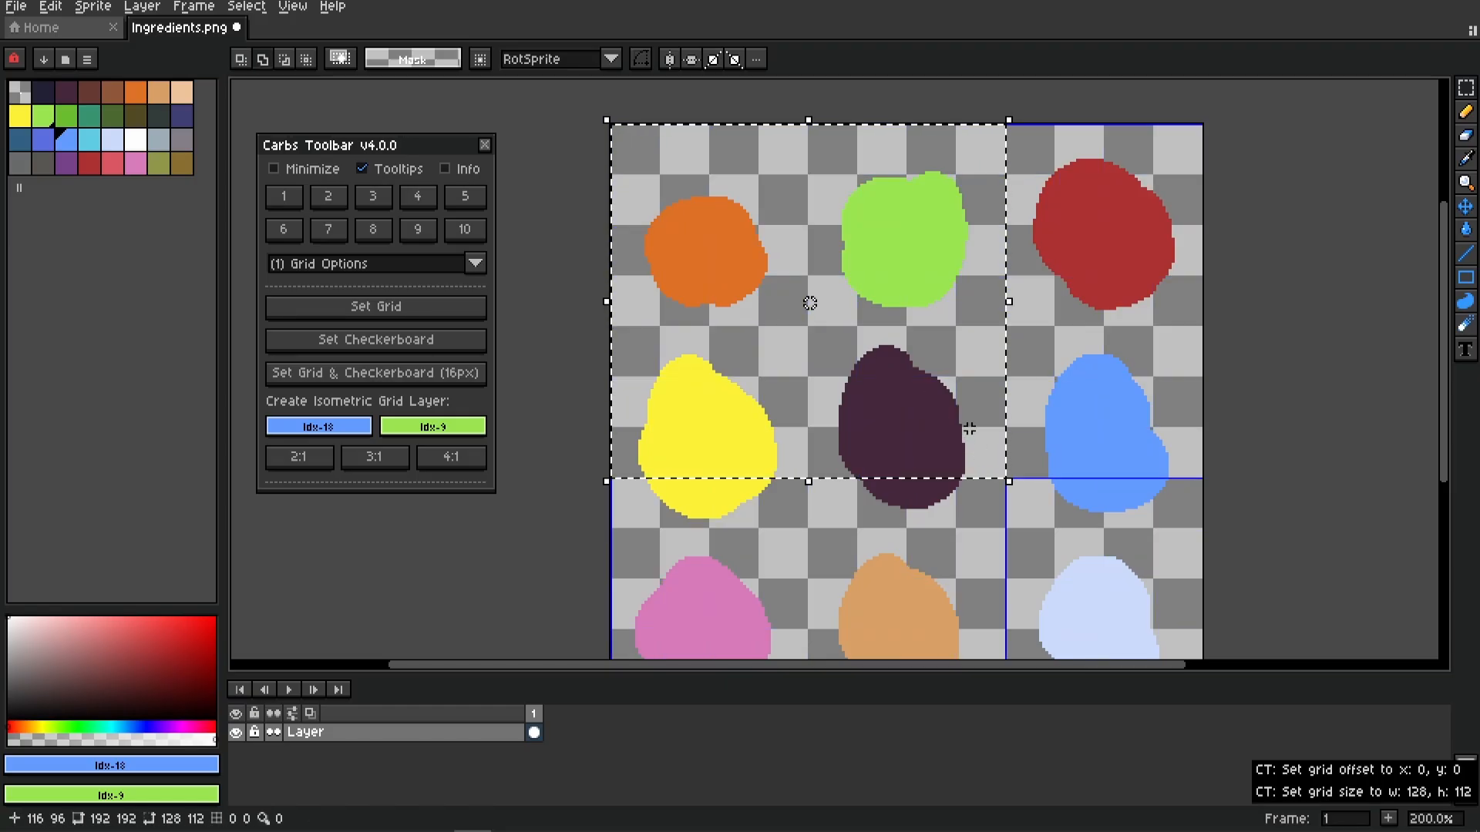
left_click(1130, 538)
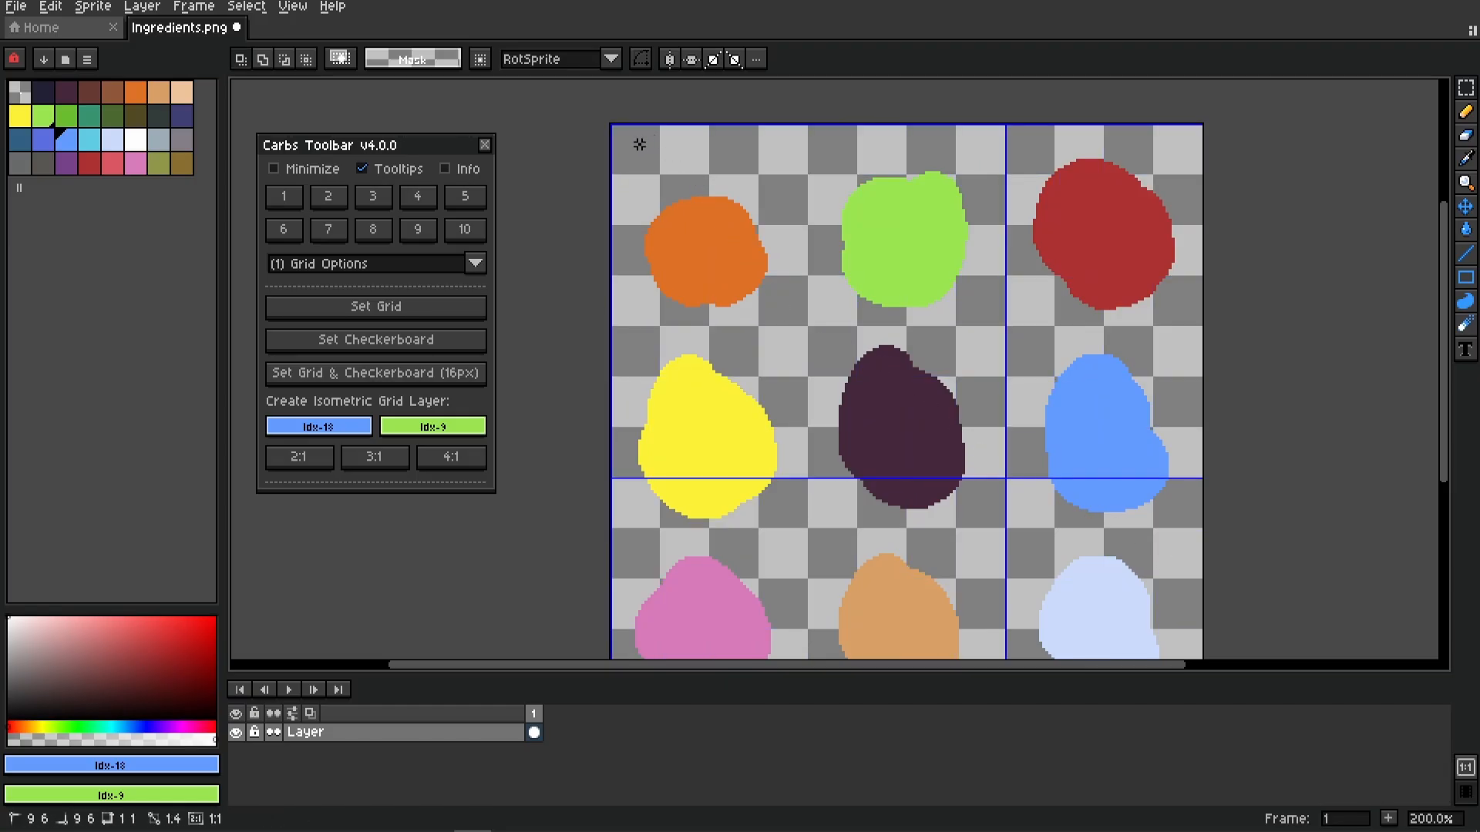
left_click_drag(641, 150, 861, 355)
key("shift+s")
key("g")
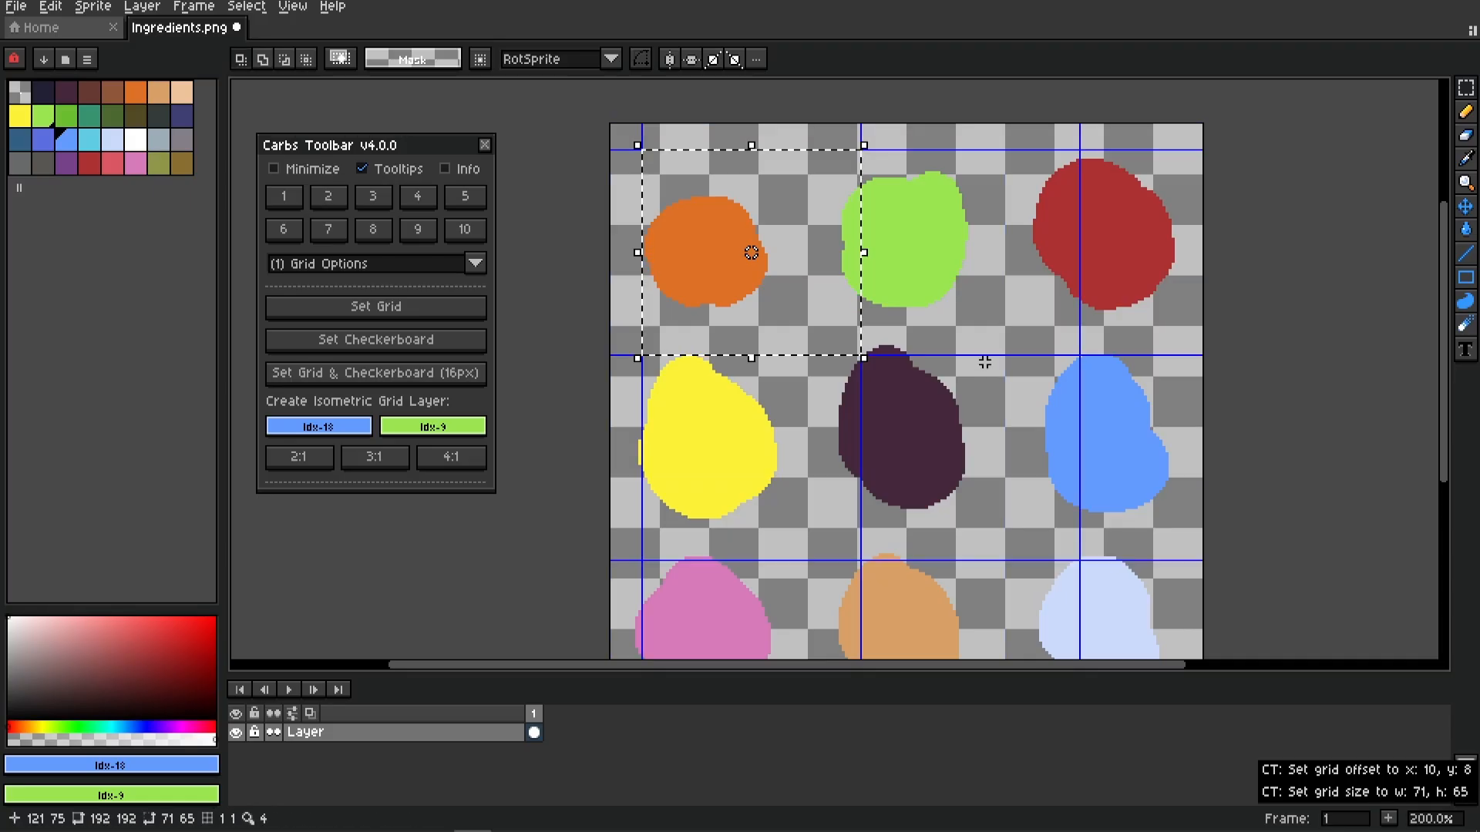
left_click(985, 360)
left_click_drag(660, 159, 950, 419)
key("g")
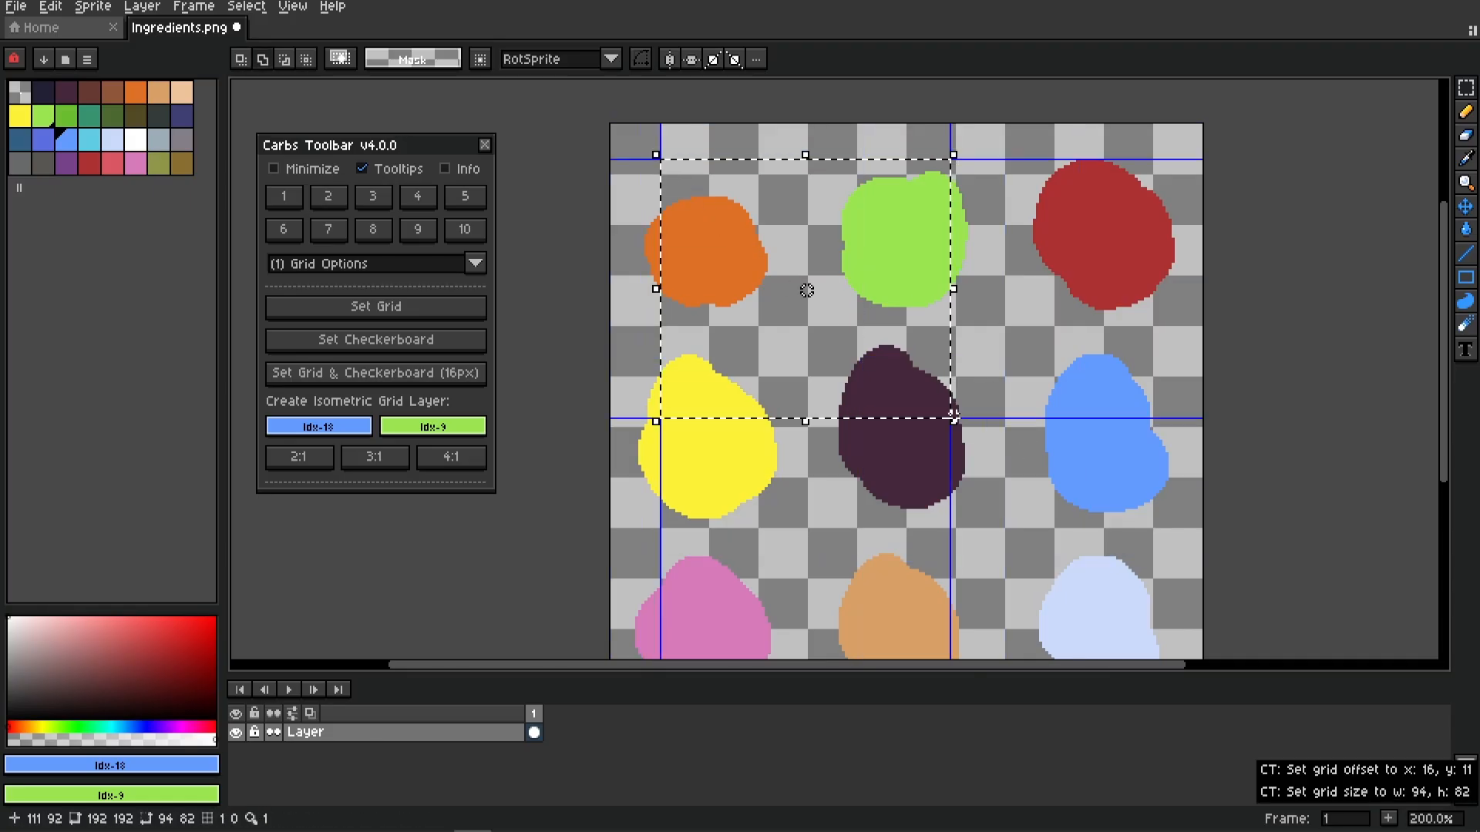
left_click(1042, 480)
Set the checkerboard by shortcut from three successive selections, the last two about 100 × 91 and 71 × 71 px, and clear the selection
left_click_drag(624, 171, 972, 471)
key("c")
left_click(1074, 511)
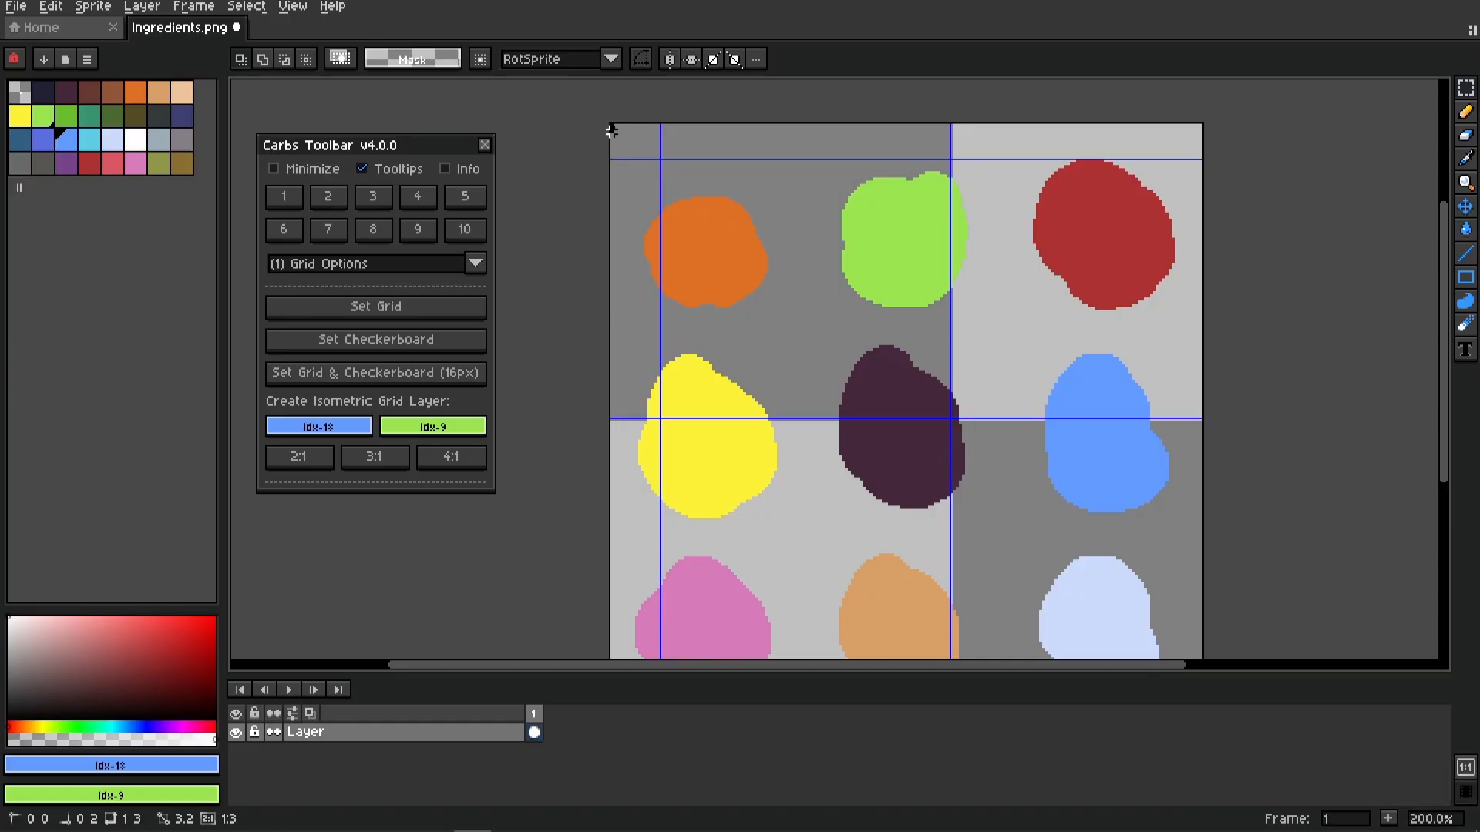
left_click_drag(611, 132, 923, 415)
key("c")
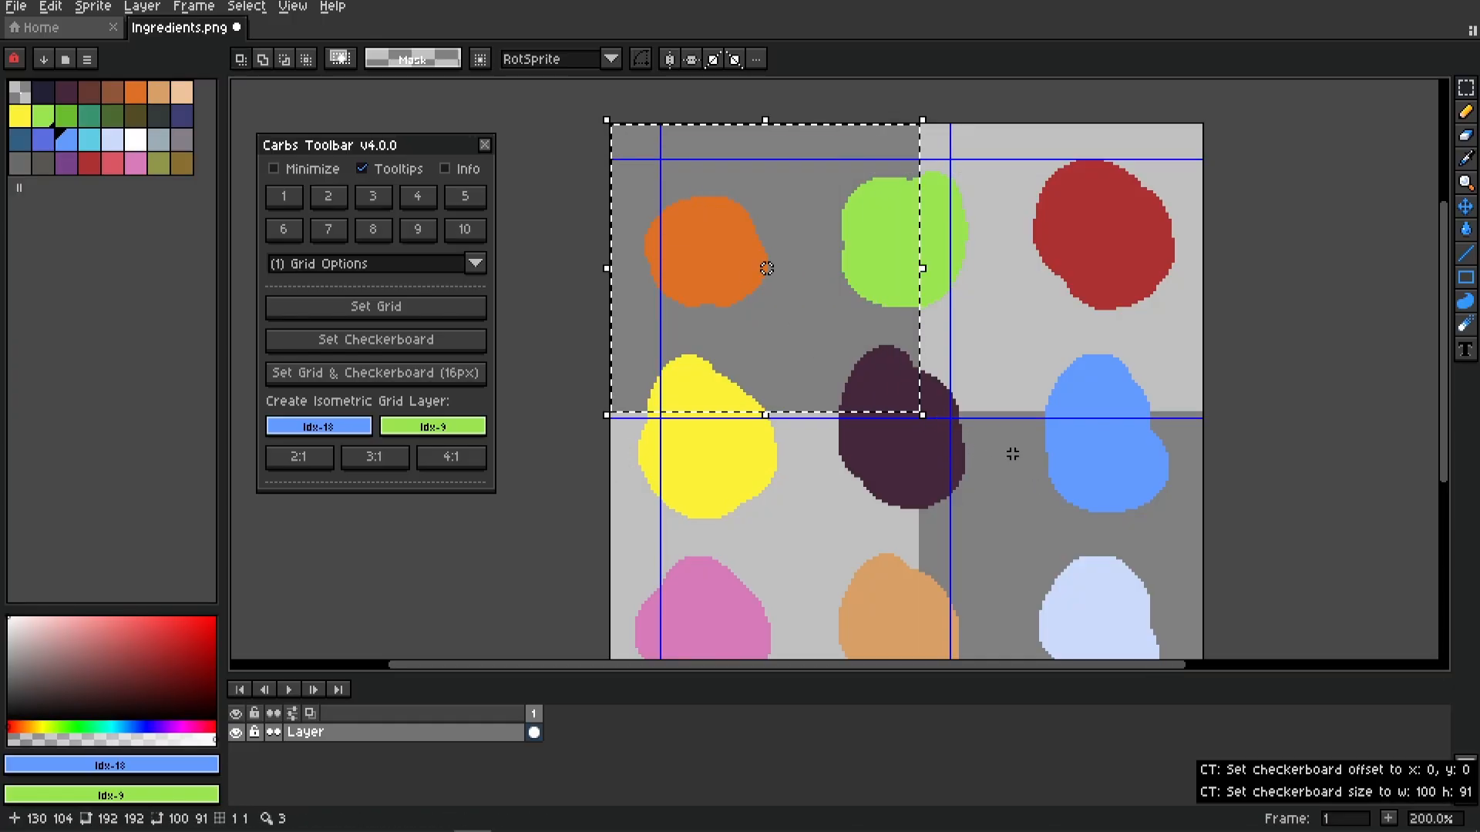
left_click_drag(623, 136, 849, 367)
key("c")
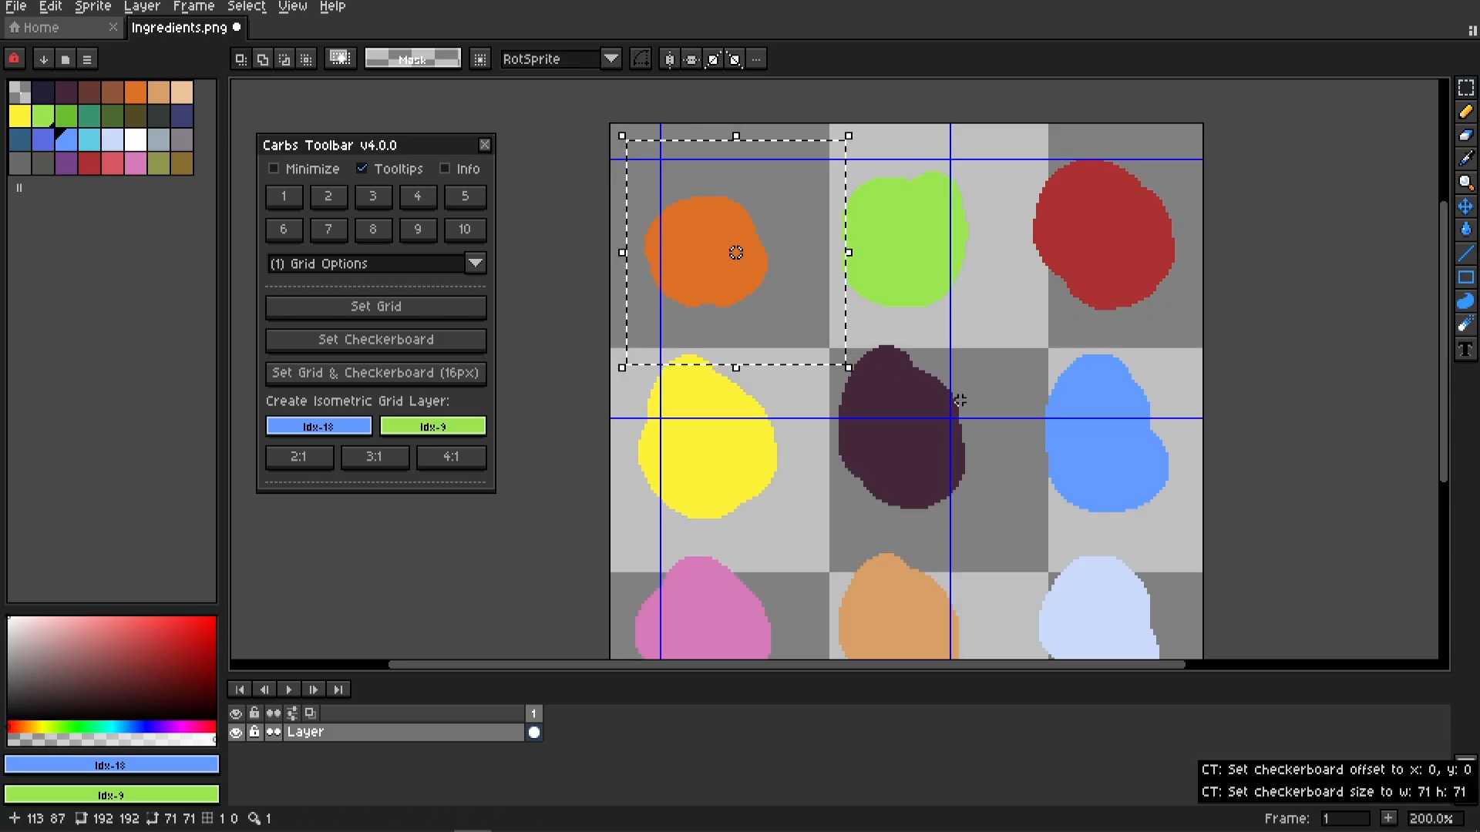
left_click(959, 400)
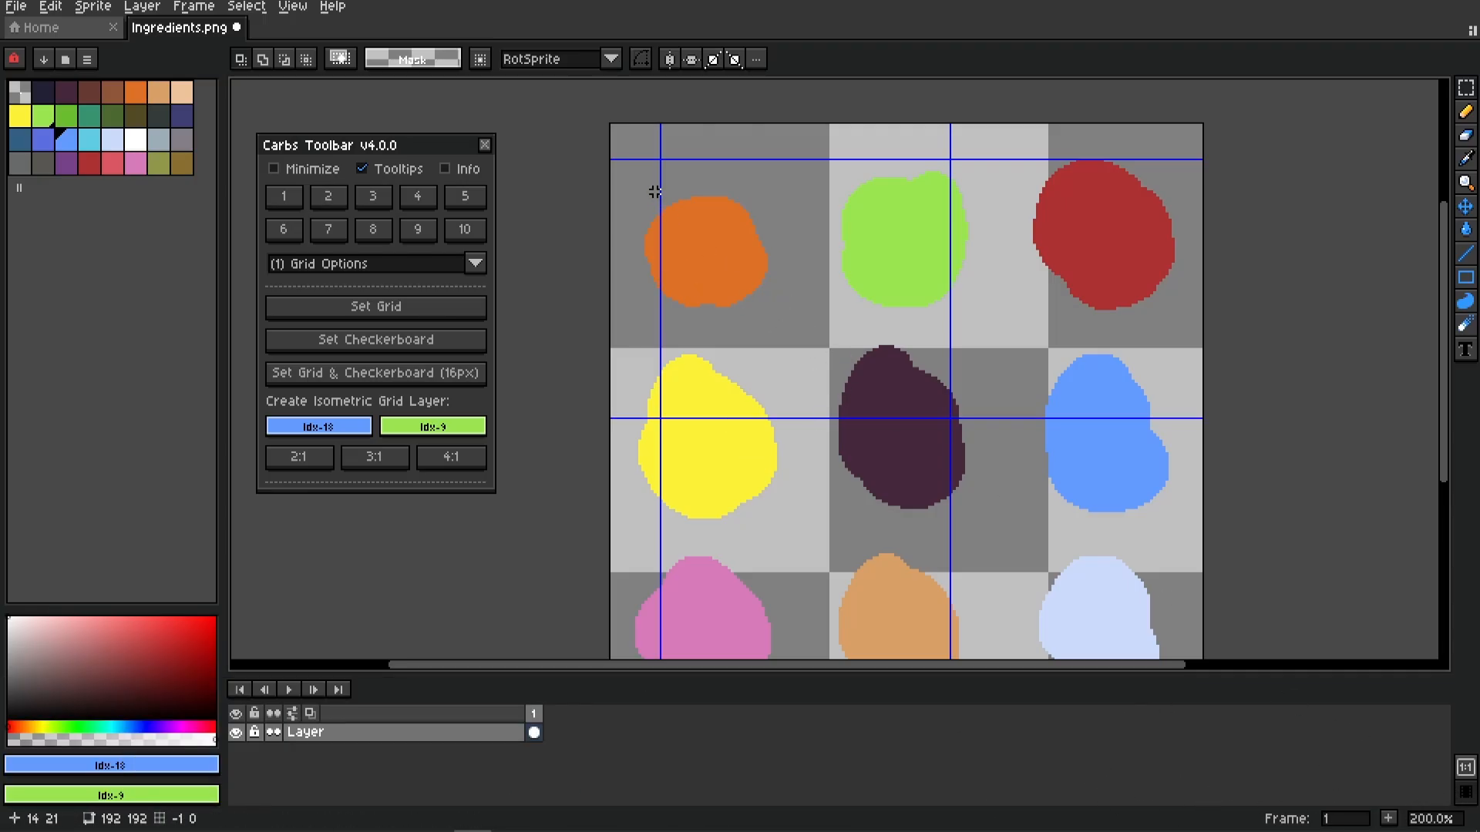
Set the grid from a selection of about 98 × 94 px, turn off the Carbs Toolbar's Tooltips option, and clear the selection
left_click_drag(634, 158, 944, 463)
key("shift+g")
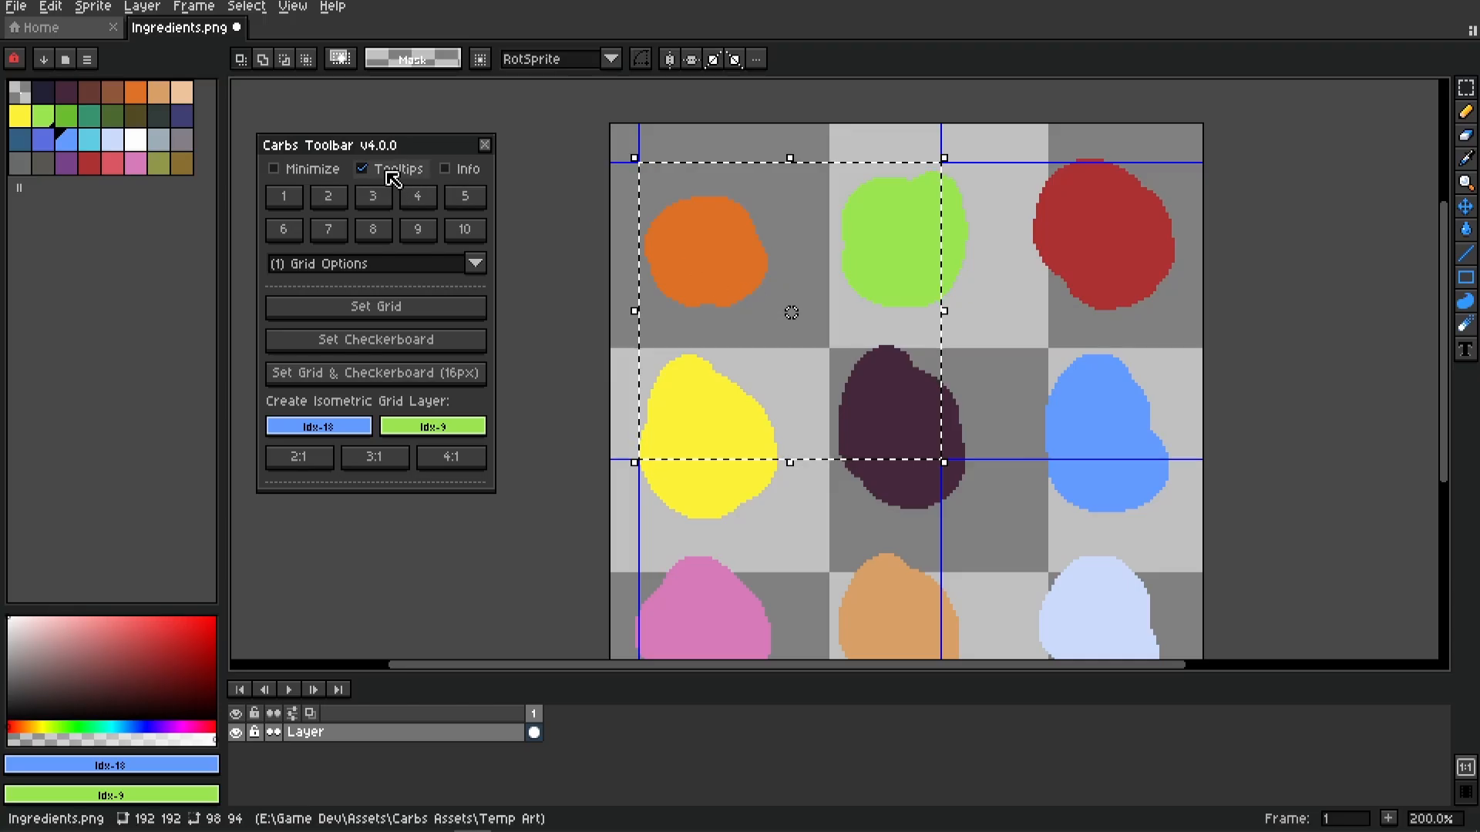
left_click(388, 180)
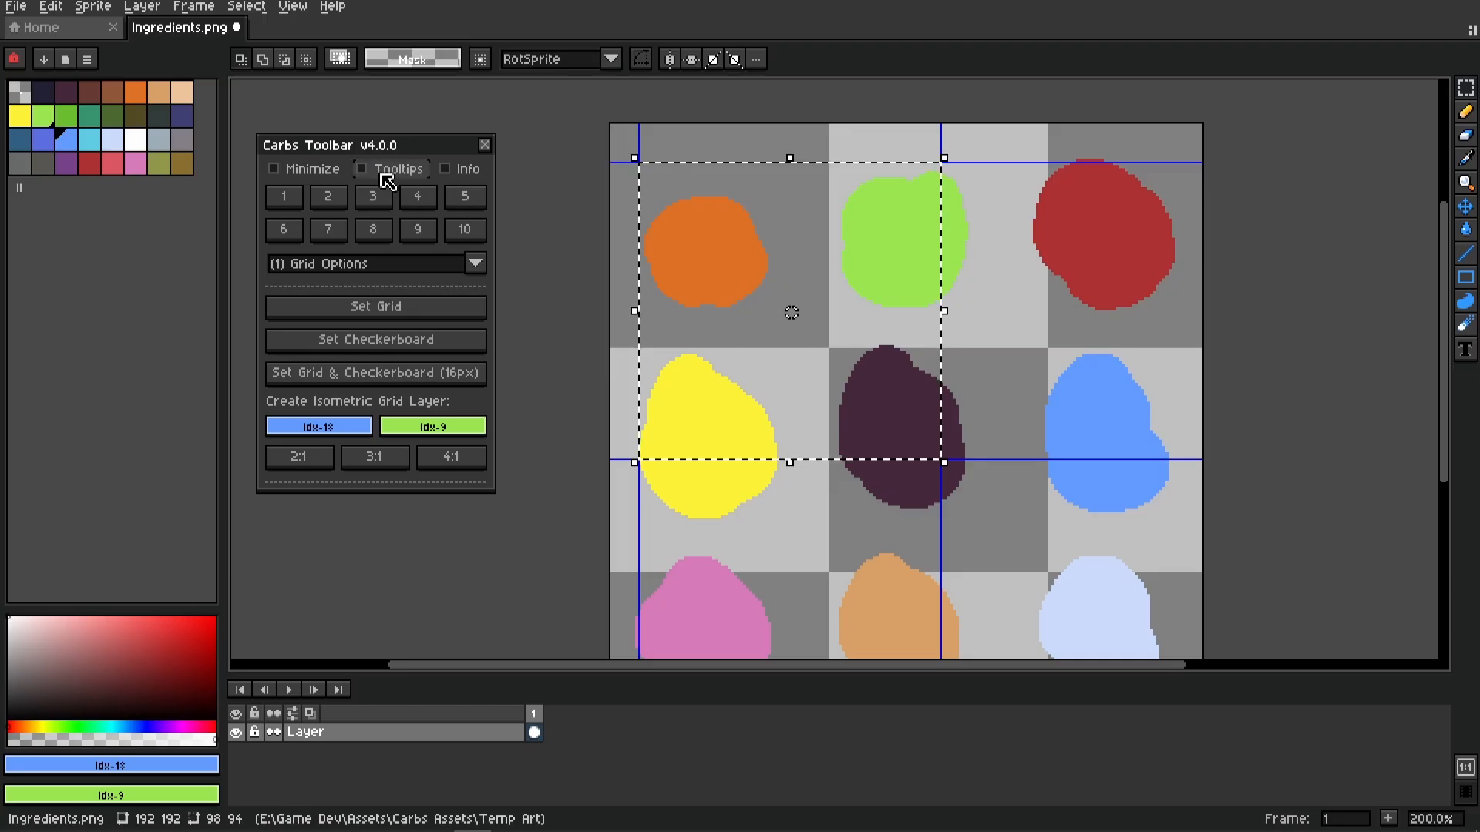
key("ctrl+d")
Set the grid from a selection of about 86 × 81 px between the orange and dark purple blobs, and clear the selection
left_click_drag(685, 251, 951, 506)
key("shift+g")
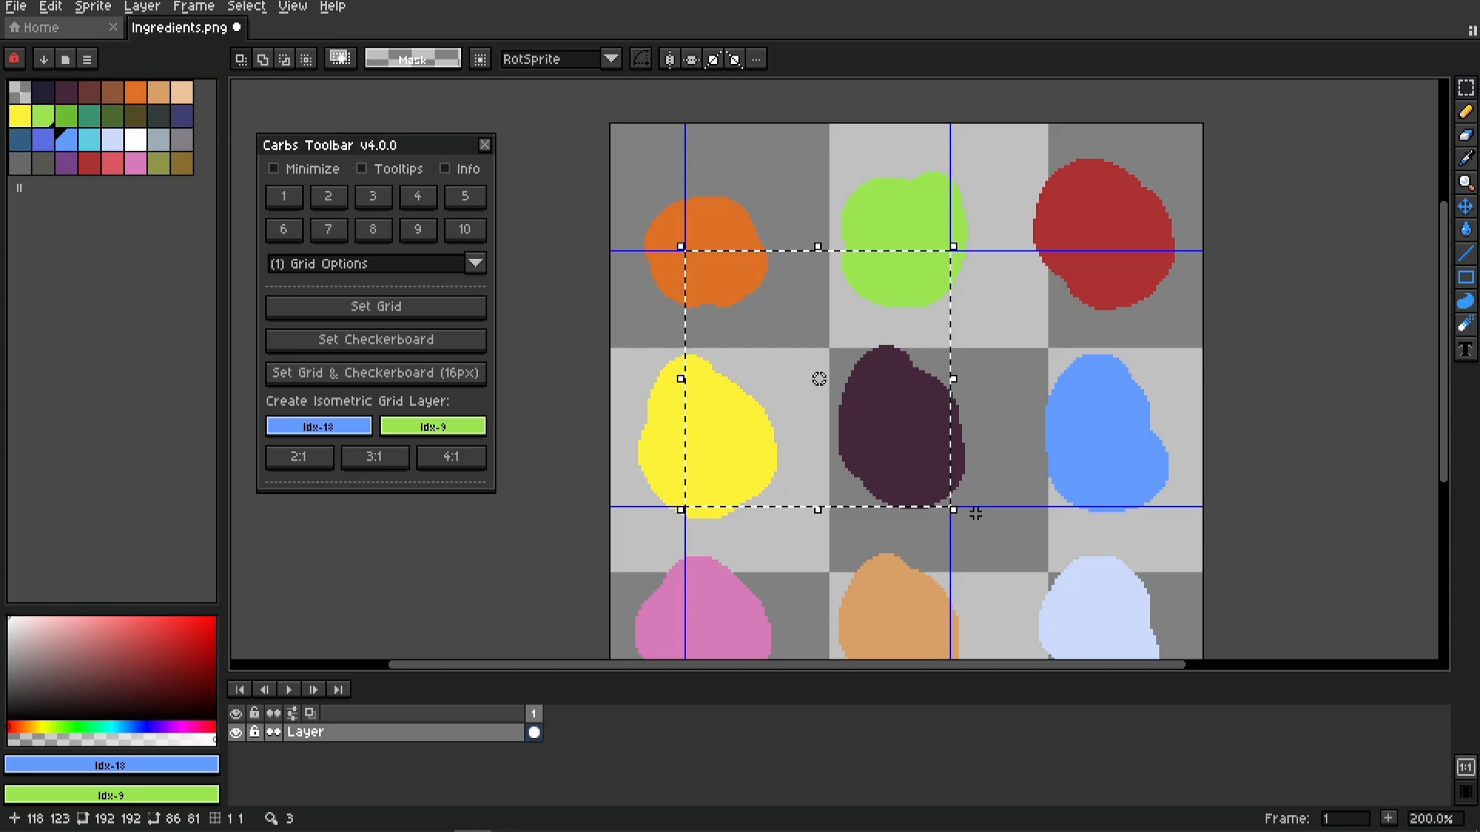
key("ctrl+d")
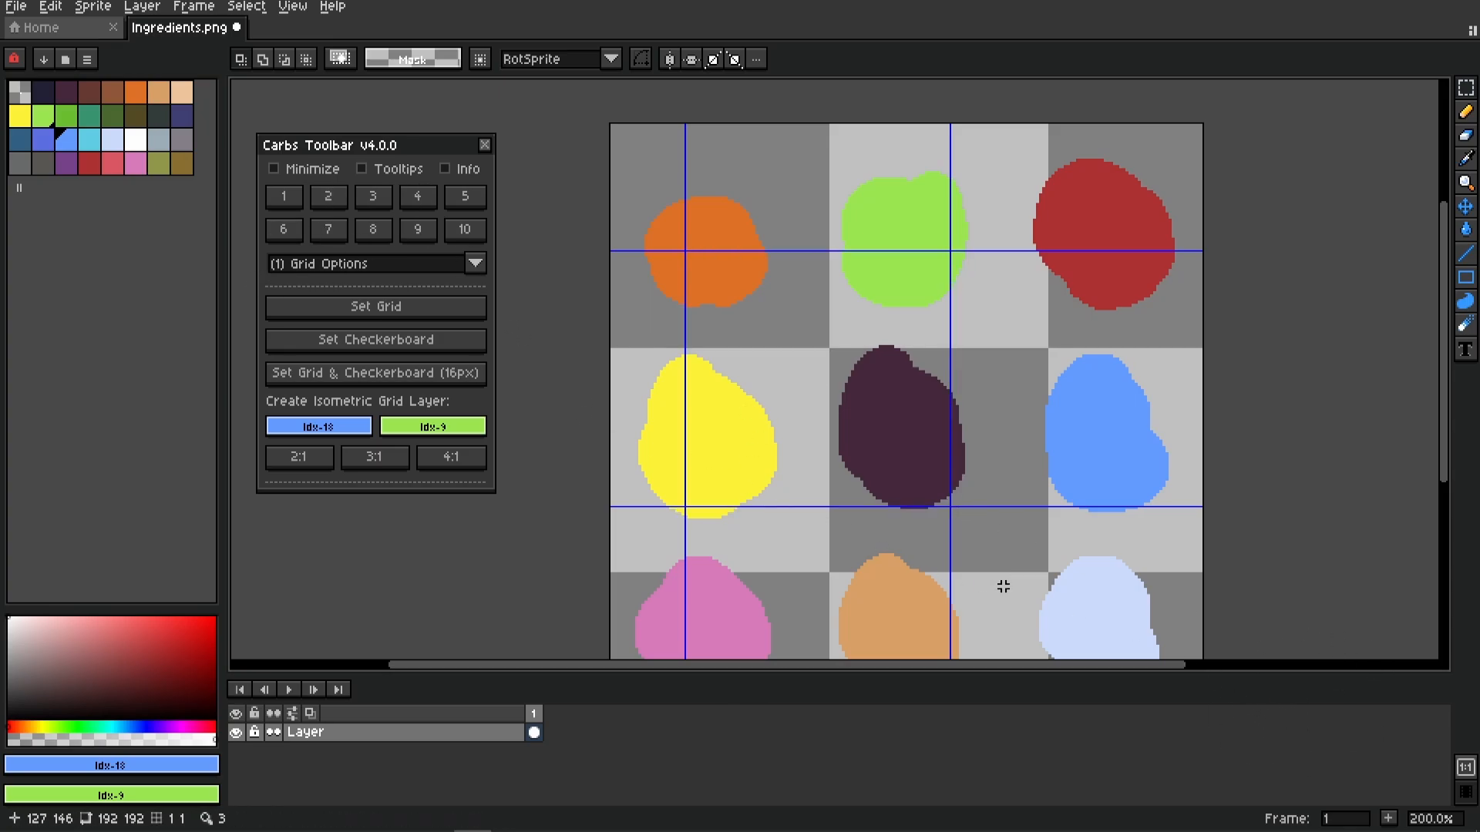
Turn the Tooltips option back on and close the Carbs Toolbar
left_click(388, 170)
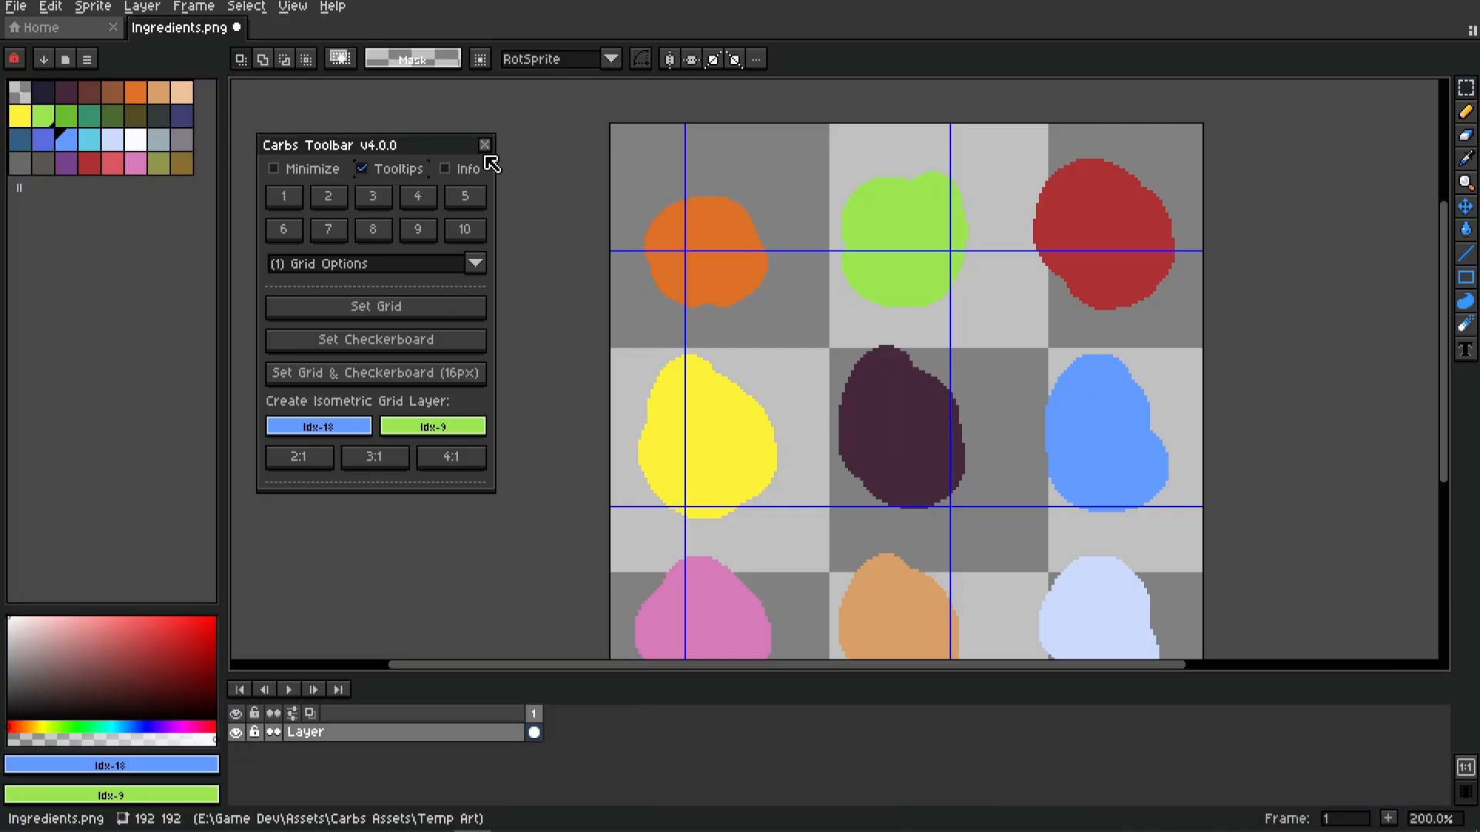
left_click(485, 145)
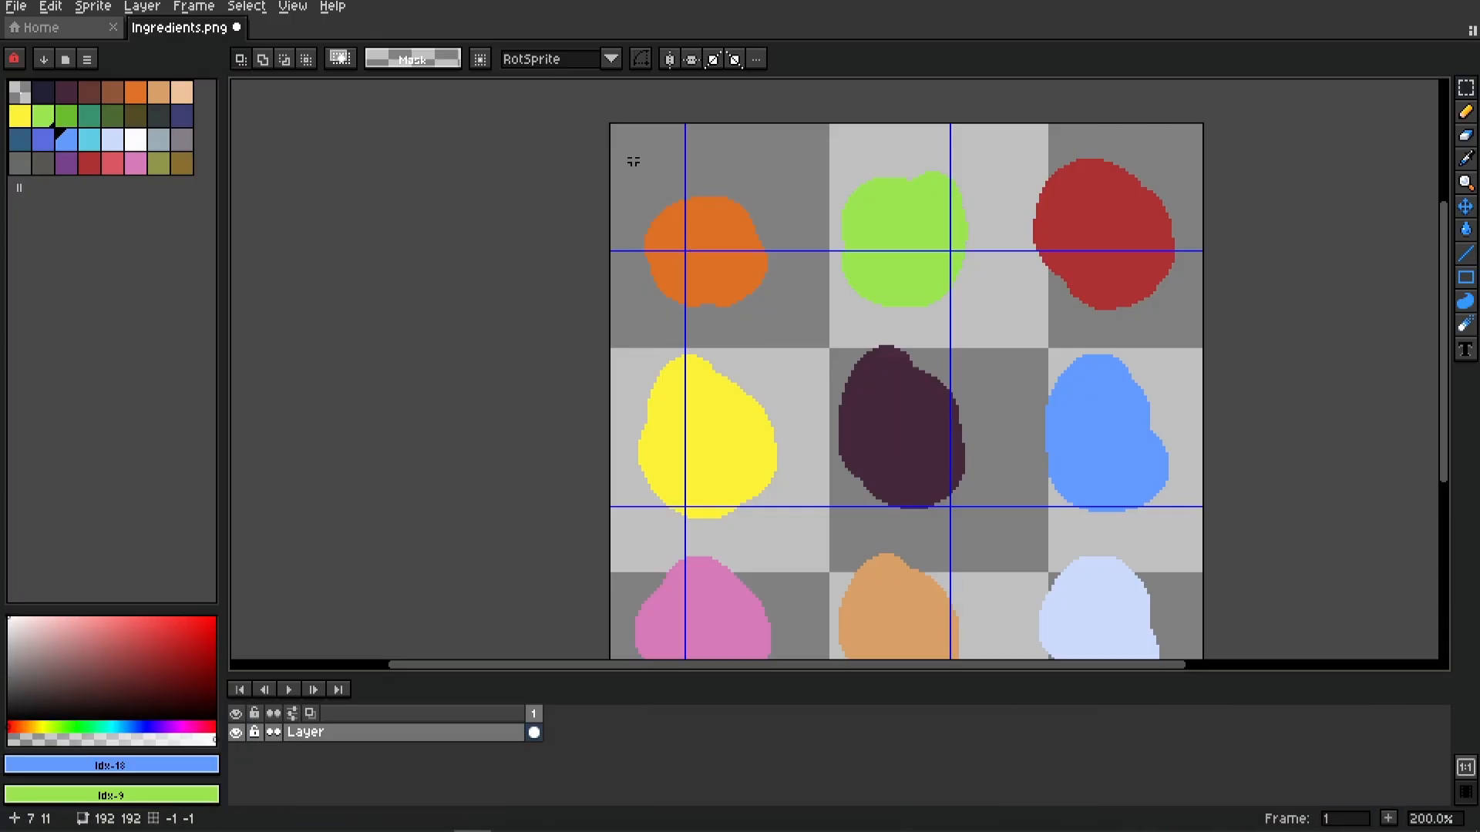
With the toolbar closed, set the grid from a selection of about 88 × 74 px around the orange blob, and clear the selection
left_click_drag(629, 149, 902, 386)
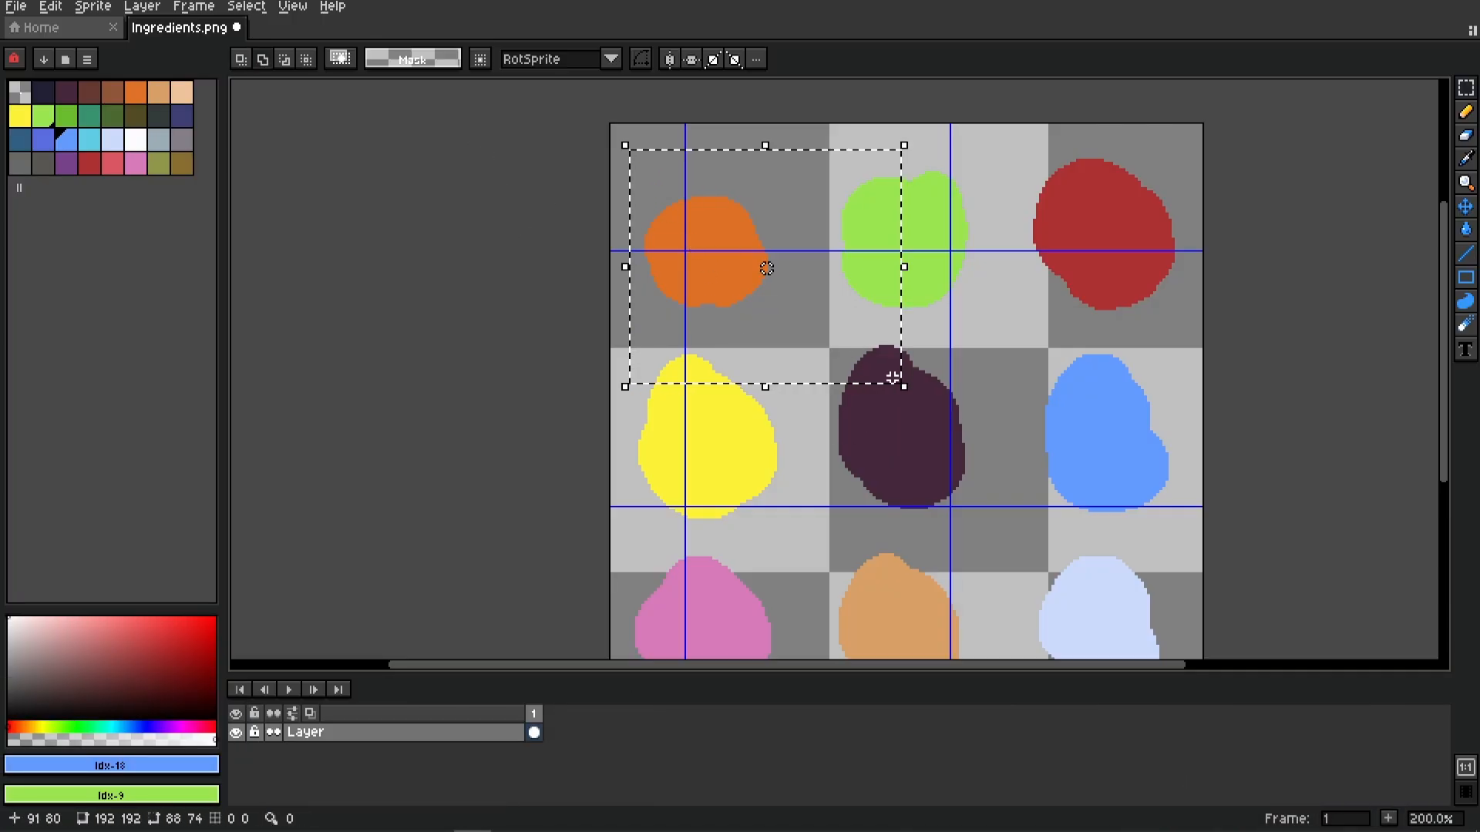
key("shift+g")
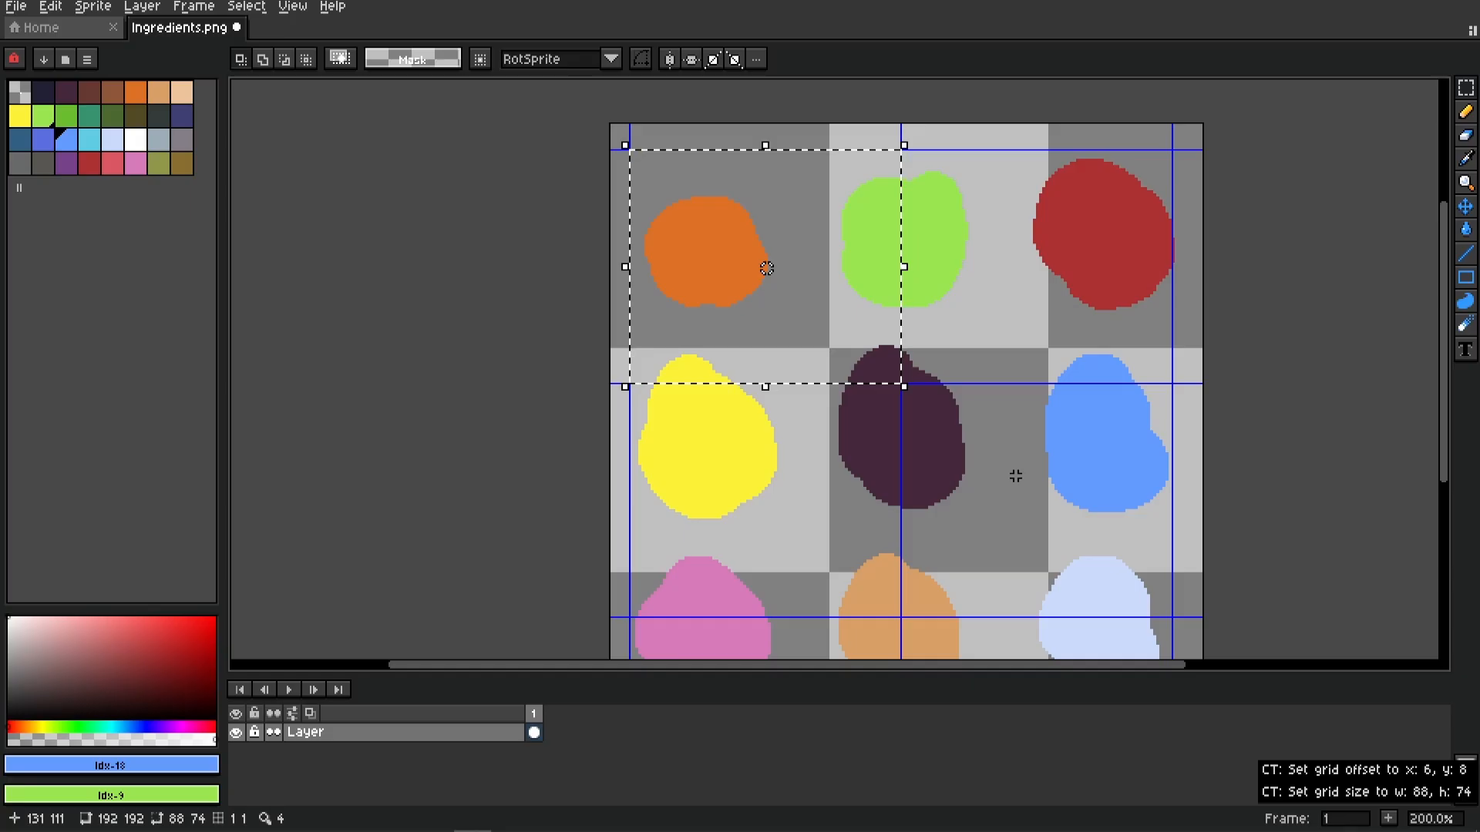
left_click(958, 444)
Set the checkerboard from a selection of about 100 × 102 px spanning the orange and dark purple blobs, and clear the selection
left_click_drag(636, 176, 945, 498)
key("shift+c")
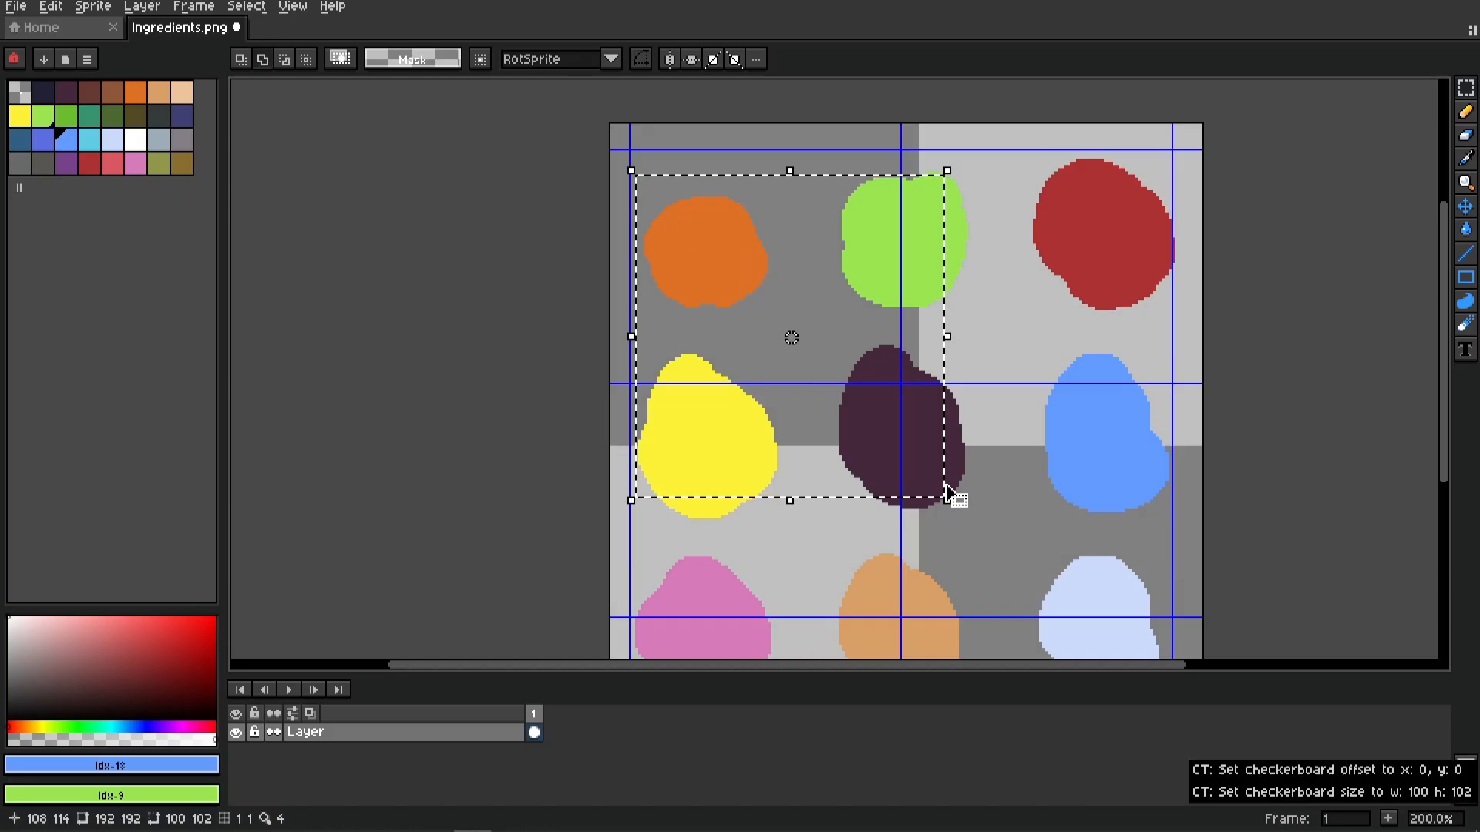
left_click(1007, 485)
Set the grid from a selection of about 82 × 77 px spanning the orange and dark purple blobs, and clear the selection
left_click_drag(639, 157, 894, 399)
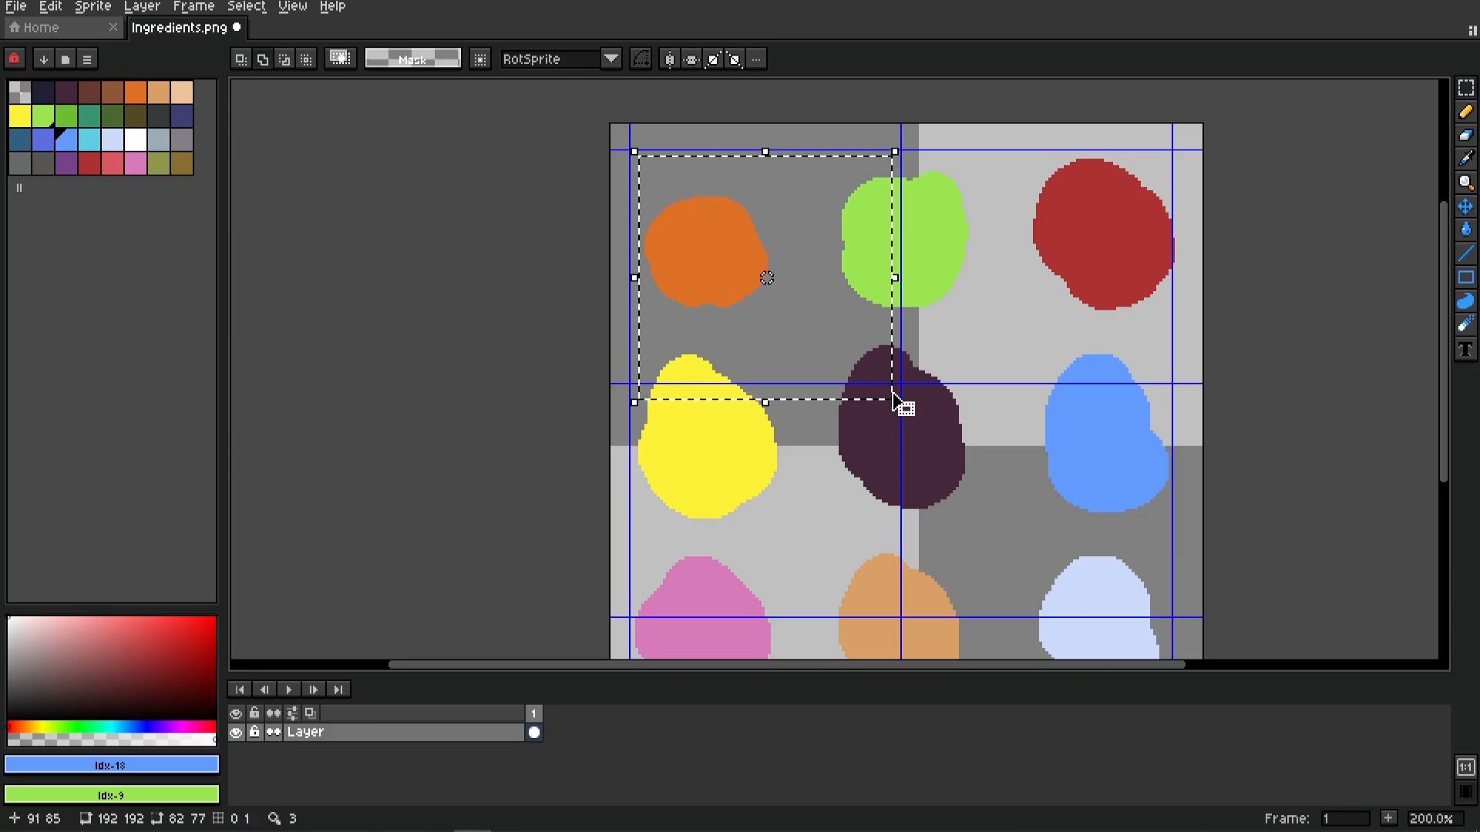
key("shift+g")
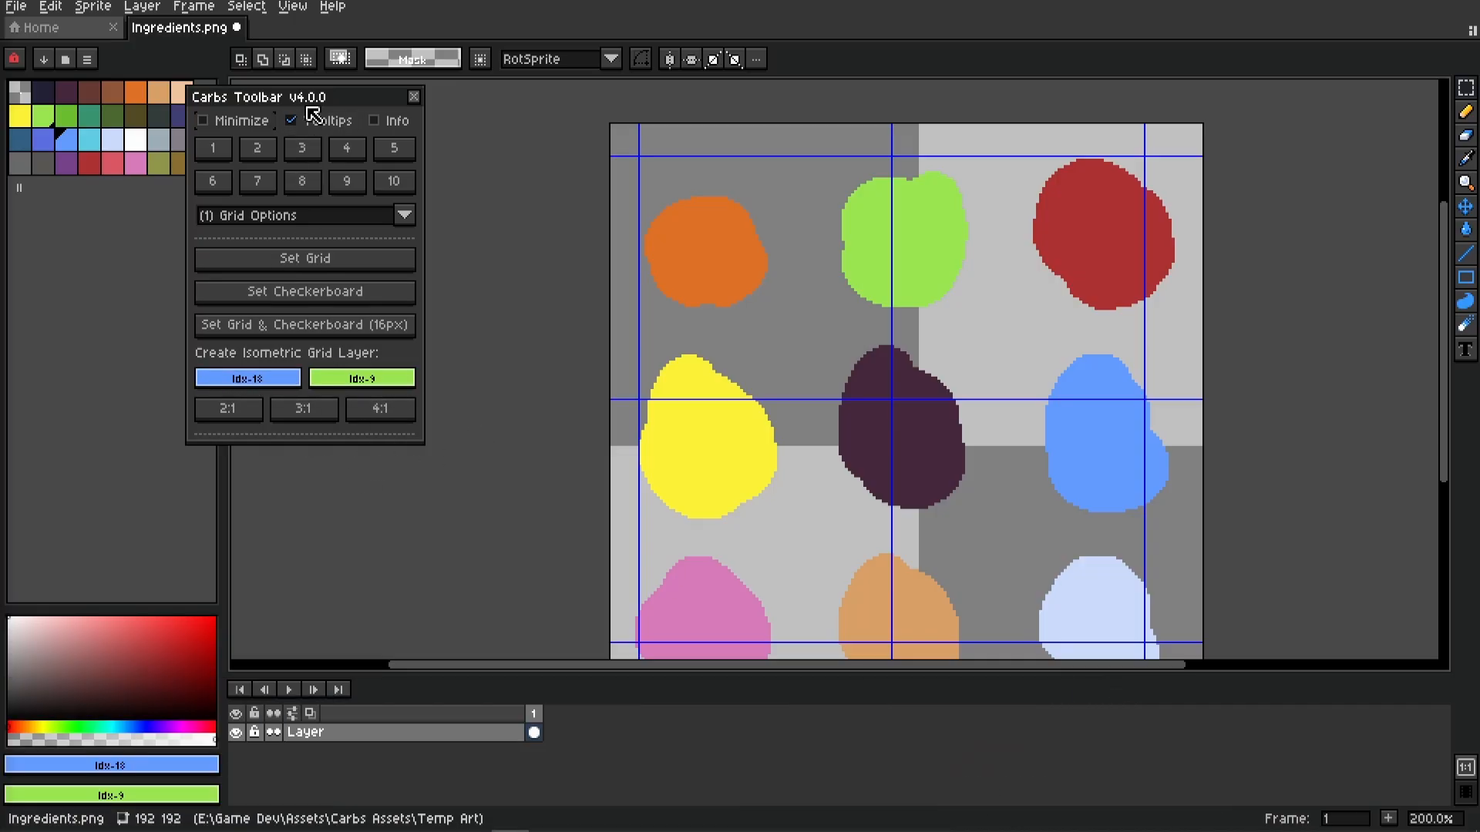
Reopen and reposition the Carbs Toolbar, and set its isometric grid colours to red Idx-27 and light red Idx-28
left_click_drag(314, 105, 367, 106)
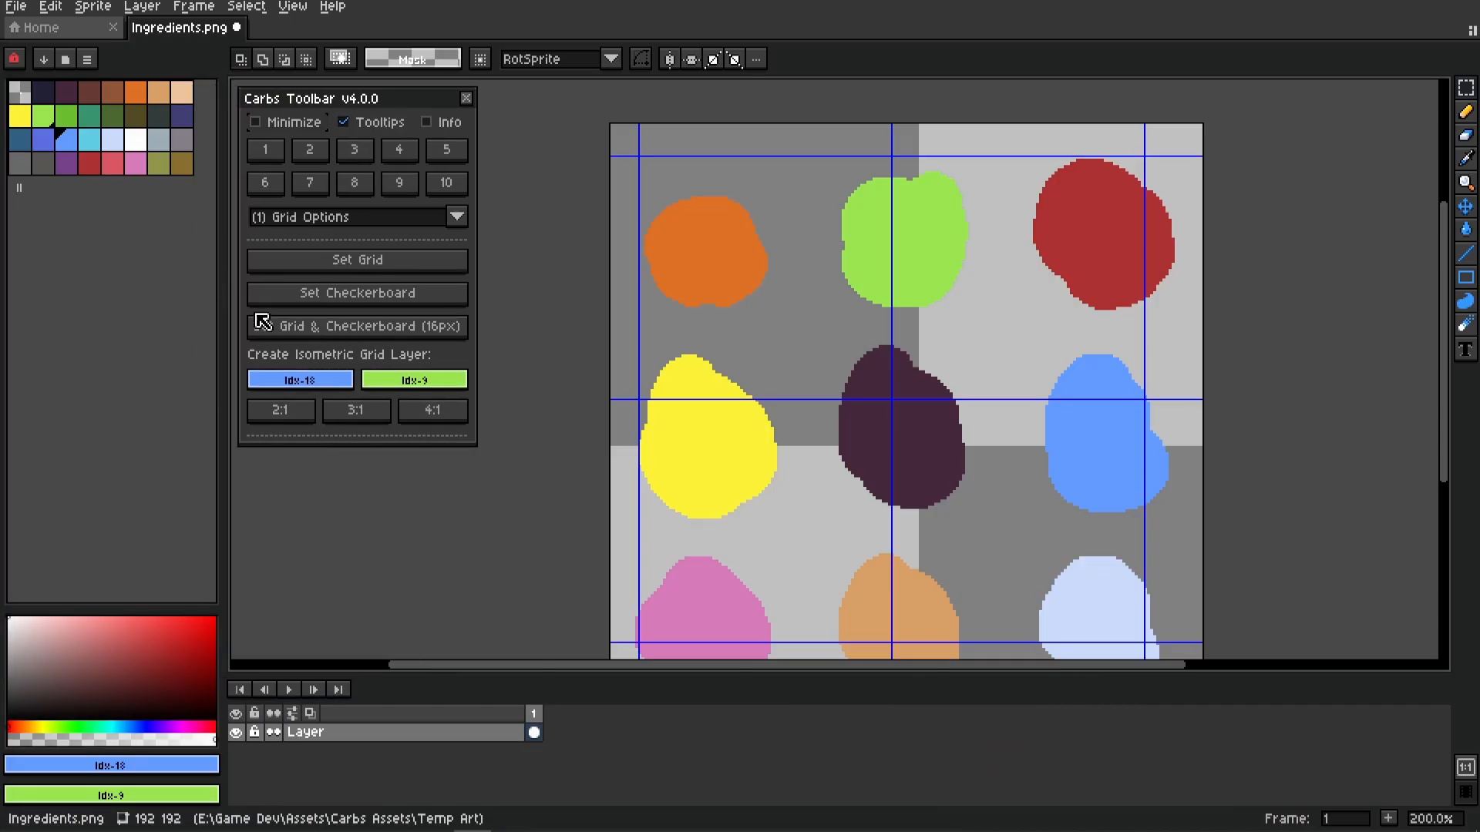
left_click_drag(334, 380, 97, 160)
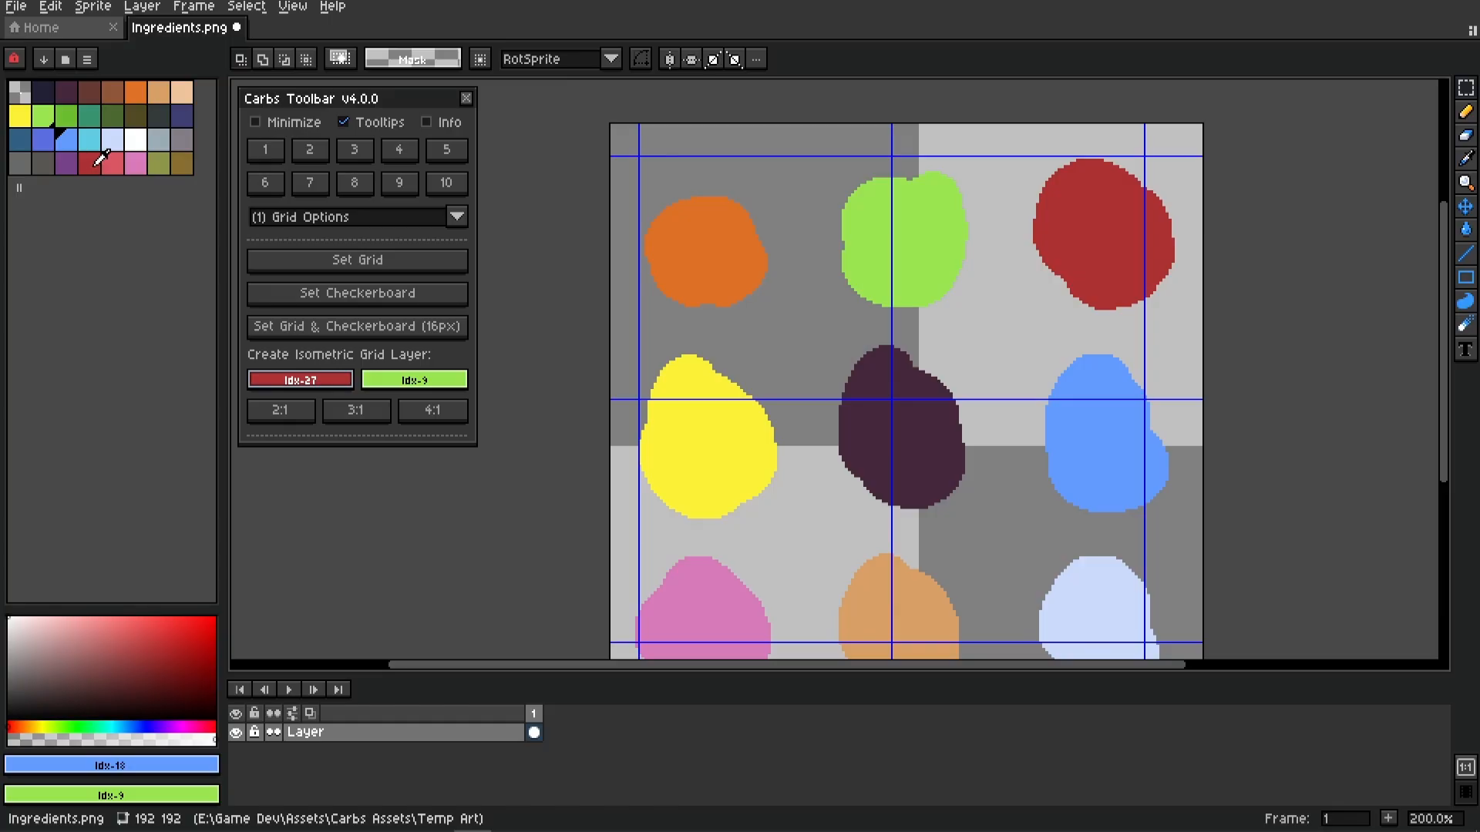
left_click_drag(410, 380, 121, 159)
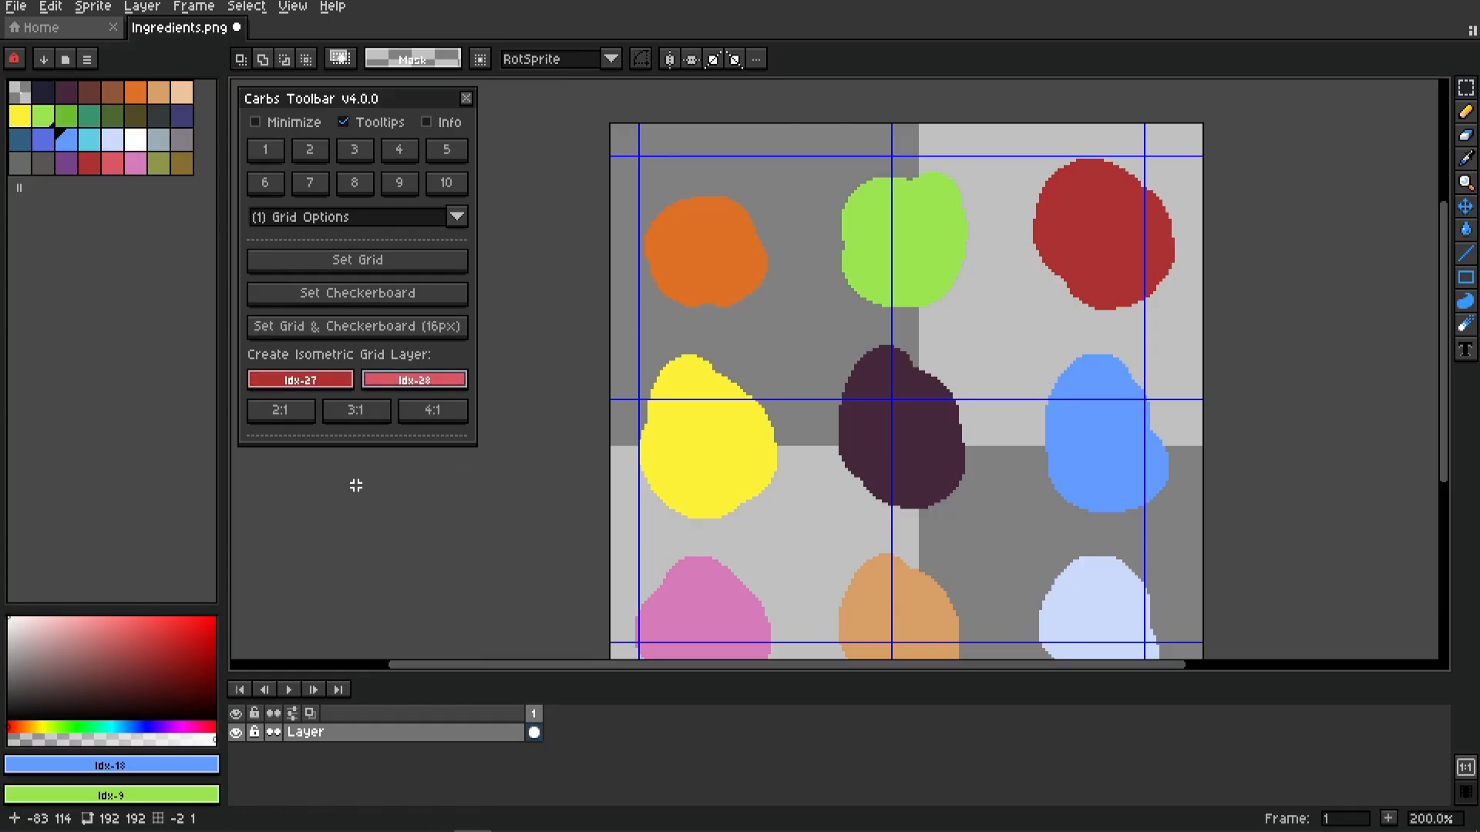
Create a 2:1 isometric grid layer, check a segment with a 2 × 1 px selection, and undo the selection and layer
left_click(291, 423)
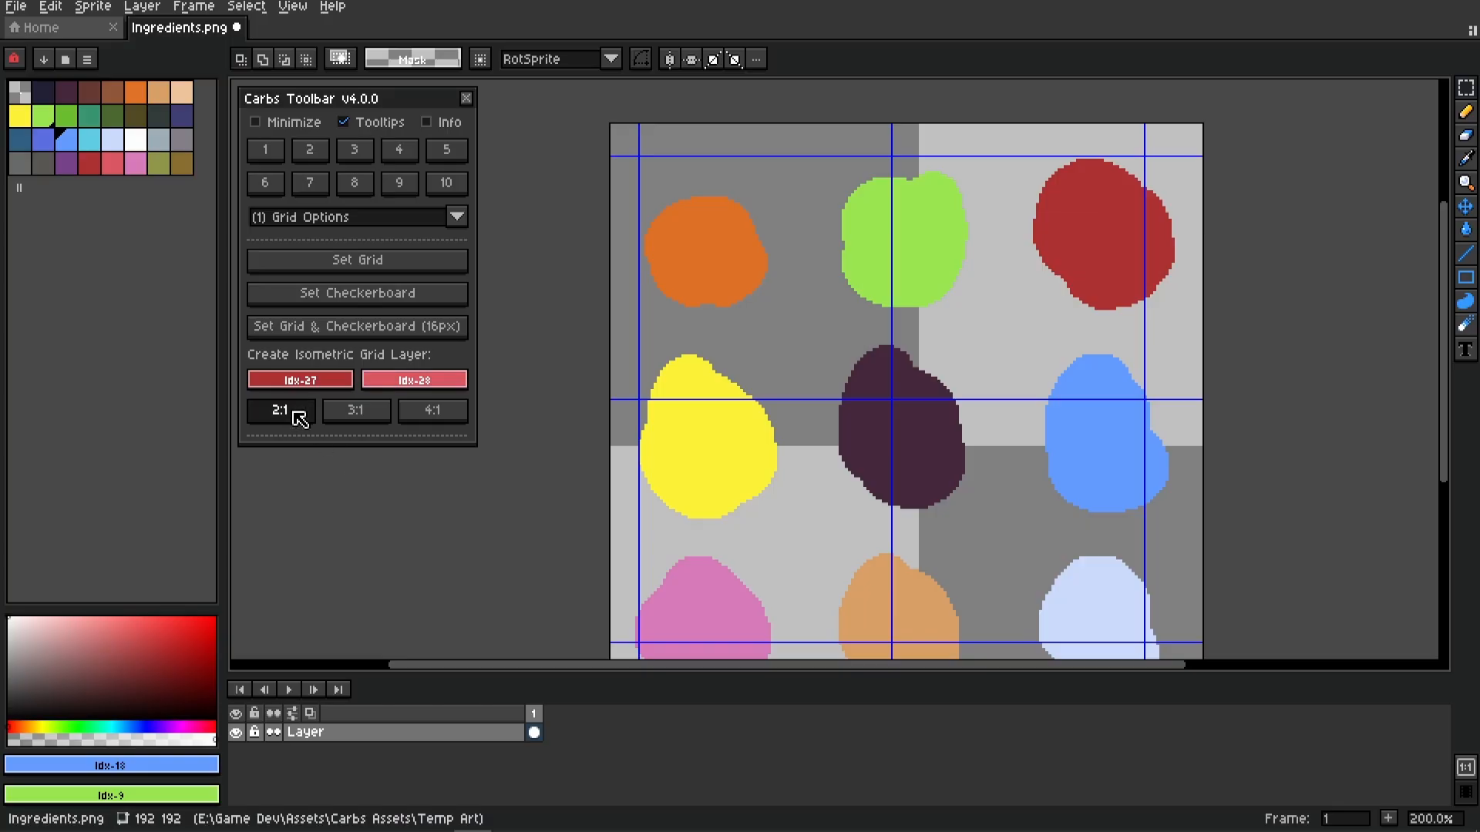
scroll(871, 491, "up", 10)
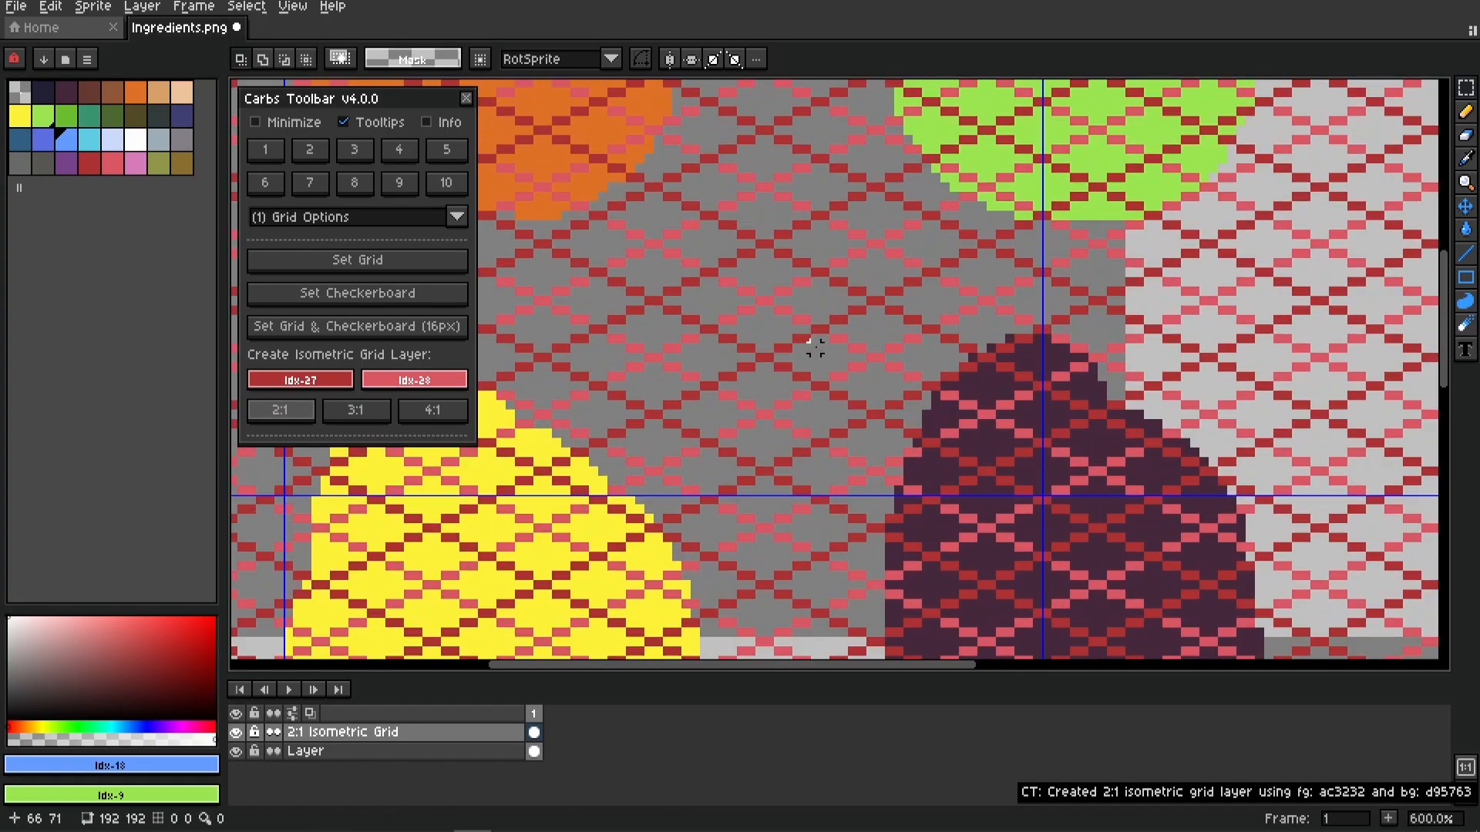
scroll(780, 318, "down", 2)
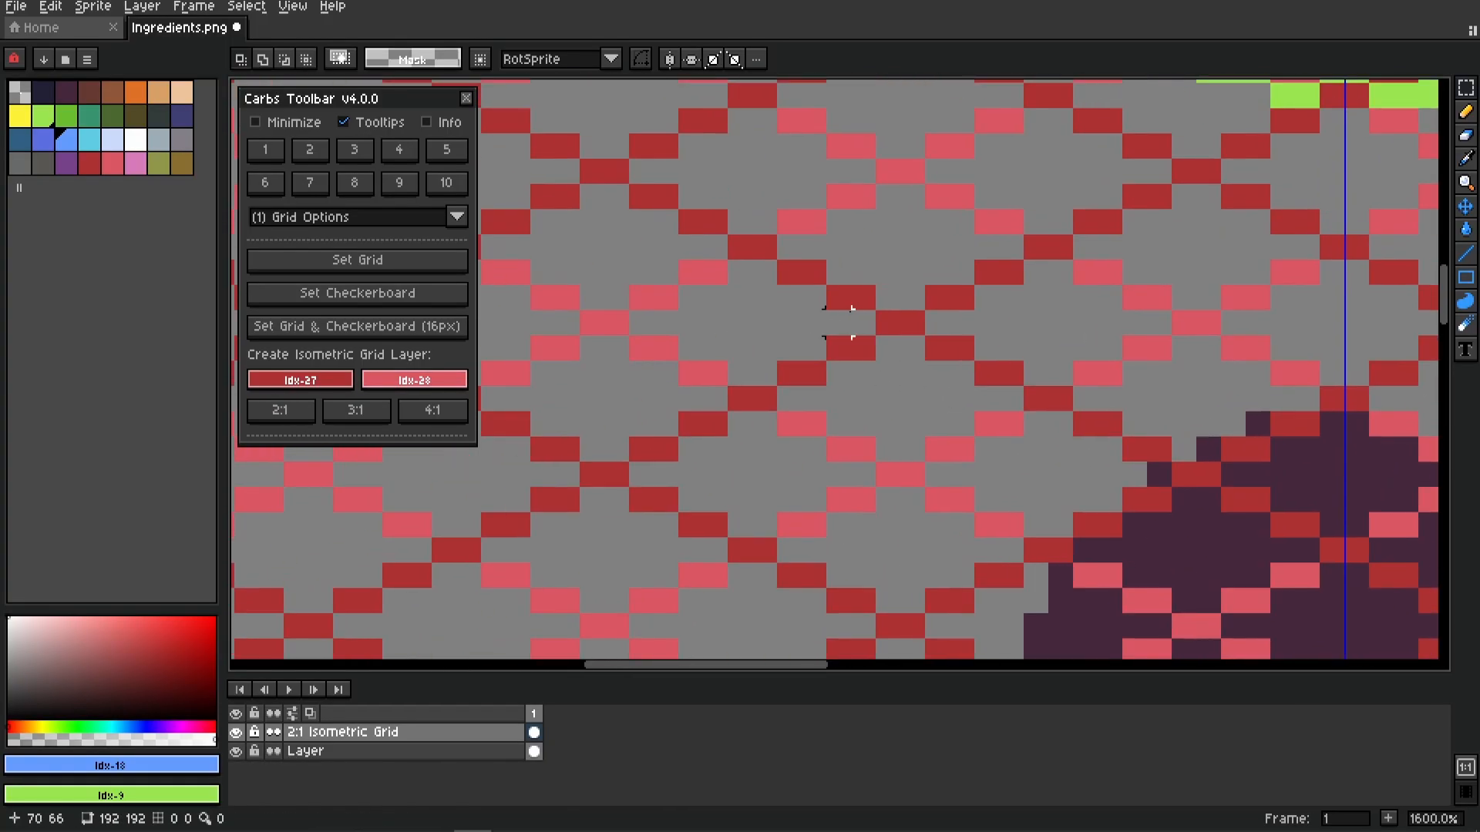
left_click_drag(886, 322, 925, 324)
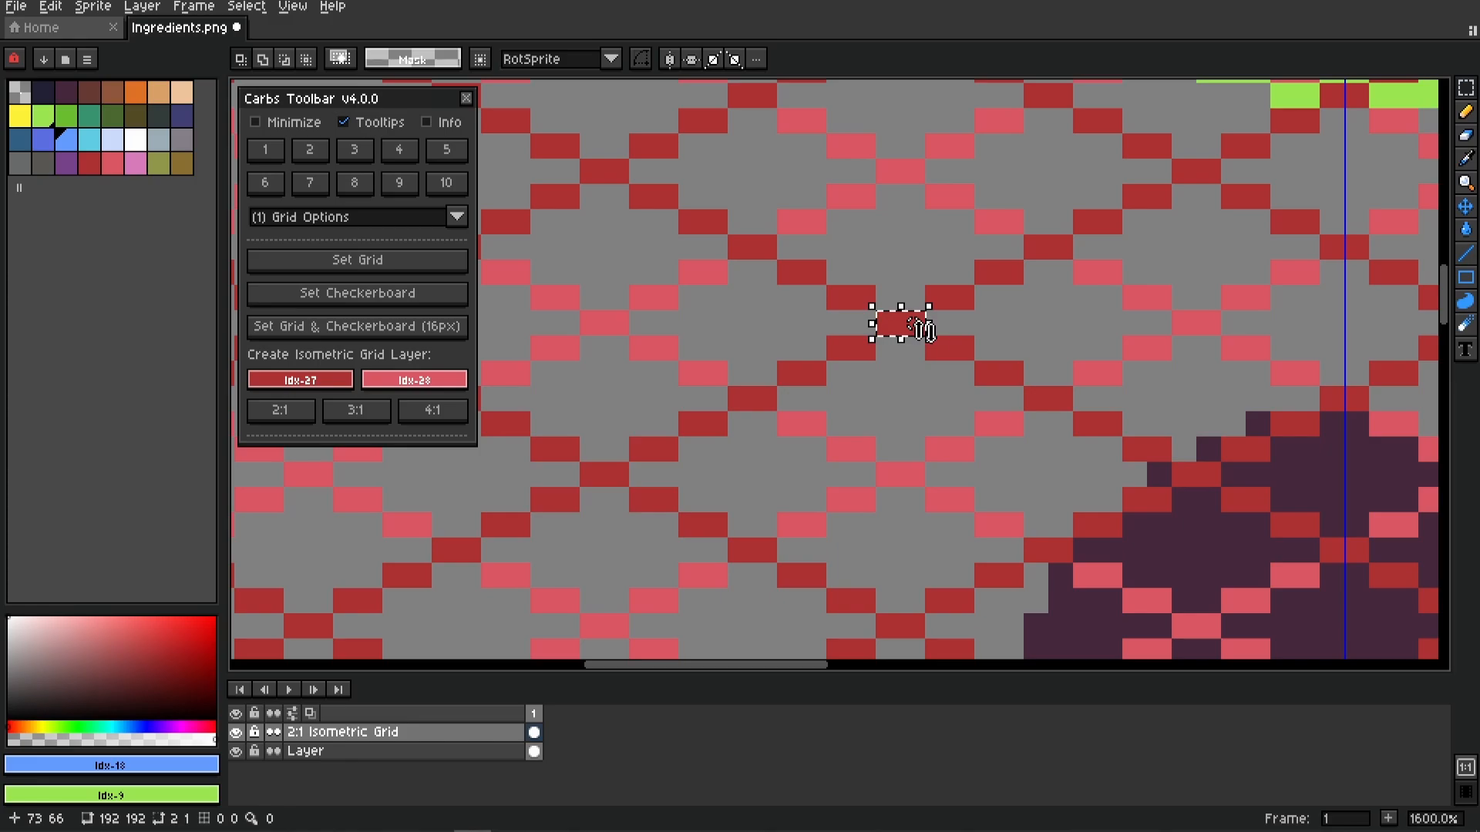
scroll(925, 327, "down", 5)
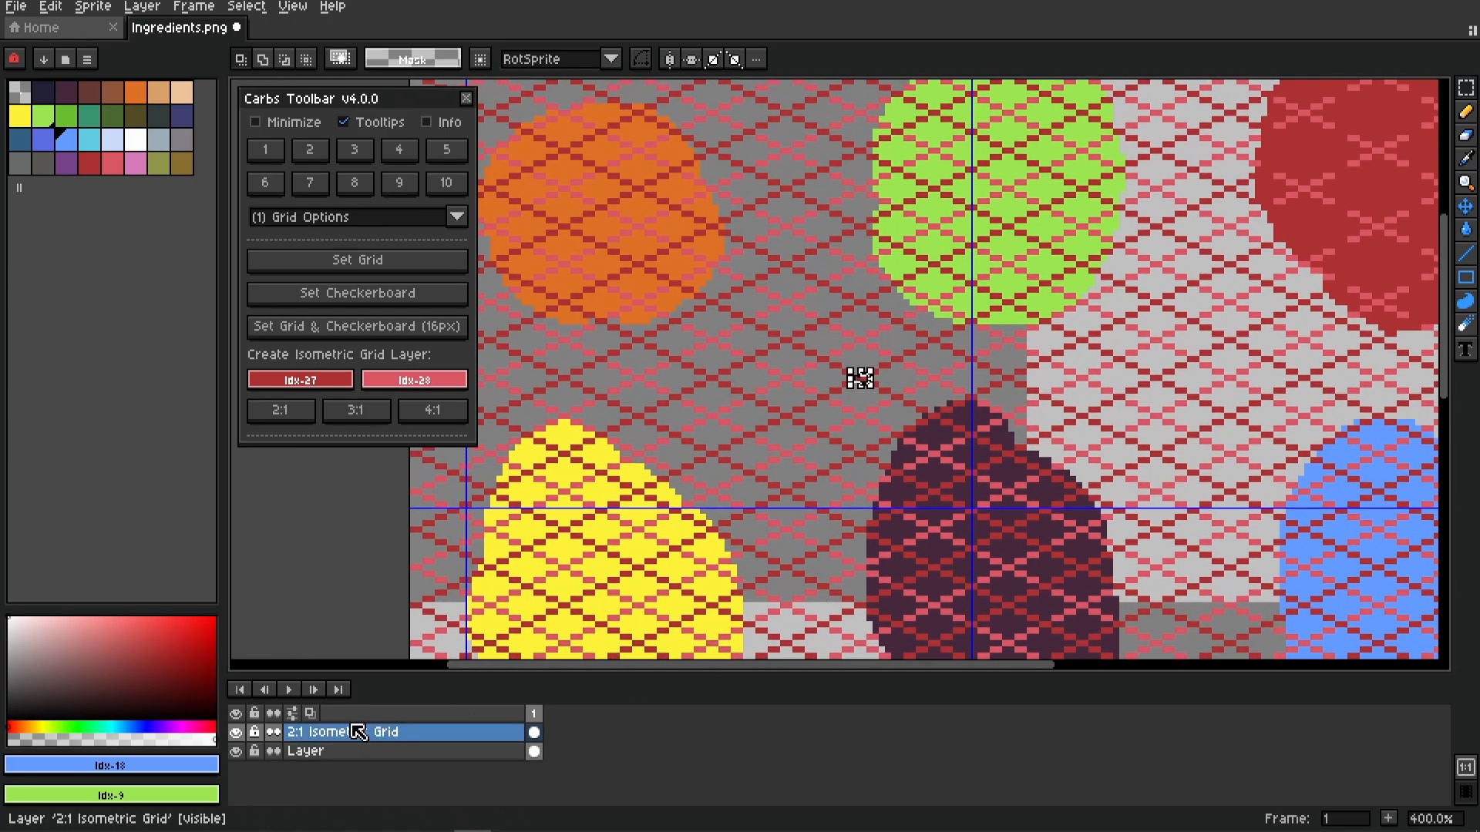
key("ctrl+z")
key("ctrl+z")
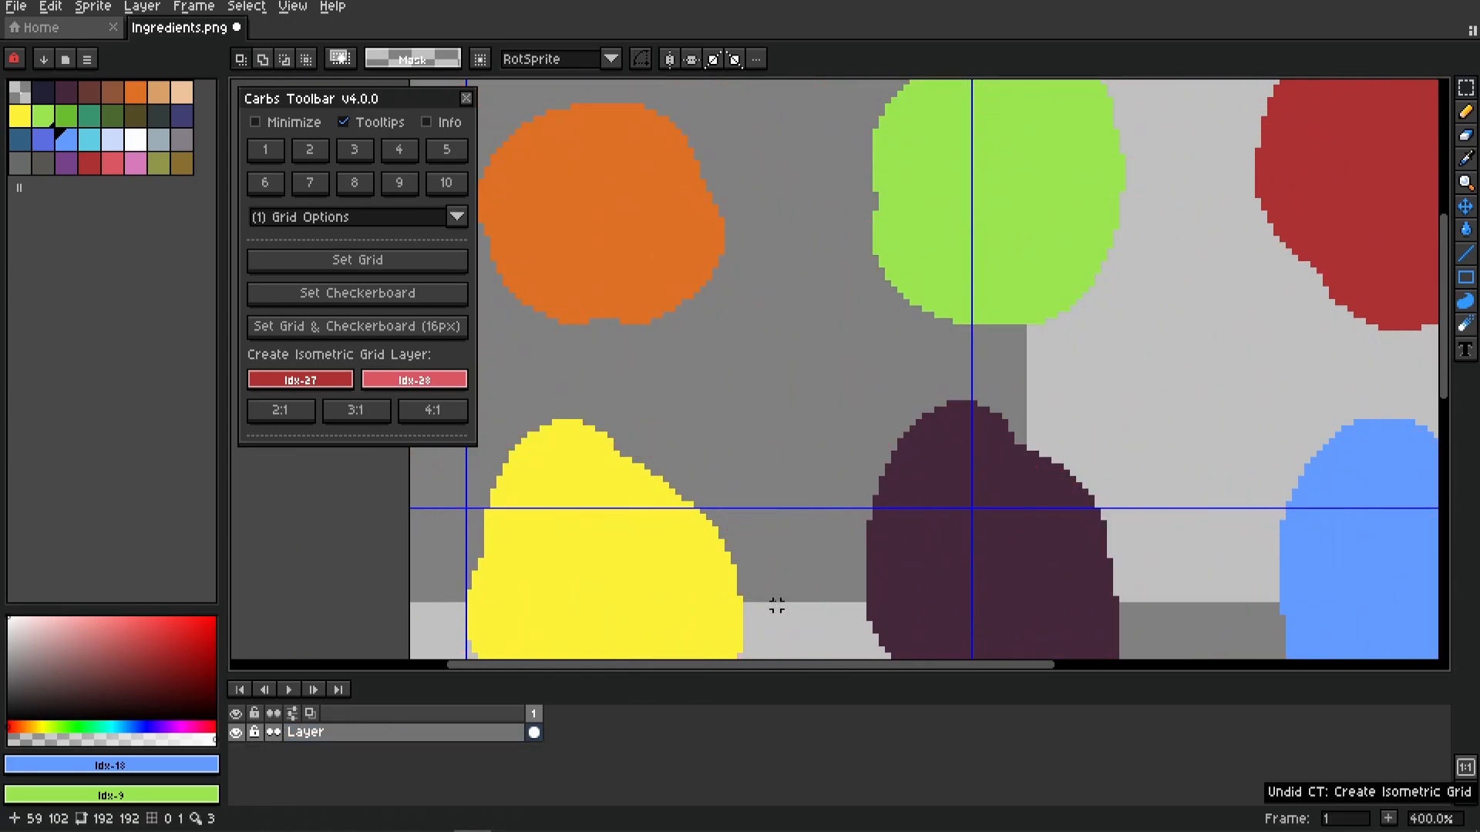
Create a 3:1 isometric grid layer, check one of its line segments with a selection, and undo the layer
scroll(519, 433, "down", 2)
left_click(359, 411)
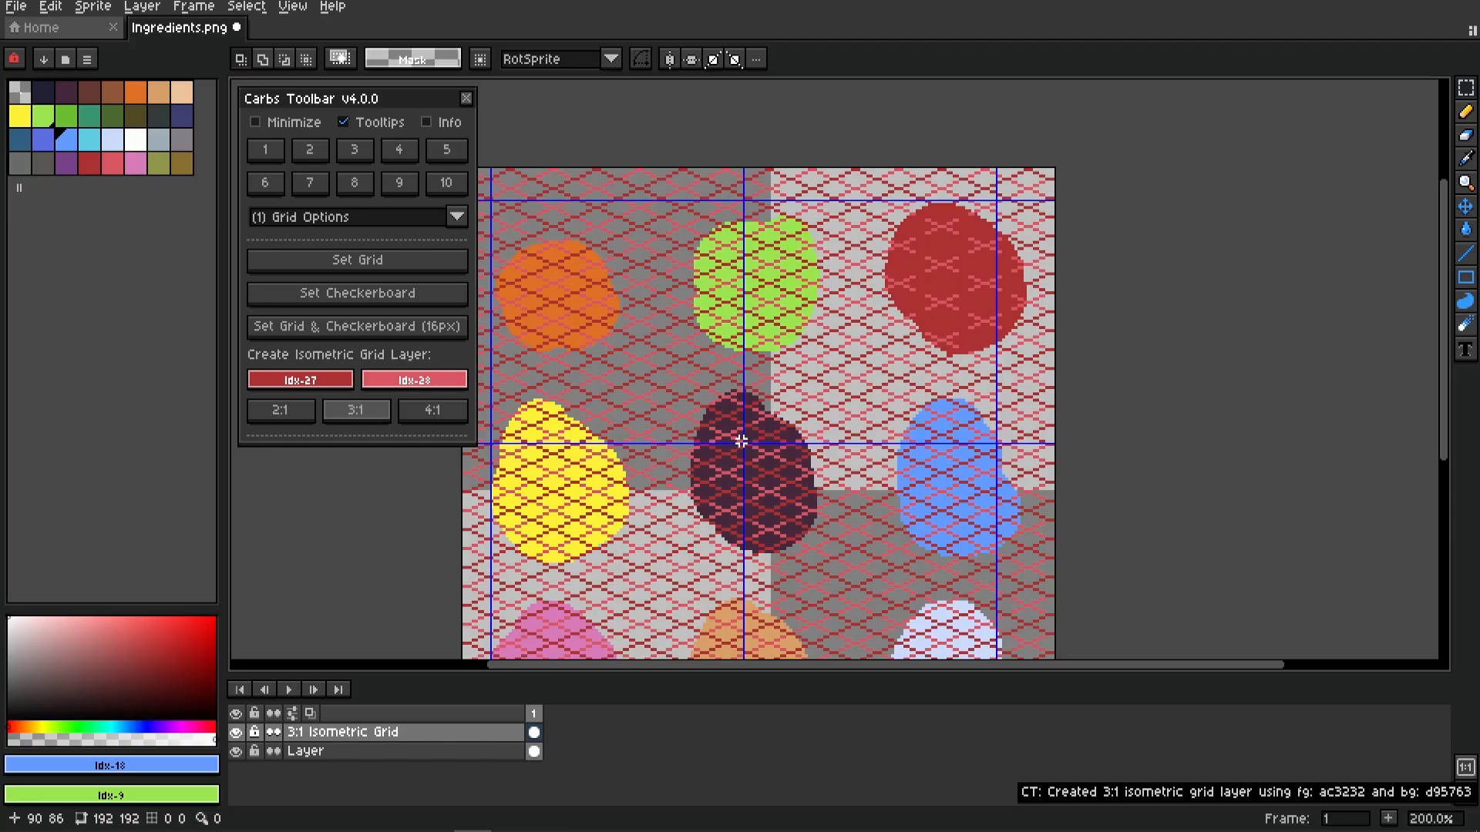
scroll(699, 393, "up", 5)
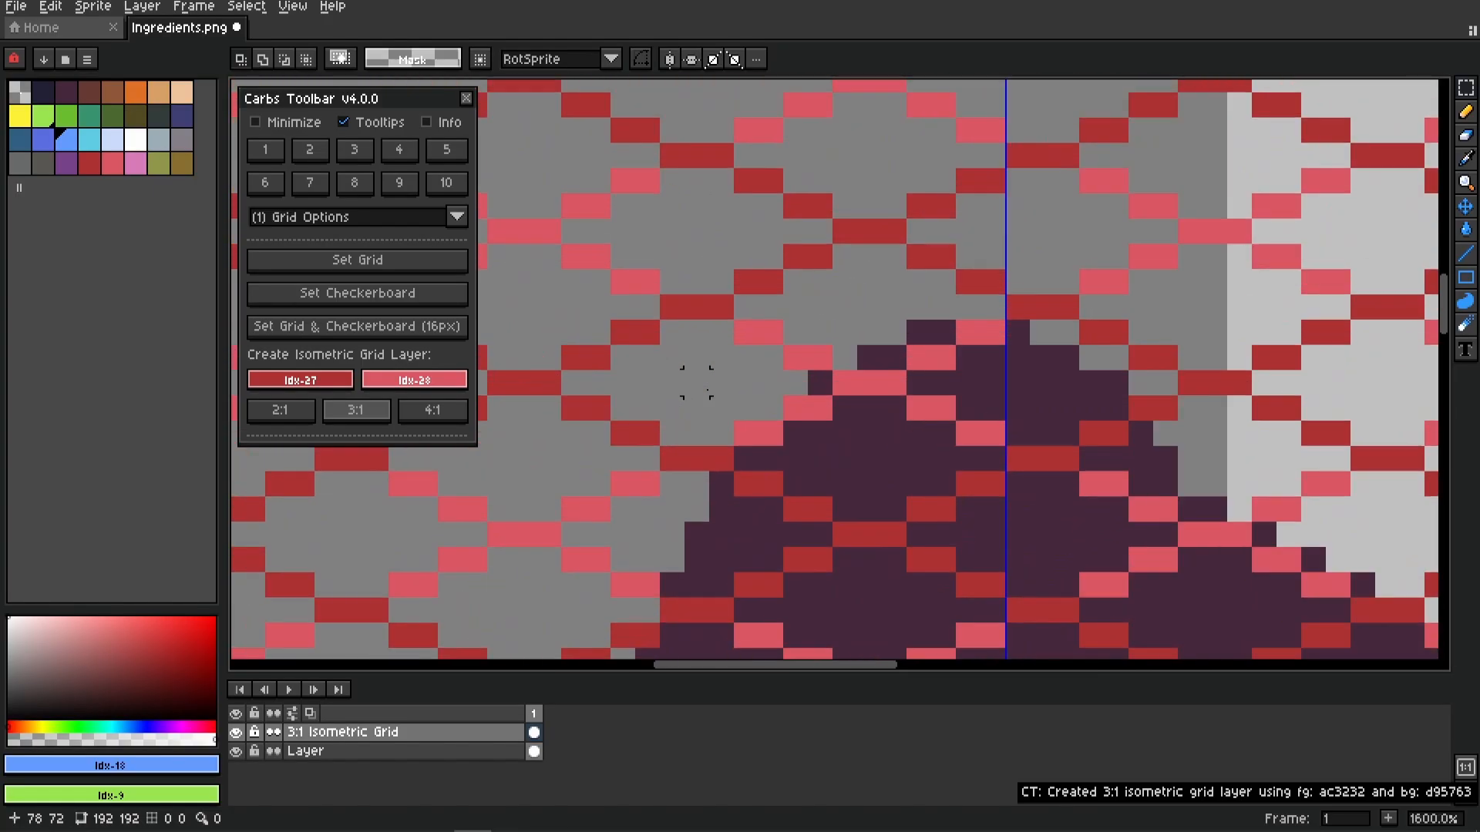
left_click_drag(678, 309, 723, 309)
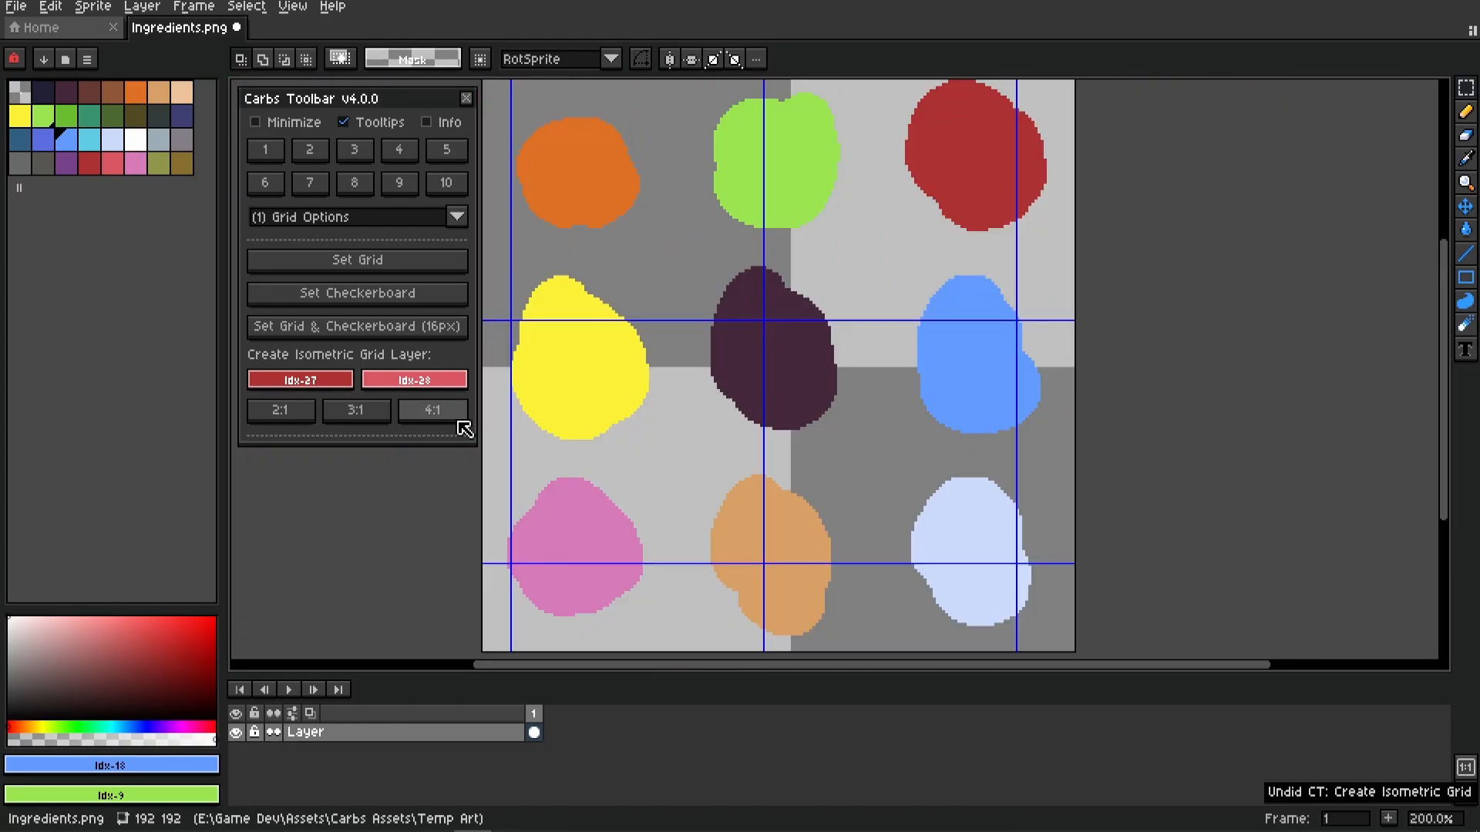
Create a 4:1 isometric grid layer, check one of its line segments with a selection, and undo the layer
left_click(433, 412)
scroll(707, 369, "up", 5)
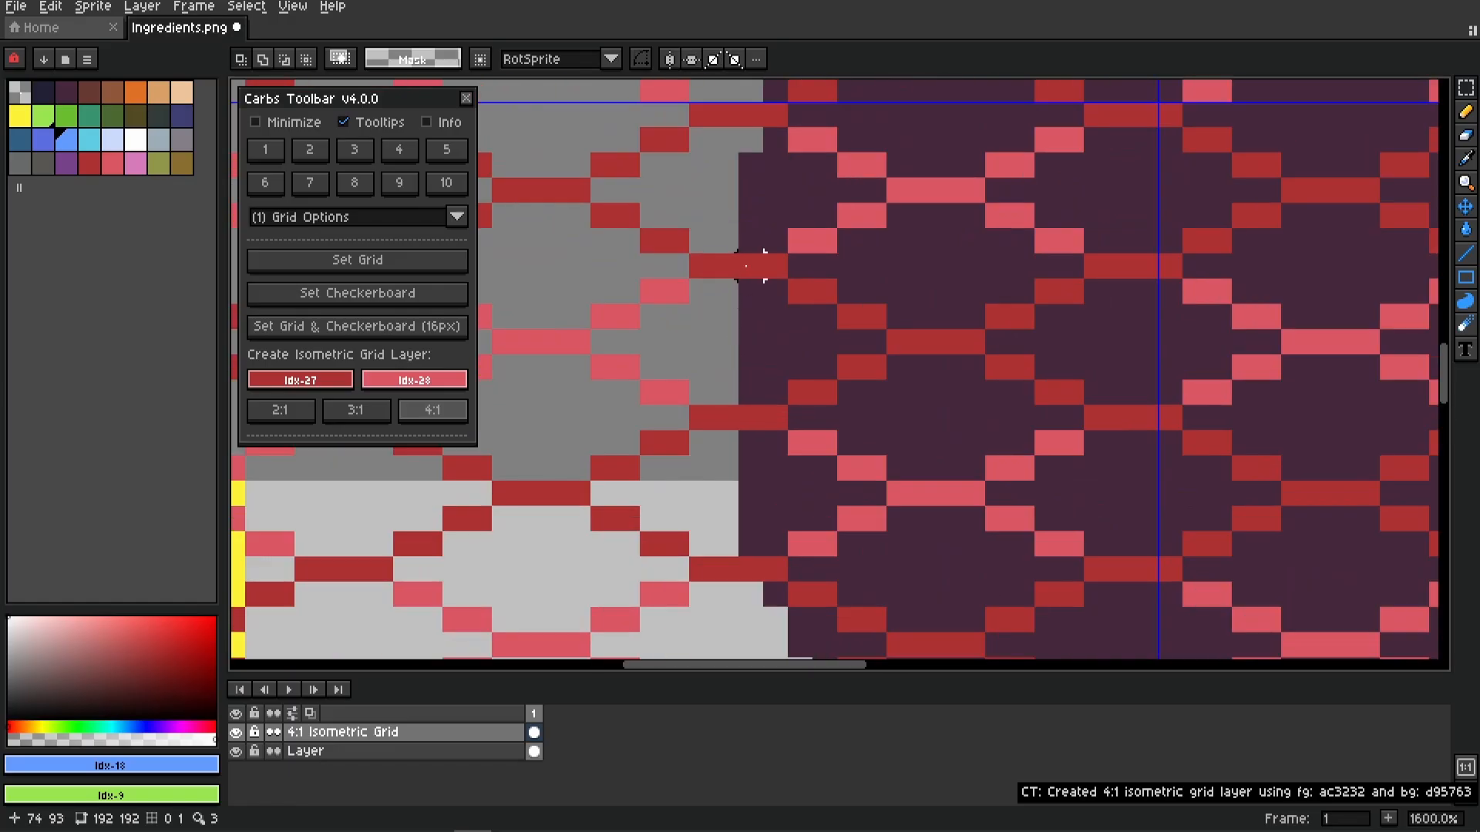
left_click_drag(698, 266, 779, 267)
scroll(852, 363, "down", 6)
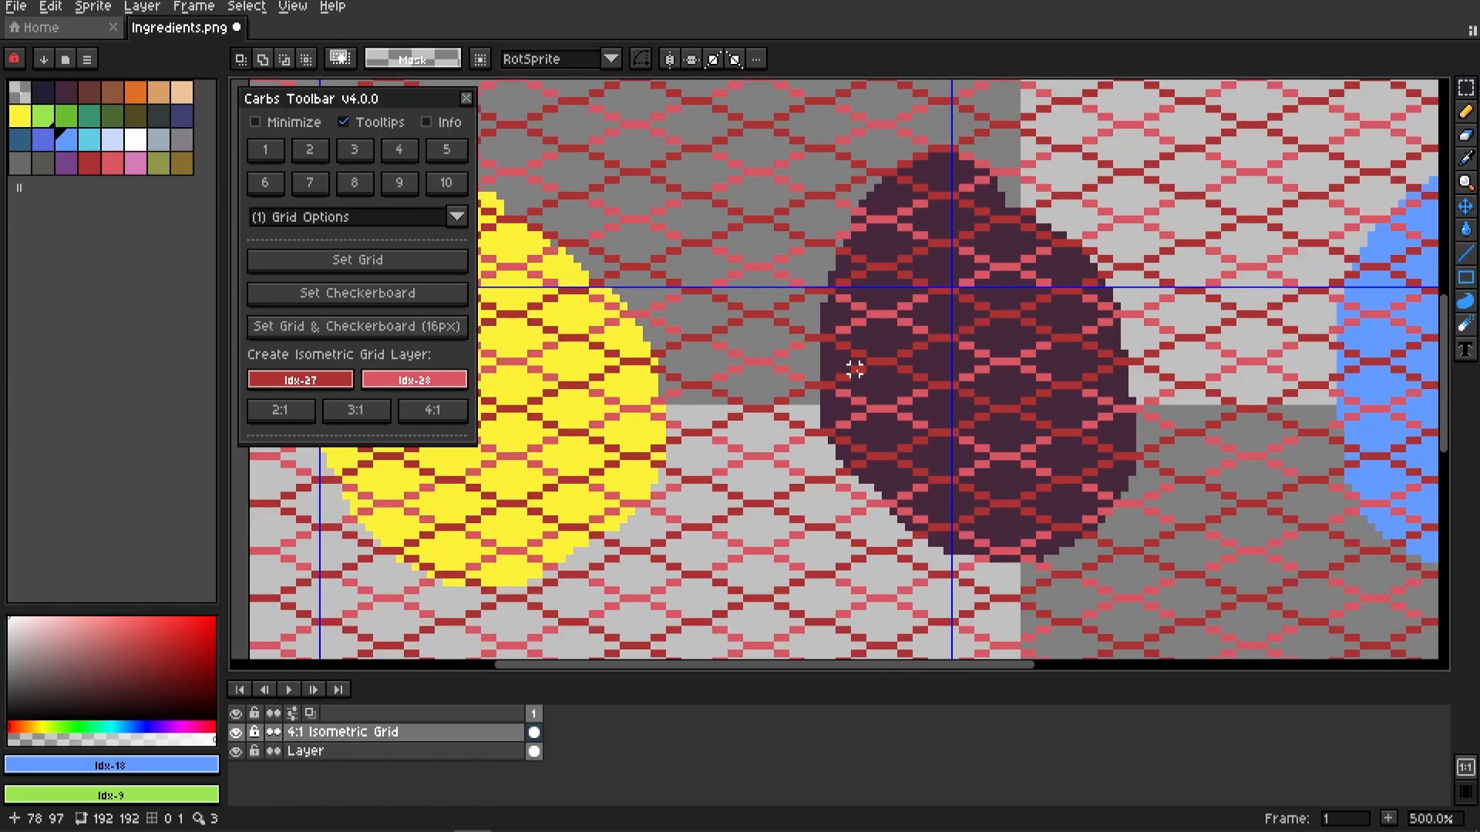
scroll(882, 417, "up", 1)
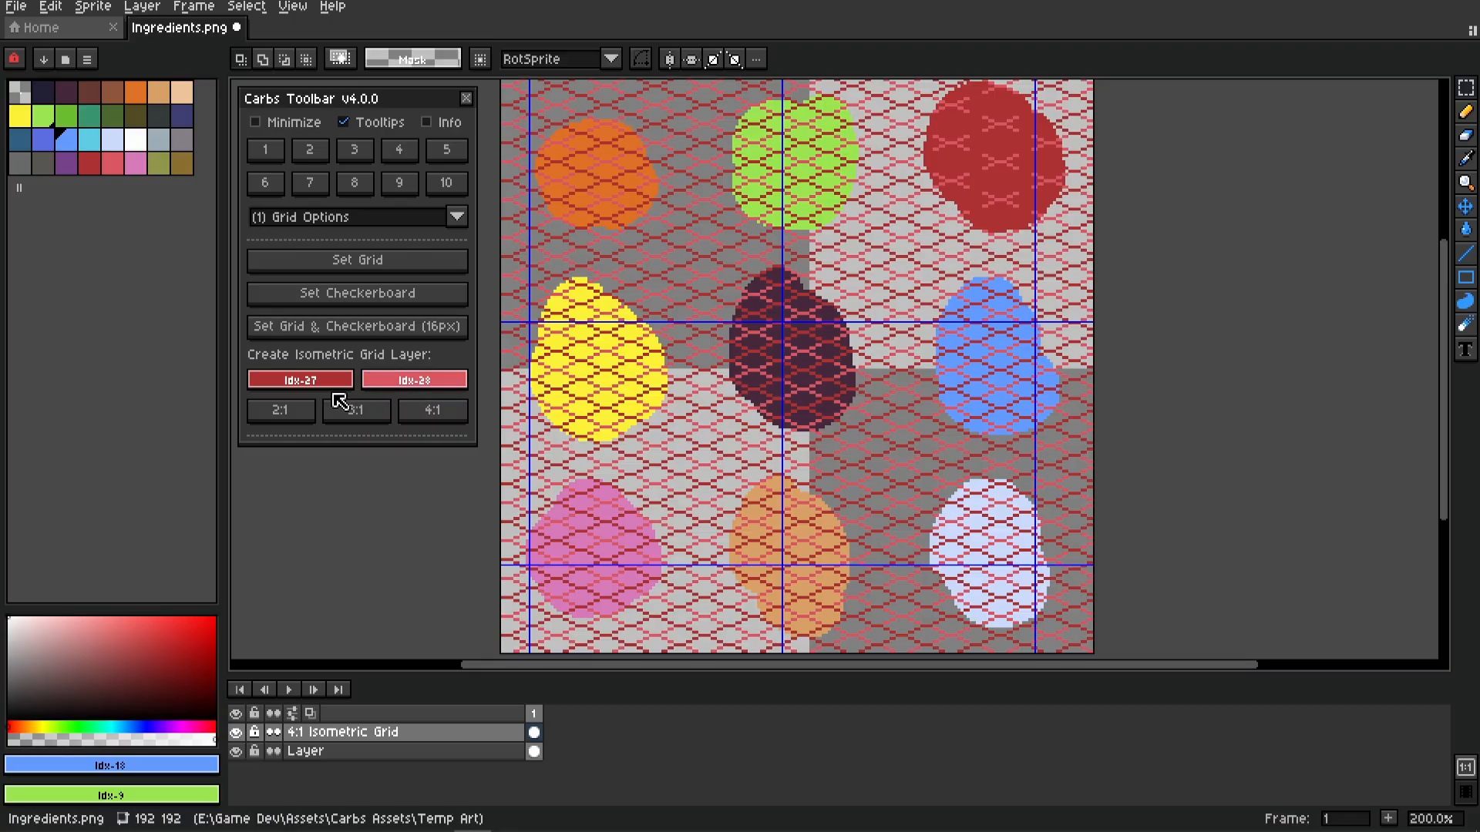
key("ctrl+z")
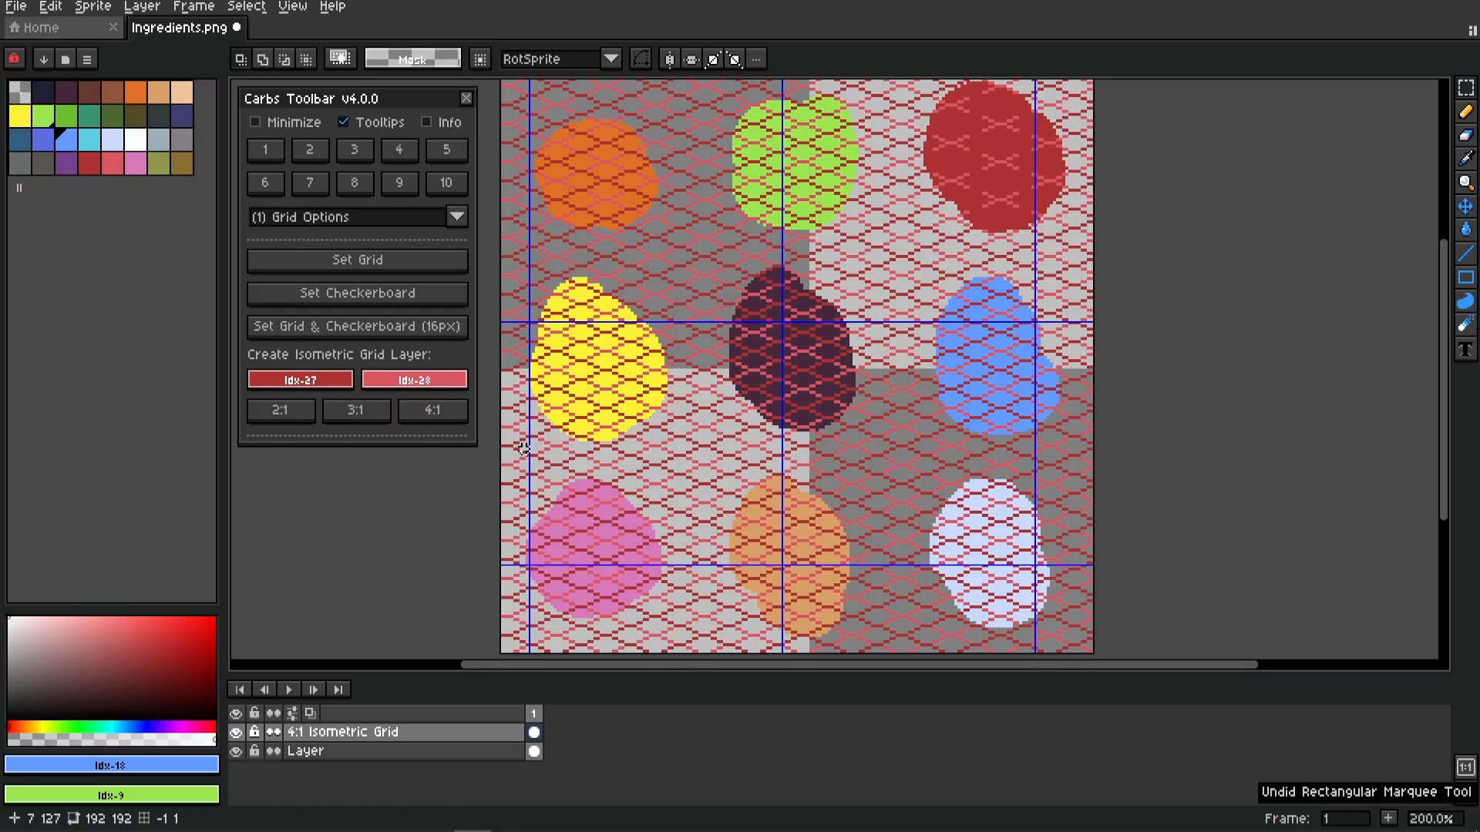
key("ctrl+z")
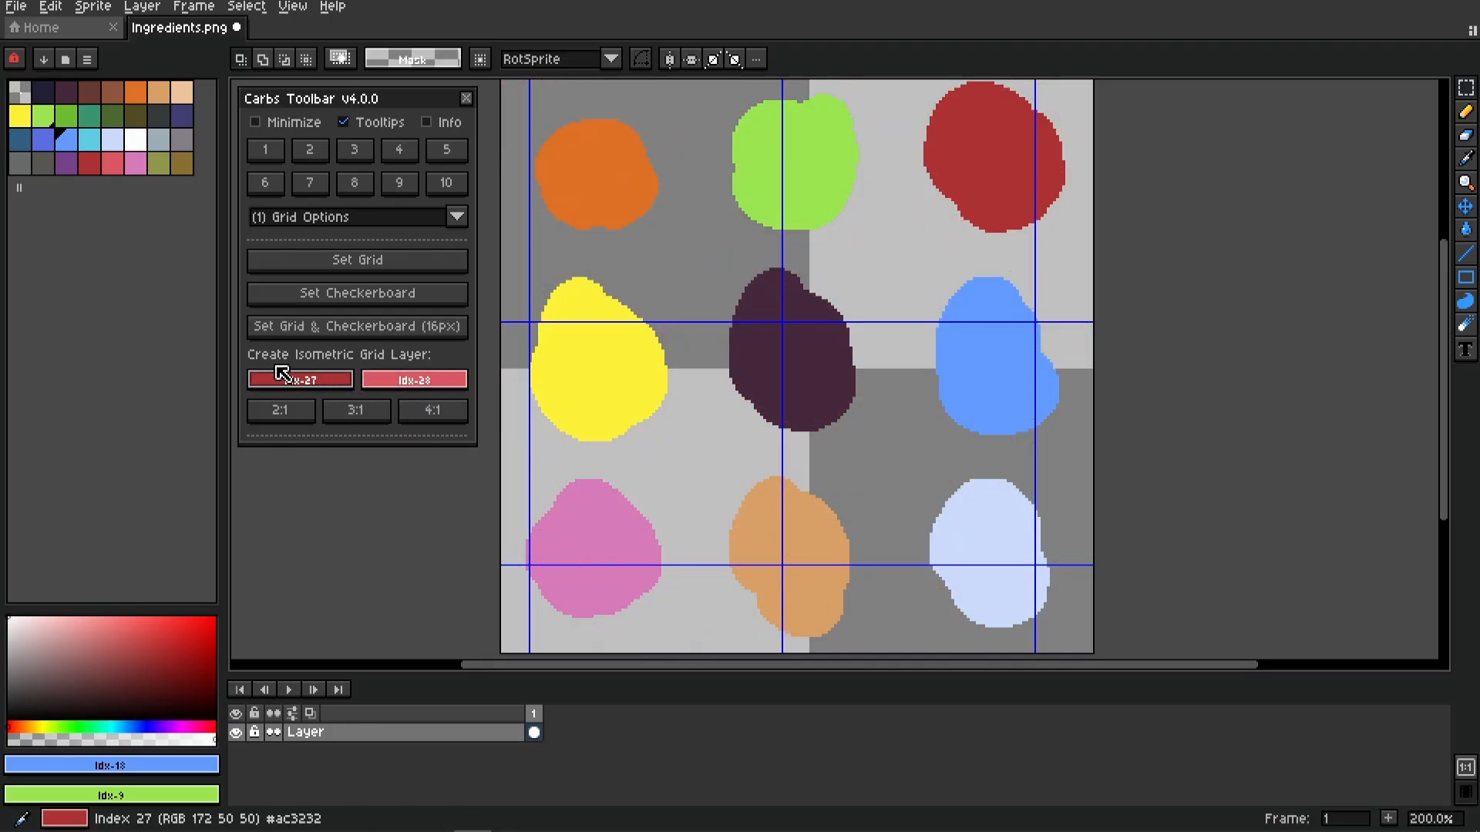
Set the second isometric colour to red Idx-27 as well, create a single-colour 3:1 isometric grid layer, and undo it
left_click_drag(380, 380, 336, 371)
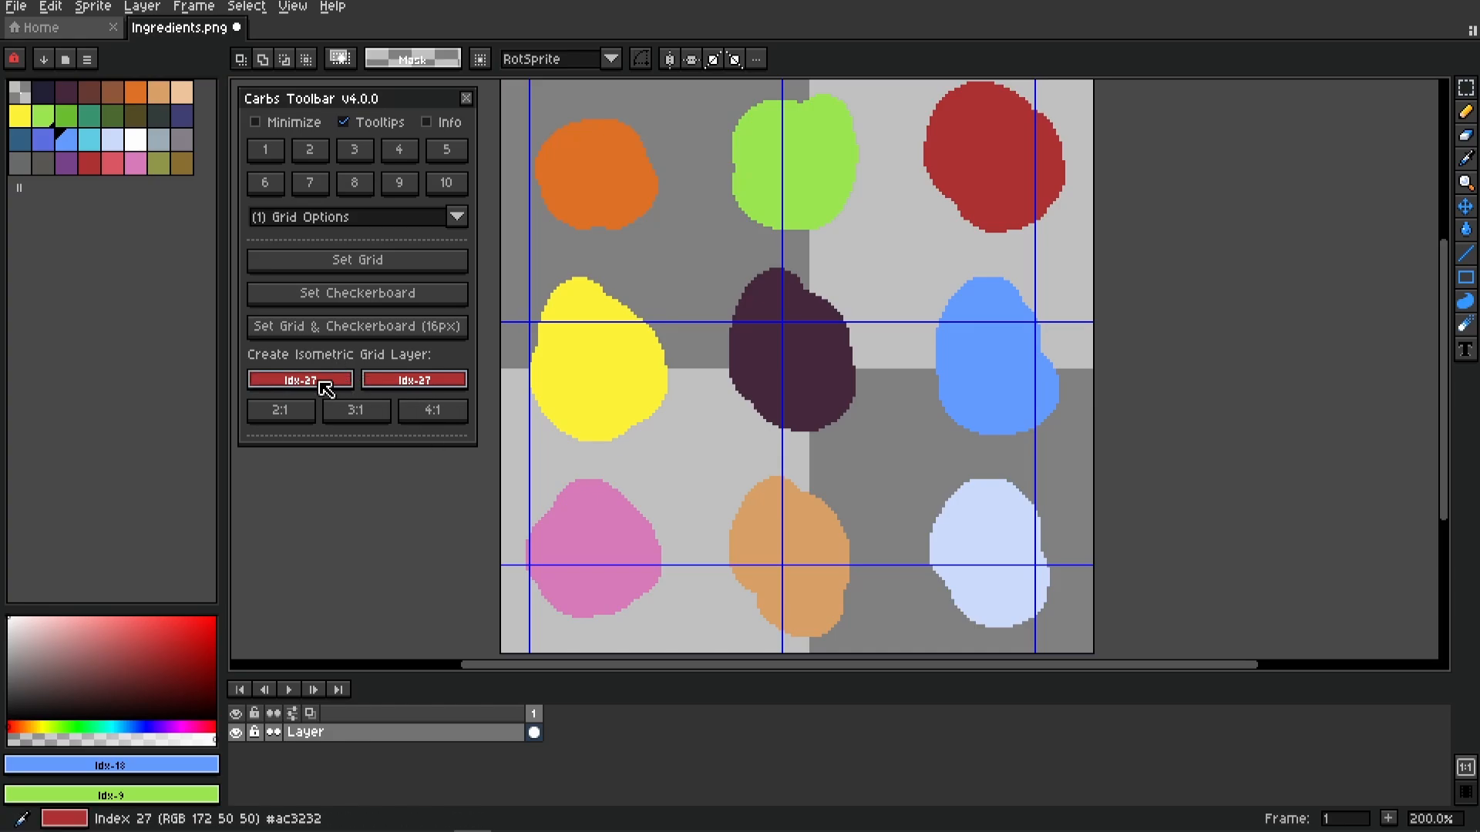
left_click(357, 416)
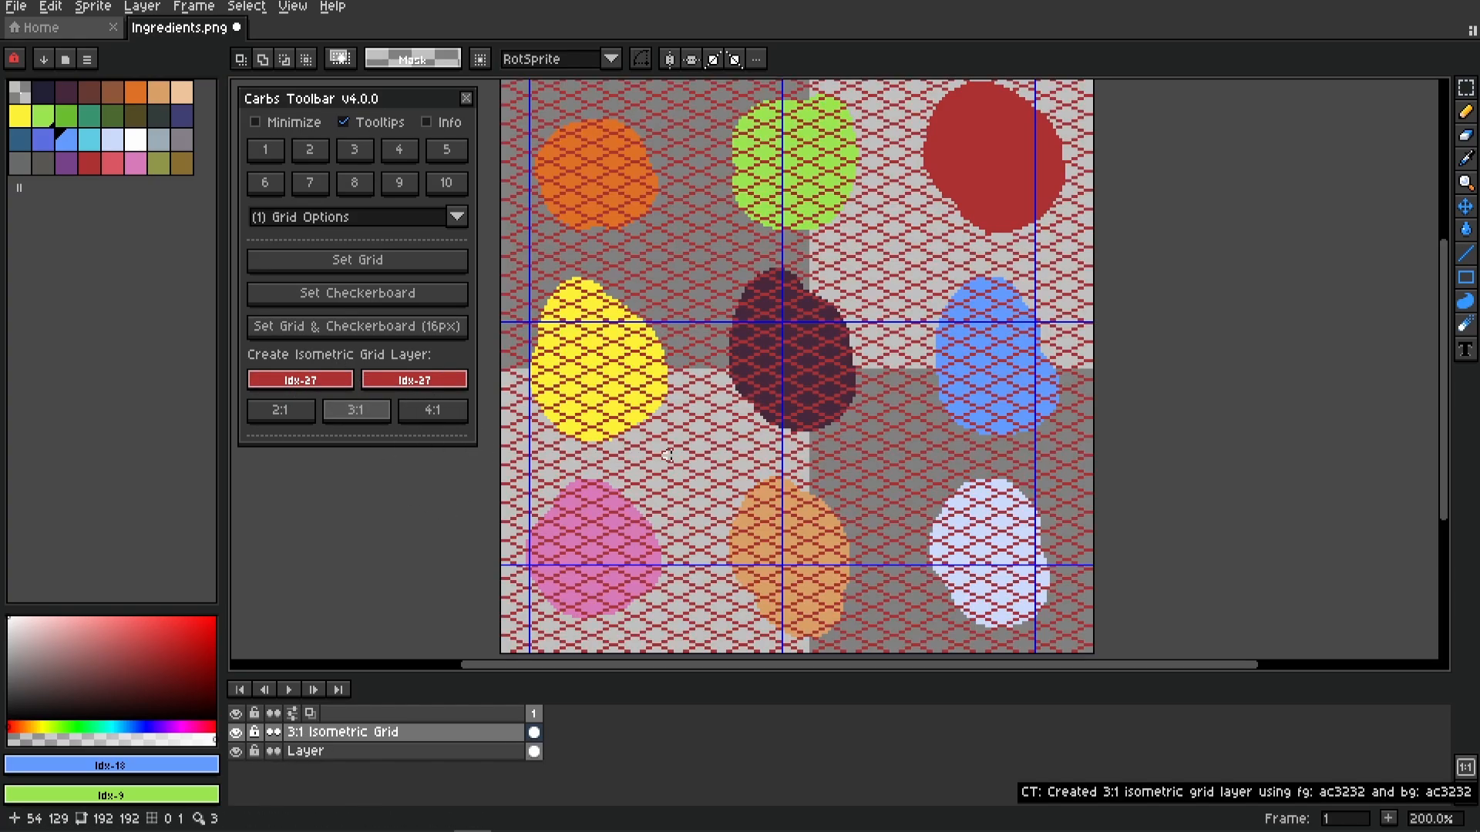
scroll(743, 400, "up", 4)
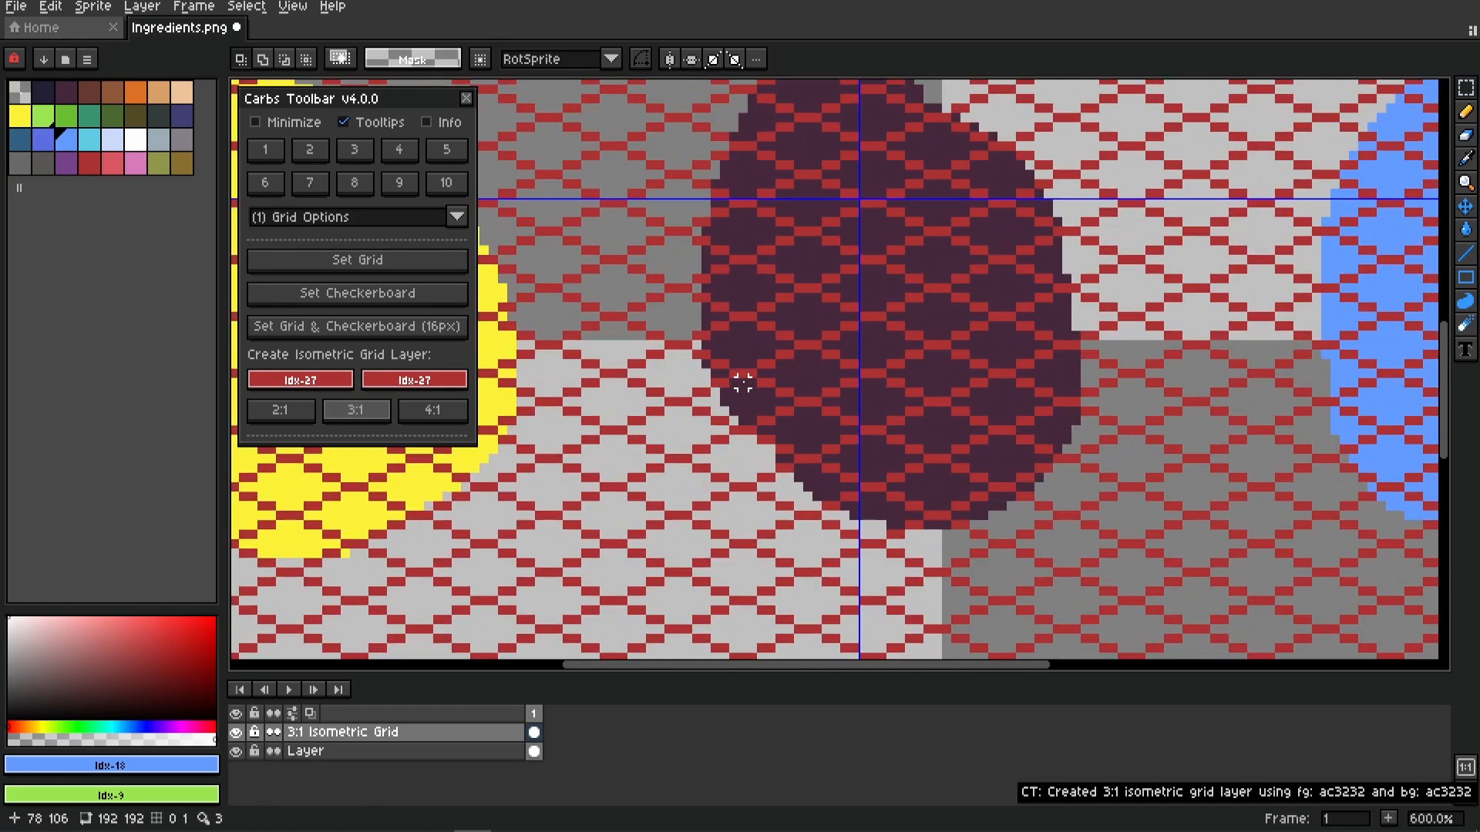
key("ctrl+z")
key("ctrl+z")
scroll(637, 381, "down", 5)
left_click_drag(648, 394, 688, 391)
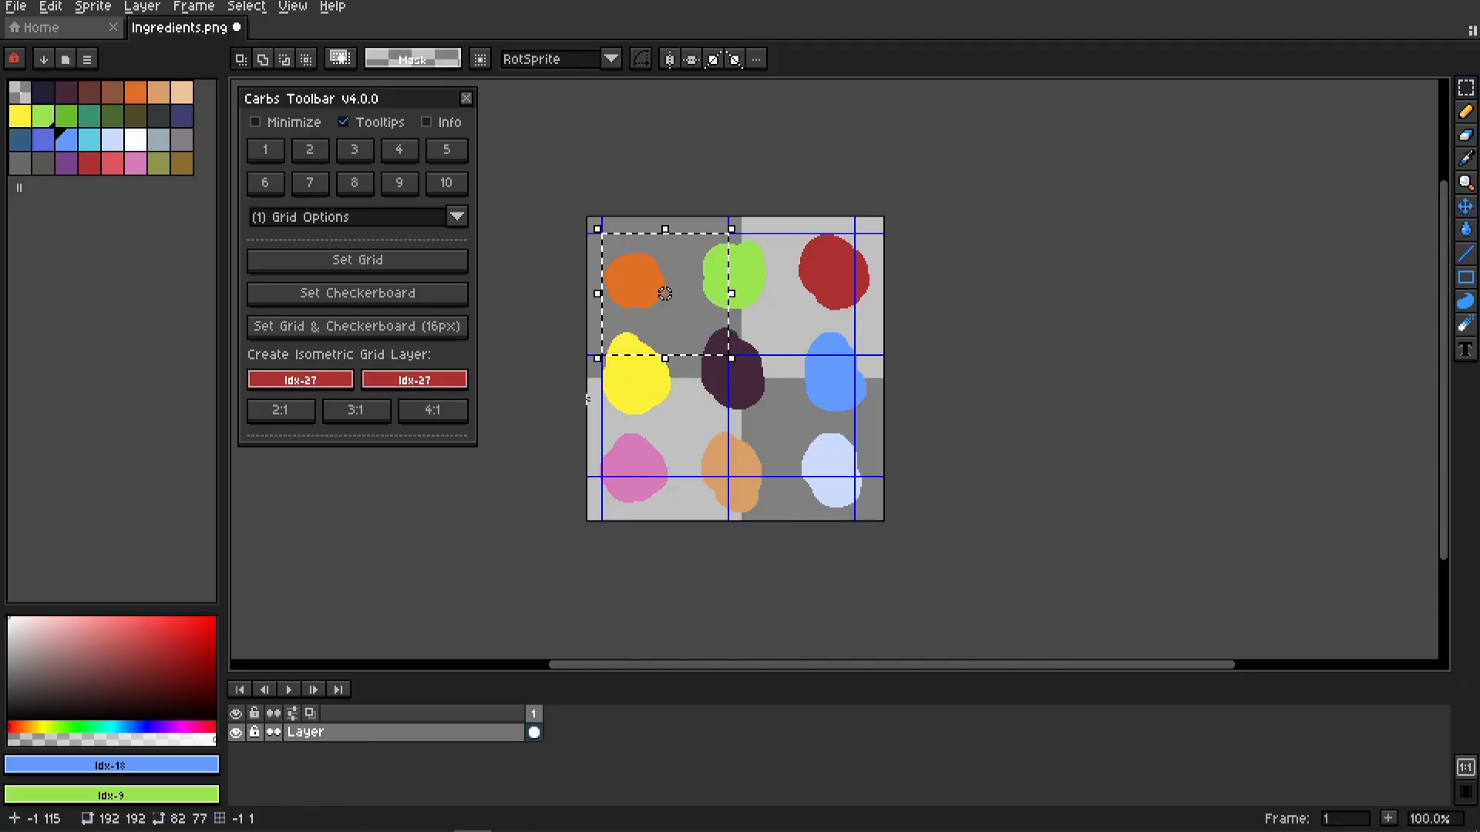
Set the isometric grid colours to white Idx-21 and light blue Idx-19 from the palette
left_click_drag(312, 379, 135, 144)
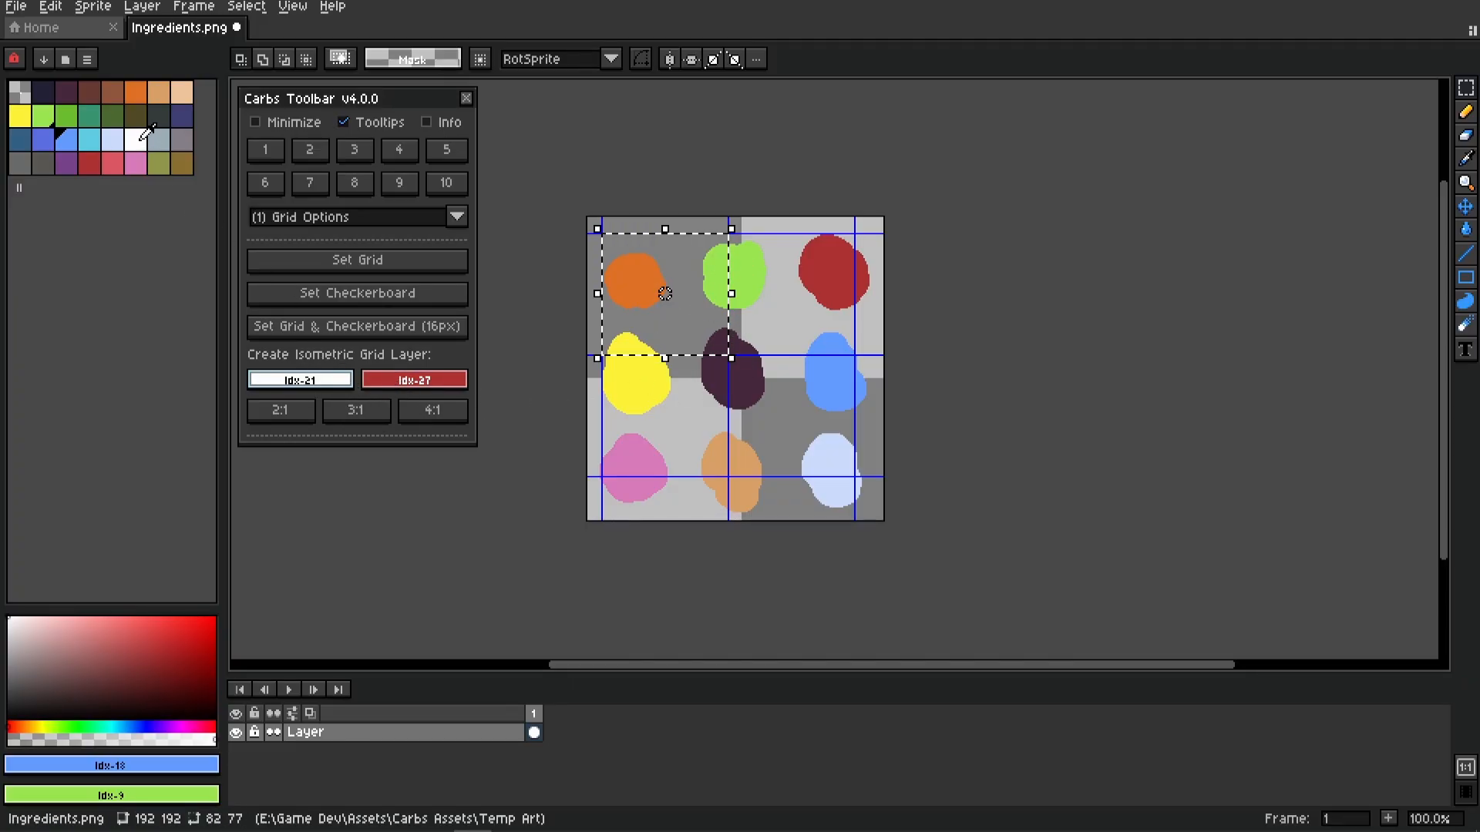
left_click_drag(445, 379, 91, 142)
Try creating a 2:1 isometric grid layer with the selection still active, undo the layer, and clear the selection
left_click(279, 410)
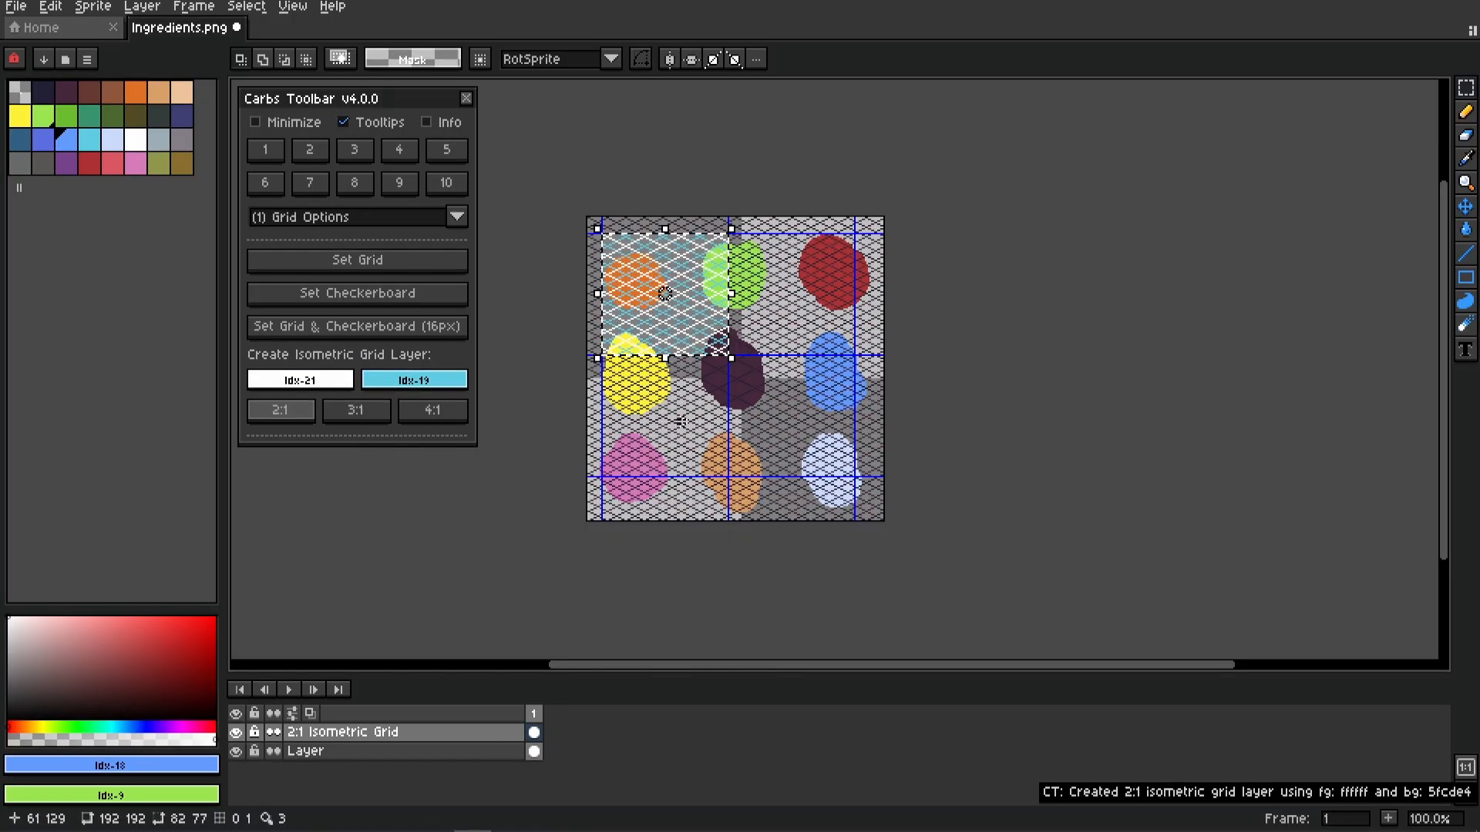
key("ctrl+z")
key("ctrl+z")
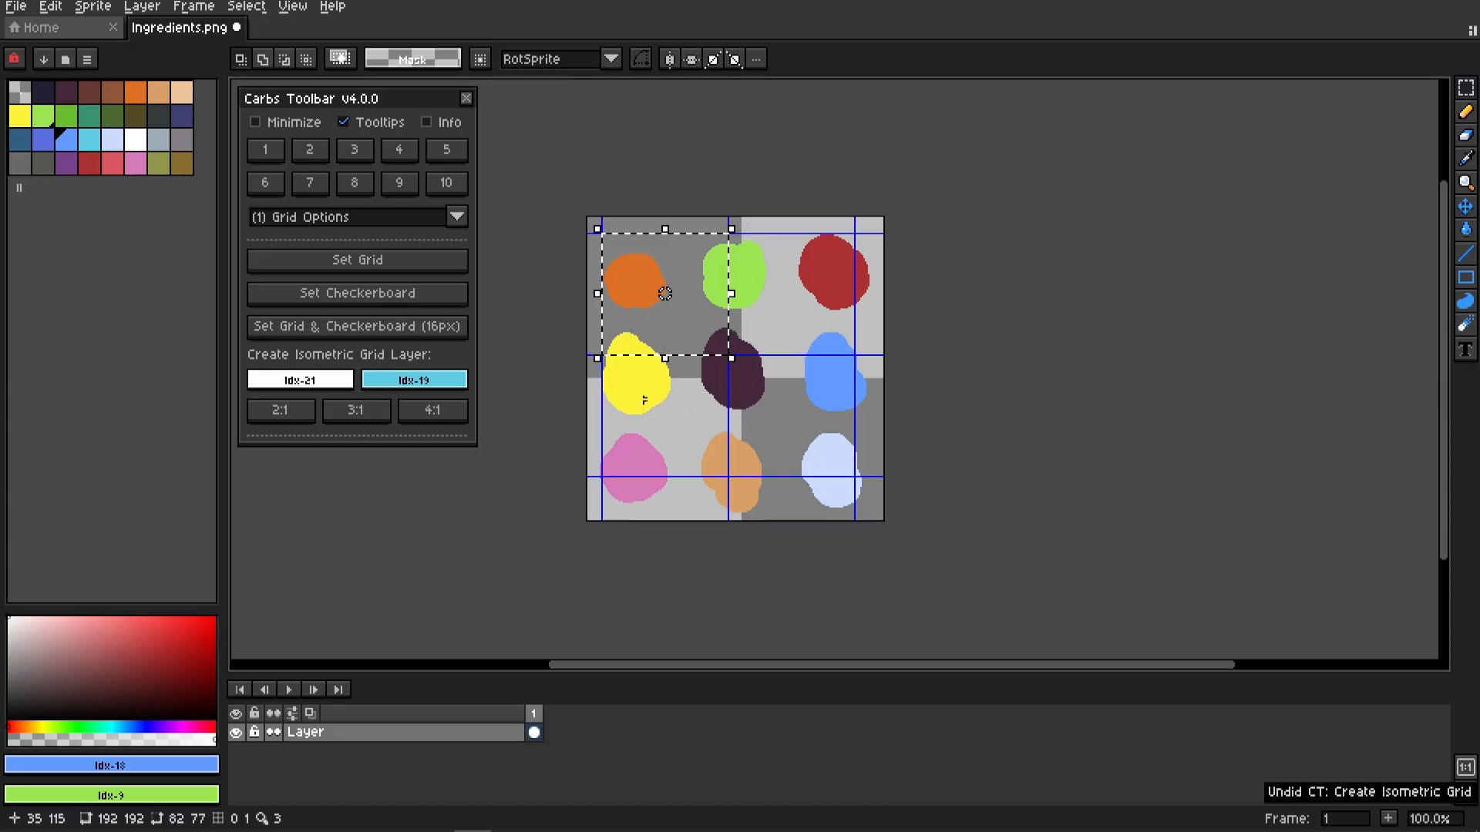
Create a 2:1 isometric grid layer in white and light blue across the whole sprite and examine its lines
left_click(308, 414)
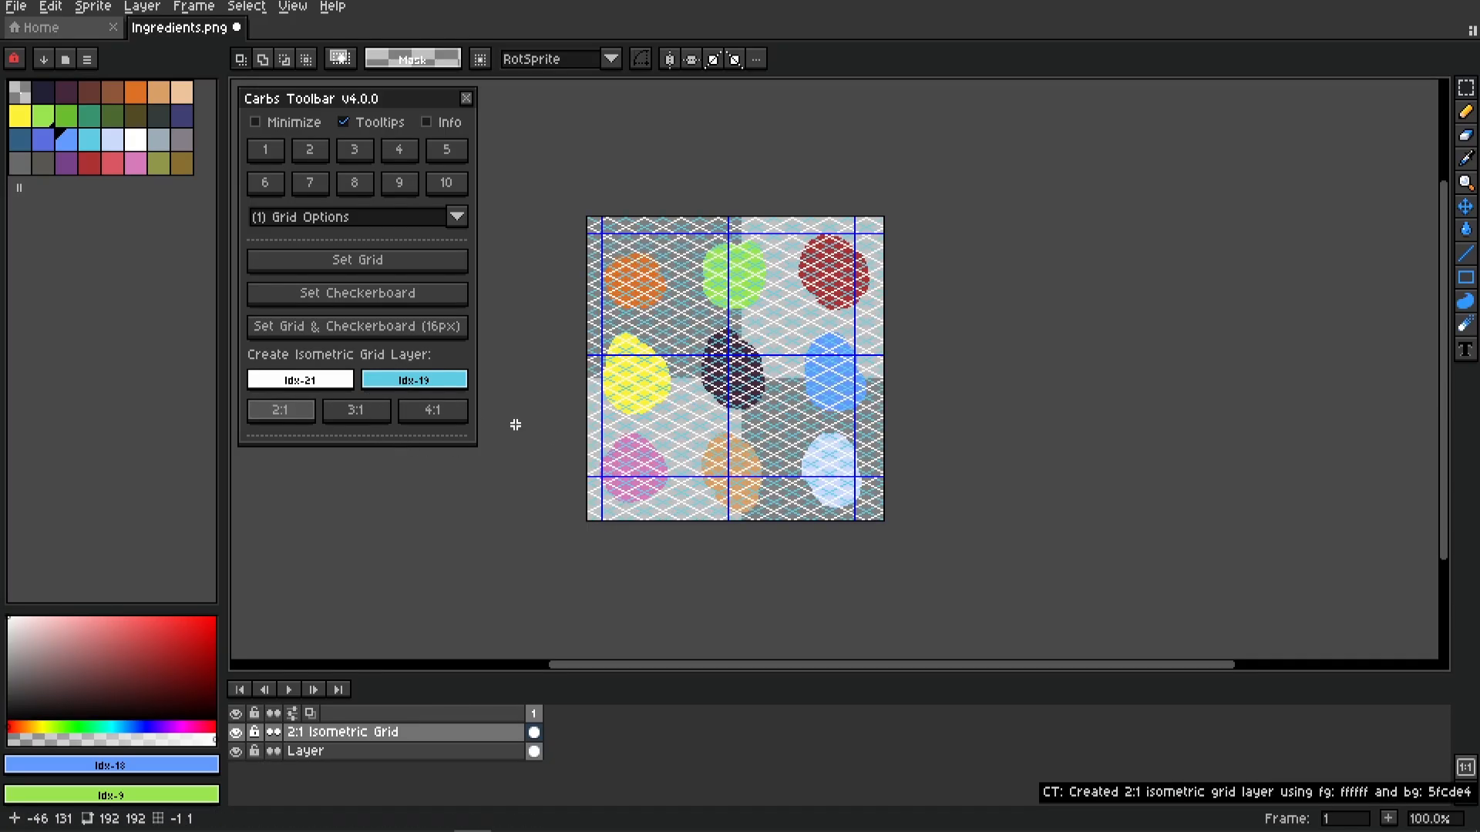
scroll(713, 356, "up", 4)
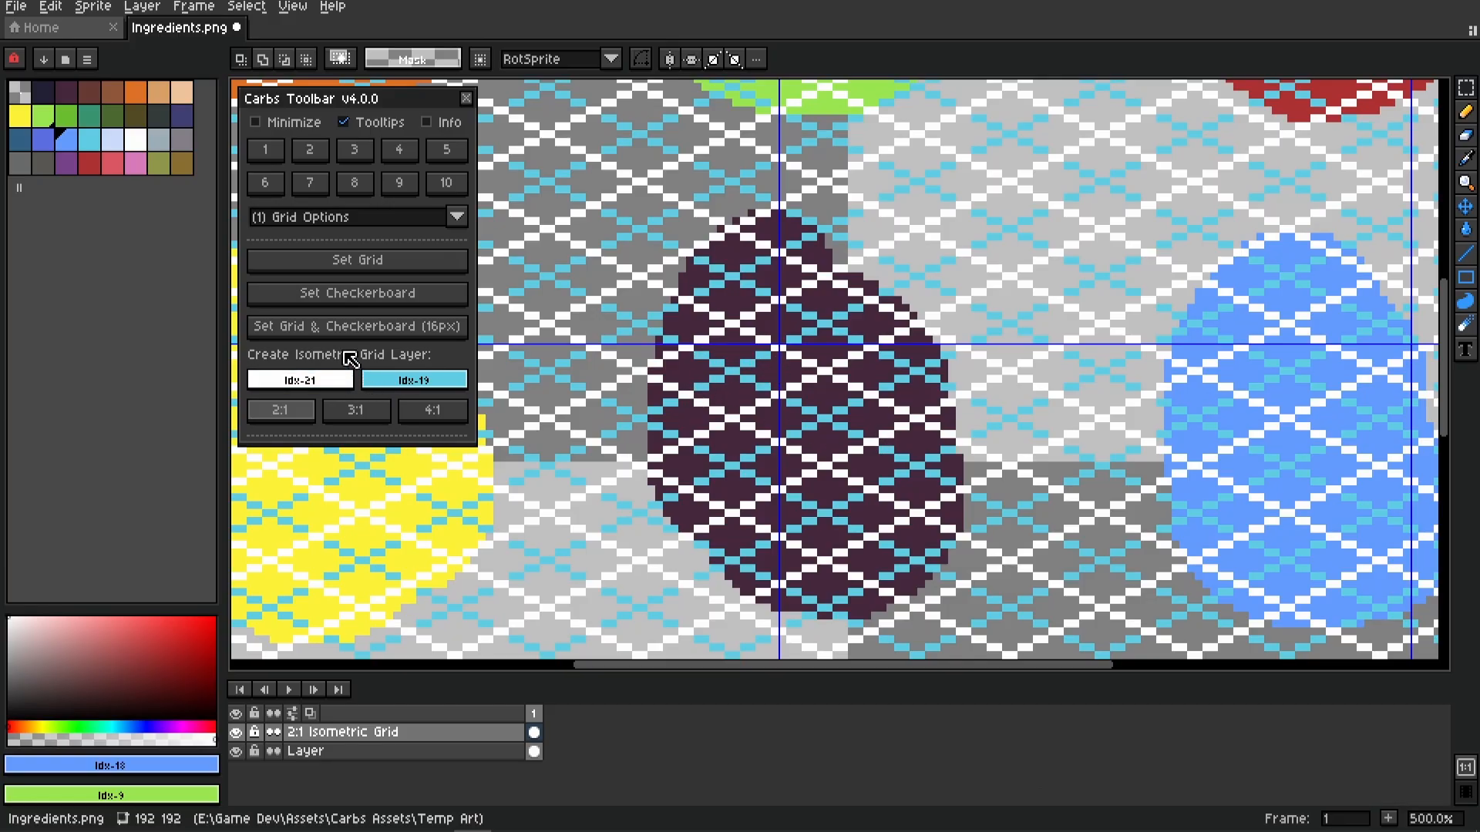
scroll(632, 394, "down", 3)
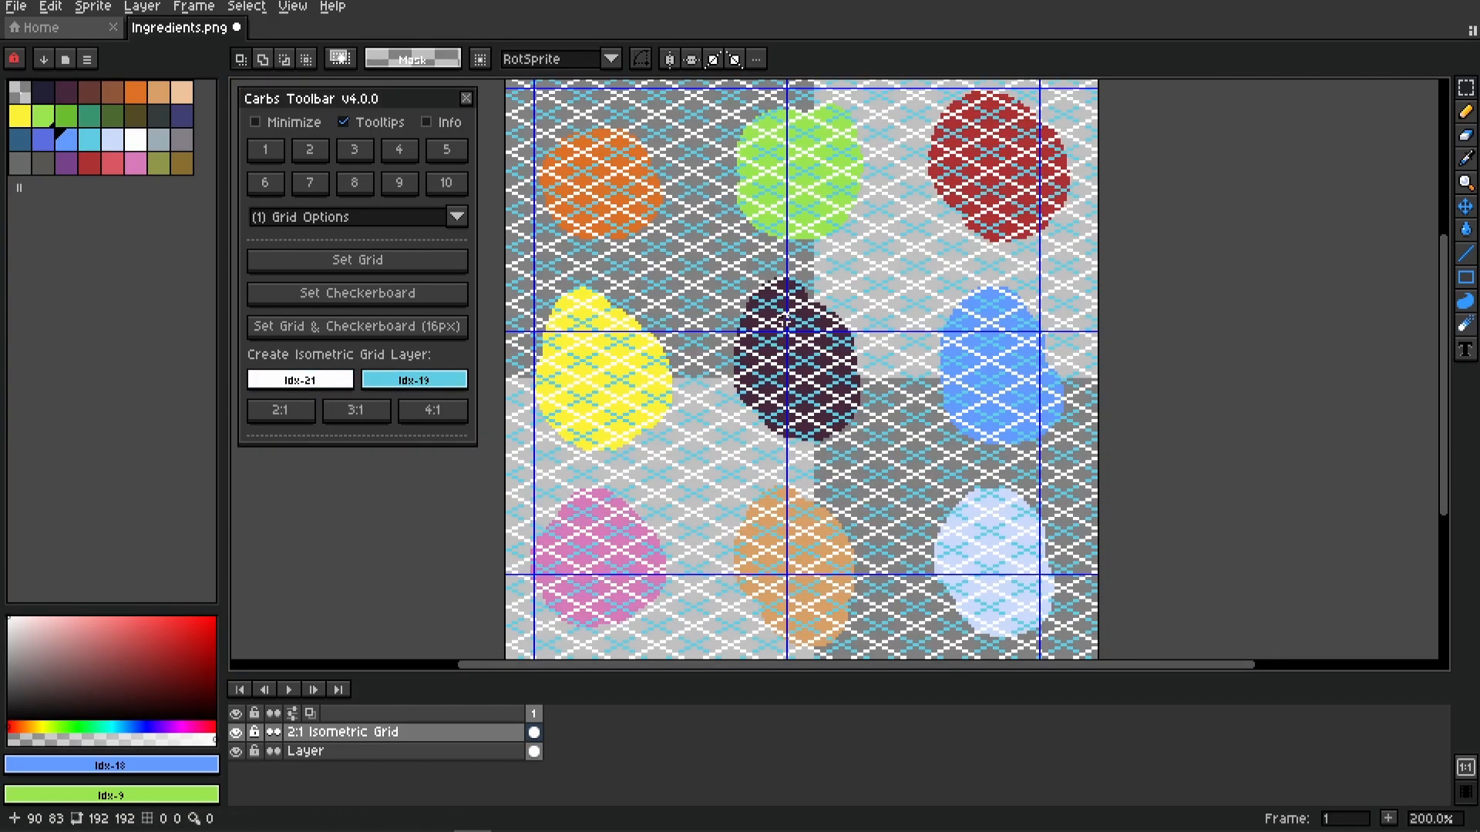
scroll(518, 392, "up", 1)
left_click_drag(545, 363, 622, 409)
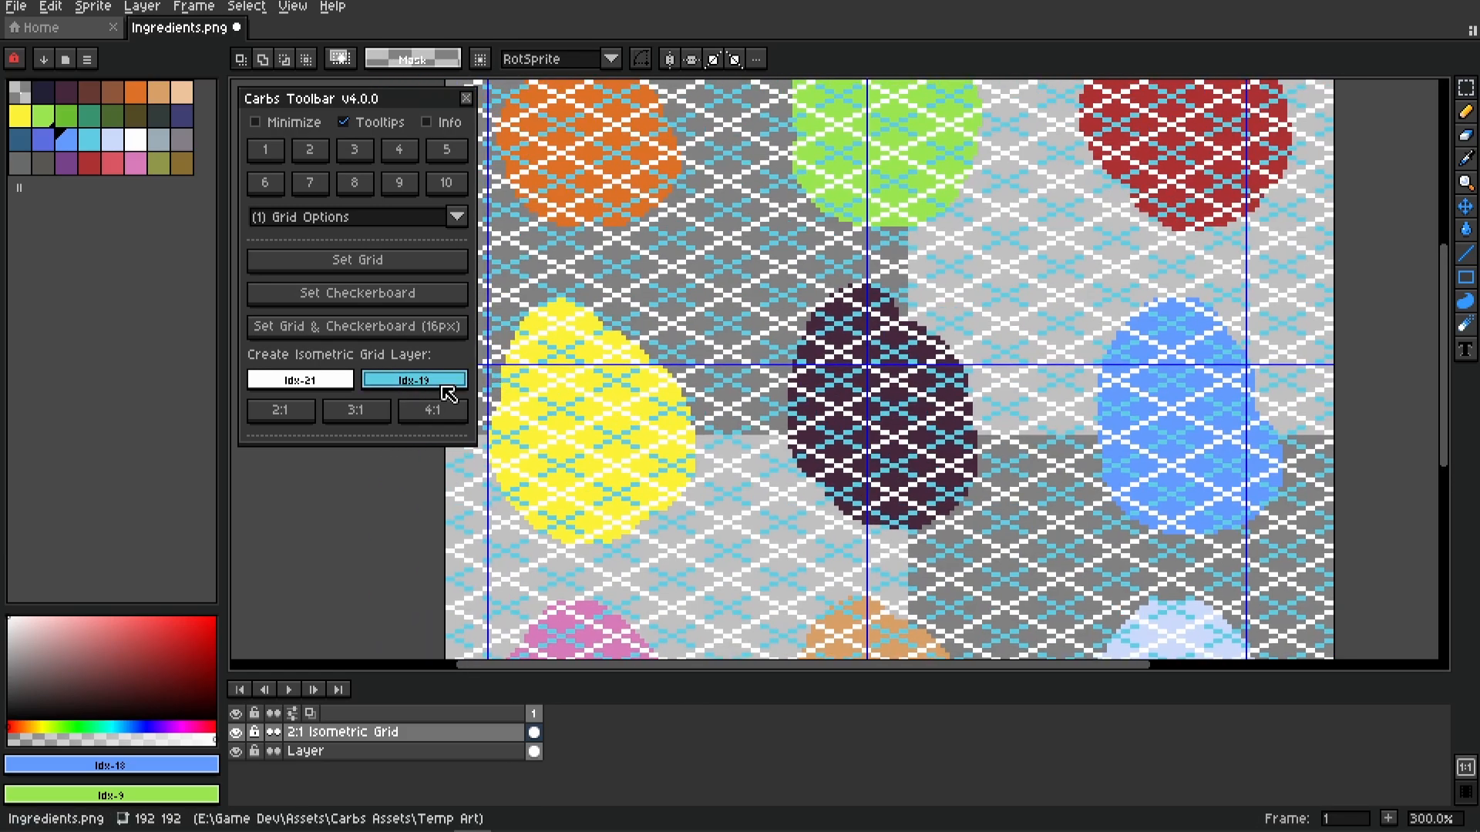
Make the second isometric grid colour transparent, and replace the 2:1 grid layer with a white-only 3:1 isometric grid layer
left_click_drag(443, 387, 505, 339)
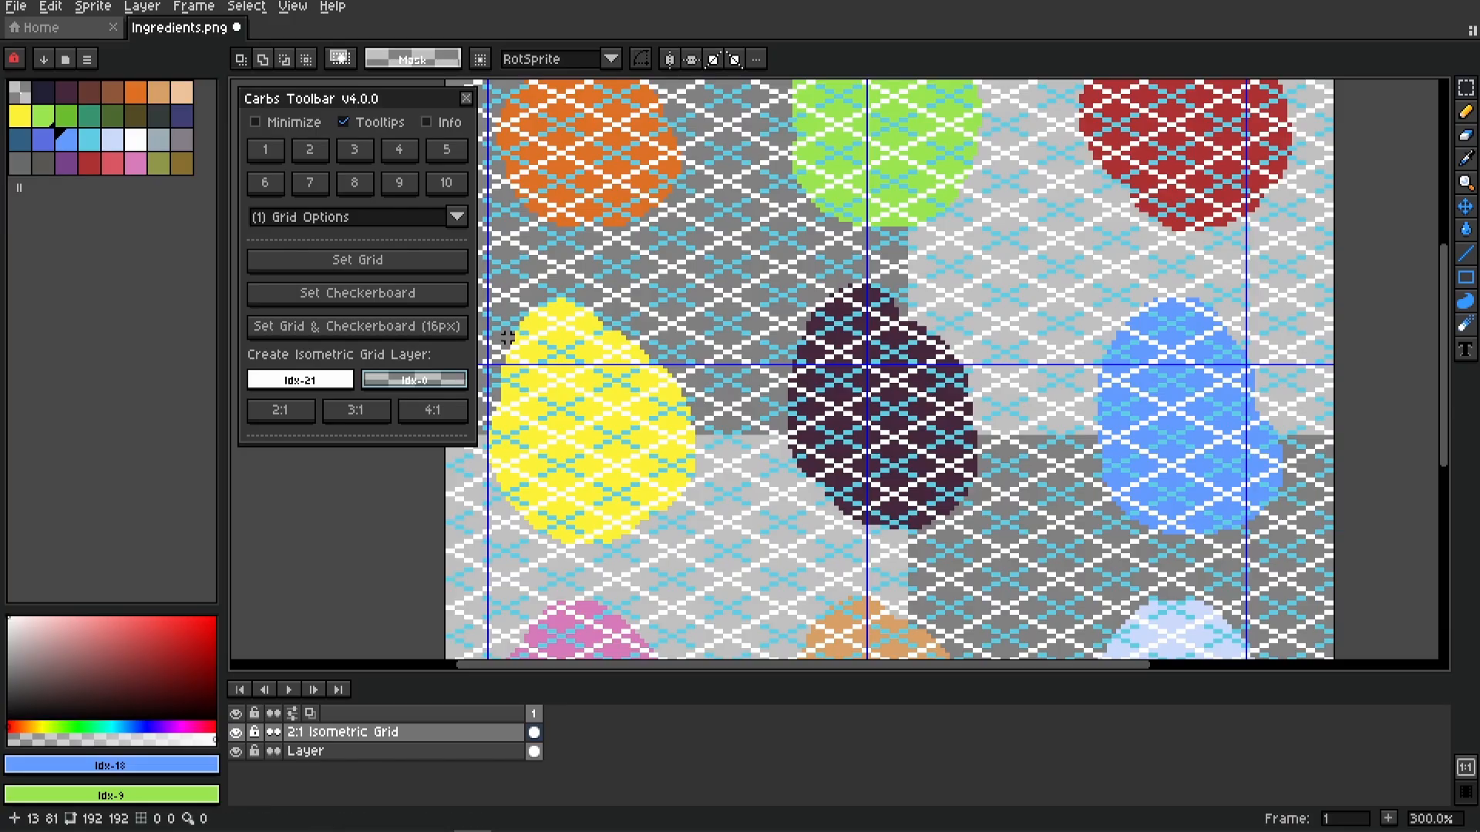
key("ctrl+z")
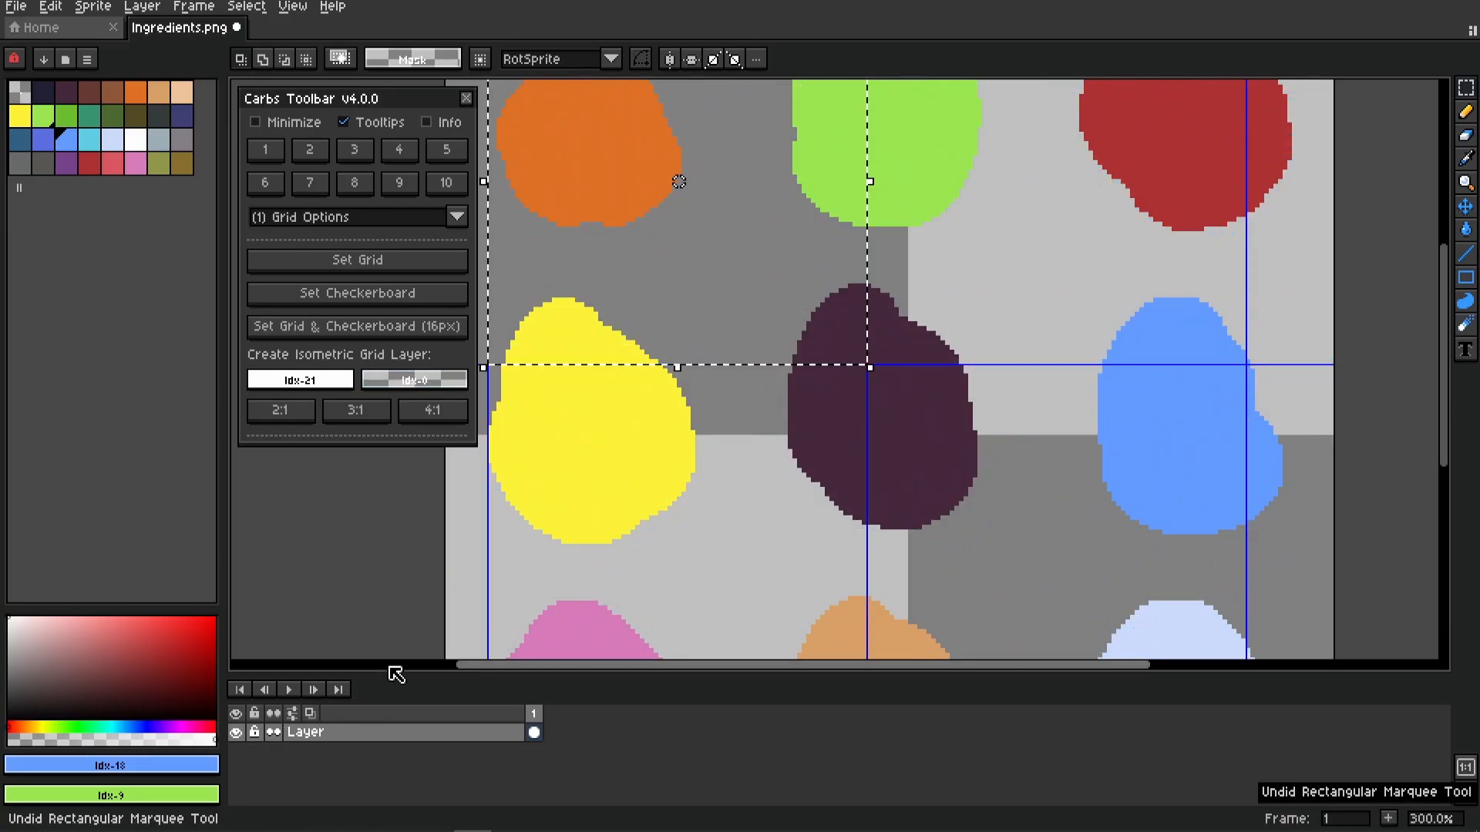
scroll(783, 478, "down", 1)
scroll(784, 478, "down", 1)
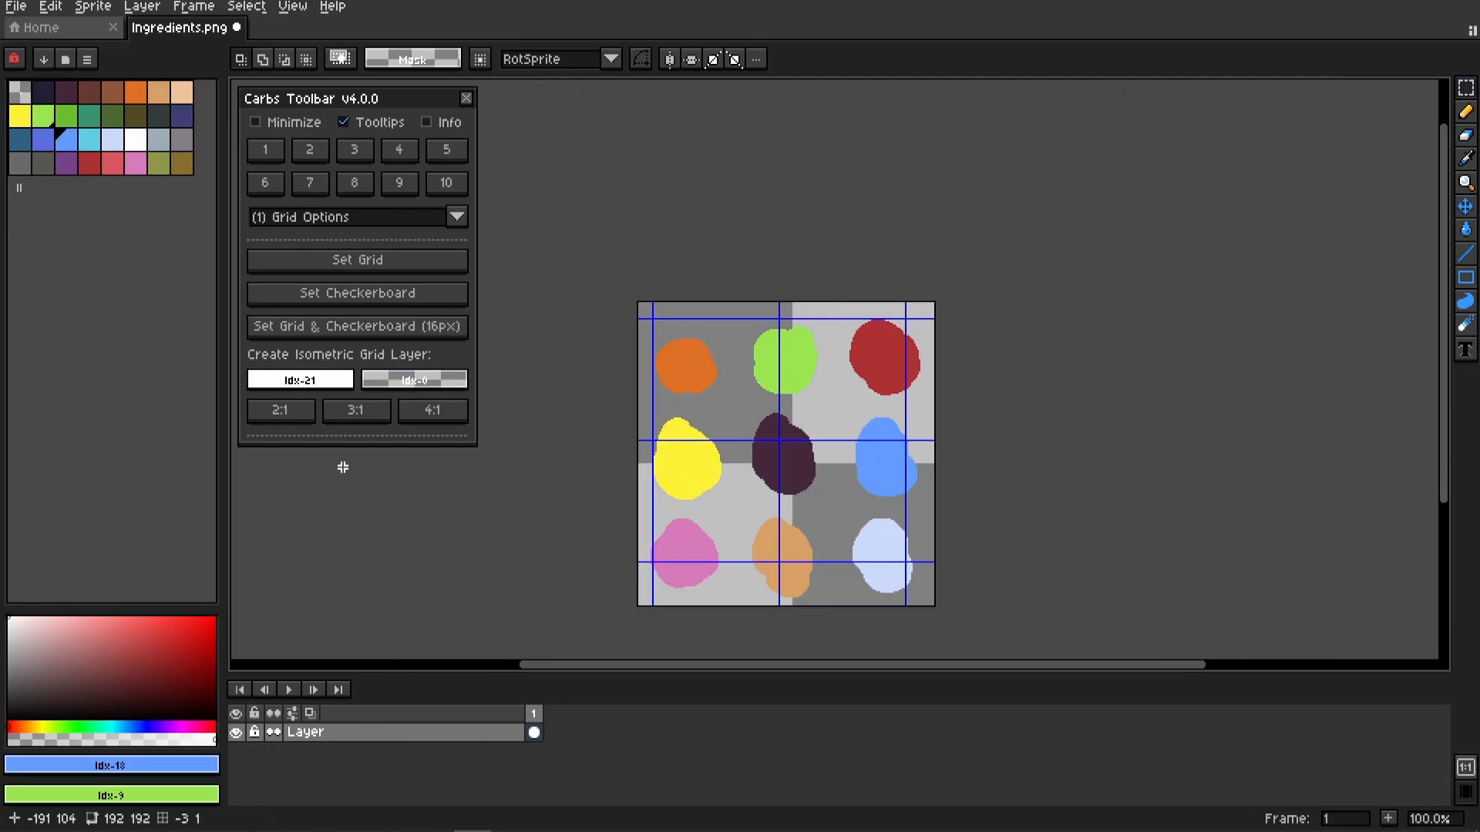
left_click(354, 411)
scroll(800, 469, "up", 3)
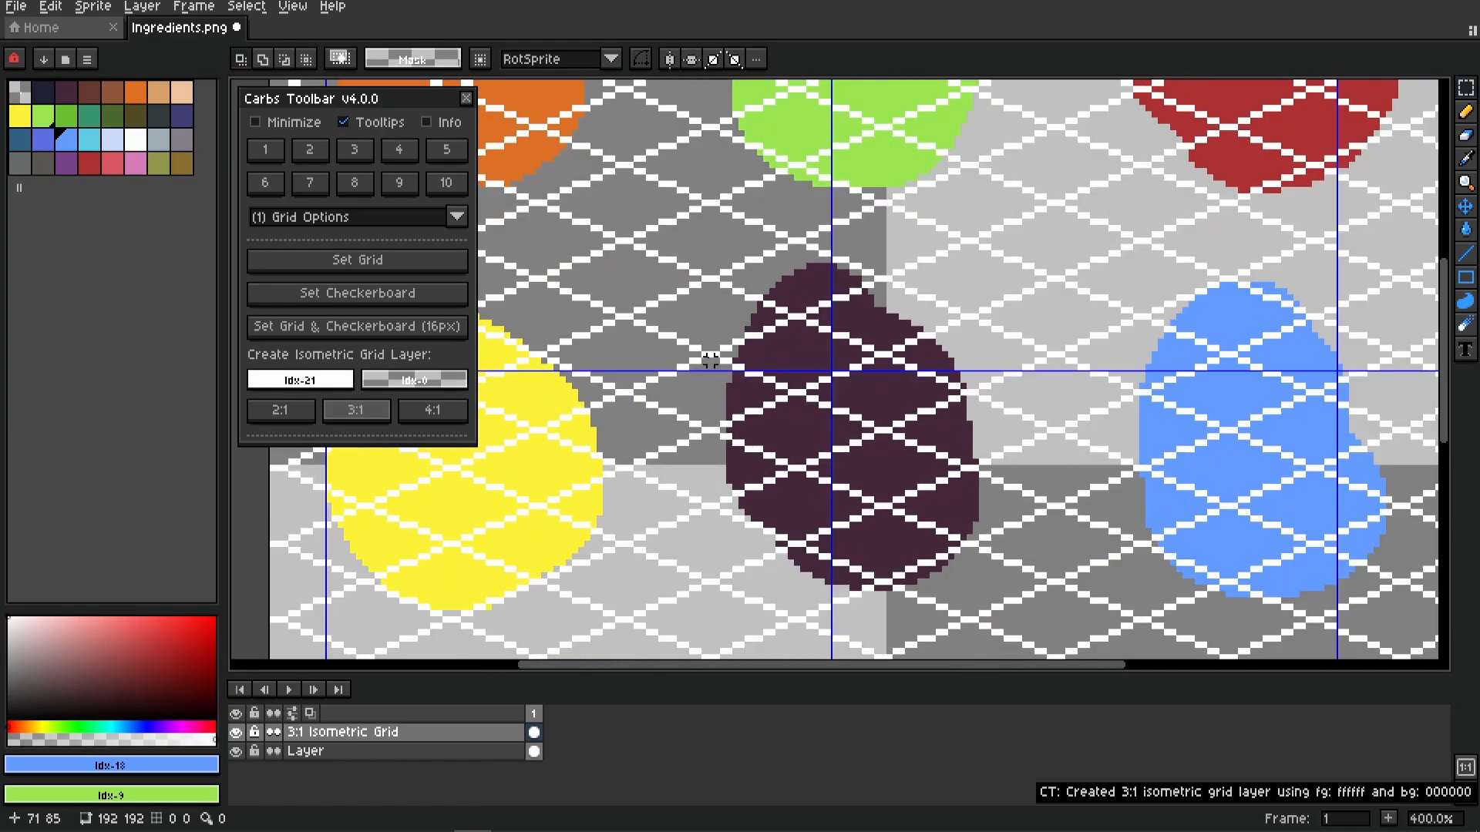
scroll(741, 393, "down", 3)
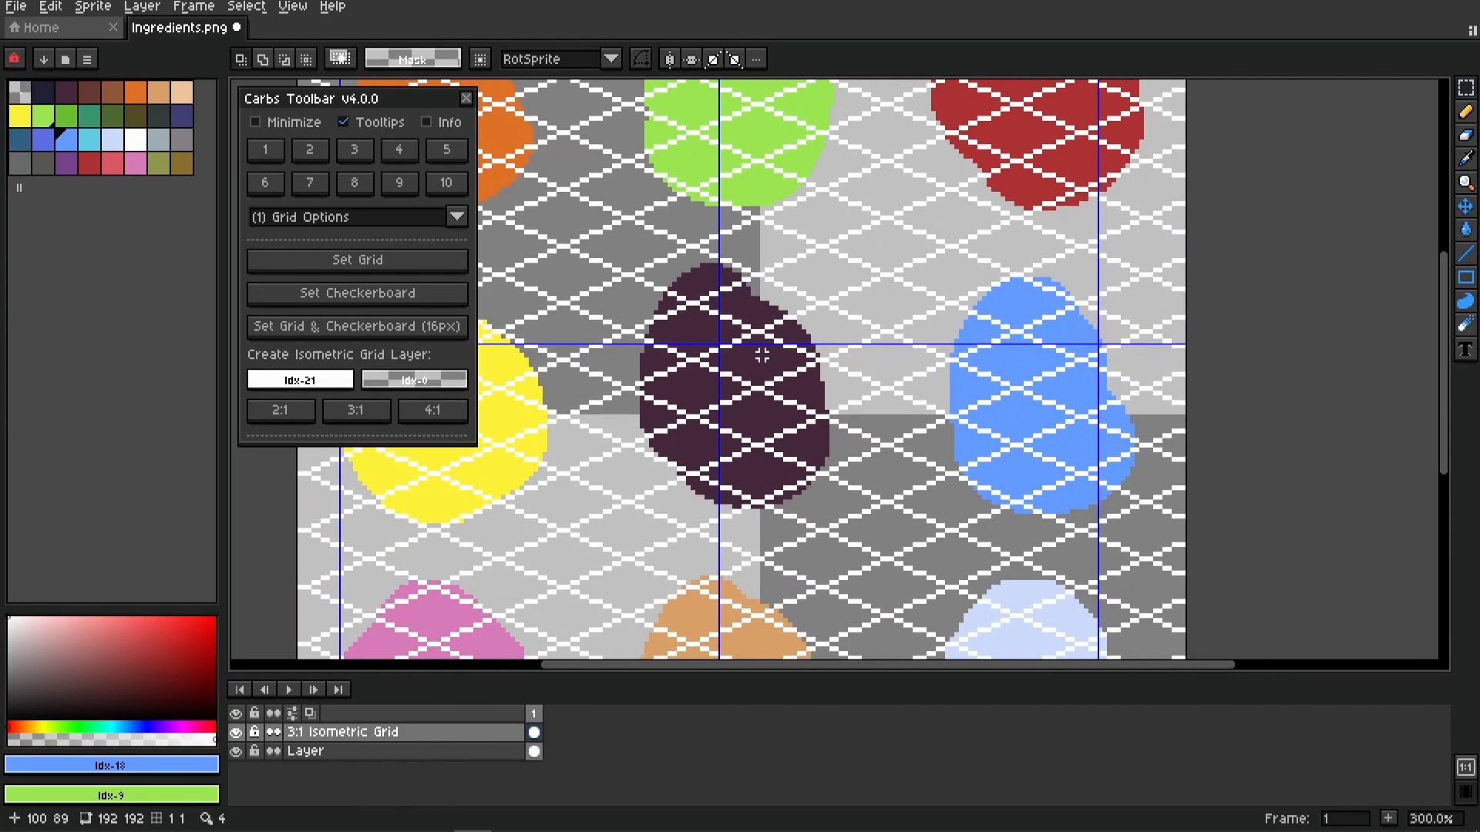
Change the Carbs Toolbar page to (2) Sprite Options, trying both the page list and the numbered page shortcuts
left_click_drag(817, 381, 830, 376)
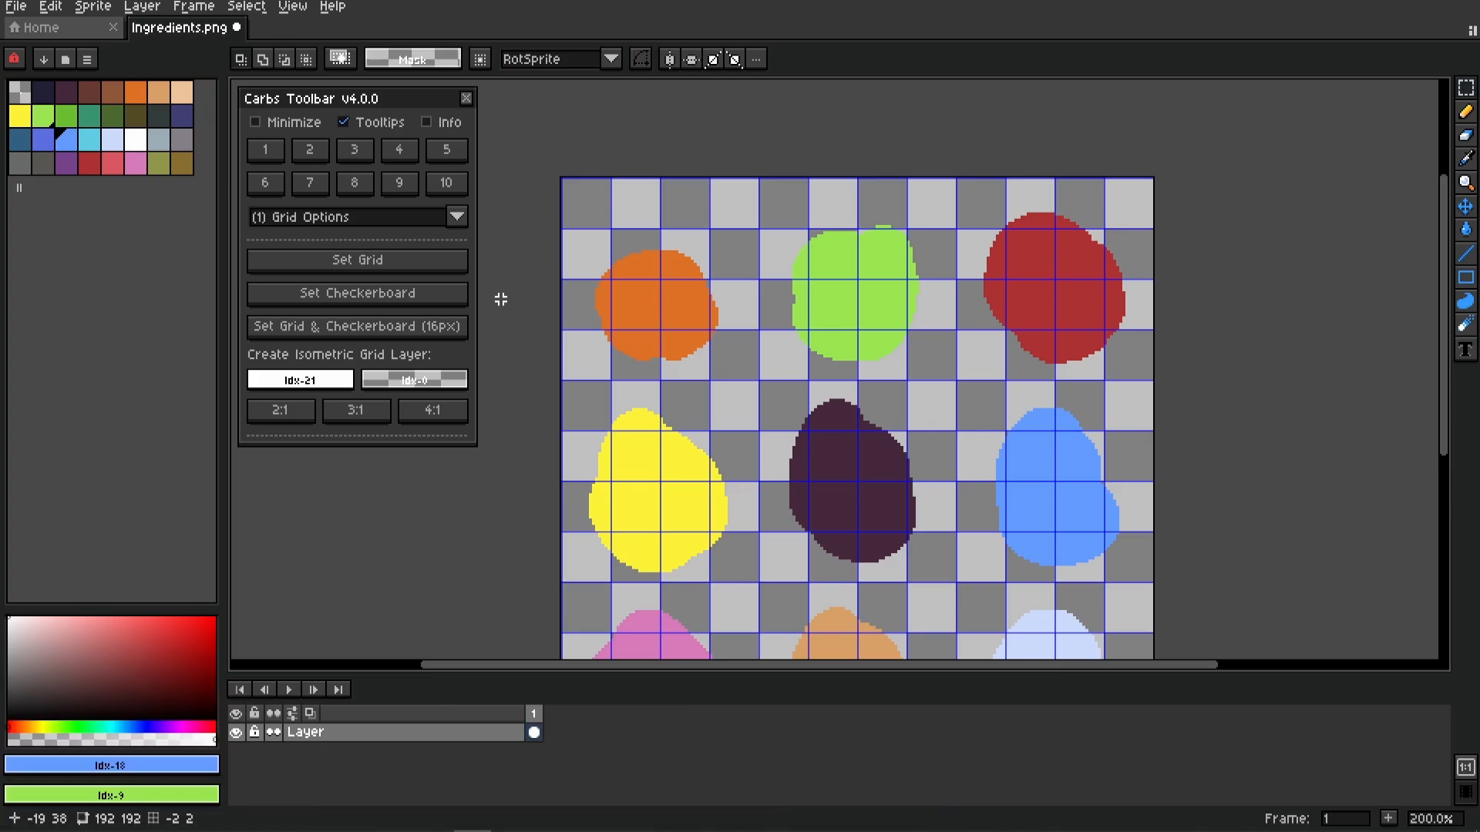
left_click(459, 220)
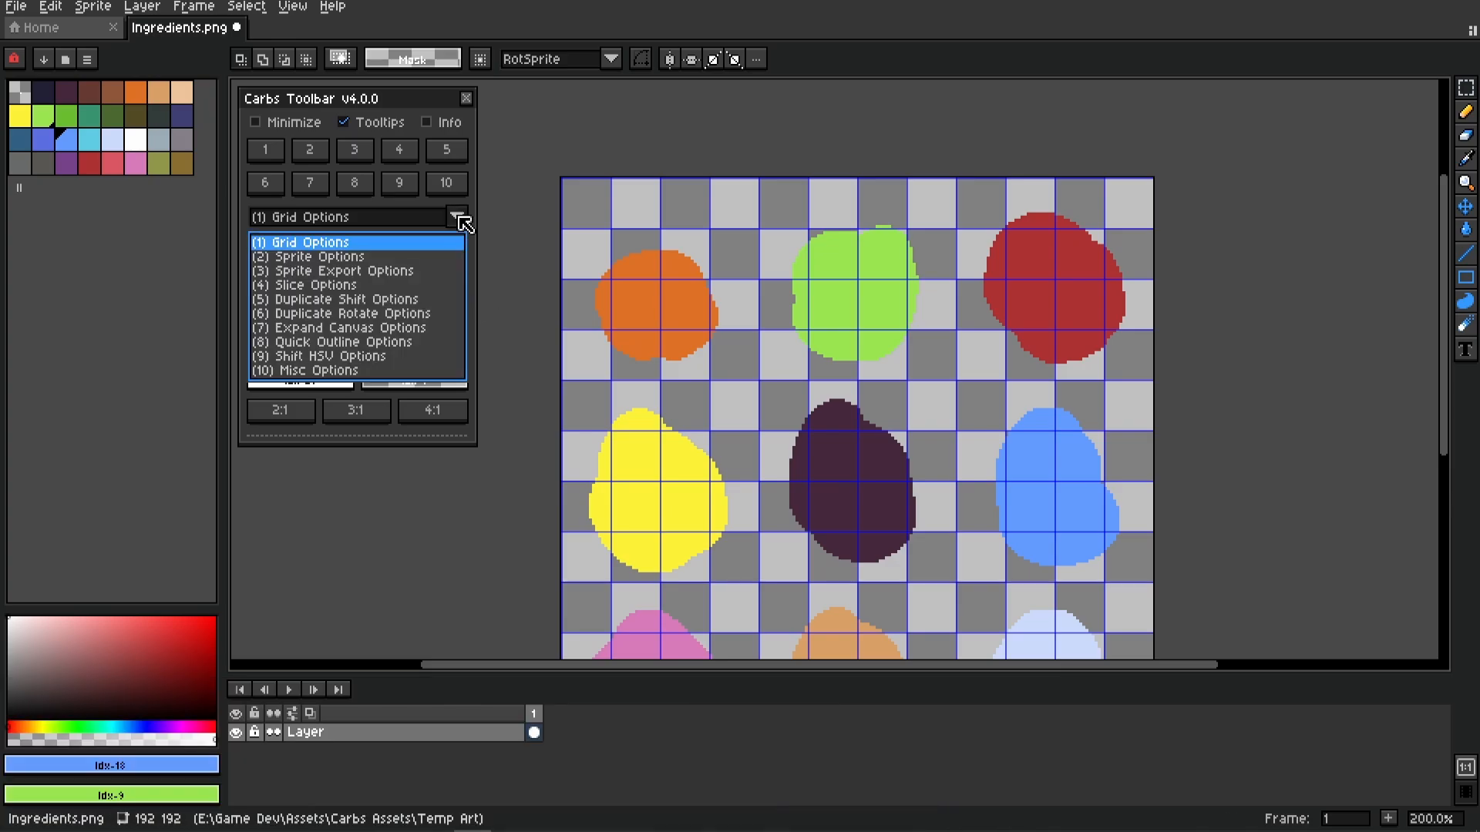
left_click(354, 258)
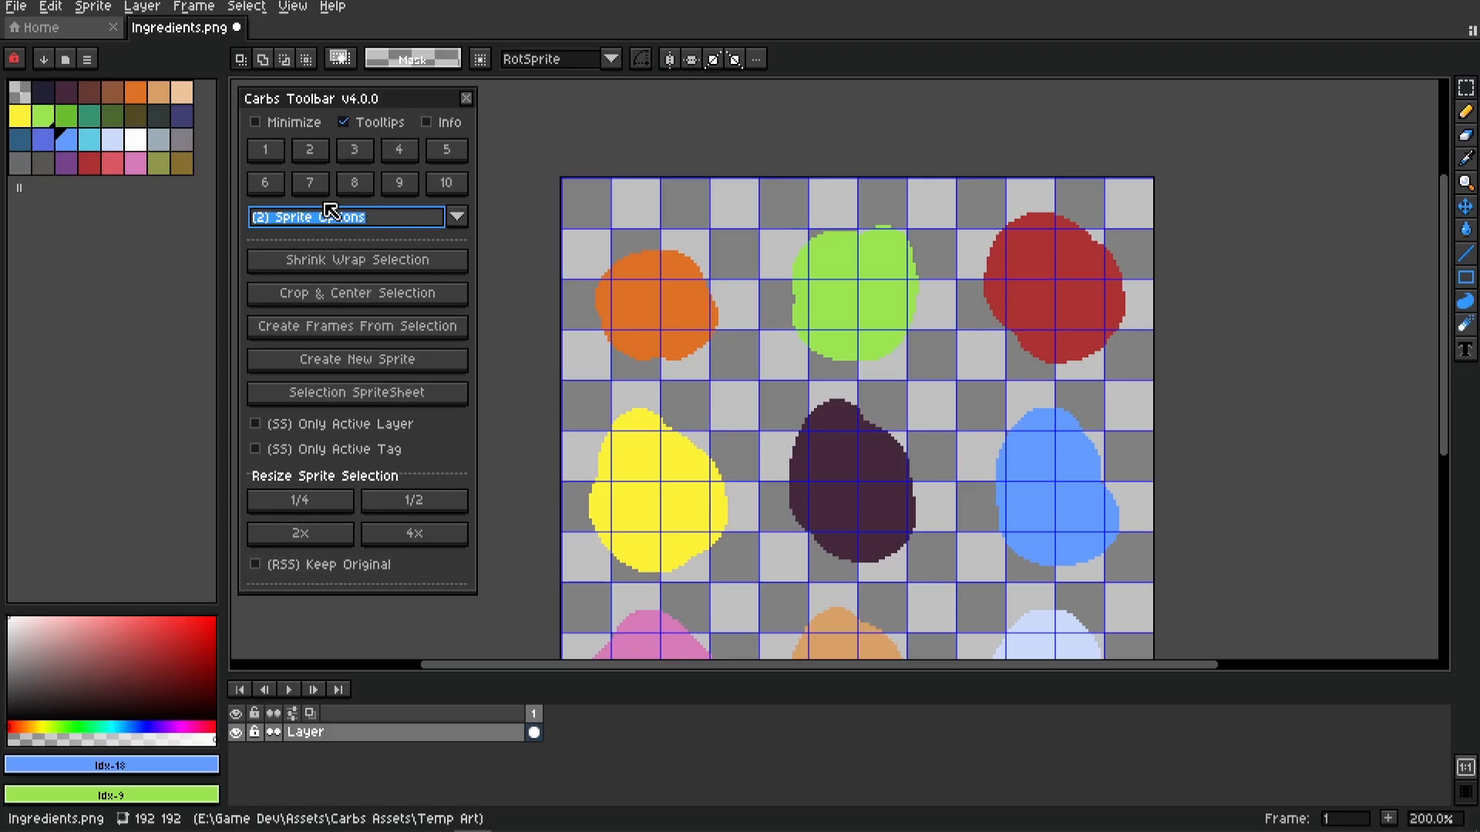
left_click(276, 152)
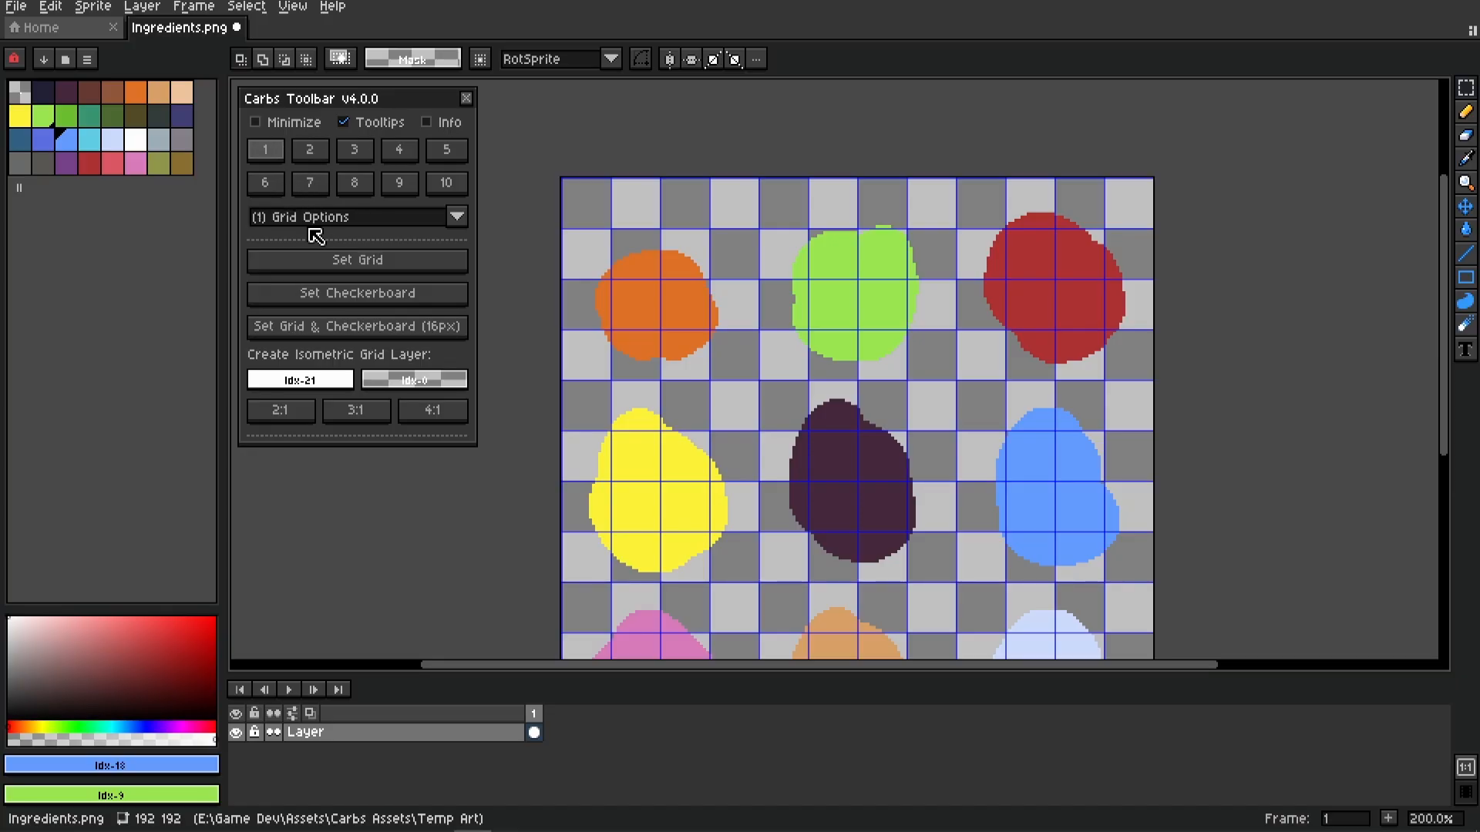
left_click(310, 150)
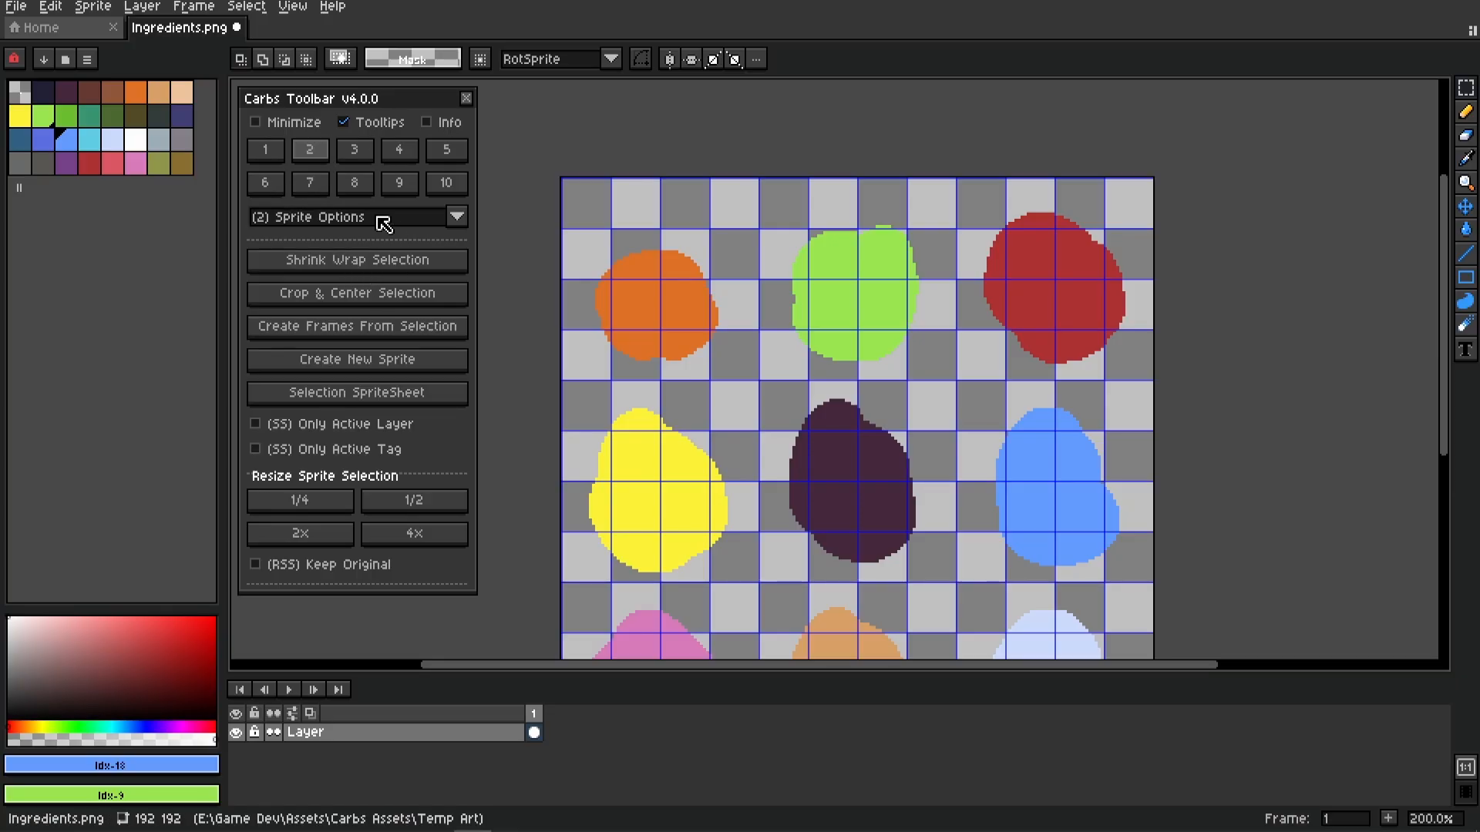
left_click(456, 217)
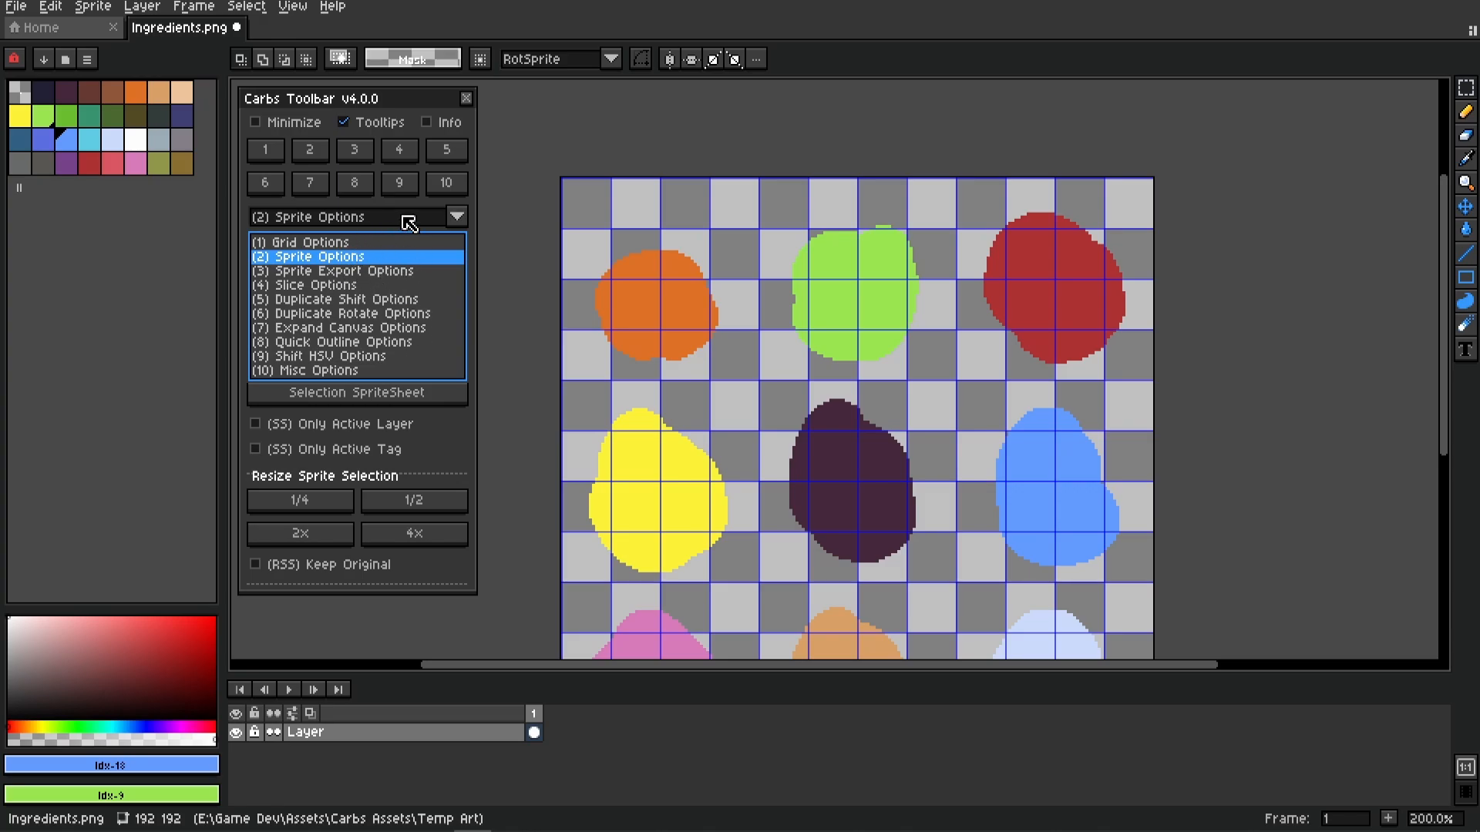
left_click(432, 223)
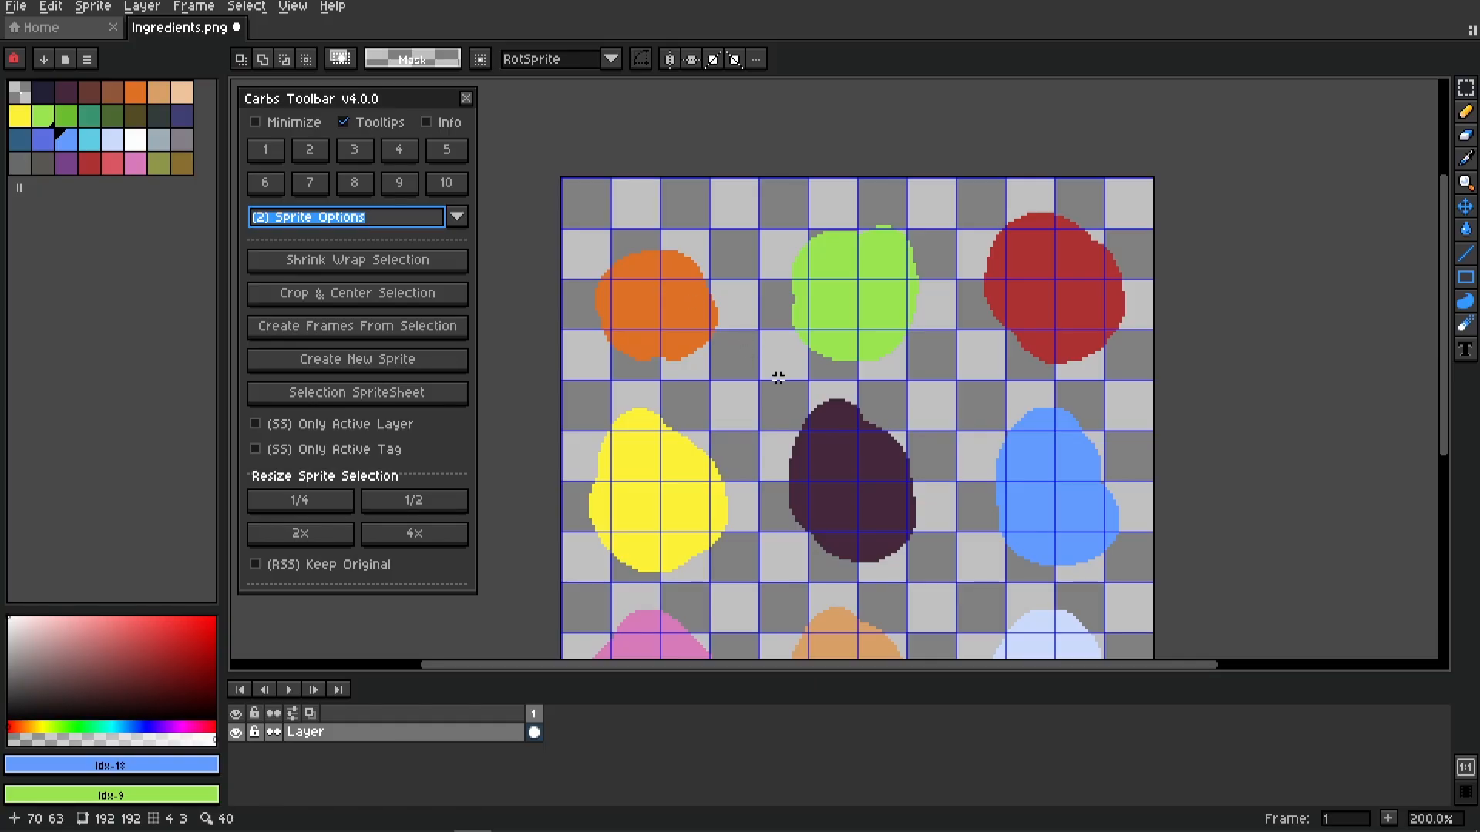
Try shrink-wrapping a rectangular selection of about 61 × 54 px to the orange blob, shift the outline, and clear the selection
left_click_drag(755, 386, 731, 336)
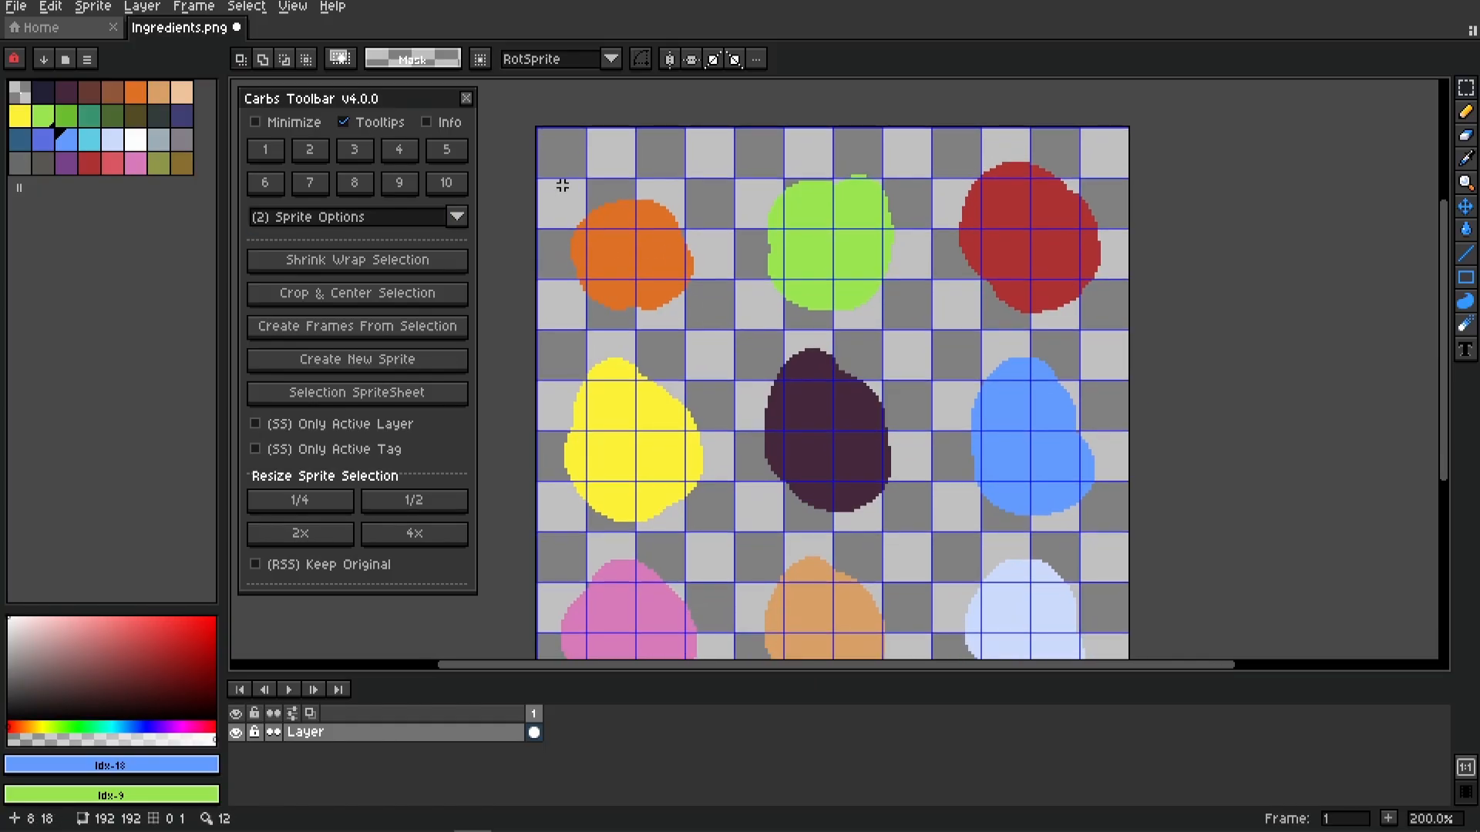
left_click_drag(541, 163, 730, 335)
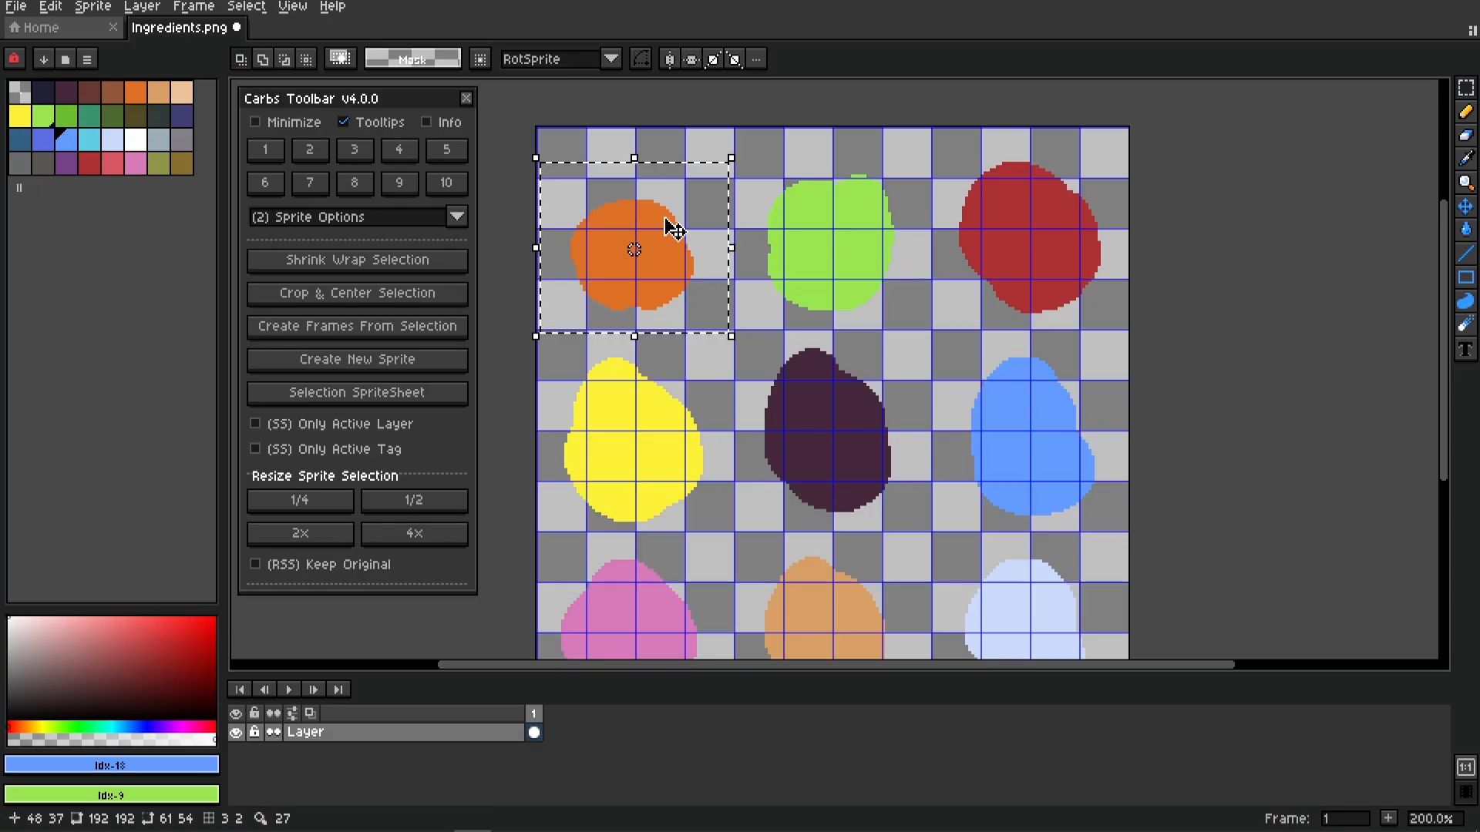
left_click(343, 259)
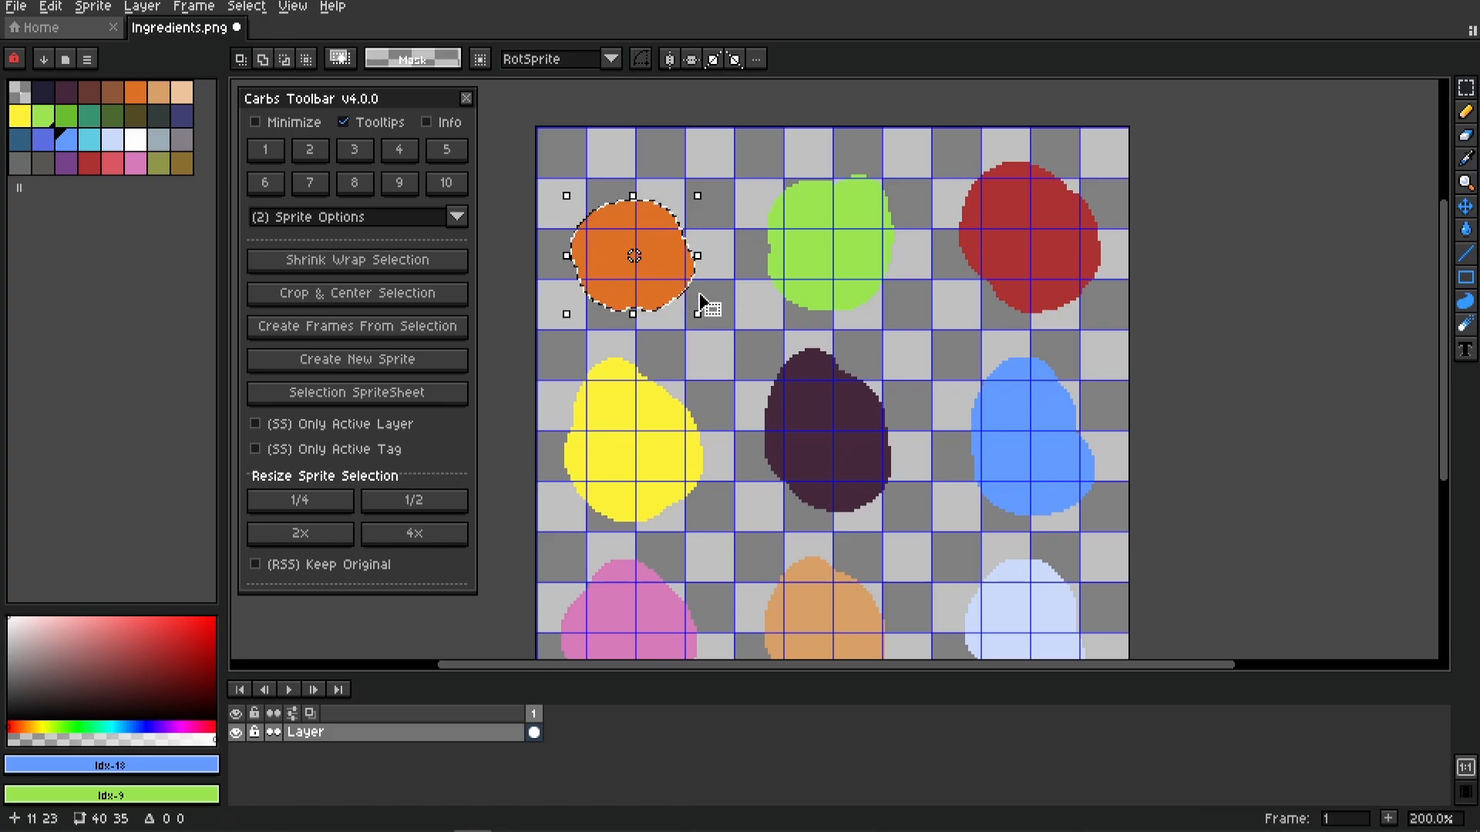
left_click_drag(701, 304, 712, 267)
left_click(806, 340)
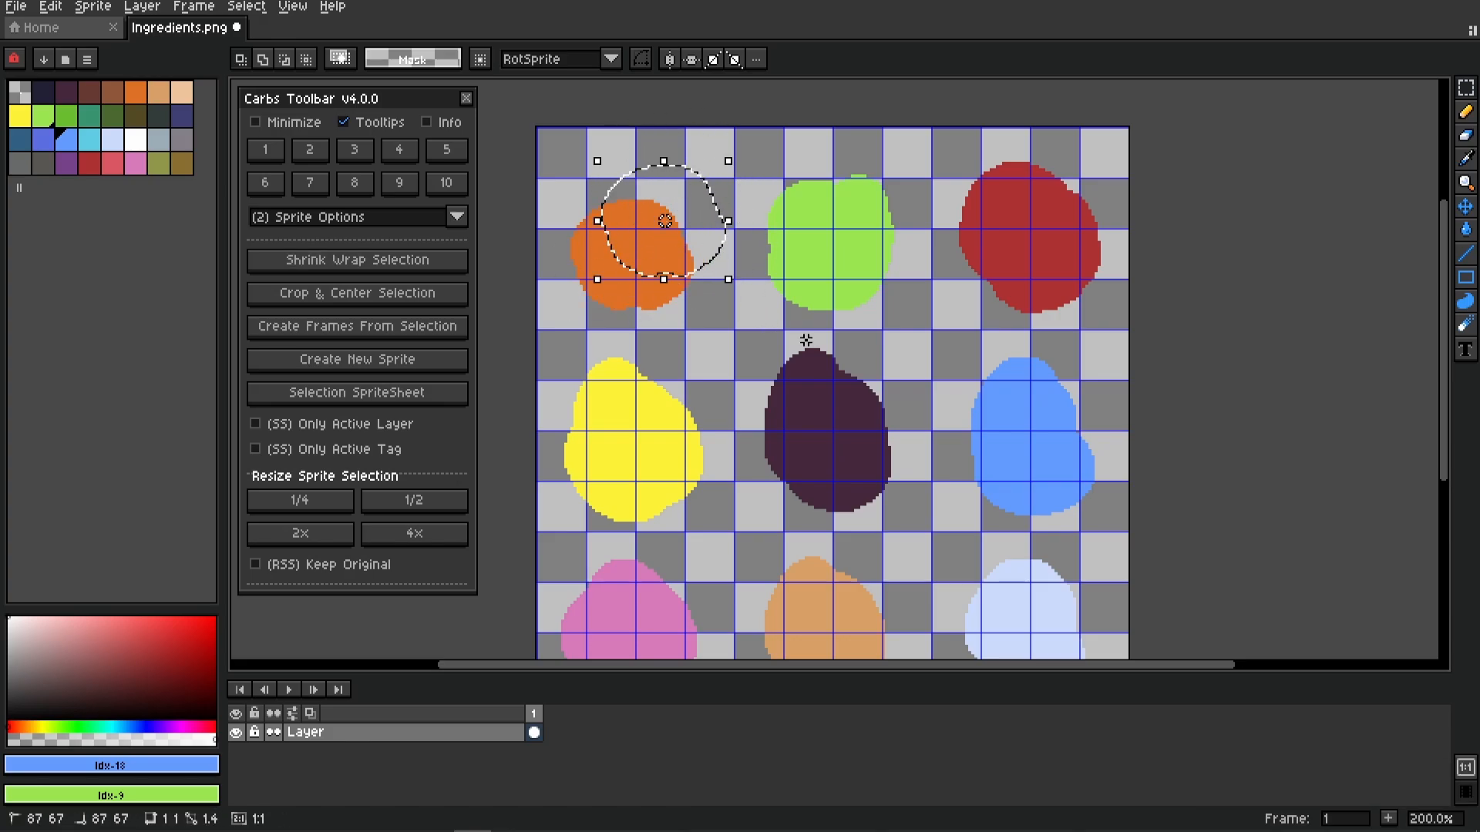
Try shrink-wrapping one selection around the orange, green, yellow and dark purple blobs, inspect the outlines, and clear the selection
scroll(613, 228, "down", 1)
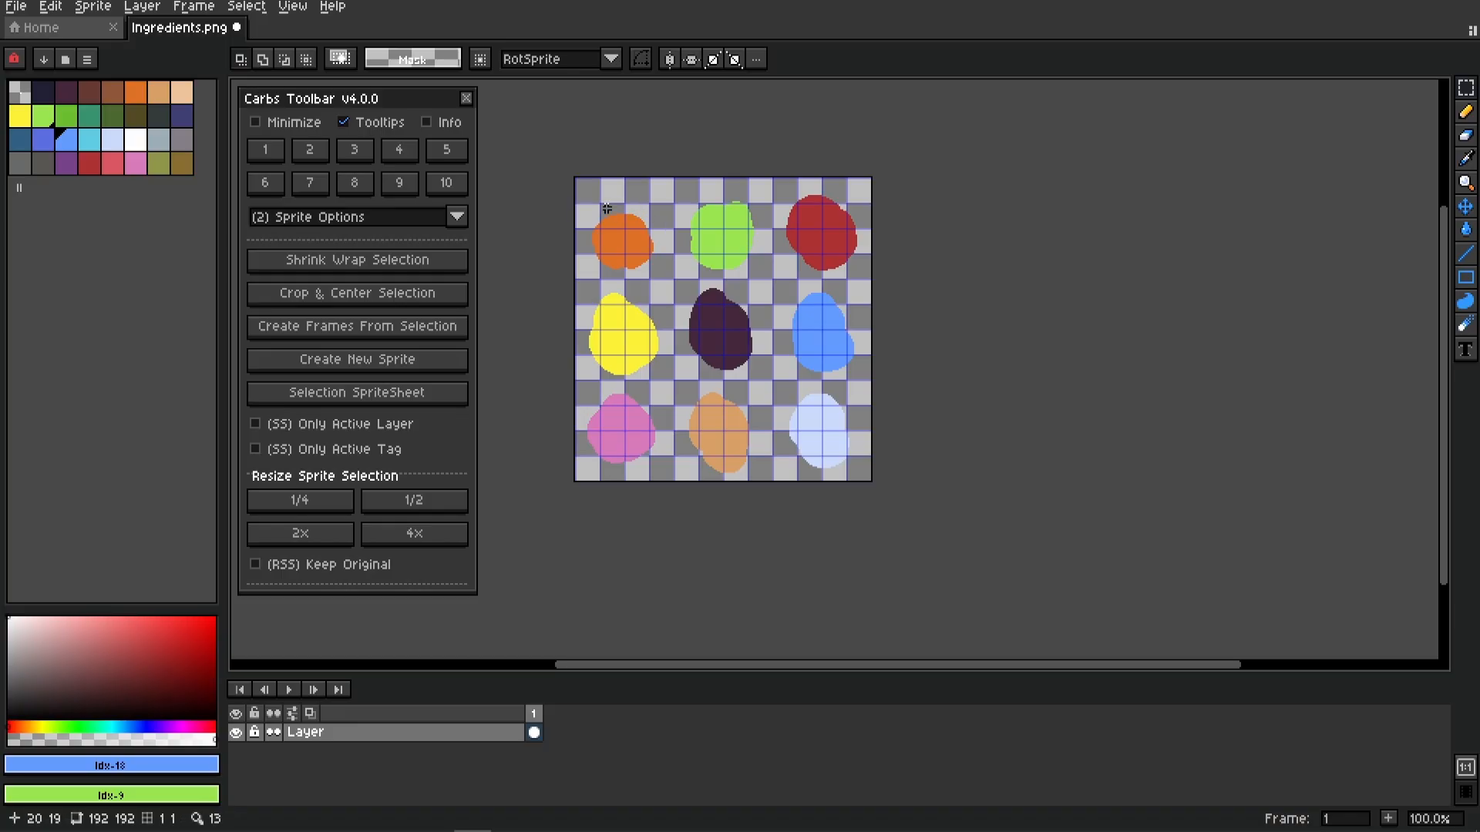
left_click_drag(584, 196, 760, 382)
left_click(443, 266)
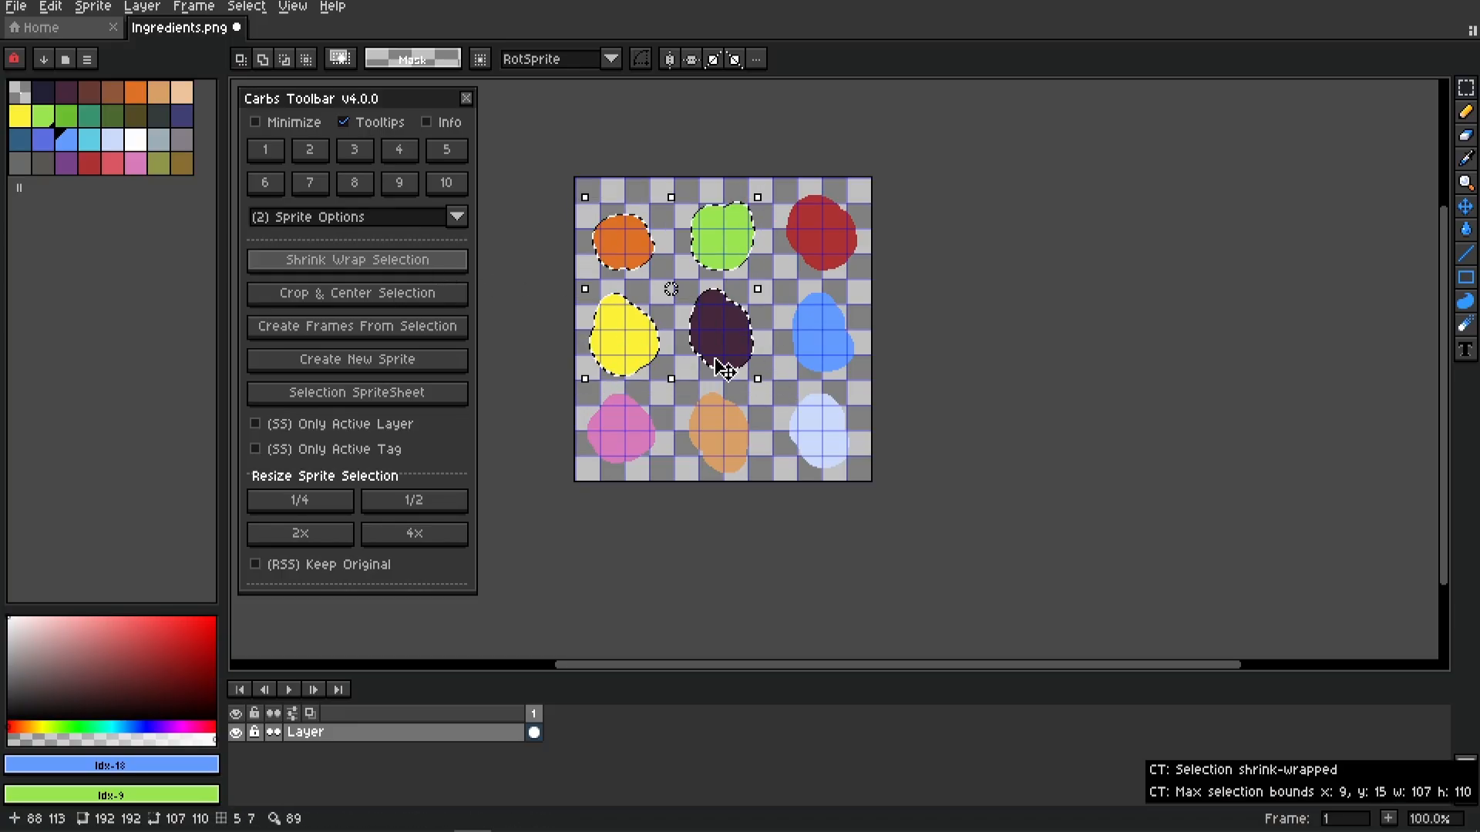
scroll(725, 369, "up", 3)
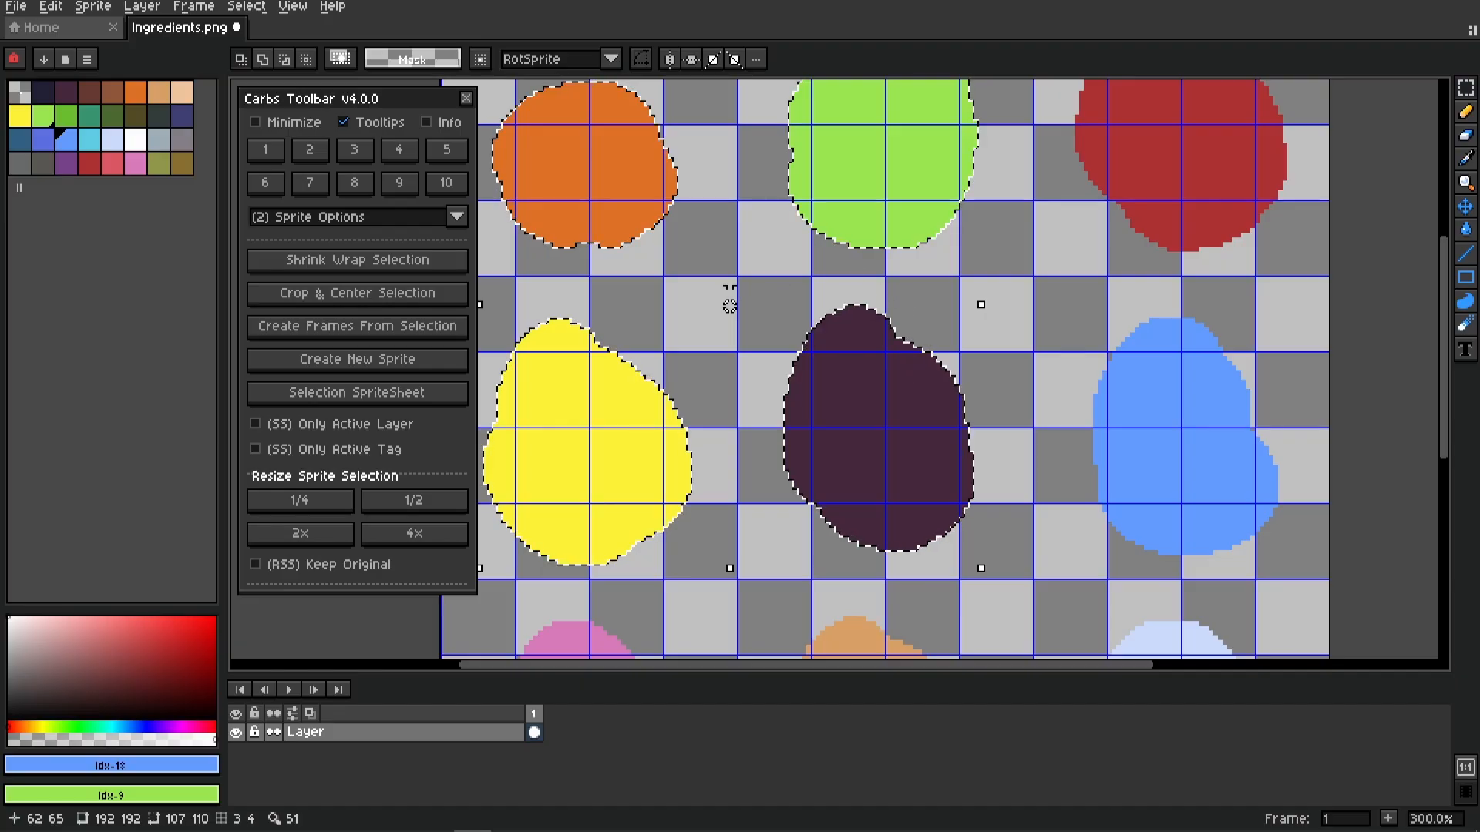
scroll(729, 306, "down", 1)
scroll(687, 330, "up", 1)
scroll(757, 333, "down", 1)
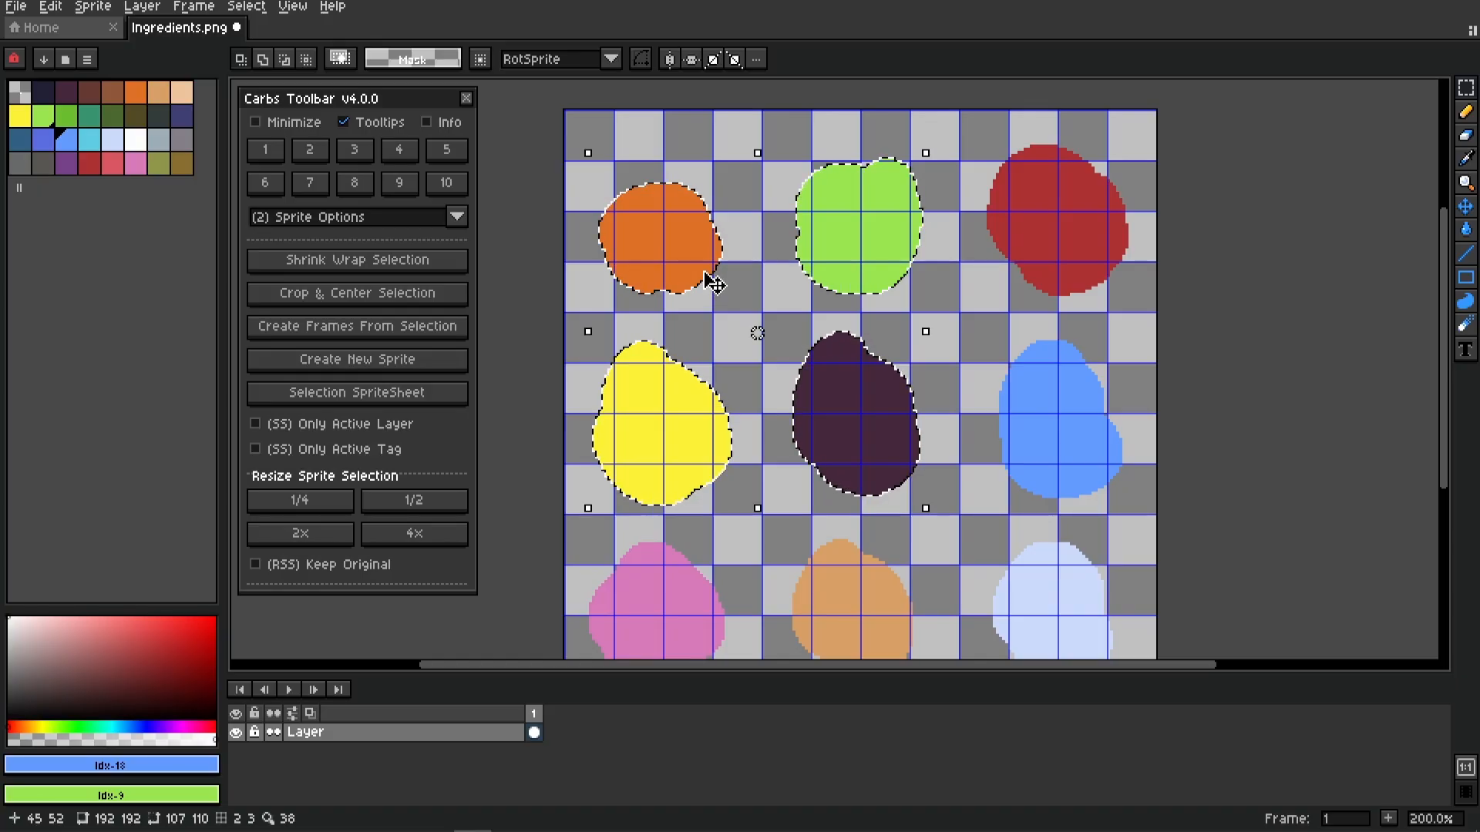
left_click(624, 180)
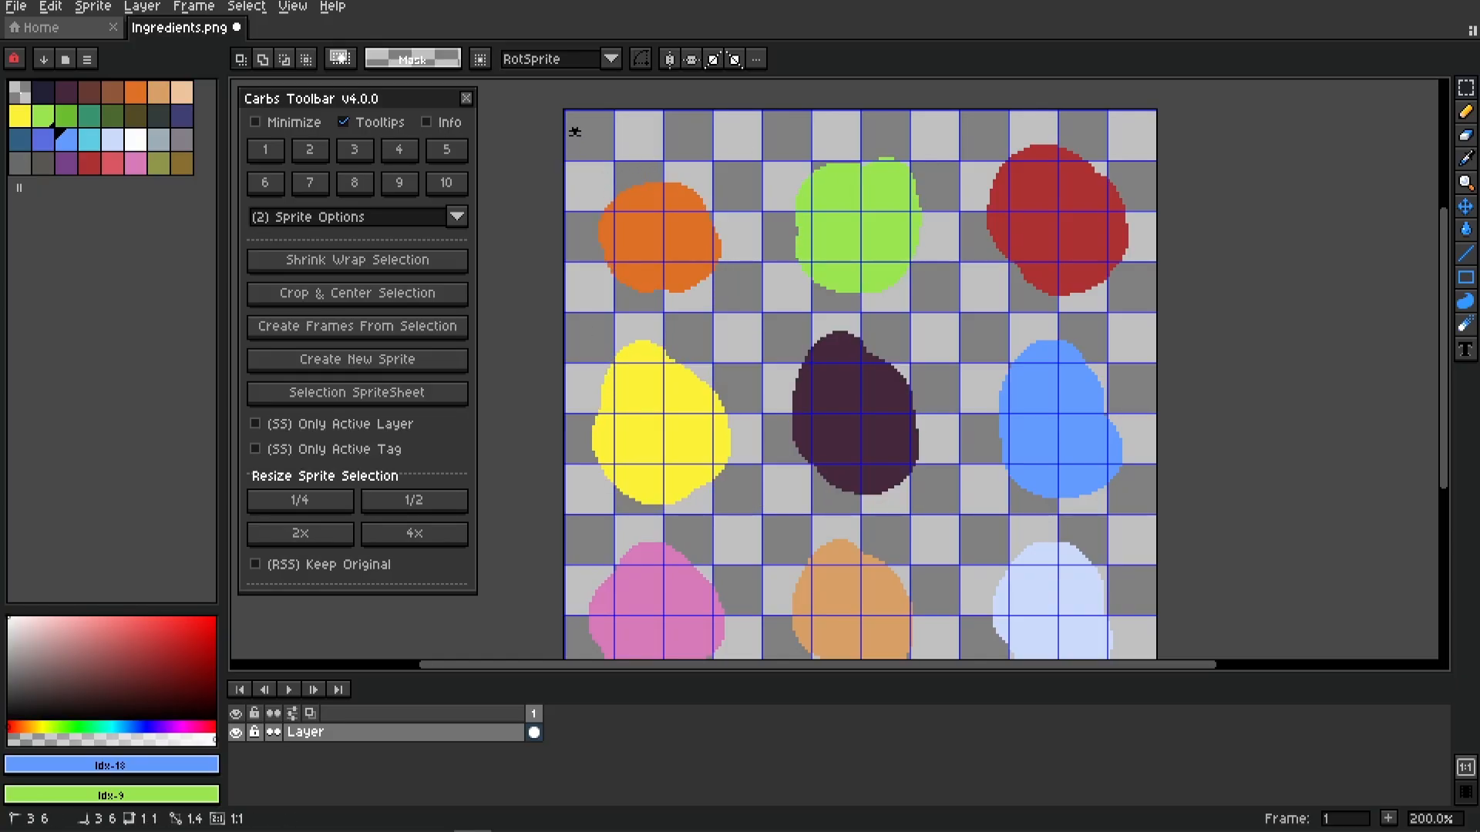
Try shrink-wrapping two partial selections, about 120 × 38 px and 122 × 26 px, over the upper parts of the orange and green blobs
left_click_drag(571, 126, 948, 252)
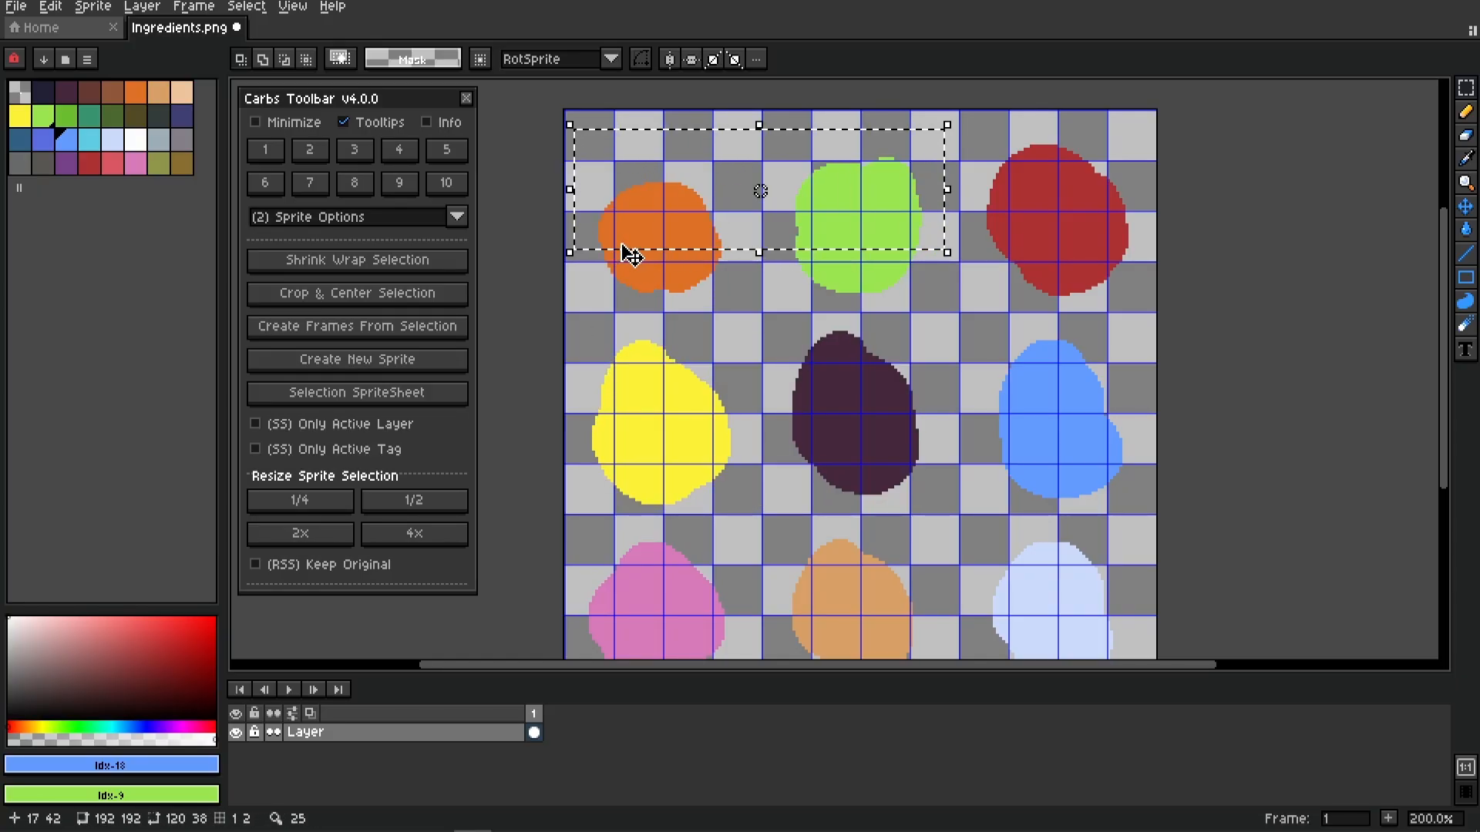
left_click(451, 262)
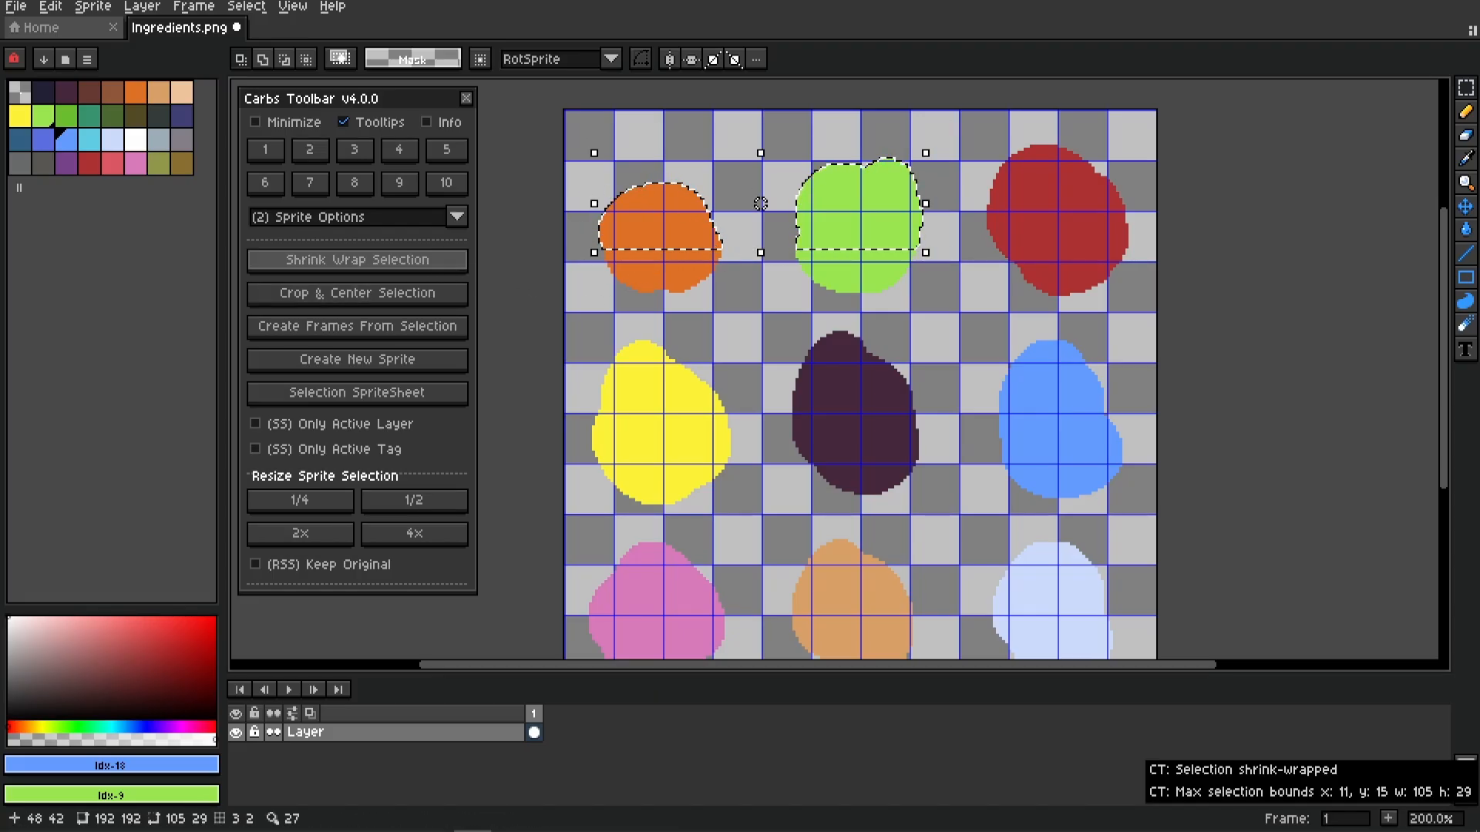
left_click_drag(582, 153, 953, 231)
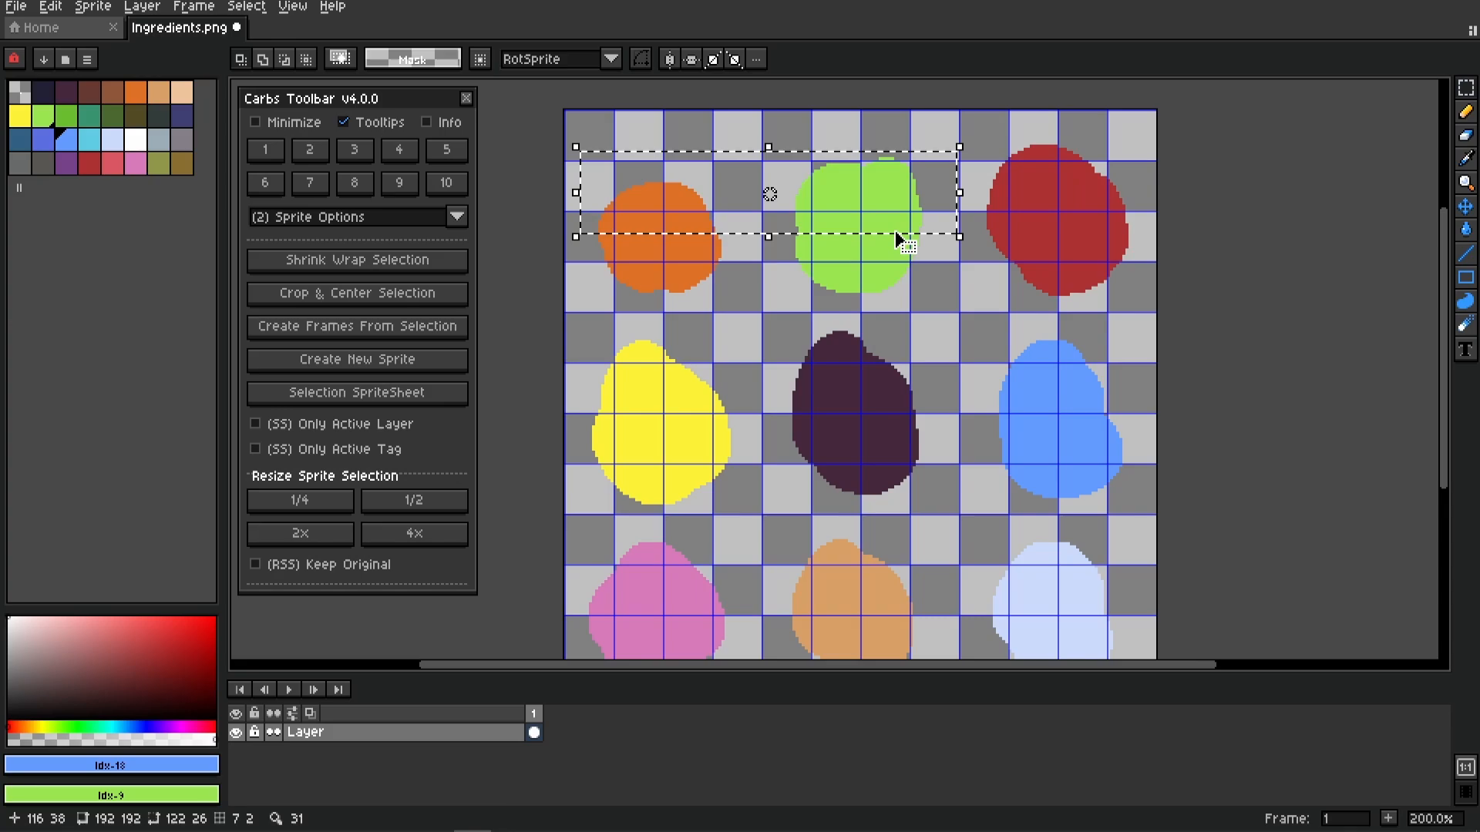
left_click(438, 262)
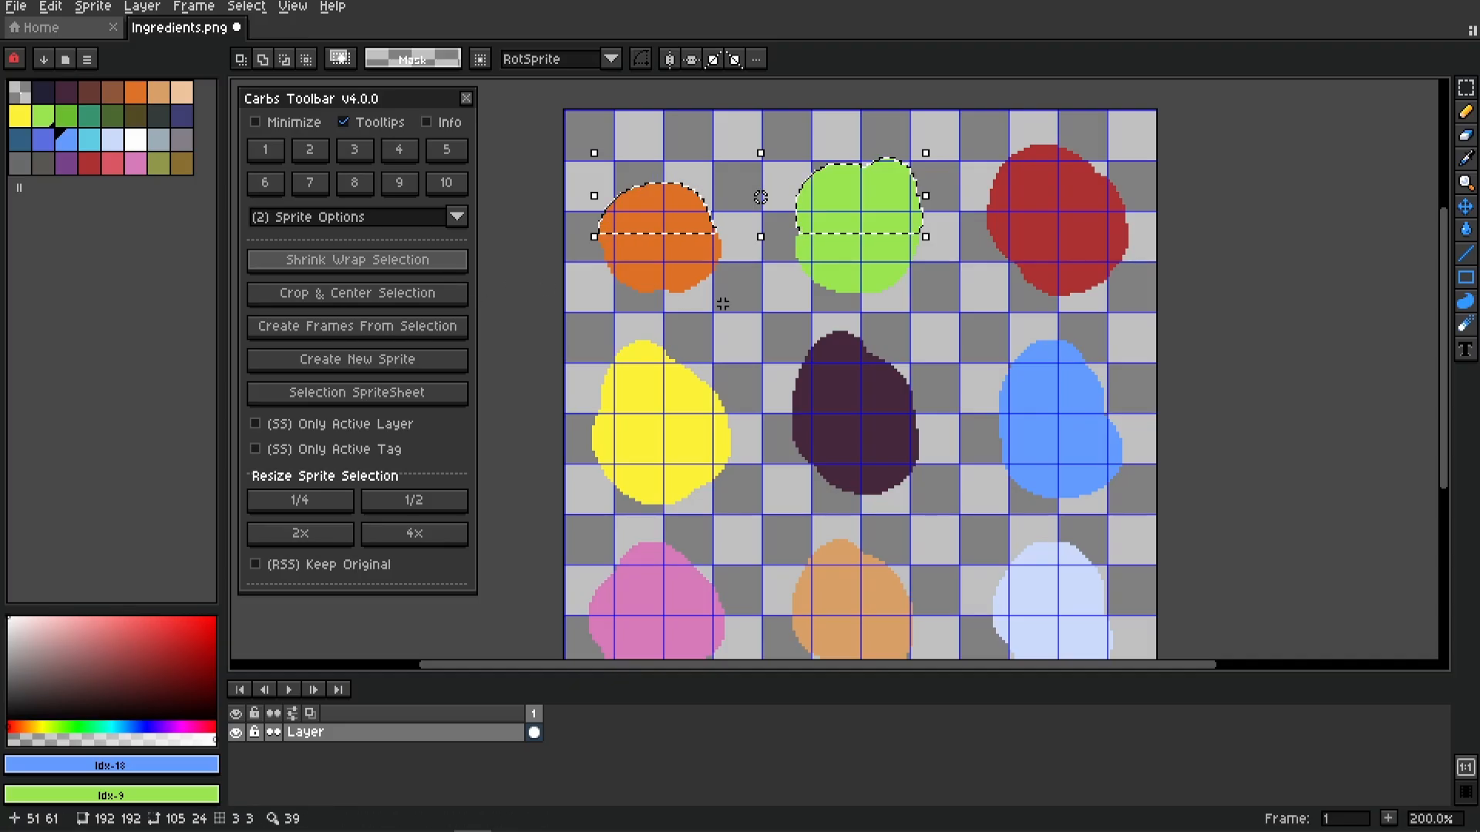
Try shrink-wrapping a selection that covers only the upper part of the yellow blob, and clear the selection
left_click(578, 330)
left_click_drag(578, 329, 751, 424)
left_click(416, 260)
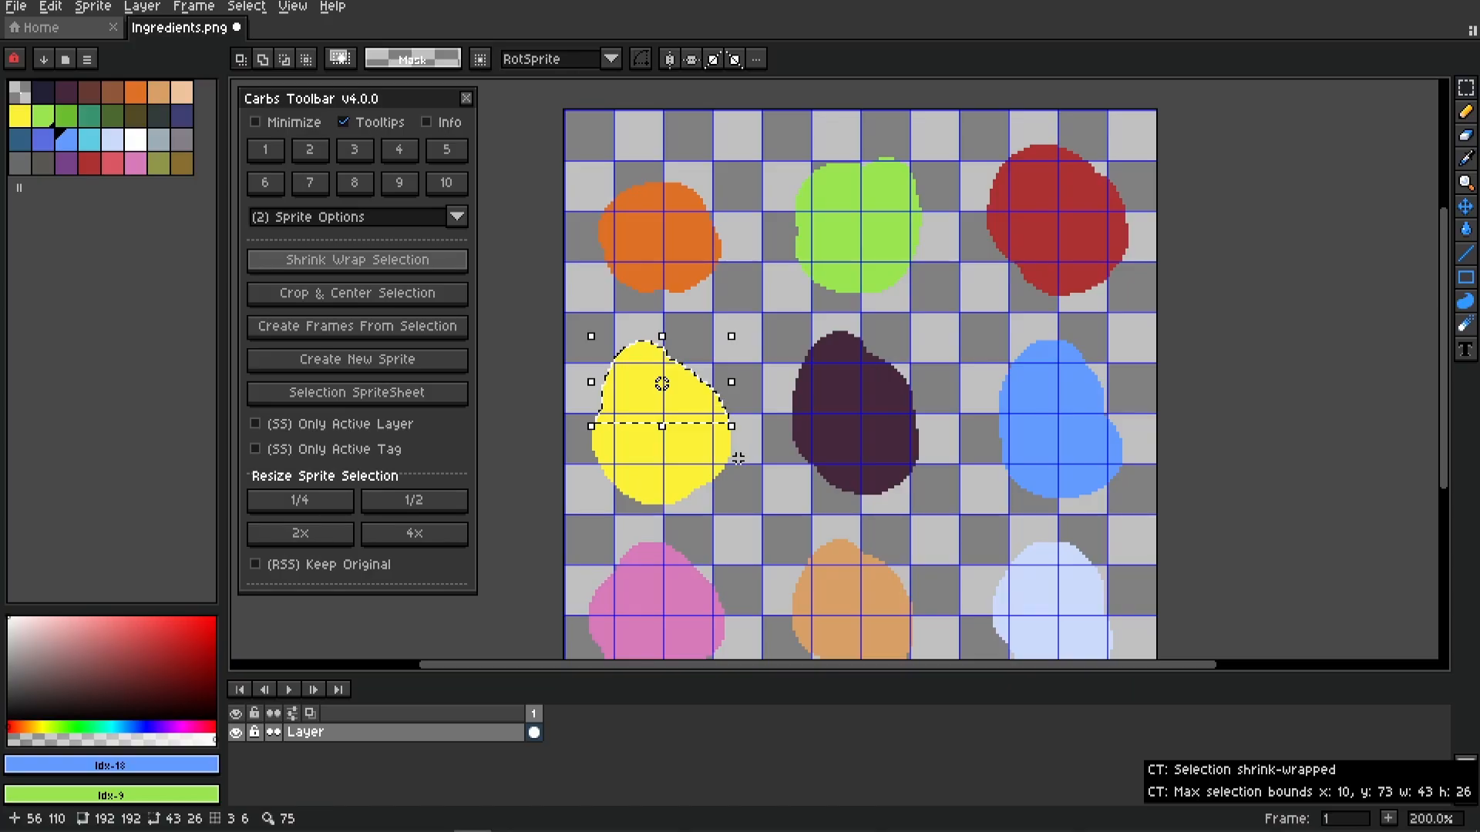
key("ctrl+d")
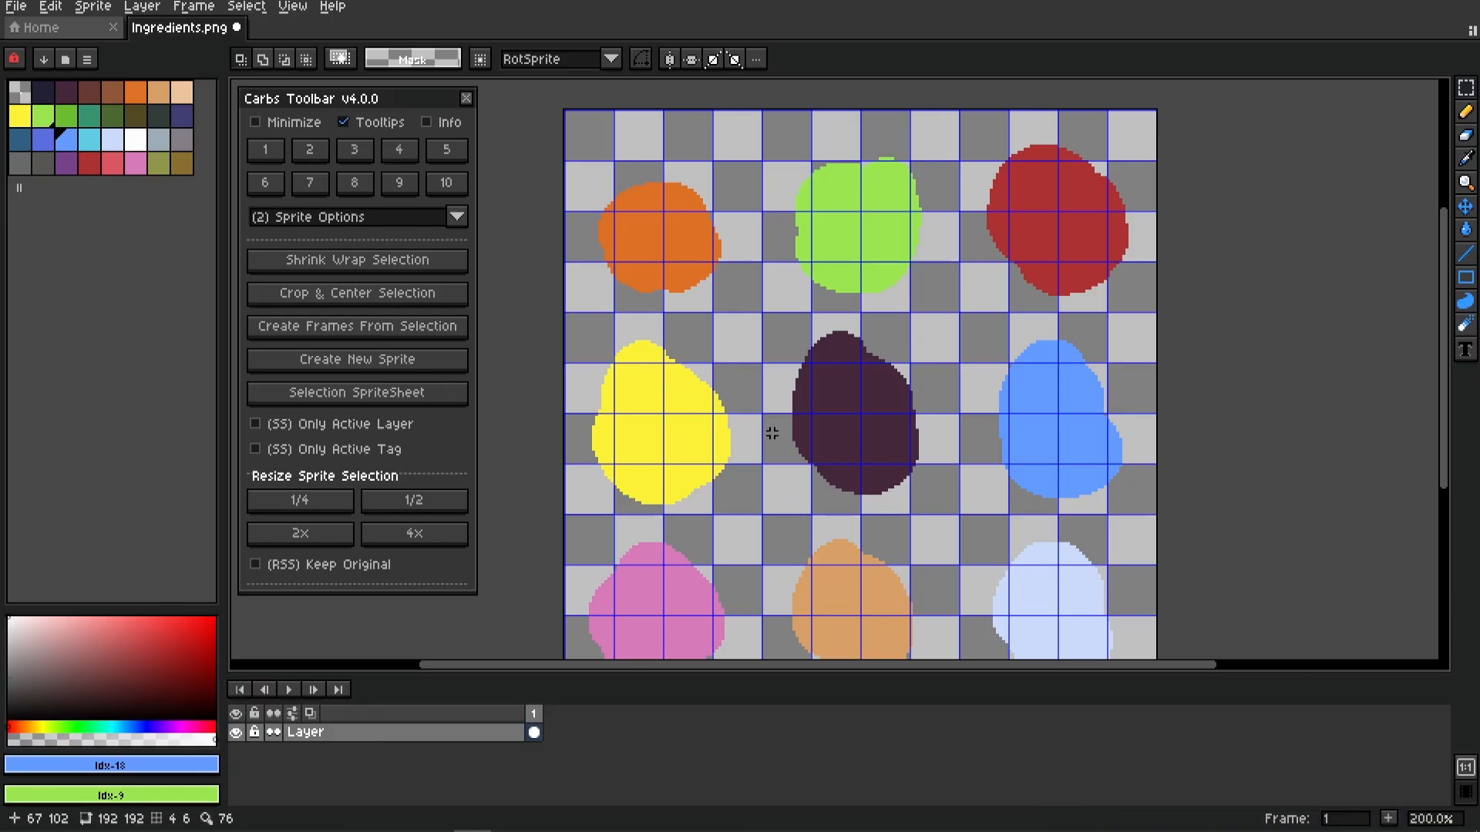
Try the standard sprite Crop on a selection of about 58 × 63 px around the dark purple blob, and undo the crop
scroll(787, 415, "down", 1)
scroll(798, 428, "up", 1)
scroll(799, 429, "down", 1)
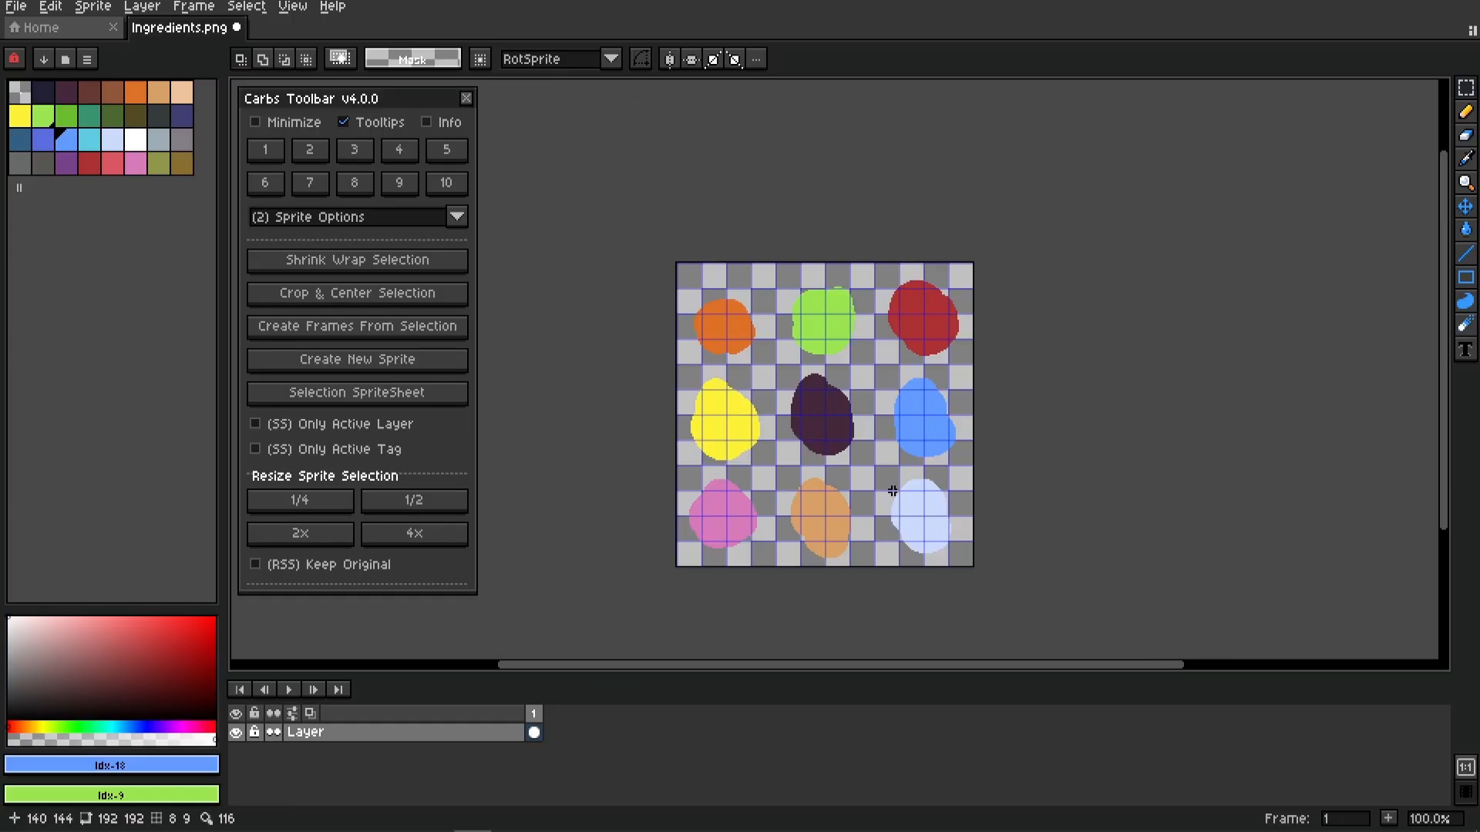
left_click_drag(890, 488, 803, 417)
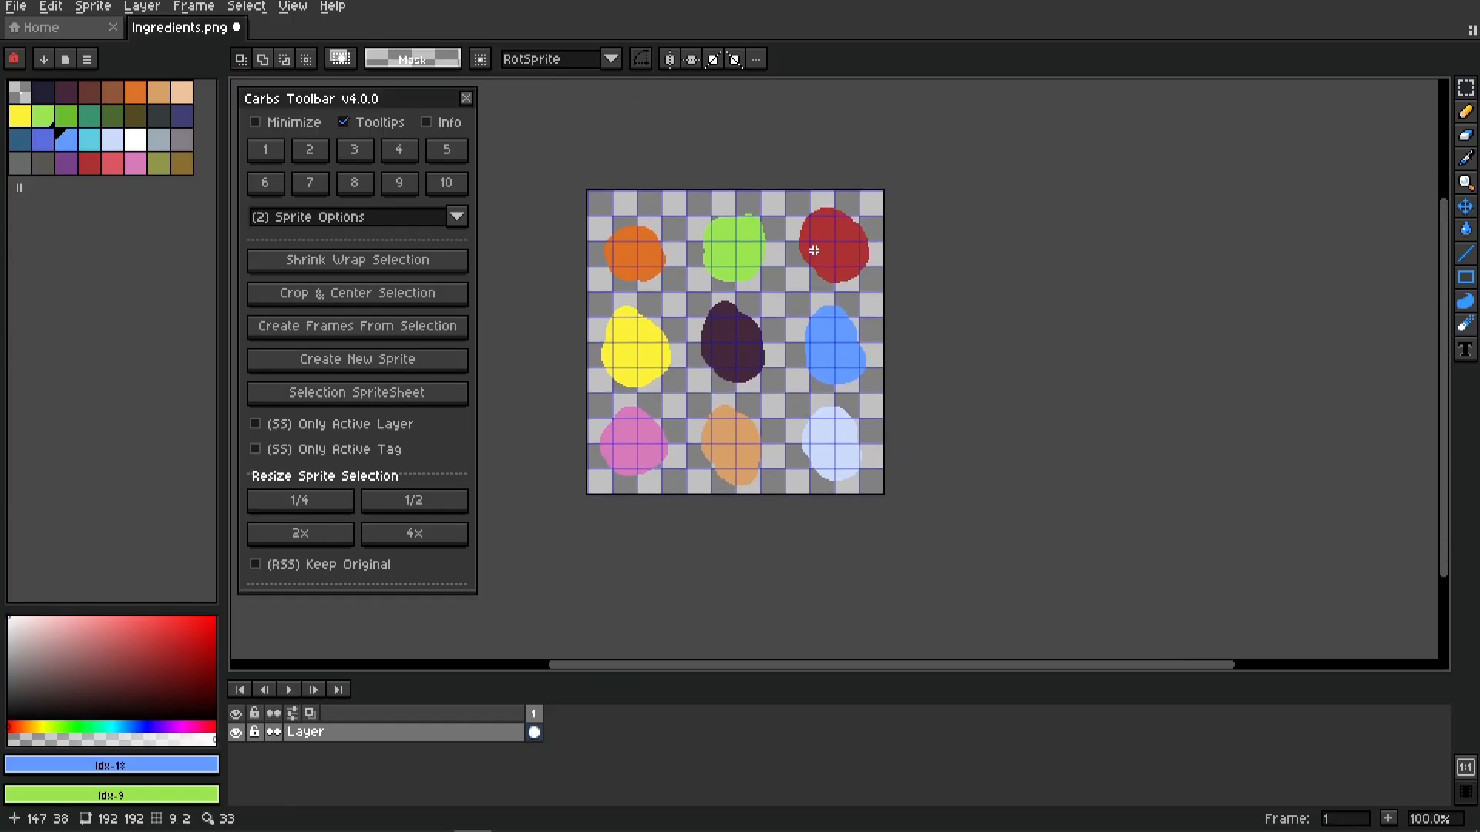
left_click_drag(627, 375, 984, 454)
scroll(1021, 321, "up", 2)
left_click_drag(1009, 146, 1285, 453)
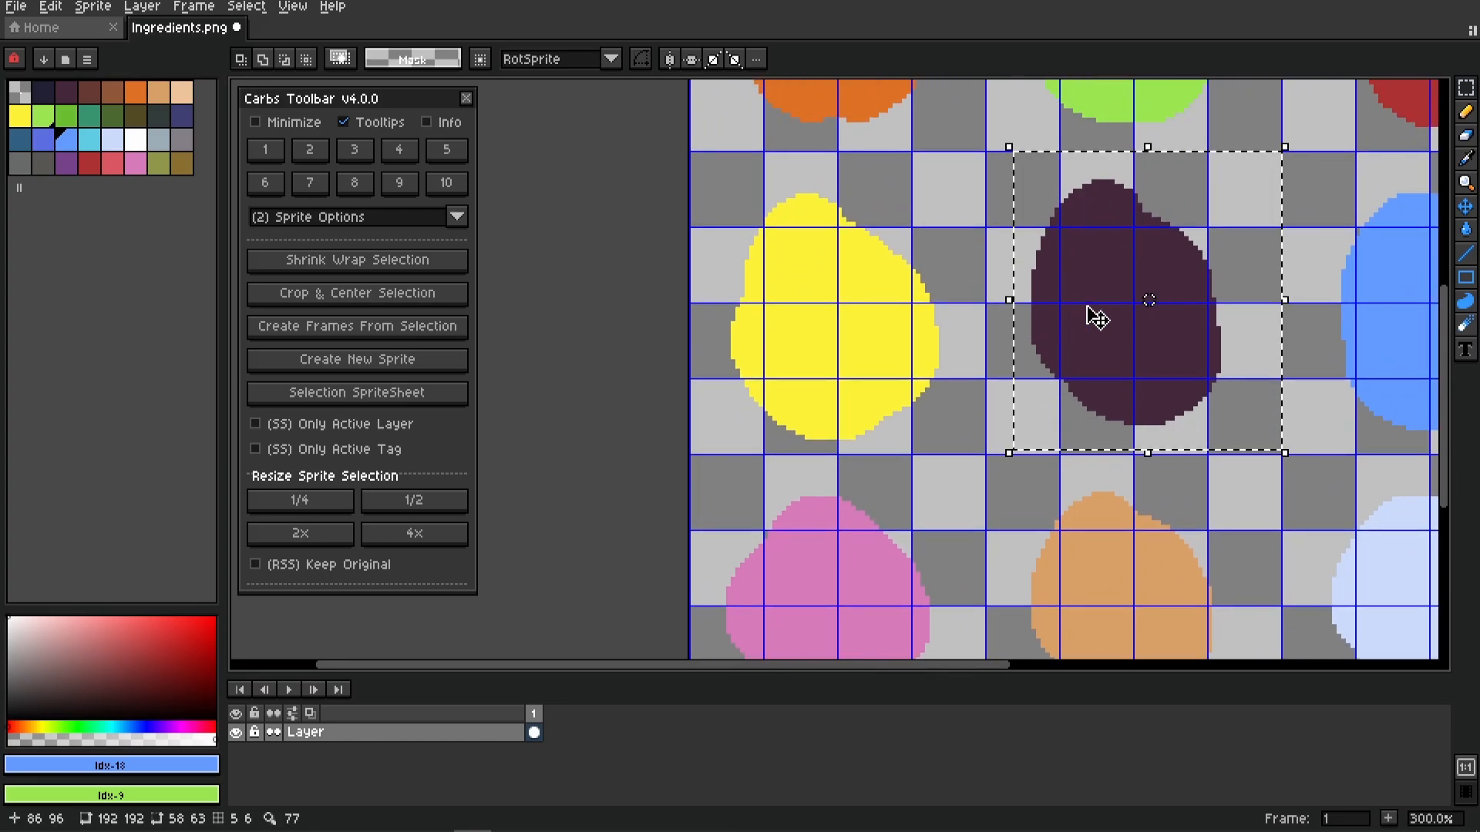
left_click(93, 6)
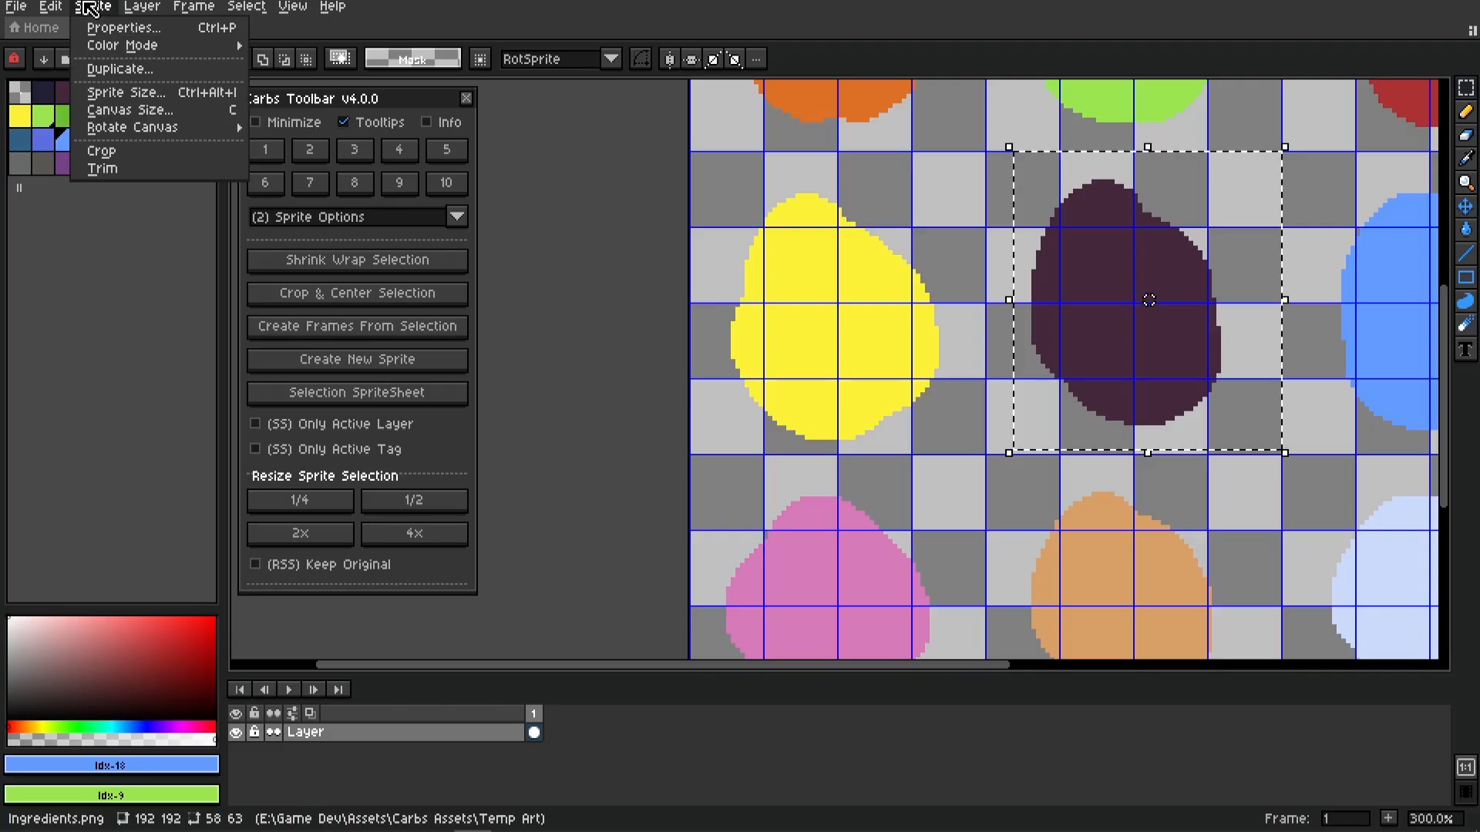
left_click(117, 155)
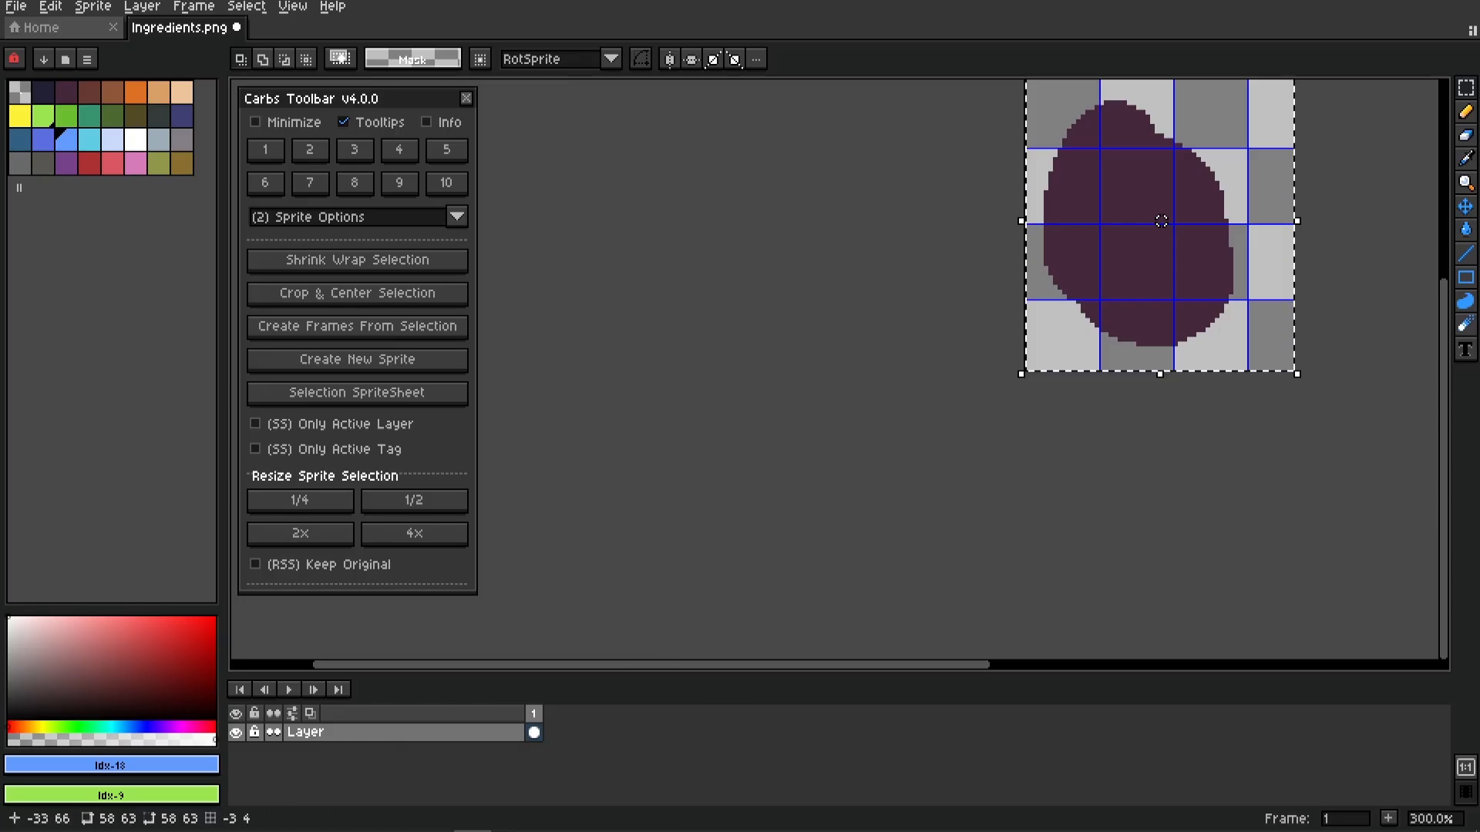
left_click_drag(1176, 335, 877, 447)
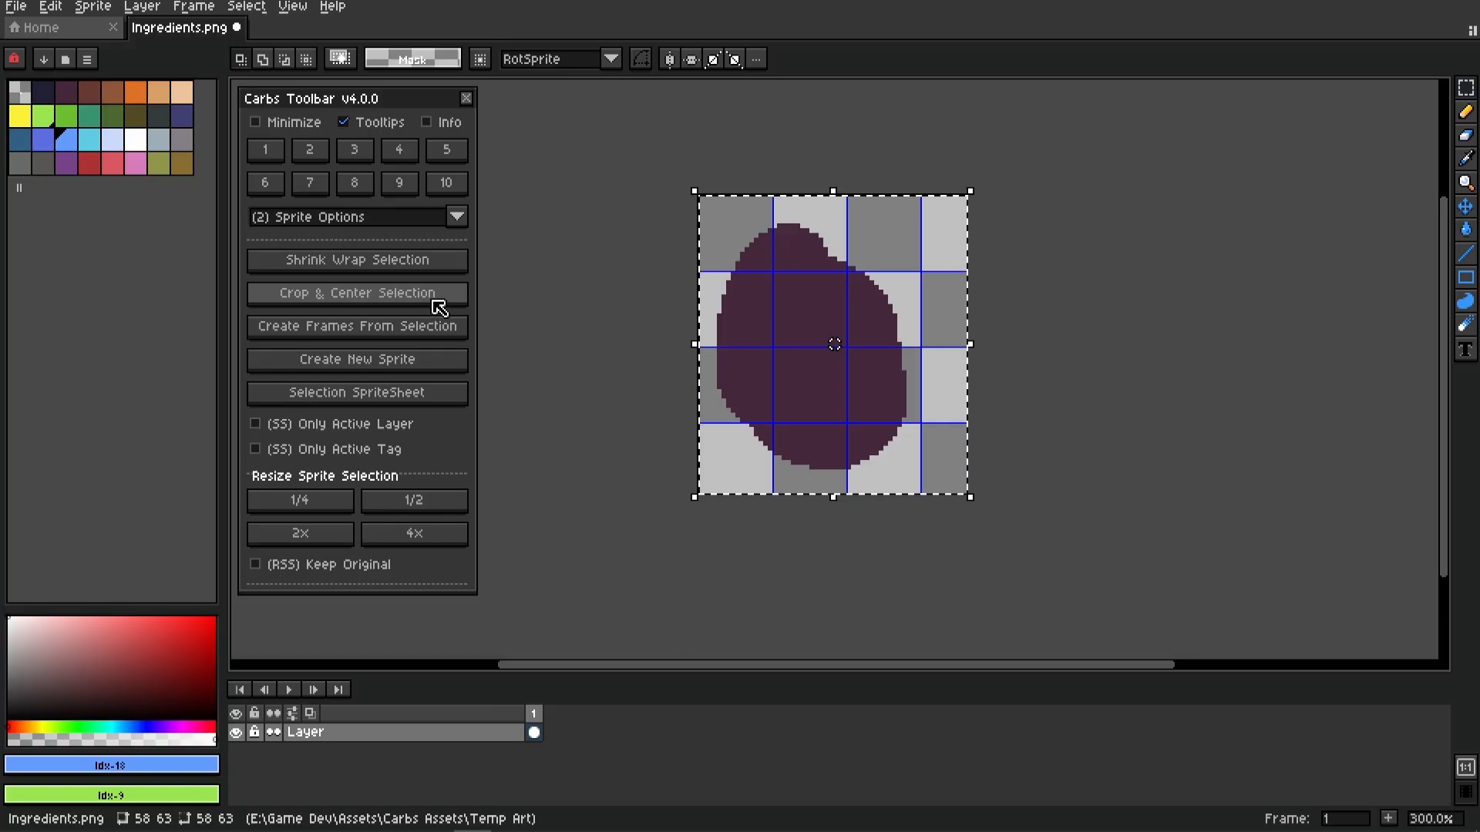
key("ctrl+z")
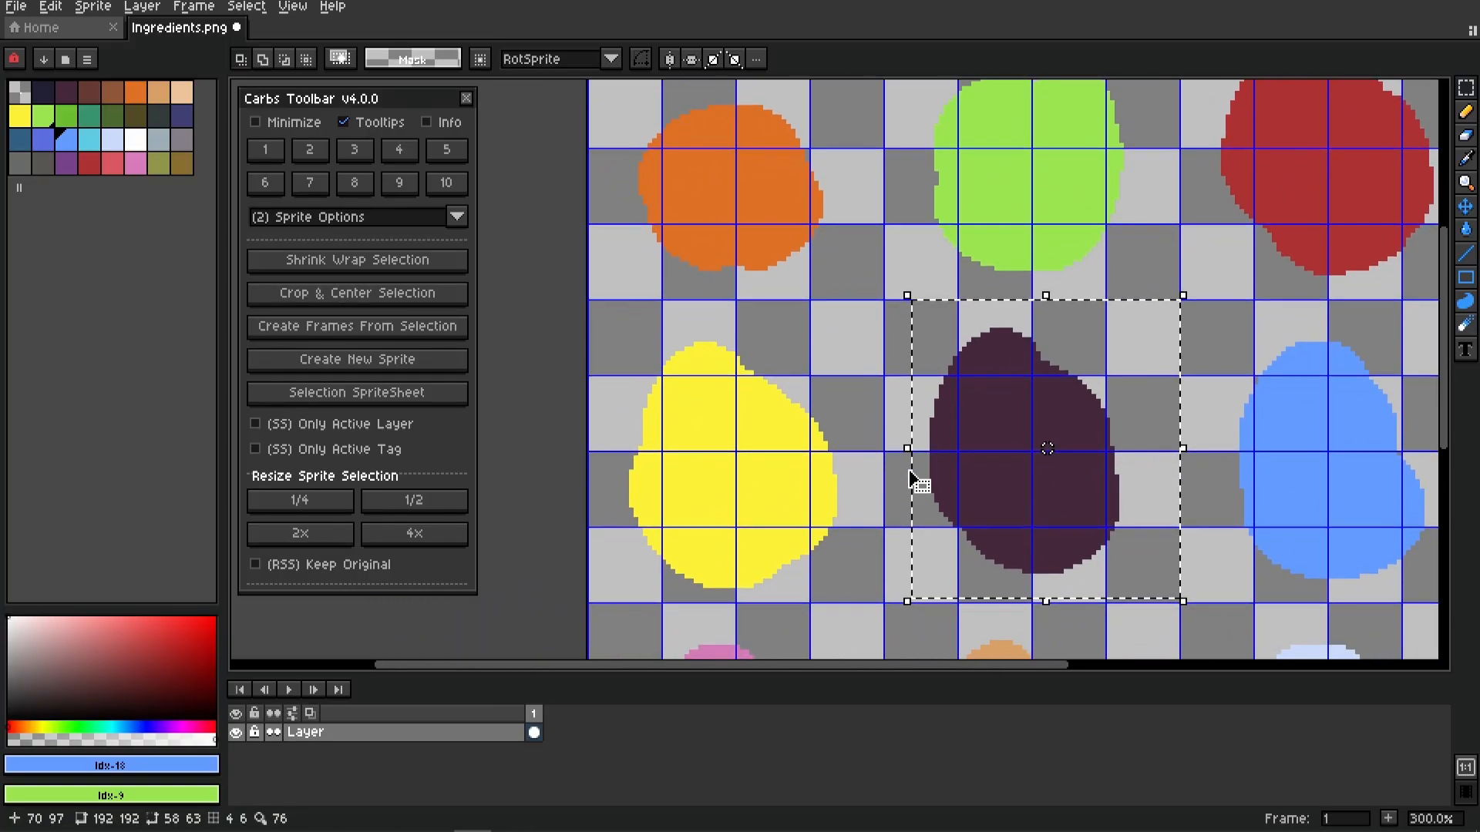
Try Crop & Center Selection on the selected dark purple blob, undo the crop, and clear the selection
left_click_drag(914, 478, 863, 293)
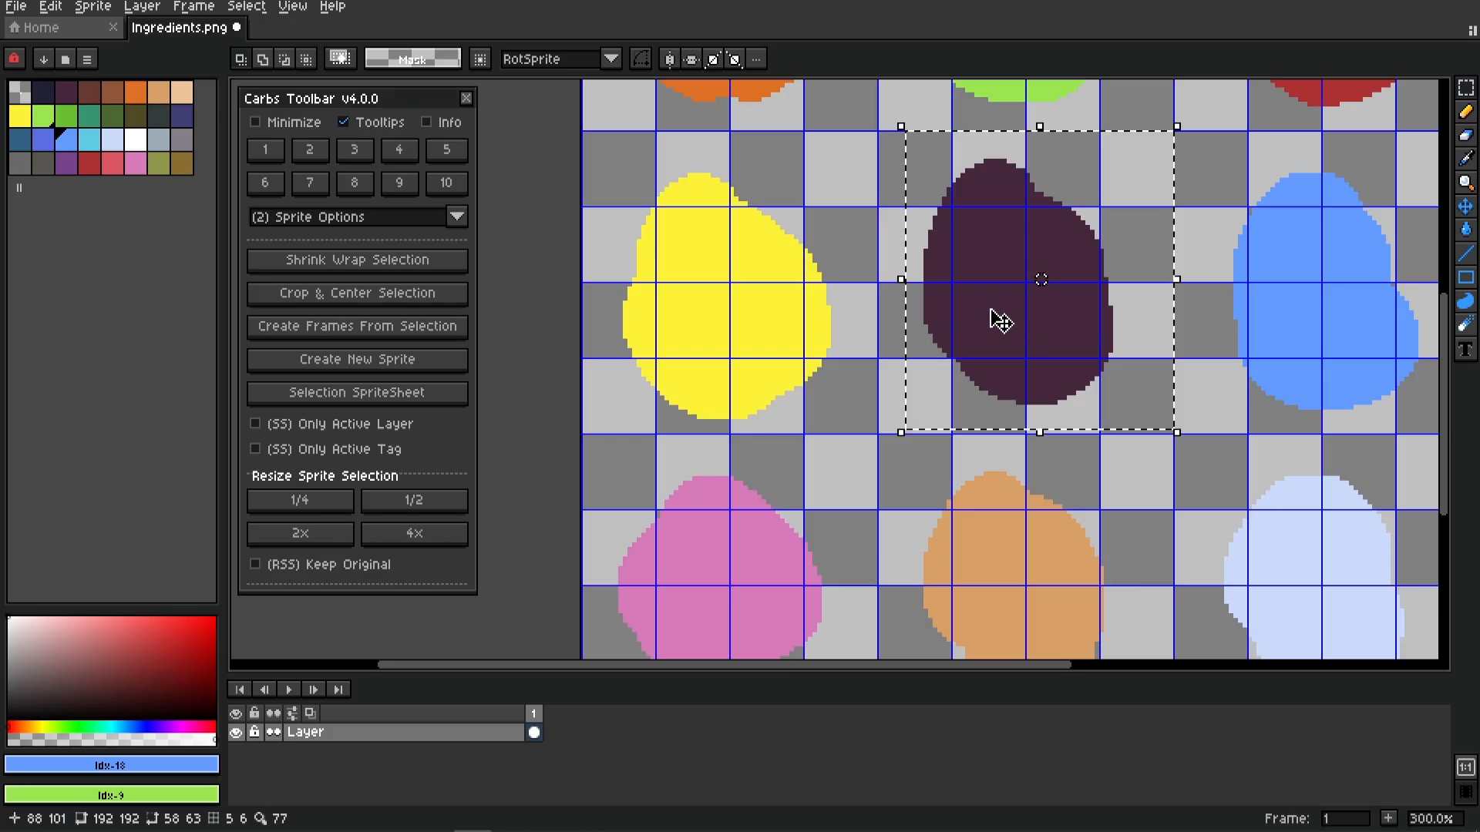
left_click(399, 297)
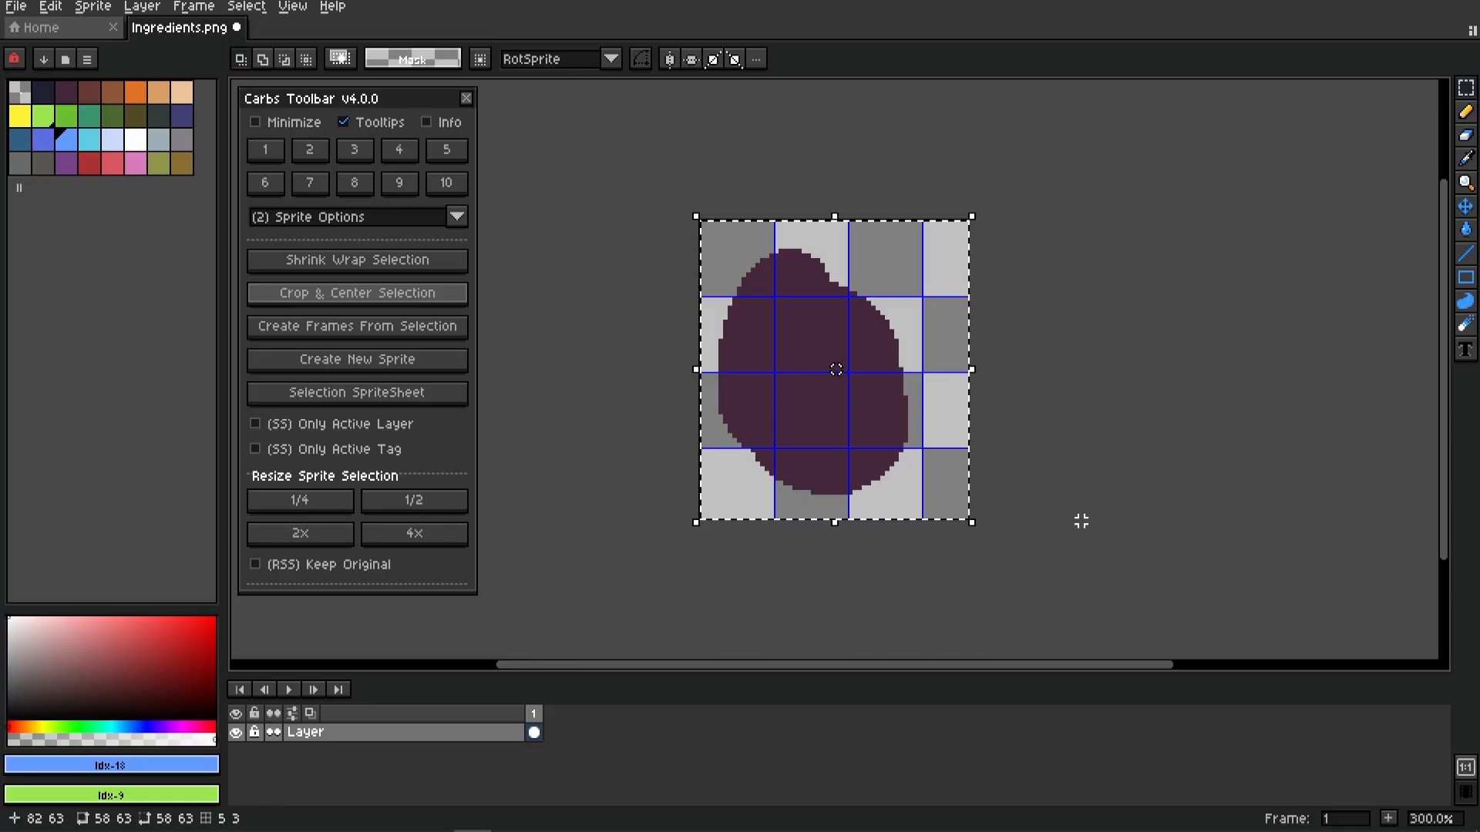
key("ctrl+z")
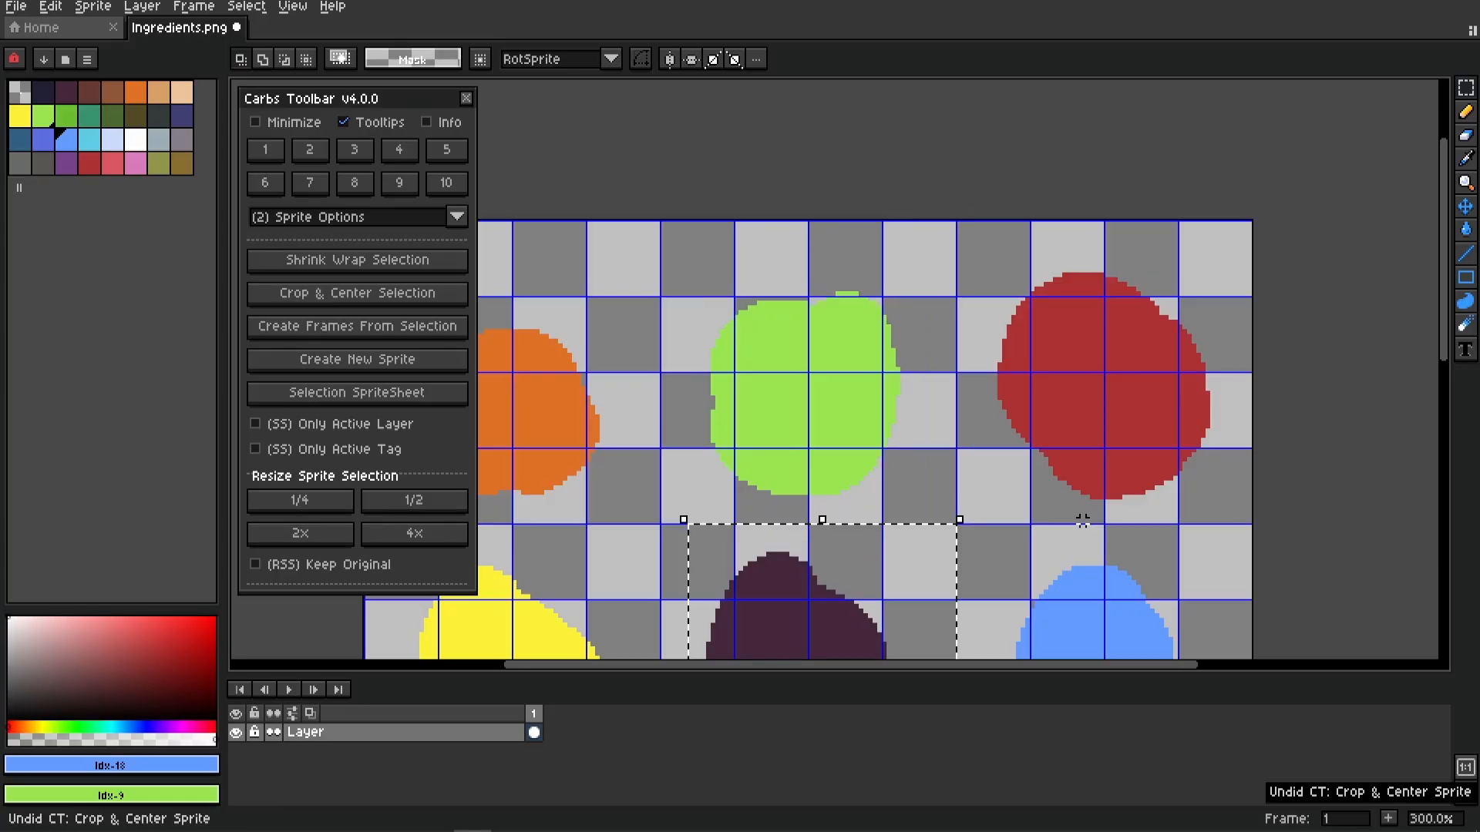
scroll(867, 548, "down", 1)
scroll(842, 374, "down", 1)
left_click_drag(865, 558, 794, 347)
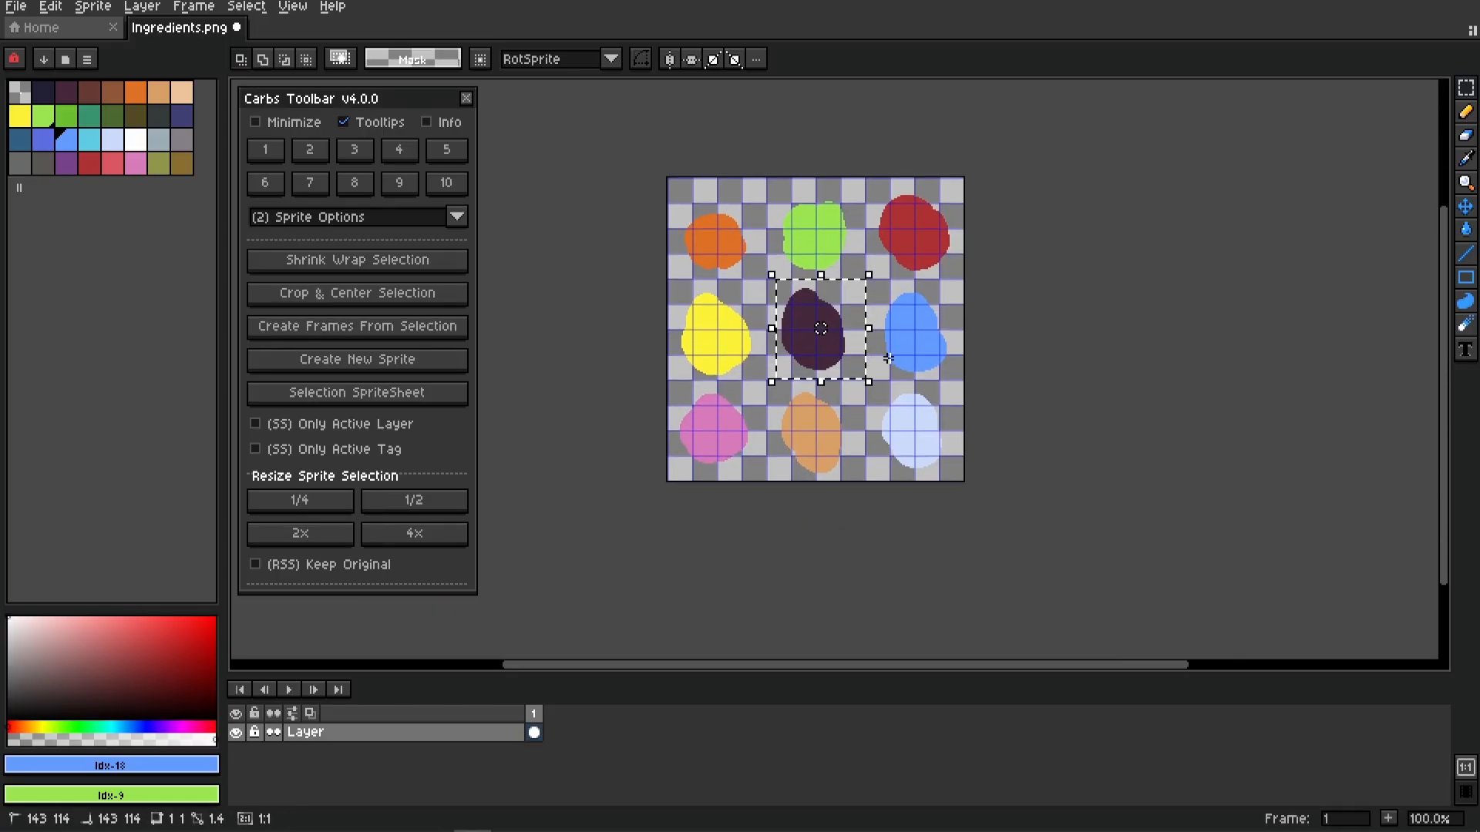
key("ctrl+d")
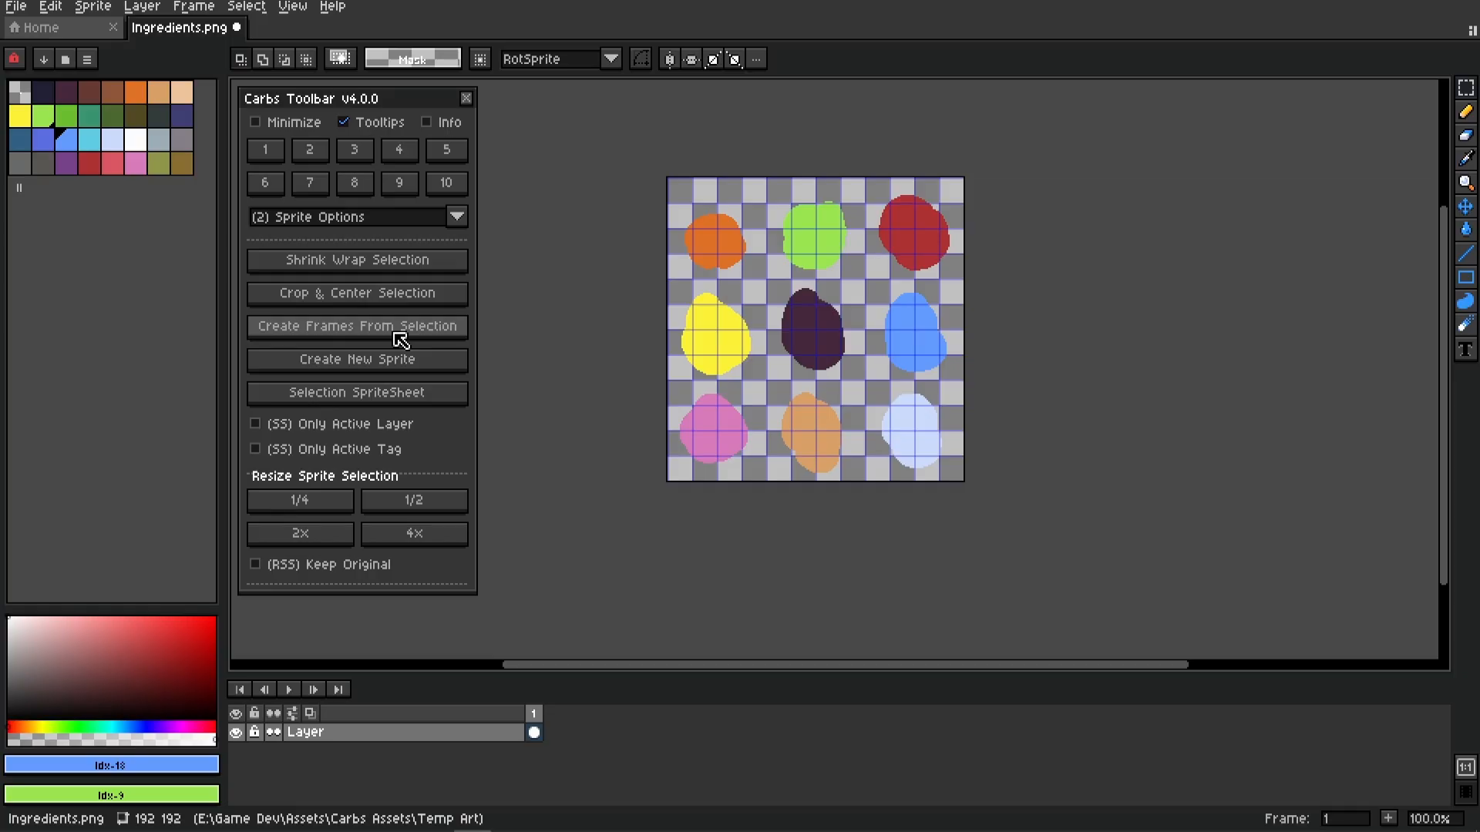
Open the character sprite sheet document spritesheet (12) alongside Ingredients.png
left_click(357, 392)
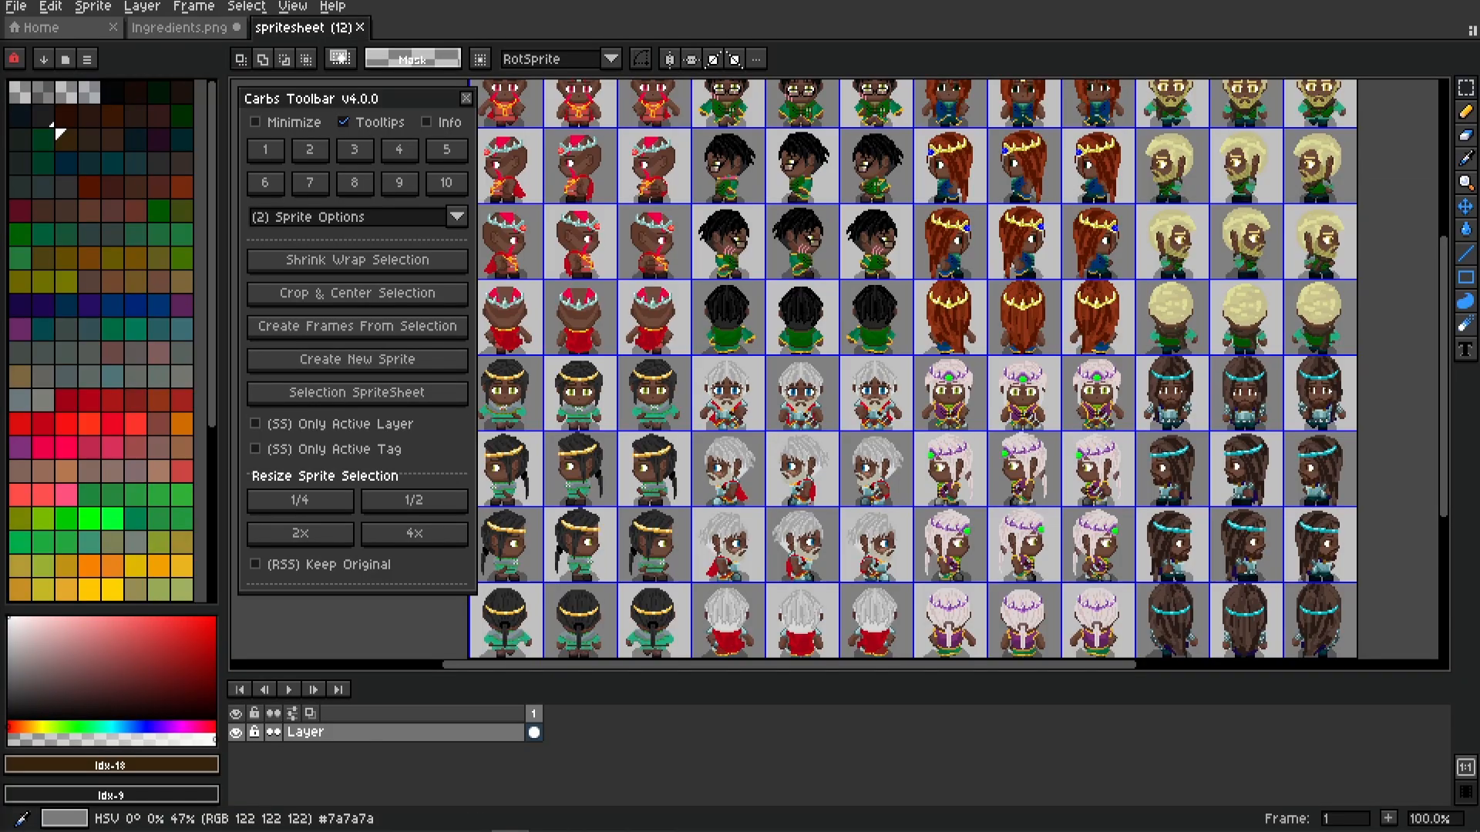
Create frames from the 144 × 192 px block of the black-haired character in green, and look through the resulting frames
left_click_drag(943, 315, 980, 397)
left_click_drag(777, 178, 942, 434)
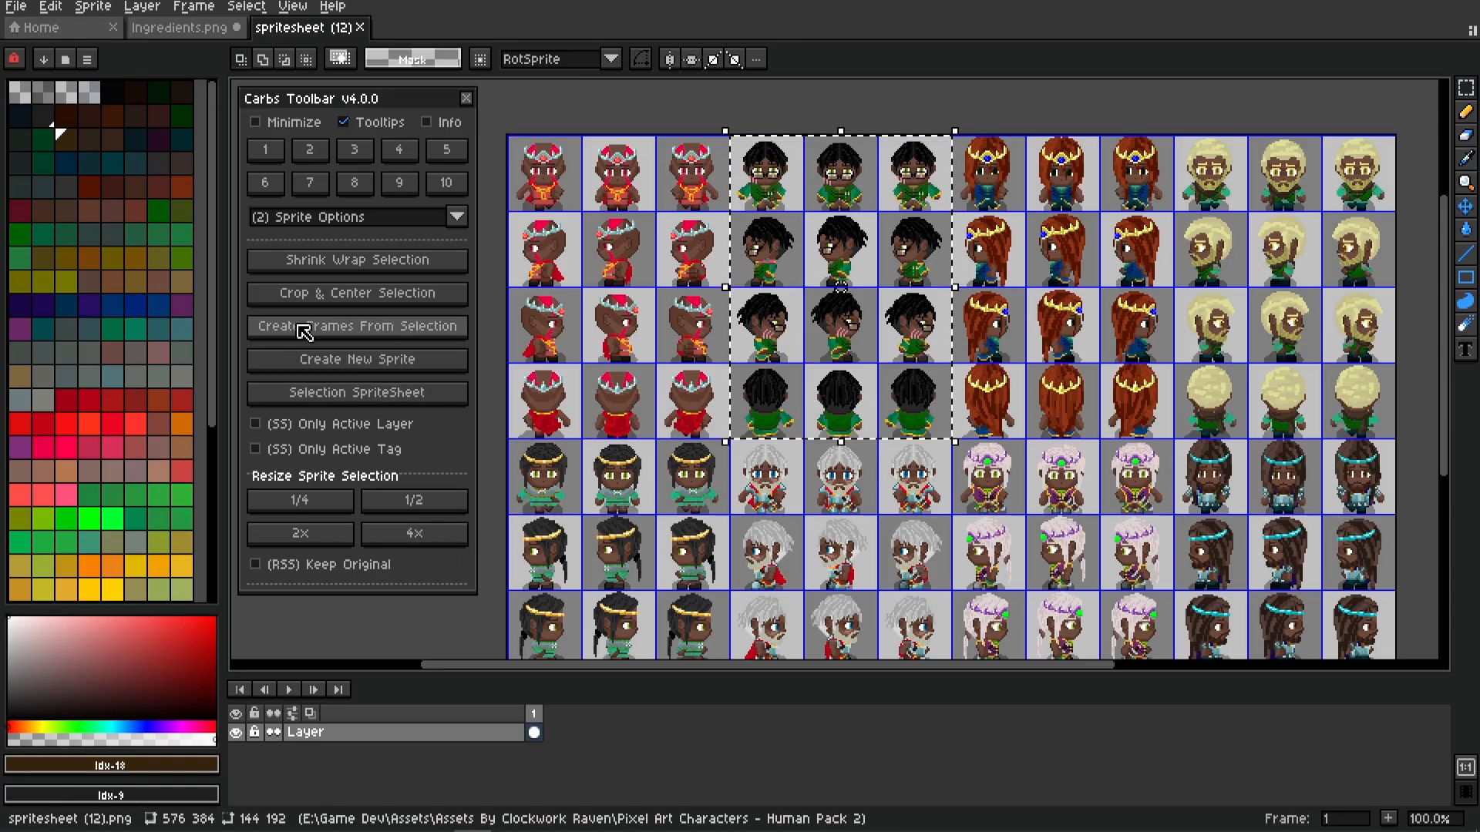
left_click(399, 342)
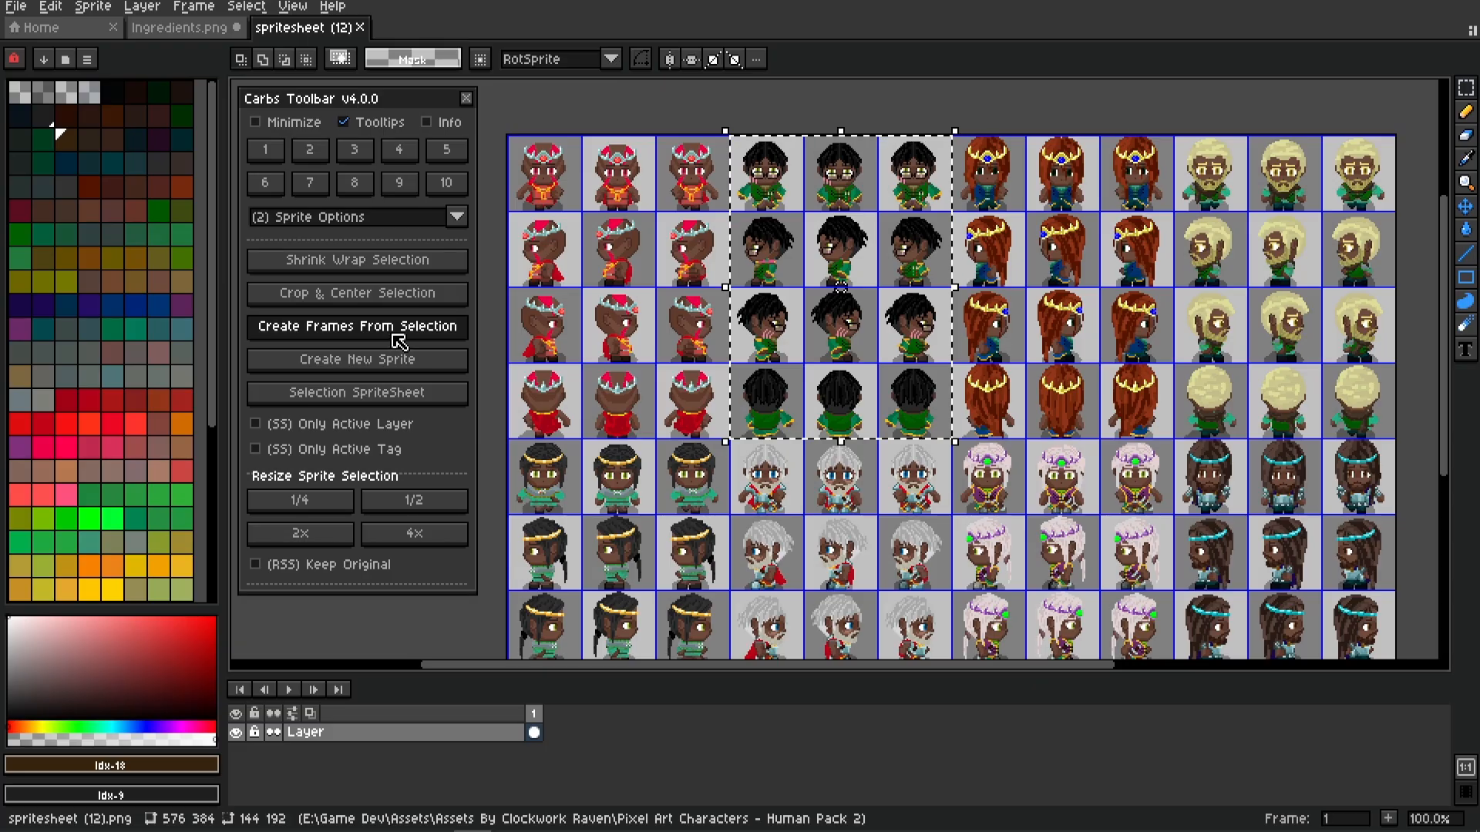
left_click(580, 743)
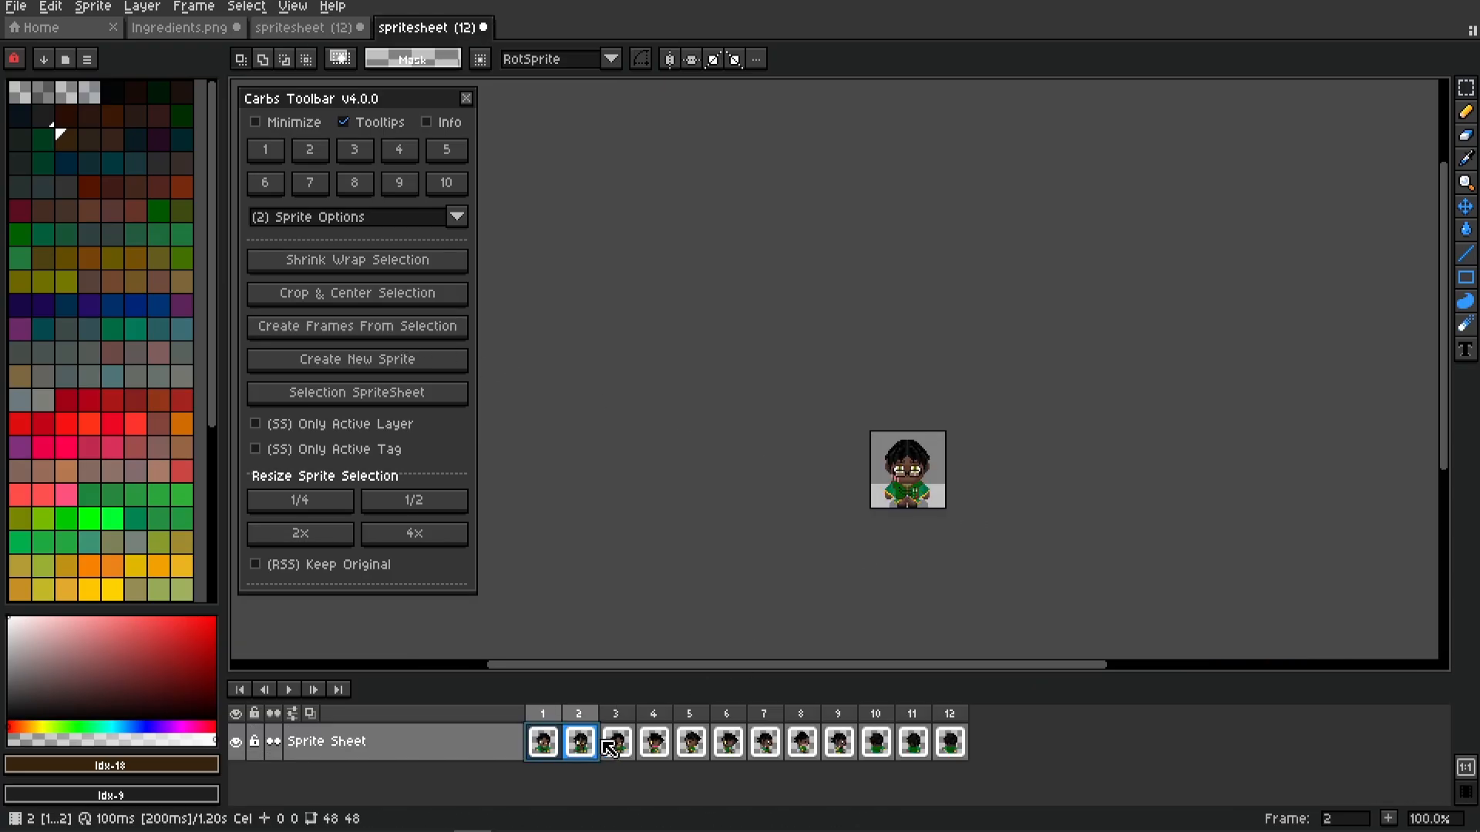
left_click_drag(608, 748, 951, 744)
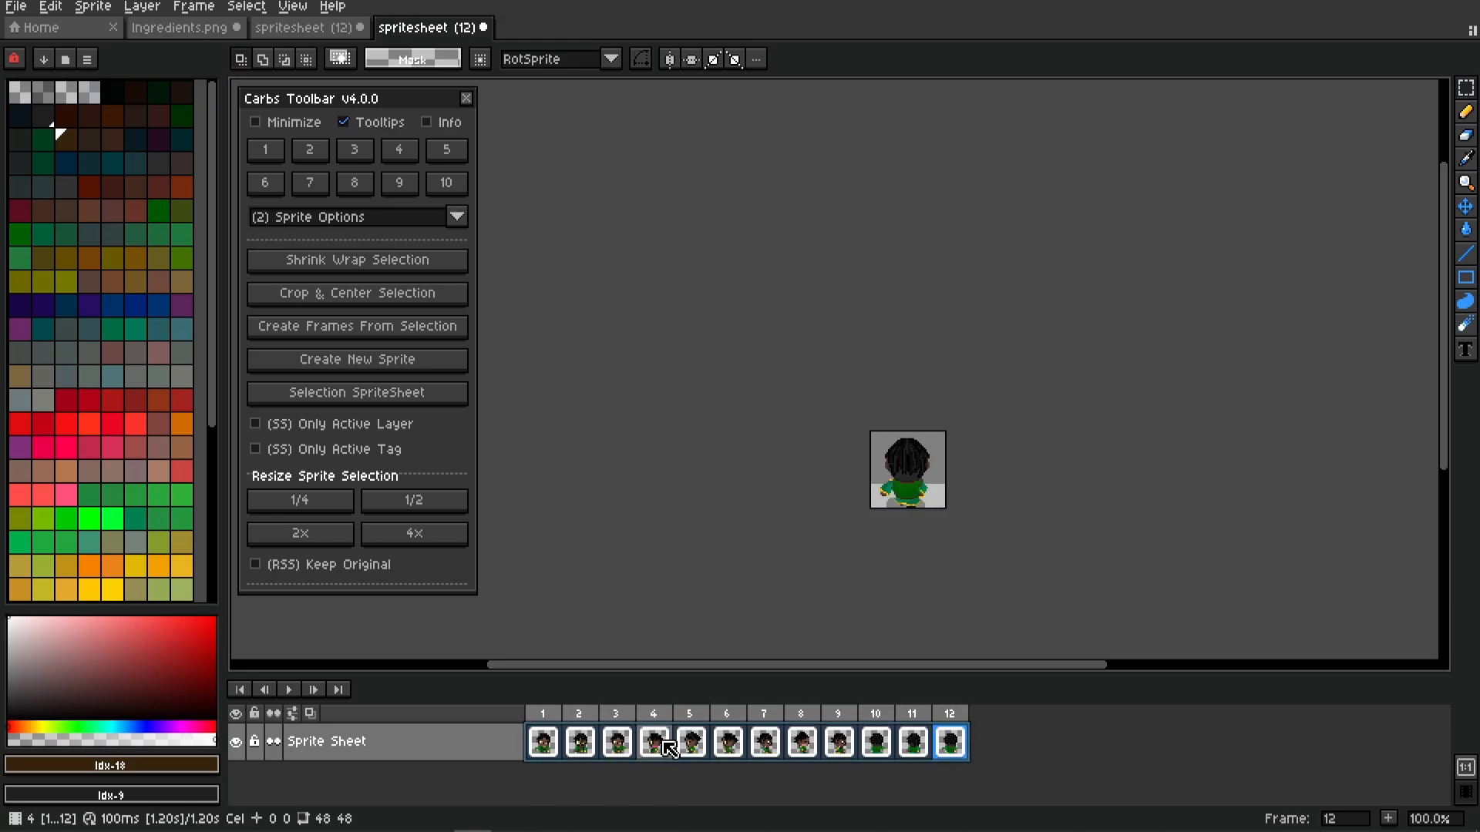
left_click(545, 749)
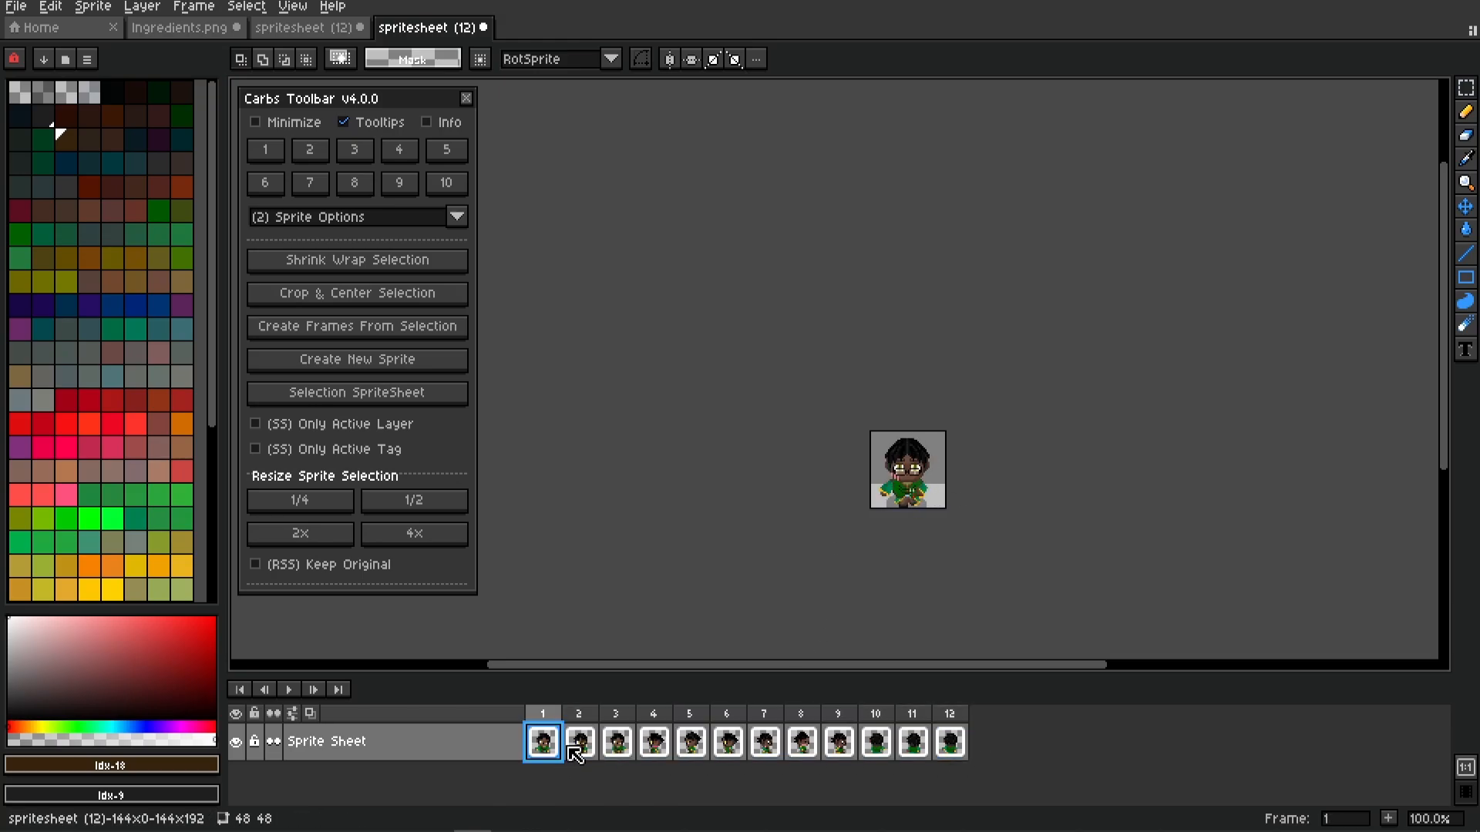
Return to the sprite sheet, create frames from the red-haired character's first row (144 × 48 px), and look through them
left_click(331, 29)
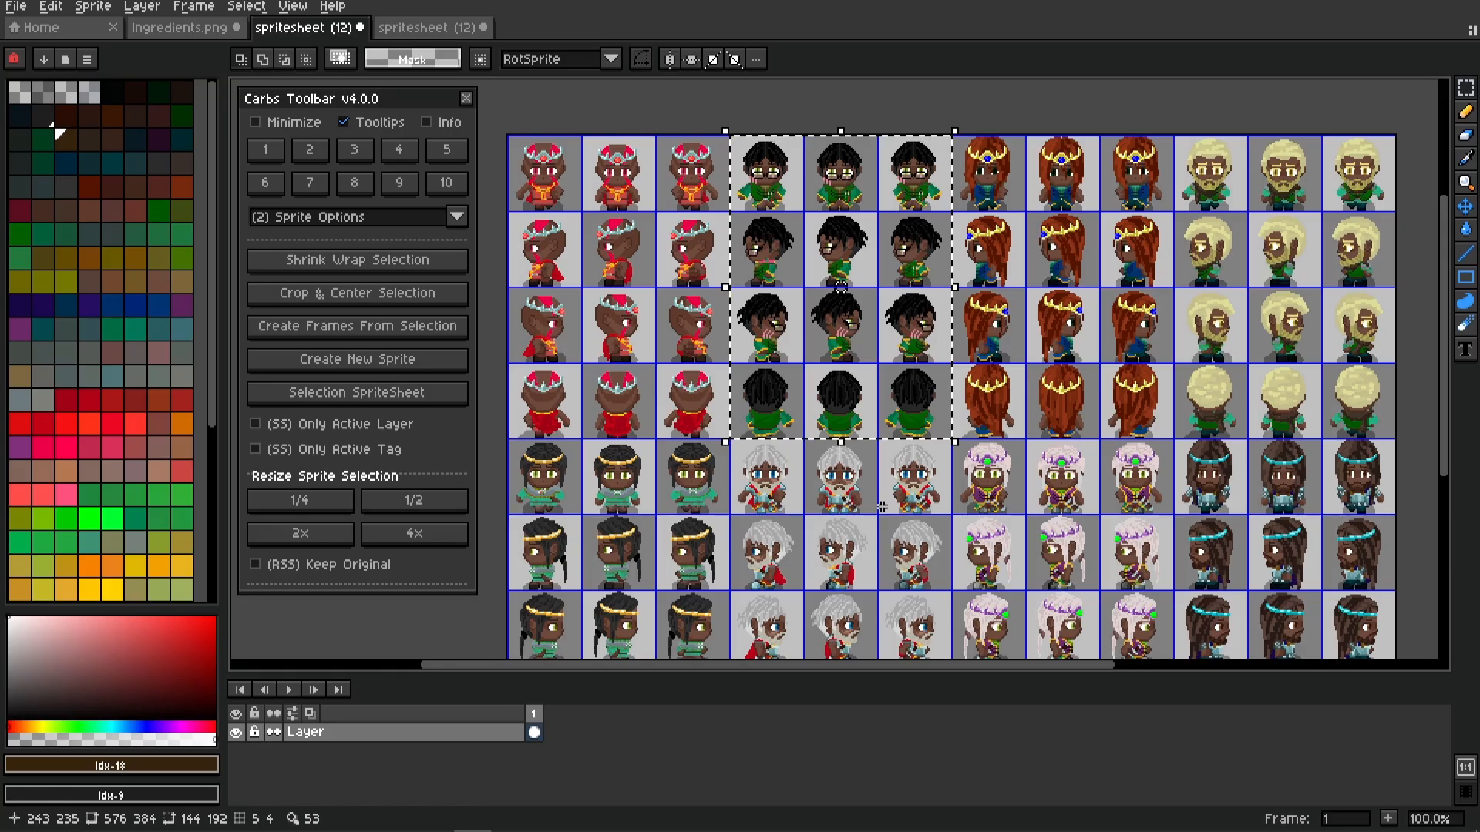
left_click_drag(955, 540, 901, 511)
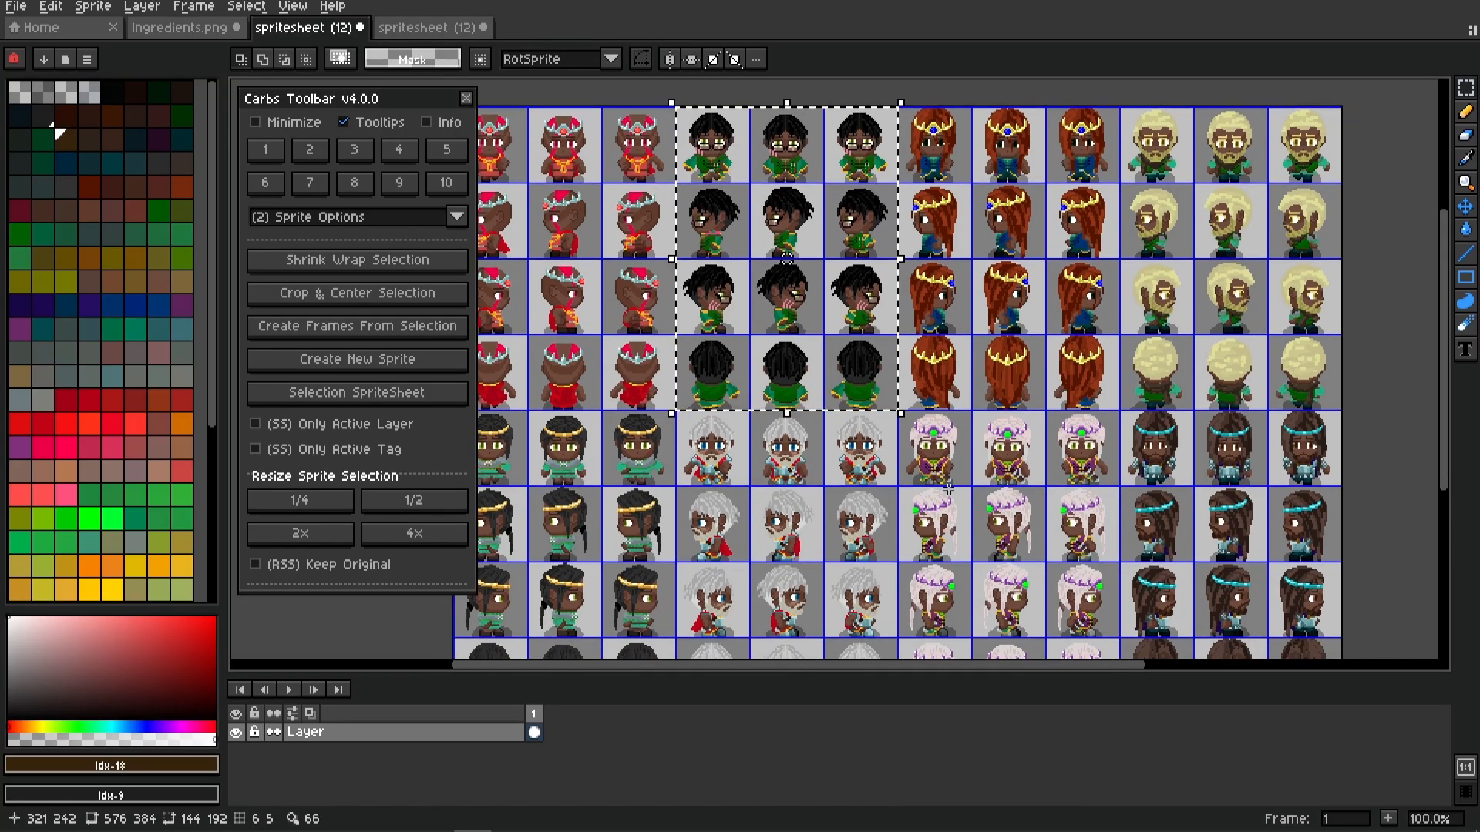
left_click(923, 463)
left_click_drag(979, 290, 815, 390)
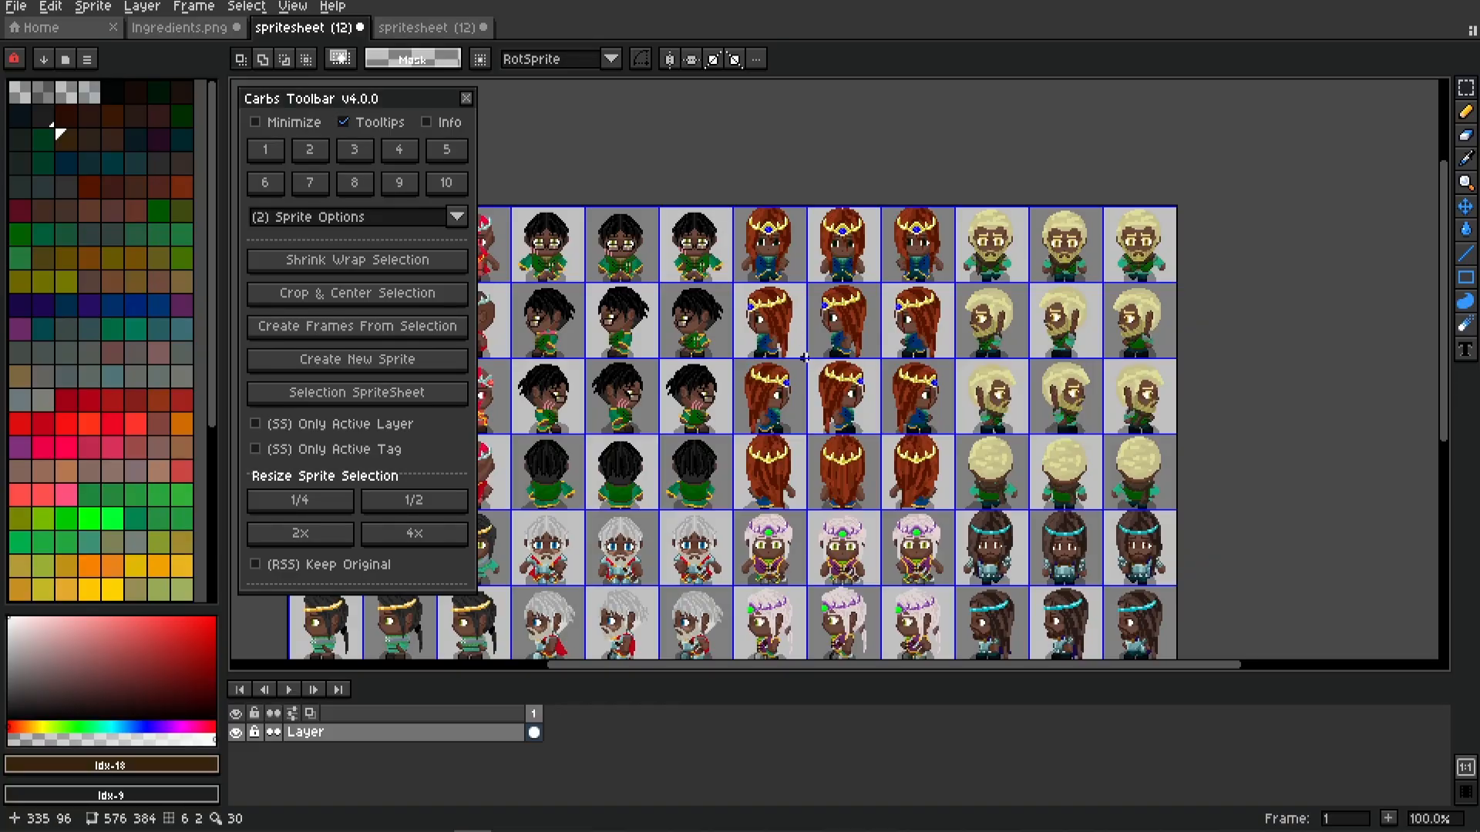
left_click_drag(773, 251, 918, 258)
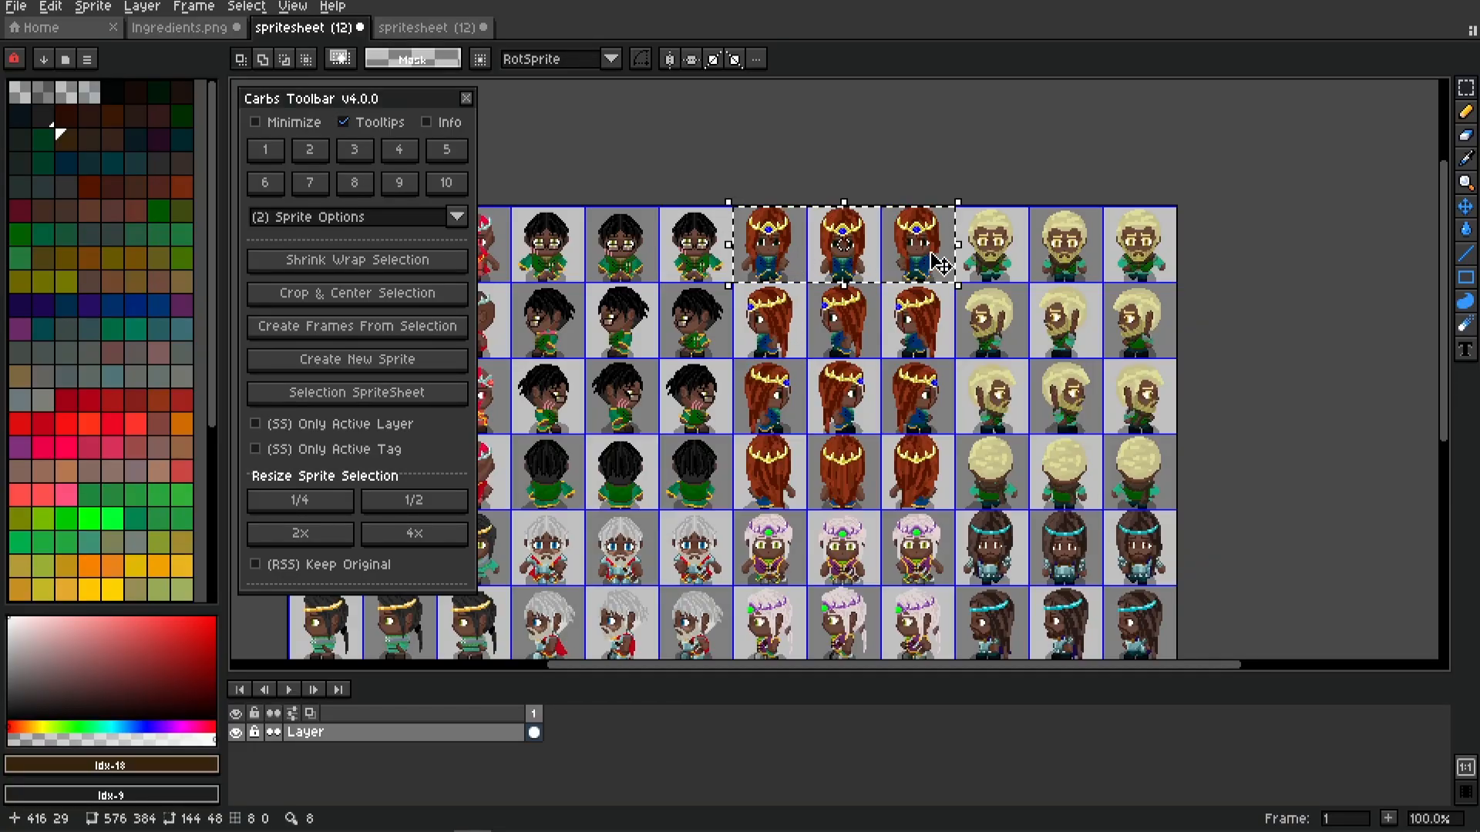
left_click(449, 330)
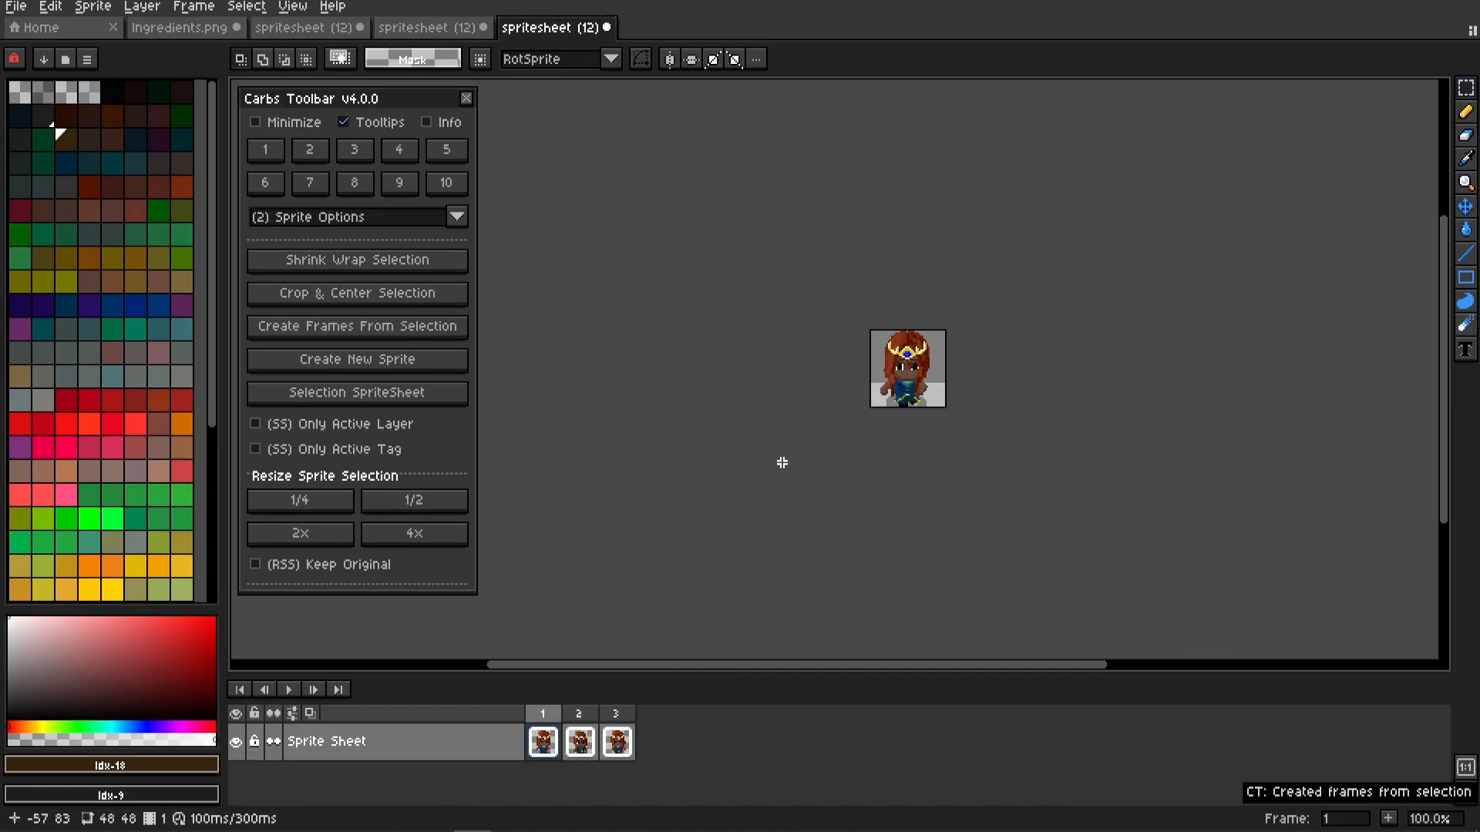
left_click(603, 758)
left_click_drag(601, 755, 537, 736)
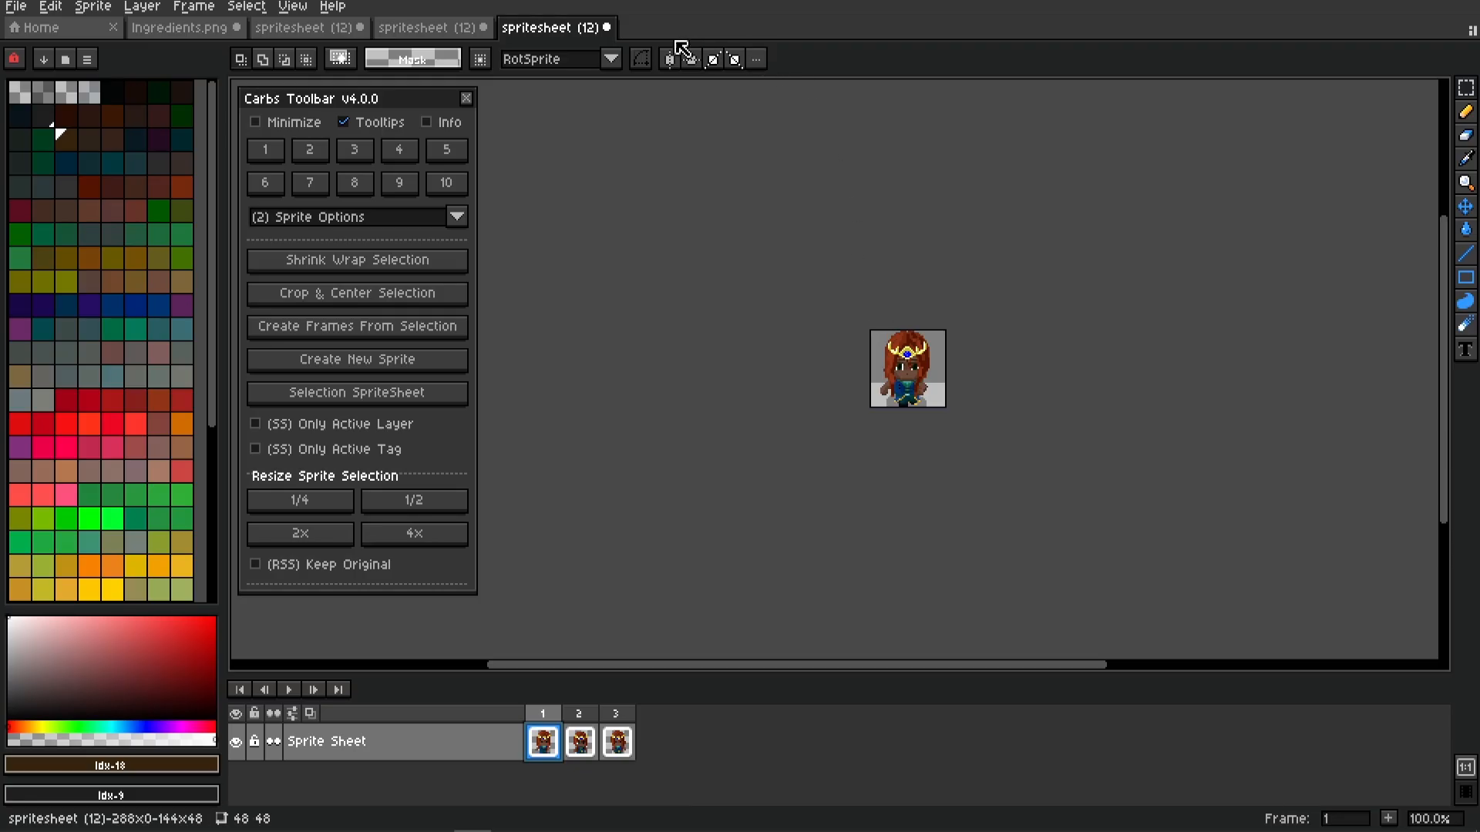
Close both generated frame sprites without saving
left_click(607, 27)
left_click(736, 451)
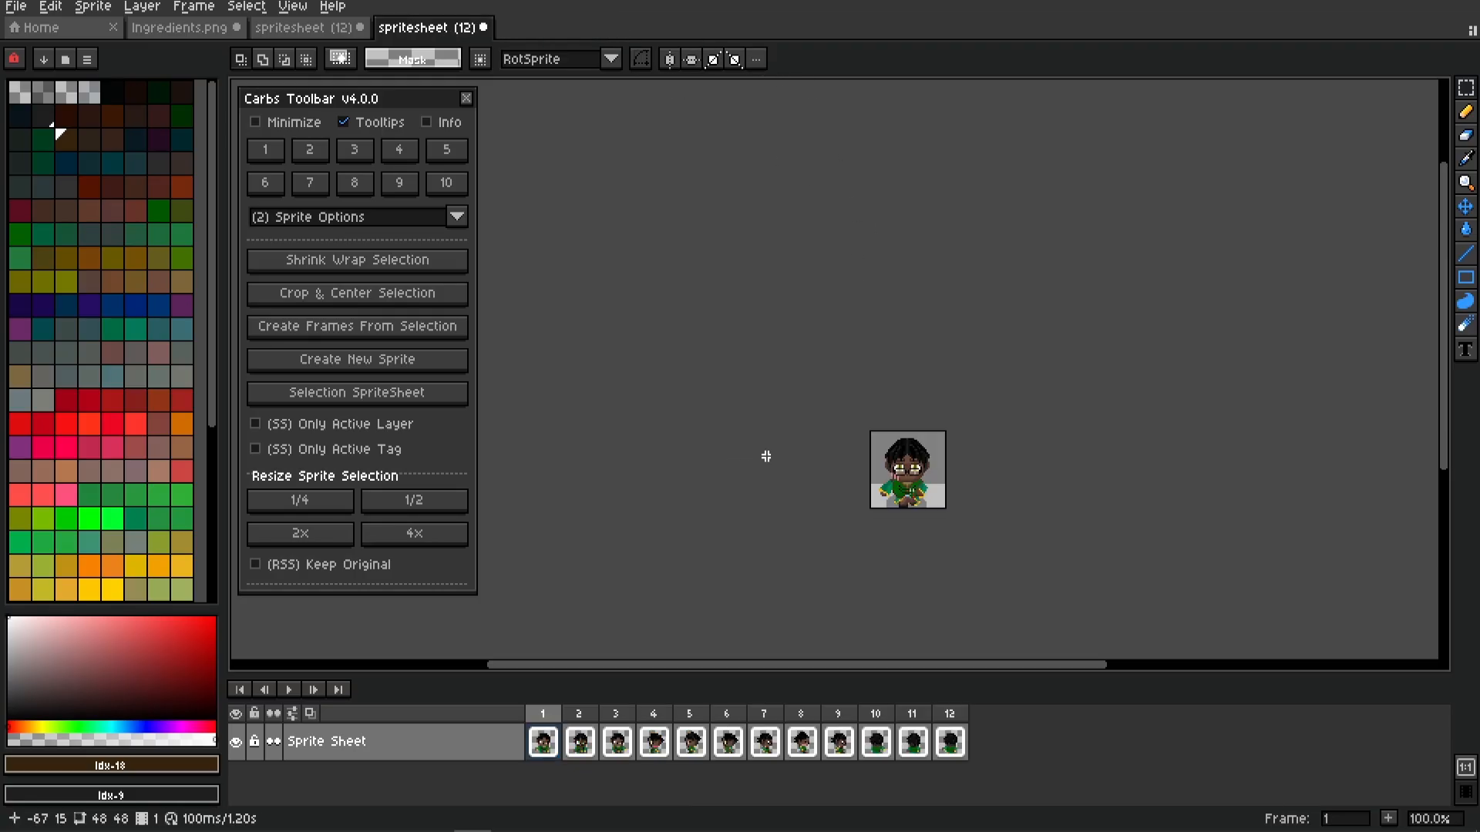
left_click(484, 28)
left_click(736, 451)
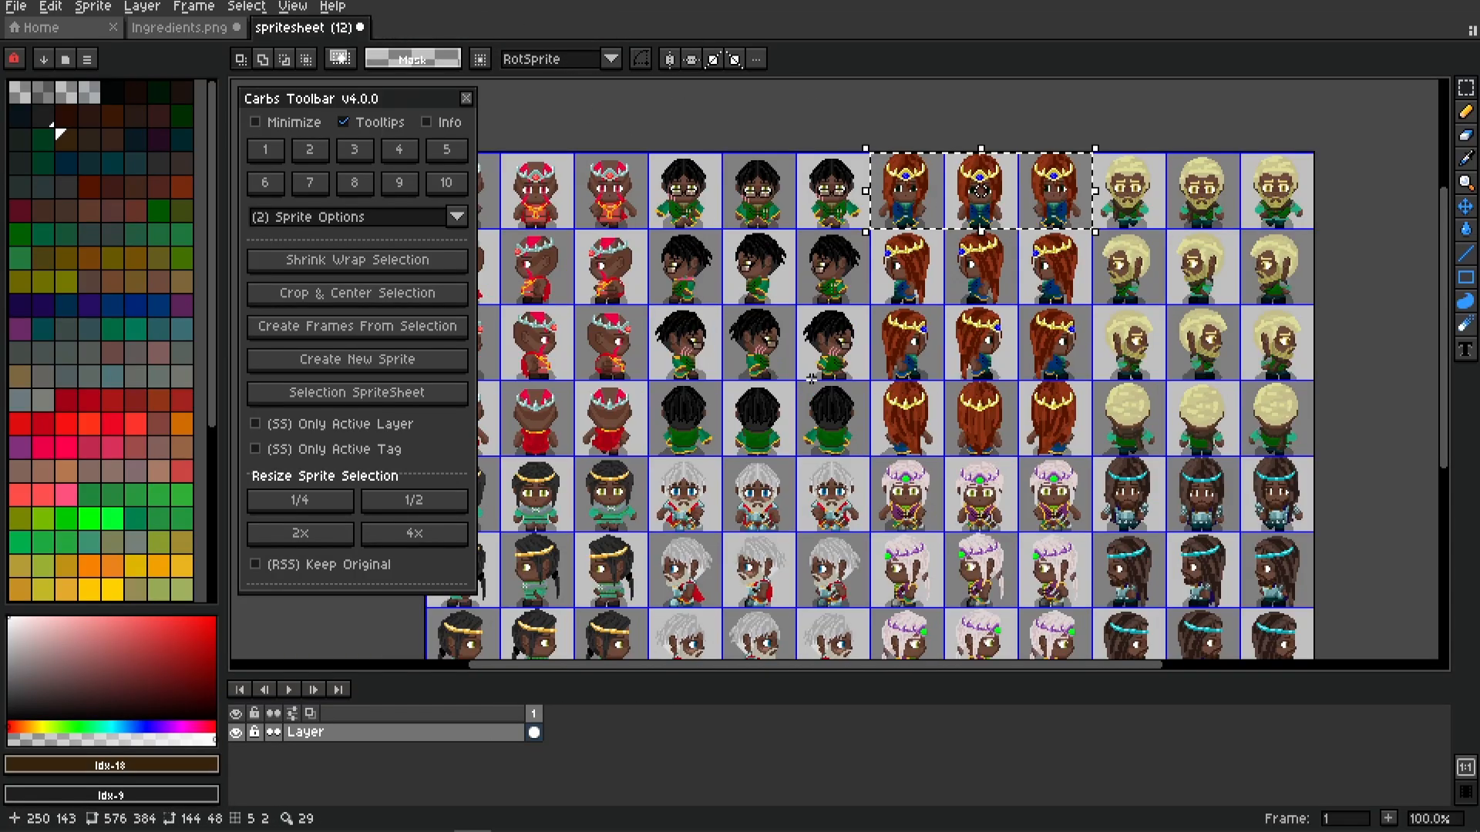
Try selecting the green-clad character's third row, its middle column and its whole 144 × 192 px block, and clear the selection
left_click_drag(886, 391, 904, 392)
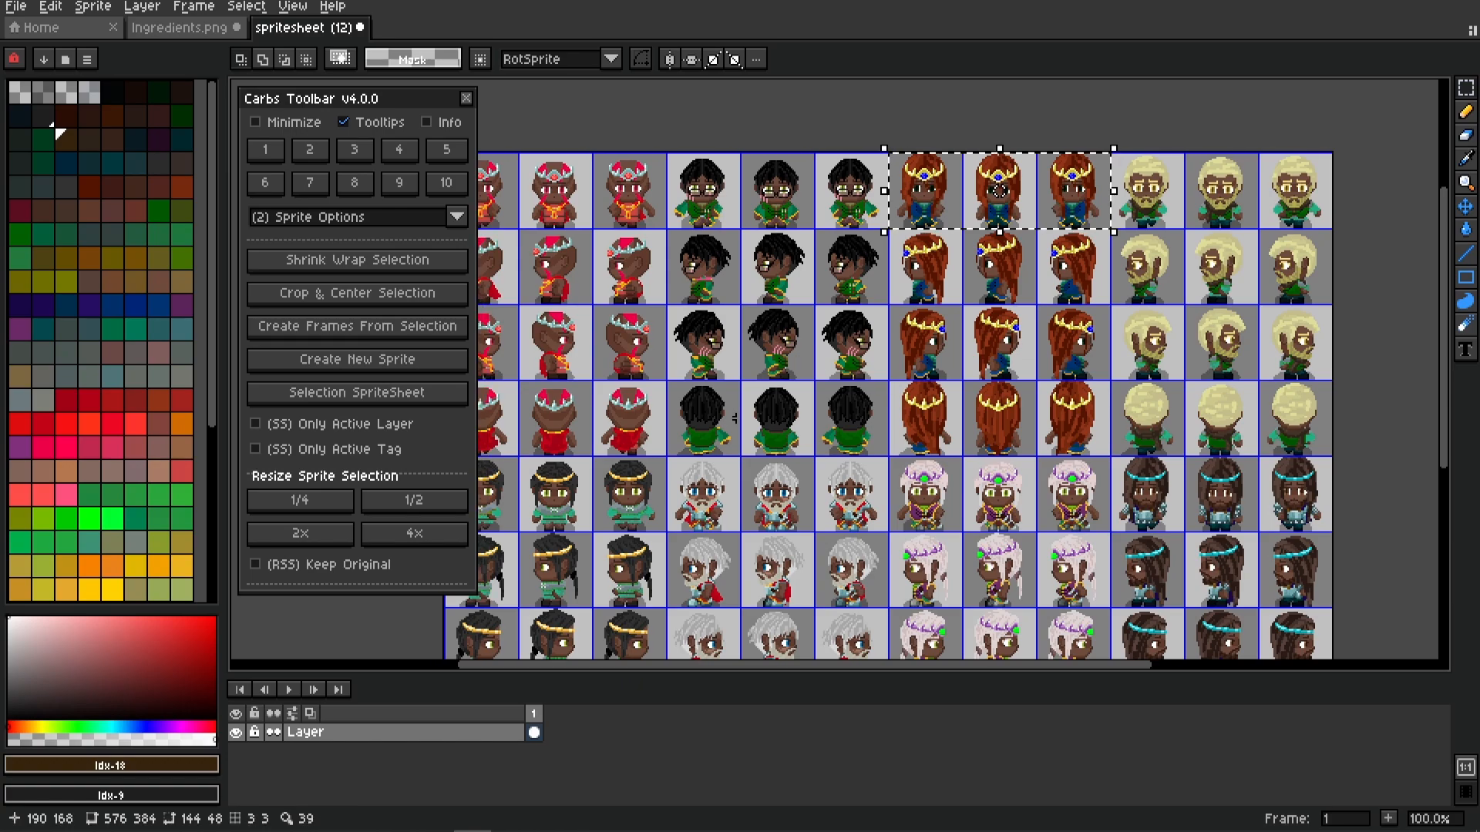
left_click_drag(685, 338, 877, 333)
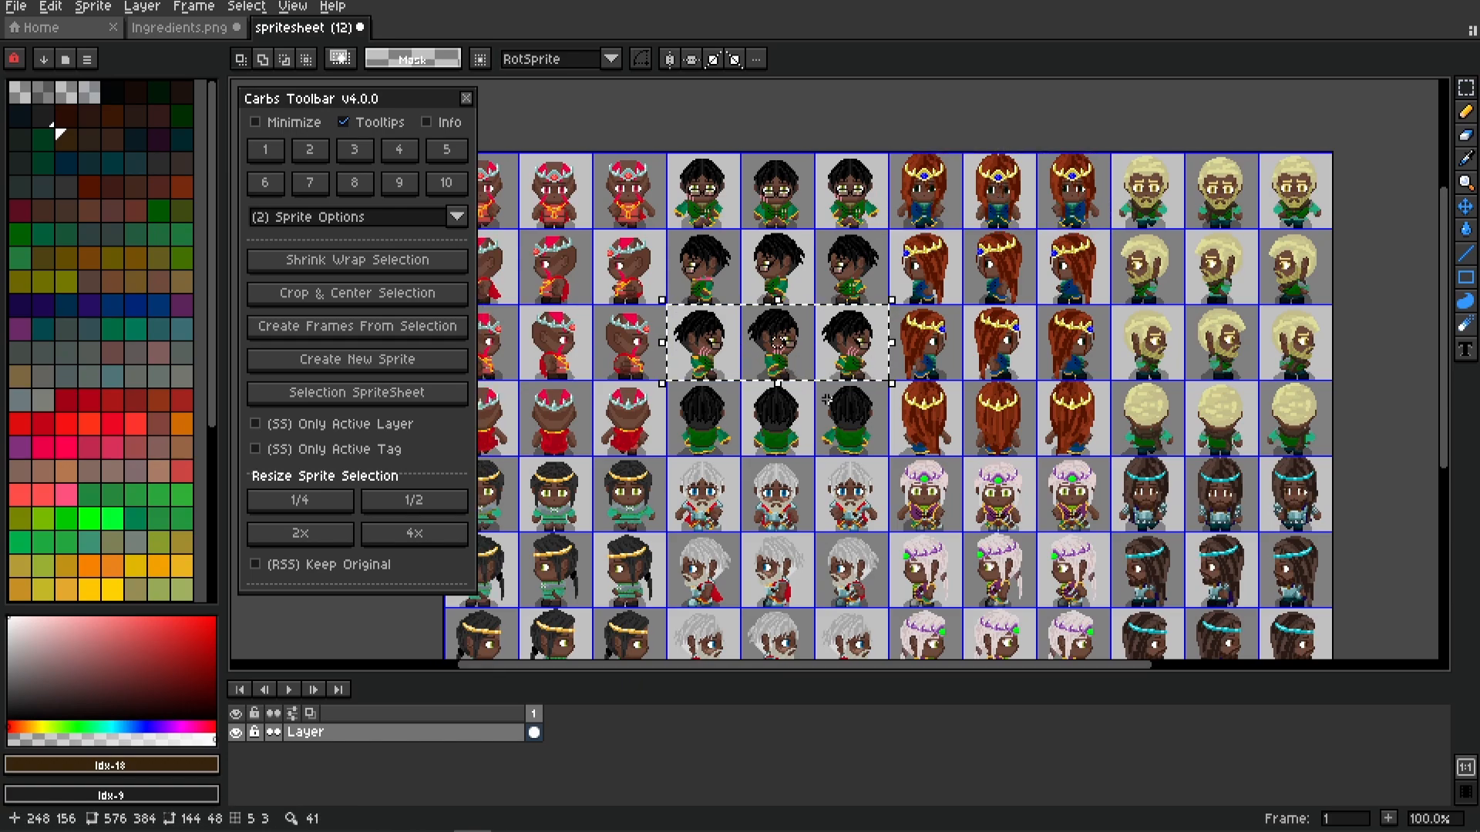
left_click_drag(768, 224, 798, 420)
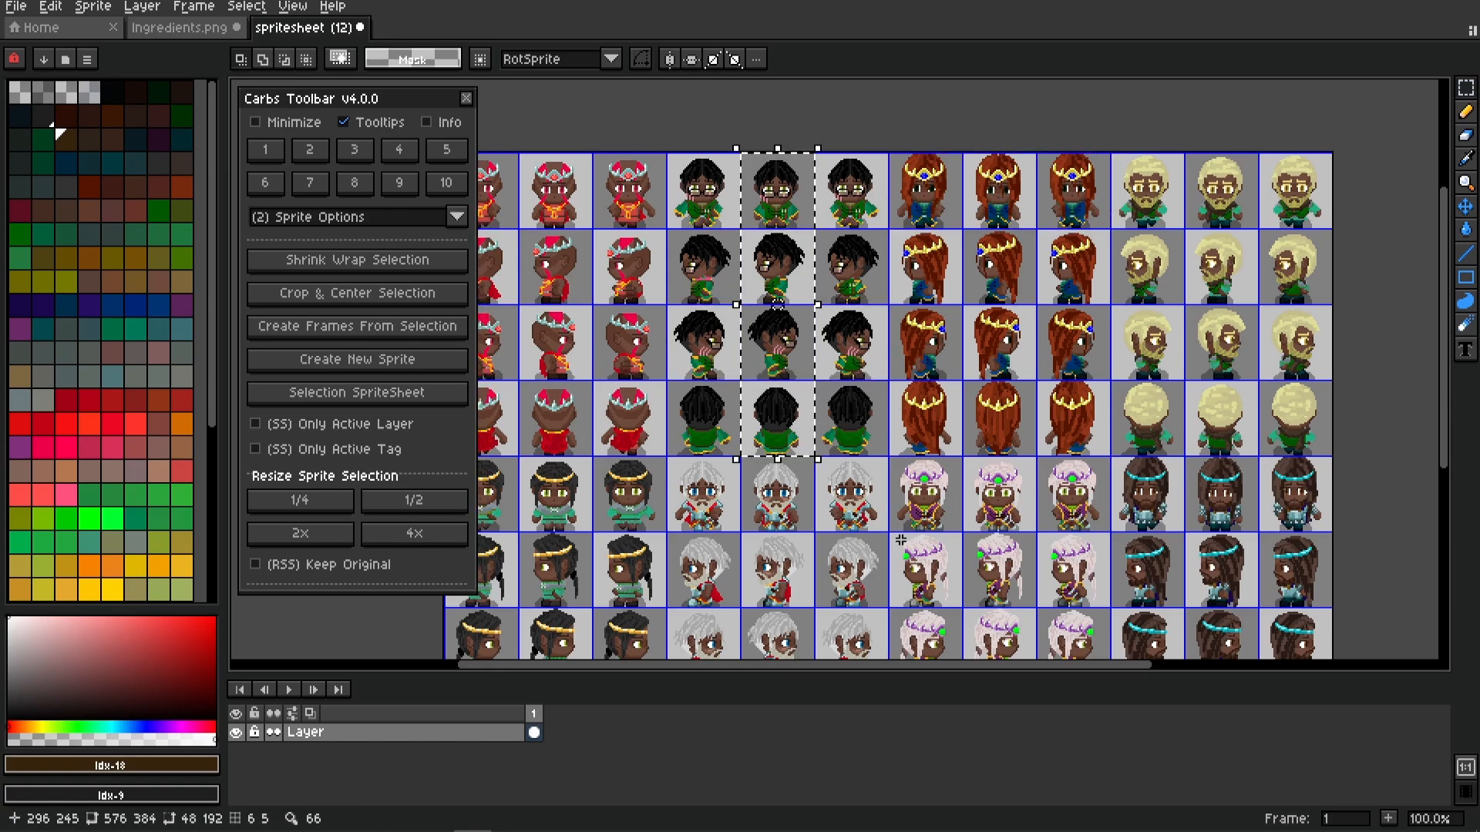
left_click(726, 230)
left_click_drag(689, 191, 840, 410)
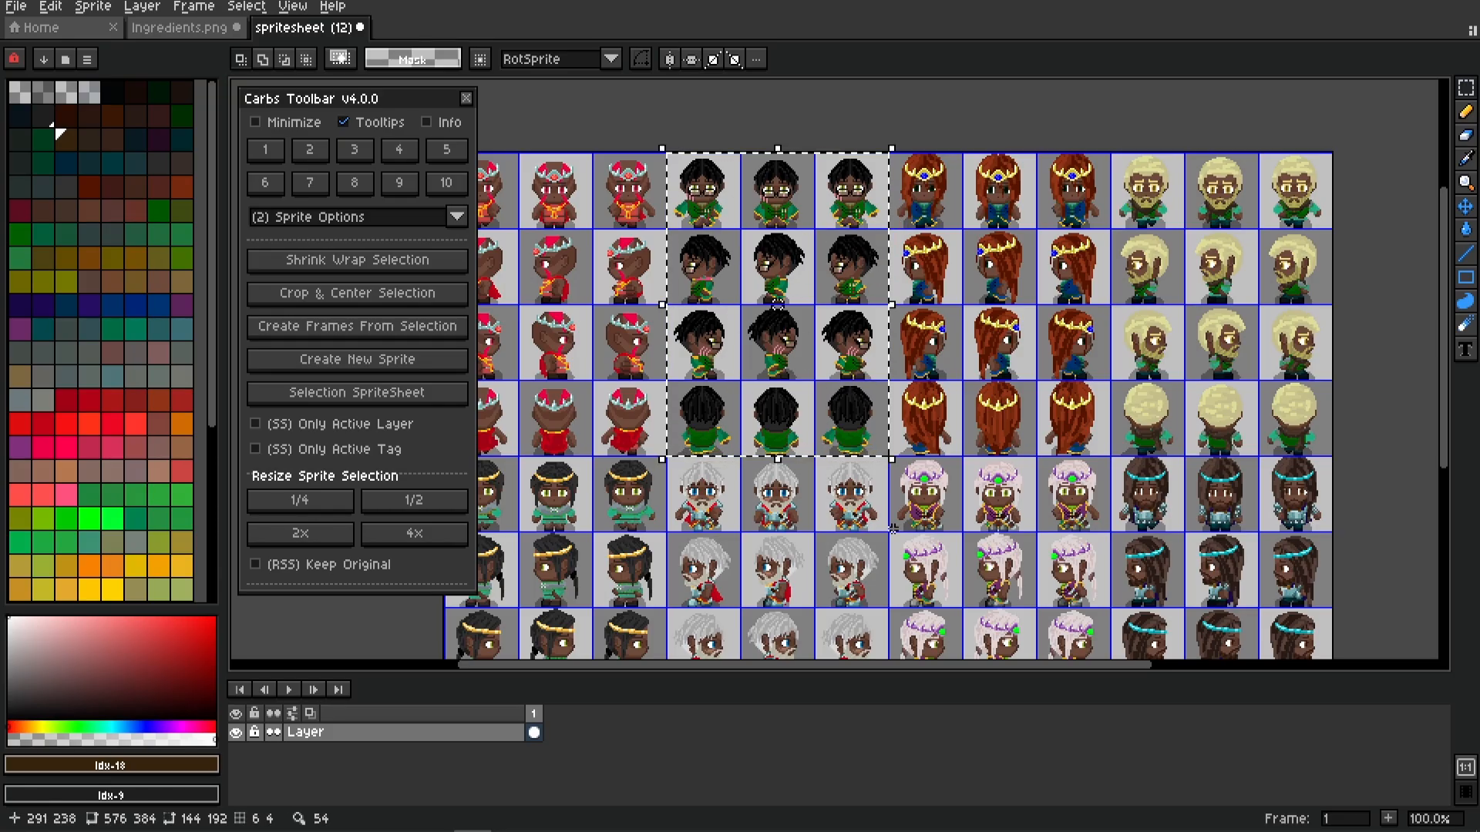
left_click(870, 518)
scroll(771, 427, "down", 1)
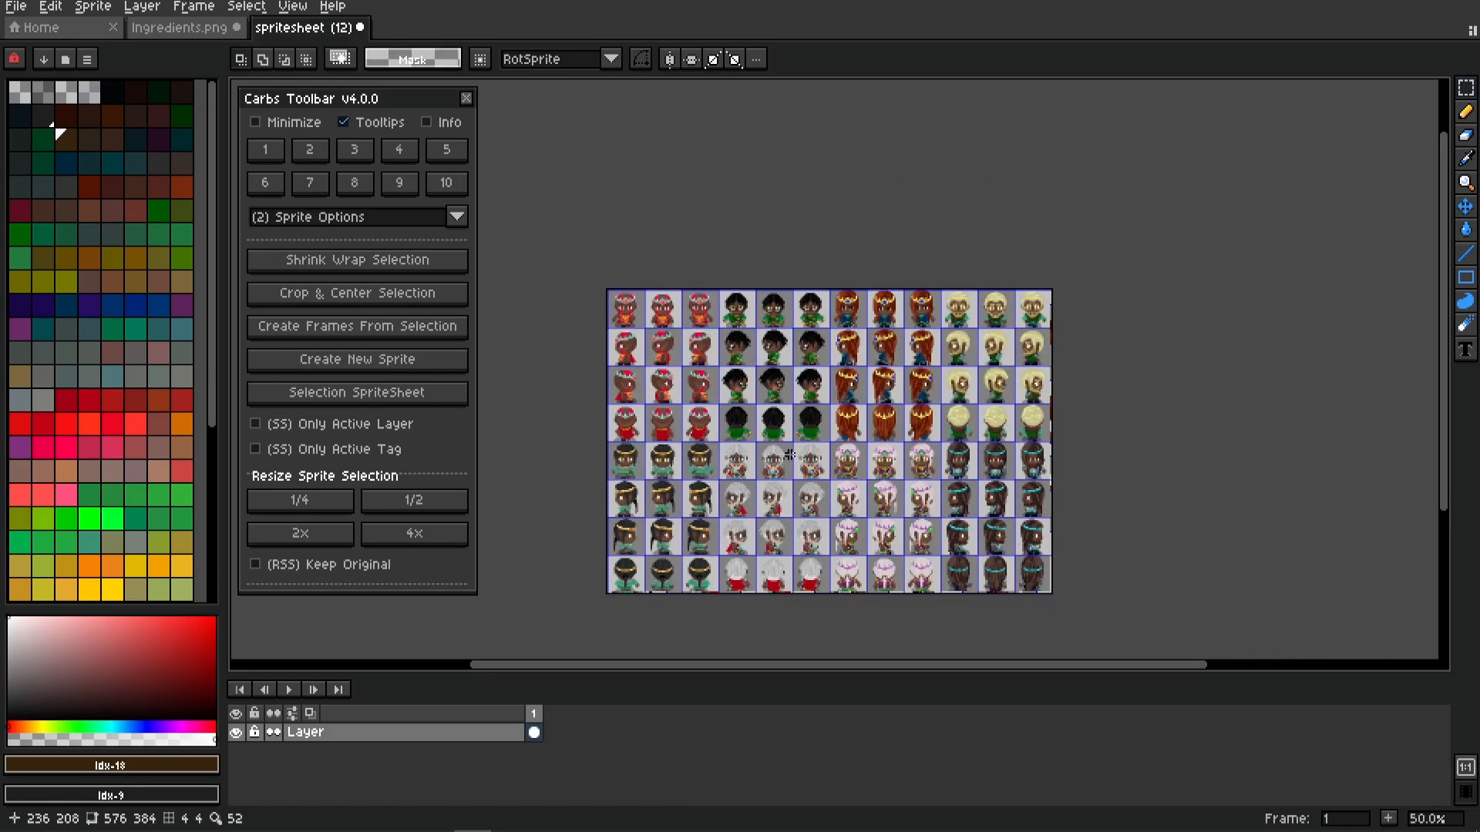
Create frames from the sheet's full-width third and fourth rows (576 × 96 px), close that sprite without saving, and deselect
left_click_drag(634, 360, 998, 366)
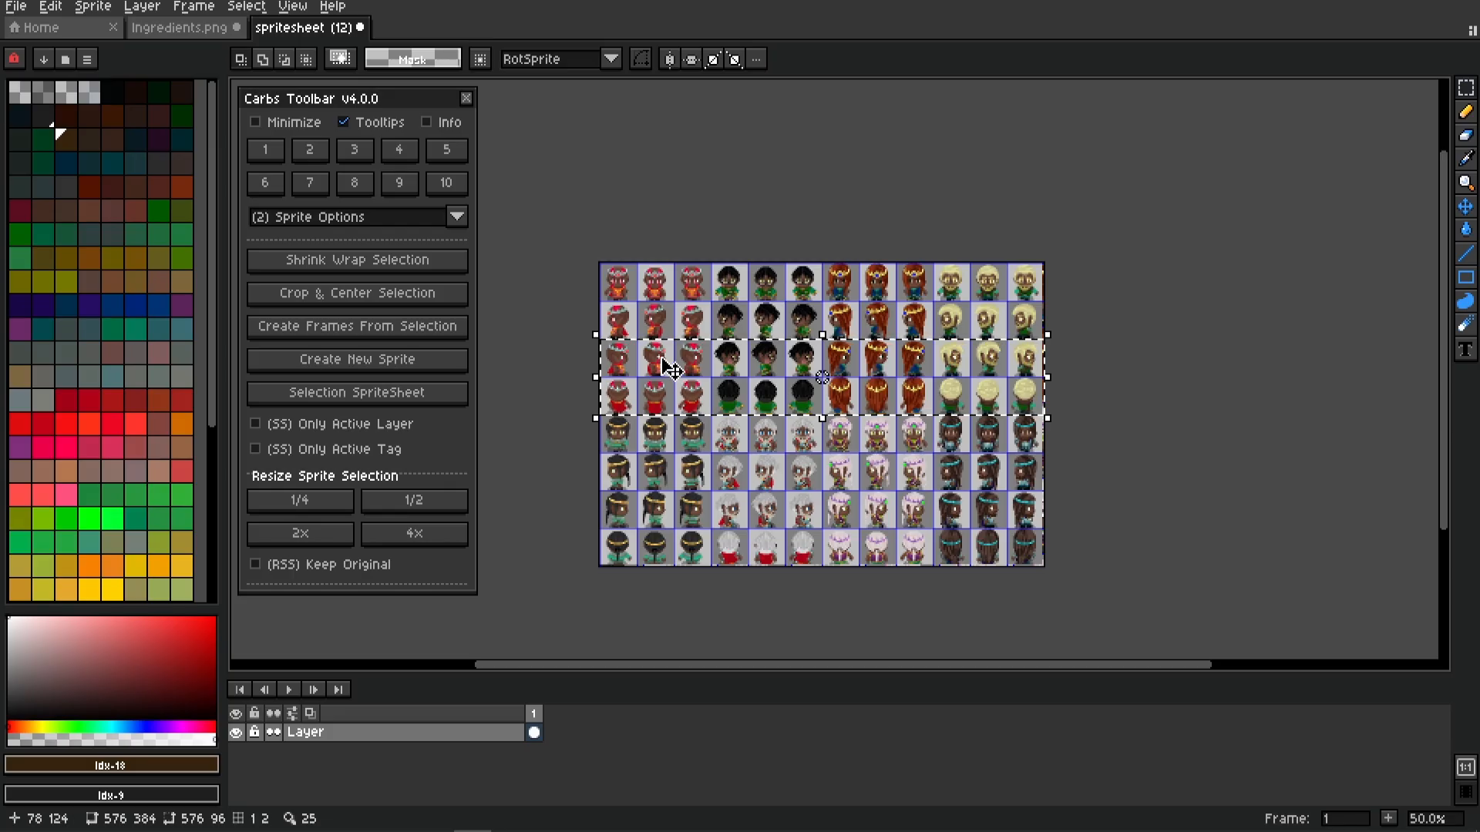
left_click(393, 333)
mouse_move(543, 716)
left_mouse_down()
mouse_move(1062, 718)
mouse_move(543, 717)
left_mouse_up()
left_click(484, 27)
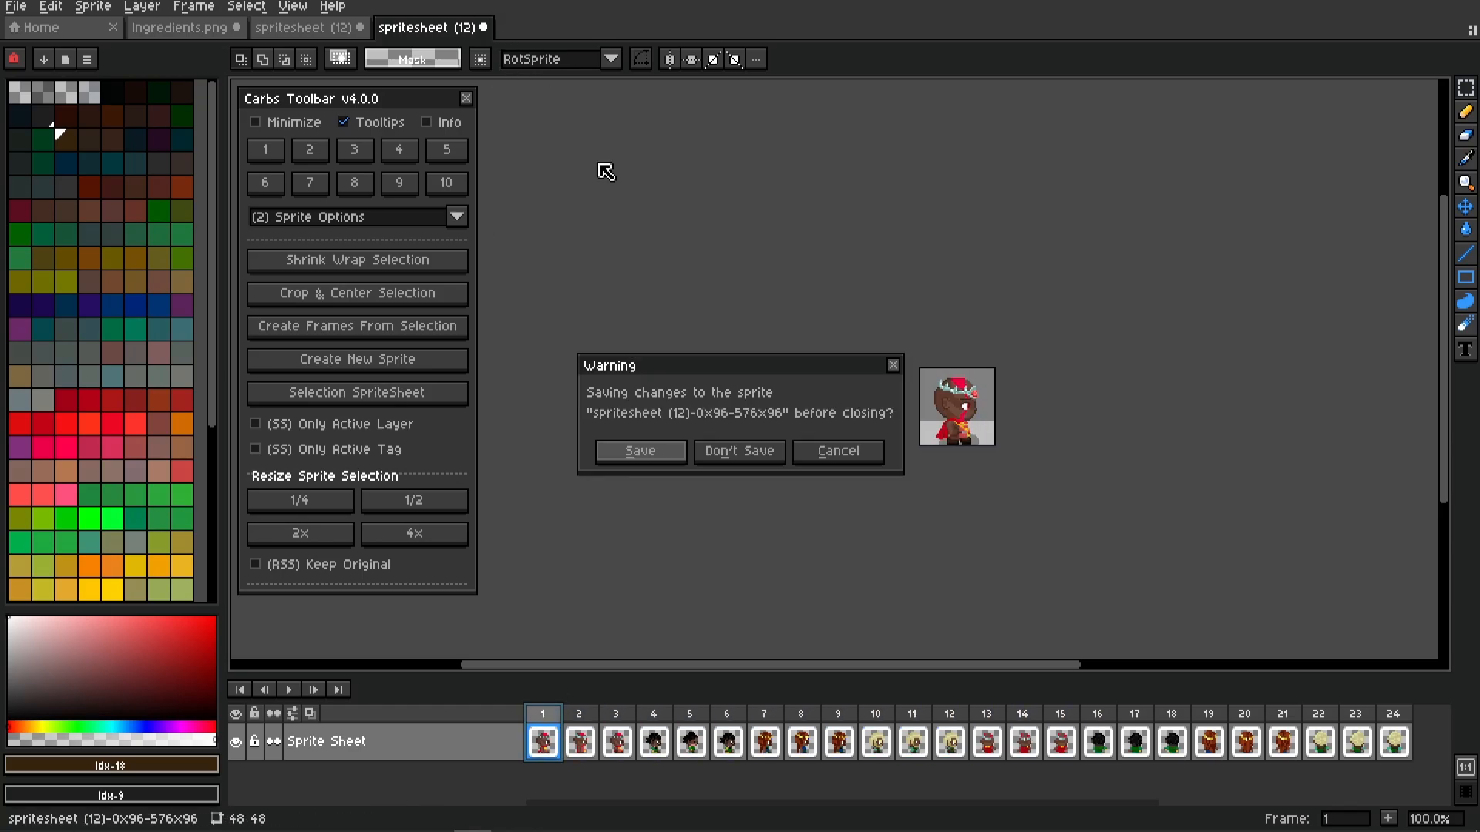
left_click(771, 455)
key("ctrl+d")
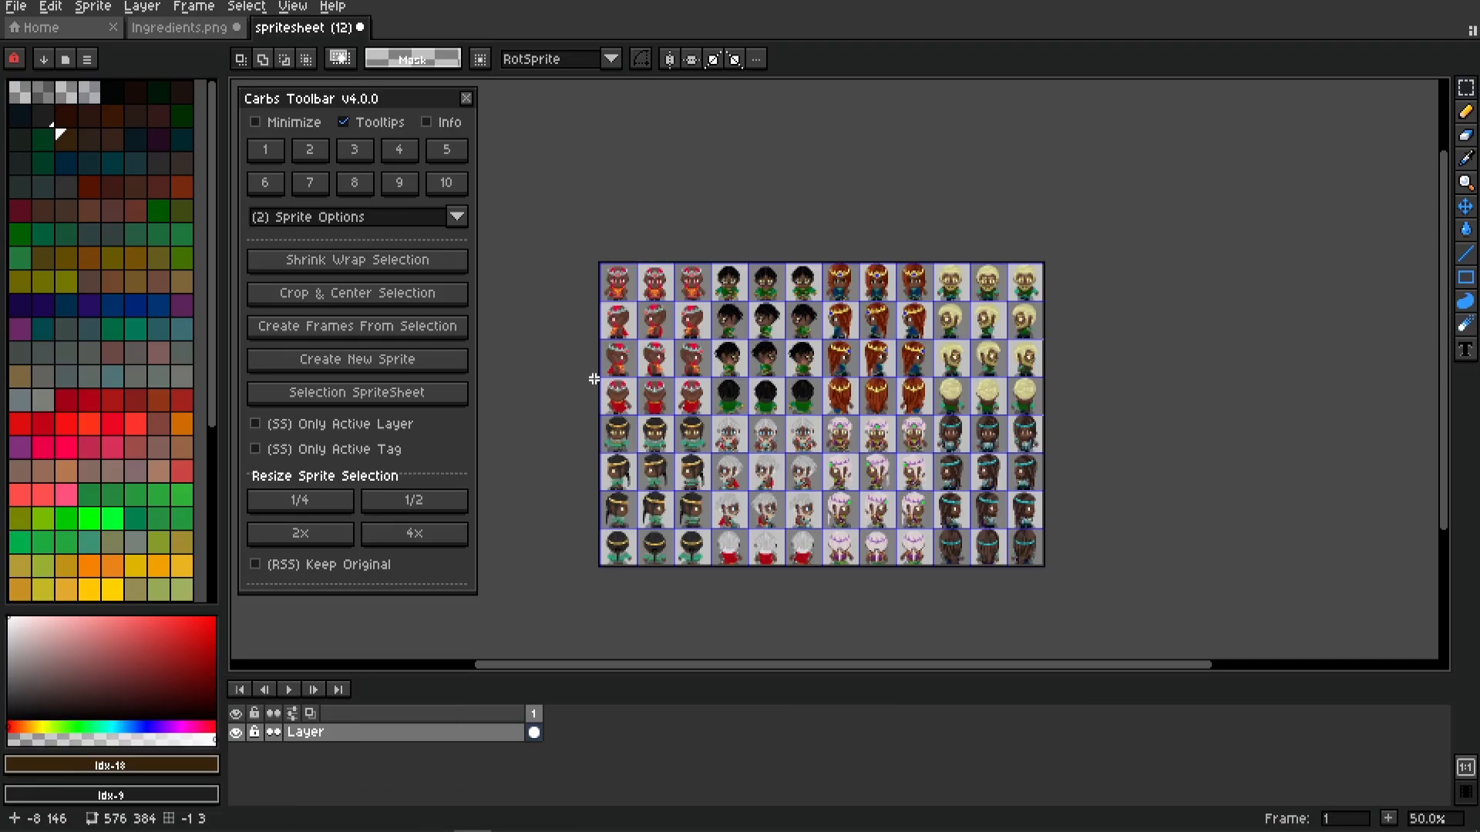
Create a new sprite from the green-clad character's 48 × 48 px tile in the third row, middle column, inspect it, and close it
scroll(617, 378, "up", 3)
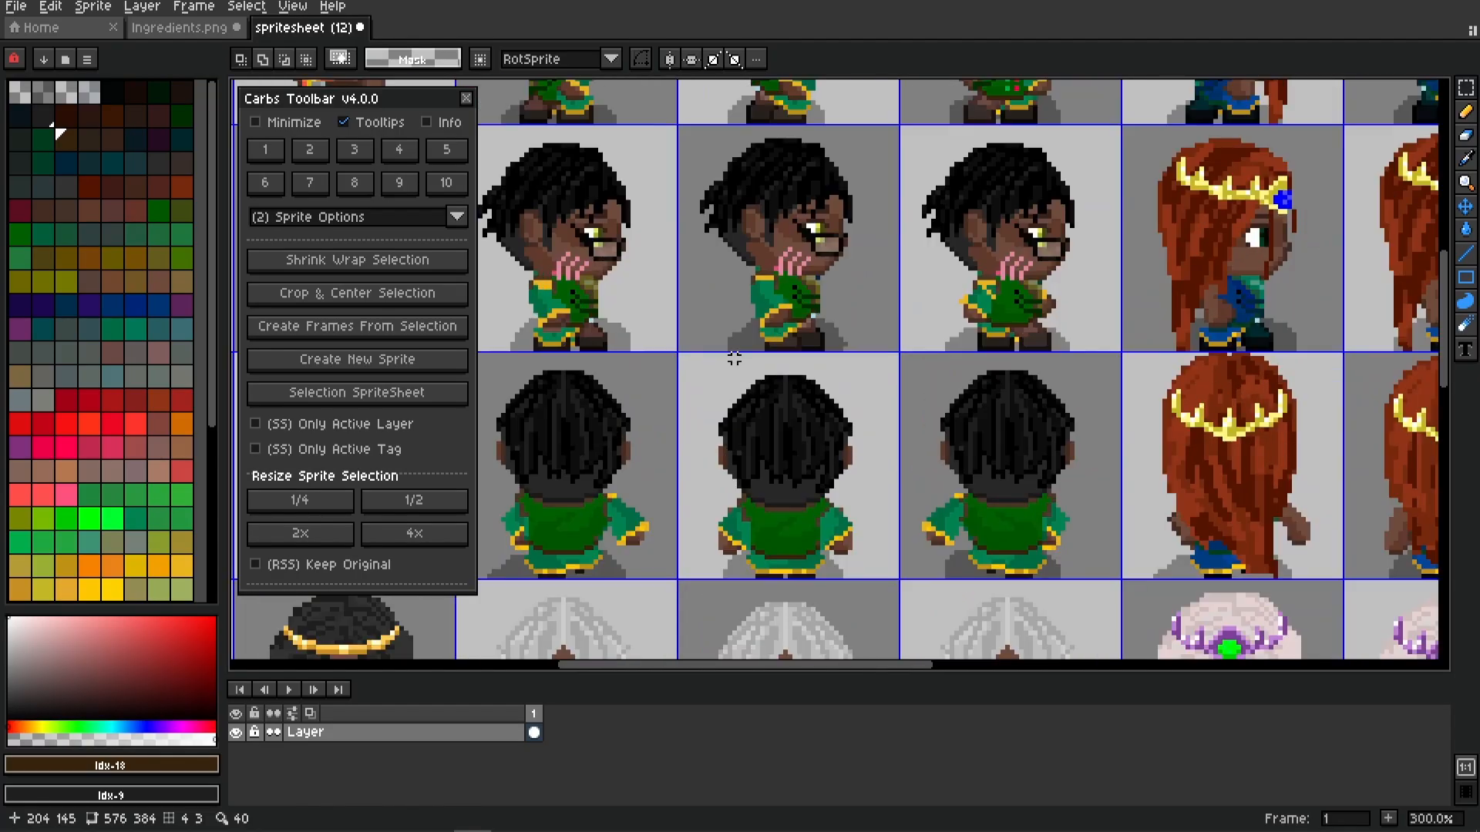
left_click_drag(734, 354, 644, 387)
left_click_drag(688, 284, 763, 351)
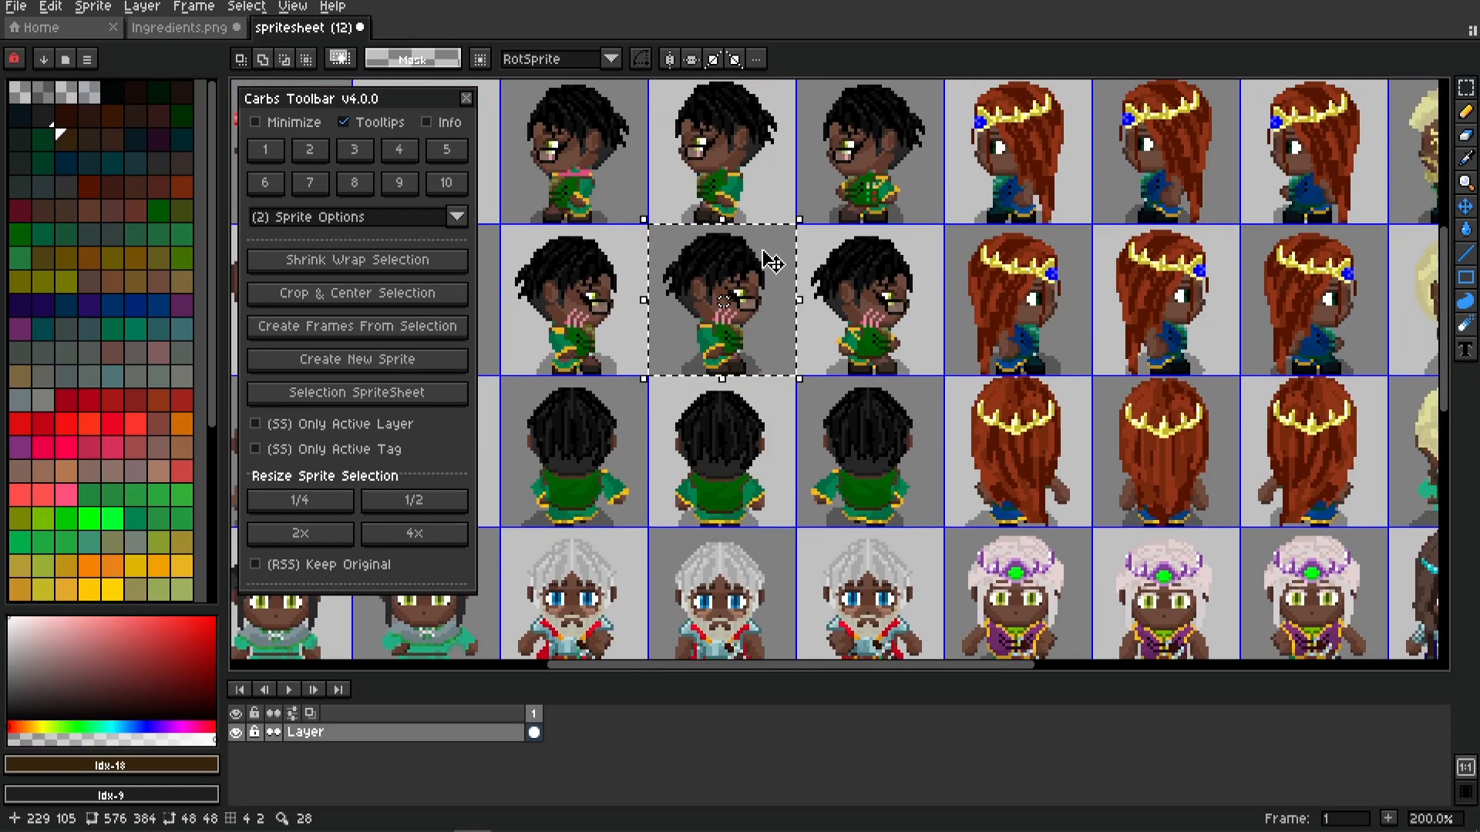
left_click_drag(723, 300, 750, 378)
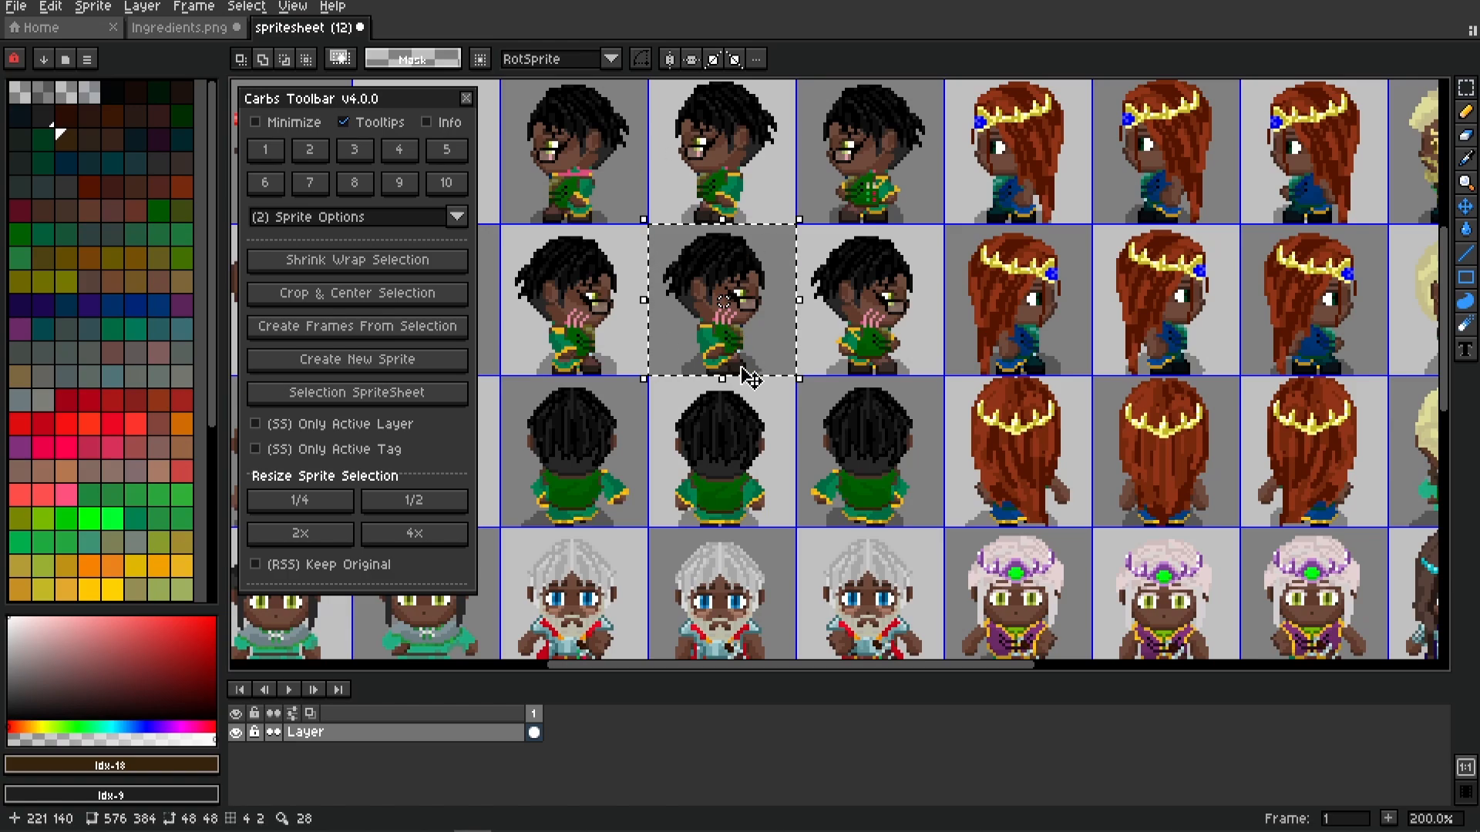
left_click(396, 378)
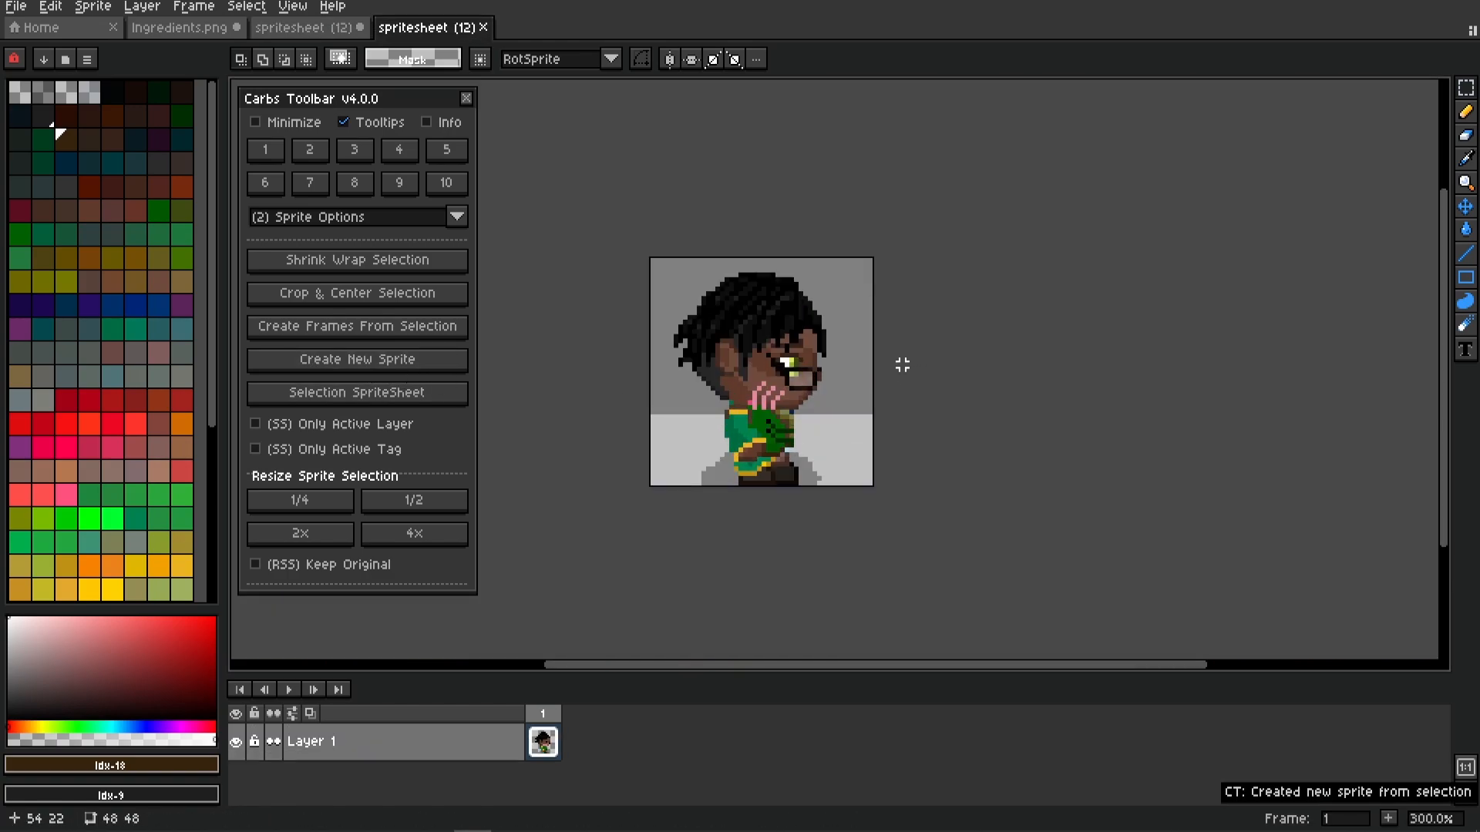
left_click_drag(740, 360, 810, 307)
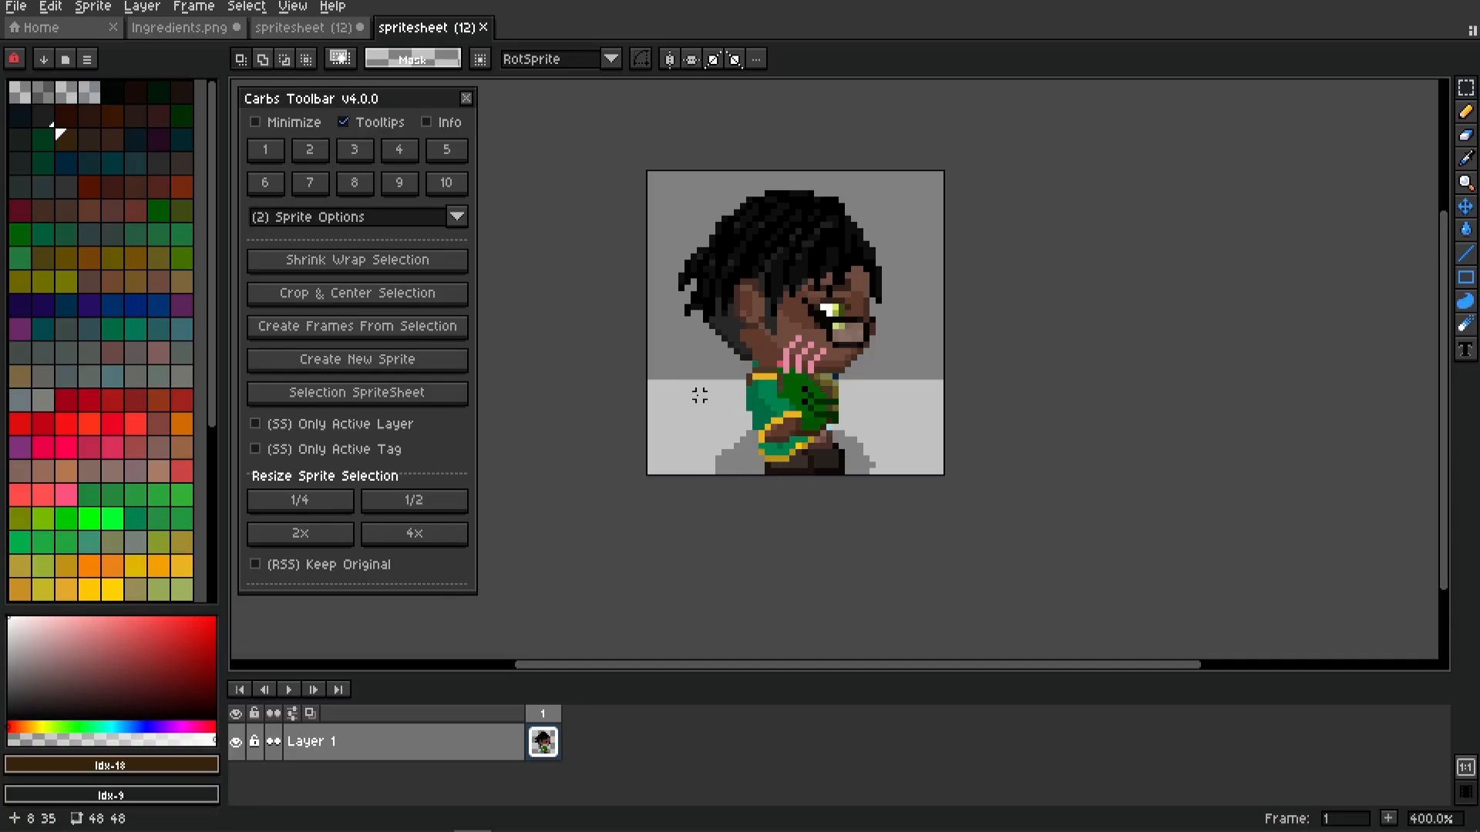
left_click(483, 27)
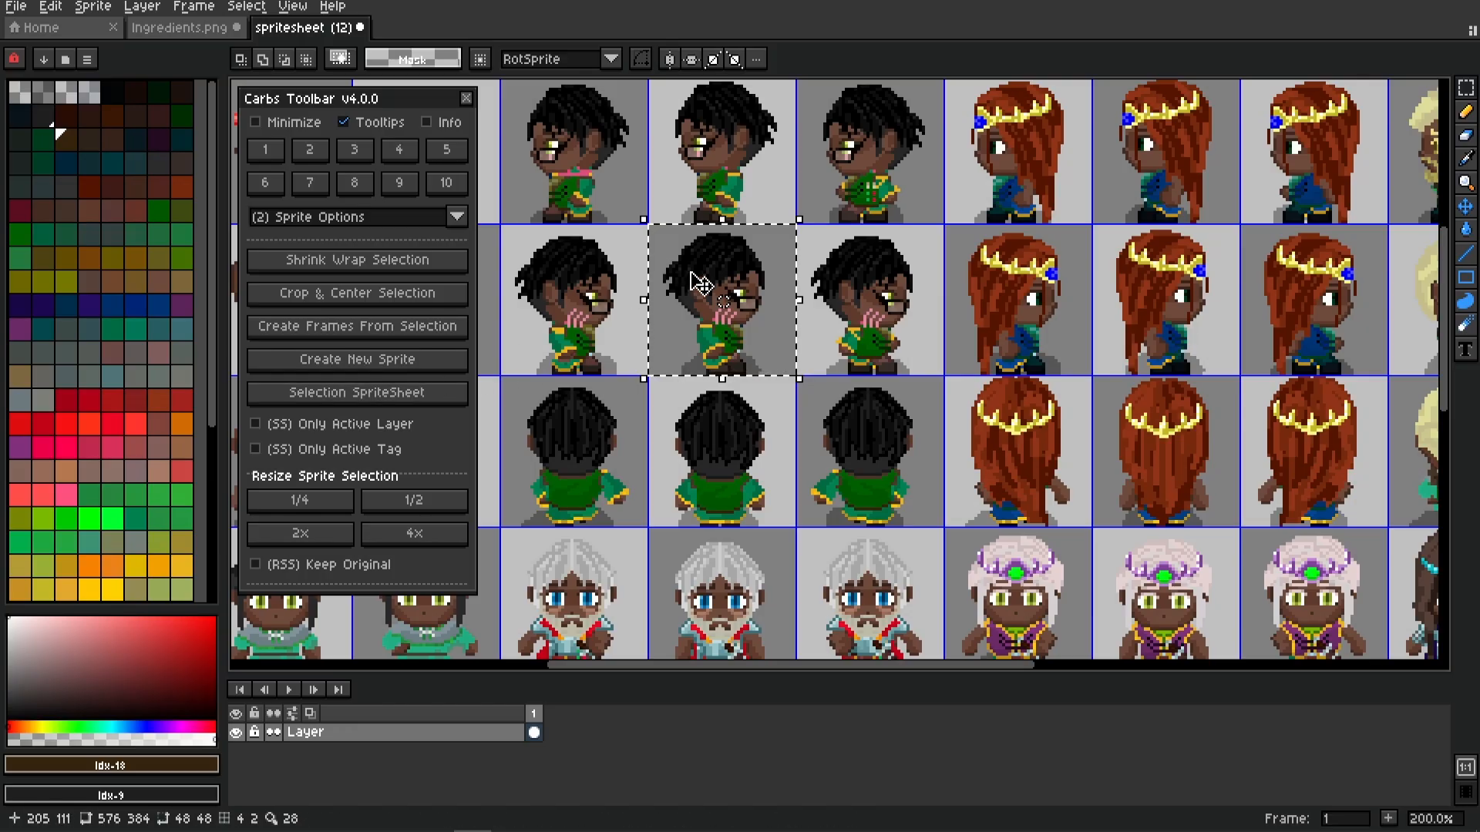
Create a new sprite again from the same selected 48 × 48 px tile and inspect it enlarged
left_click(426, 368)
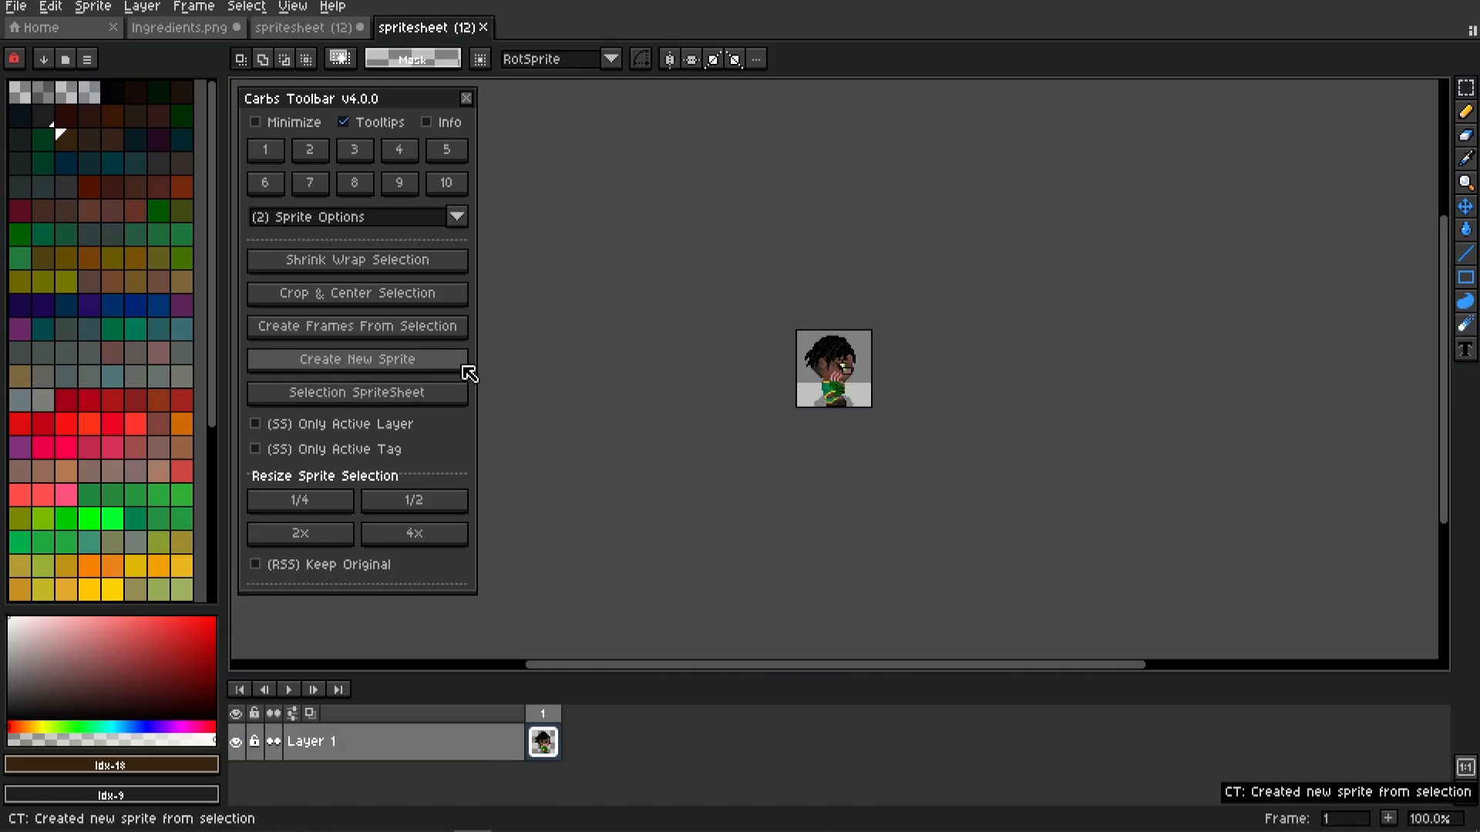
scroll(833, 416, "up", 2)
left_click_drag(814, 363, 762, 363)
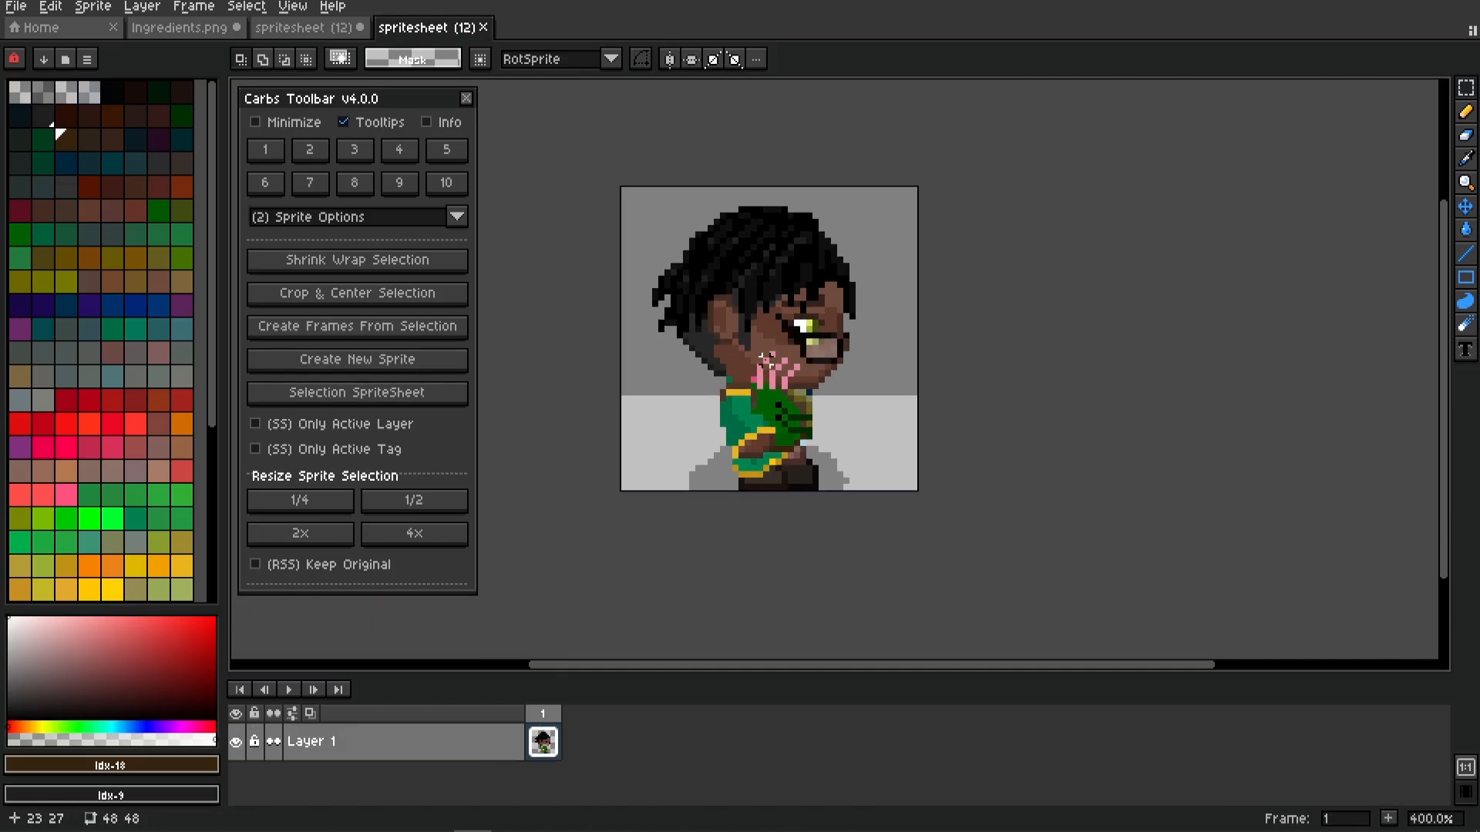
Locate the standard New Sprite From Selection command without running it, and close the generated tile sprite
left_click(116, 7)
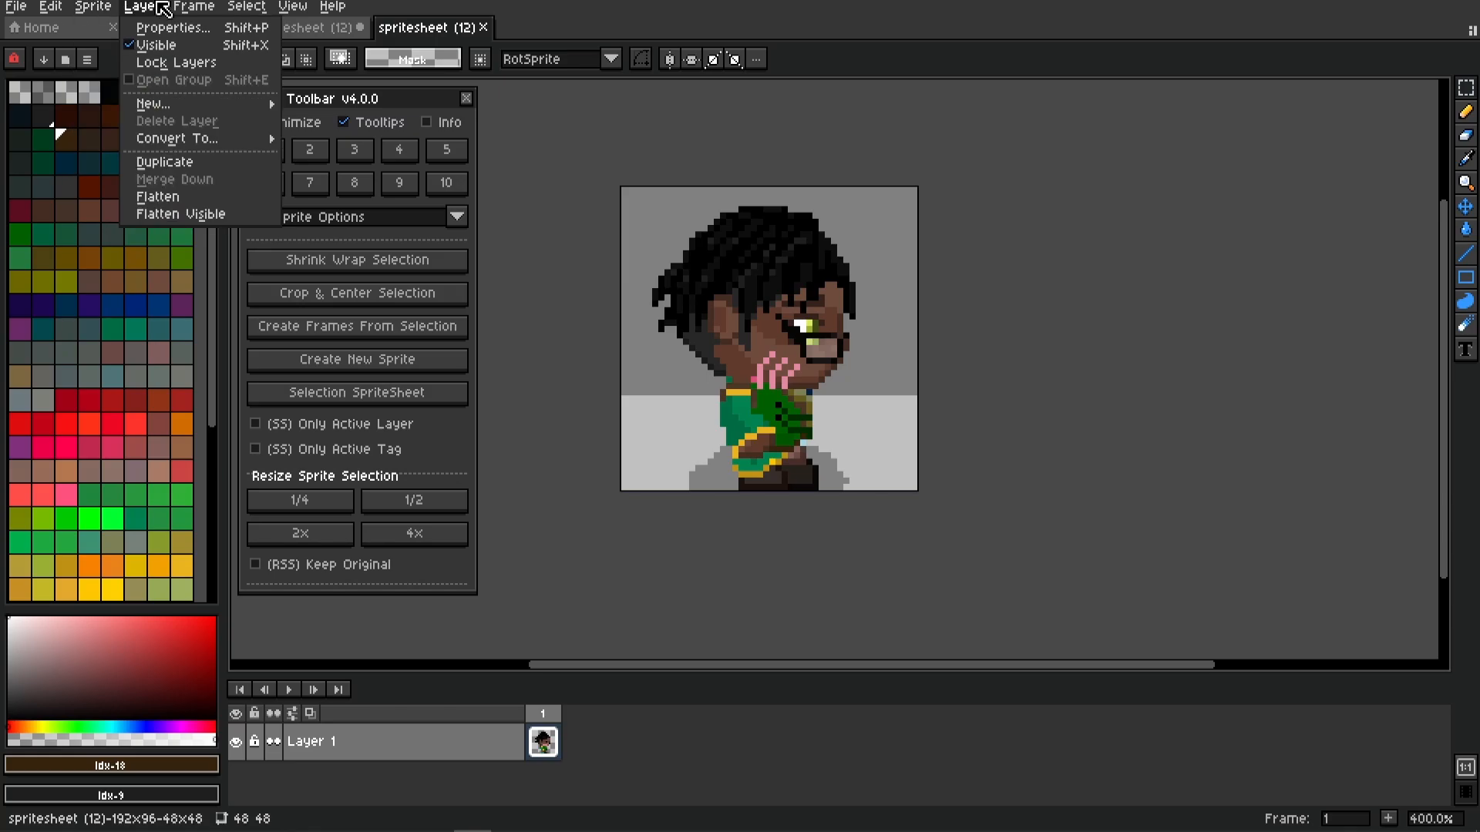
mouse_move(51, 6)
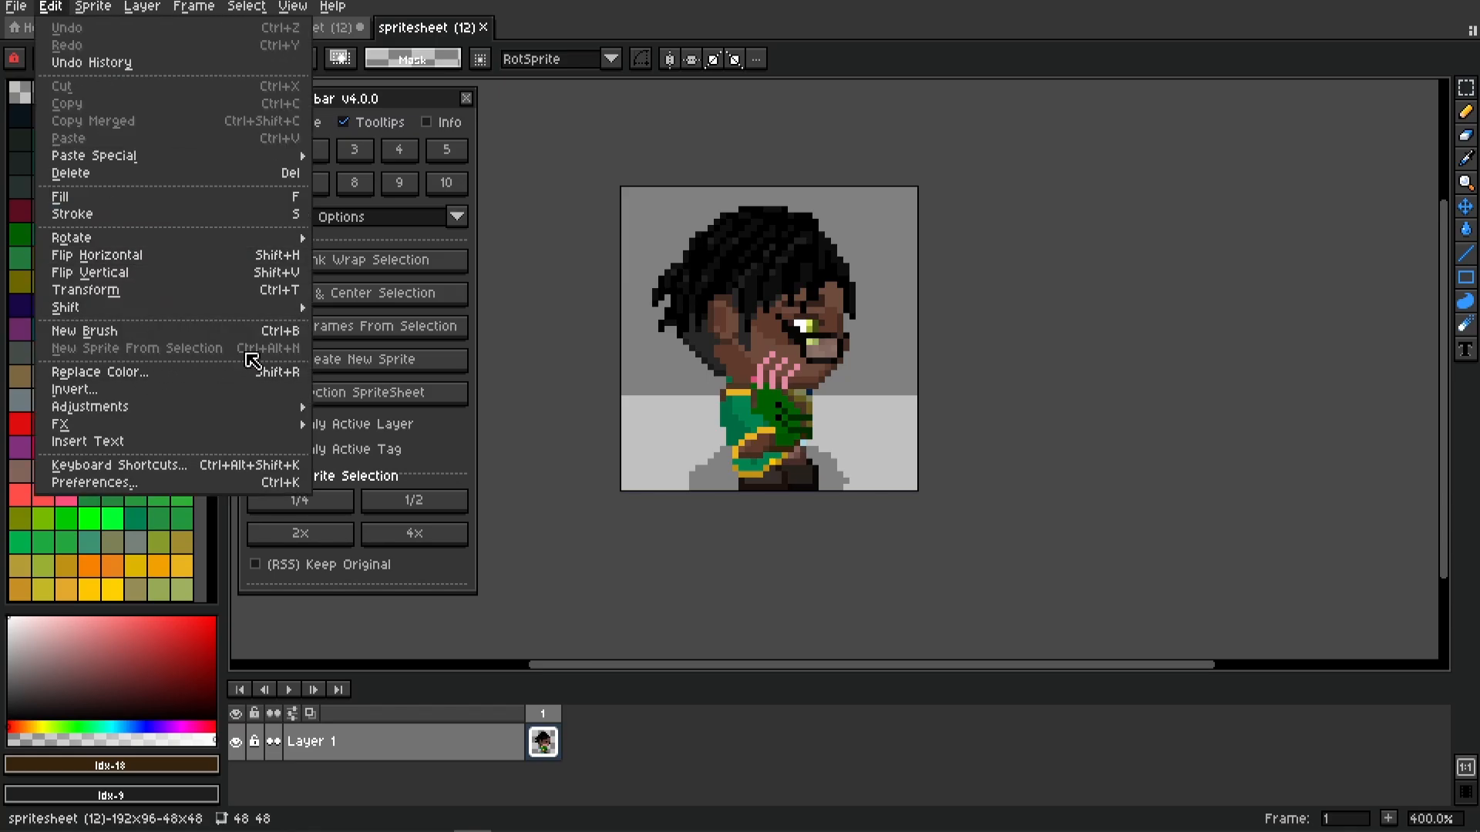
left_click(604, 398)
left_click_drag(603, 399, 703, 390)
left_click_drag(791, 271, 728, 279)
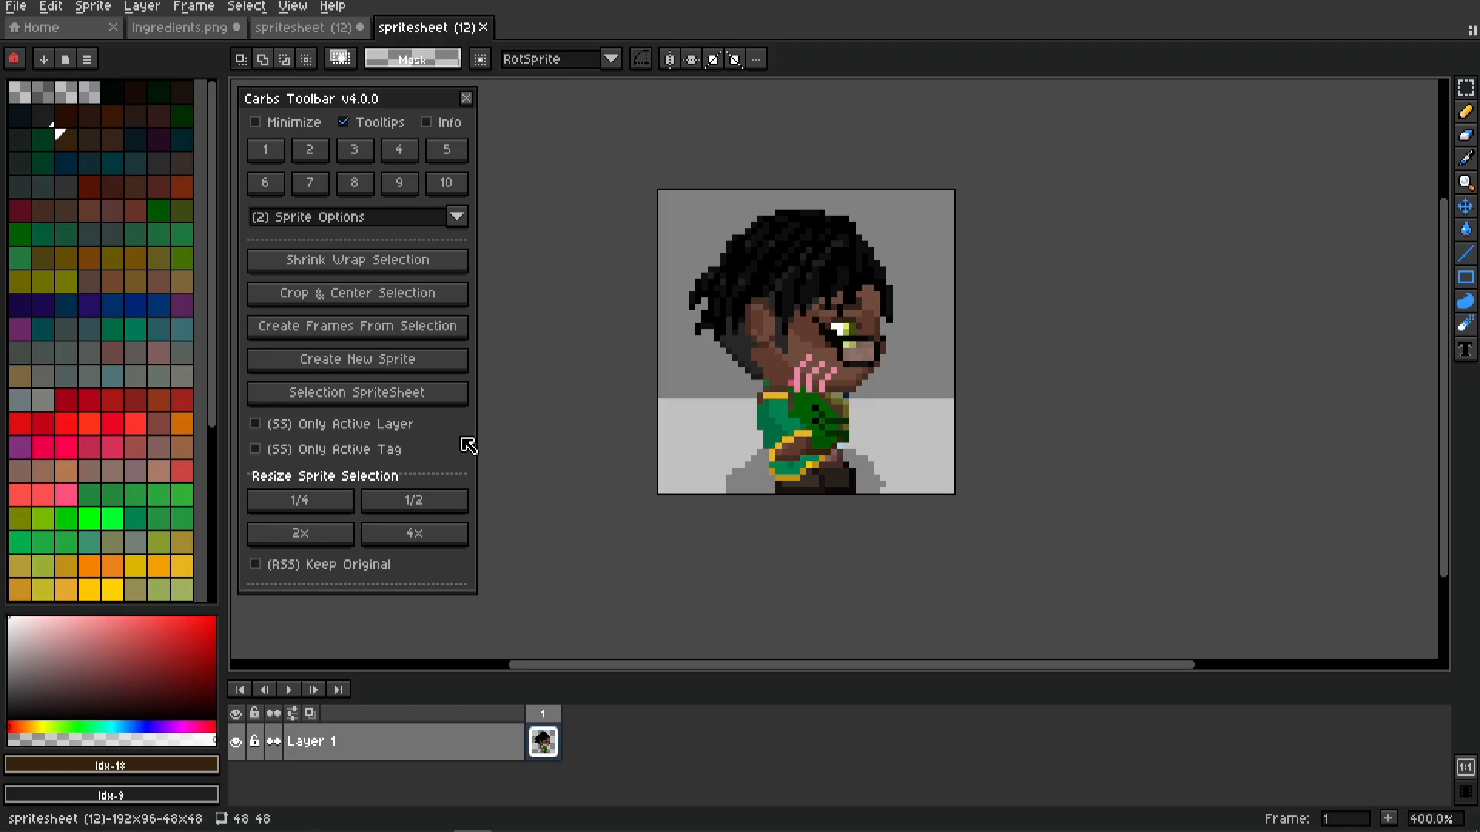
left_click(485, 29)
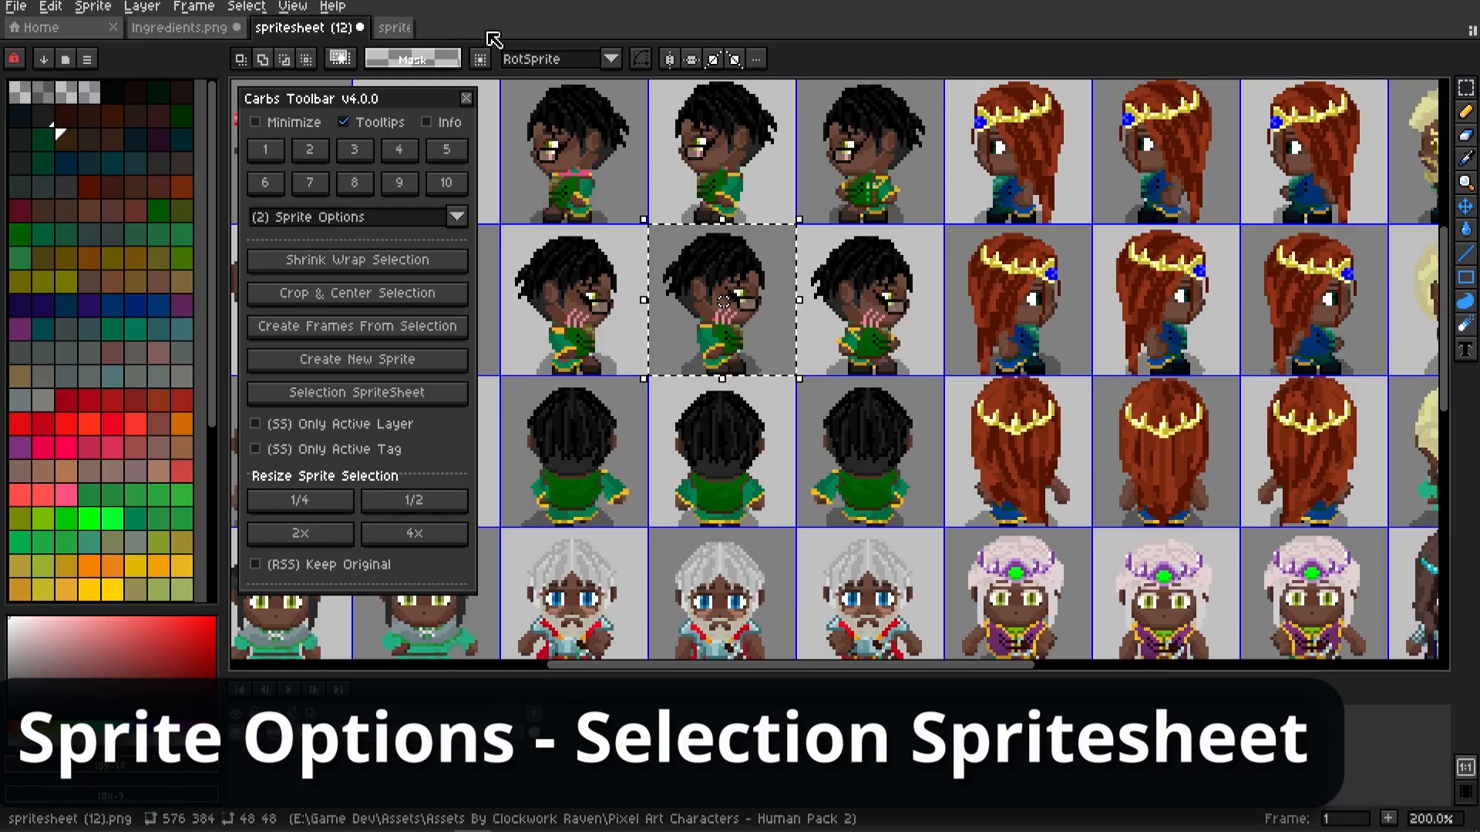
Clear the tile selection on the character sheet and open Chocobo.aseprite alongside it
scroll(720, 480, "down", 2)
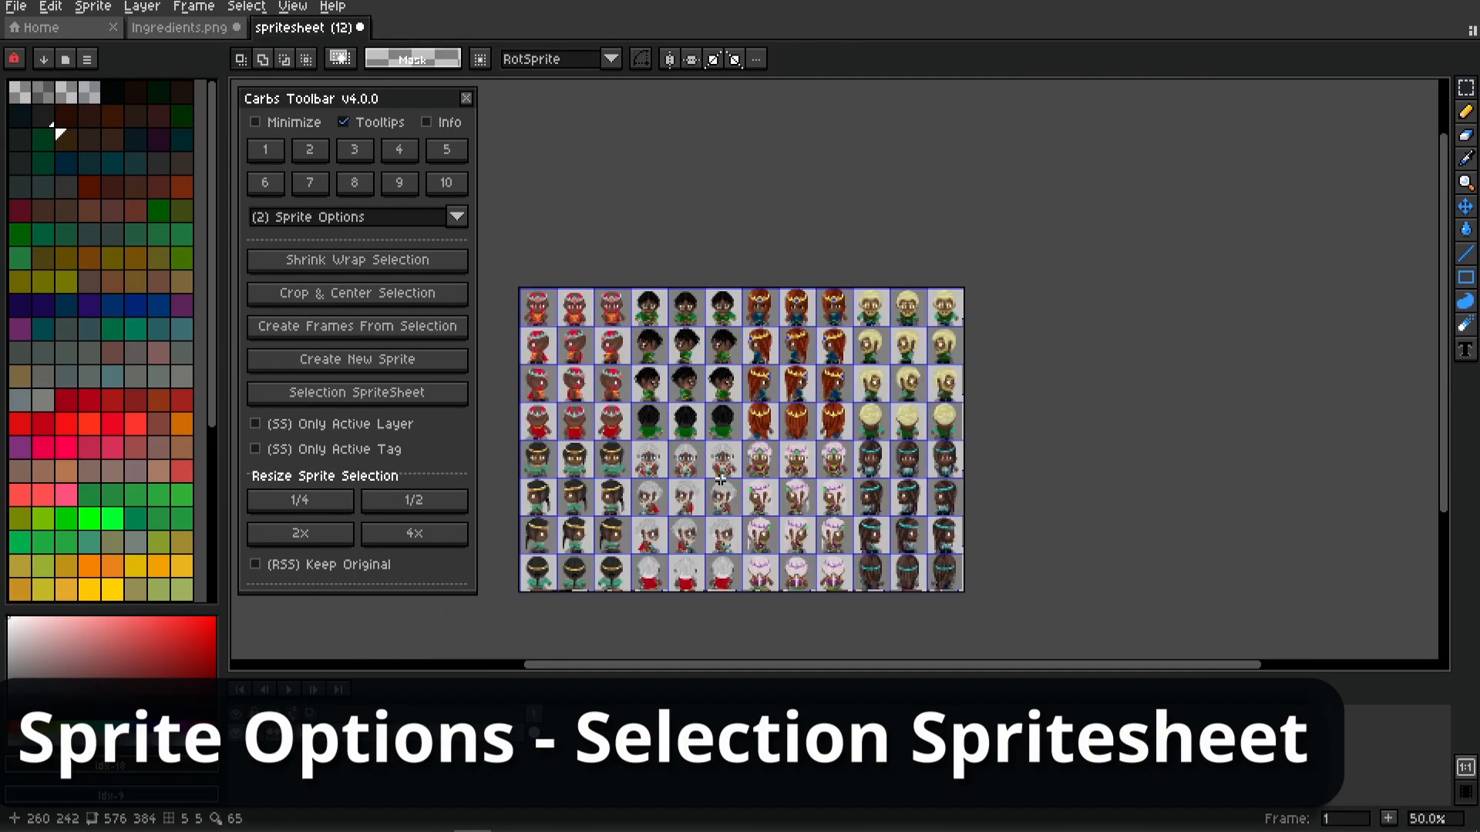
left_click_drag(721, 430, 748, 356)
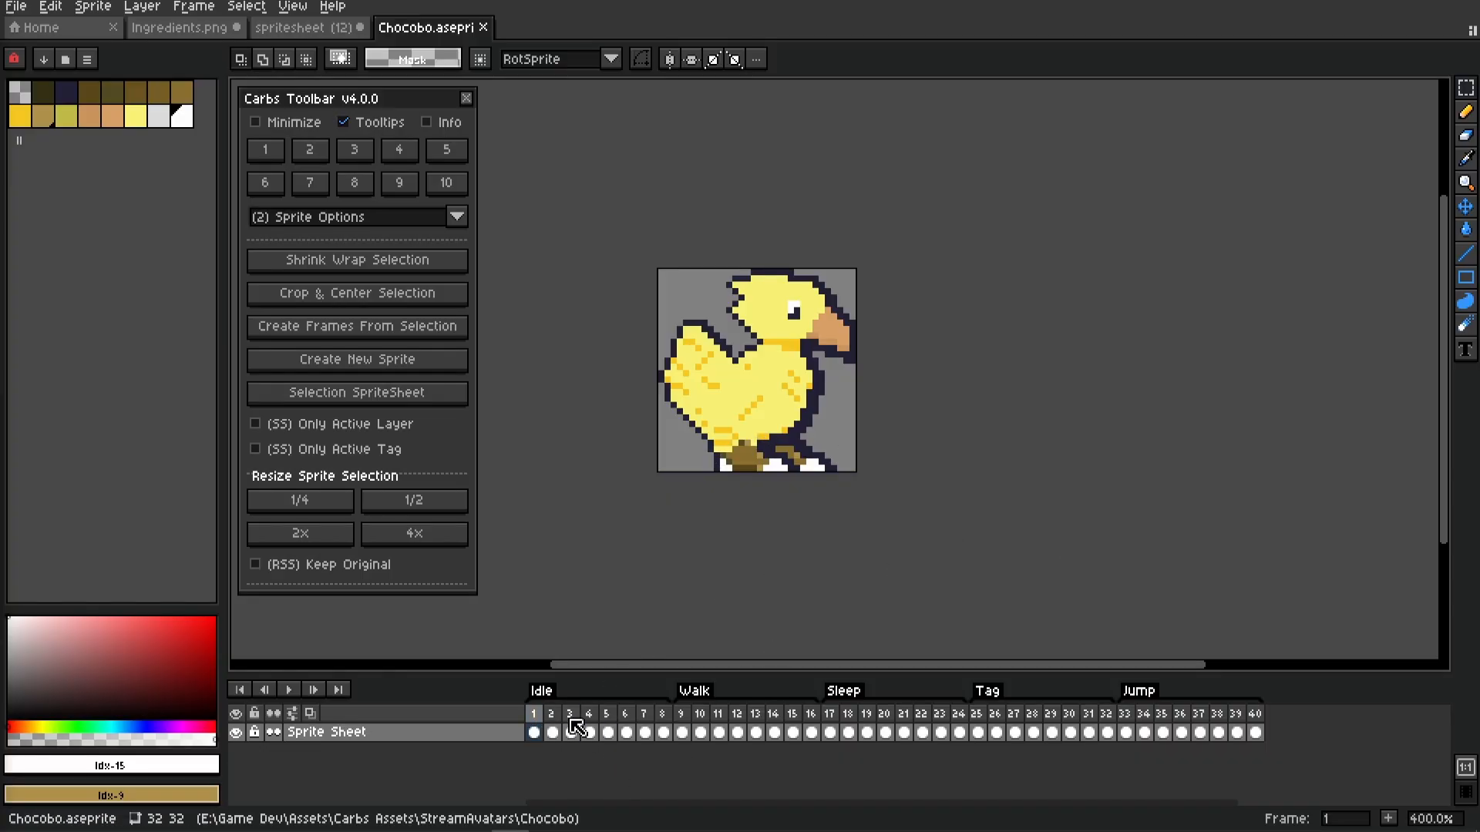
Select a region of about 23 × 19 px around the Chocobo's head in frame 1 and create a selection spritesheet from it
mouse_move(533, 714)
left_mouse_down()
mouse_move(1180, 731)
mouse_move(533, 733)
left_mouse_up()
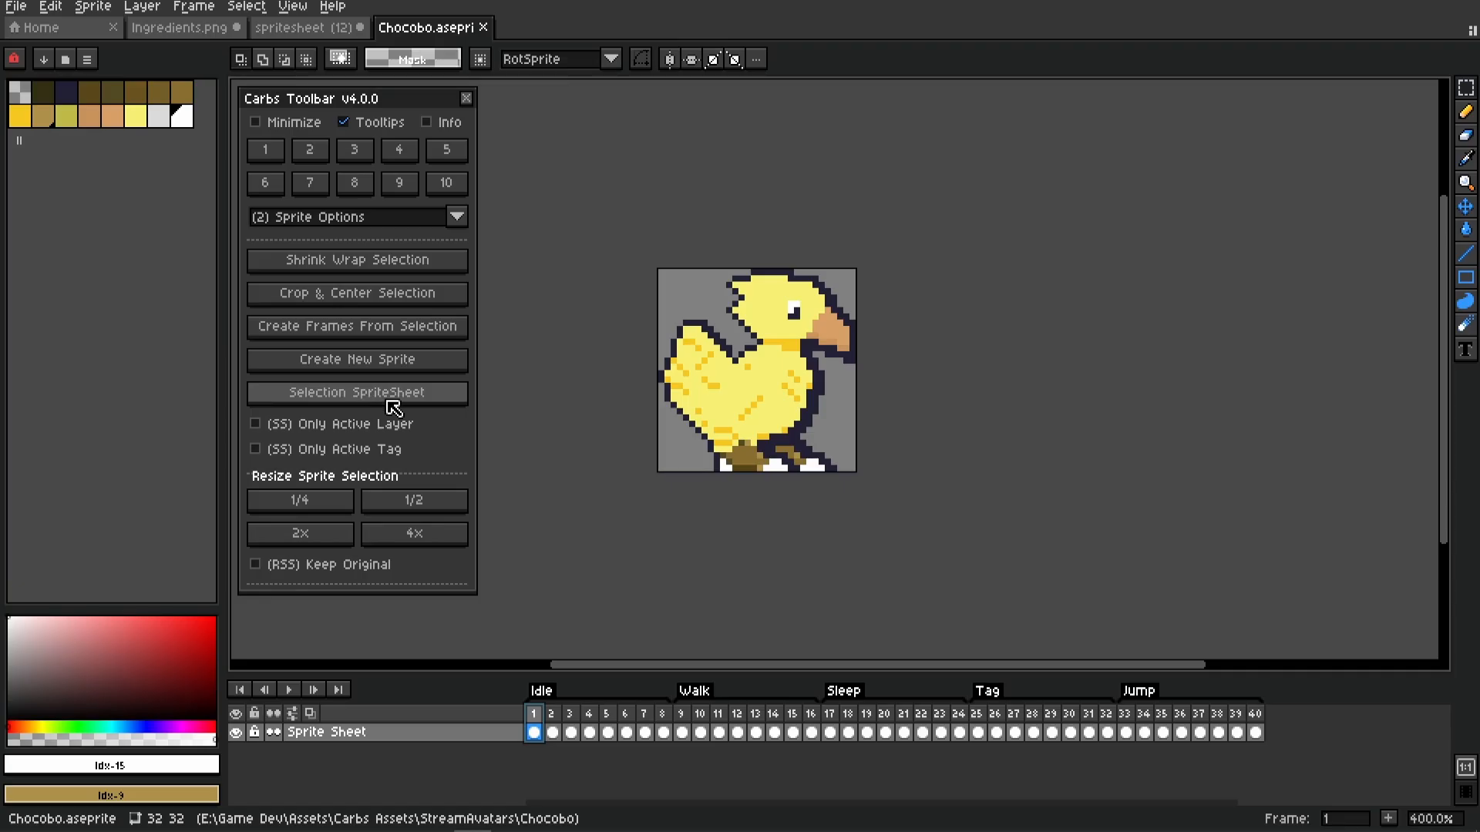
left_click_drag(752, 423, 691, 431)
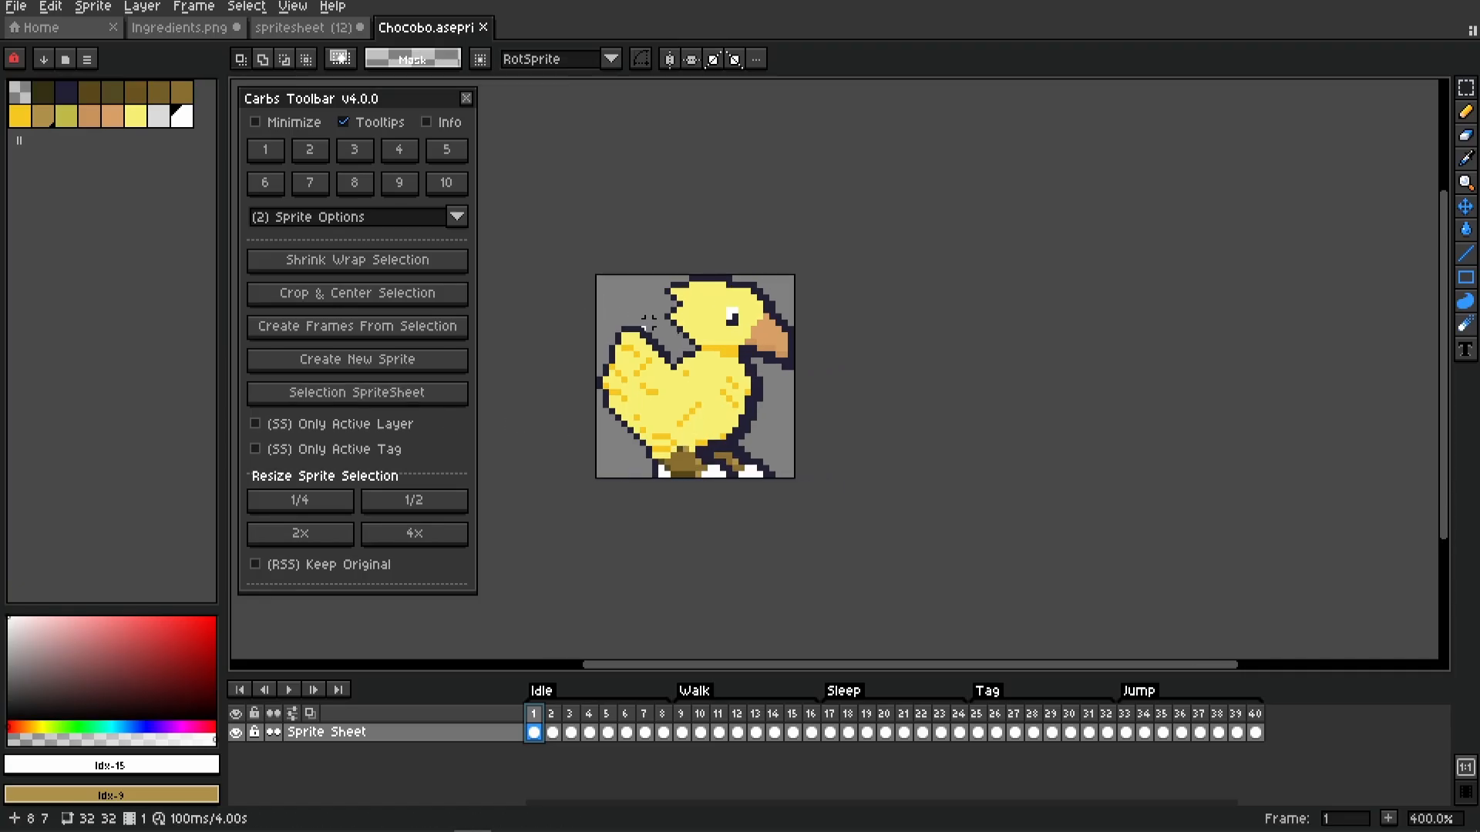
left_click_drag(675, 315, 663, 328)
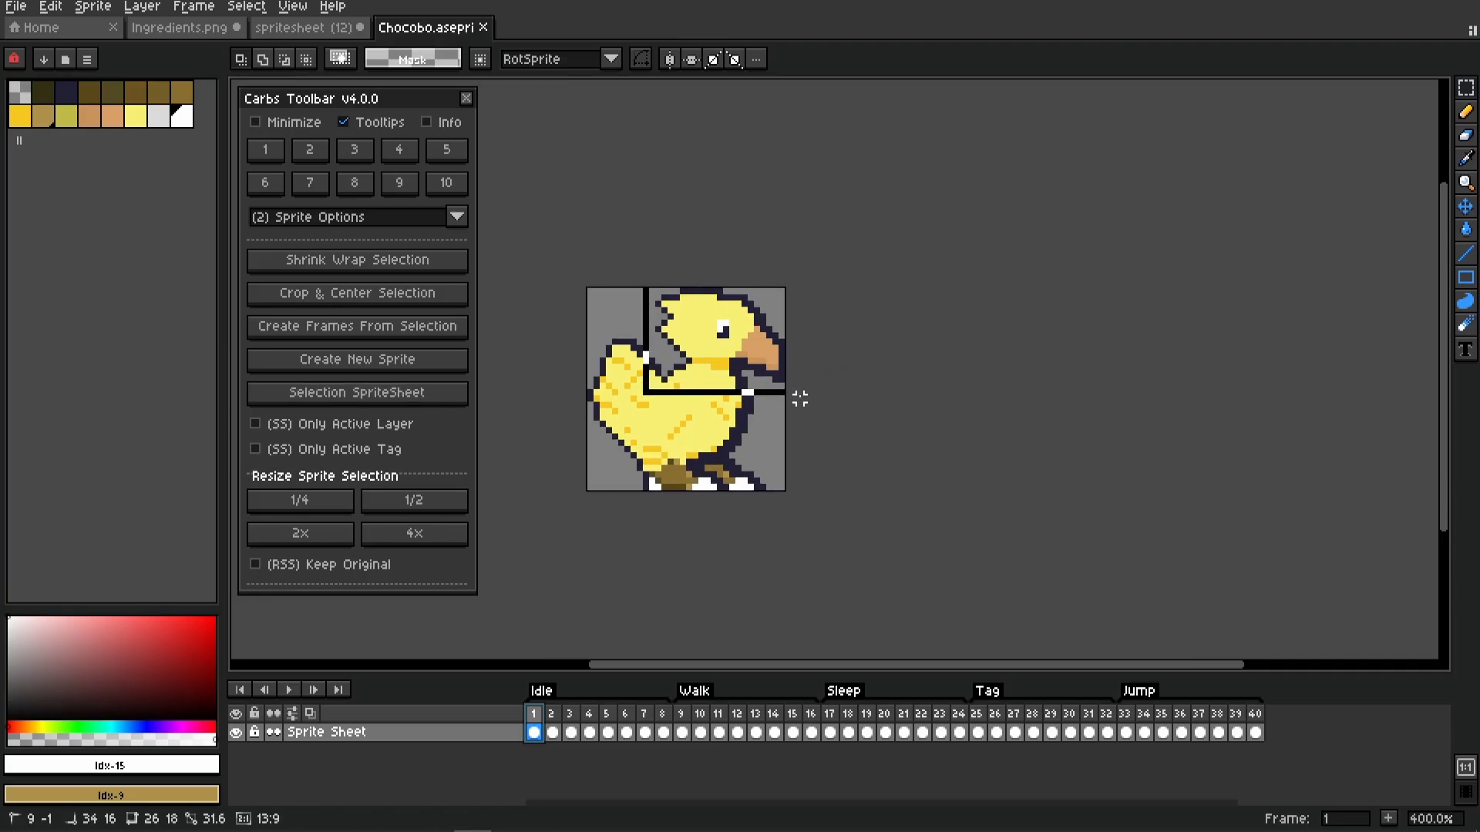
left_click_drag(794, 405, 793, 403)
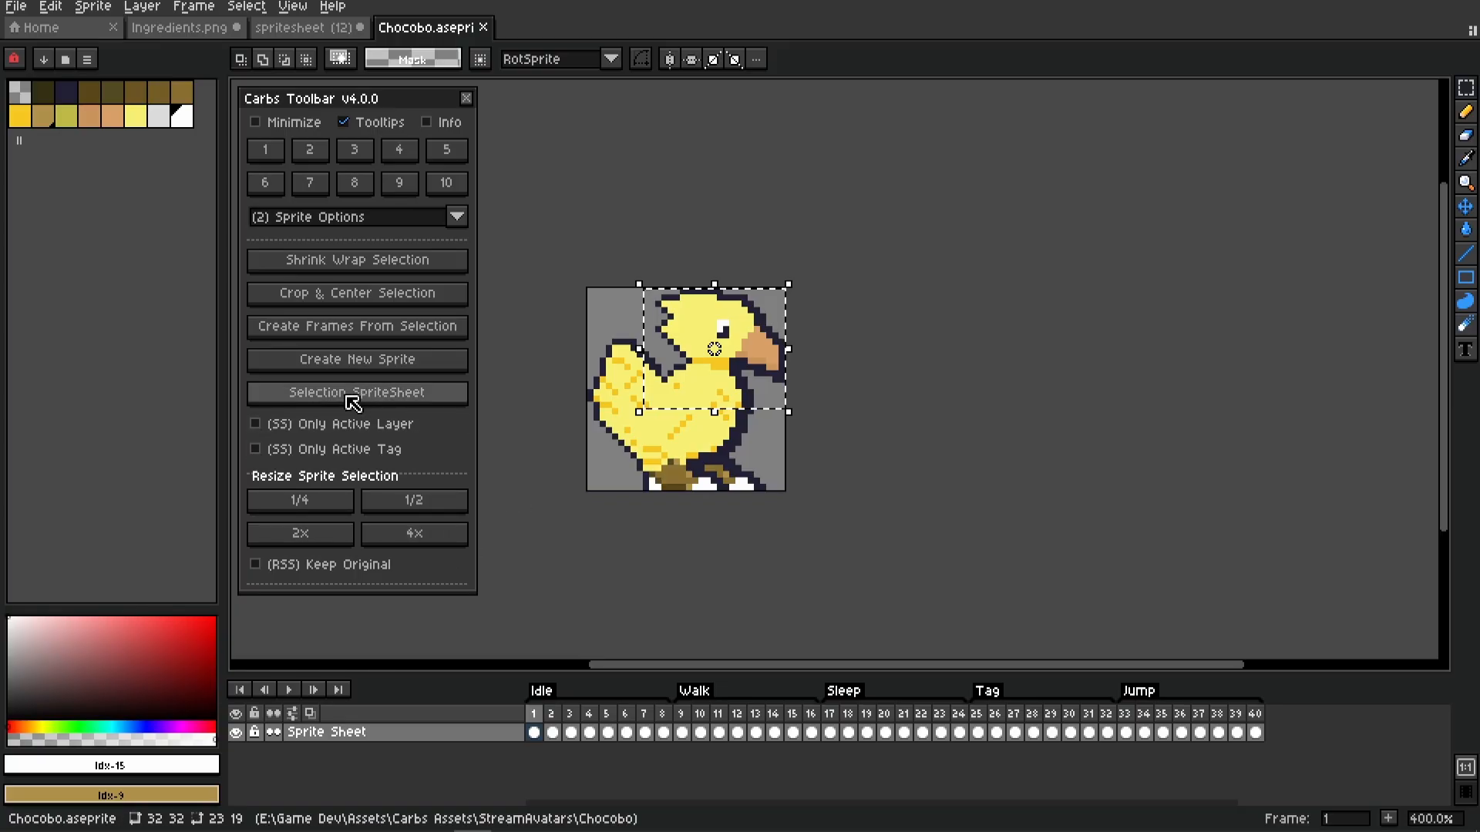
left_click(386, 405)
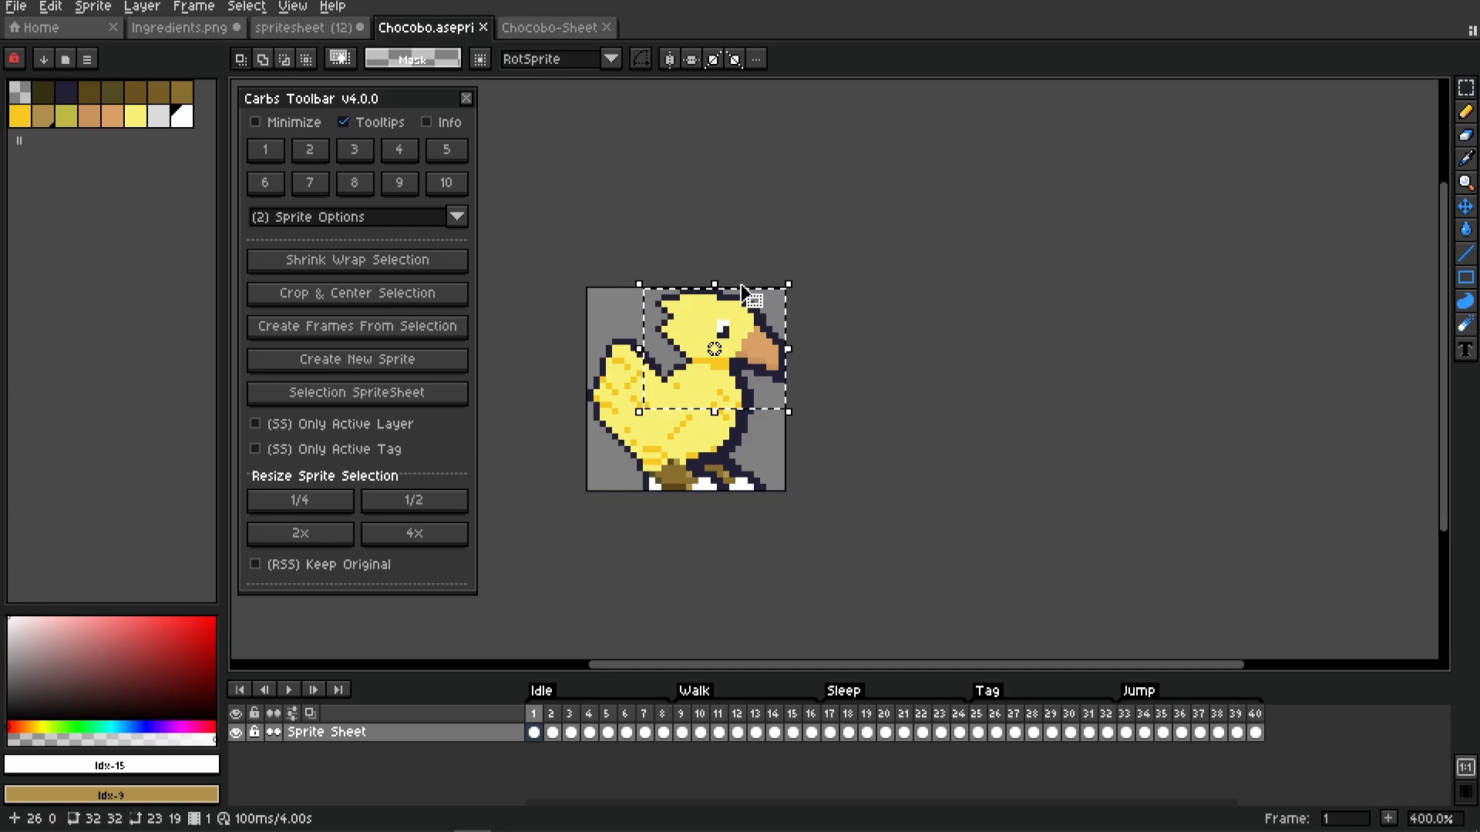
Inspect the generated Chocobo head spritesheet enlarged and close it
left_click(557, 39)
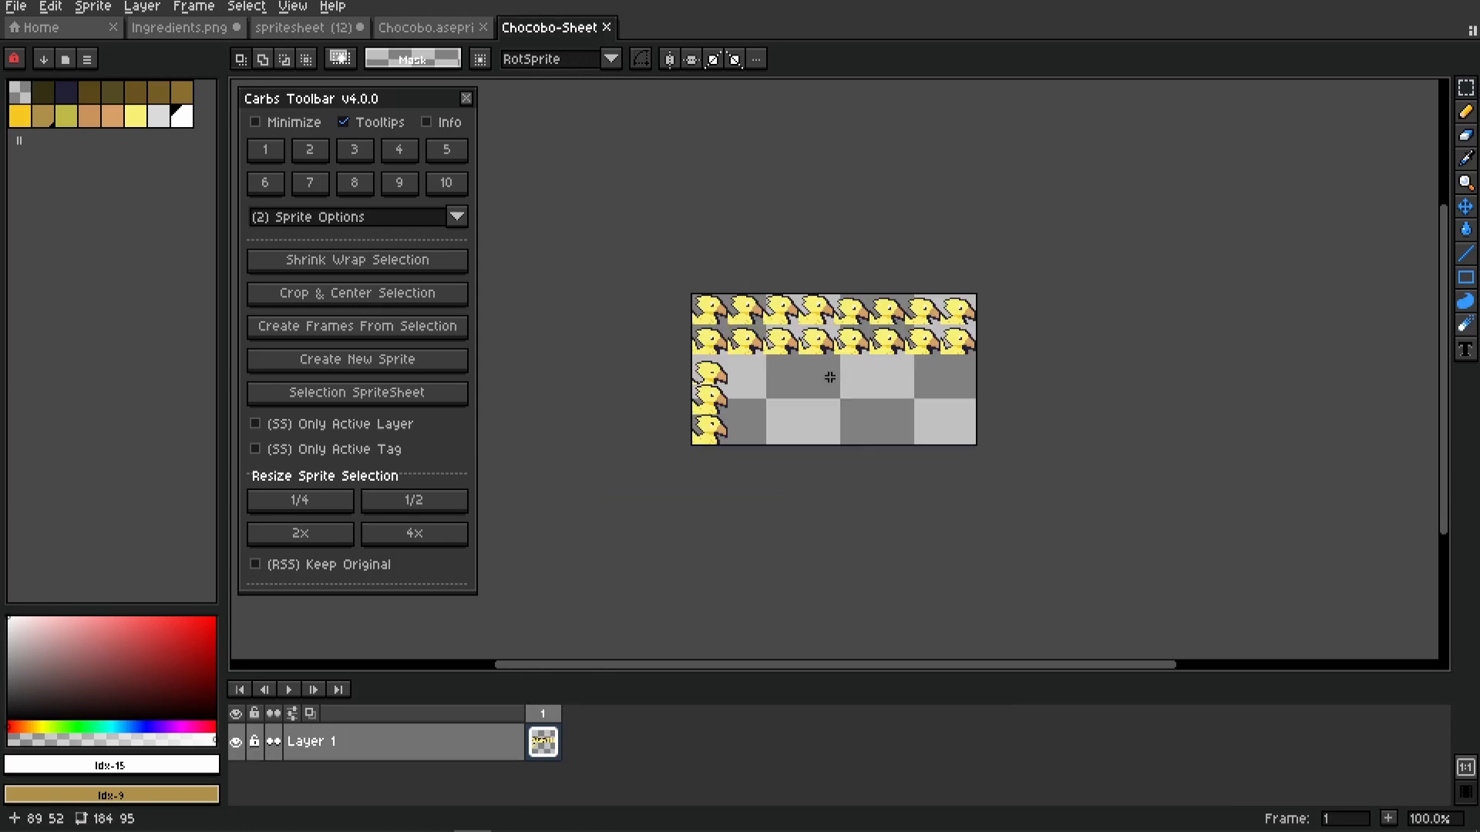
scroll(859, 363, "up", 3)
scroll(846, 411, "down", 1)
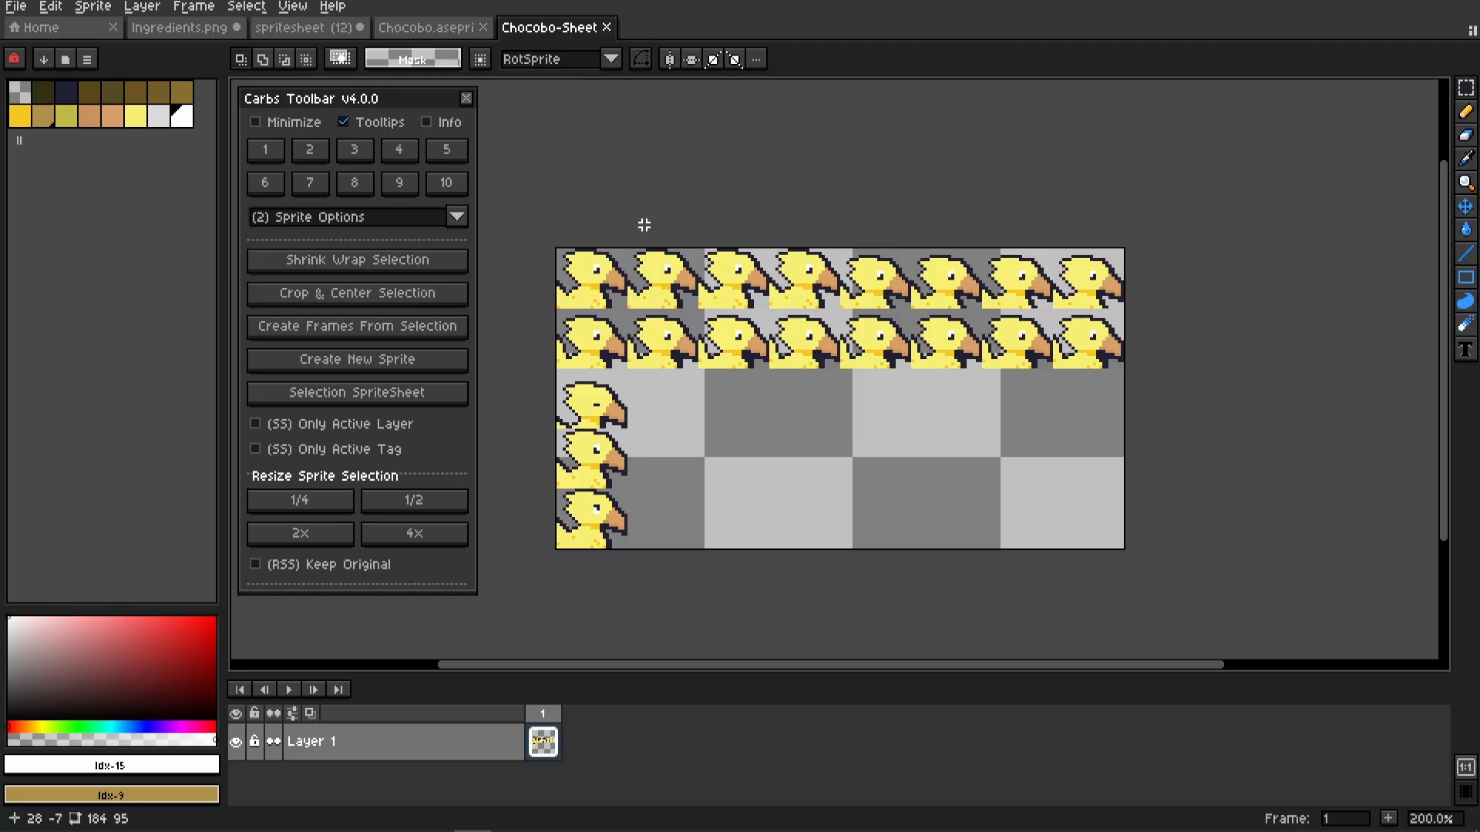
left_click(607, 28)
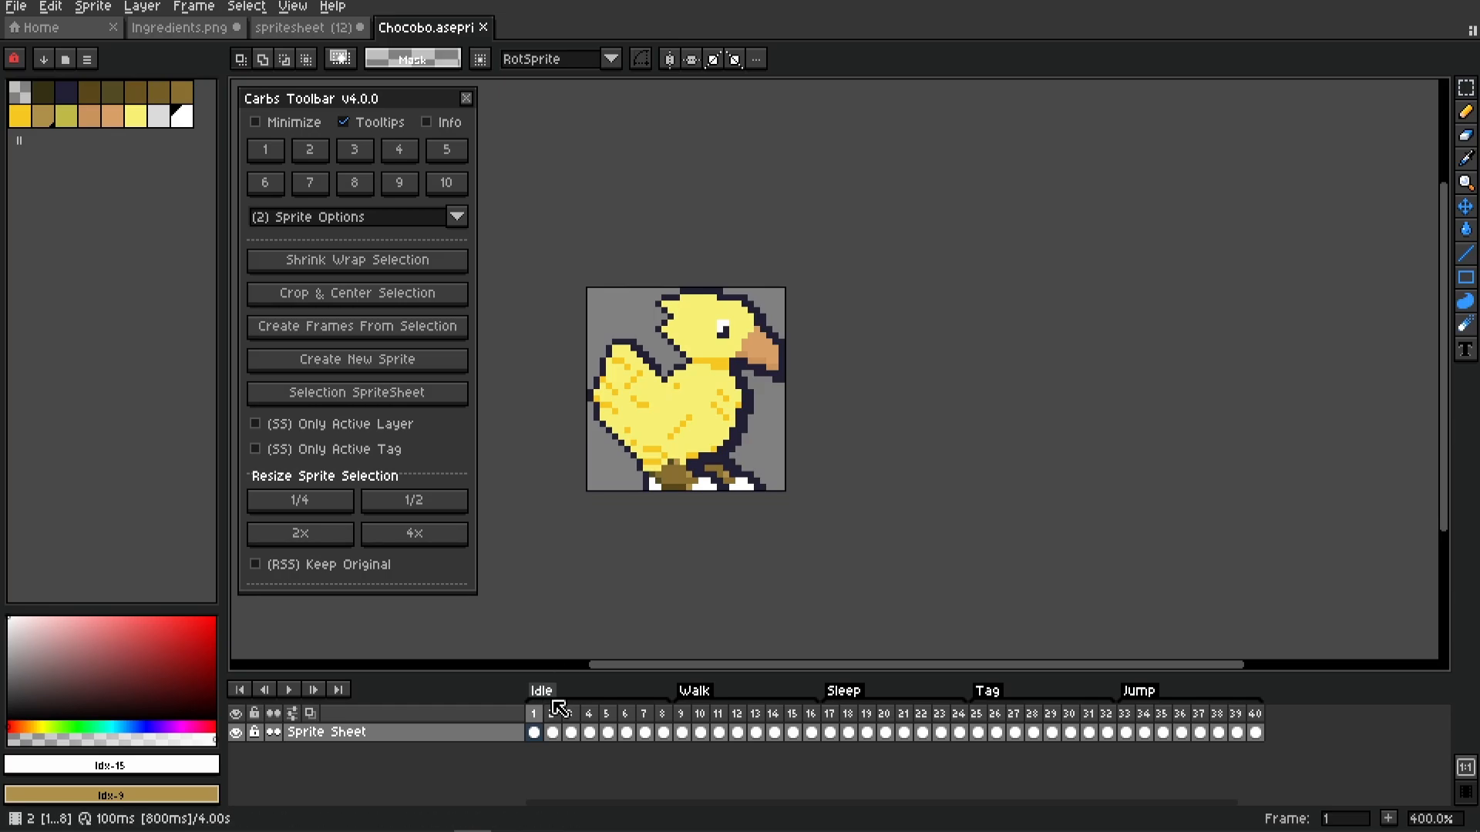
Limit the spritesheet to the active tag and create one from a region of about 24 × 29 px in Walk frame 9
left_click(683, 732)
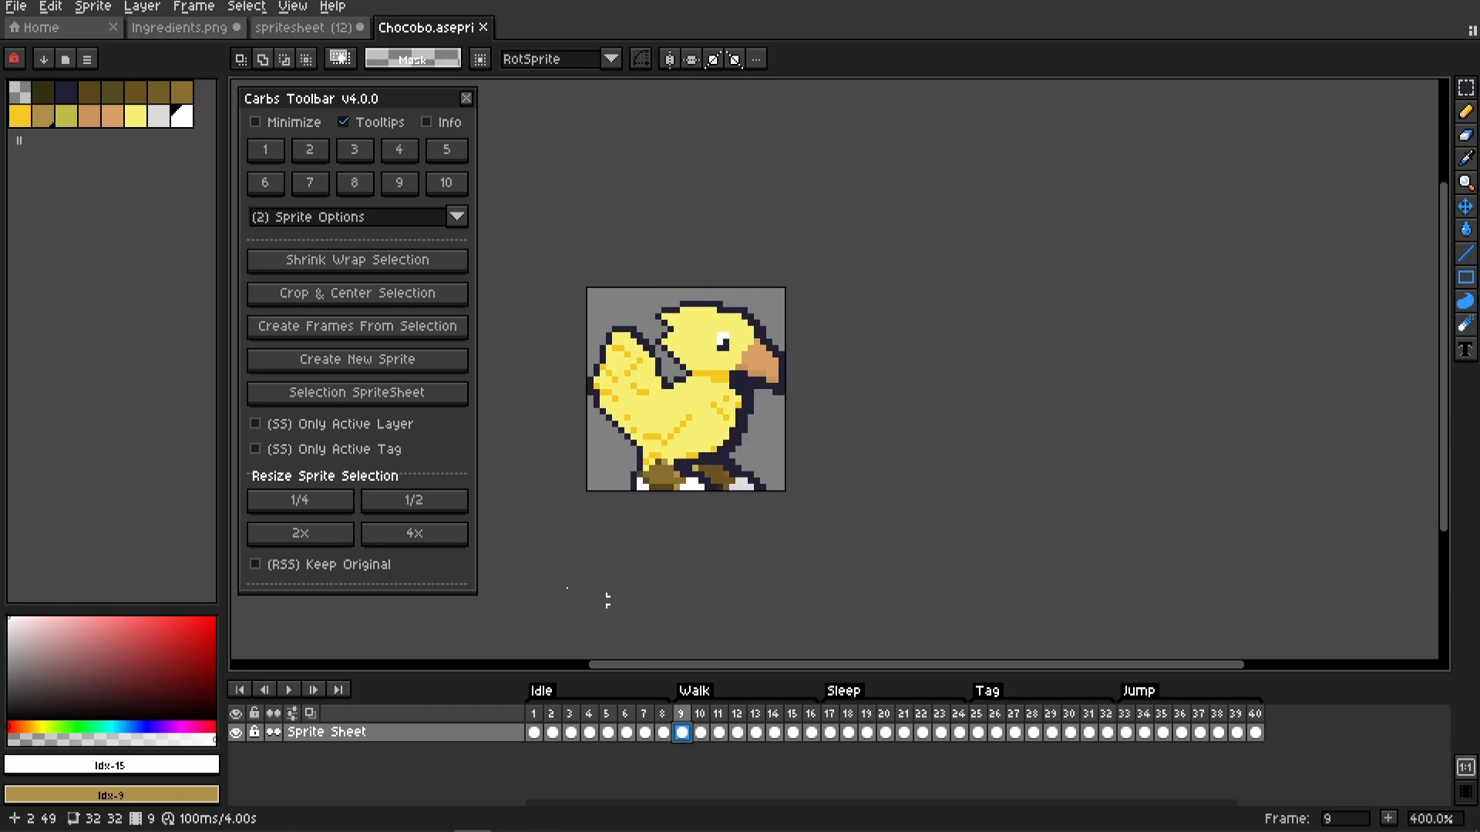
left_click(363, 450)
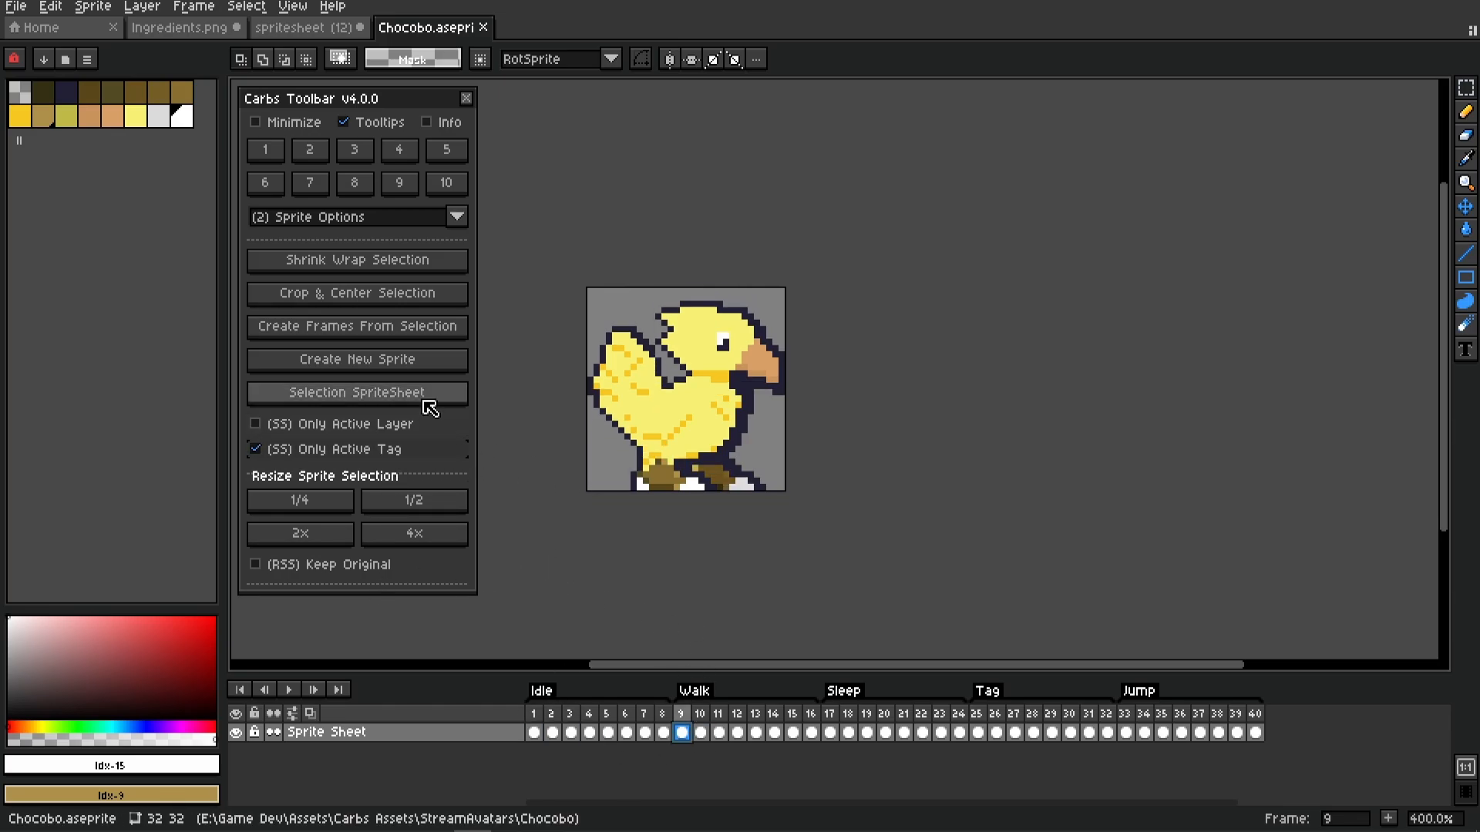
left_click(333, 399)
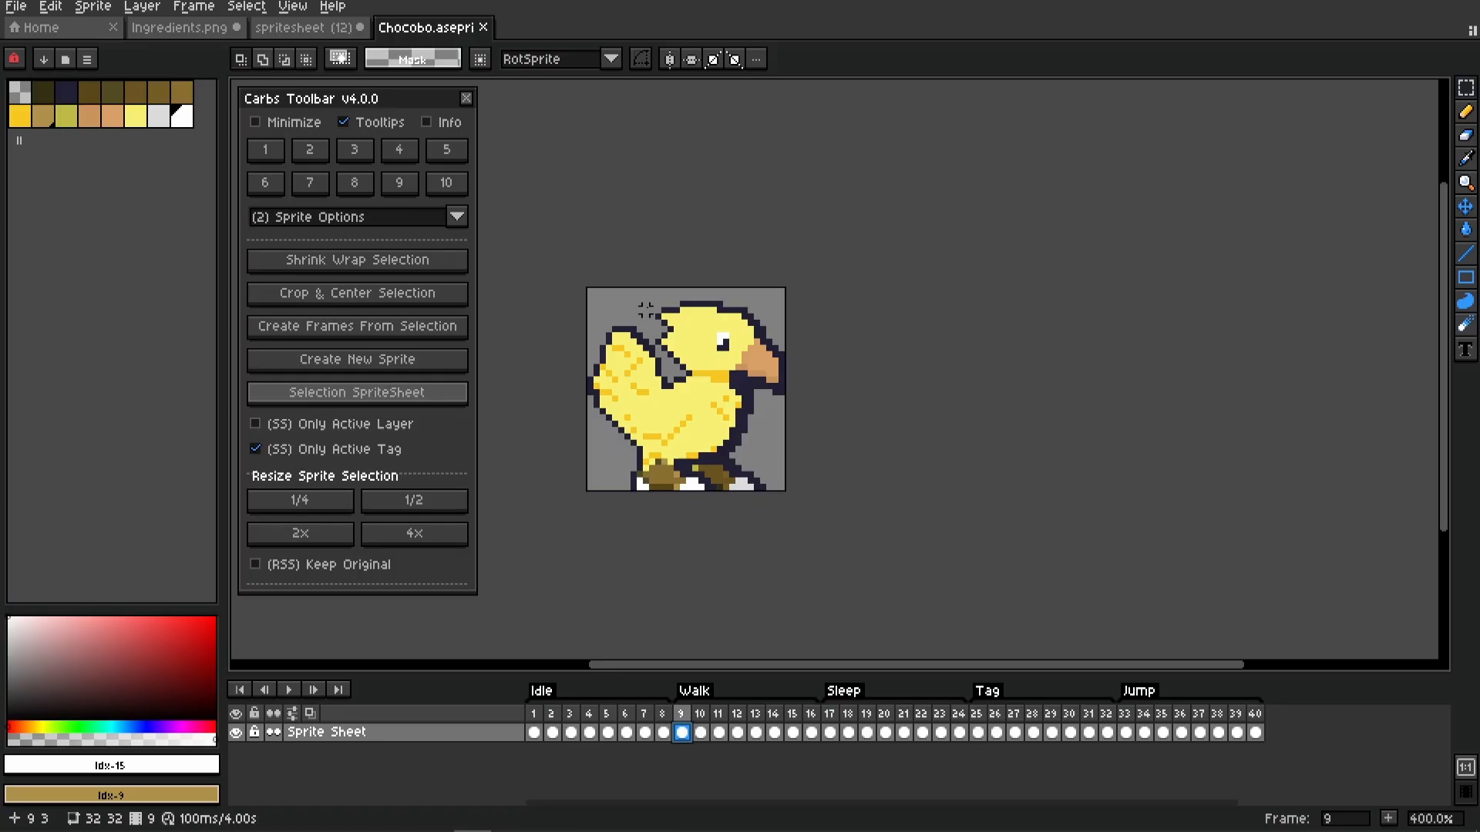
left_click_drag(652, 335, 812, 468)
left_click(414, 396)
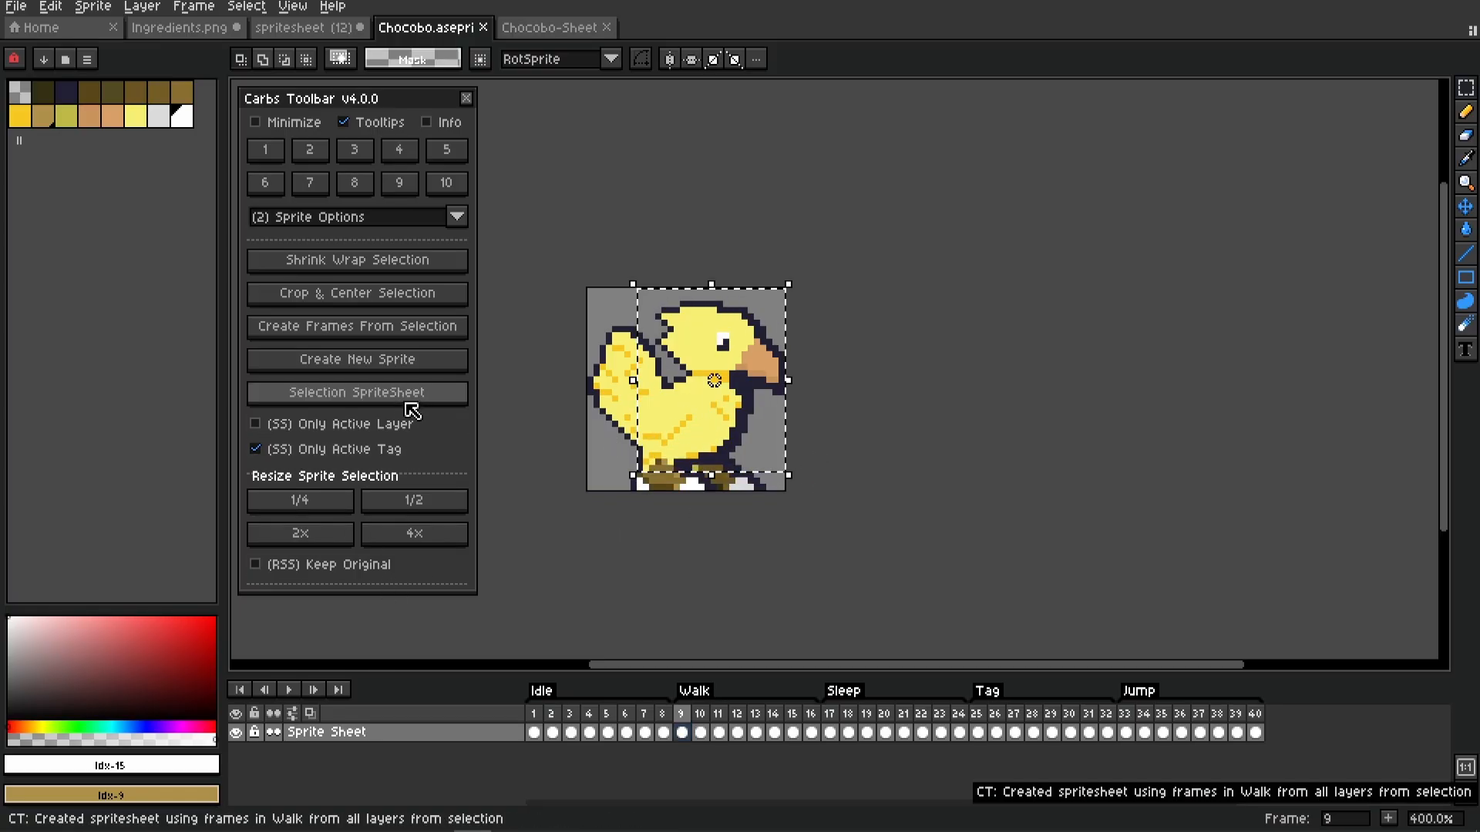
Inspect the generated Walk spritesheet enlarged and close it
left_click(565, 31)
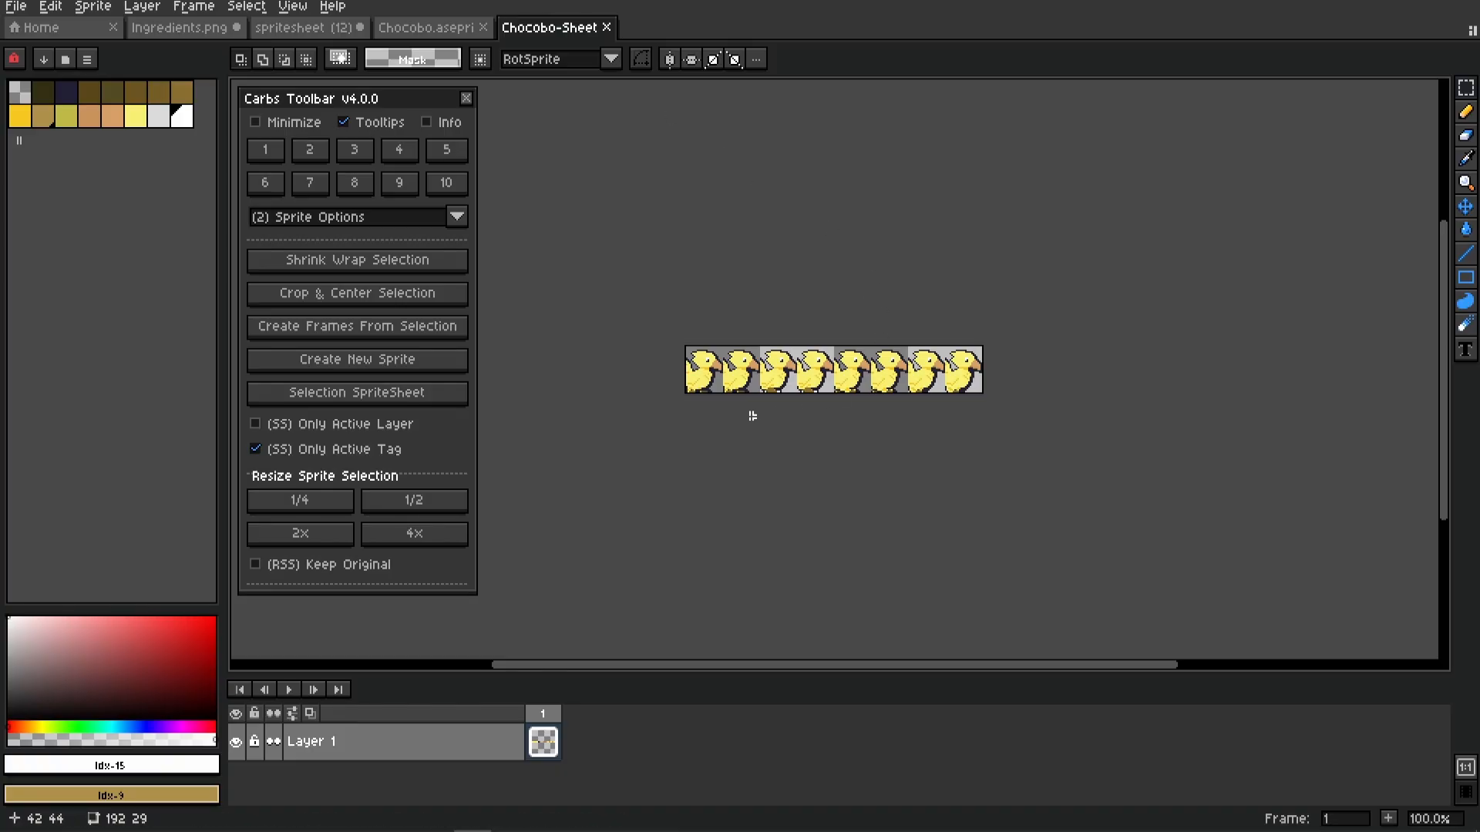
scroll(706, 387, "up", 1)
mouse_move(865, 363)
left_mouse_down()
mouse_move(687, 383)
mouse_move(677, 360)
mouse_move(1003, 328)
mouse_move(776, 357)
mouse_move(960, 374)
mouse_move(844, 376)
left_mouse_up()
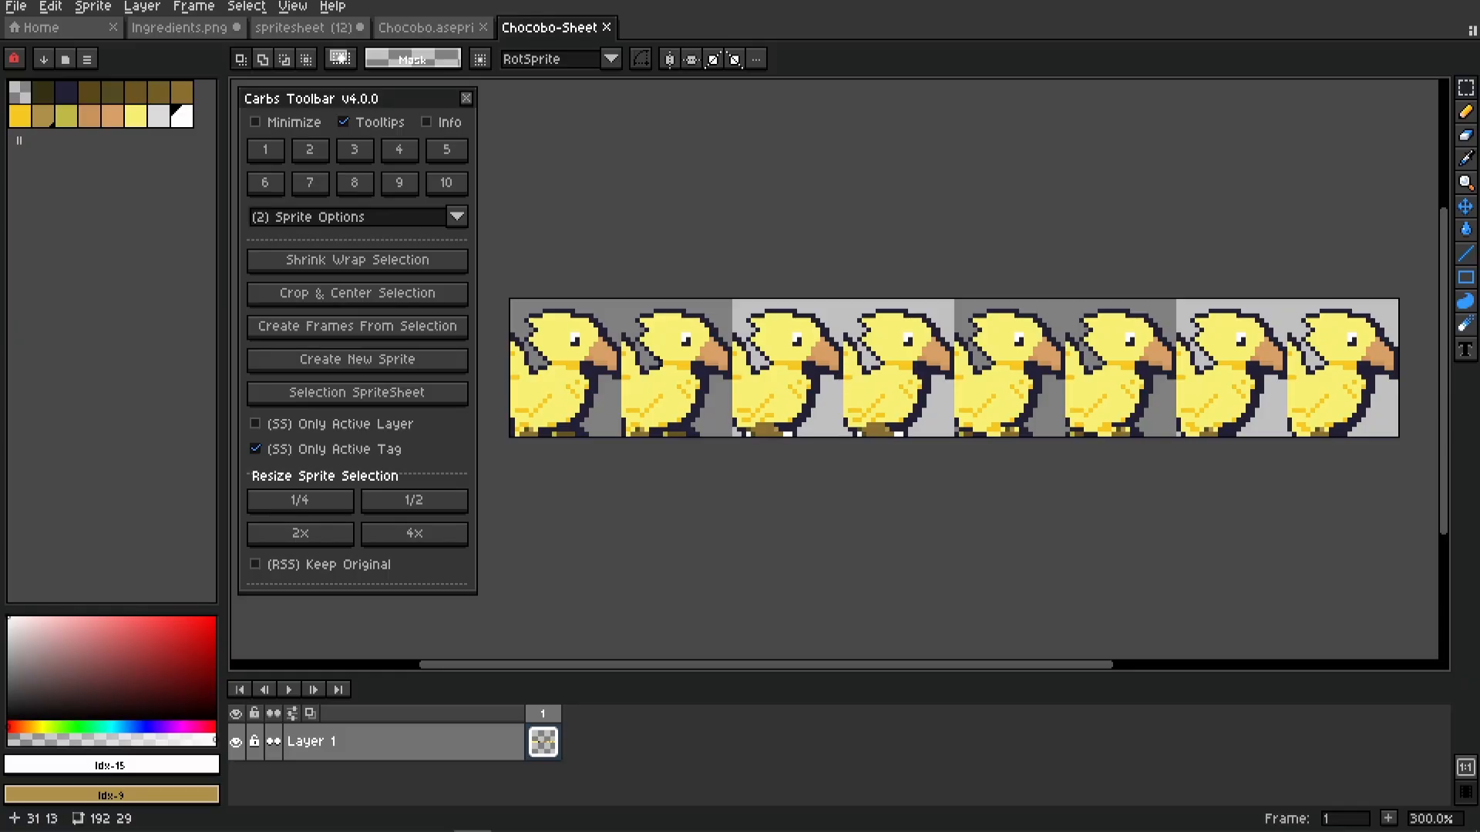
key("ctrl+w")
Add a new layer above the Sprite Sheet layer and clear the selection on the Chocobo sprite
right_click(461, 732)
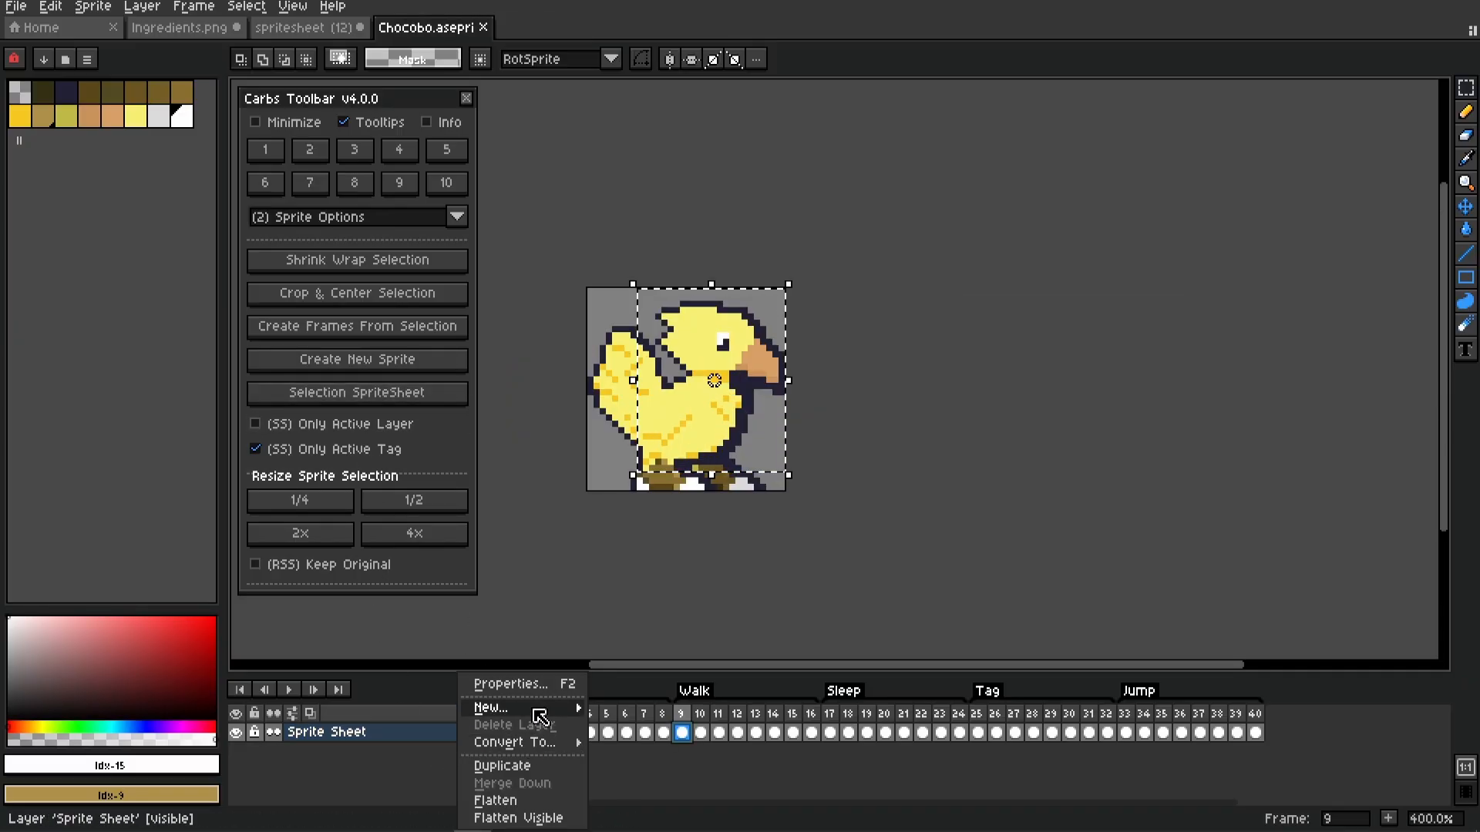
left_click(635, 707)
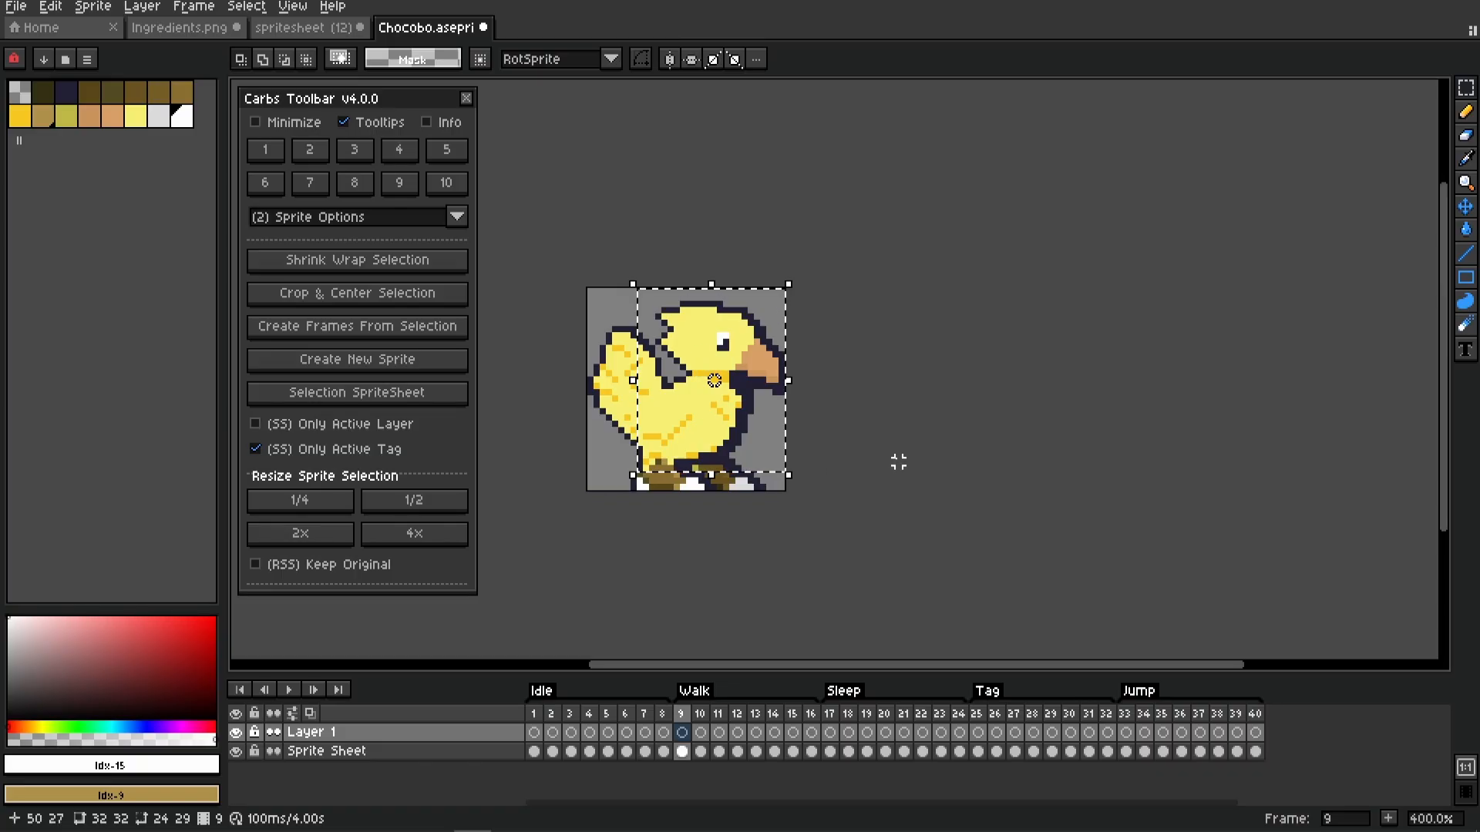
left_click(897, 464)
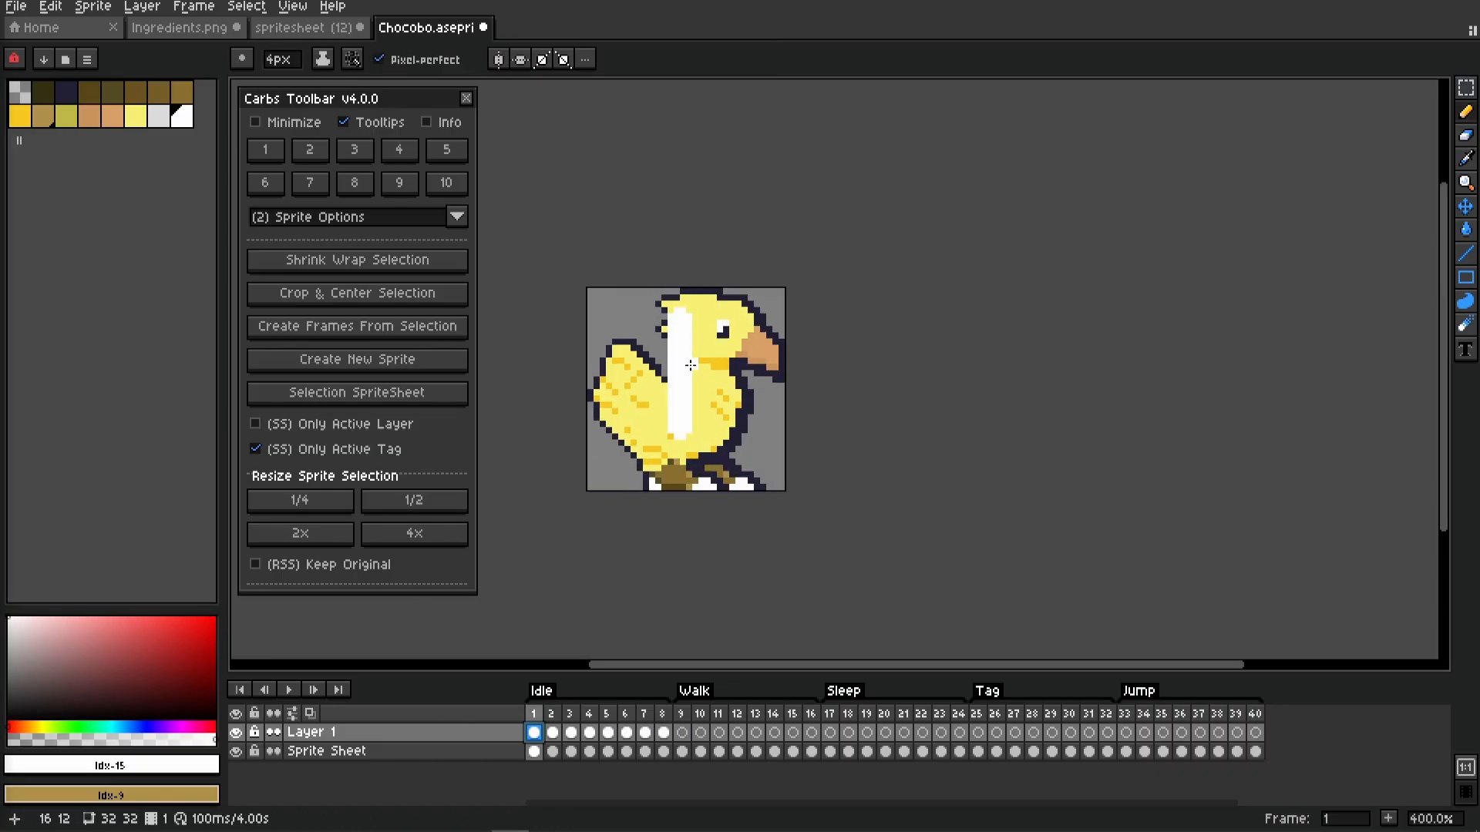
scroll(670, 355, "up", 4)
scroll(671, 355, "down", 3)
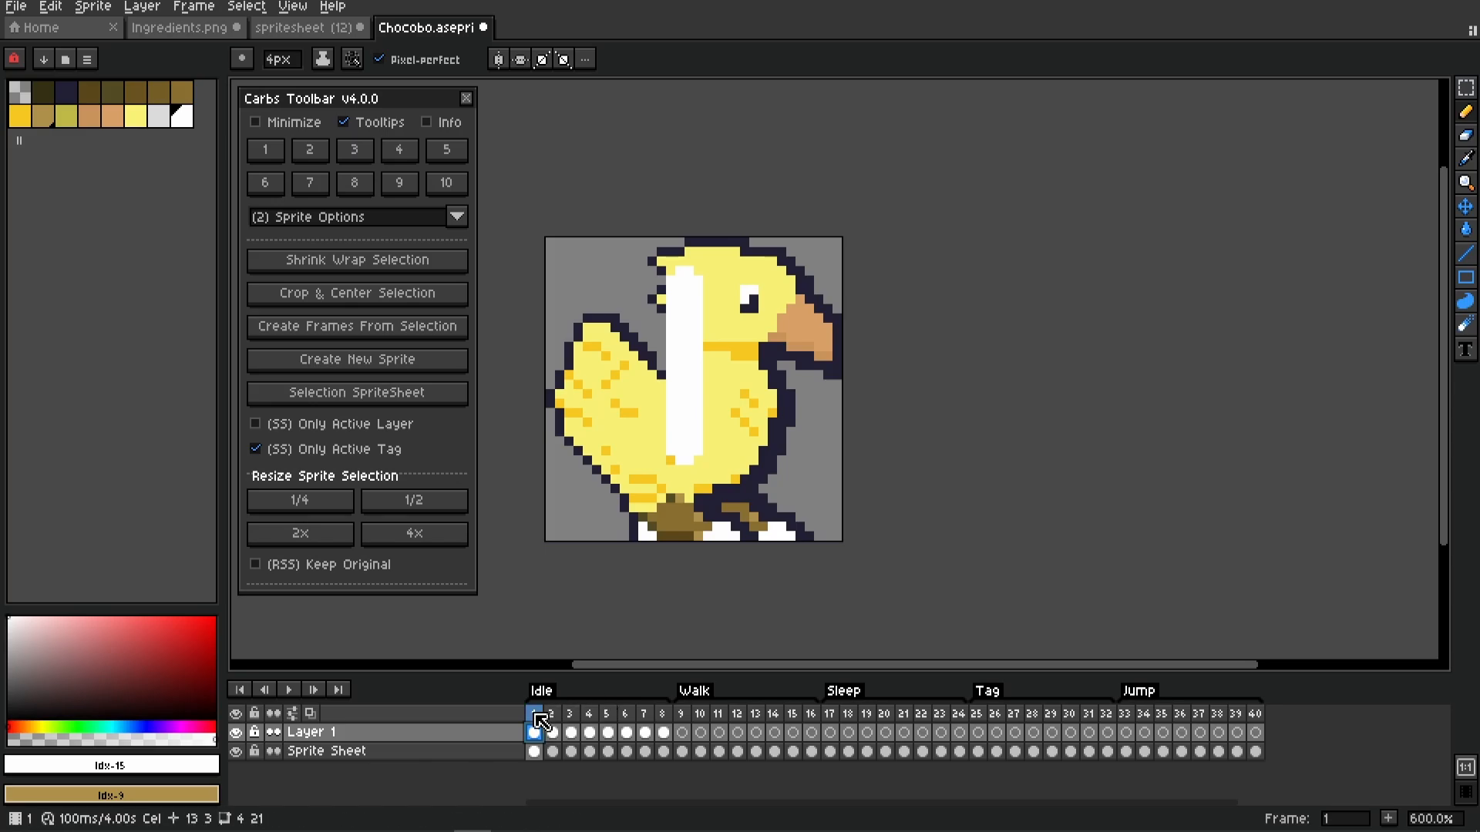
Restrict spritesheet creation to both the active layer and active tag, with Layer 1 active at Idle frame 1
mouse_move(533, 714)
left_mouse_down()
mouse_move(664, 720)
mouse_move(536, 710)
mouse_move(661, 710)
mouse_move(541, 725)
left_mouse_up()
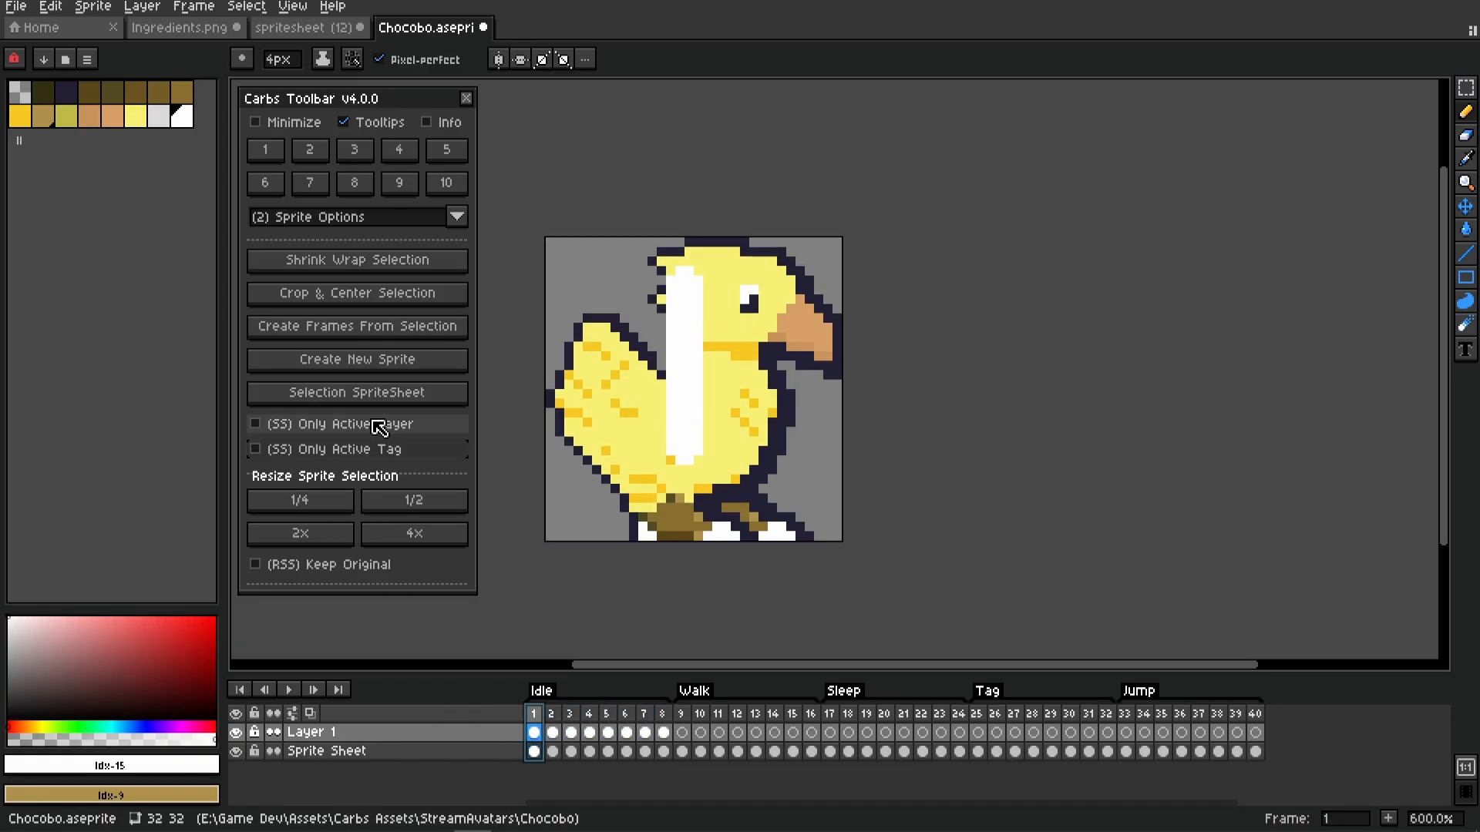
left_click(350, 454)
left_click(382, 450)
left_click(386, 424)
left_click(488, 733)
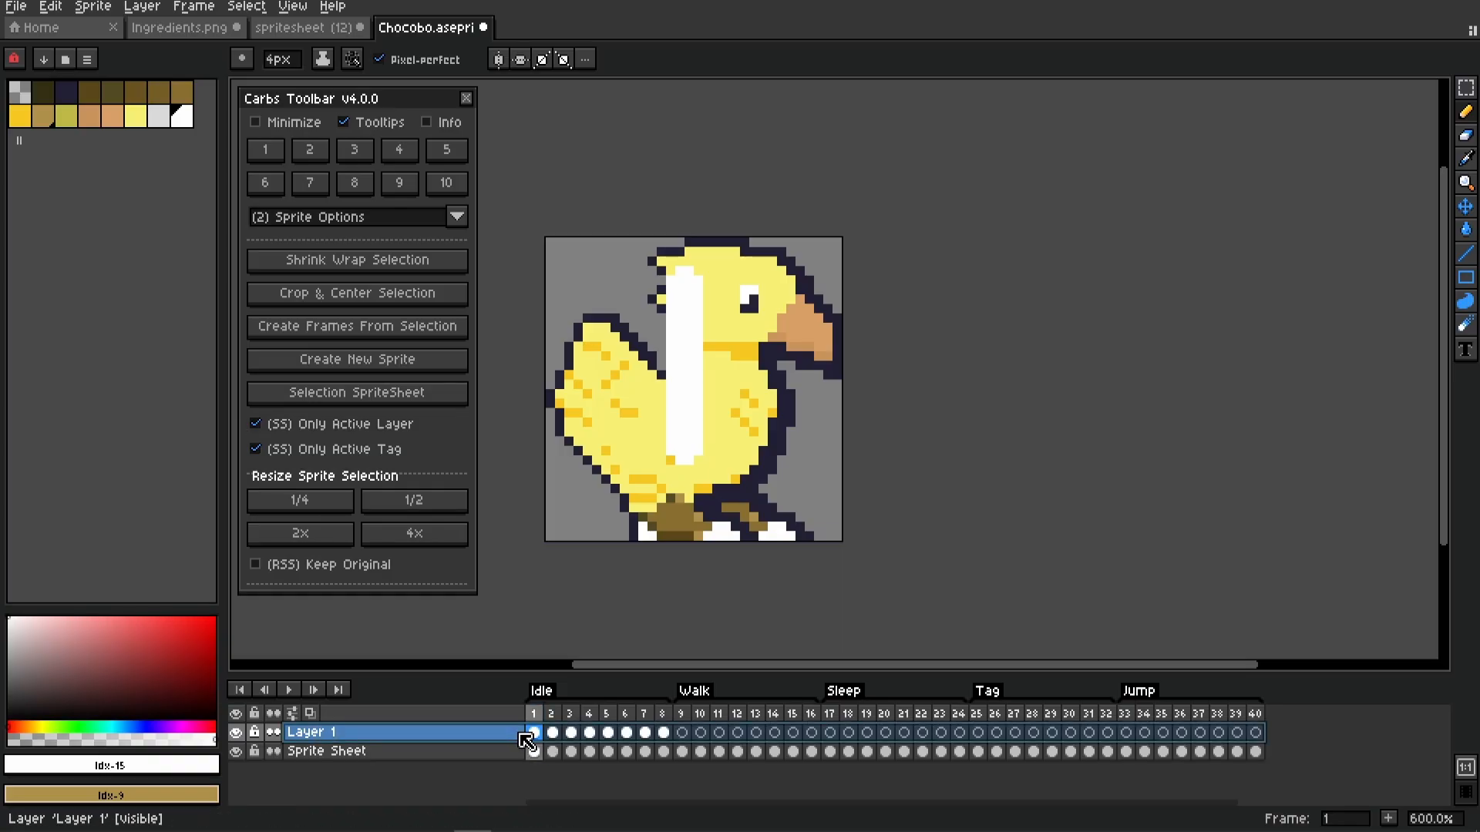
Select a region of about 29 × 25 px over the drawn number 1 with the Rectangular Marquee and create a selection spritesheet
left_click(426, 394)
key("w")
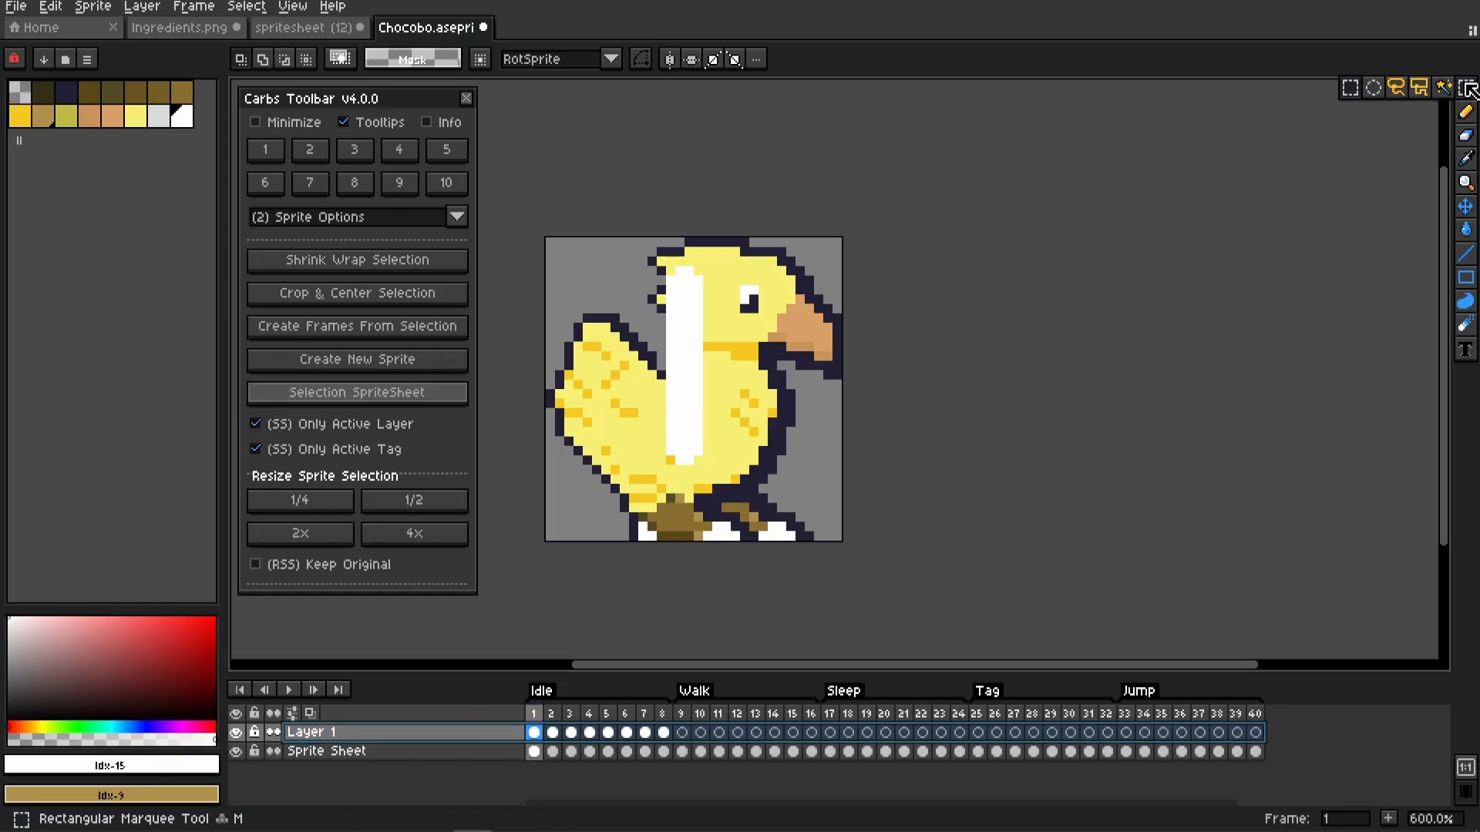
key("m")
left_click_drag(578, 224, 872, 466)
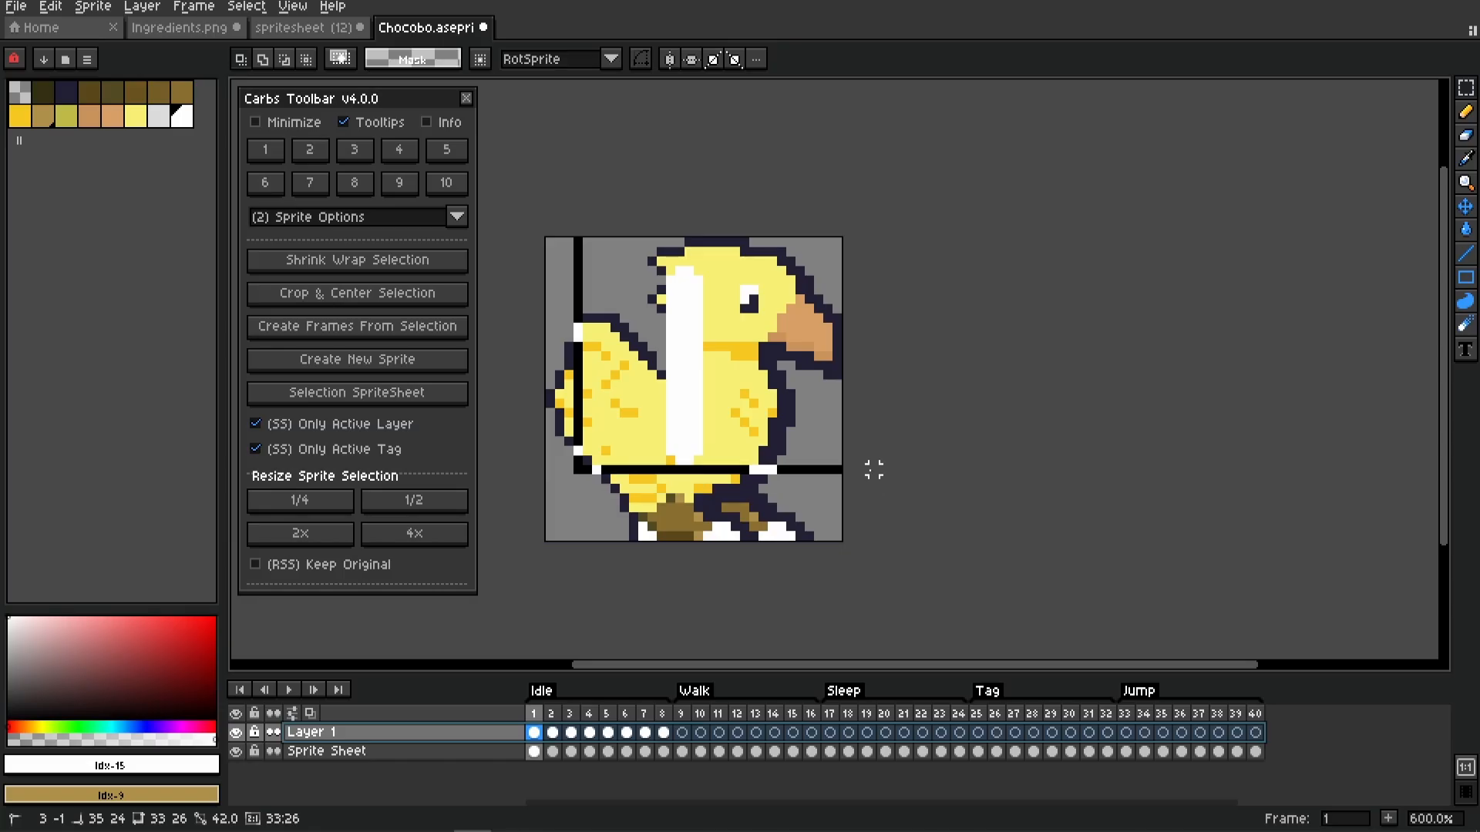
left_click(396, 395)
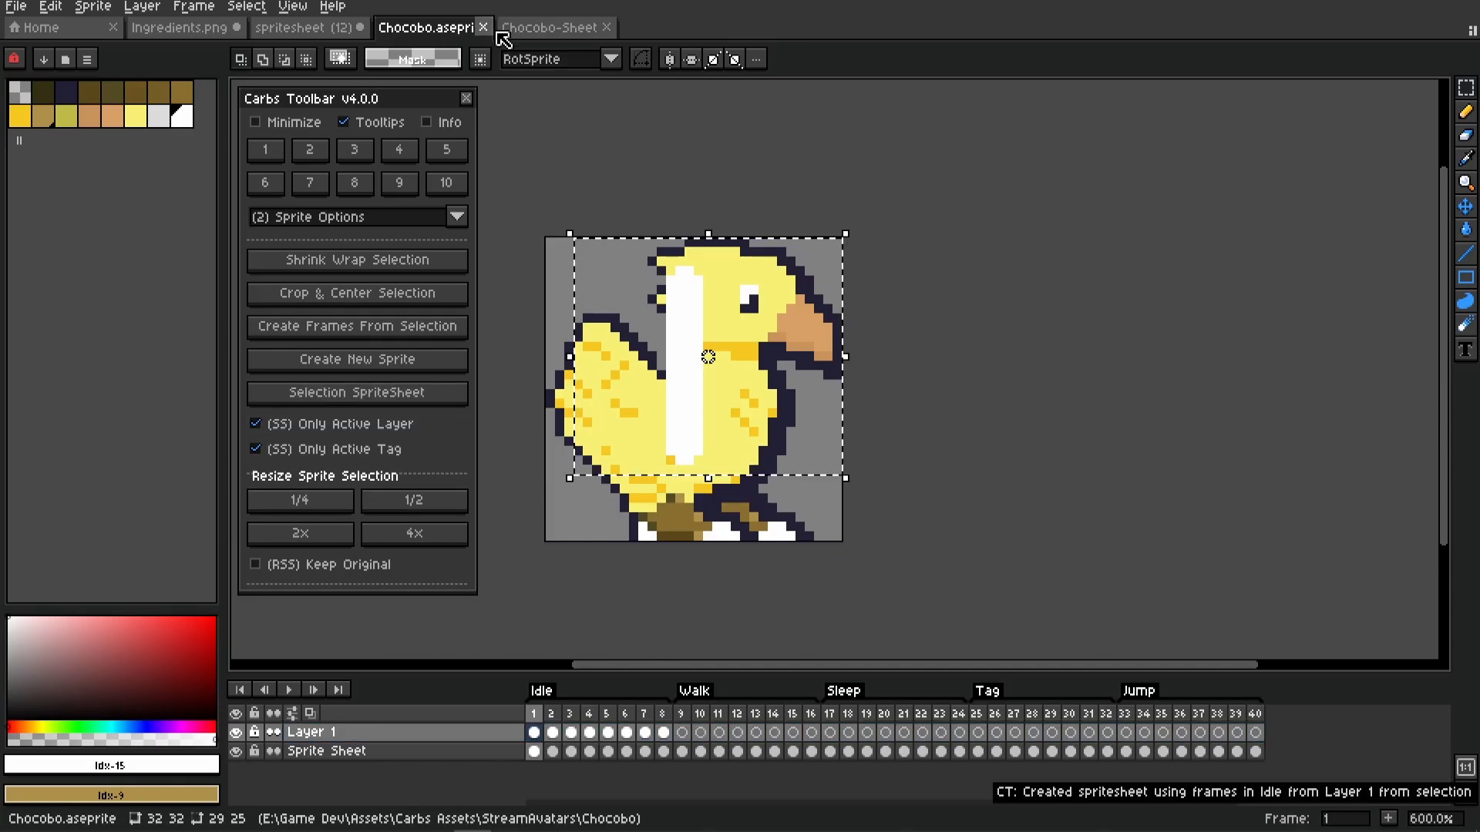
Inspect the generated spritesheet of Layer 1's drawn numbers from end to end and close it
left_click(536, 33)
scroll(694, 392, "up", 3)
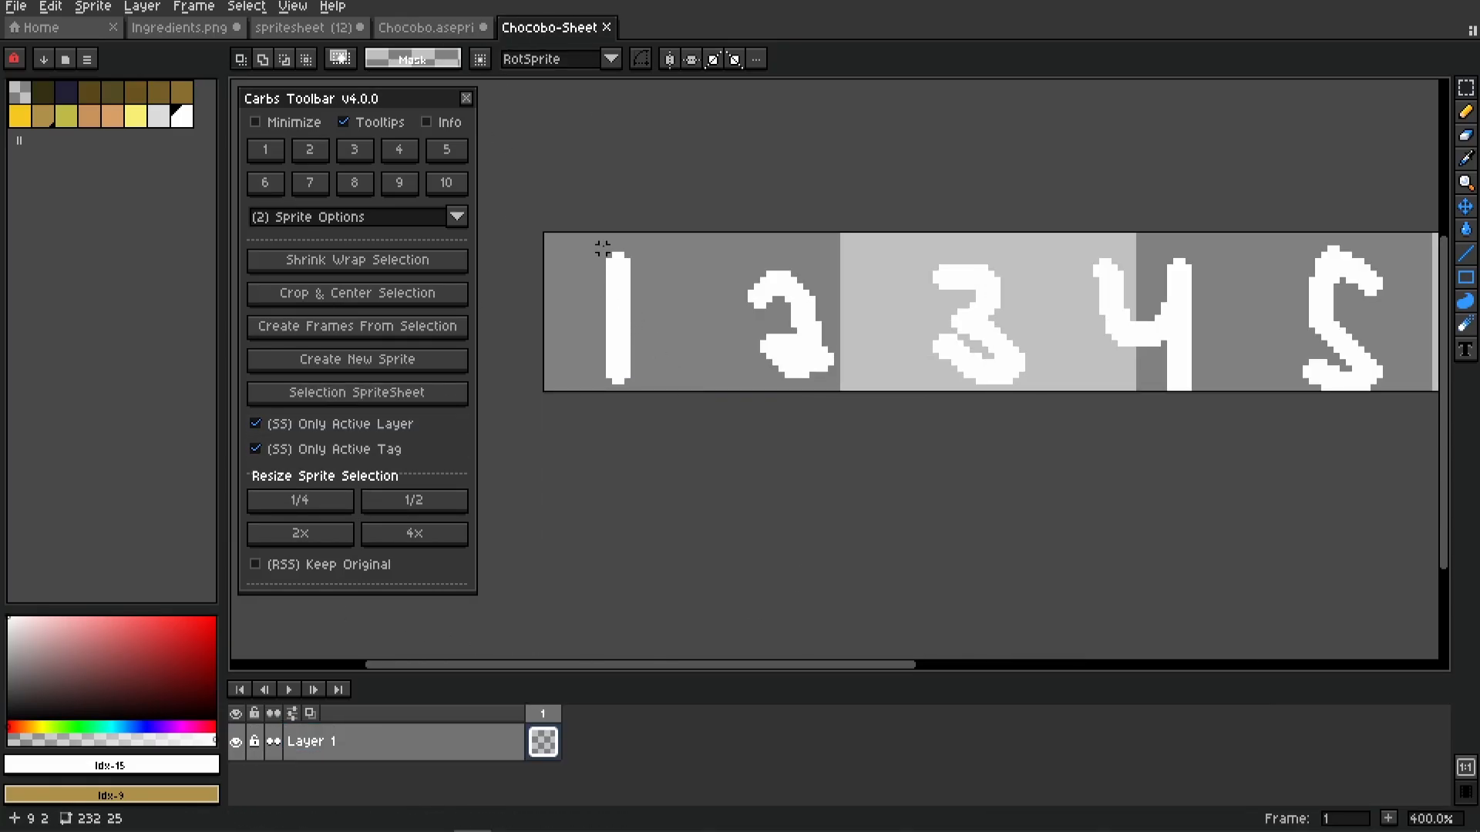
scroll(720, 343, "right", 5)
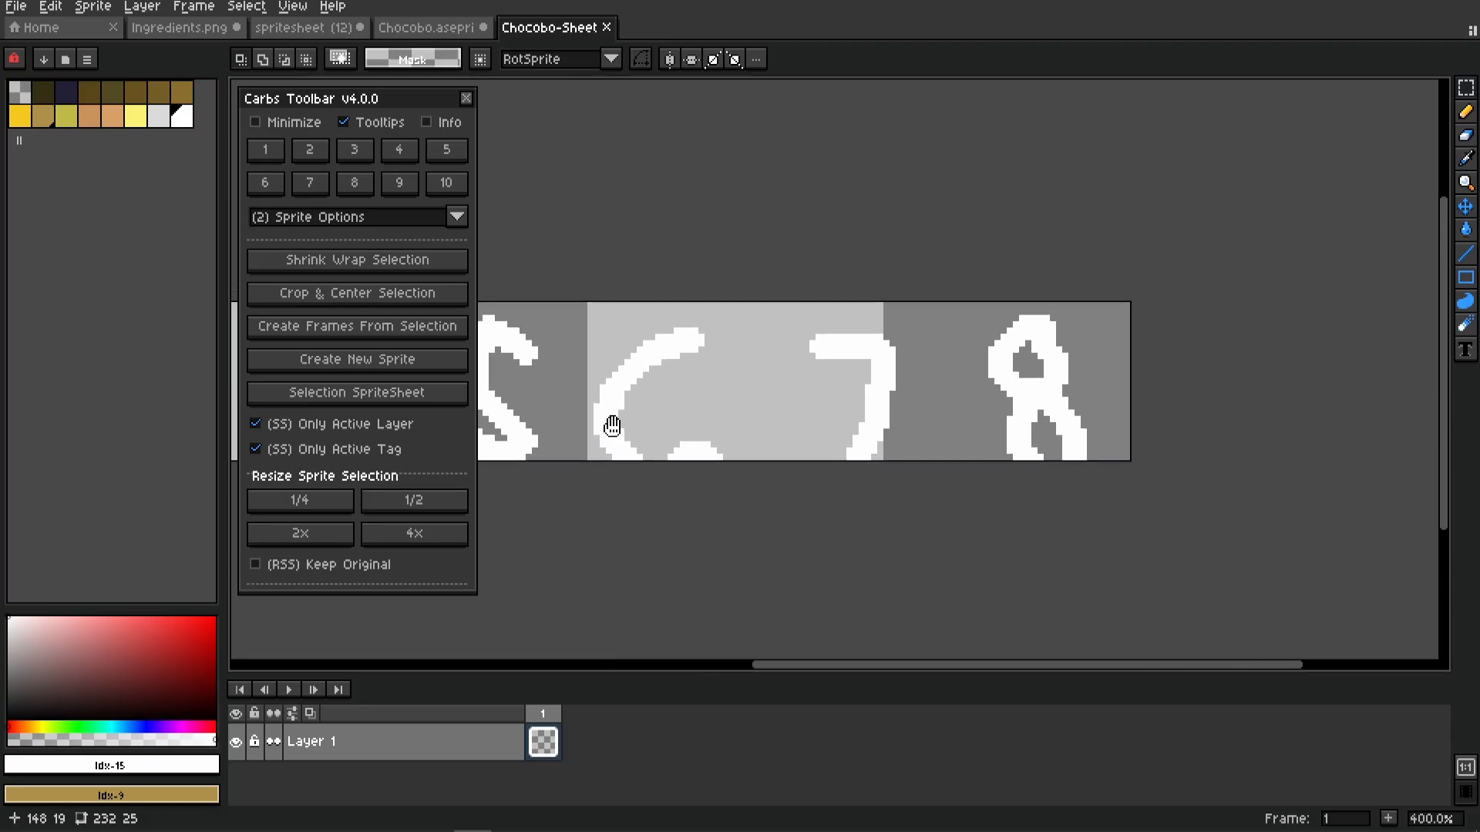
scroll(966, 374, "left", 5)
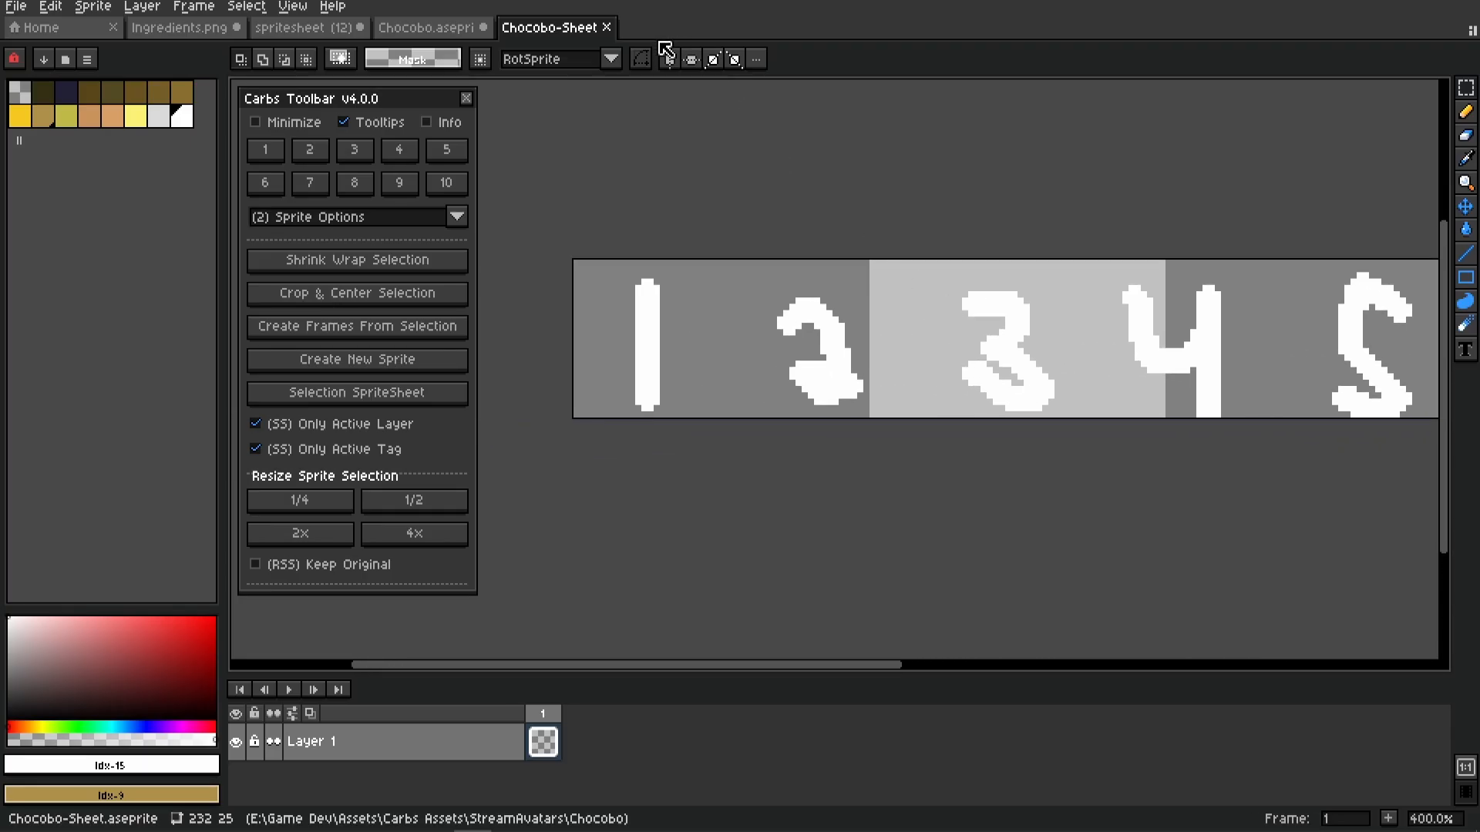
left_click(608, 31)
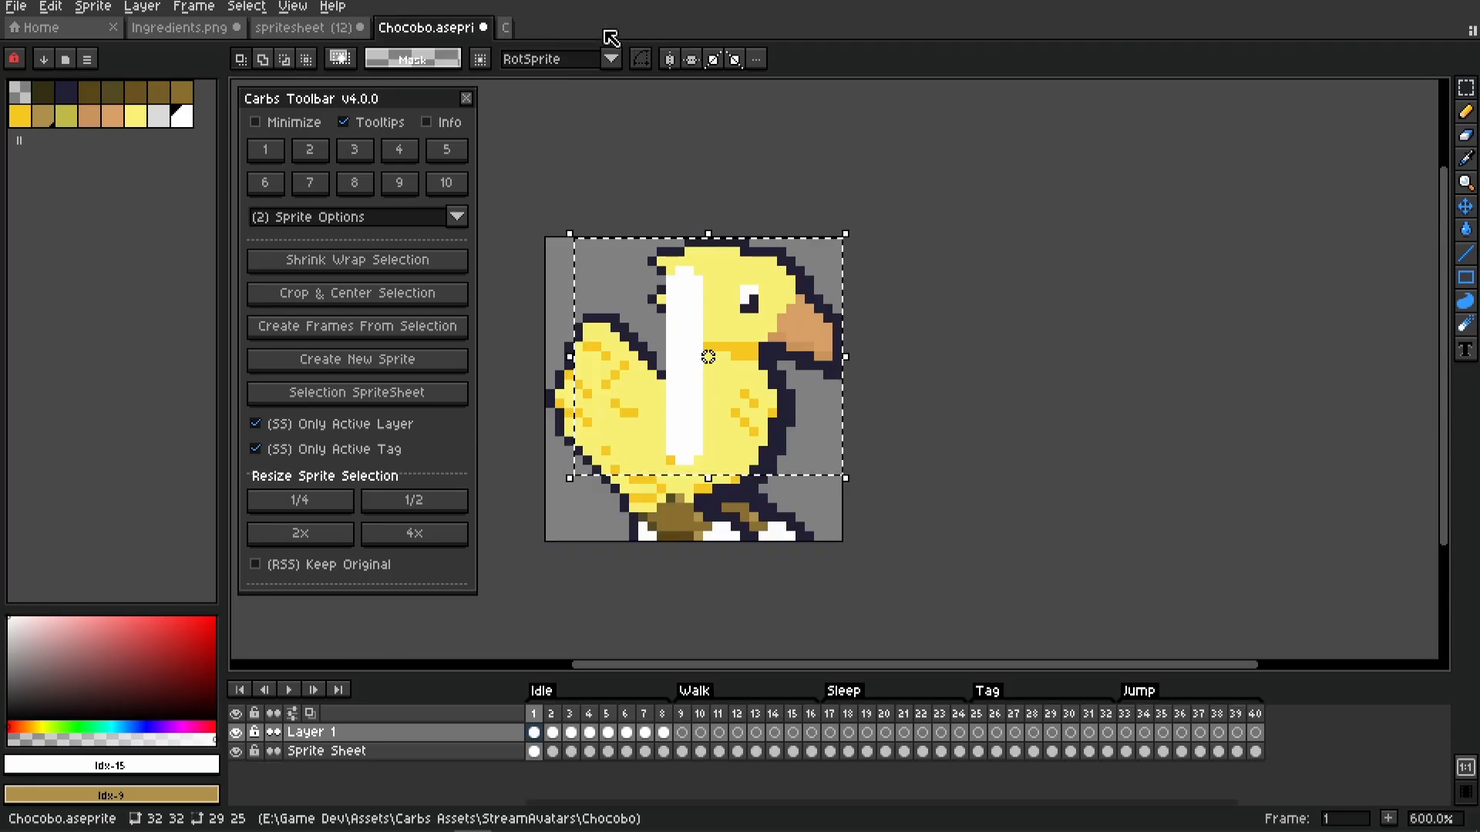
Create a selection spritesheet from the Sprite Sheet layer's Idle frames using the same region, view it, and close it
left_click(503, 752)
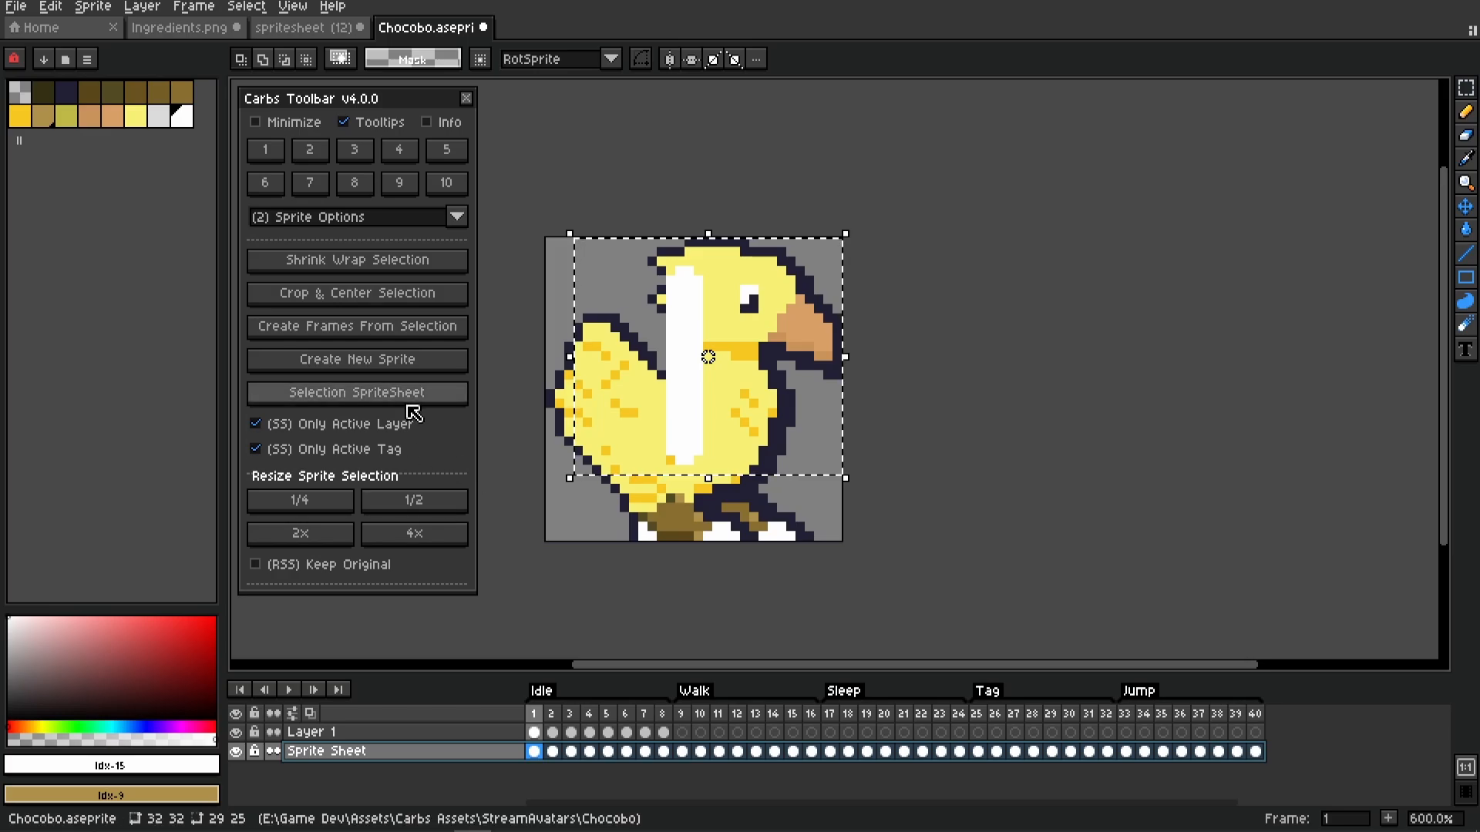
left_click(445, 384)
left_click(586, 29)
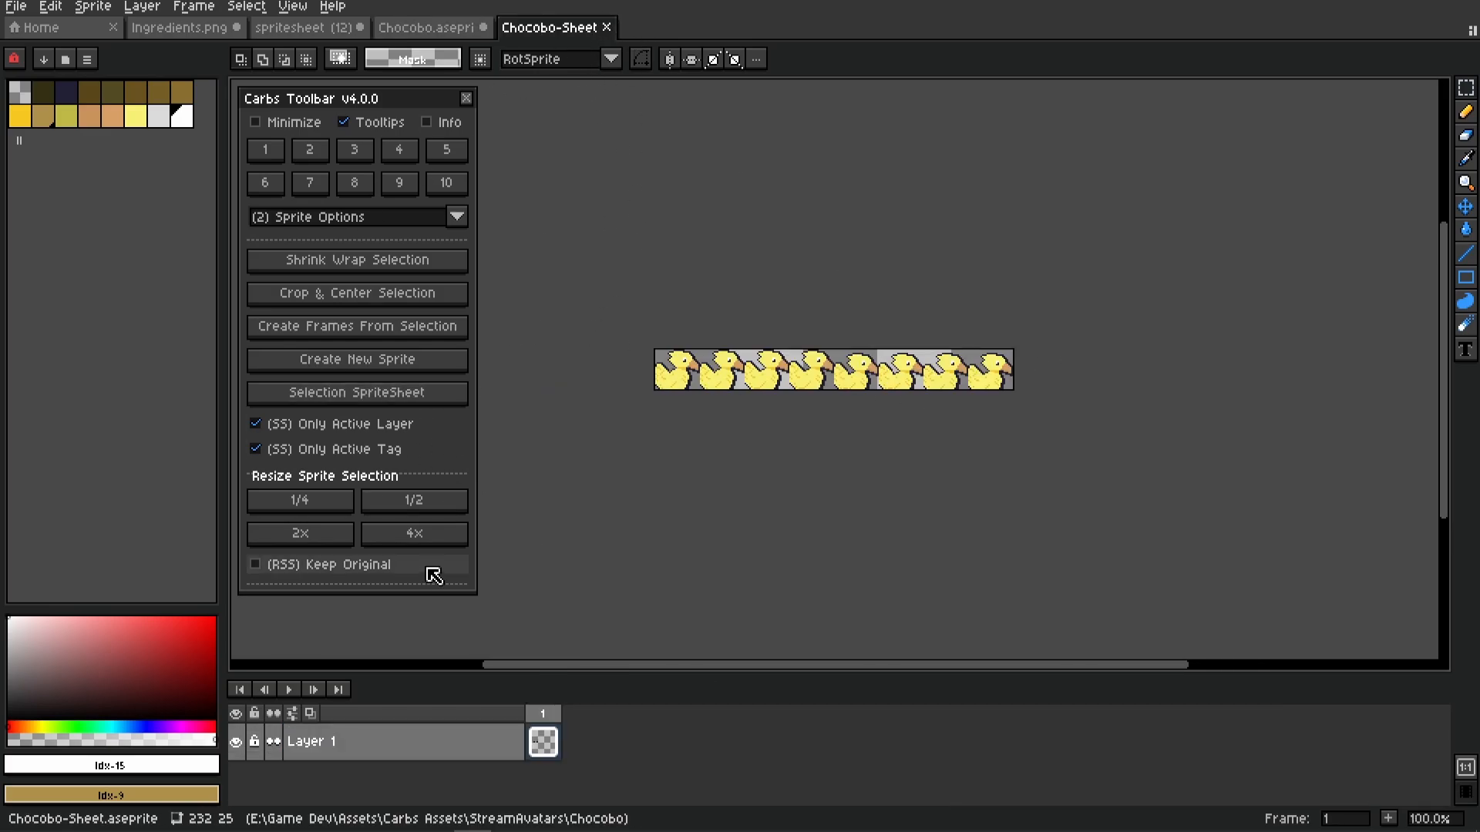
left_click(607, 27)
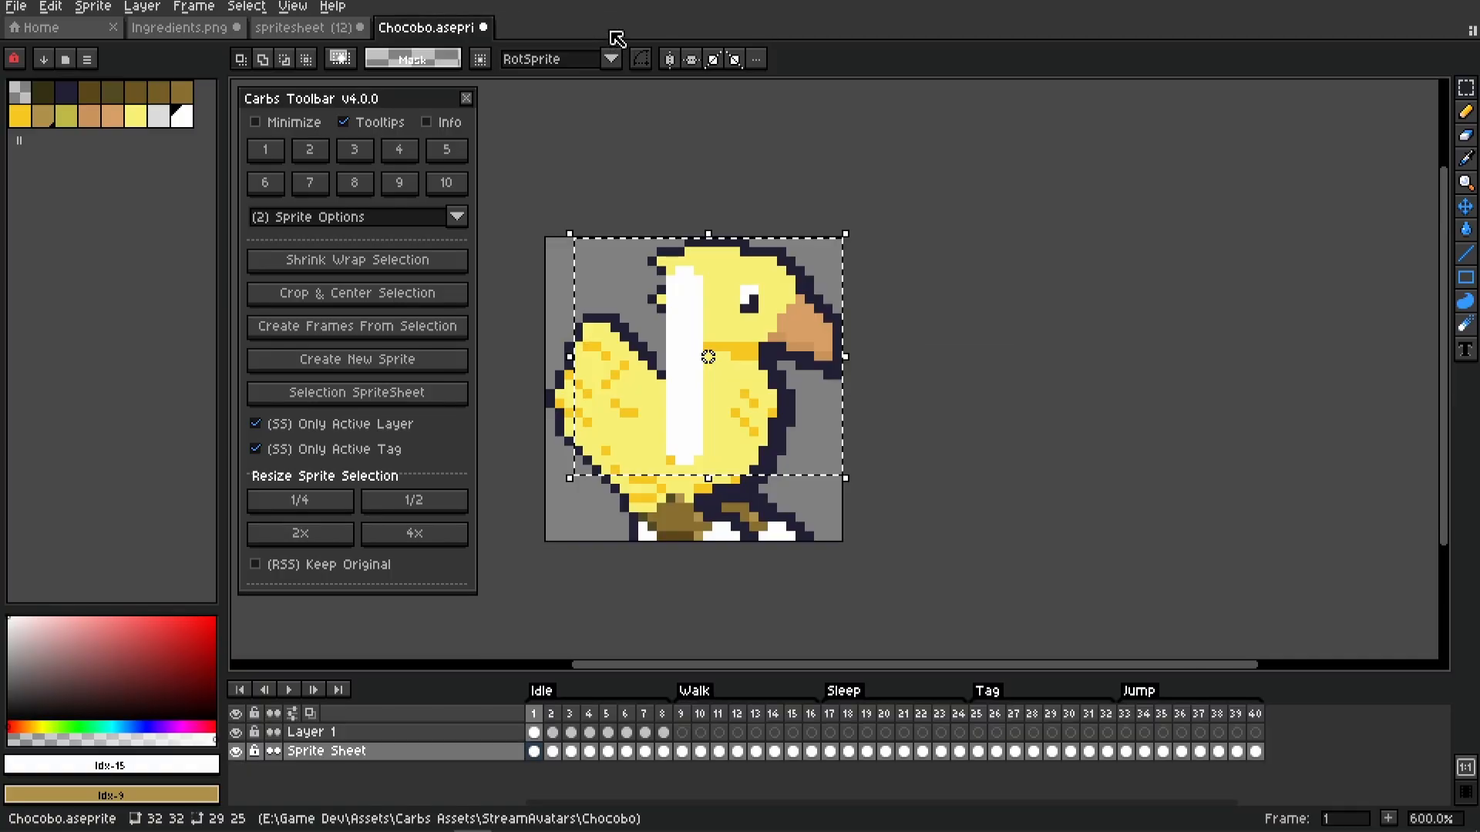
Turn off the active-layer and active-tag spritesheet restrictions and clear the selection on the Chocobo sprite
left_click(387, 425)
left_click(389, 451)
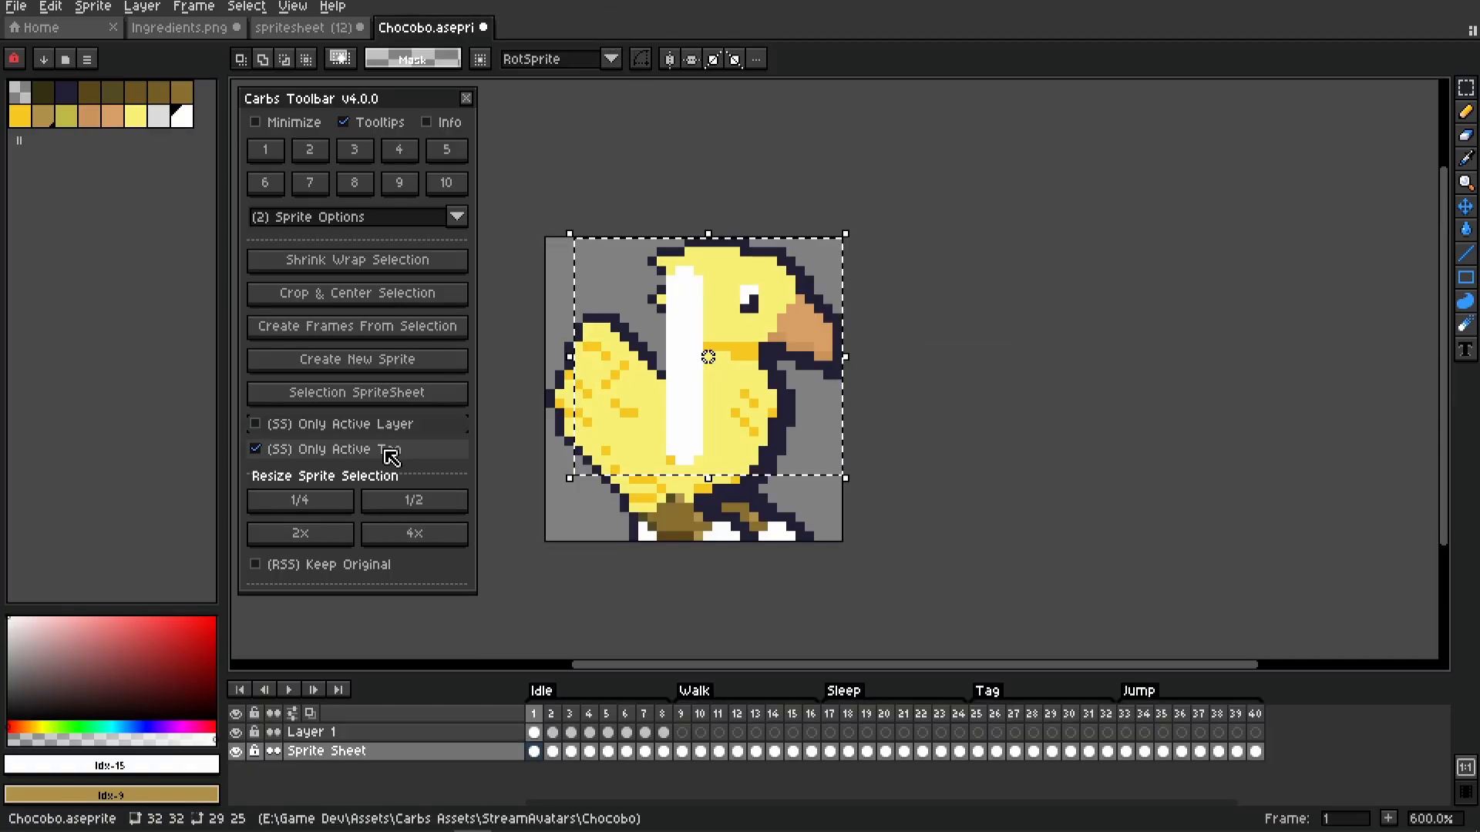
key("ctrl+d")
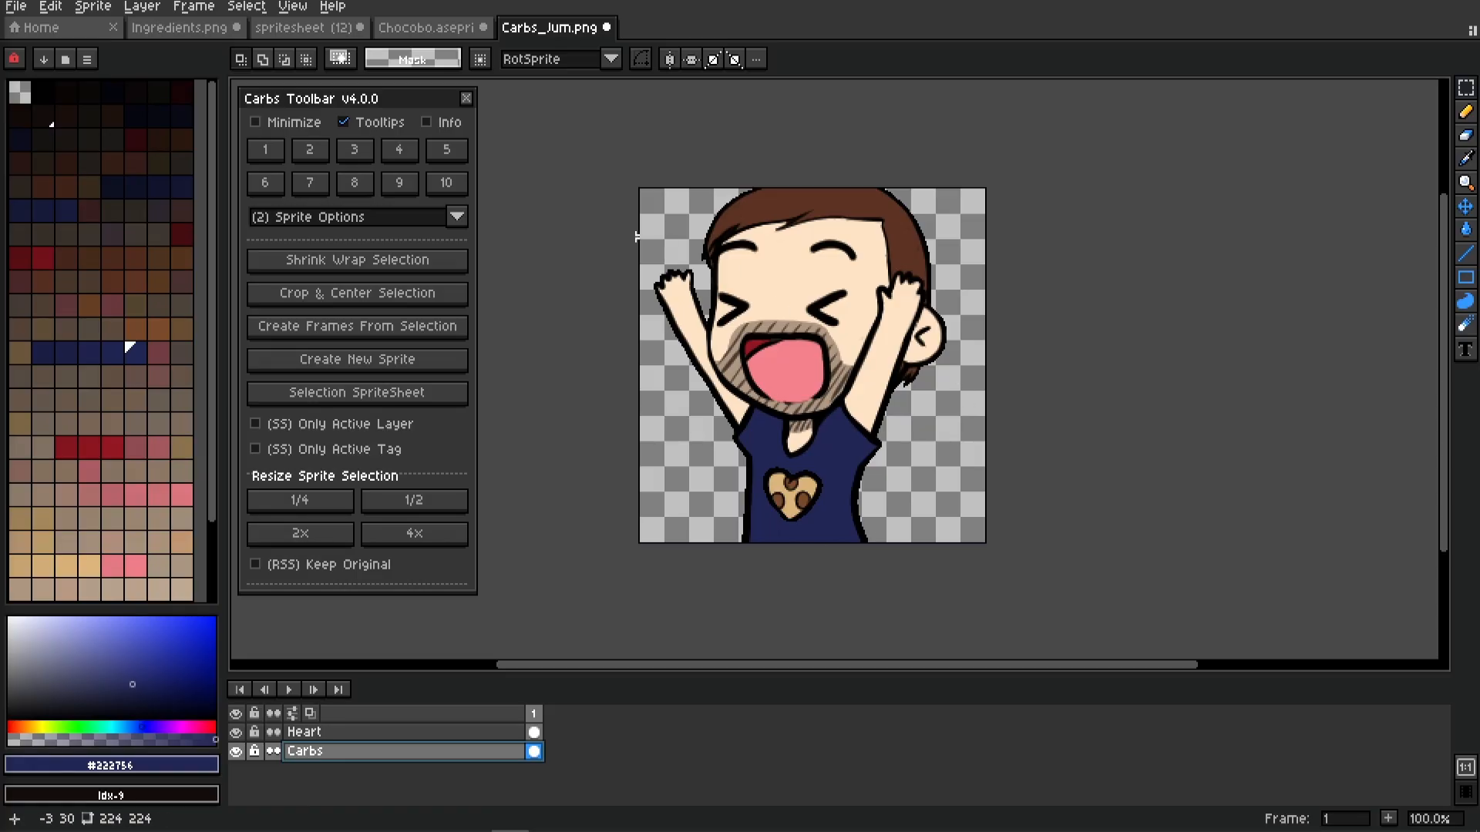
Make the Heart layer active in Carbs_Jum.png
left_click_drag(774, 406, 743, 419)
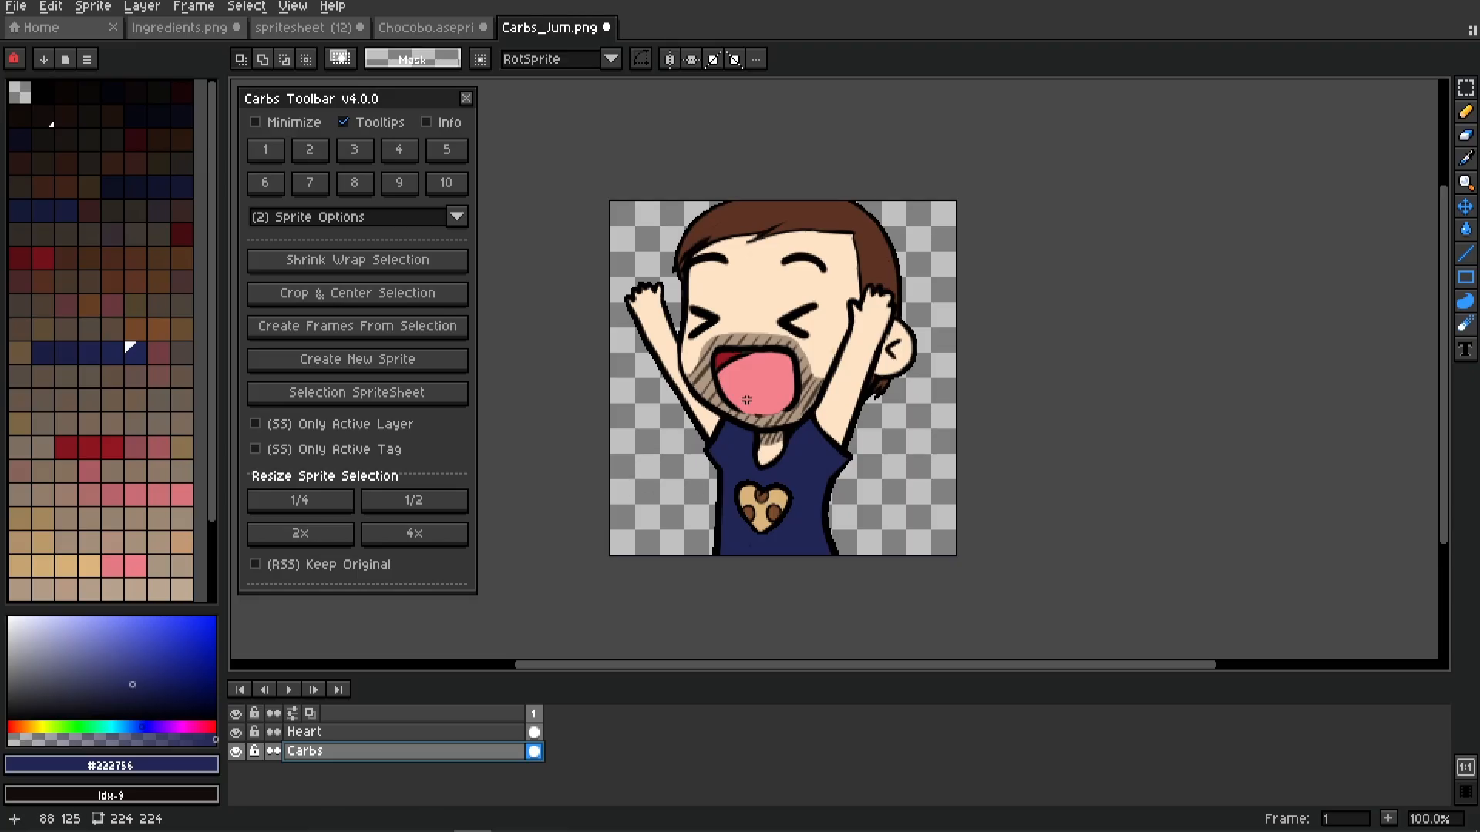
mouse_move(773, 350)
left_mouse_down()
mouse_move(804, 357)
mouse_move(762, 347)
left_mouse_up()
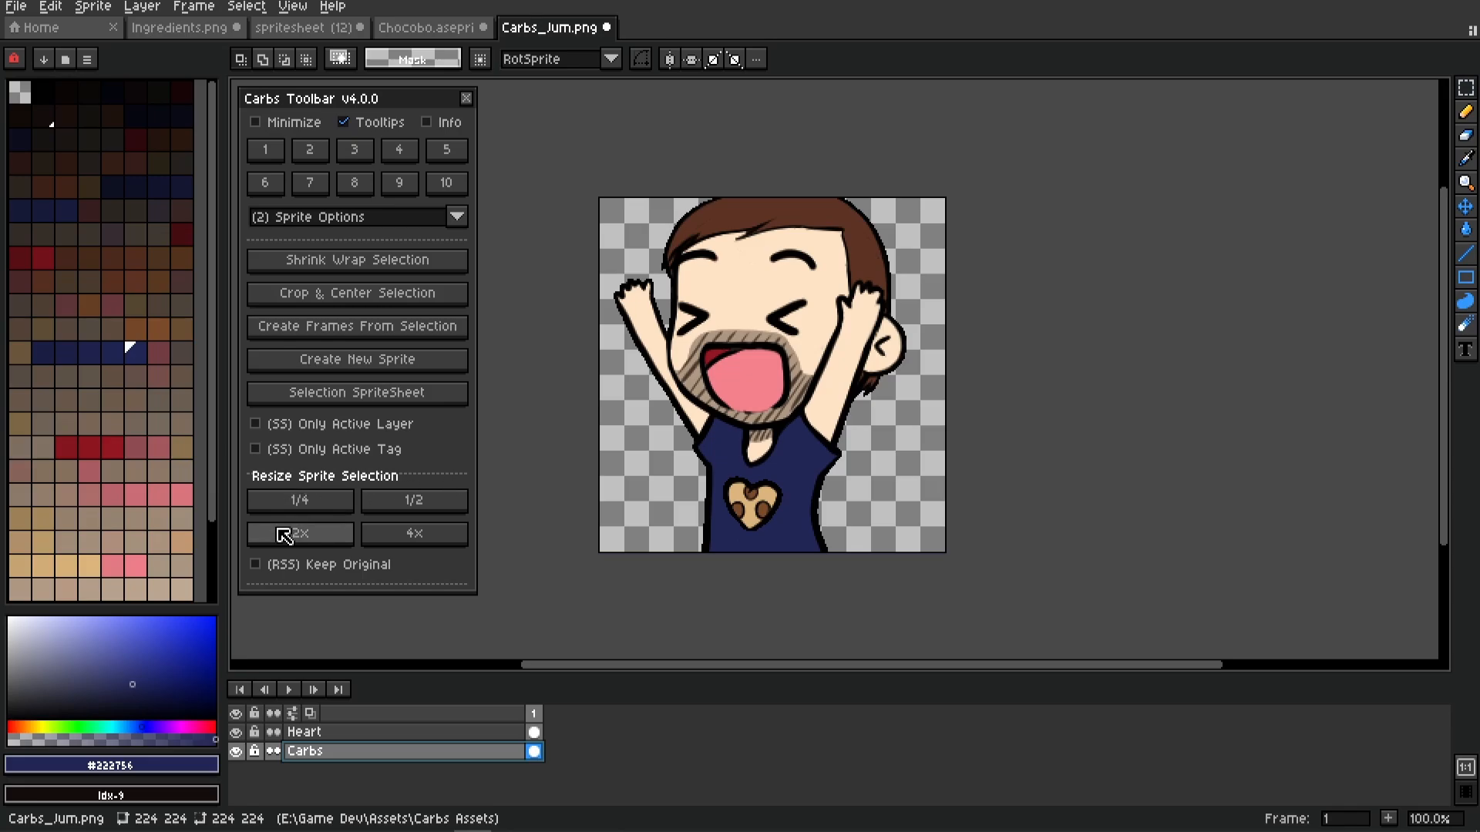
left_click(395, 739)
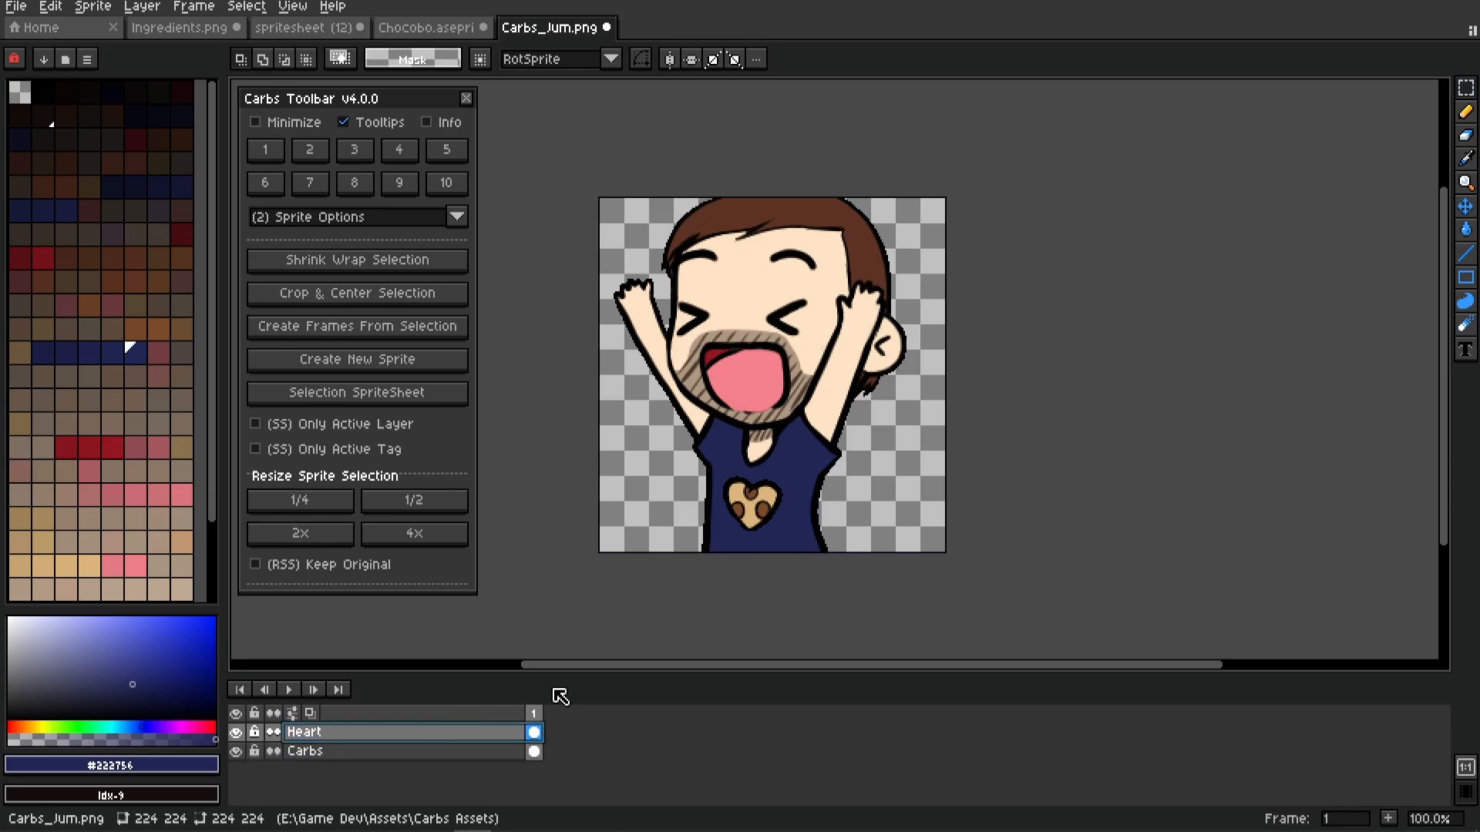
Select the heart on the shirt with a region about 57 by 45 px, enlarge it 2x and move it to the raised hand beside the ear
left_click(236, 733)
left_click(237, 733)
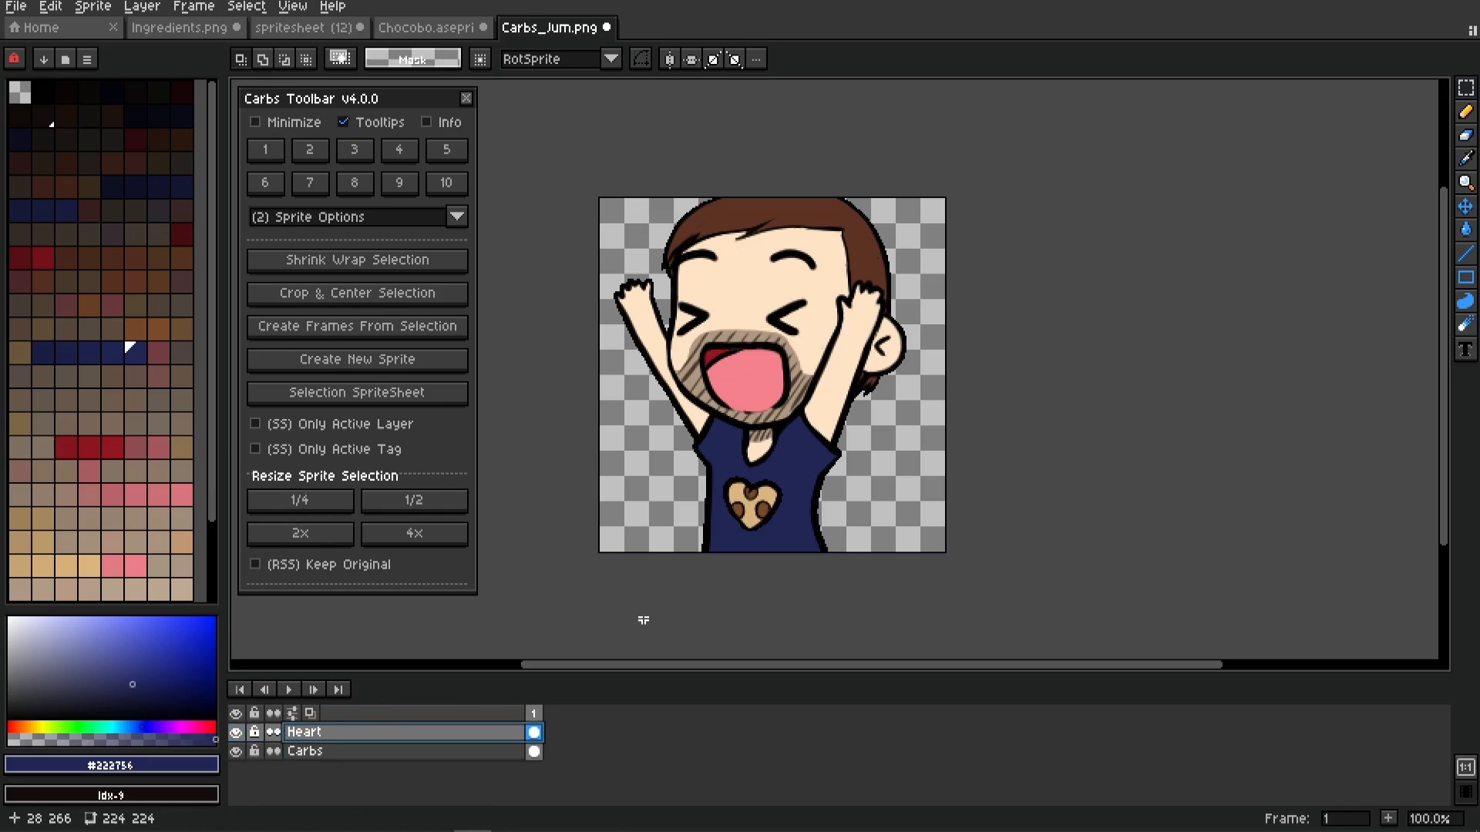
scroll(701, 441, "down", 2)
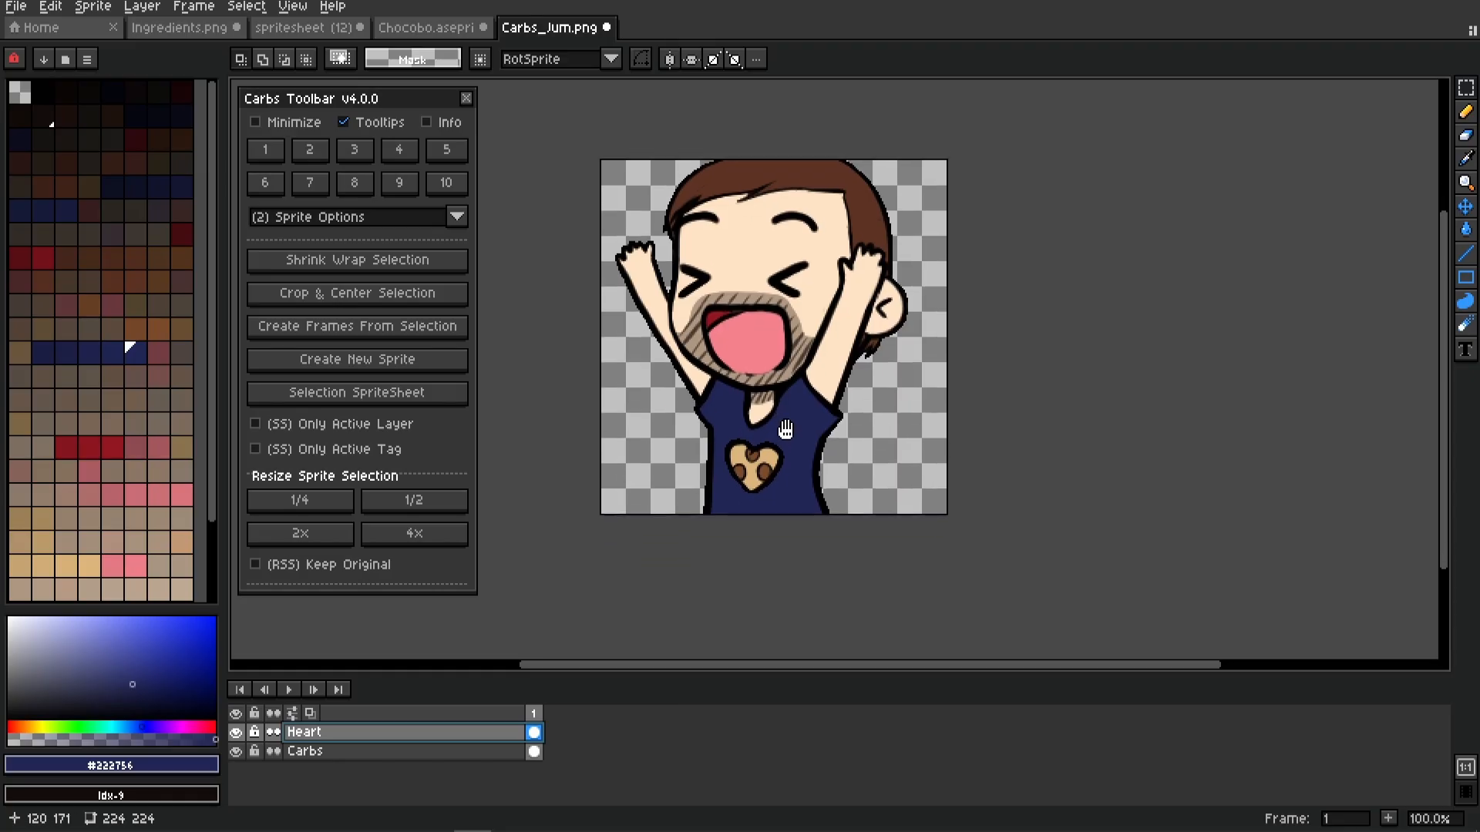
left_click_drag(716, 423, 807, 498)
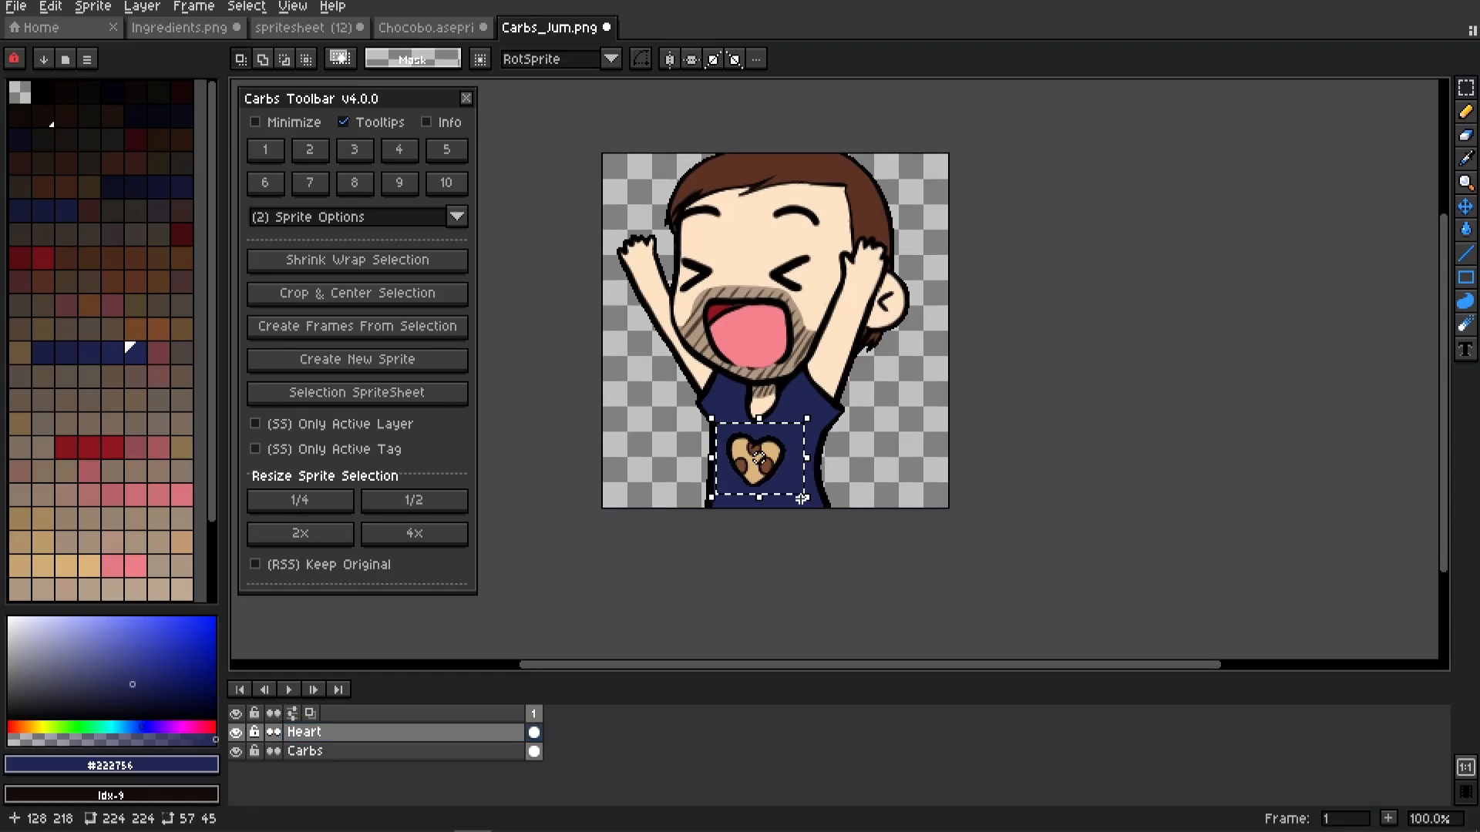
left_click(301, 534)
left_click_drag(795, 487, 920, 241)
Enlarge the heart selection 4x, move it up over the face, and undo the change
left_click(414, 532)
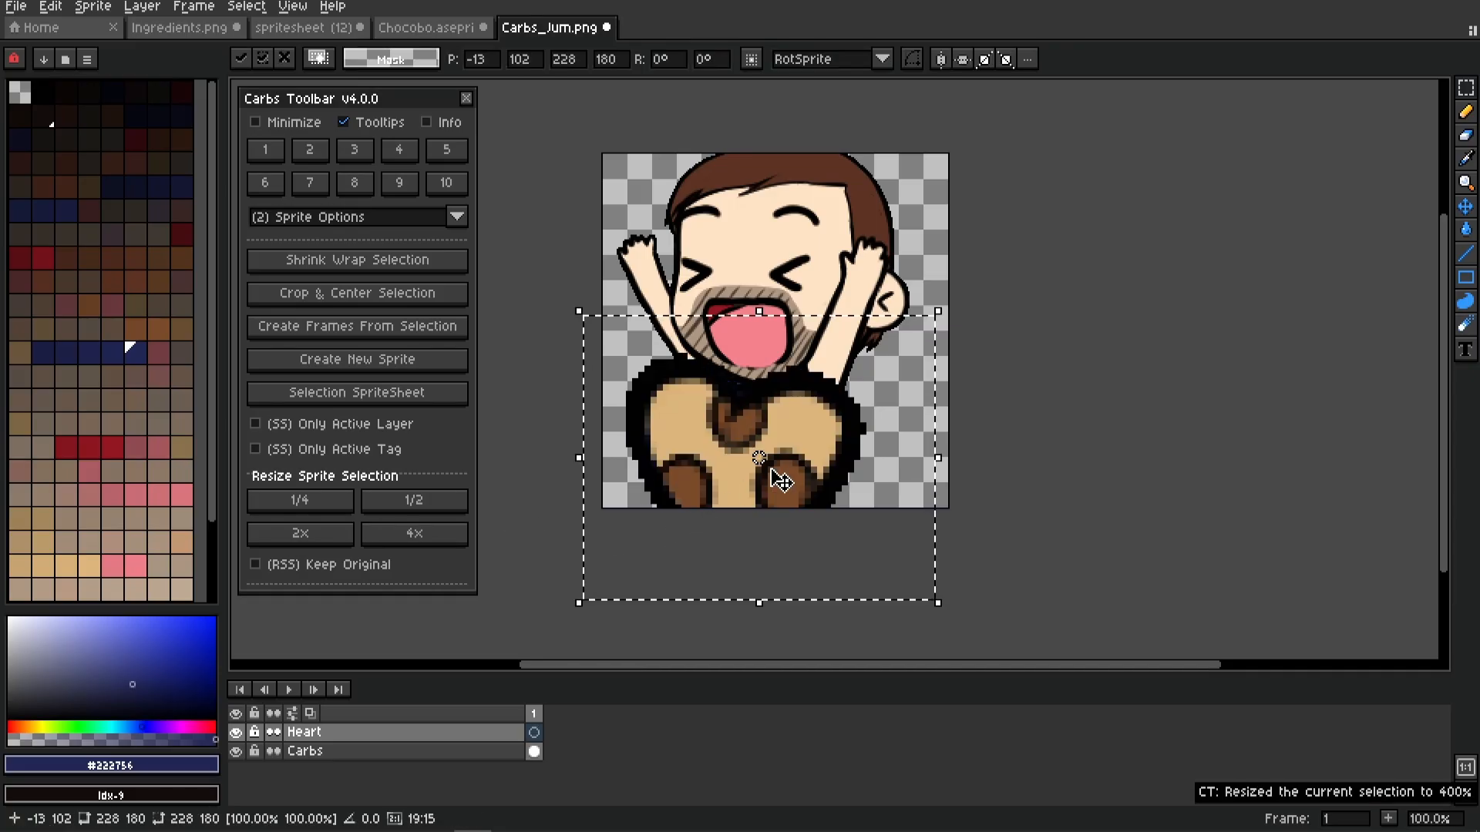
left_click_drag(782, 479, 811, 331)
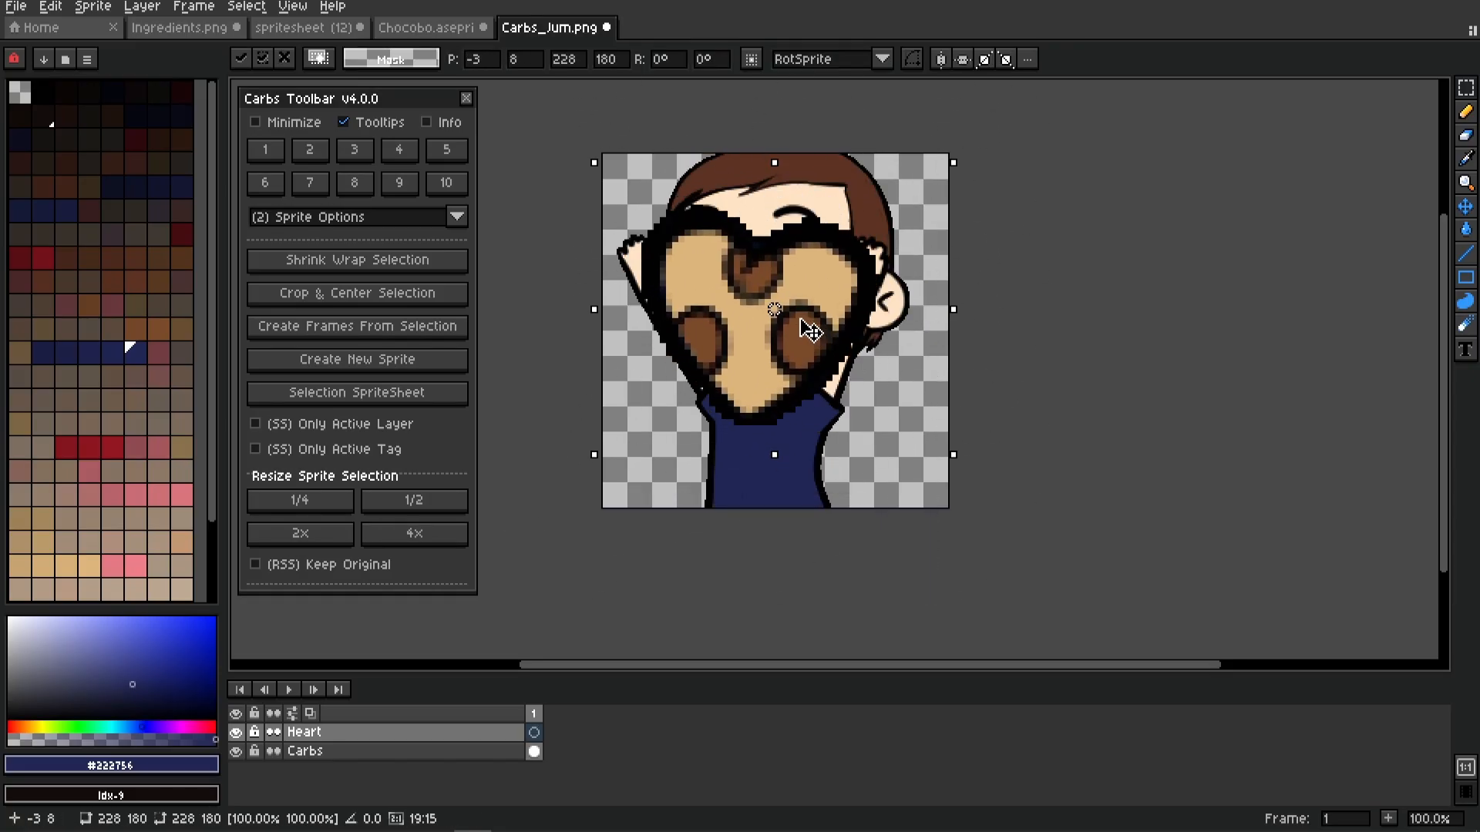
key("ctrl+z")
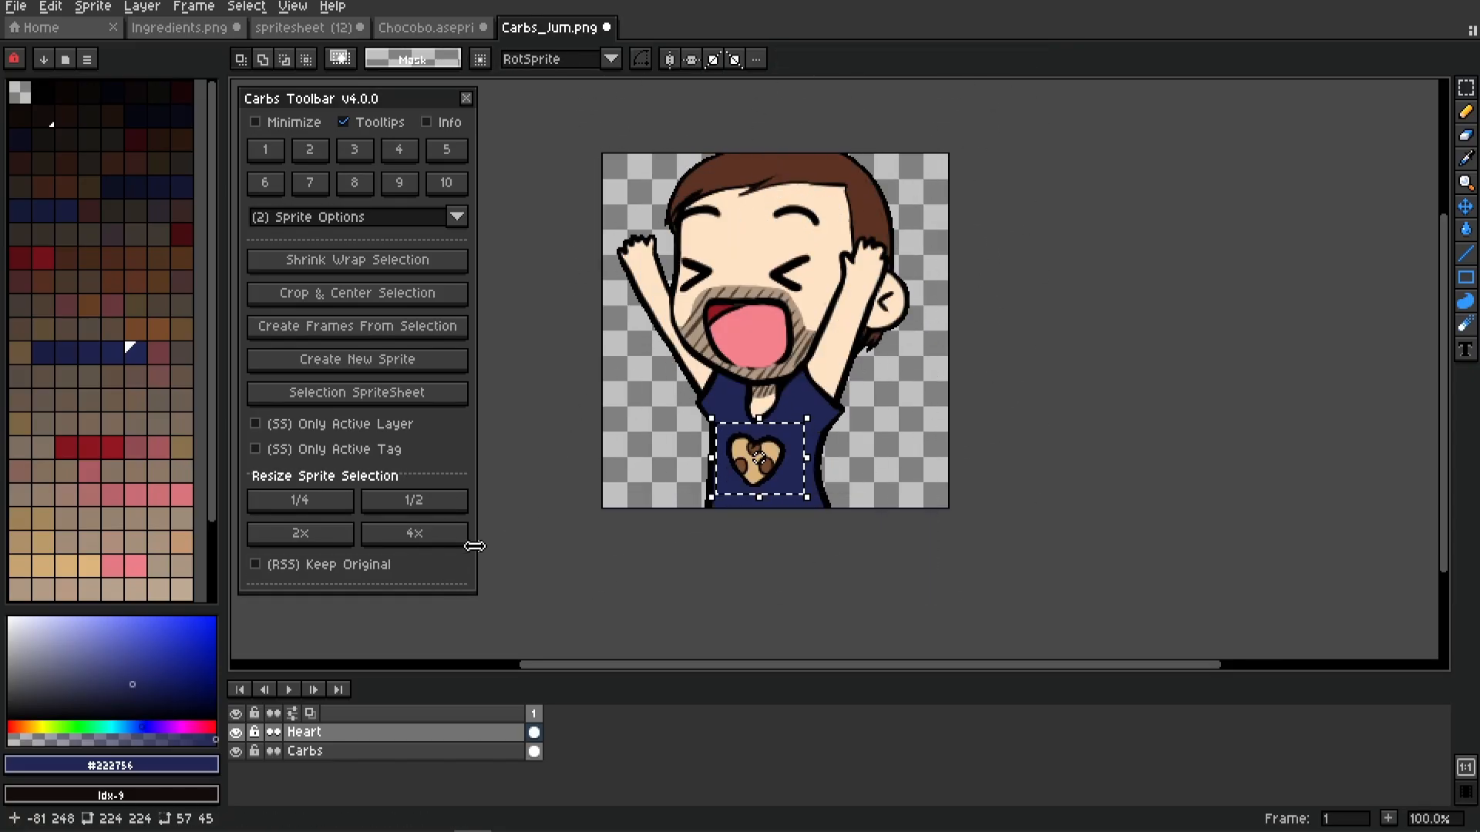
Try the heart selection at 1/2 size and at 1/4 size on the opposite raised hand, undoing each resize
left_click(416, 503)
key("ctrl+z")
left_click(301, 501)
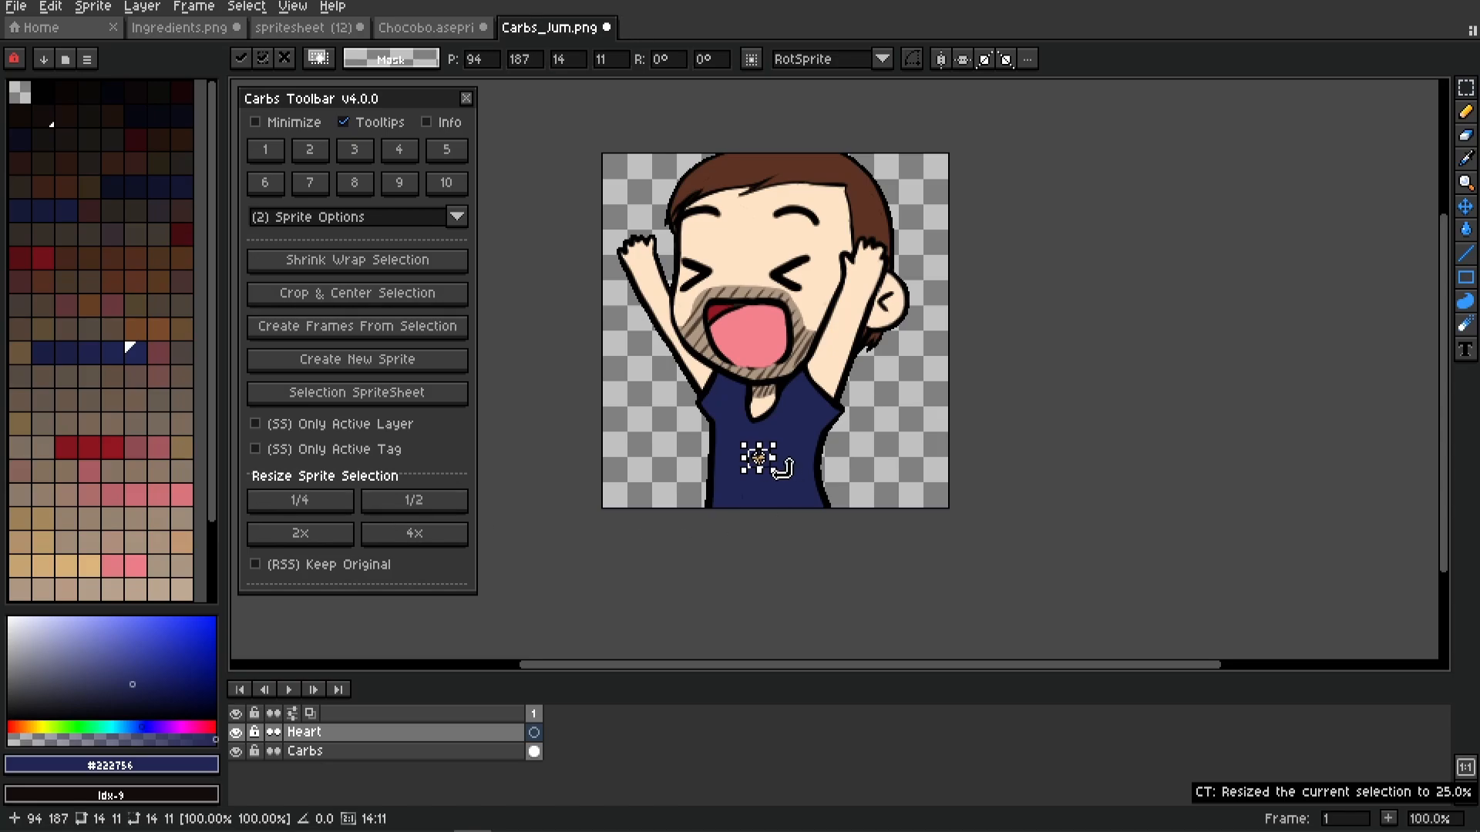
left_click_drag(759, 474, 626, 269)
left_click(722, 518)
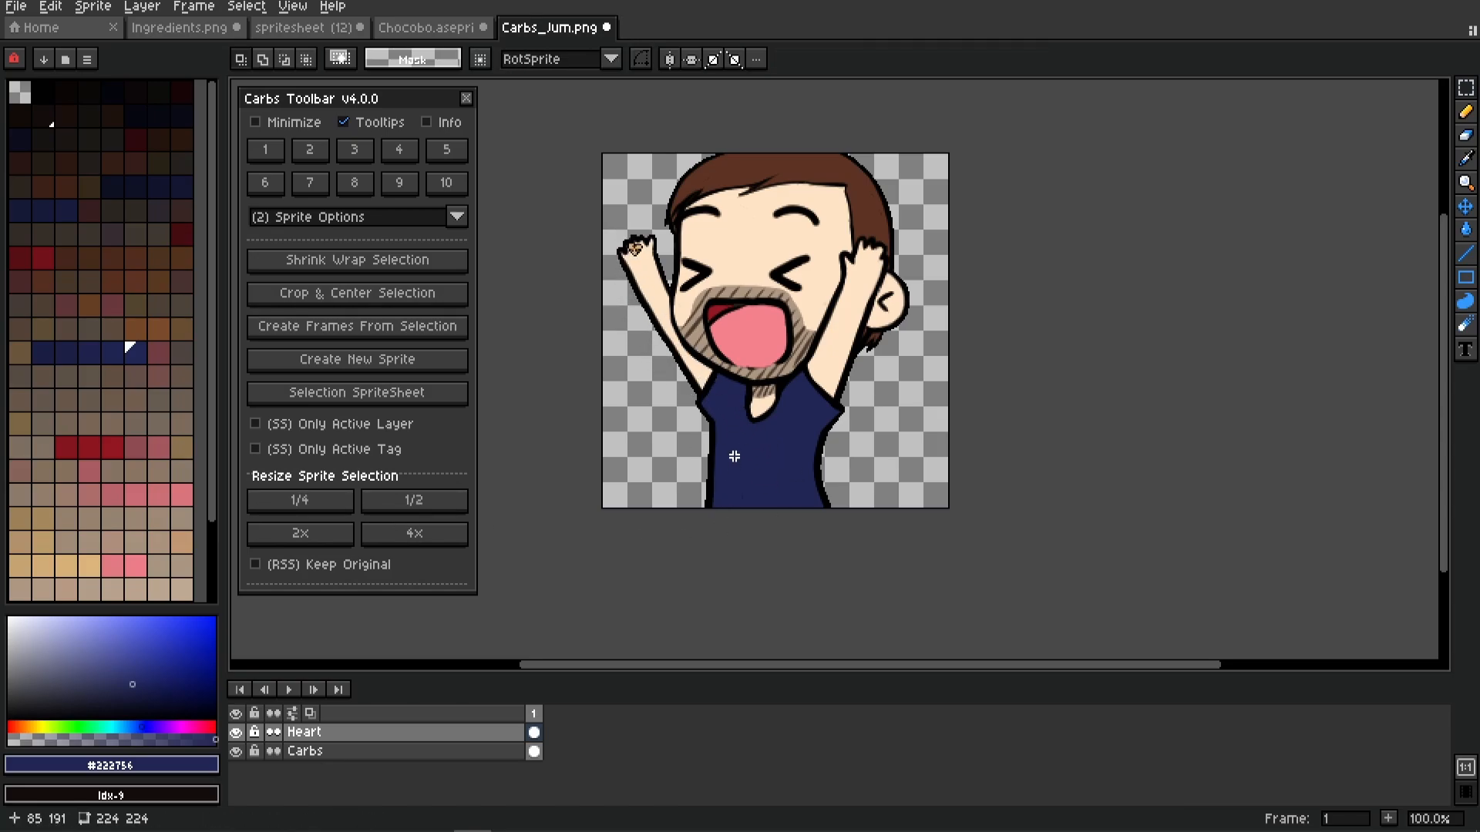
key("ctrl+z")
key("ctrl+z")
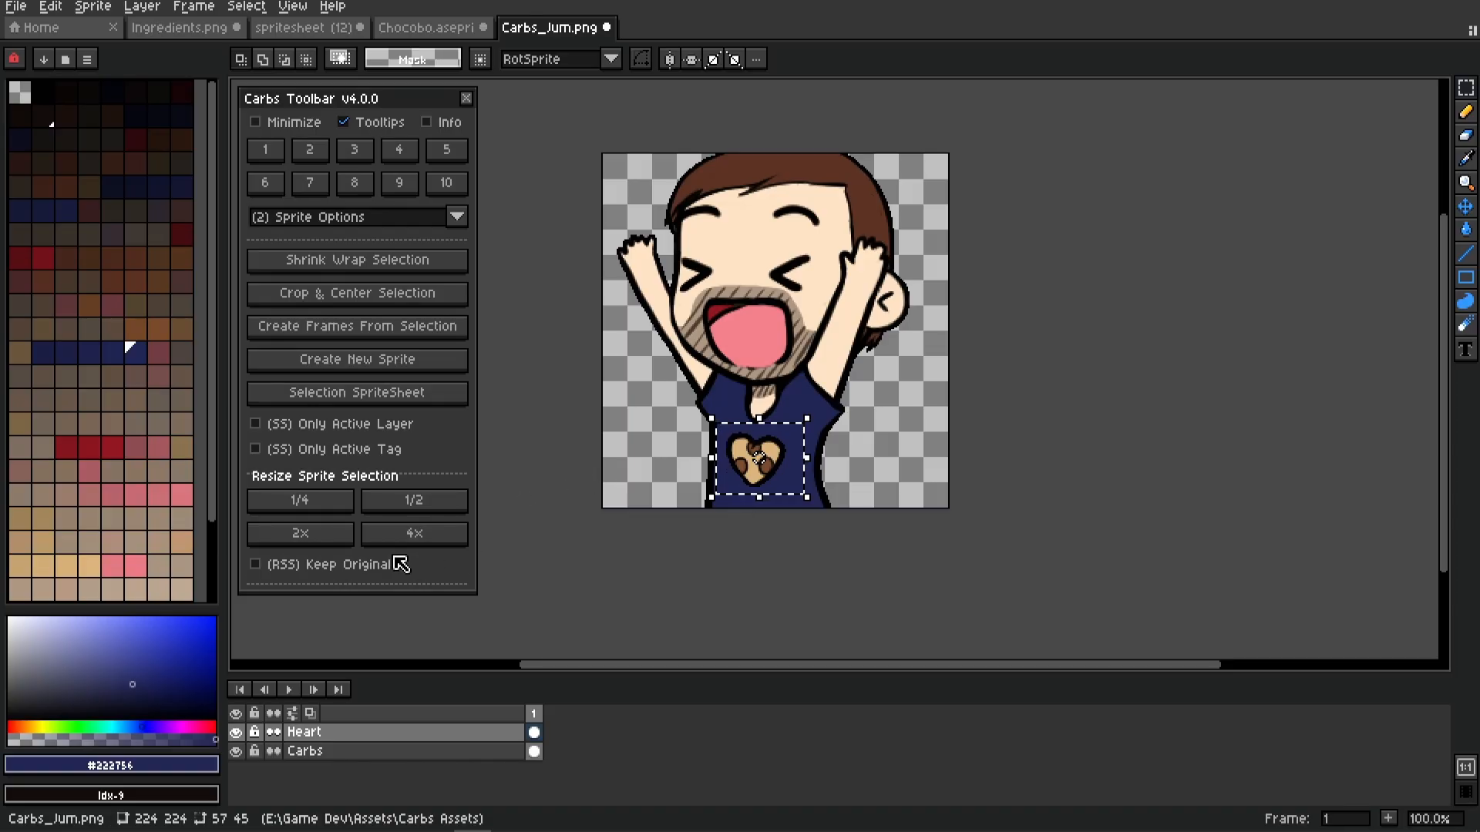
Turn on keeping the original for selection resizing and place a 2x copy of the heart over the raised hand beside the ear
left_click(340, 569)
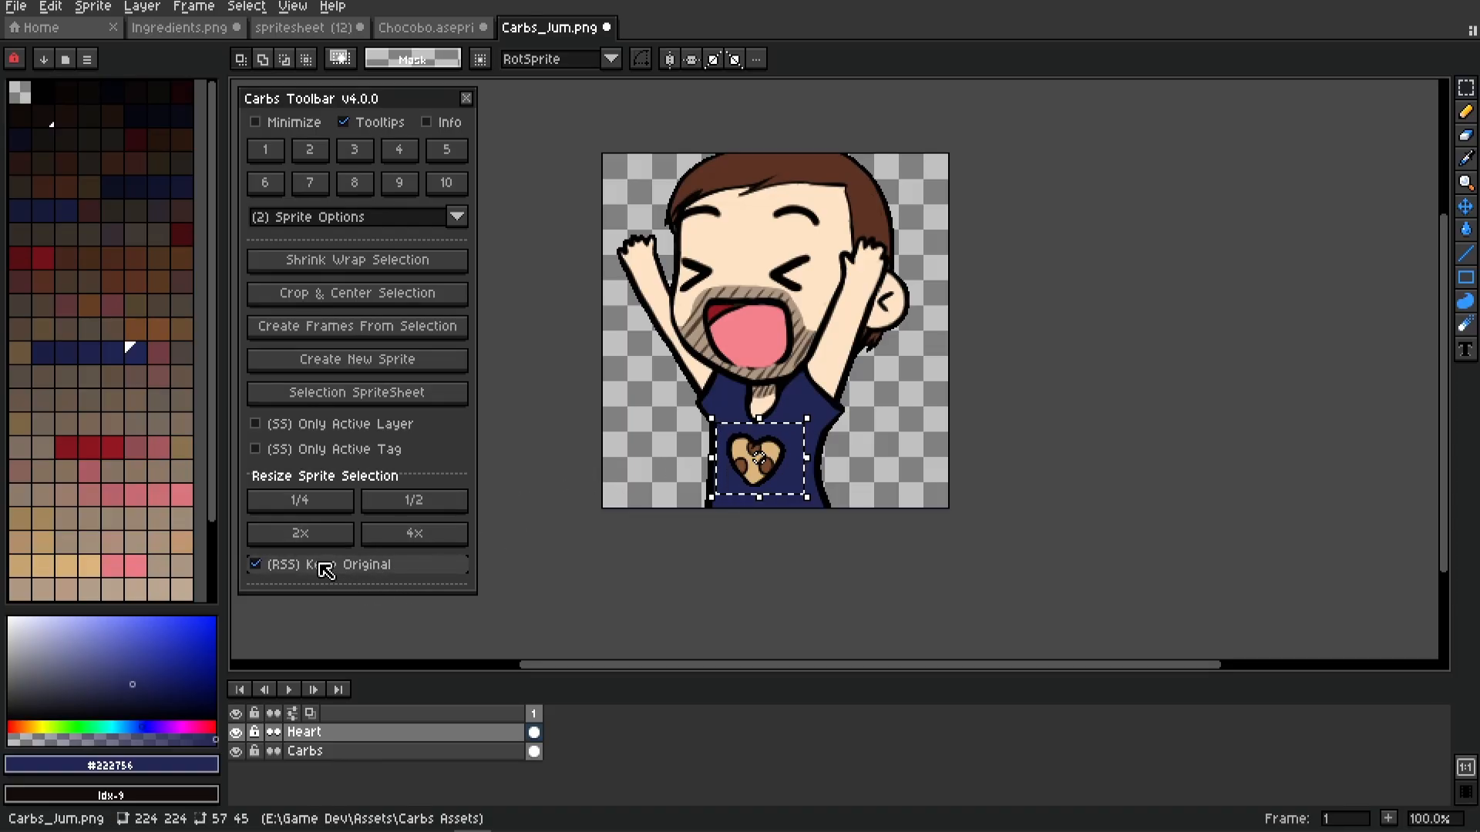
left_click(325, 545)
left_click_drag(803, 479, 933, 210)
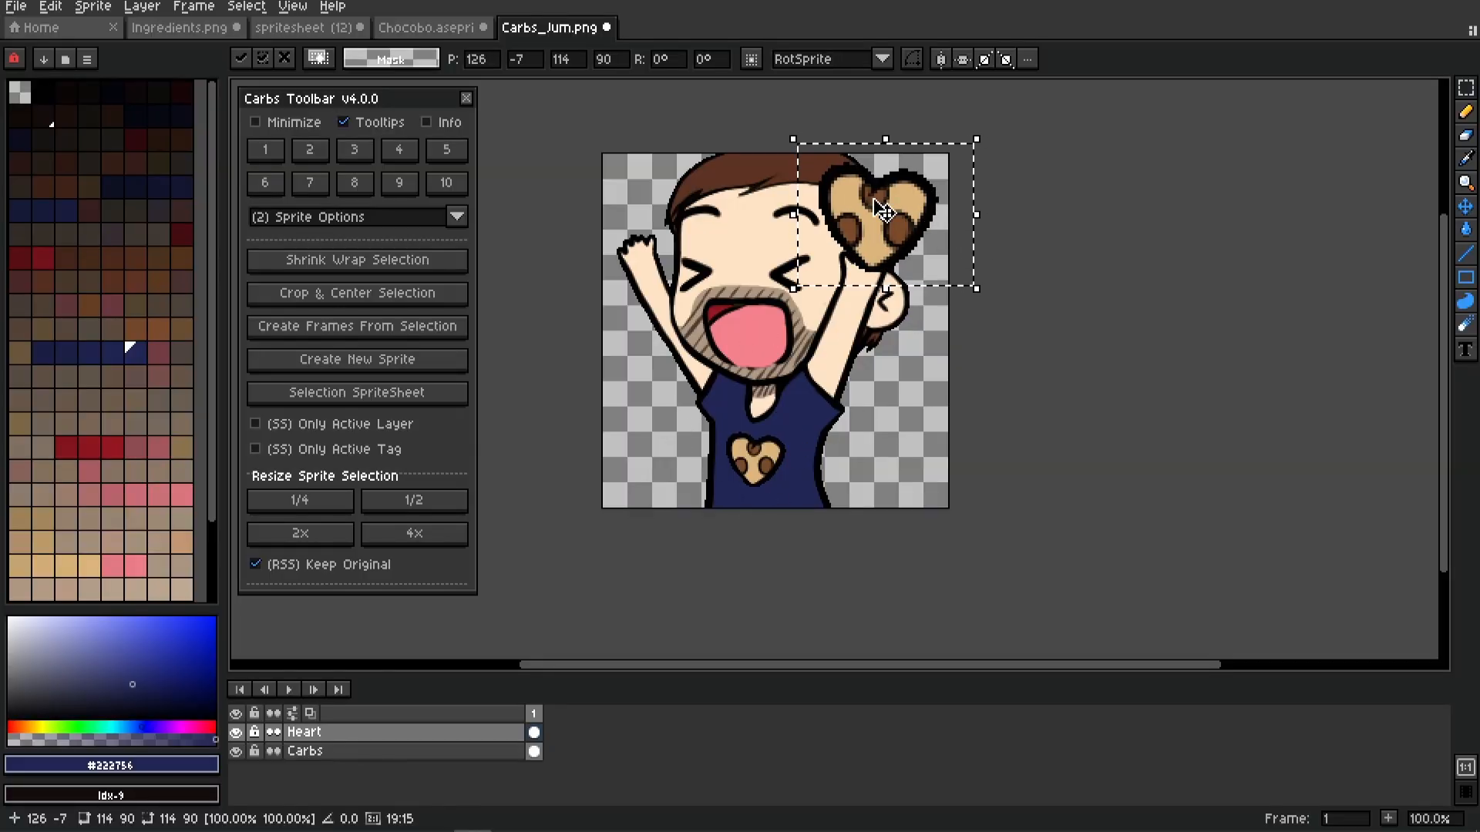
left_click(753, 433)
Select about 80 by 55 px around the shirt's heart and place a 2x copy over the other raised hand
left_click_drag(691, 407, 823, 502)
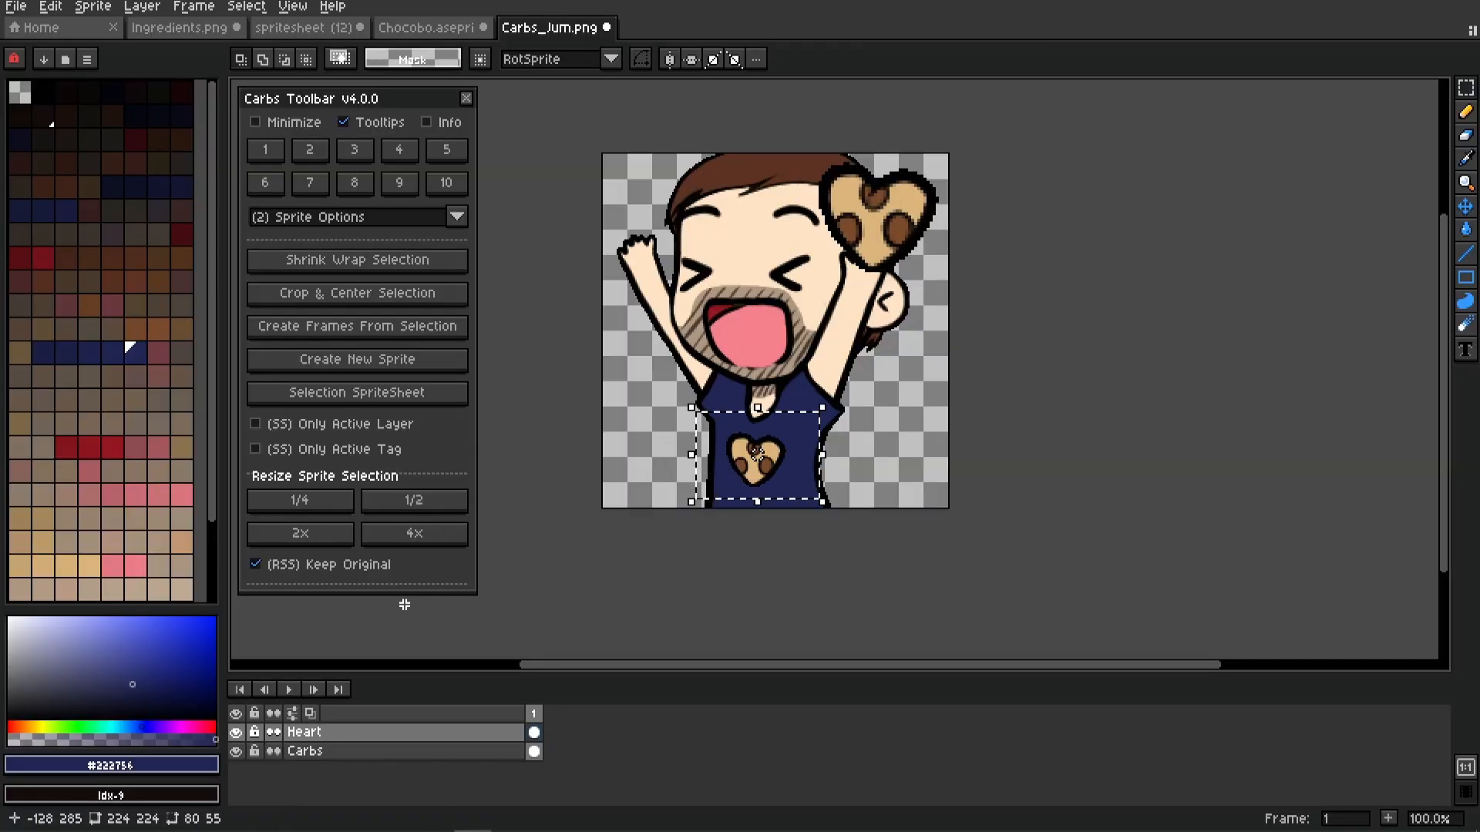
left_click(327, 540)
left_click_drag(767, 261, 690, 212)
left_click(781, 489)
Select the shirt's heart with a region about 67 by 54 px, make a 4x copy, and undo the heart copies
left_click_drag(706, 412, 901, 401)
left_click(430, 538)
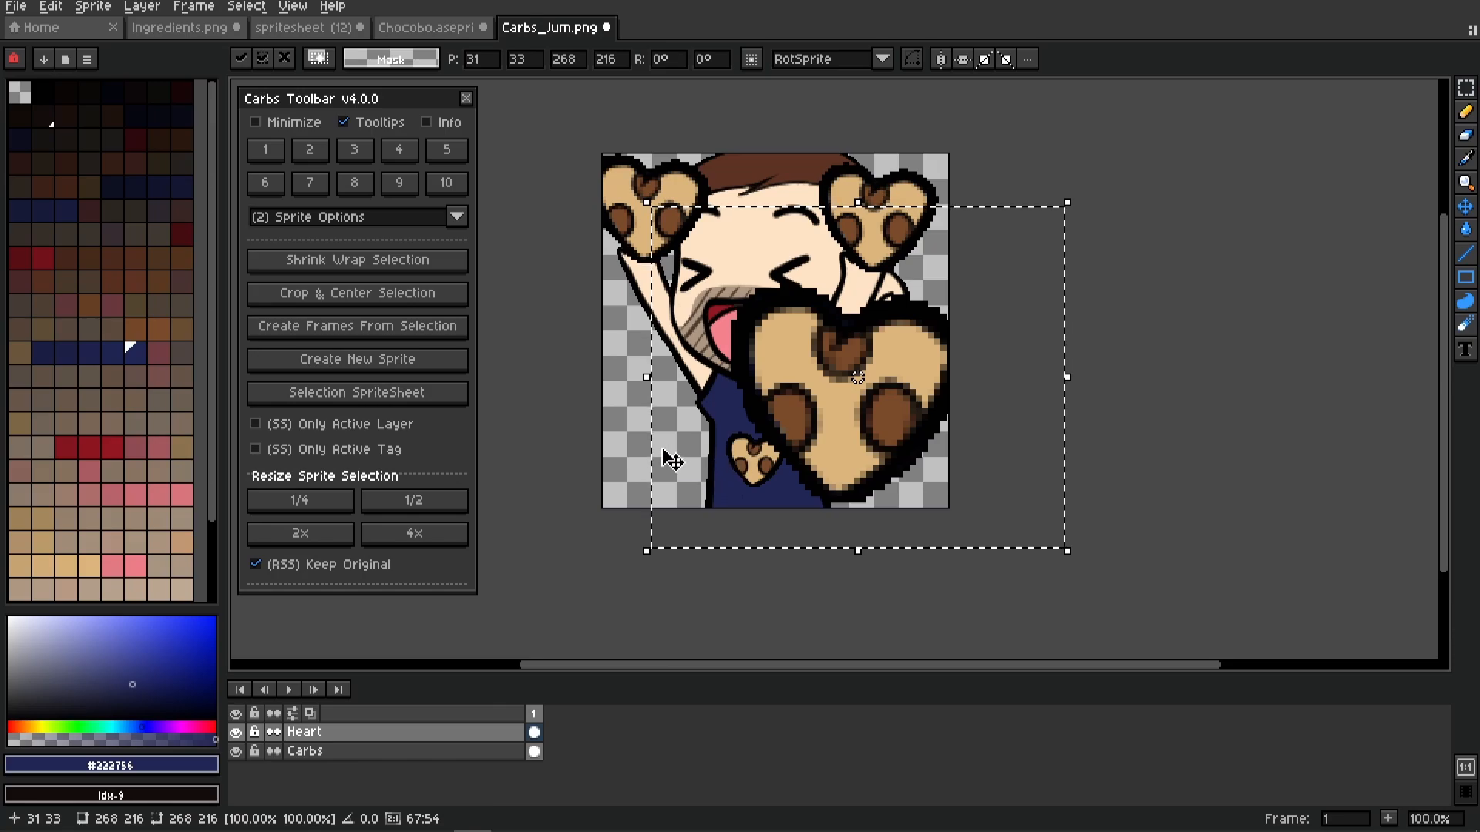
key("ctrl+z")
key("ctrl+z")
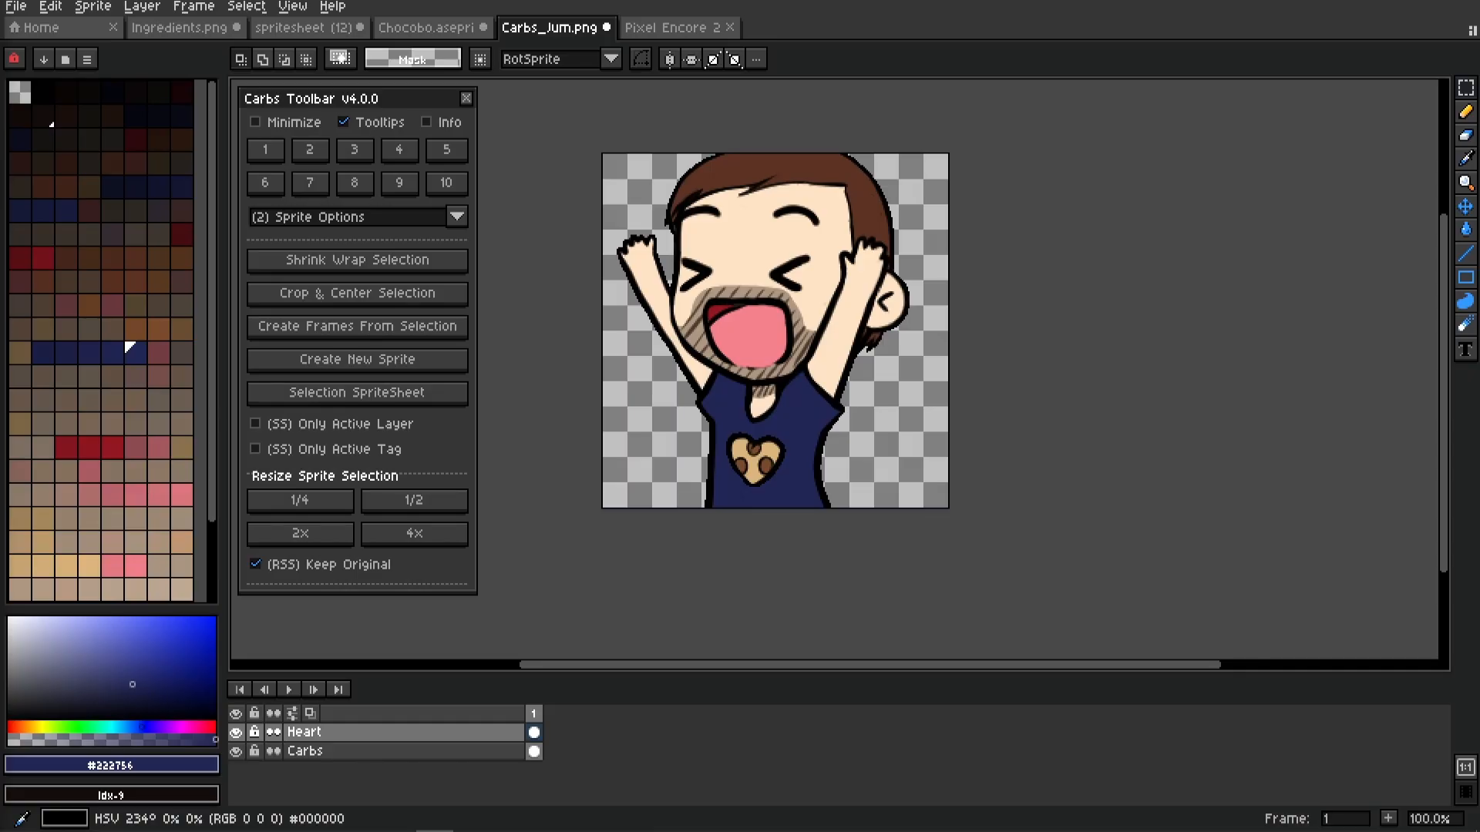
Switch to the Pixel Encore 21 sprite and select a region about 80 by 75 px around the catapult's bowl and fireball
left_click(693, 27)
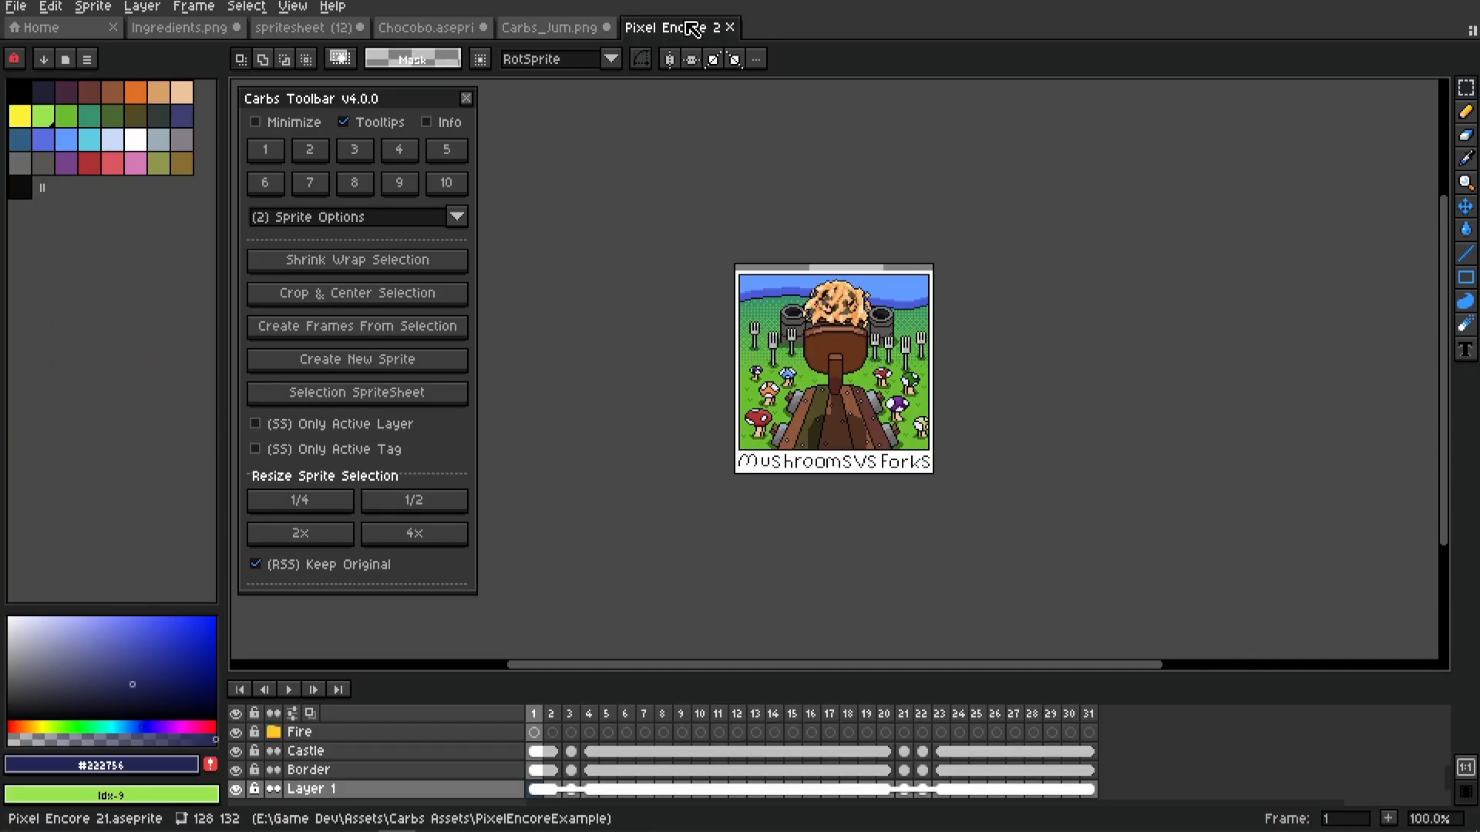
scroll(767, 364, "up", 1)
scroll(767, 364, "up", 1)
scroll(767, 364, "down", 1)
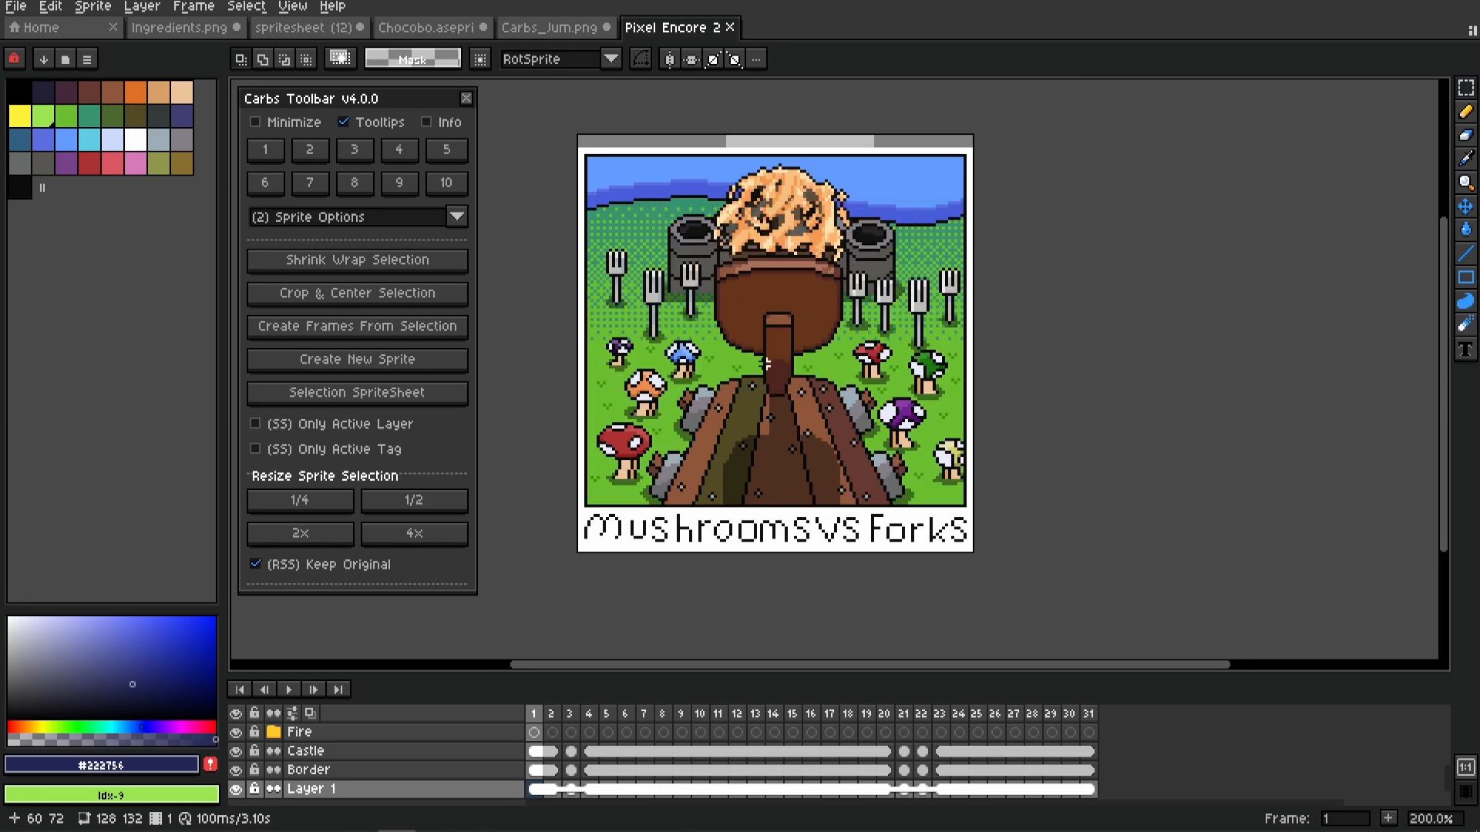
left_click_drag(767, 364, 729, 363)
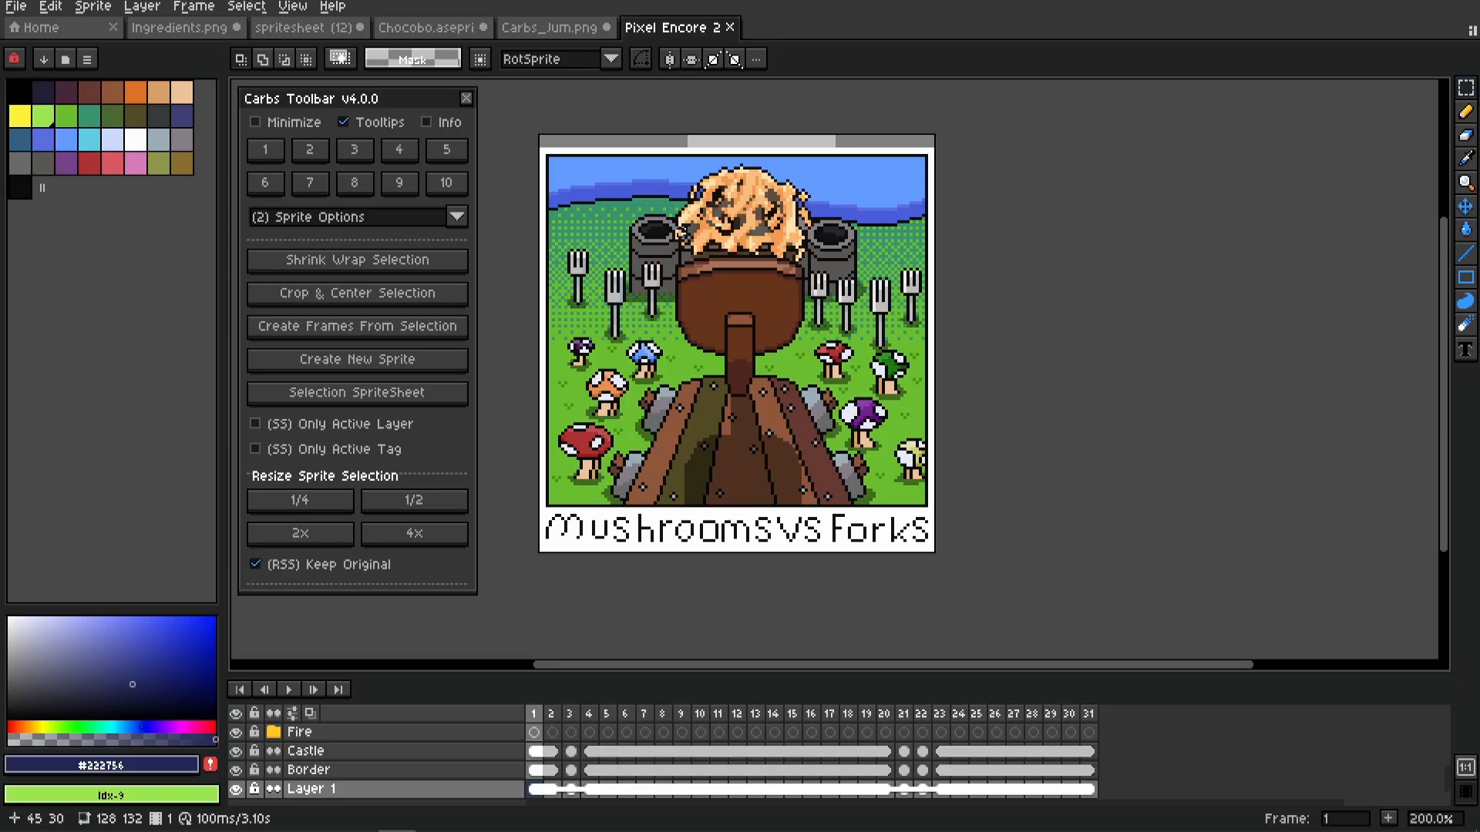
left_click_drag(629, 146, 877, 382)
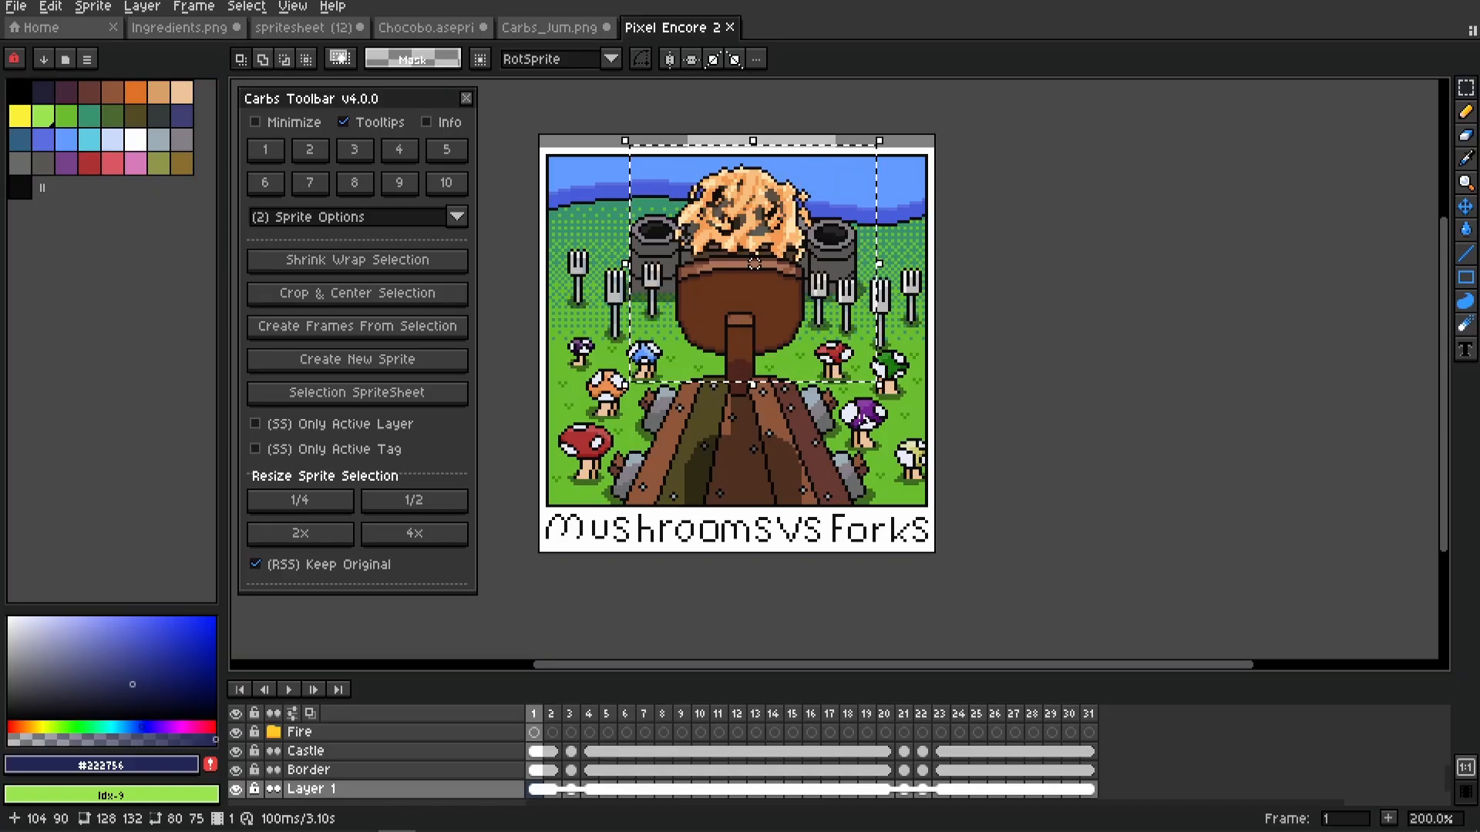
Show the Sprite Export Options and export the visible selection of the current frame
left_click(356, 151)
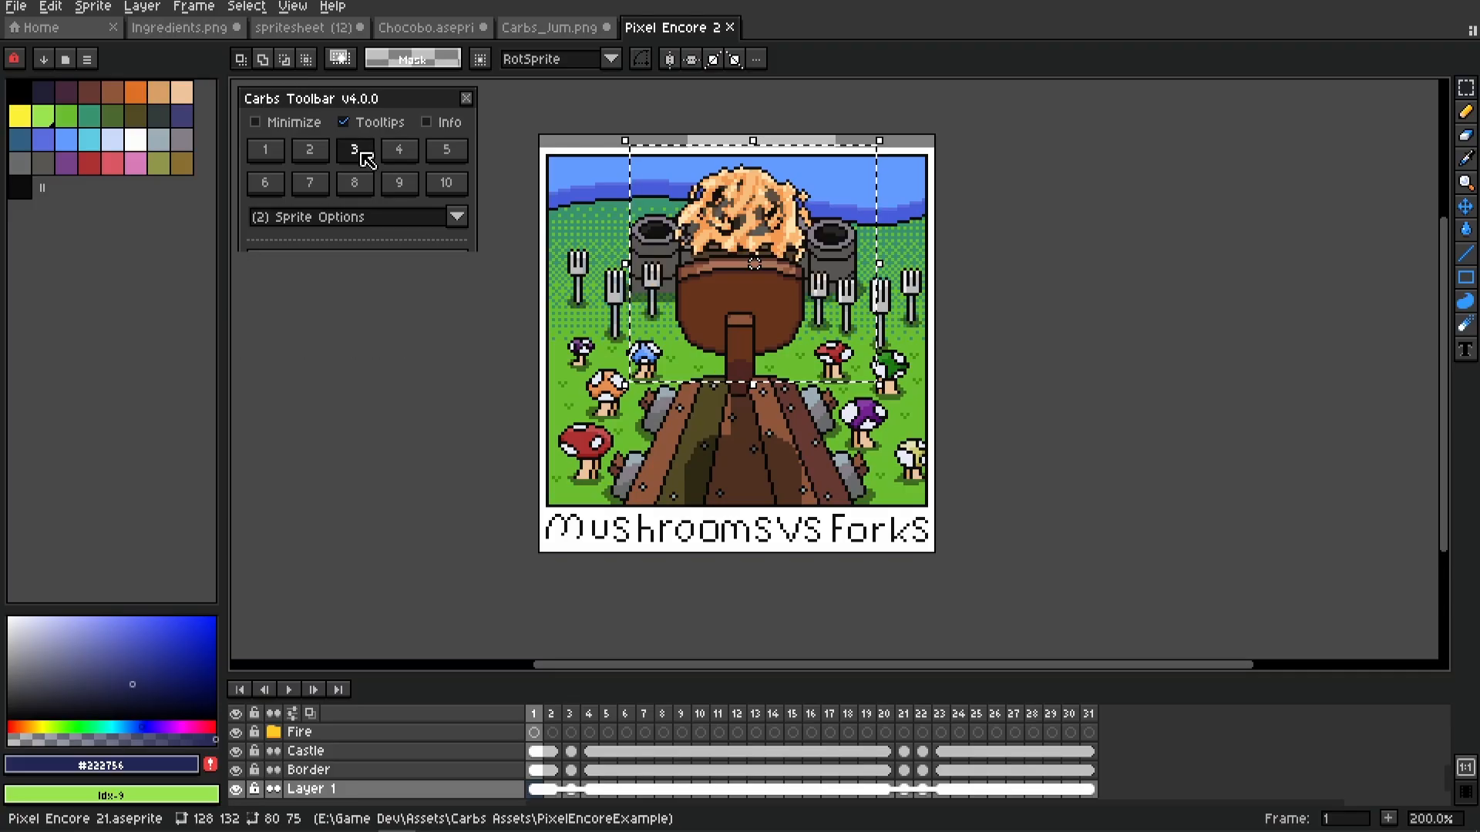
left_click(447, 222)
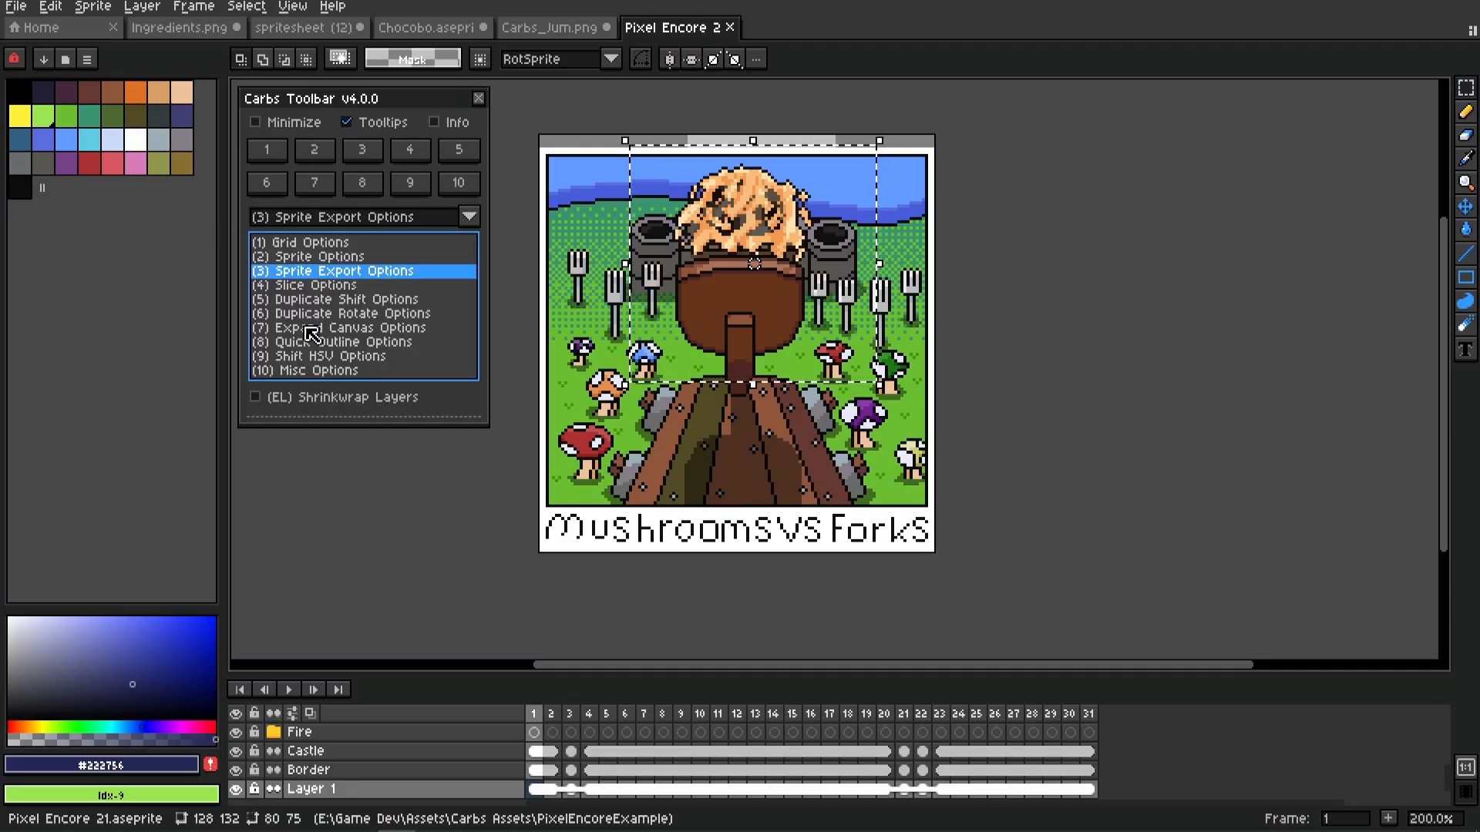
left_click(351, 271)
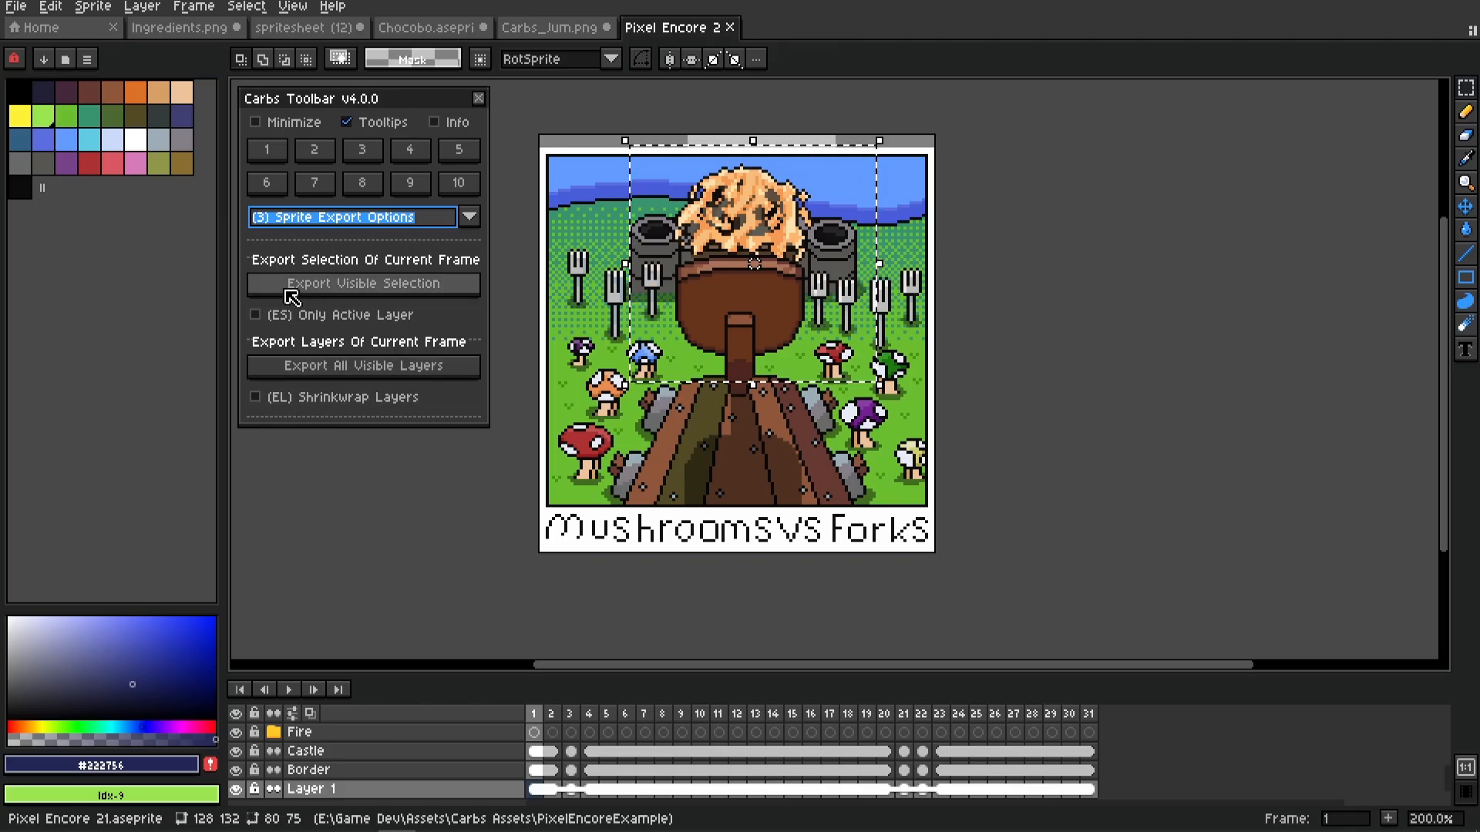
left_click(385, 286)
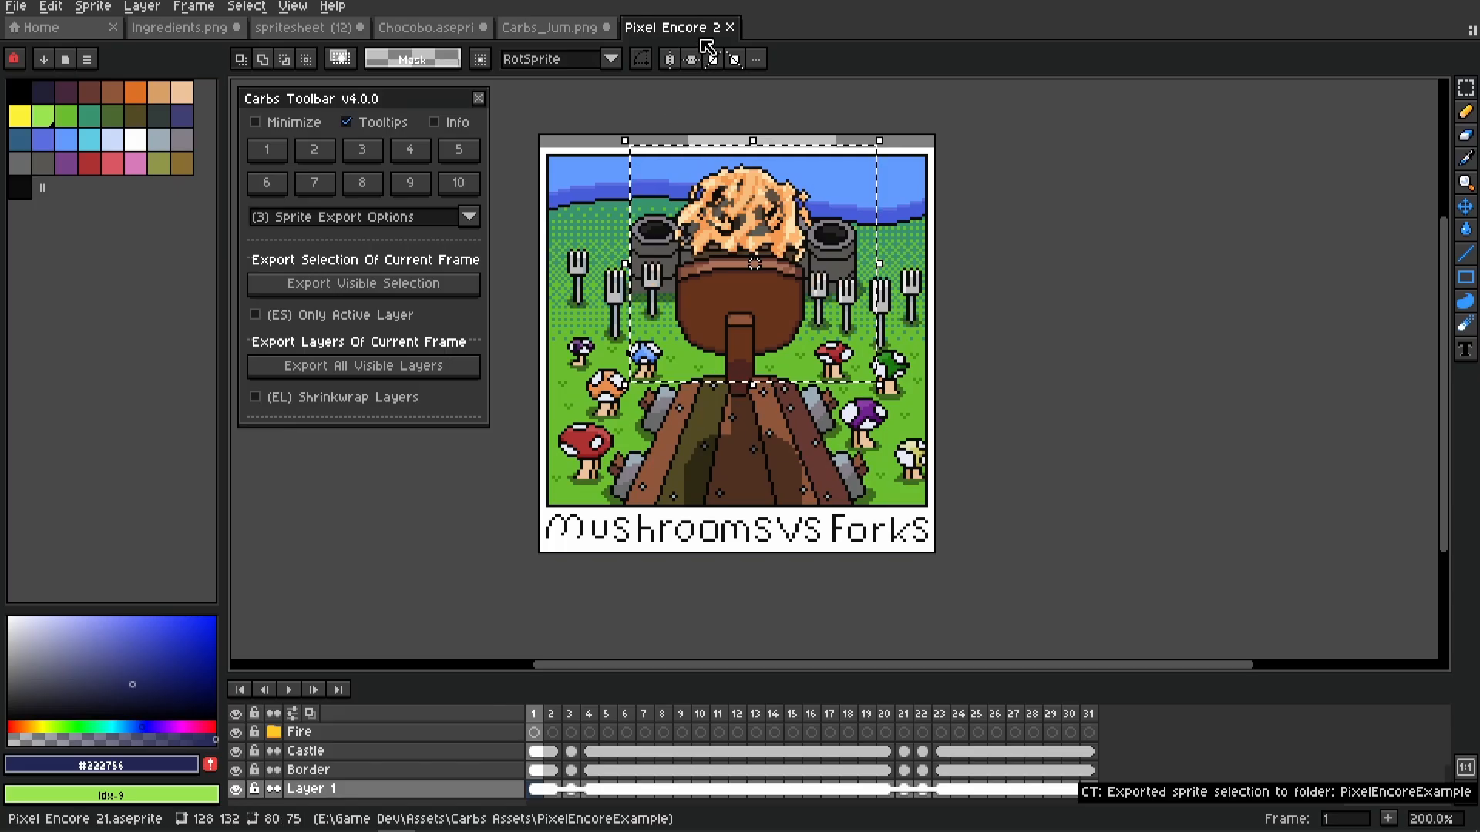
Open the sprite's folder in File Explorer, check Pixel Encore 21_selection.png, and return to Aseprite
right_click(680, 30)
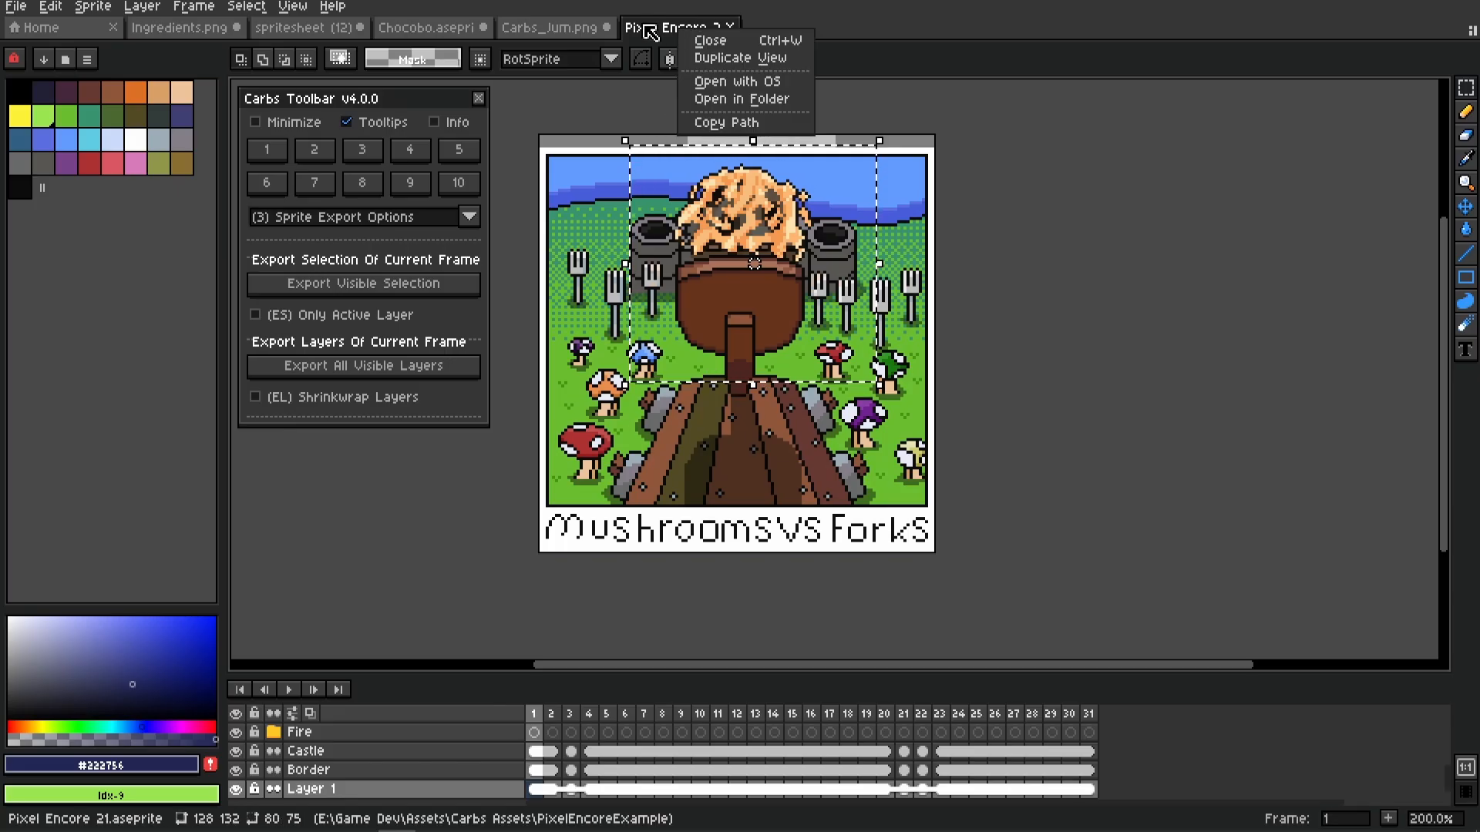
left_click(755, 104)
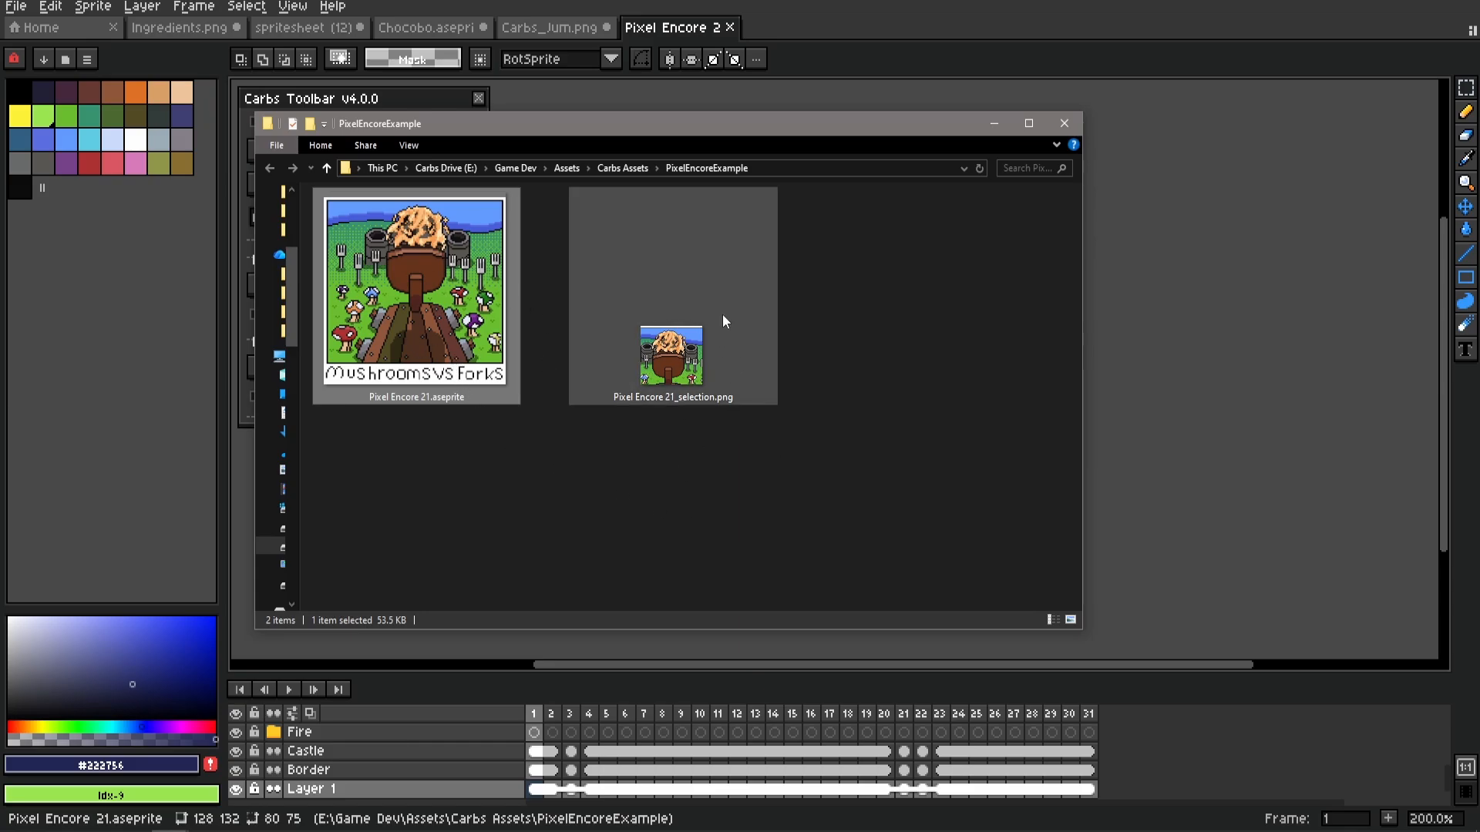
left_click(703, 380)
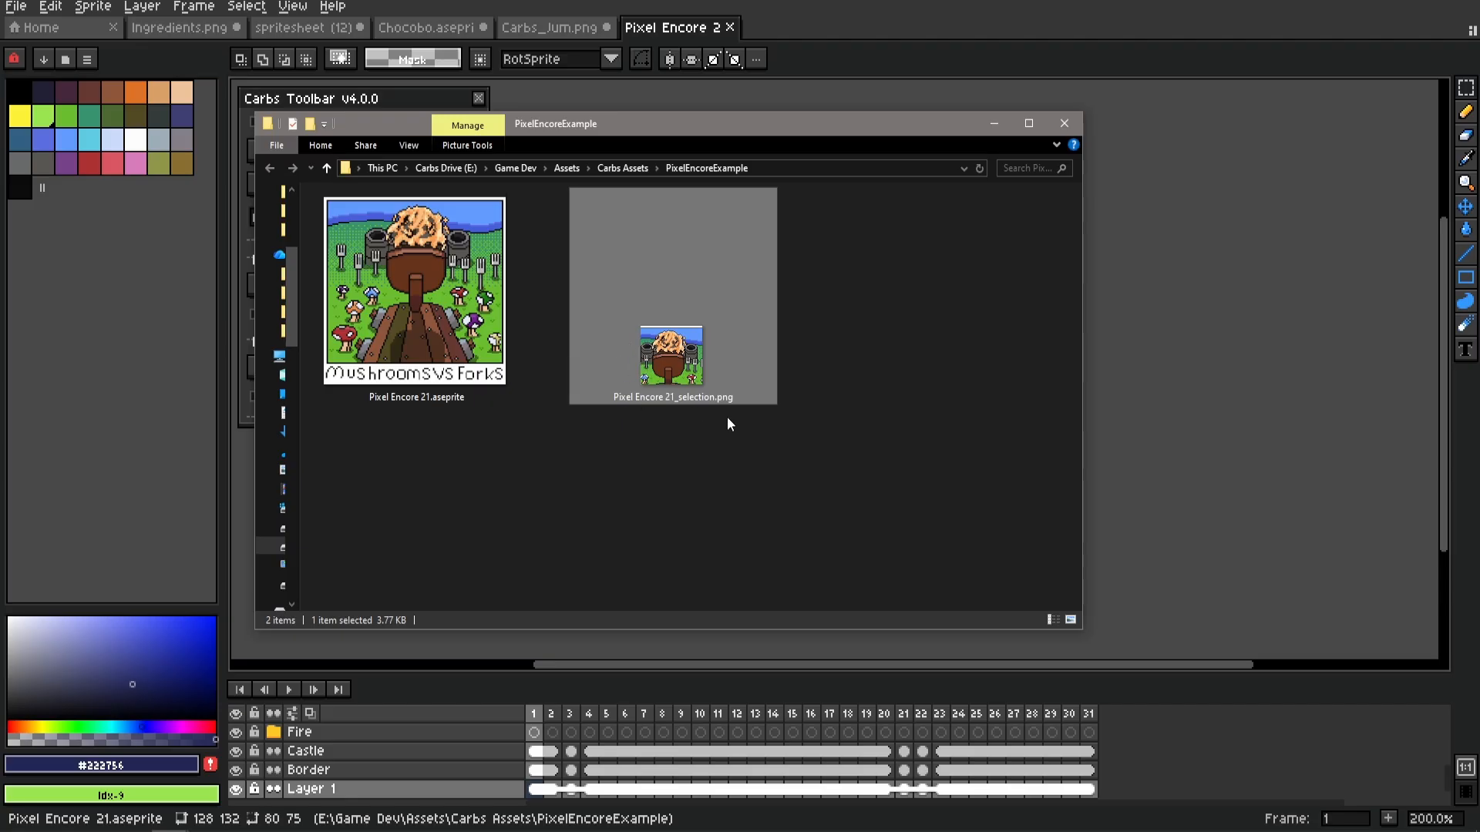
key("alt+Tab")
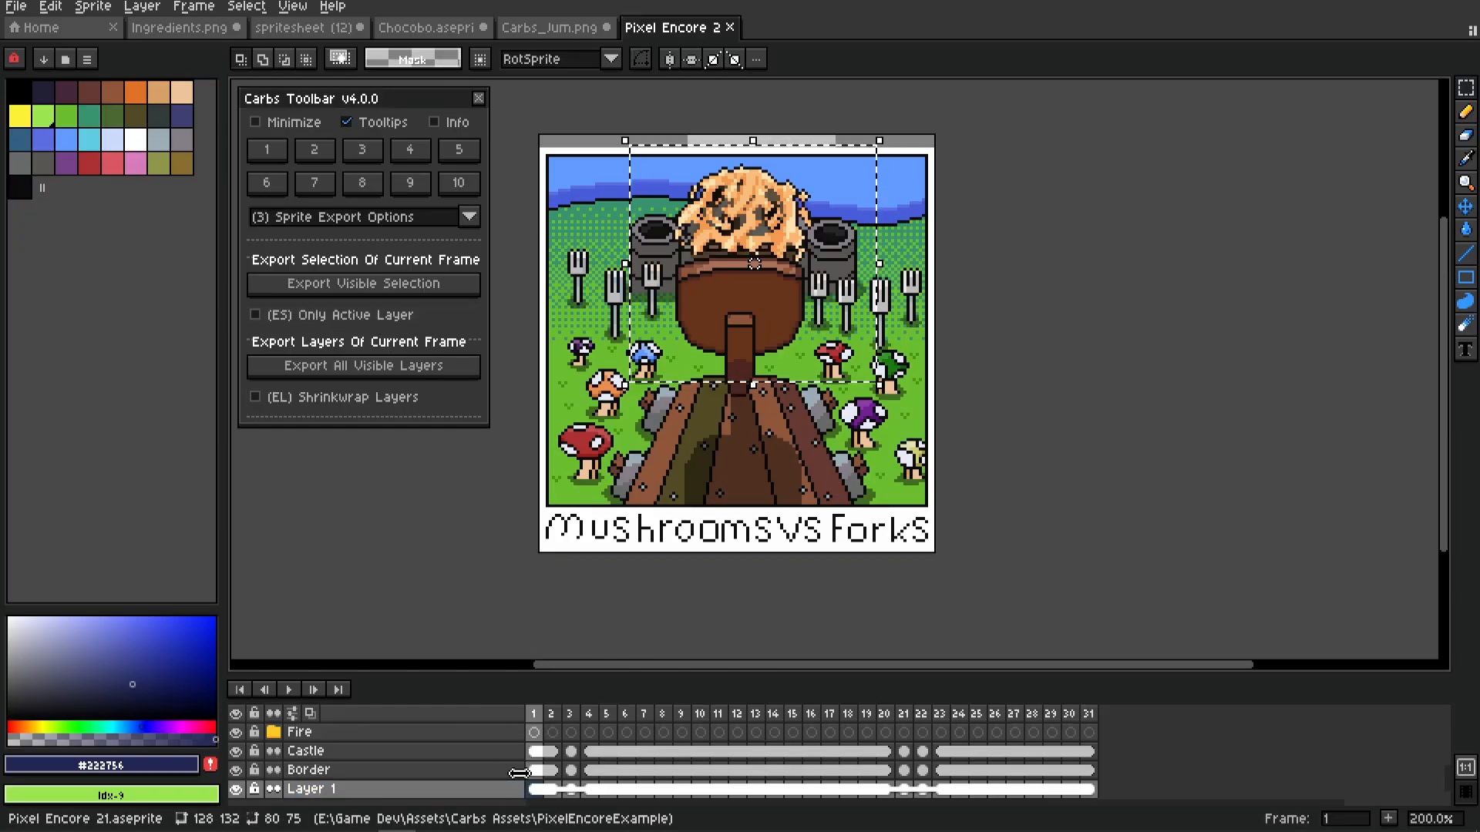
Make the Catapult layer active, restrict selection export to the active layer, and export the selection
scroll(518, 773, "up", 2)
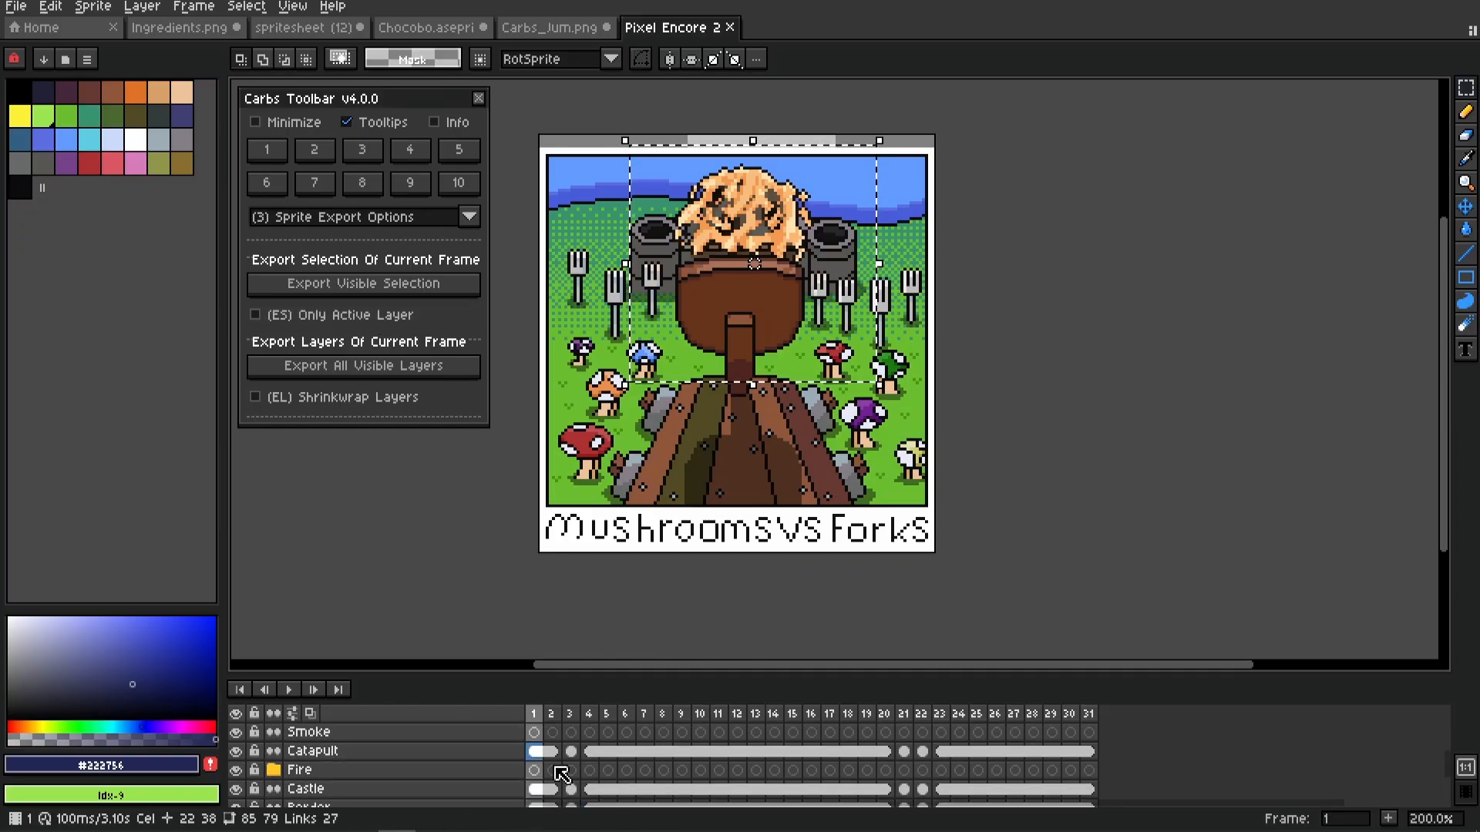
left_click(347, 752)
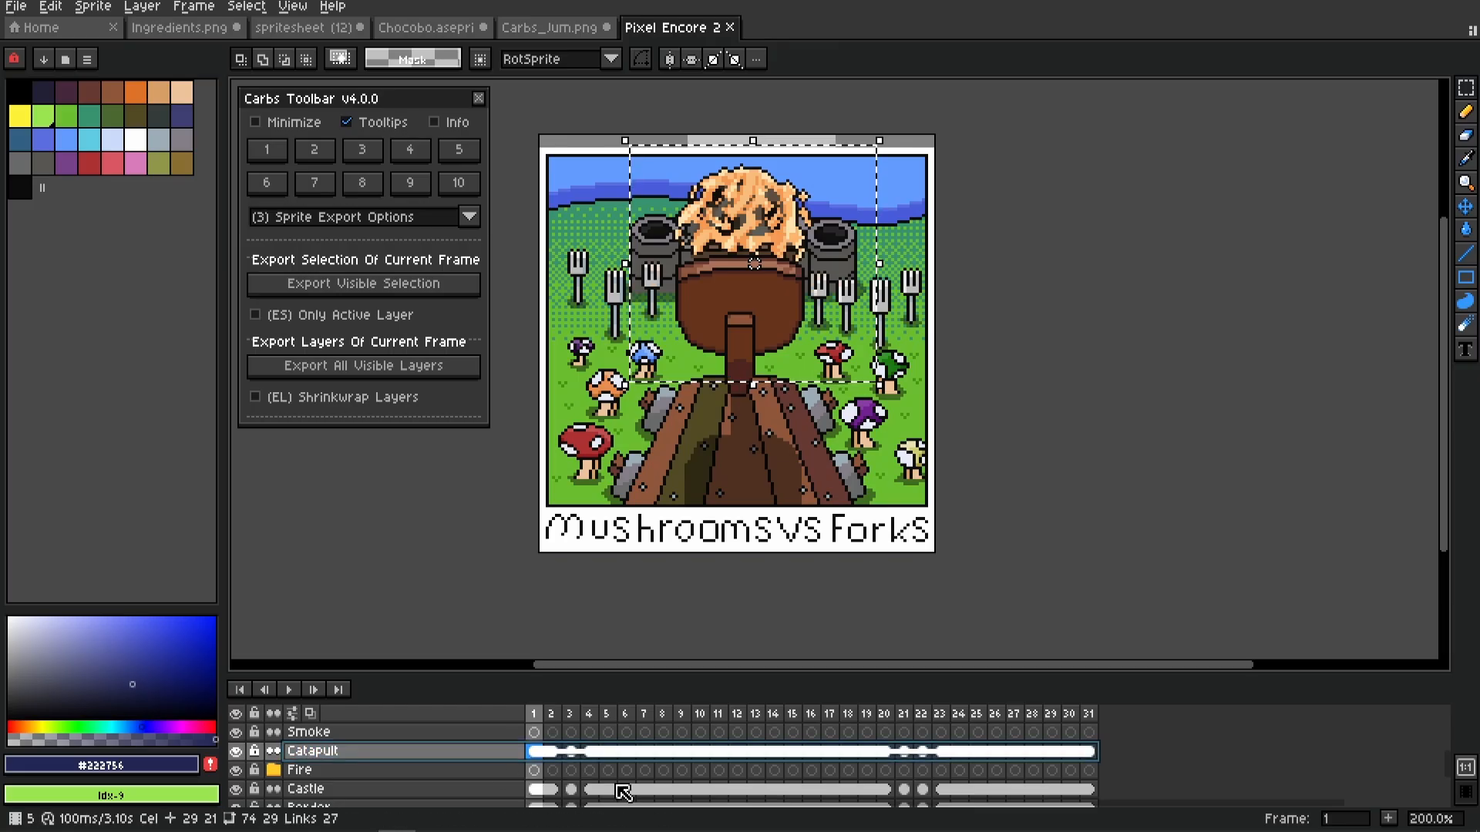
left_click(279, 315)
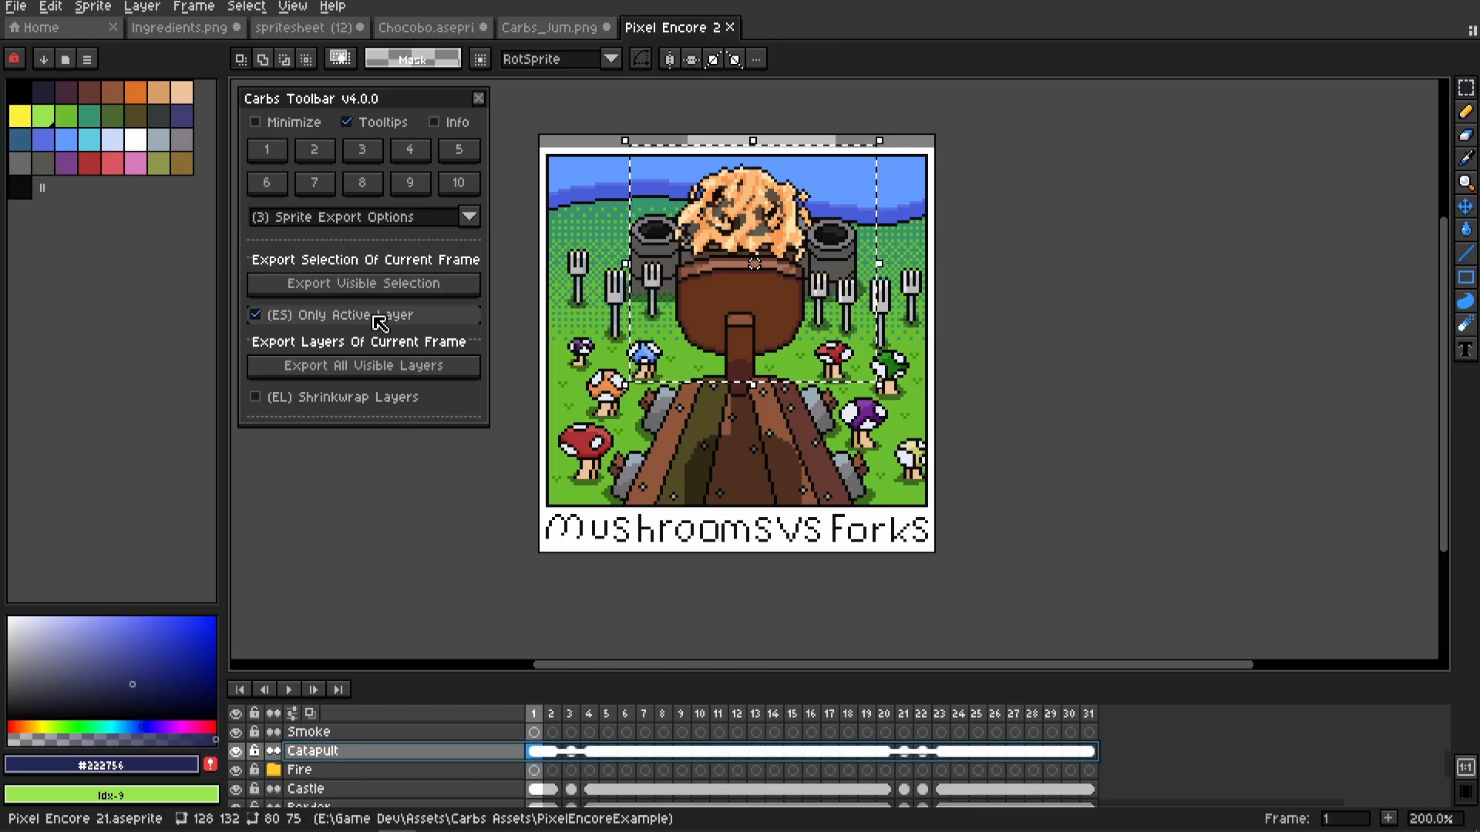
left_click(430, 288)
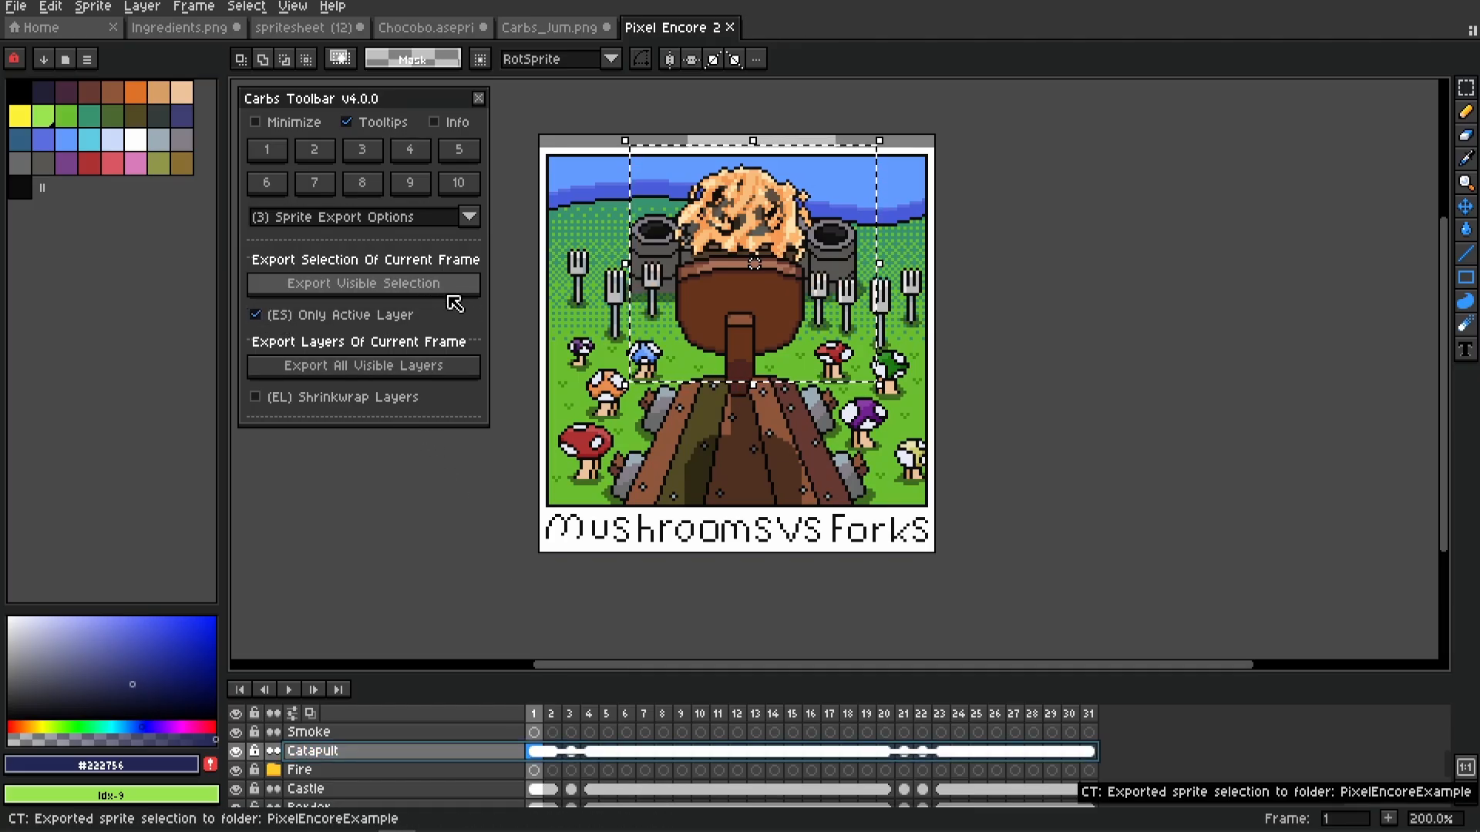
Open the PixelEncoreExample folder again and check the selection image exported from the Catapult layer
right_click(706, 27)
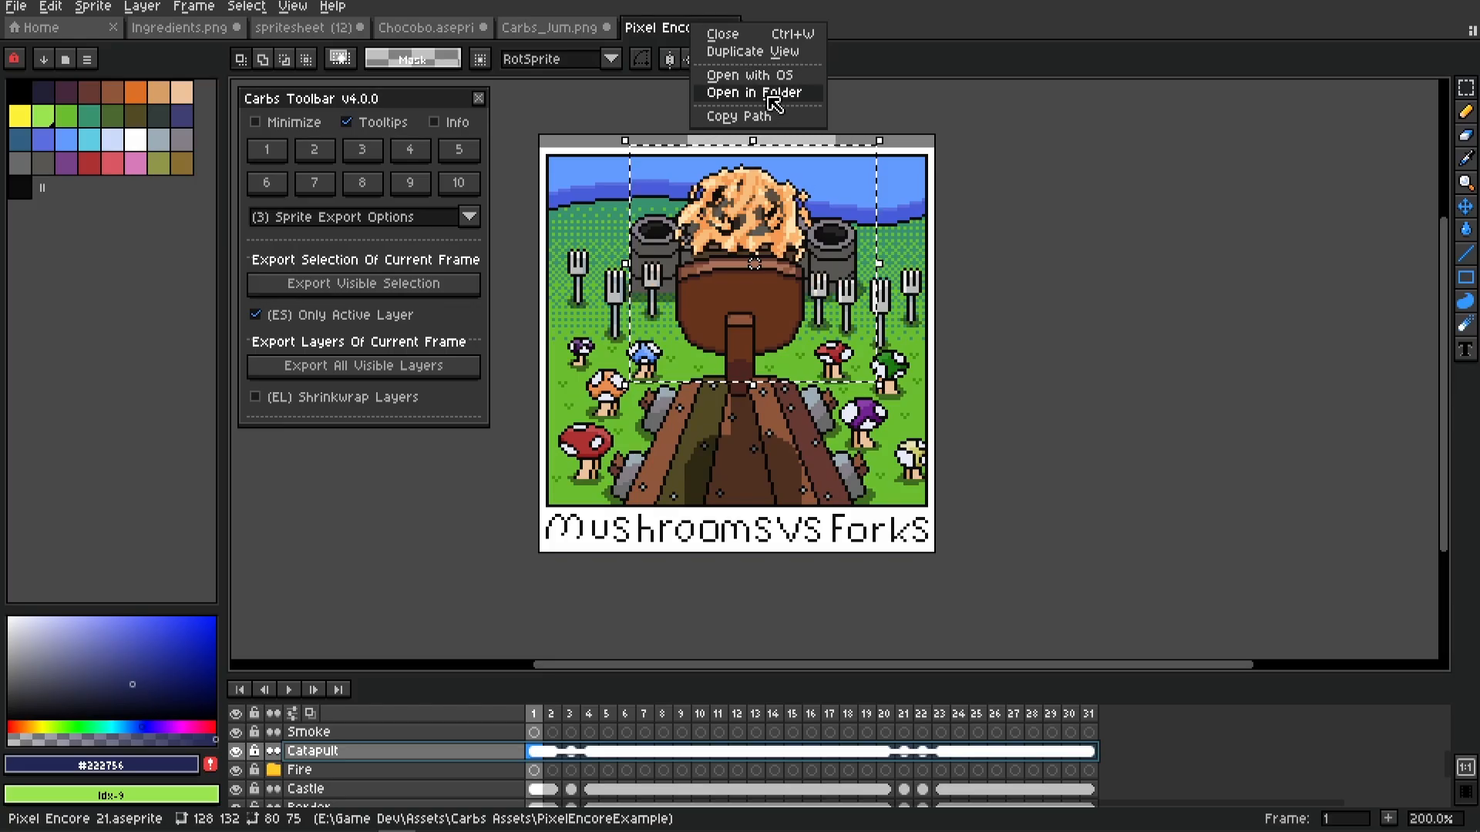
left_click(770, 93)
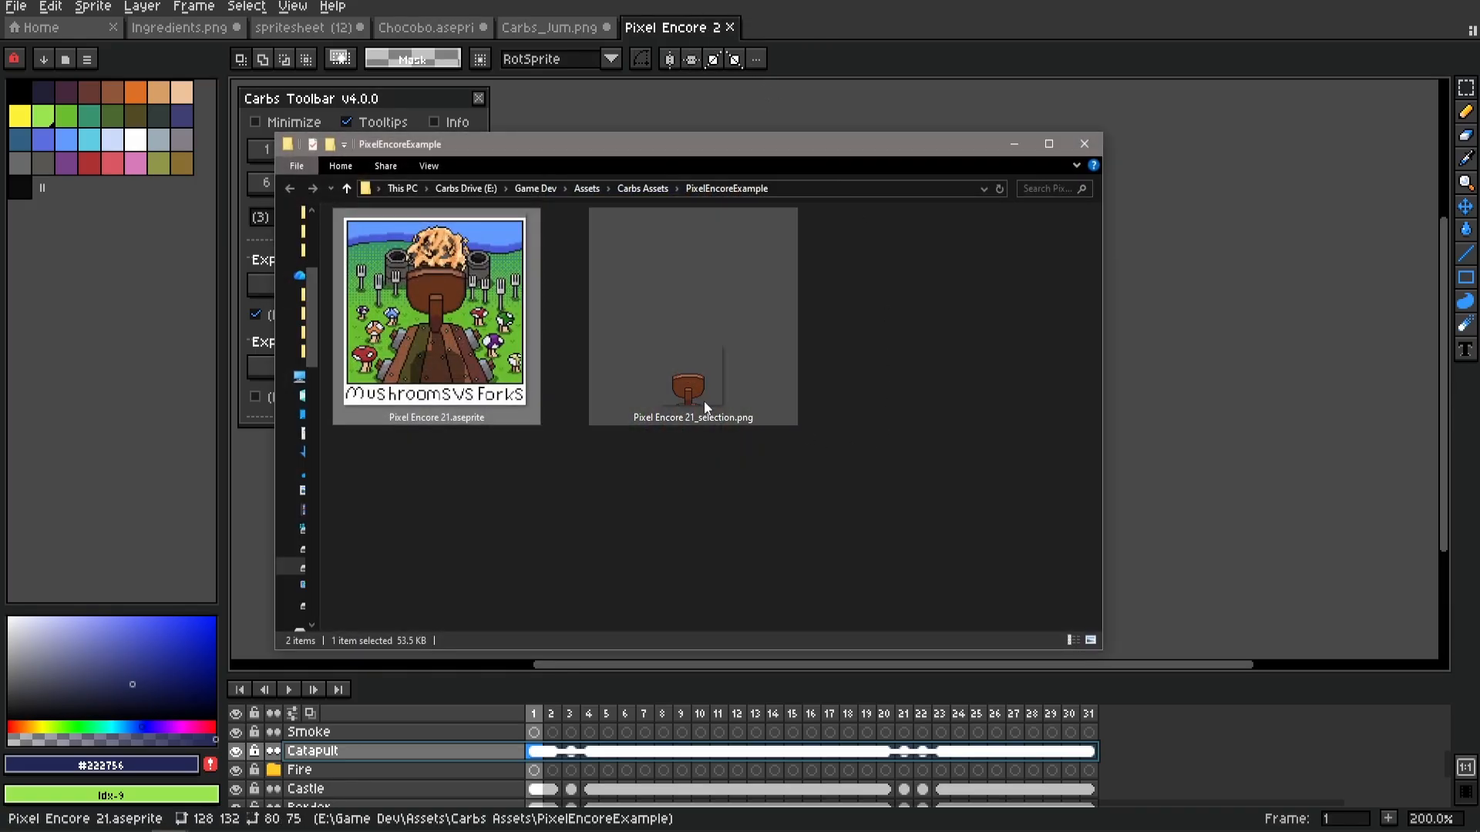
left_click(698, 399)
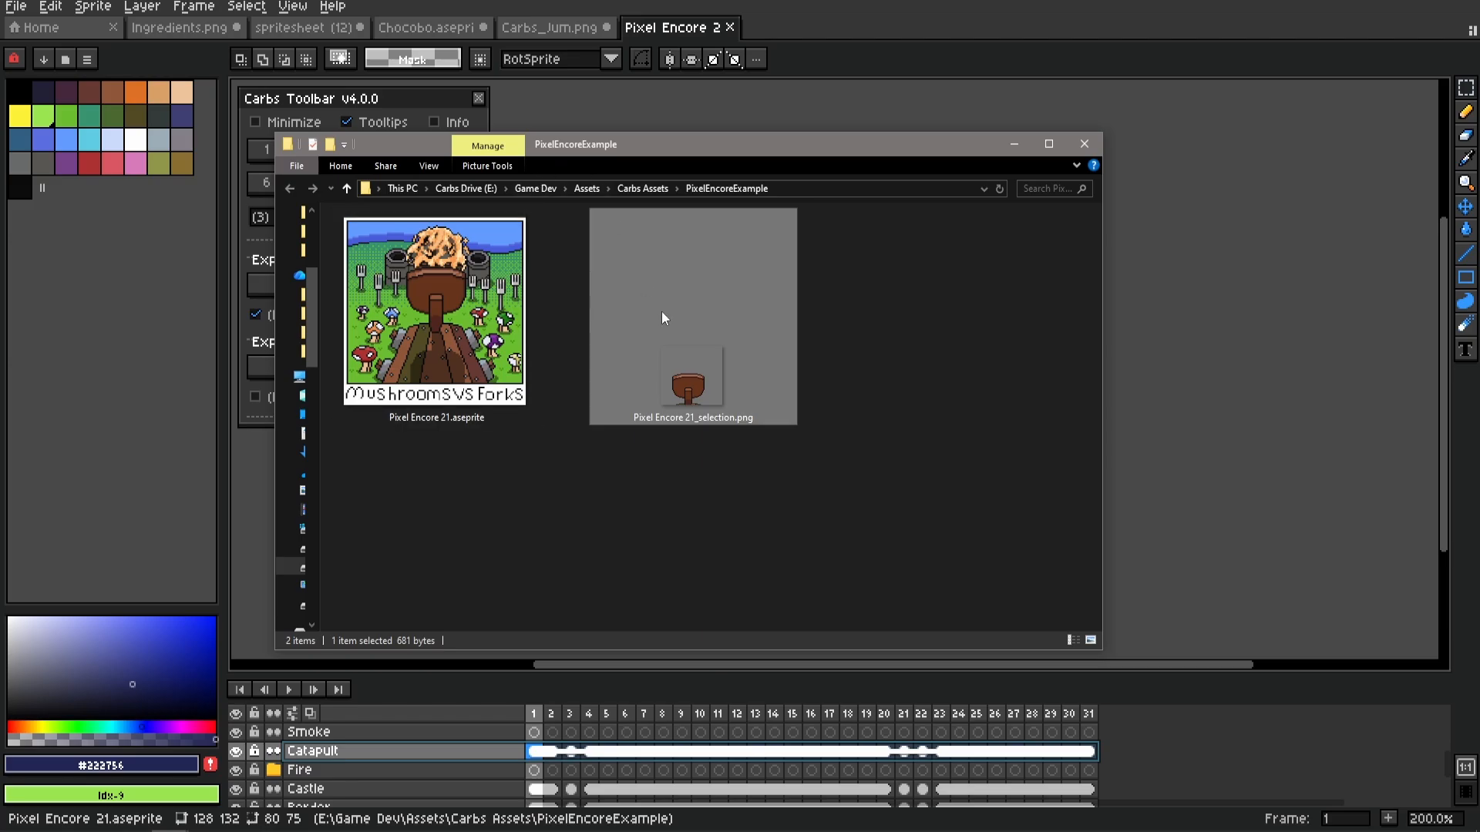
Clear the selection on the Pixel Encore 21 sprite and export all visible layers of the current frame
left_click(750, 469)
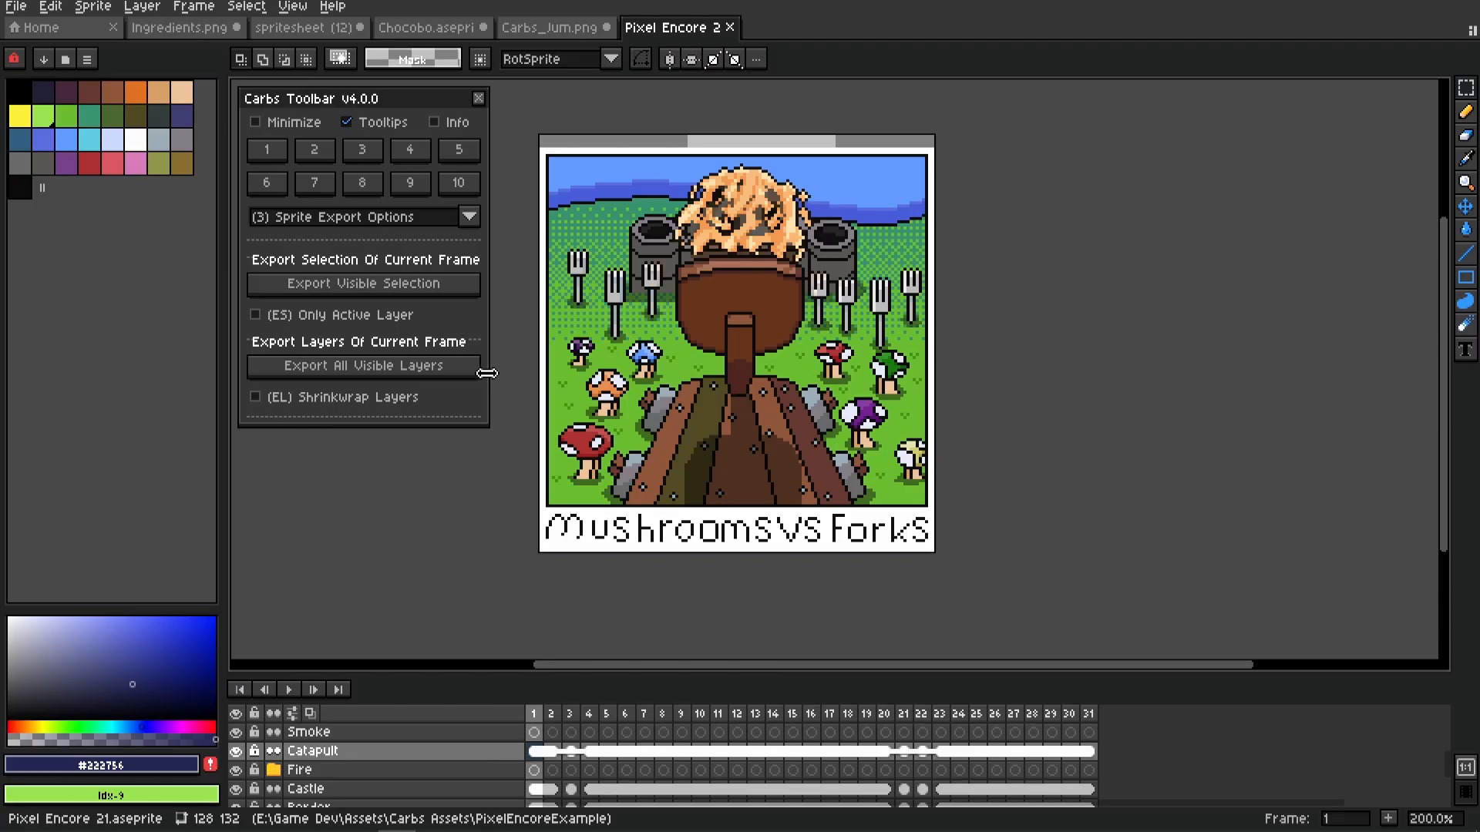
left_click(456, 381)
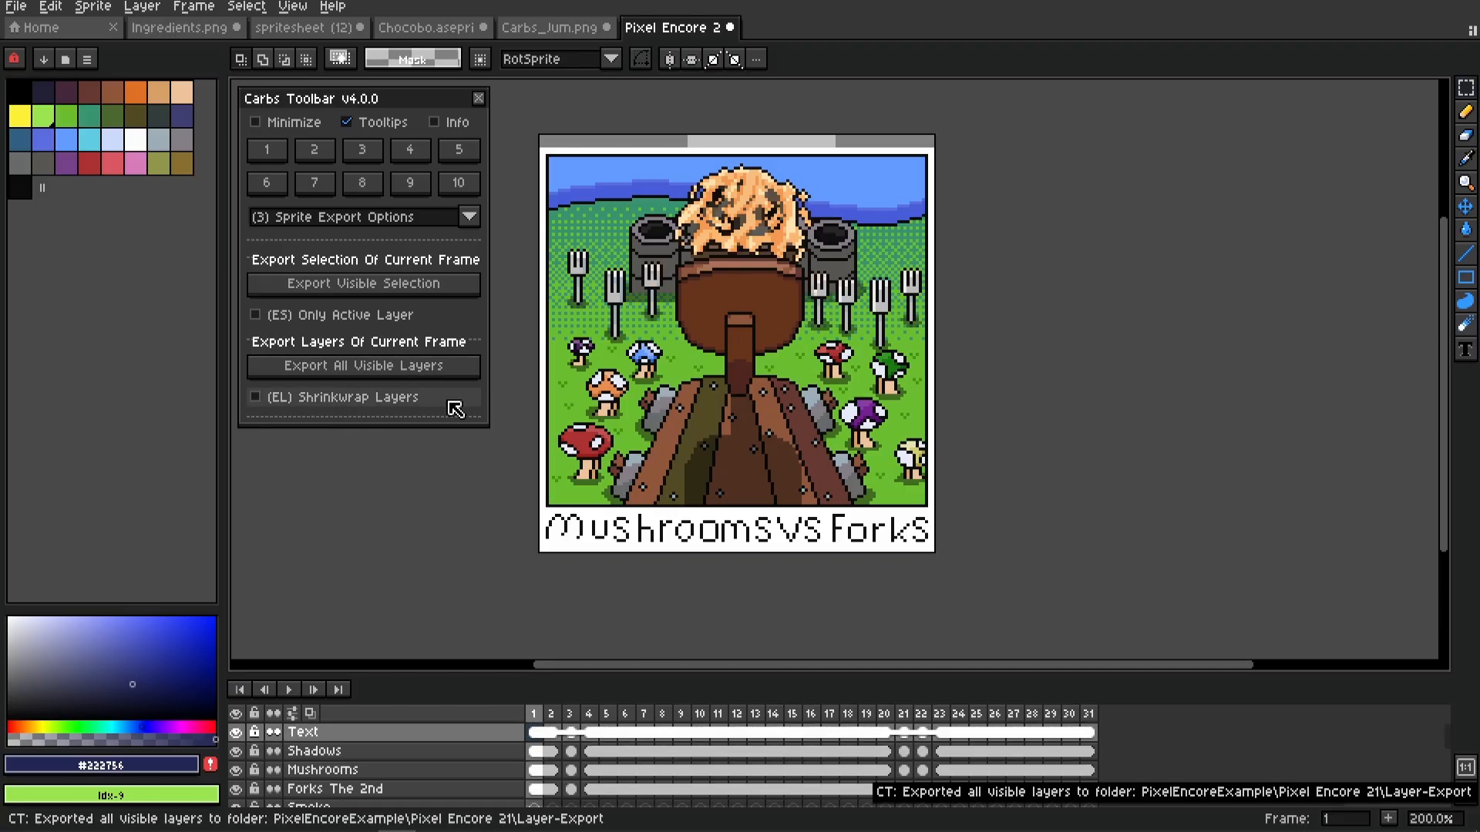
Open the Pixel Encore 21 sprite's folder in File Explorer and look through the images exported to its Layer-Export folder
right_click(672, 34)
left_click(747, 99)
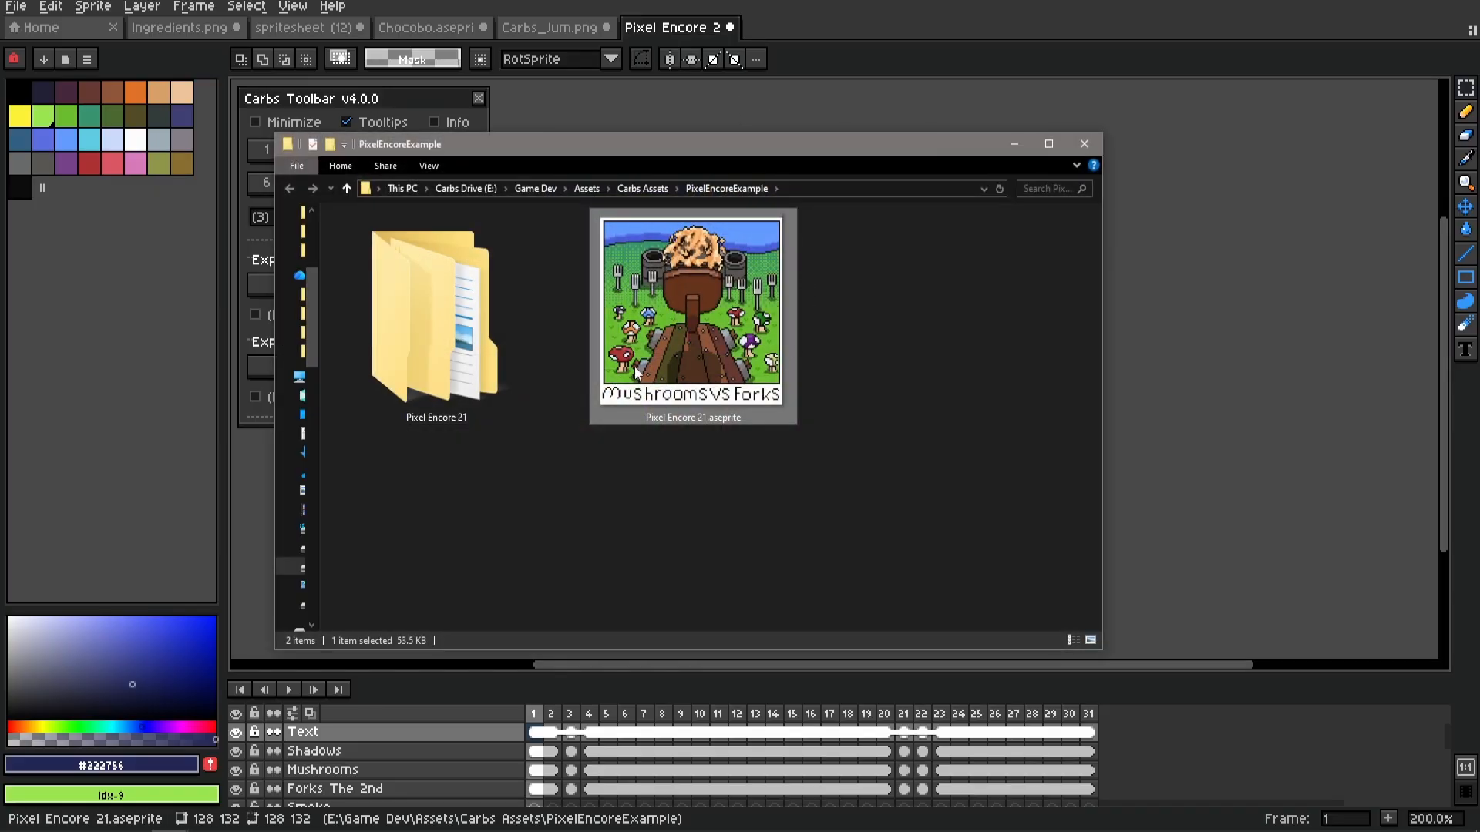
double_click(426, 276)
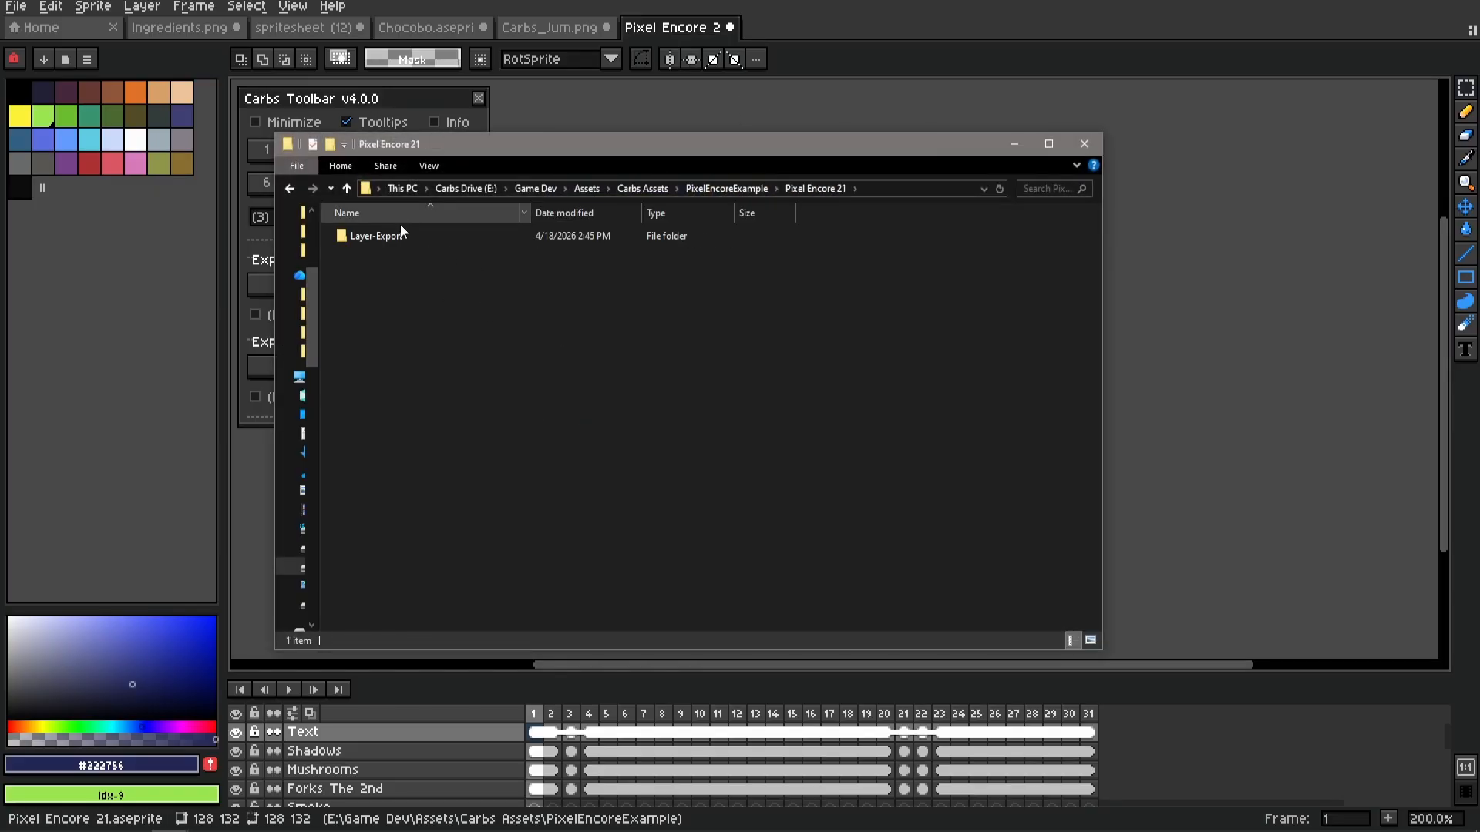
double_click(398, 234)
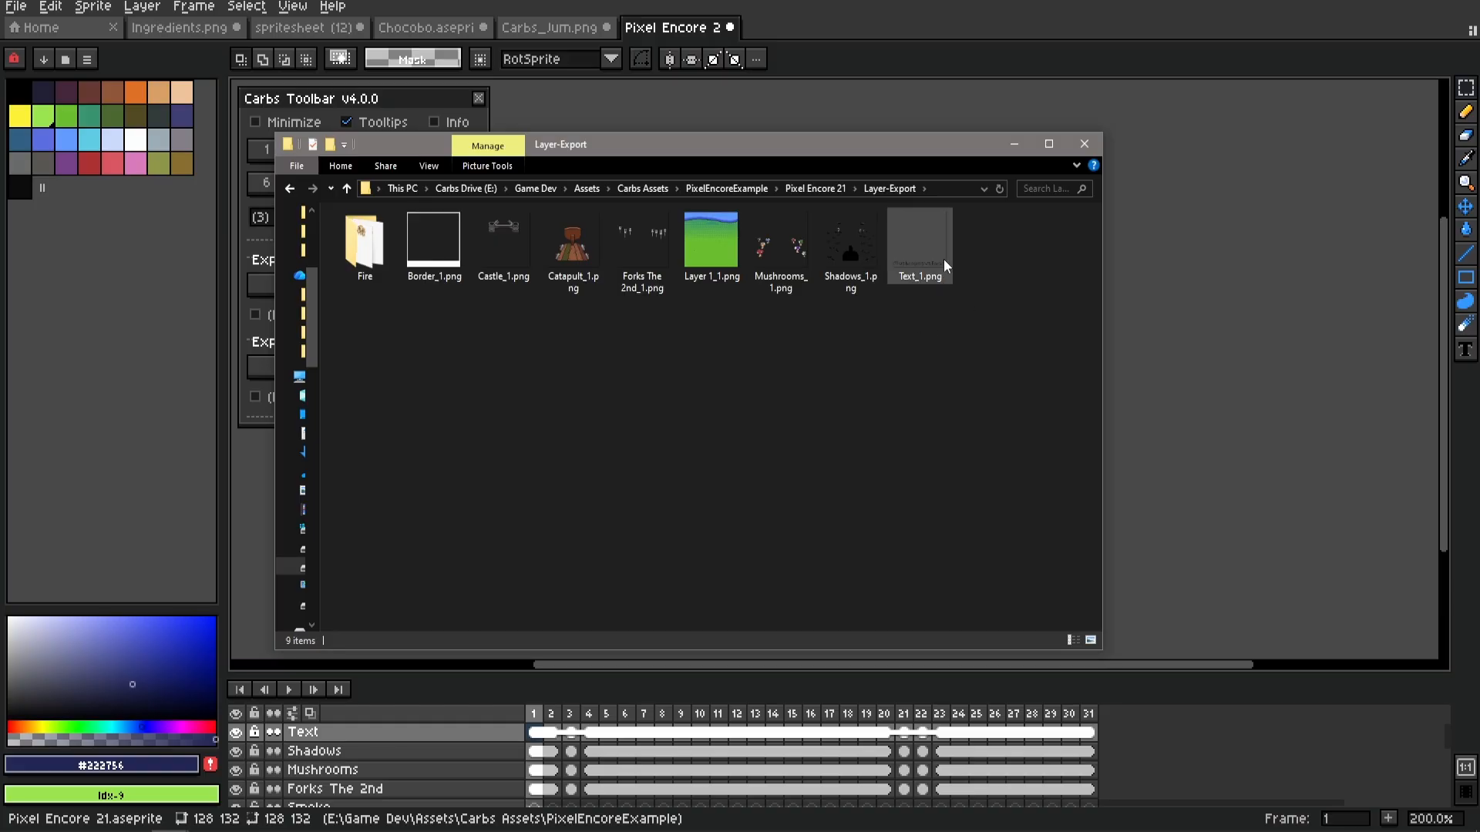
scroll(658, 303, "up", 3)
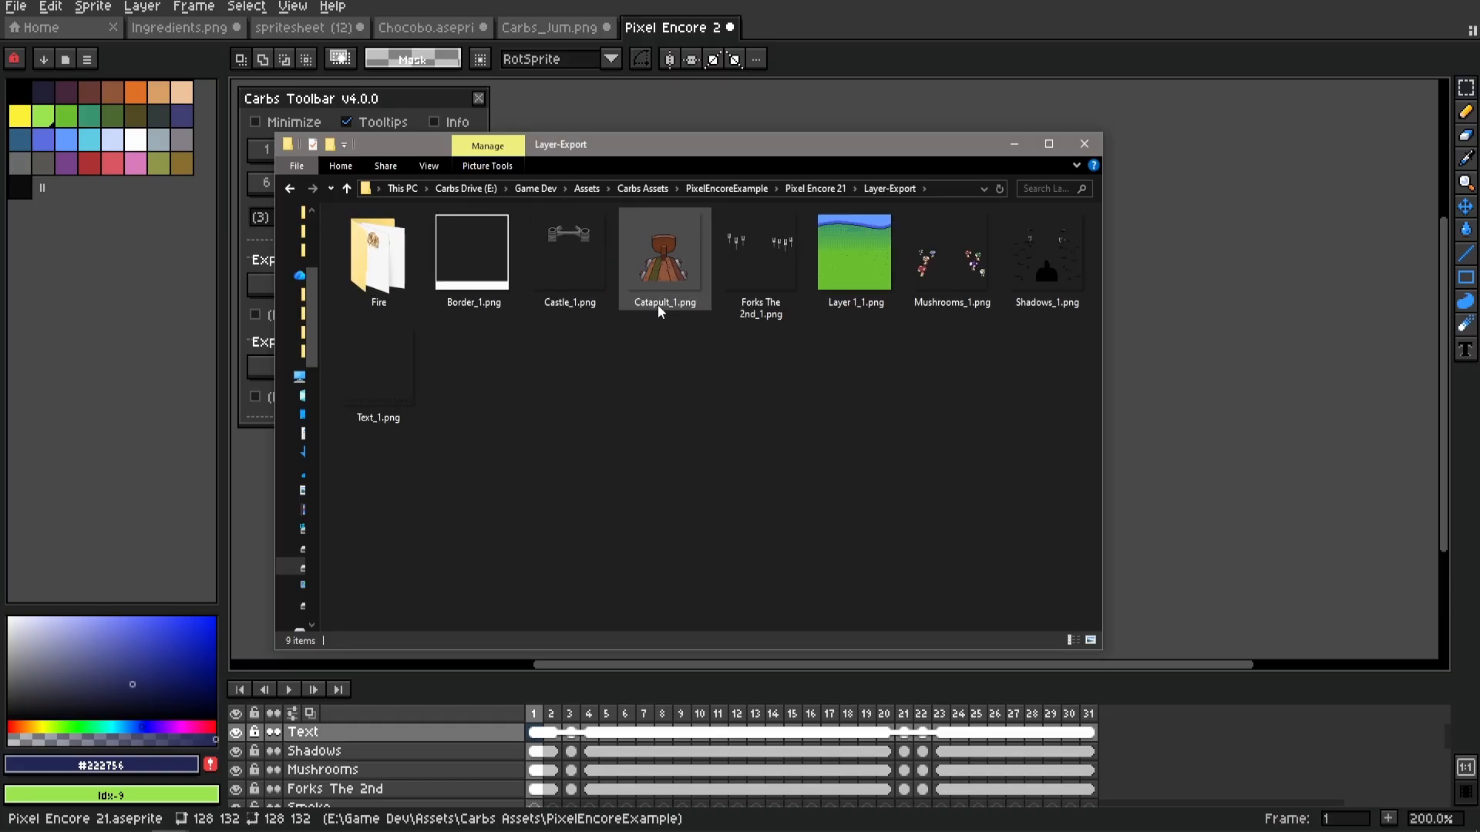
scroll(835, 490, "down", 1)
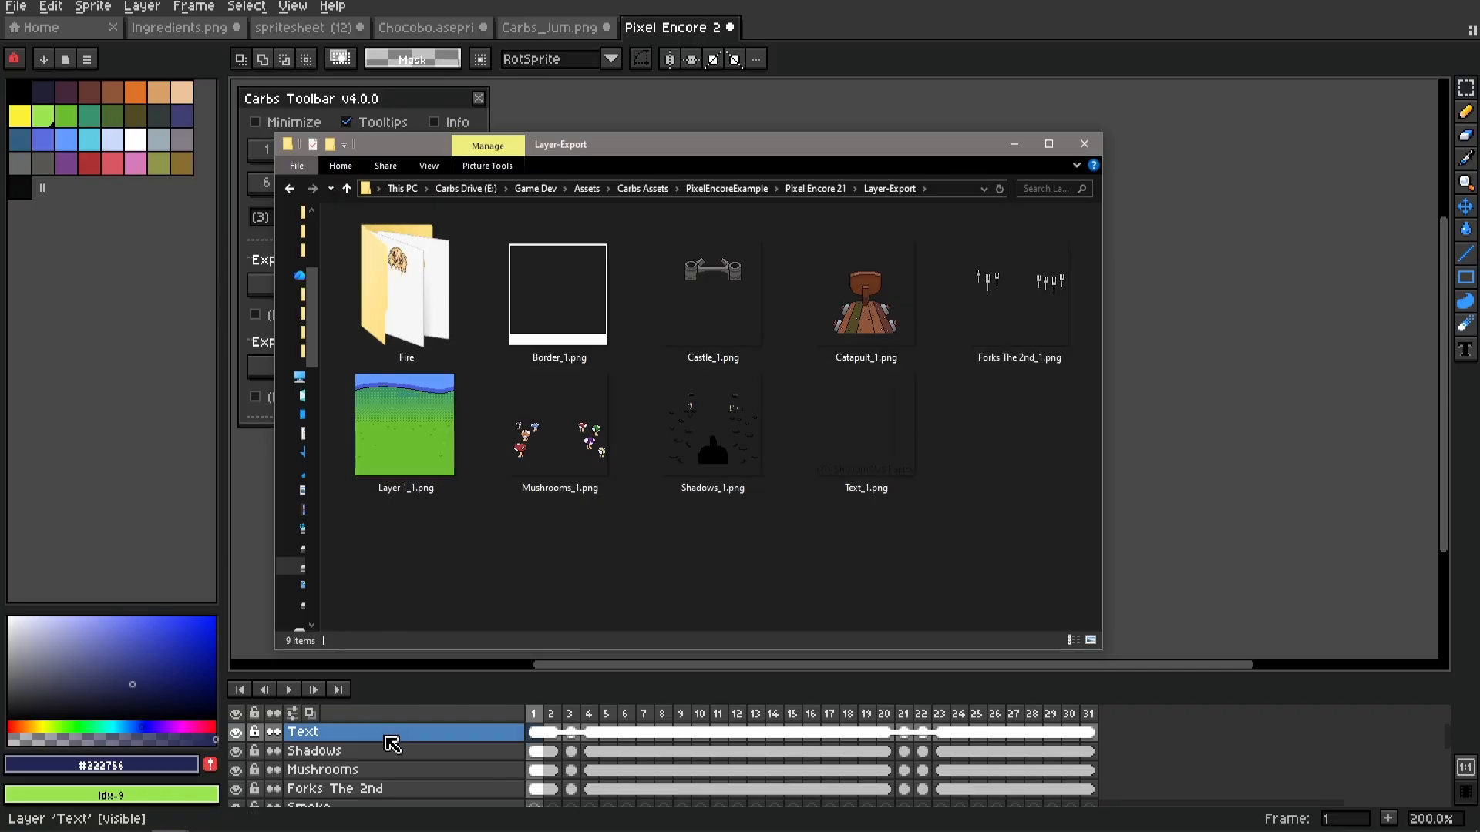
Compare the Fire group's layers in the timeline with the images in the exported Fire folder, and return to Aseprite
scroll(387, 742, "down", 4)
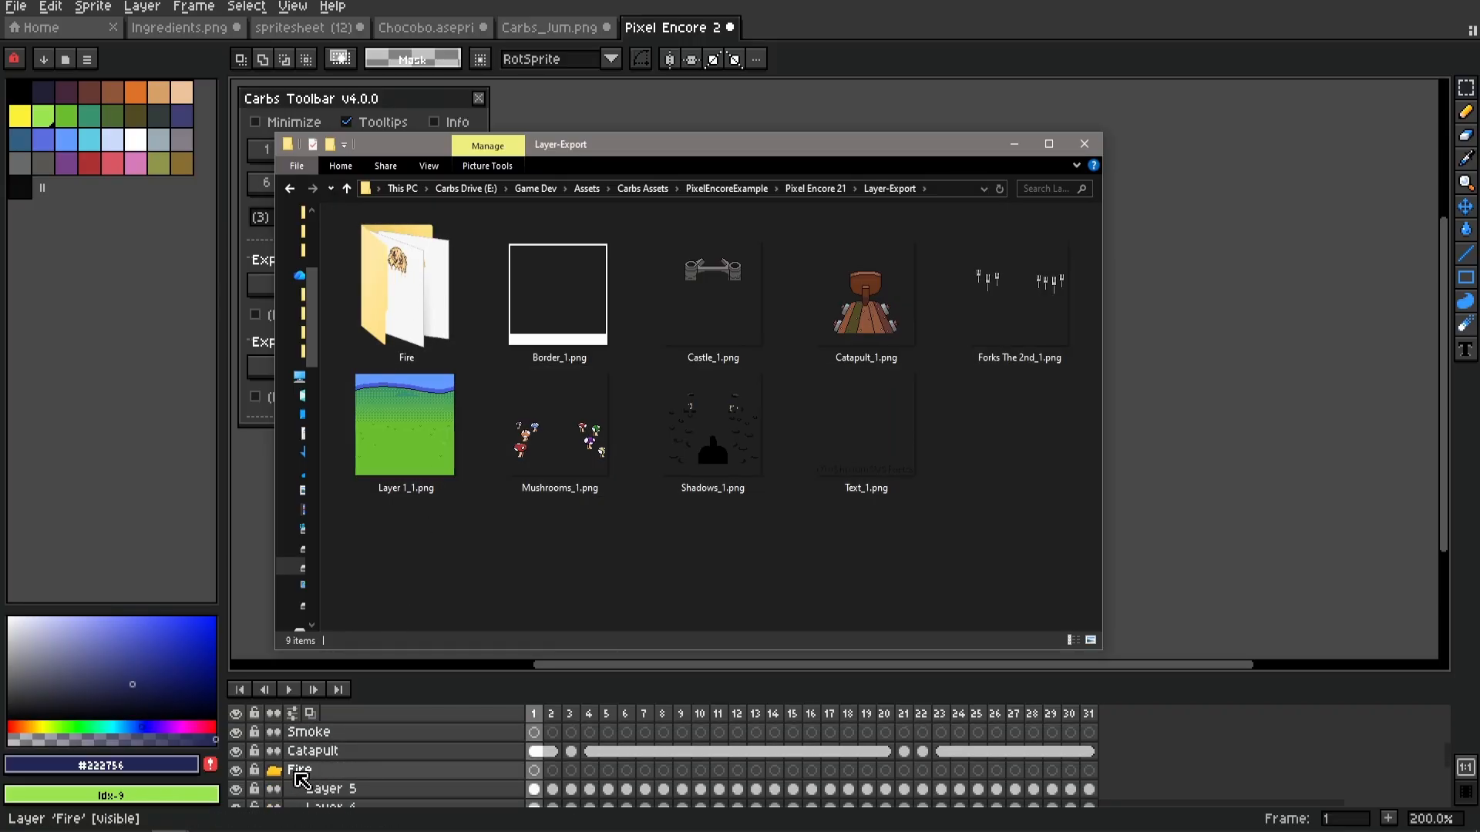
scroll(301, 780, "down", 2)
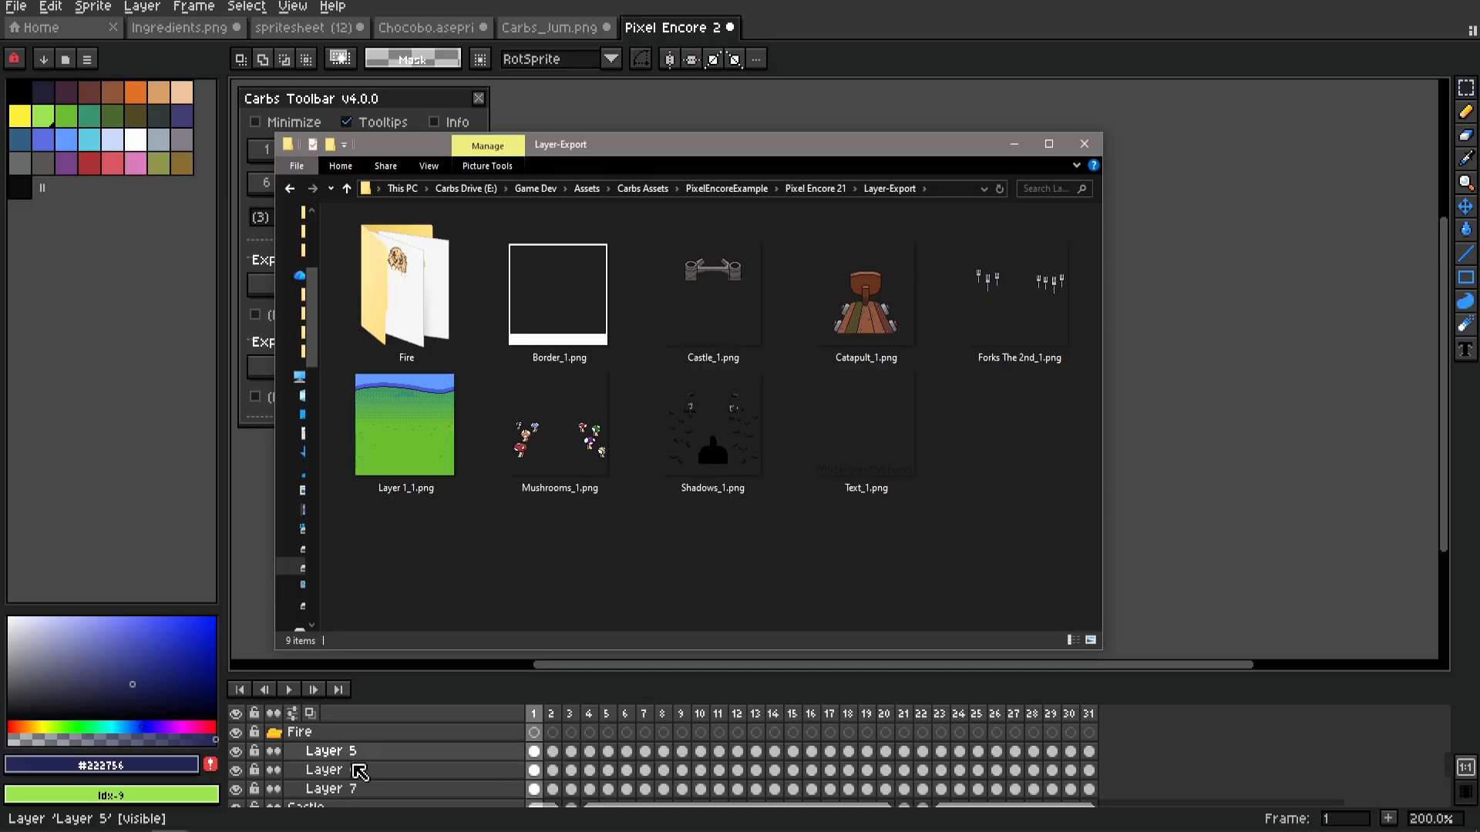
double_click(424, 290)
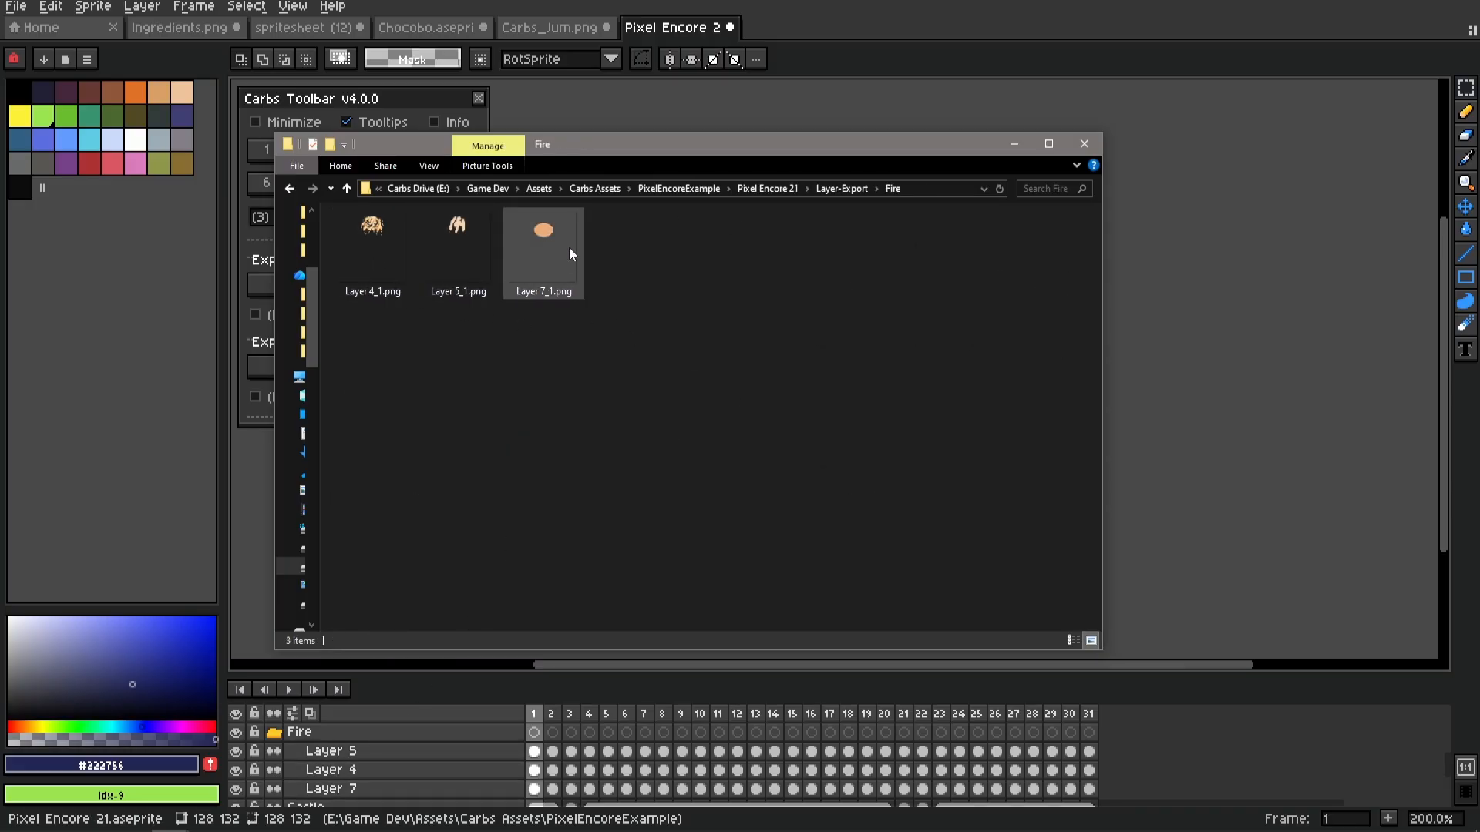
left_click_drag(660, 240, 370, 264)
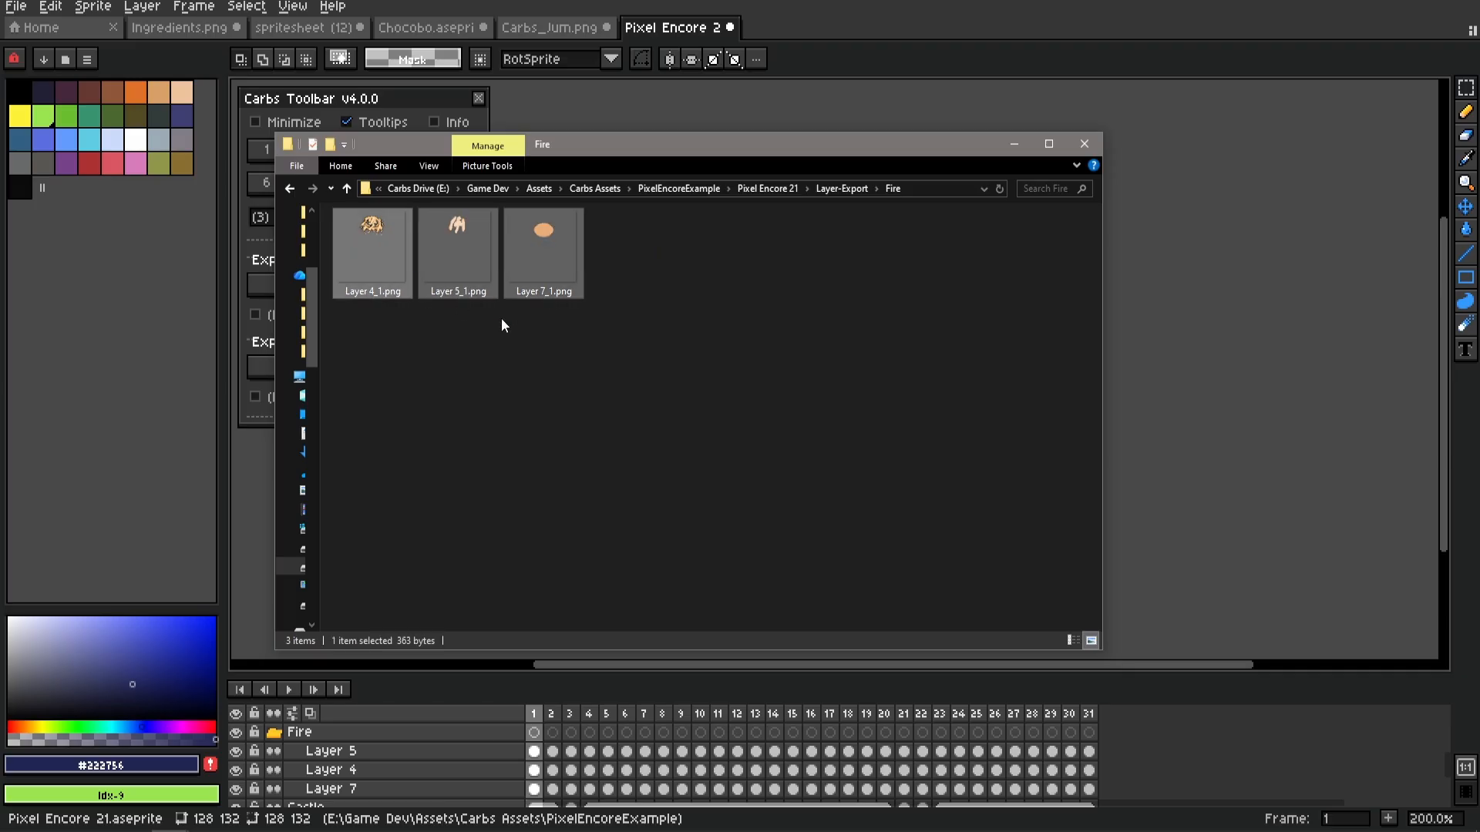
left_click(289, 188)
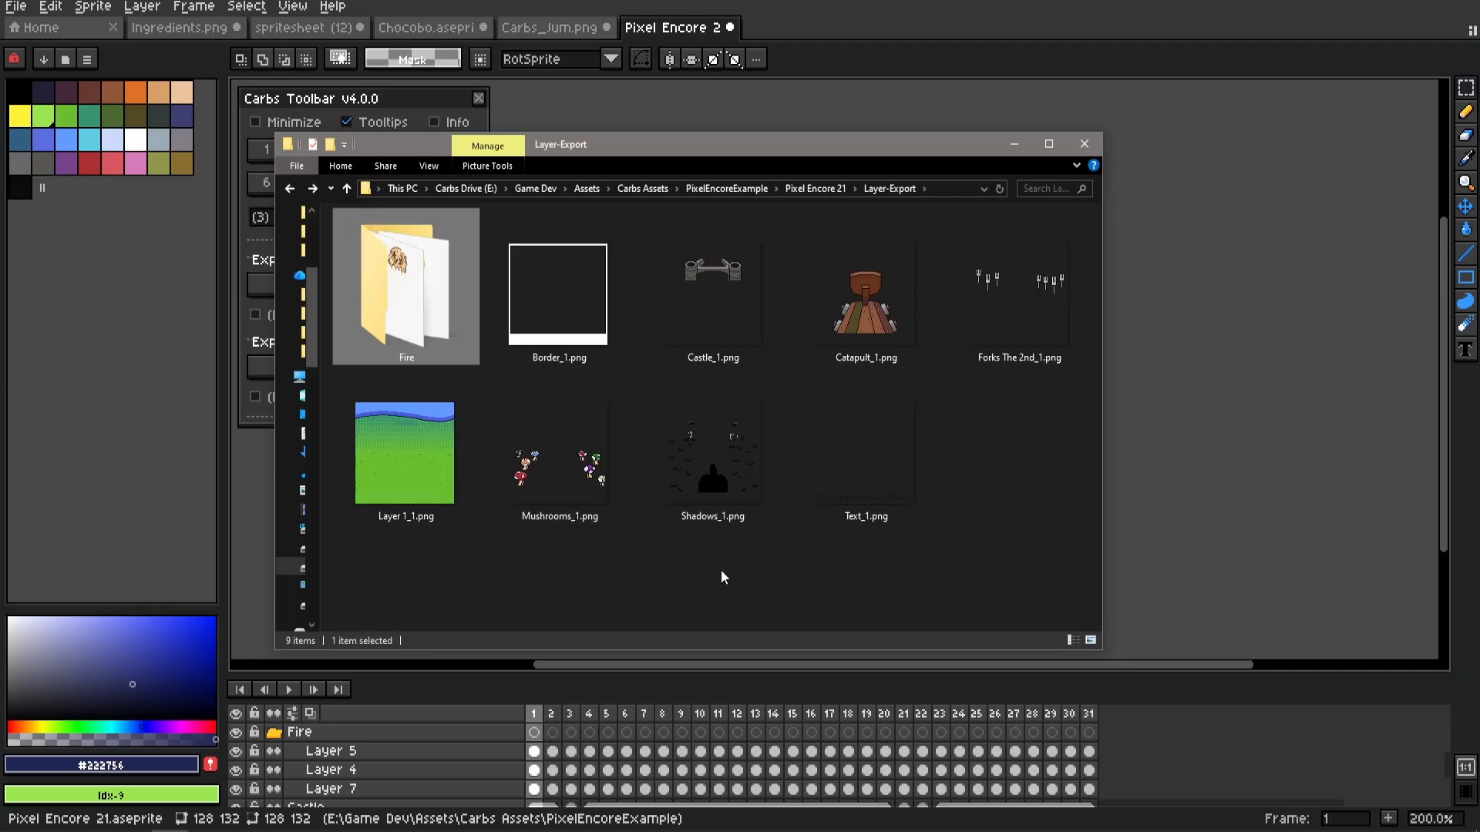
key("alt+Tab")
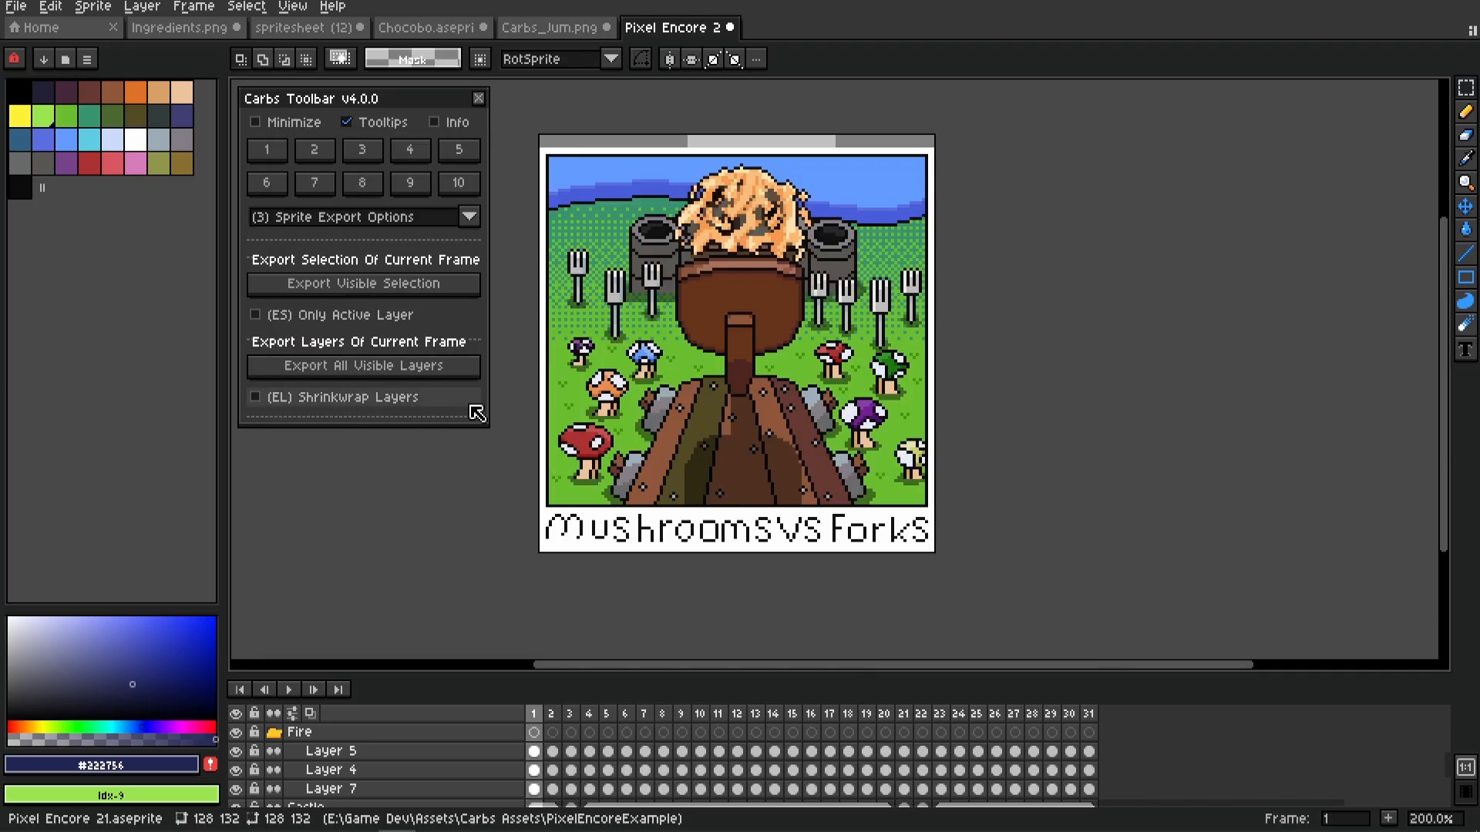
Enable shrinkwrapping for layer export and export all visible layers of the current frame again
left_click(363, 400)
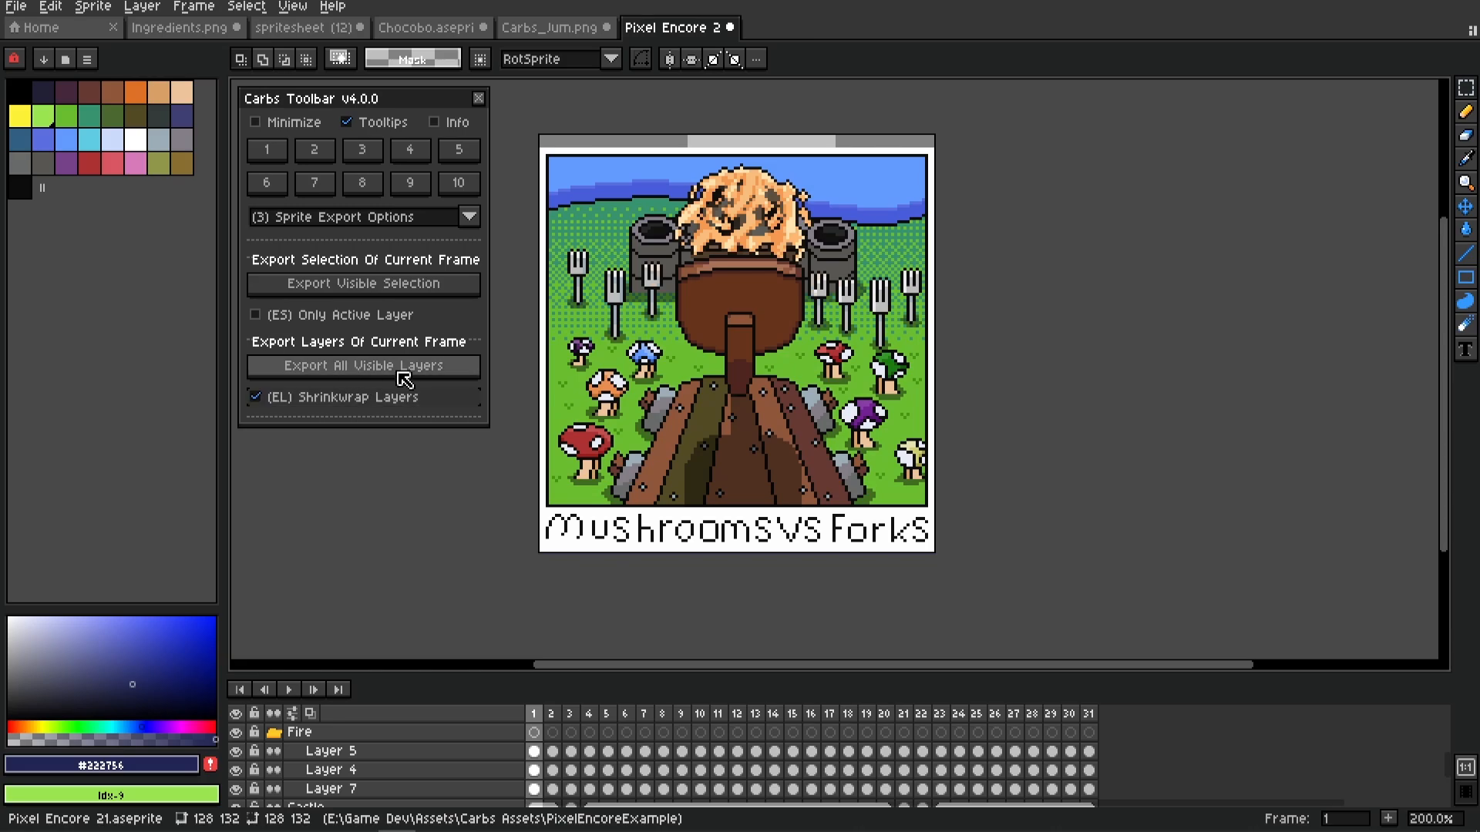
left_click(346, 376)
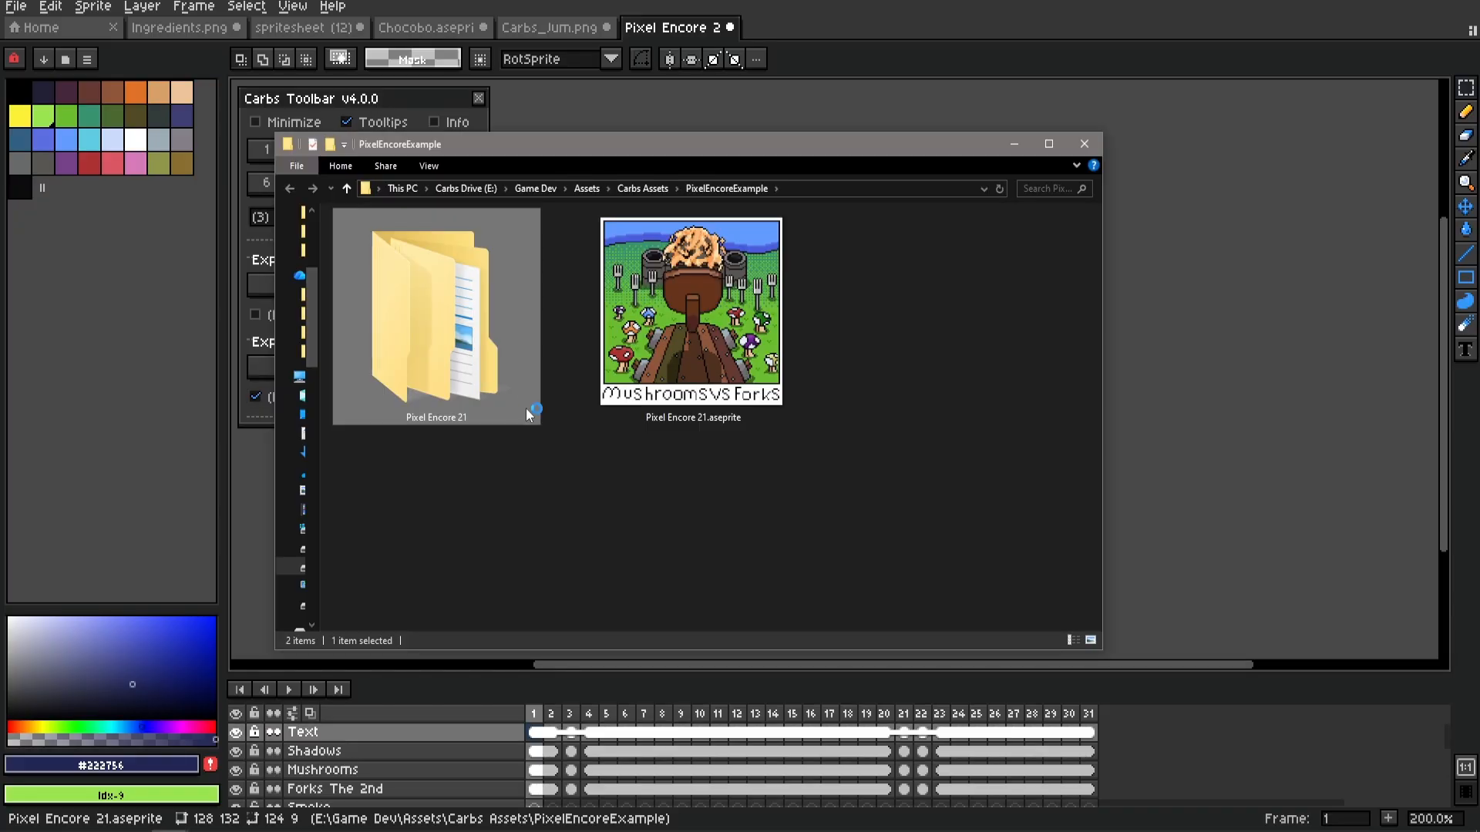
Examine the shrinkwrapped layer images in Layer-Export and its Fire subfolder, and go back to the Layer-Export folder
double_click(378, 238)
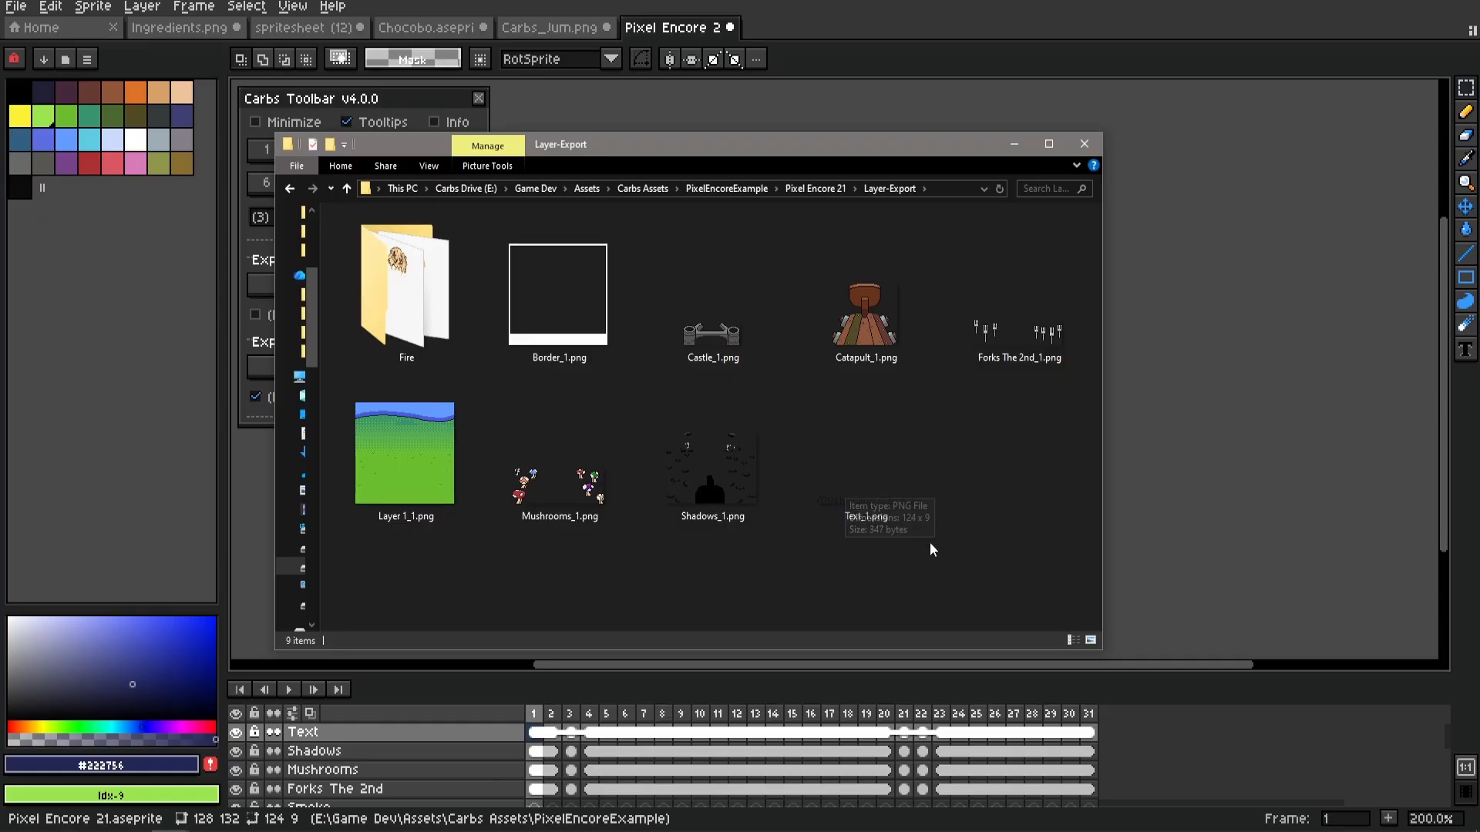
scroll(903, 533, "up", 3, "ctrl")
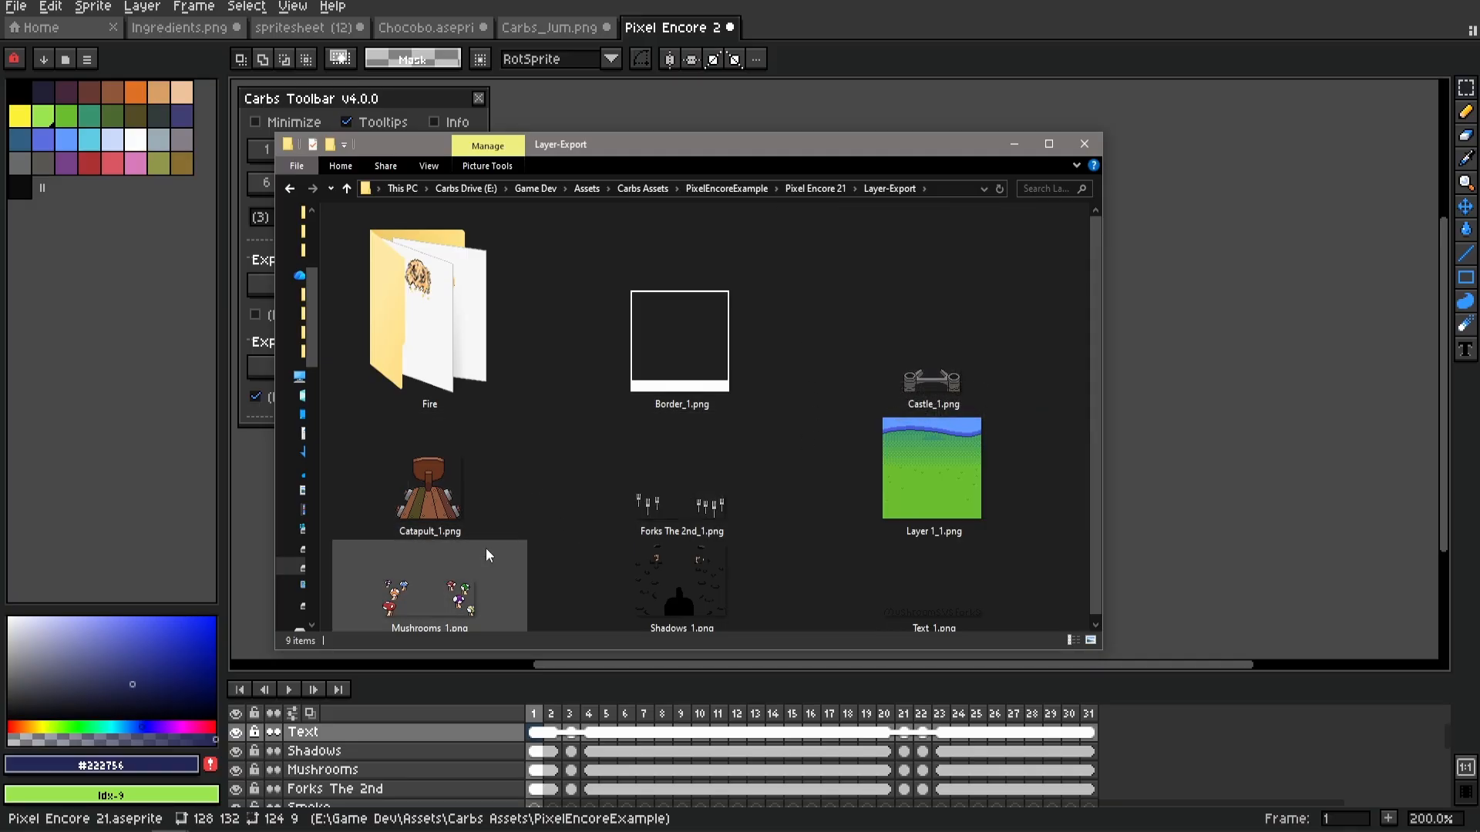
scroll(486, 555, "down", 1)
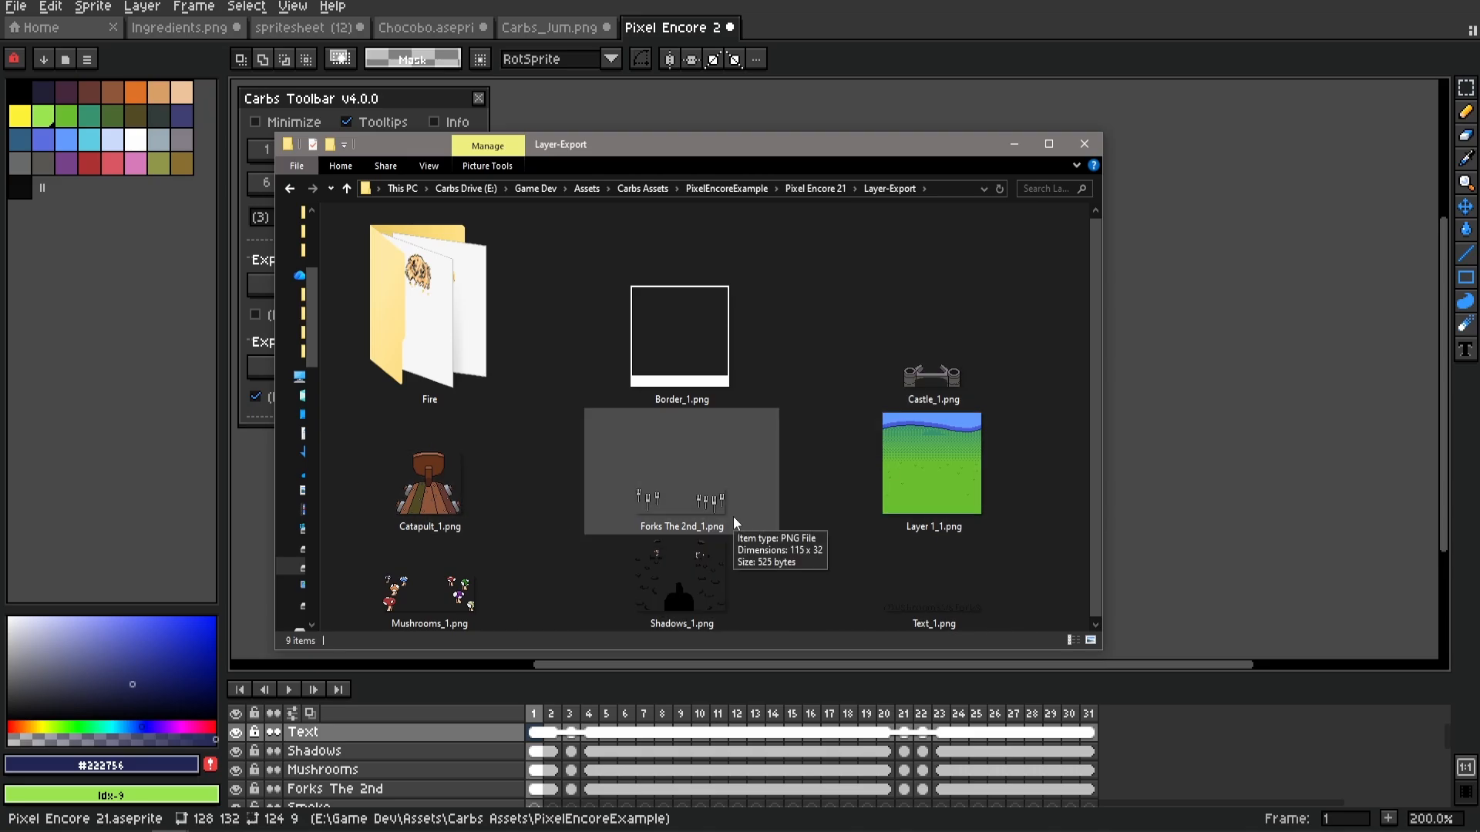
double_click(428, 324)
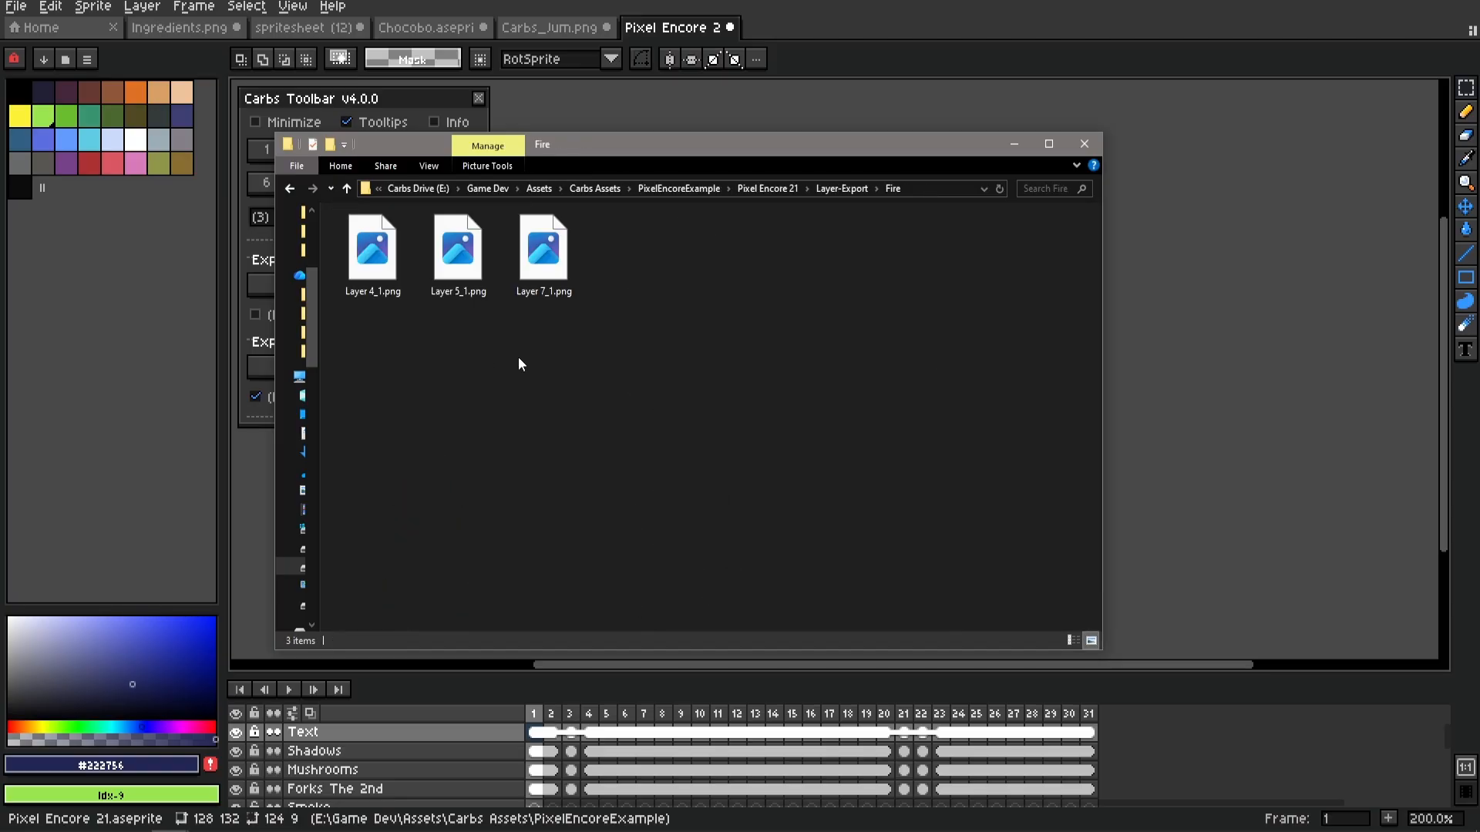
left_click(543, 274)
left_click(592, 375)
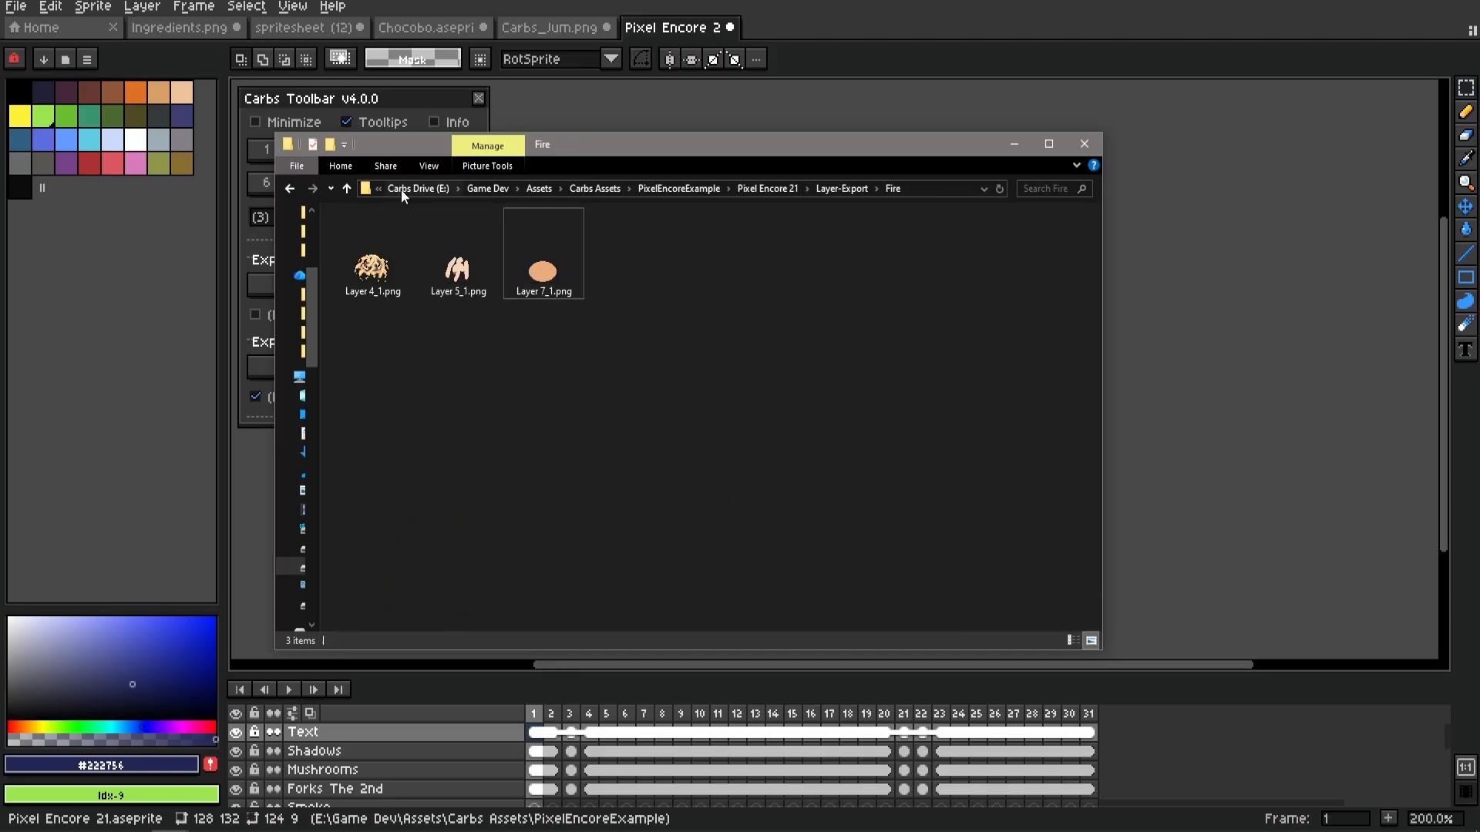
left_click(290, 188)
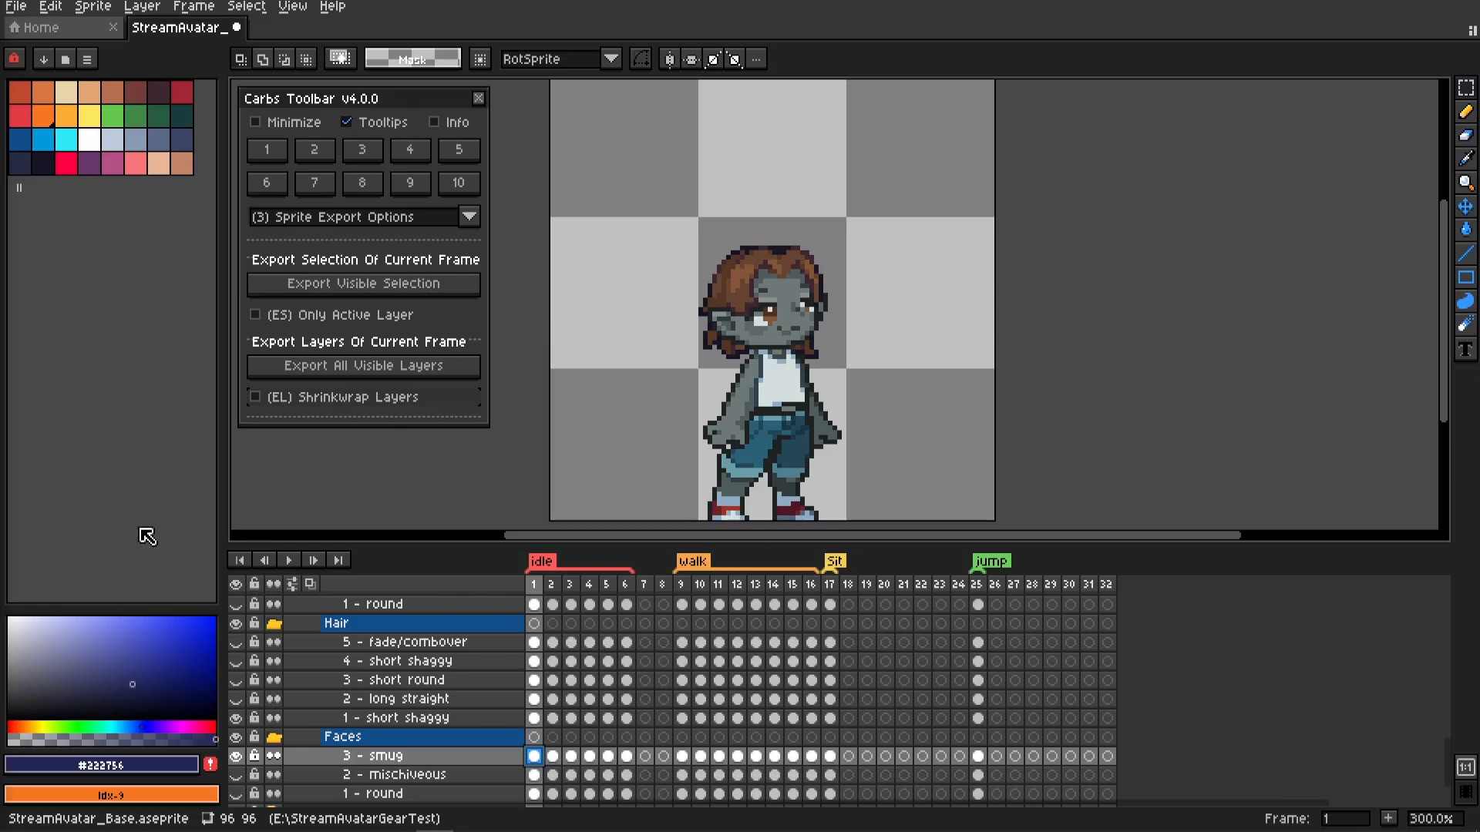
Switch the toolbar to Slice Options and create a #0000FF slice from a 16 × 64 selection over the character's left half
left_click(410, 217)
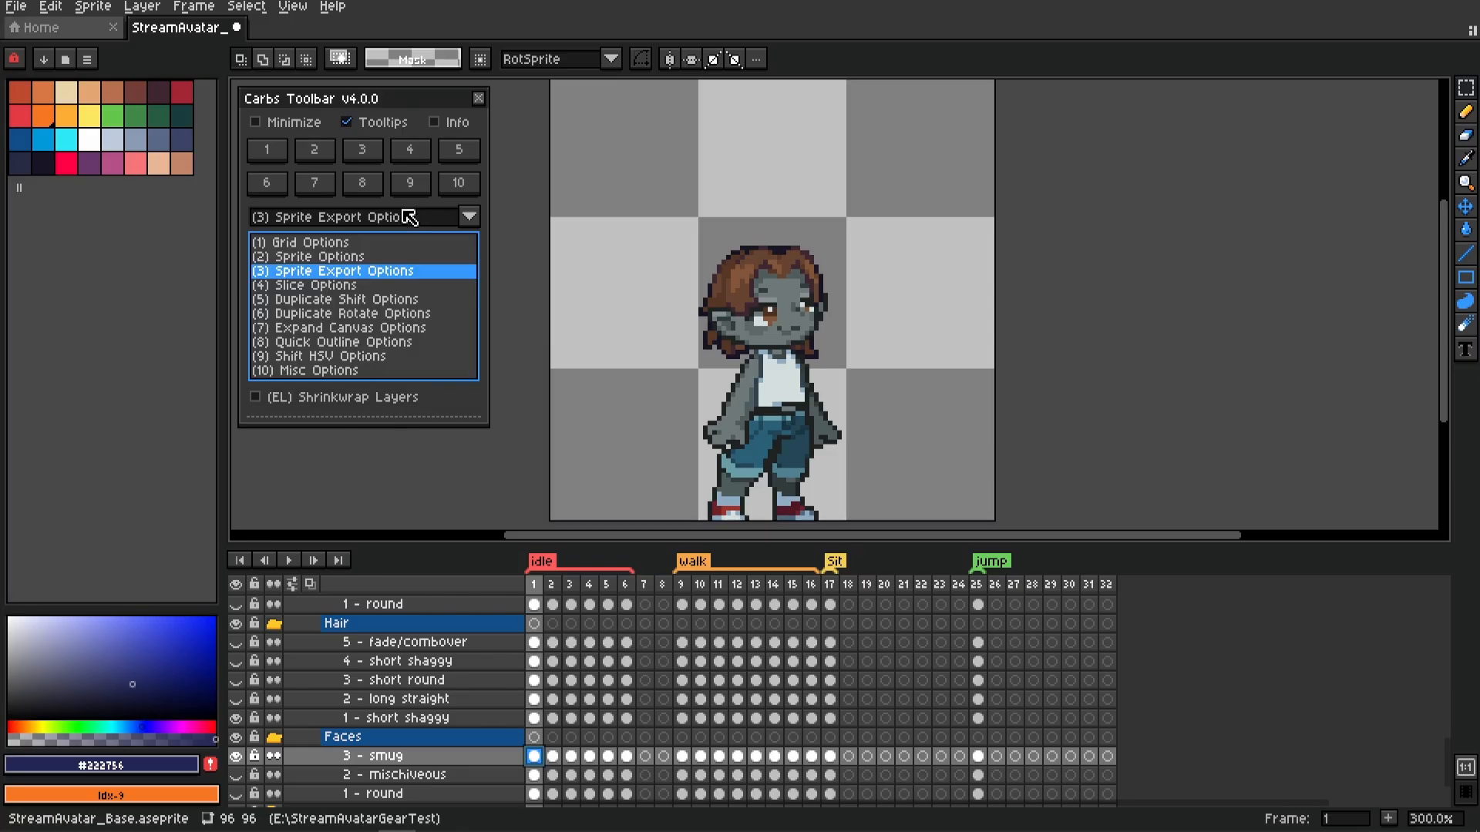
left_click(351, 287)
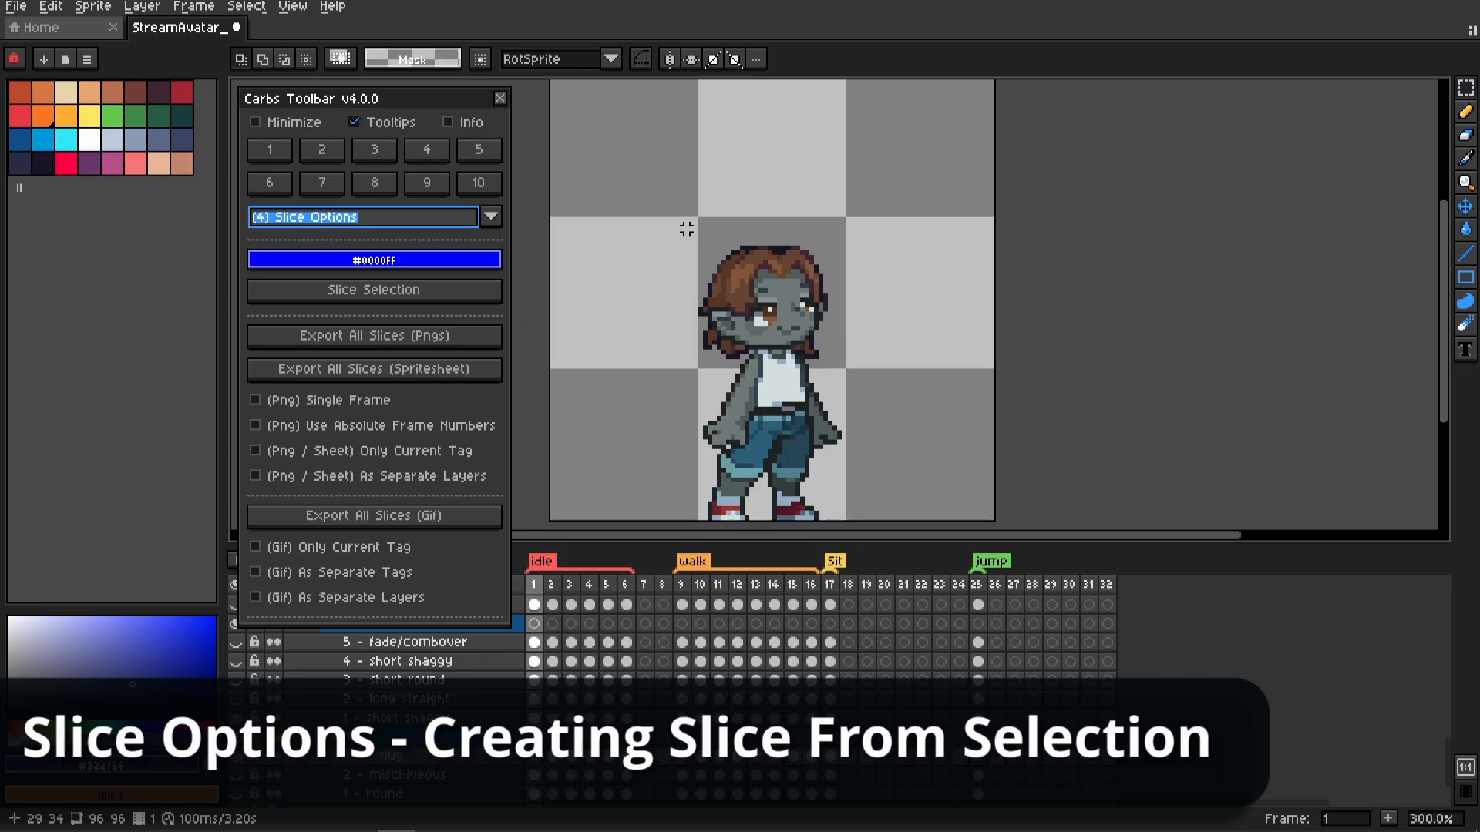
left_click_drag(698, 218, 773, 522)
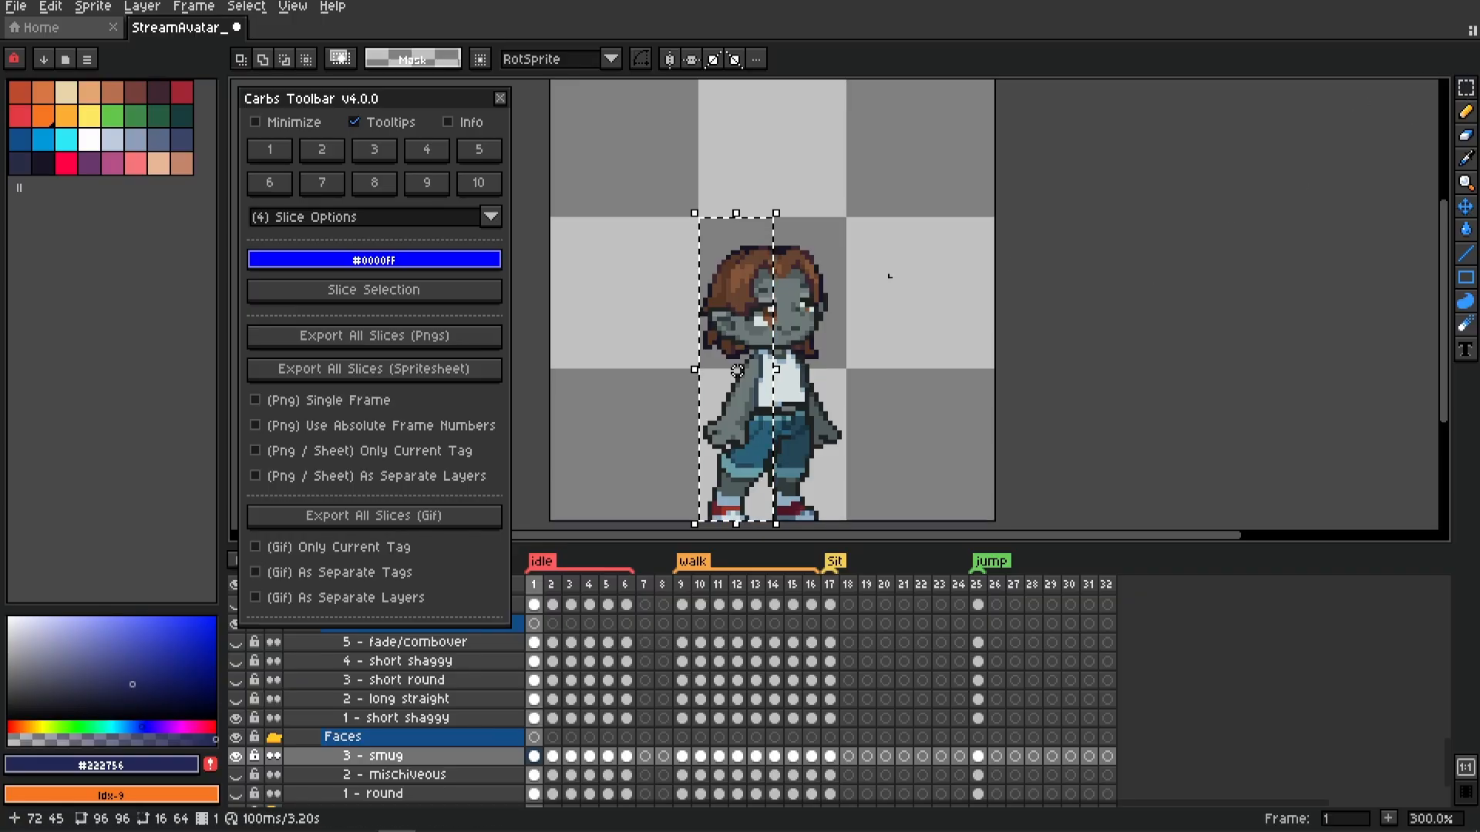
left_click(423, 292)
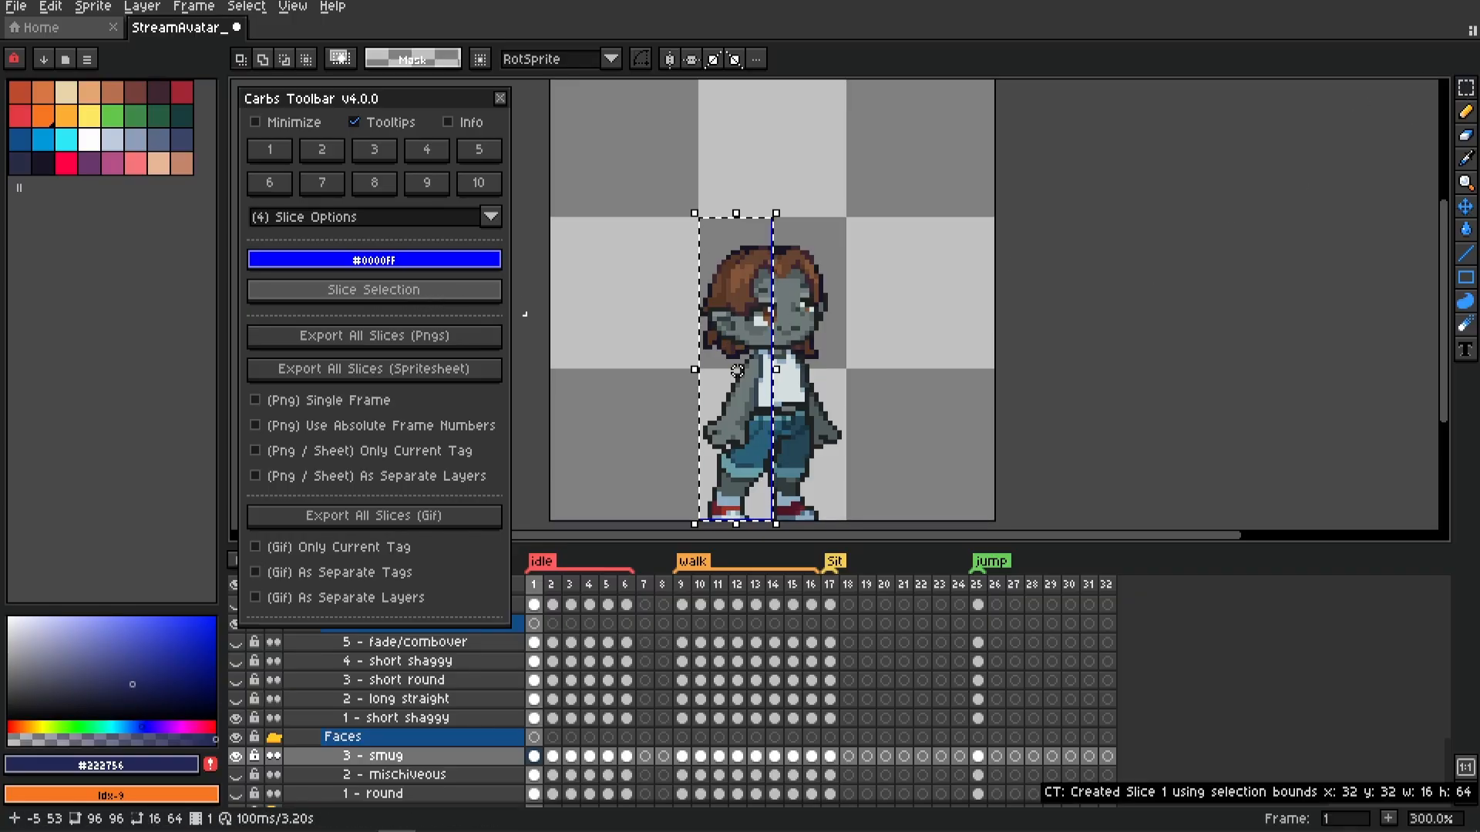
left_click(861, 380)
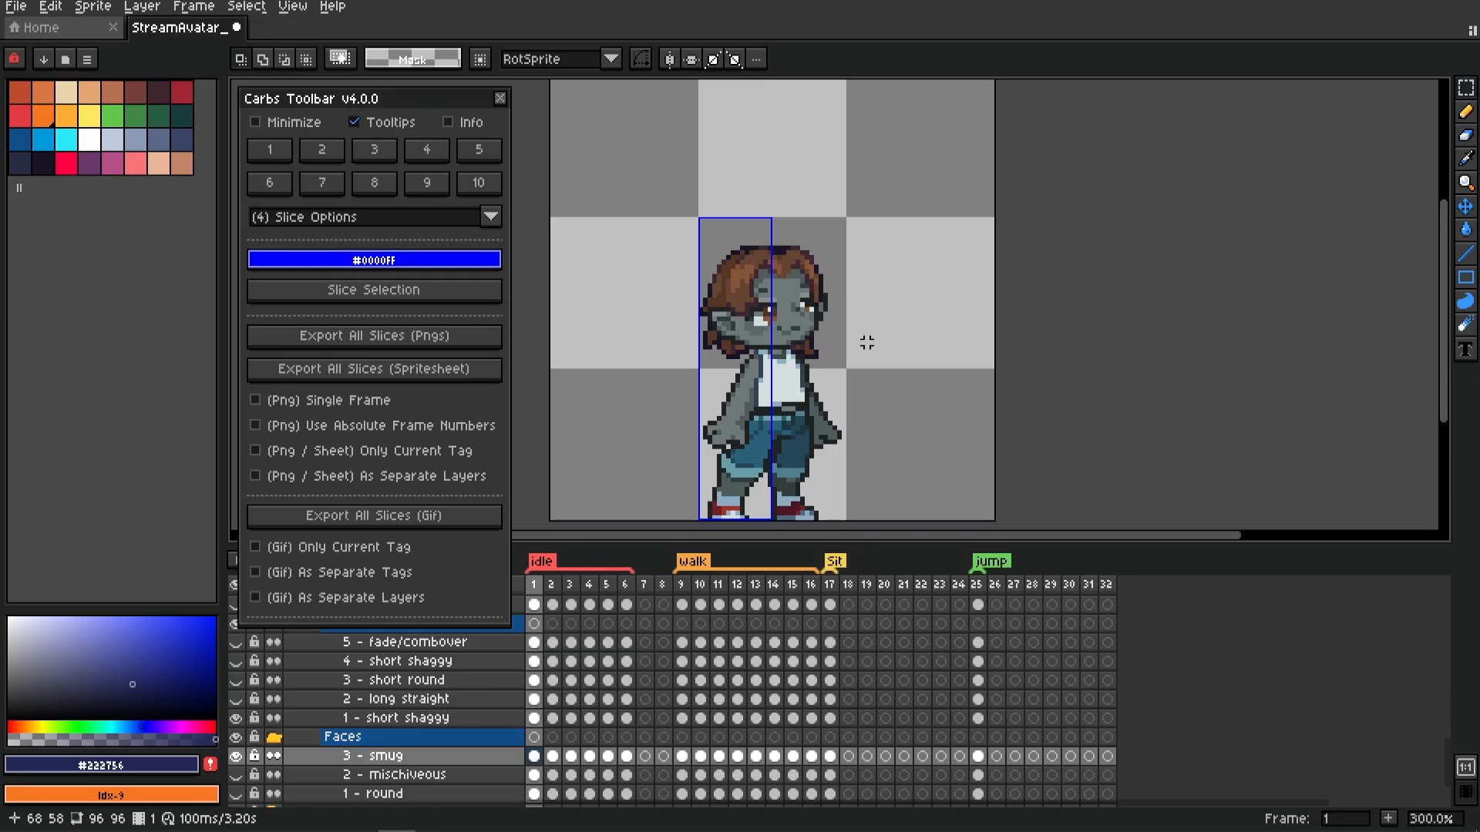
Select the character's right half at 16 × 64, set the slice color to orange Idx-9, and create a slice from it
left_click_drag(848, 216, 771, 522)
left_click_drag(449, 267, 47, 117)
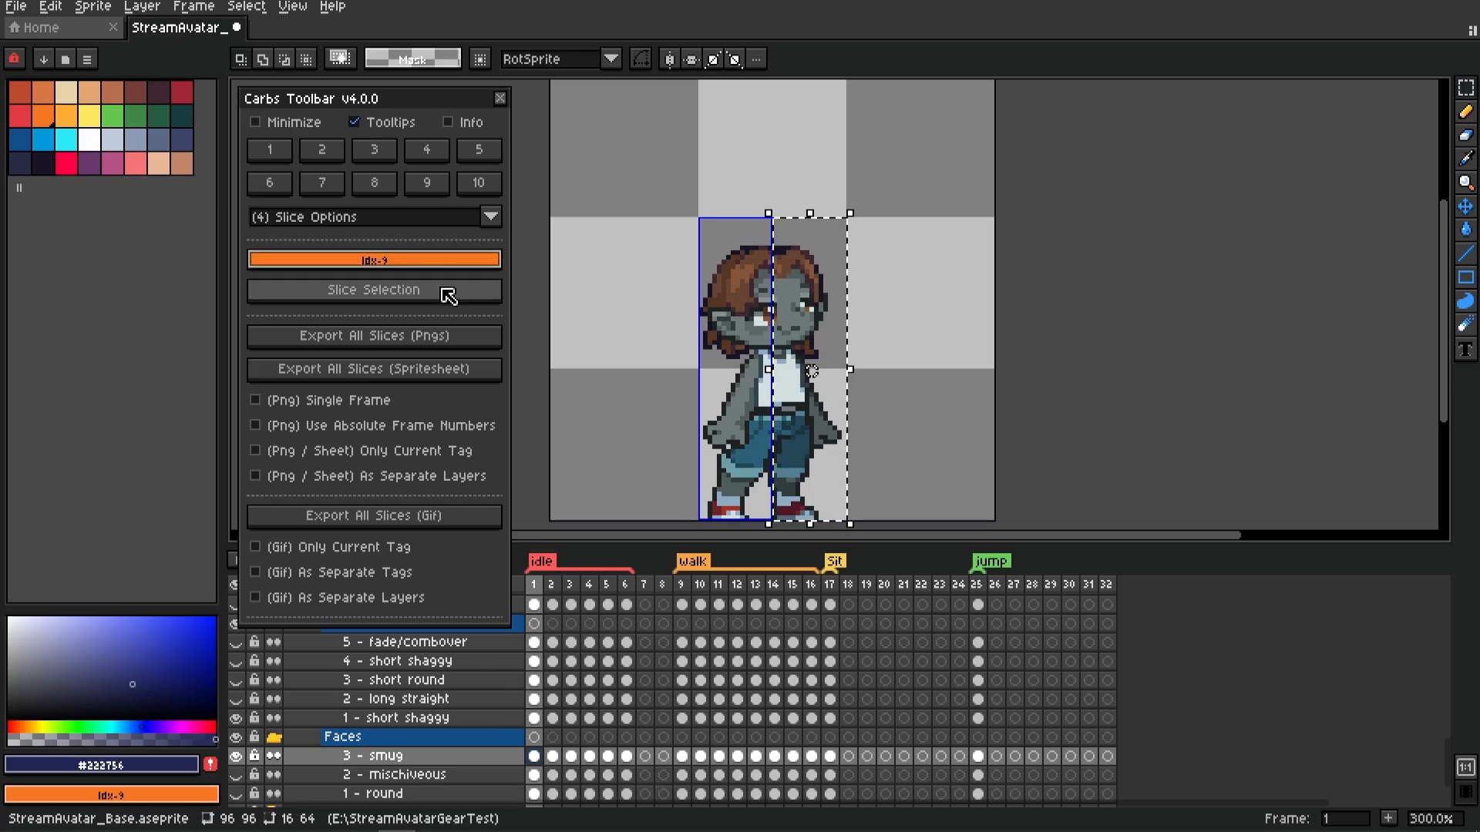
left_click(385, 293)
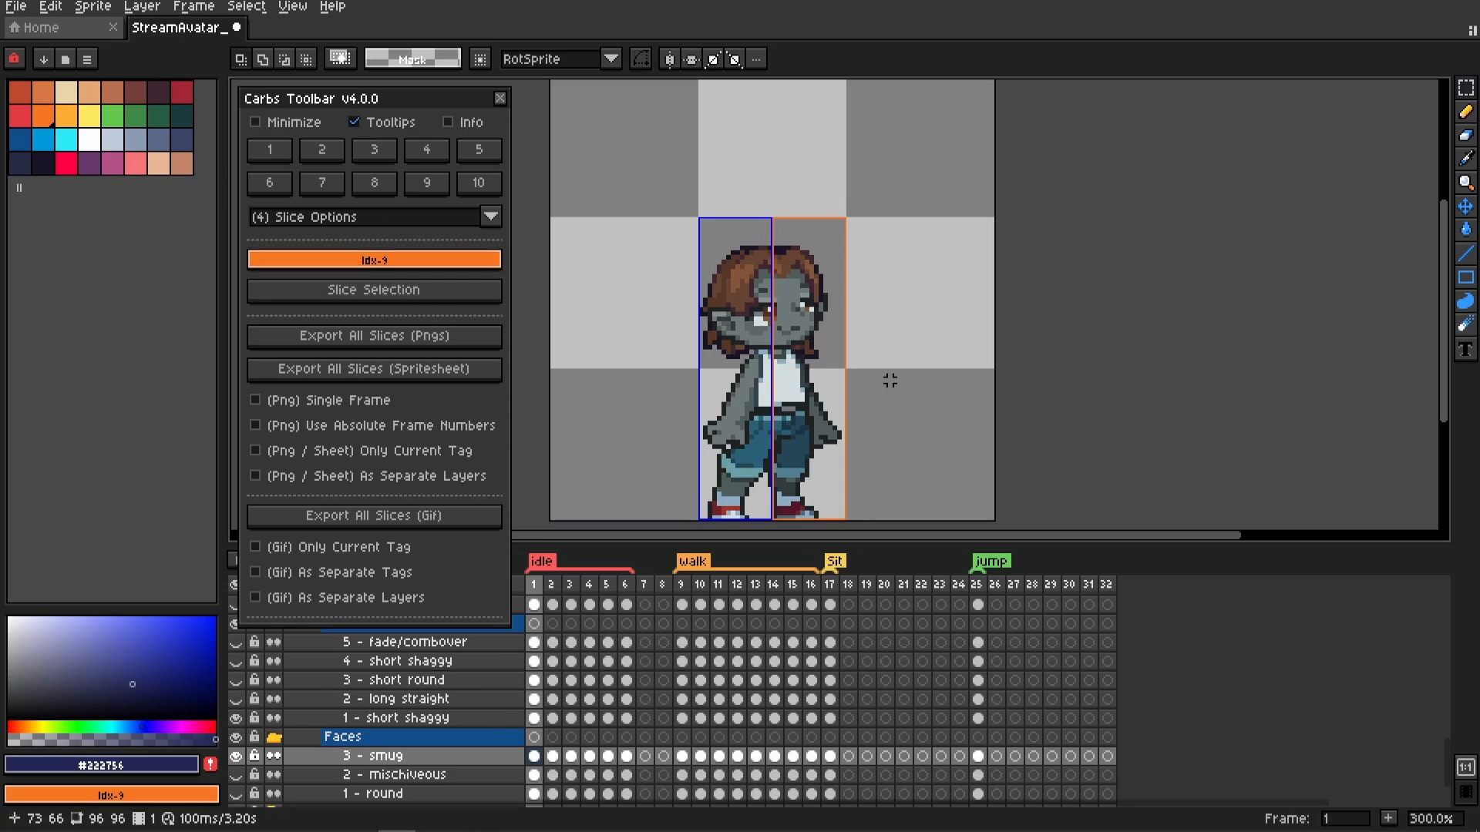
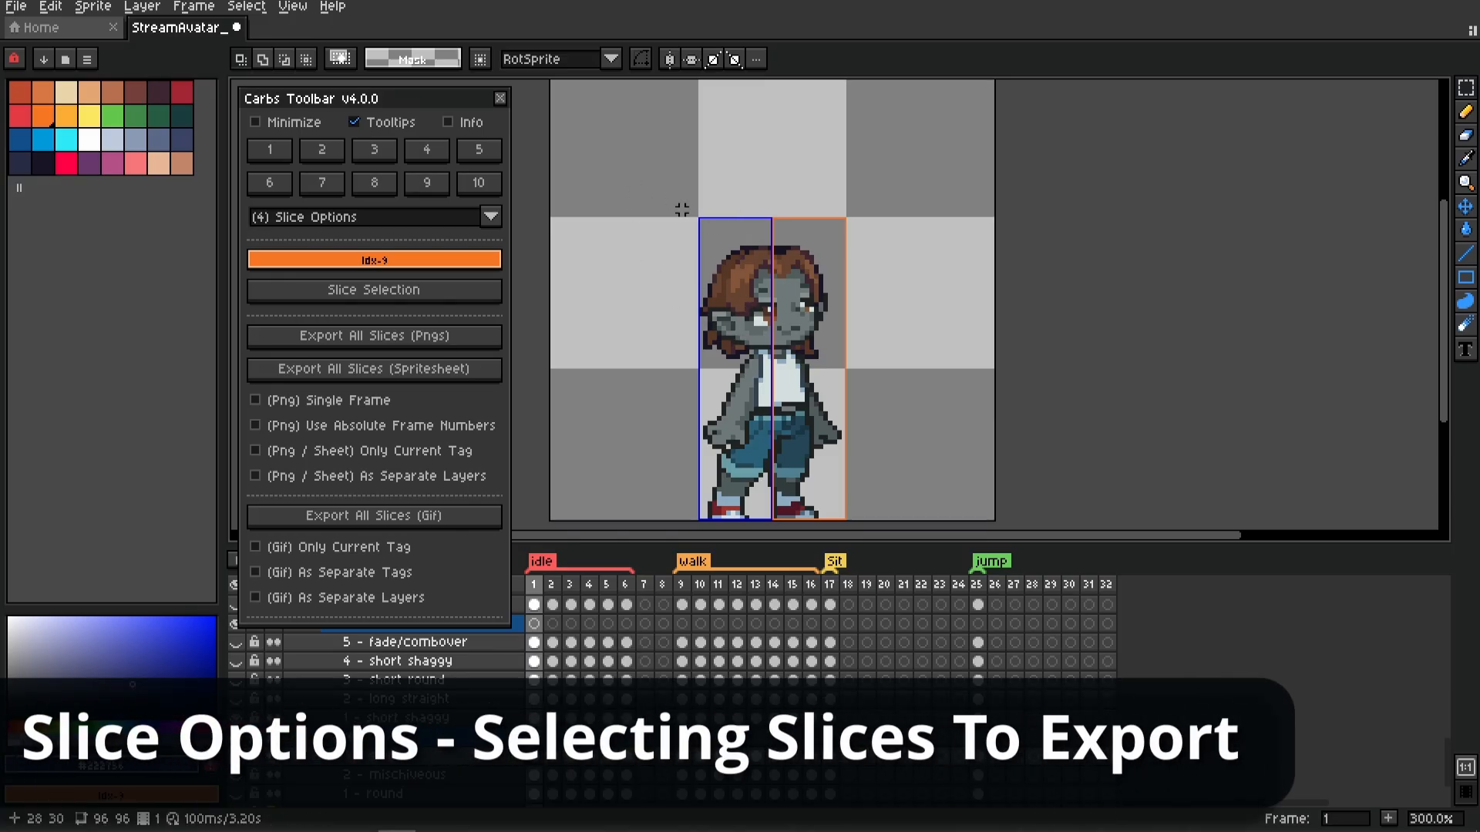
With the Slice tool, select each slice individually and both together, and clear the slice selection
left_click(1467, 210)
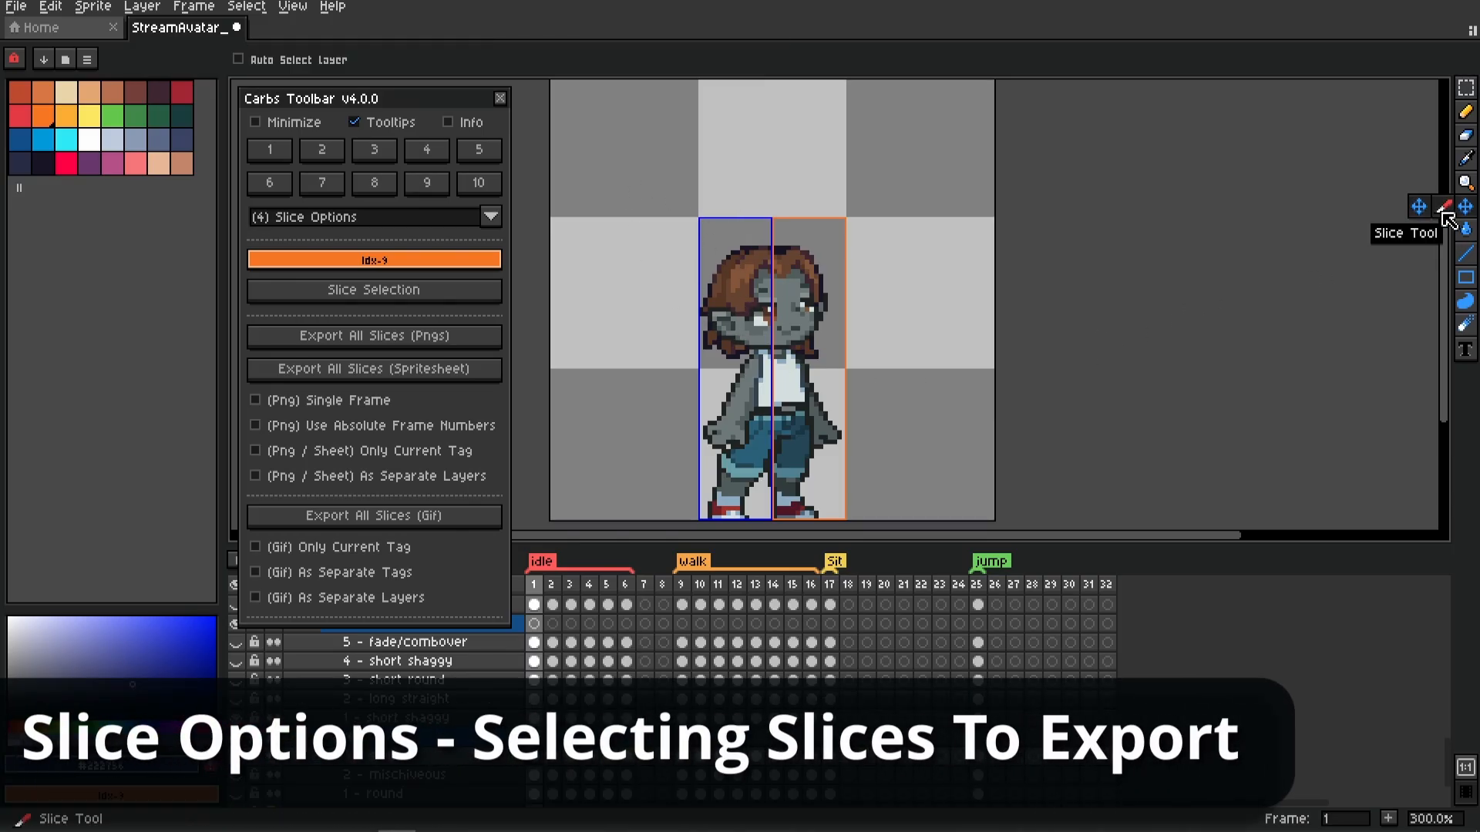
left_click(1444, 210)
left_click(755, 255)
left_click(813, 270)
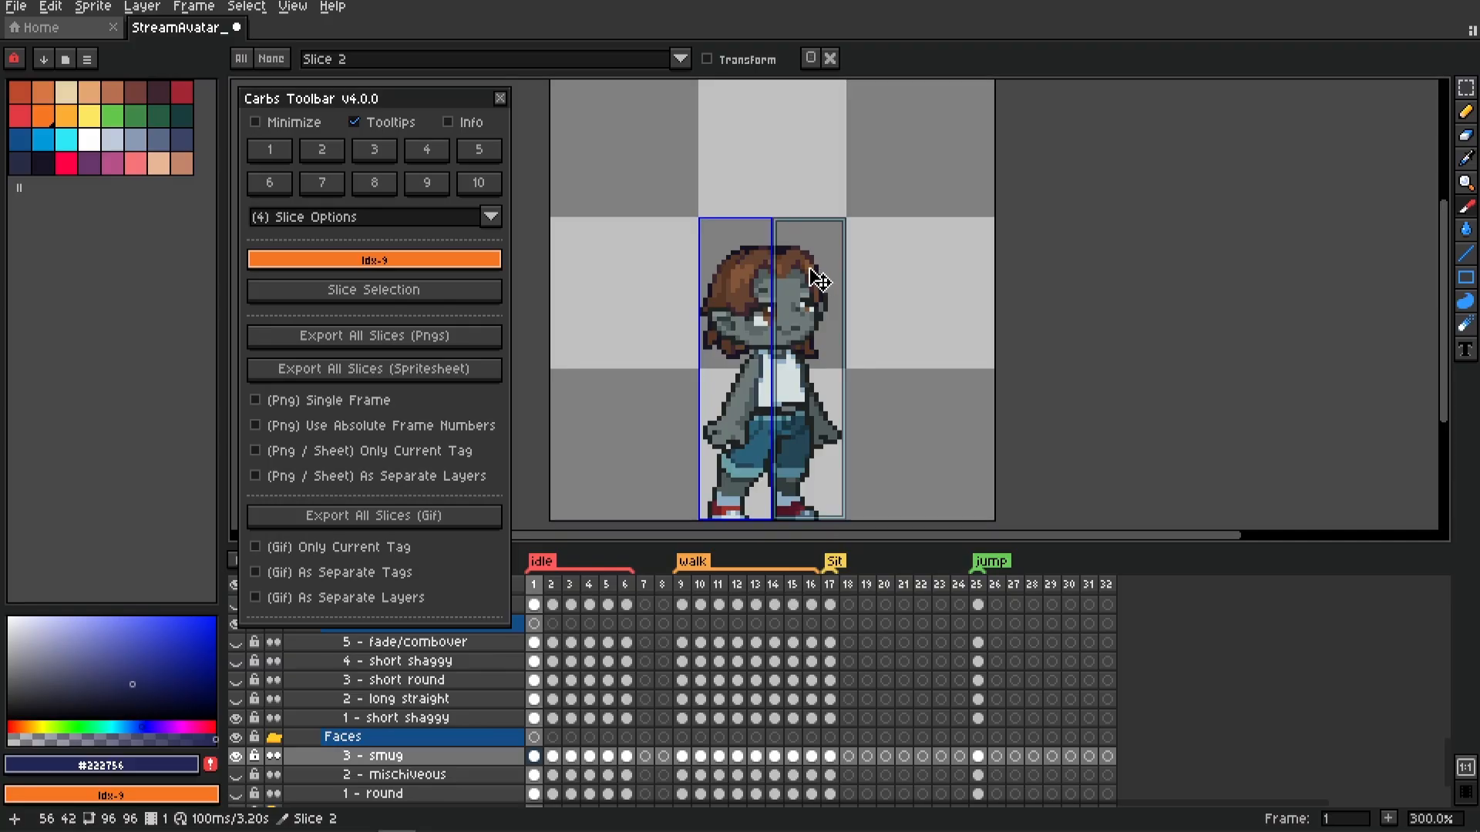
left_click(764, 269)
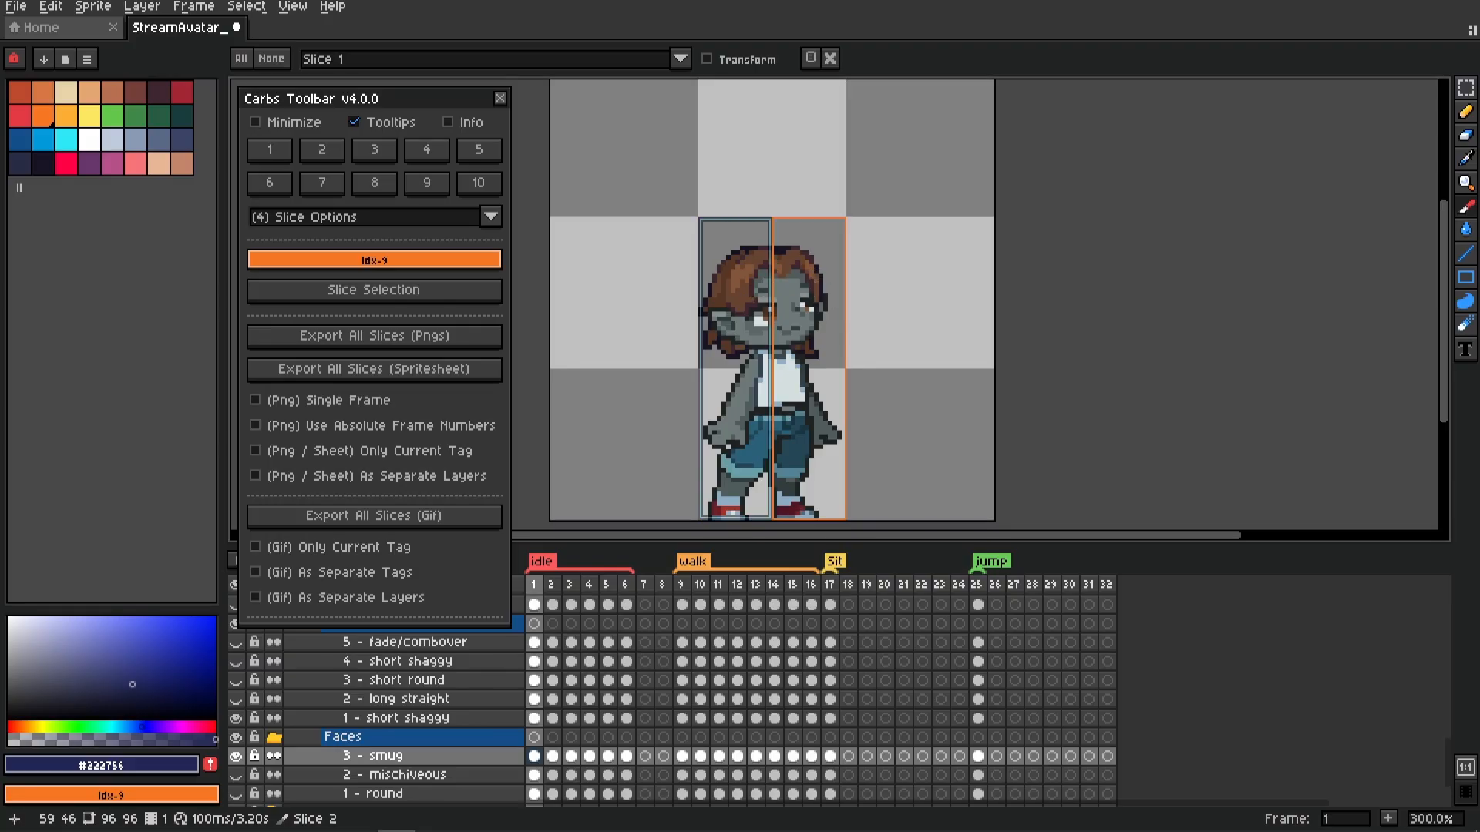
left_click(885, 276)
left_click_drag(902, 182, 678, 327)
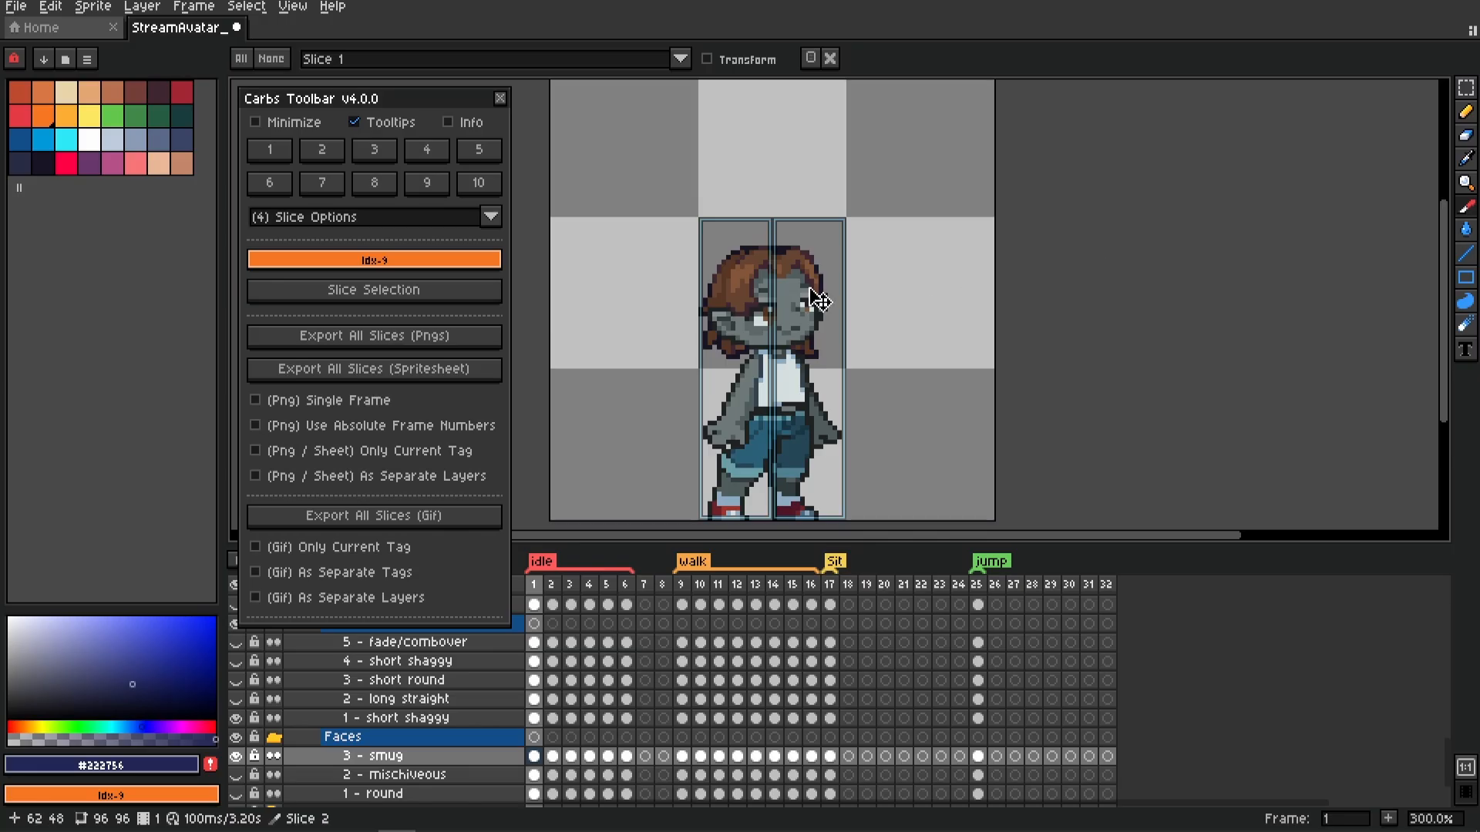
left_click(889, 286)
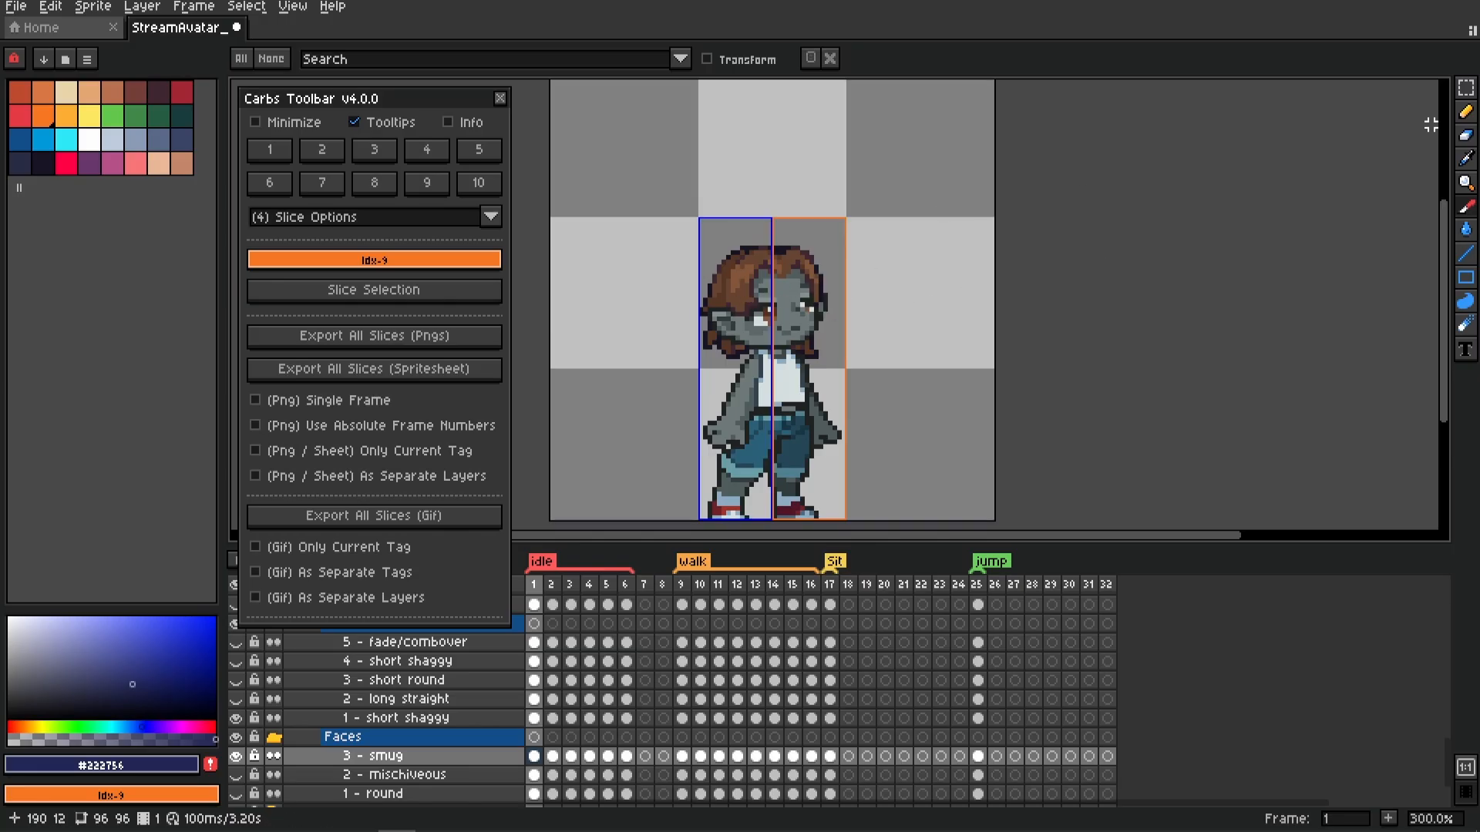
Put the Move tool back in place of the Slice tool and switch to the Rectangular Marquee tool
left_click(1466, 87)
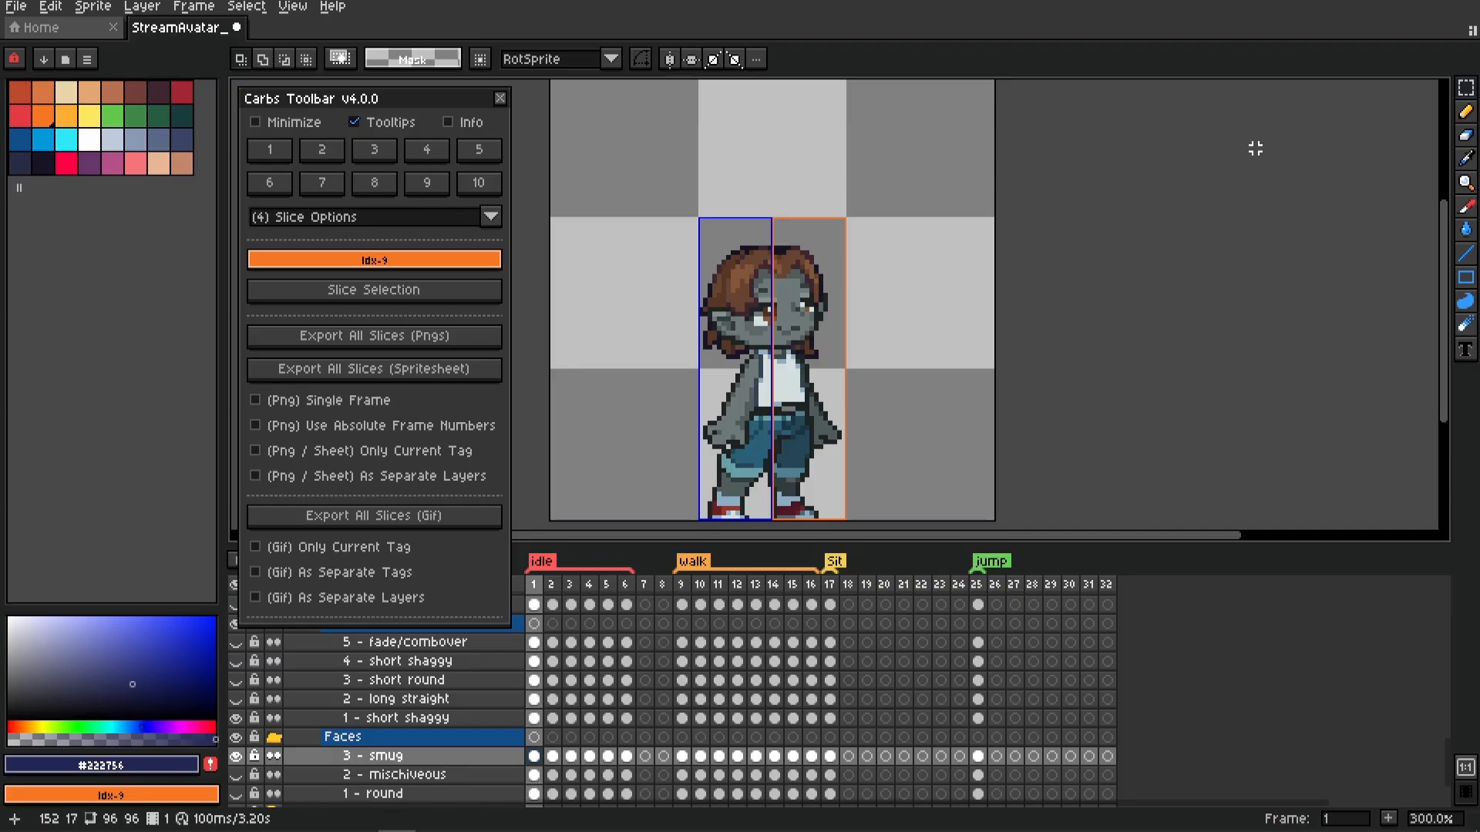
left_click_drag(1466, 206, 1426, 212)
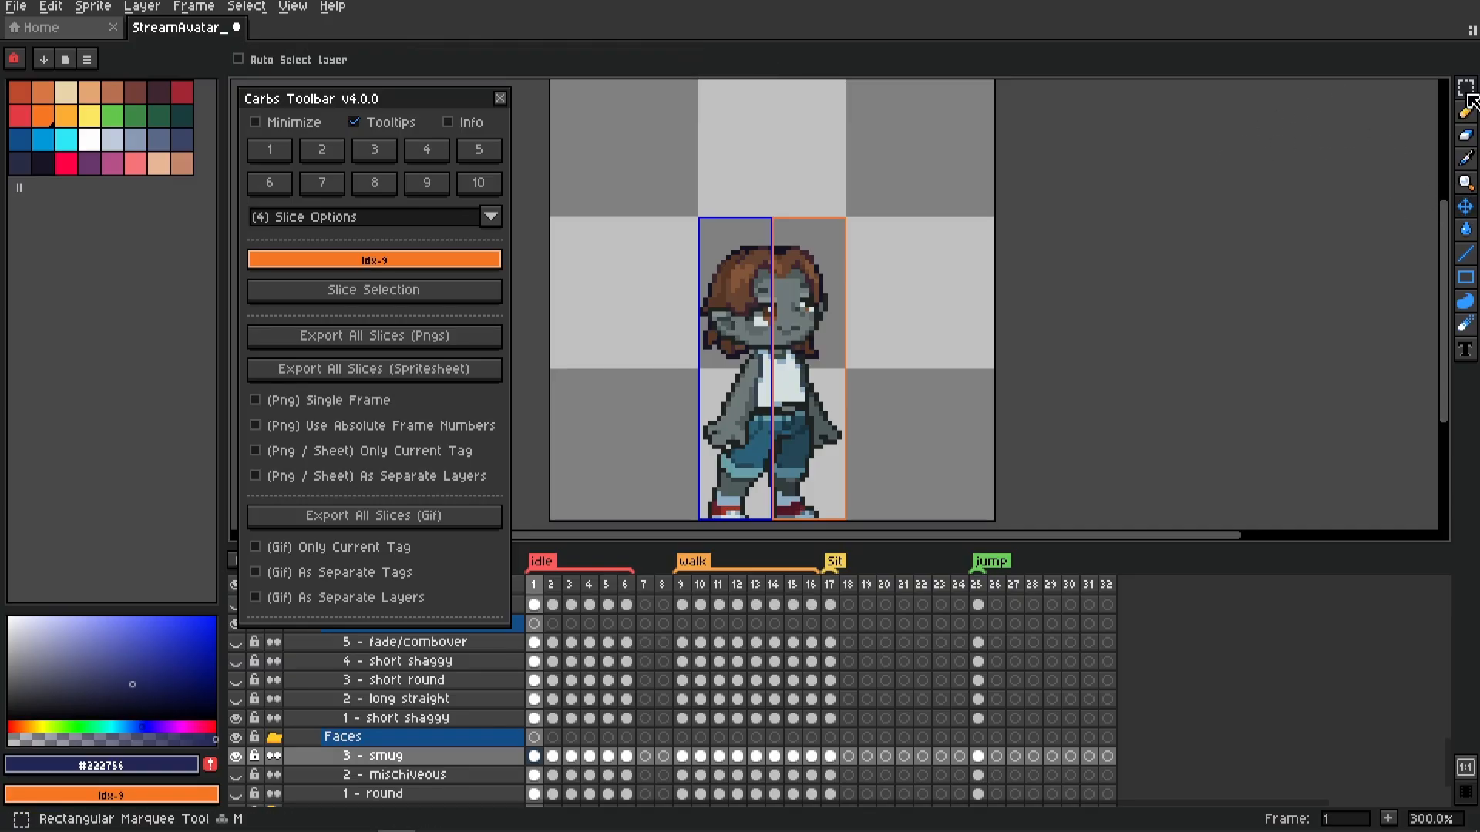
left_click_drag(1466, 87, 1357, 100)
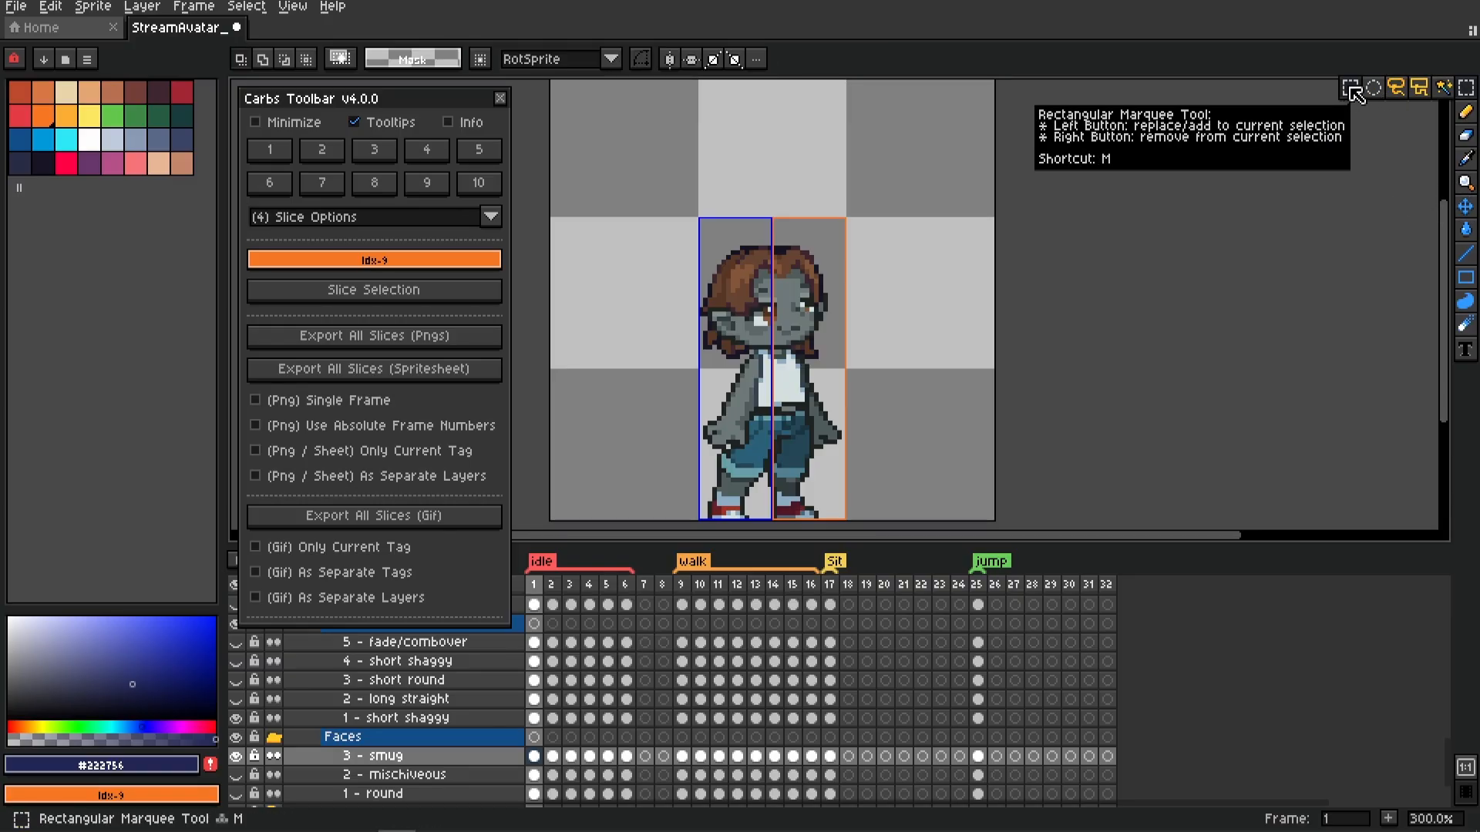
Draw several trial rectangular selections over and around the two slices, clearing each one again
left_click_drag(625, 171, 893, 289)
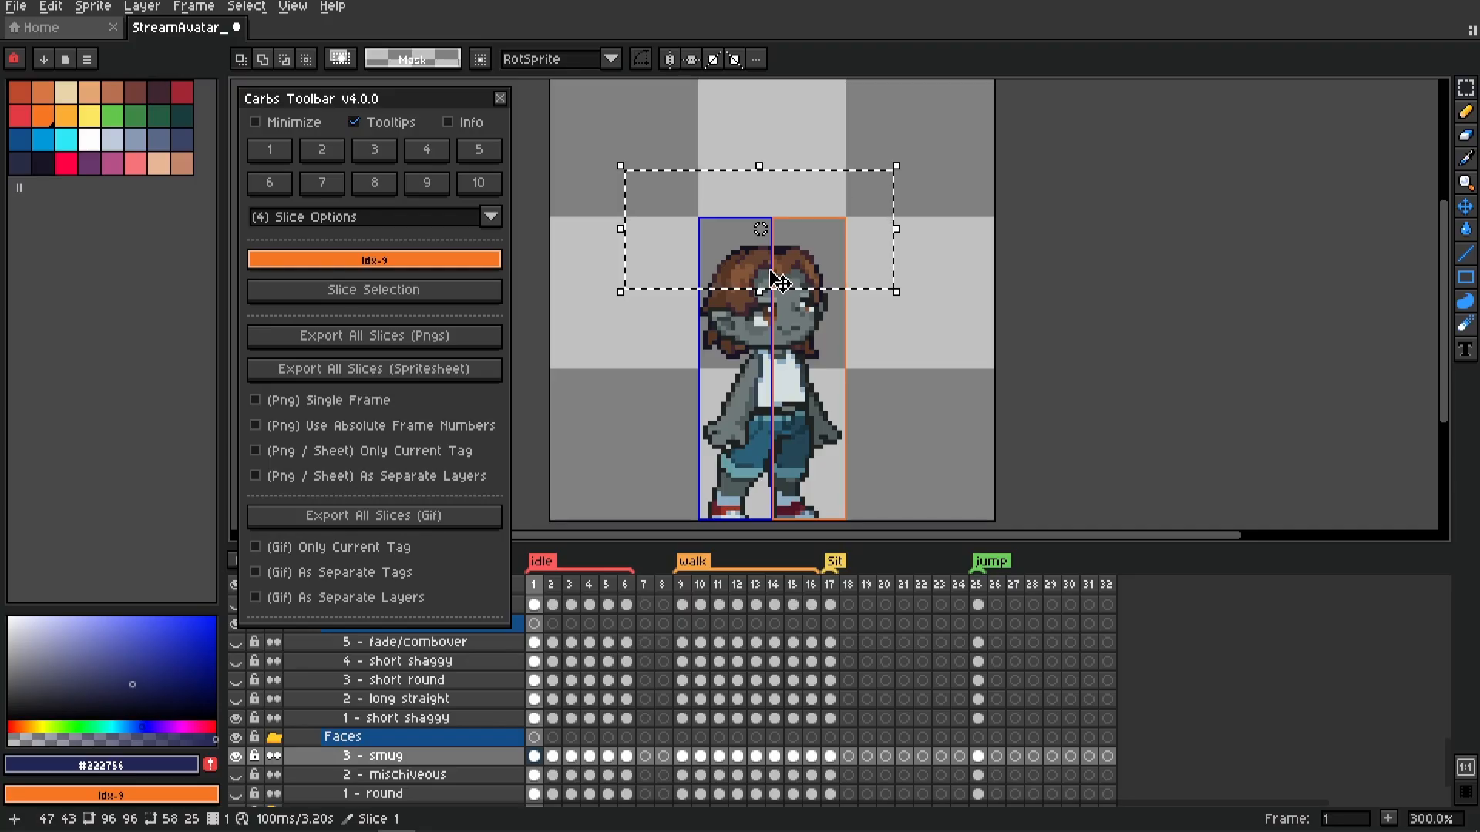
left_click(899, 337)
left_click_drag(706, 163, 673, 284)
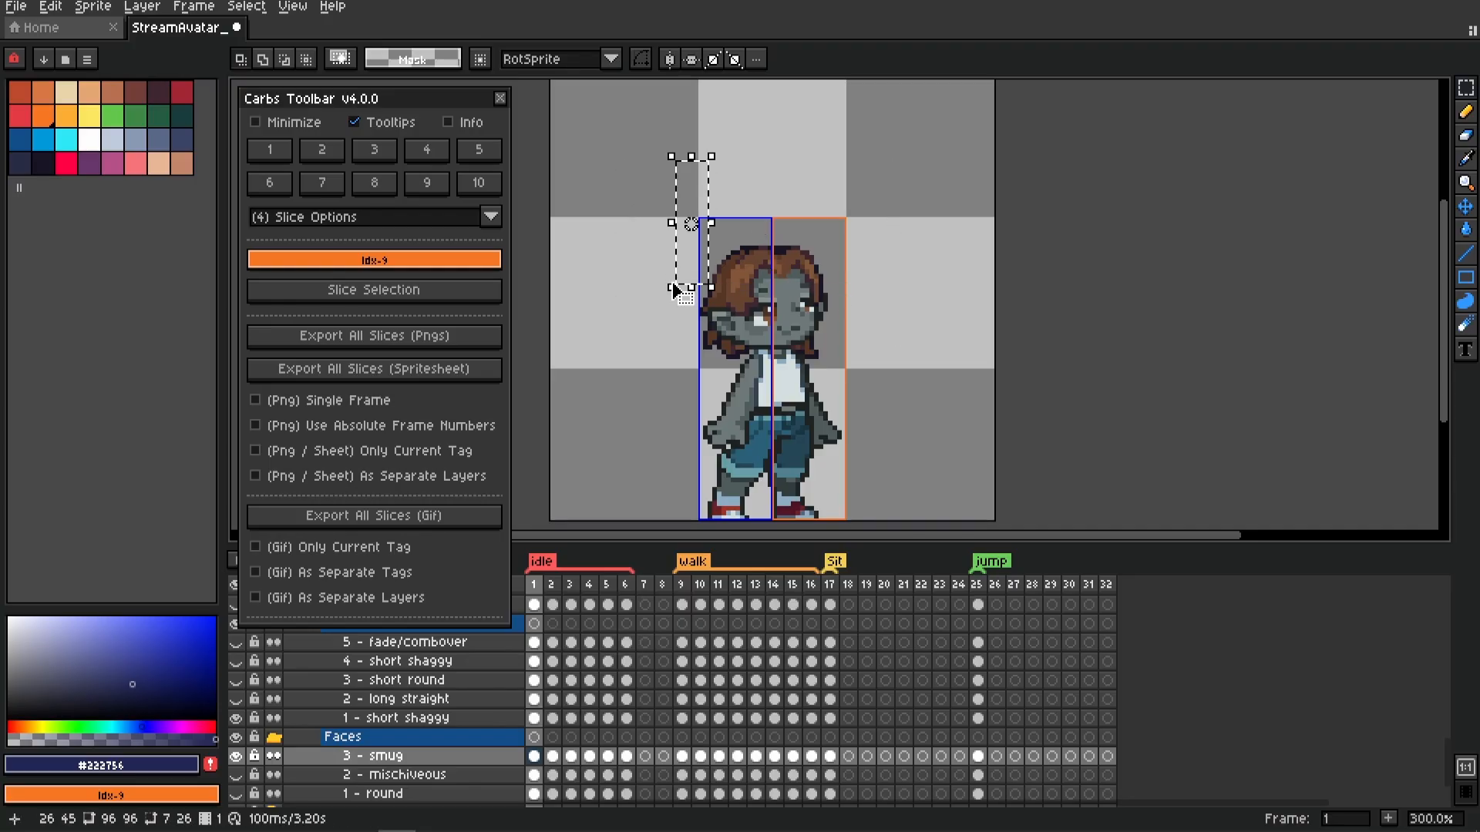
left_click_drag(902, 108, 806, 336)
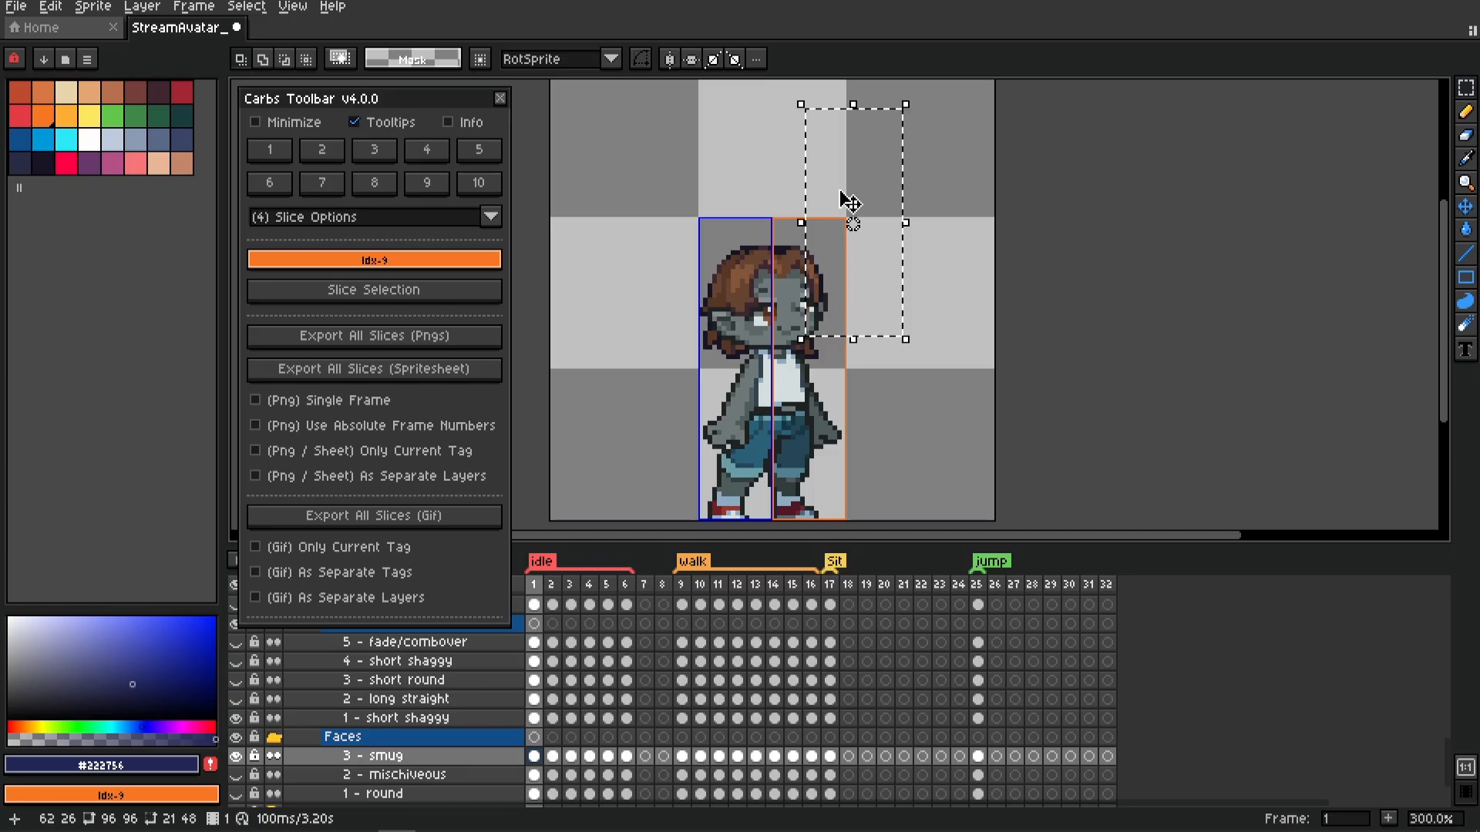
left_click(922, 439)
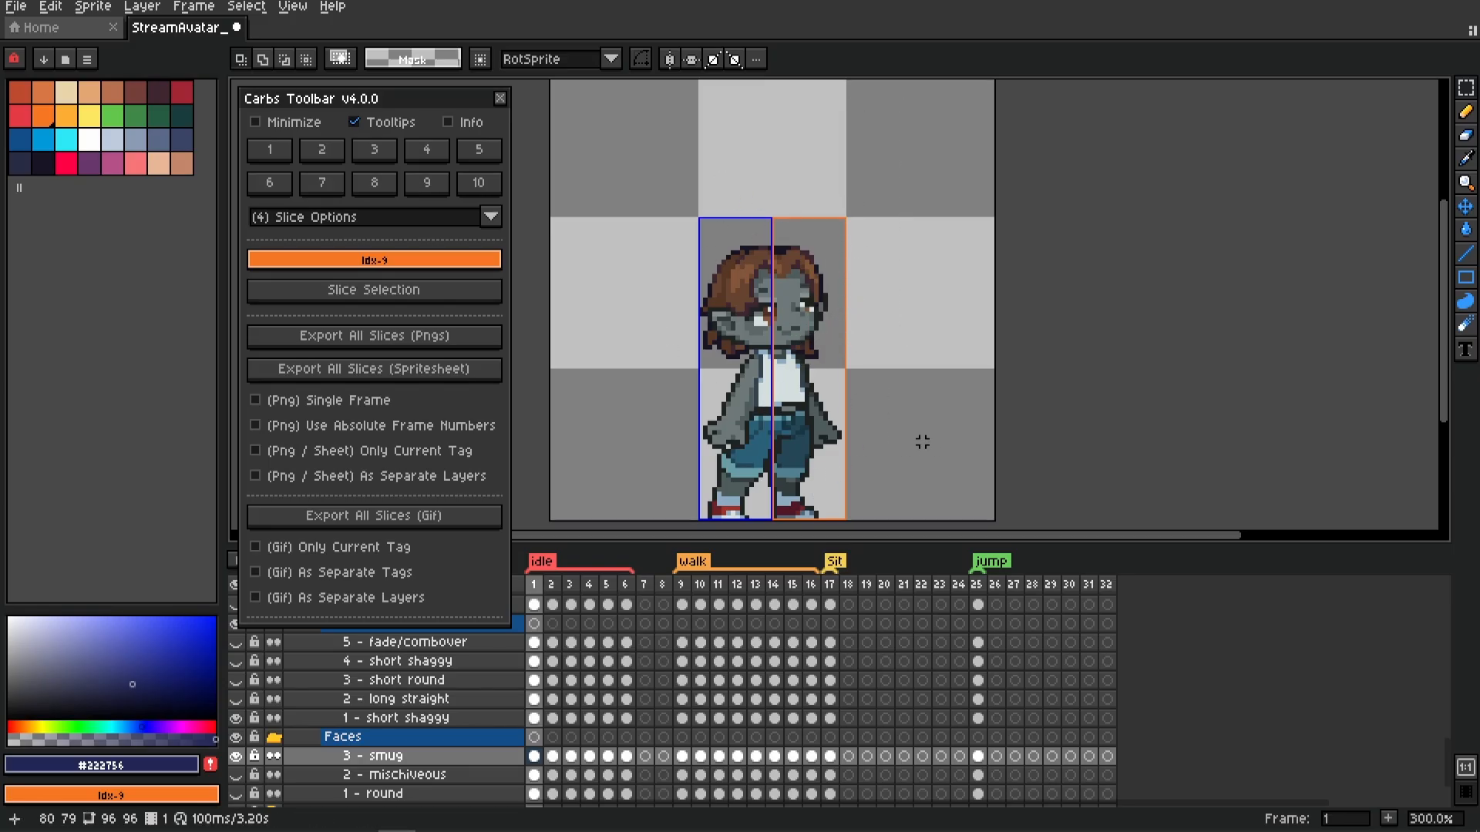
left_click_drag(607, 251, 919, 397)
left_click(941, 517)
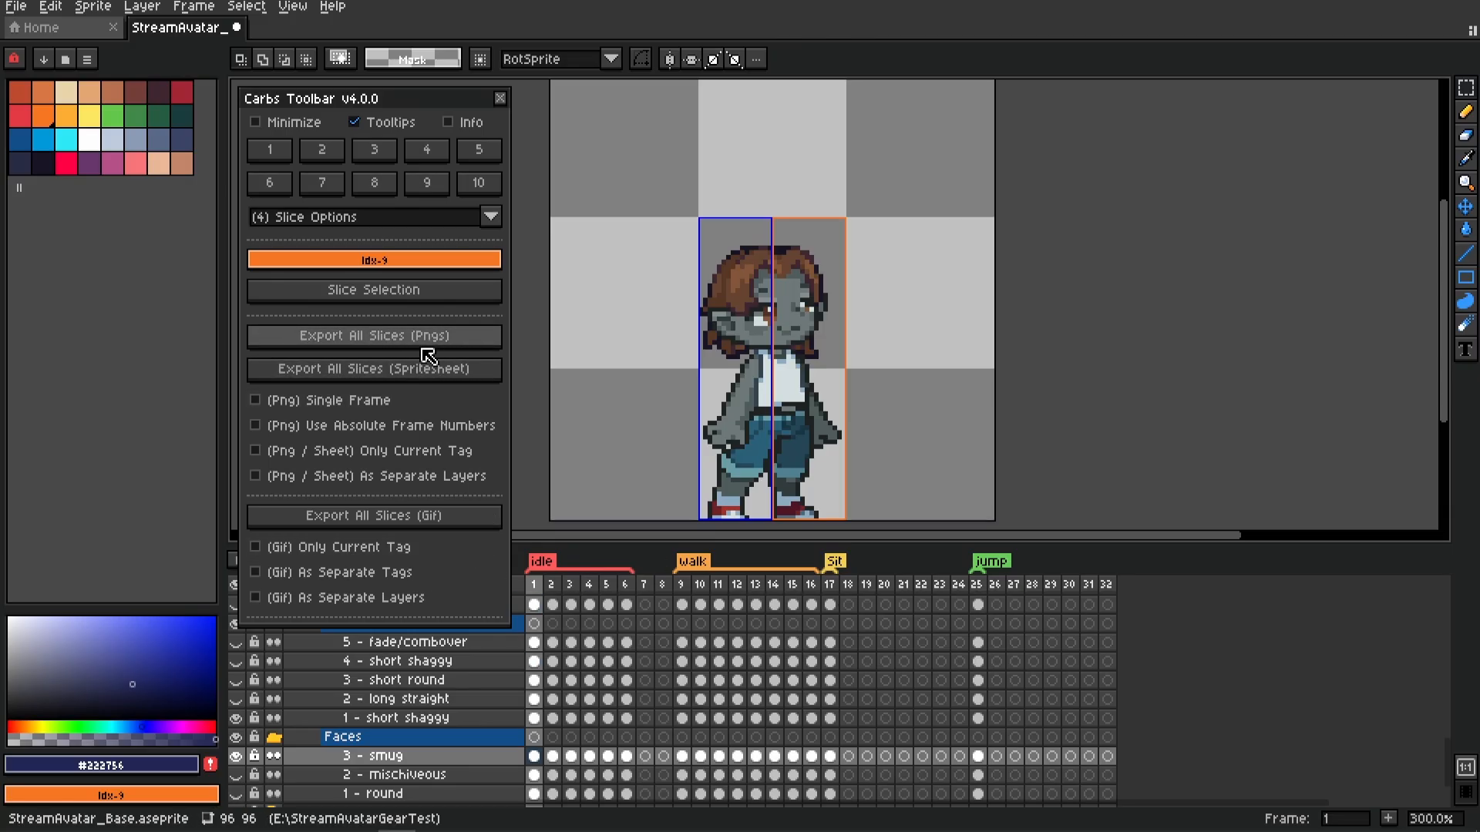
Open the sprite's containing folder in File Explorer and look through the exported idle, jump, Sit and walk slice PNGs
right_click(189, 27)
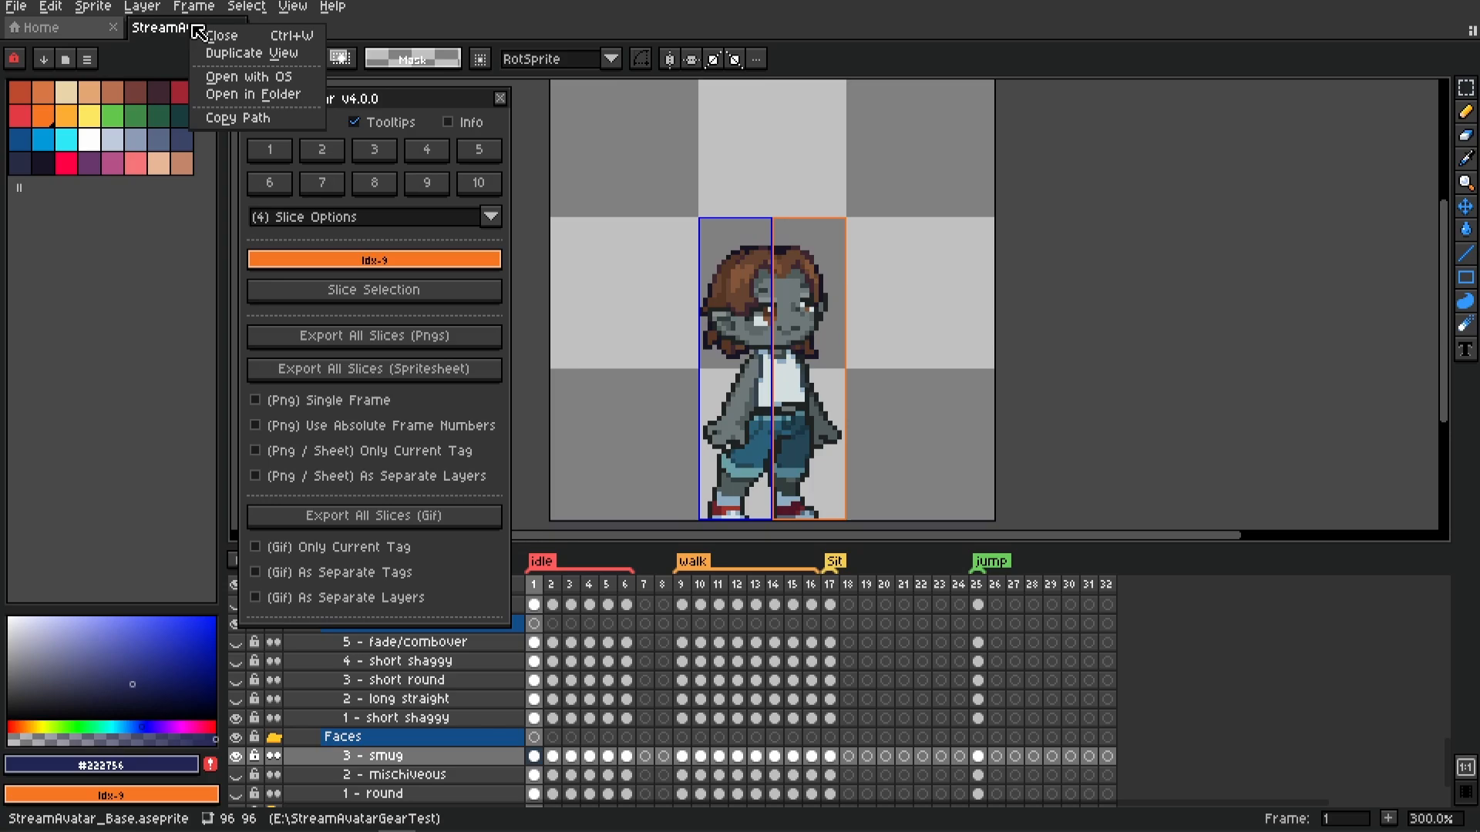
left_click(293, 94)
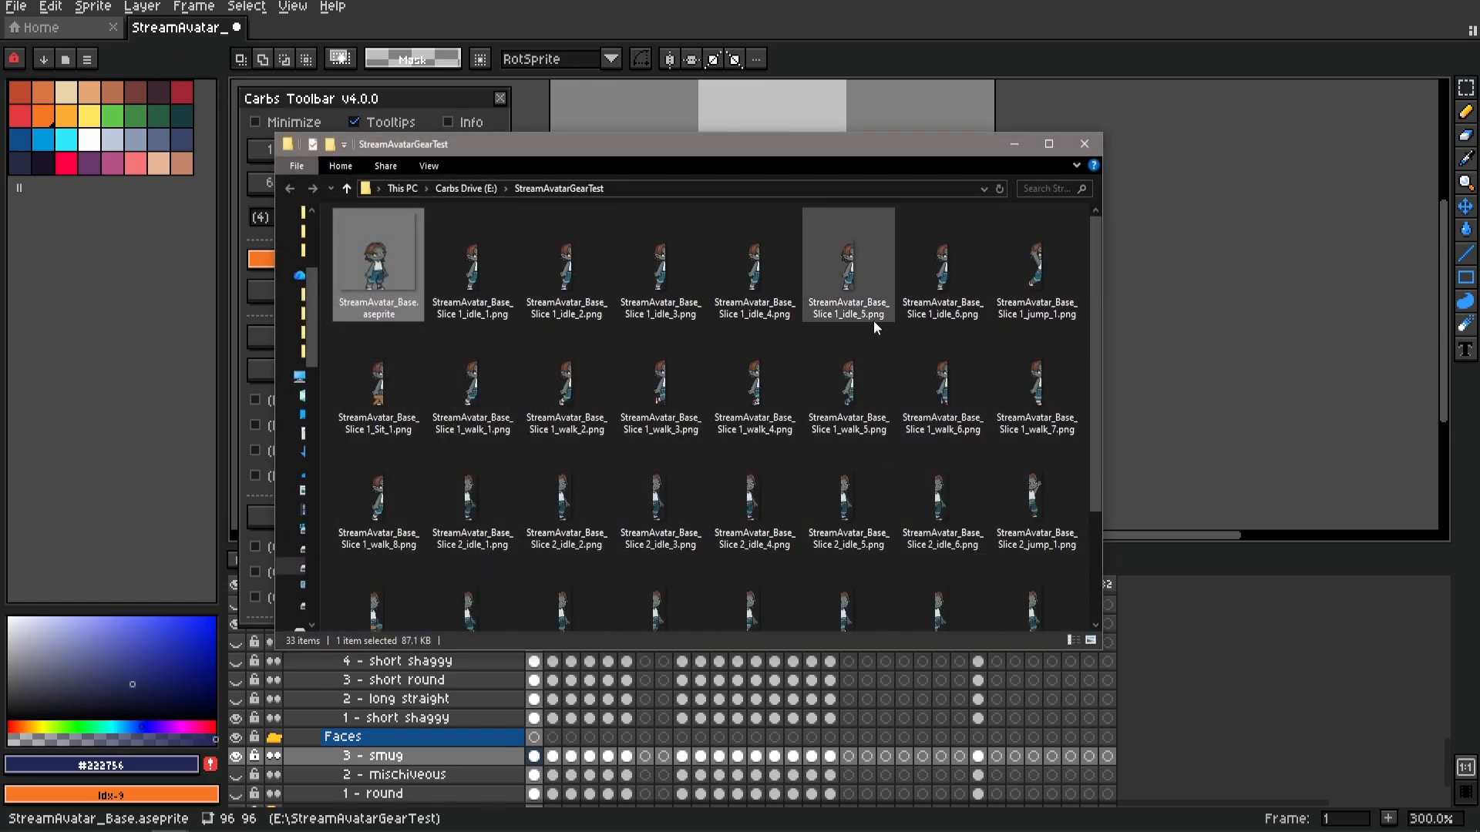
scroll(1034, 471, "down", 2)
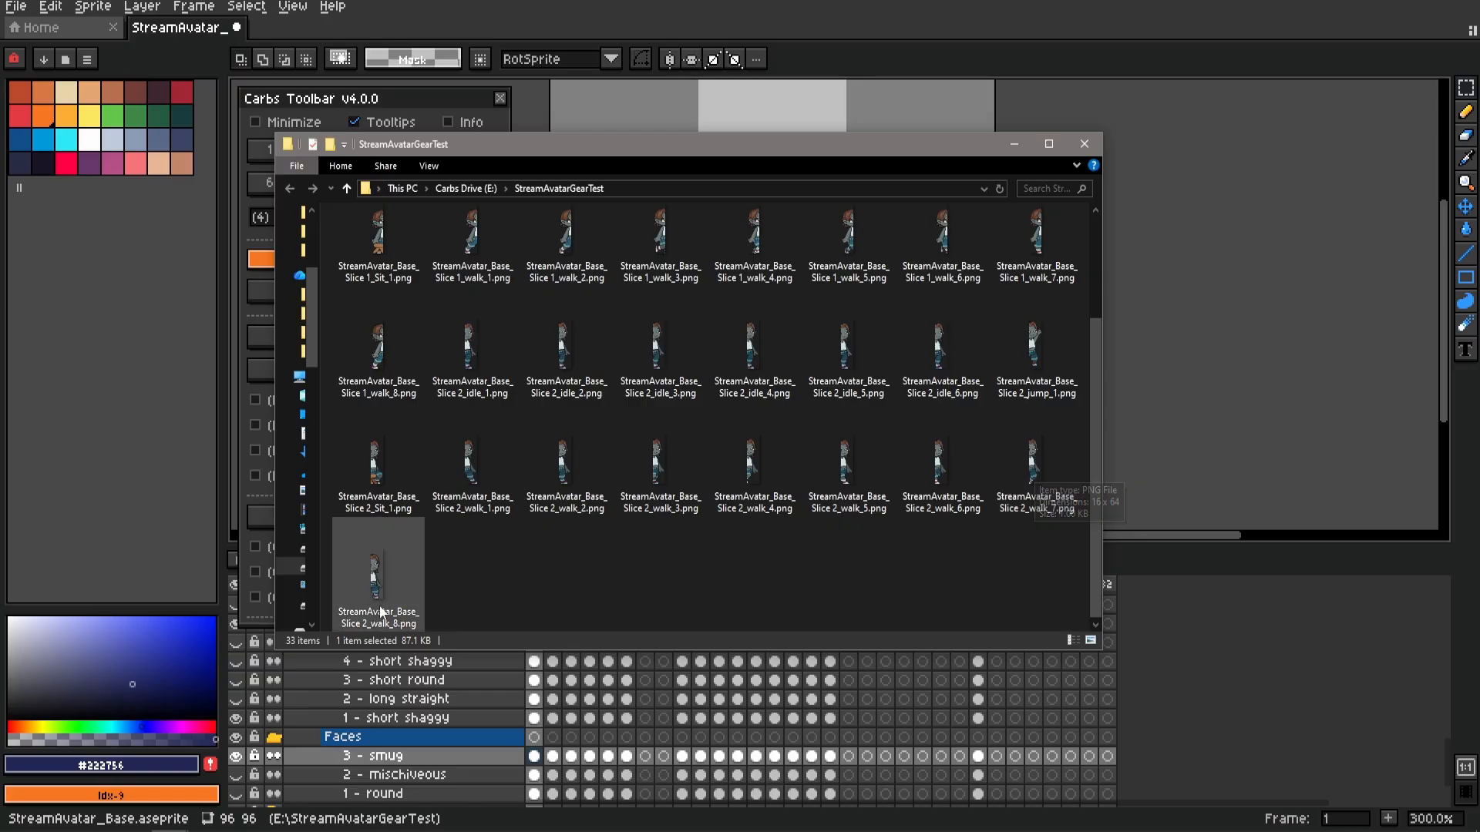
scroll(462, 586, "up", 2)
left_click(490, 281)
left_click(580, 285)
left_click(682, 302)
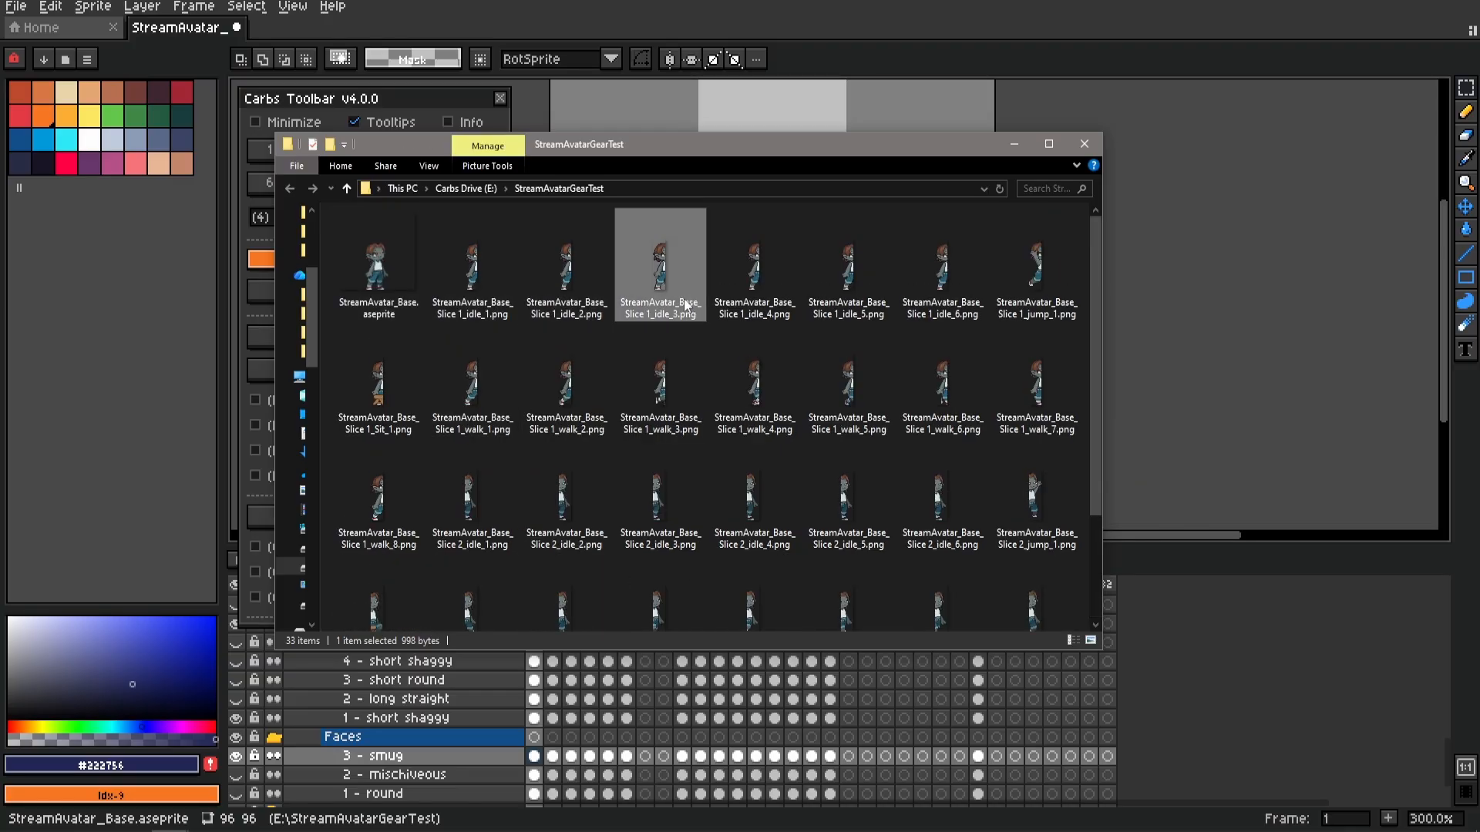
left_click(758, 306)
left_click(861, 298)
left_click(1002, 287)
left_click(471, 382)
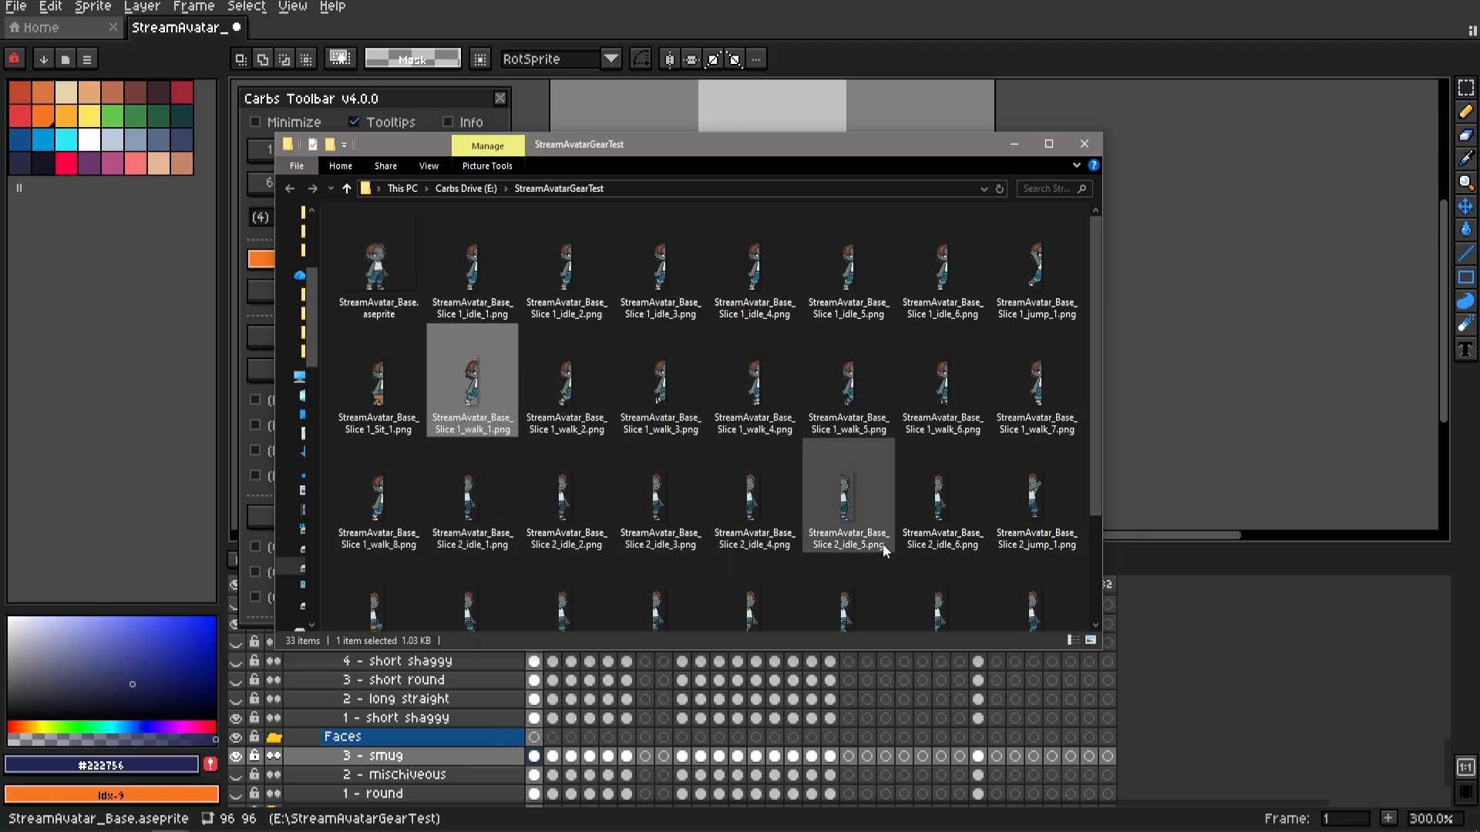
Enlarge the file thumbnails and compare the Slice 1 and Slice 2 PNG names through the whole folder
scroll(882, 544, "down", 1)
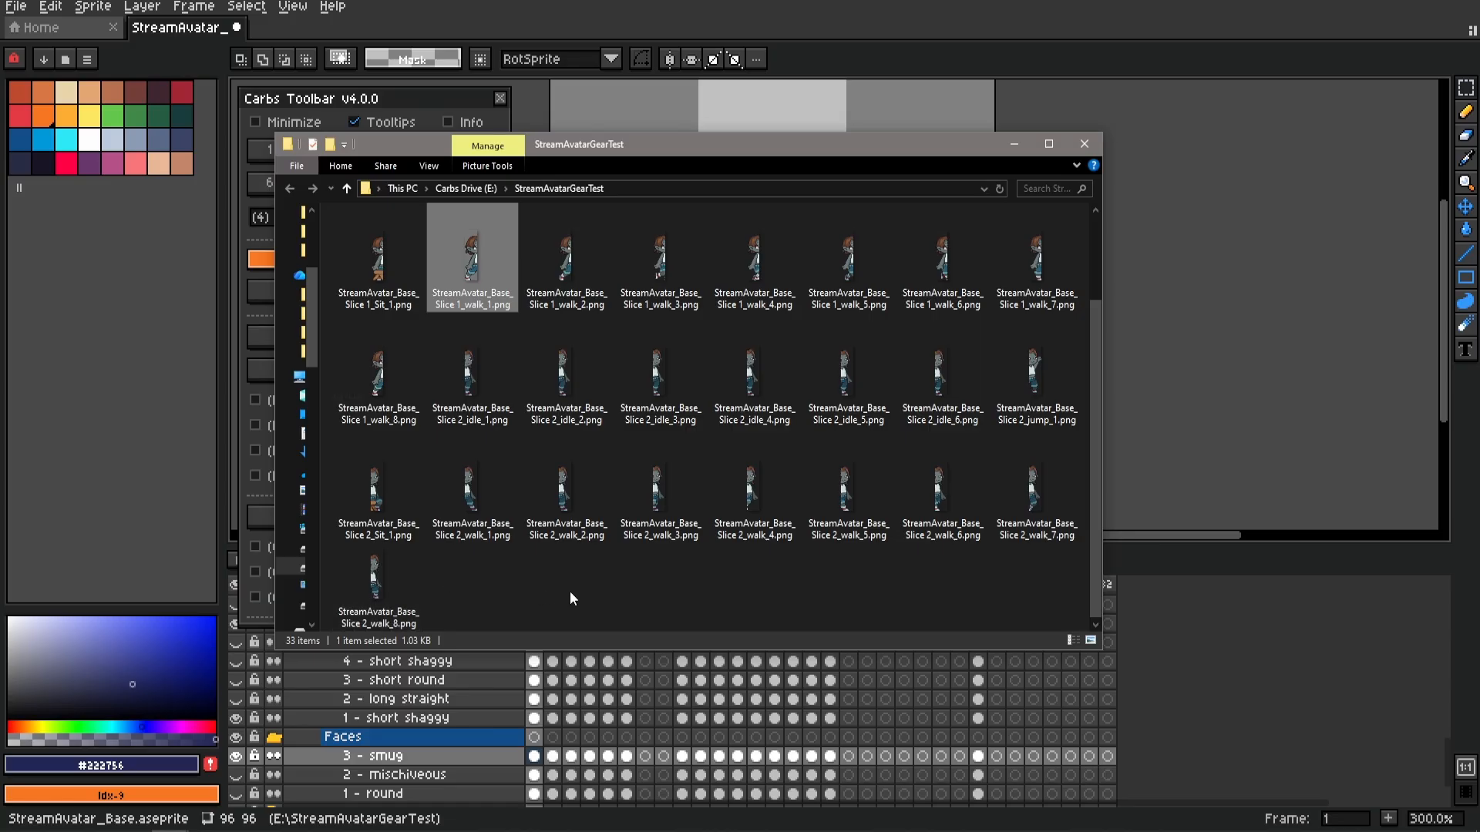
scroll(538, 567, "up", 1)
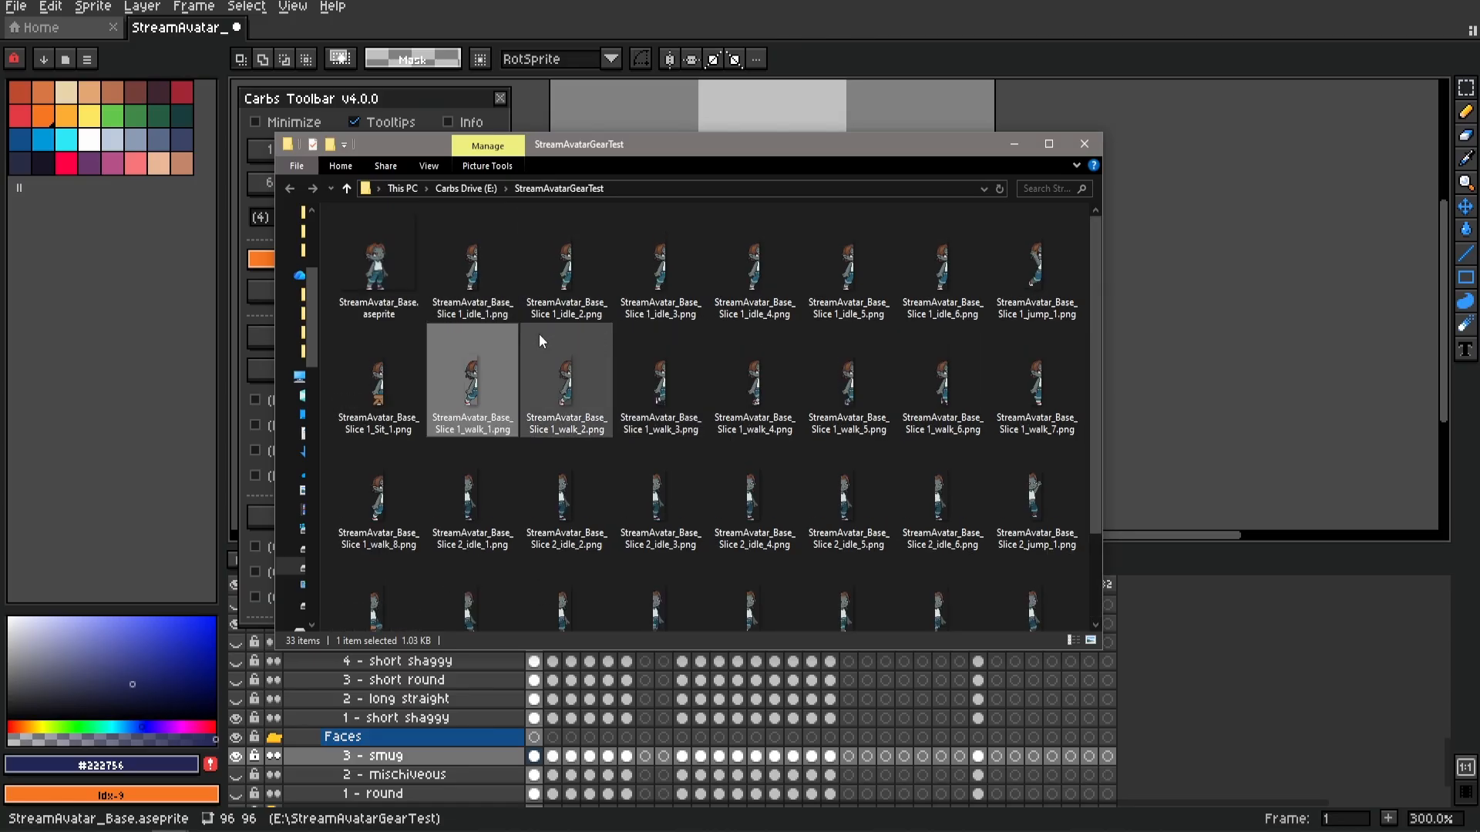
scroll(529, 339, "up", 3)
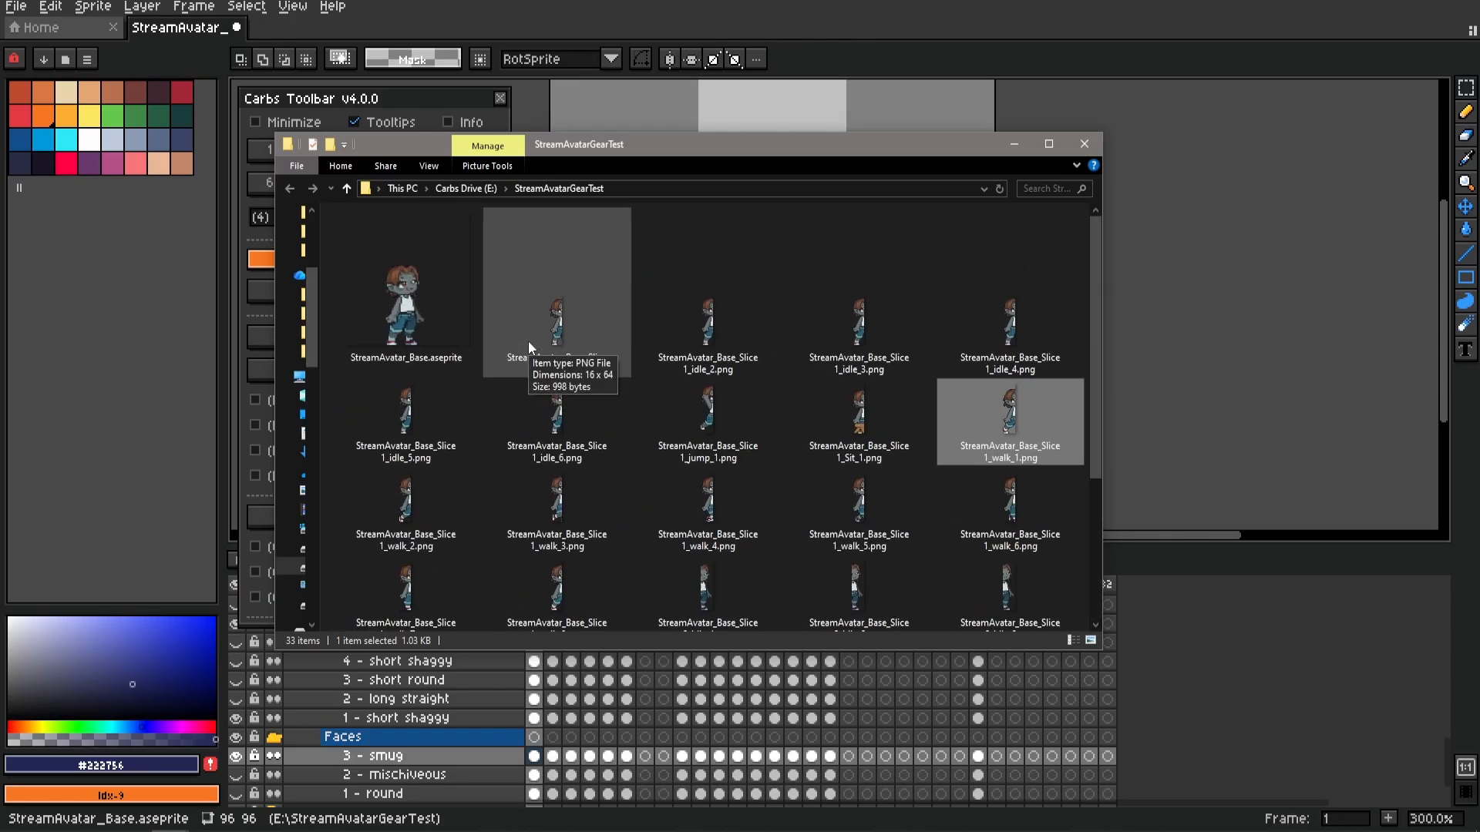
scroll(702, 452, "up", 1)
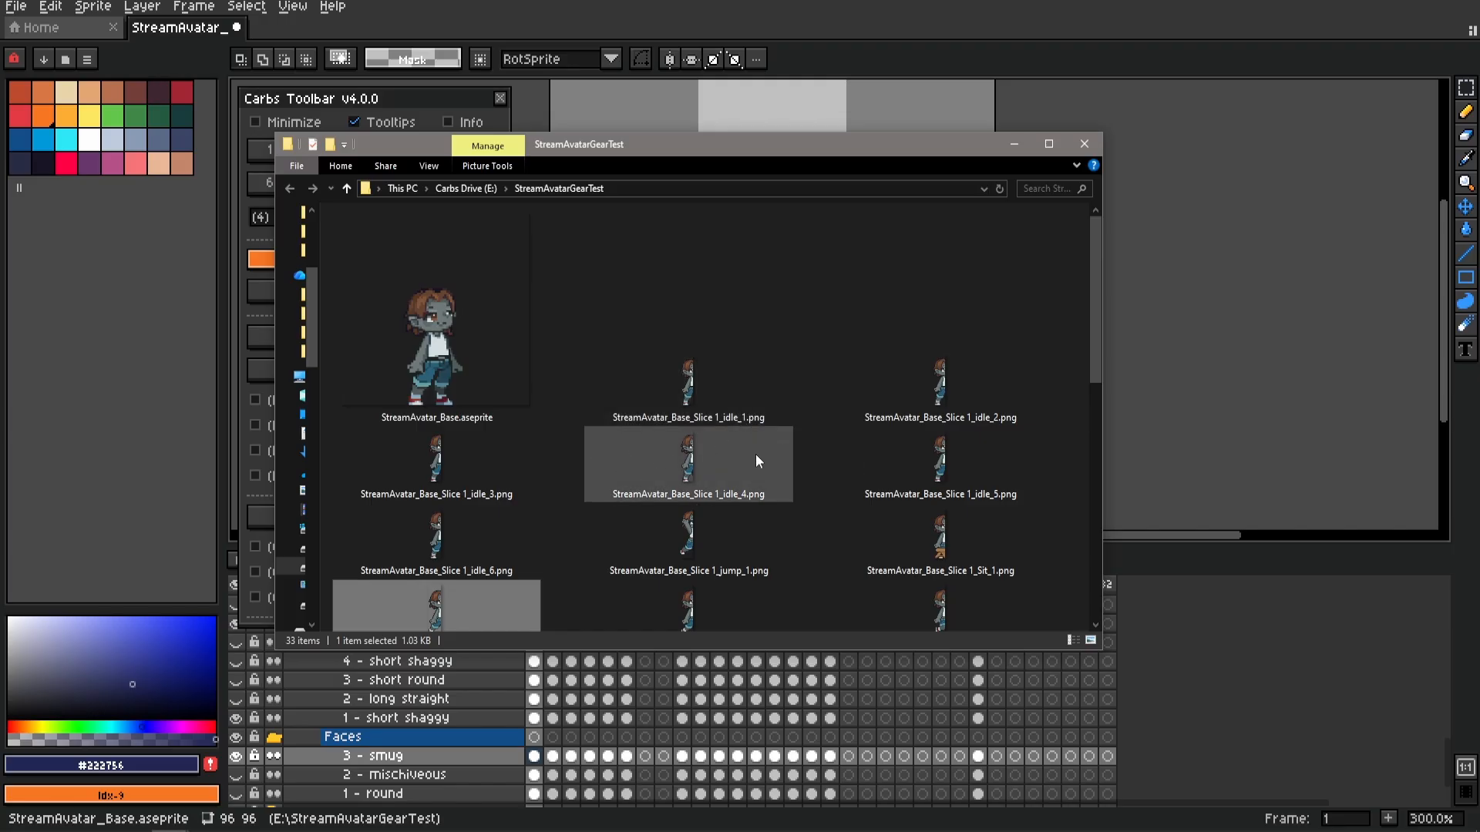
scroll(771, 447, "down", 2)
scroll(794, 473, "down", 5)
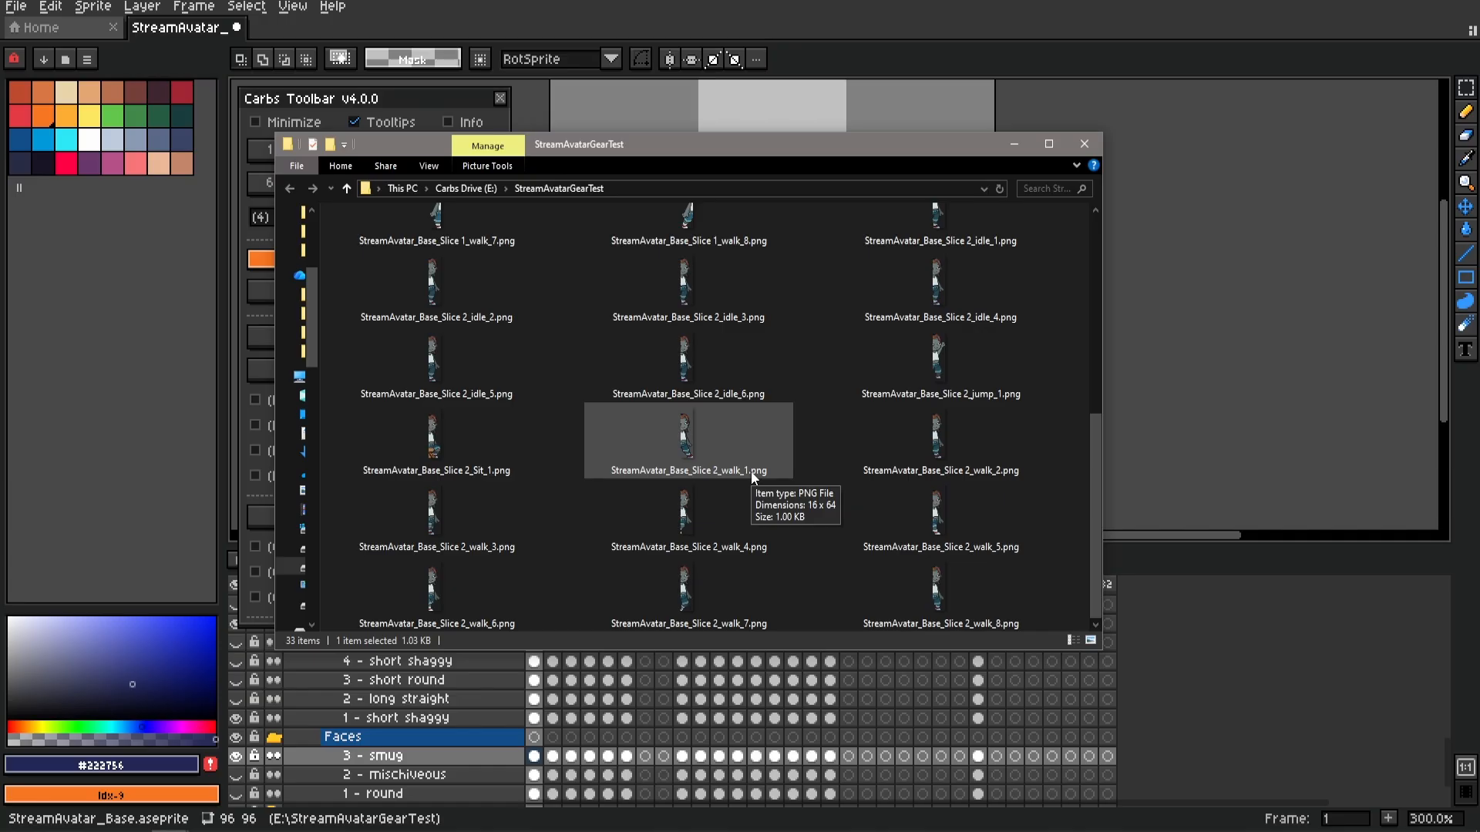
Back in Aseprite, draw a freehand 3 across both slices on untagged frame 7 of the "3 - smug" layer with the 4px Pencil
key("alt+Tab")
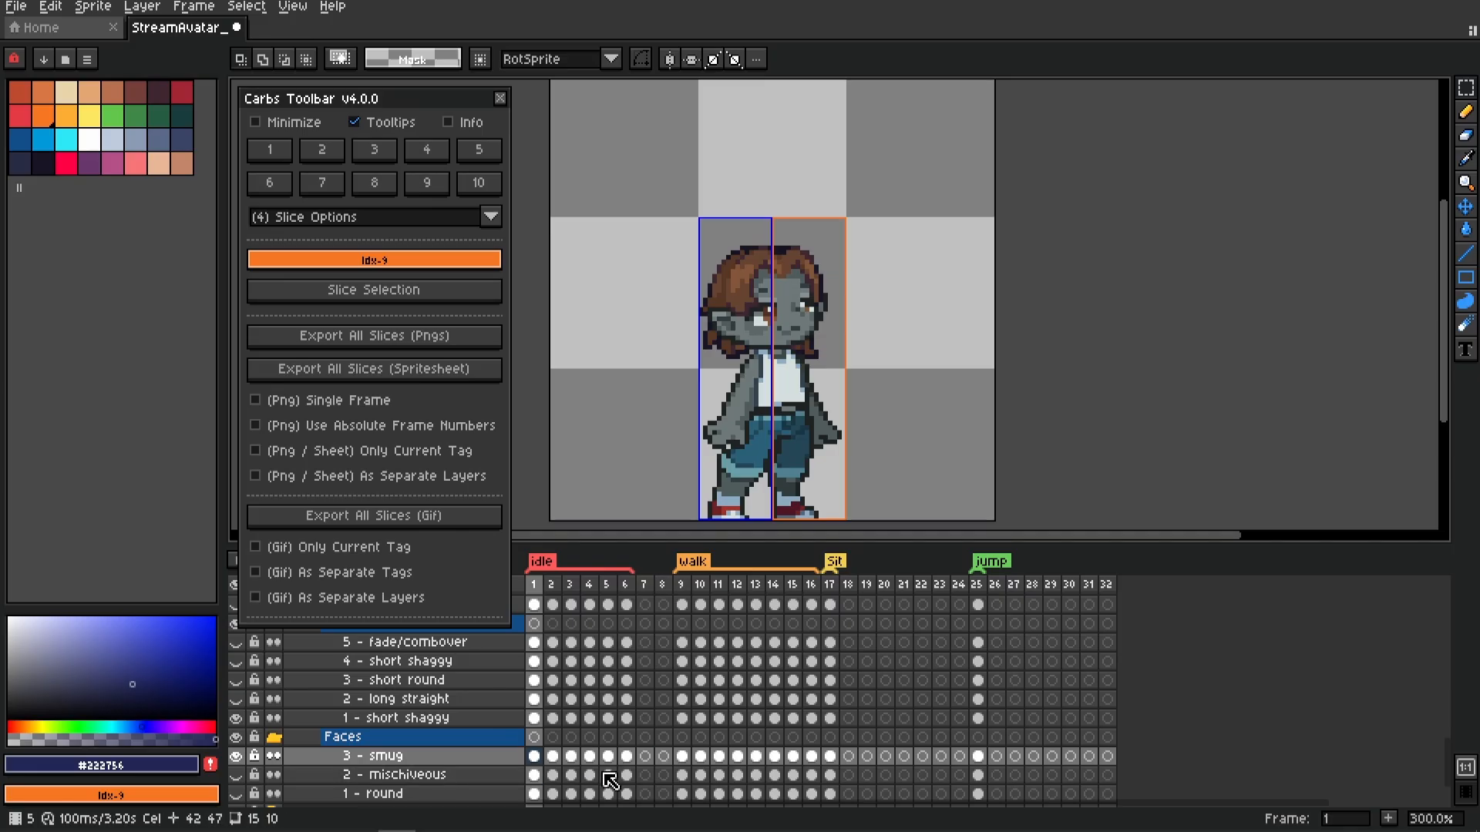
left_click(645, 757)
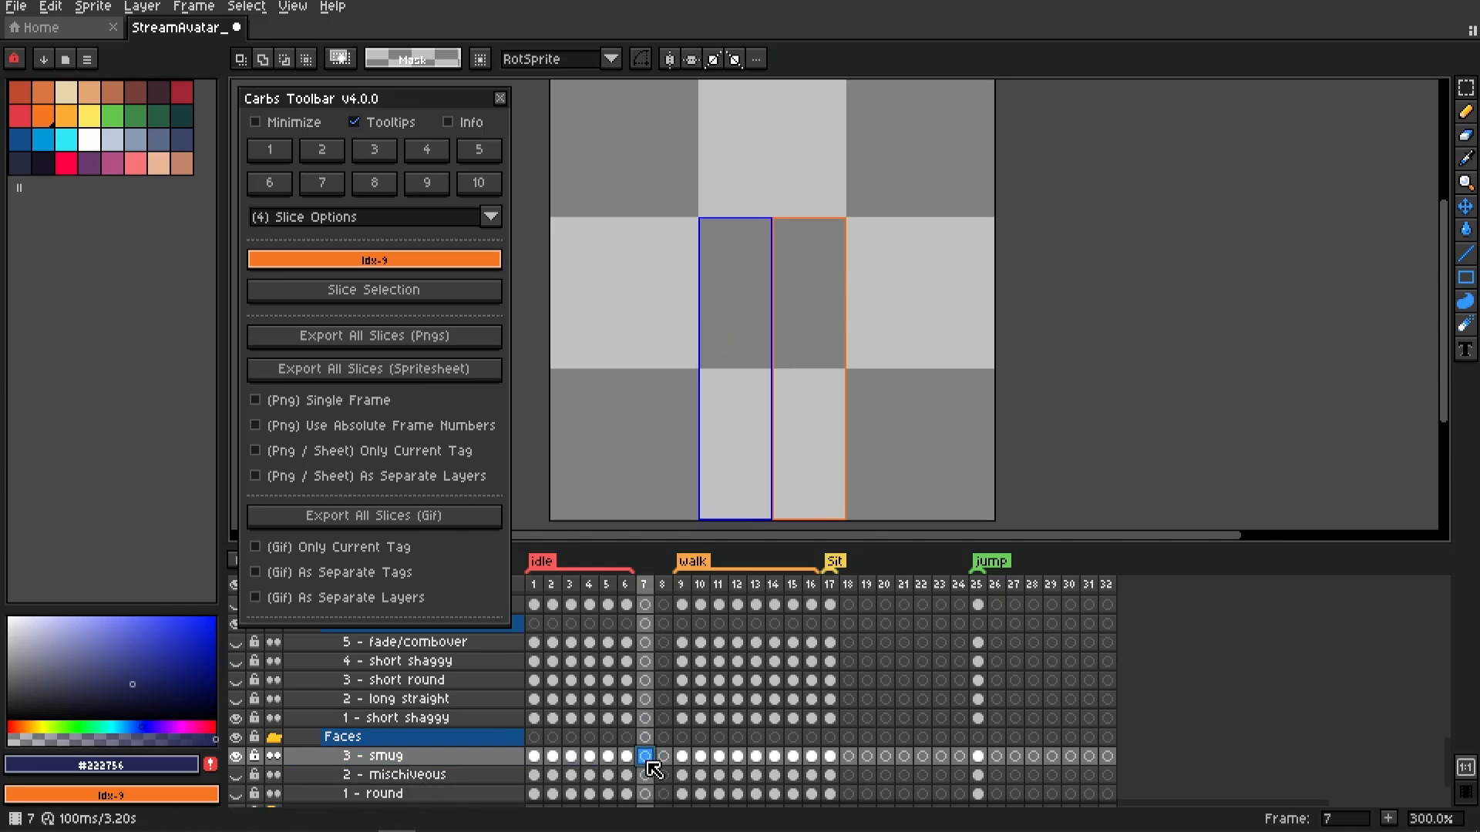
left_click(1465, 112)
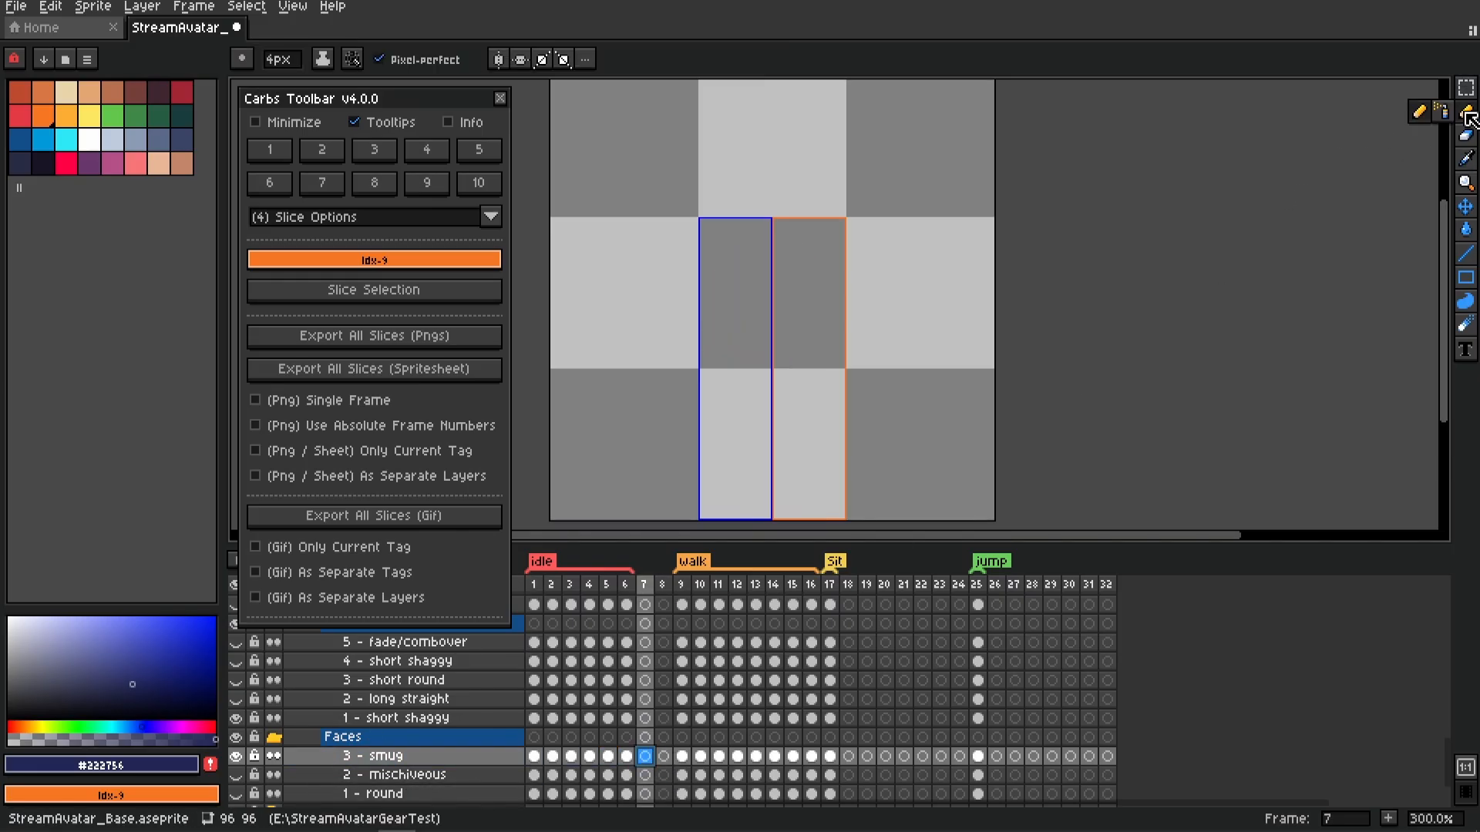
mouse_move(719, 402)
left_mouse_down()
mouse_move(772, 322)
mouse_move(740, 252)
left_mouse_up()
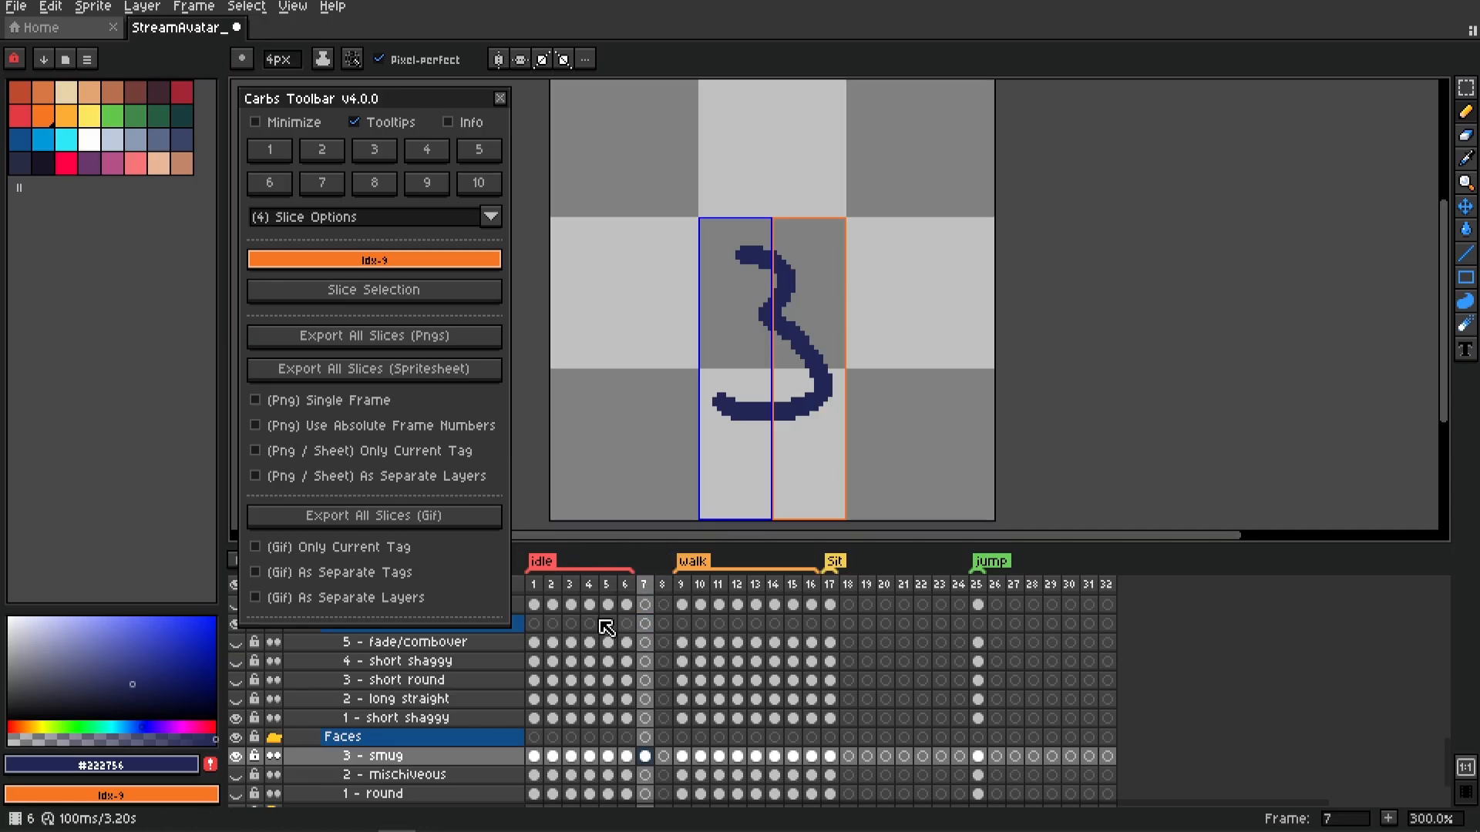
In File Explorer, examine how the untagged frame's PNG is named, browse the other exported slices, and put the folder window away
key("alt+Tab")
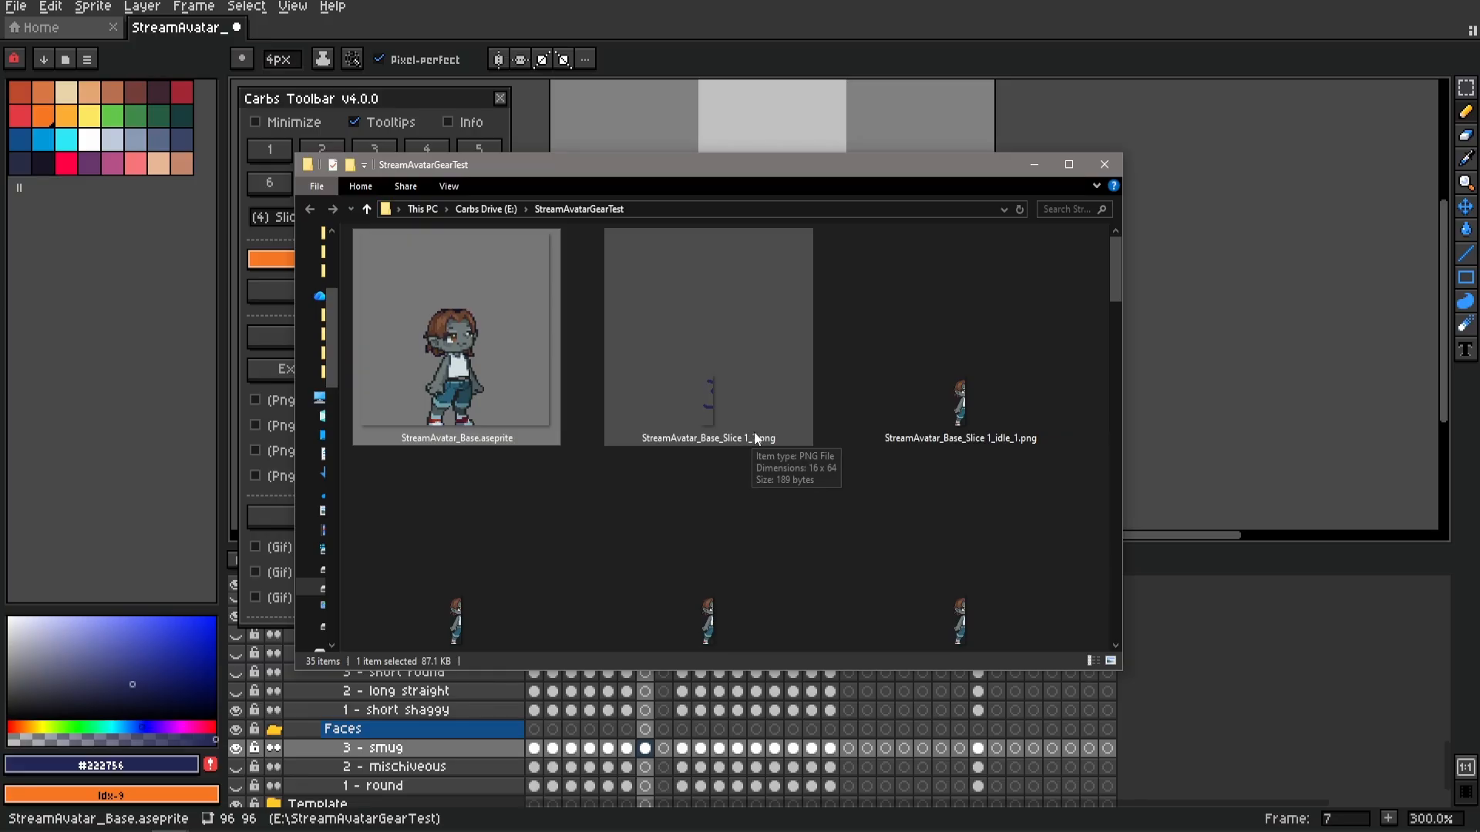
left_click_drag(677, 172, 751, 157)
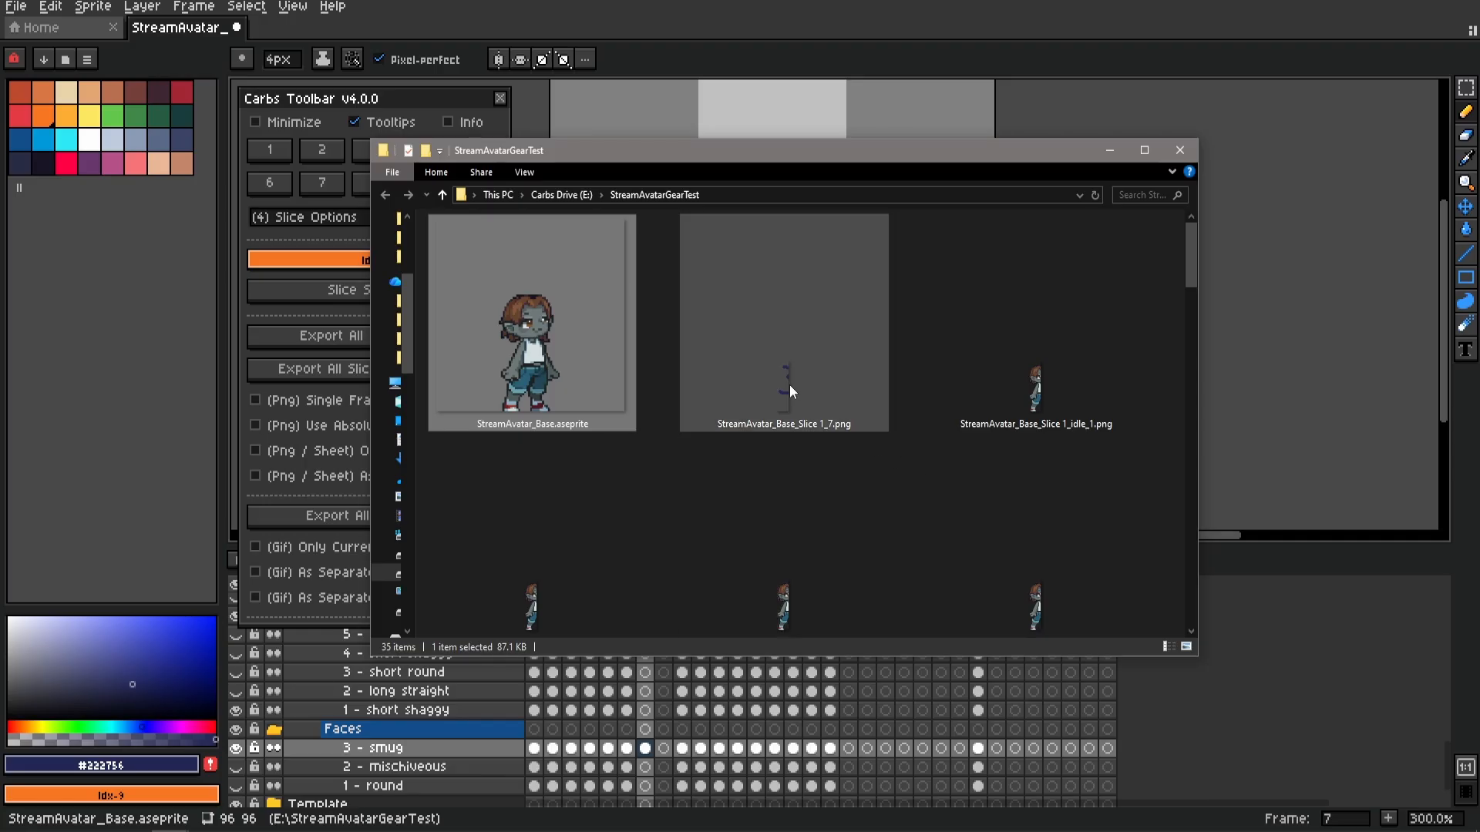
left_click(823, 381)
scroll(832, 385, "down", 10)
left_click(1117, 155)
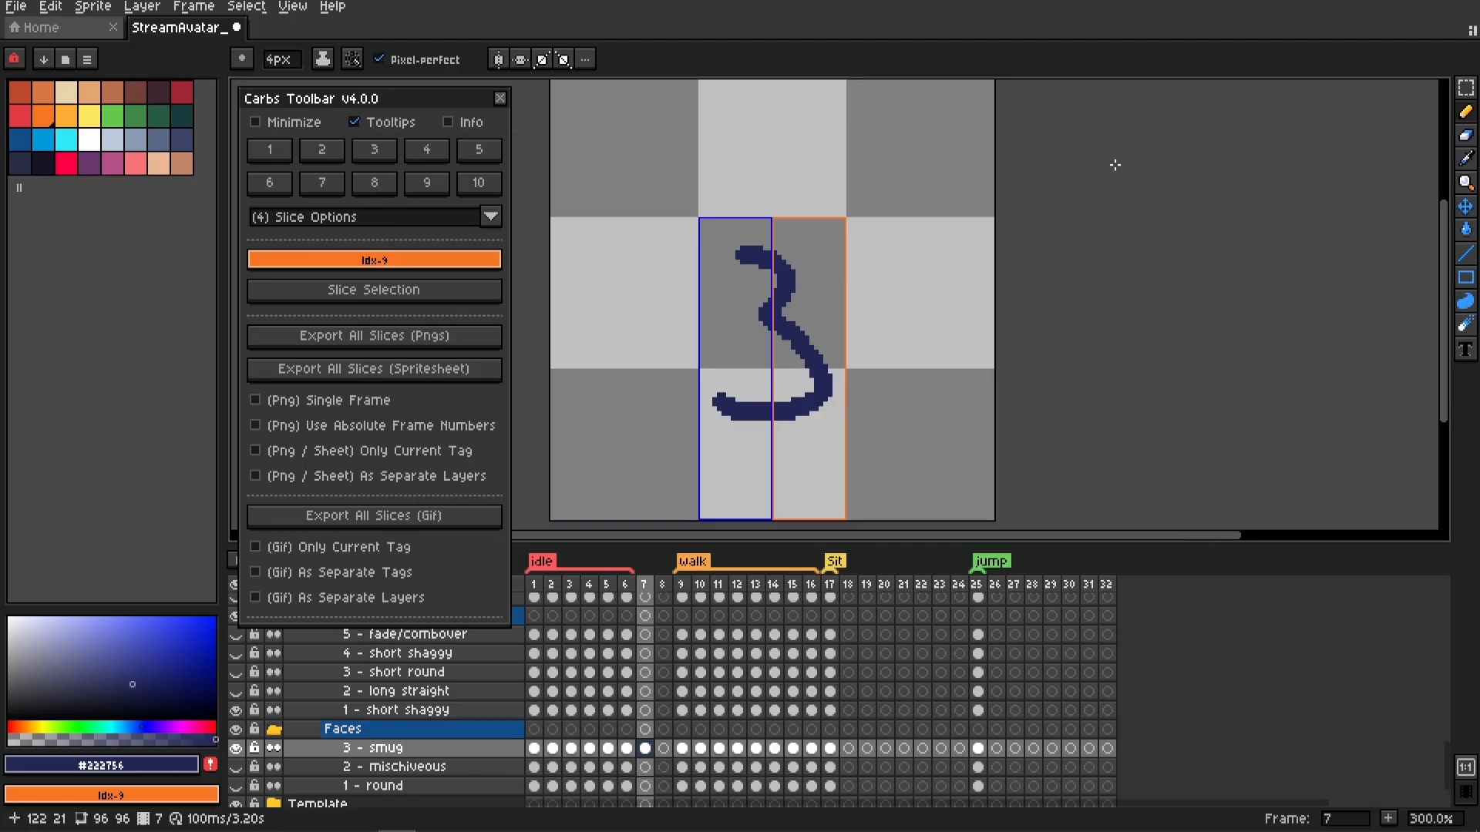
In Aseprite, enable the (Png) Single Frame option and export all slices as PNGs from frame 9 of the walk tag
left_click(534, 584)
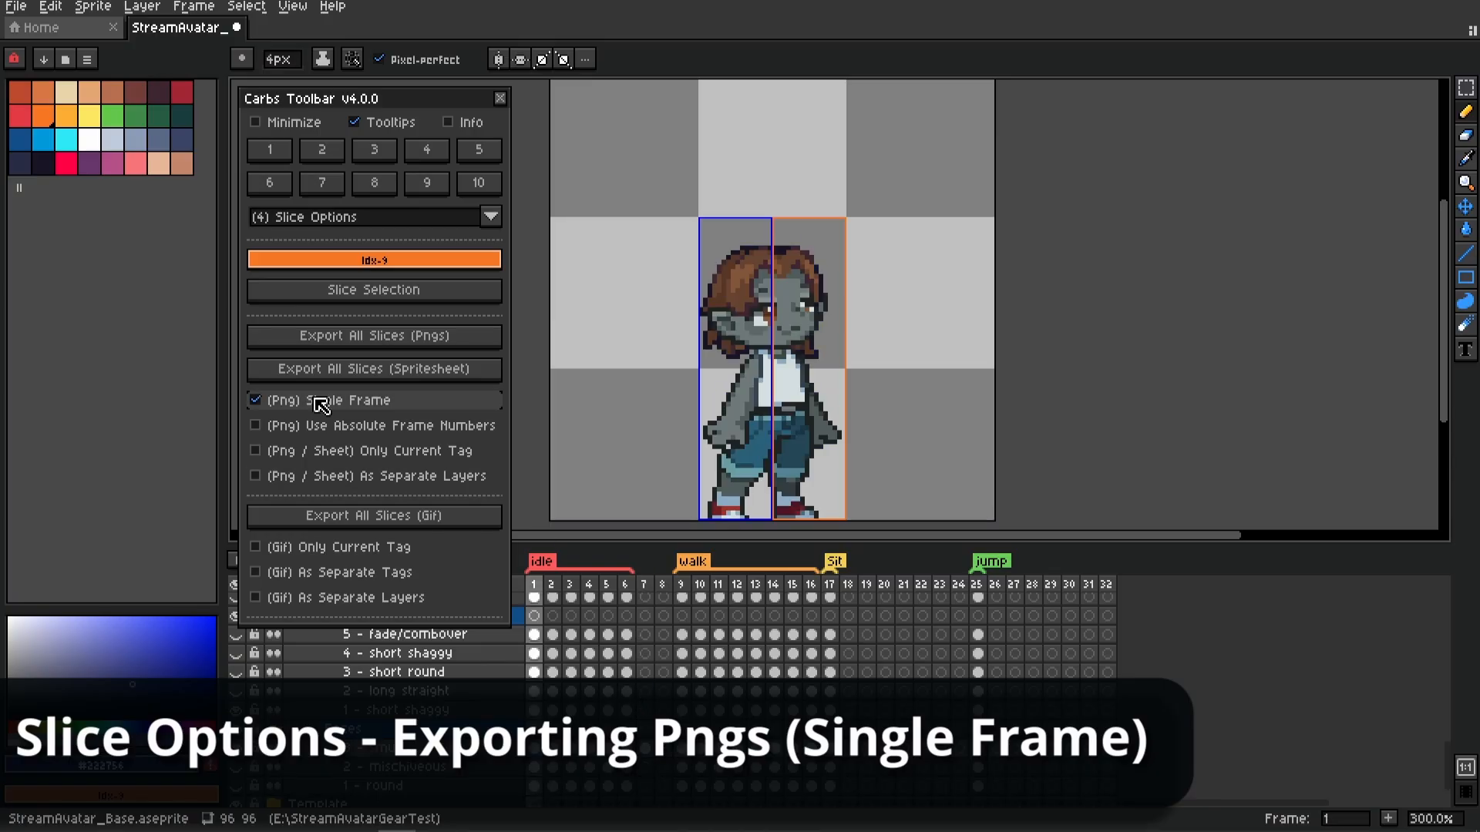
left_click(318, 400)
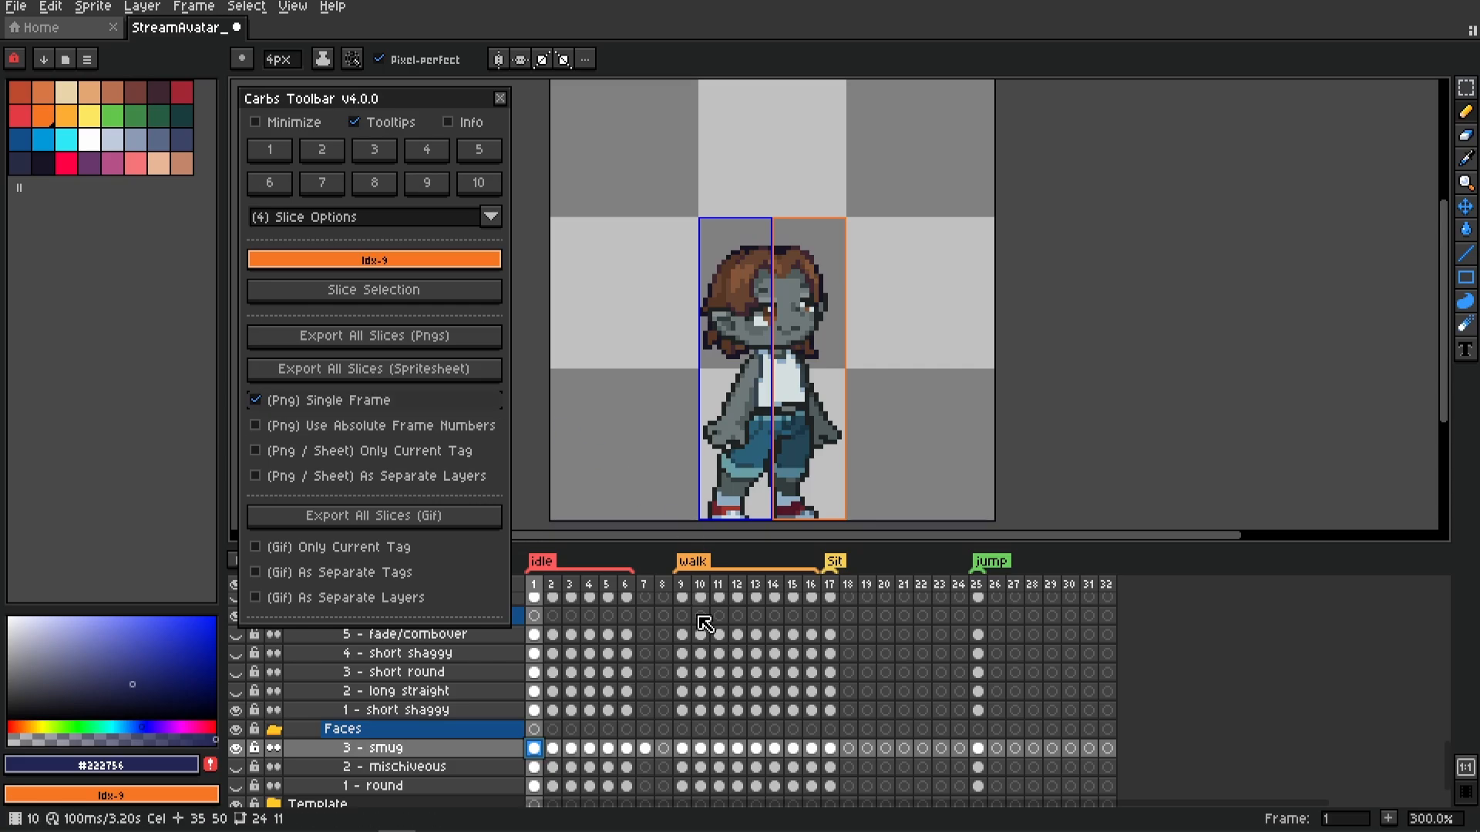
left_click(682, 750)
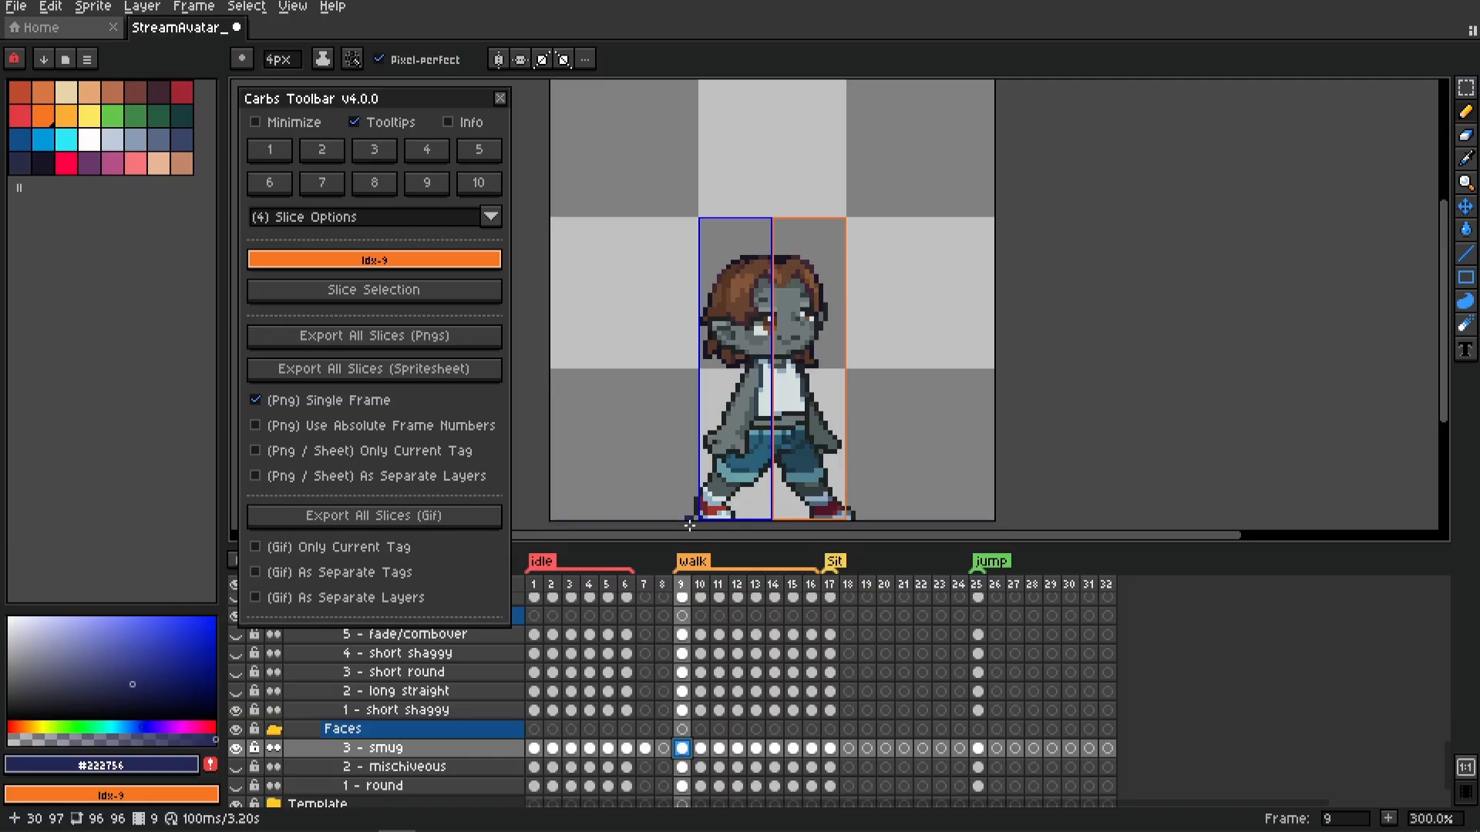
left_click(491, 347)
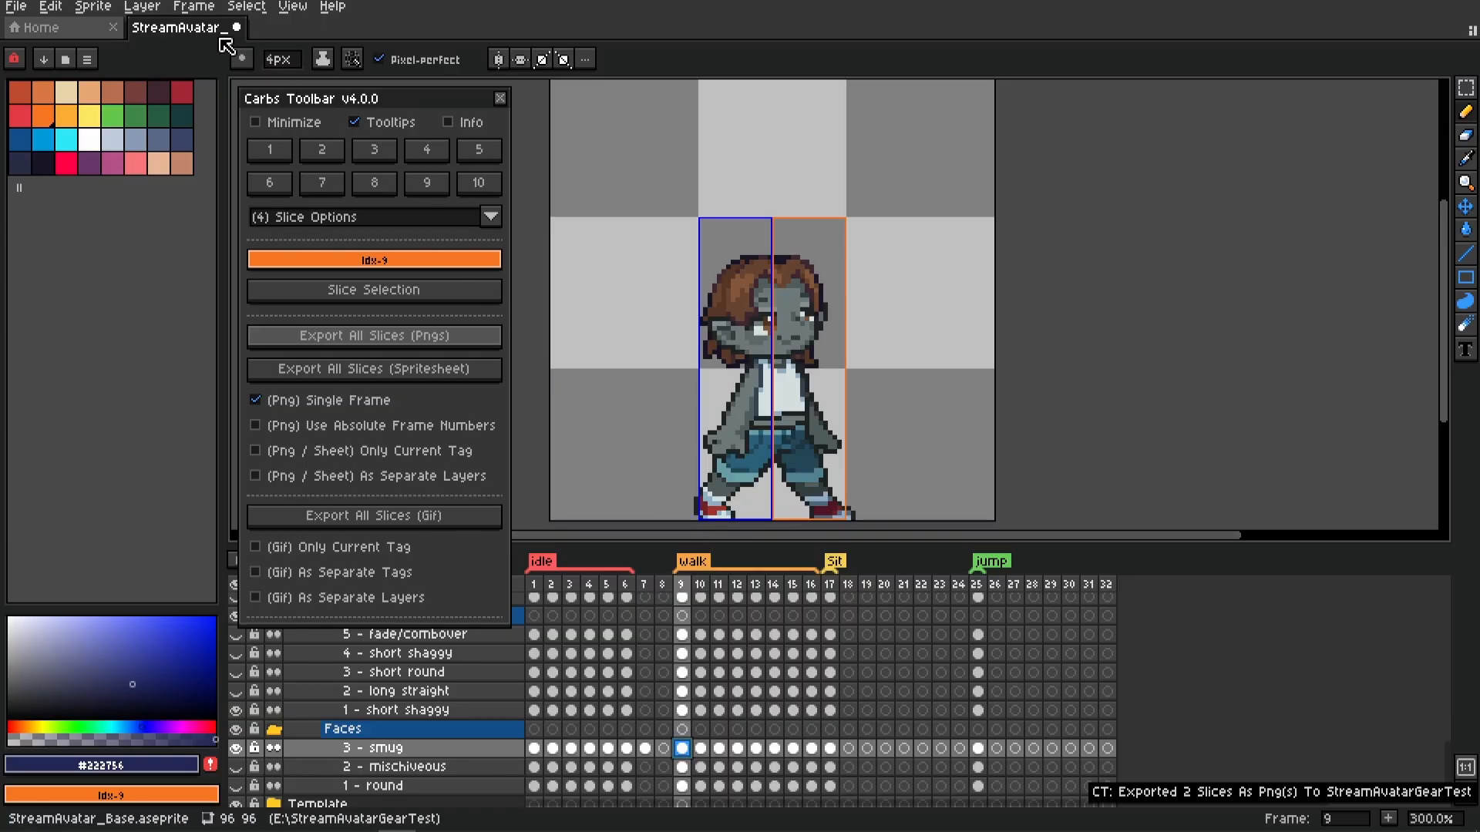
Examine the single-frame PNGs of both slices in File Explorer, comparing them with the walk frame, and return to frame 9 in Aseprite
key("alt+Tab")
mouse_move(739, 448)
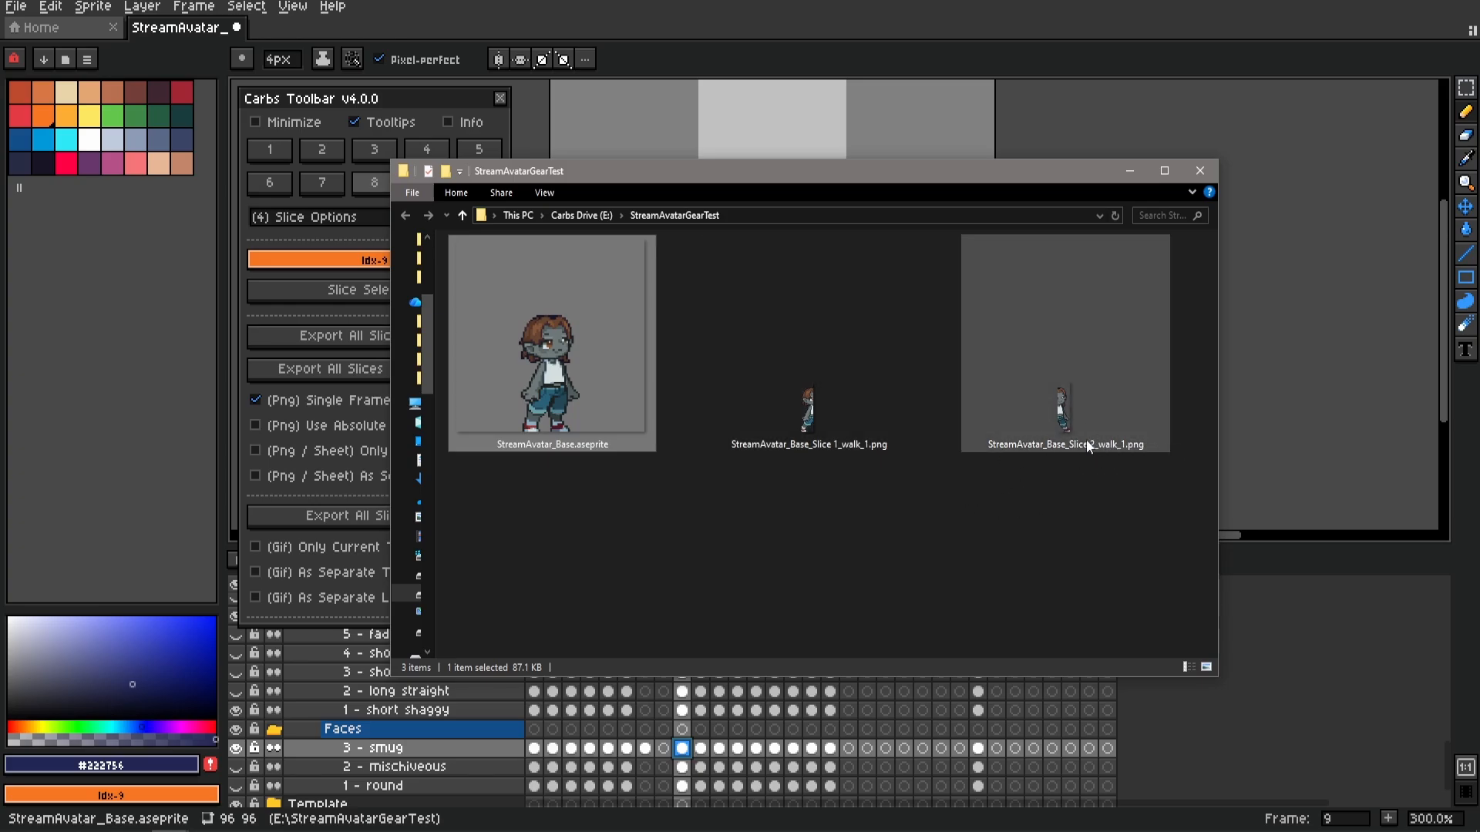
mouse_move(1098, 432)
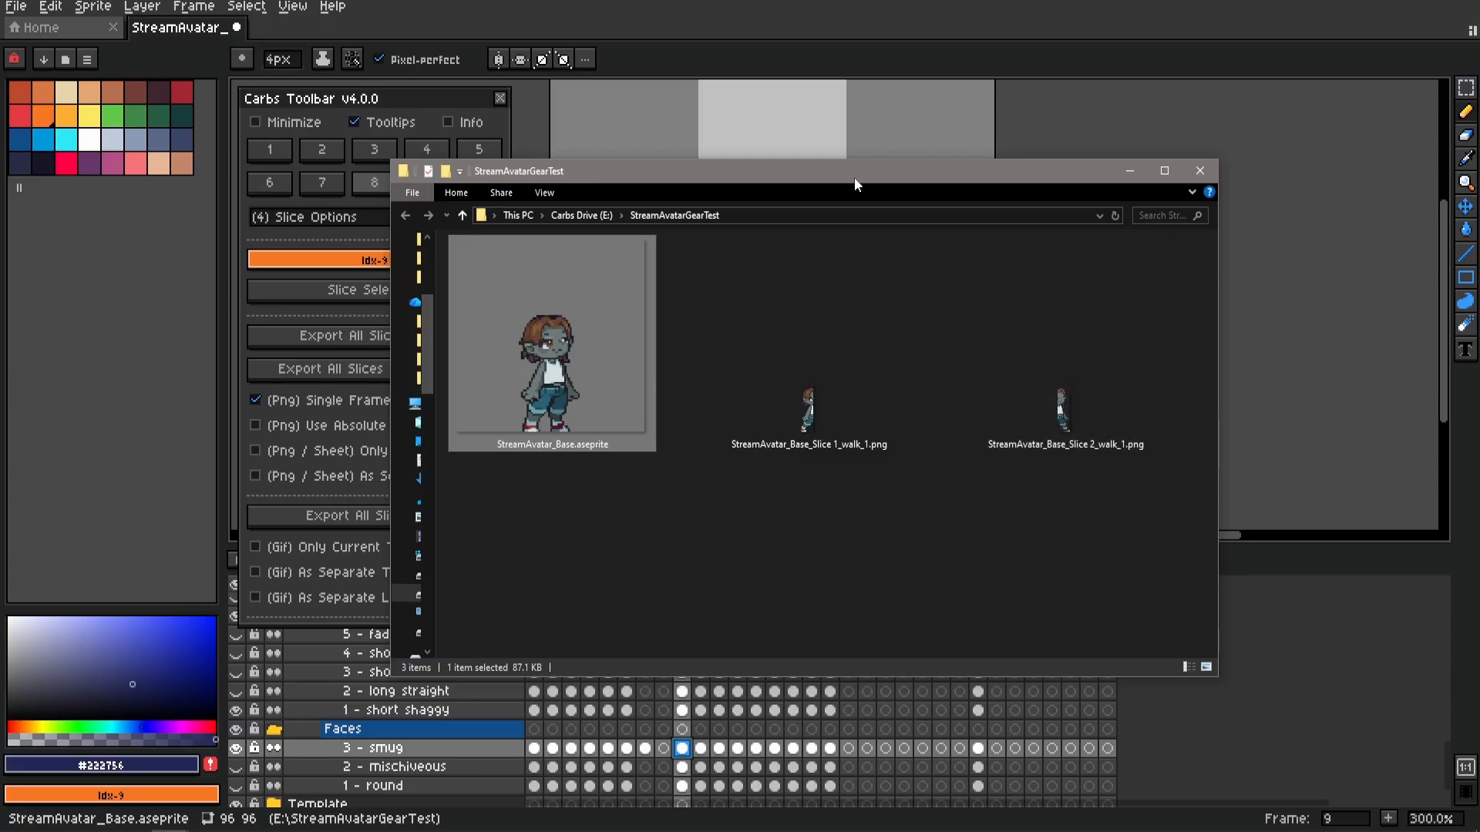
left_click_drag(854, 177, 816, 49)
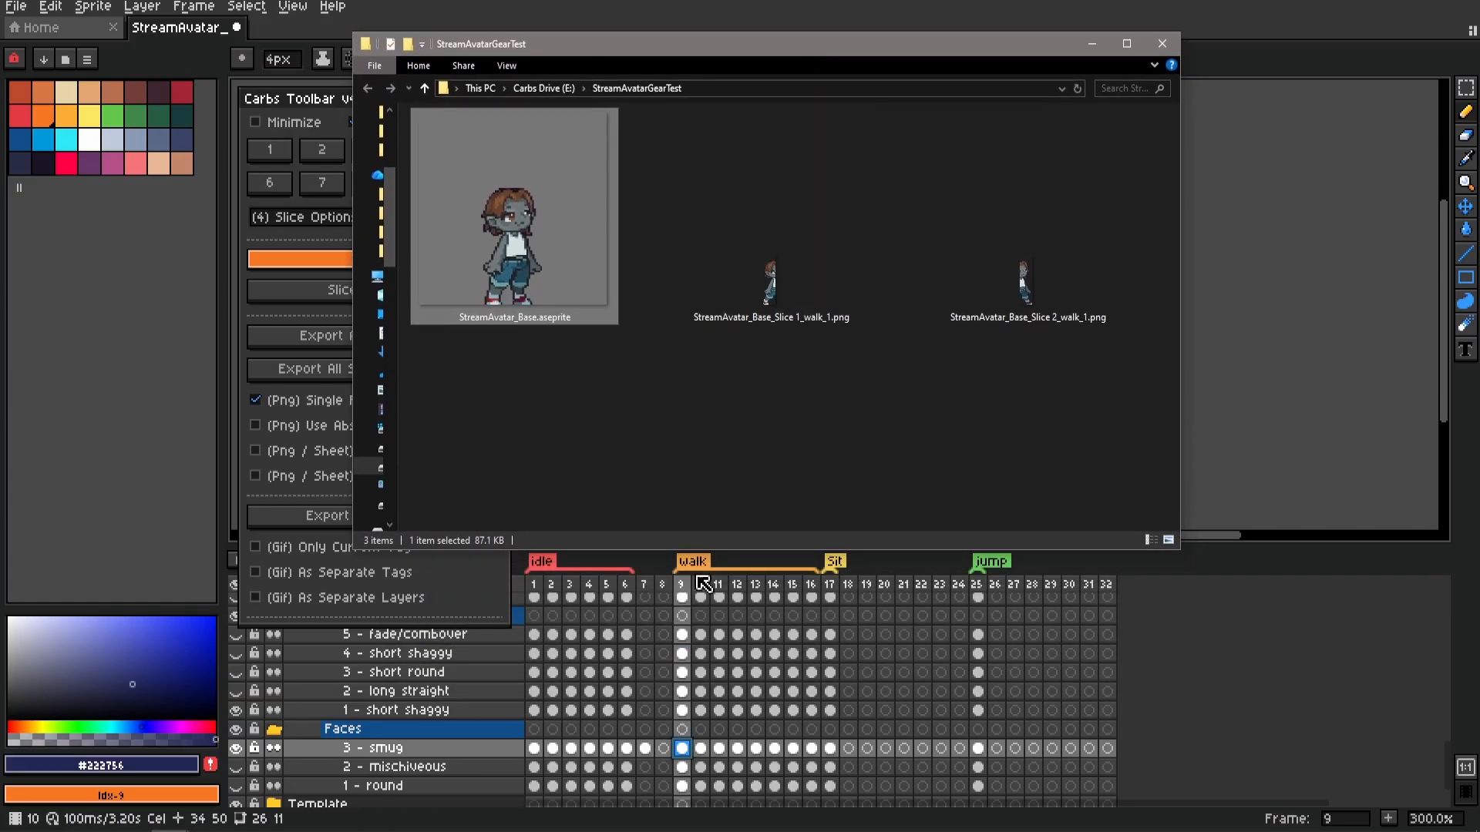
left_click(686, 751)
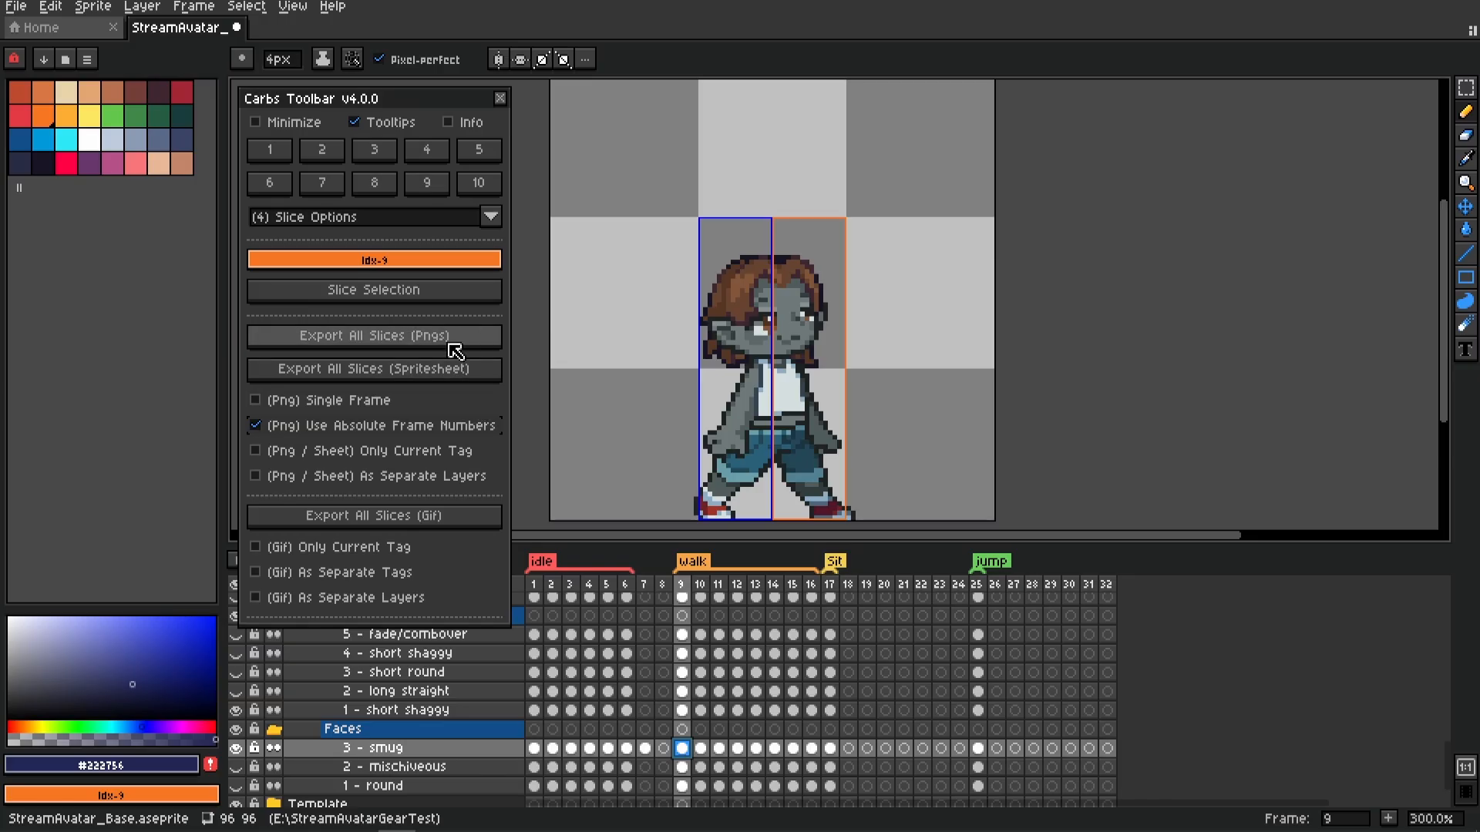
Open the sprite's folder in File Explorer and compare the absolute frame numbers in the slice PNG names with the timeline
right_click(204, 32)
left_click(275, 104)
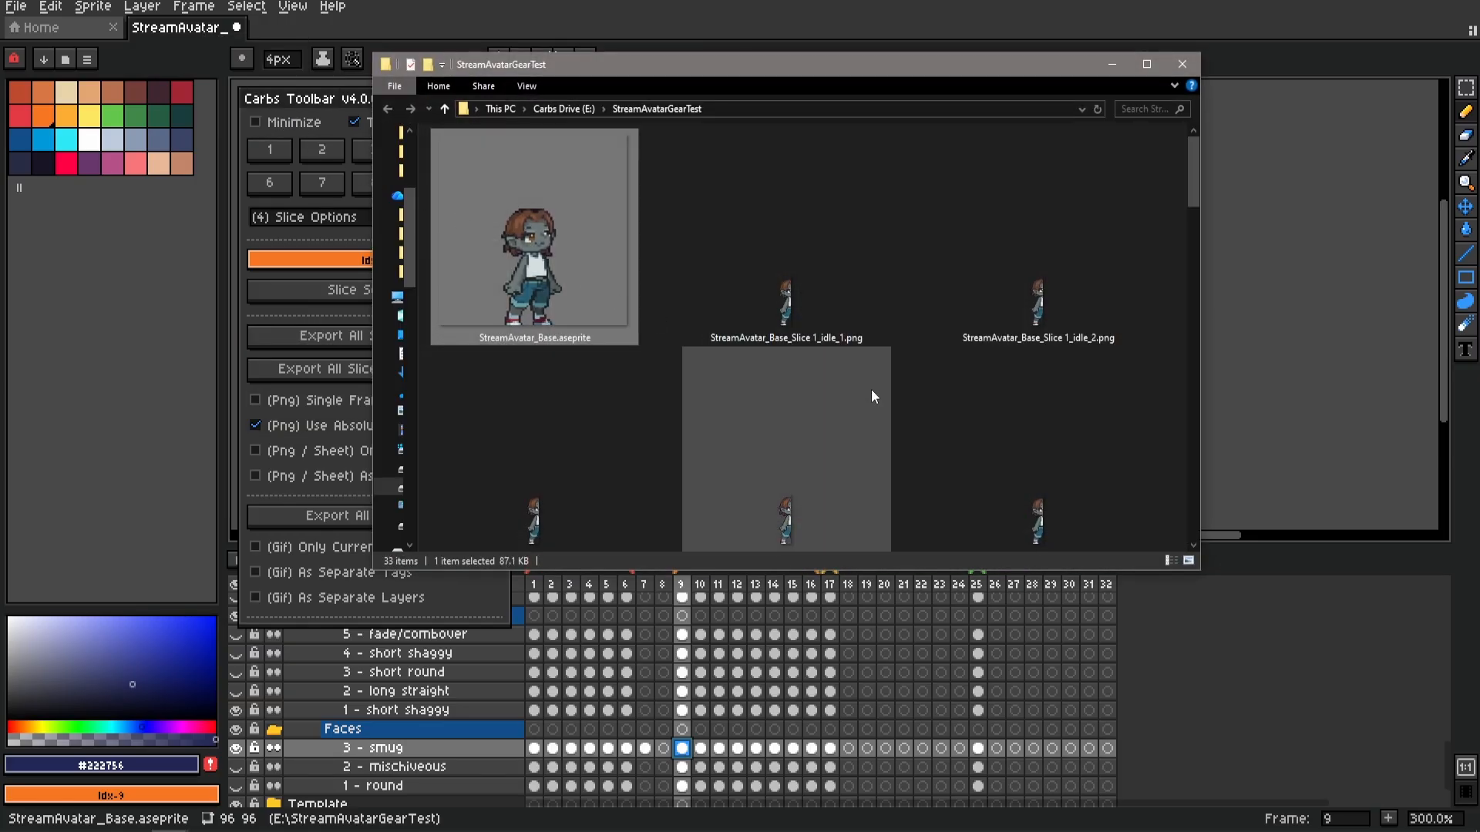
scroll(862, 388, "down", 2)
scroll(859, 382, "down", 4)
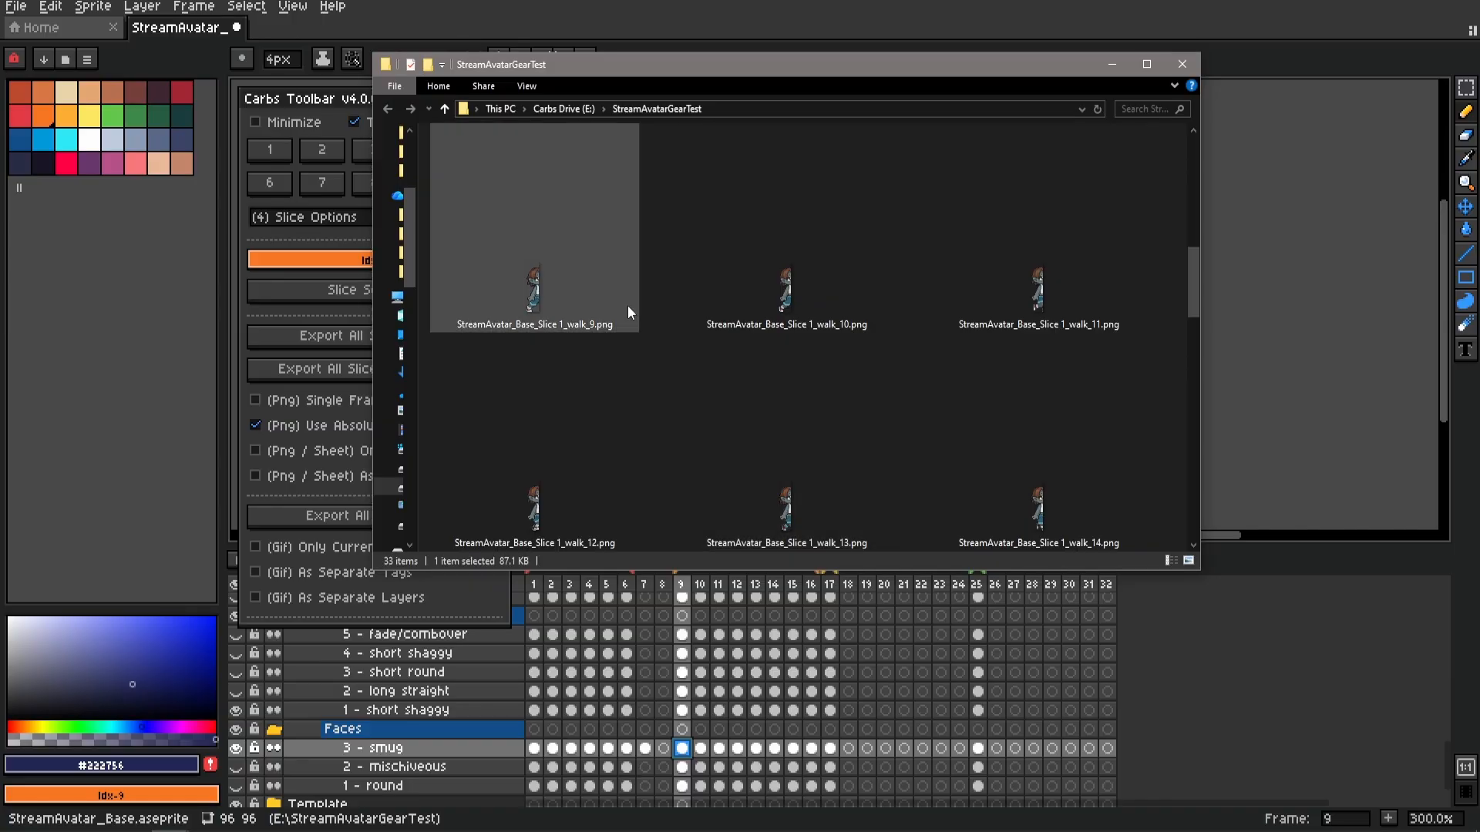
scroll(926, 368, "down", 1, "ctrl")
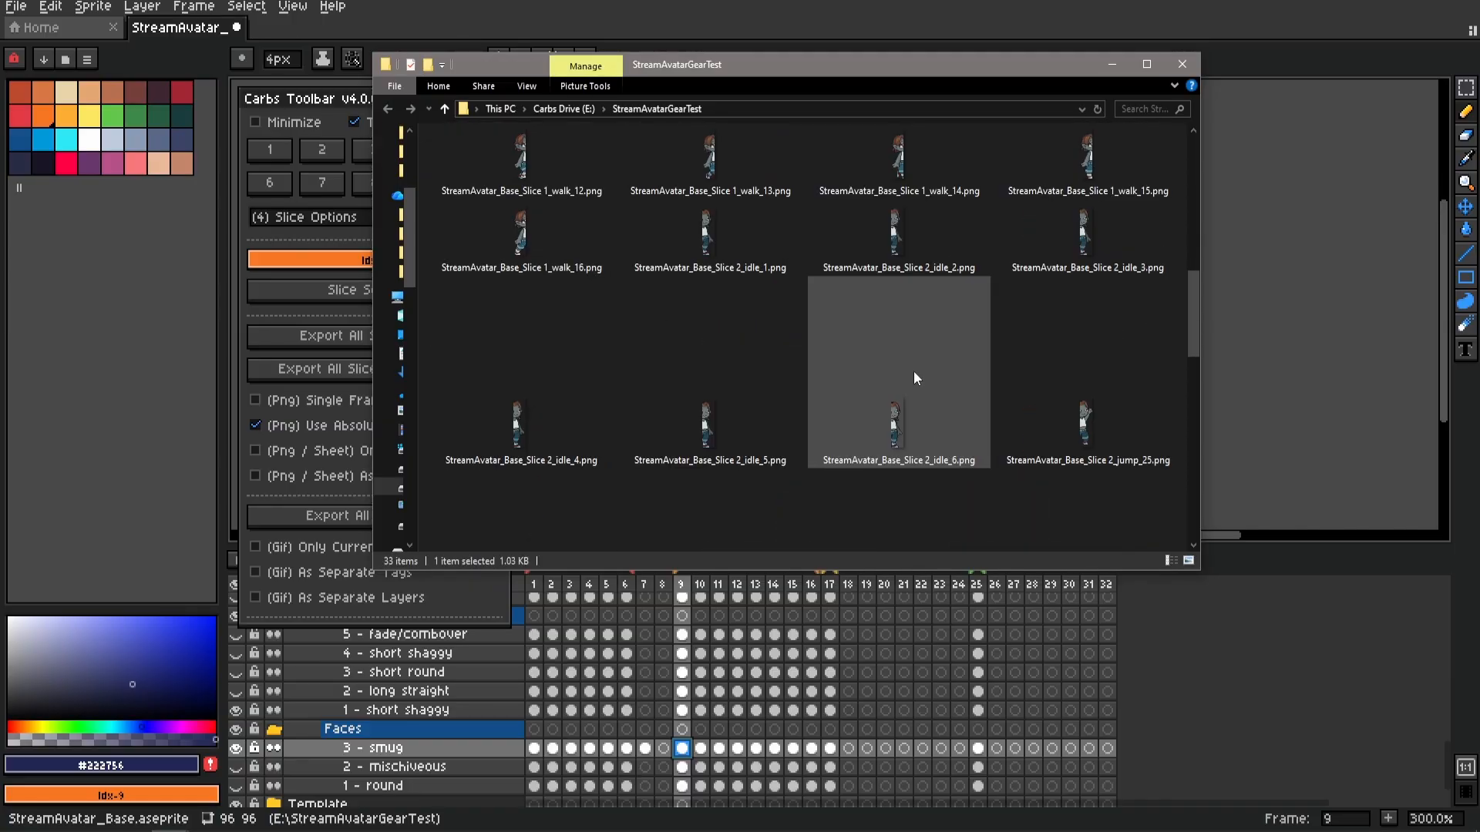
left_click(890, 358)
scroll(786, 416, "up", 5)
left_click(689, 456)
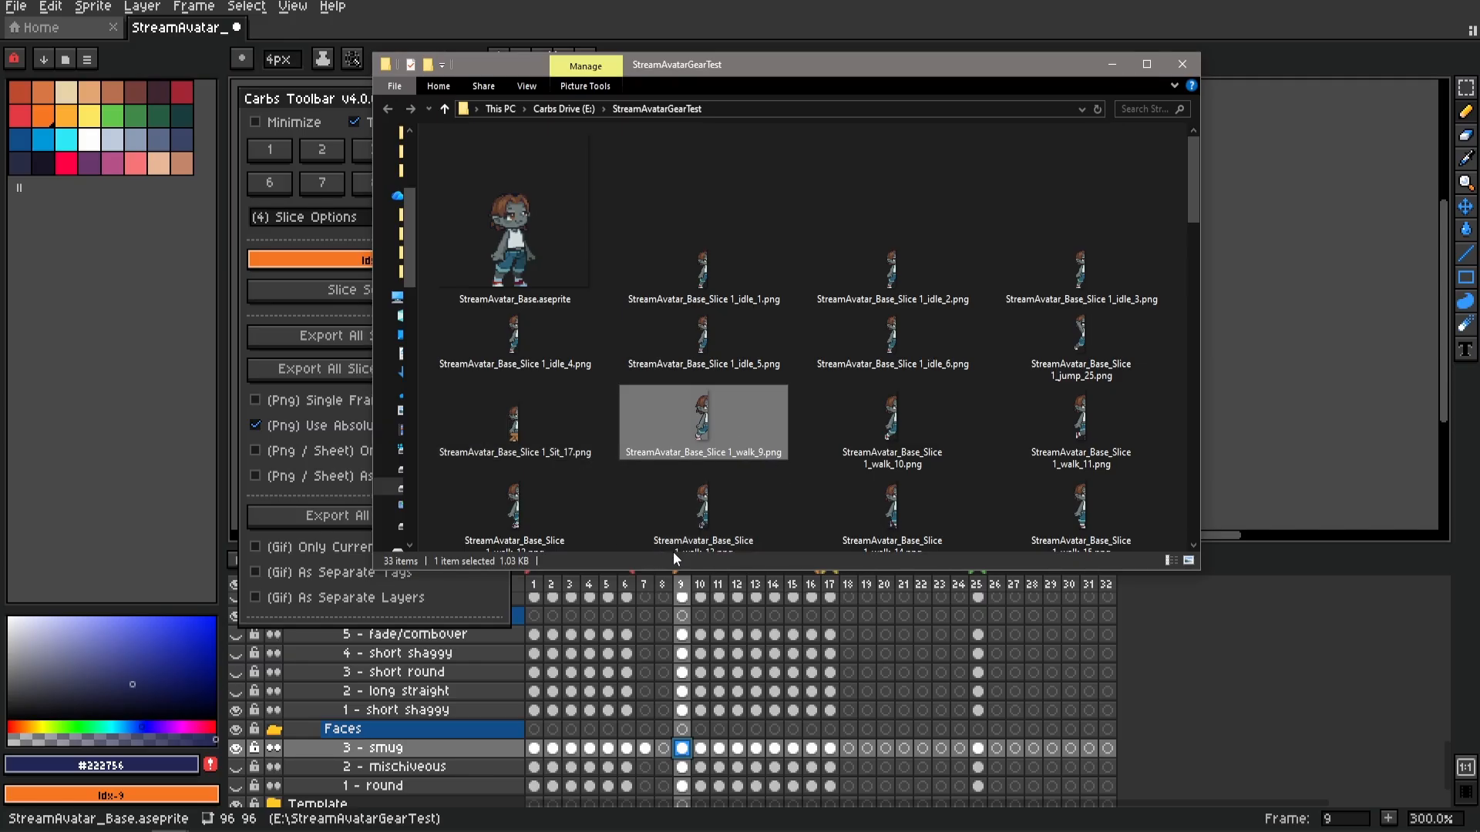
left_click_drag(788, 76, 786, 44)
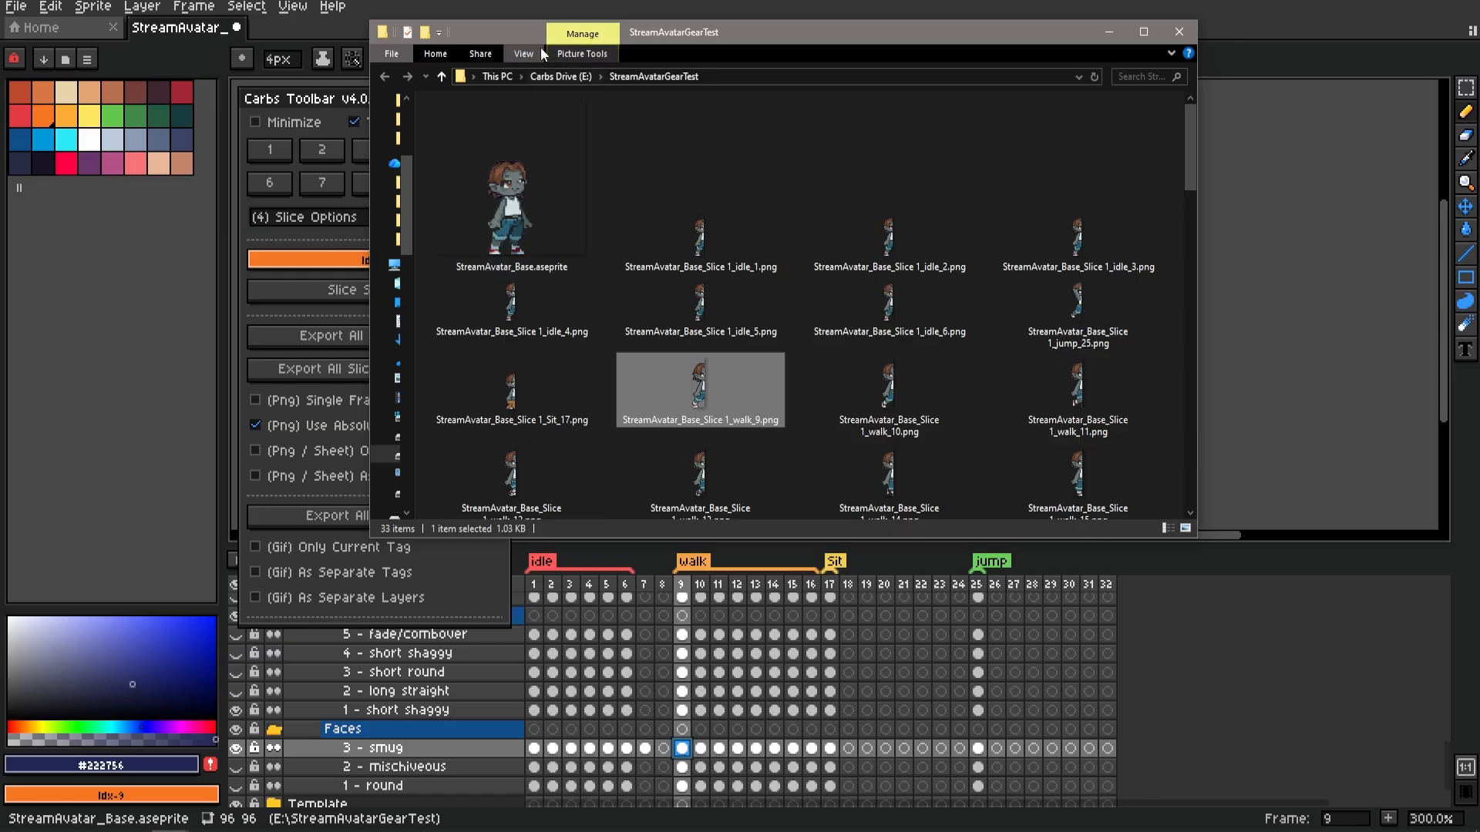
In Aseprite, export all slices as PNGs from frame 9 with Single Frame and Use Absolute Frame Numbers enabled, and check the exported files
left_click_drag(540, 35, 695, 41)
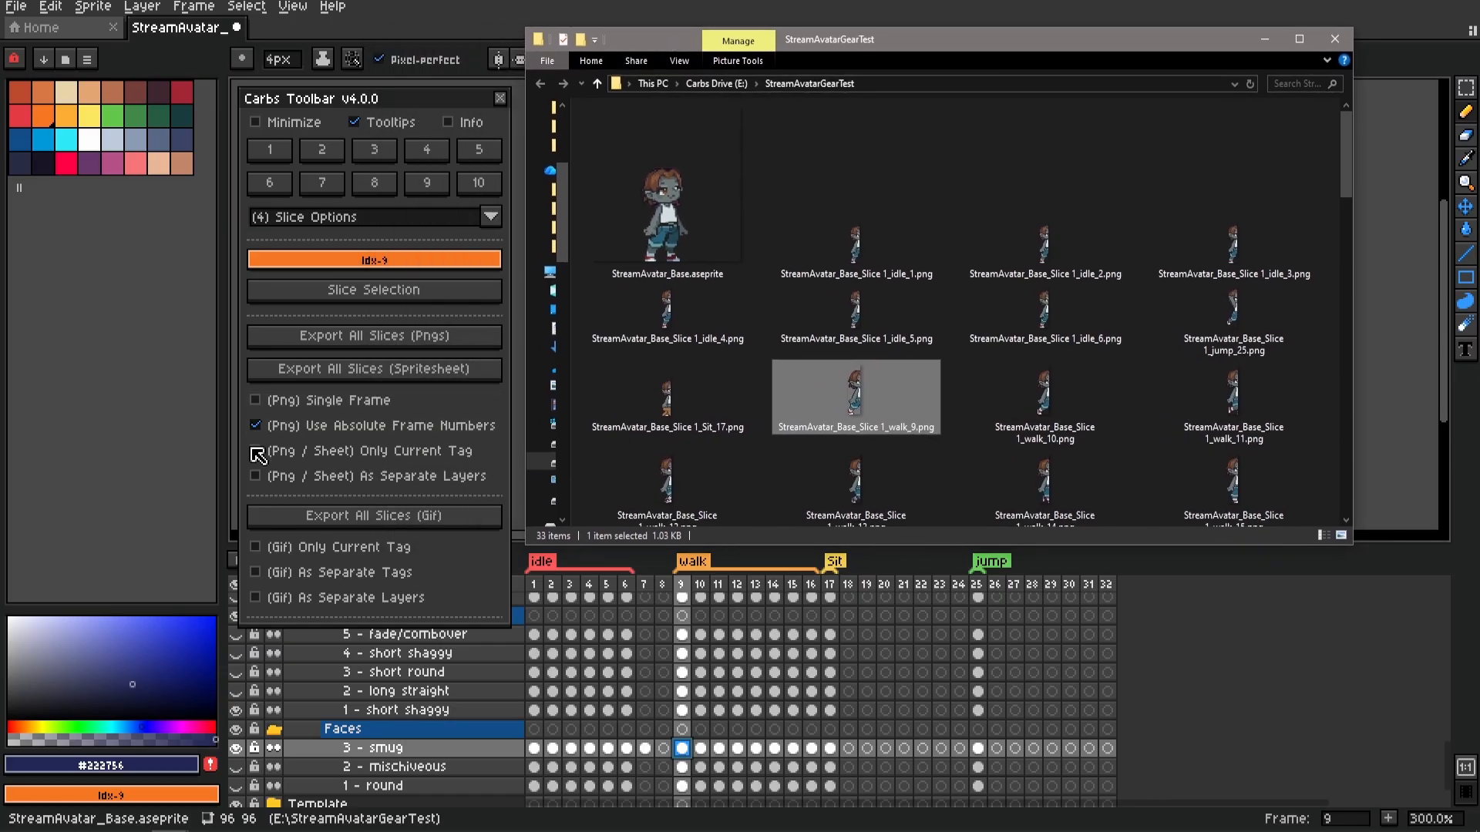
key("alt+Tab")
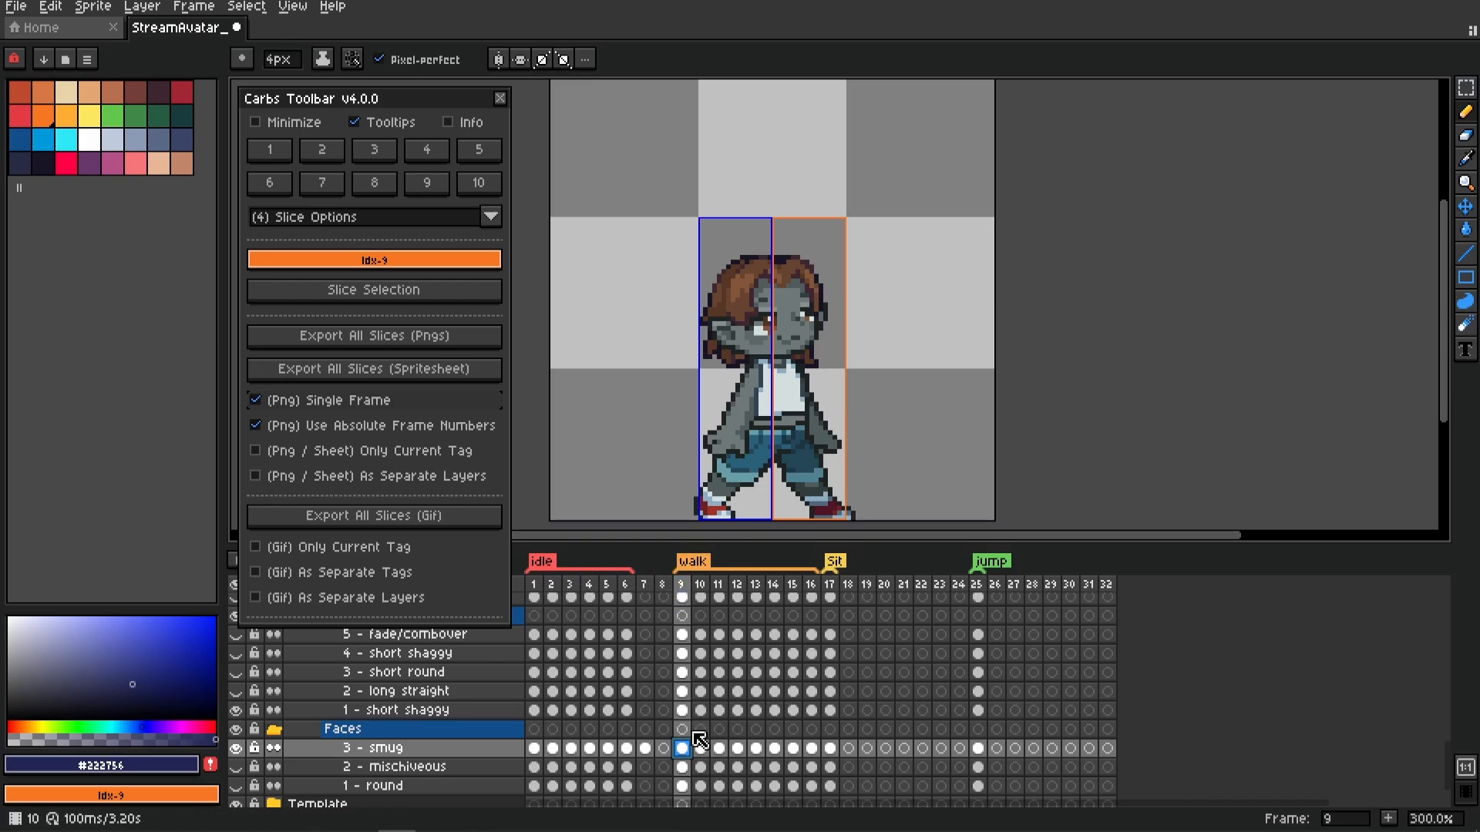
left_click(443, 349)
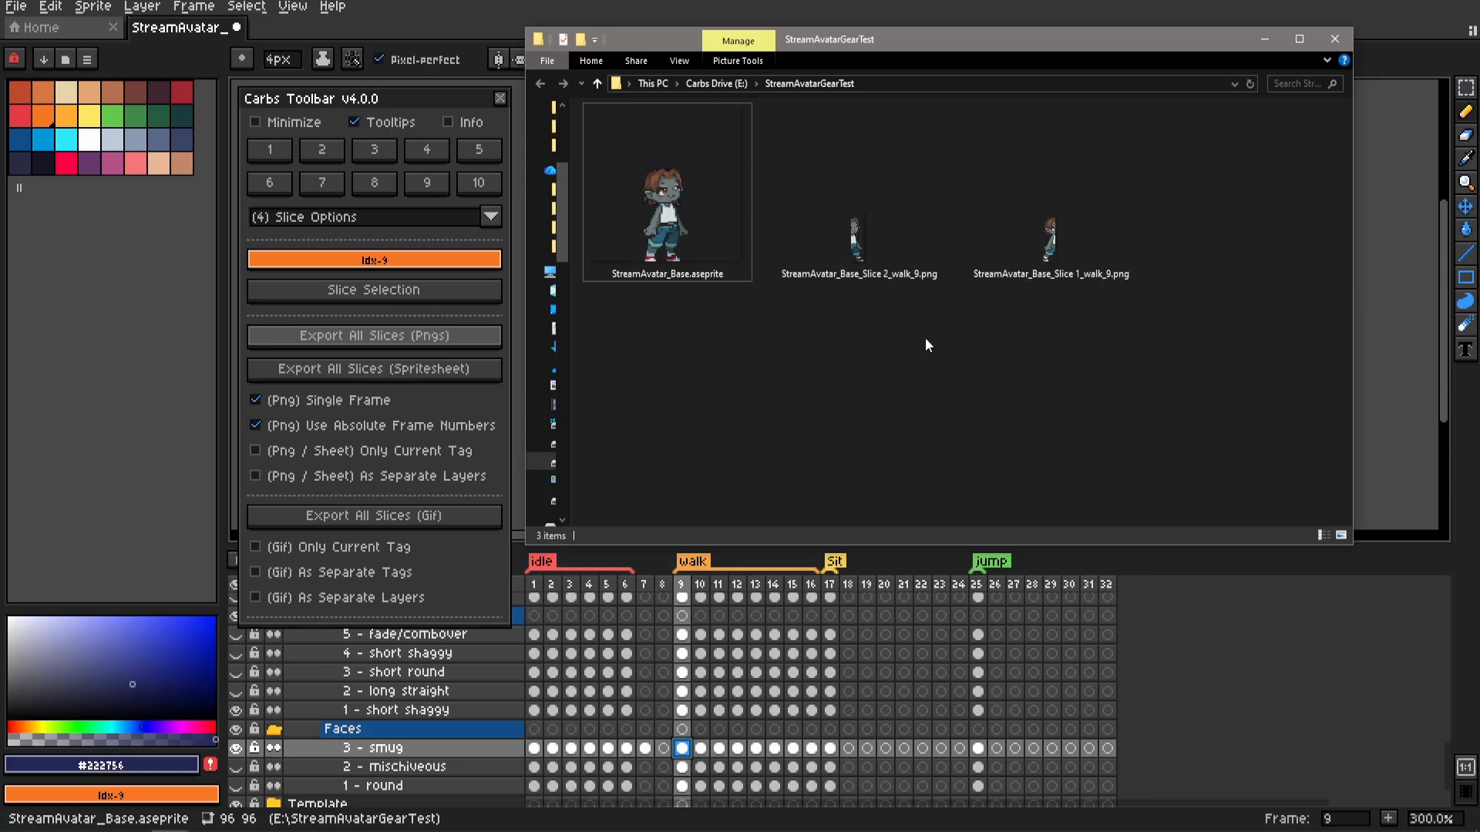
key("alt+Tab")
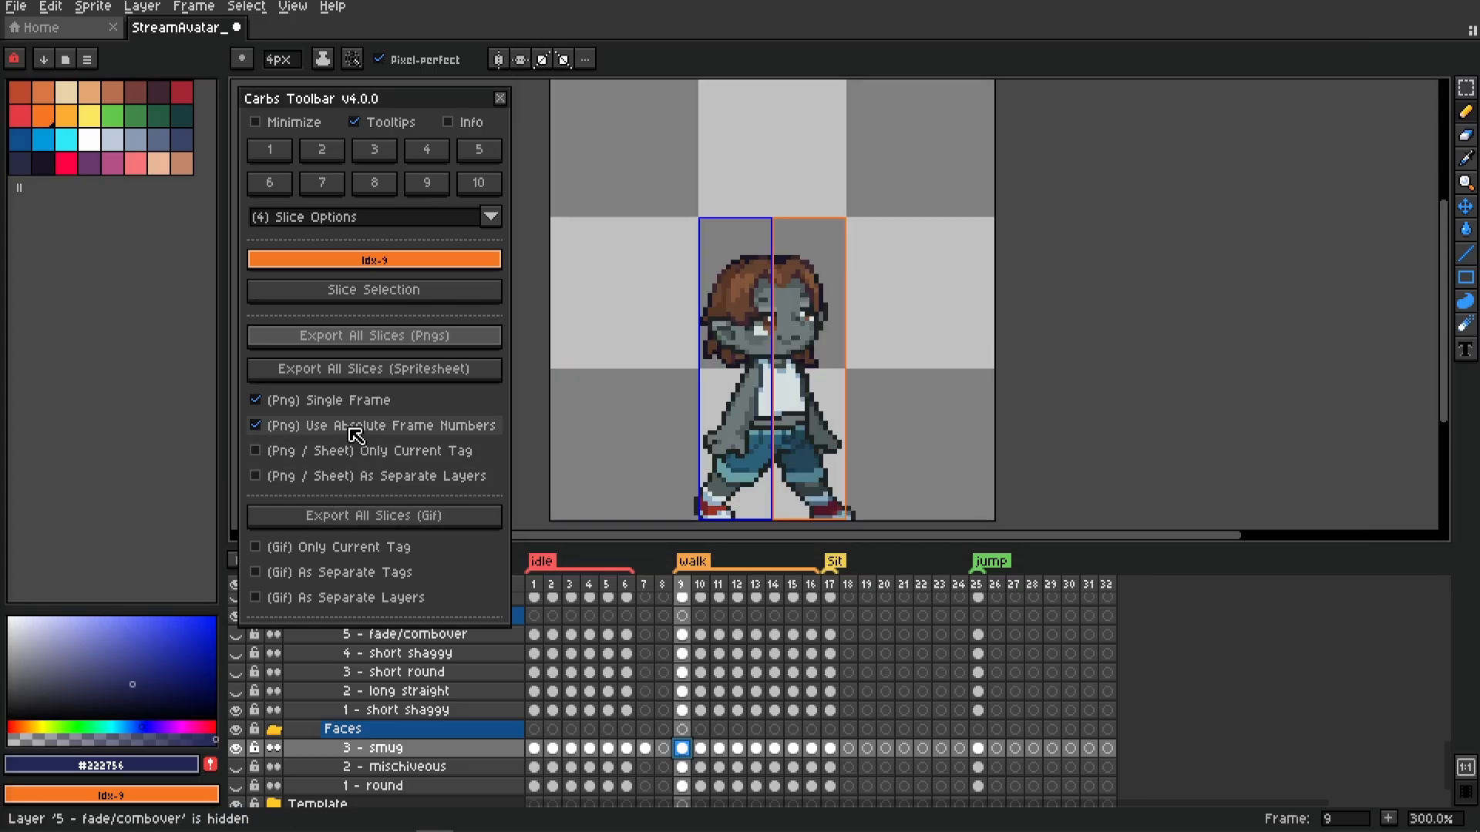
Disable the Single Frame and Use Absolute Frame Numbers options, enable (Png / Sheet) Only Current Tag, and highlight walk frames 9 to 16
left_click(331, 425)
left_click(304, 400)
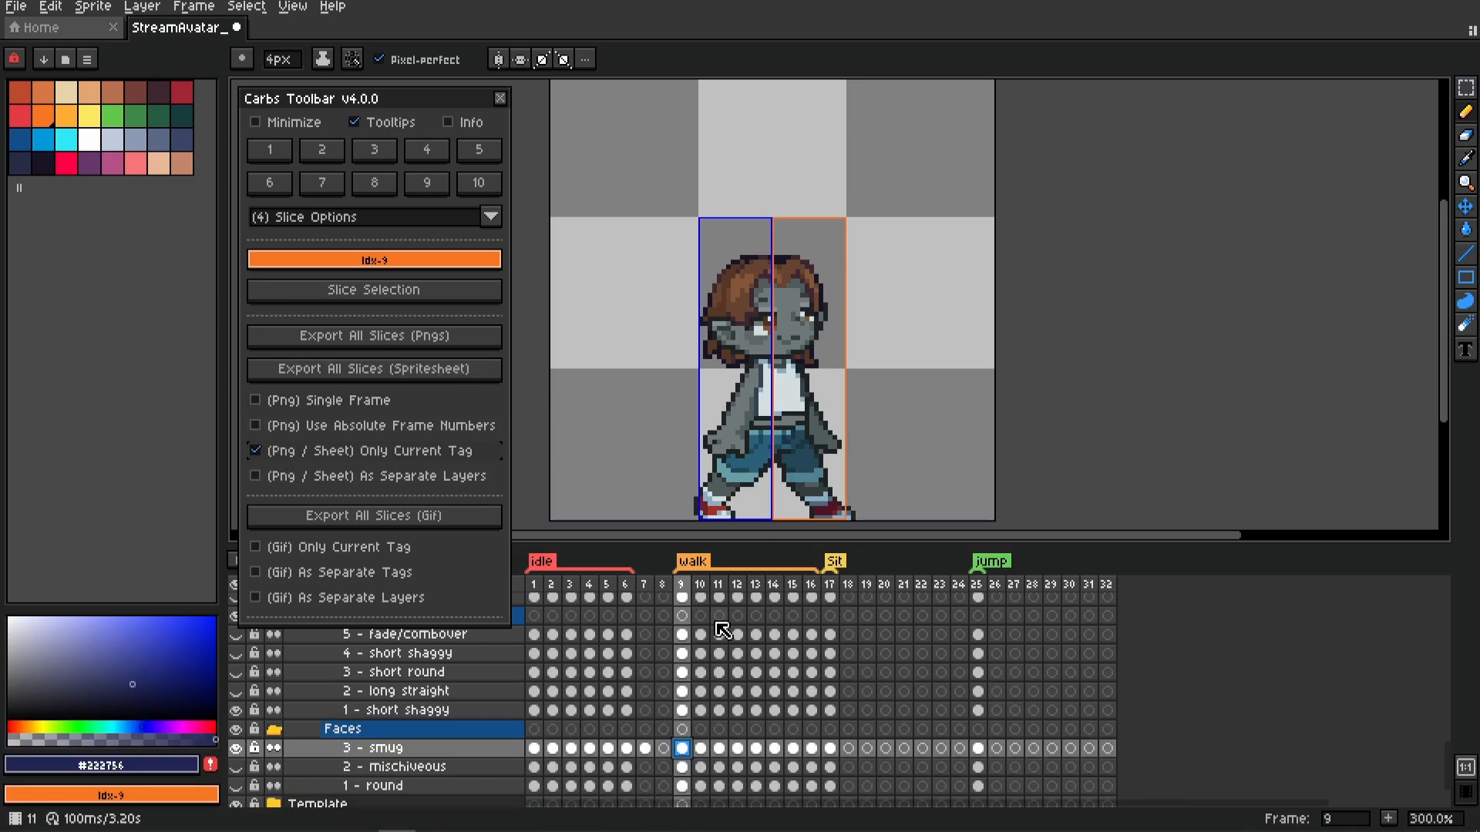
left_click_drag(689, 596, 811, 597)
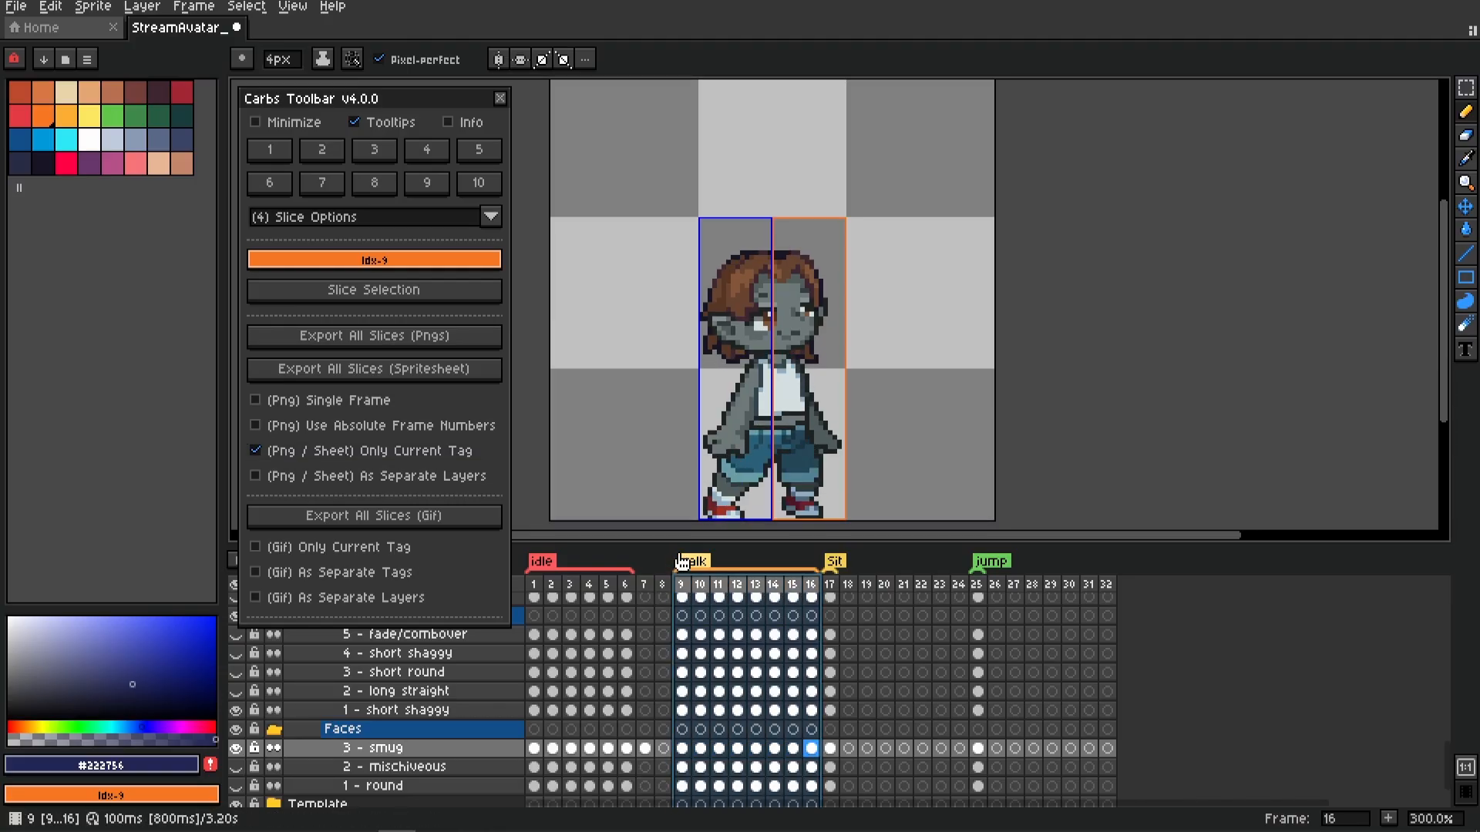
Step through the walk tag's cels on the 1 - short shaggy layer and export all slices as PNGs from frame 12
left_click(682, 710)
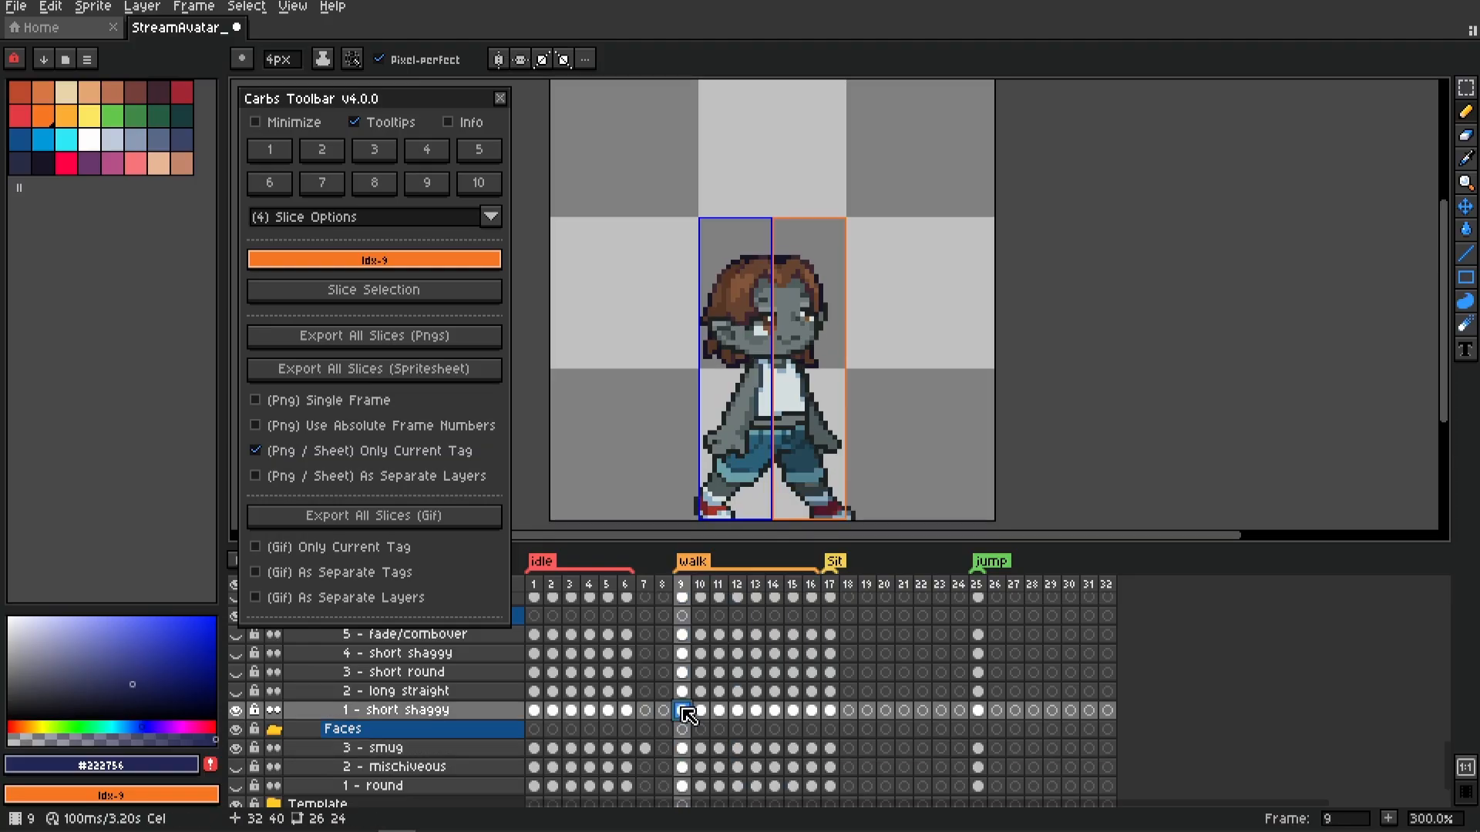
left_click(704, 709)
left_click(732, 712)
left_click(757, 713)
left_click(777, 713)
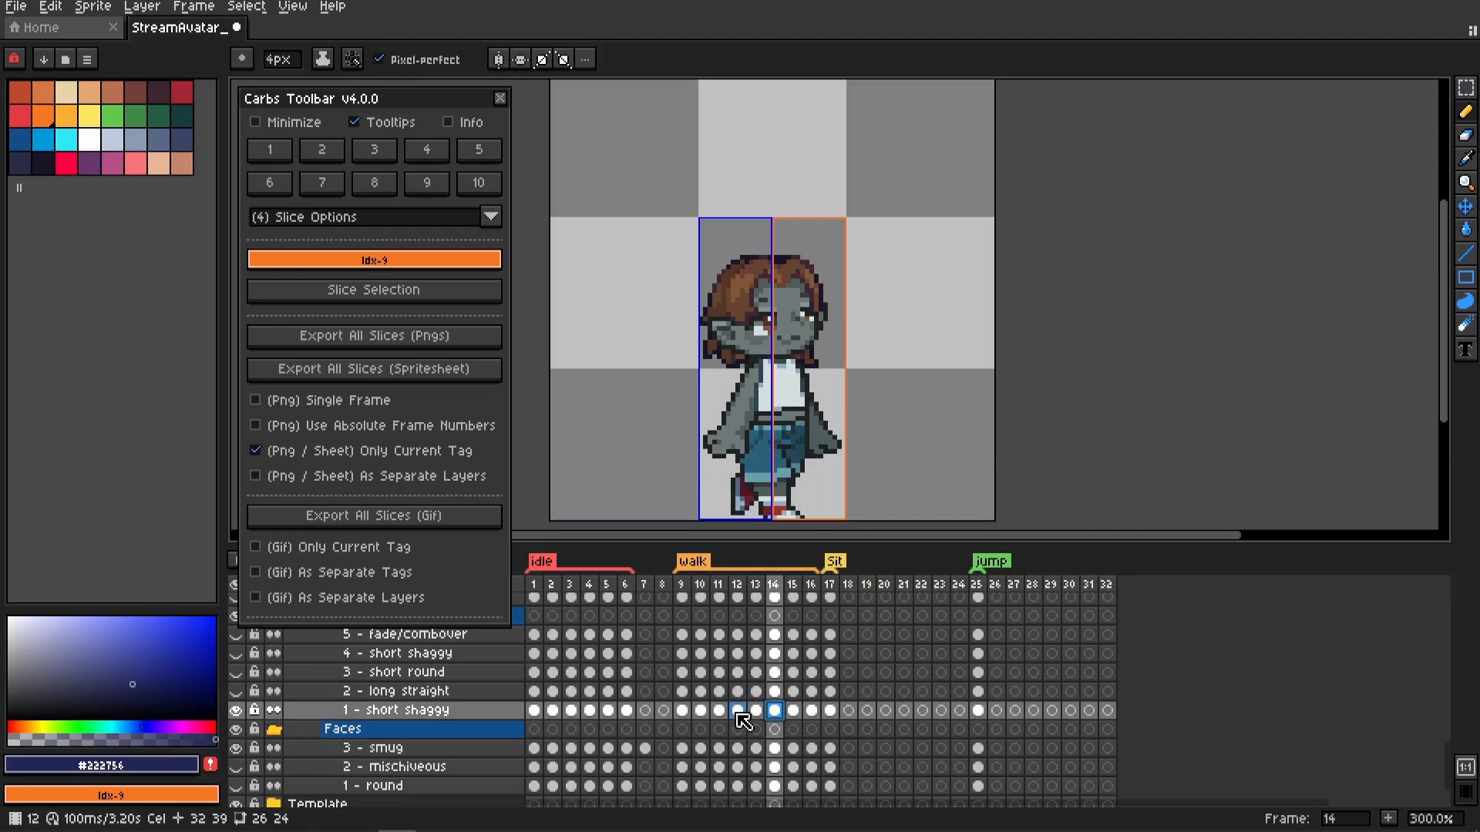
left_click(737, 714)
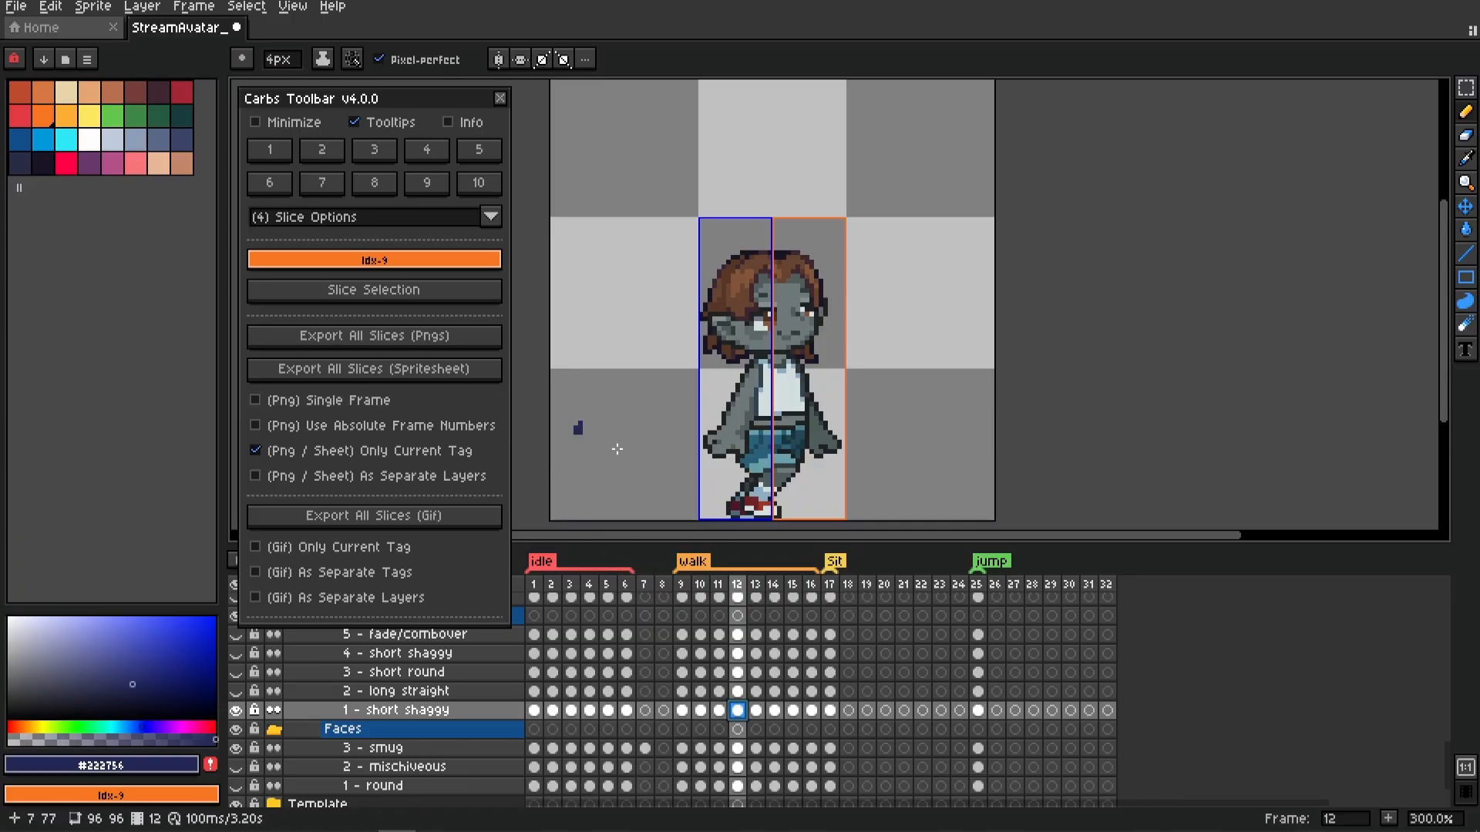
left_click(374, 336)
In File Explorer, examine the walk-tag PNGs exported for Slice 1 and Slice 2, repositioning the folder window to compare with the timeline
key("alt+Tab")
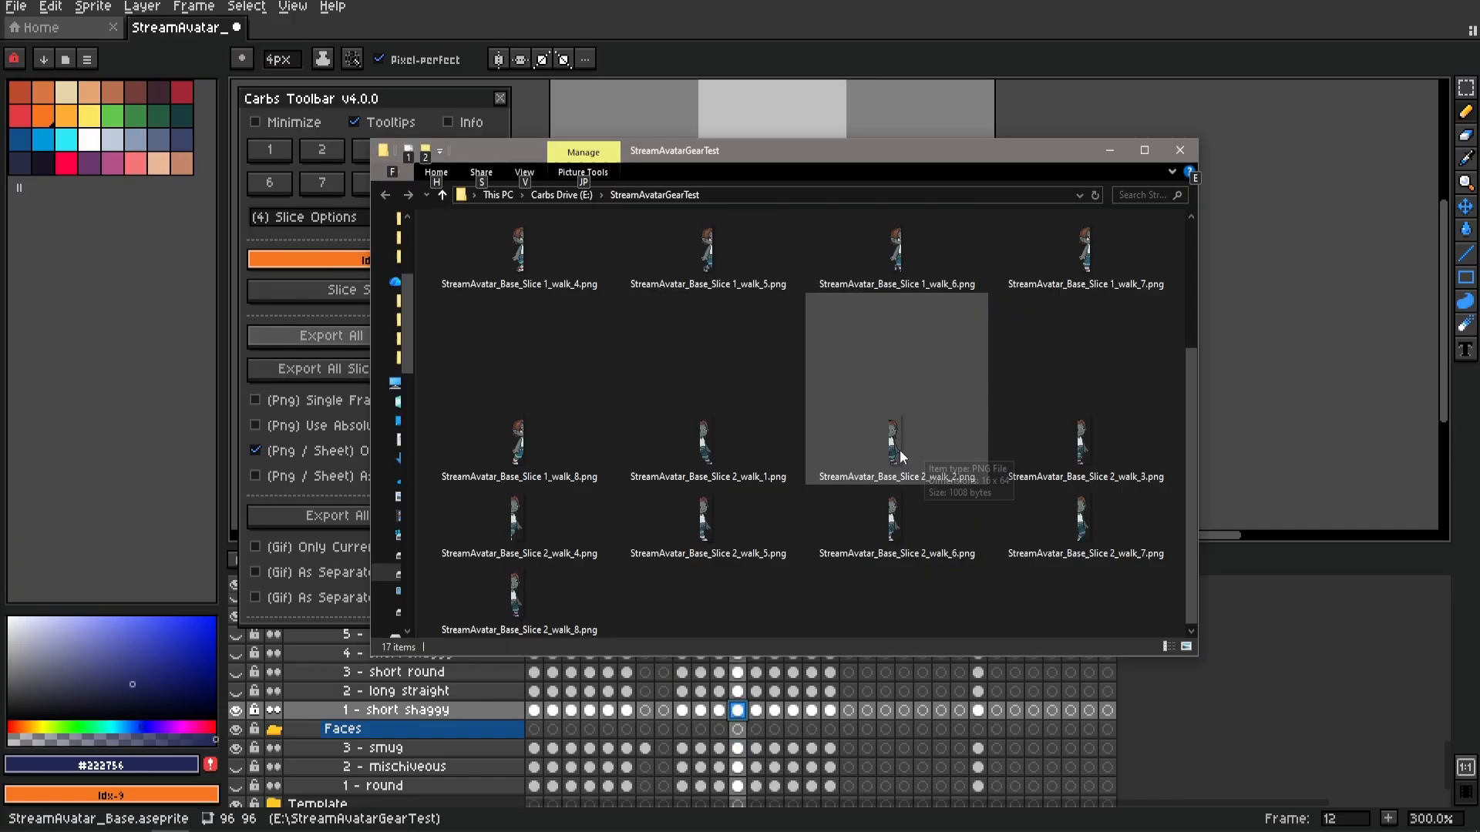
scroll(900, 450, "down", 2)
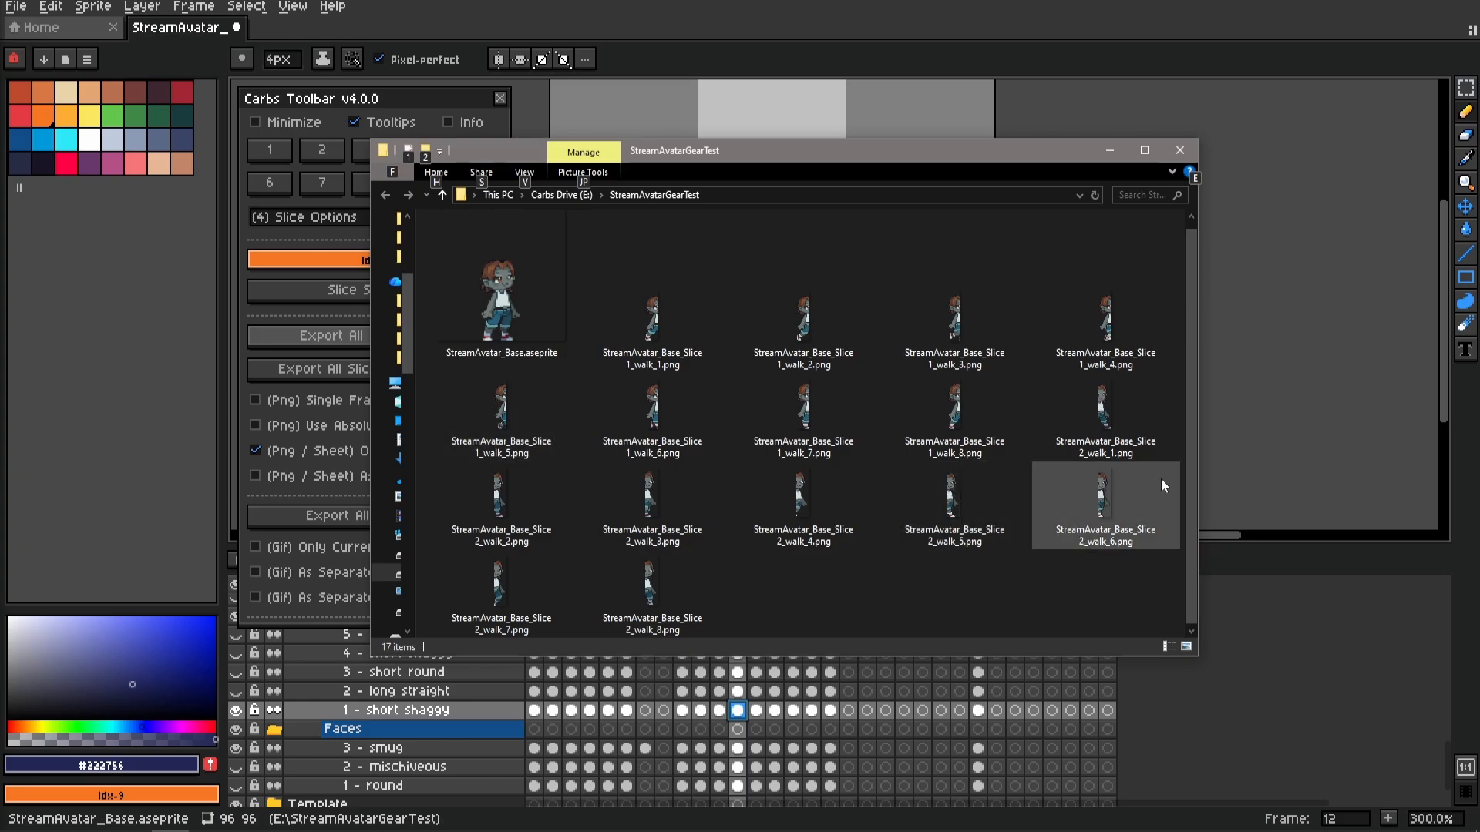
left_click_drag(712, 157, 720, 548)
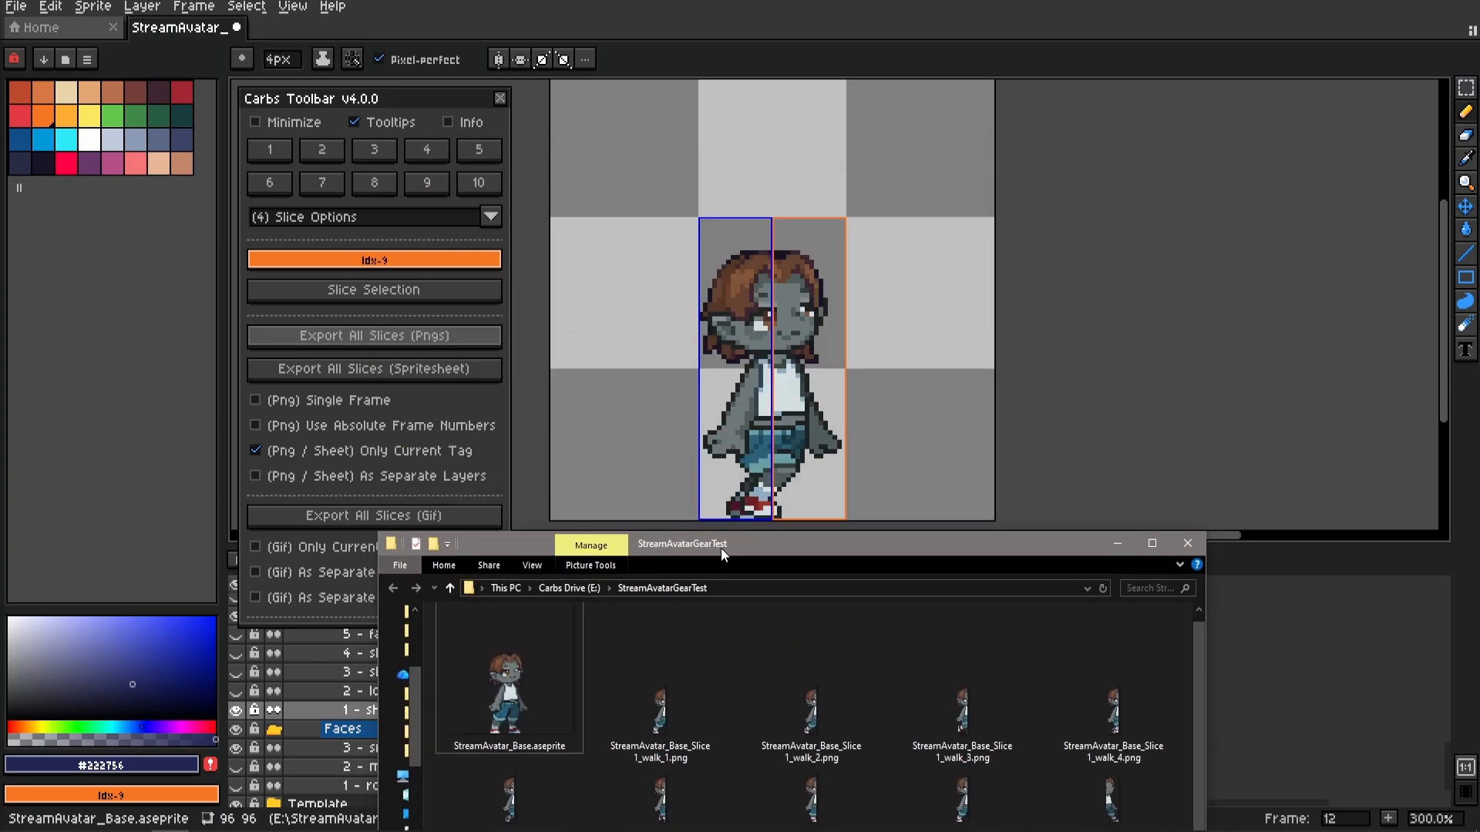
left_click_drag(863, 549, 828, 81)
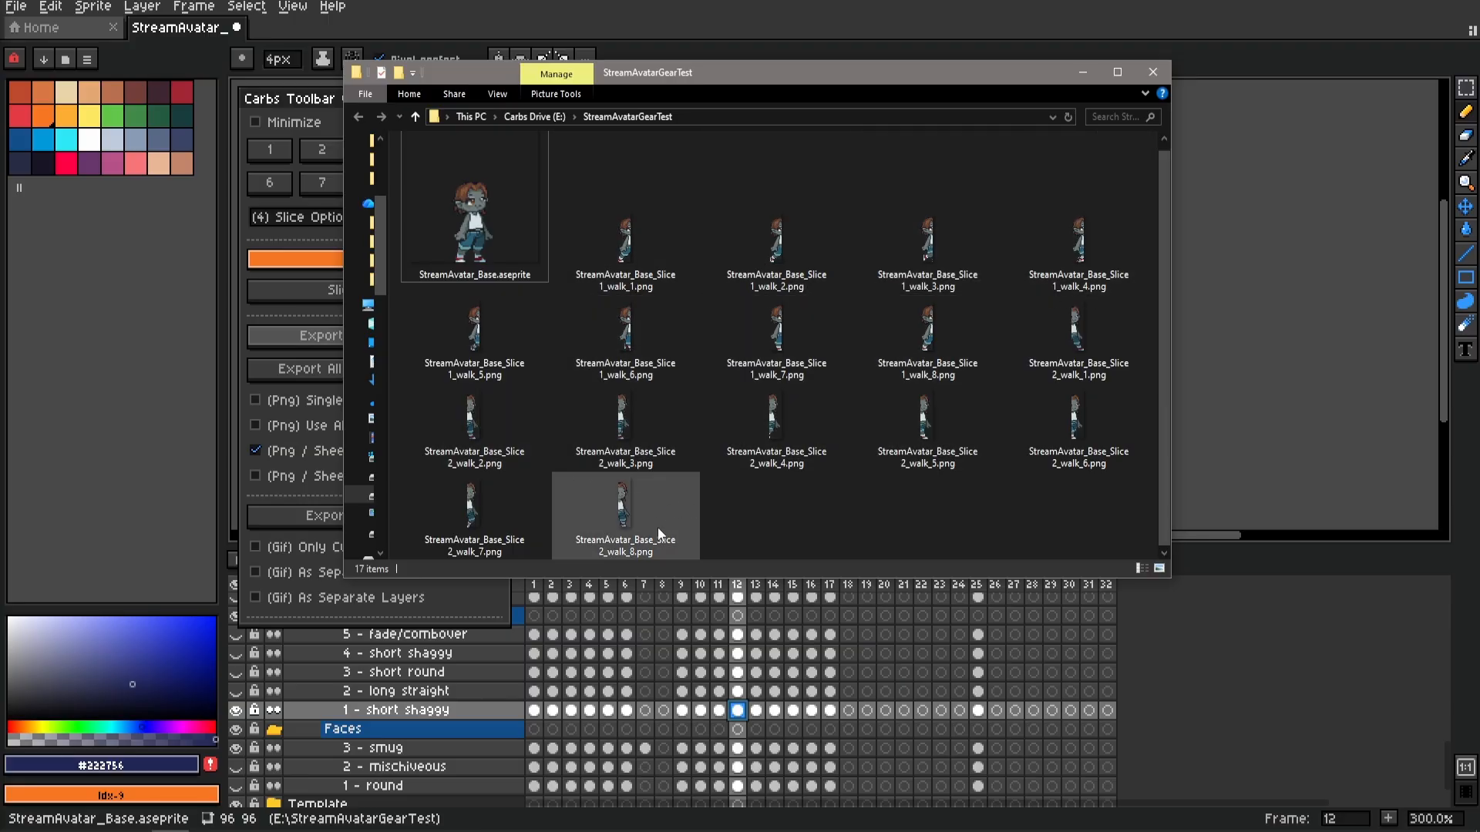
left_click(925, 336)
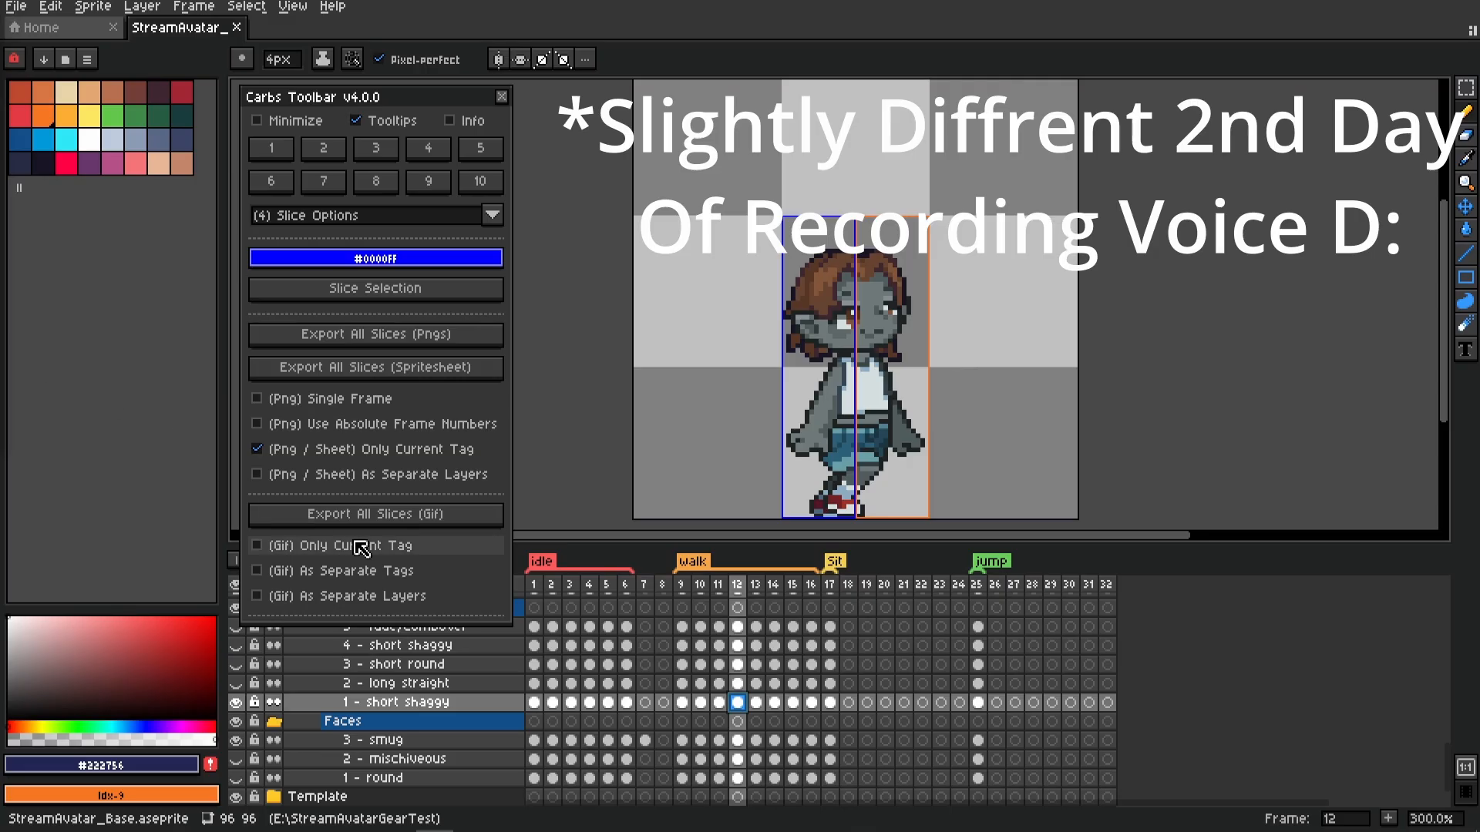
In Aseprite, export all slices as PNGs from untagged frame 7 with Only Current Tag enabled, and look through the exported files
left_click(646, 740)
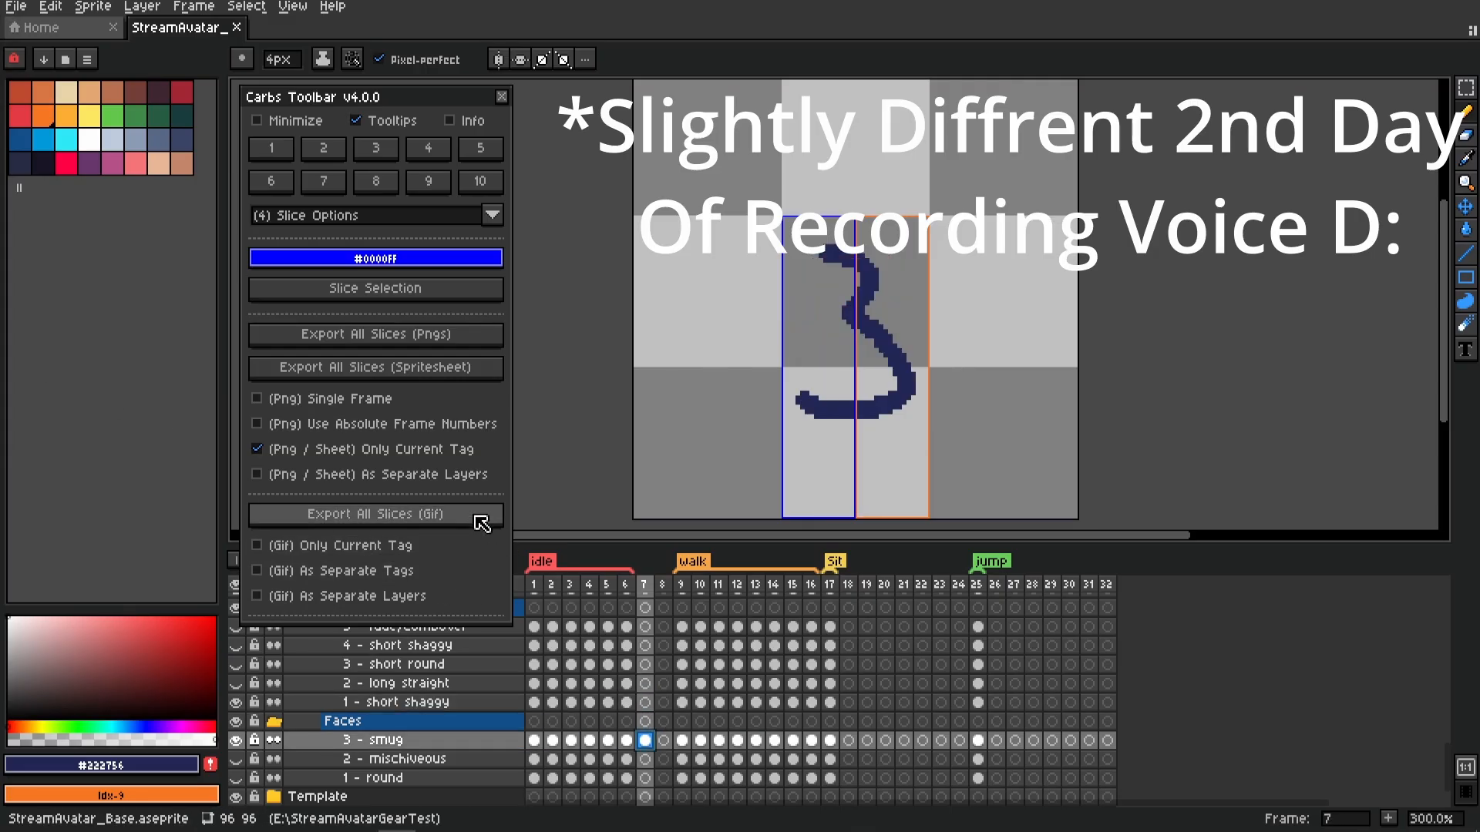
left_click(426, 336)
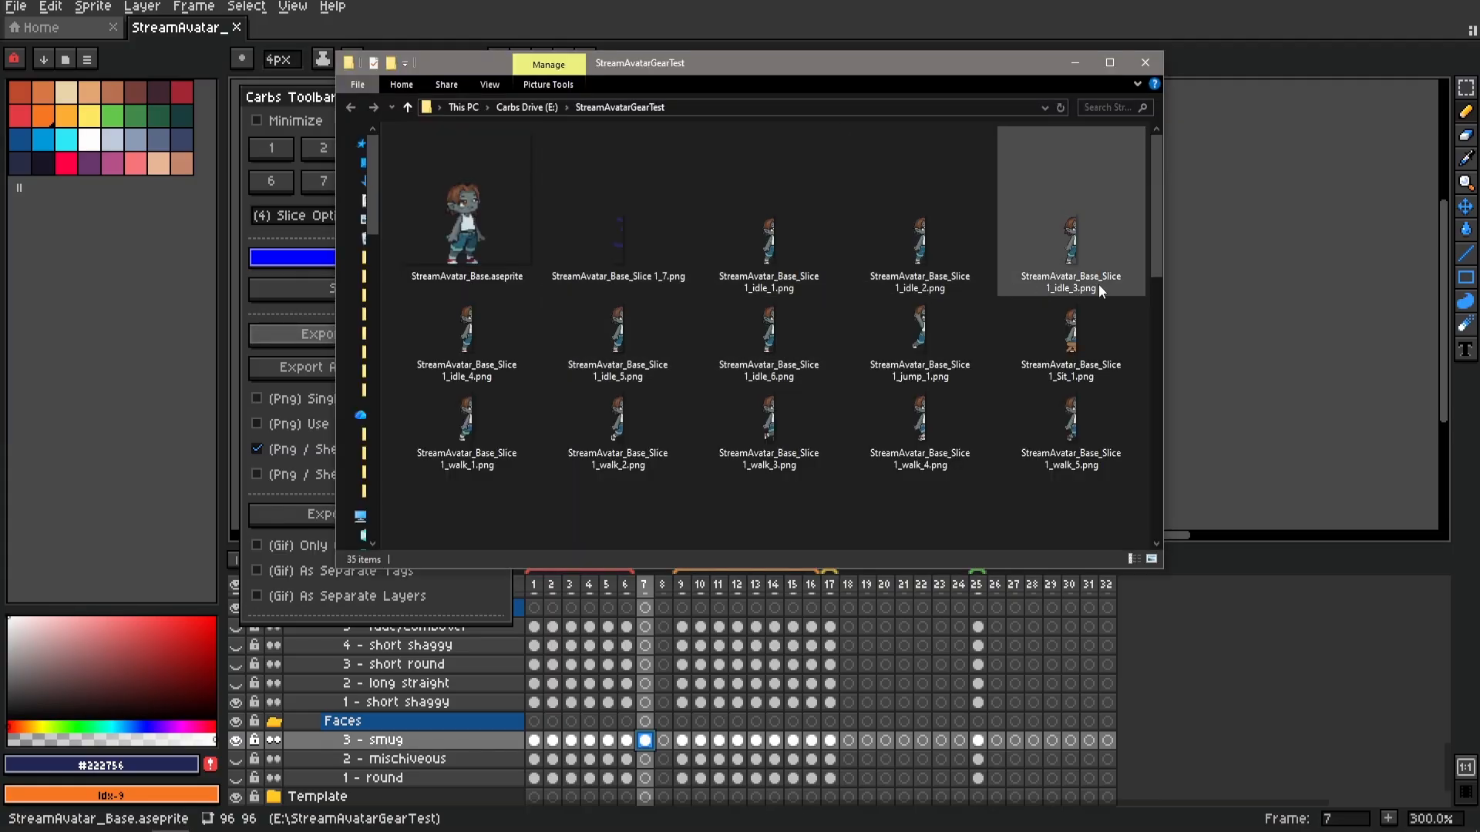
scroll(739, 368, "down", 2)
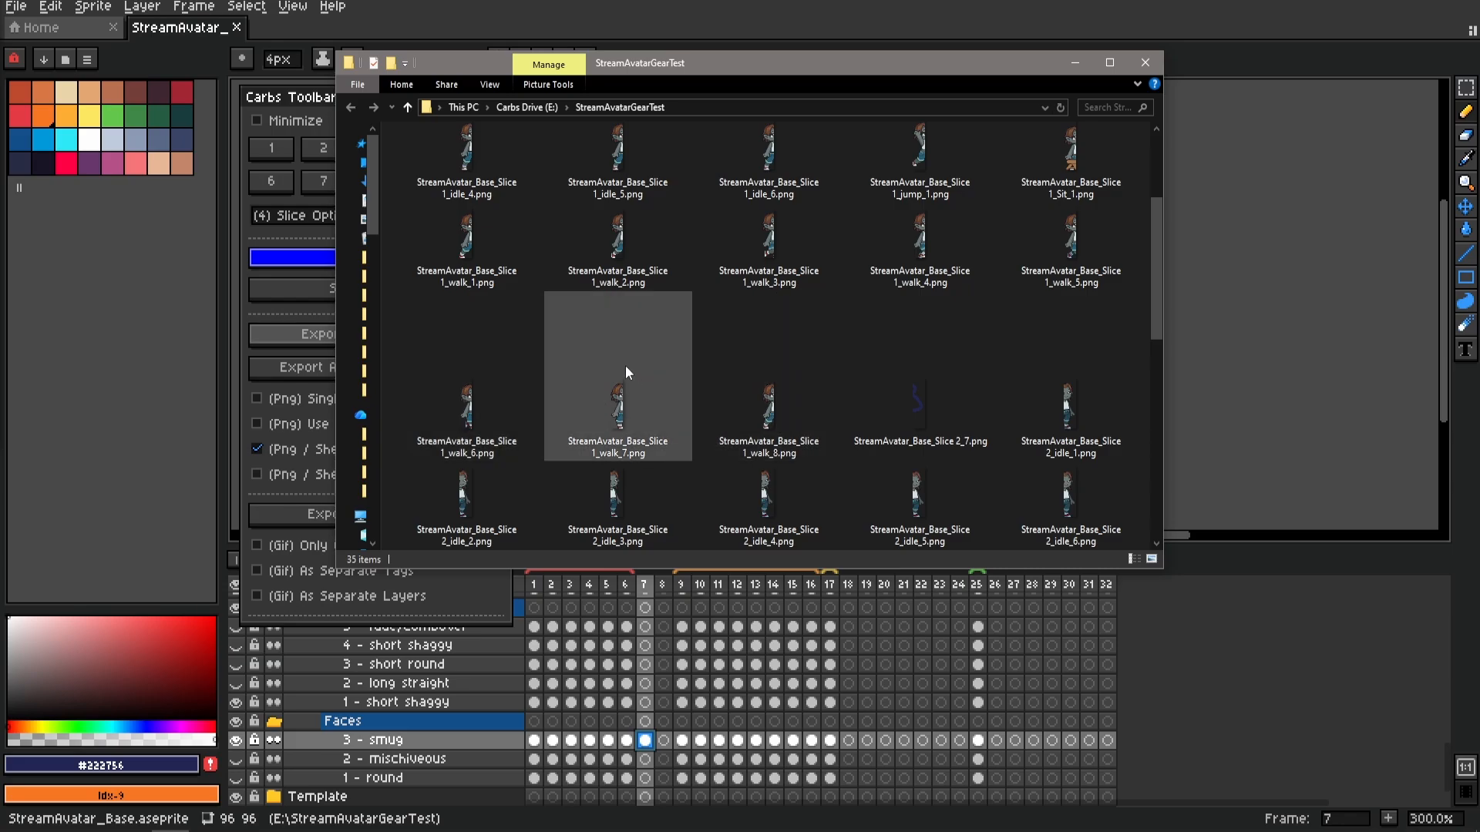
scroll(715, 402, "up", 2)
scroll(720, 277, "down", 3)
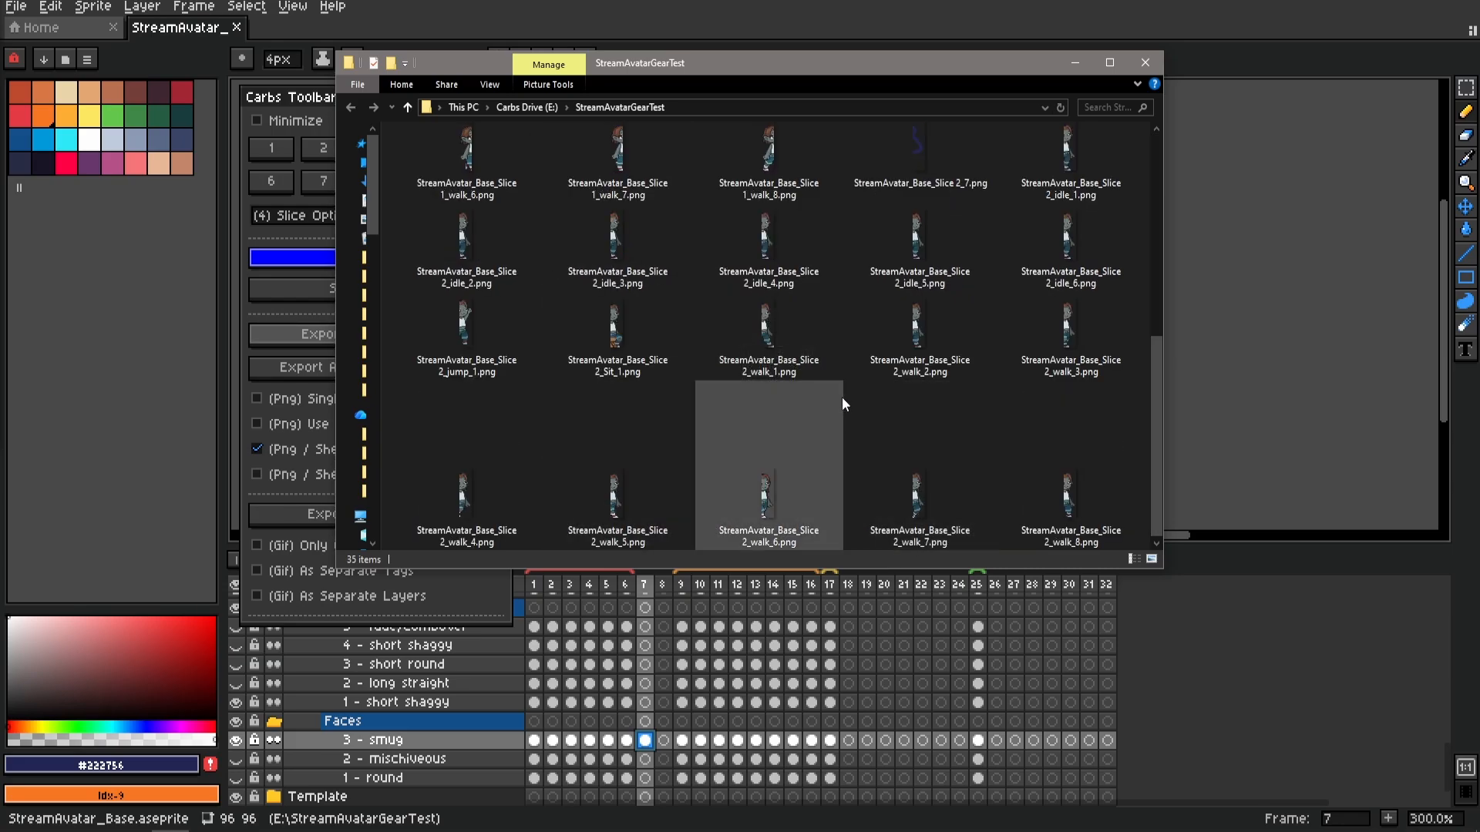
left_click(1074, 62)
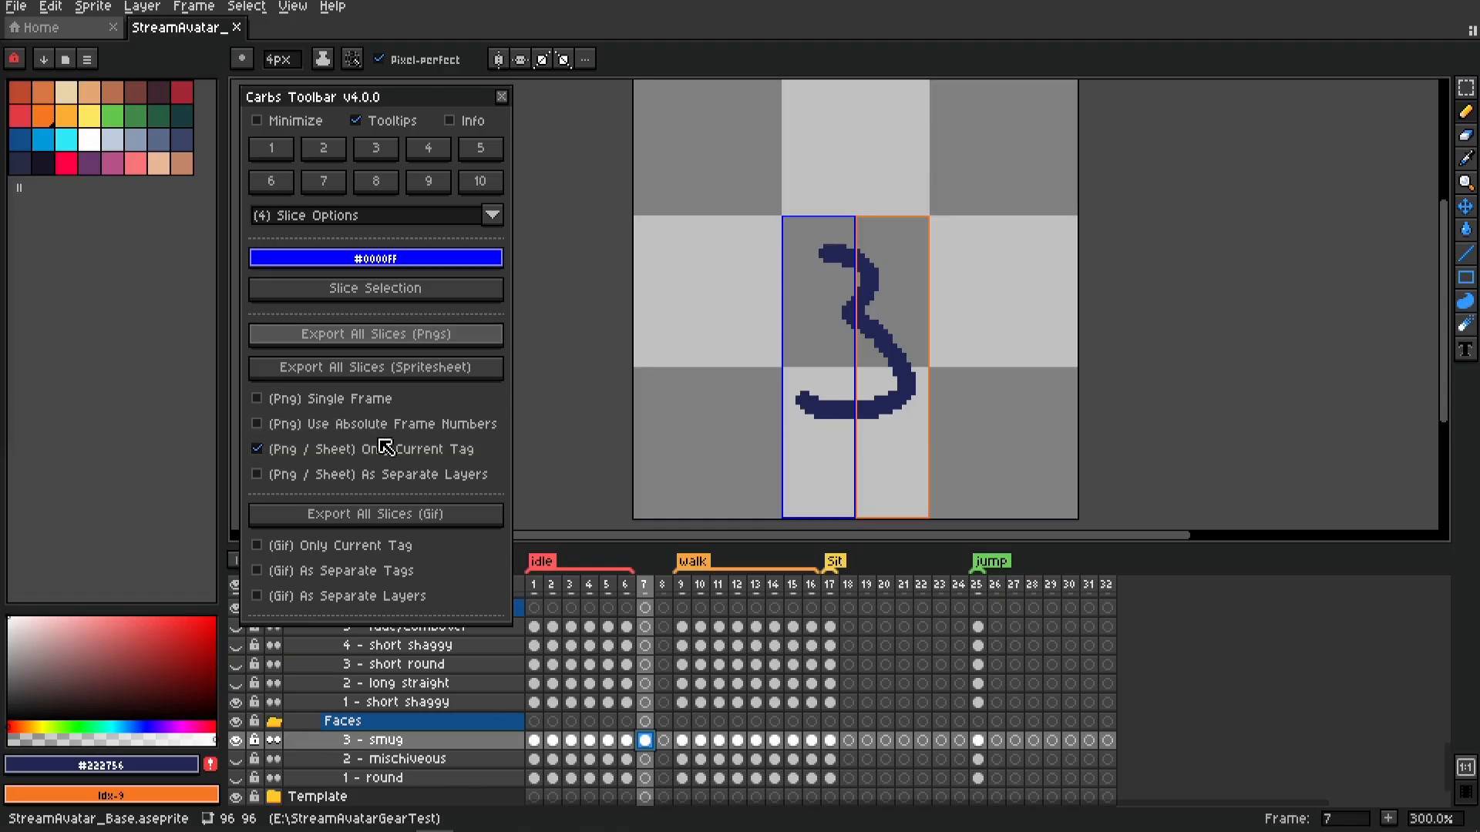
Enable Use Absolute Frame Numbers alongside Only Current Tag, export the slice PNGs from frame 12 of the walk tag, and check their numbering
left_click(447, 426)
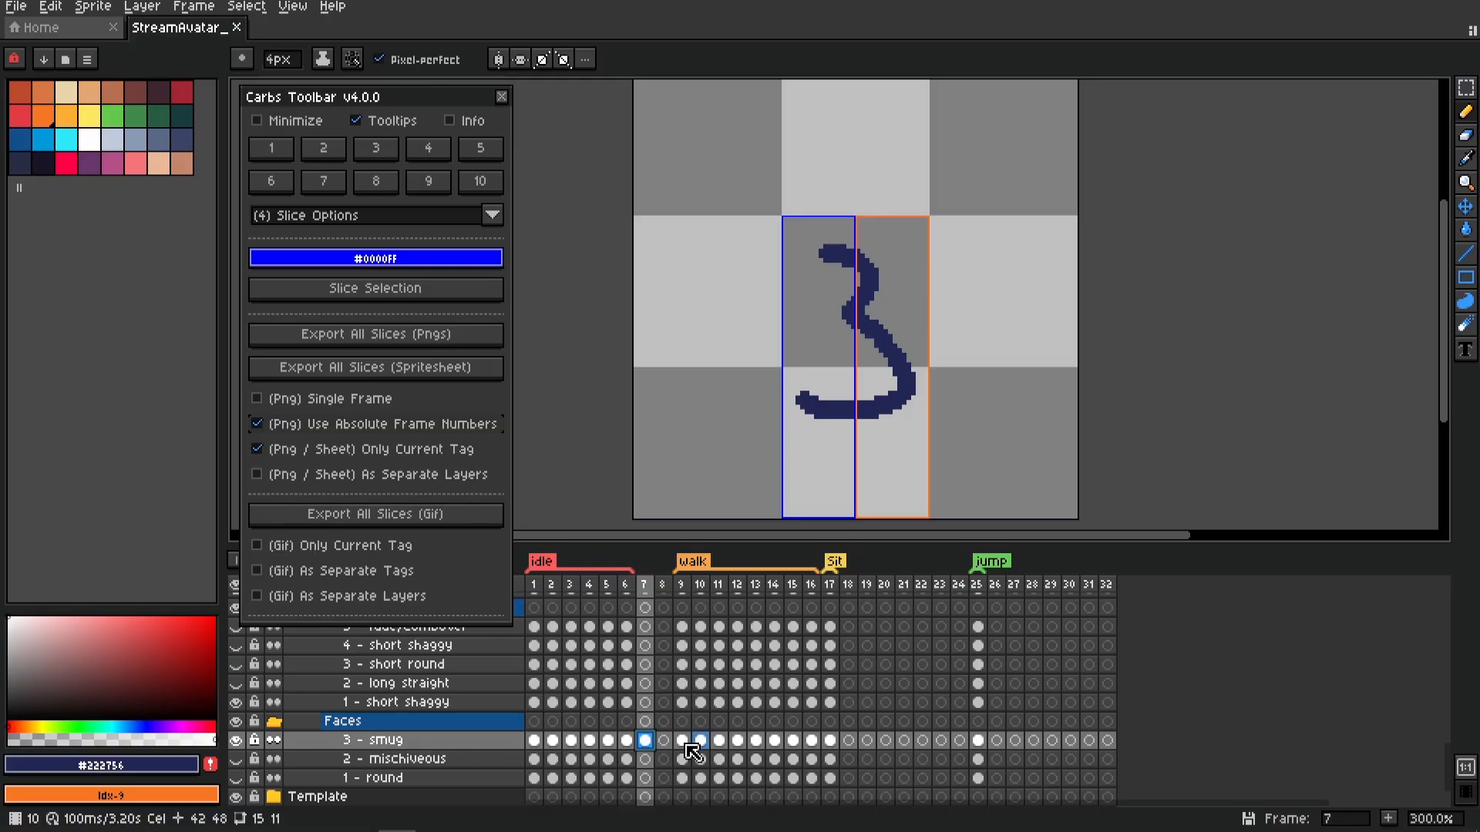
left_click(739, 743)
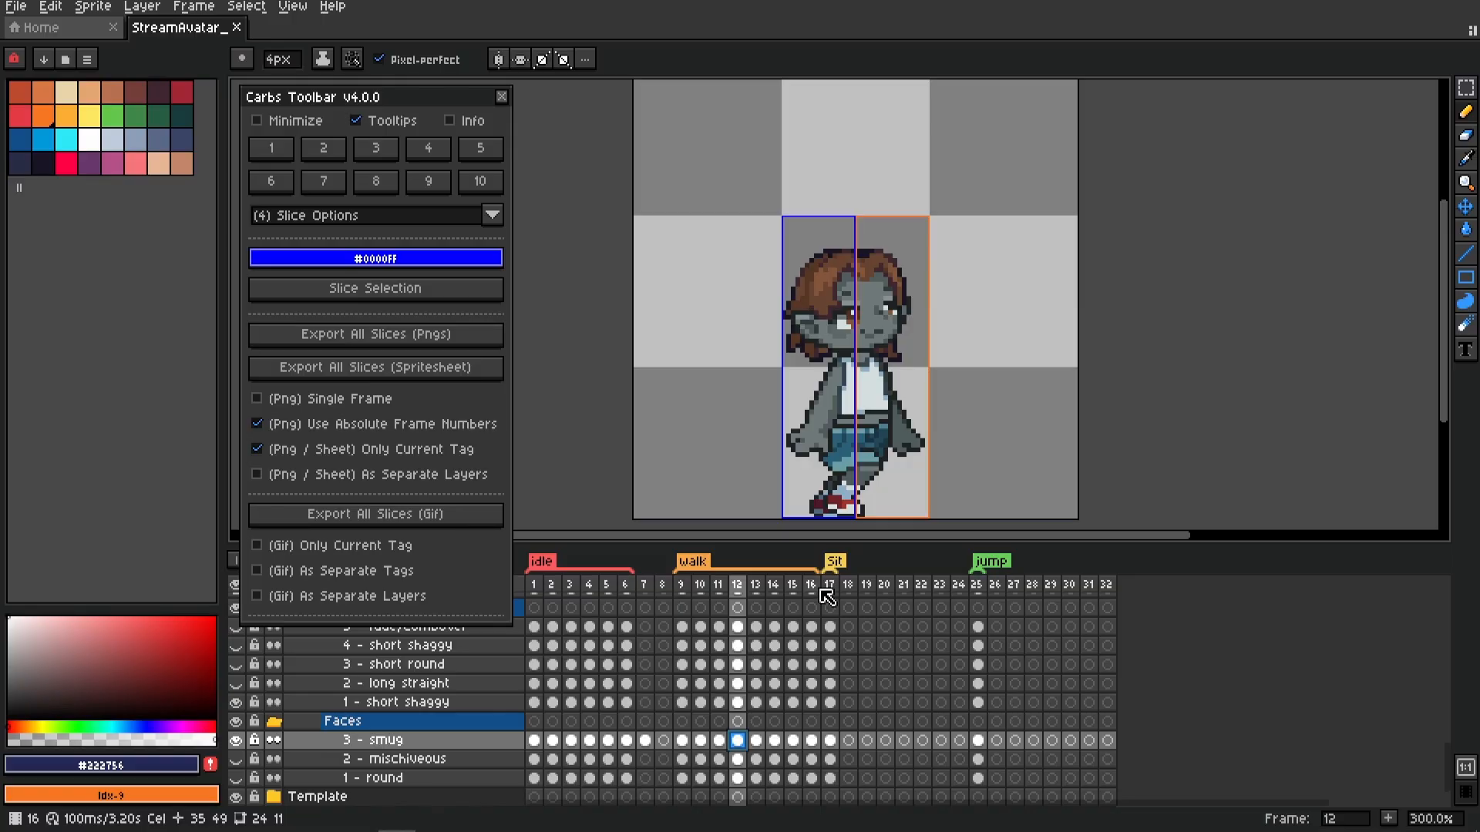
left_click(323, 148)
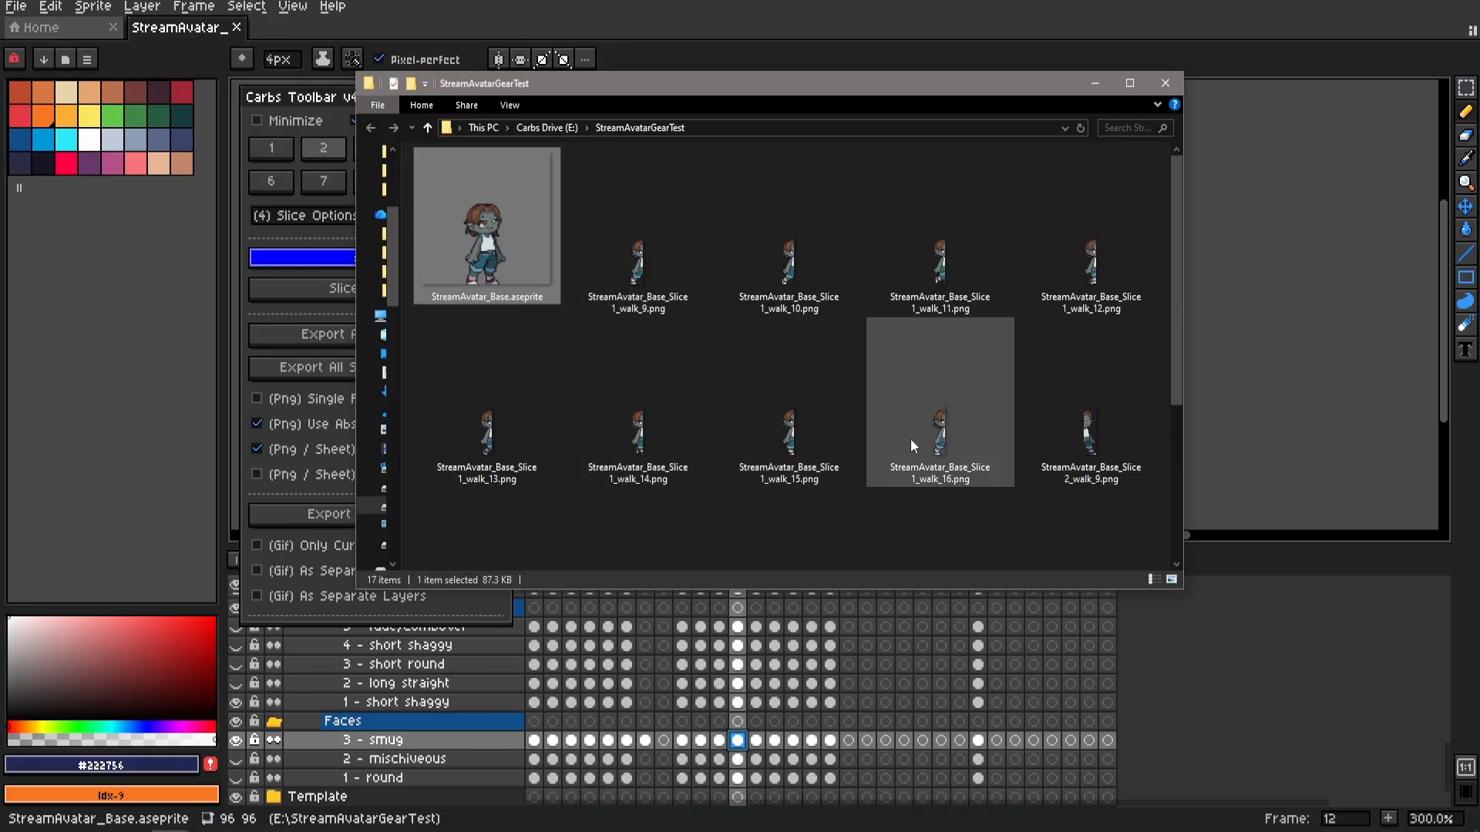
scroll(992, 456, "down", 1)
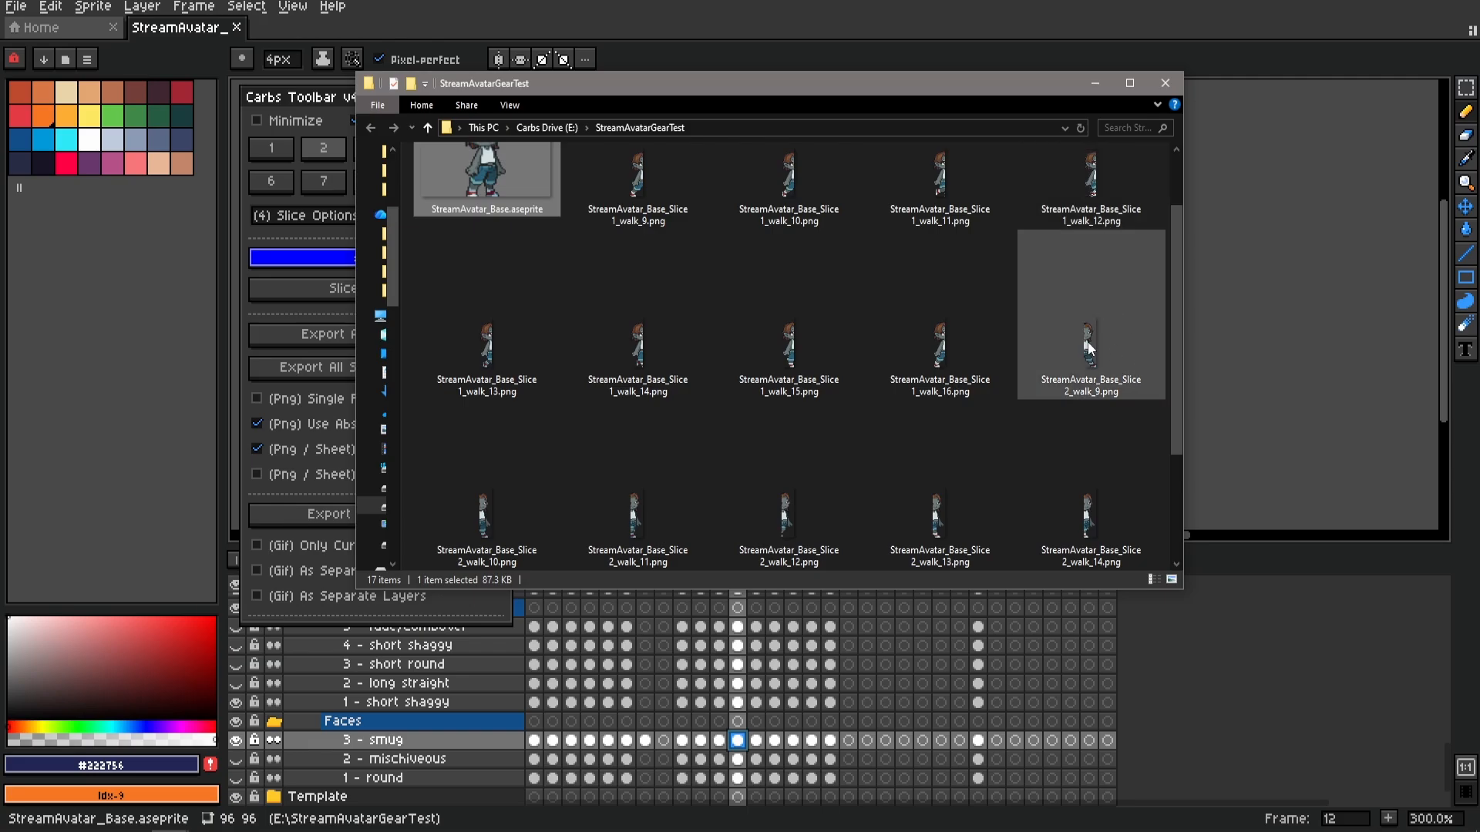
scroll(925, 432, "down", 1)
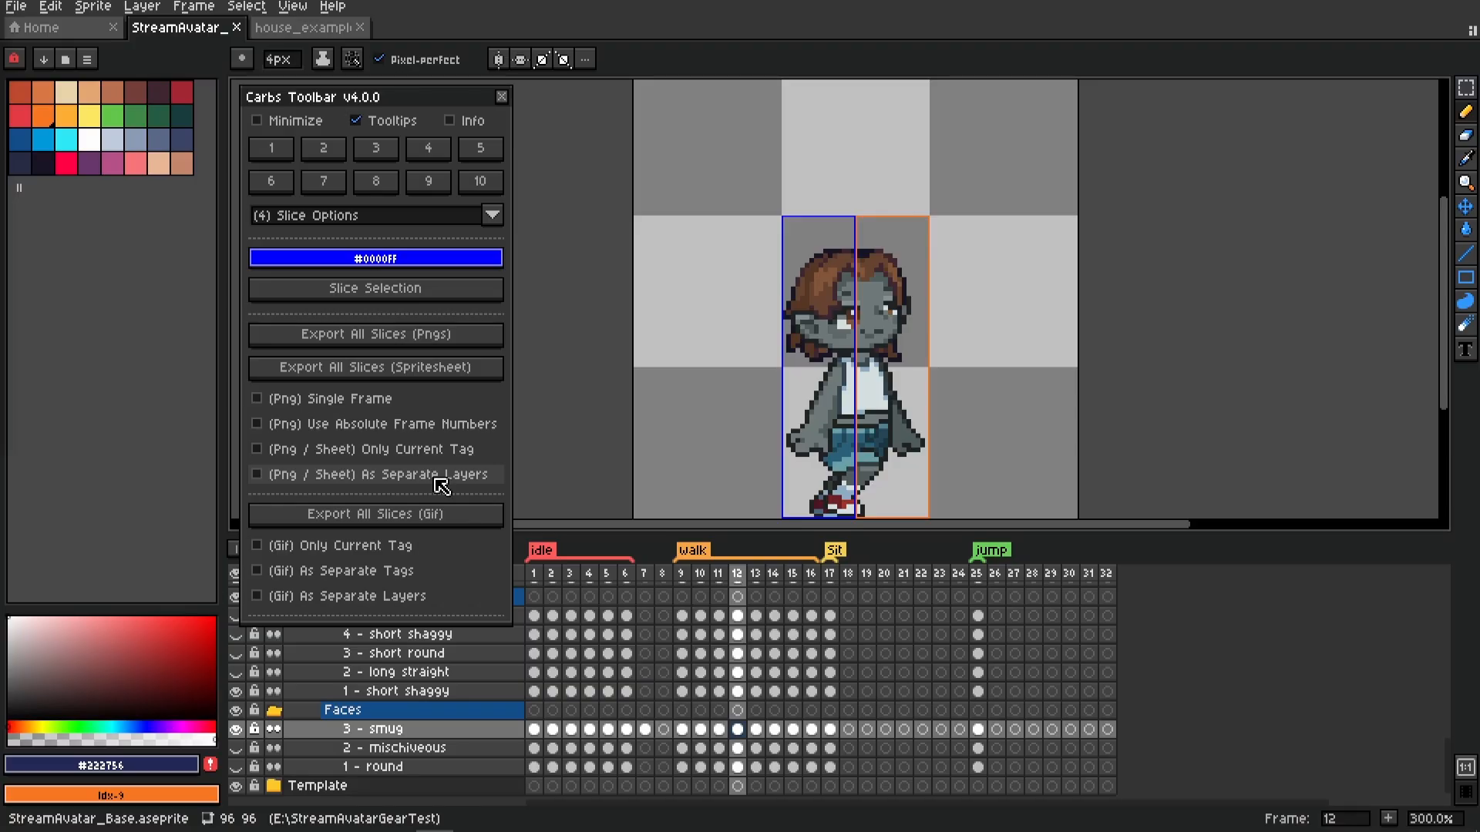
Open the house_example sprite and examine the House1, House2 and House3 slices on its canvas
key("ctrl+Tab")
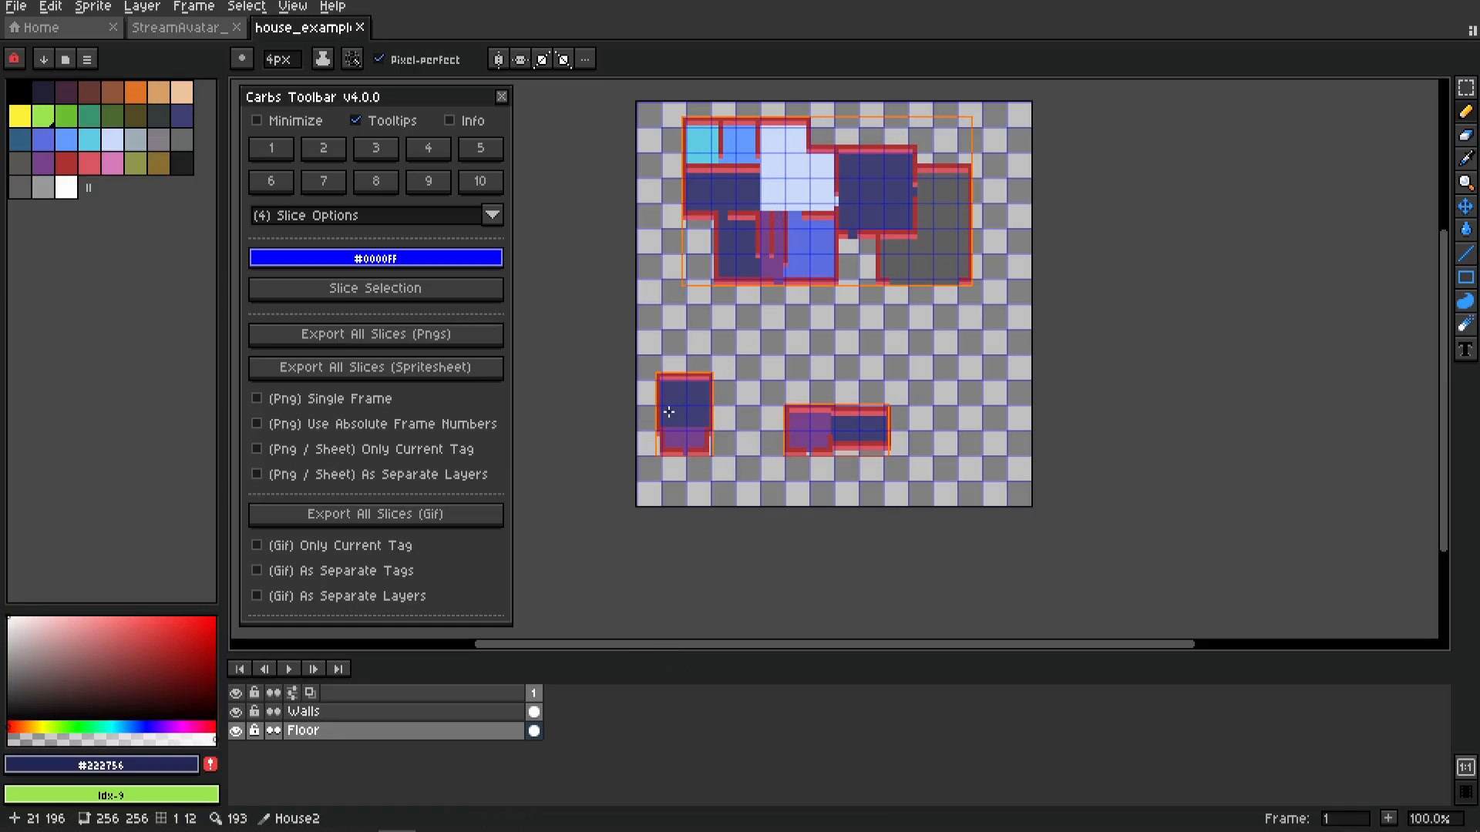
scroll(698, 279, "up", 5)
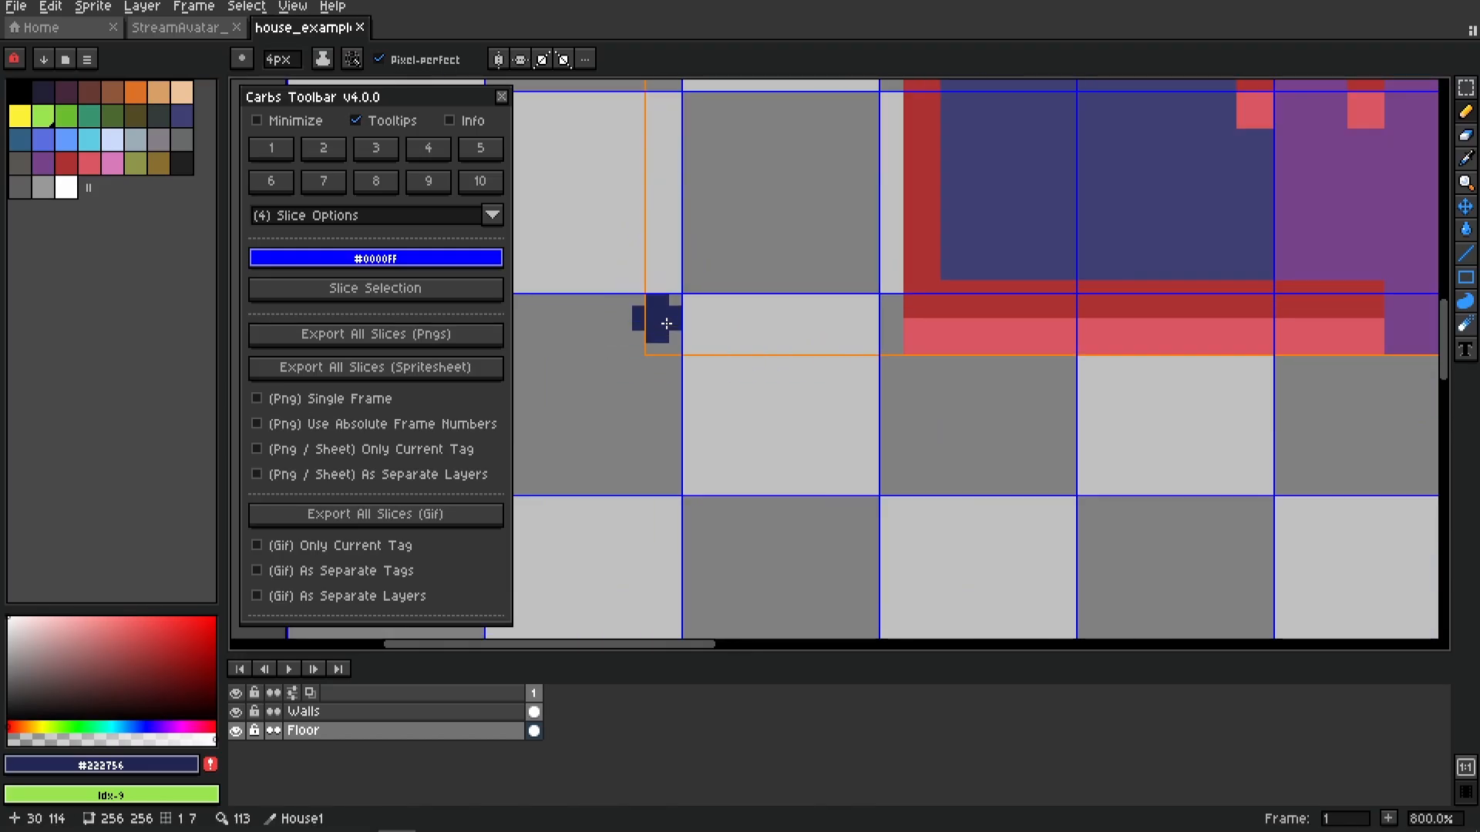
scroll(795, 401, "down", 3)
scroll(819, 461, "down", 2)
left_click_drag(798, 478, 693, 390)
left_click_drag(752, 501, 823, 334)
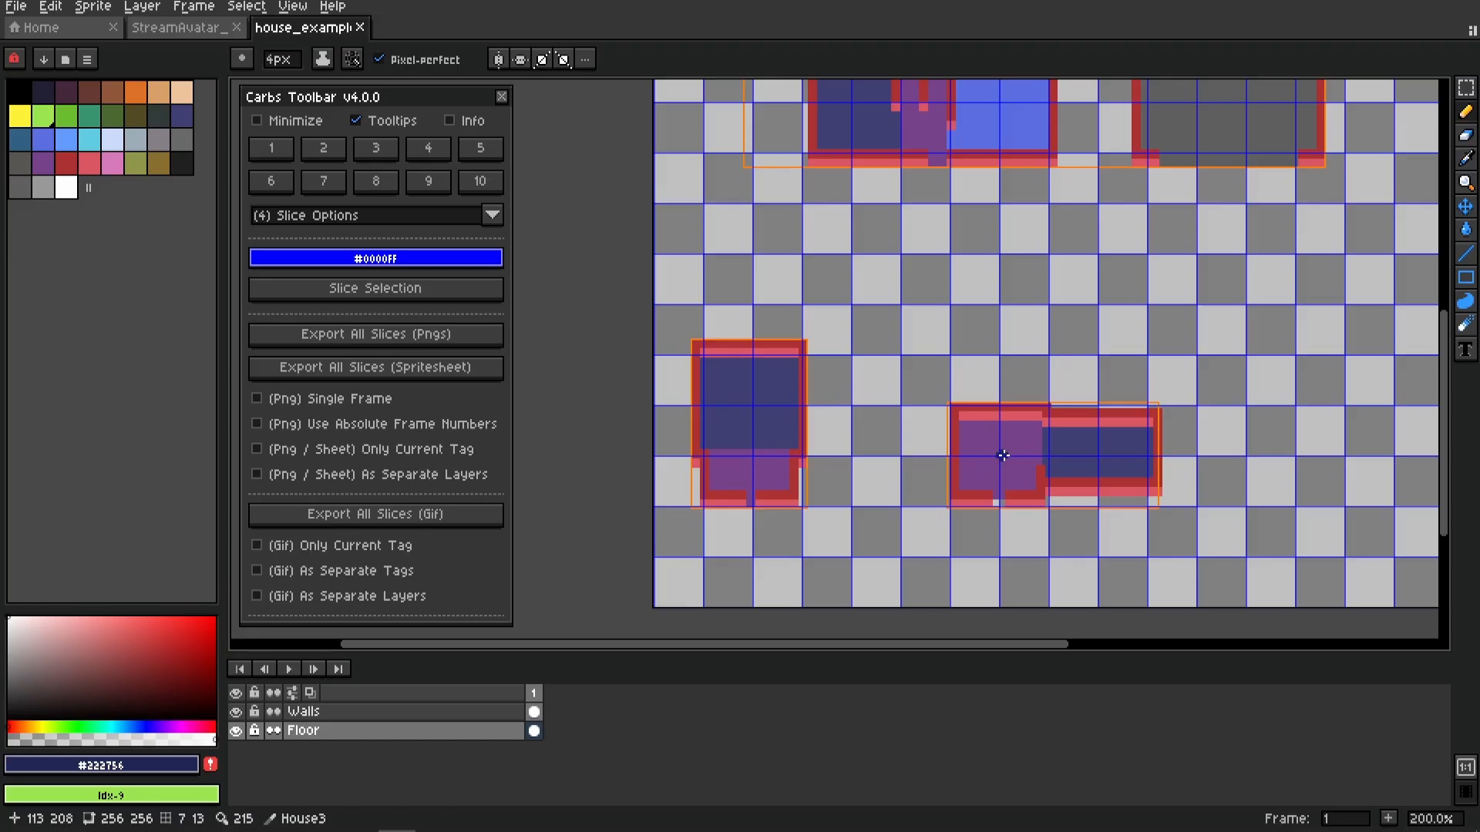
left_click_drag(1002, 454, 605, 598)
scroll(808, 431, "down", 1)
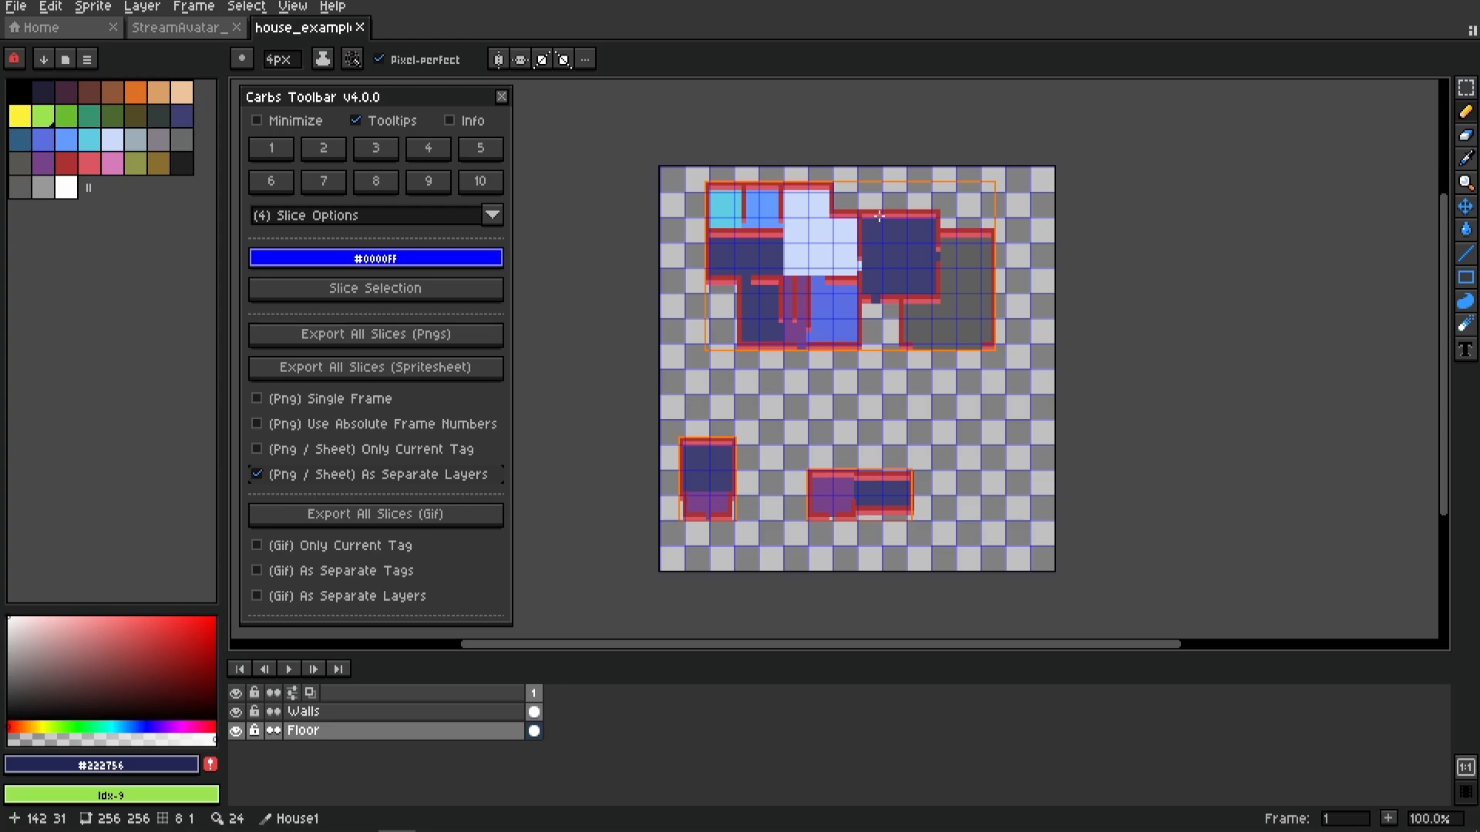
With (Png / Sheet) As Separate Layers enabled, review the Walls and Floor layers and export all house slices as PNGs
left_click(358, 733)
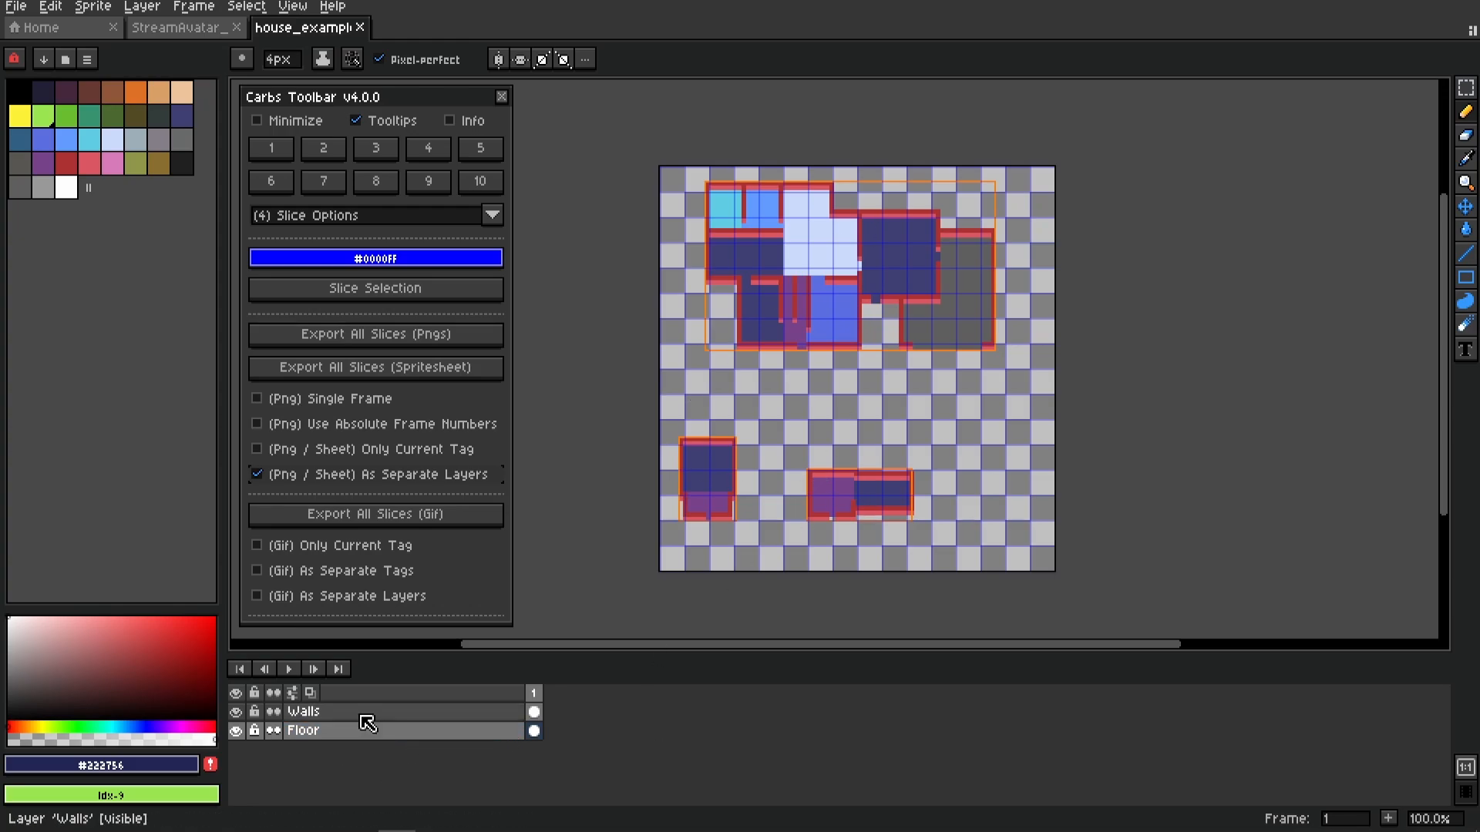
left_click(497, 747)
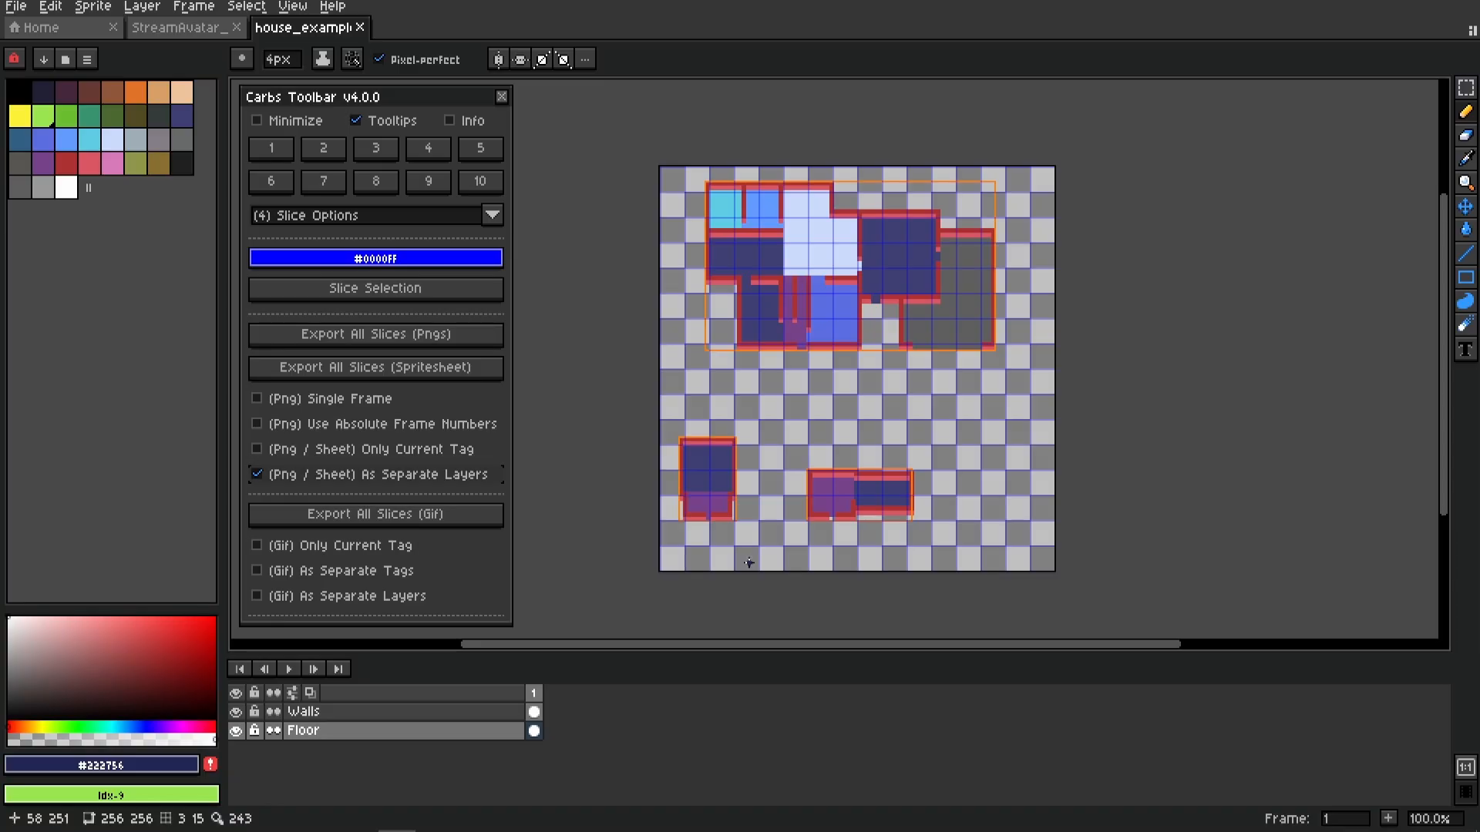
left_click(487, 348)
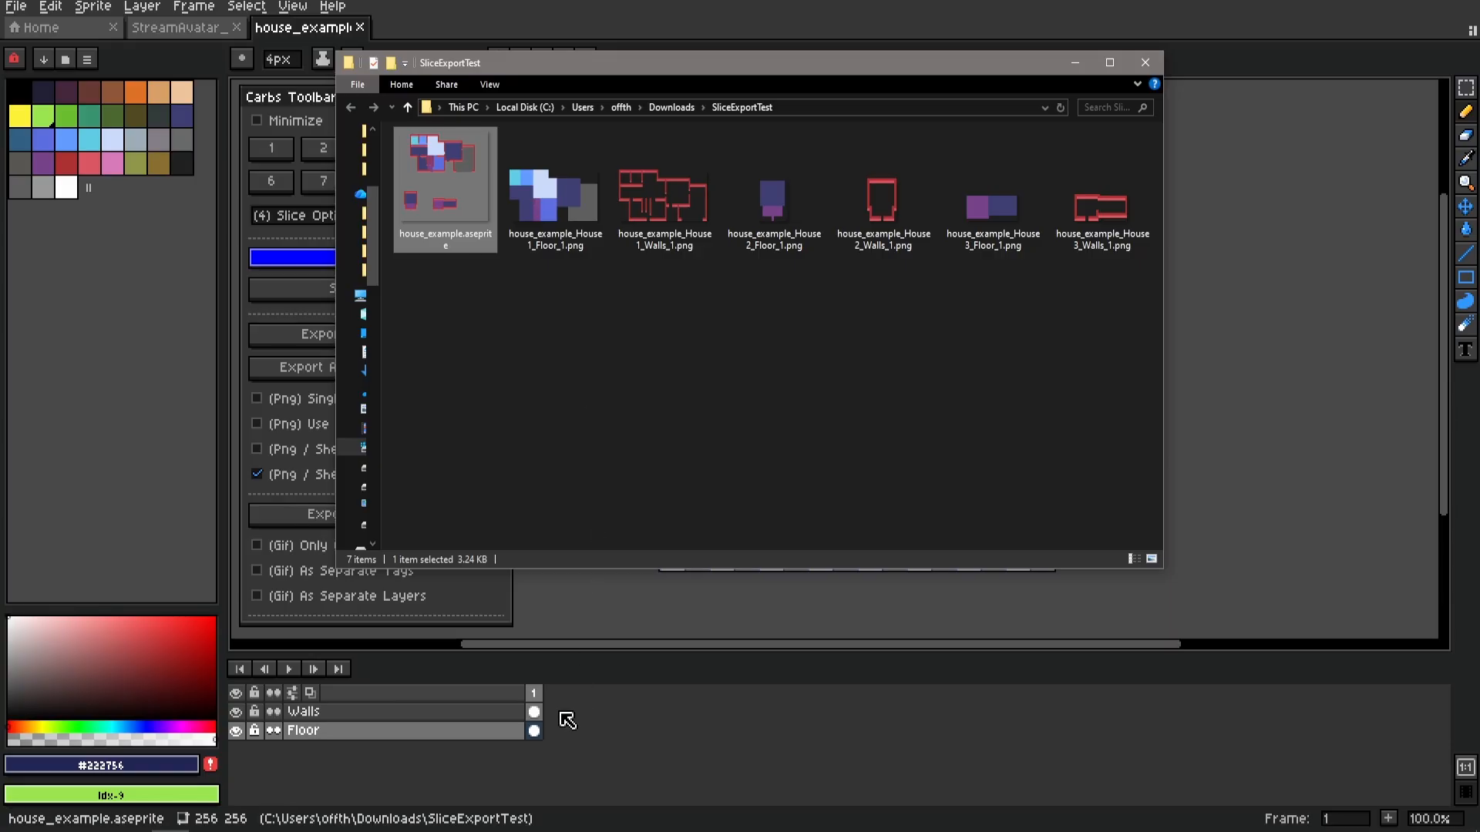
Select the Walls cel at frame 2 in the TagName tag and export all slices as PNGs with As Separate Layers enabled
left_click(536, 712)
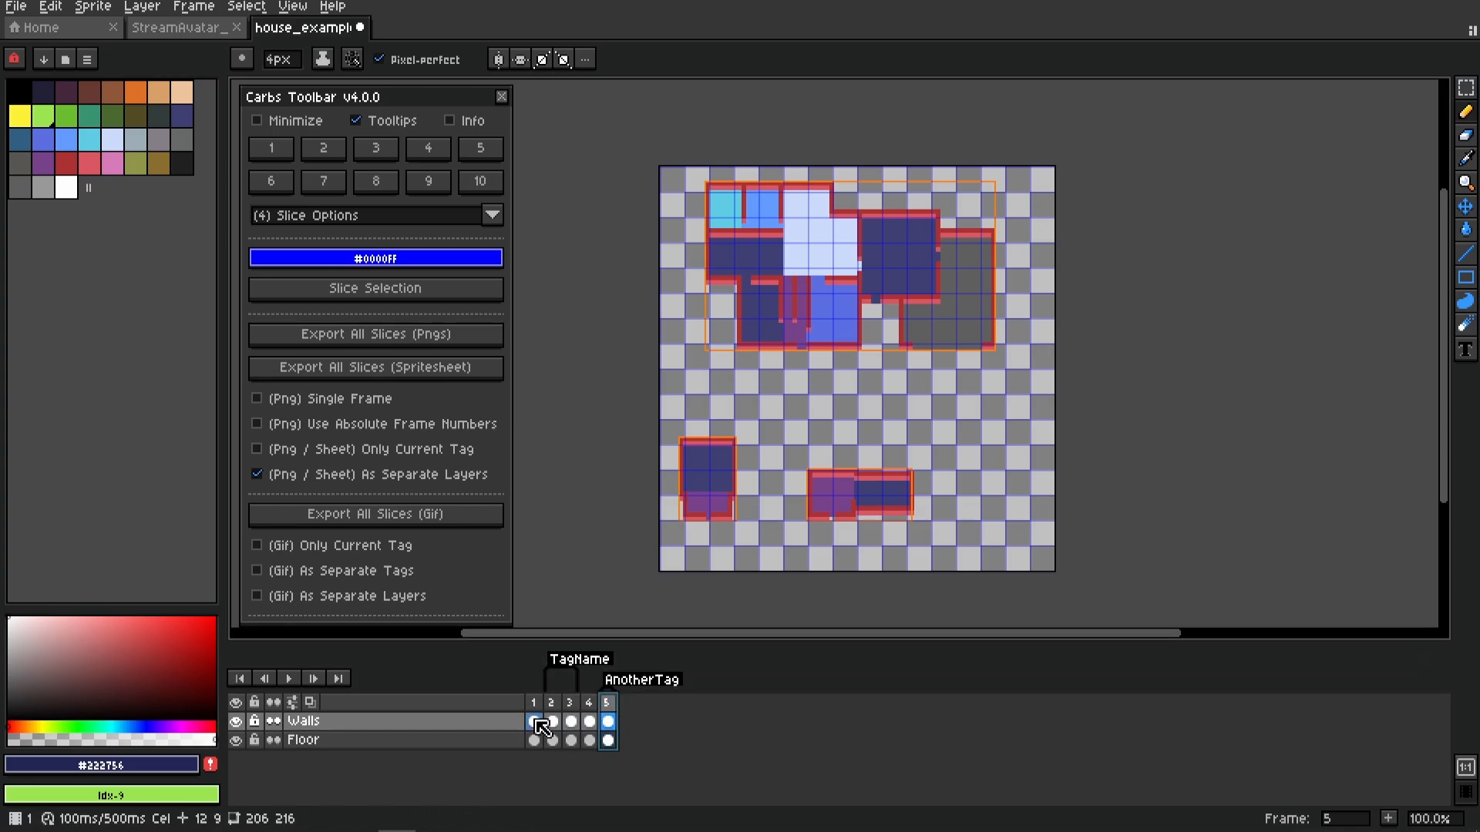
scroll(537, 723, "up", 2)
scroll(570, 740, "down", 2)
scroll(594, 705, "up", 1)
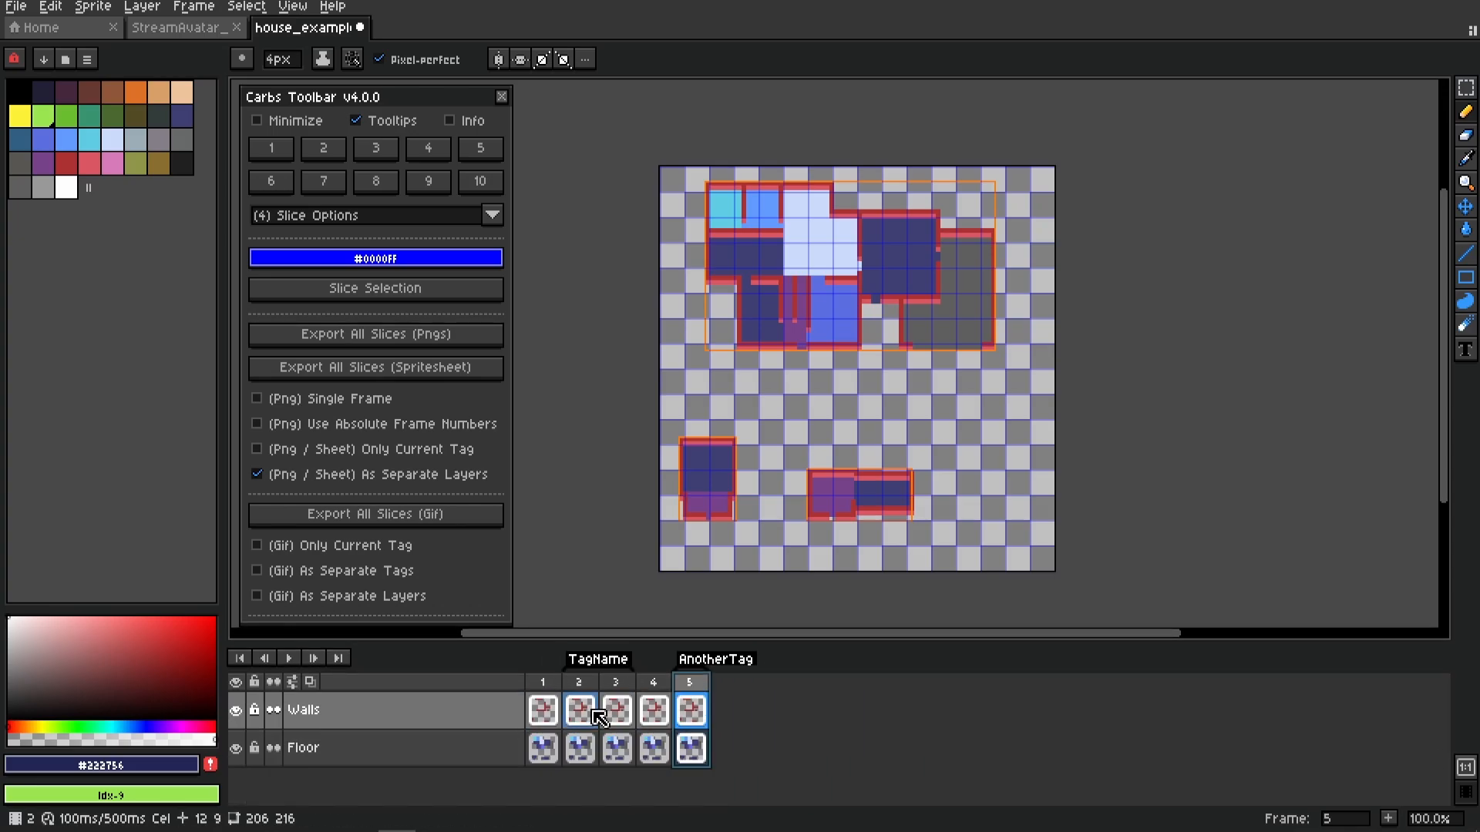
left_click(580, 710)
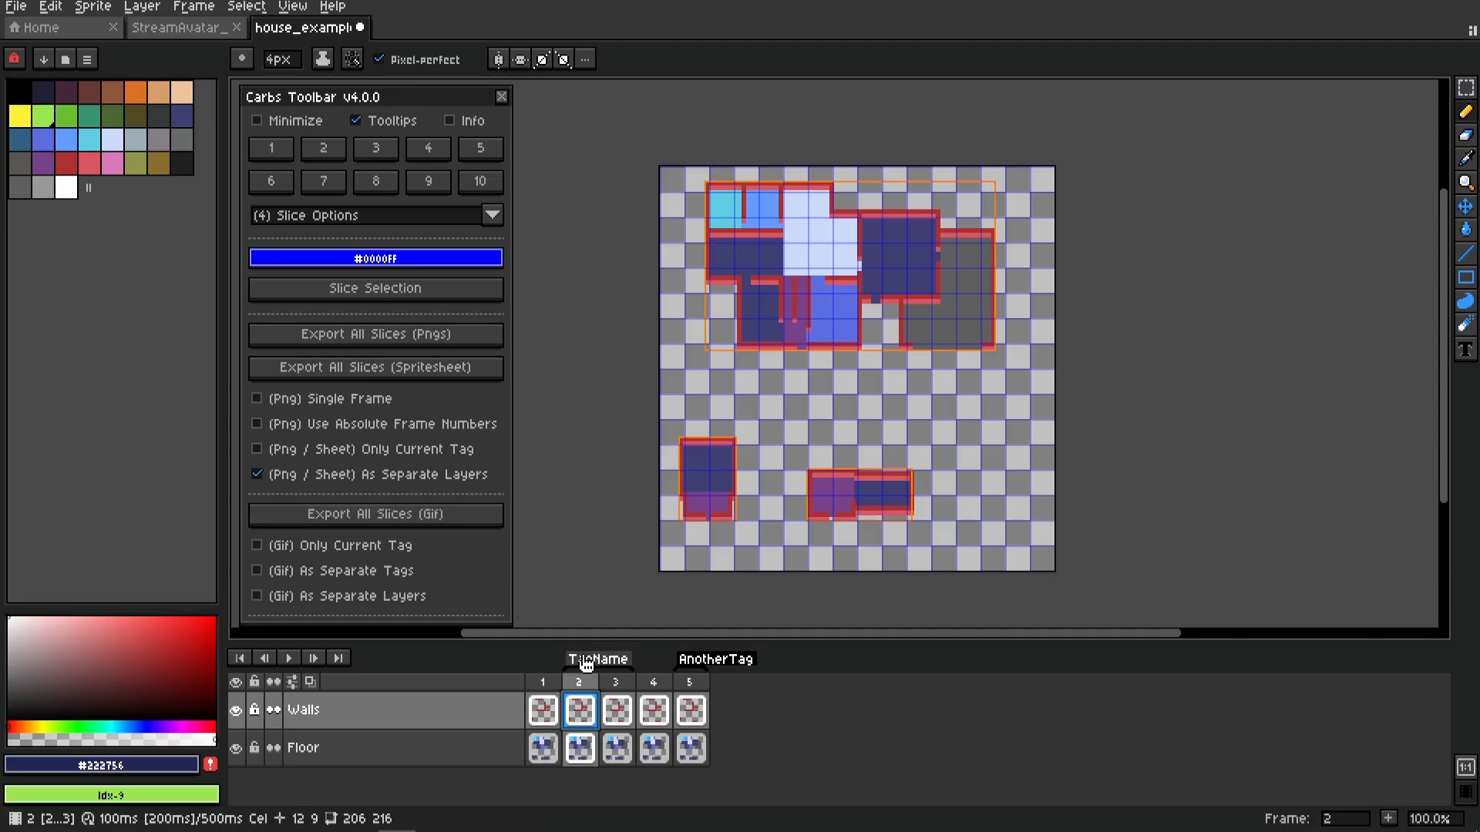
left_click(375, 334)
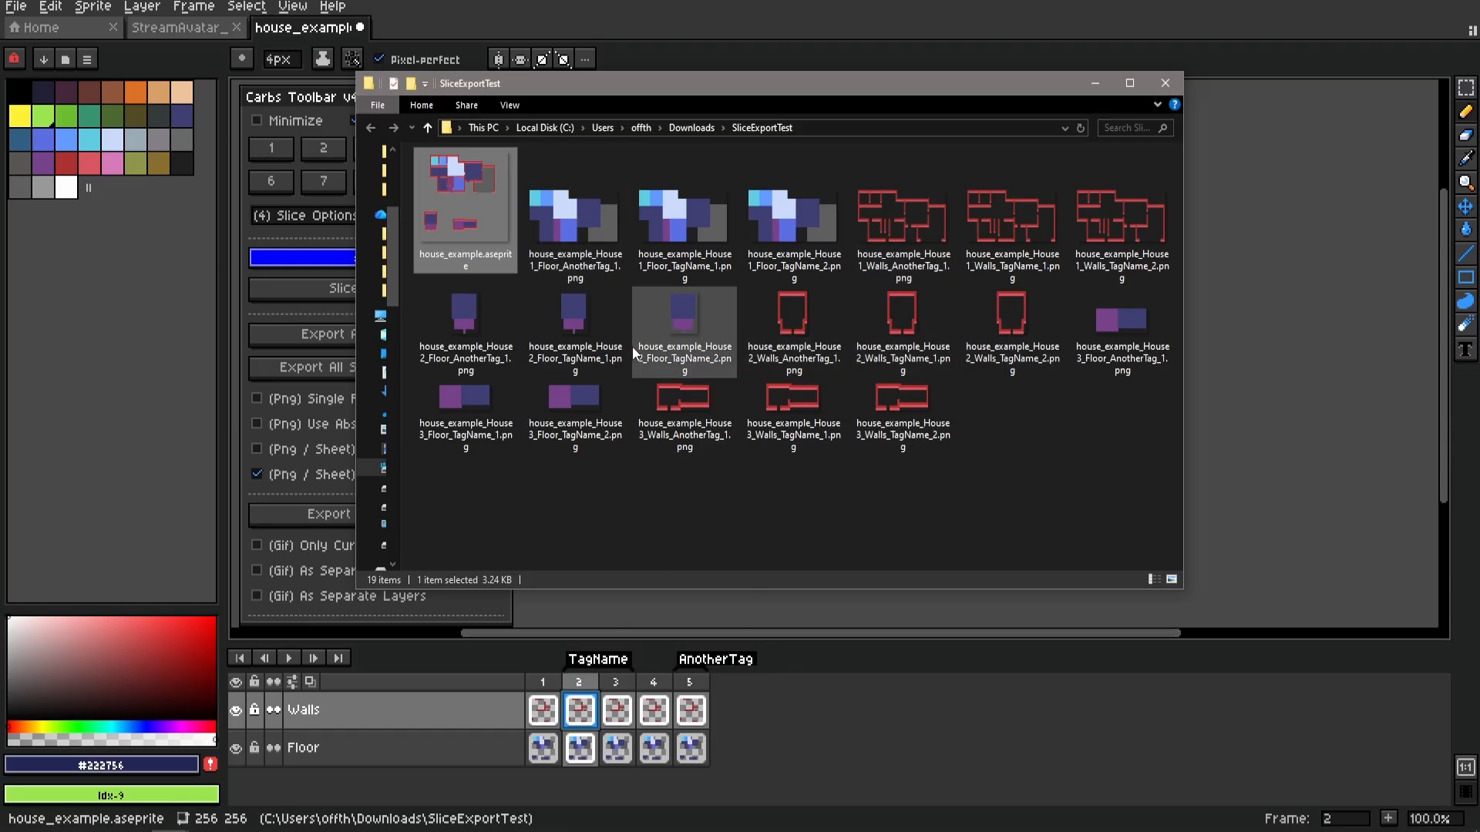
Compare the exported House1 Floor PNGs for the AnotherTag and TagName tags with the tagged frames in the timeline
left_click(576, 225)
left_click(688, 253)
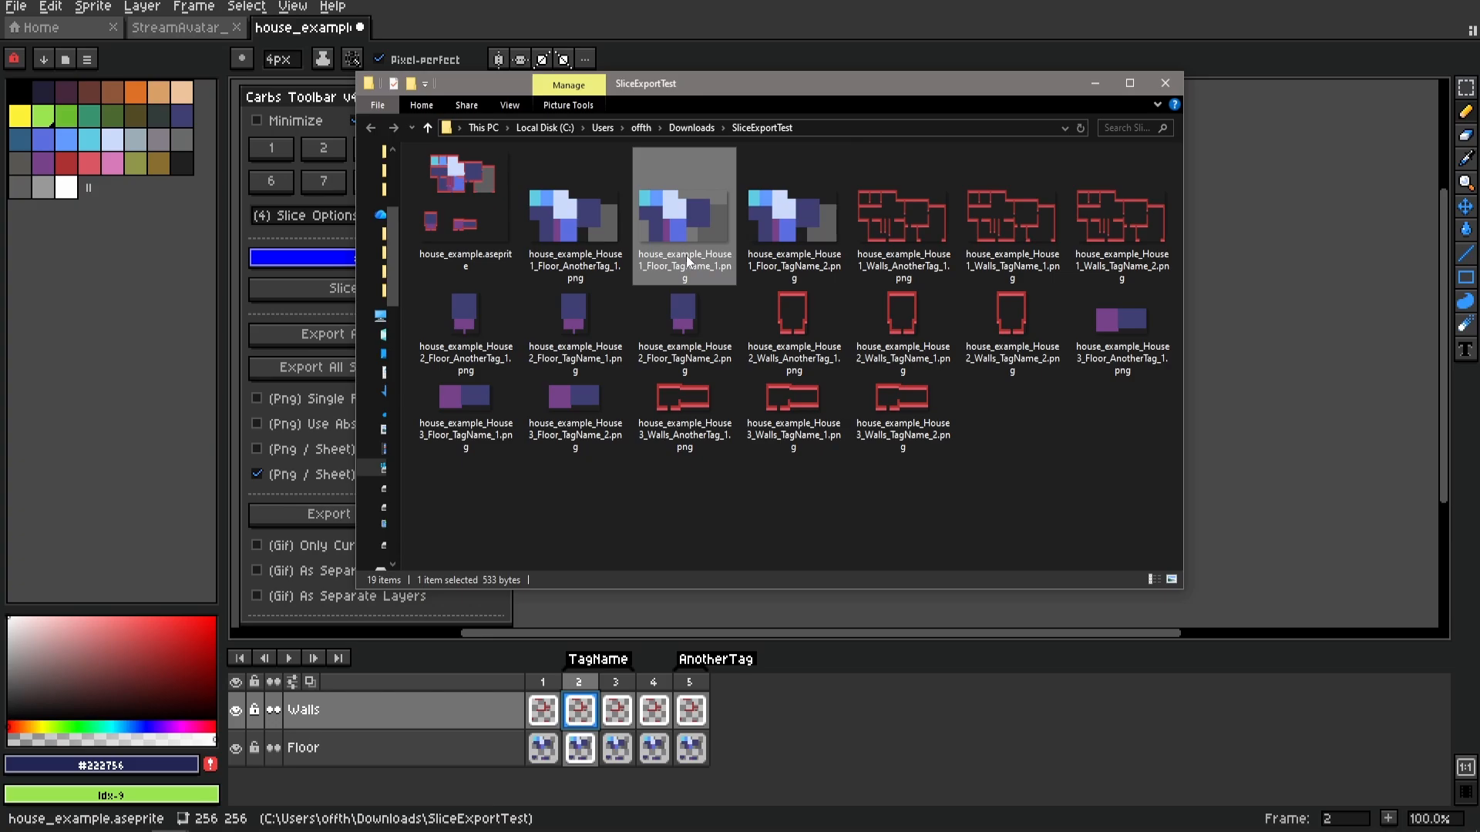
left_click(779, 267)
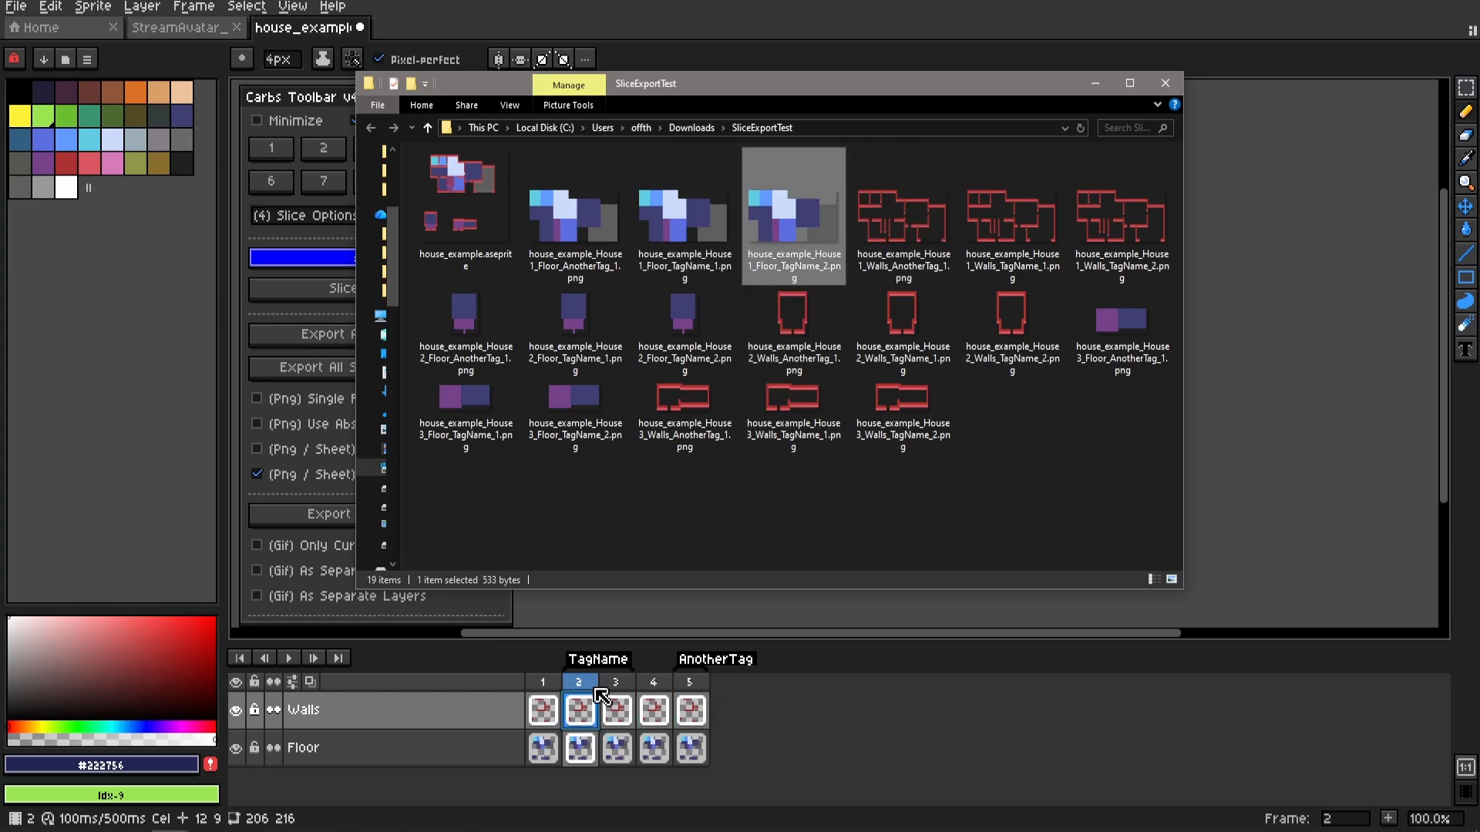
left_click(589, 242)
left_click(783, 273)
left_click(608, 282)
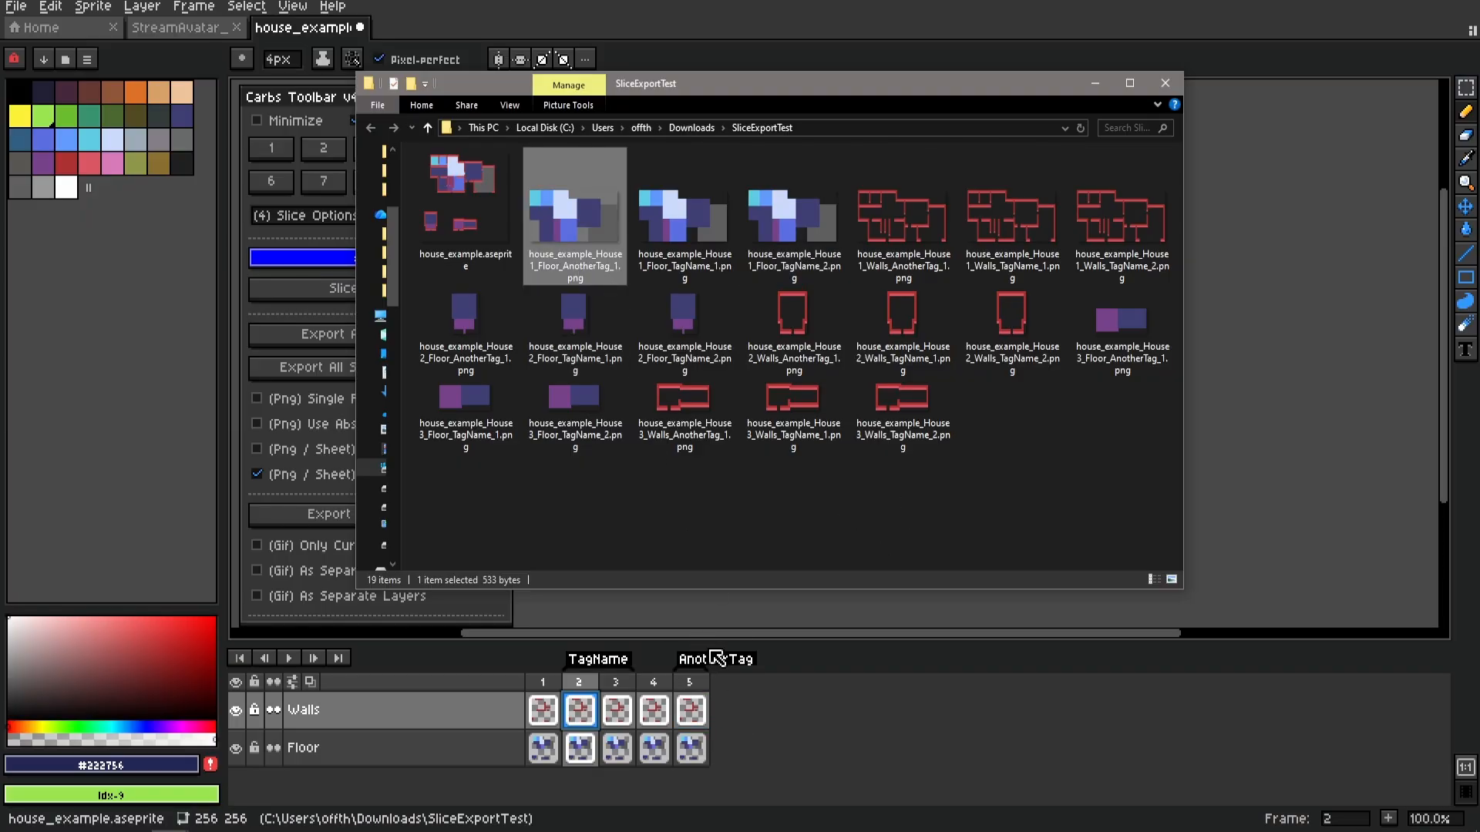
key("Right")
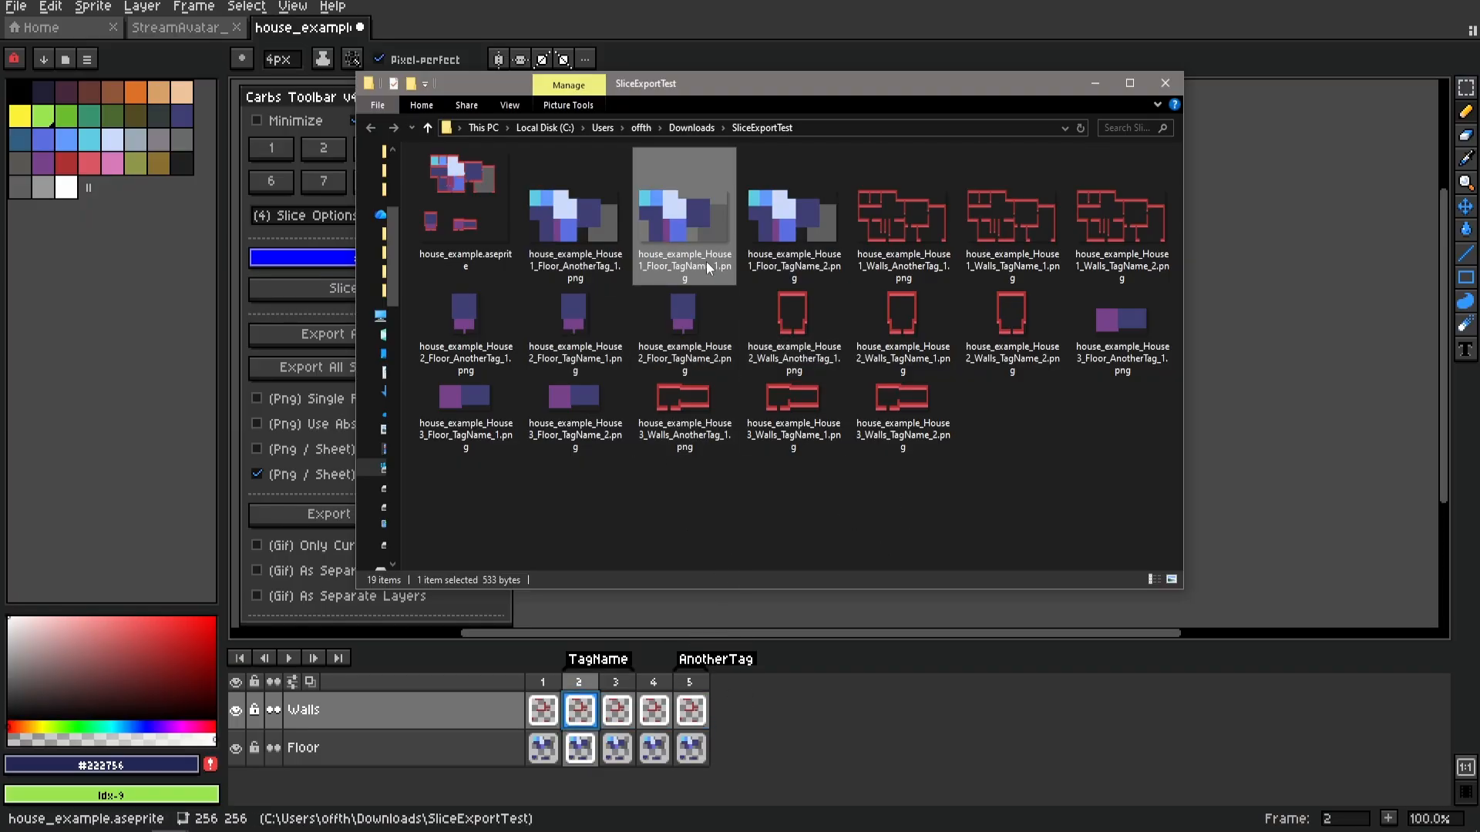
left_click(810, 239)
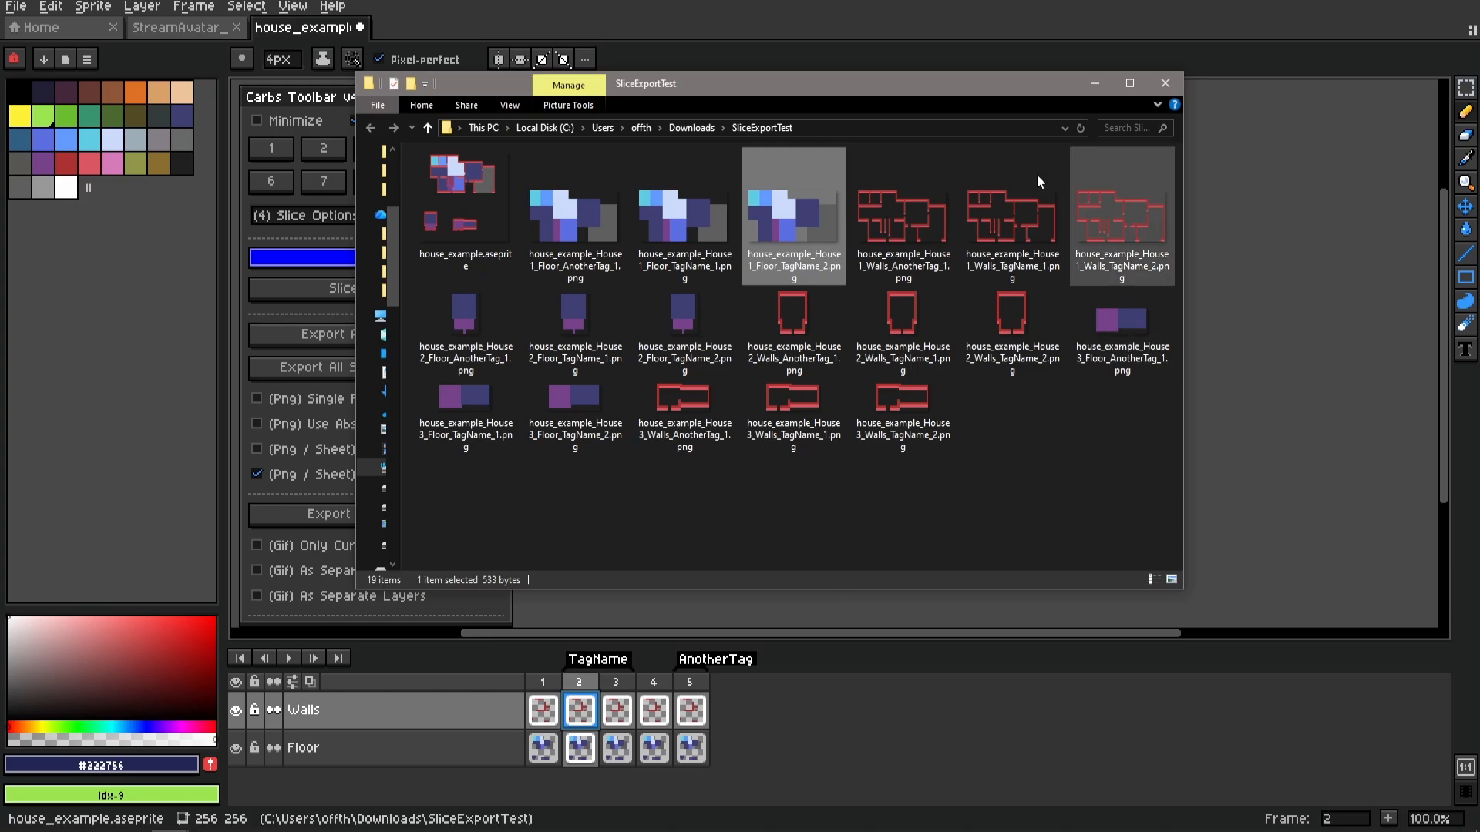
Select the untagged Walls cel at frame 1 and export all house slices as PNGs with As Separate Layers enabled
left_click(550, 718)
left_click(550, 718)
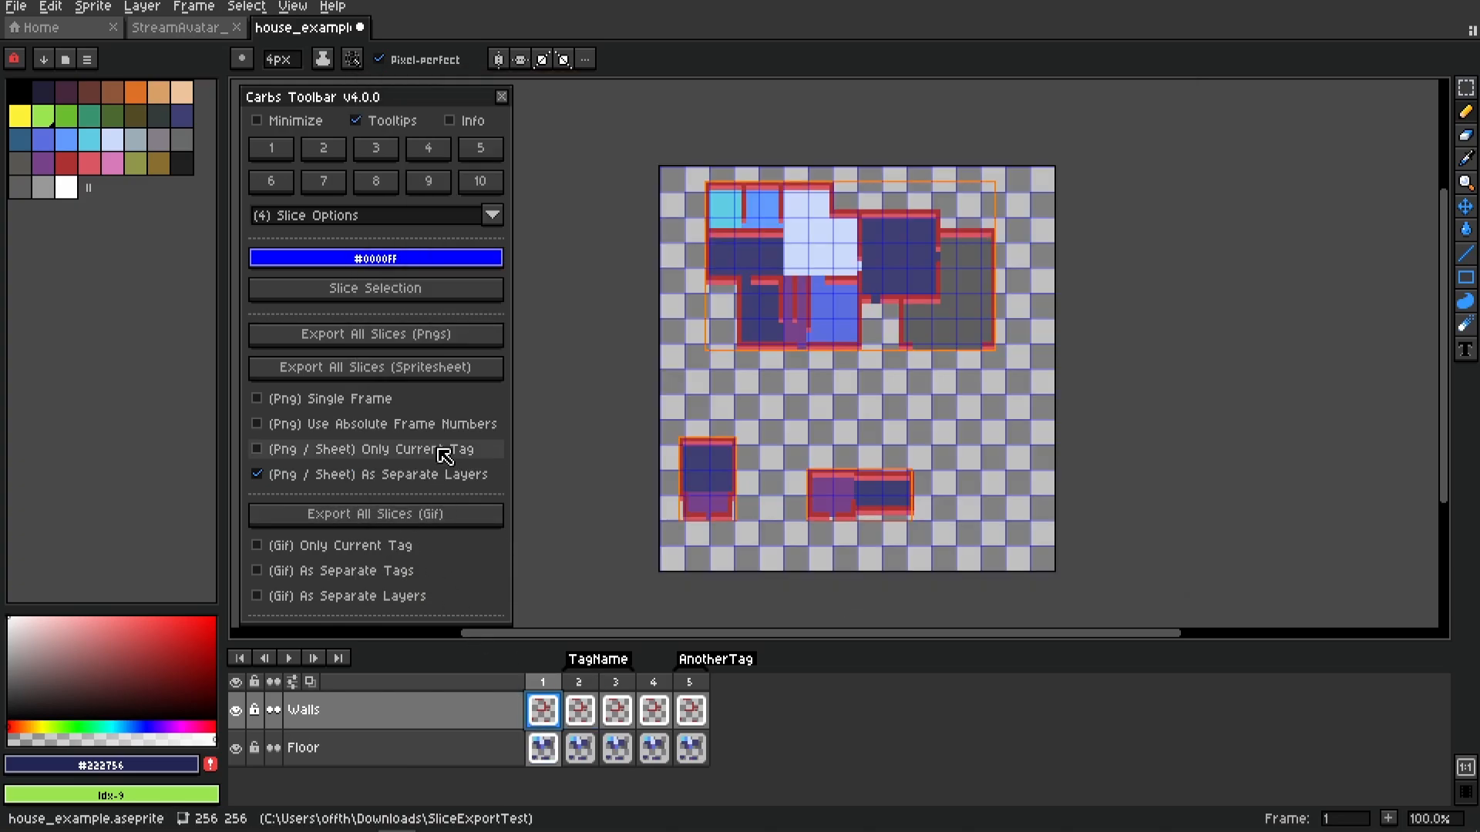
left_click(451, 337)
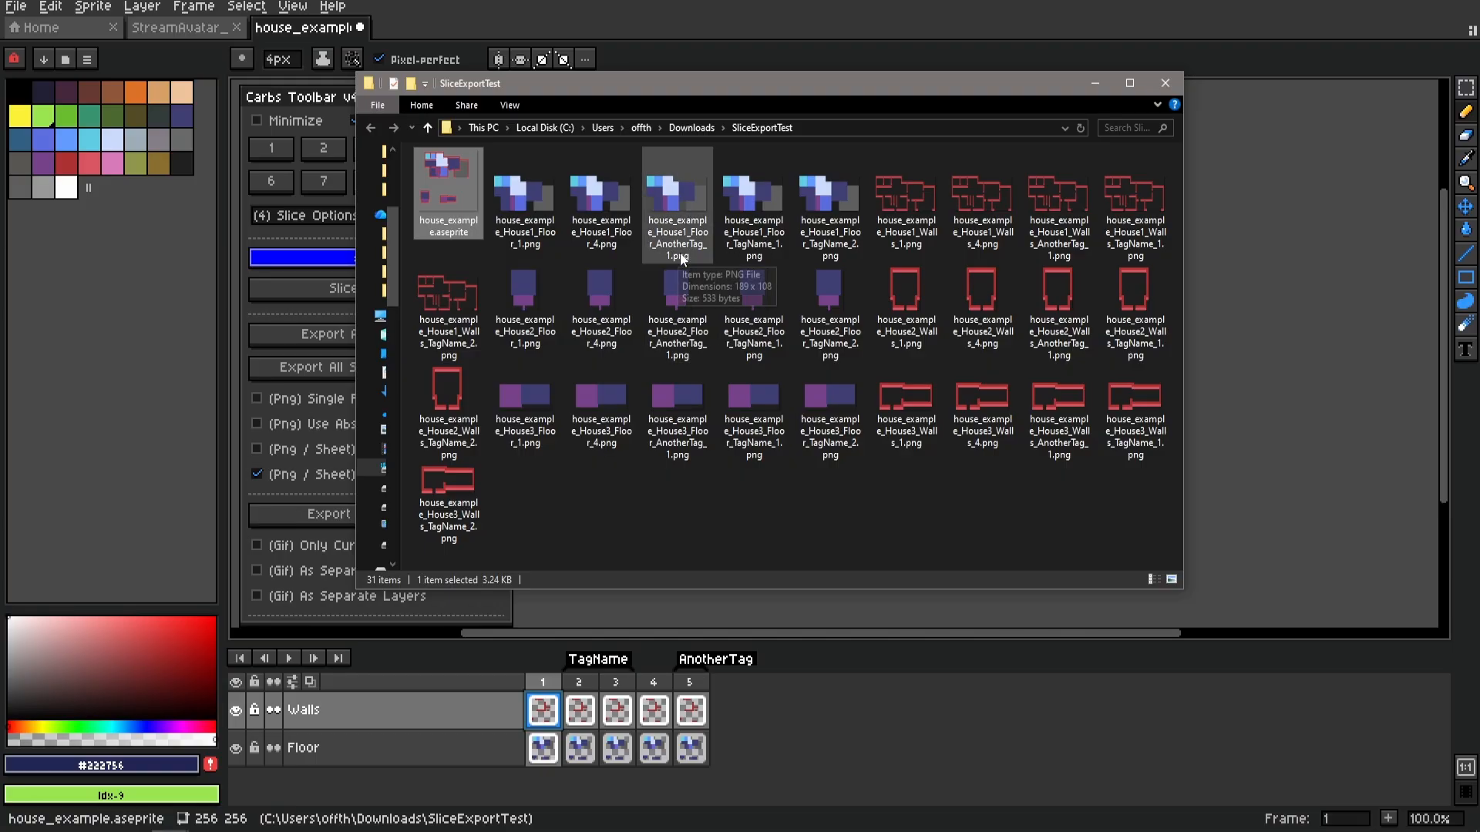
Enable Use Absolute Frame Numbers, export the house slice PNGs again, and check the file names in SliceExportTest using the details view
left_click_drag(659, 91, 786, 100)
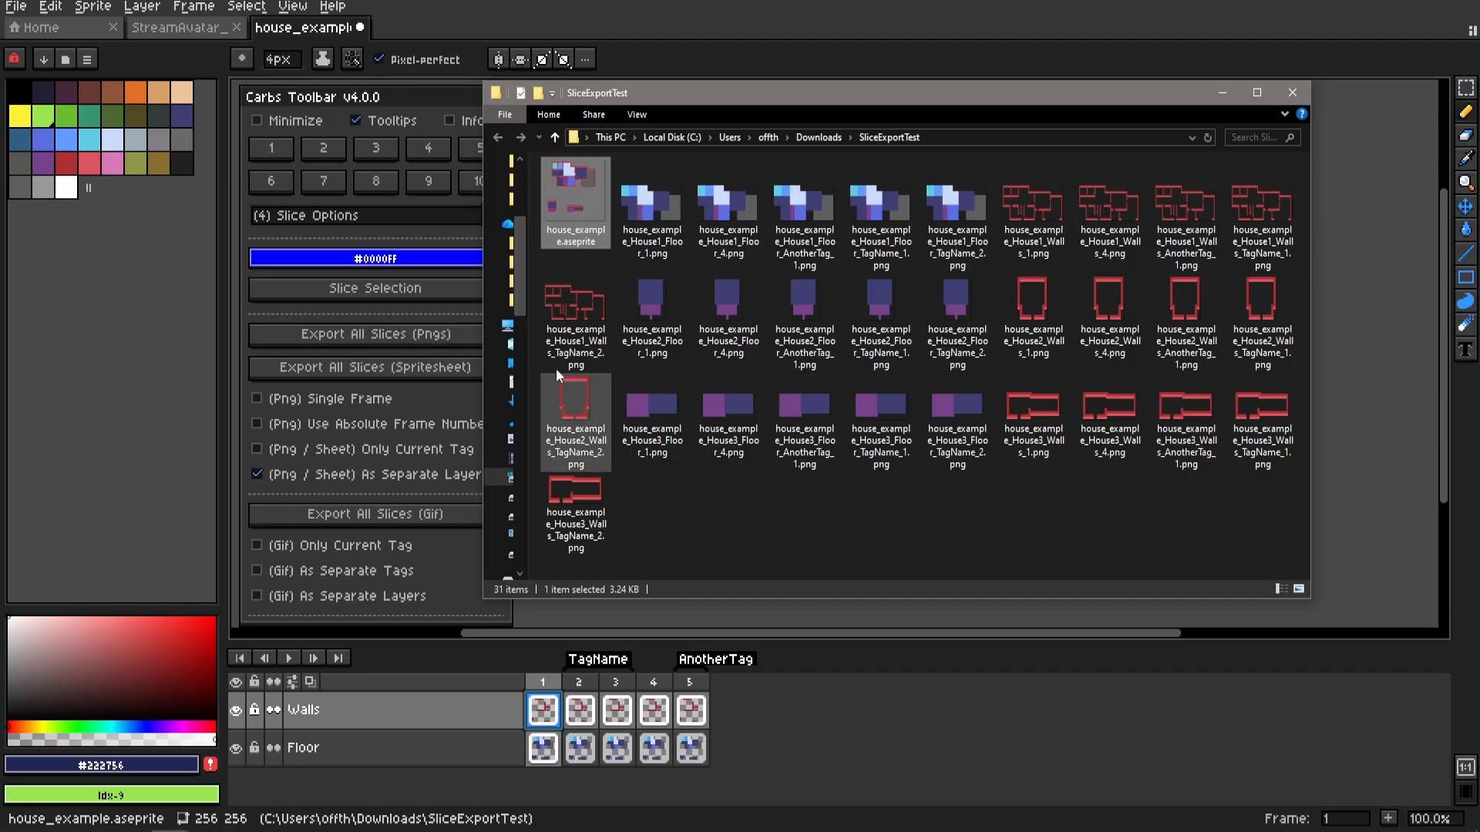
right_click(832, 178)
mouse_move(1000, 202)
left_click(1104, 227)
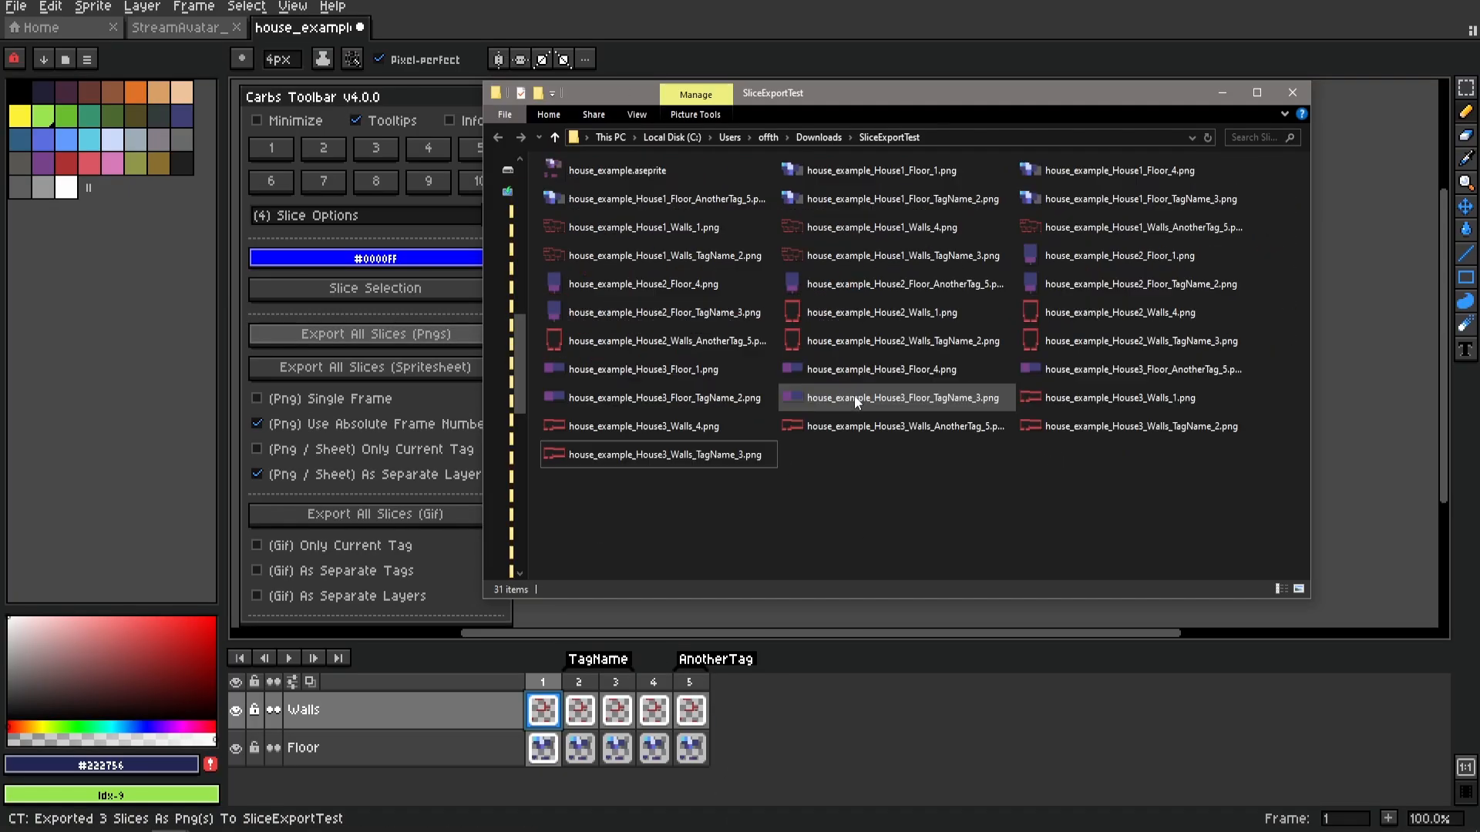
scroll(852, 389, "down", 5)
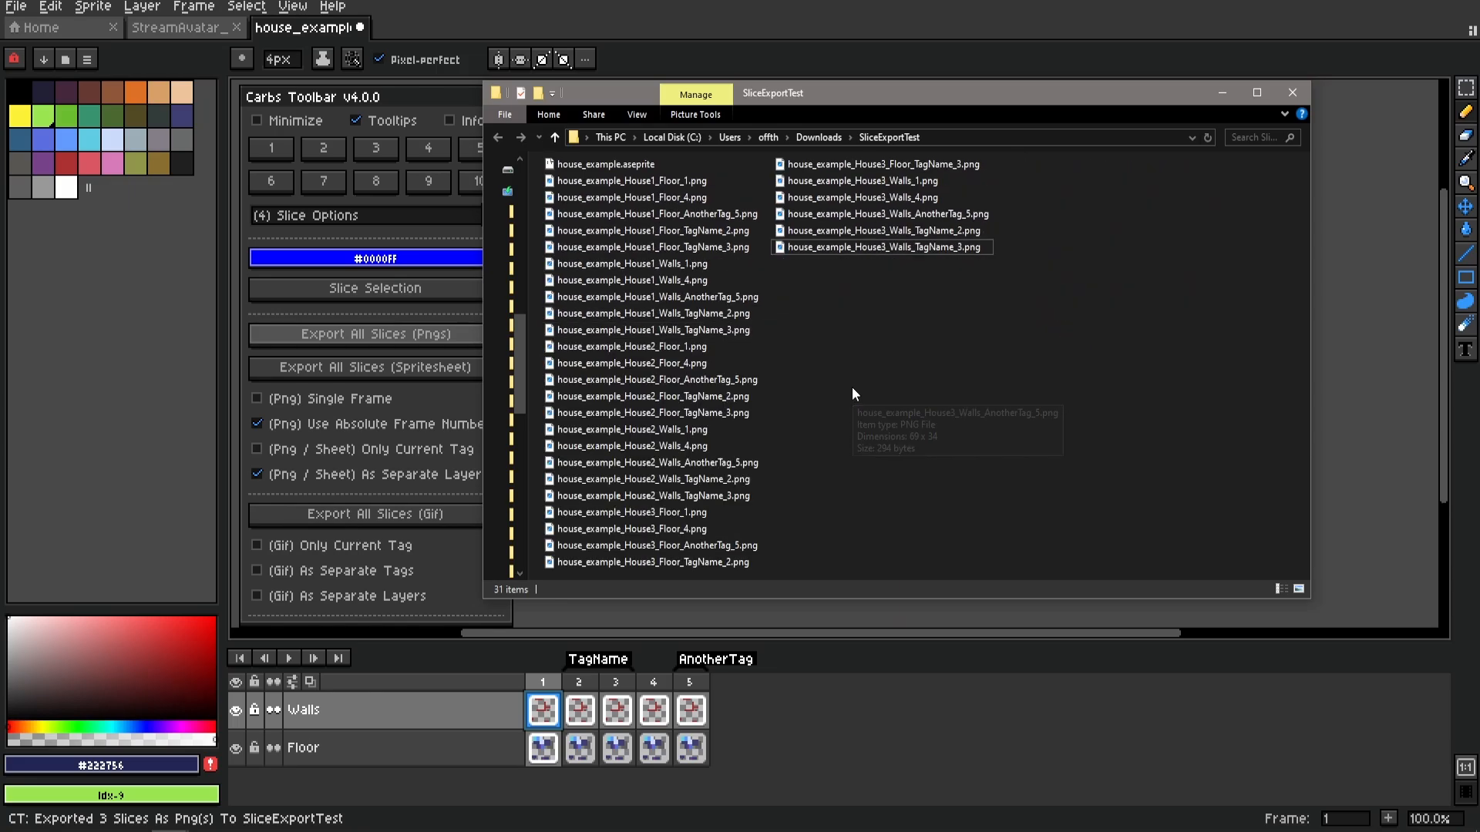
scroll(853, 387, "down", 1)
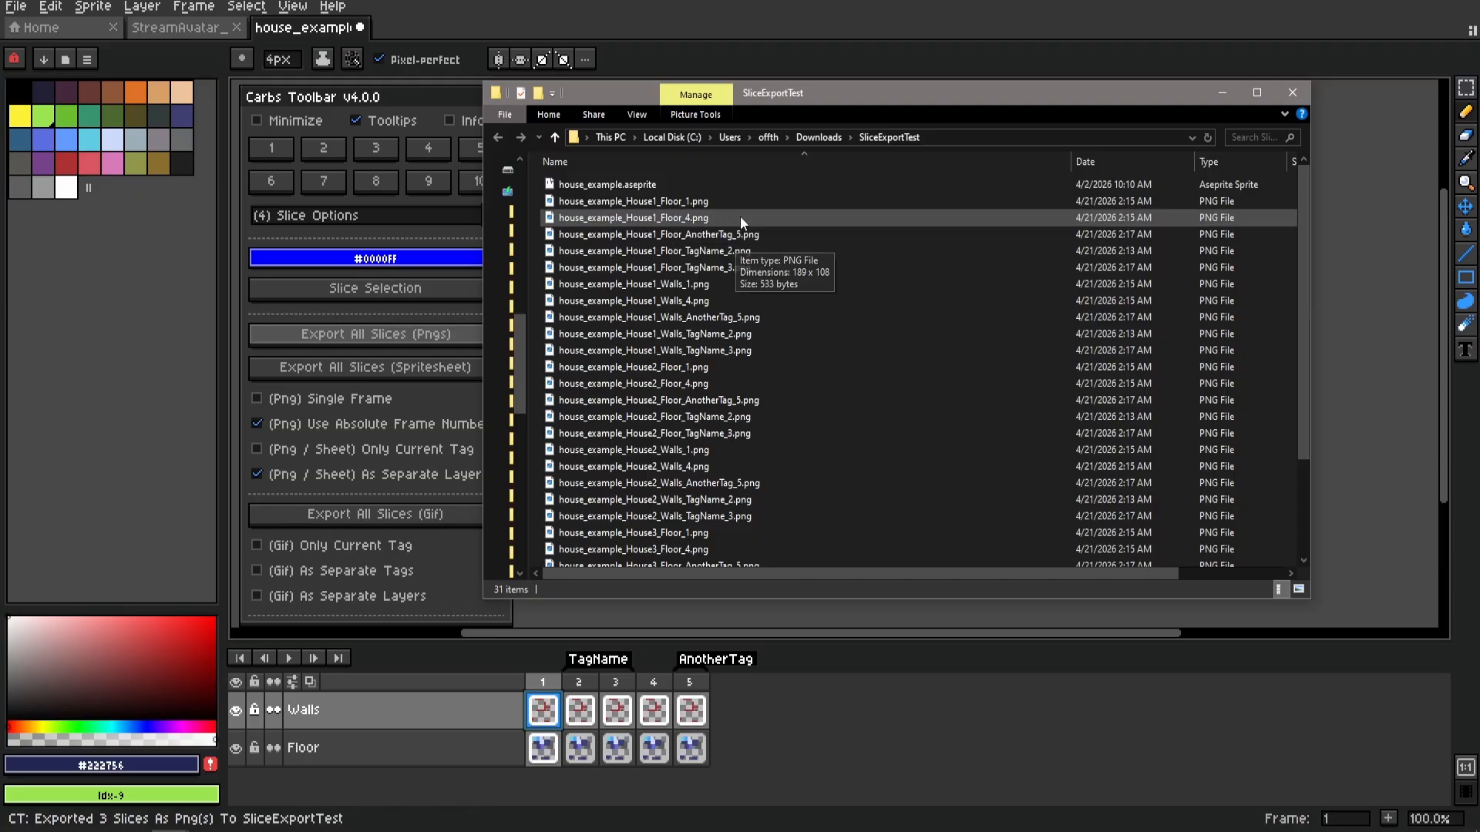
Return to the sprite and disable Use Absolute Frame Numbers and (Png / Sheet) As Separate Layers
key("alt+Tab")
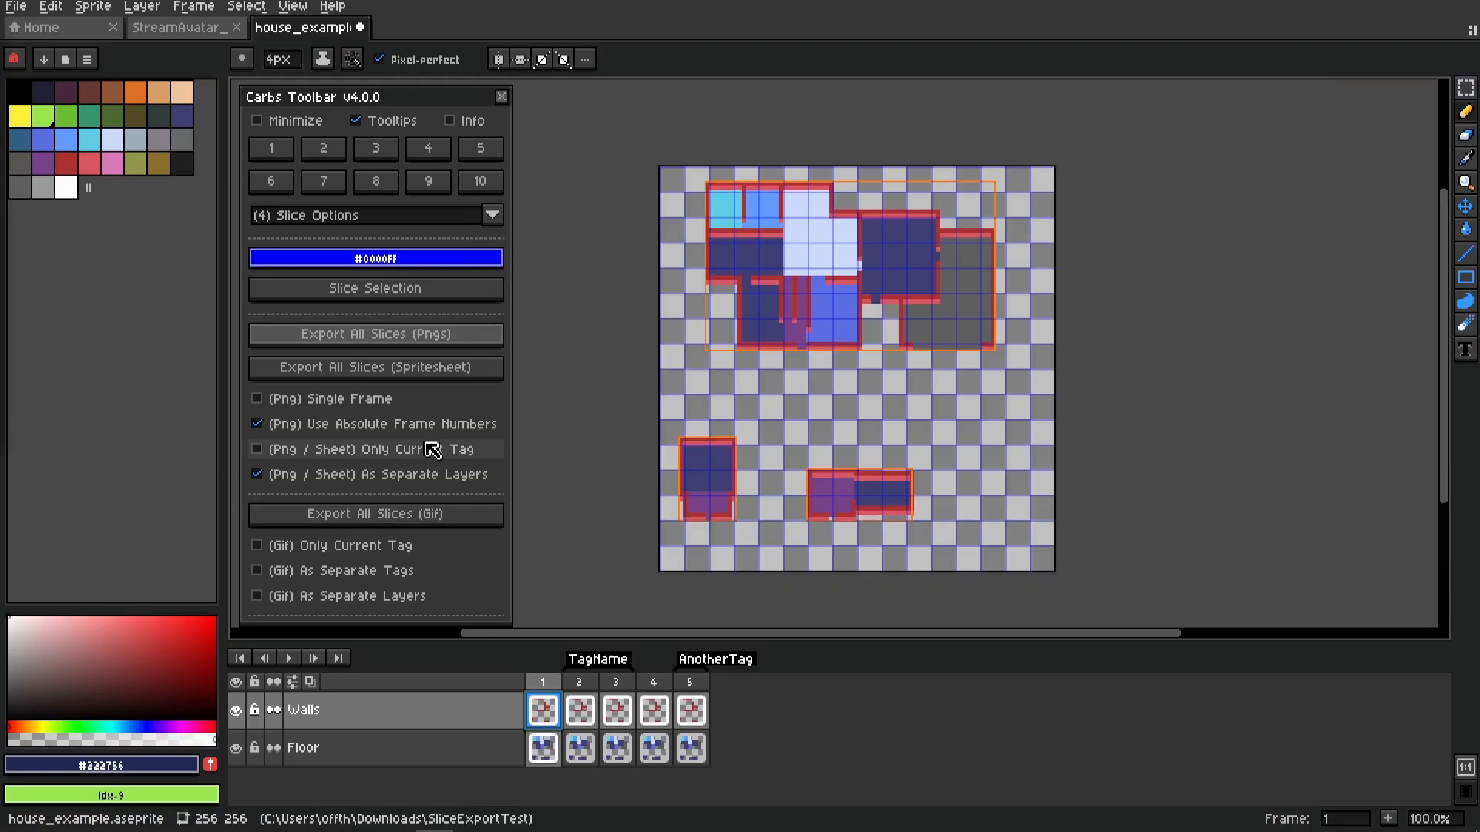
left_click(317, 425)
left_click(324, 476)
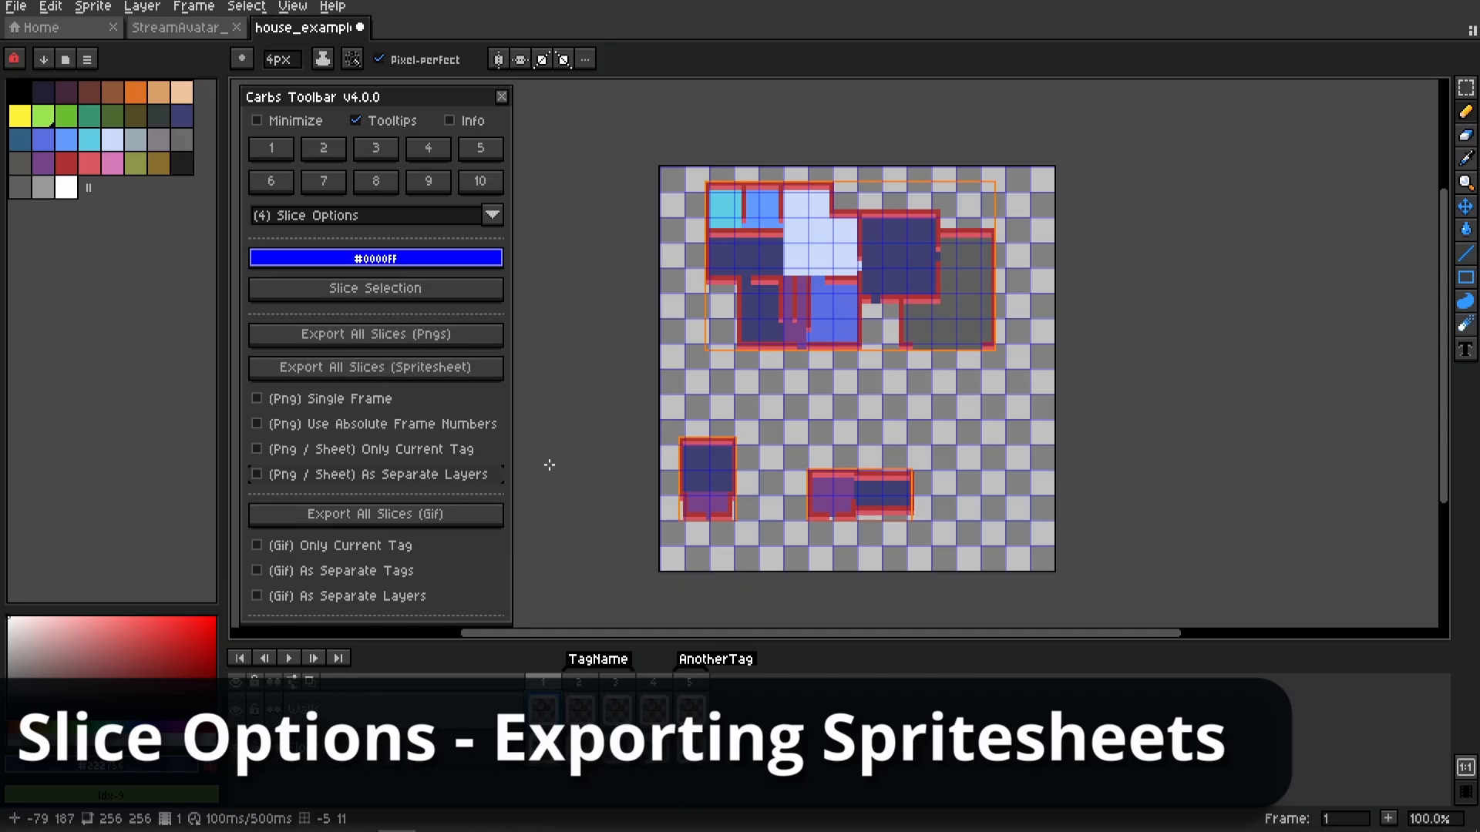
Export all slices of the StreamAvatar_Base sprite as spritesheets and open its containing folder to check the files
left_click(179, 27)
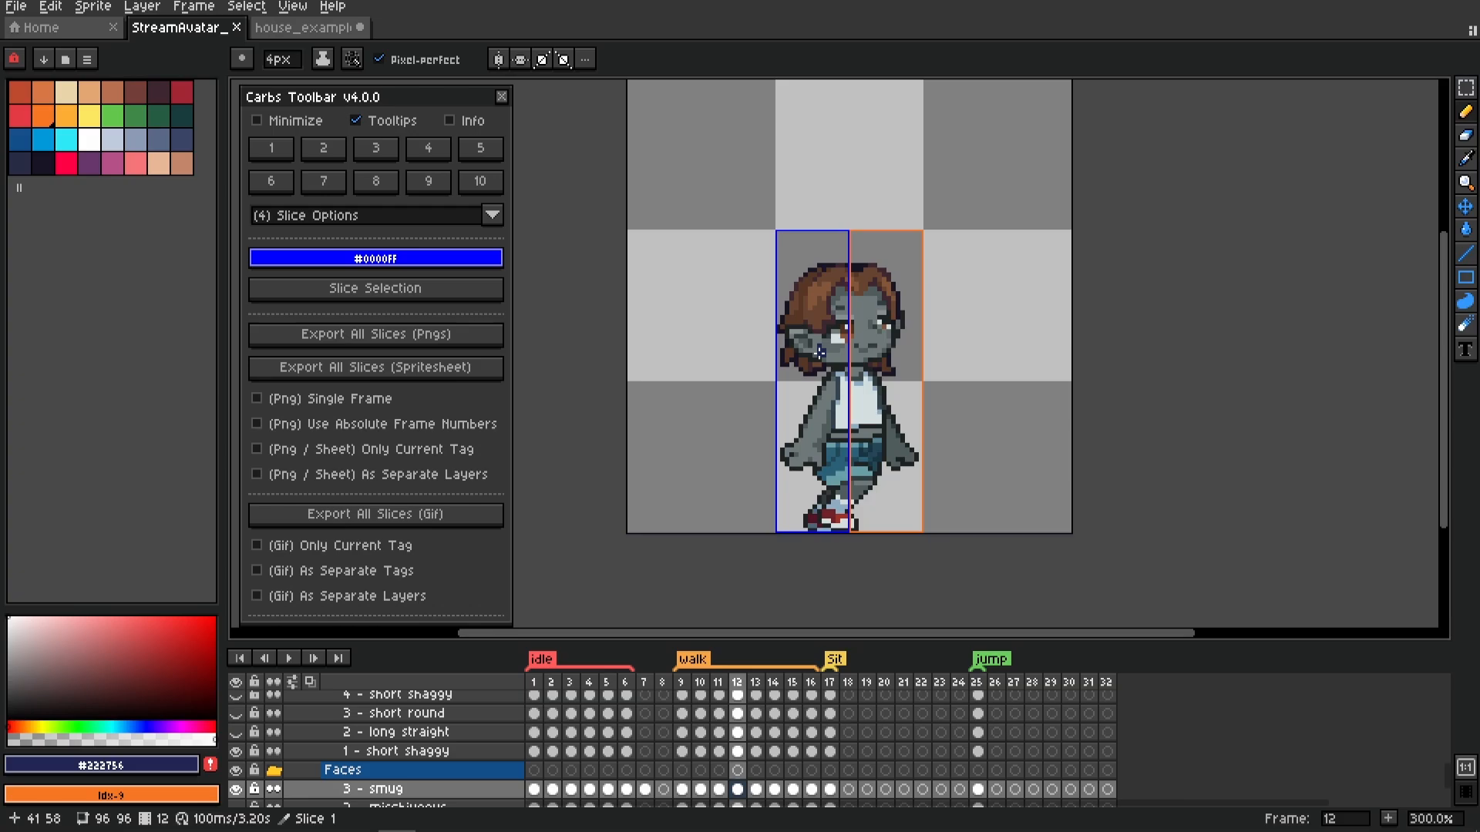
scroll(833, 421, "right", 2)
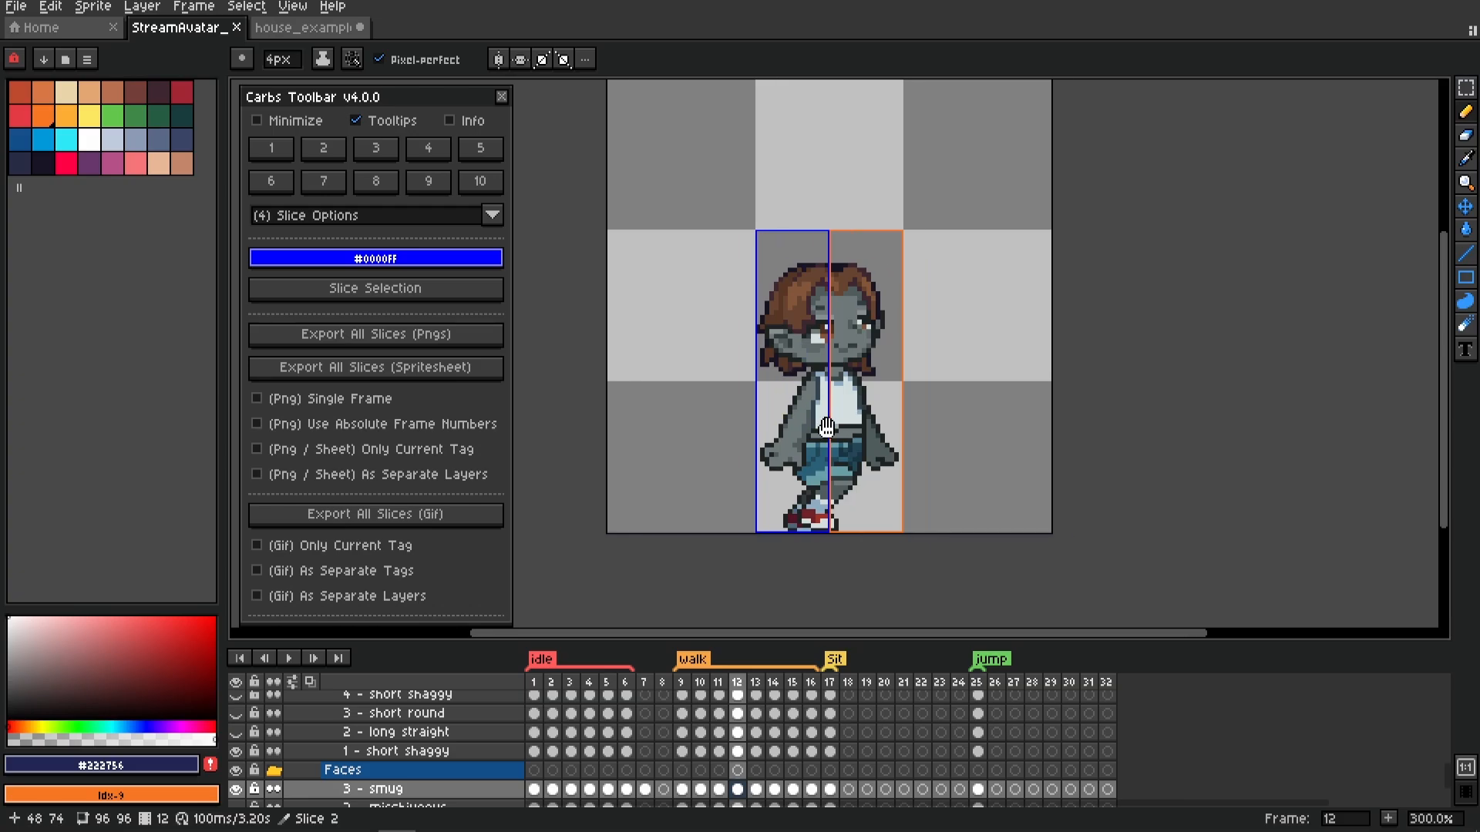
left_click(375, 366)
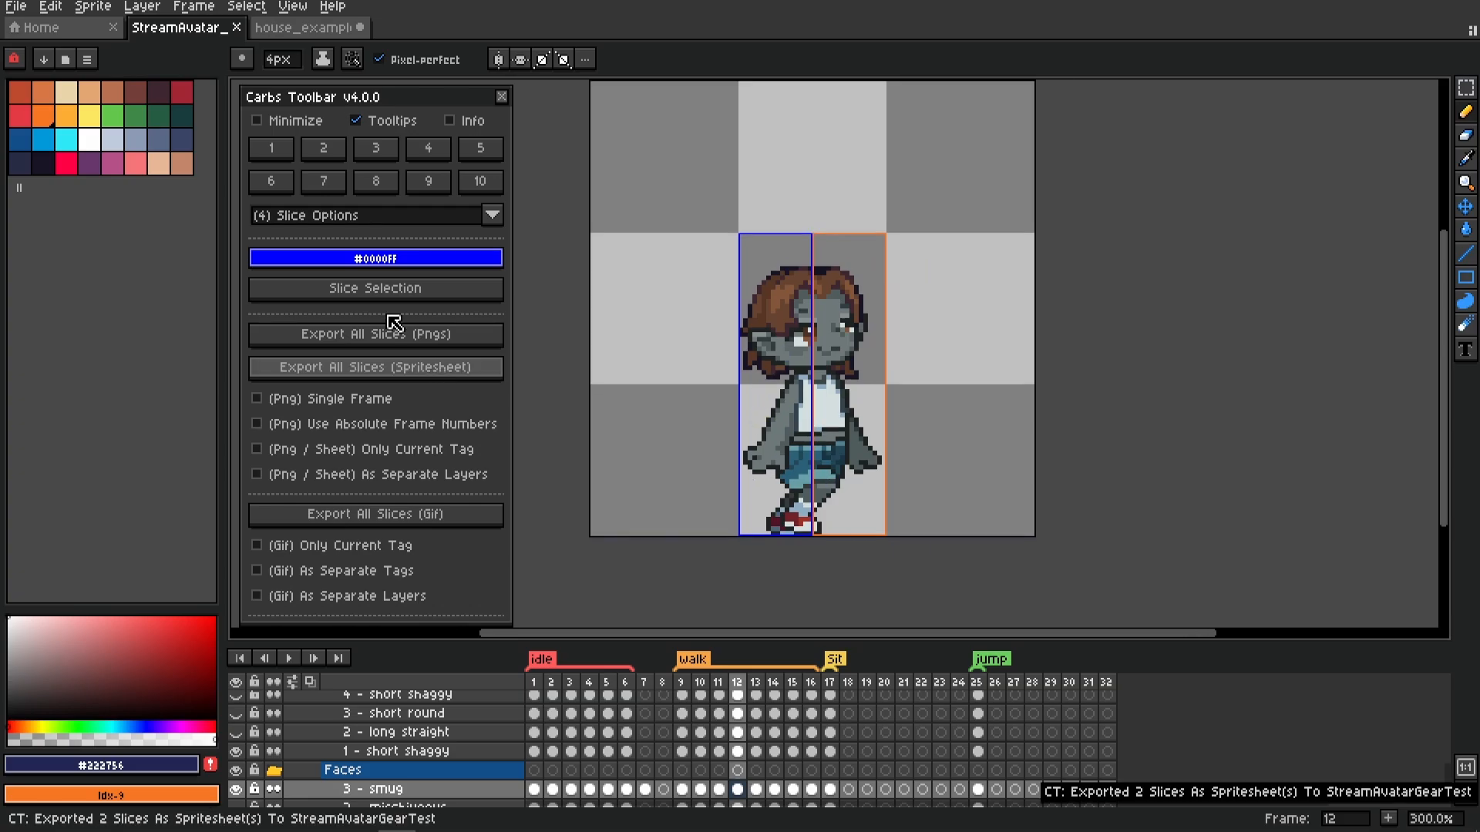
right_click(207, 28)
left_click(263, 94)
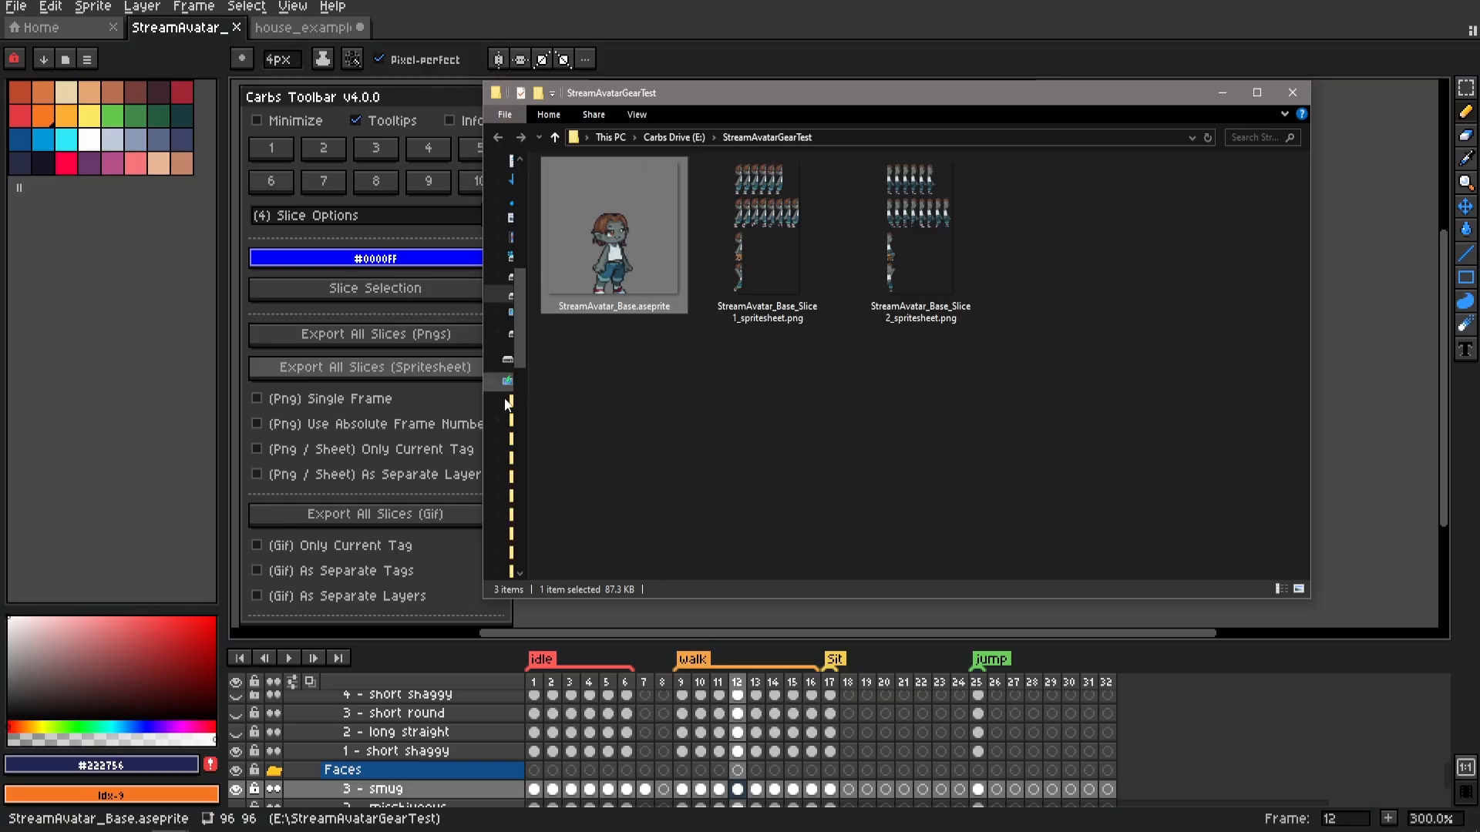
left_click_drag(664, 87, 775, 88)
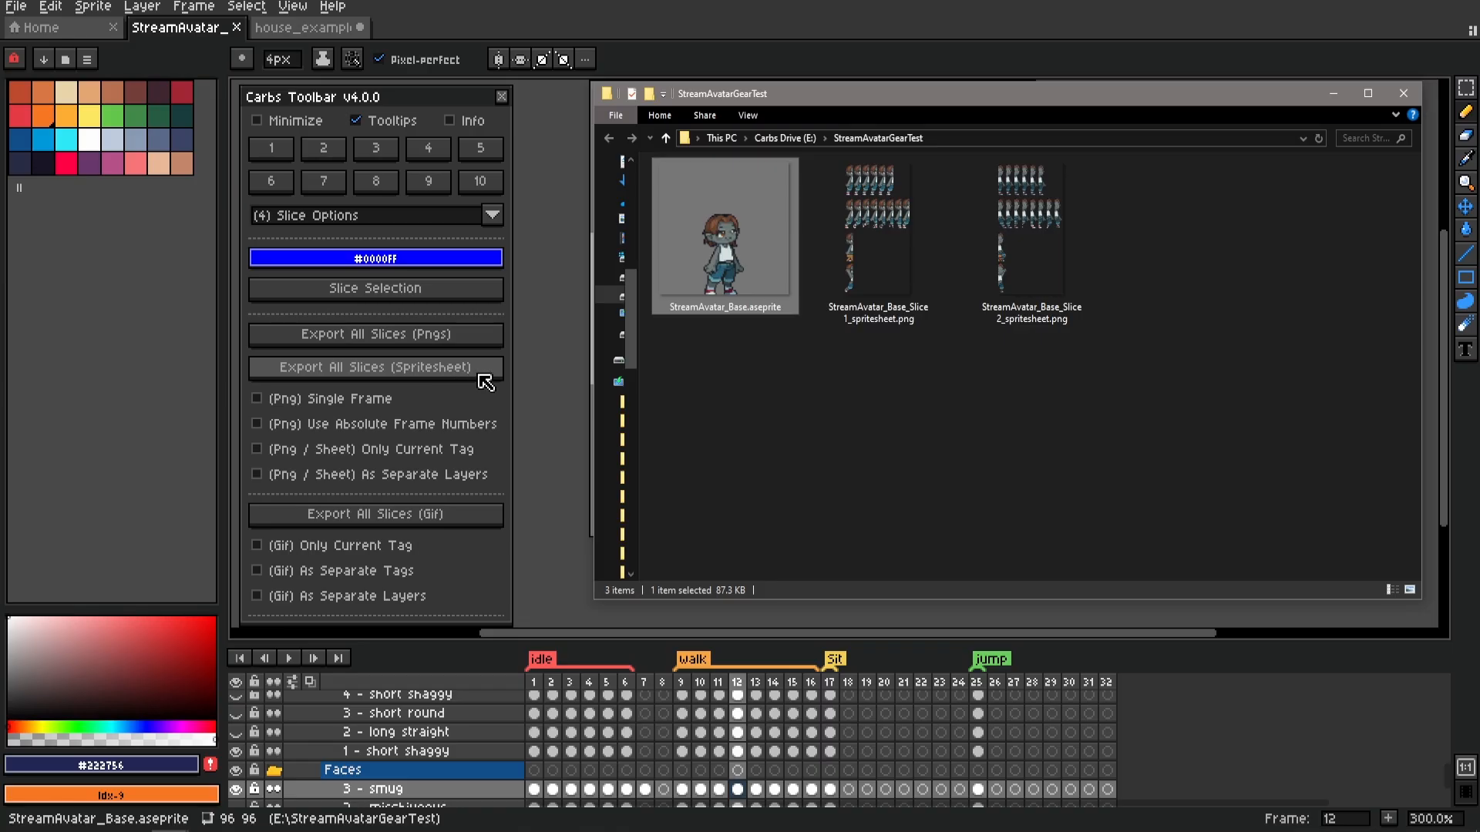
Enable (Png / Sheet) Only Current Tag, export the walk tag's slices as spritesheets from frame 12, and check both exported files
left_click(354, 445)
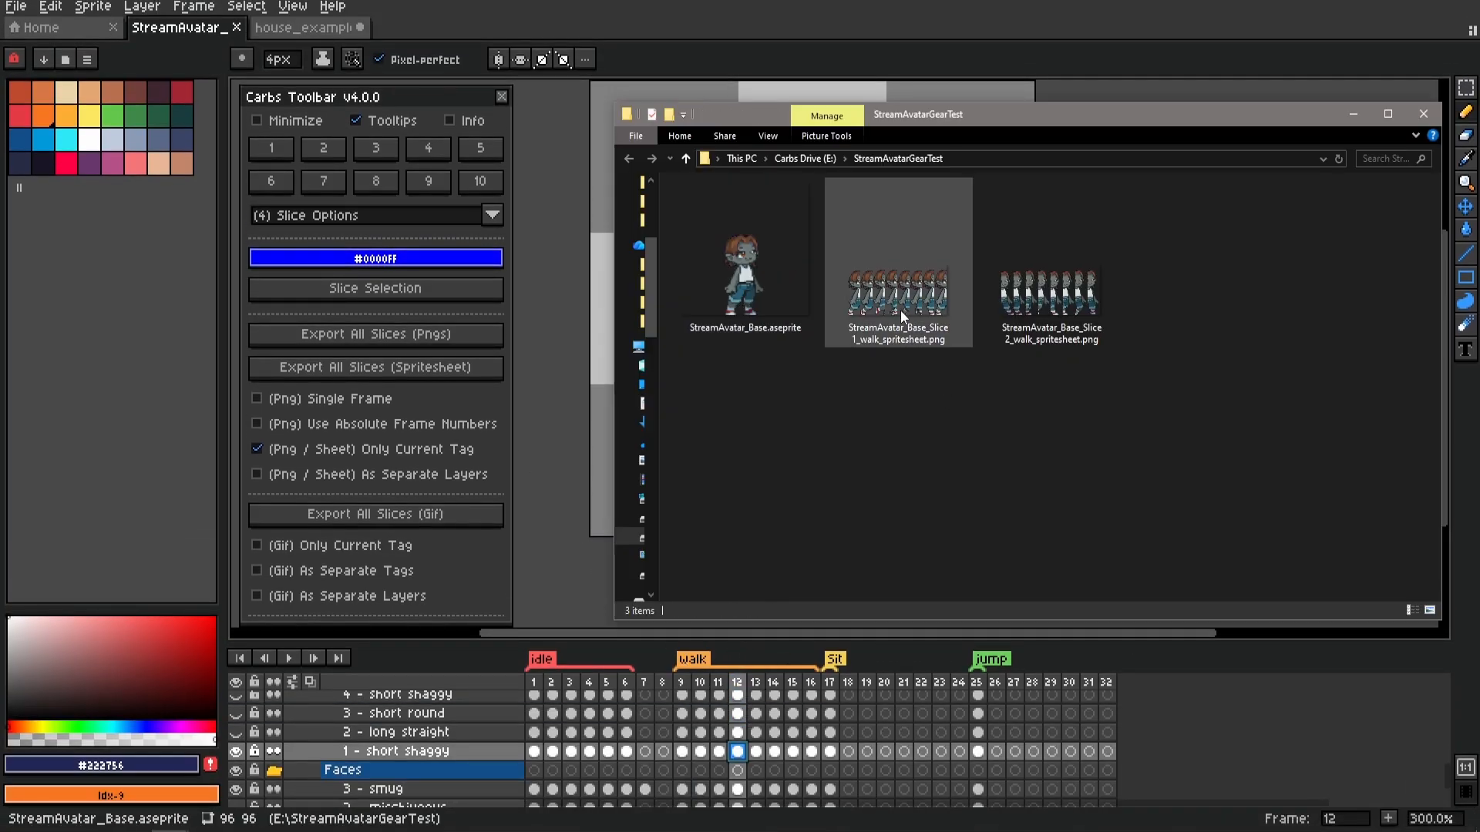
left_click(901, 316)
left_click(1024, 319)
left_click(948, 320)
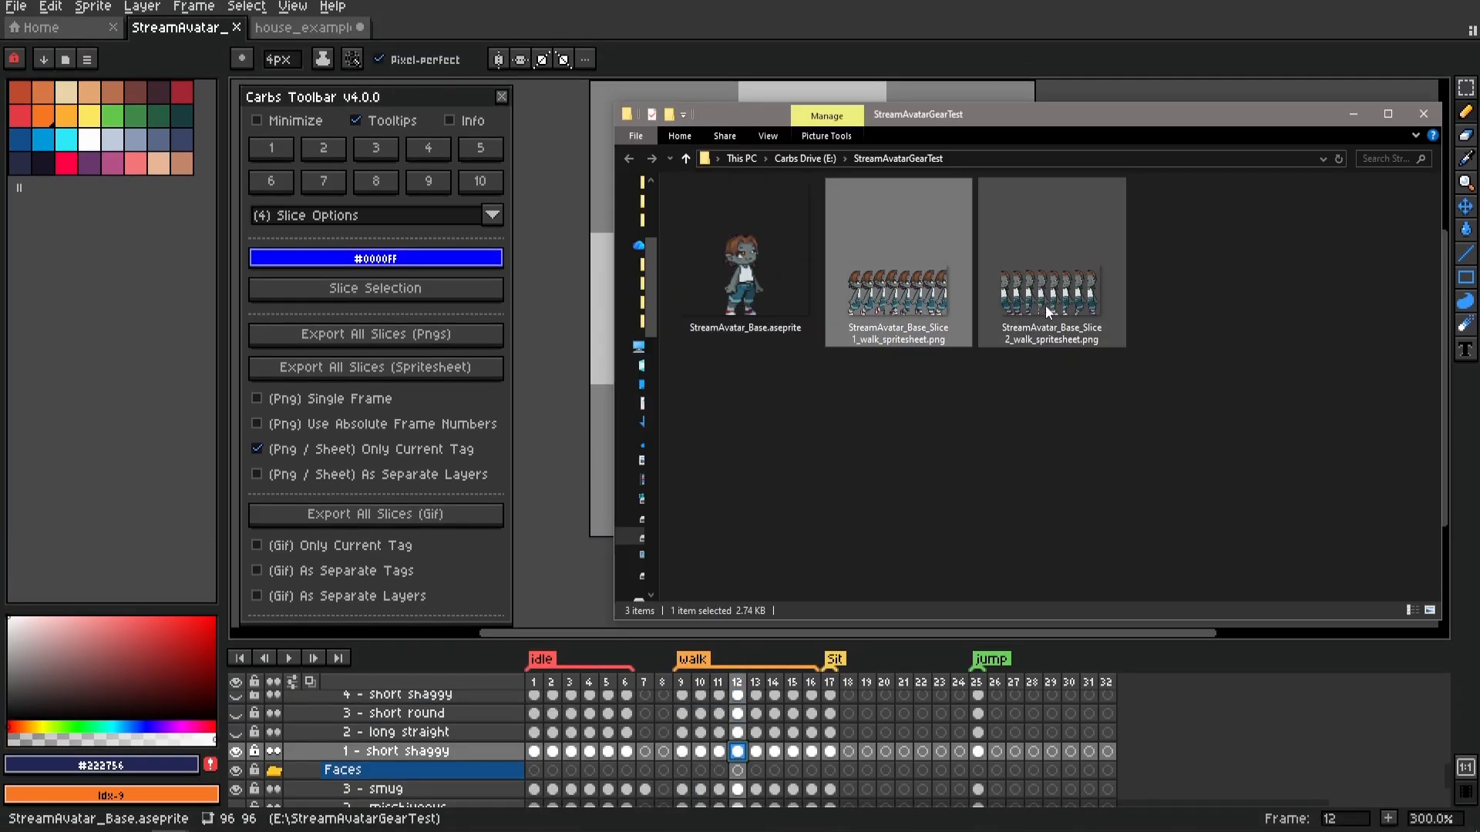
Inspect the two exported walk spritesheets in the StreamAvatarGearTest folder, and return to the StreamAvatar_Base sprite
left_click(1047, 313)
left_click(951, 330)
left_click(975, 315)
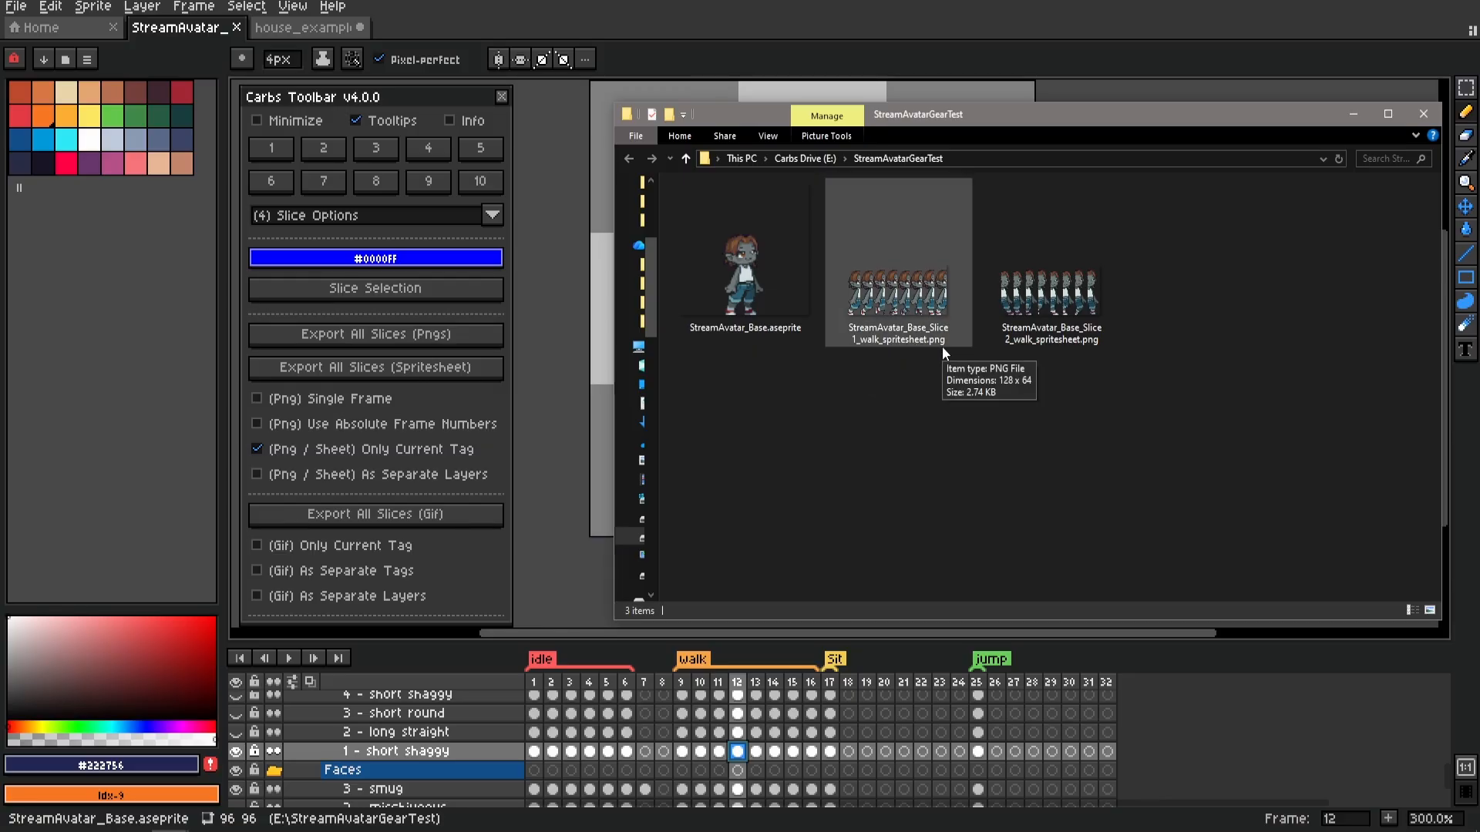
key("alt+Tab")
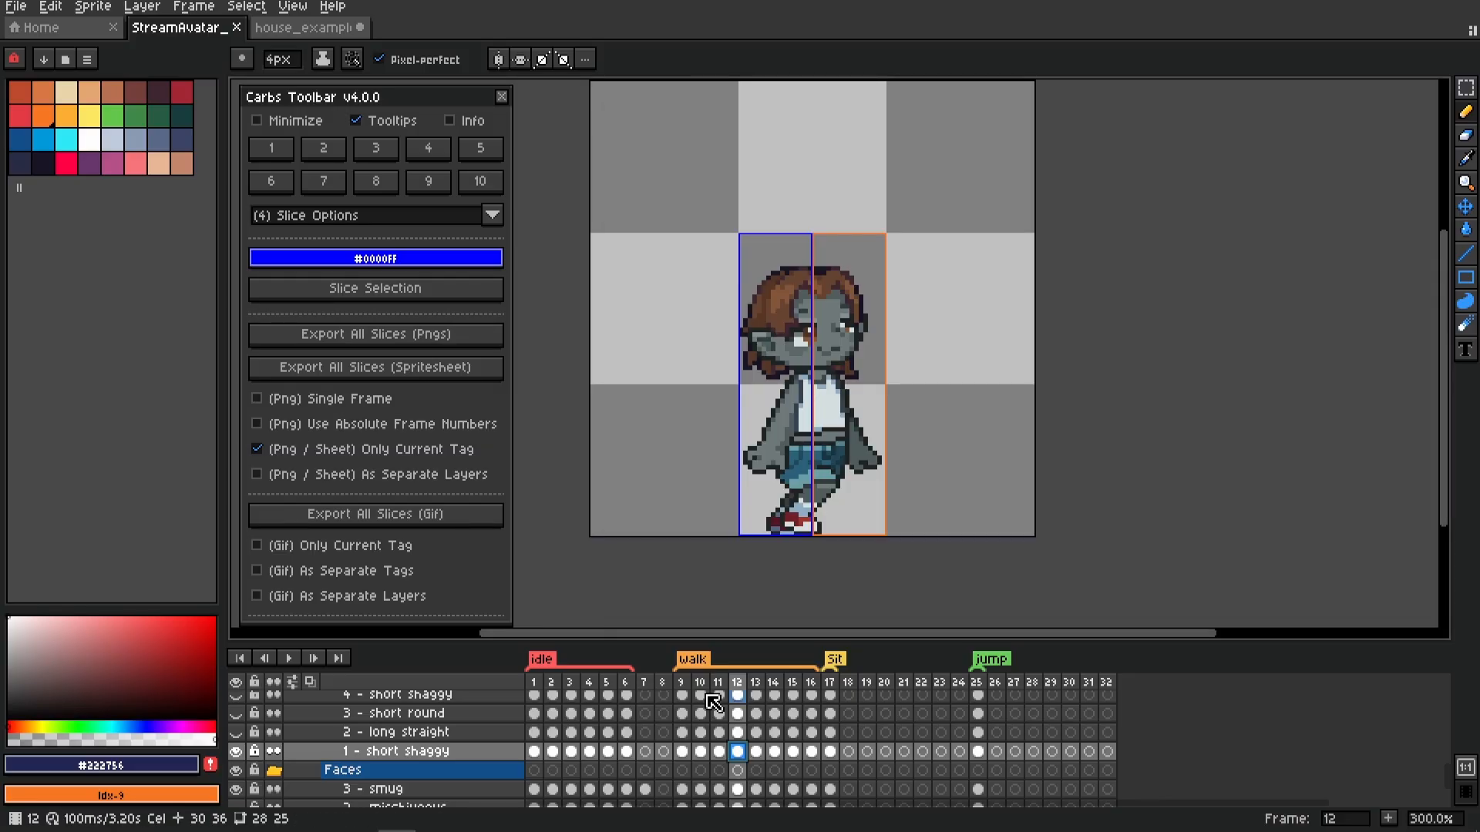
Export all slices as spritesheets from untagged frame 7 with Only Current Tag enabled, and close the export folder after checking it
left_click(646, 789)
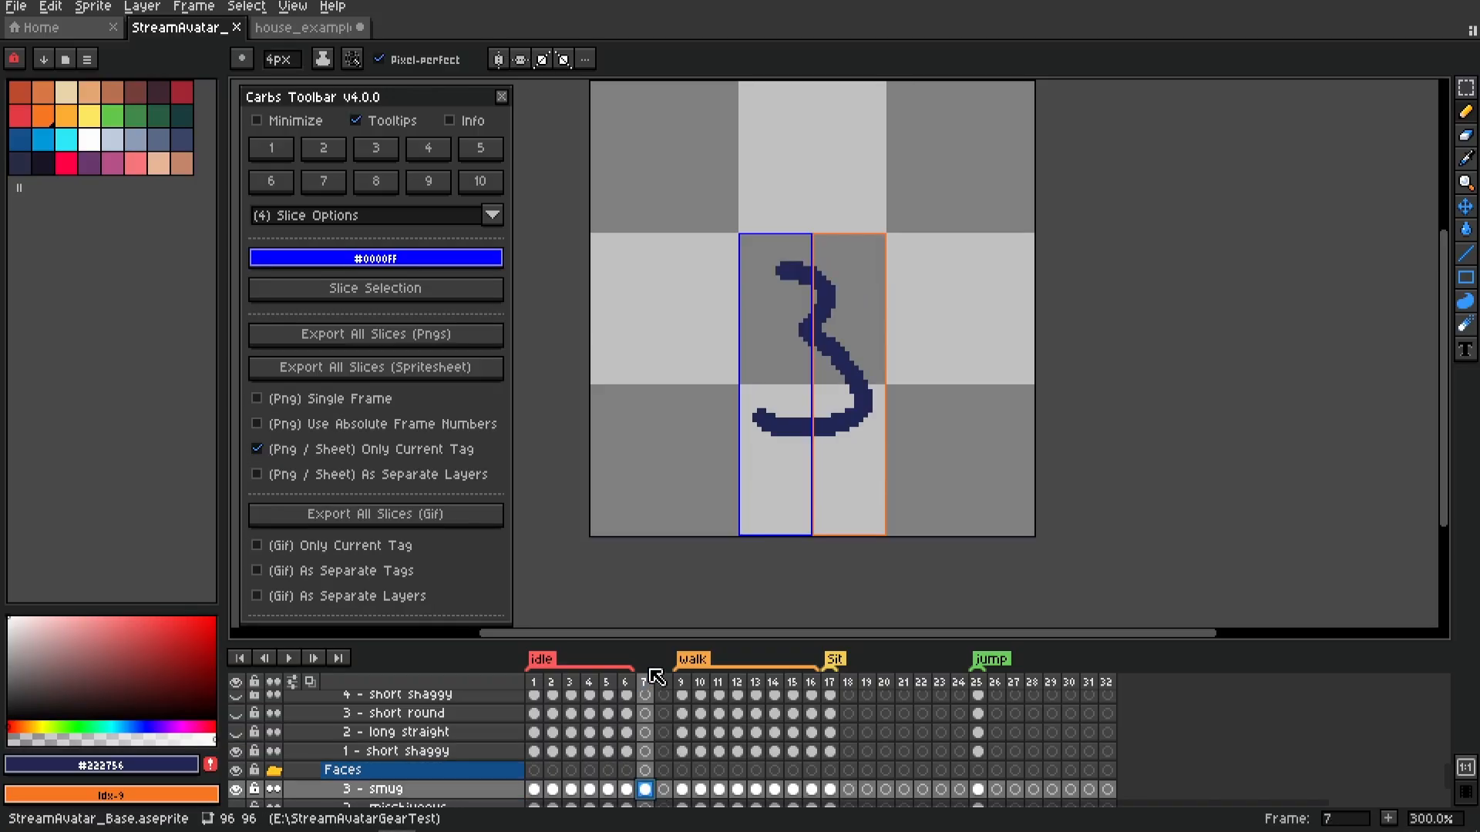
left_click(463, 369)
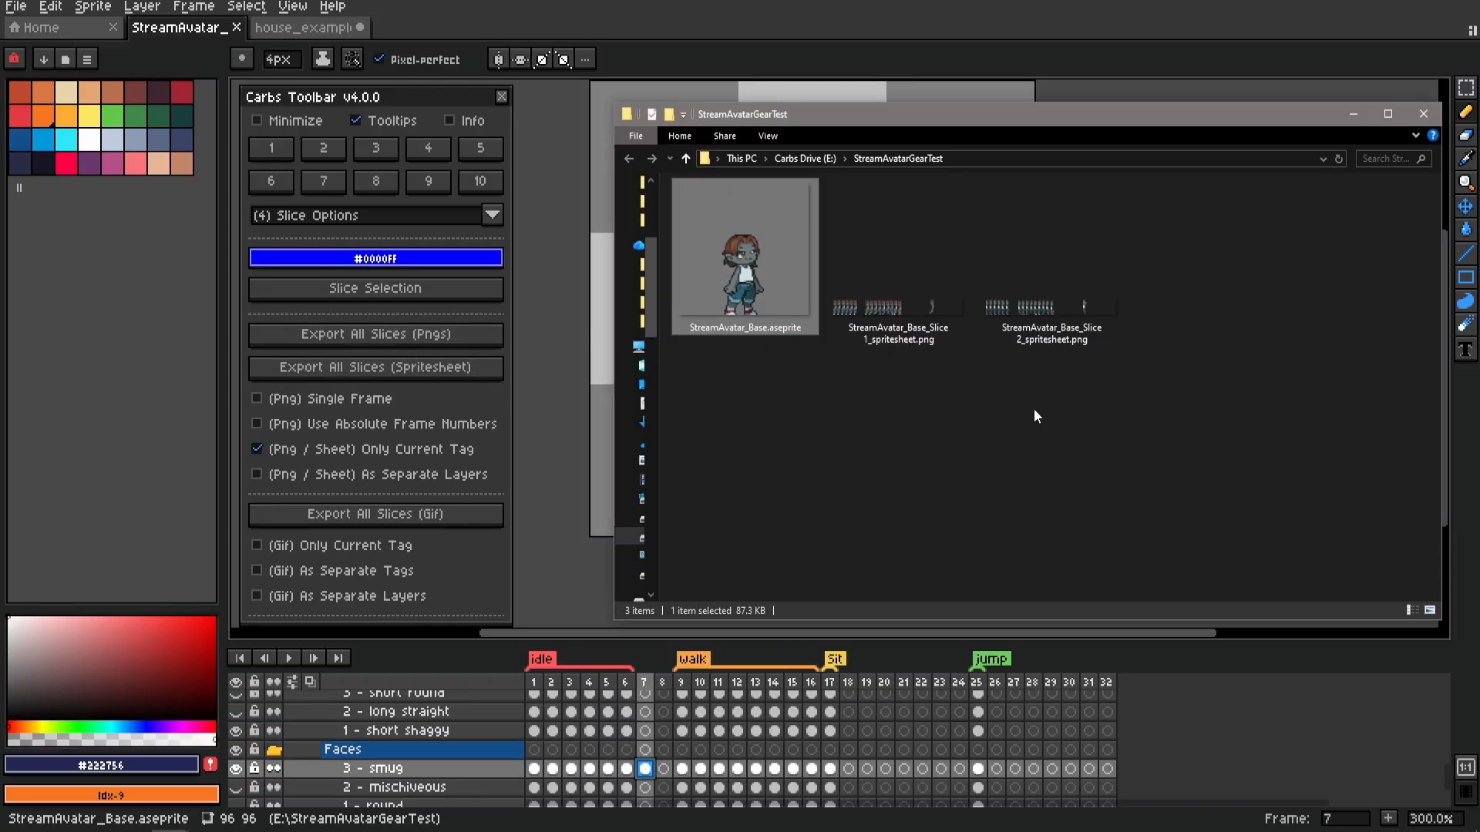
mouse_move(852, 311)
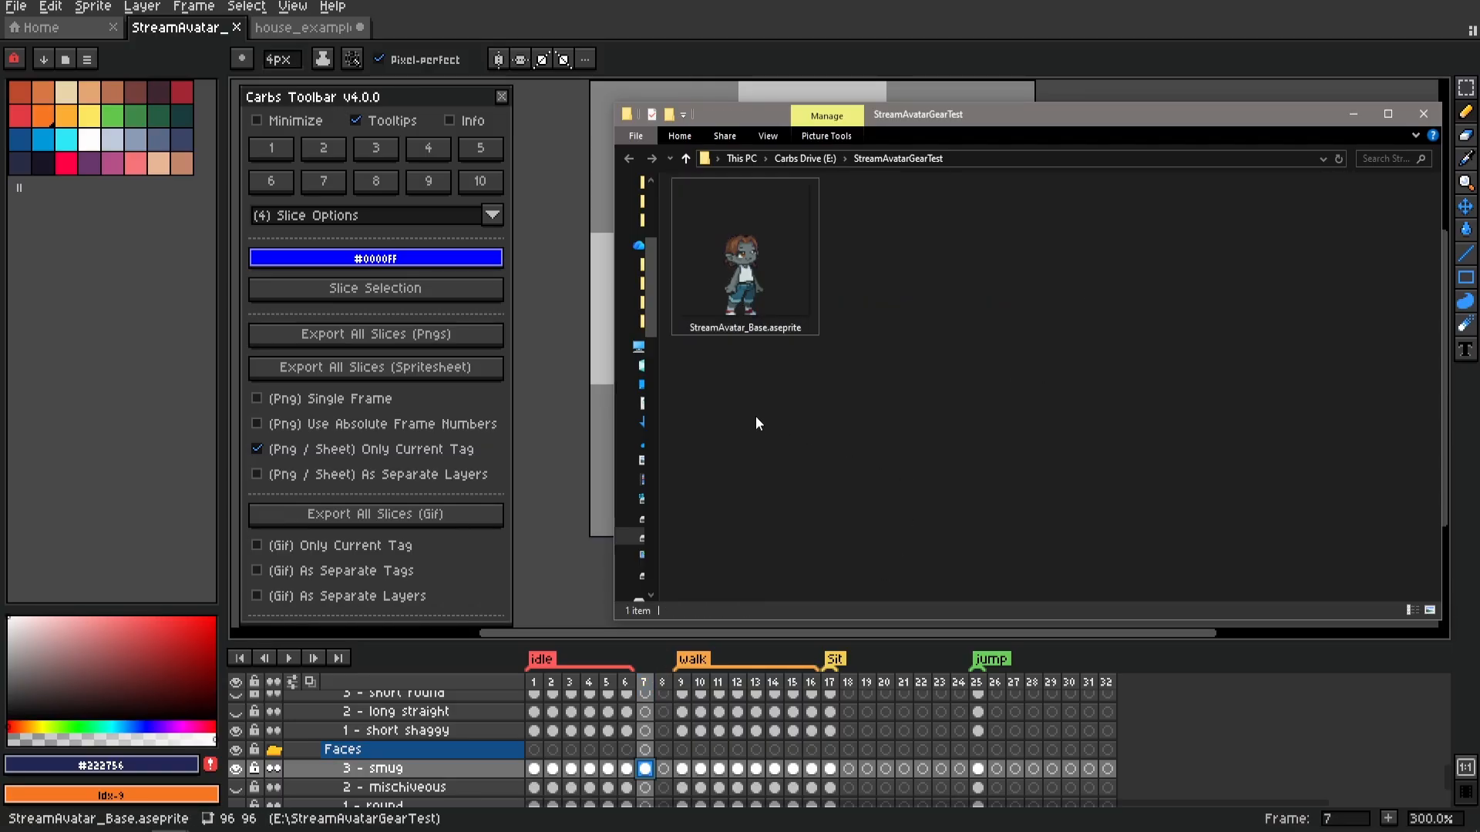
left_click(1414, 122)
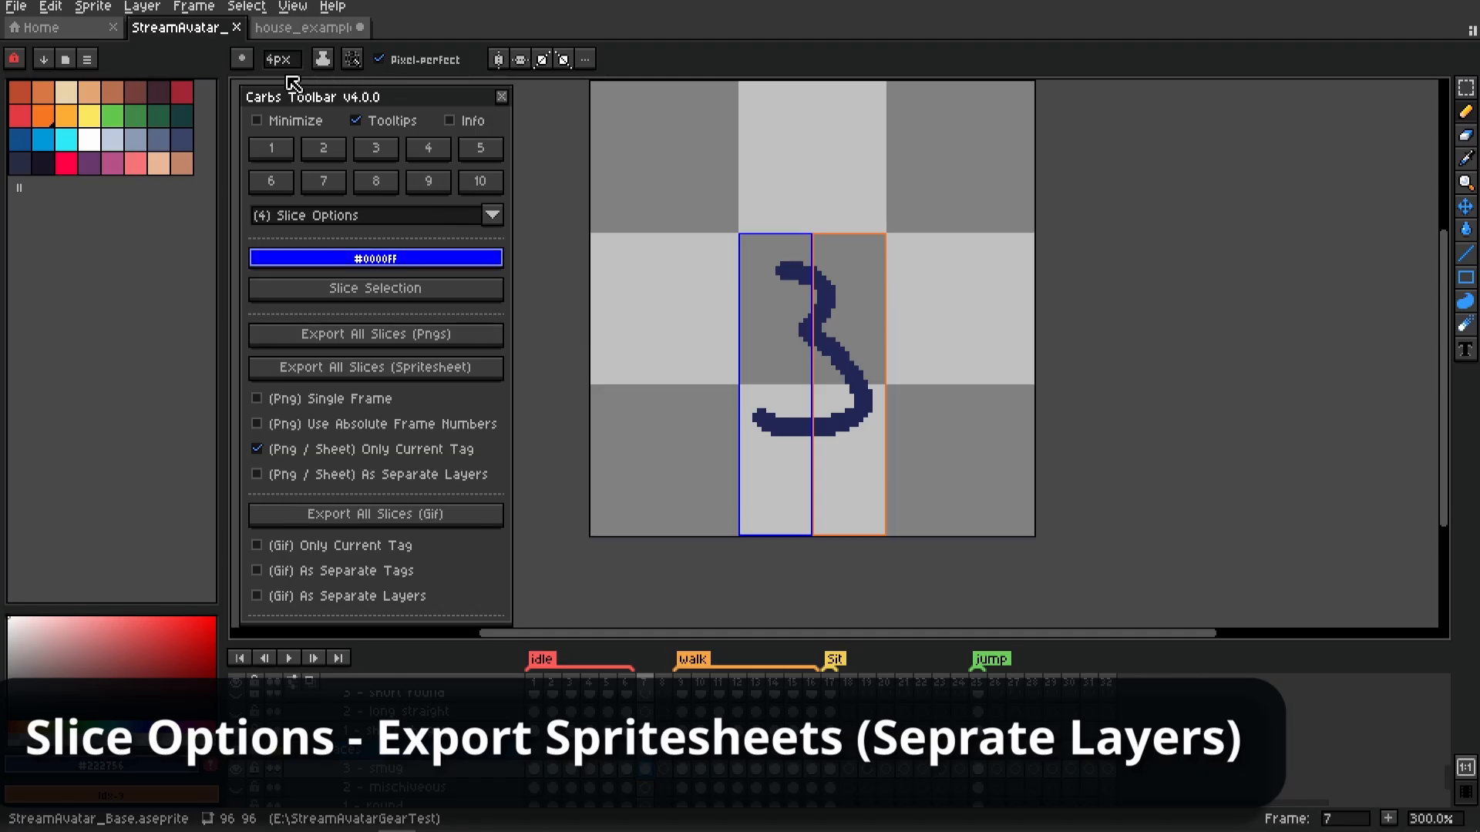
Export all house_example slices as spritesheets from frame 2, with Only Current Tag disabled and As Separate Layers enabled
left_click(409, 449)
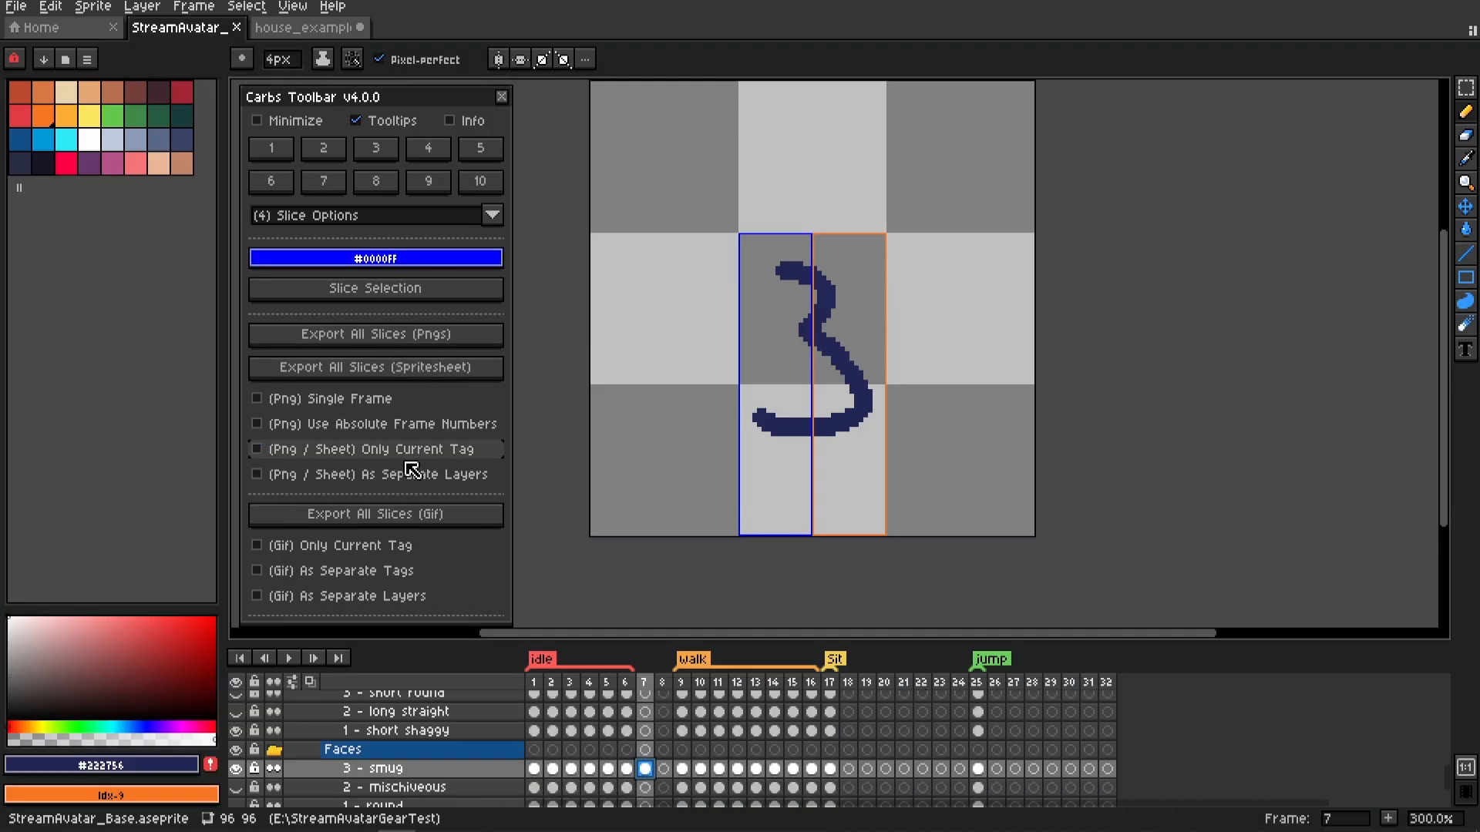
left_click(384, 476)
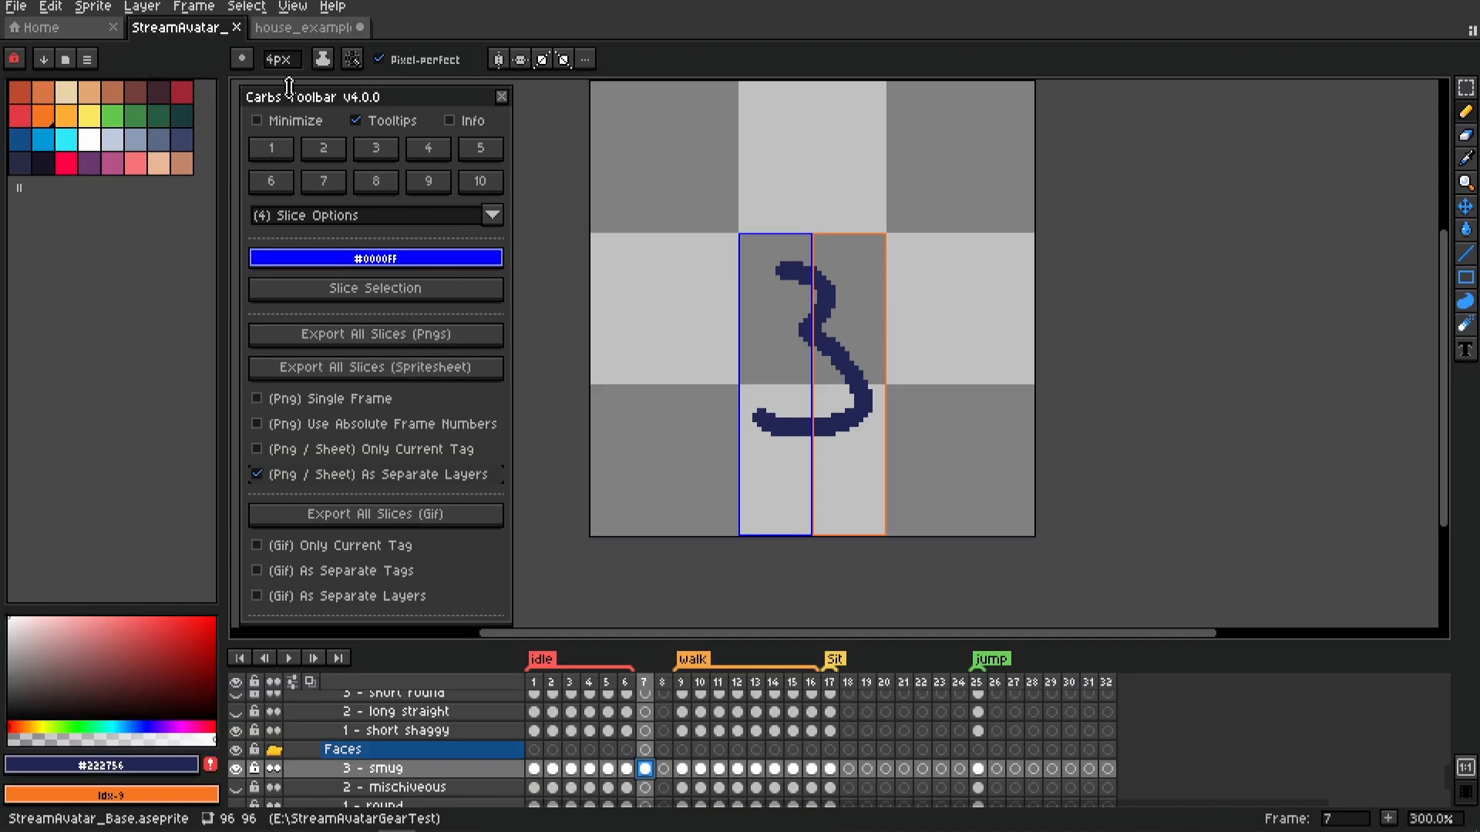
left_click(312, 31)
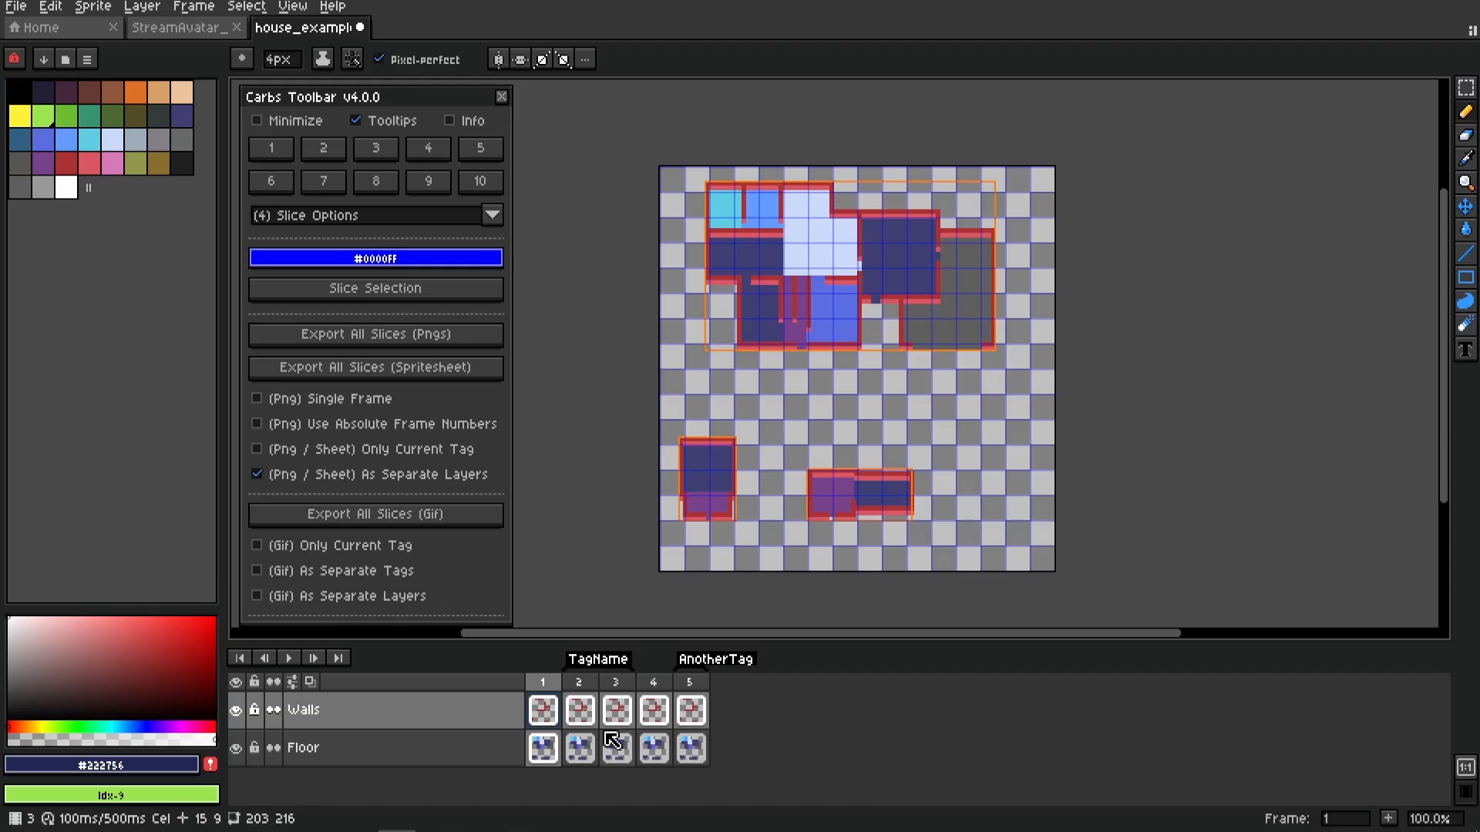
left_click(590, 677)
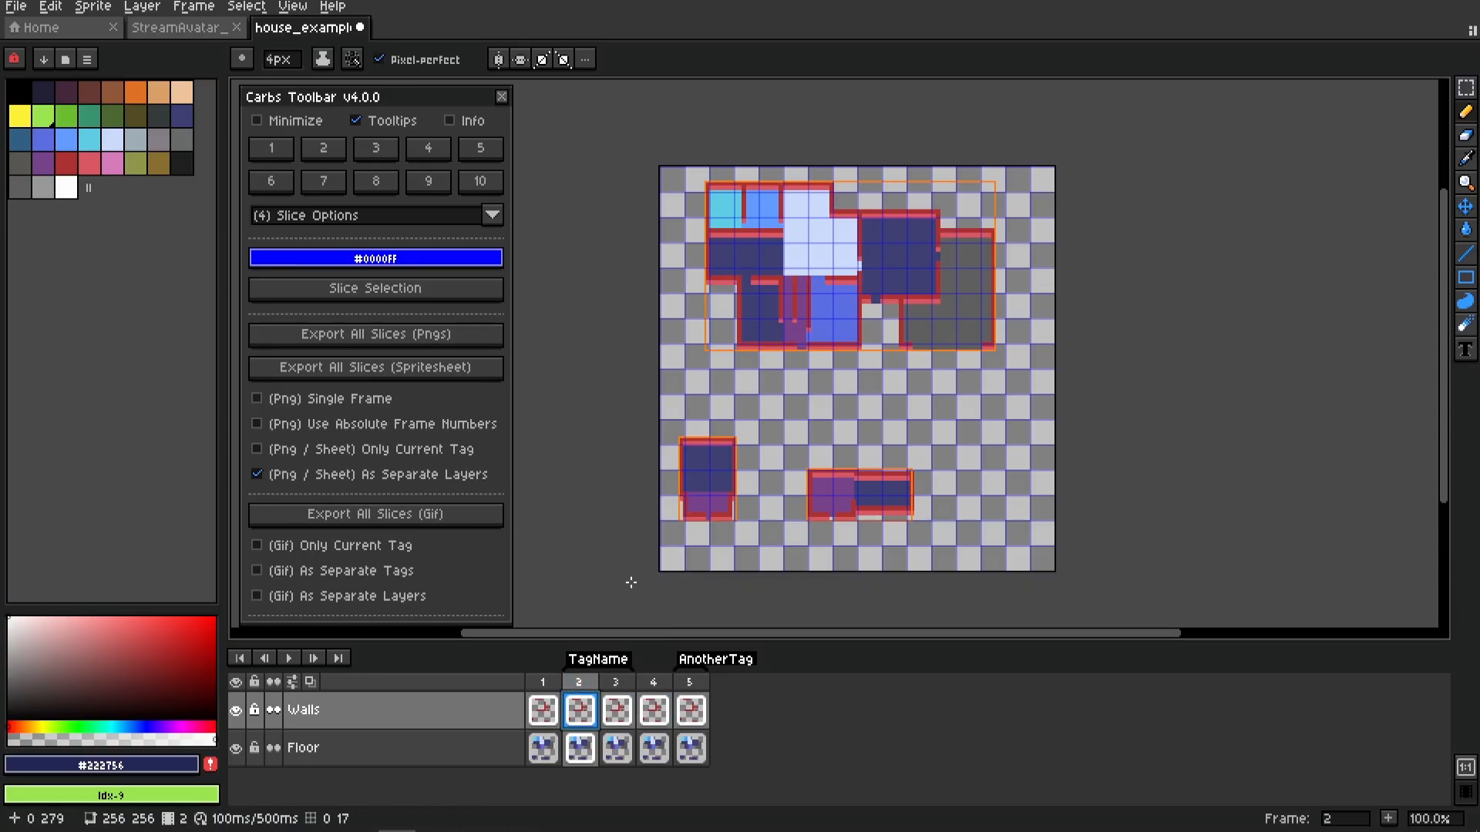
left_click(409, 377)
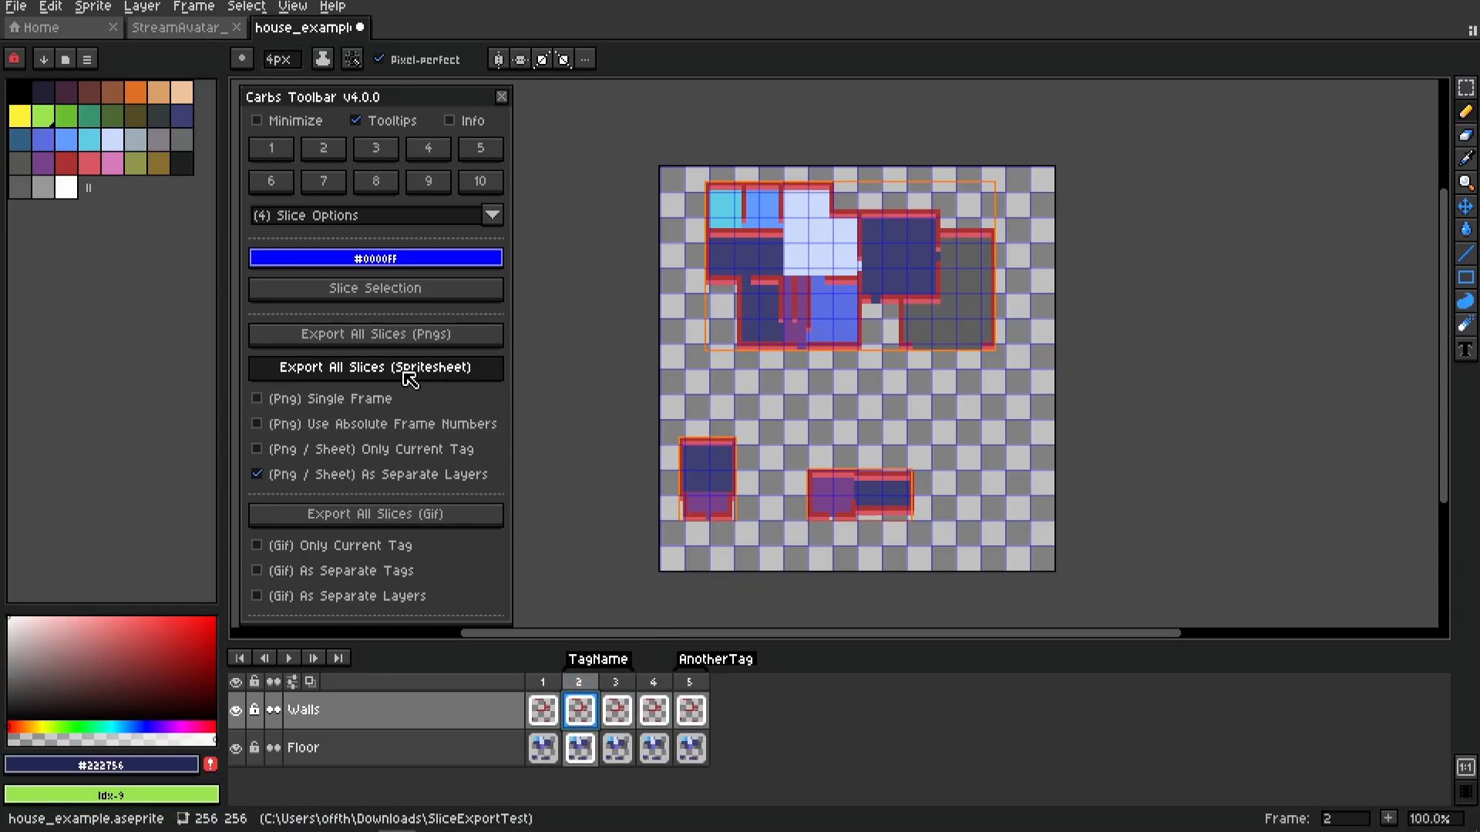
Open the folder containing house_example and examine the exported Floor and Walls spritesheets of each house
right_click(297, 28)
left_click(331, 88)
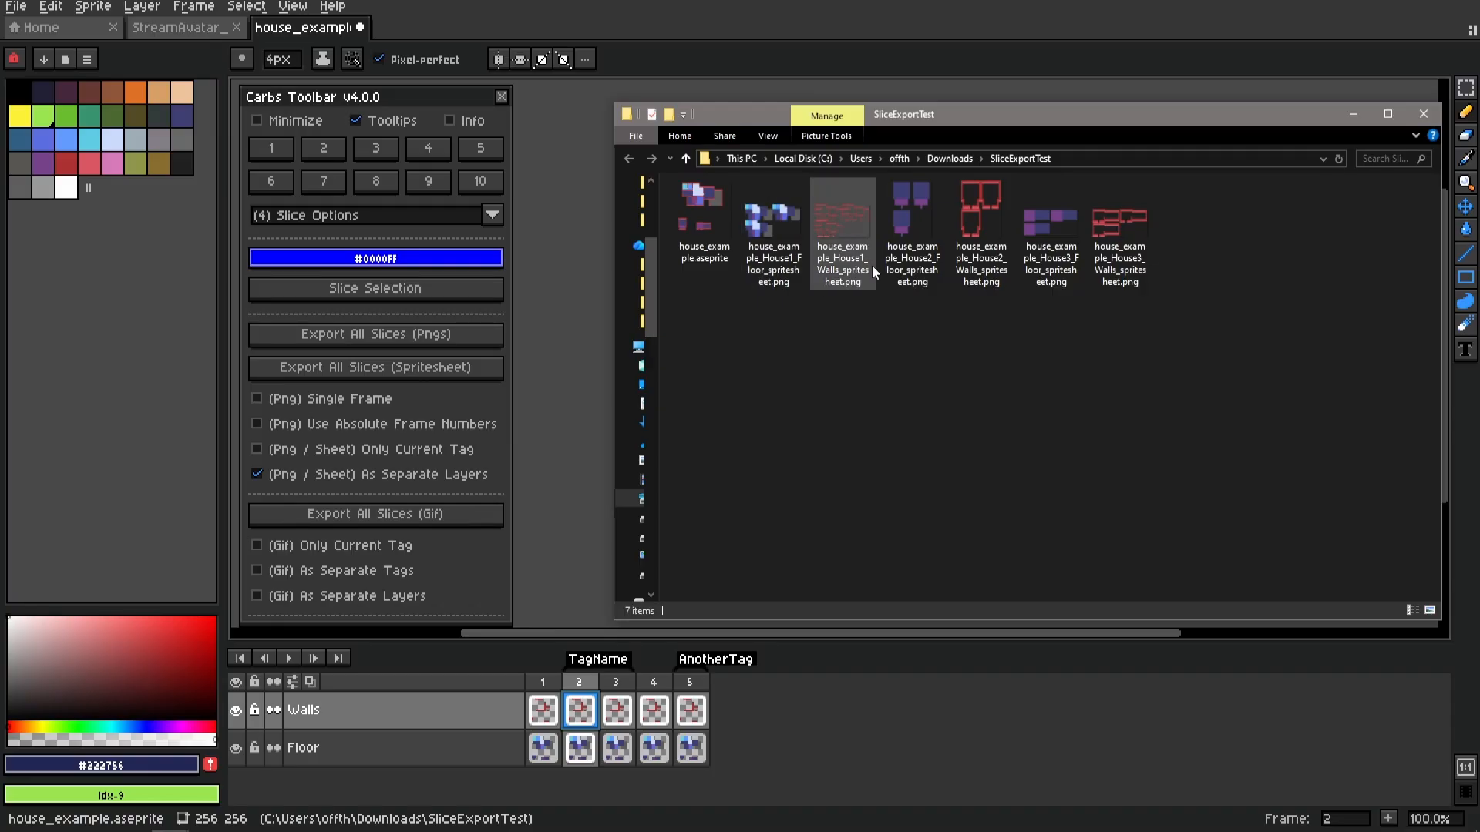
left_click(778, 235)
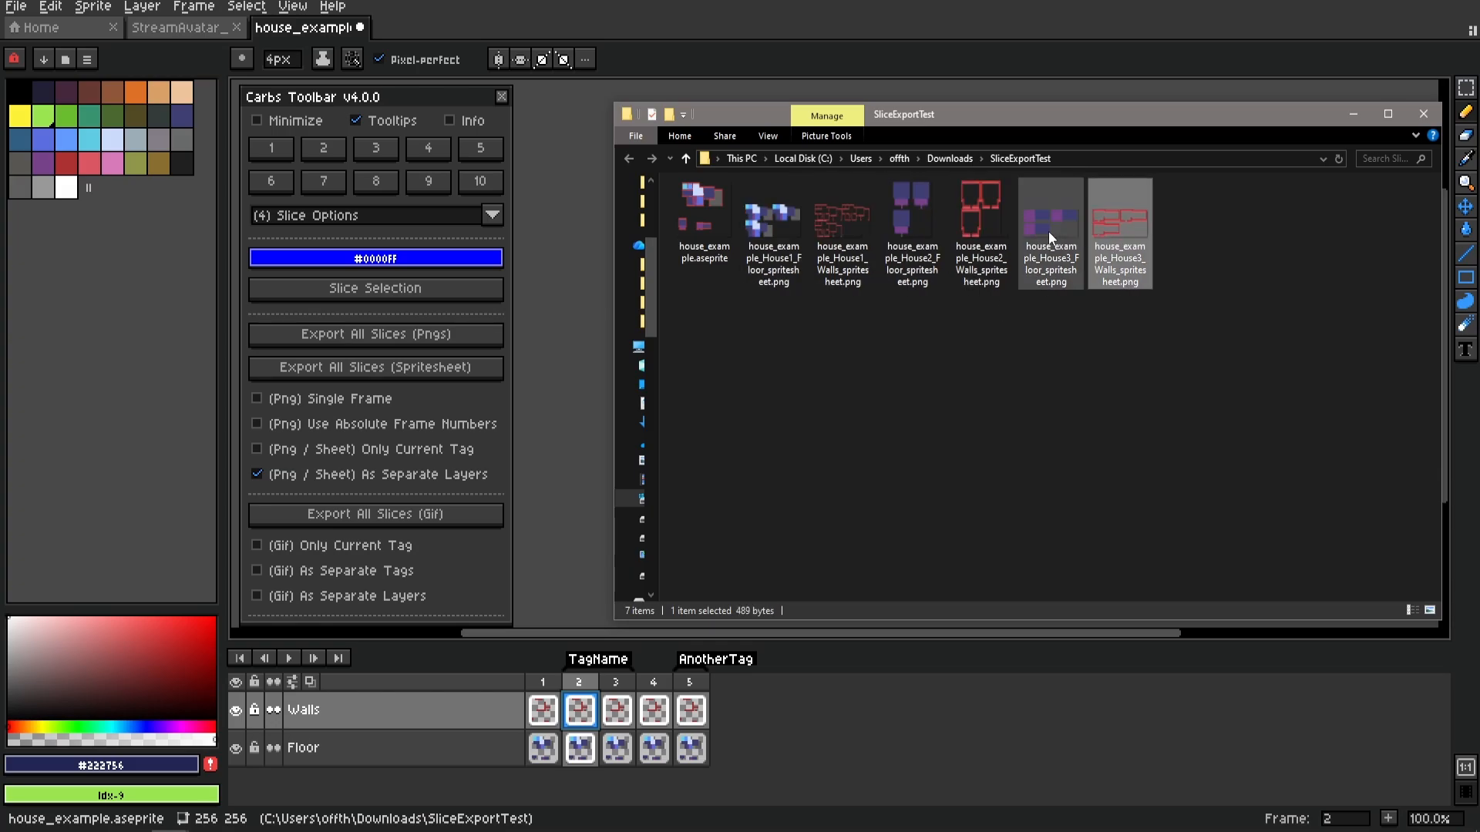
left_click(1253, 285)
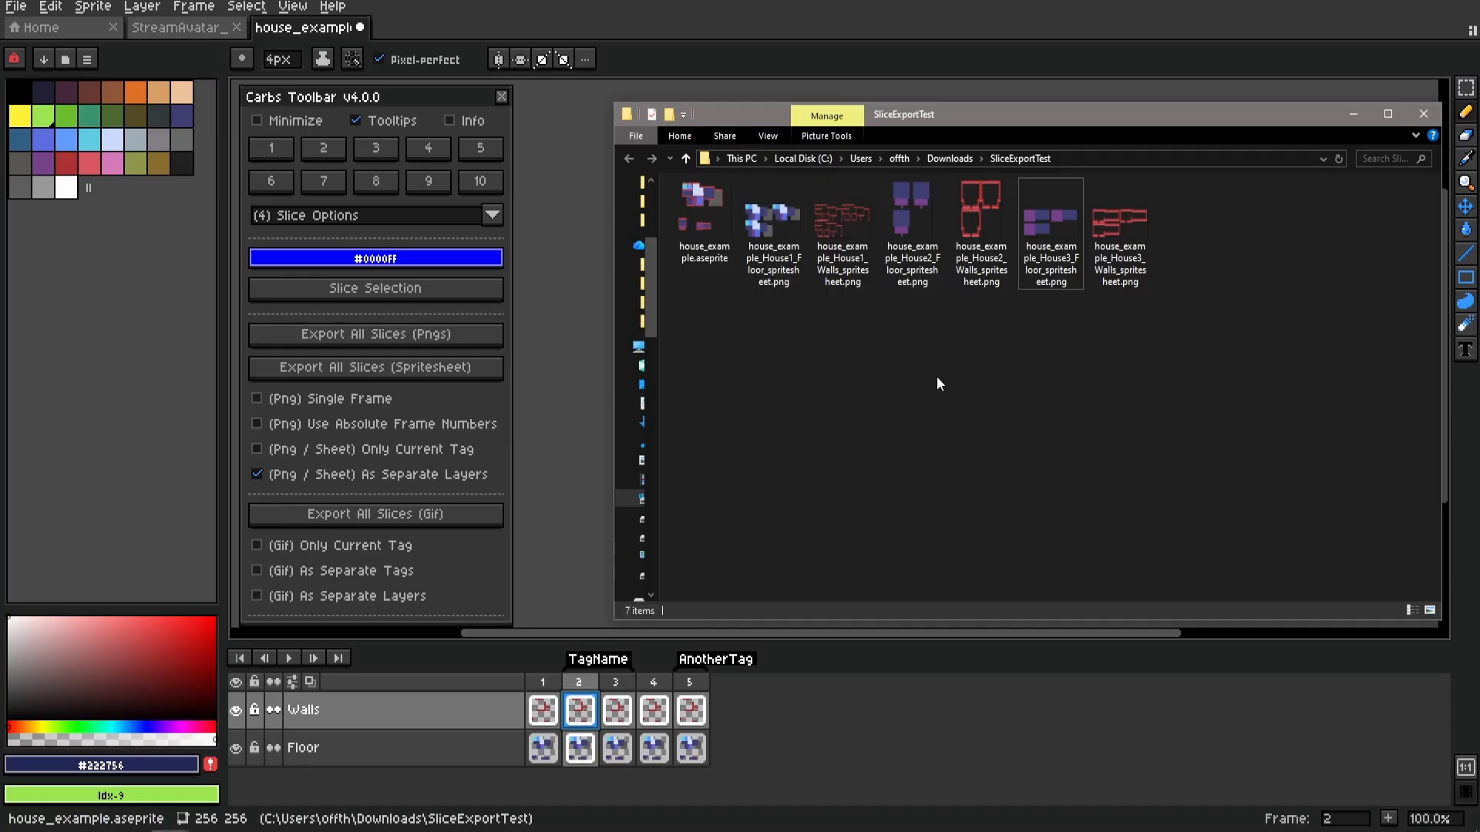
Export the slices' TagName frames as separate-layer spritesheets with Only Current Tag enabled, and check the House1 Walls sheet
left_click(543, 710)
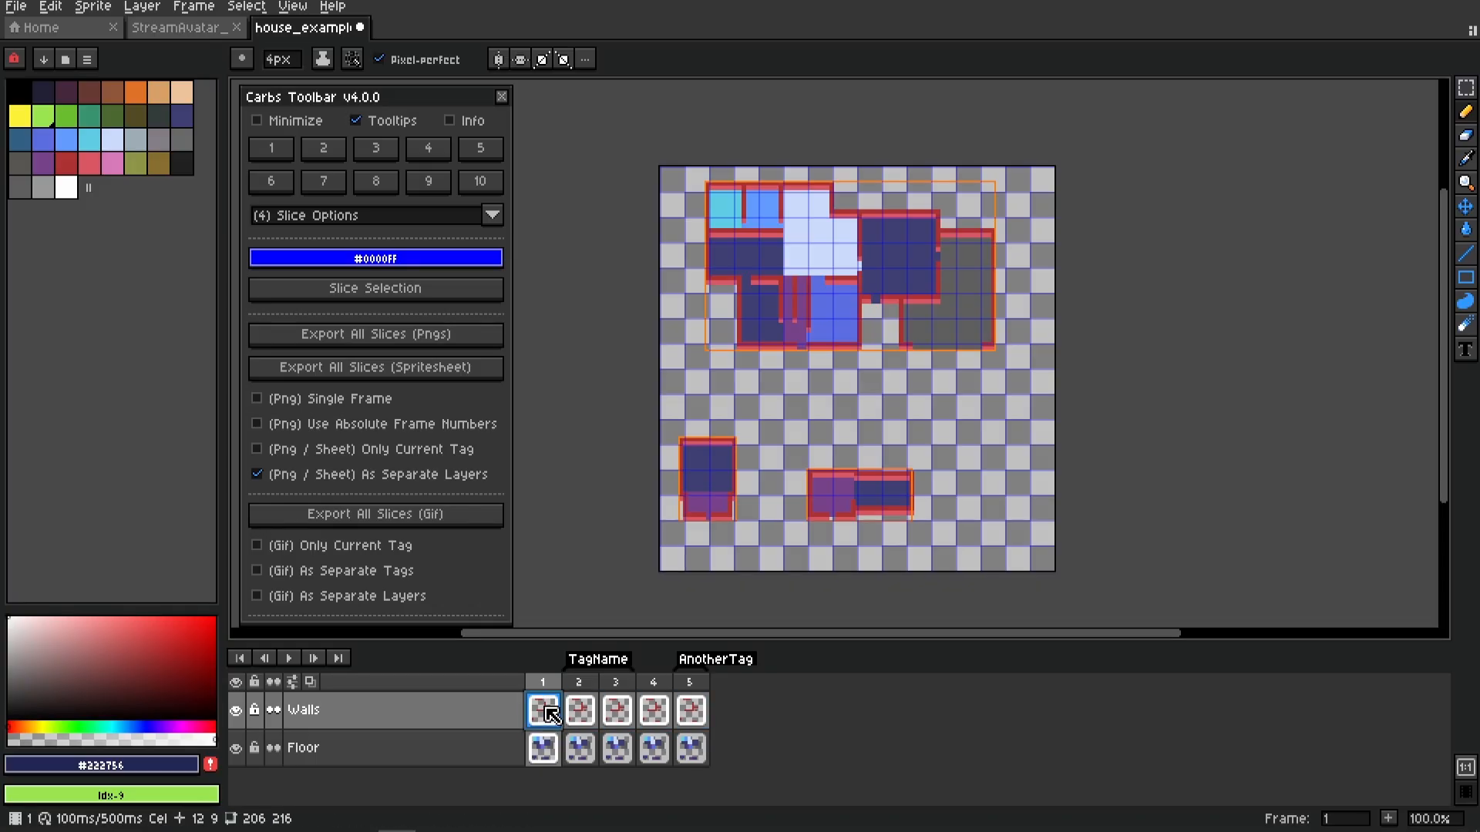
left_click(401, 366)
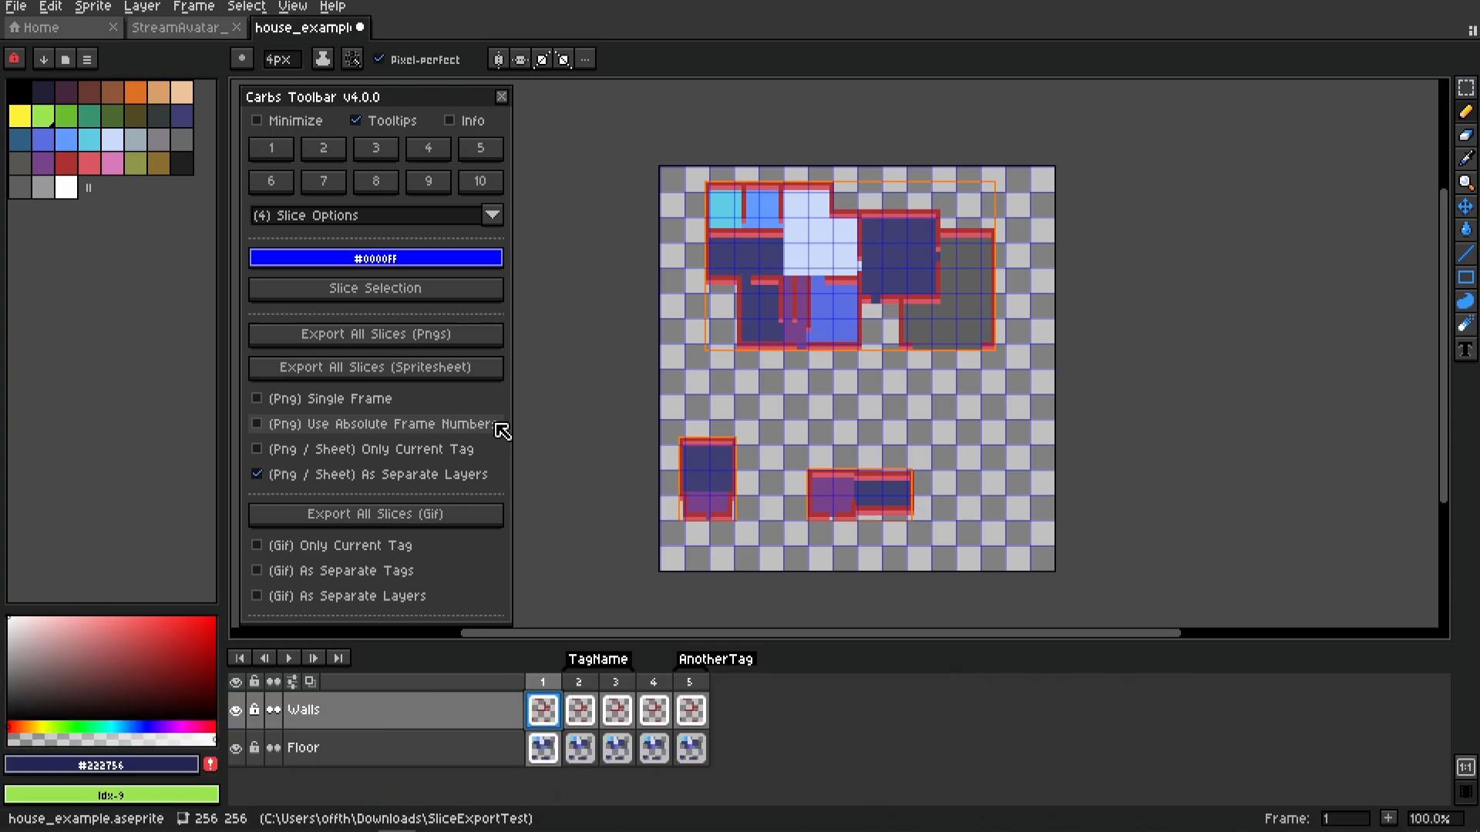
left_click(586, 684)
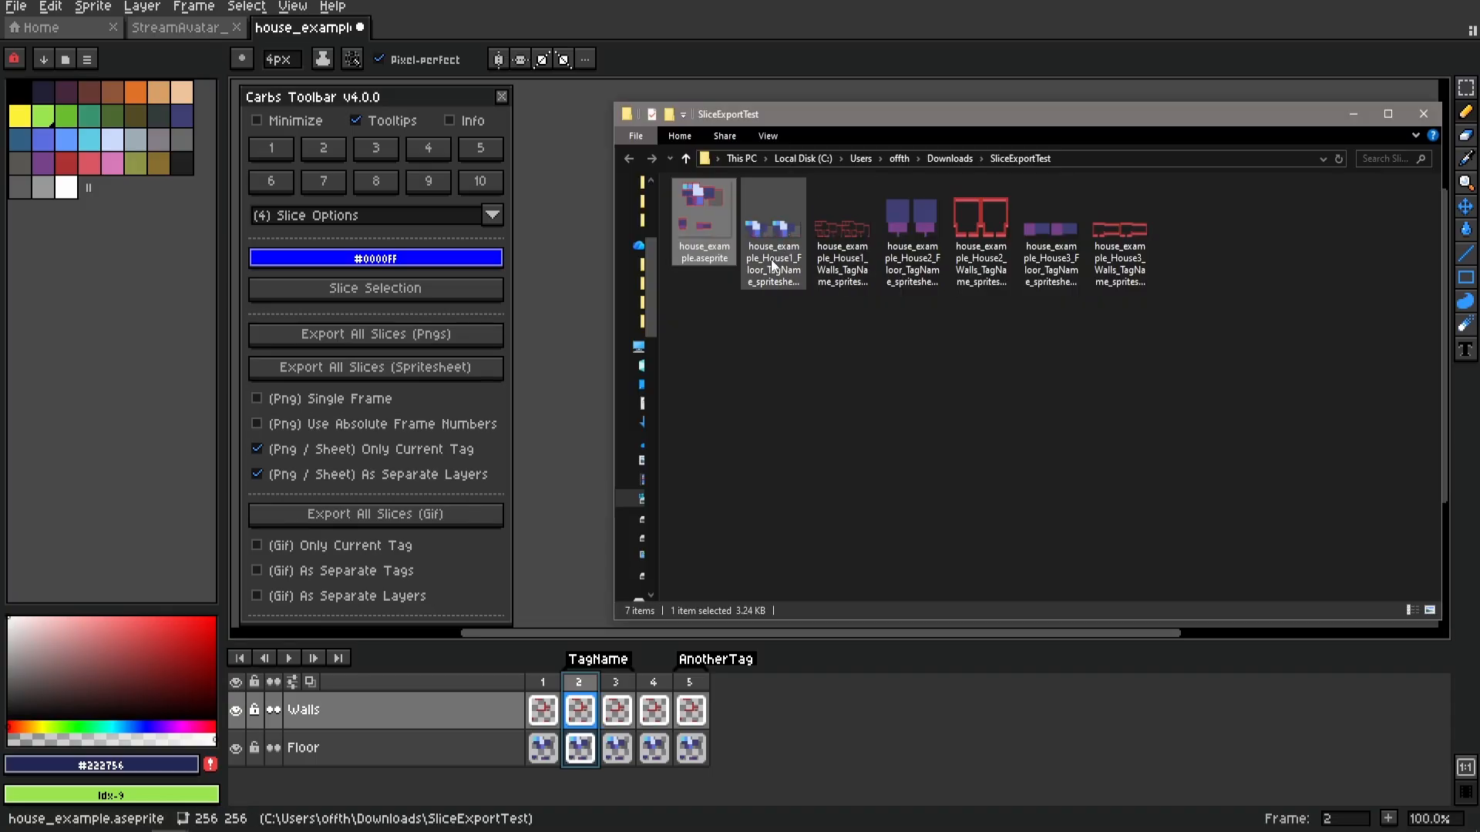
left_click(842, 232)
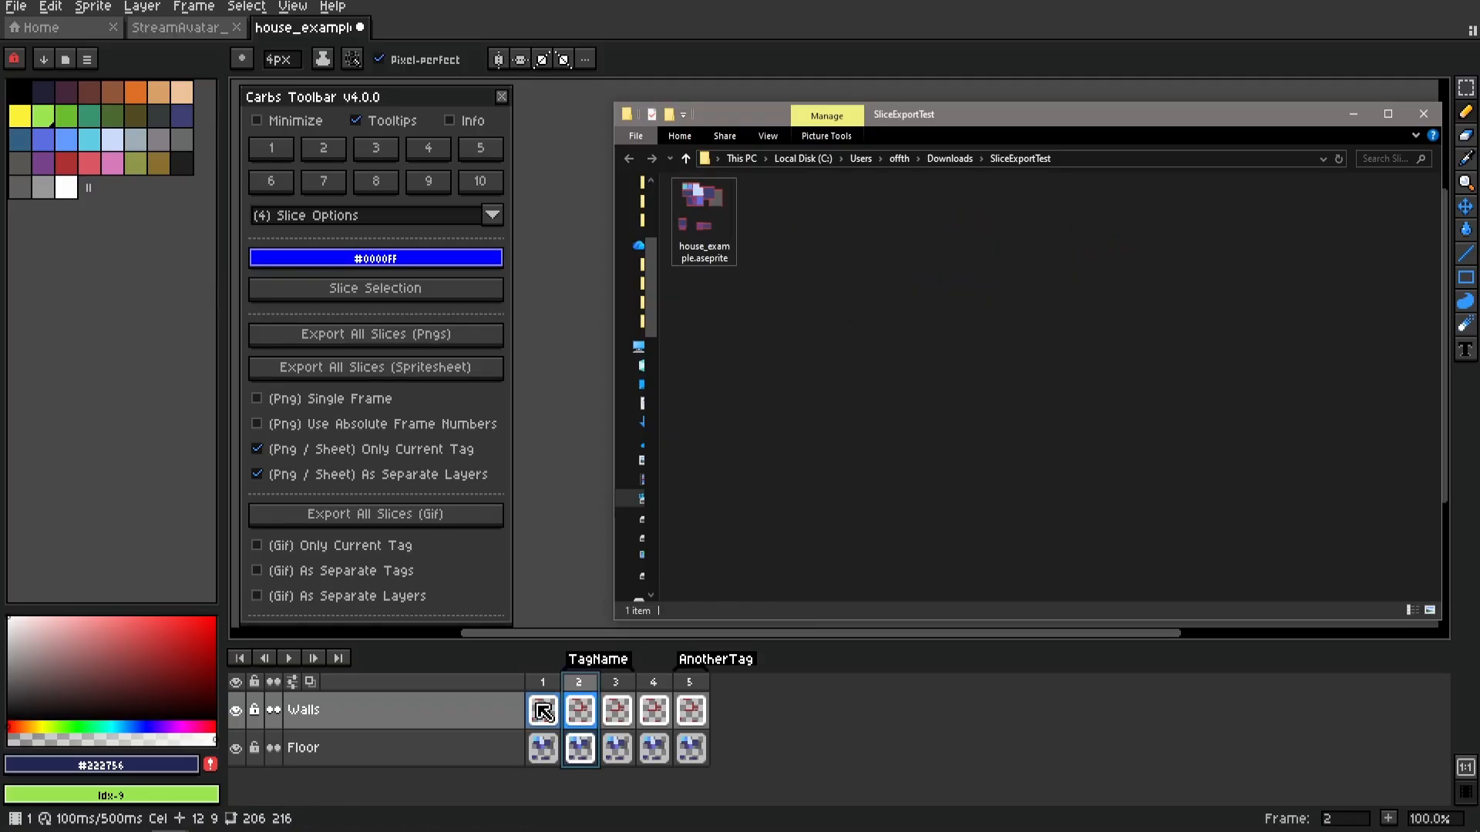
Export all house_example slices as separate-layer spritesheets from untagged frame 1 with Only Current Tag enabled
left_click(549, 705)
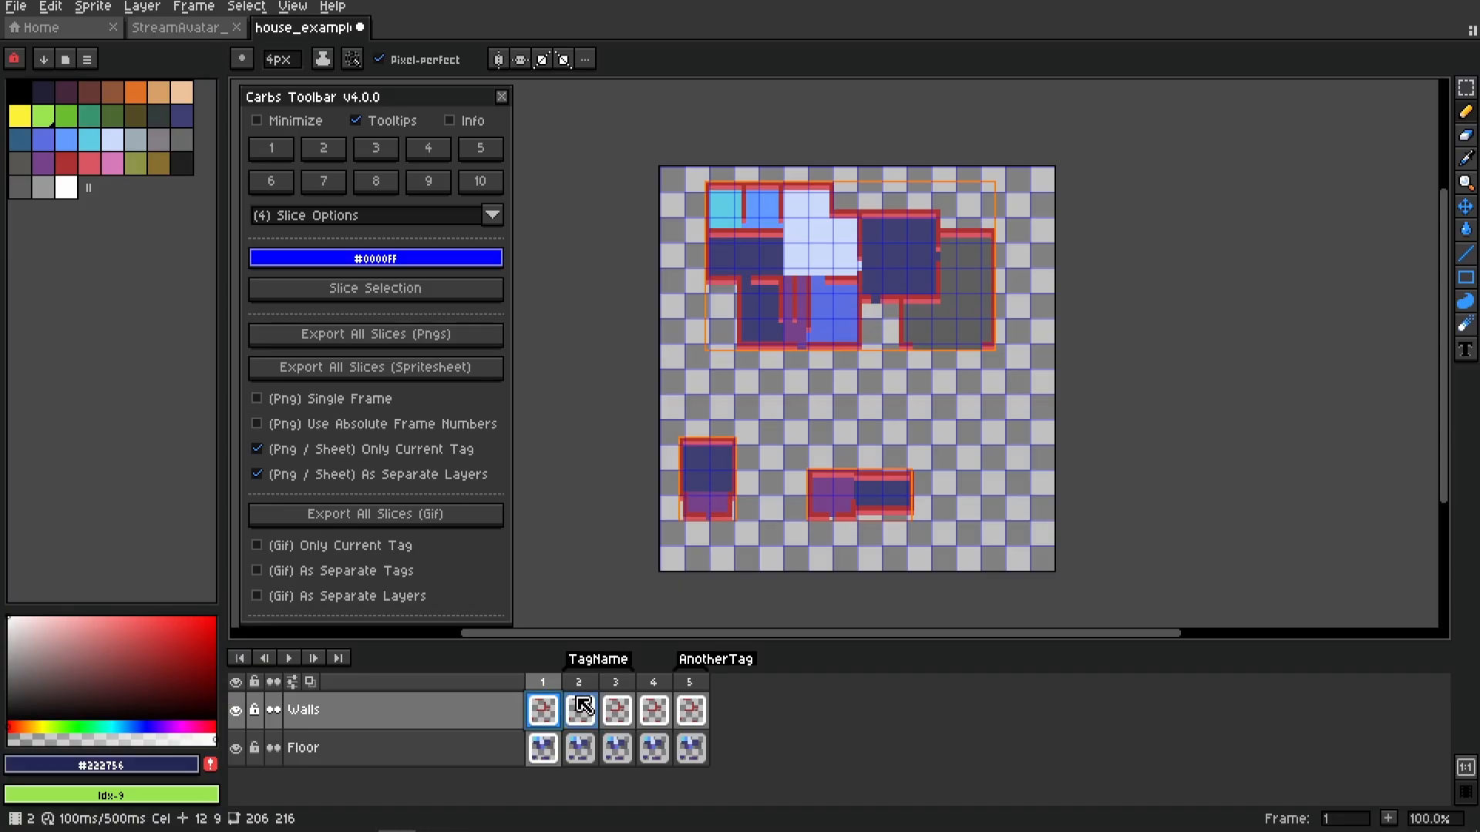
left_click(458, 370)
mouse_move(746, 242)
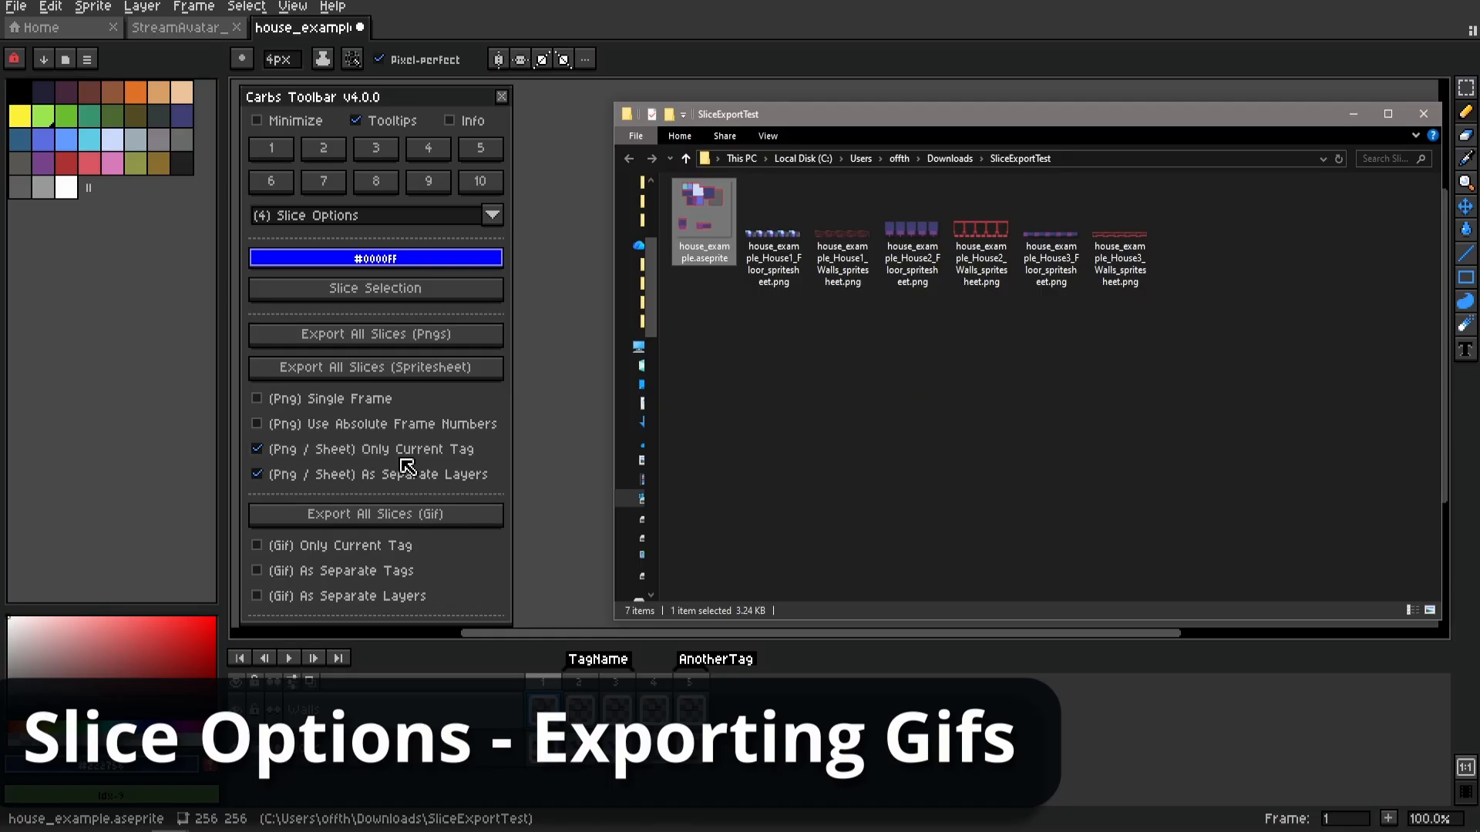
Disable Only Current Tag and As Separate Layers for the PNG and spritesheet exports
left_click(395, 455)
left_click(389, 474)
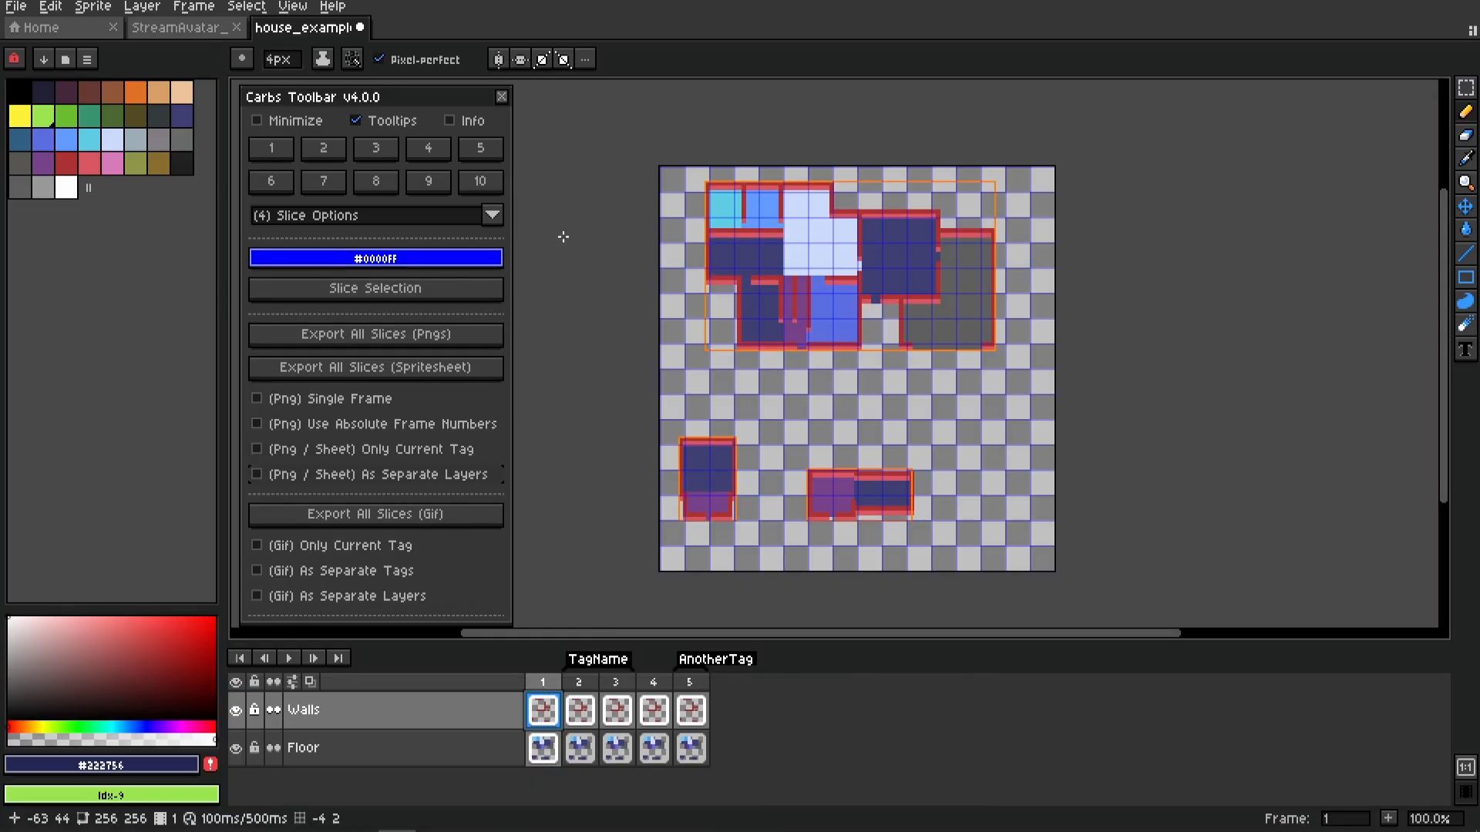
left_click(359, 122)
In the StreamAvatar_Base sprite, select frame 2 and export all slices as GIFs with every GIF option off
left_click(177, 28)
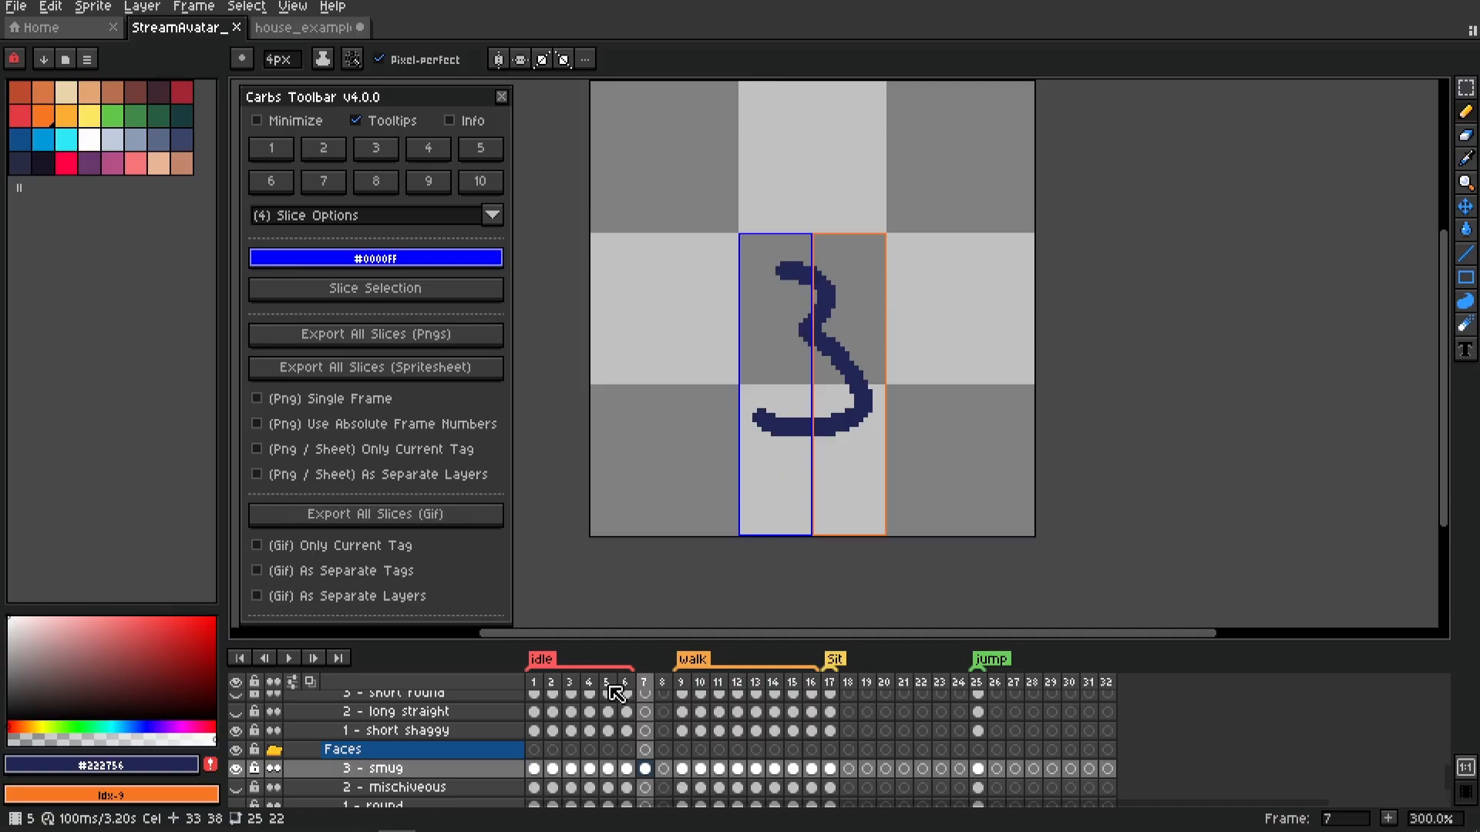
left_click(553, 702)
left_click_drag(552, 702, 553, 727)
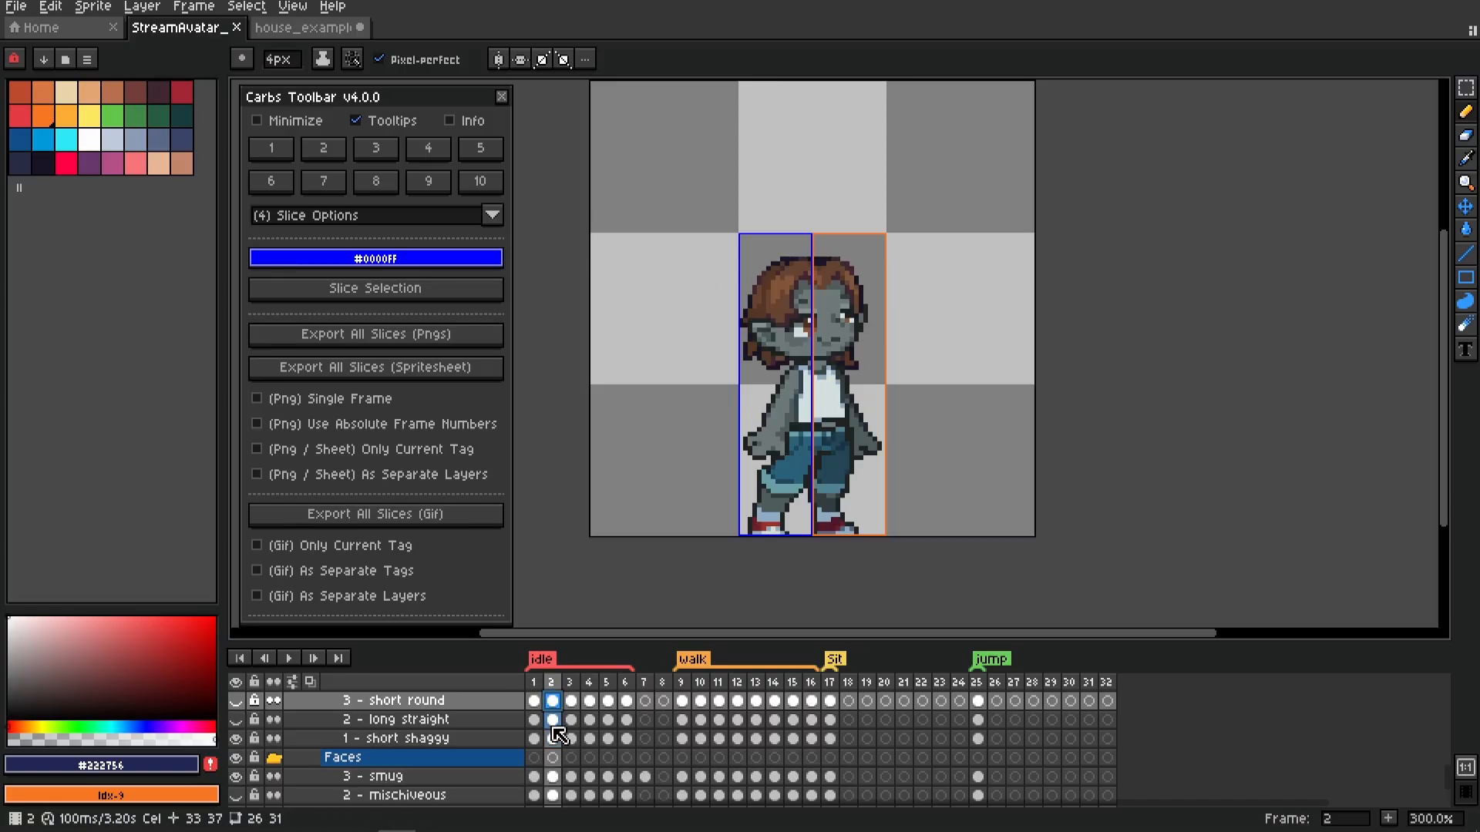
left_click_drag(559, 735, 569, 745)
left_click(390, 516)
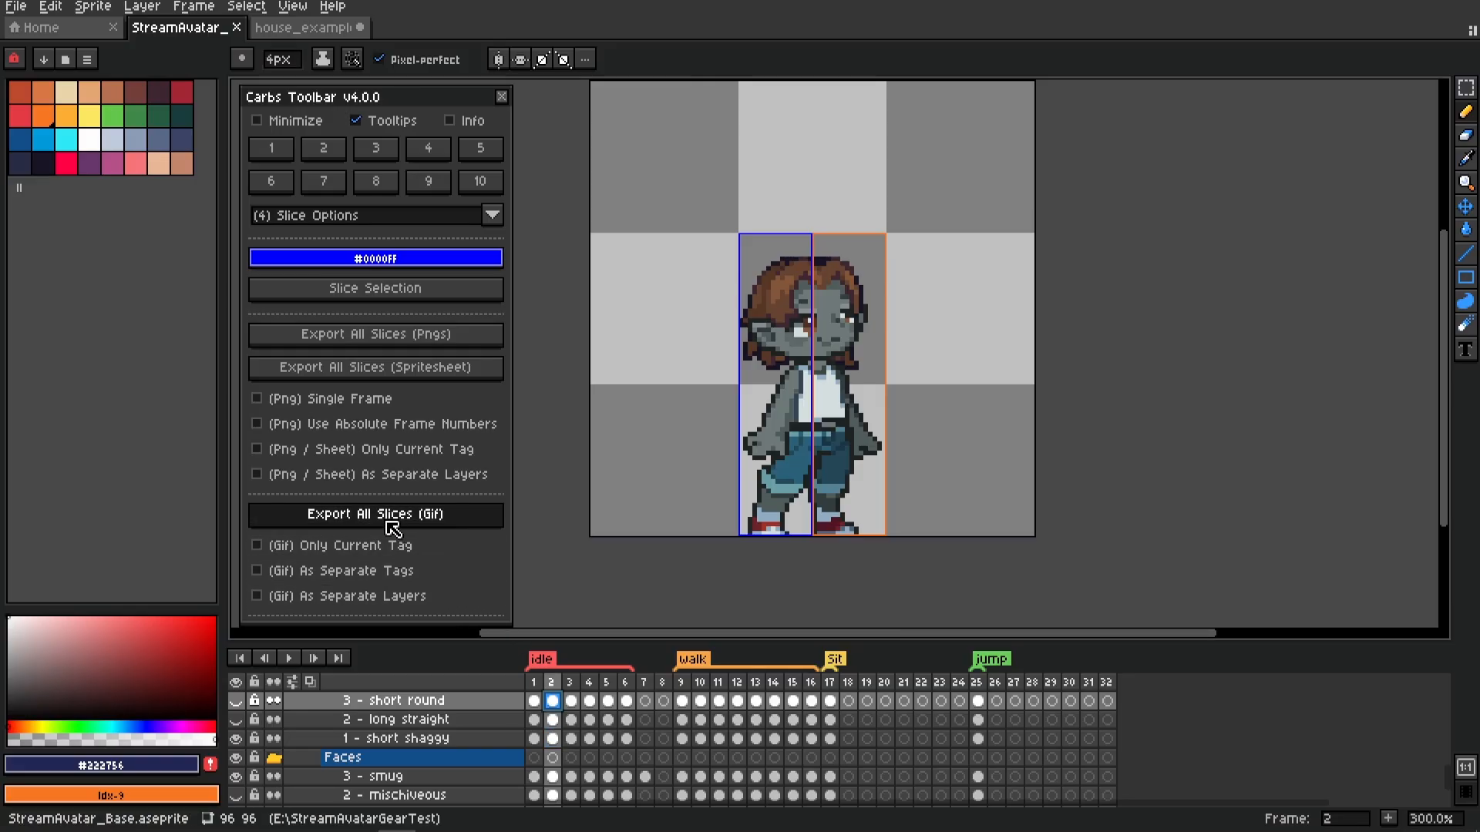
Open the sprite's folder and view the exported StreamAvatar_Base_Slice 1.gif enlarged in the image viewer
right_click(179, 28)
left_click(242, 93)
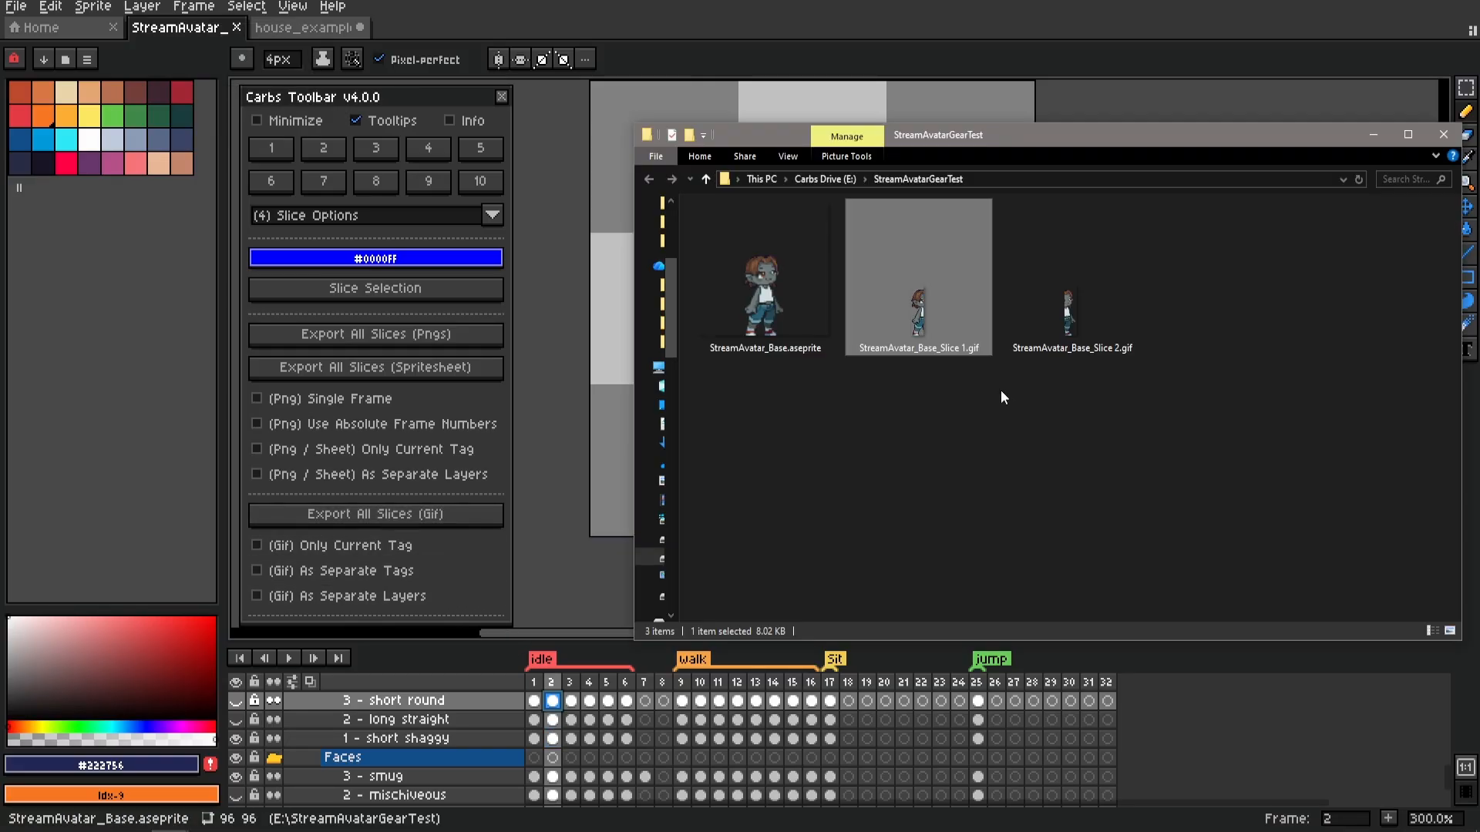
left_click(1061, 317)
left_click(996, 454)
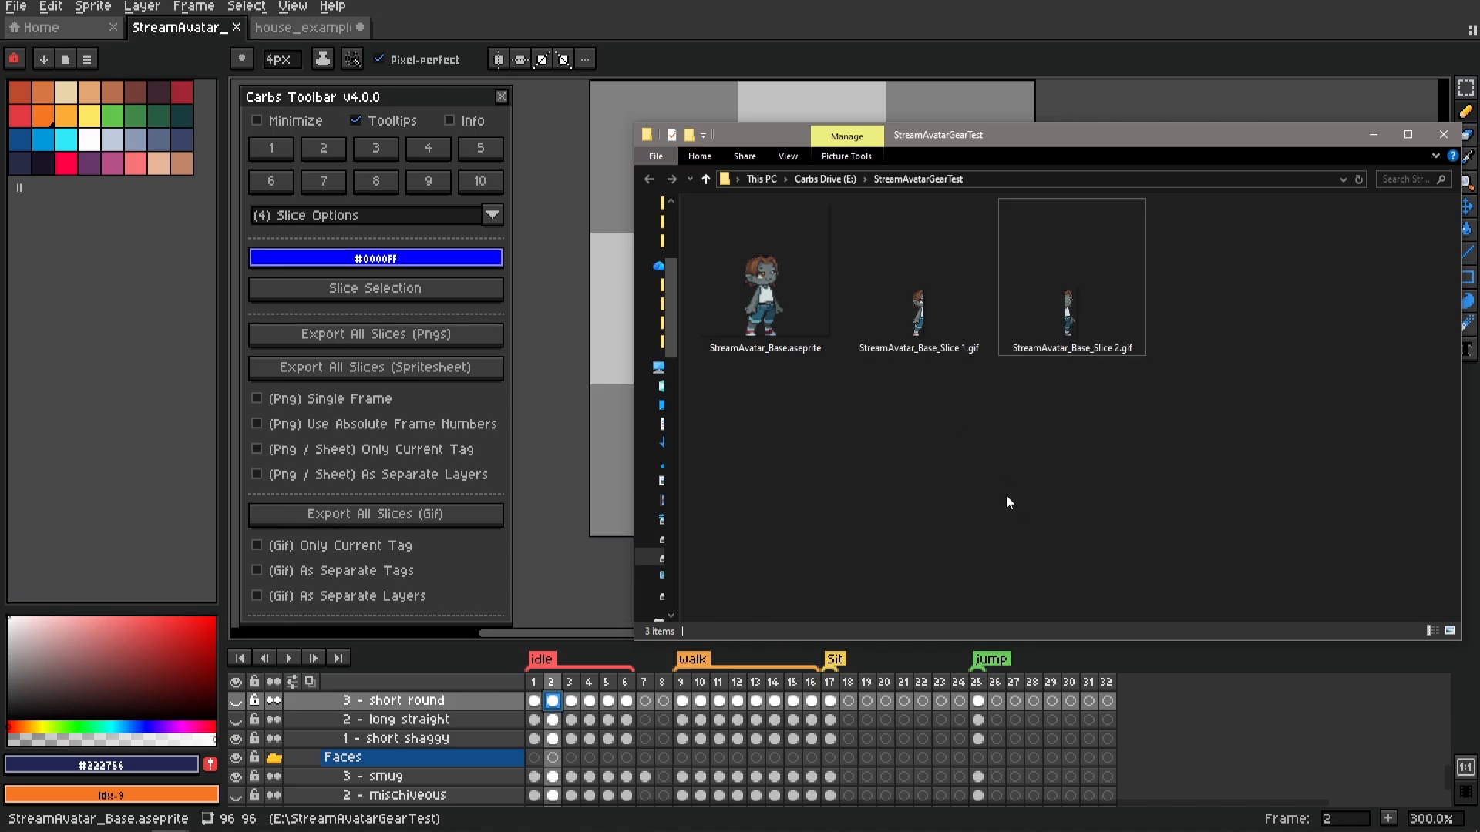
left_click(955, 349)
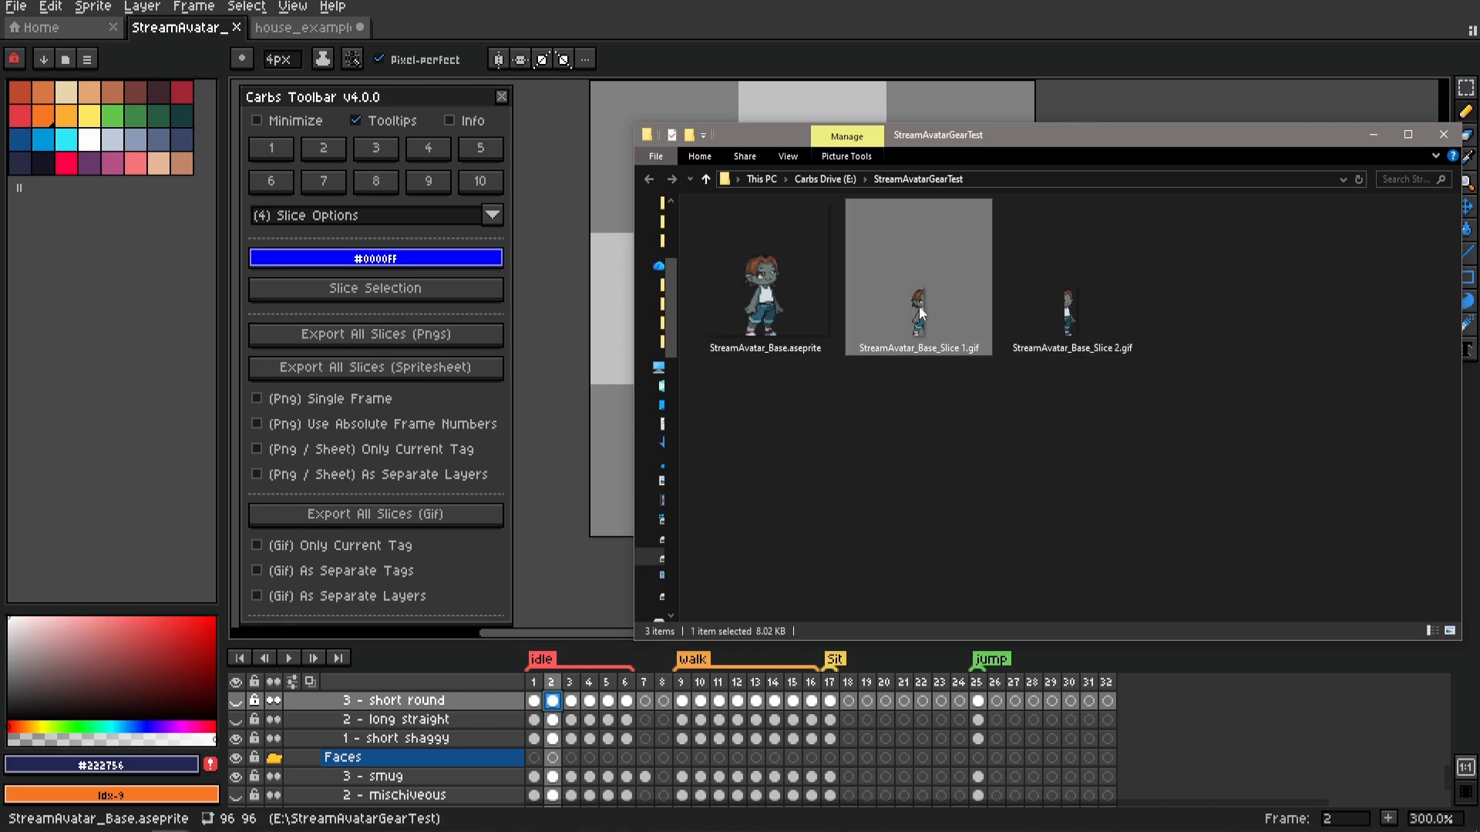
key("Return")
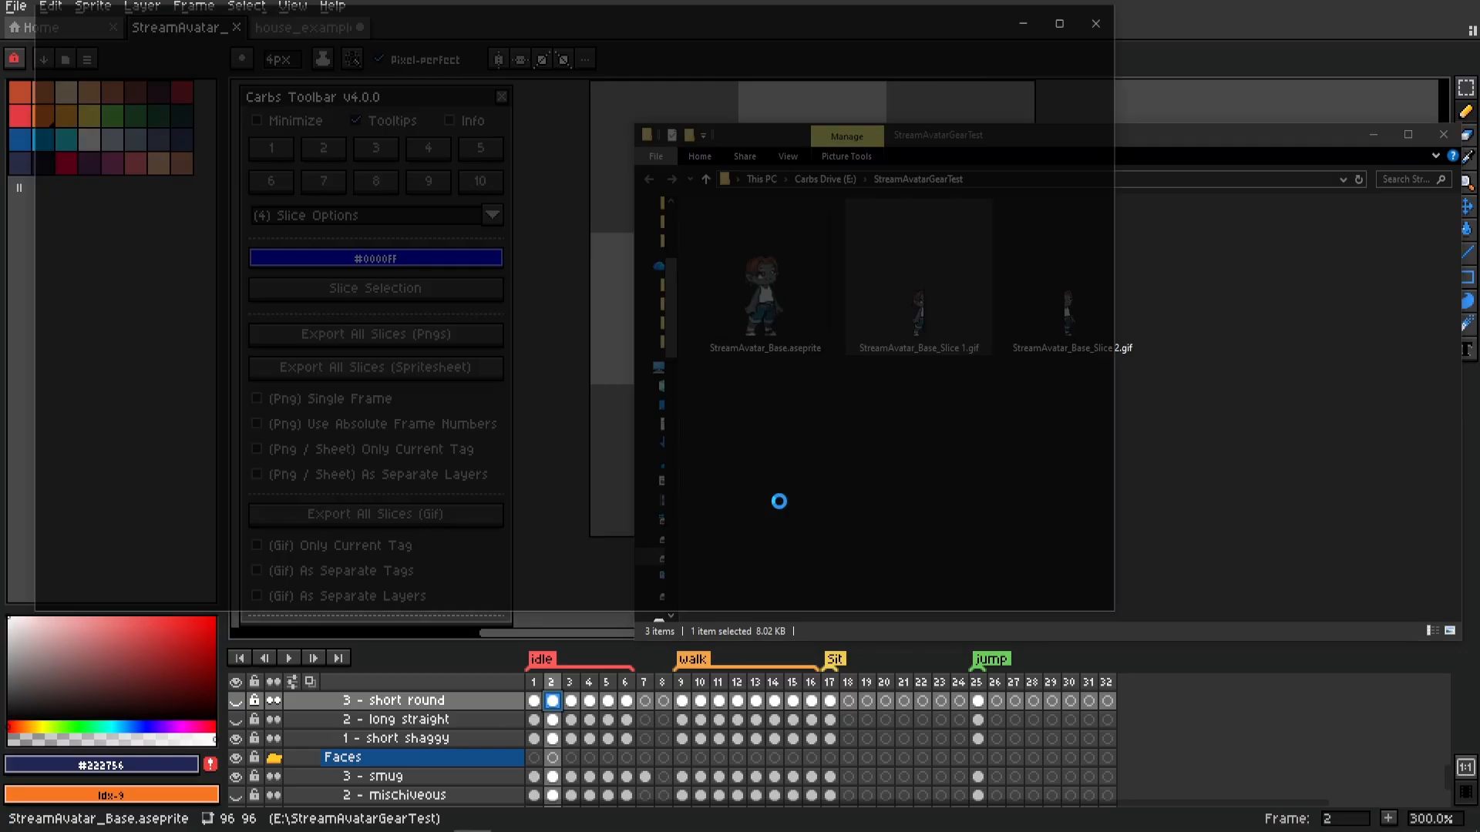
scroll(663, 396, "up", 5)
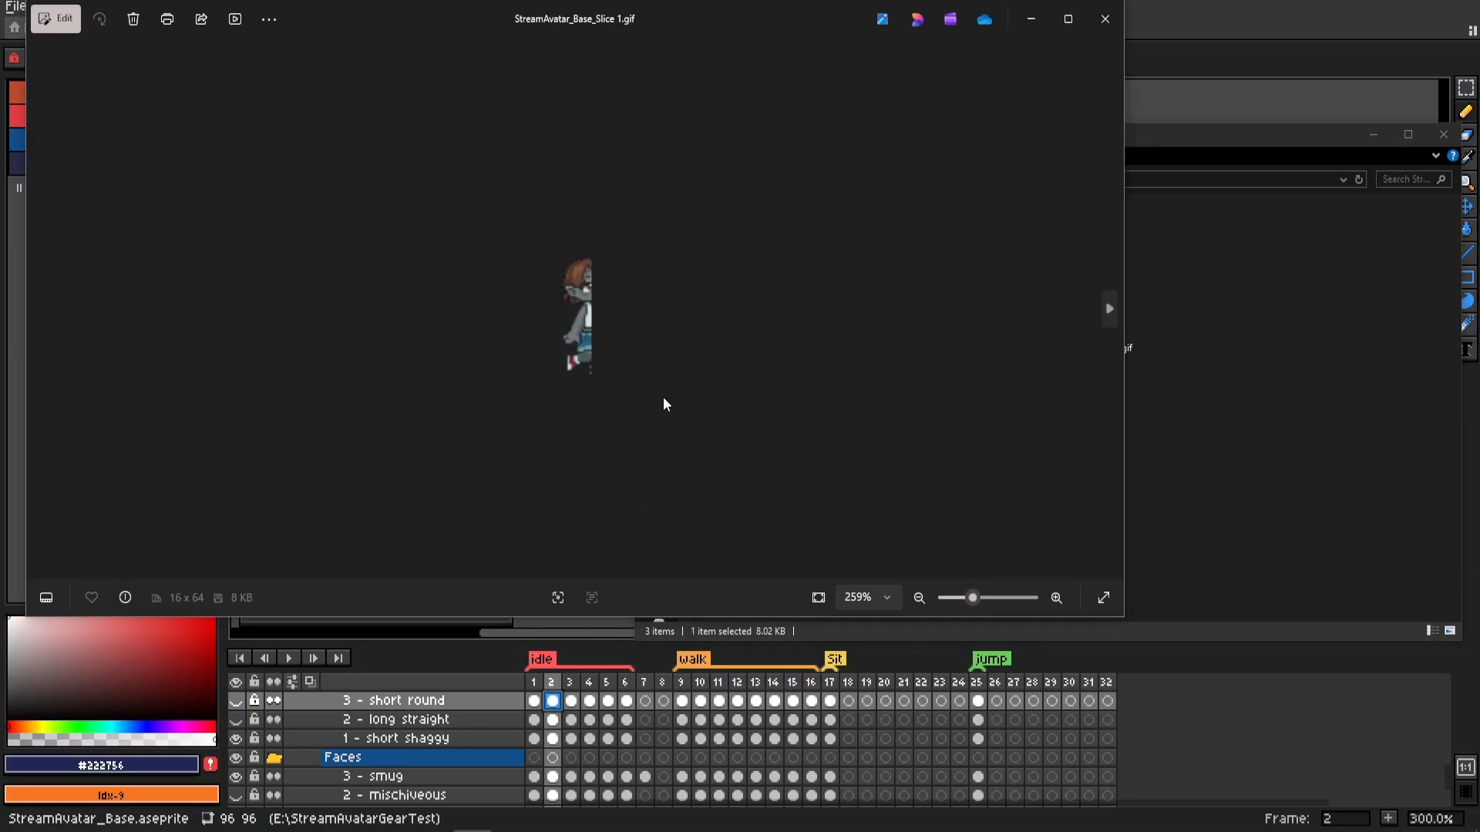
left_click_drag(669, 17, 805, 44)
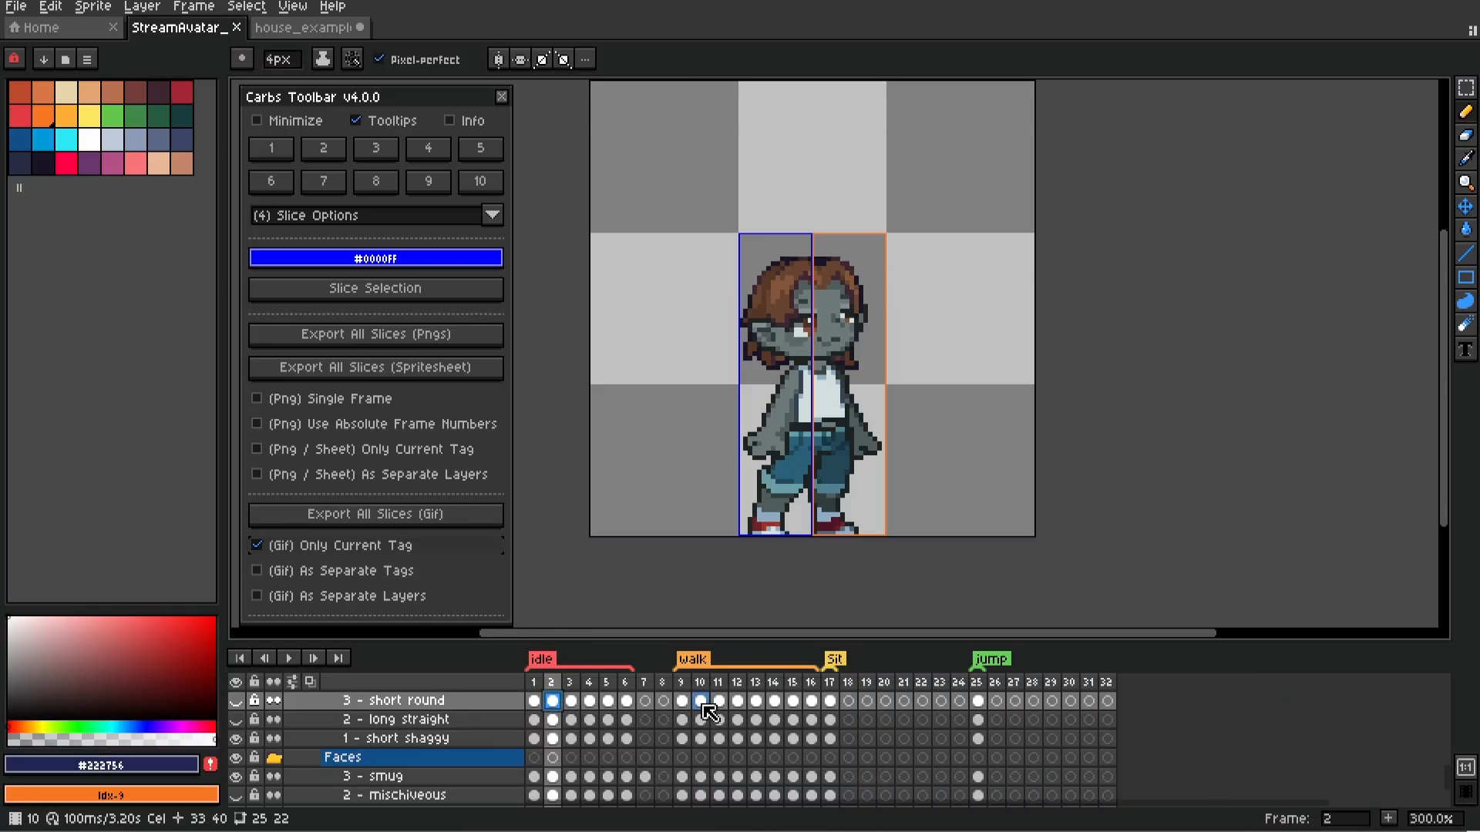
Export the slices' walk frames as GIFs with Only Current Tag enabled, and view the Slice 1 walk GIF enlarged
left_click(701, 701)
left_click(451, 517)
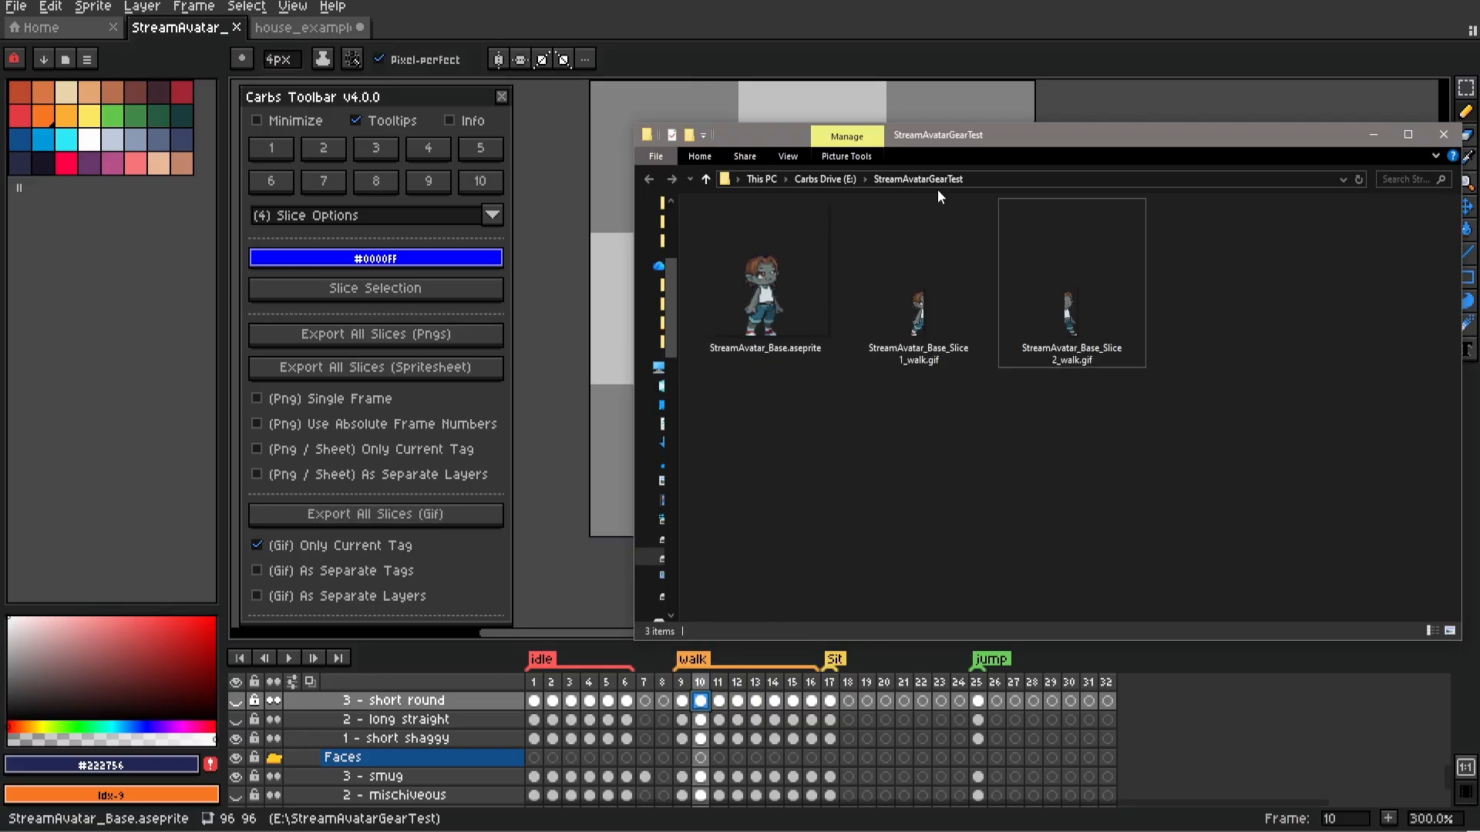
left_click_drag(965, 139, 915, 93)
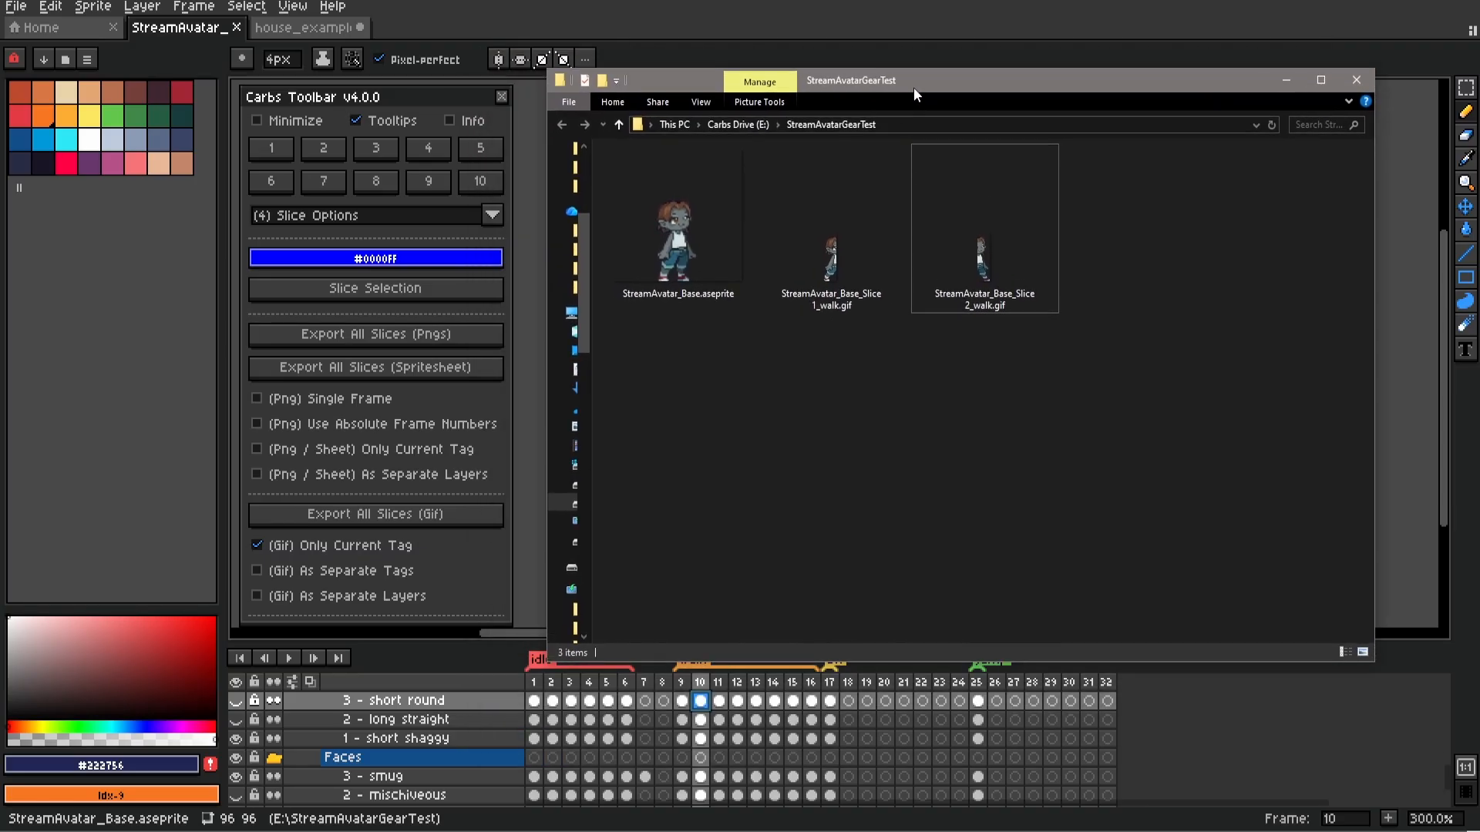
left_click(835, 299)
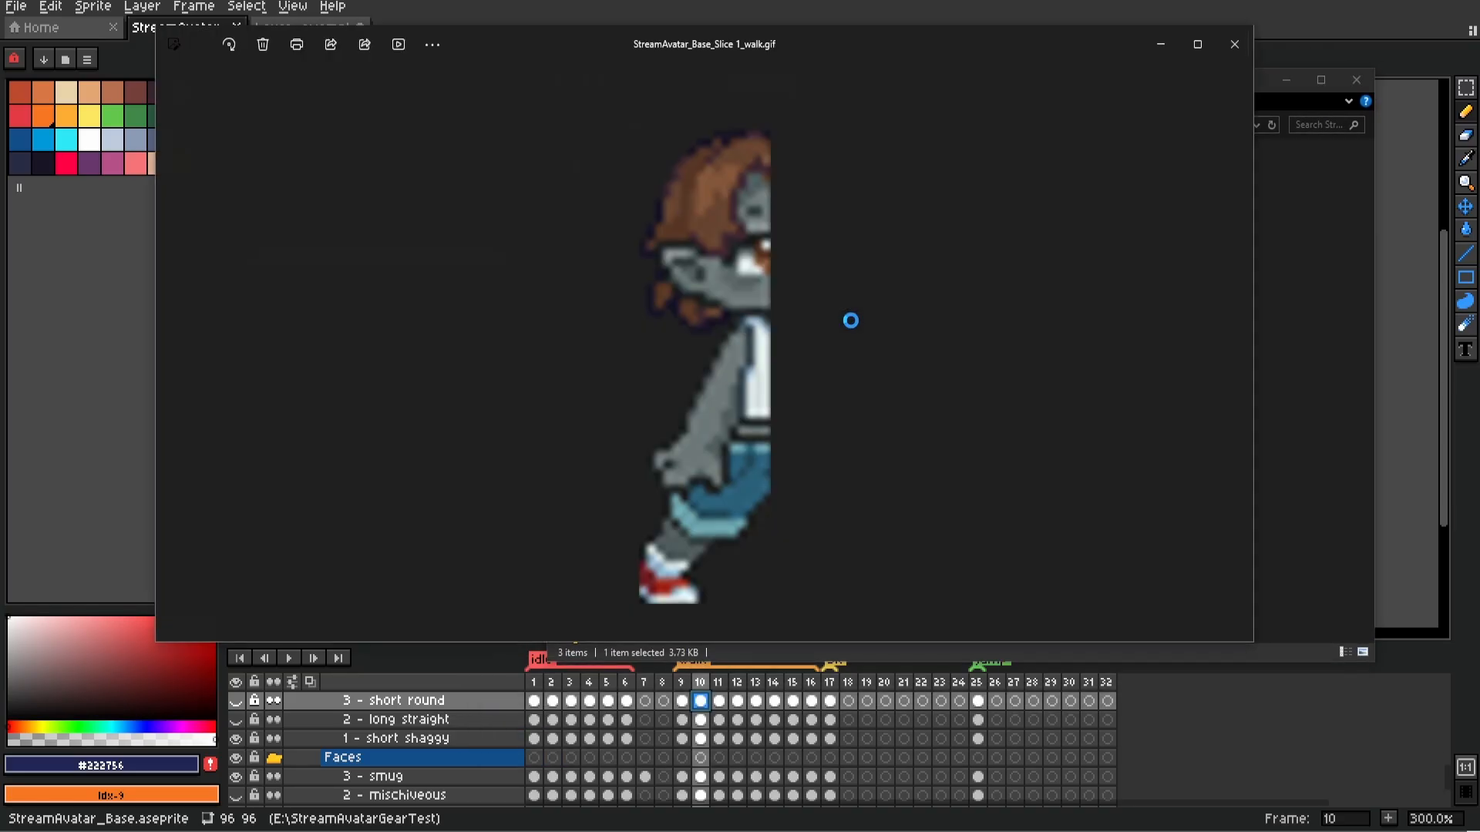
scroll(709, 356, "up", 10)
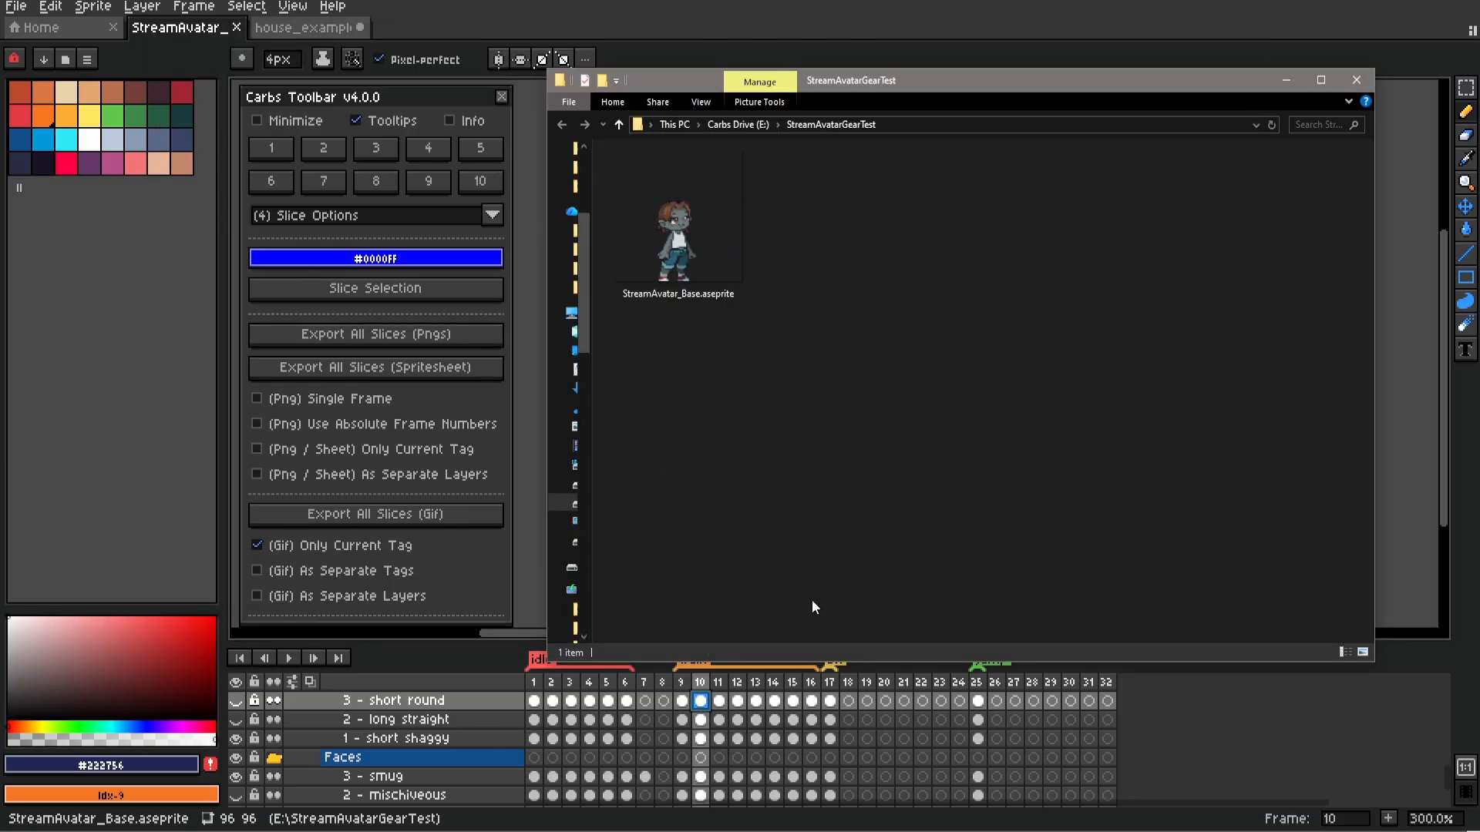
Select untagged frame 8 of the StreamAvatar_Base sprite and export all slices as GIFs with Only Current Tag enabled
left_click(652, 725)
left_click(667, 713)
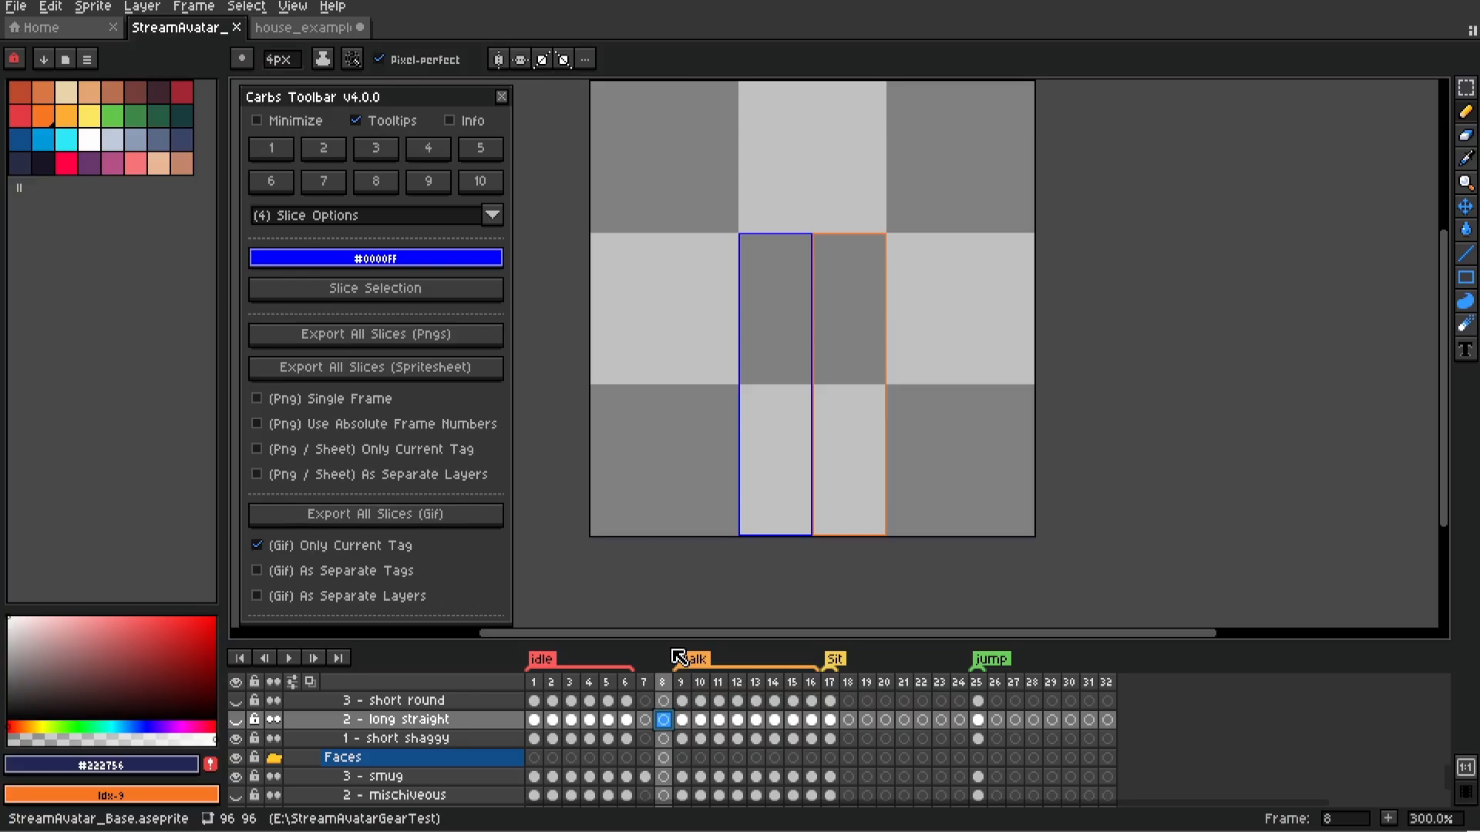
left_click(466, 521)
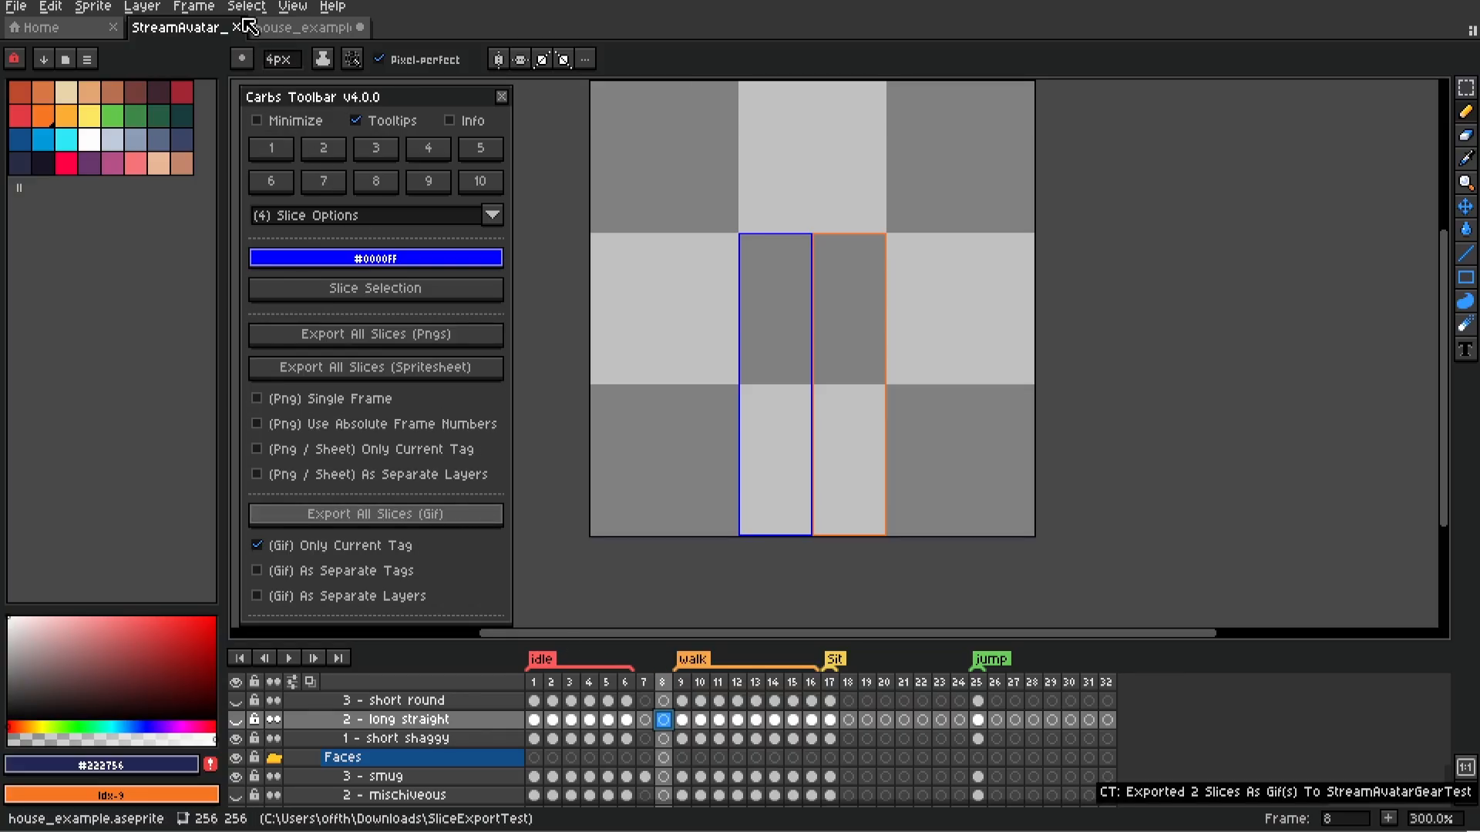
Open the sprite's folder and view the exported StreamAvatar_Base_Slice 1.gif enlarged, closing the viewer and folder when done
right_click(193, 29)
left_click(283, 109)
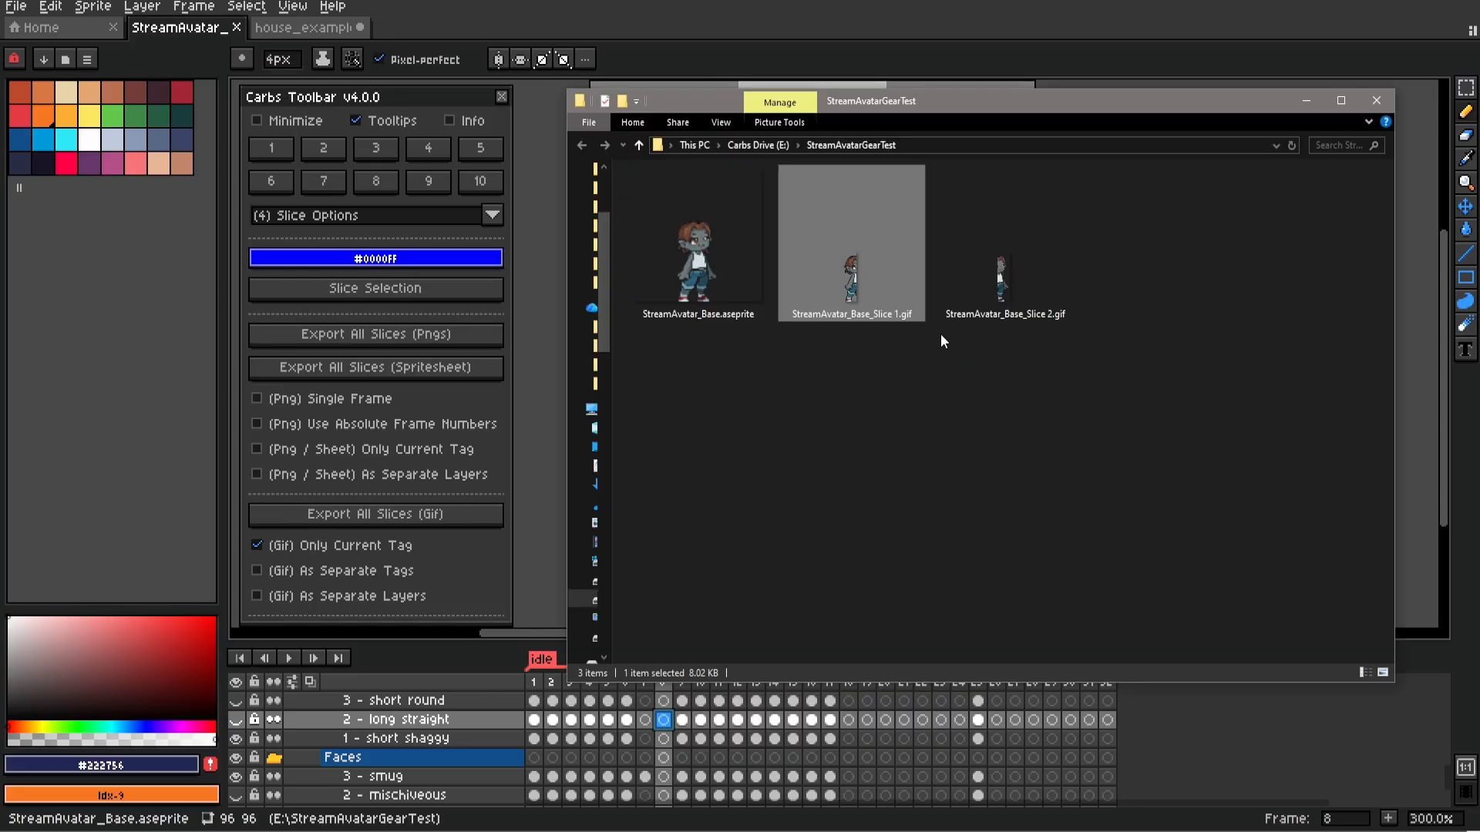
double_click(855, 262)
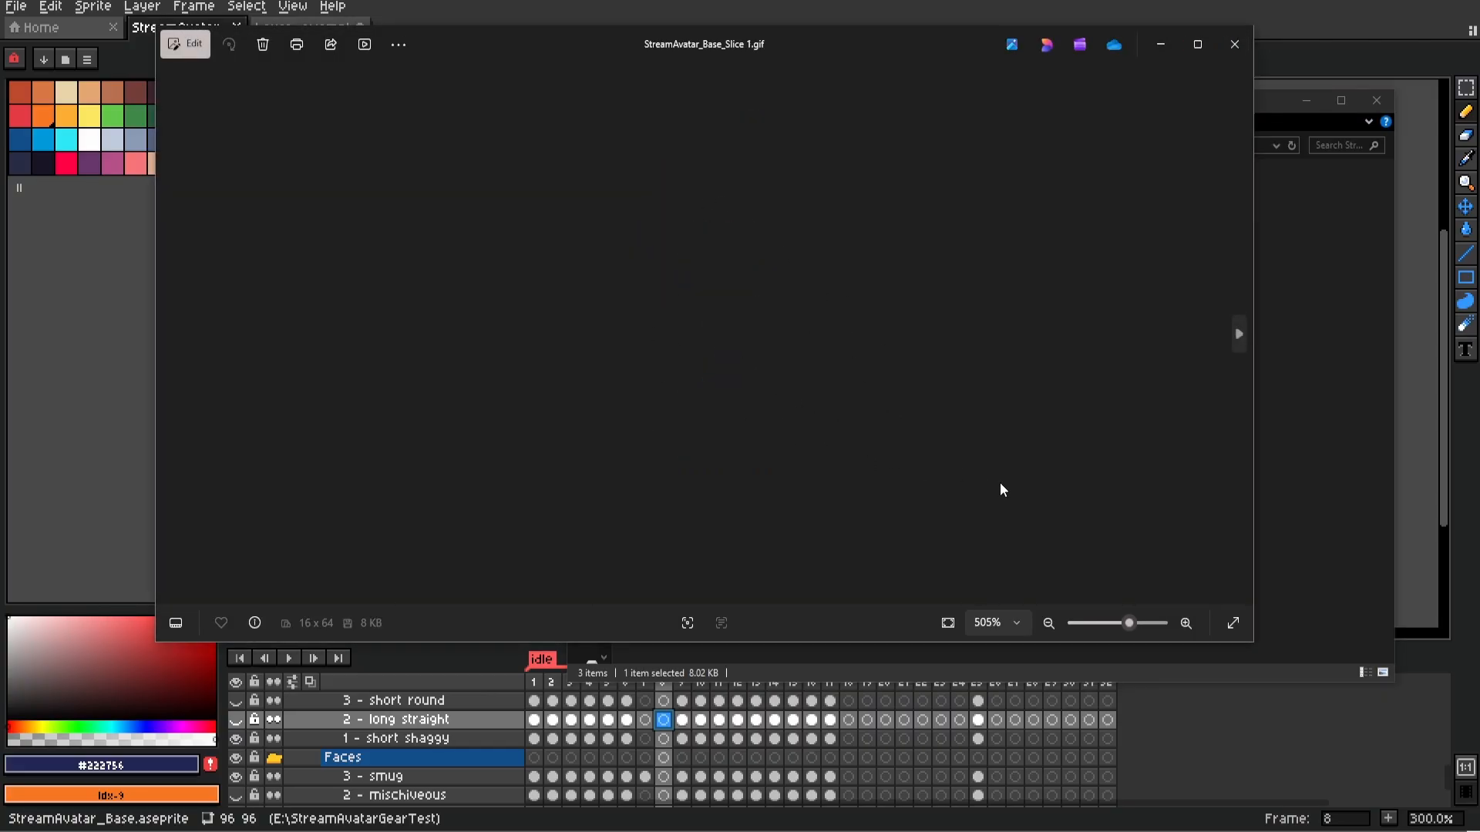
key("Escape")
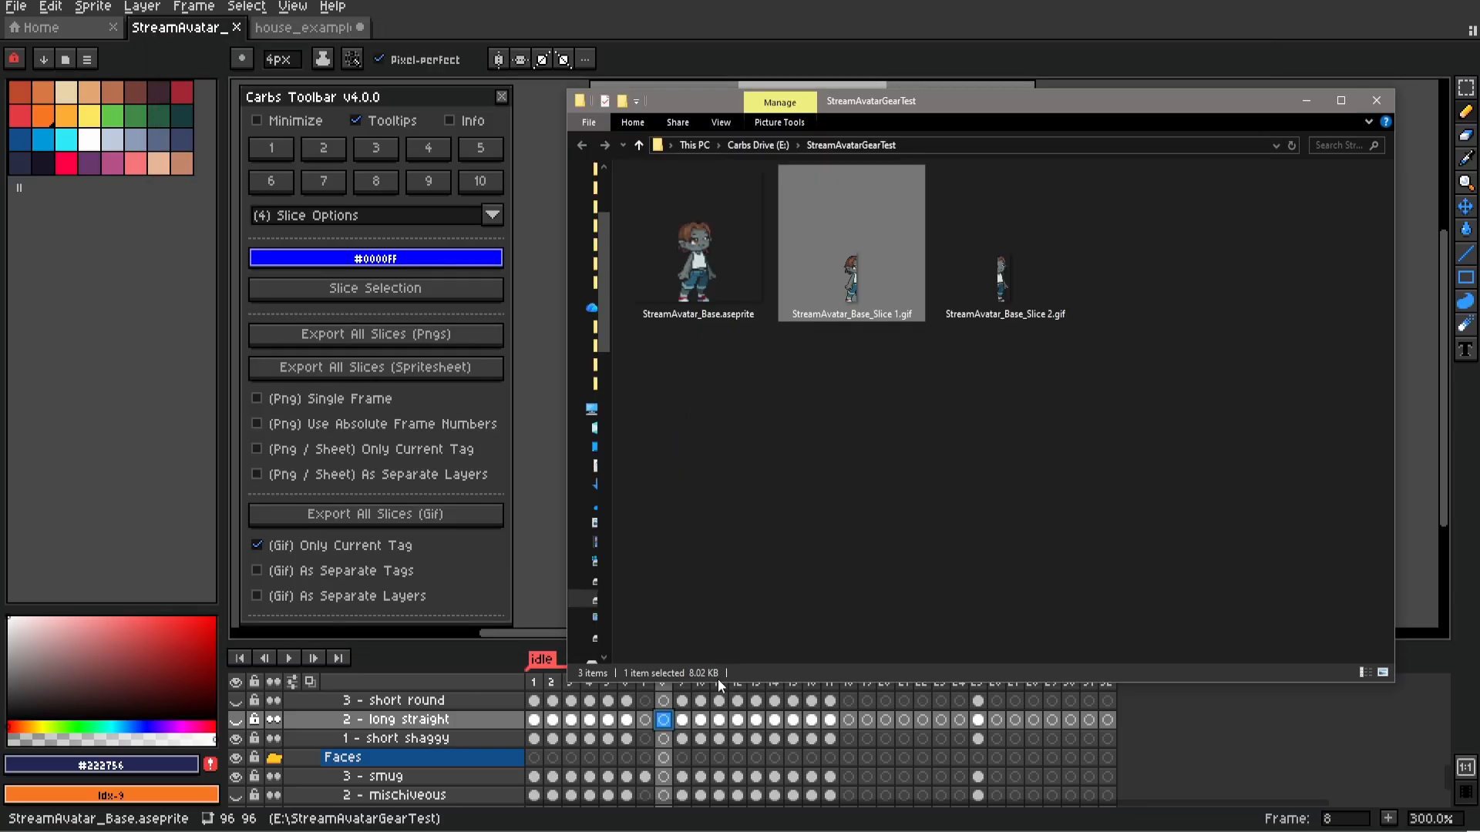
left_click(1375, 101)
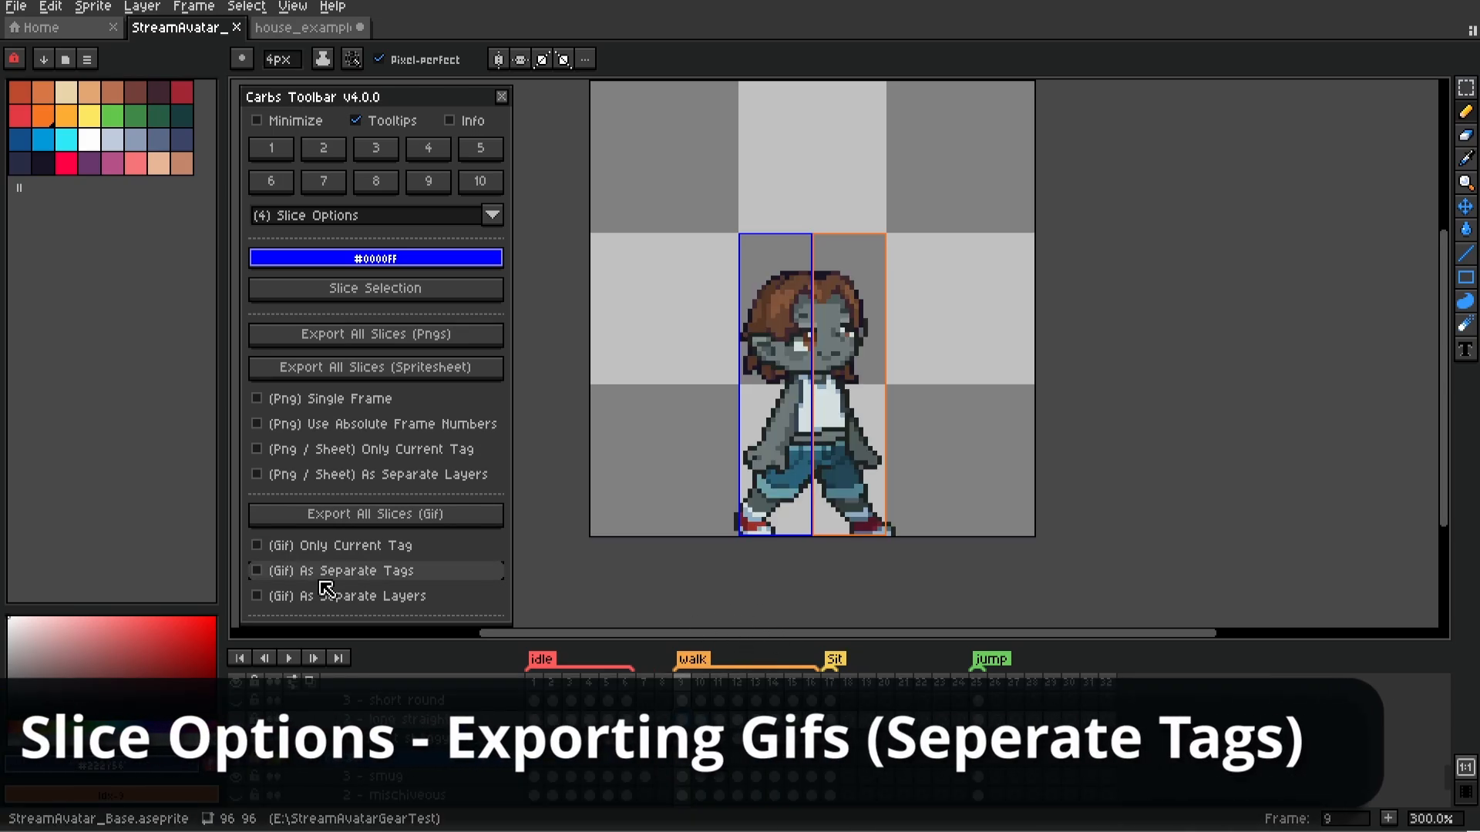
Export all slices as GIFs with As Separate Tags enabled and Only Current Tag off
left_click(351, 571)
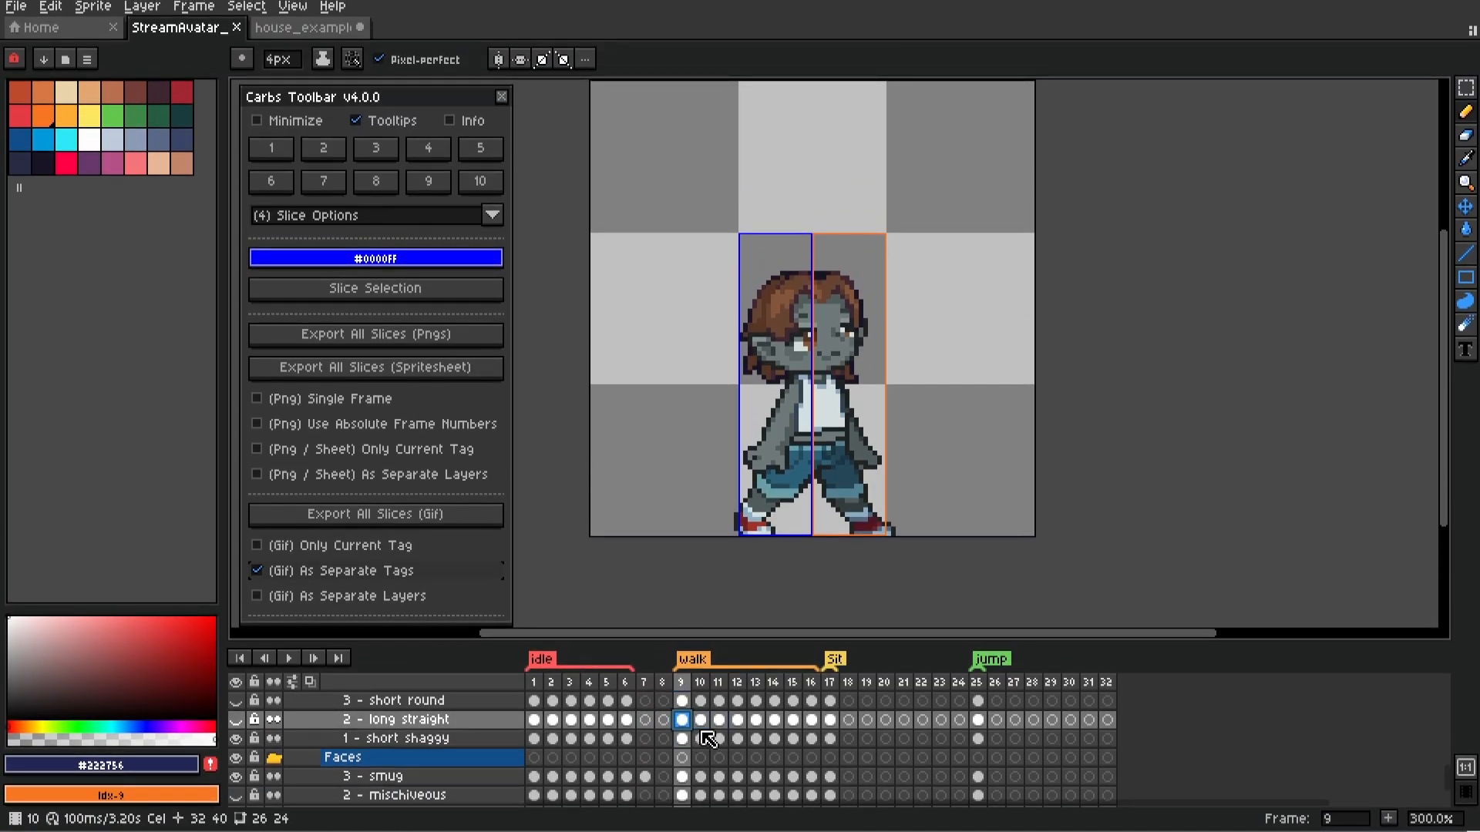
left_click(472, 518)
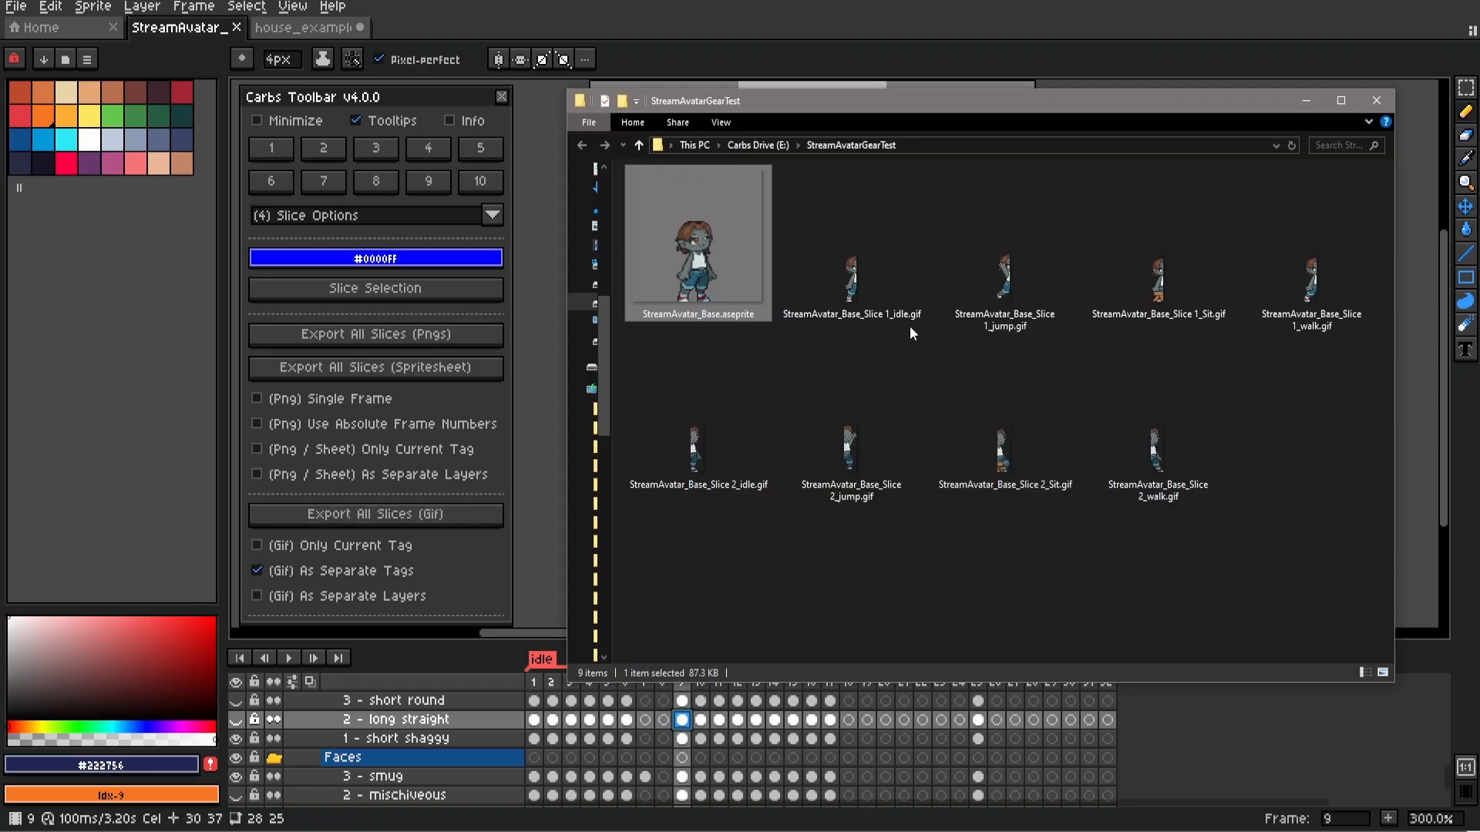
Look through the exported idle, jump, Sit and walk GIFs of Slice 1 and Slice 2 in the folder
left_click(909, 326)
left_click(1006, 316)
left_click(1162, 322)
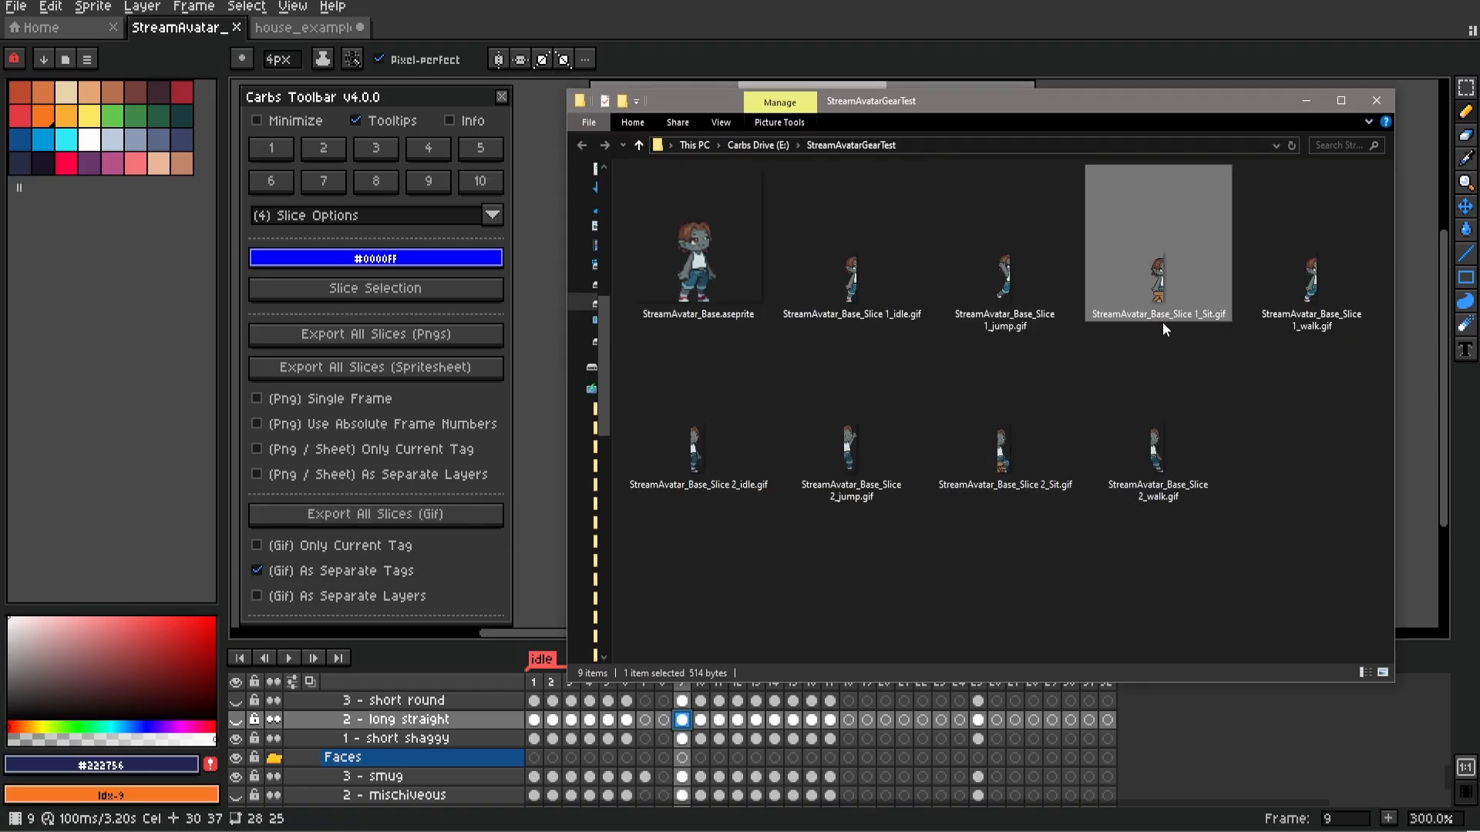
left_click_drag(716, 101, 681, 39)
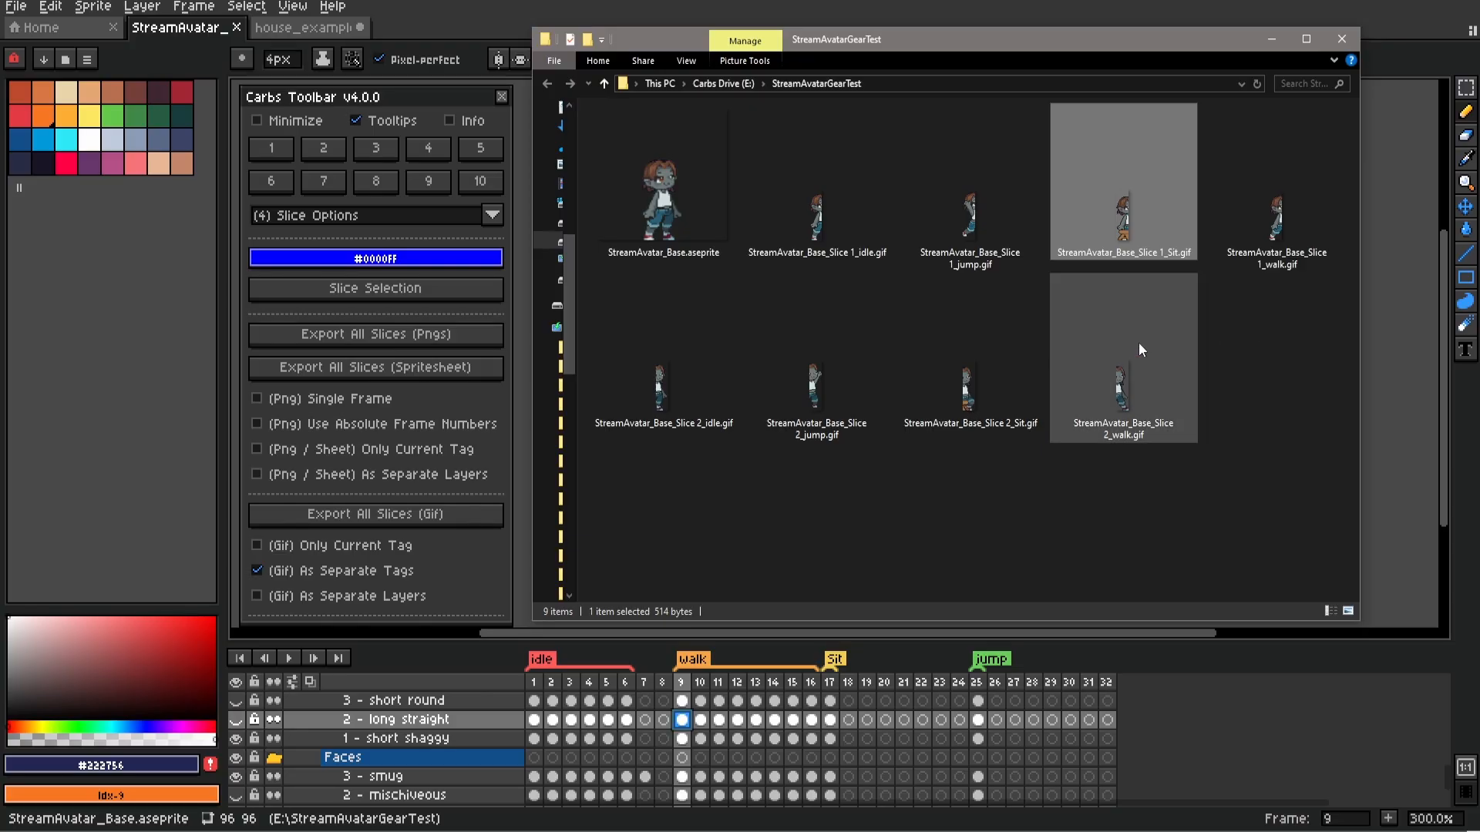
left_click(960, 216)
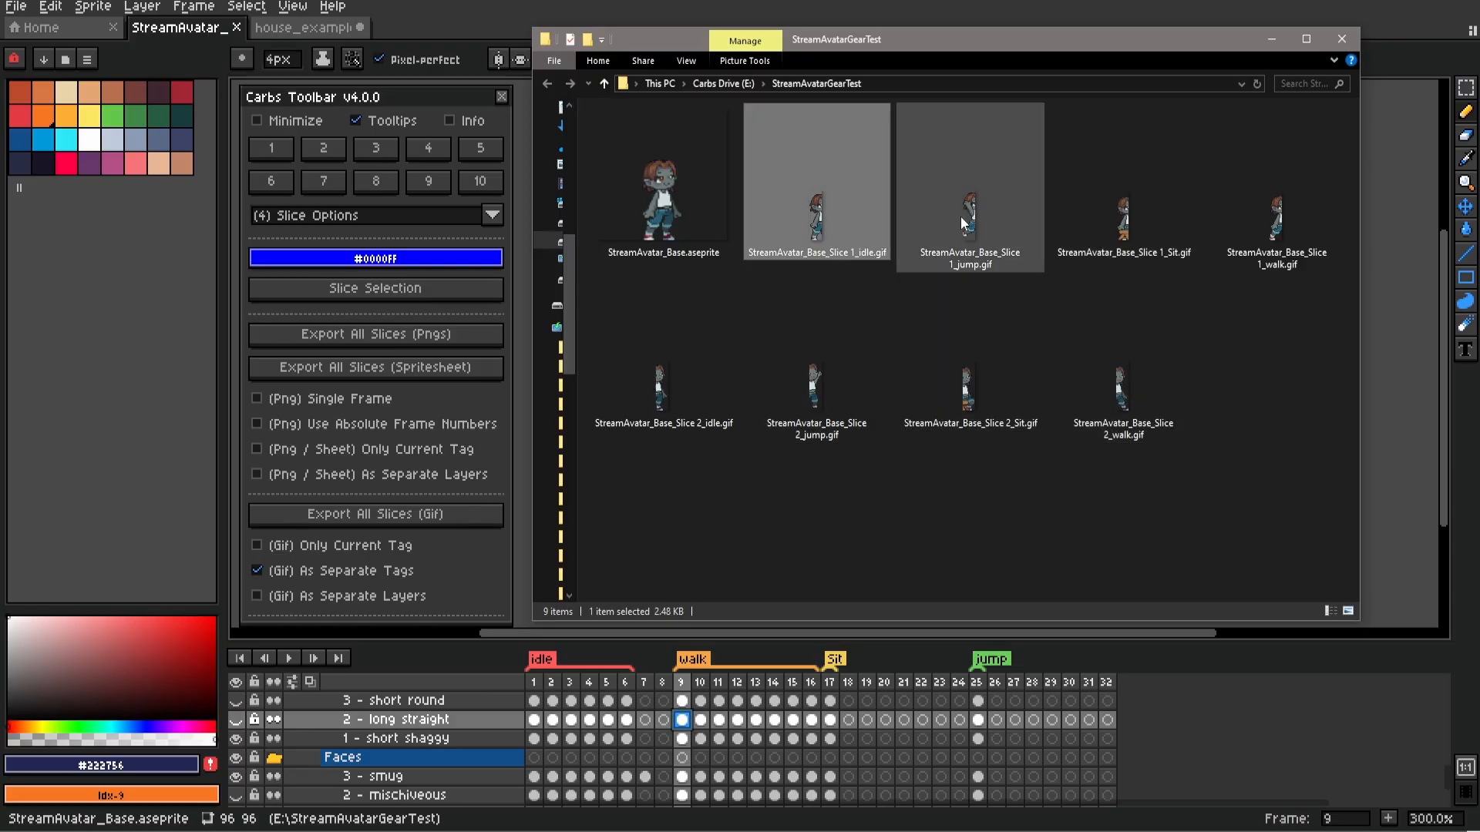
left_click(1099, 270)
left_click(1286, 239)
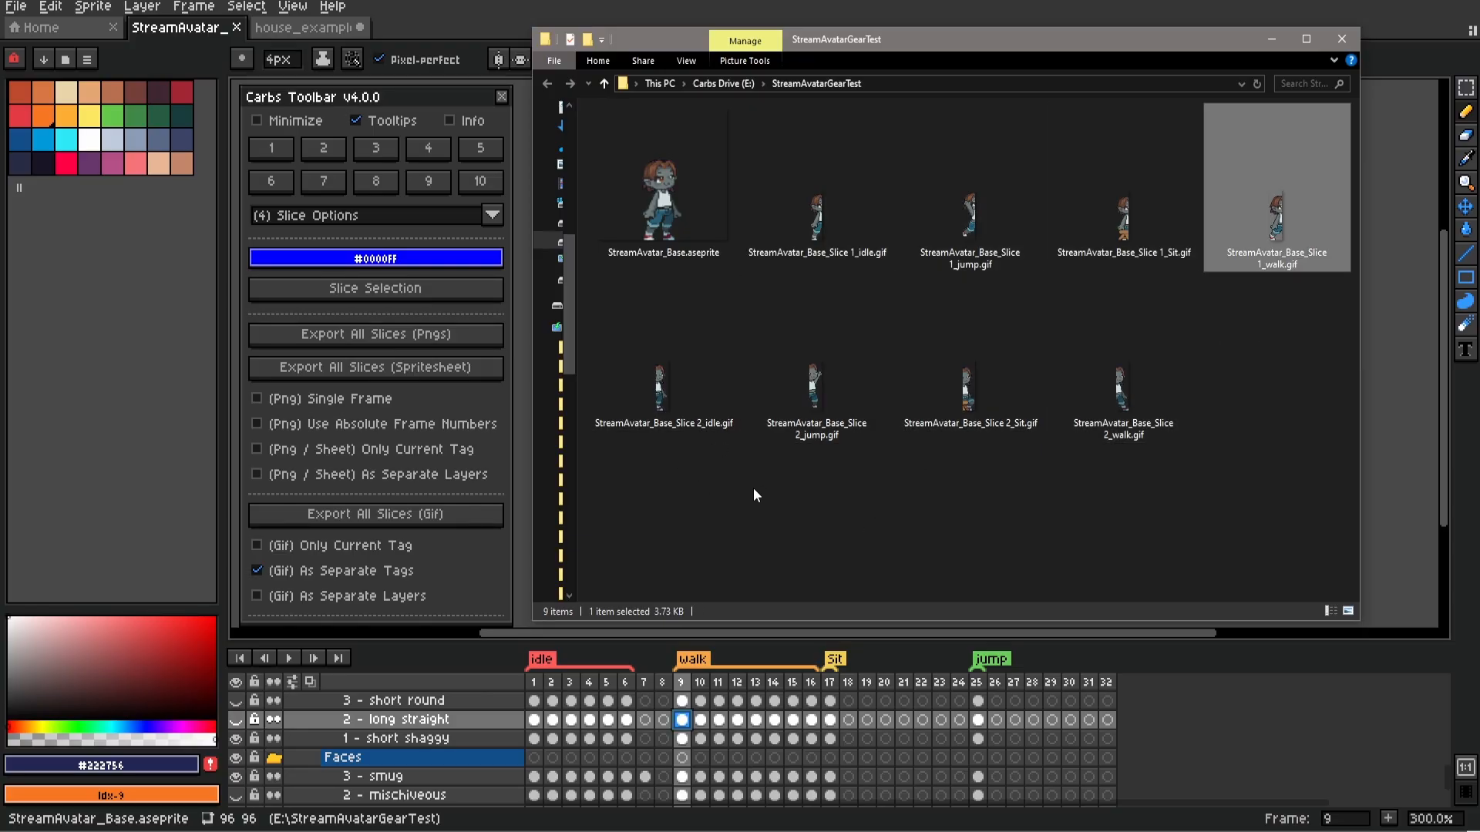
left_click(700, 418)
left_click(817, 401)
left_click(949, 397)
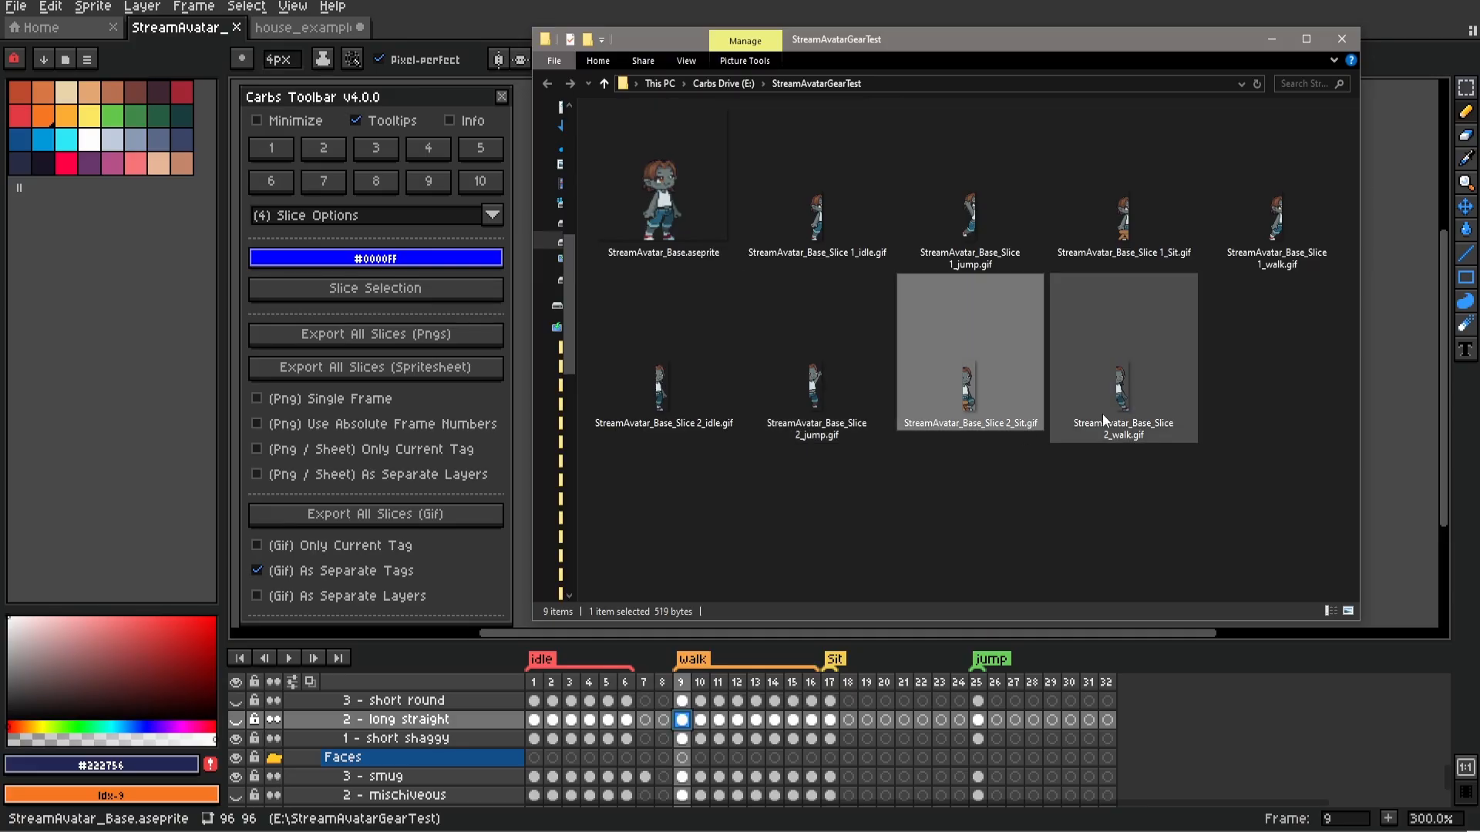
left_click(1102, 421)
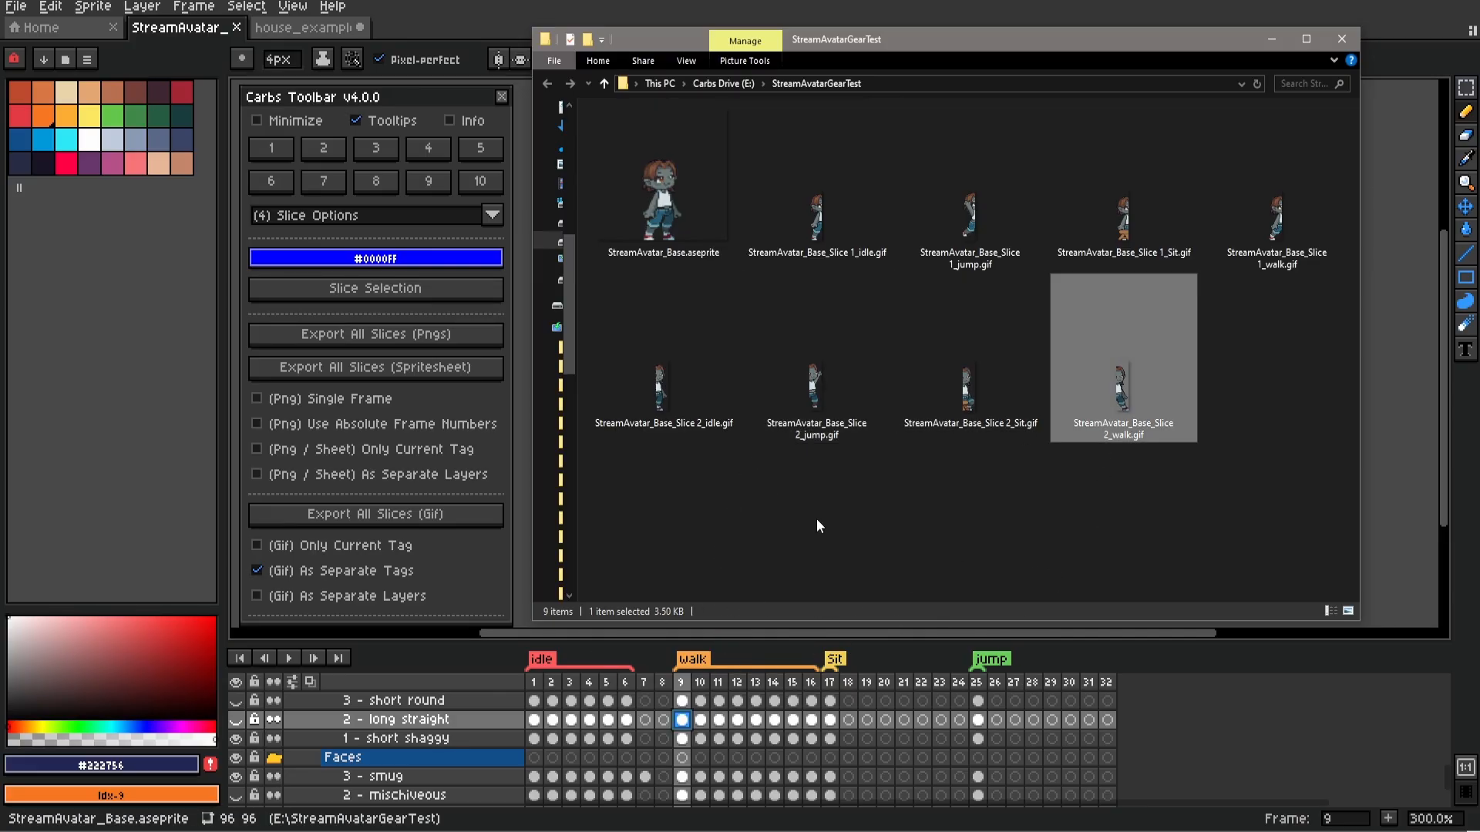
View the Slice 1 idle and Slice 1 walk GIFs enlarged in the image viewer, closing each one
double_click(828, 224)
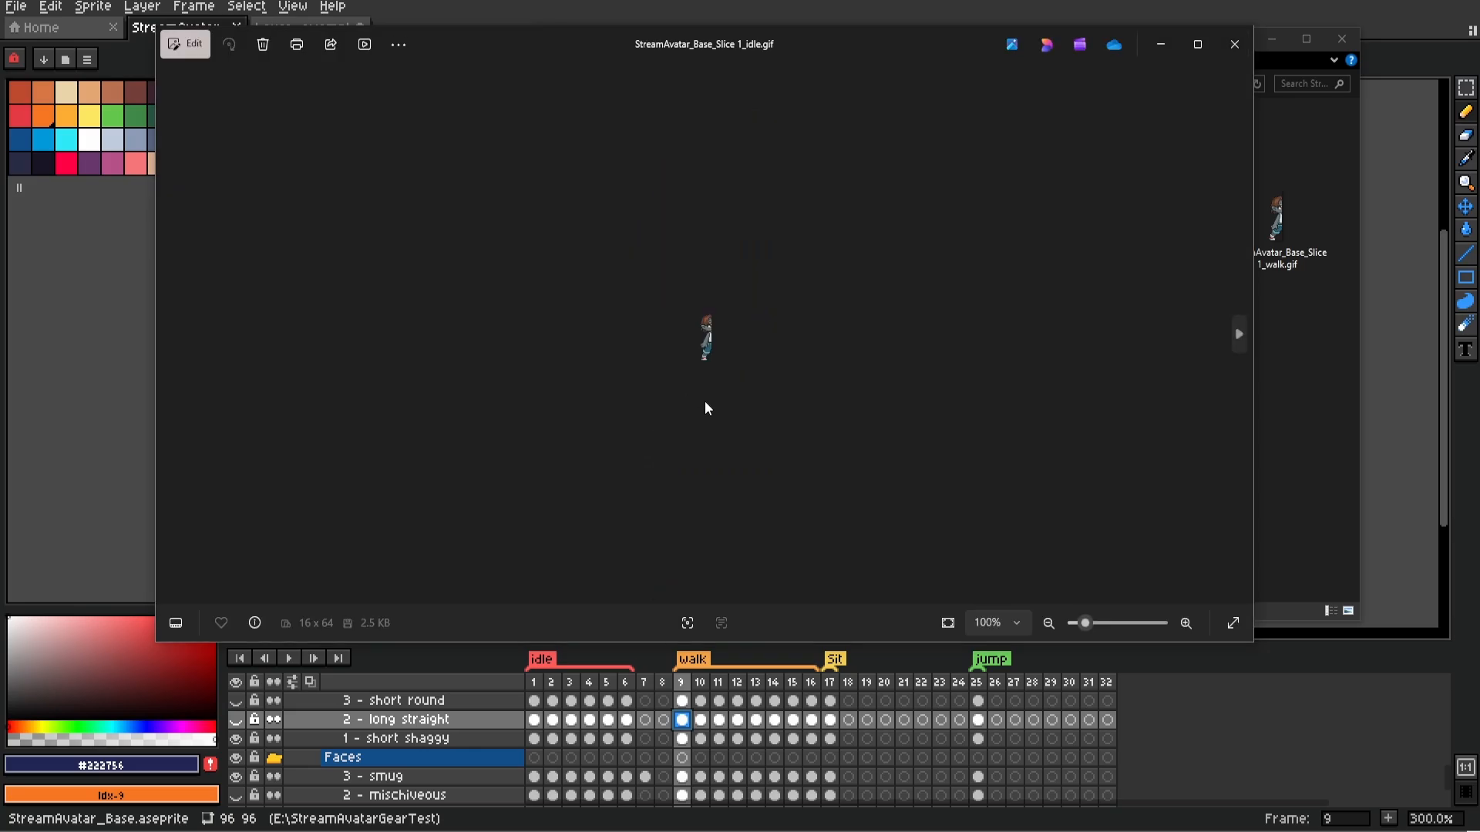
scroll(744, 383, "up", 8)
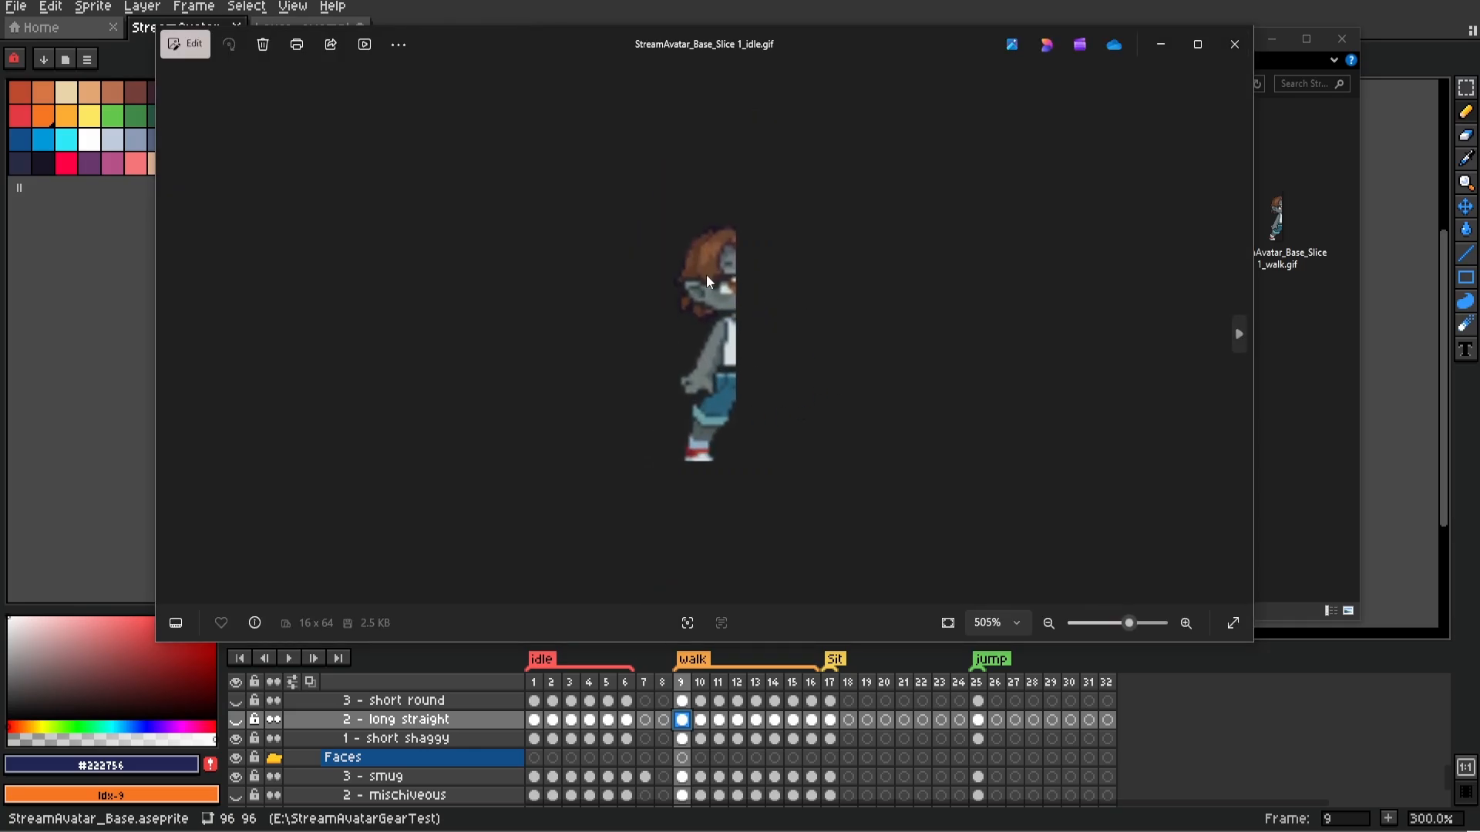
left_click(1234, 44)
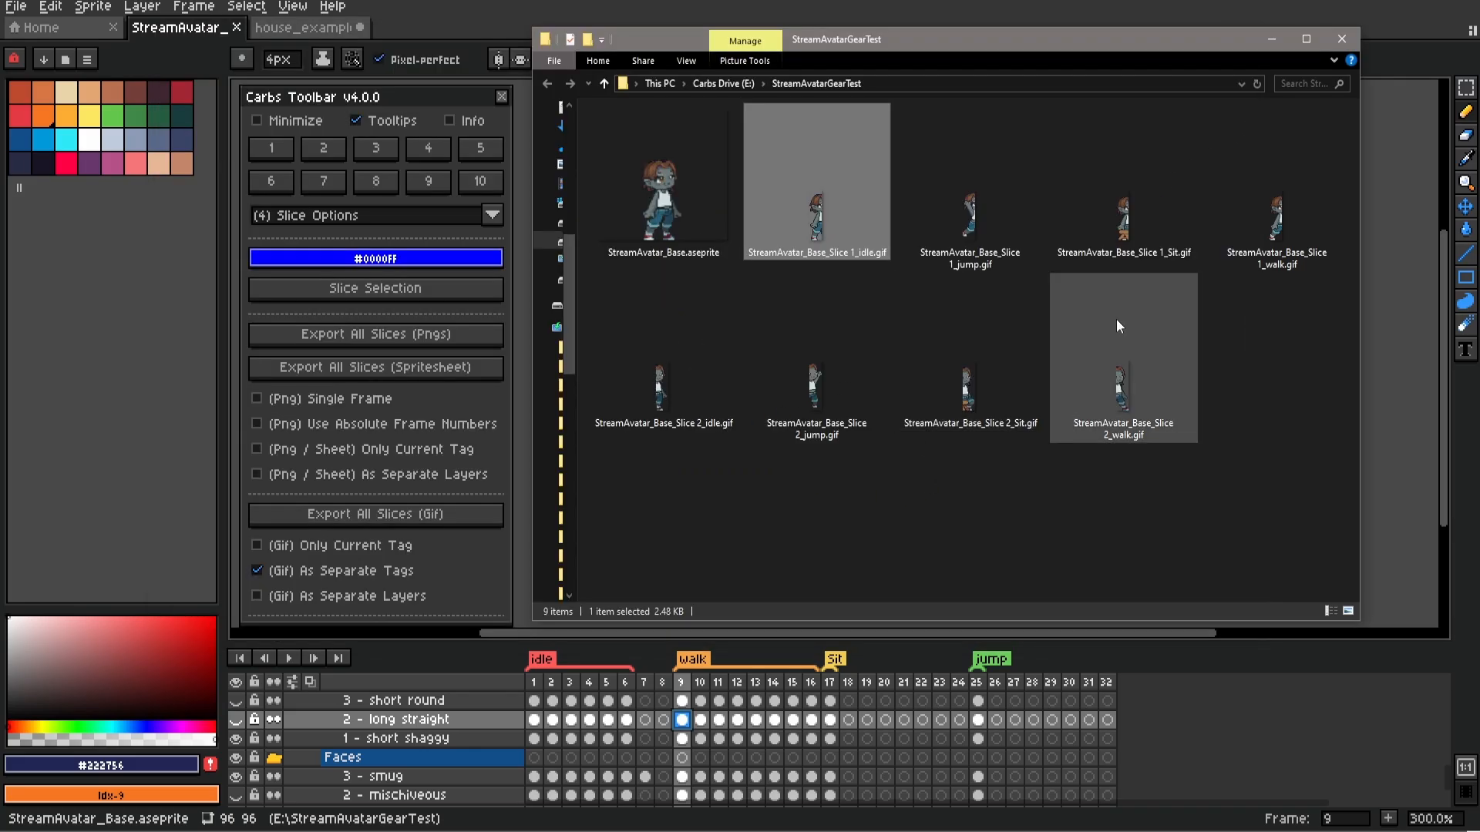
double_click(1268, 221)
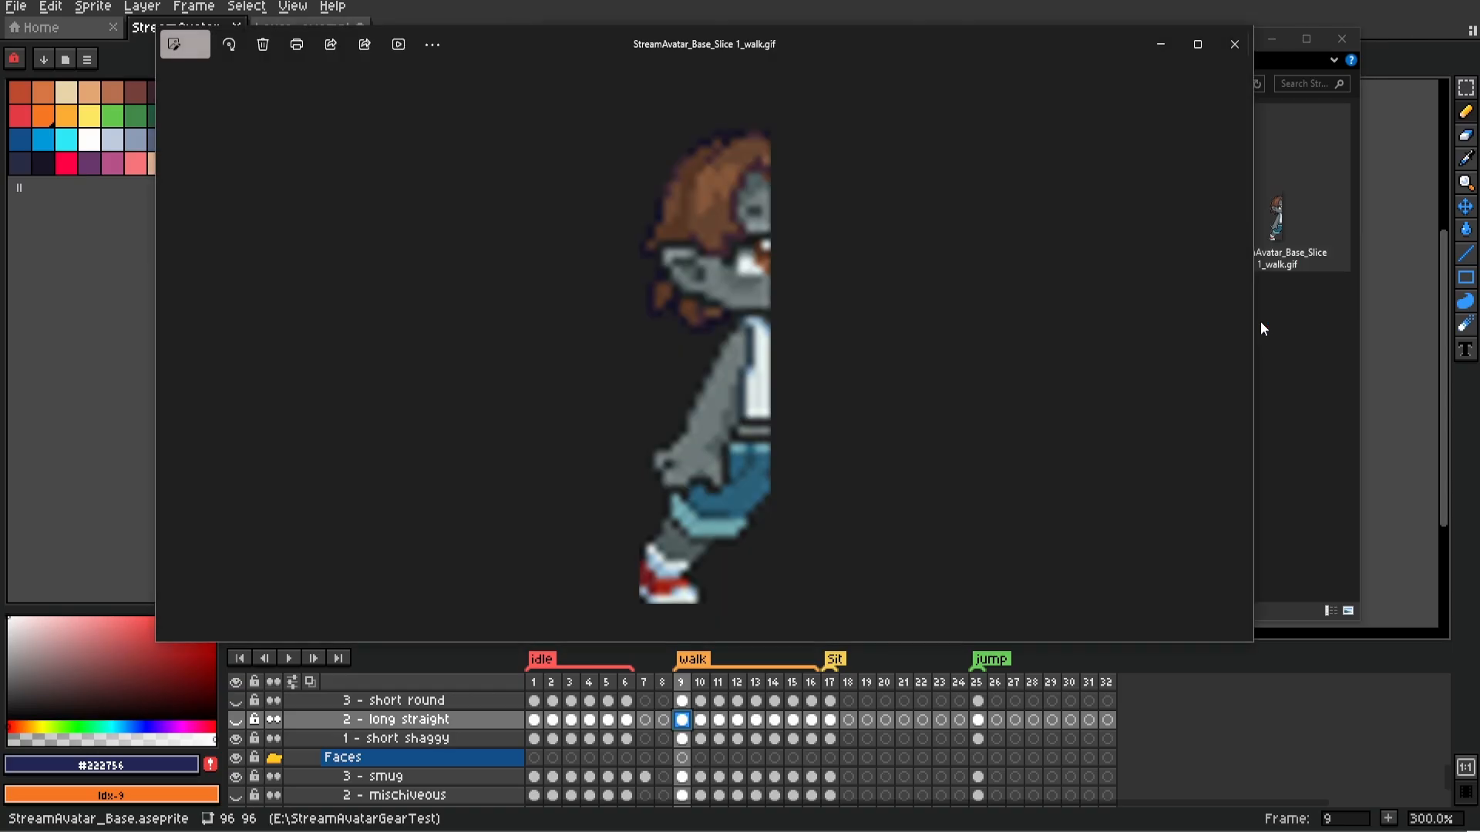
left_click(1237, 34)
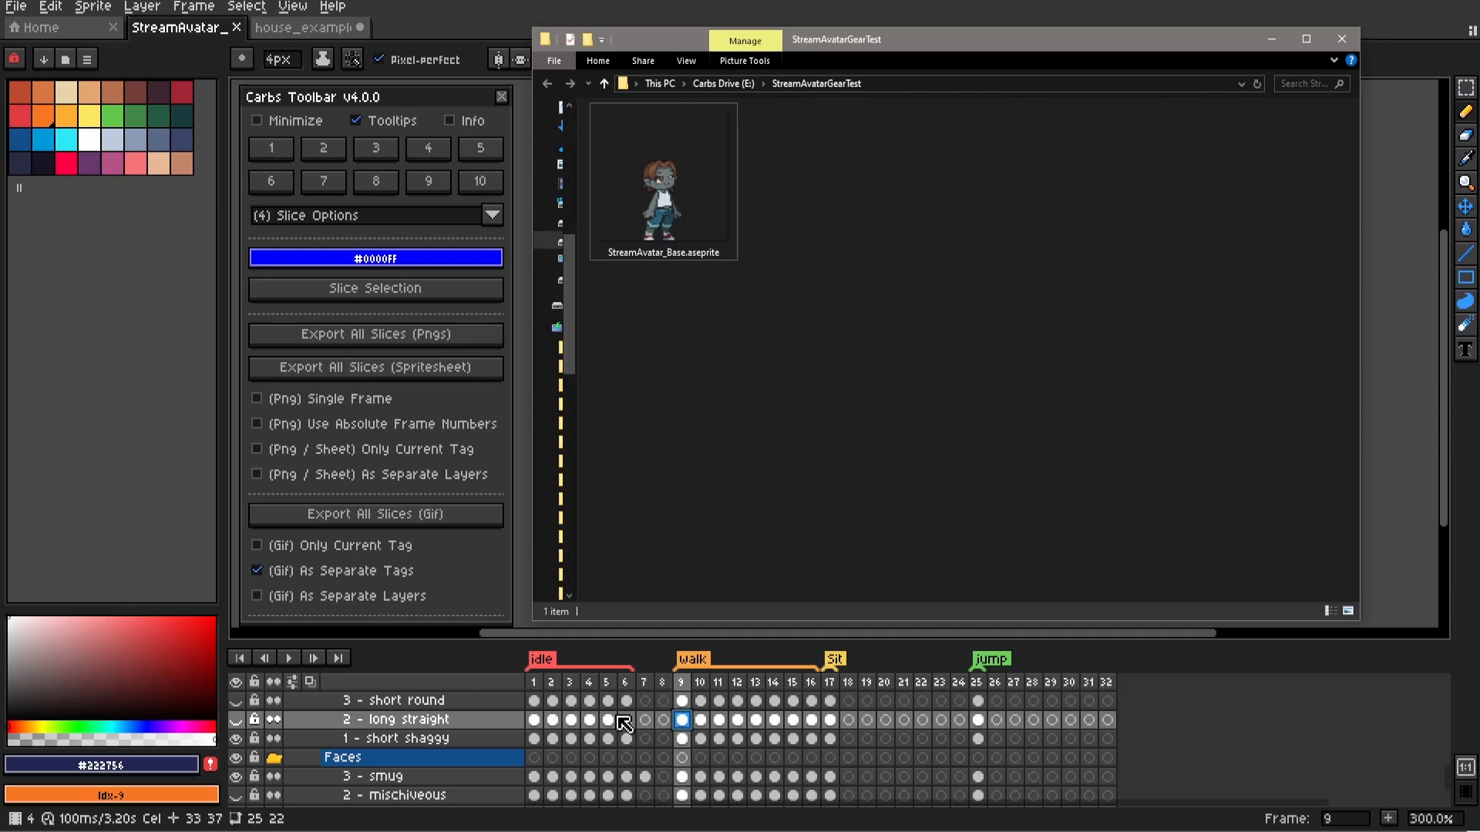
From untagged frame 8, export all slices as GIFs with As Separate Tags enabled, and view the Slice 1 GIF enlarged
left_click(665, 726)
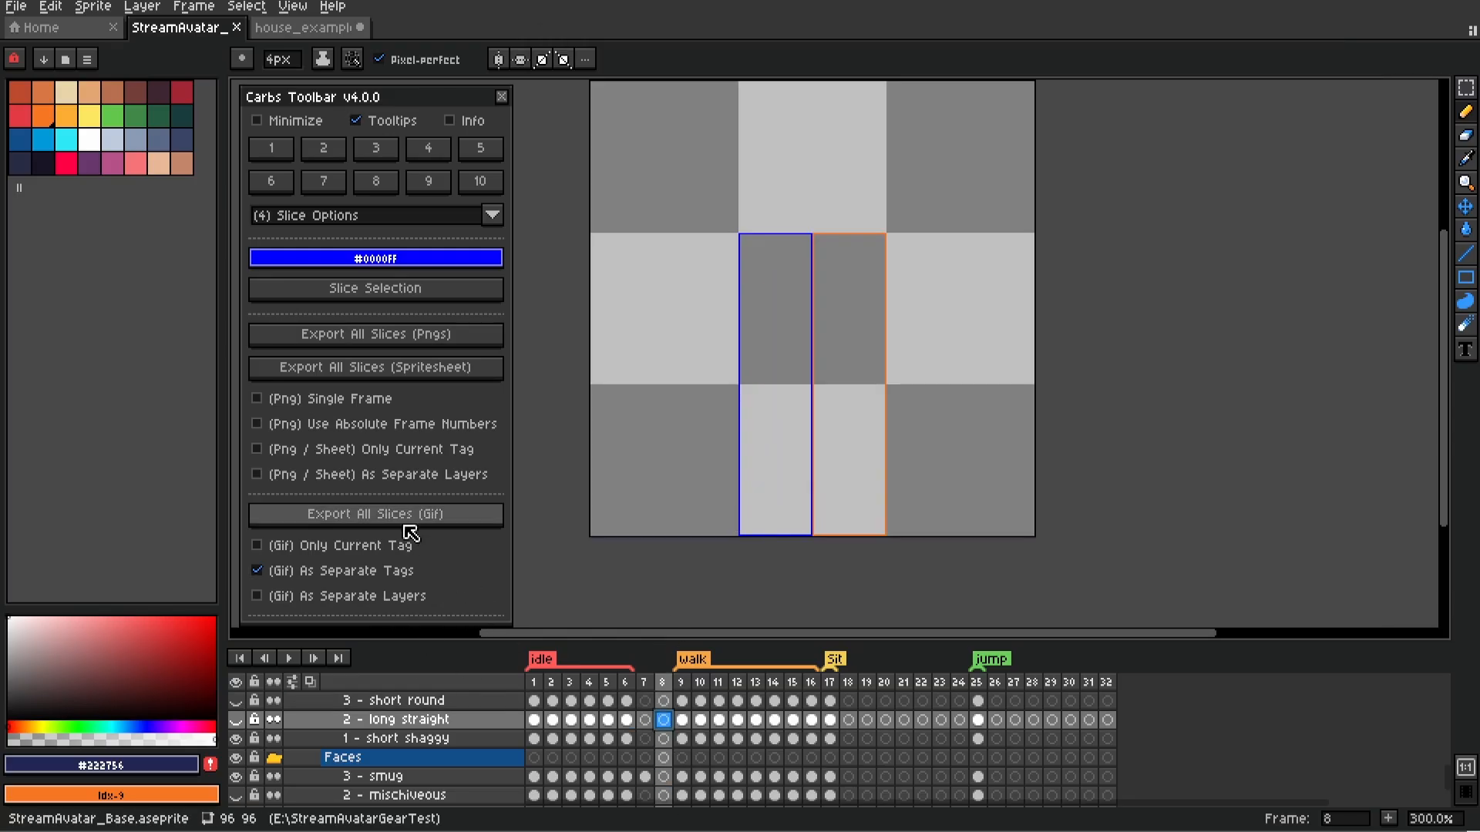
left_click(431, 523)
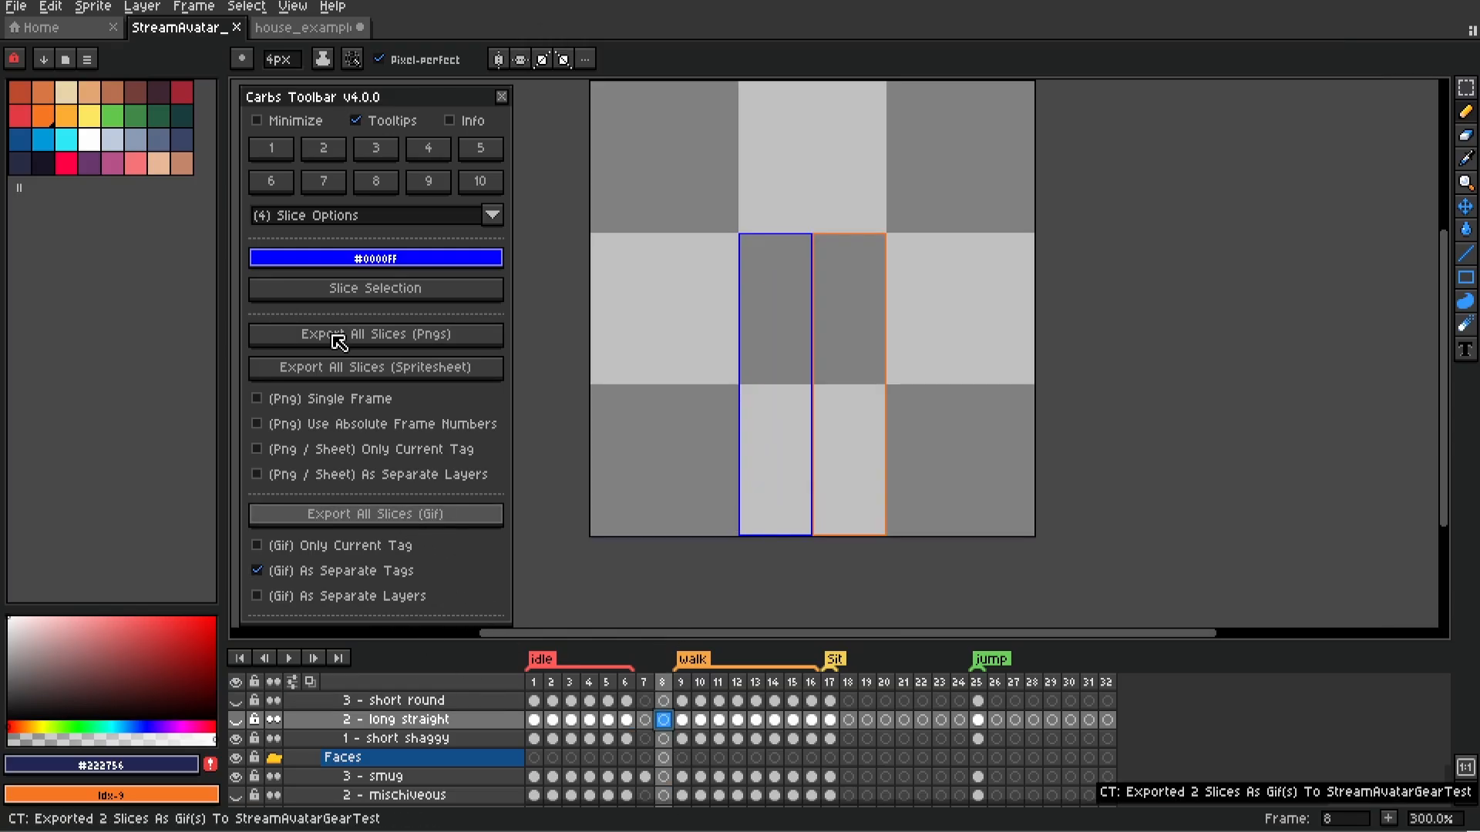
right_click(202, 31)
left_click(231, 103)
left_click(886, 253)
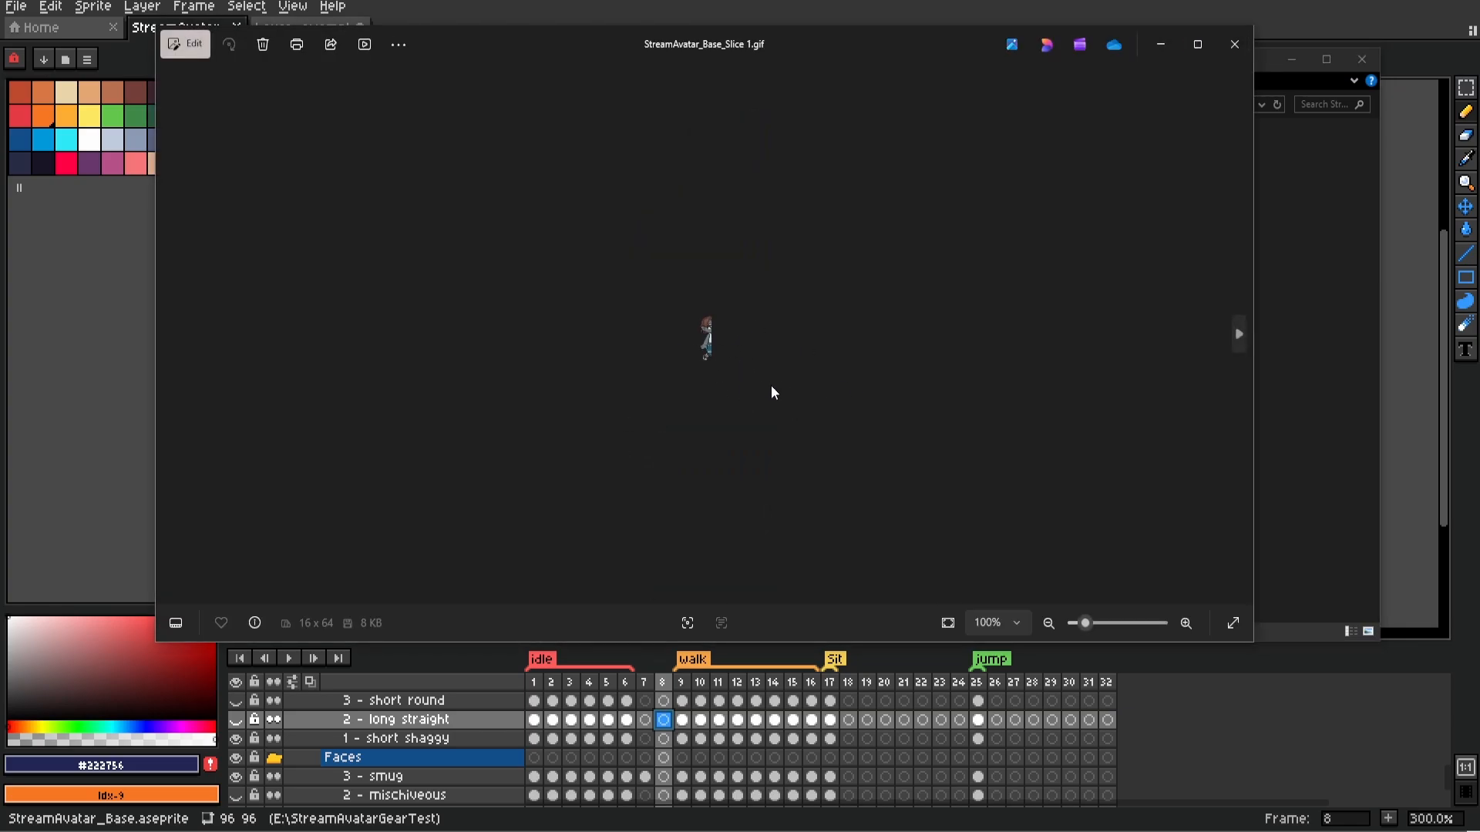
scroll(717, 343, "up", 3)
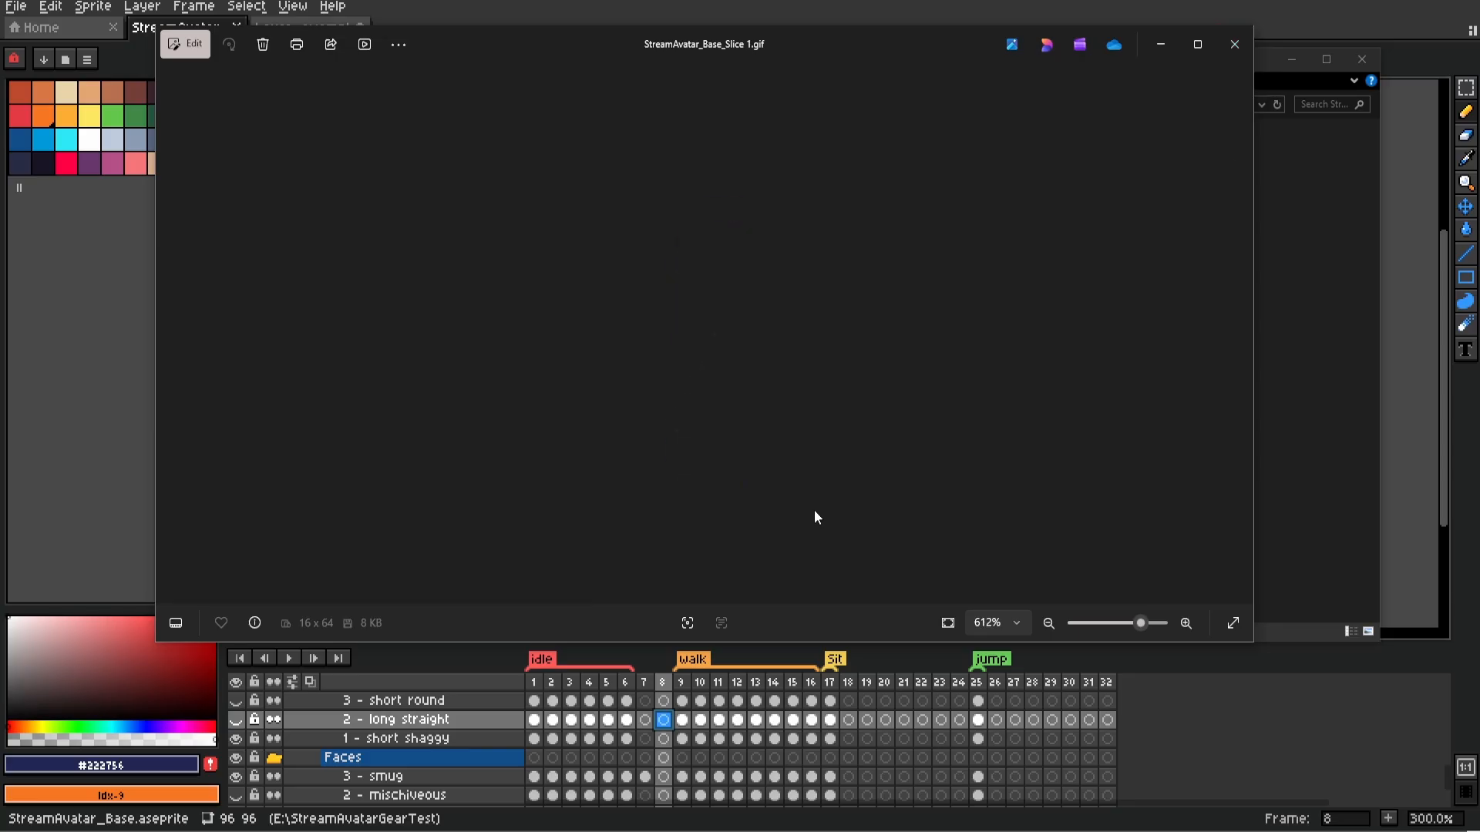
left_click(1236, 46)
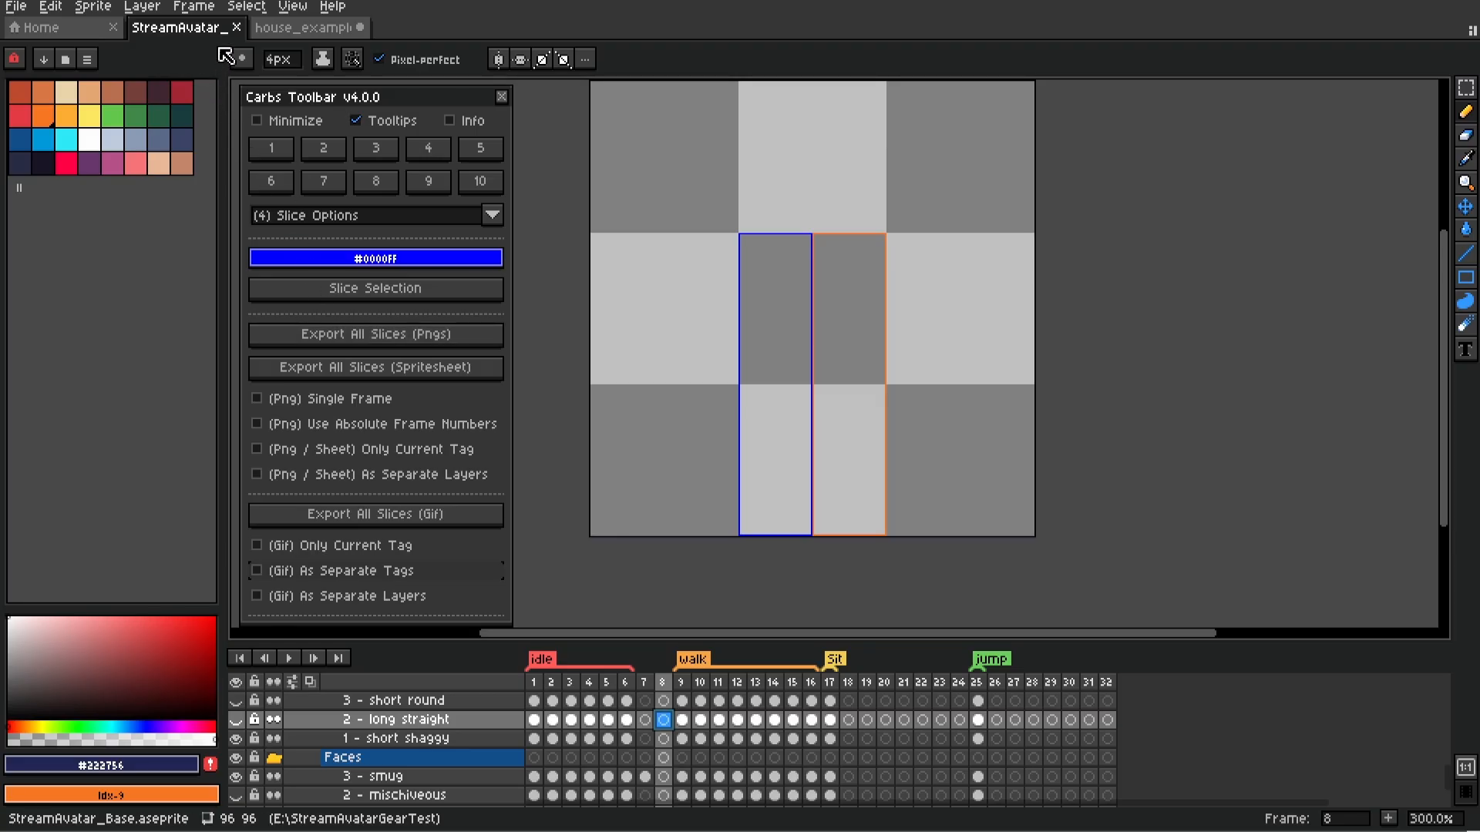
Switch to the house_example sprite and add a new layer above the Walls layer
left_click(303, 28)
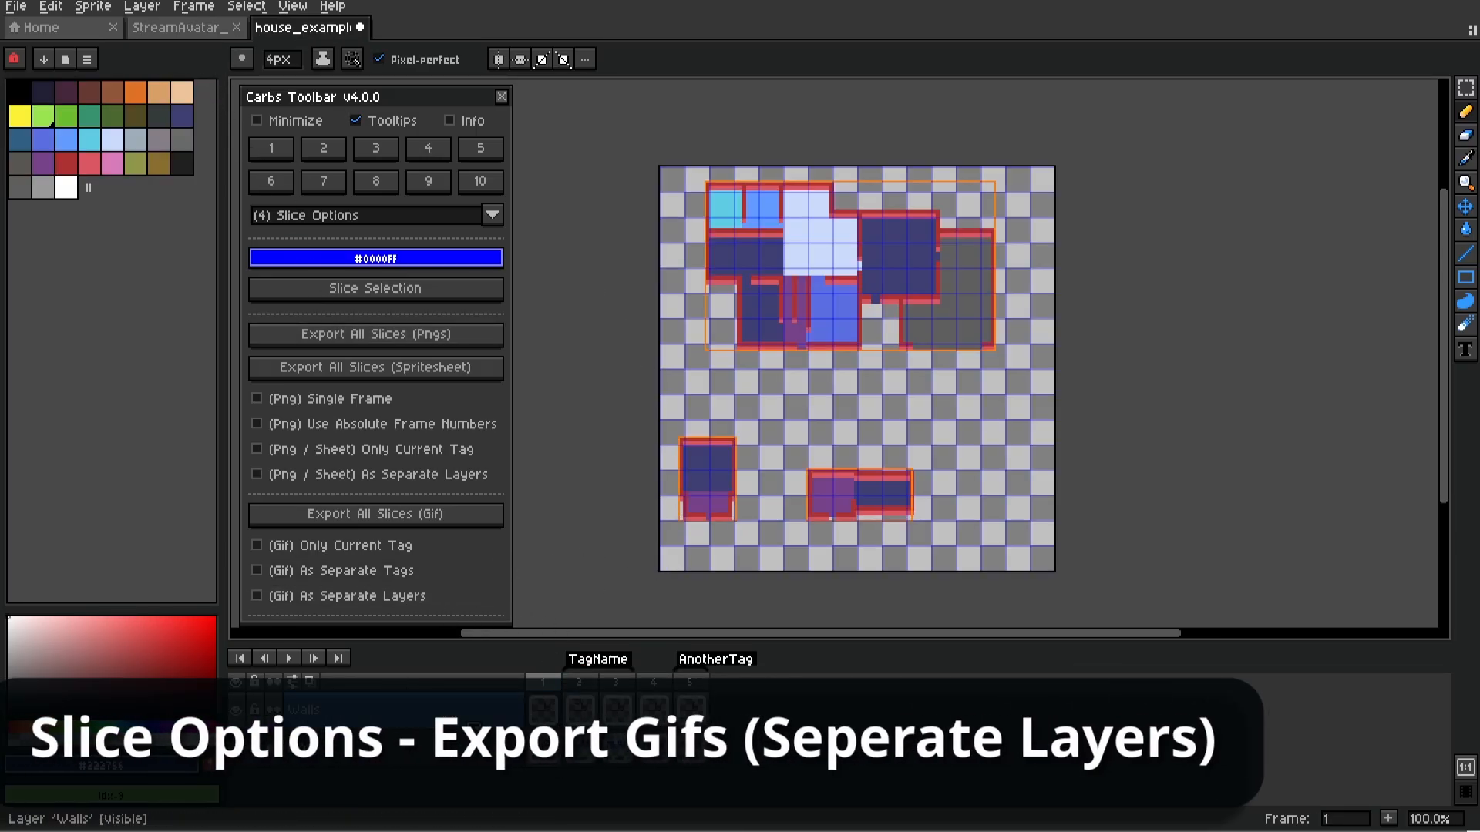
right_click(468, 709)
mouse_move(567, 710)
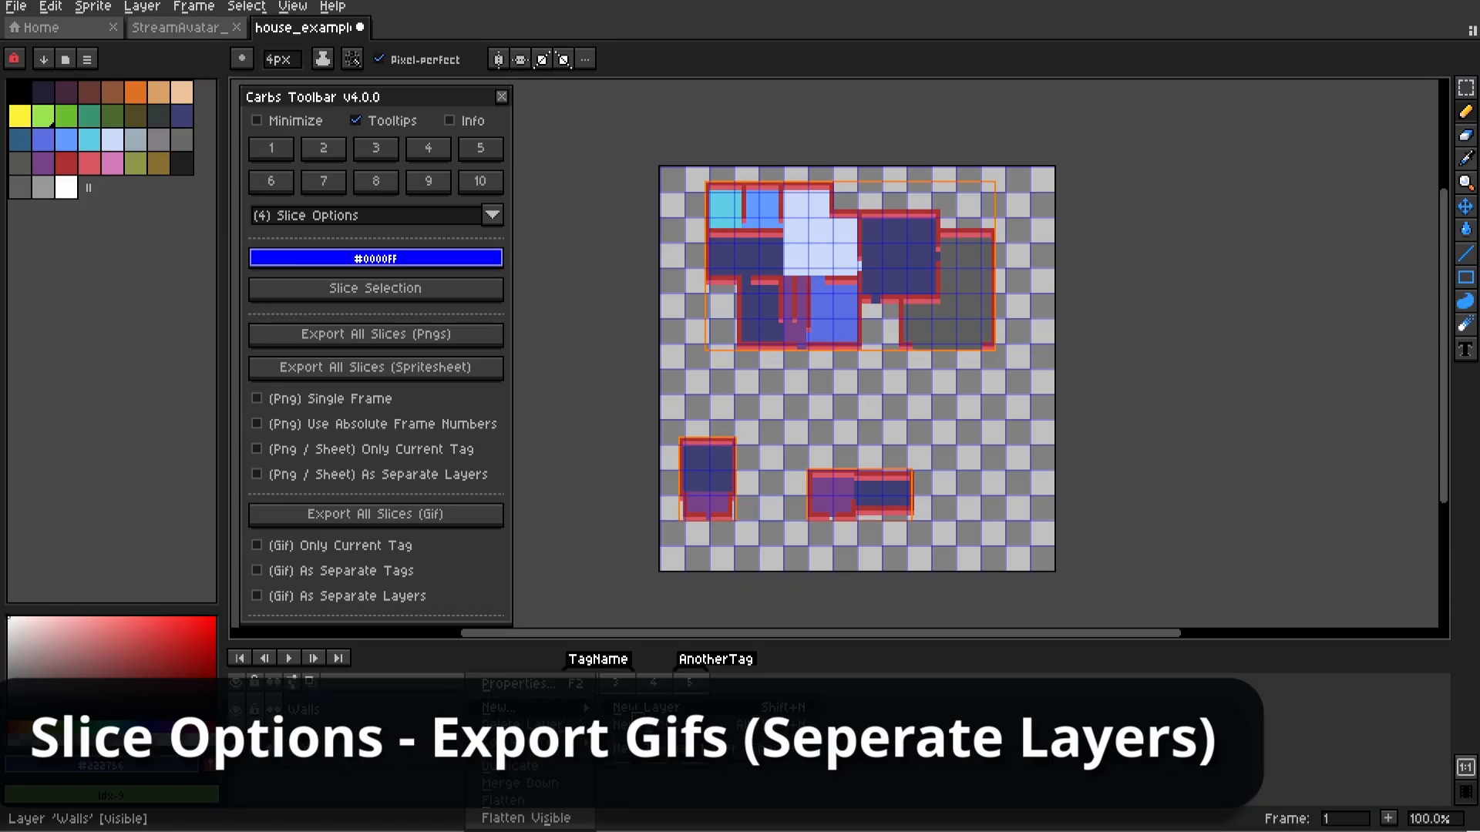
left_click(646, 708)
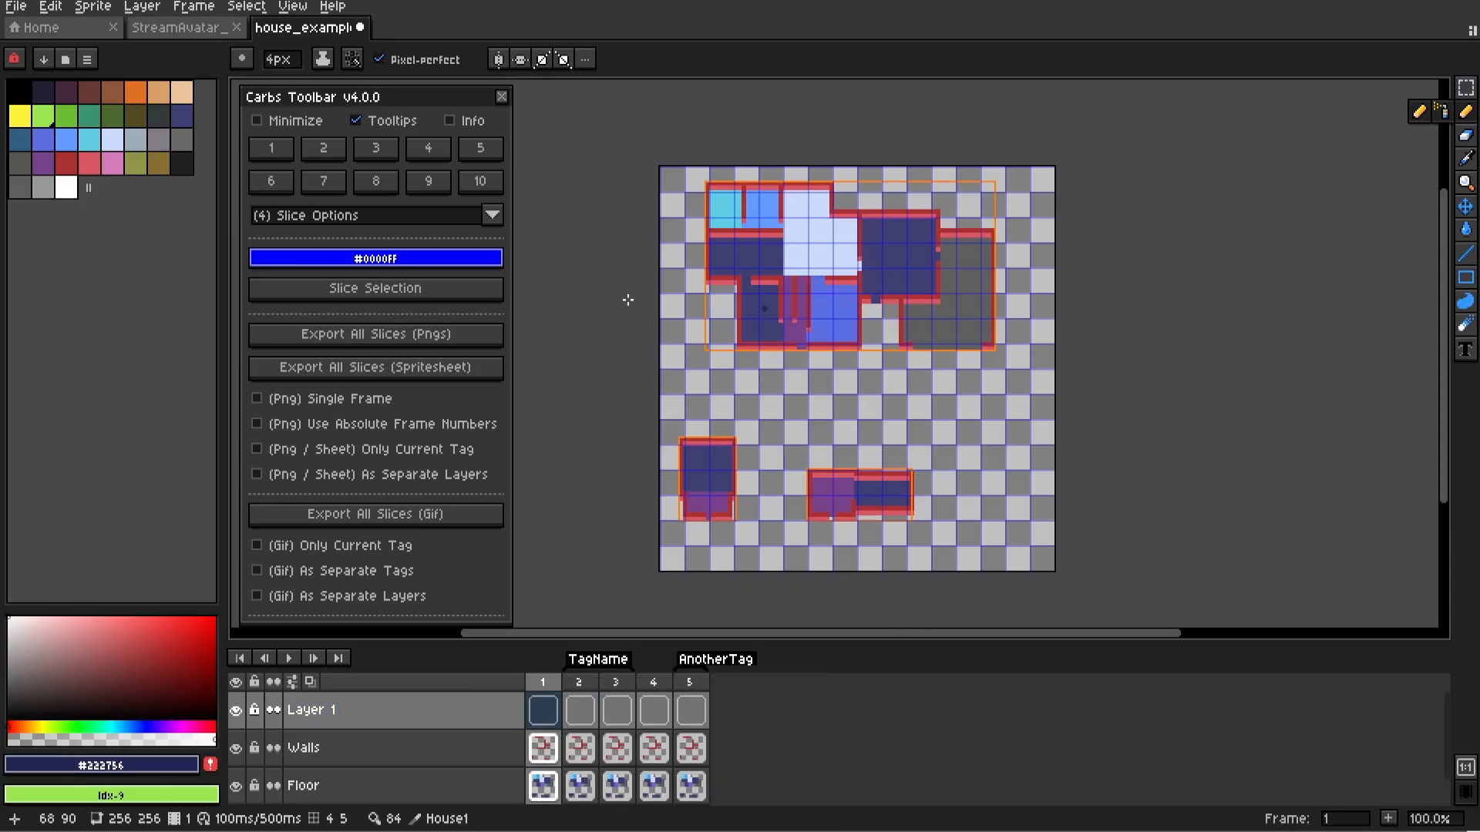
Draw a short green line over the large house on Layer 1 in each of the five frames
left_click(66, 115)
scroll(800, 241, "up", 1)
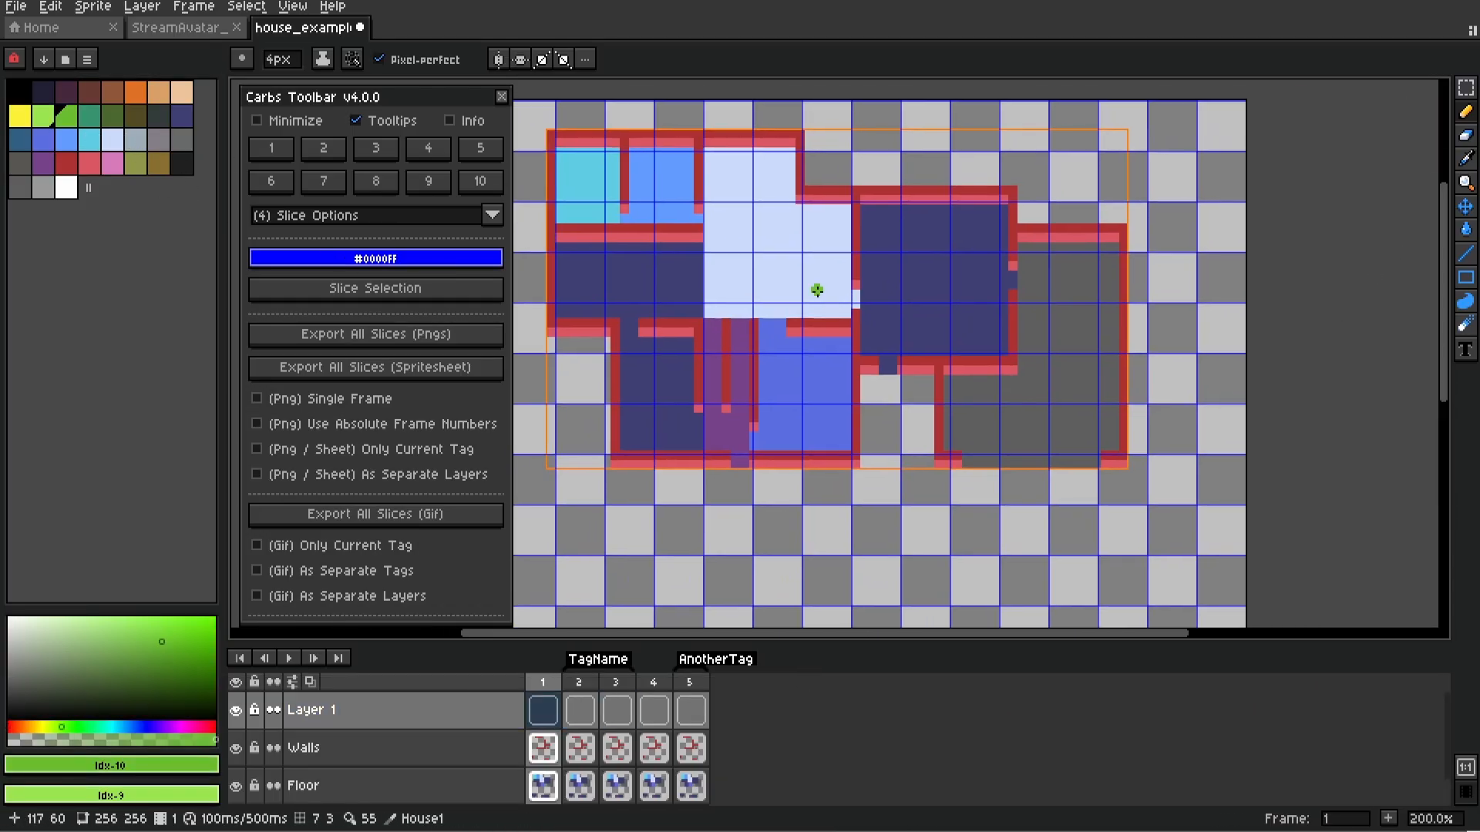
scroll(816, 290, "down", 1)
left_click_drag(806, 239, 807, 327)
left_click(580, 709)
left_click(616, 709)
mouse_move(798, 250)
left_mouse_down()
mouse_move(844, 340)
mouse_move(802, 340)
mouse_move(836, 339)
left_mouse_up()
left_click(654, 709)
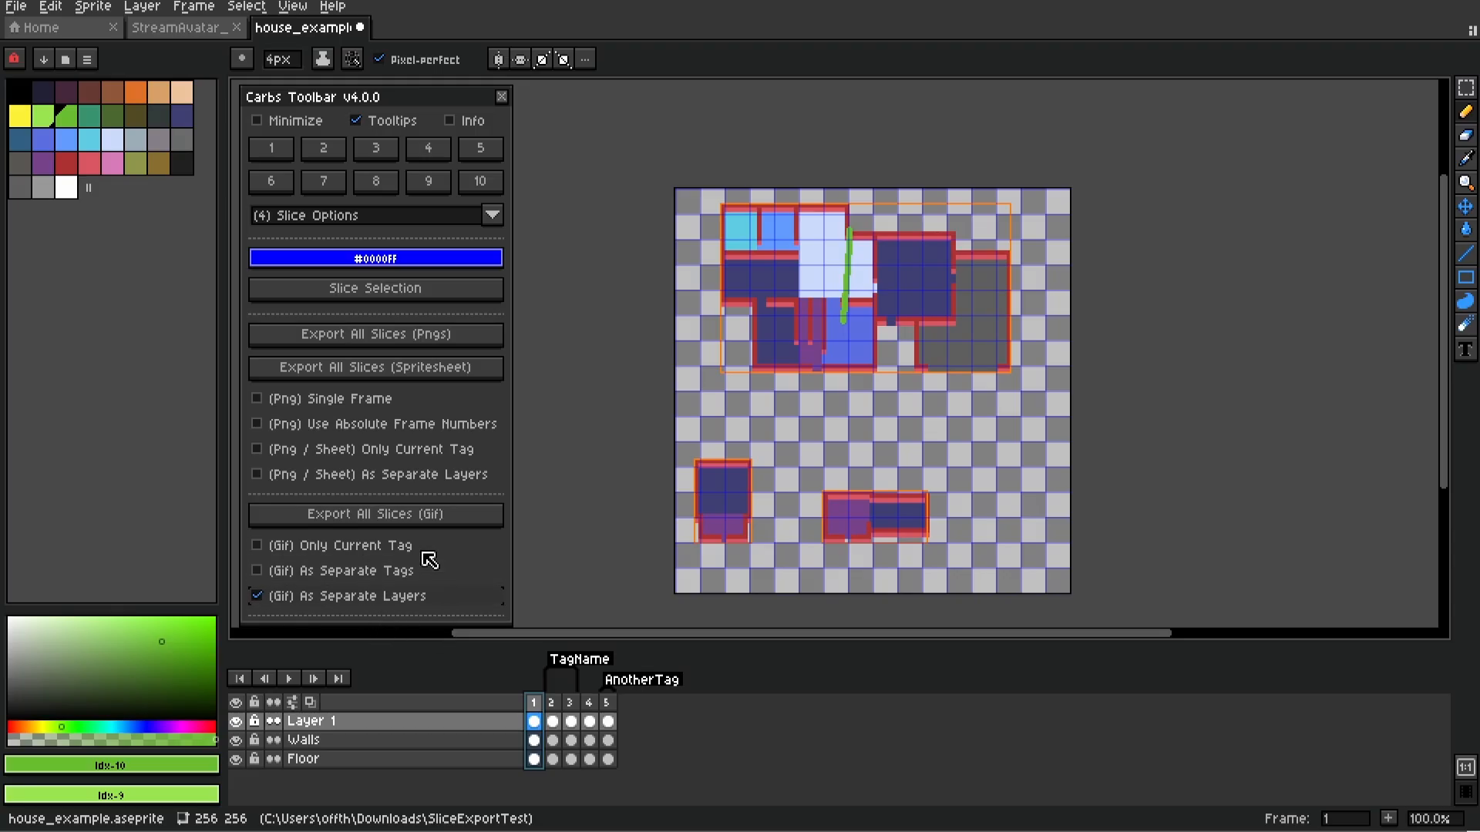
Export all house slices as GIFs with As Separate Layers enabled, and open the sprite's folder
left_click(436, 523)
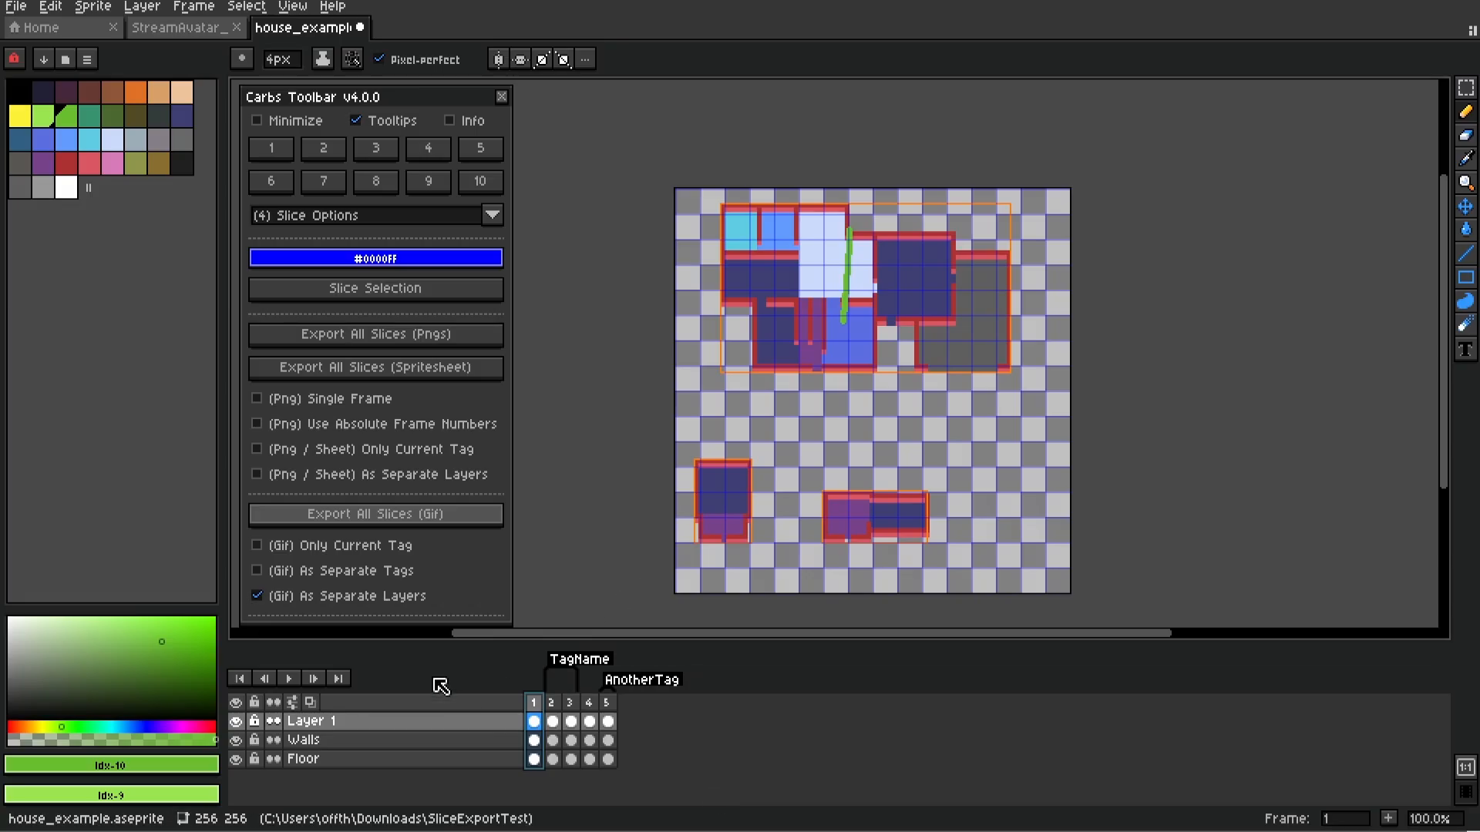
right_click(339, 32)
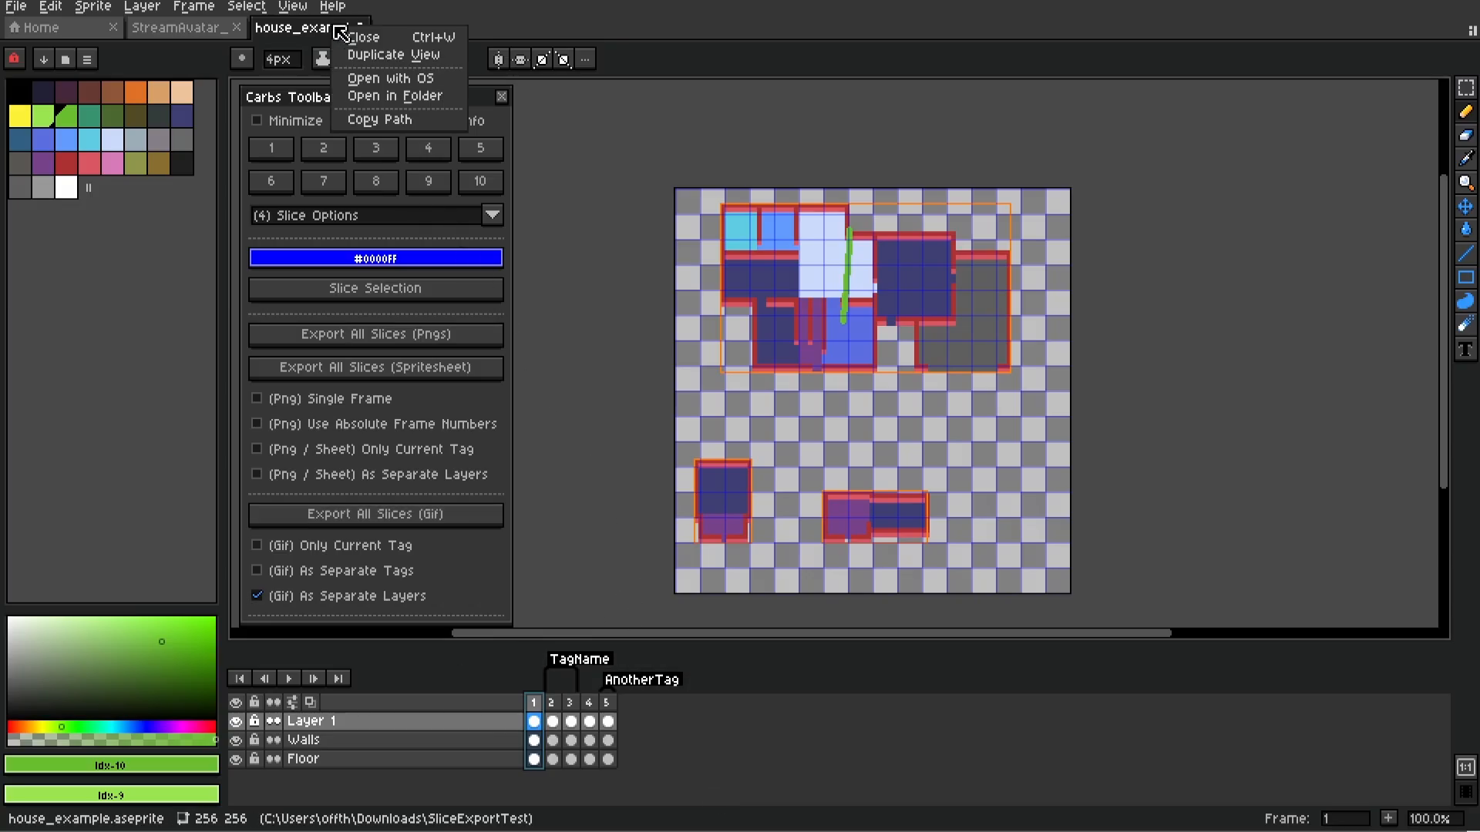
left_click(370, 94)
left_click_drag(854, 74, 946, 78)
View the exported House1 Layer 1 GIF and the House1 Floor GIF, enlarging the floor image
left_click(848, 193)
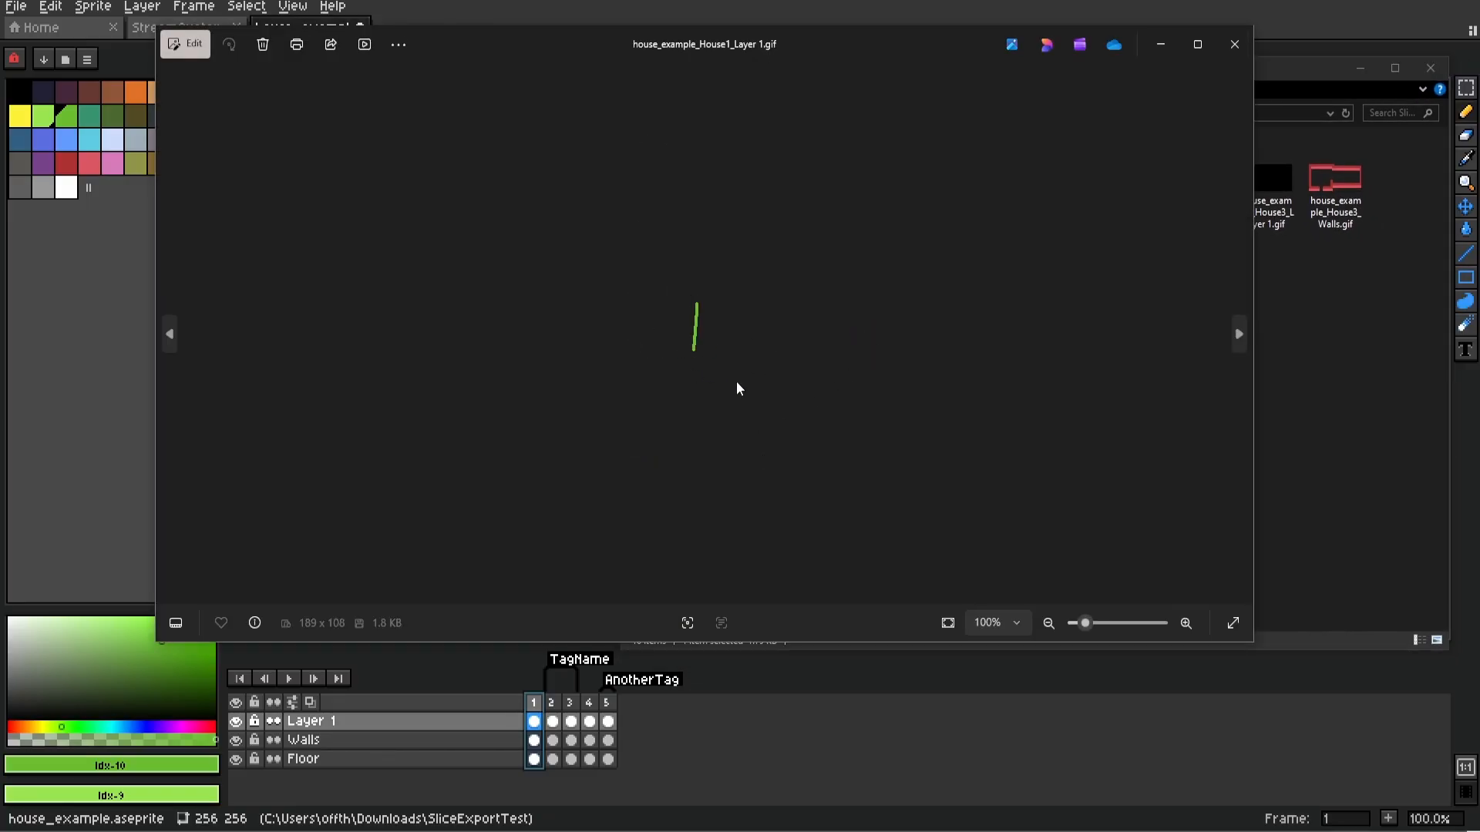
key("alt+F4")
left_click(773, 213)
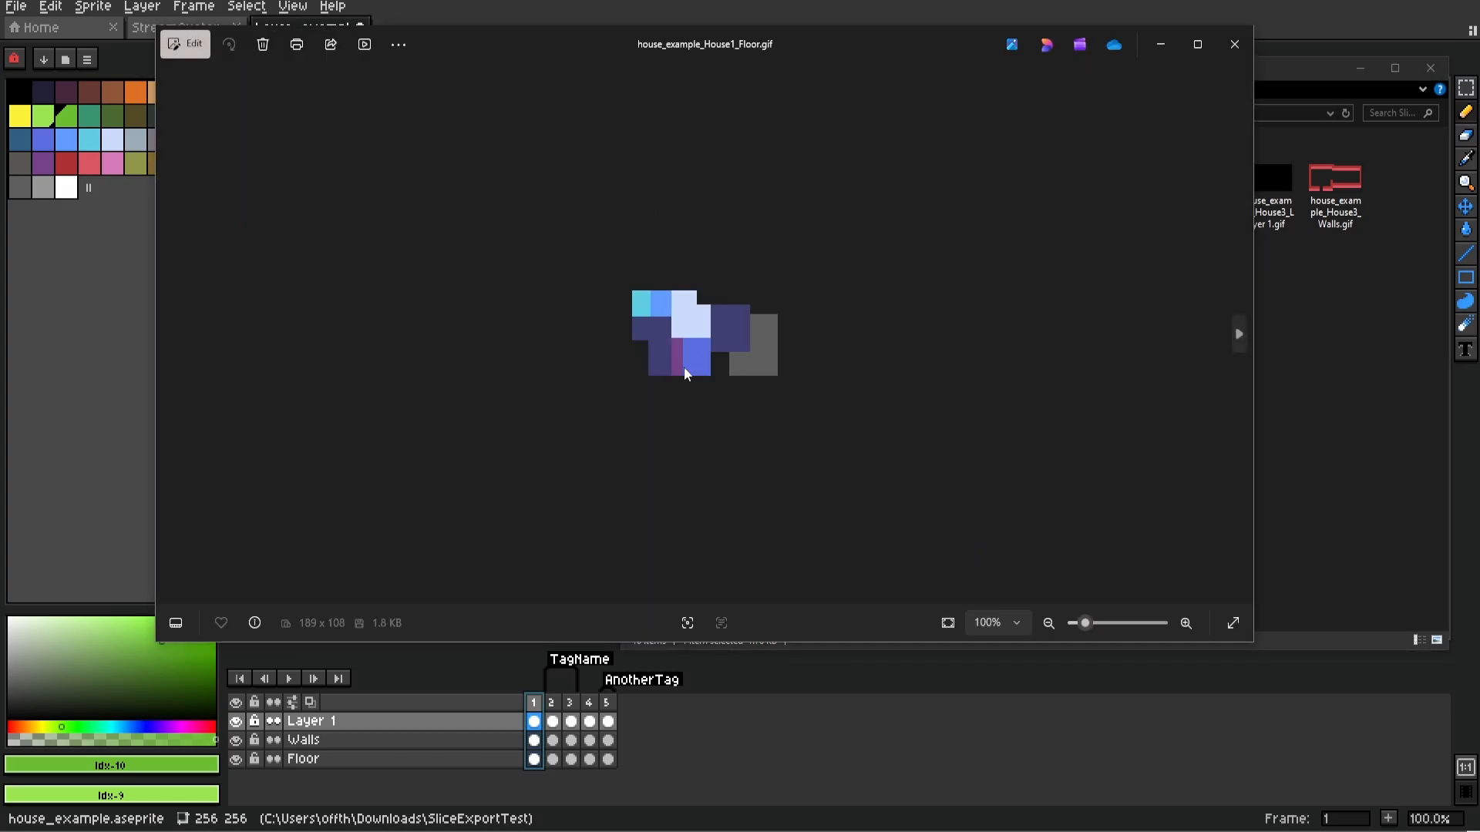
scroll(725, 392, "up", 5)
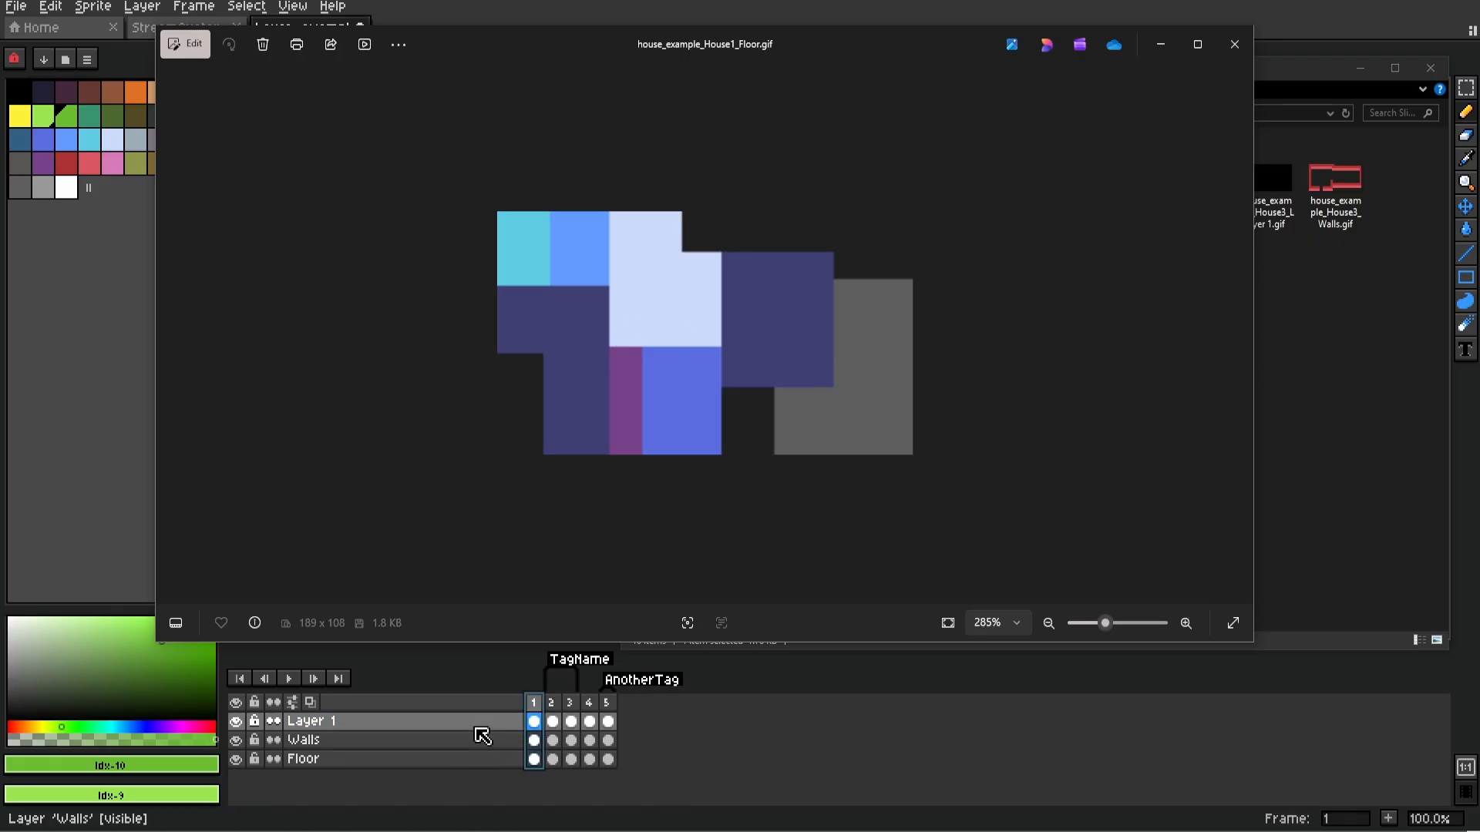
left_click(1235, 44)
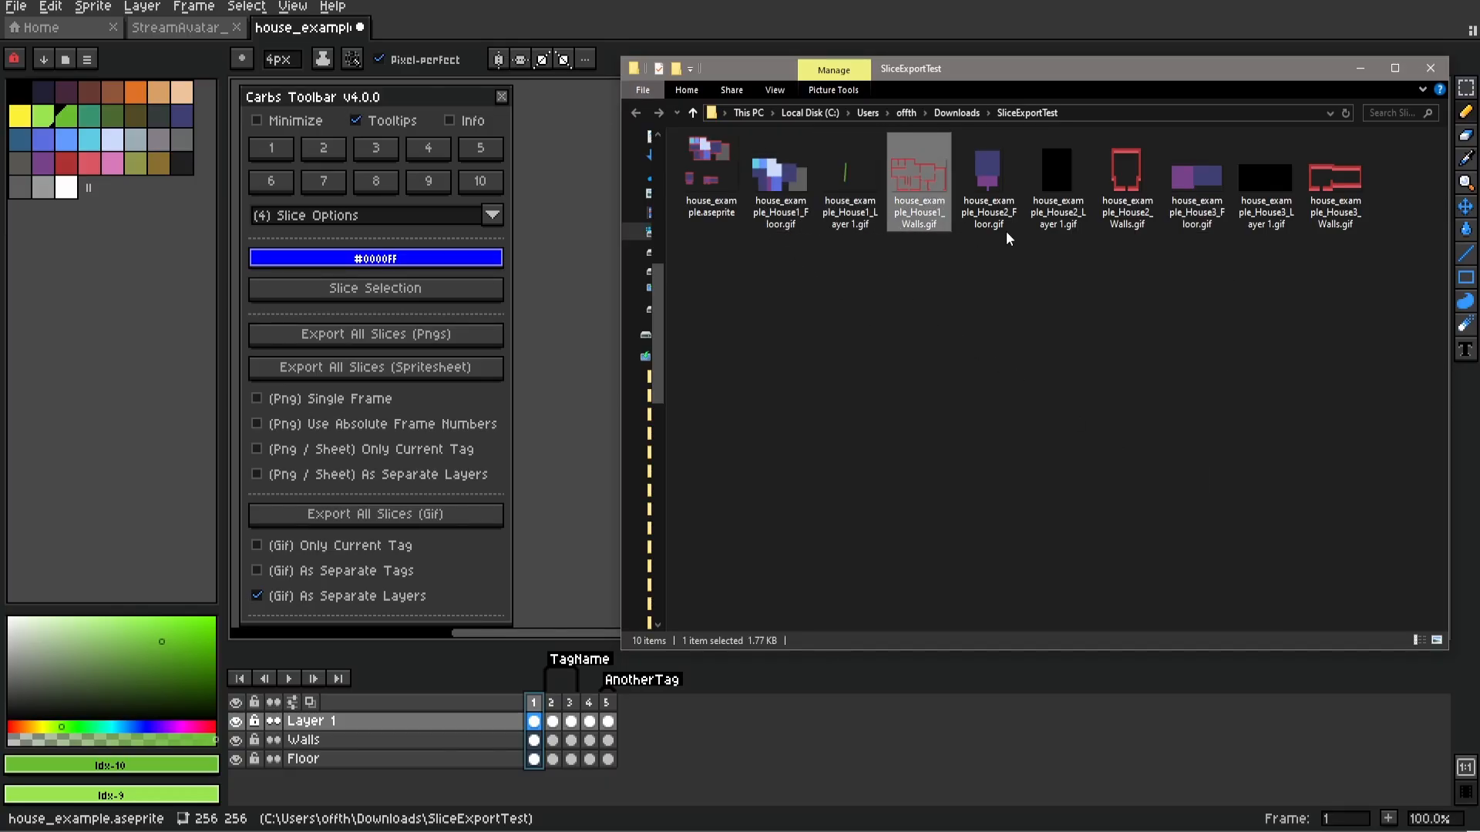
Look over the exported House2 and House3 Walls GIFs in the folder and return to the sprite
left_click(1147, 204)
left_click(1314, 628)
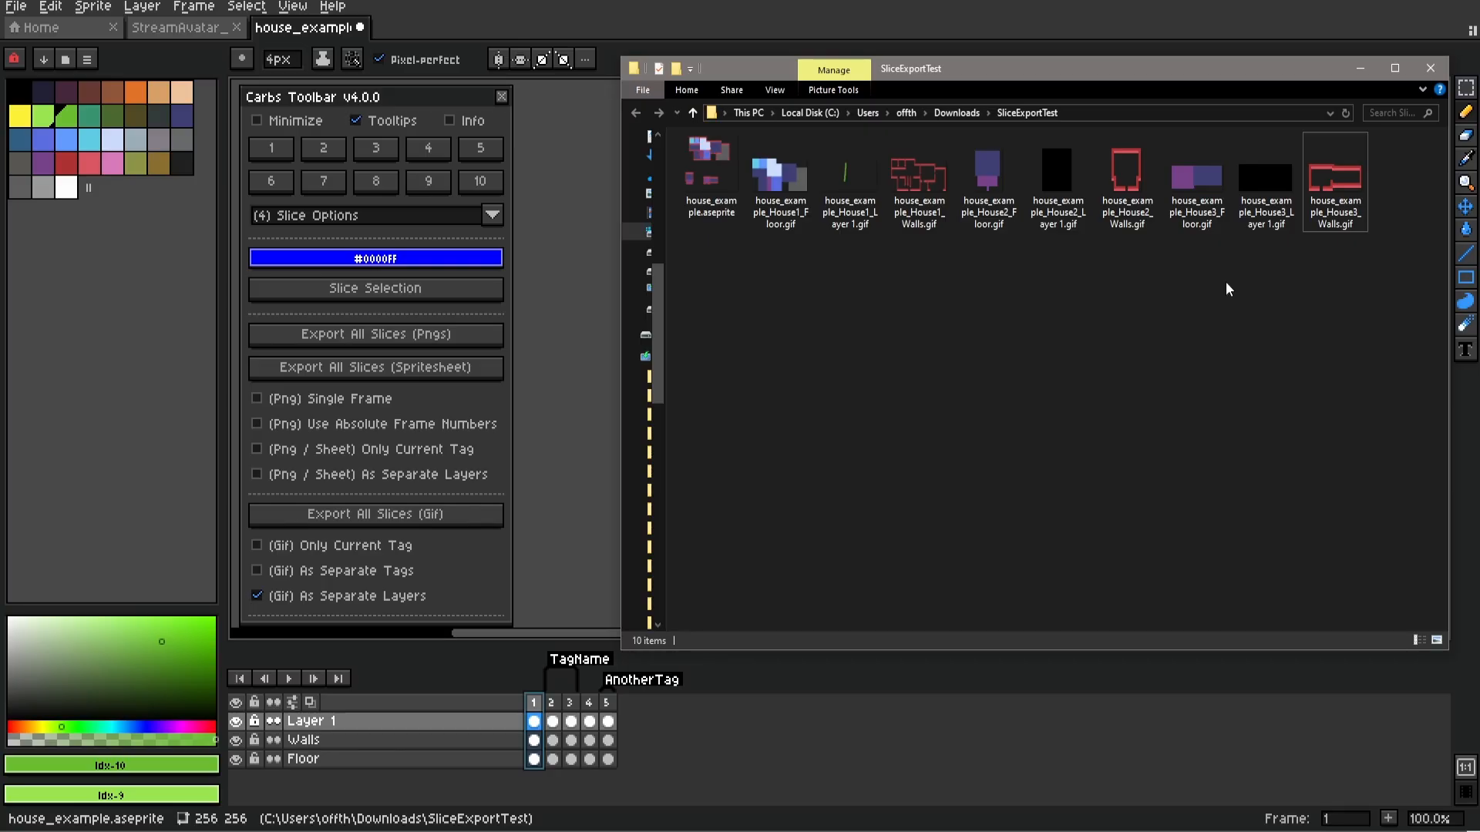
left_click(1149, 24)
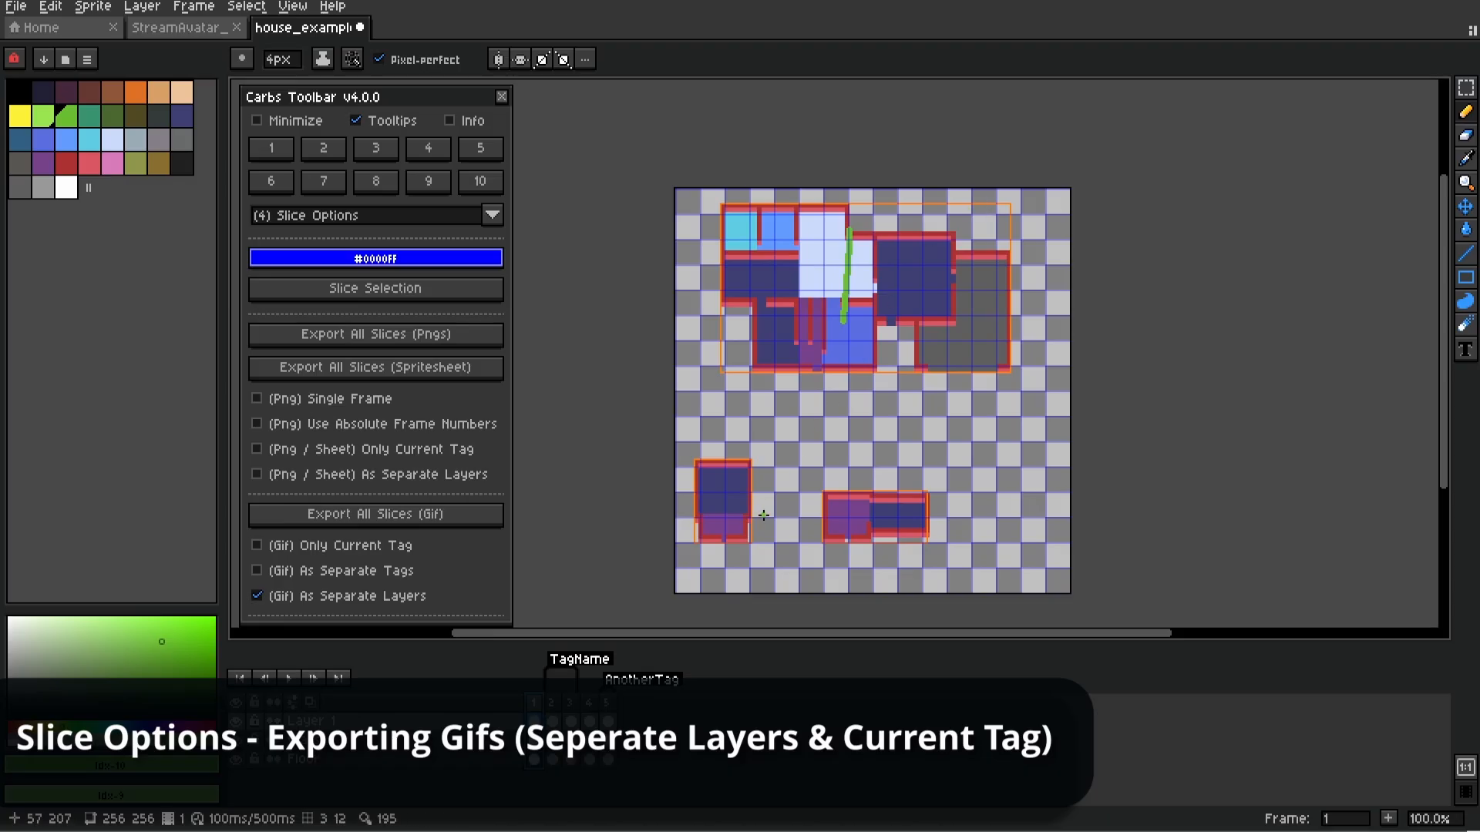
From frame 2, export all slices as GIFs with Only Current Tag and As Separate Layers enabled, and check the House1 TagName files
left_click(552, 740)
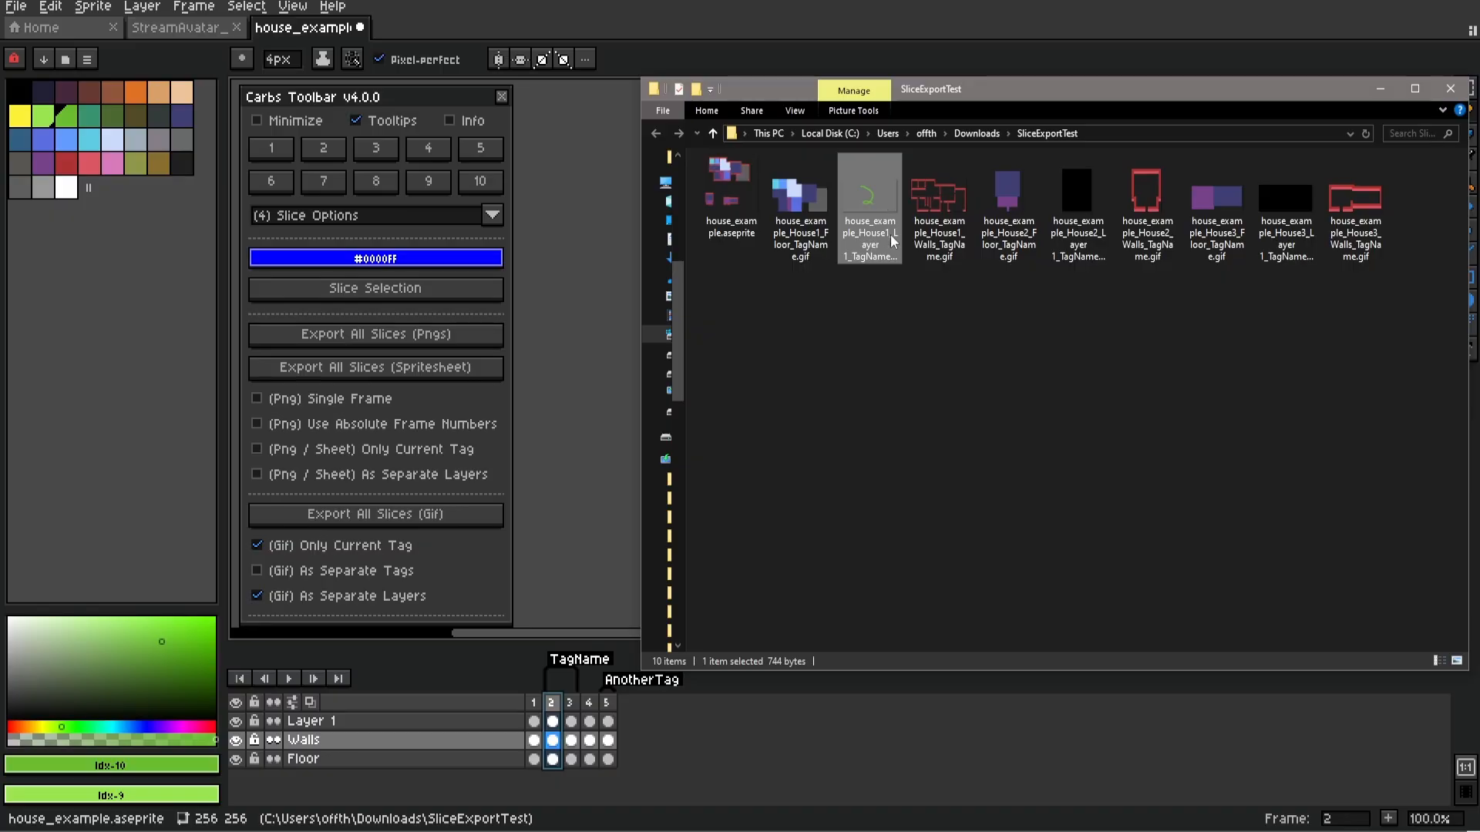
double_click(875, 196)
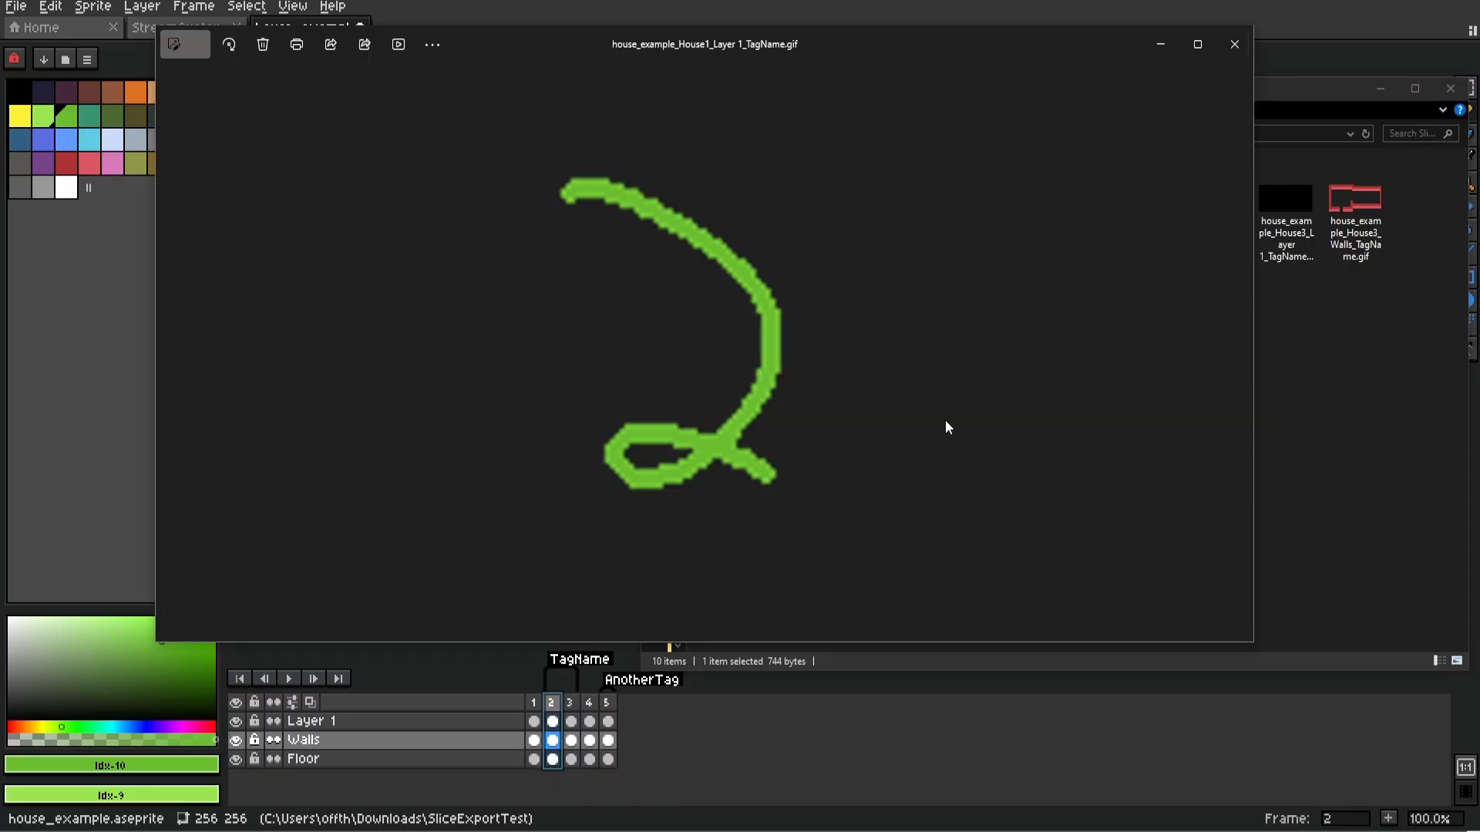
left_click(815, 207)
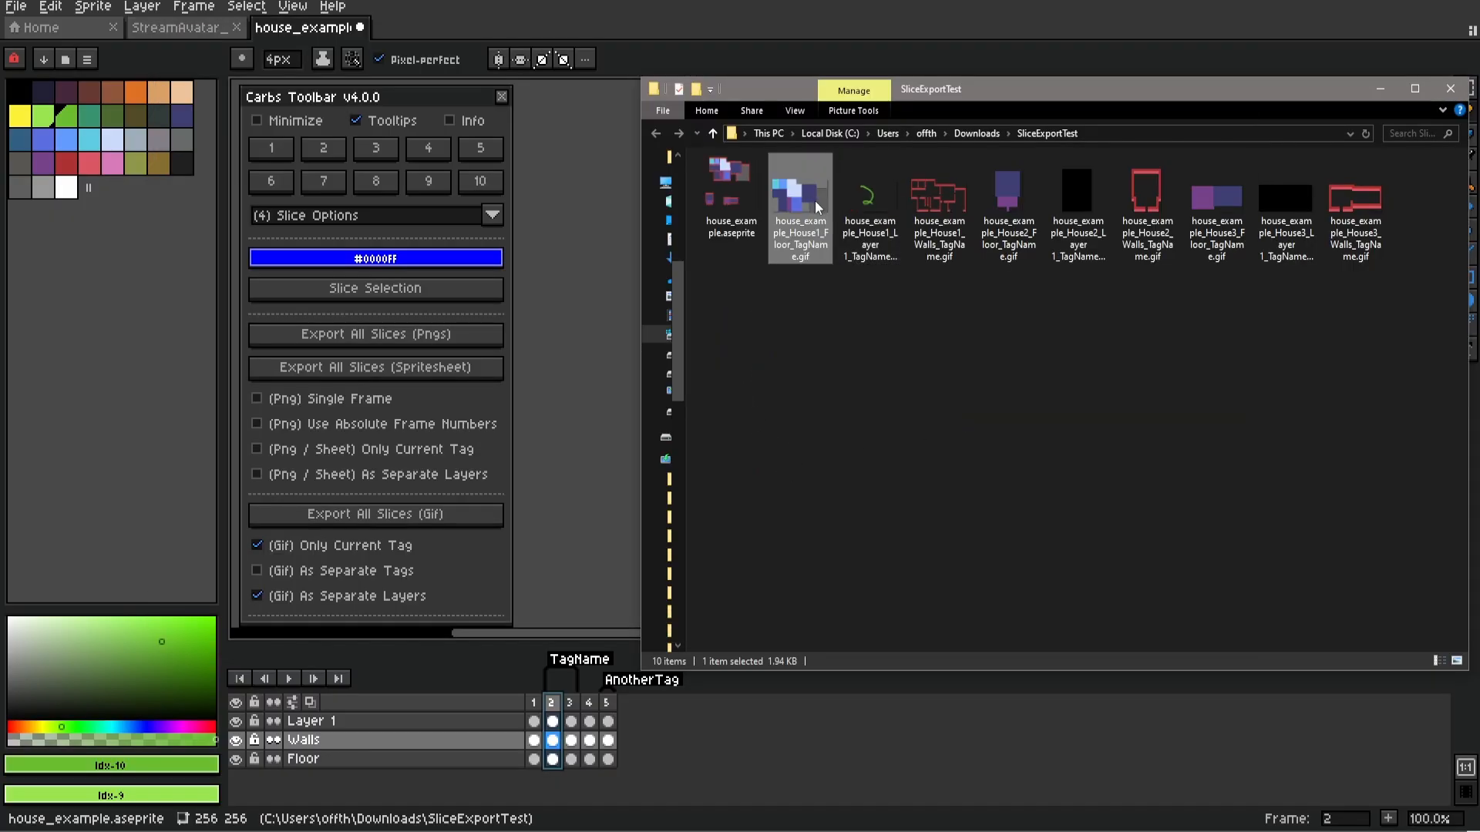
left_click_drag(786, 308, 926, 177)
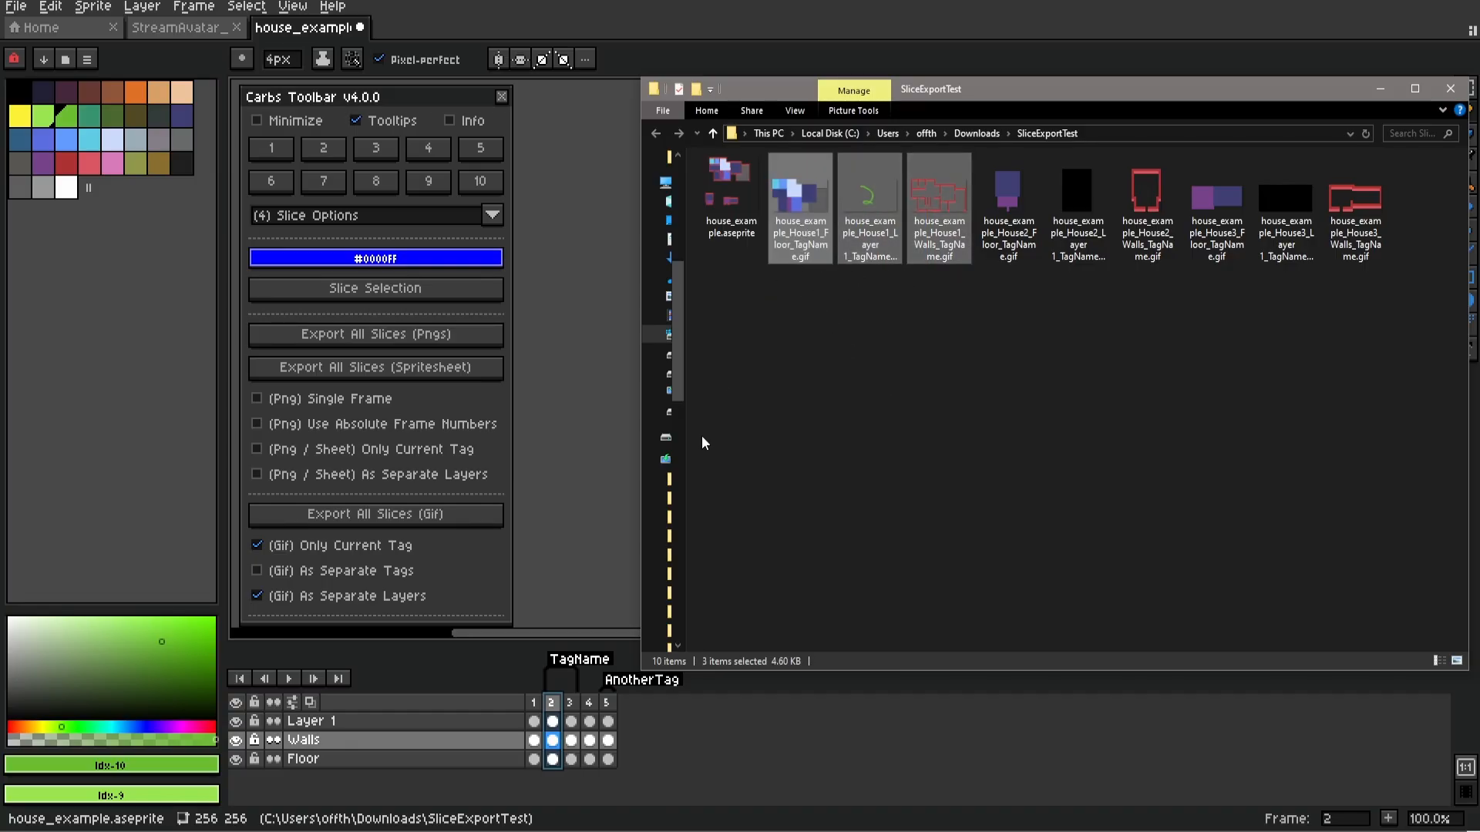
left_click(937, 459)
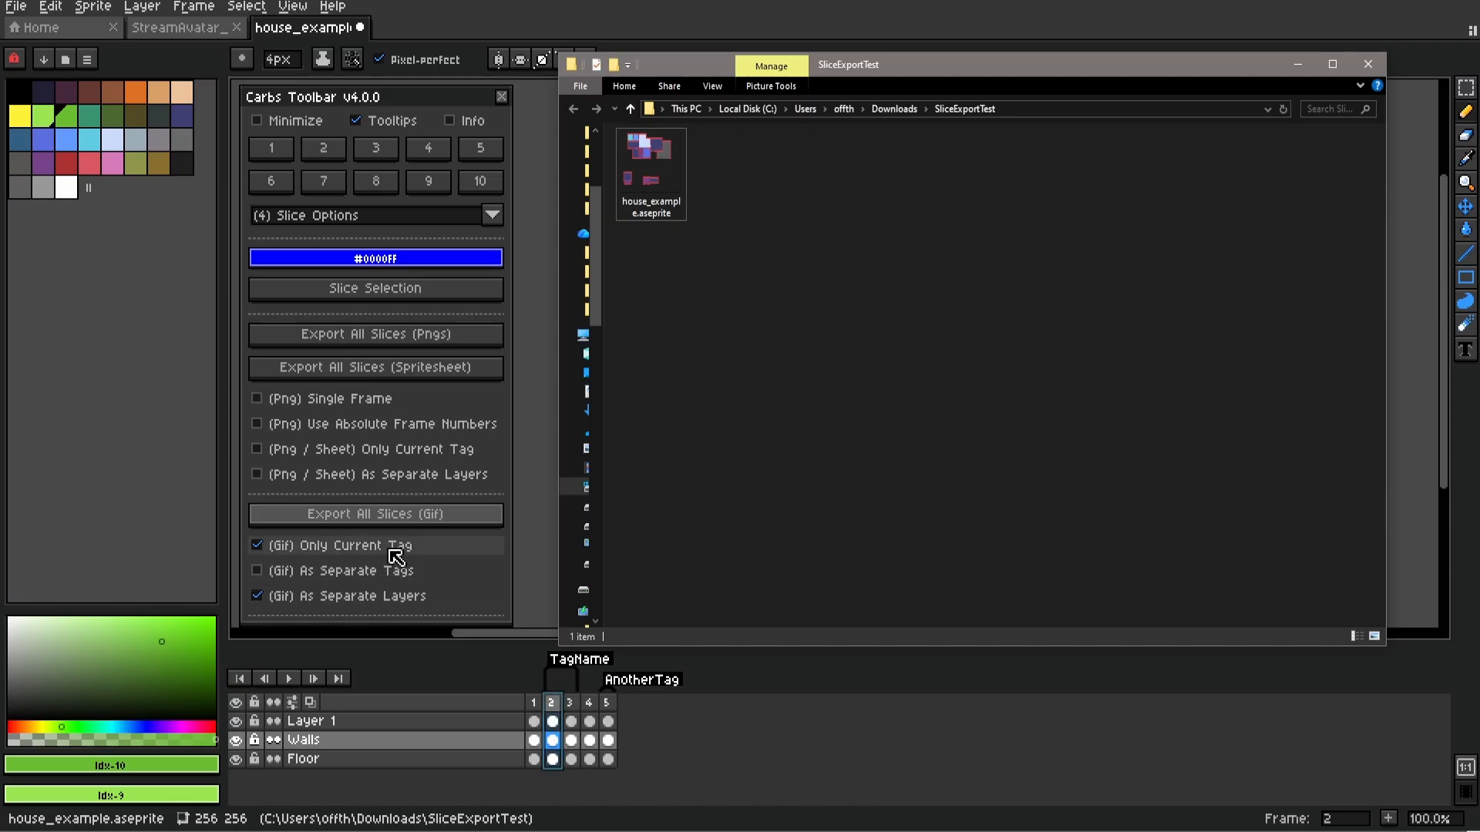
Export all slices as GIFs again from untagged frame 1 and view the House1 Layer 1 GIF
left_click(536, 746)
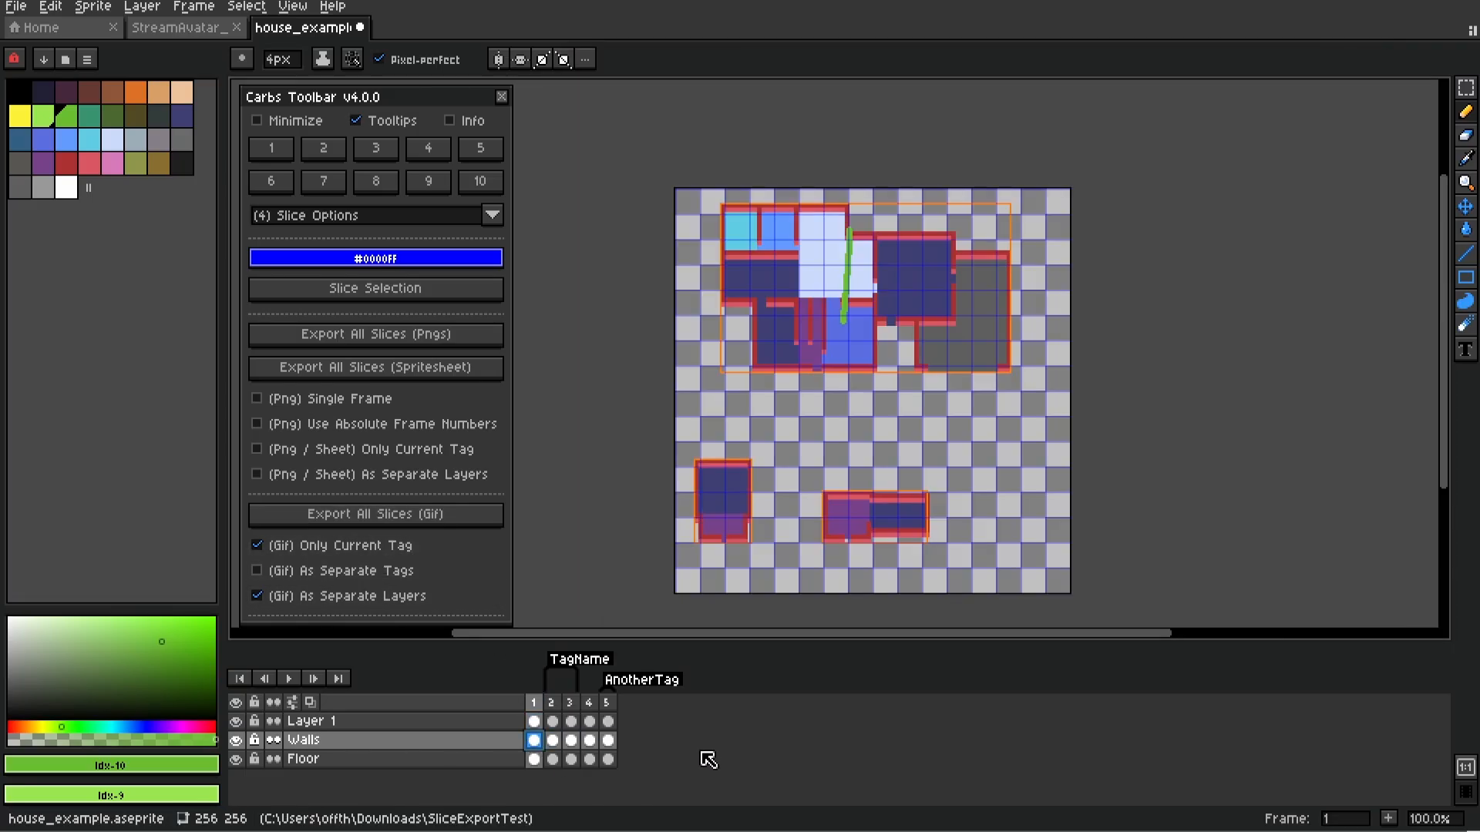
left_click(442, 524)
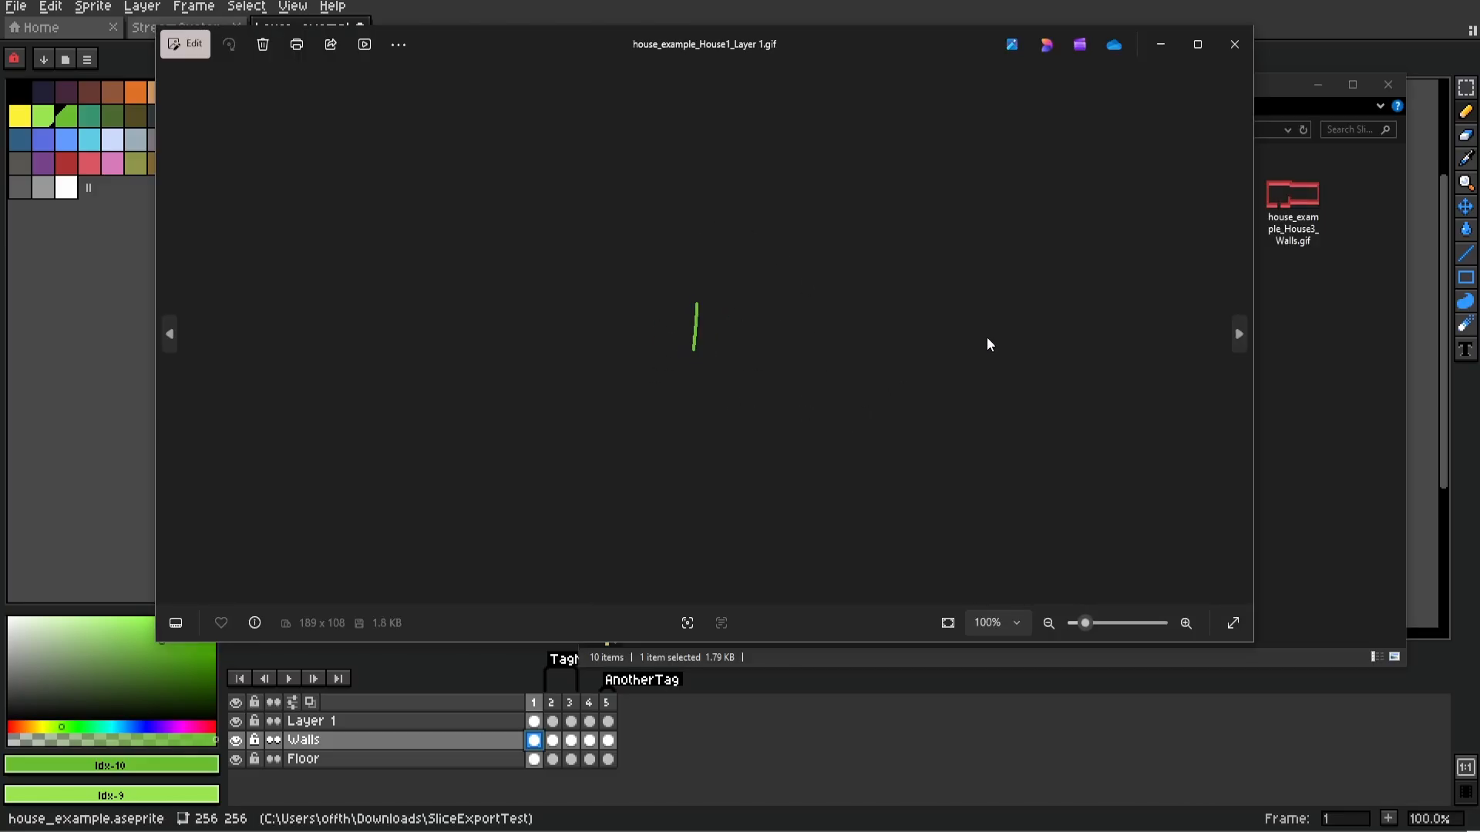
left_click(1234, 44)
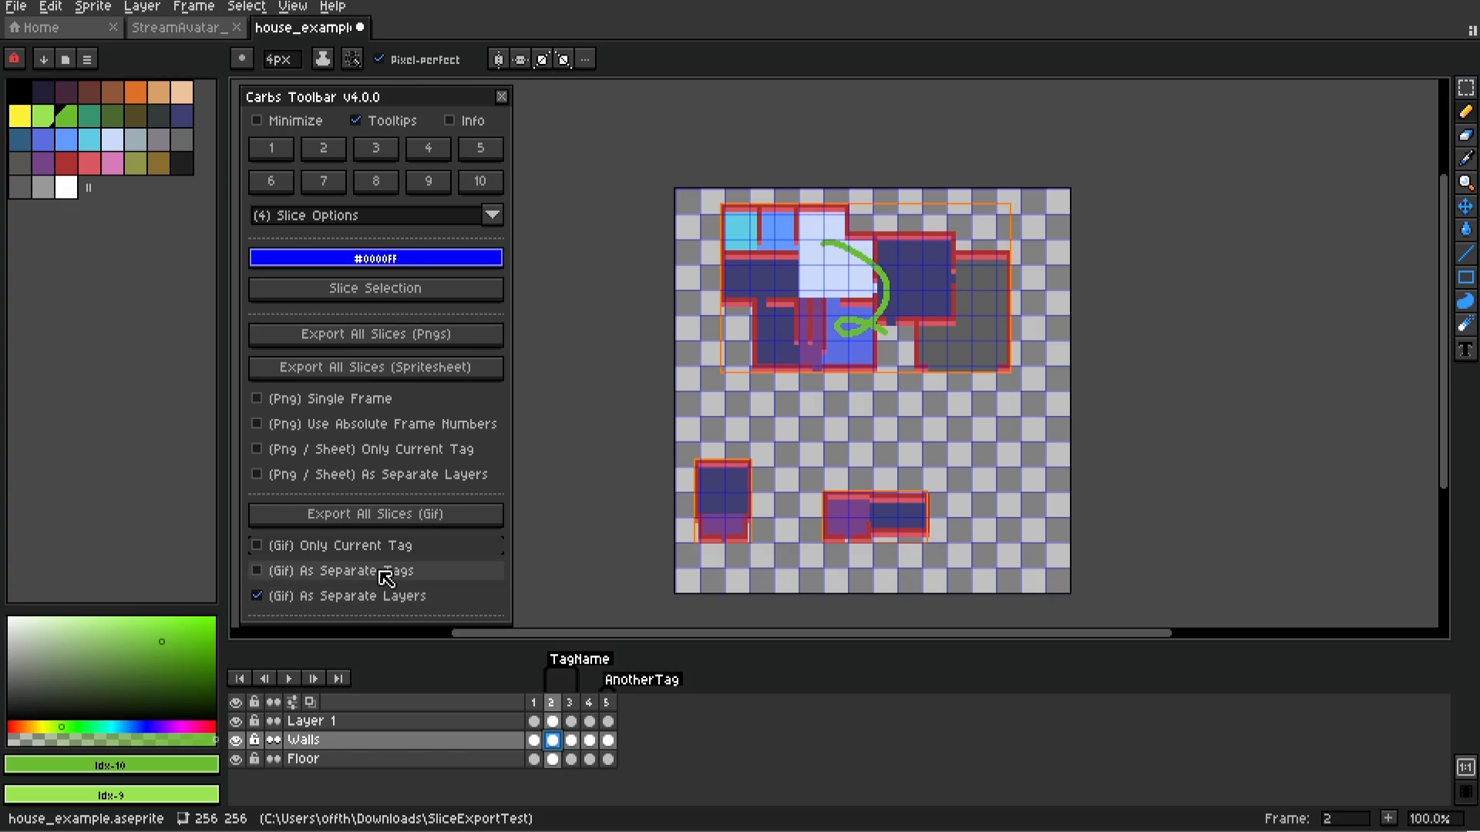
Export all slices as GIFs with As Separate Tags and As Separate Layers enabled, and look over the House1 Floor and Walls files
left_click(390, 572)
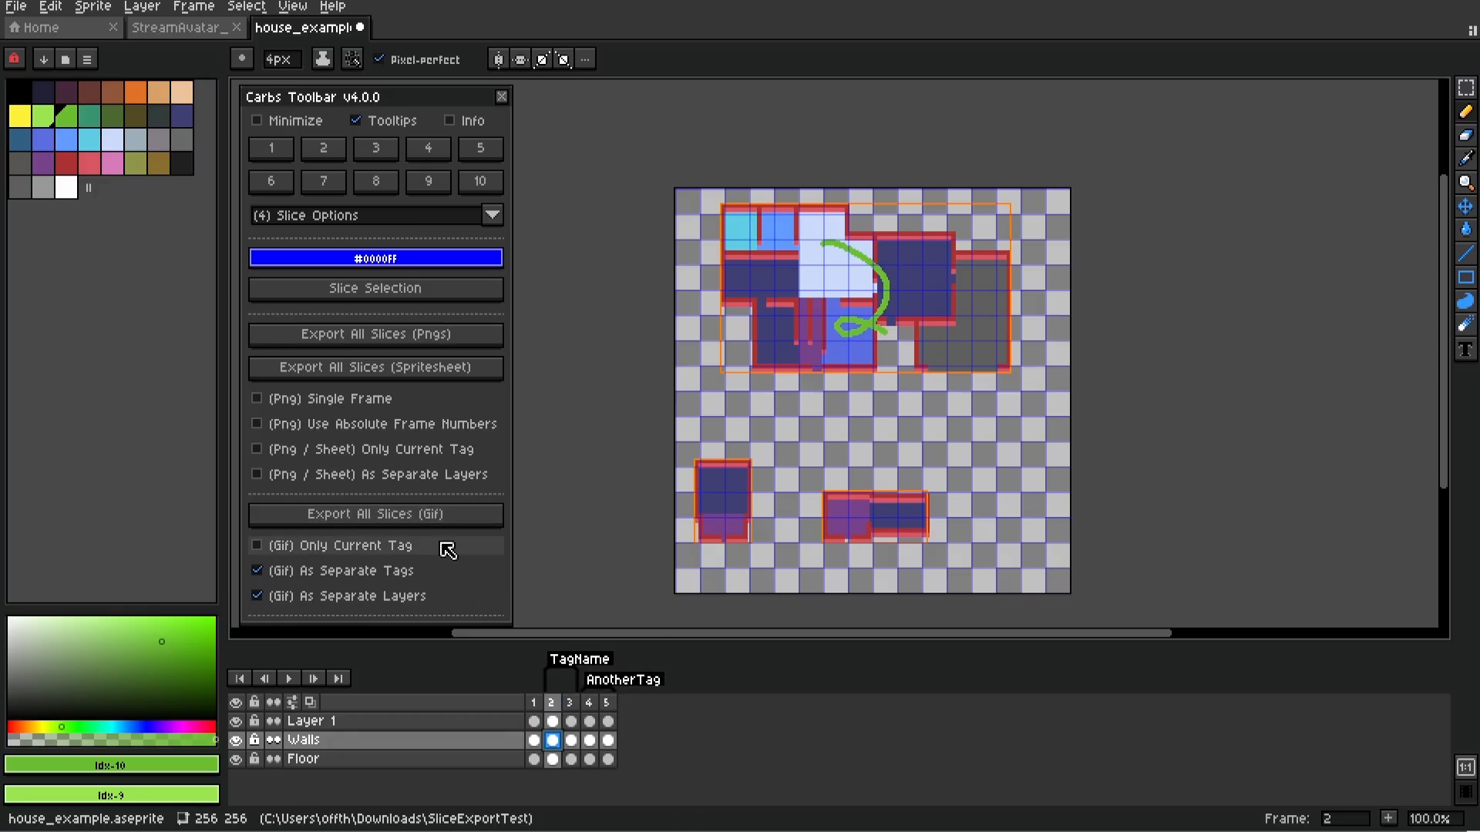
left_click(455, 514)
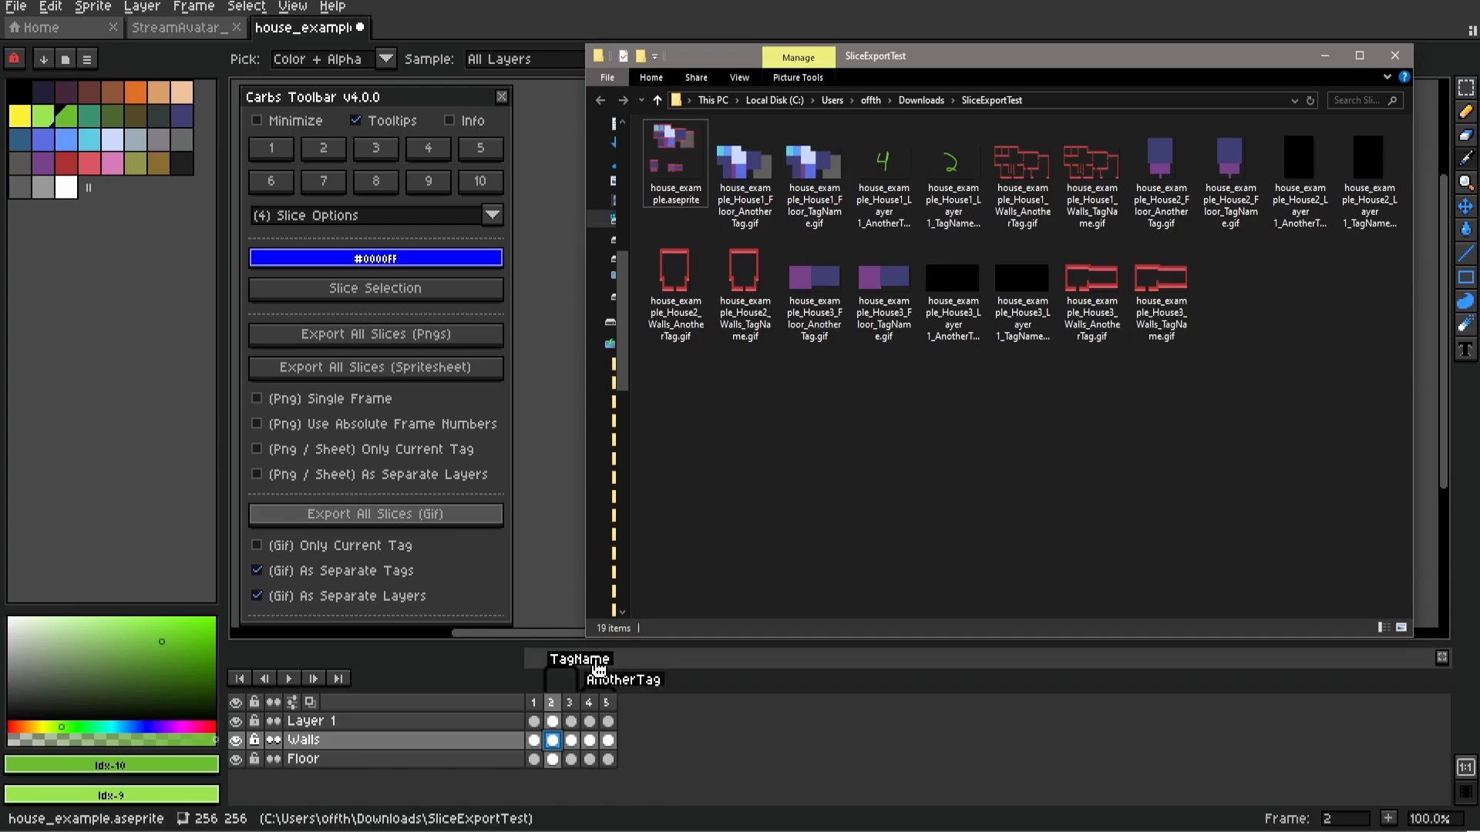
left_click(745, 290)
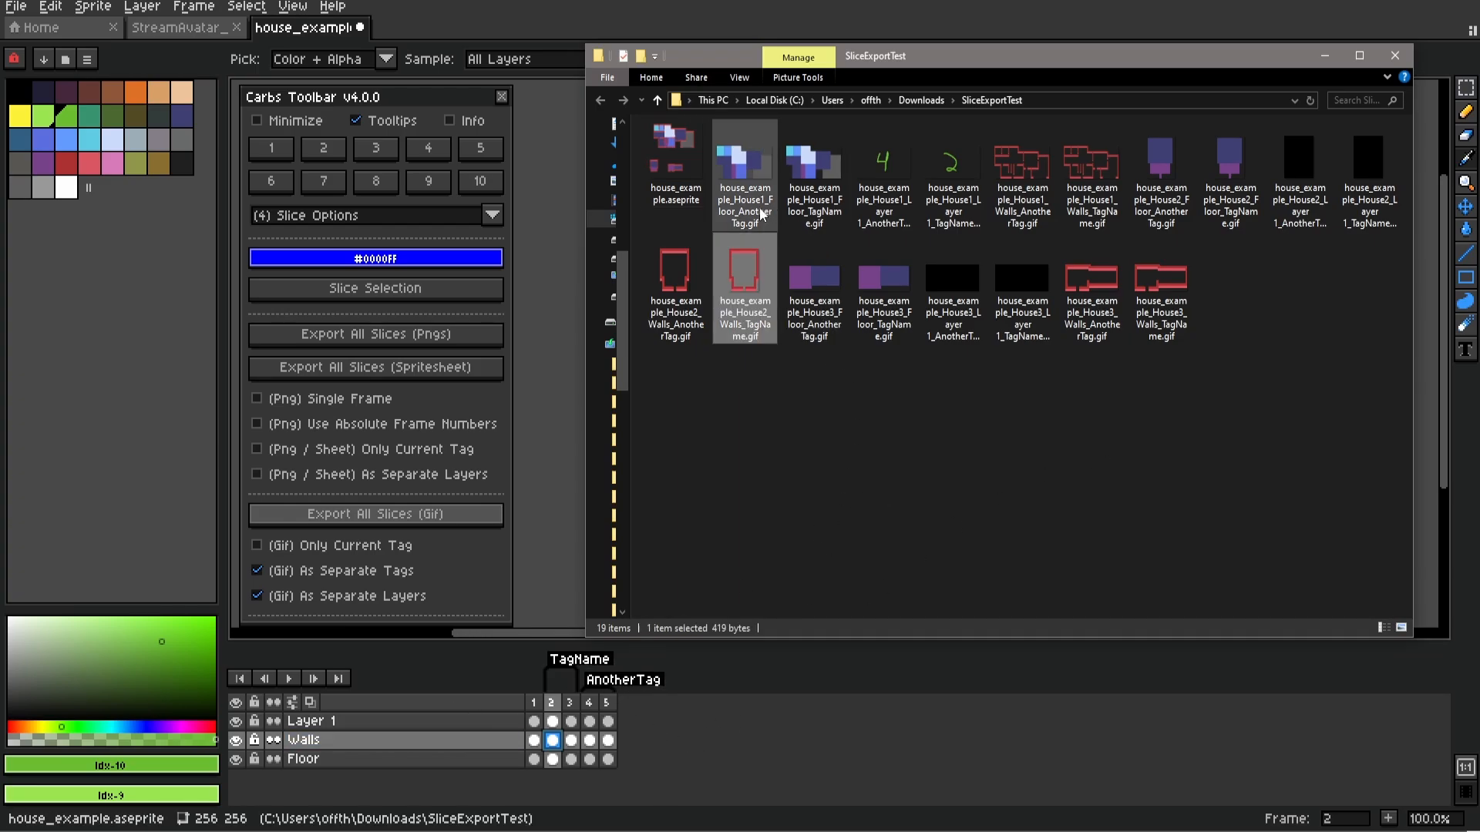
left_click(815, 210)
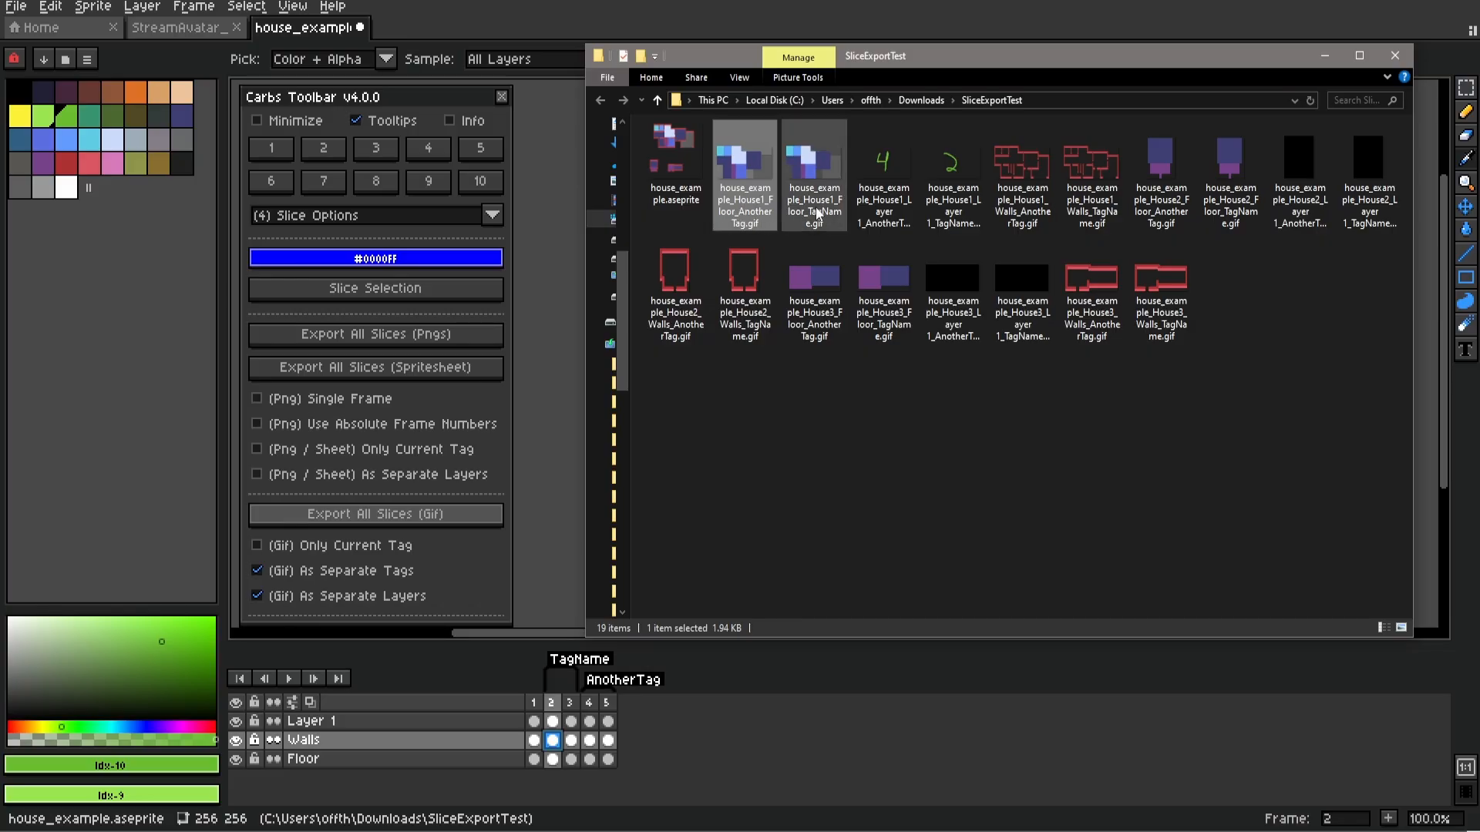
left_click(1093, 181)
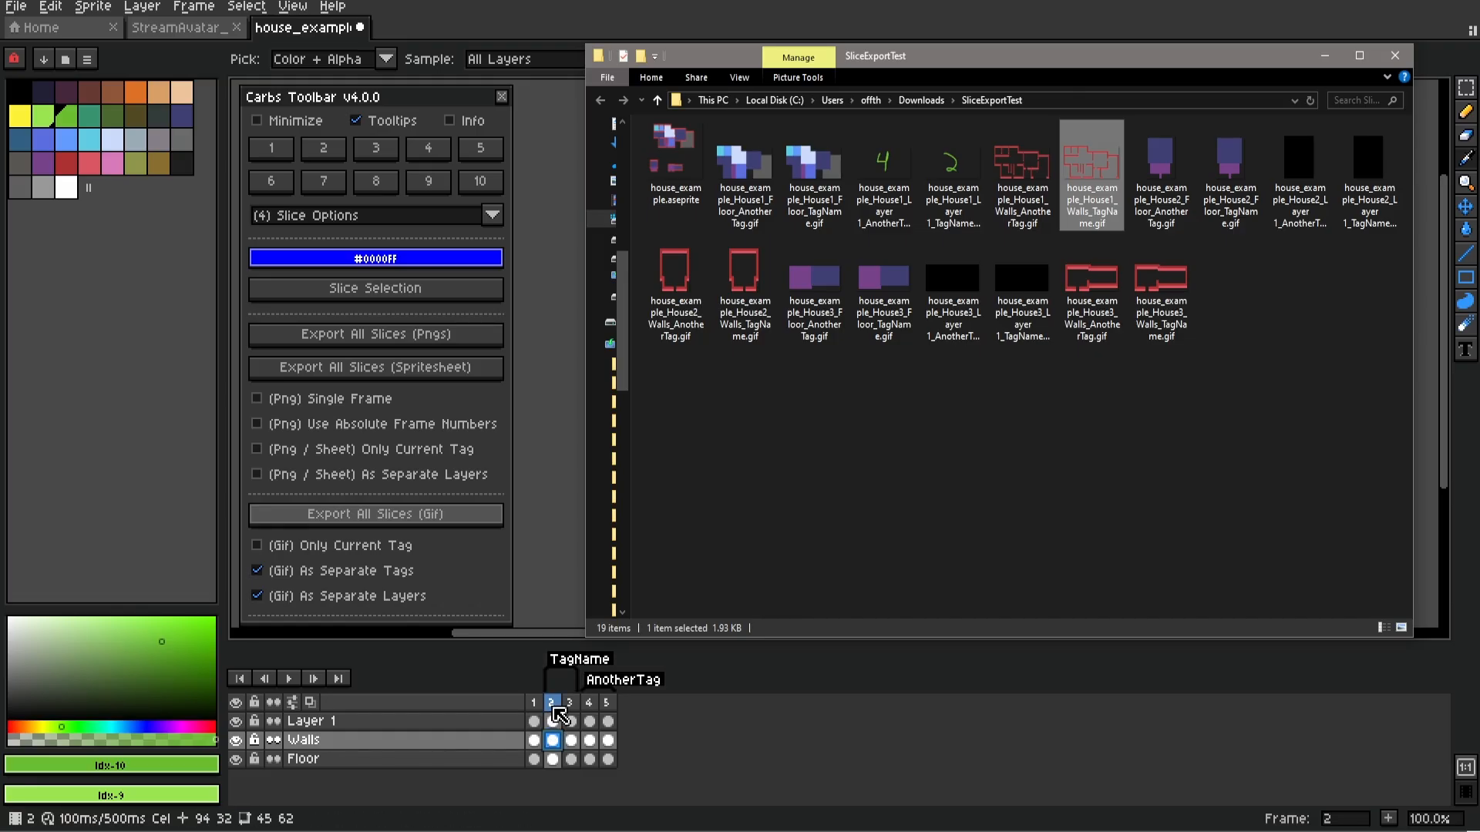
Step back and forth between frames 2 and 3 of TagName and move on to frame 4 of AnotherTag
left_click(572, 710)
left_click(569, 704)
left_click(555, 704)
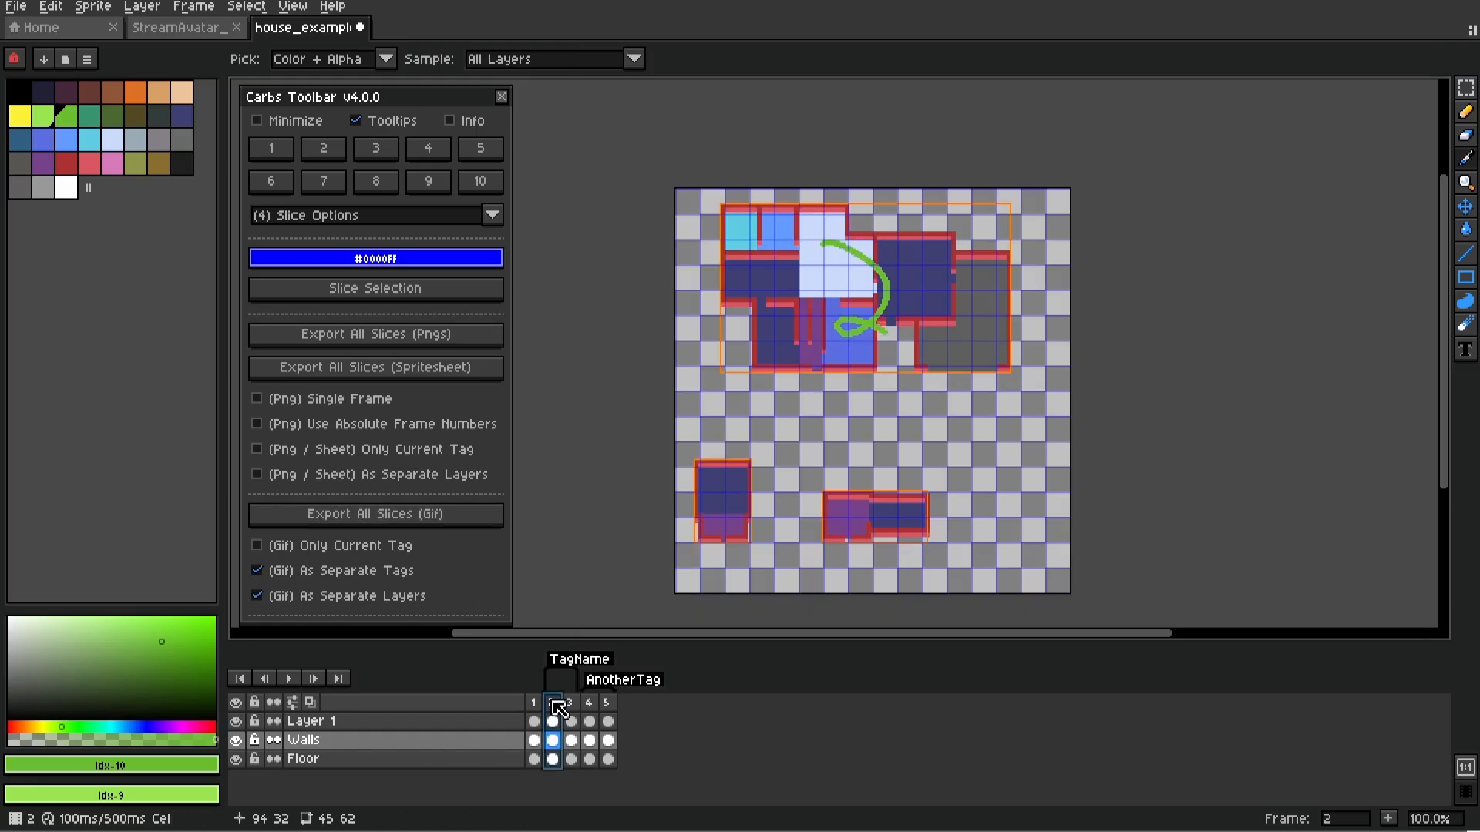
left_click(570, 704)
left_click(558, 705)
left_click_drag(556, 705, 591, 704)
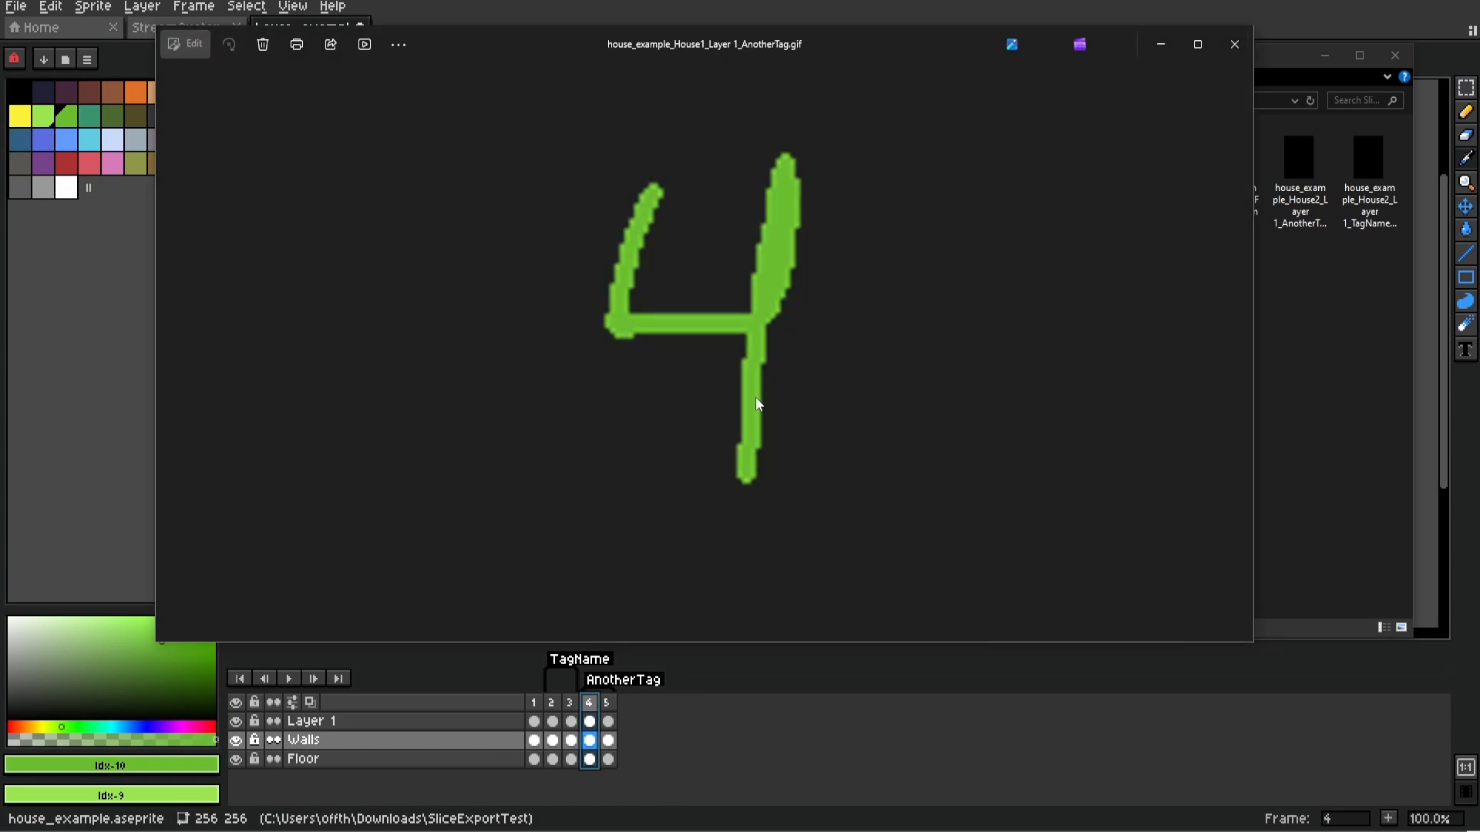
View the exported House1 Layer 1 GIFs for AnotherTag and TagName, and return to frame 2 of the sprite
key("alt+F4")
double_click(970, 183)
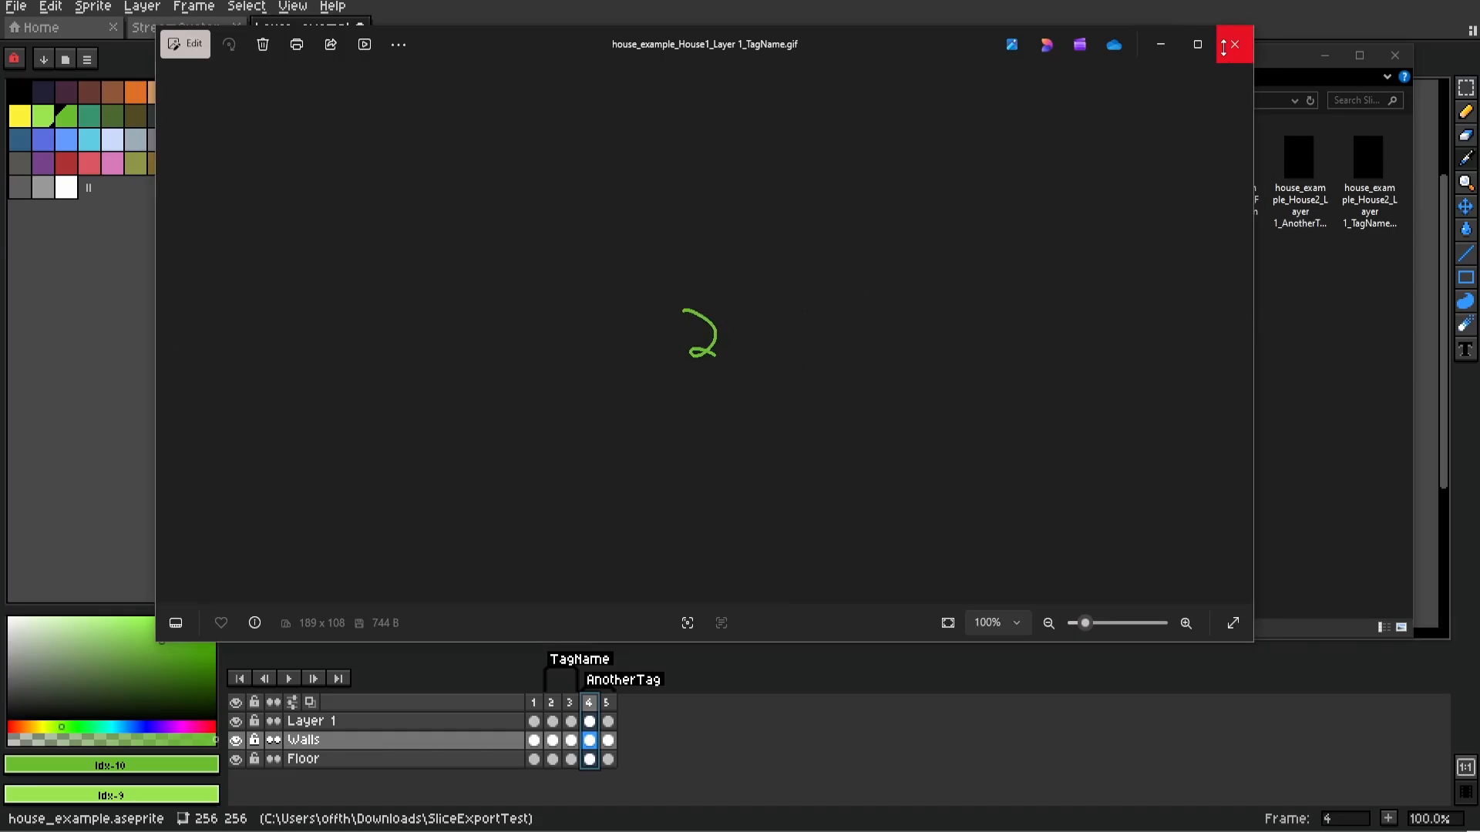
left_click(1235, 44)
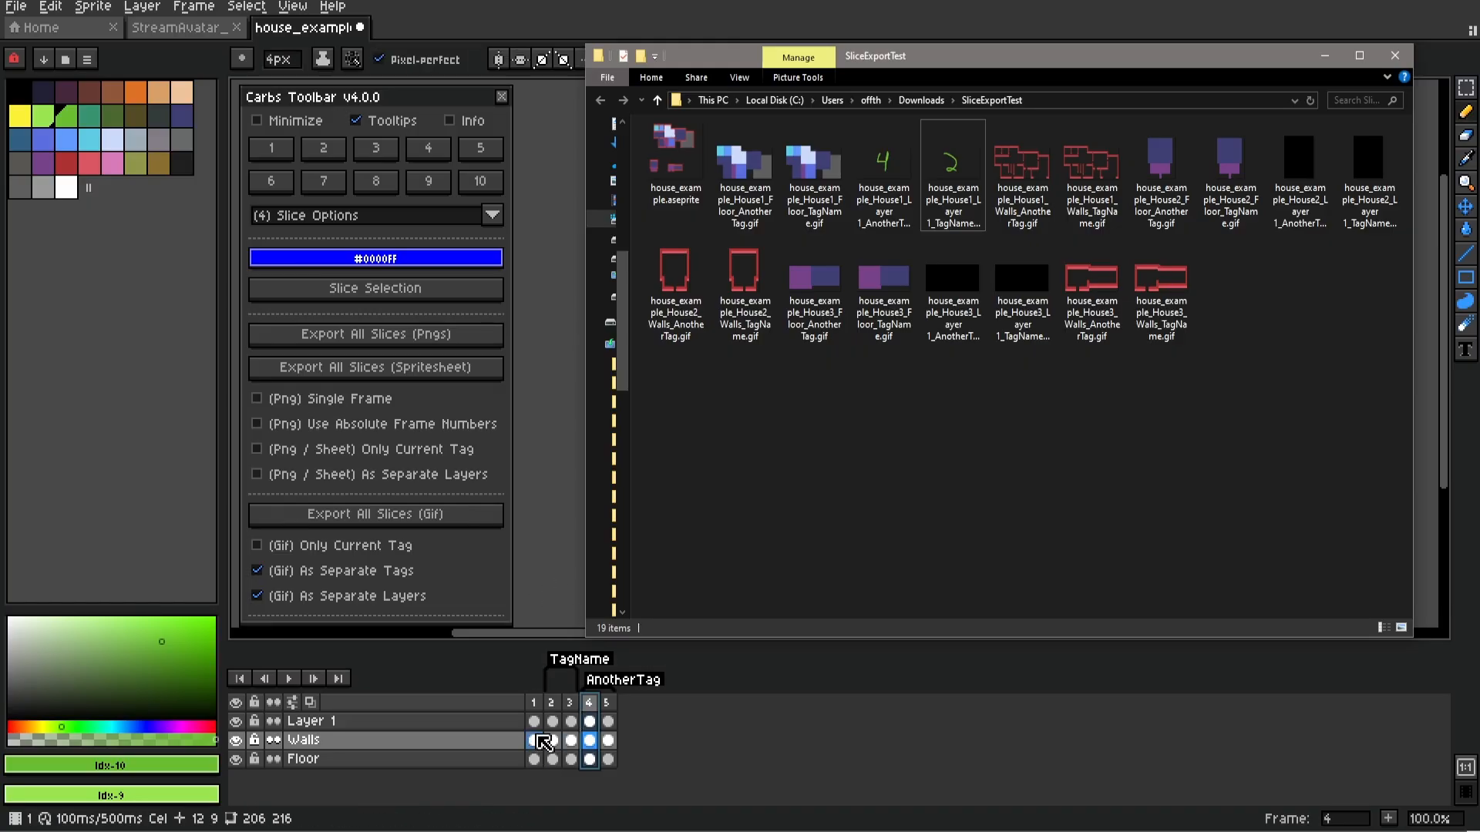
left_click(540, 739)
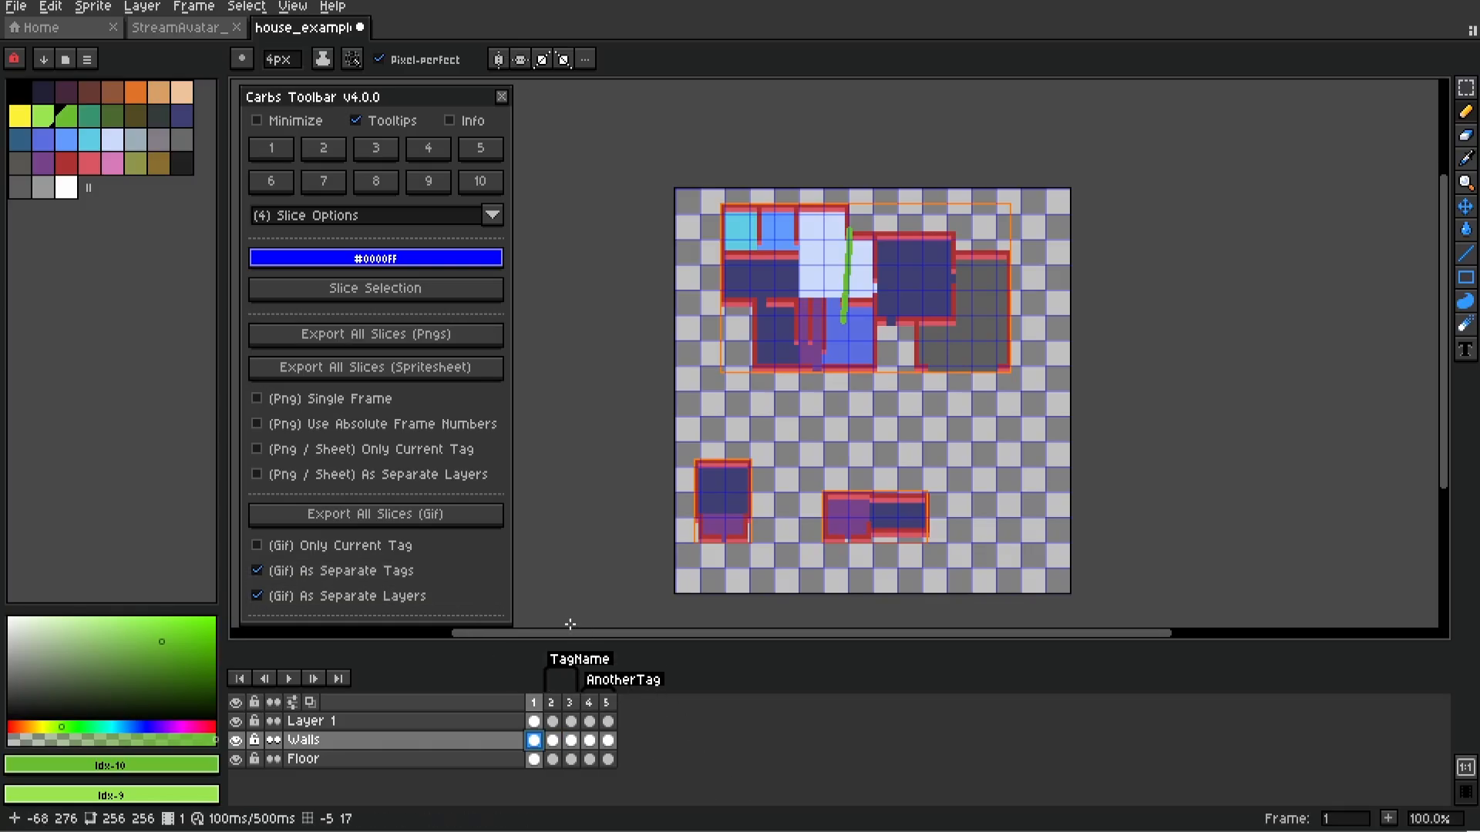
left_click(551, 673)
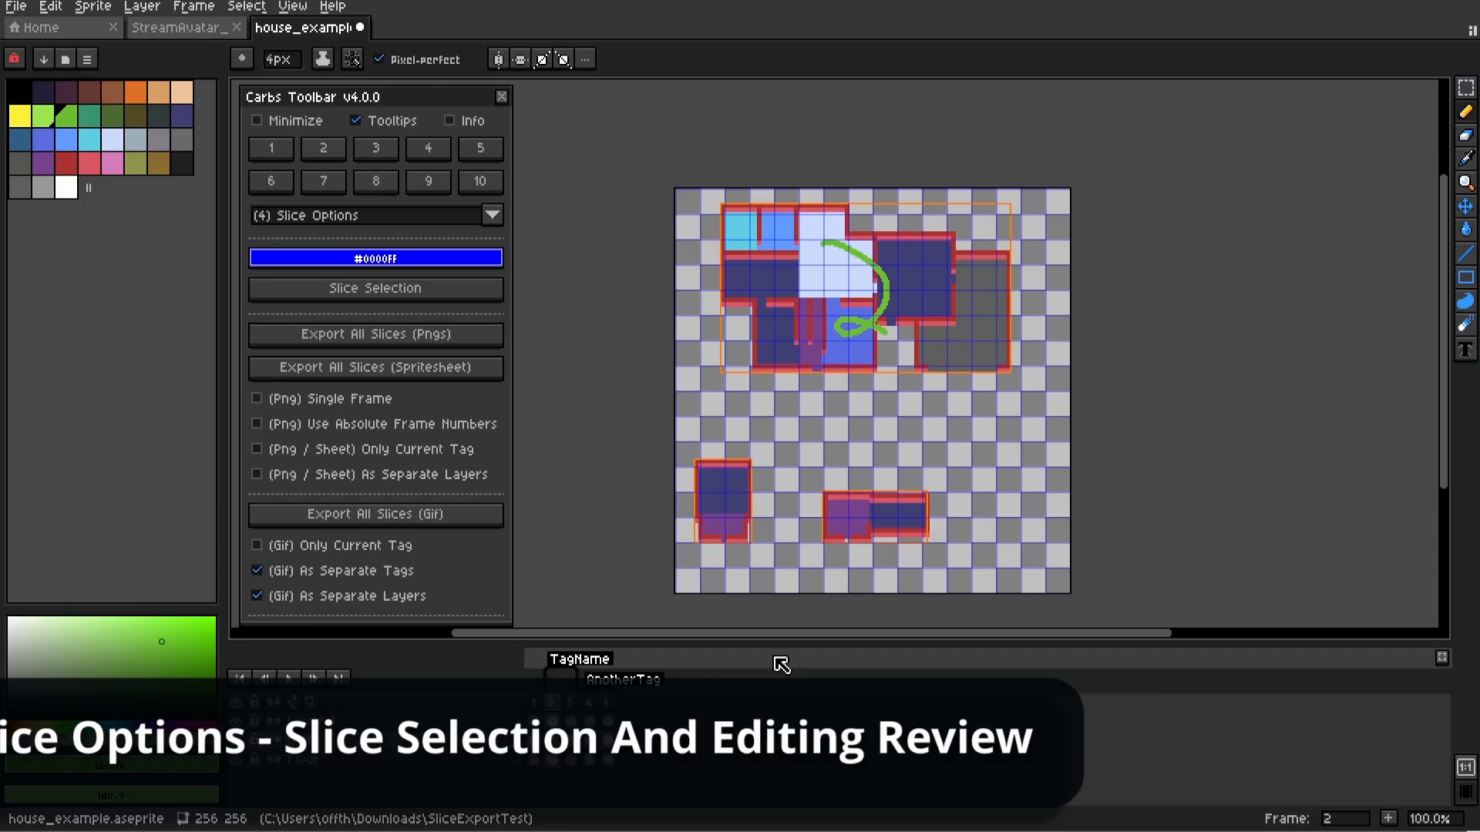
Try rectangular marquee selections over parts of the three houses, clearing each selection
left_click(1467, 87)
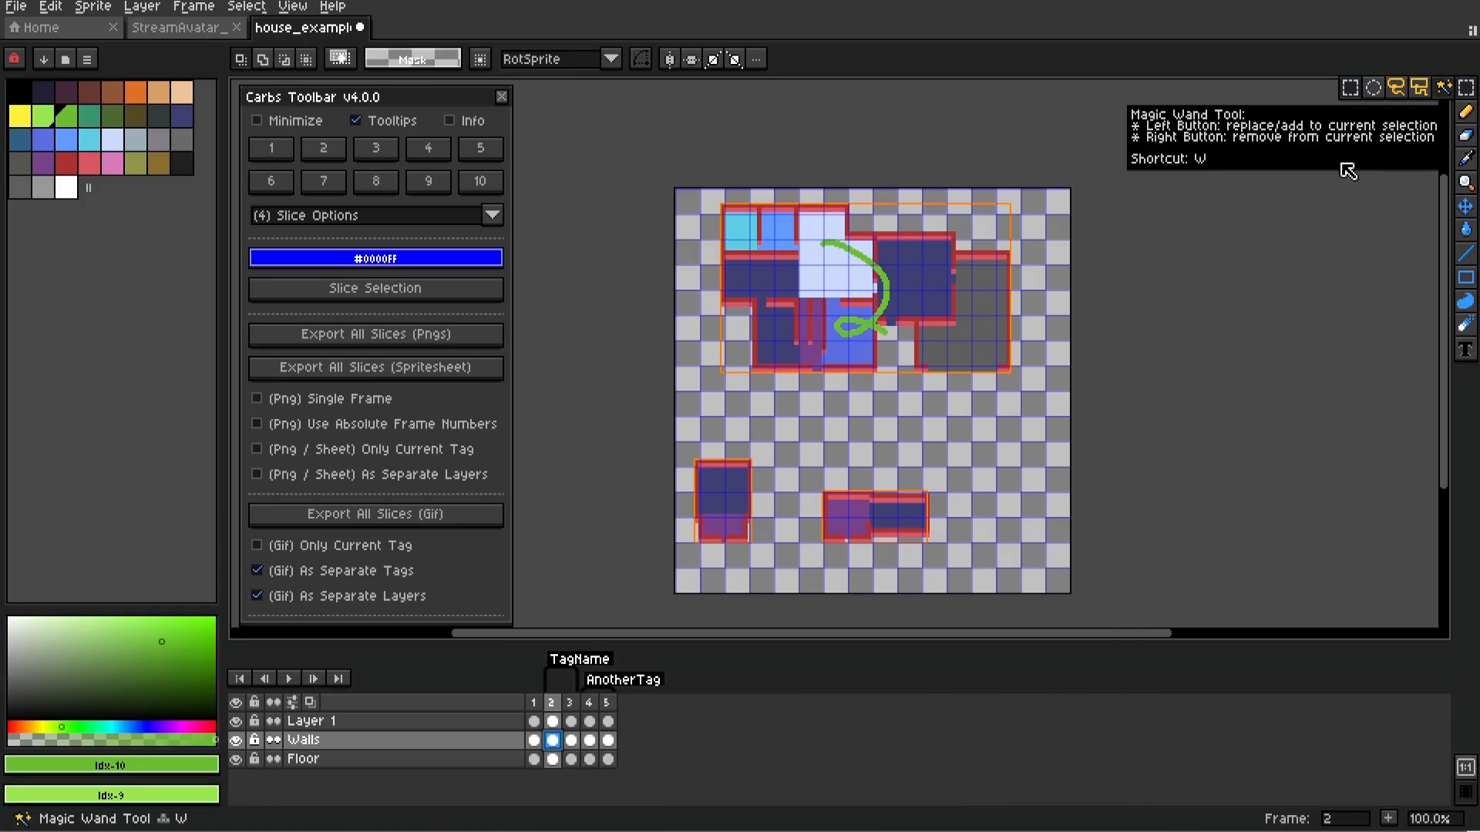
left_click_drag(668, 294, 790, 420)
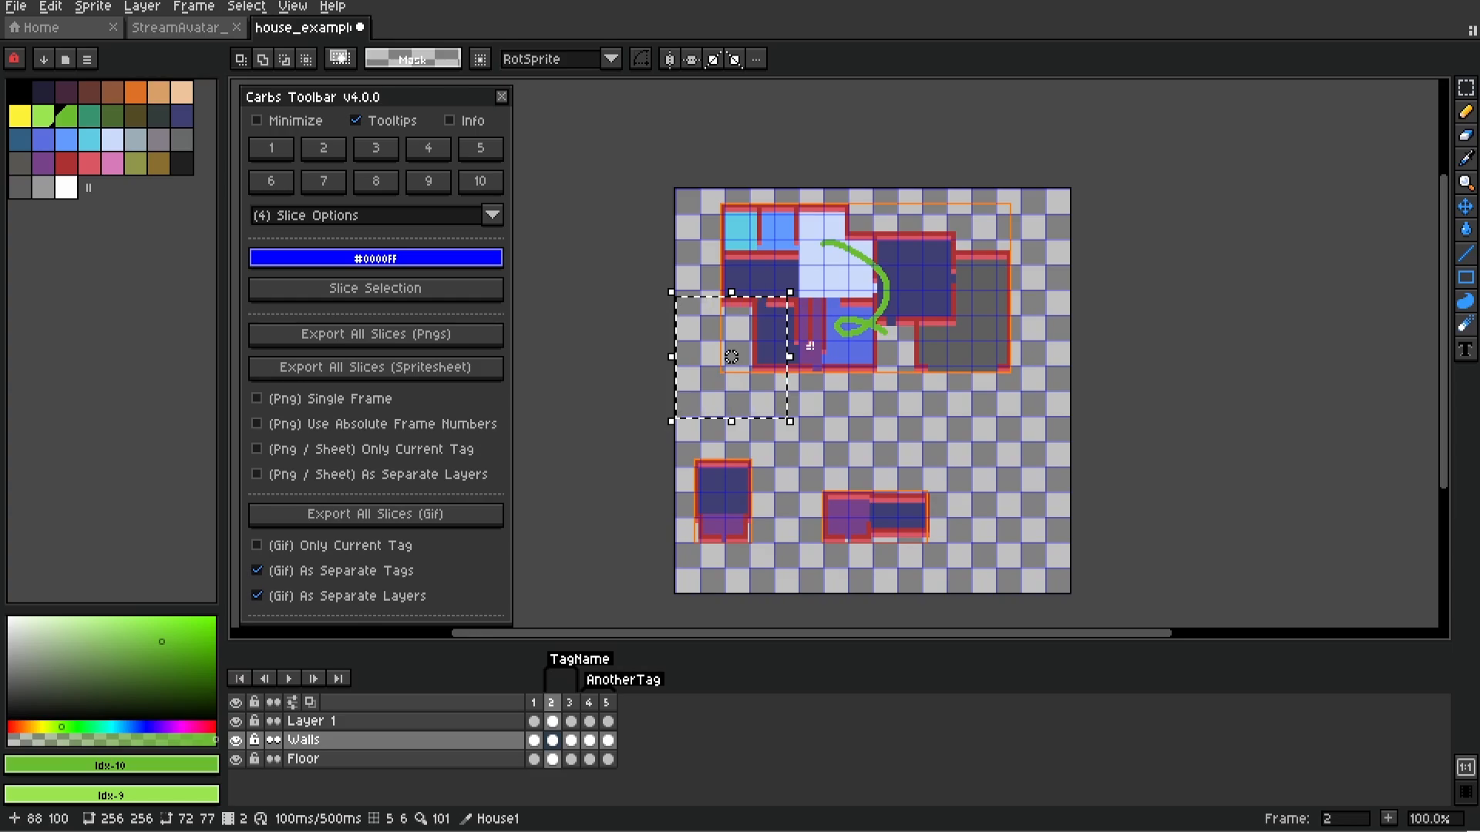
left_click(750, 588)
left_click_drag(727, 520, 800, 436)
left_click(794, 615)
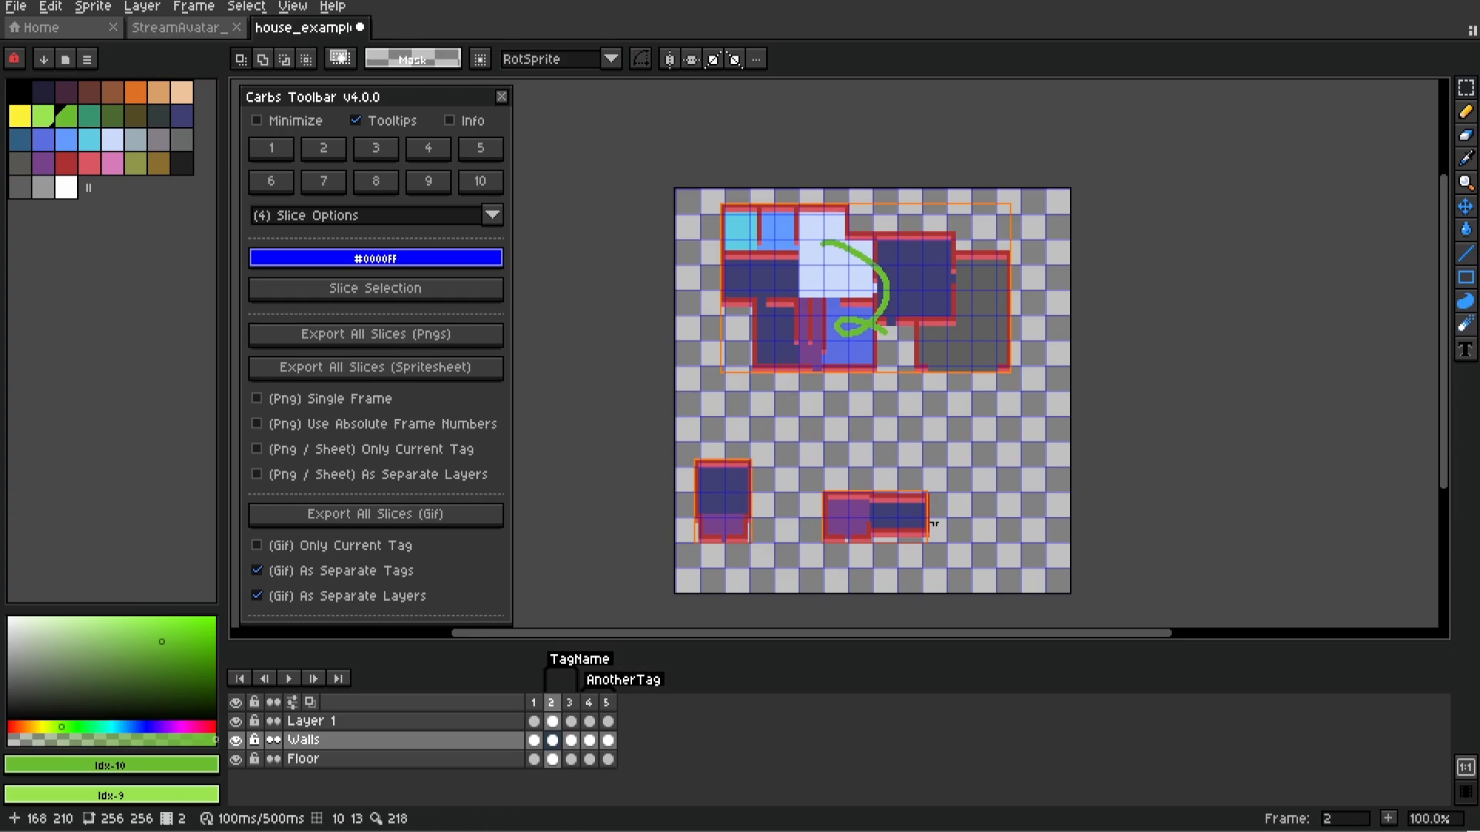
left_click_drag(900, 538, 971, 450)
left_click(973, 622)
left_click_drag(728, 430, 920, 554)
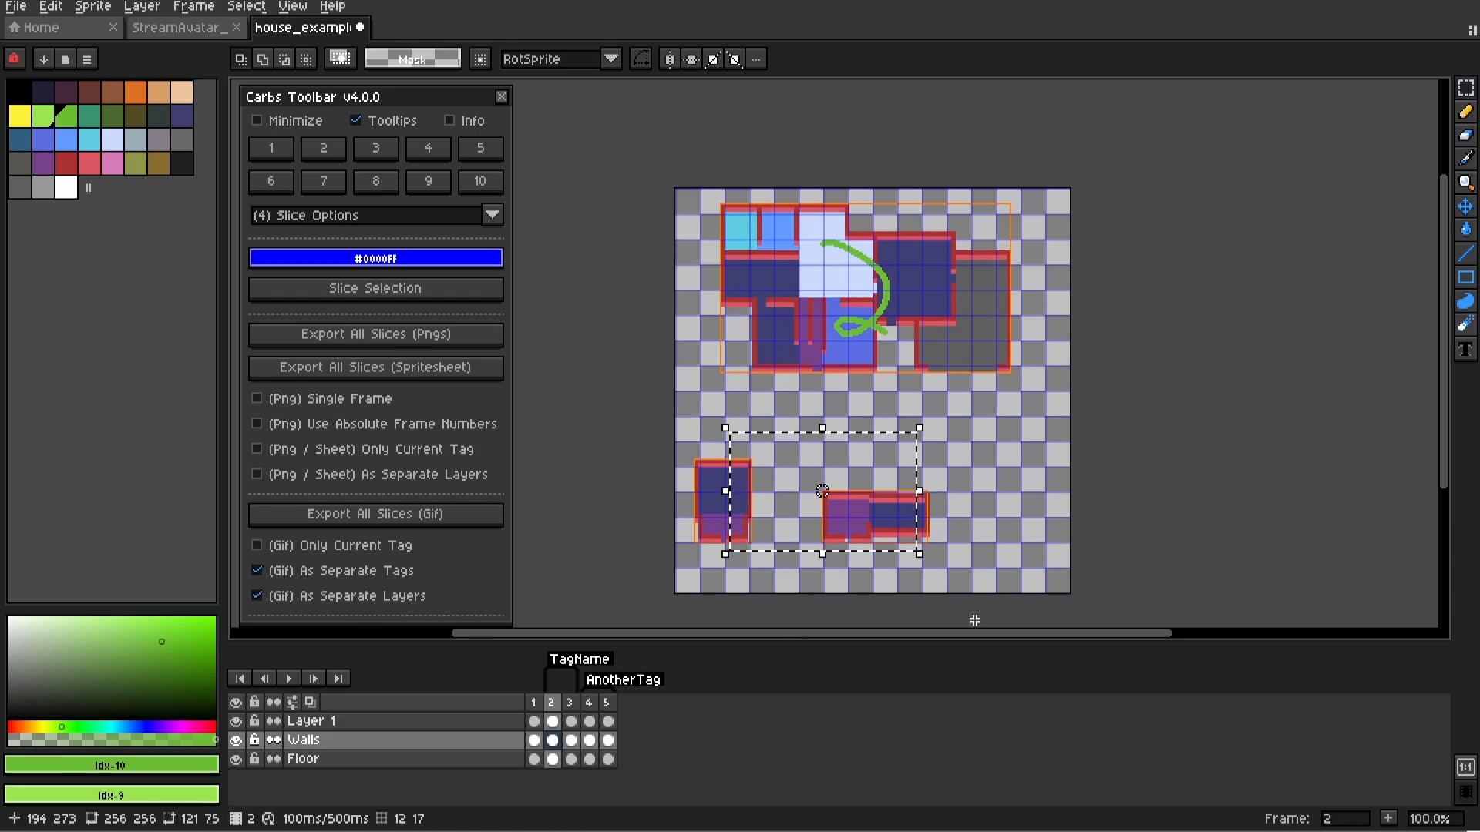
left_click(975, 622)
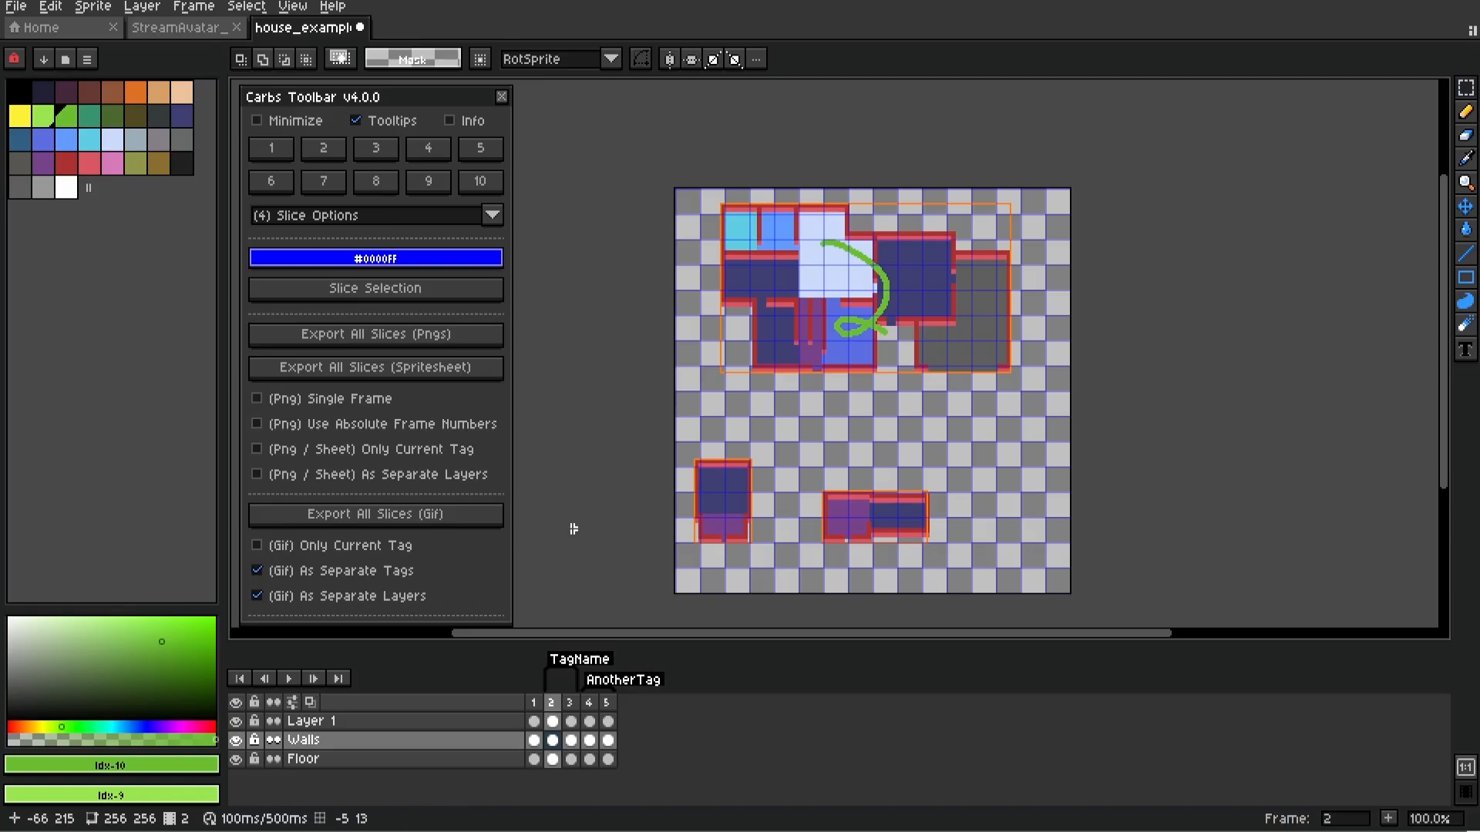
Switch to the Slice tool and select the House1 slice alone and together with the House3 slice, clearing each selection
left_click(1465, 208)
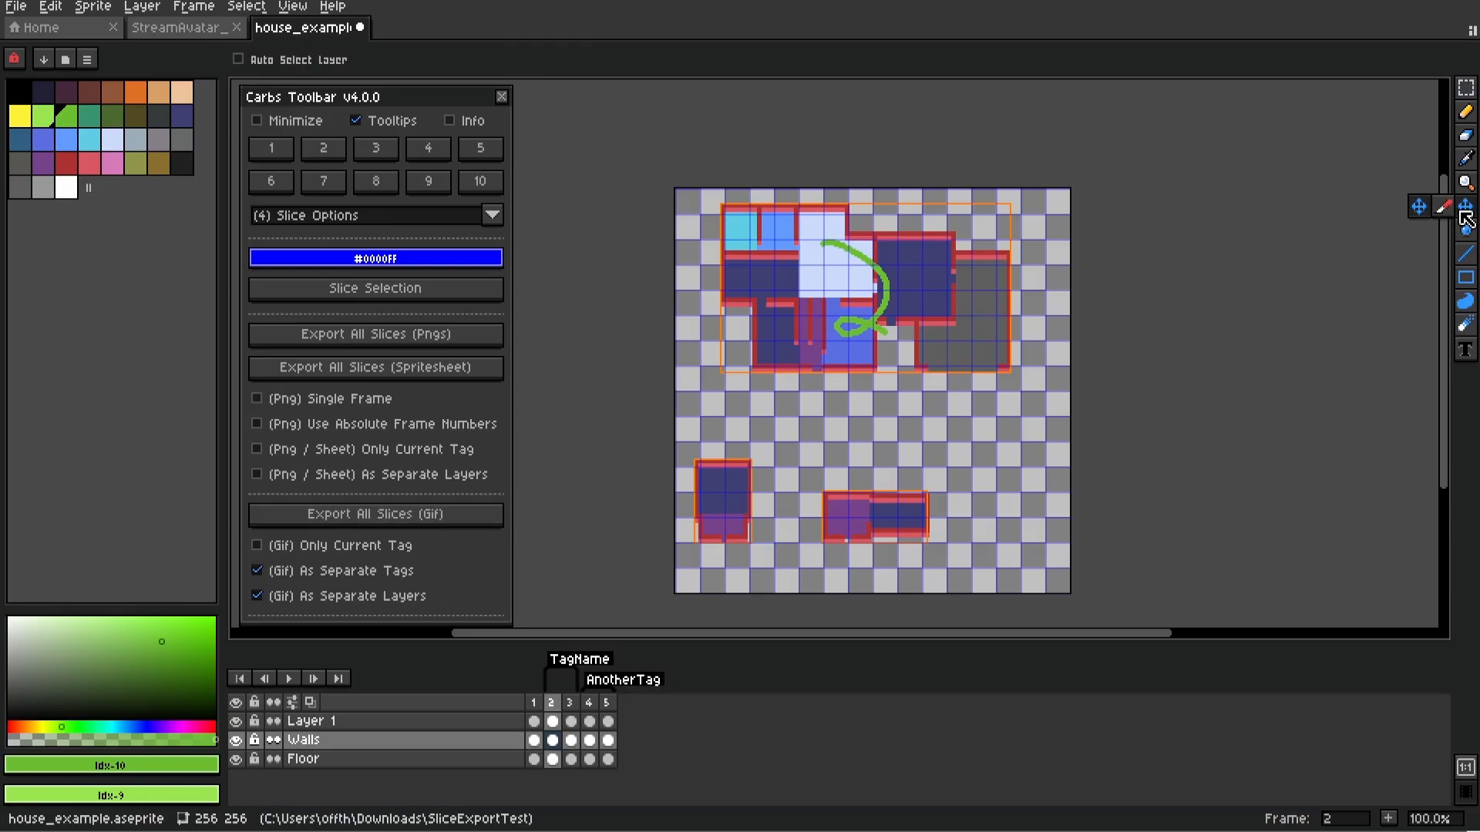
left_click(1443, 207)
left_click(726, 343)
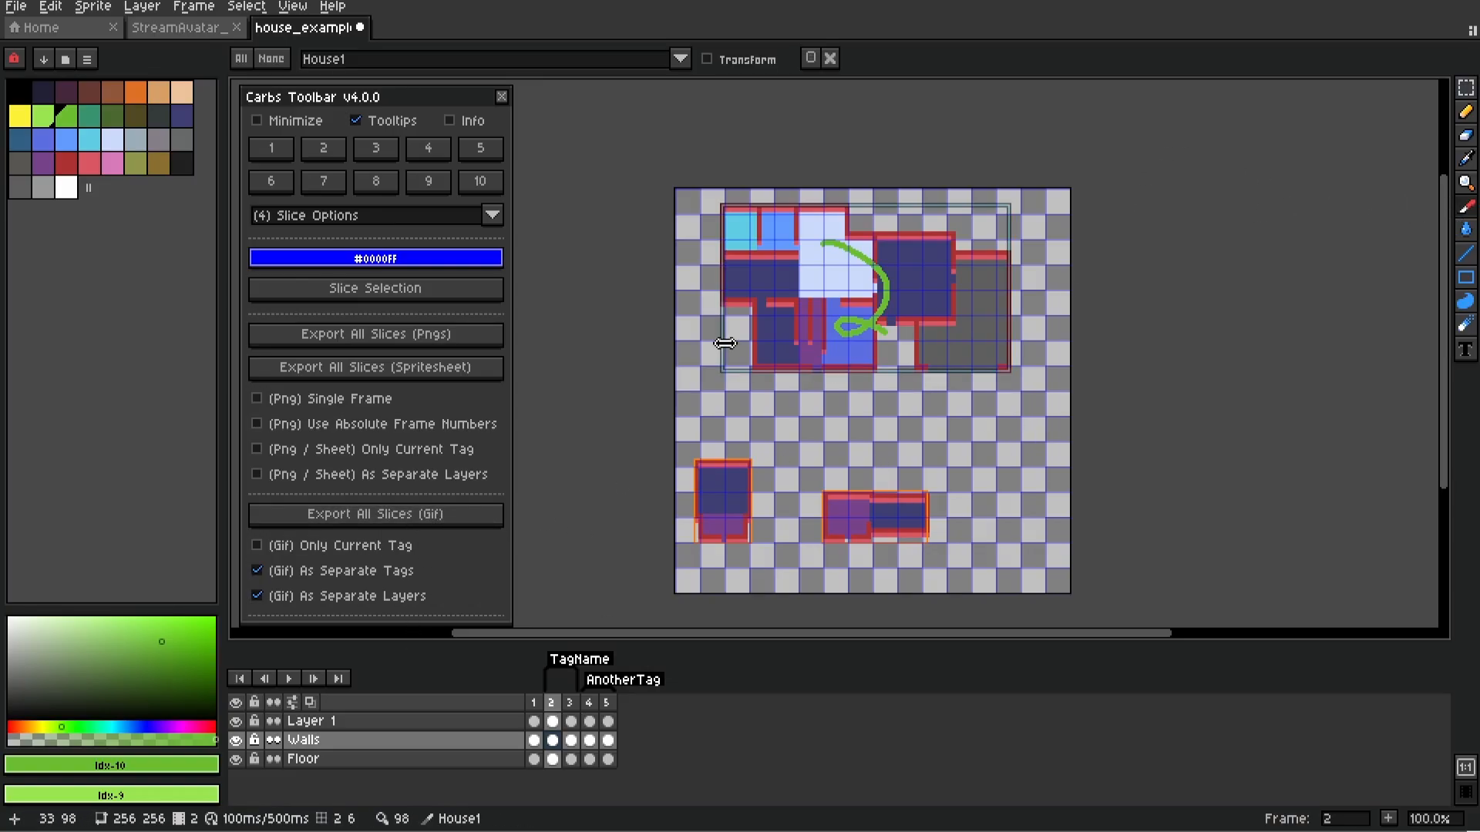
left_click(1026, 364)
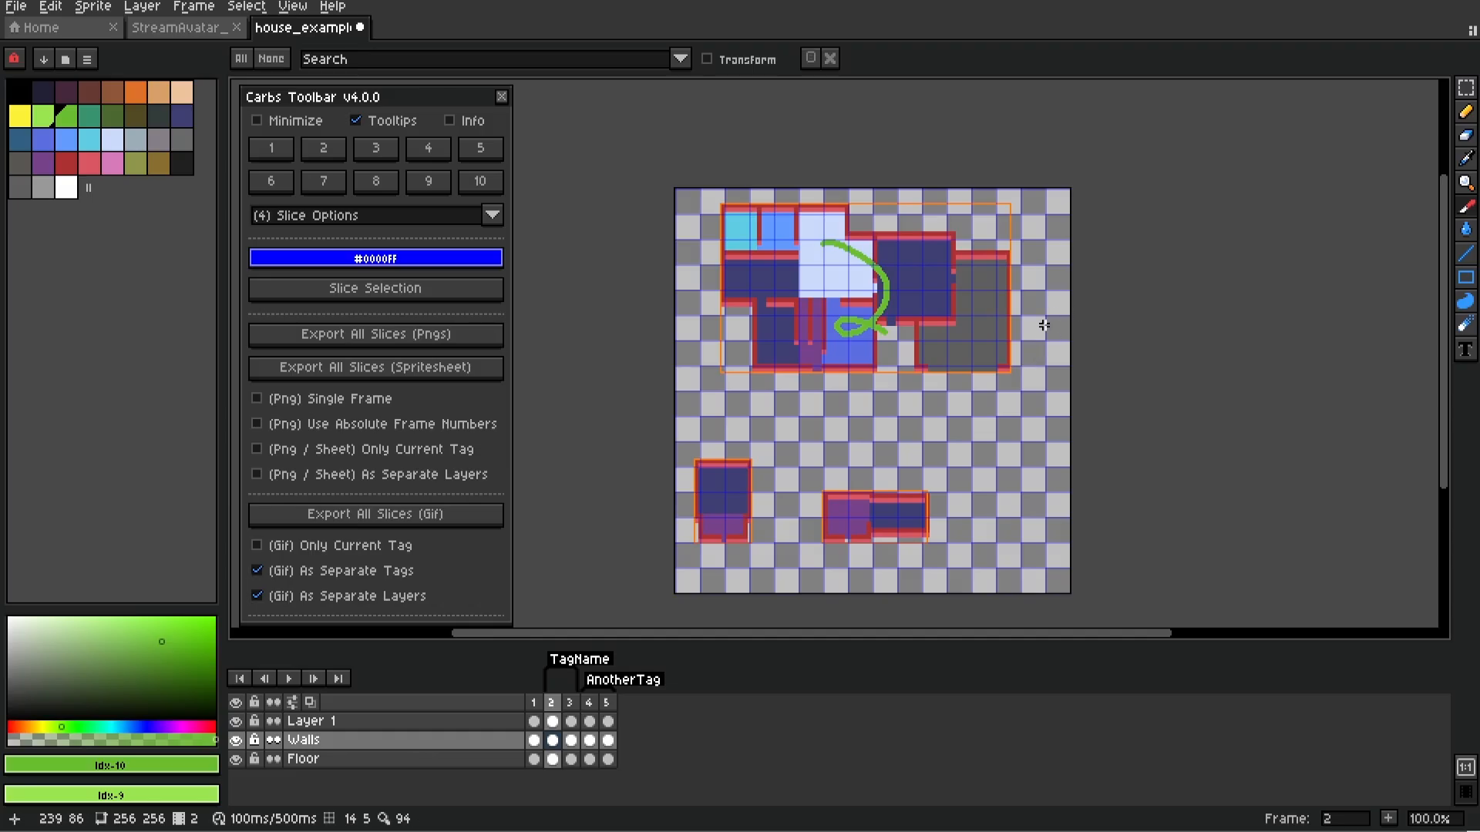
left_click_drag(866, 553, 1008, 311)
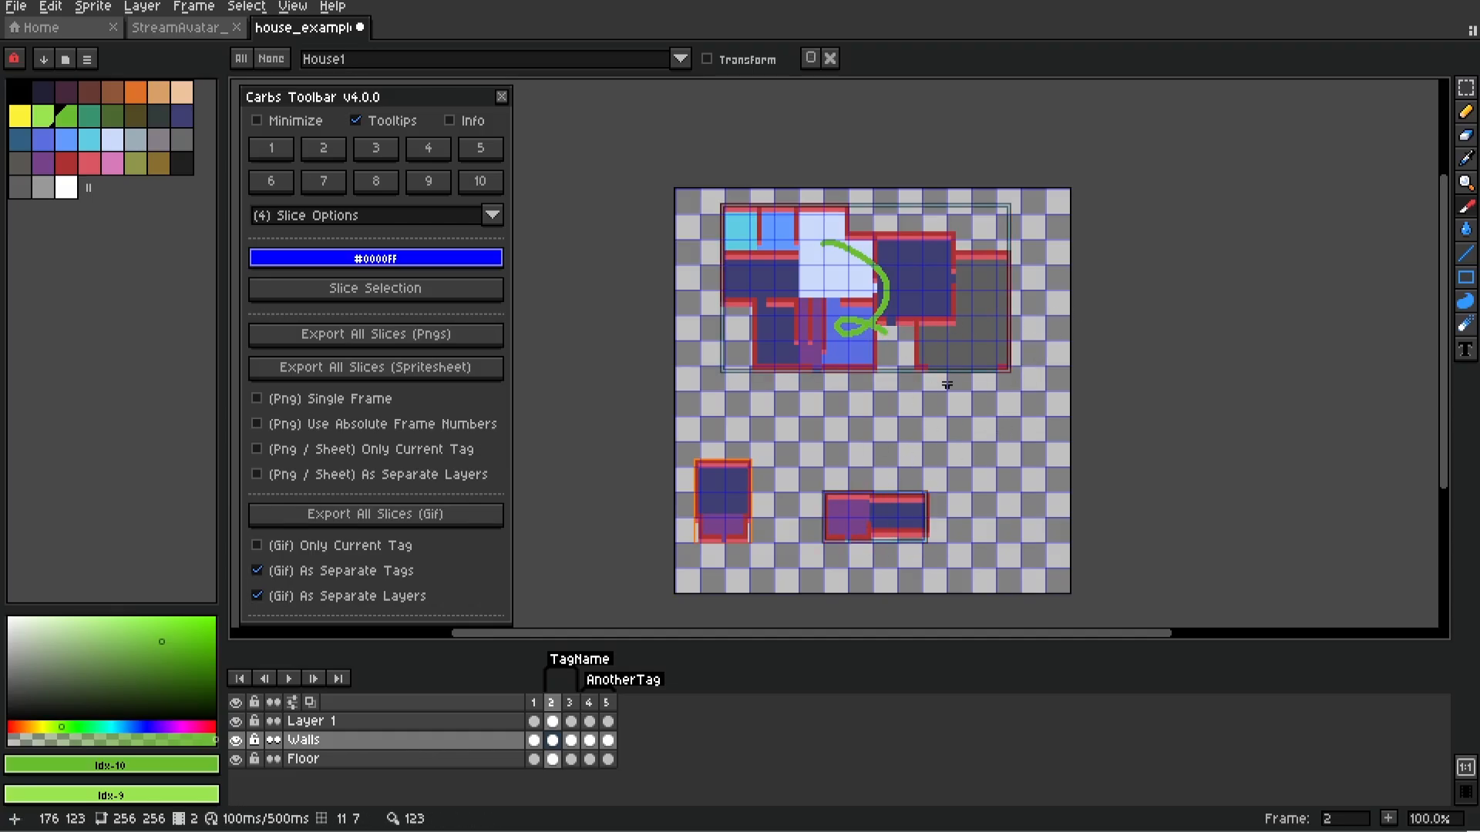
left_click(947, 405)
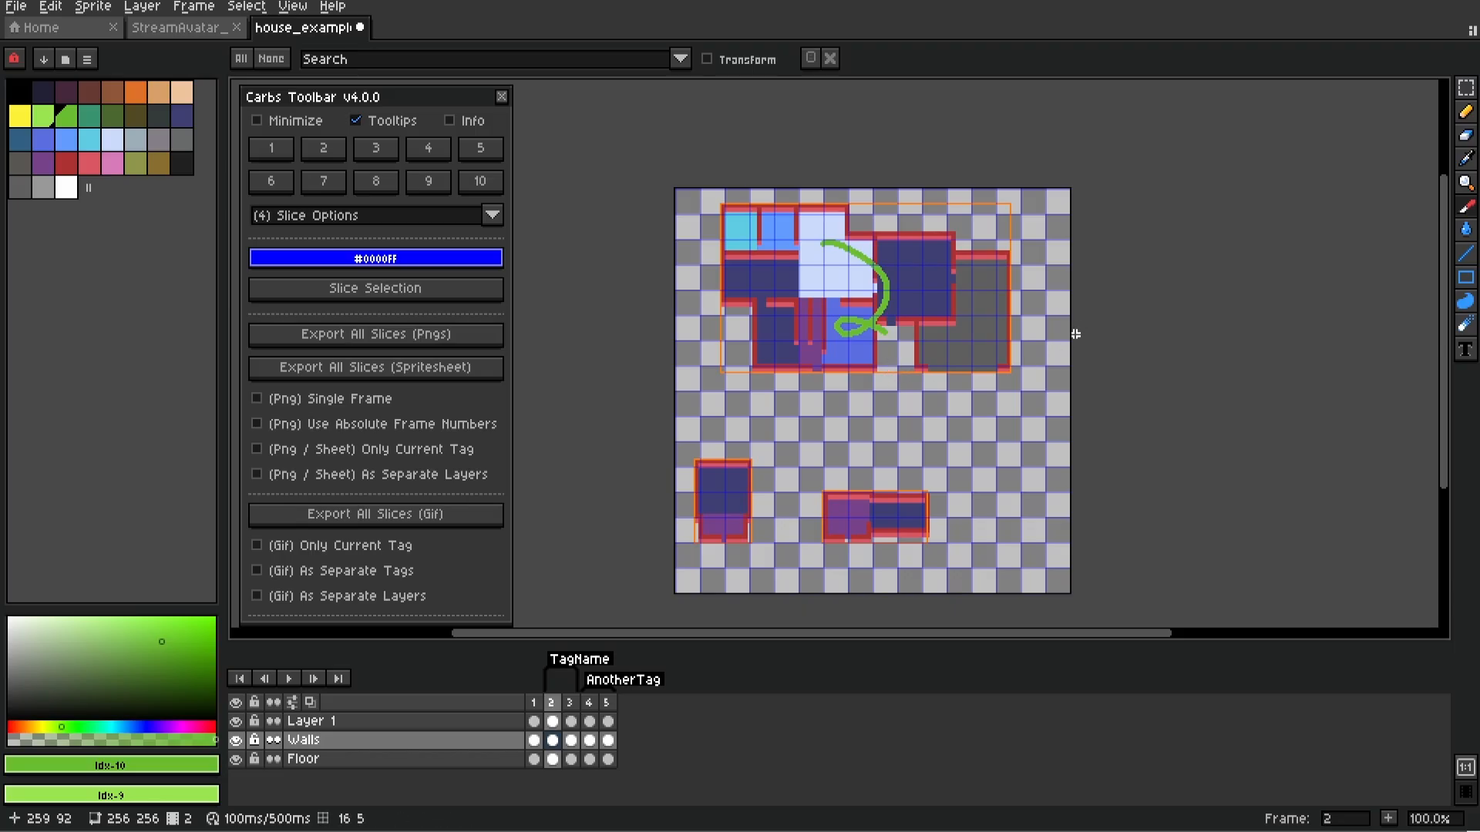
Open the House1 slice's properties and select its name
left_click(1465, 211)
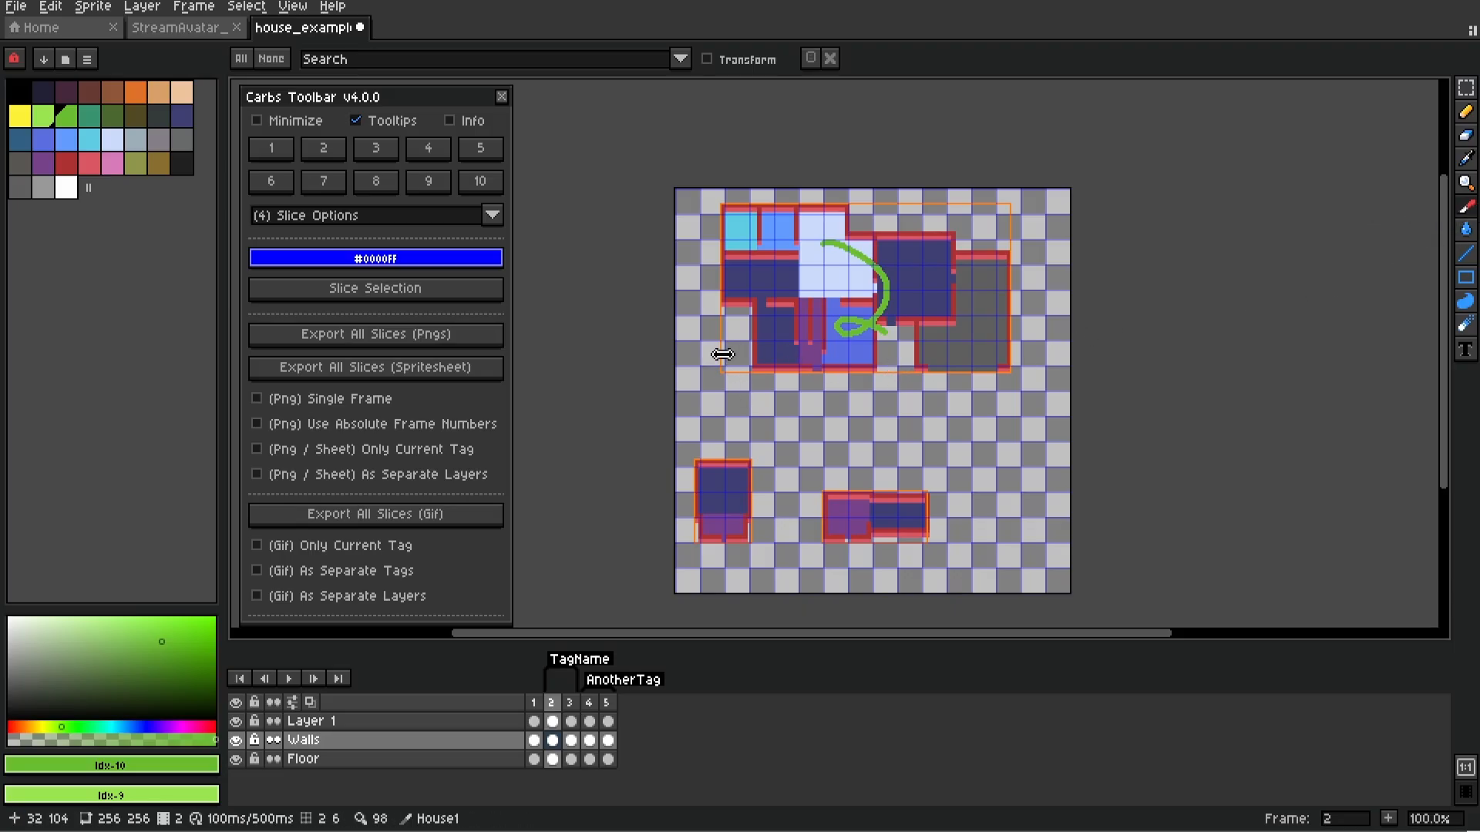
left_click(720, 346)
double_click(720, 346)
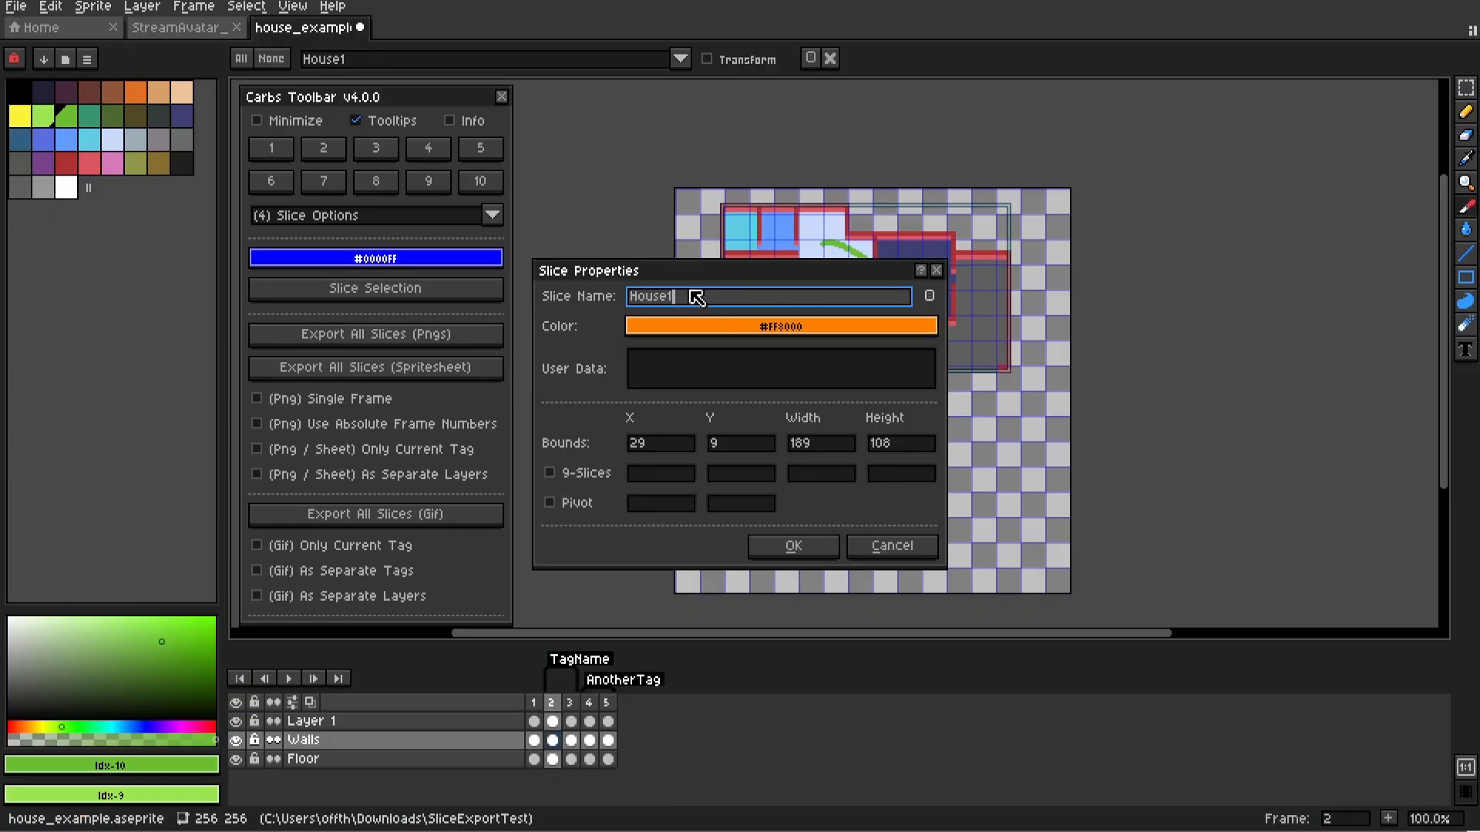
double_click(696, 297)
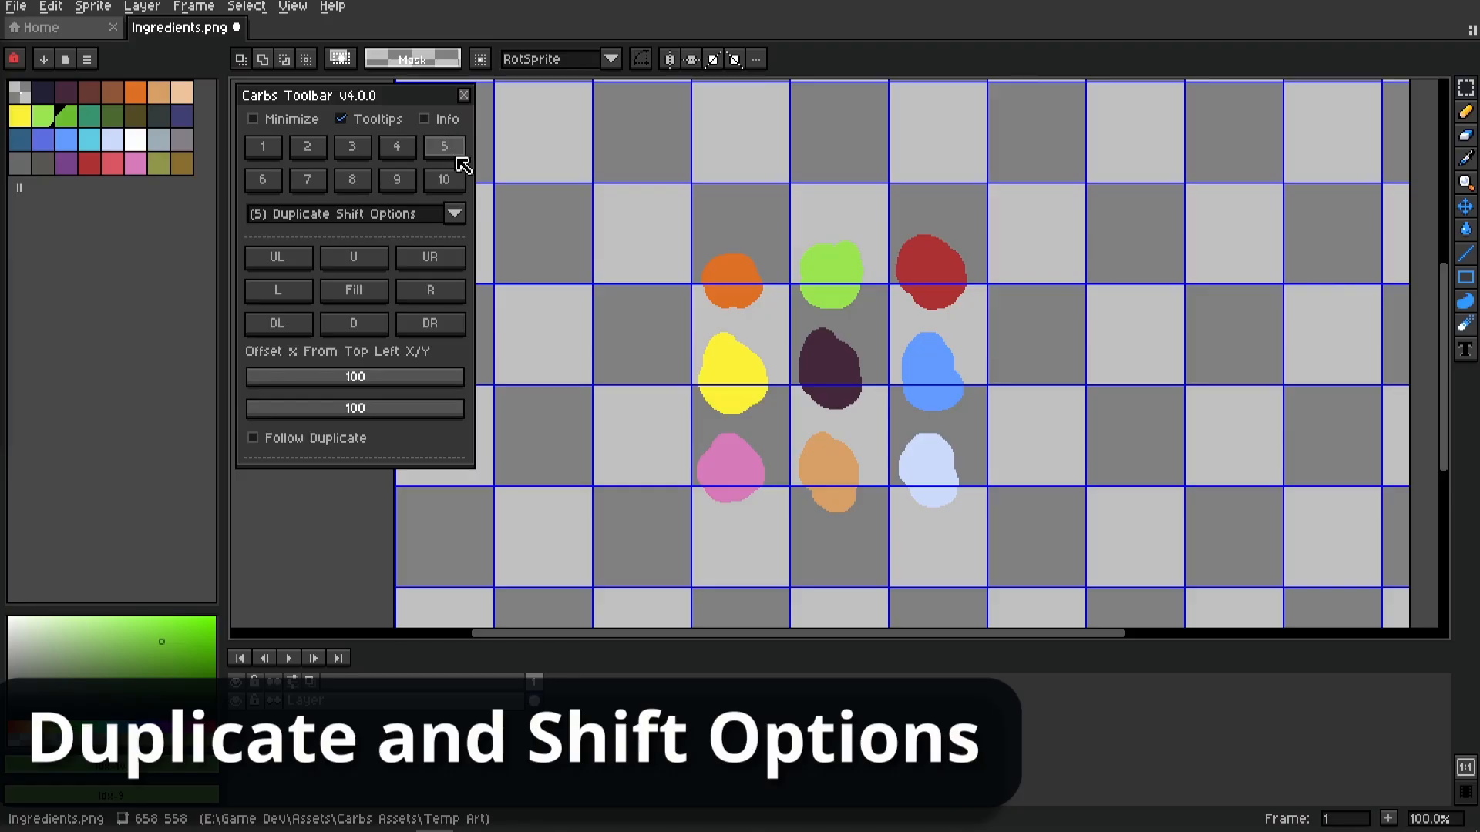
Choose the Duplicate Shift Options and marquee-select the orange blob with an area about 77 by 60 pixels
left_click(454, 215)
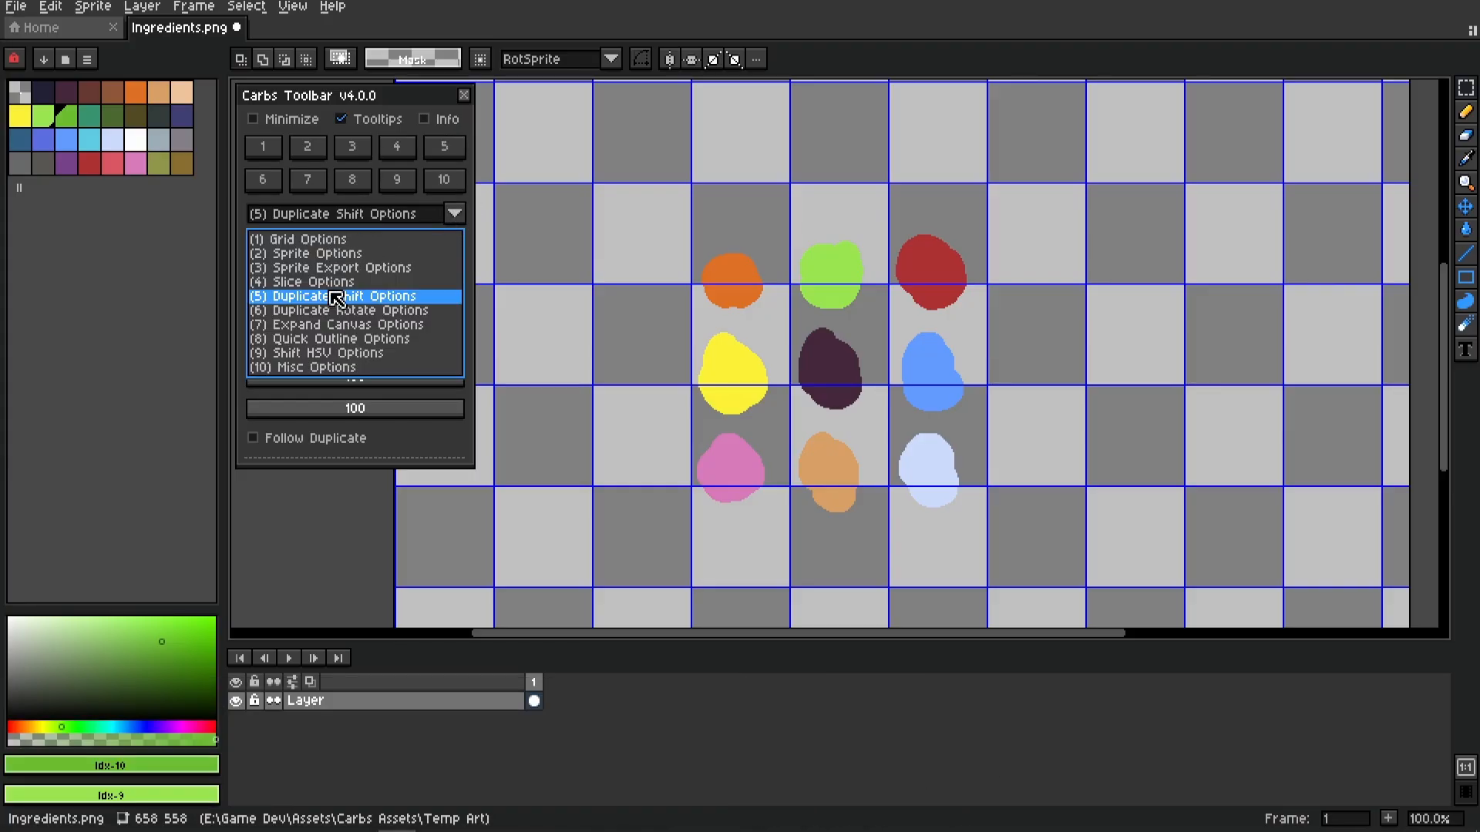
left_click(375, 297)
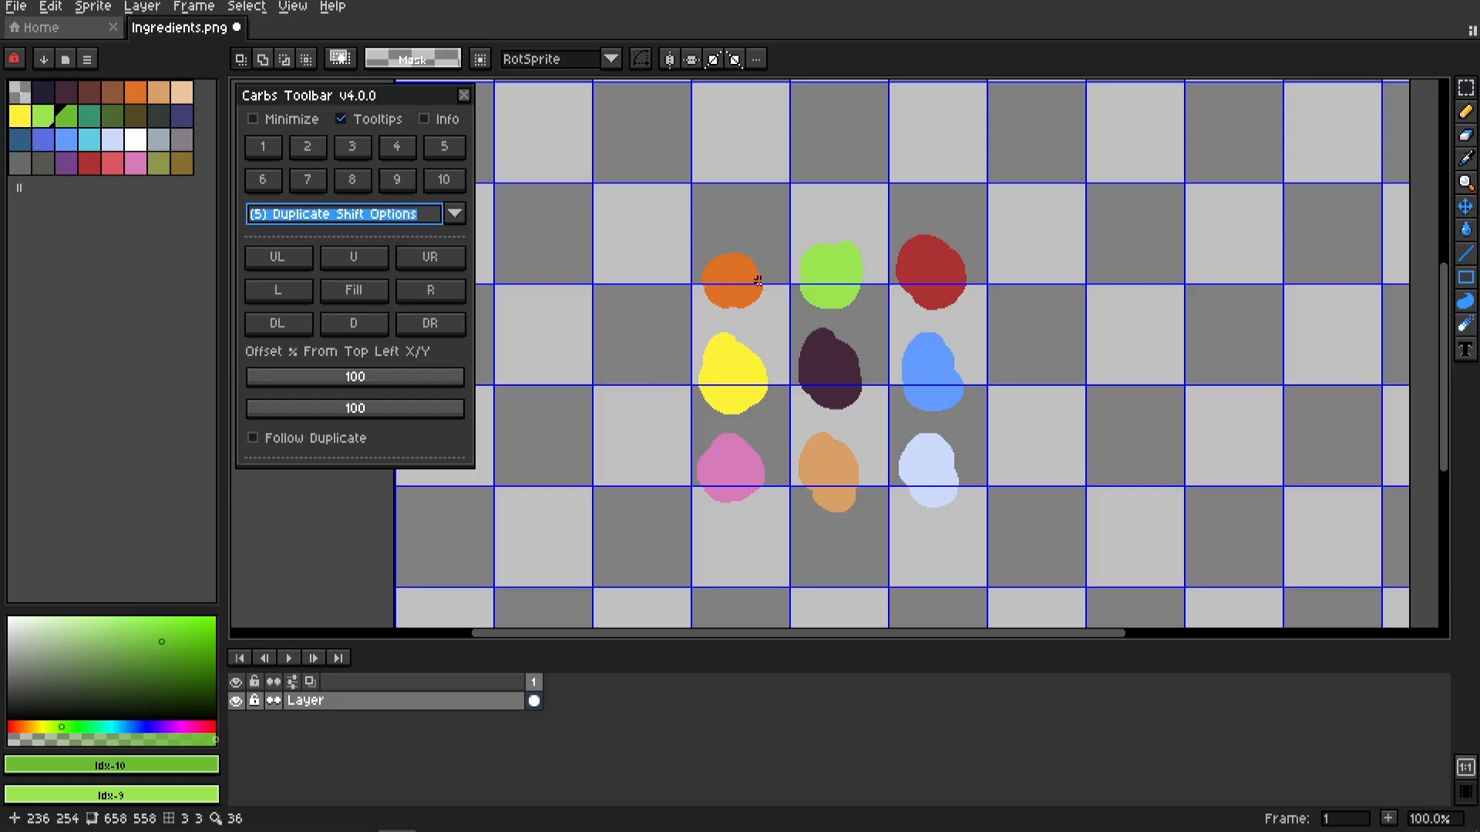
left_click_drag(663, 231, 788, 333)
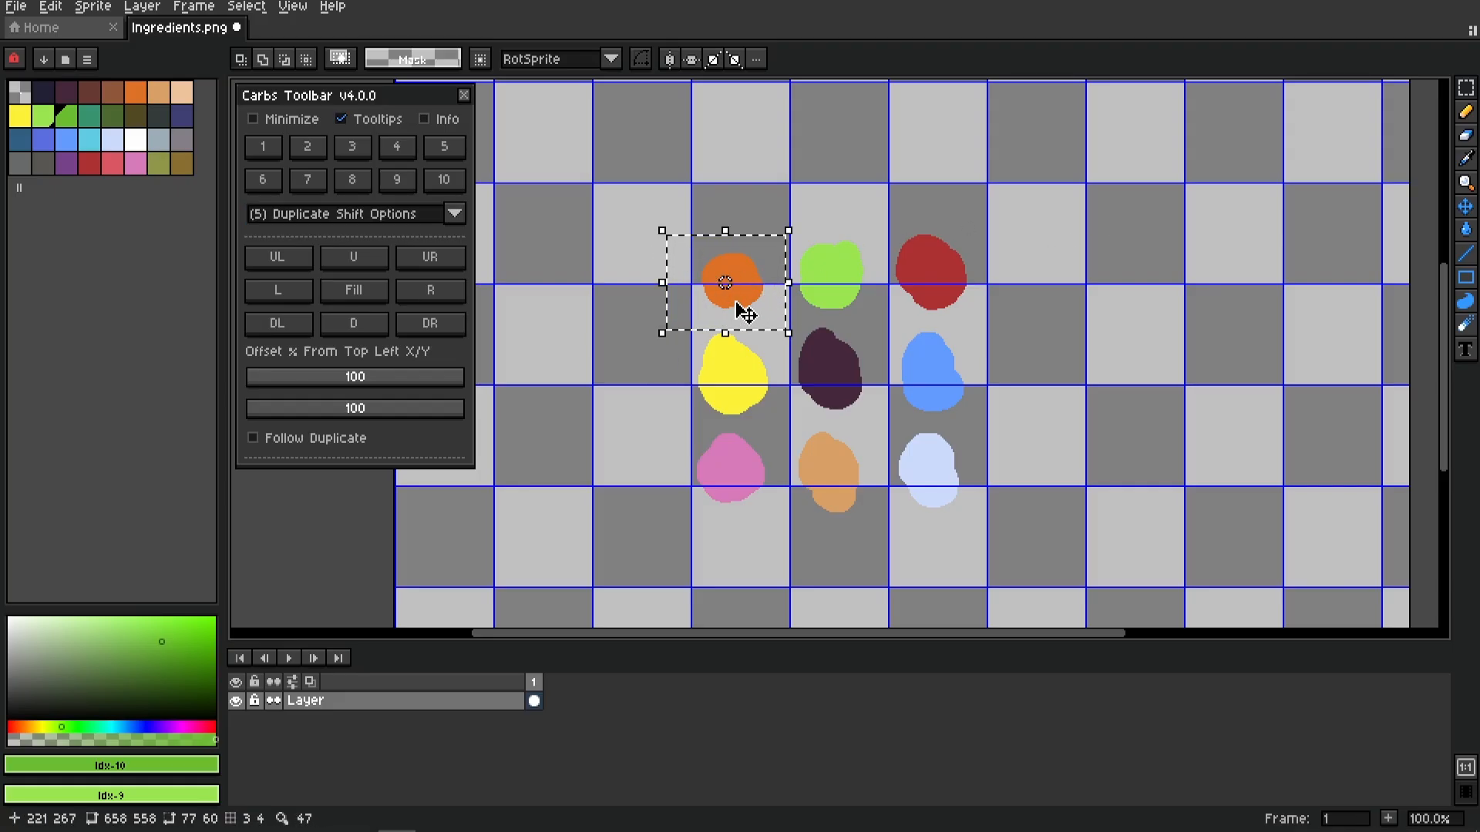
Try shifted duplicates of the selected orange blob: upward with an undo, and again upward, once to the left and five times downward
left_click(361, 258)
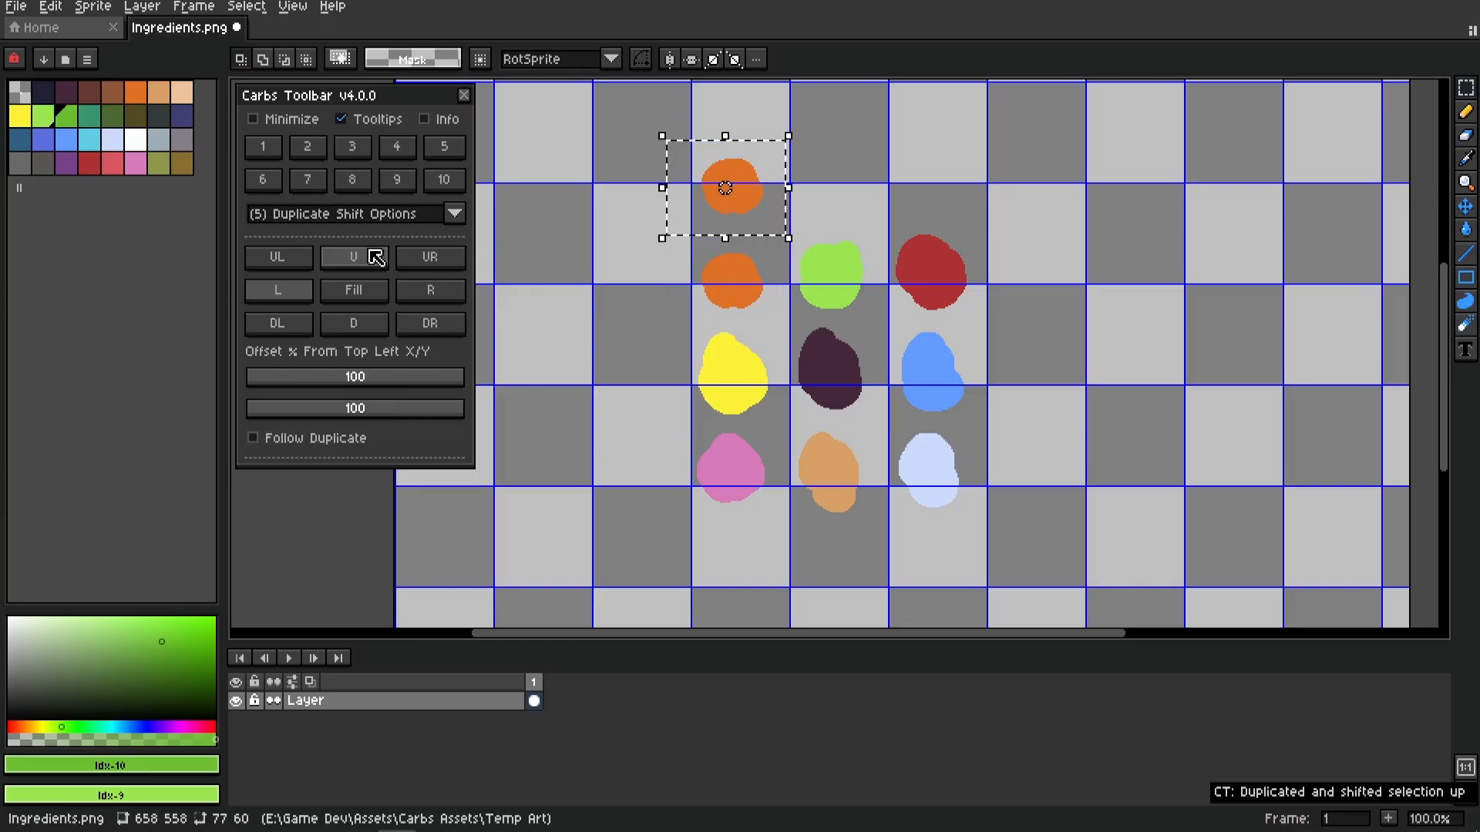
key("ctrl+z")
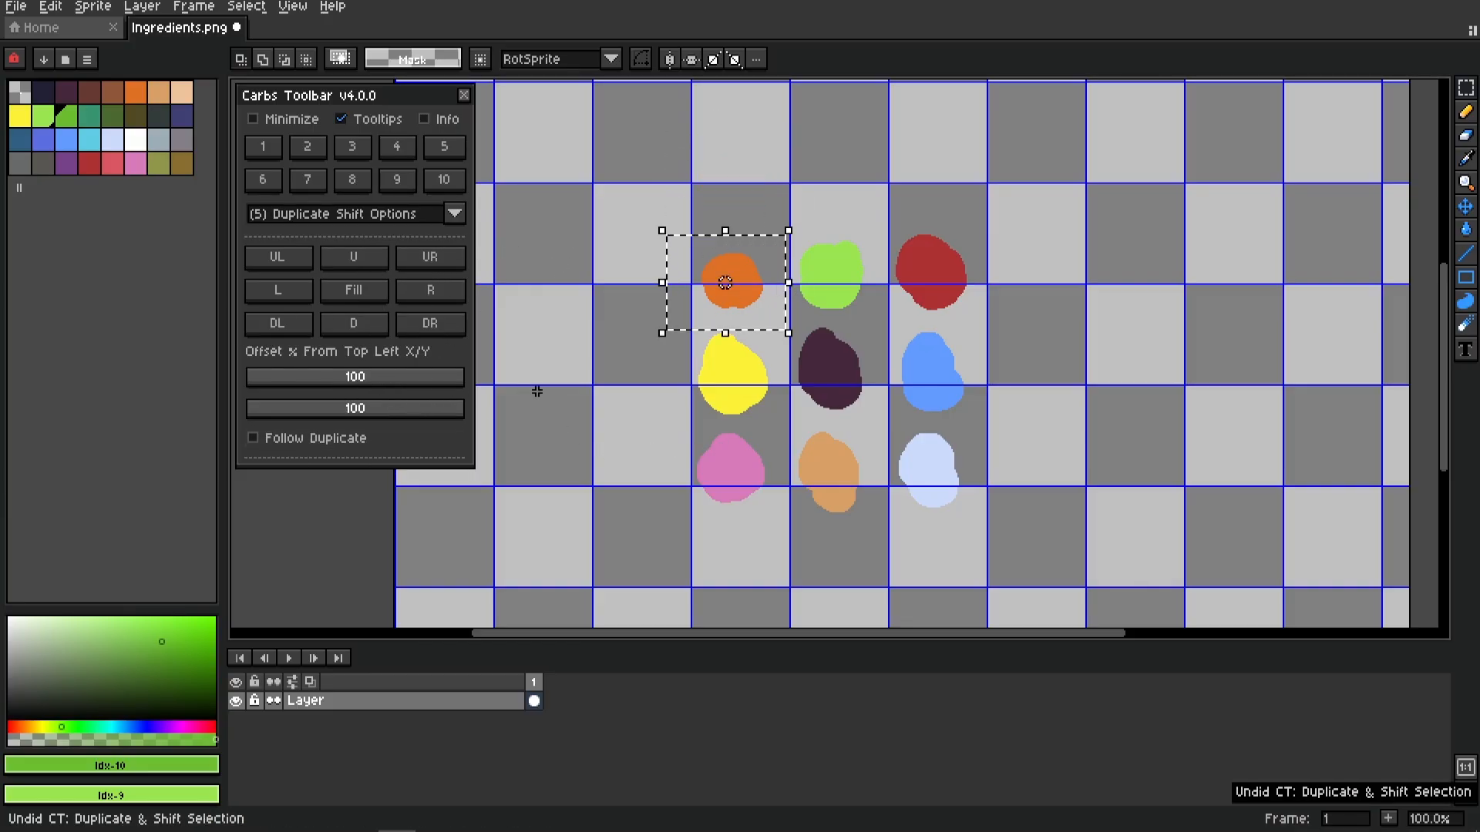
left_click(351, 262)
left_click(279, 290)
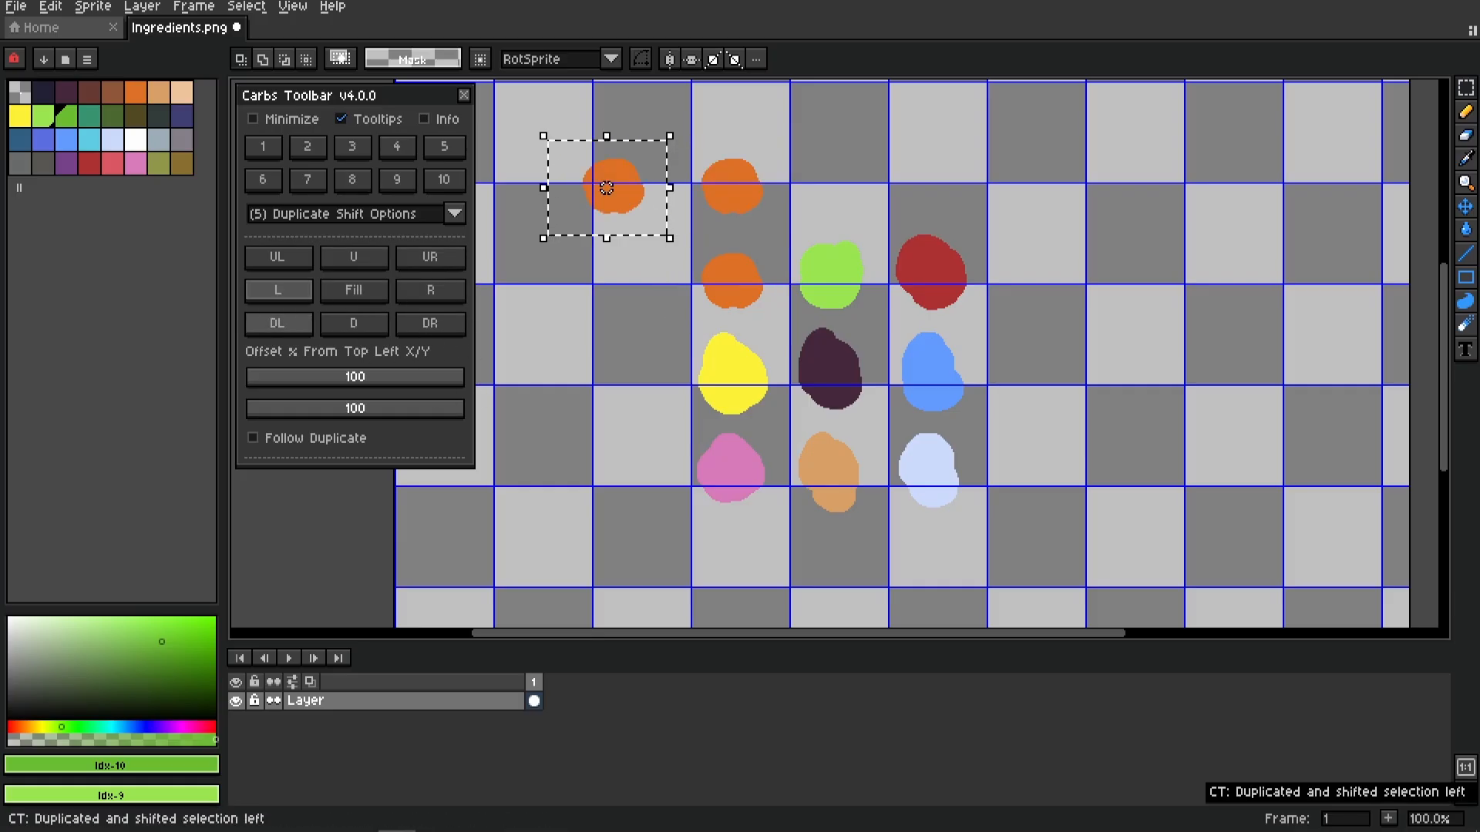
left_click(354, 323)
left_click(354, 323)
left_click(354, 323)
left_click(354, 323)
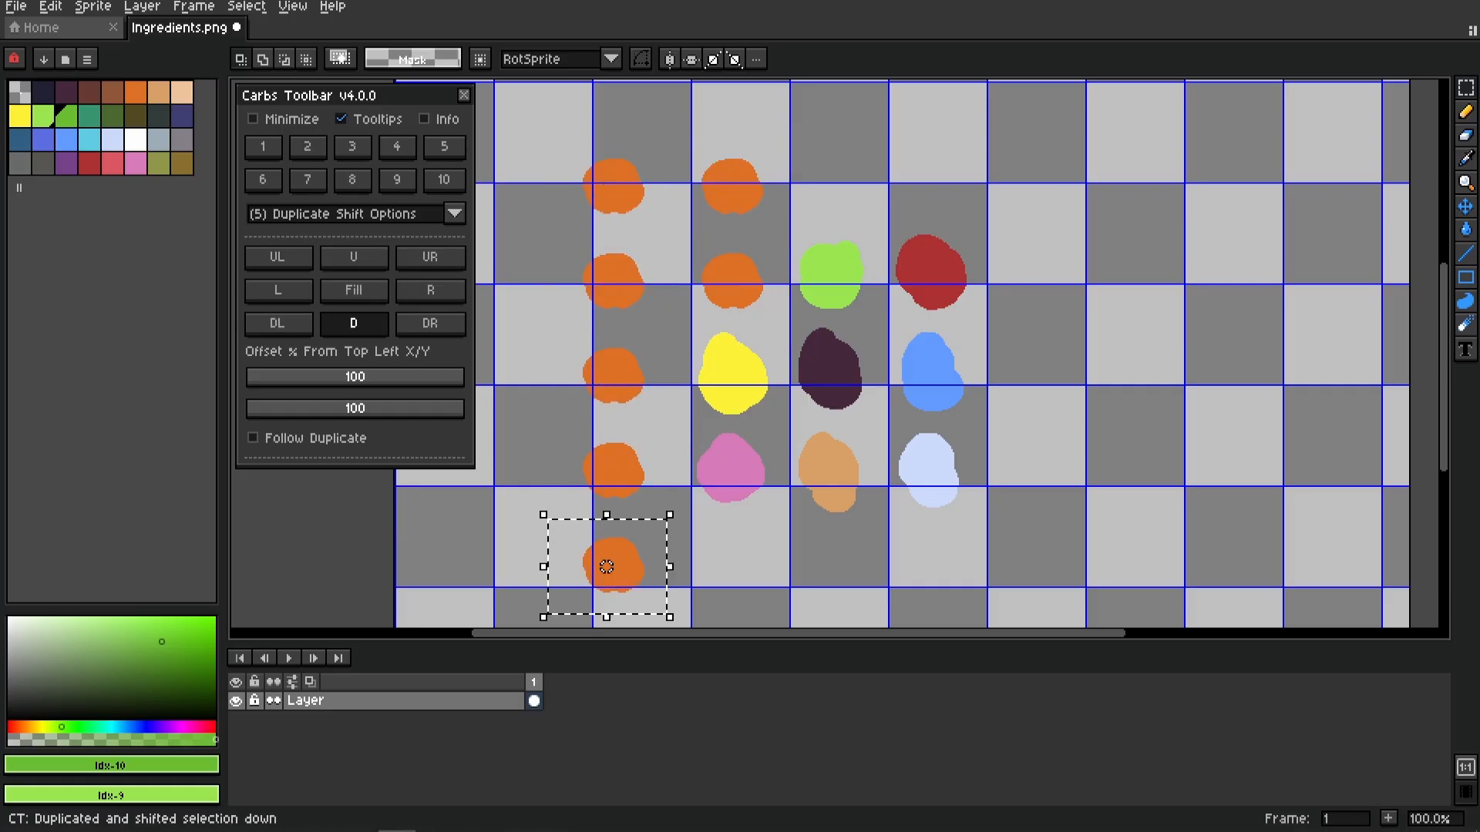
left_click(353, 323)
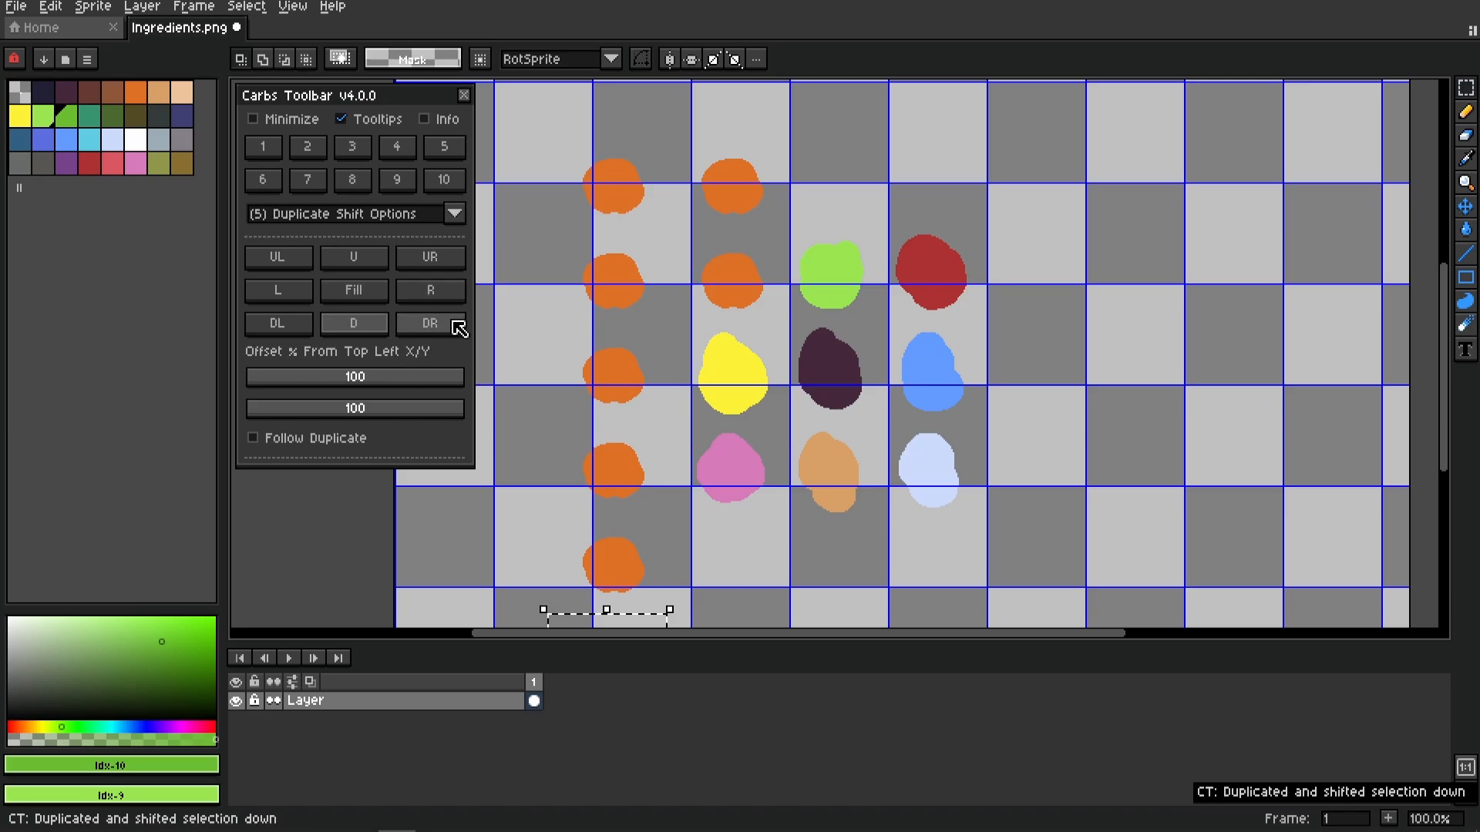
Undo all the shifted duplicates, back to the single selected orange blob
key("ctrl+z")
key("ctrl+z")
key("ctrl+z")
key("ctrl+z")
key("ctrl+z")
key("ctrl+z")
key("ctrl+z")
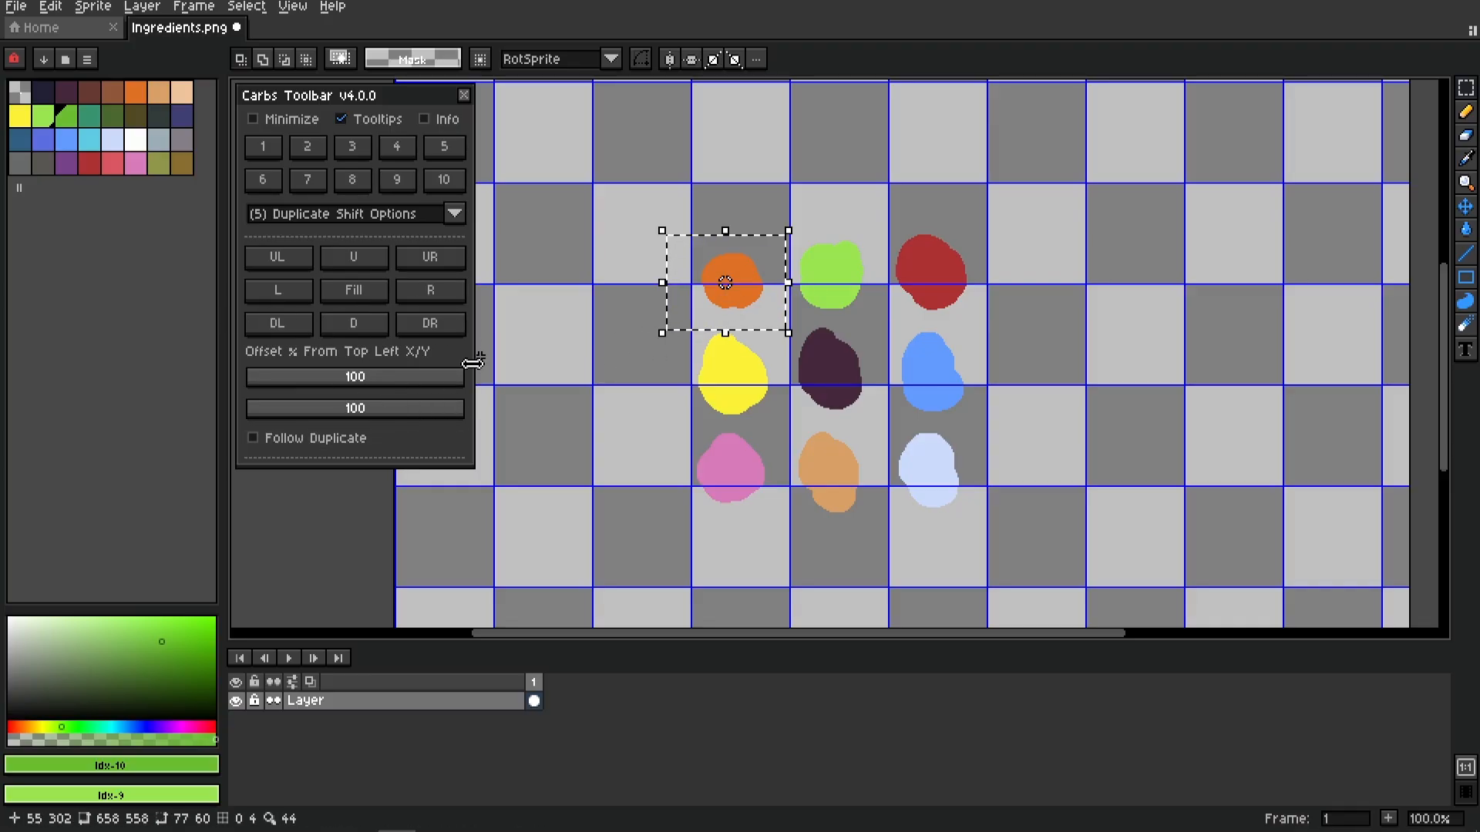
Set the X offset to 50% and duplicate the orange blob to the left
left_click_drag(462, 385, 384, 393)
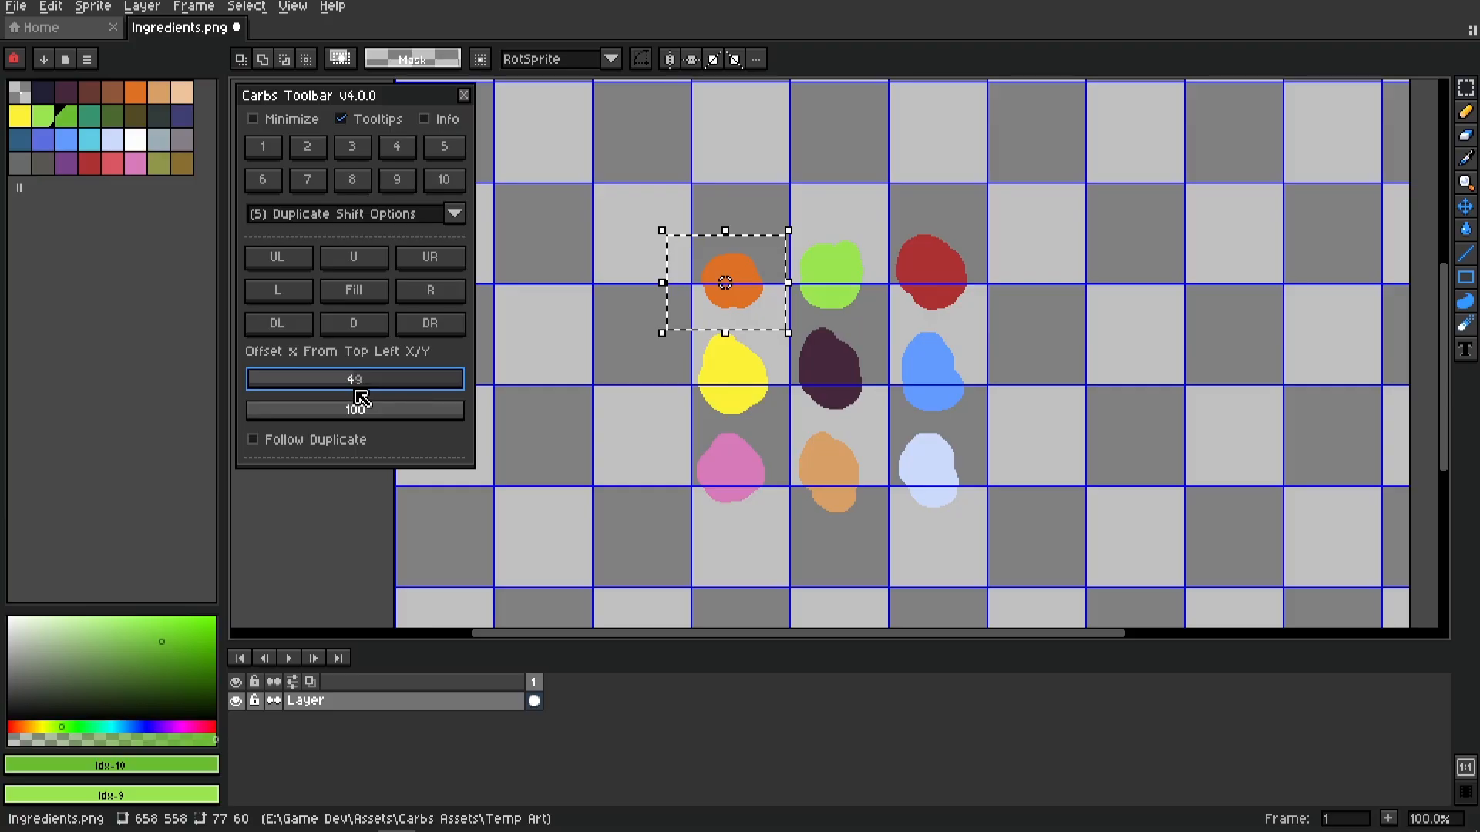
left_click(302, 291)
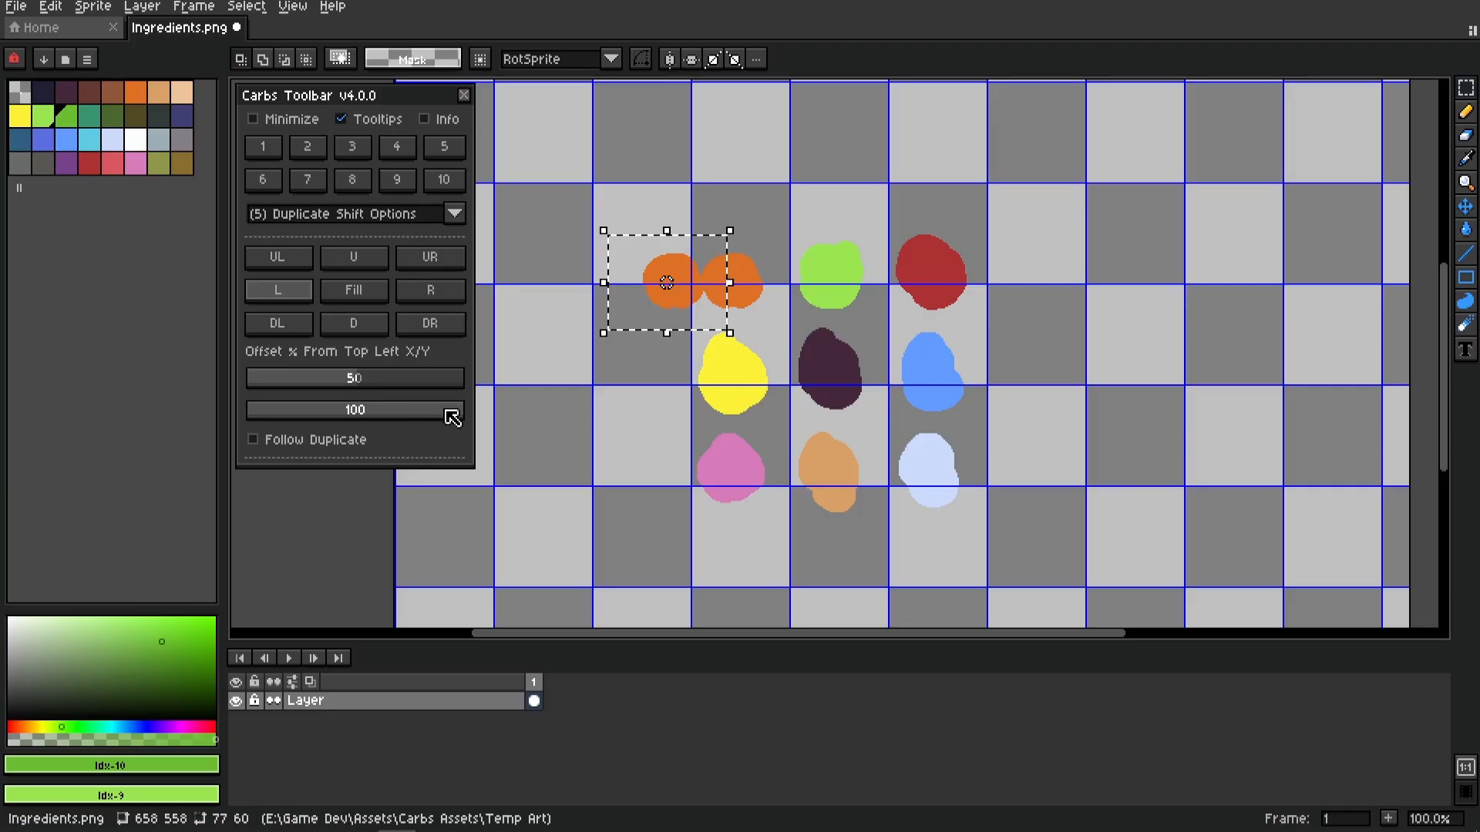
Set the Y offset to 12% and the X offset to 100%, duplicate the orange blob downward repeatedly, and undo the downward copies
left_click_drag(453, 413, 295, 429)
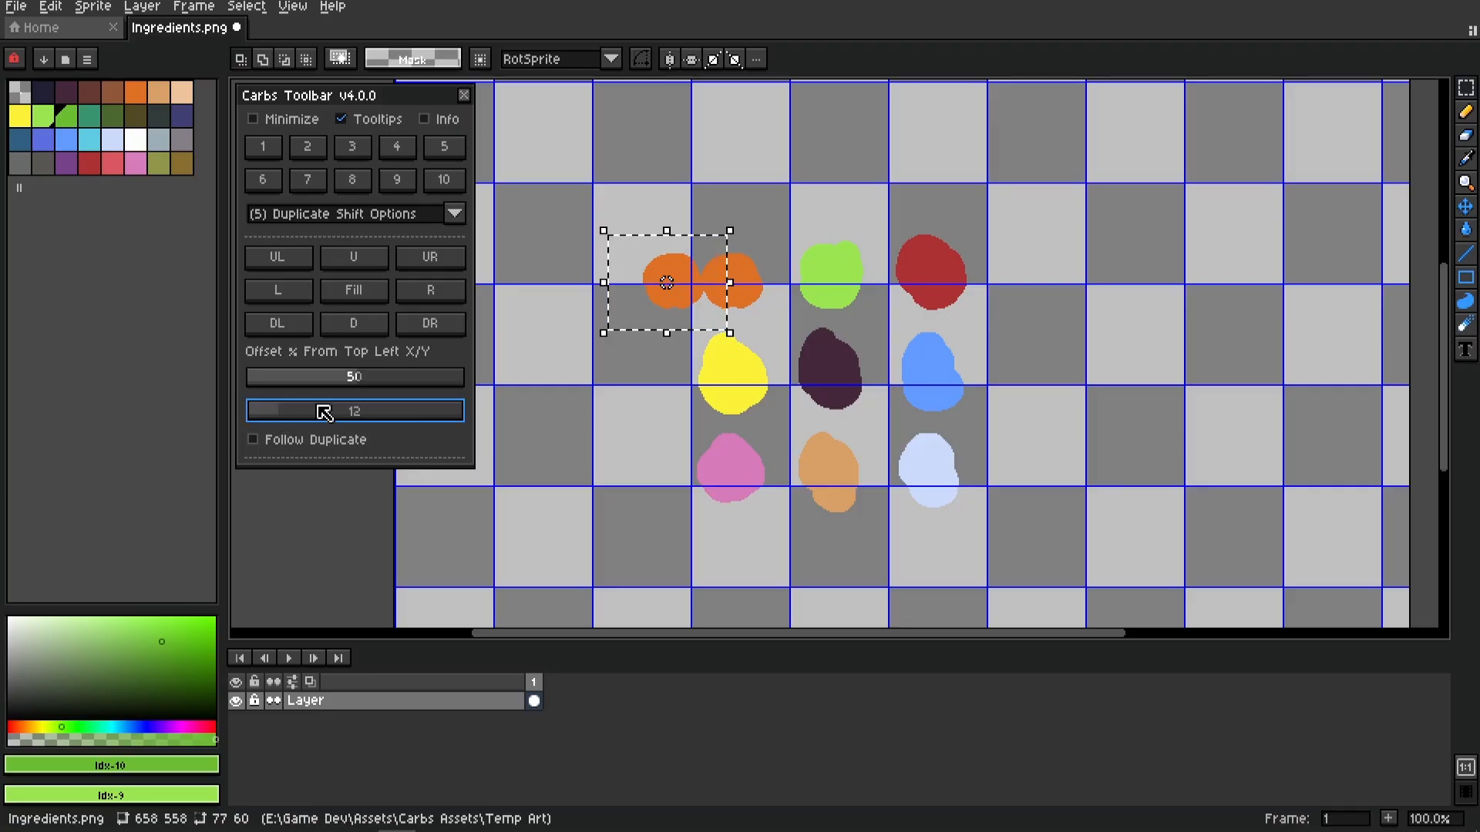
left_click(458, 377)
left_click(357, 329)
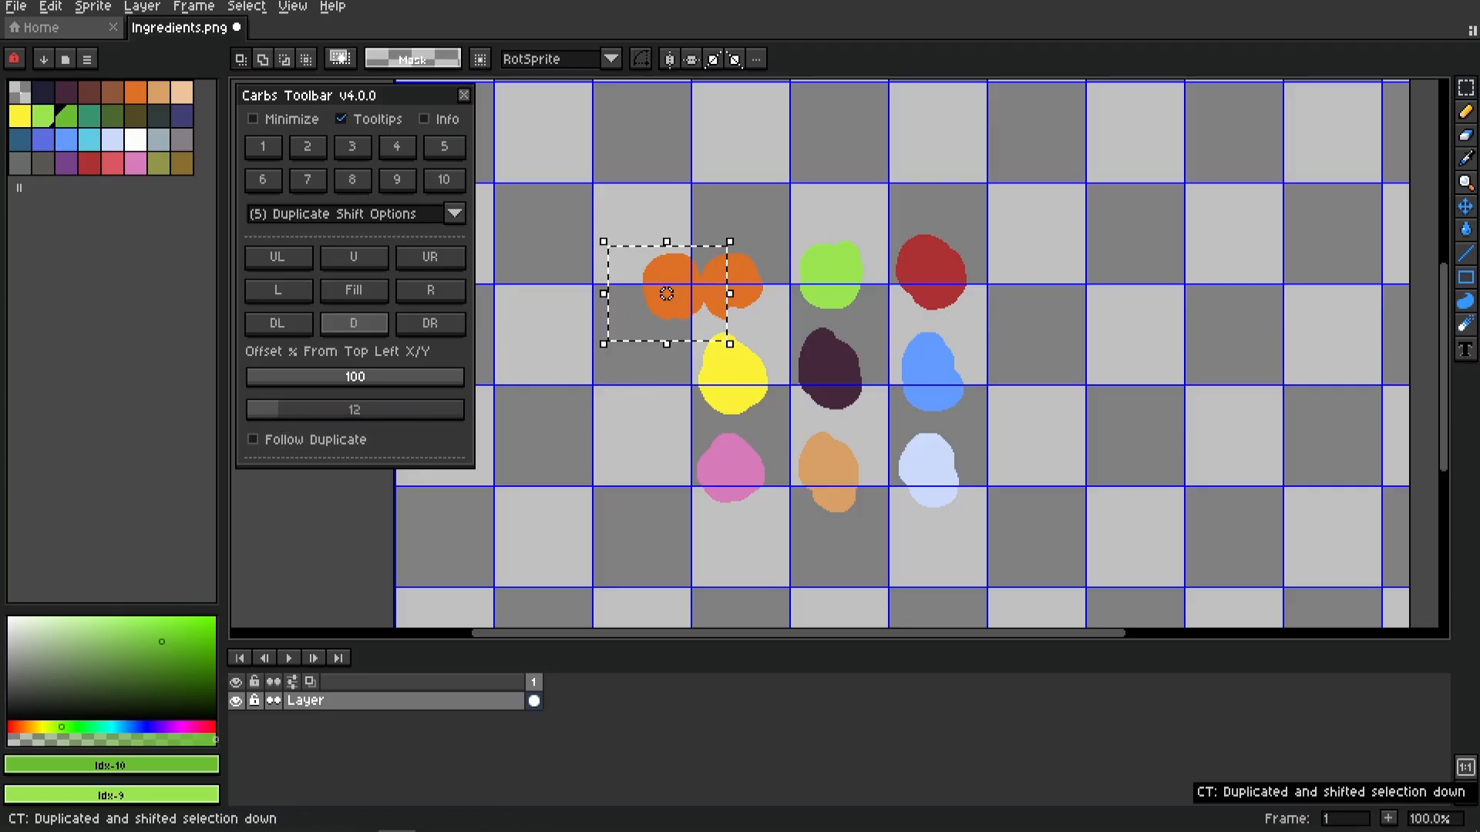
left_click(356, 324)
left_click(356, 324)
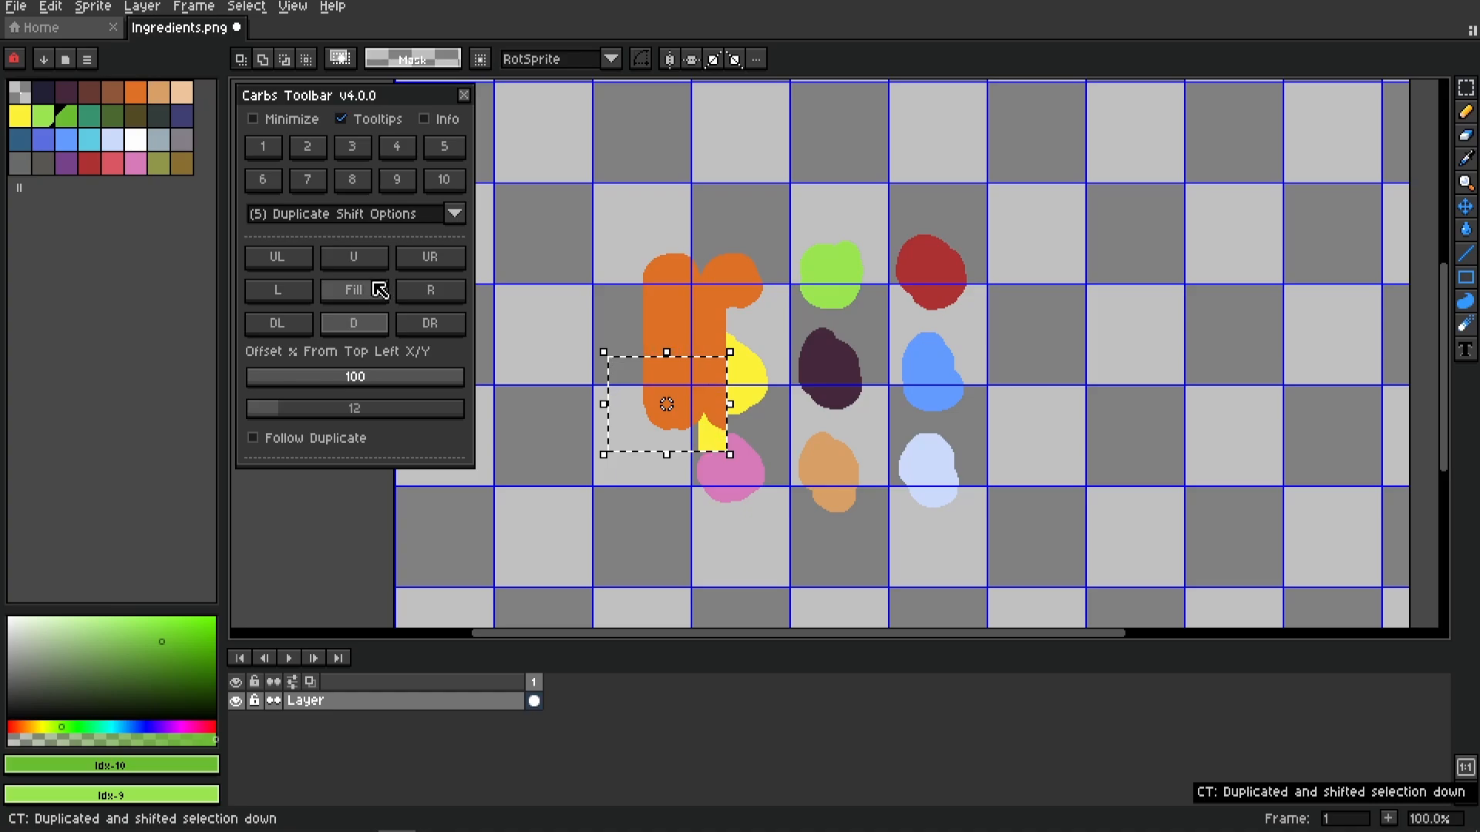
key("ctrl+z")
key("ctrl+z")
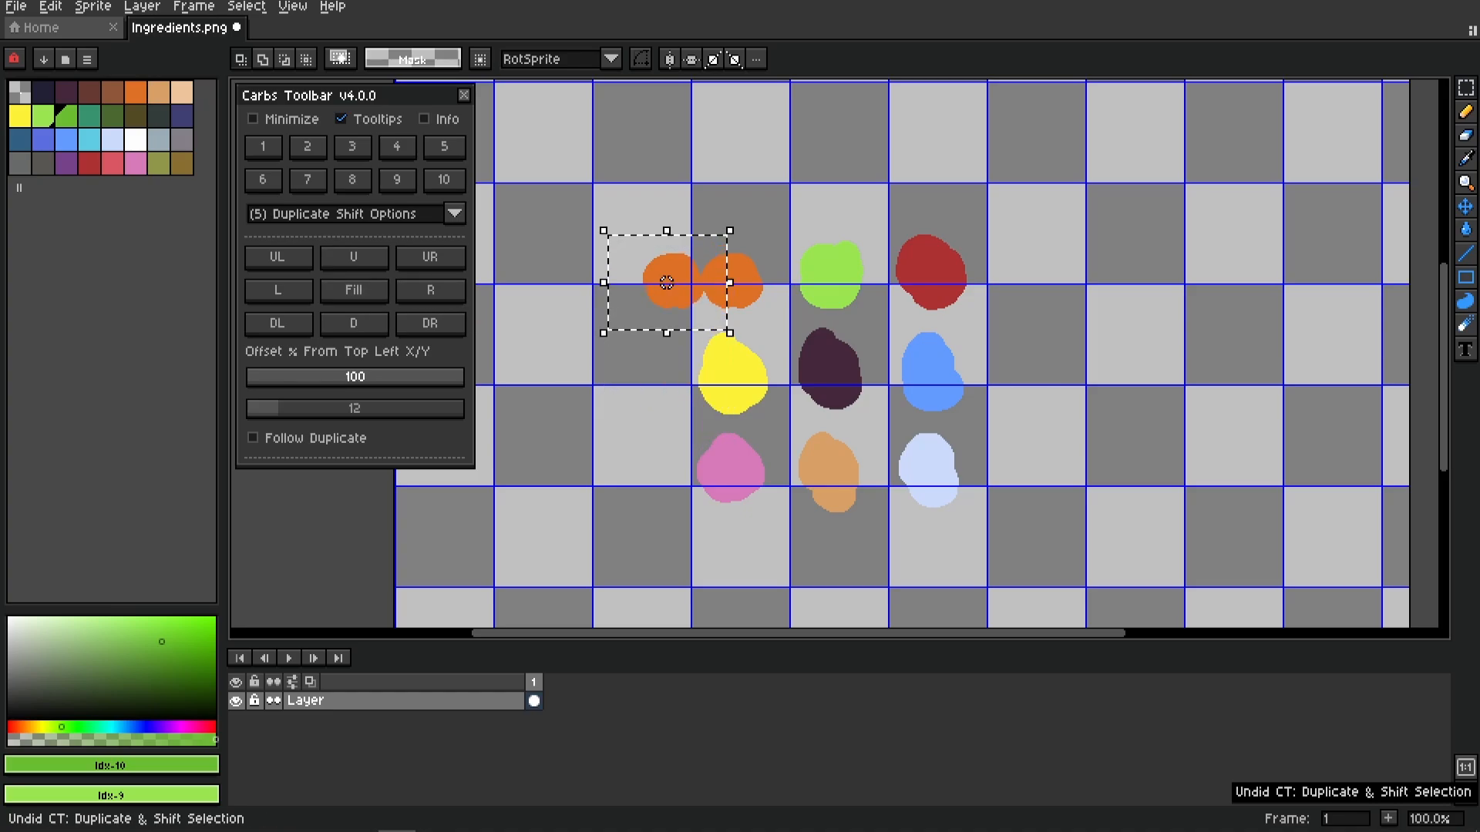
Duplicate the orange blob upward repeatedly with the 12% Y offset, undo the copies and restore the Y offset to 100%
left_click(373, 266)
left_click(374, 266)
left_click(375, 267)
left_click(375, 267)
left_click(369, 262)
left_click(370, 262)
left_click(369, 262)
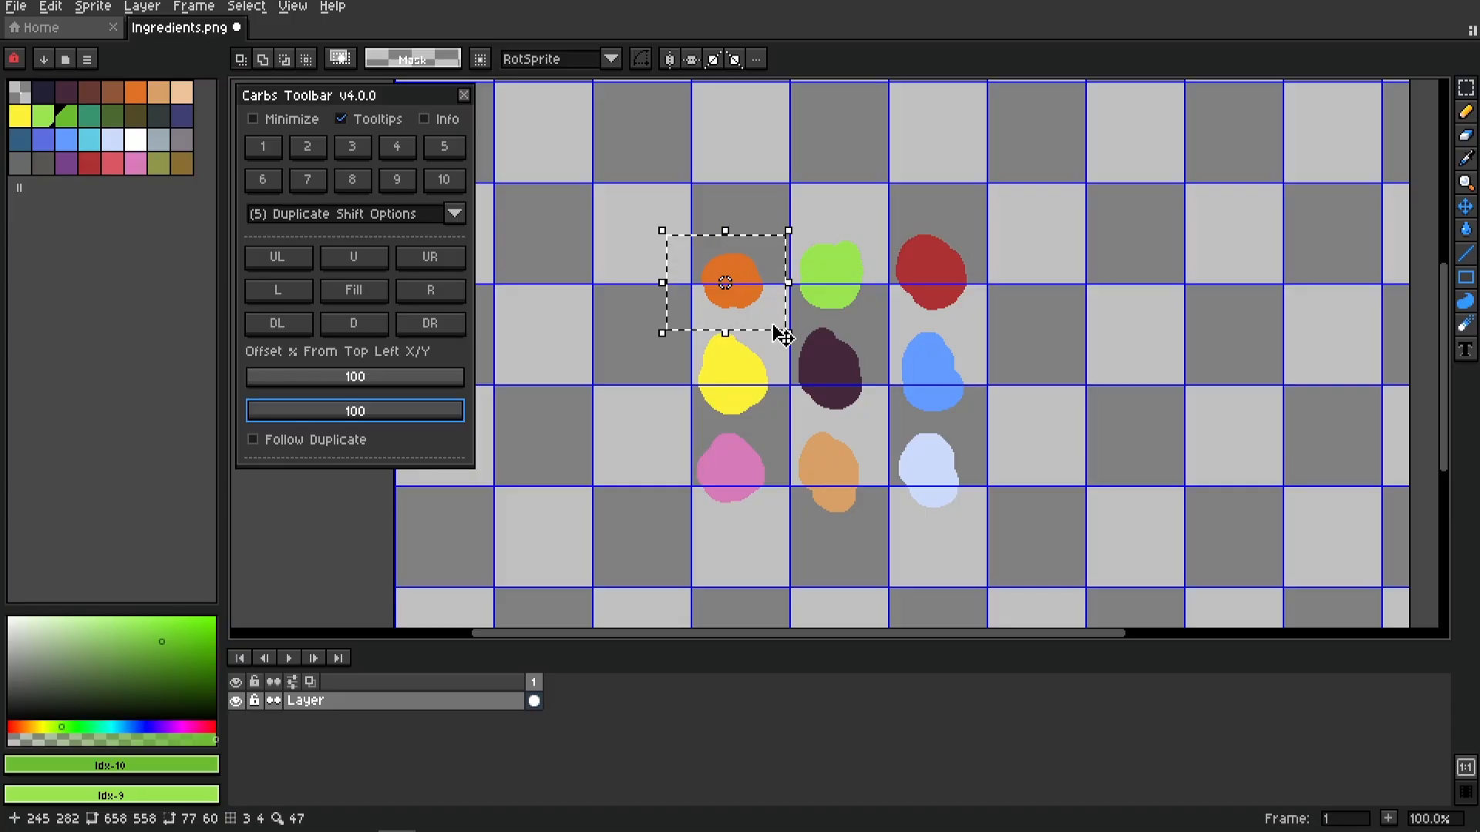
Duplicate the orange blob upward at 100% offset until the copies wrap around the canvas
left_click(370, 266)
left_click(370, 266)
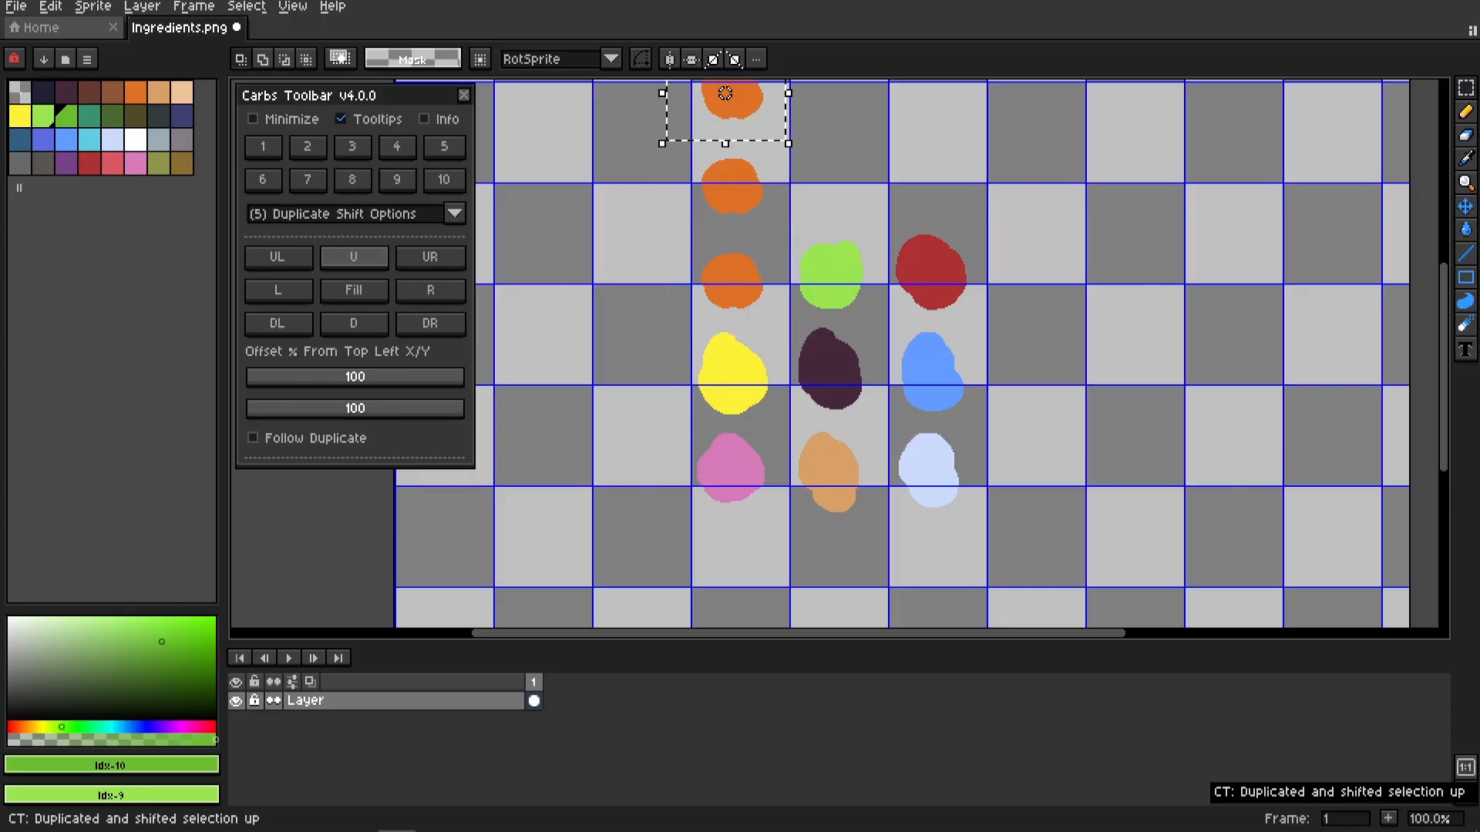
left_click(370, 266)
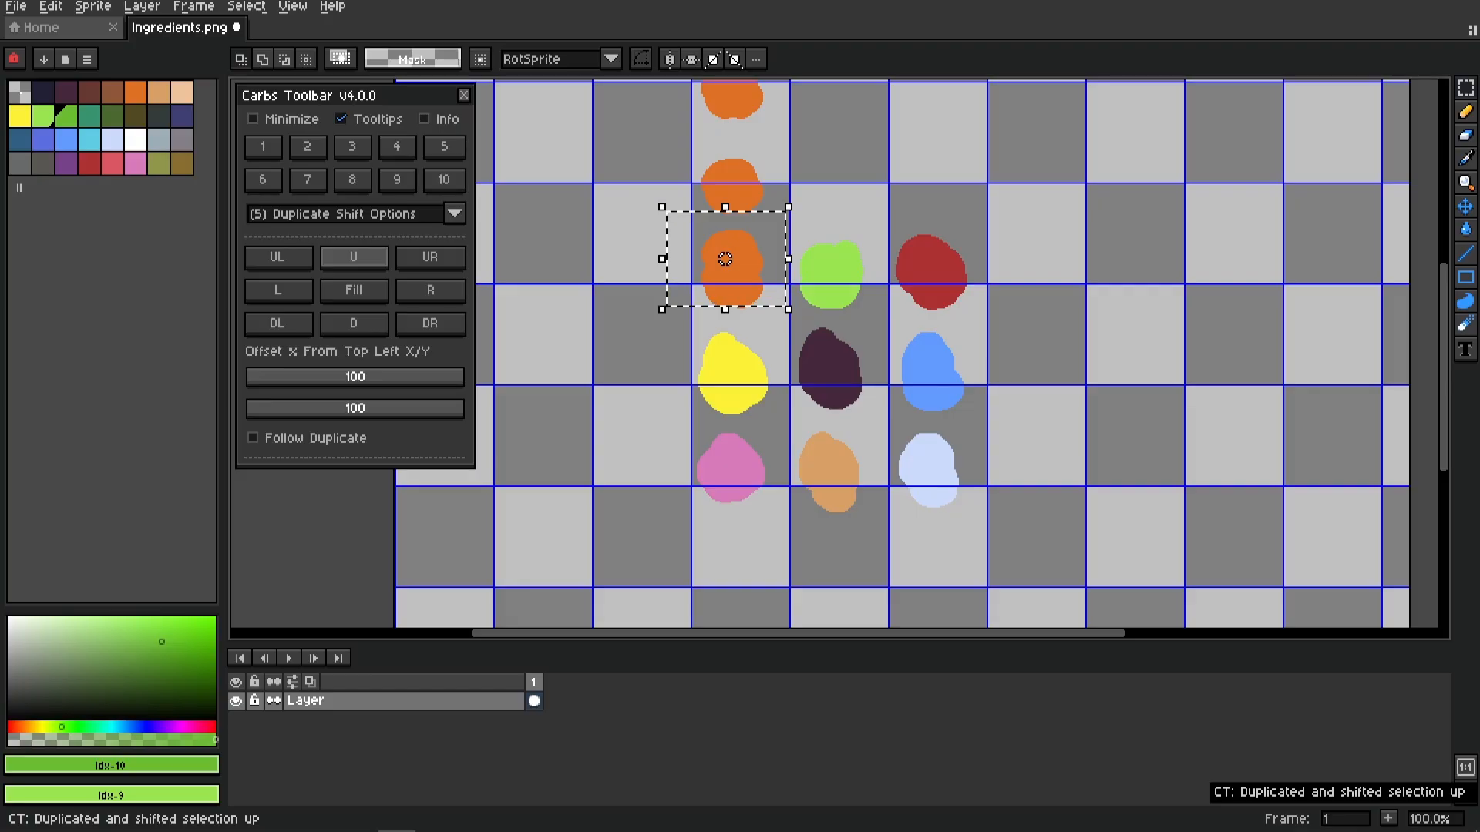
left_click(371, 266)
left_click(371, 266)
left_click(371, 266)
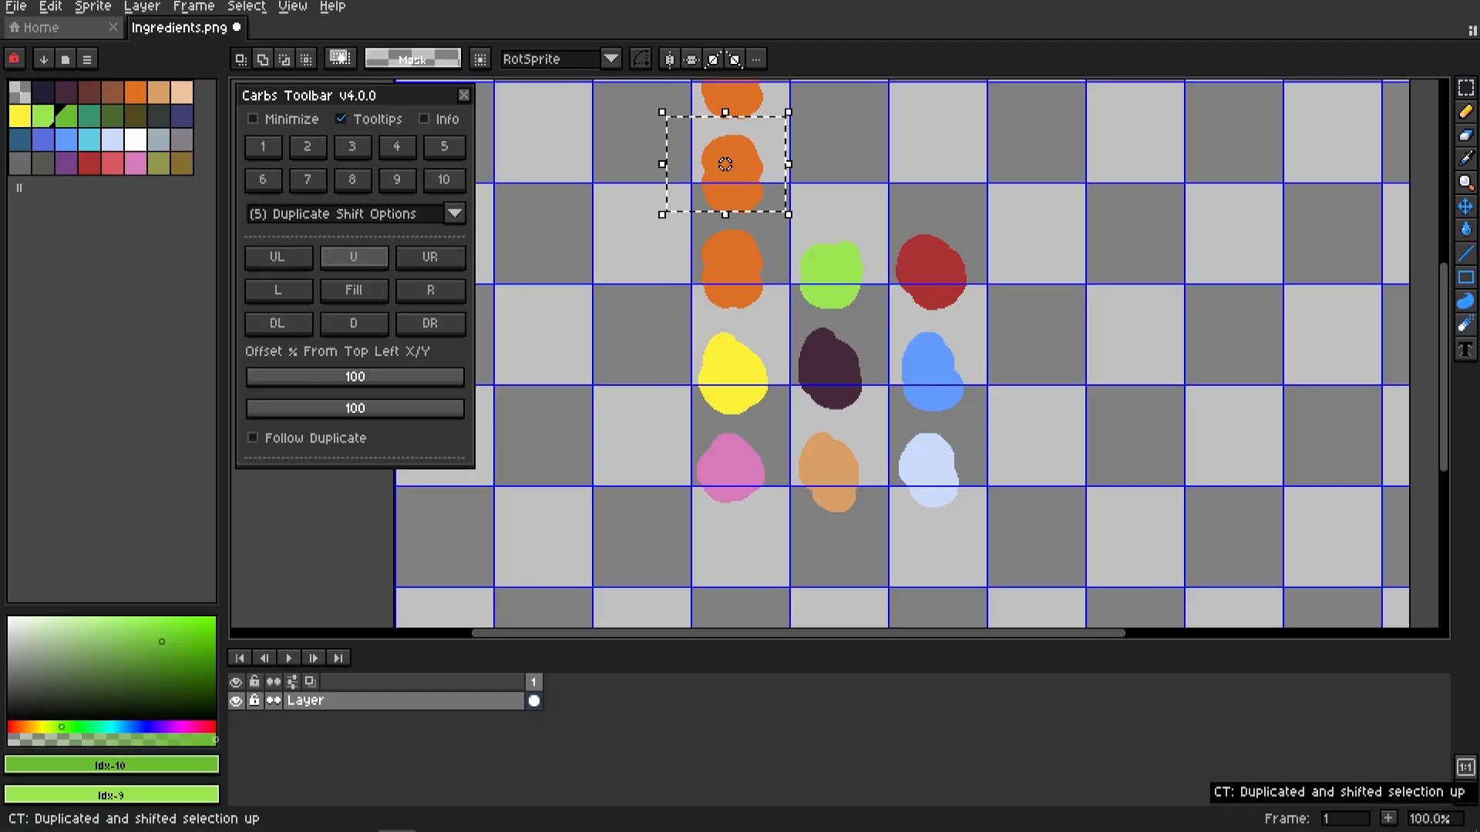
scroll(866, 334, "up", 3)
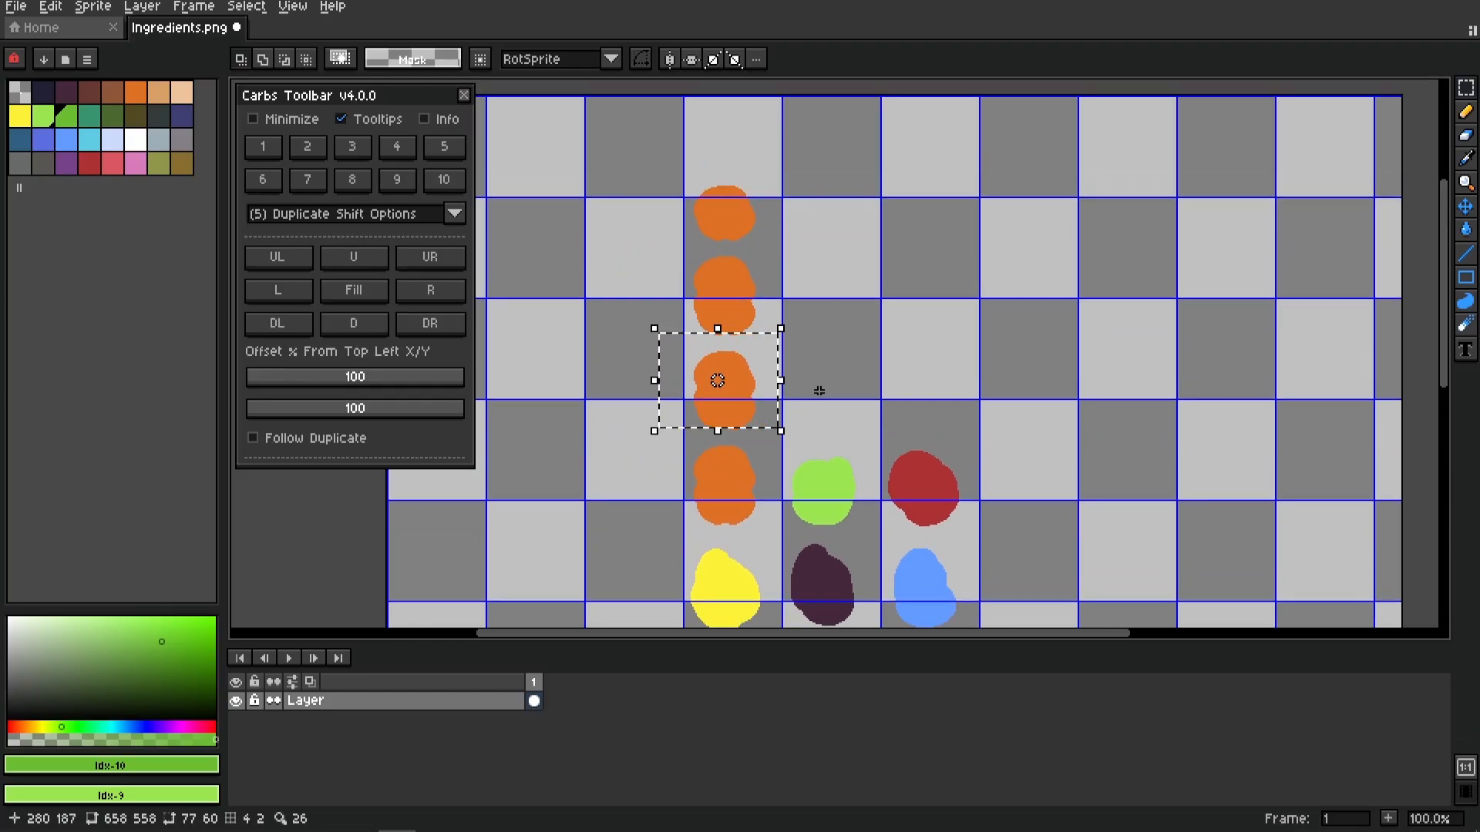
Undo all the upward copies of the orange blob
key("ctrl+z")
key("ctrl+z")
key("ctrl+z")
key("ctrl+z")
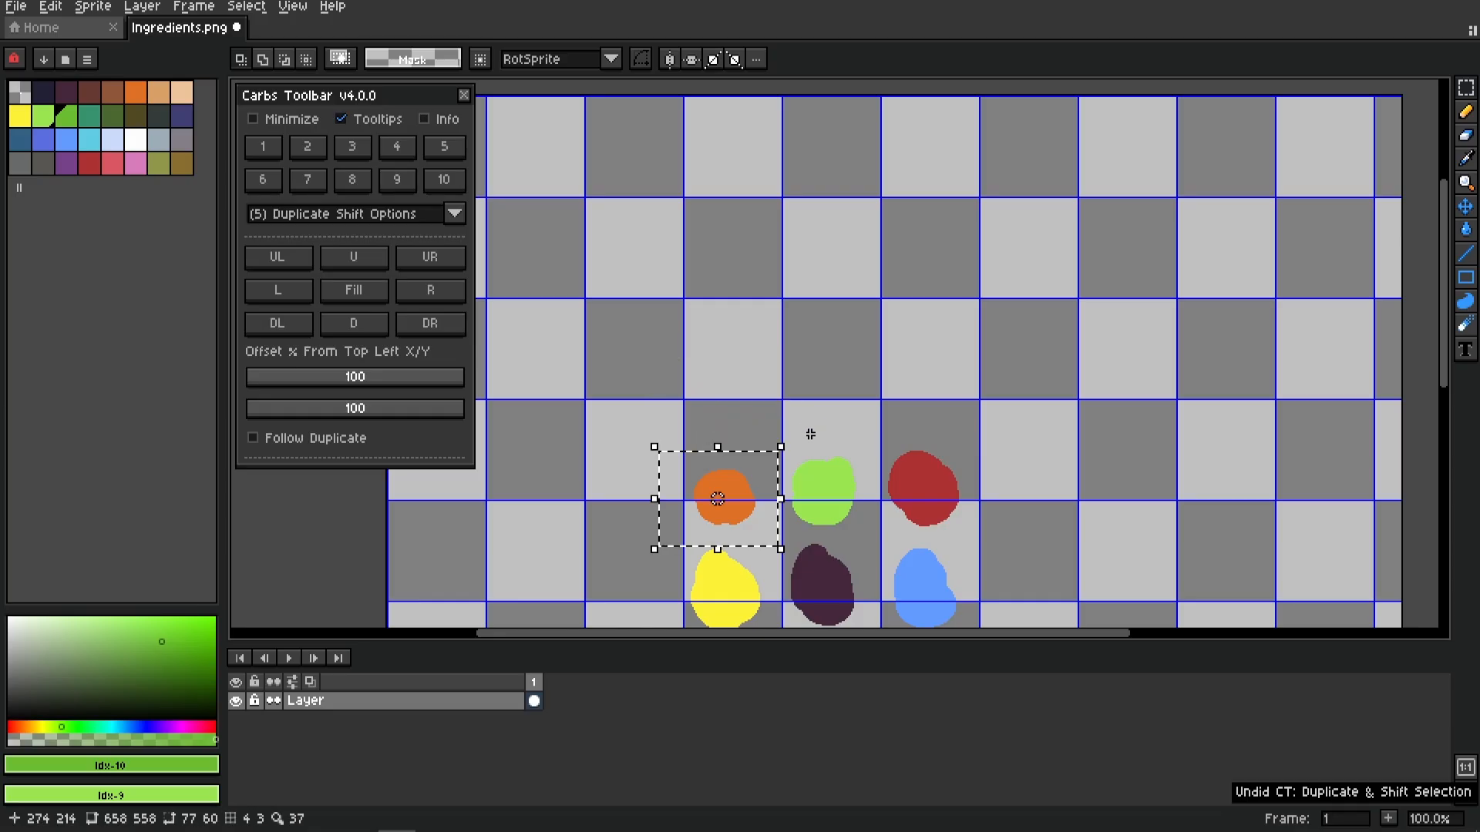
Enable Follow Duplicate and duplicate the selected orange blob upward
left_click_drag(810, 434, 901, 409)
left_click(343, 438)
left_click_drag(791, 473, 665, 372)
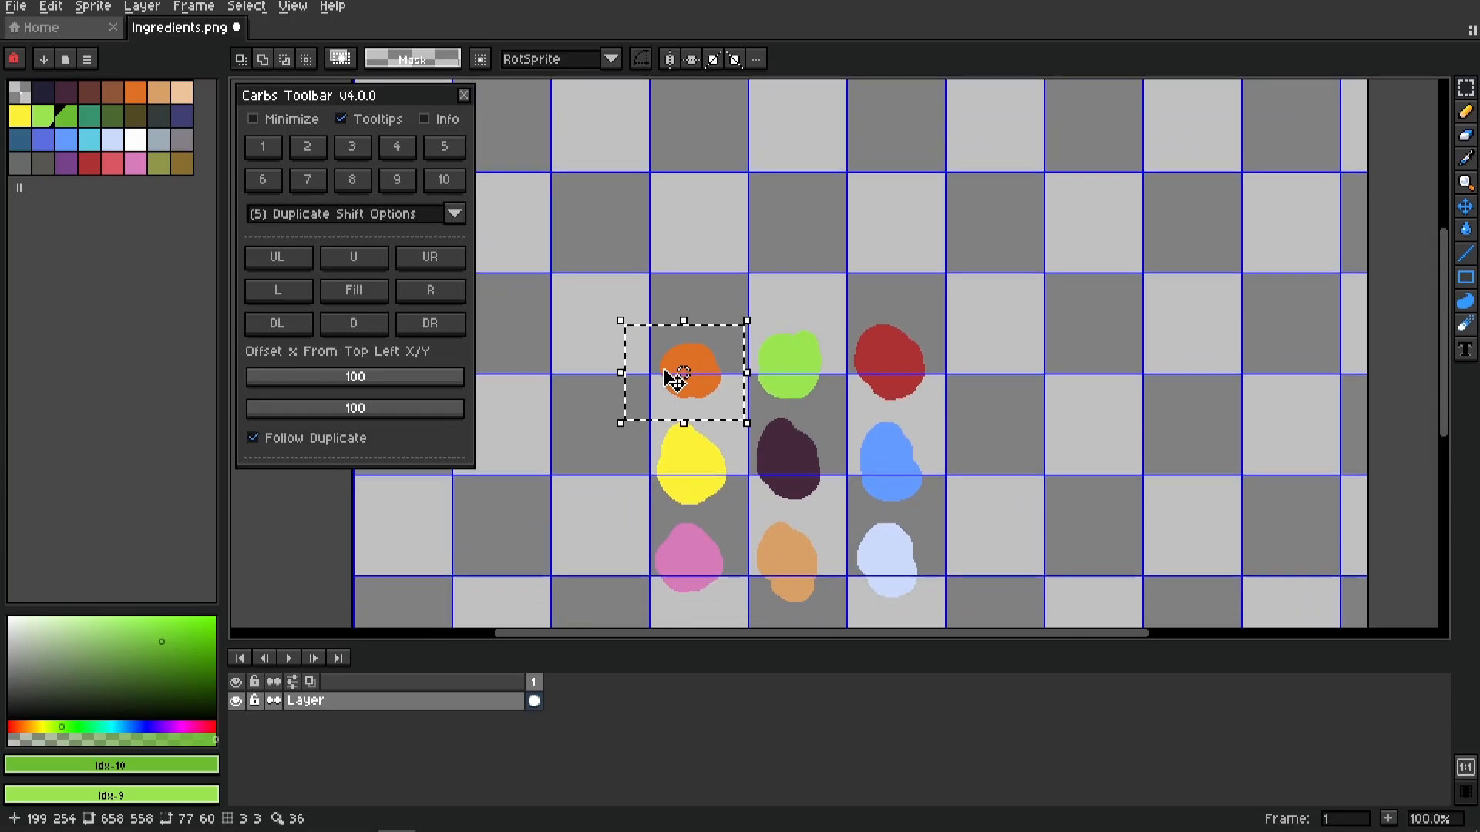
scroll(664, 370, "up", 2)
scroll(618, 439, "down", 1)
left_click_drag(638, 506, 650, 419)
left_click_drag(651, 571, 685, 501)
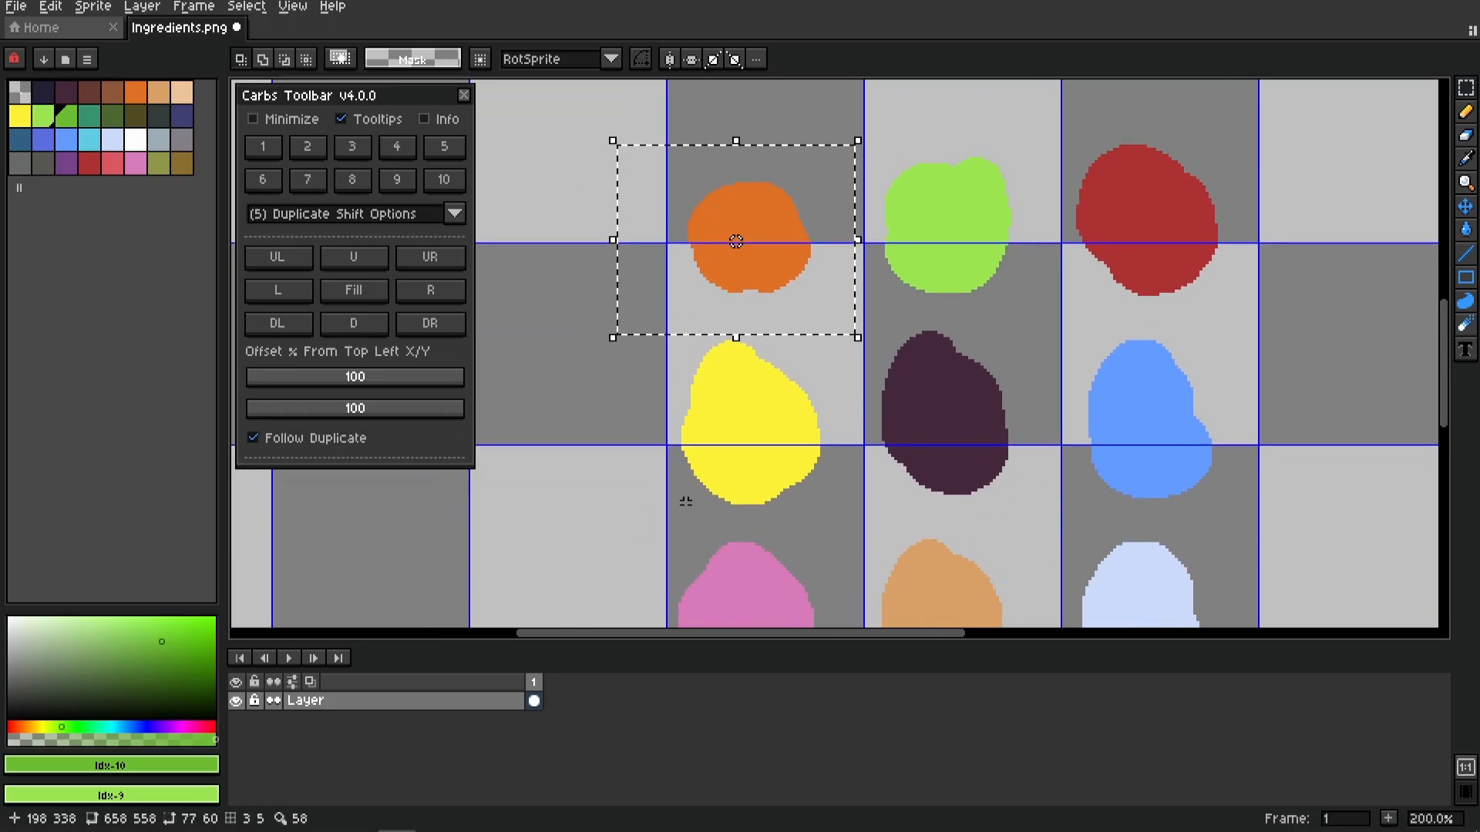
left_click(372, 265)
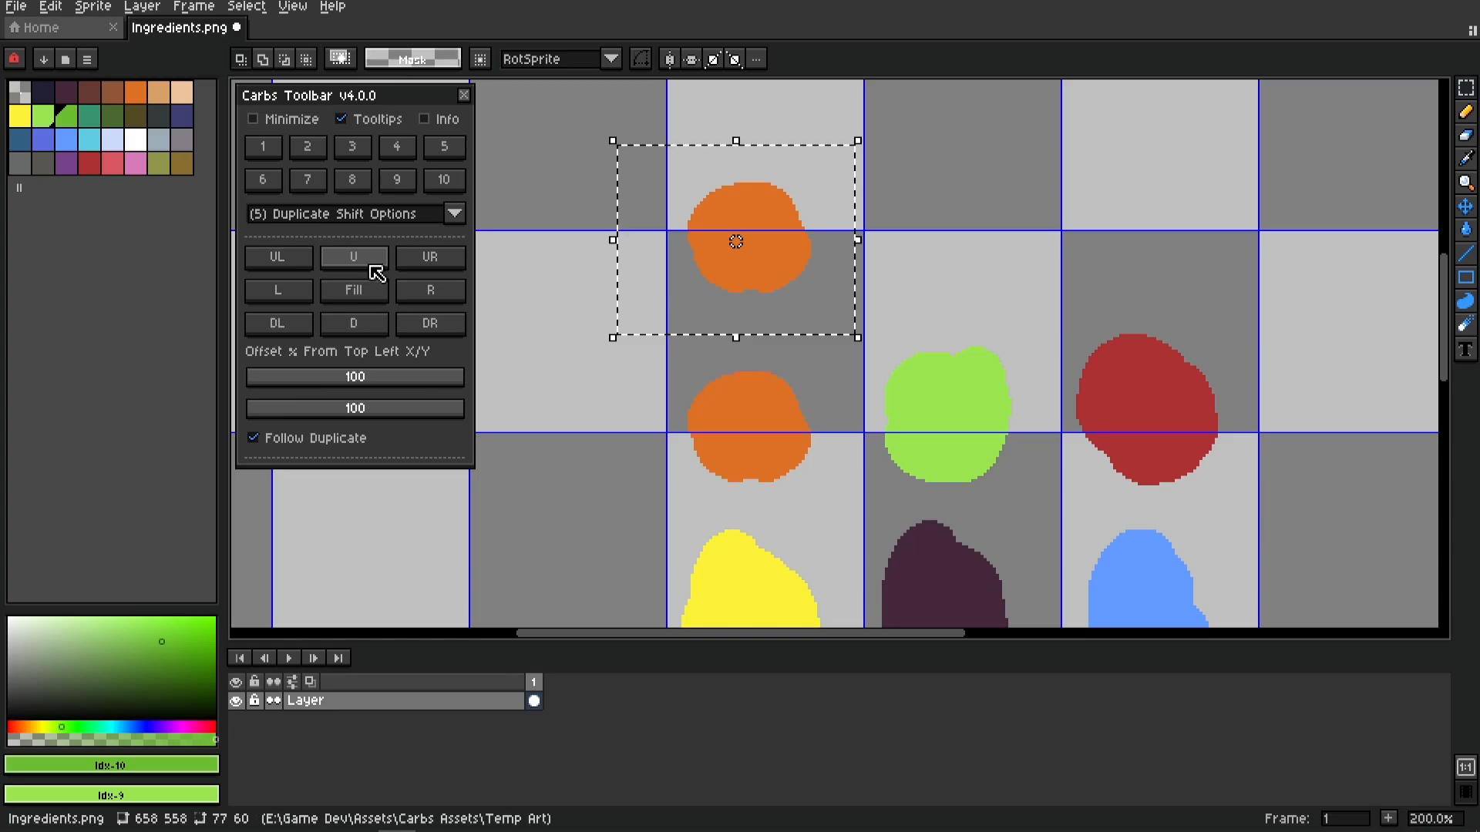
Continue duplicating the orange blob in a path to the right, down, right again and up across the canvas
left_click(453, 297)
left_click(454, 297)
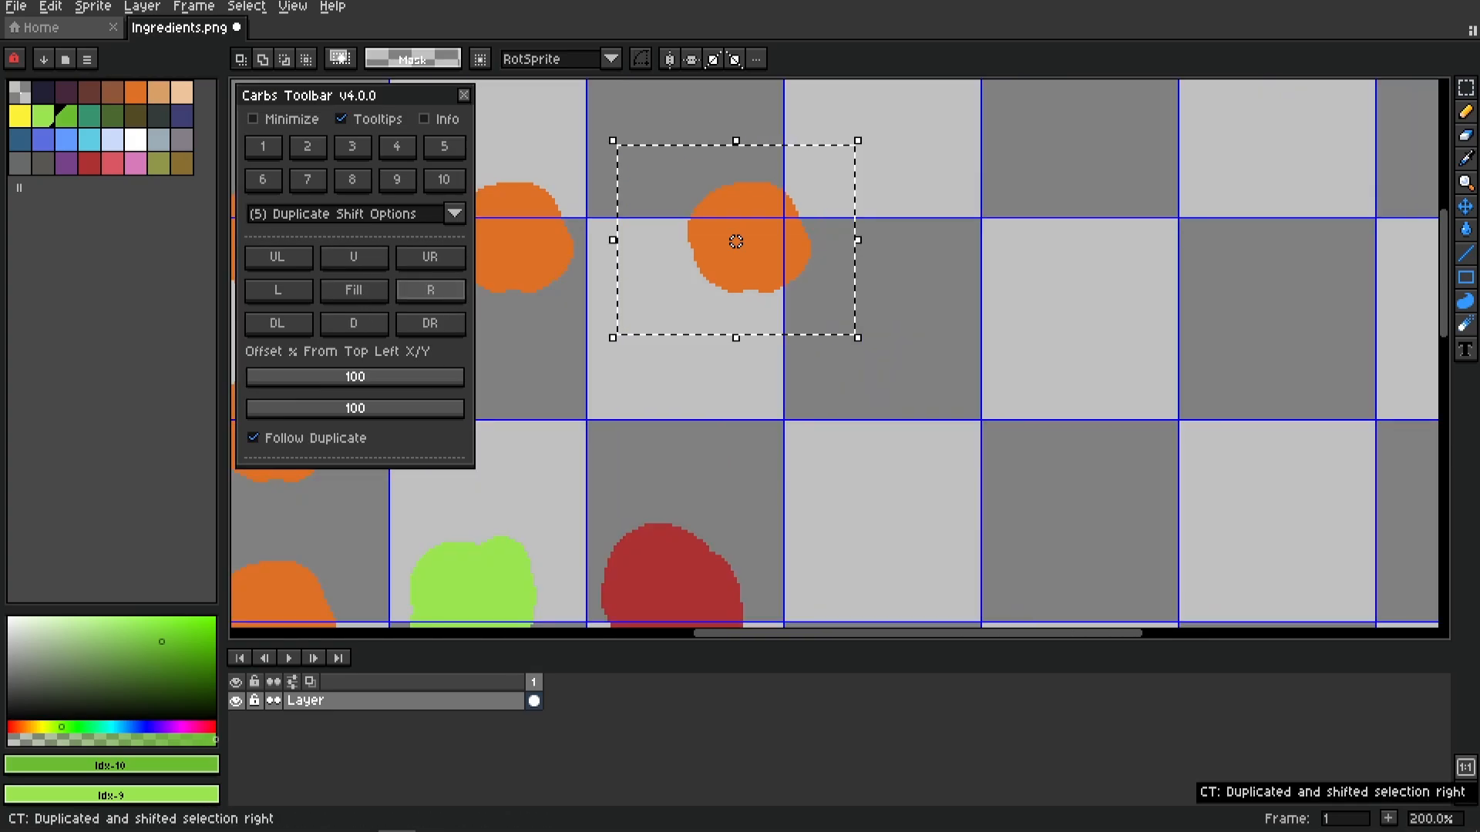
left_click(431, 293)
left_click(432, 293)
left_click(373, 325)
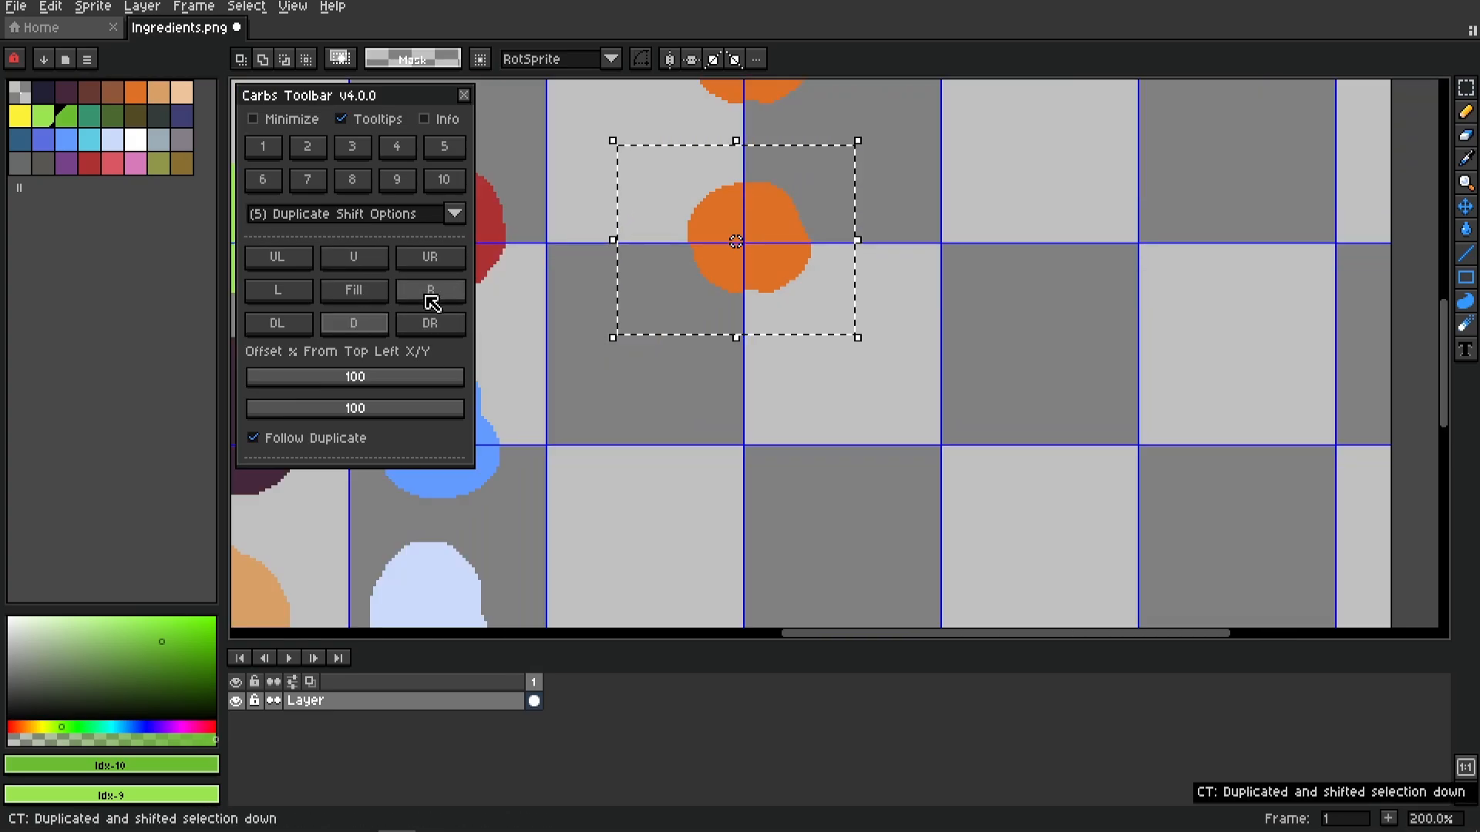
left_click(432, 296)
scroll(675, 439, "down", 5)
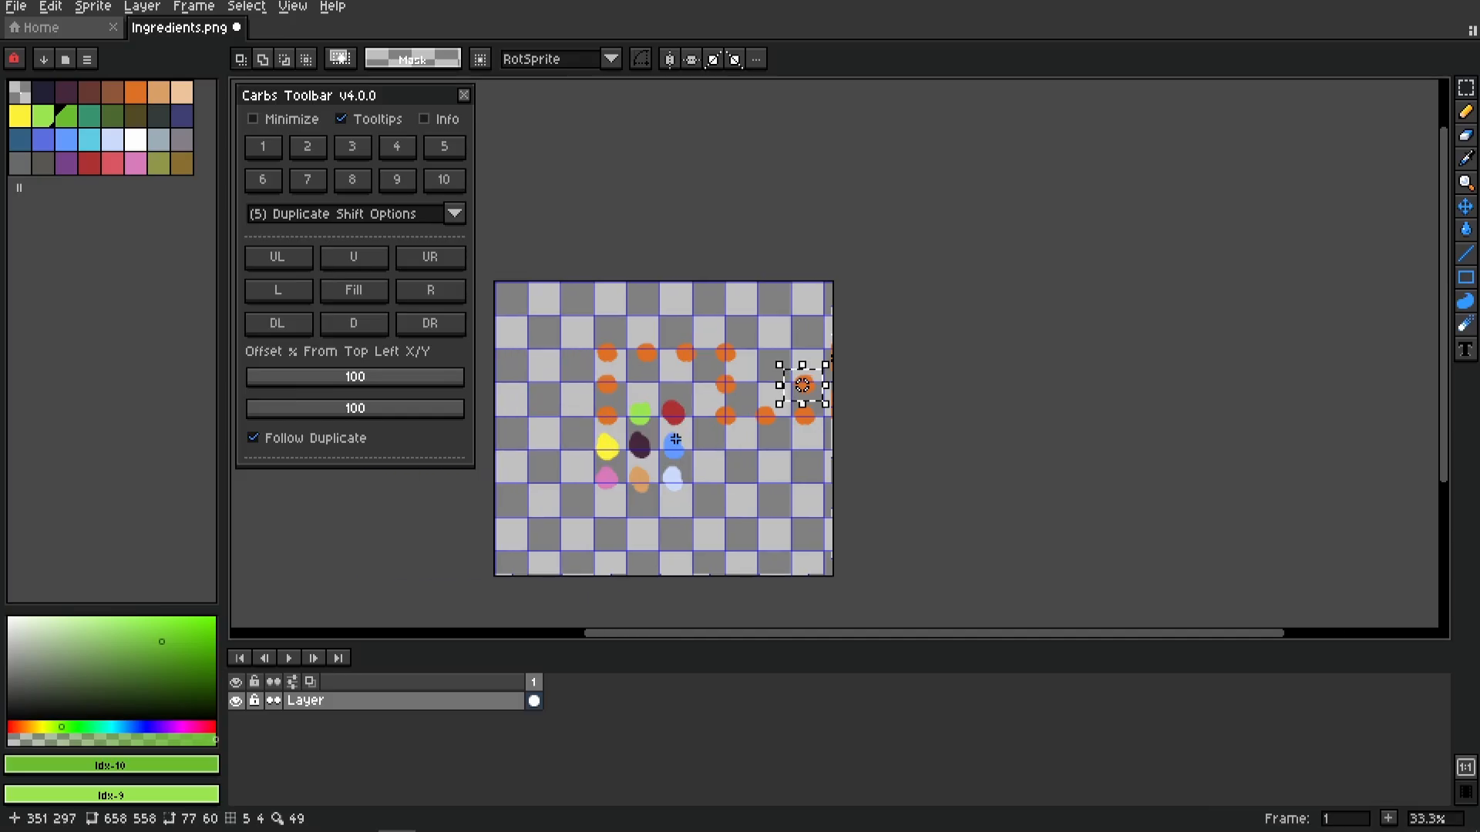
scroll(771, 439, "up", 1)
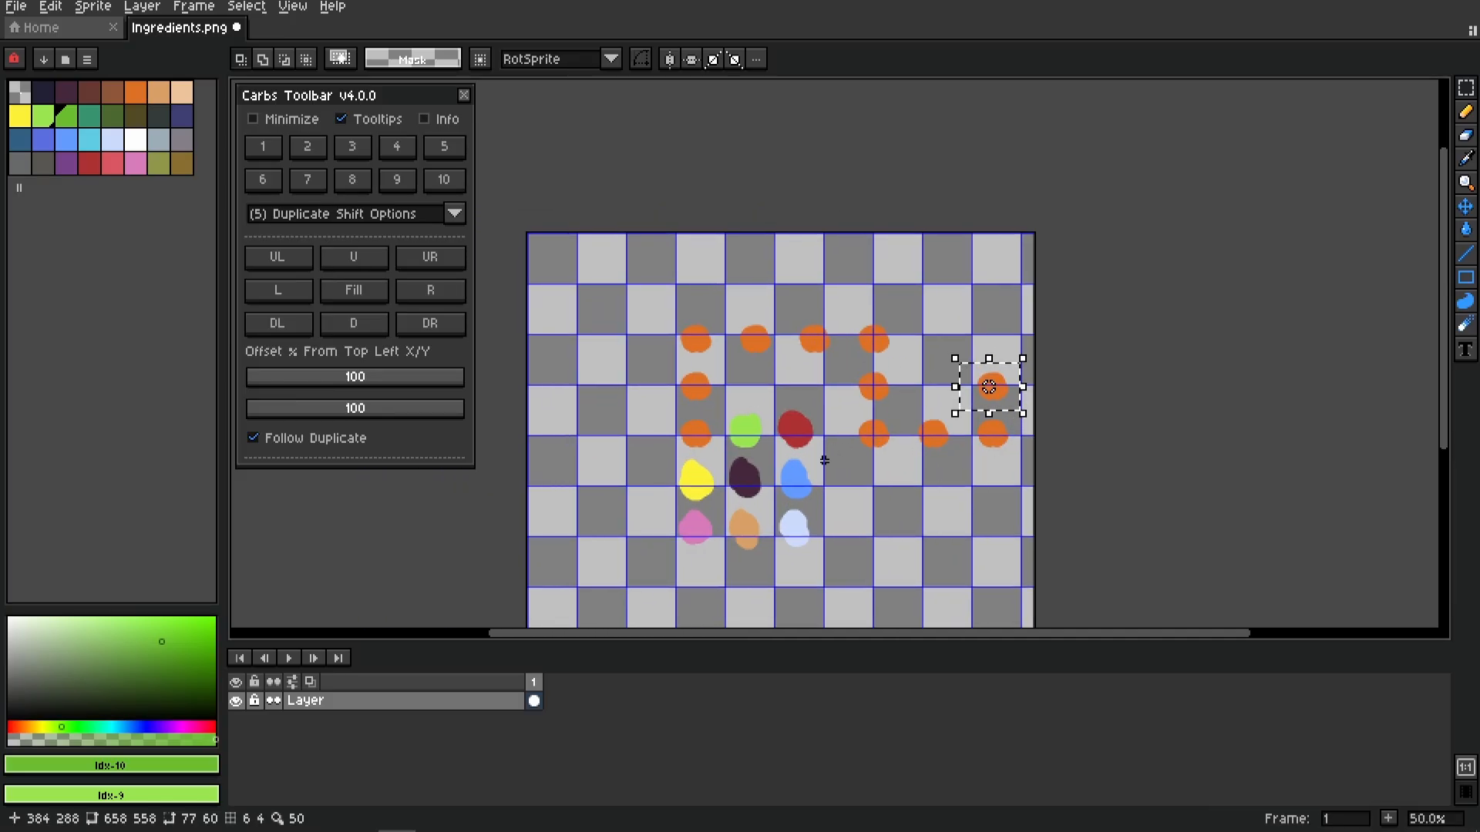
scroll(805, 447, "up", 1)
Undo the whole path of orange copies, clear the selection and turn off Follow Duplicate
key("ctrl+z")
key("ctrl+z")
key("ctrl+z")
key("ctrl+z")
key("ctrl+z")
key("ctrl+z")
key("ctrl+z")
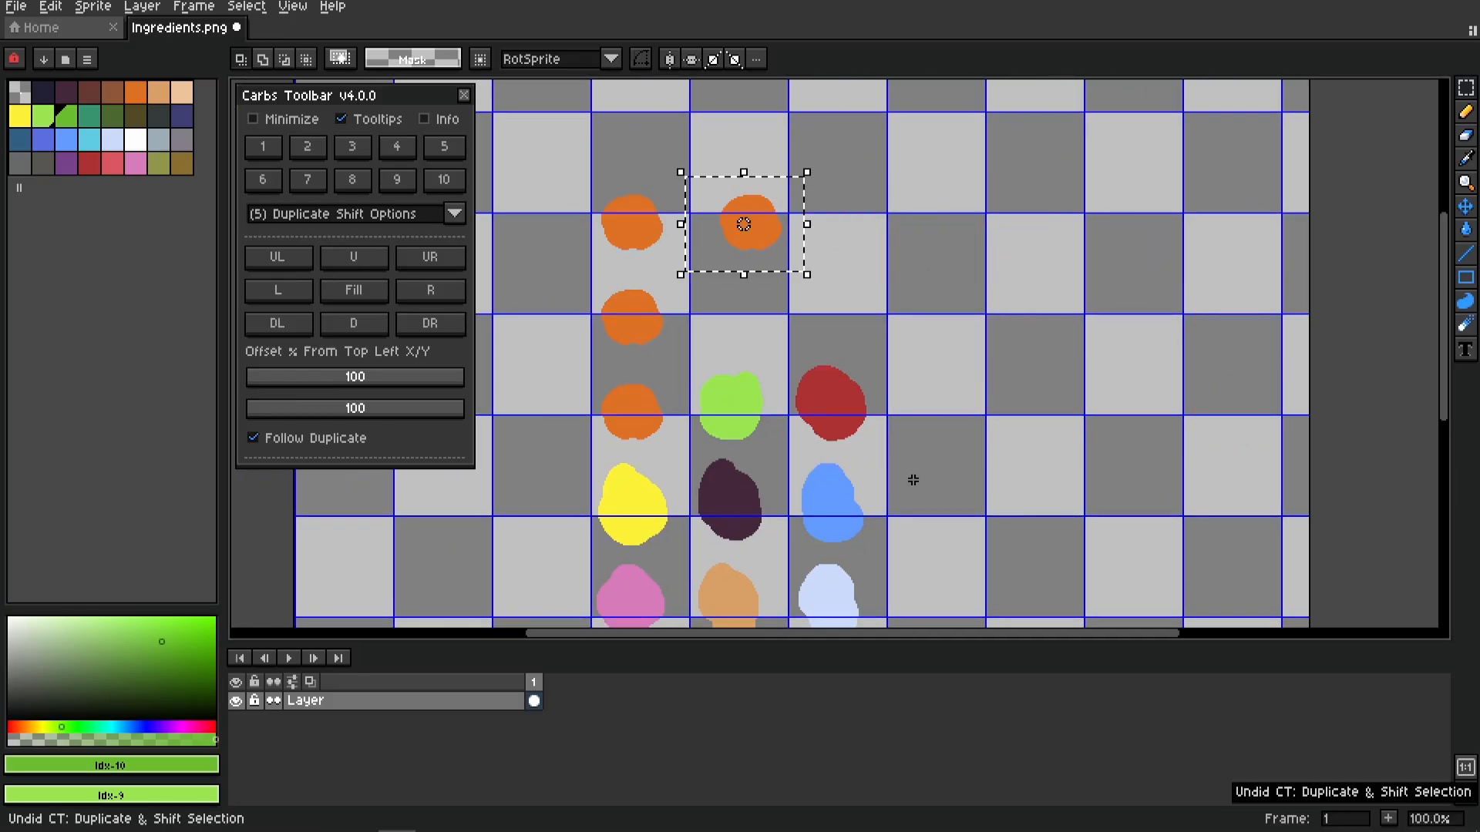
key("ctrl+z")
key("ctrl+z")
key("ctrl+z")
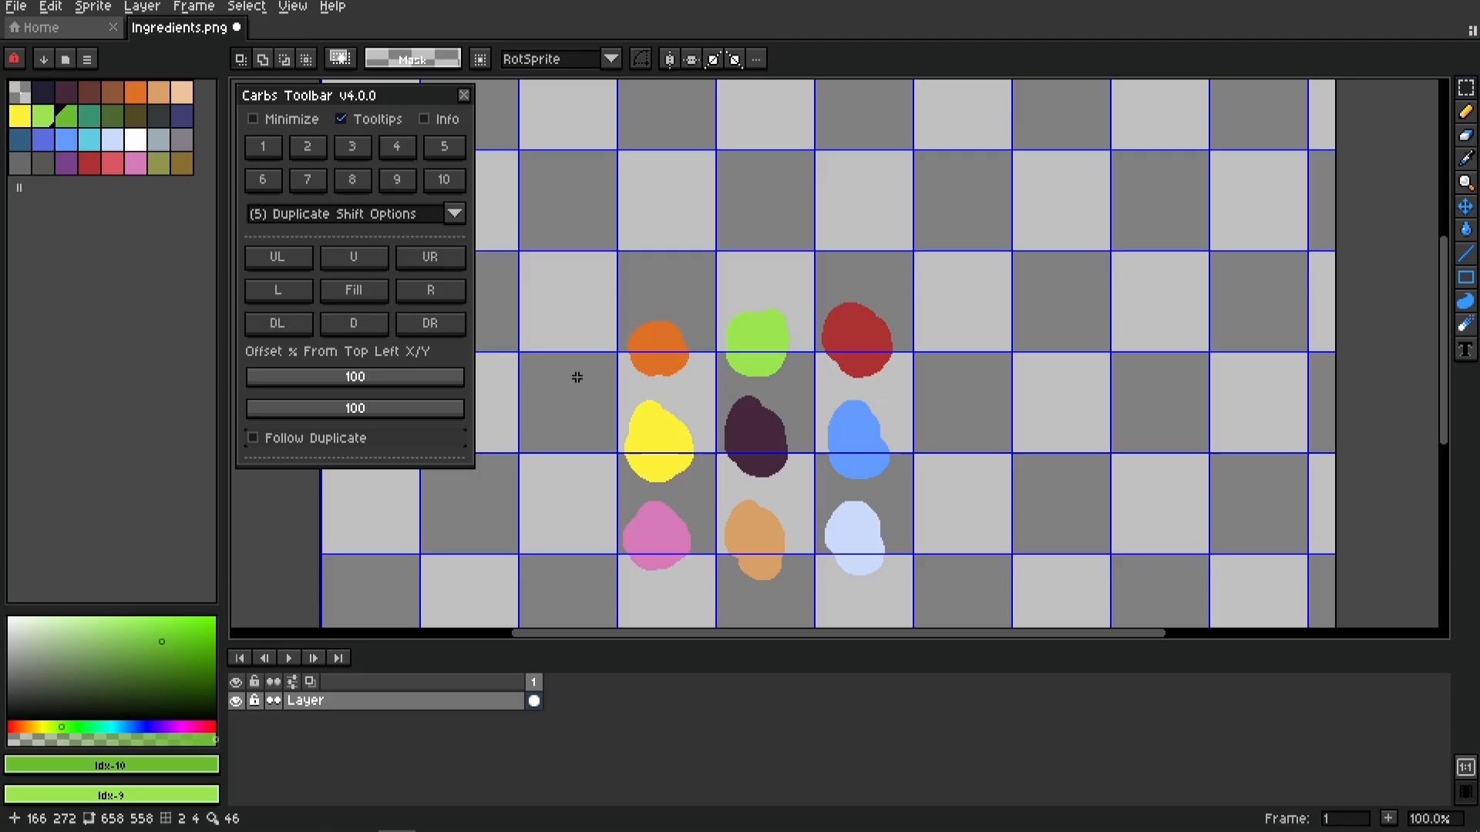
Marquee-select all nine coloured blobs with an area about 249 by 212 pixels
left_click_drag(598, 415, 604, 359)
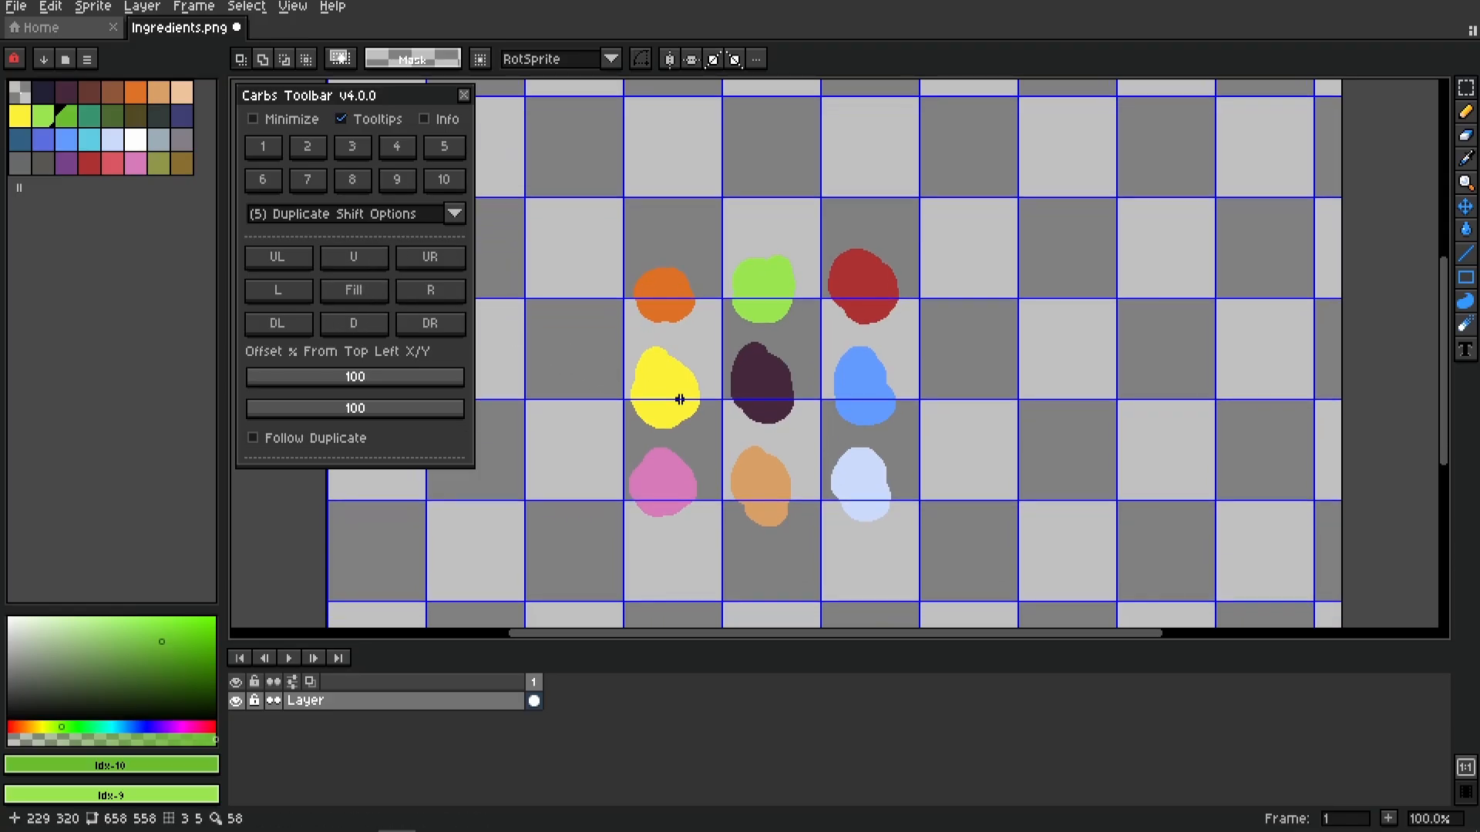
left_click_drag(680, 399, 636, 359)
left_click_drag(532, 181, 924, 524)
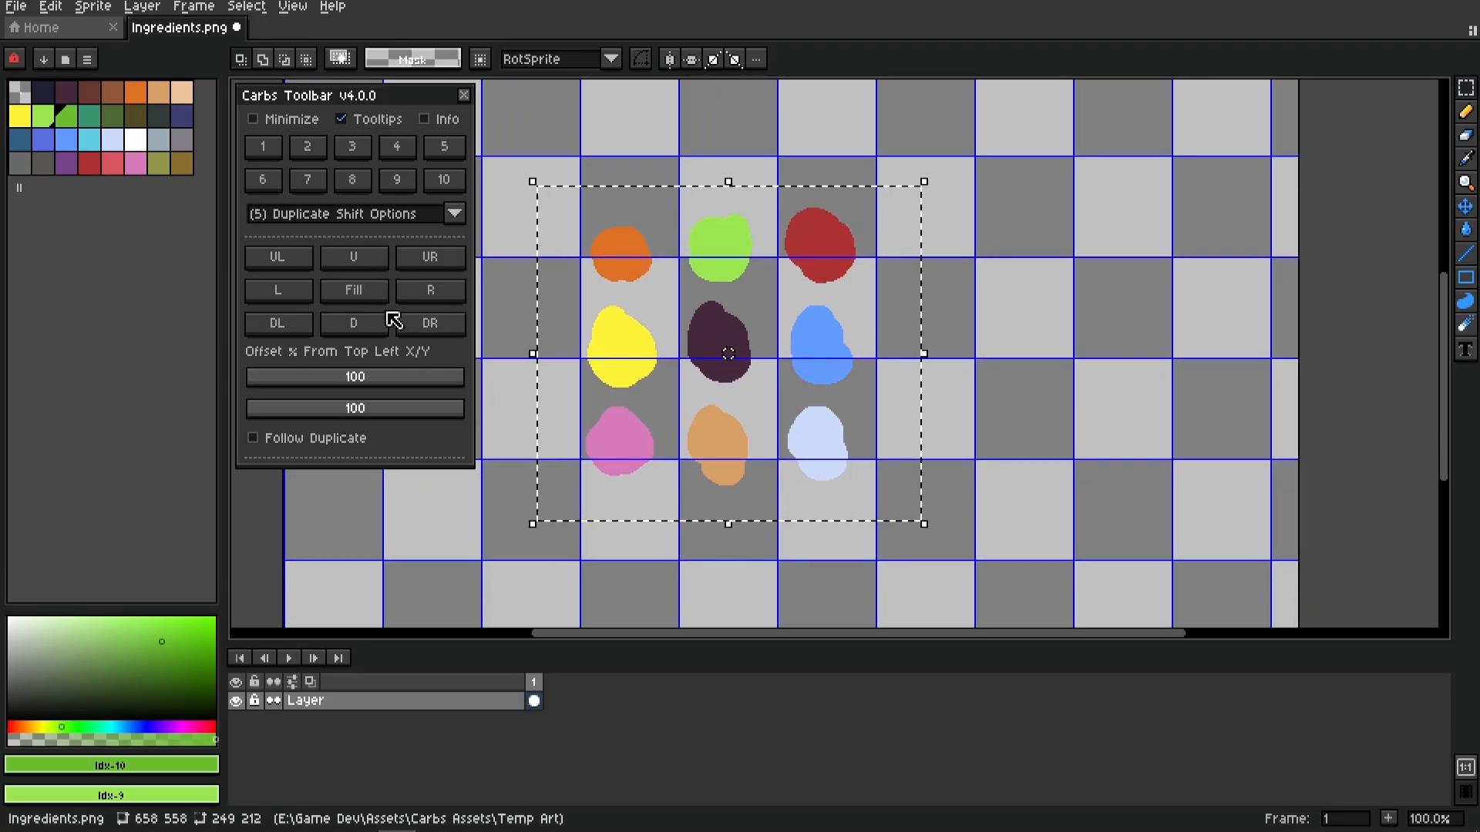
Fill the canvas with shifted copies of the selected nine-blob group, view the pattern and undo the fill
left_click(354, 290)
scroll(753, 380, "down", 1)
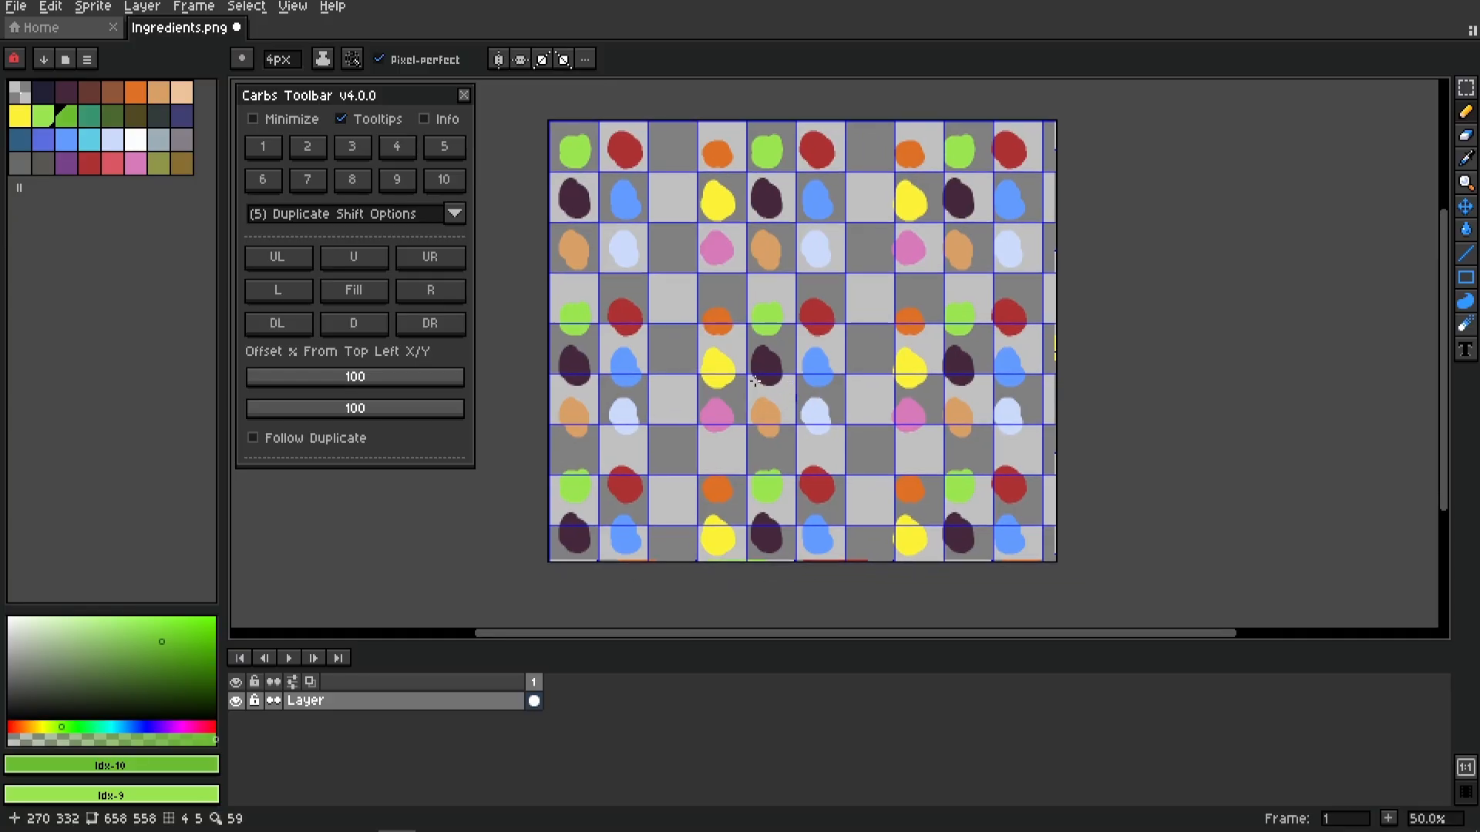
scroll(754, 380, "up", 1)
scroll(765, 403, "down", 1)
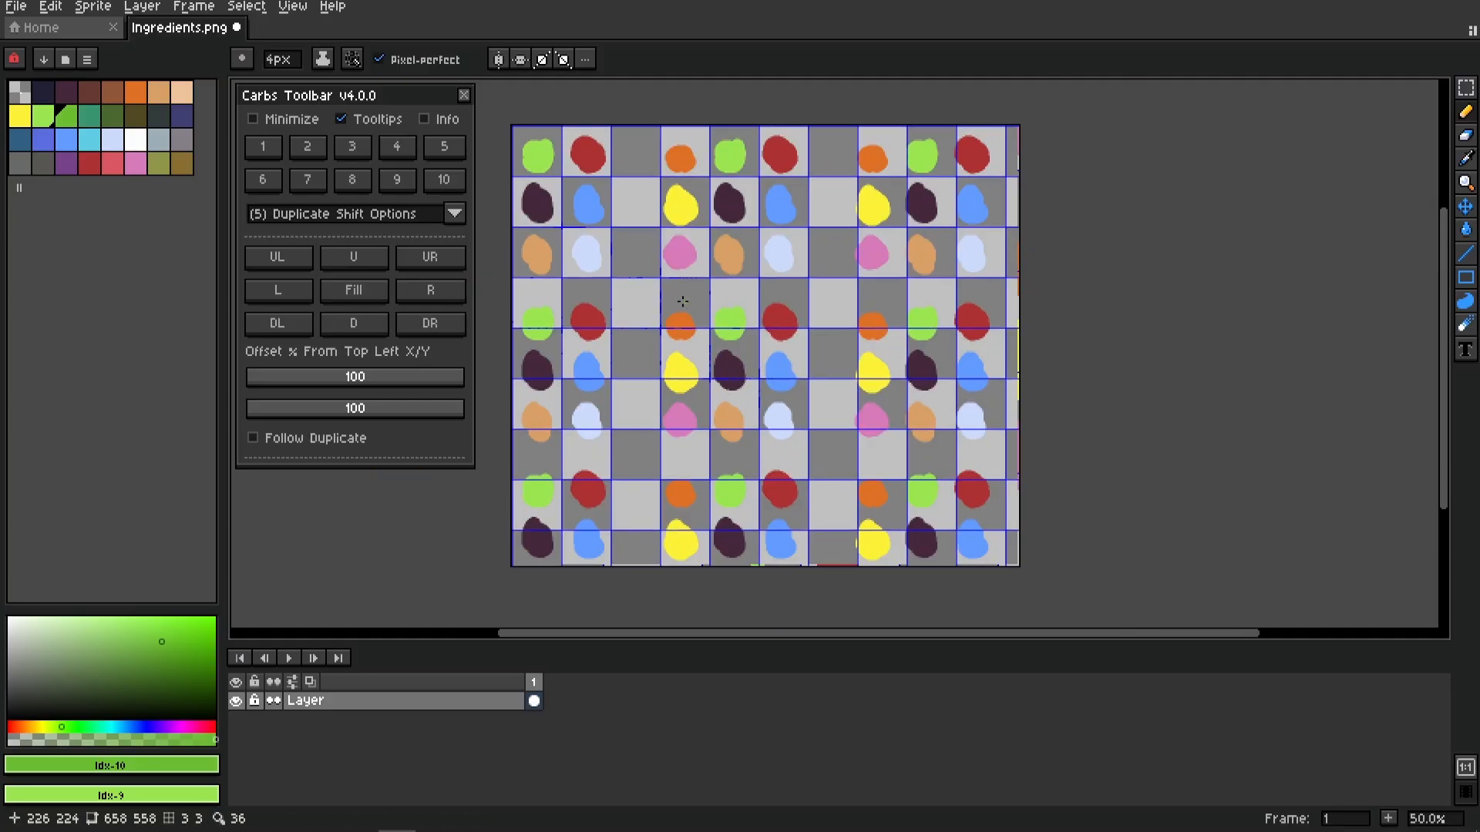
key("ctrl+z")
key("ctrl+z")
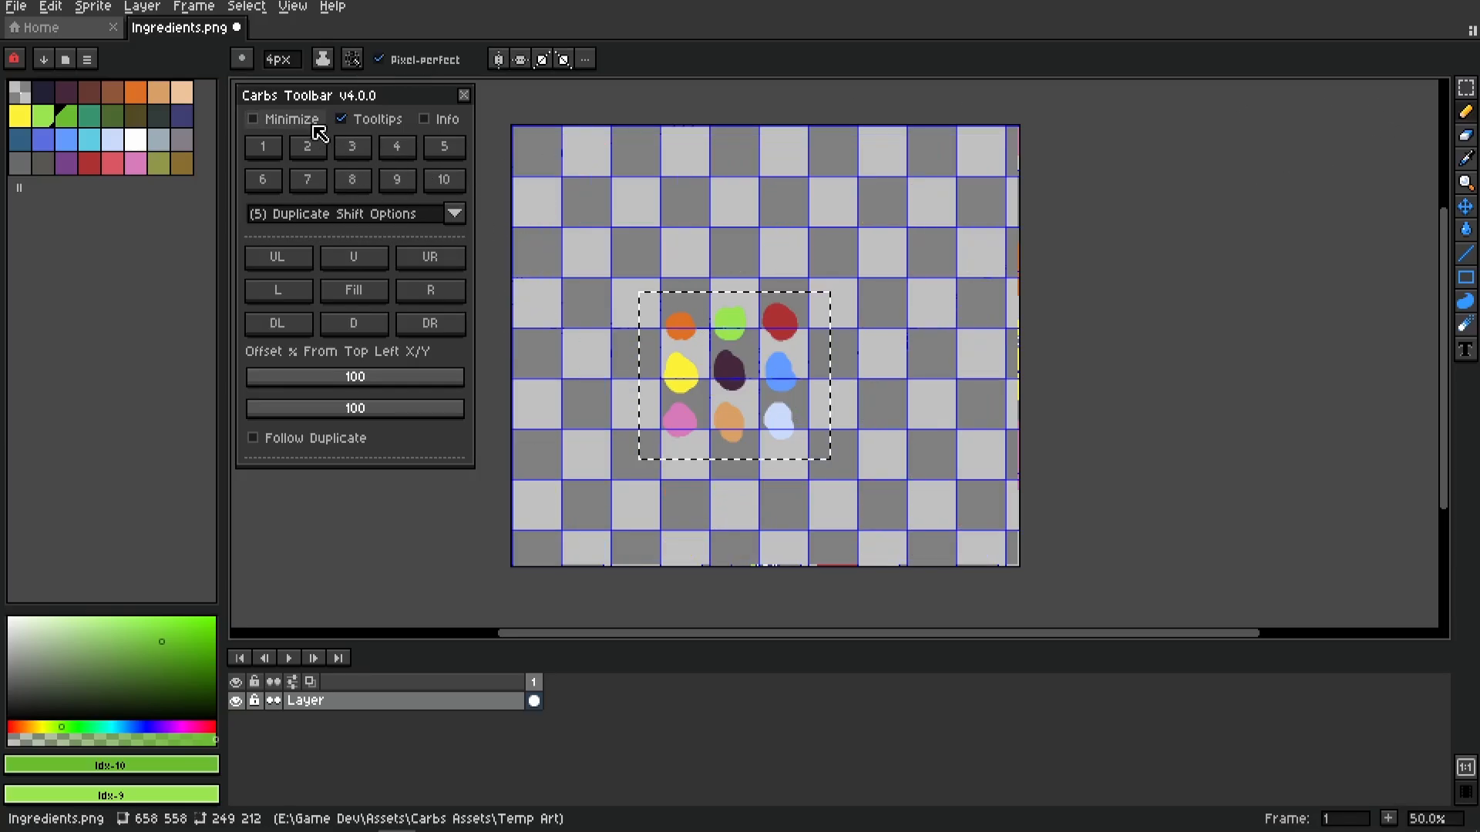
Refill the whole canvas with shifted copies of the nine coloured blobs, then revert it to the original group
left_click(375, 297)
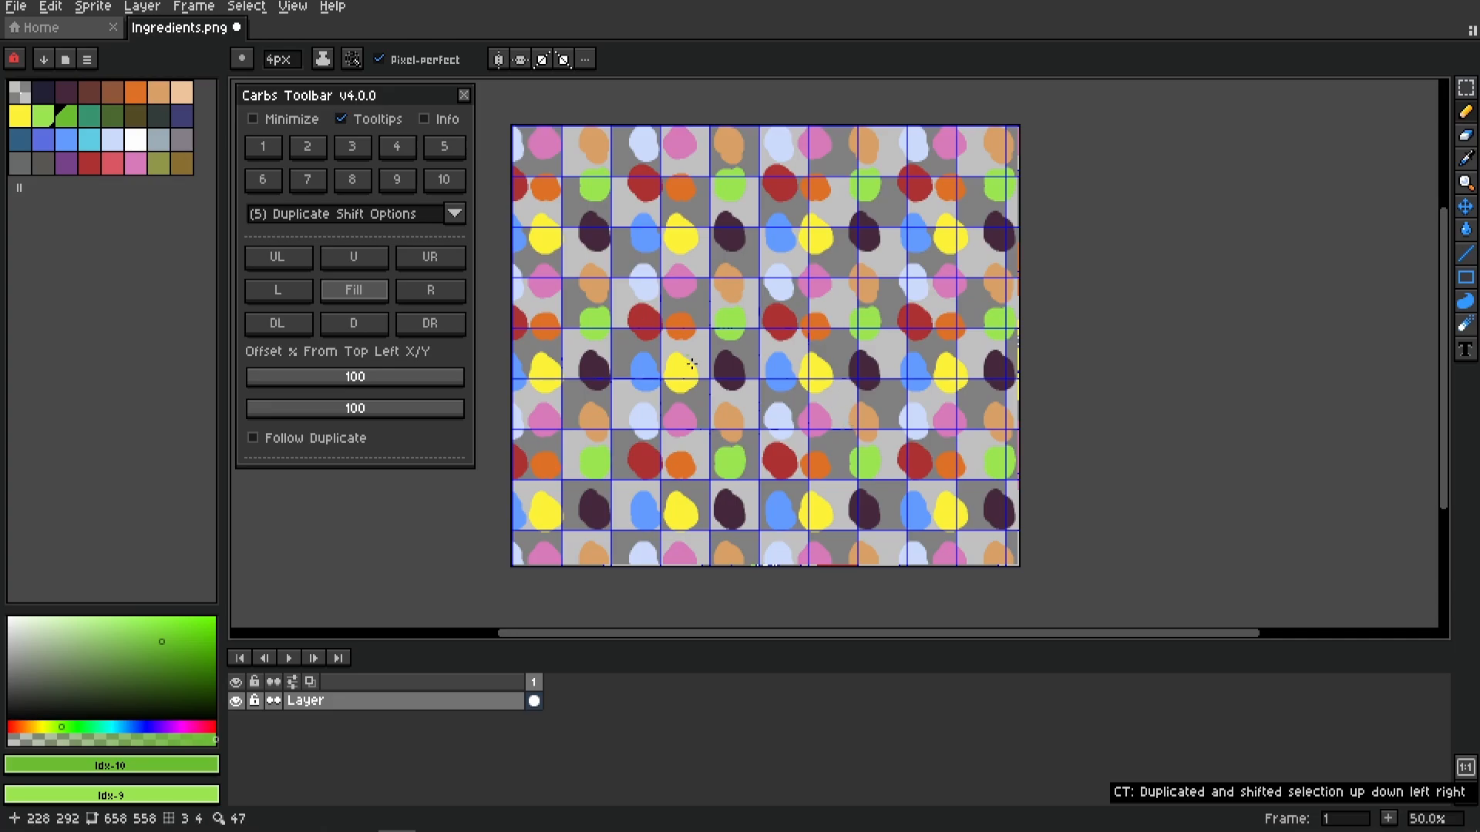
scroll(643, 349, "up", 1)
left_click_drag(642, 349, 648, 416)
left_click_drag(882, 362, 948, 423)
scroll(949, 423, "down", 1)
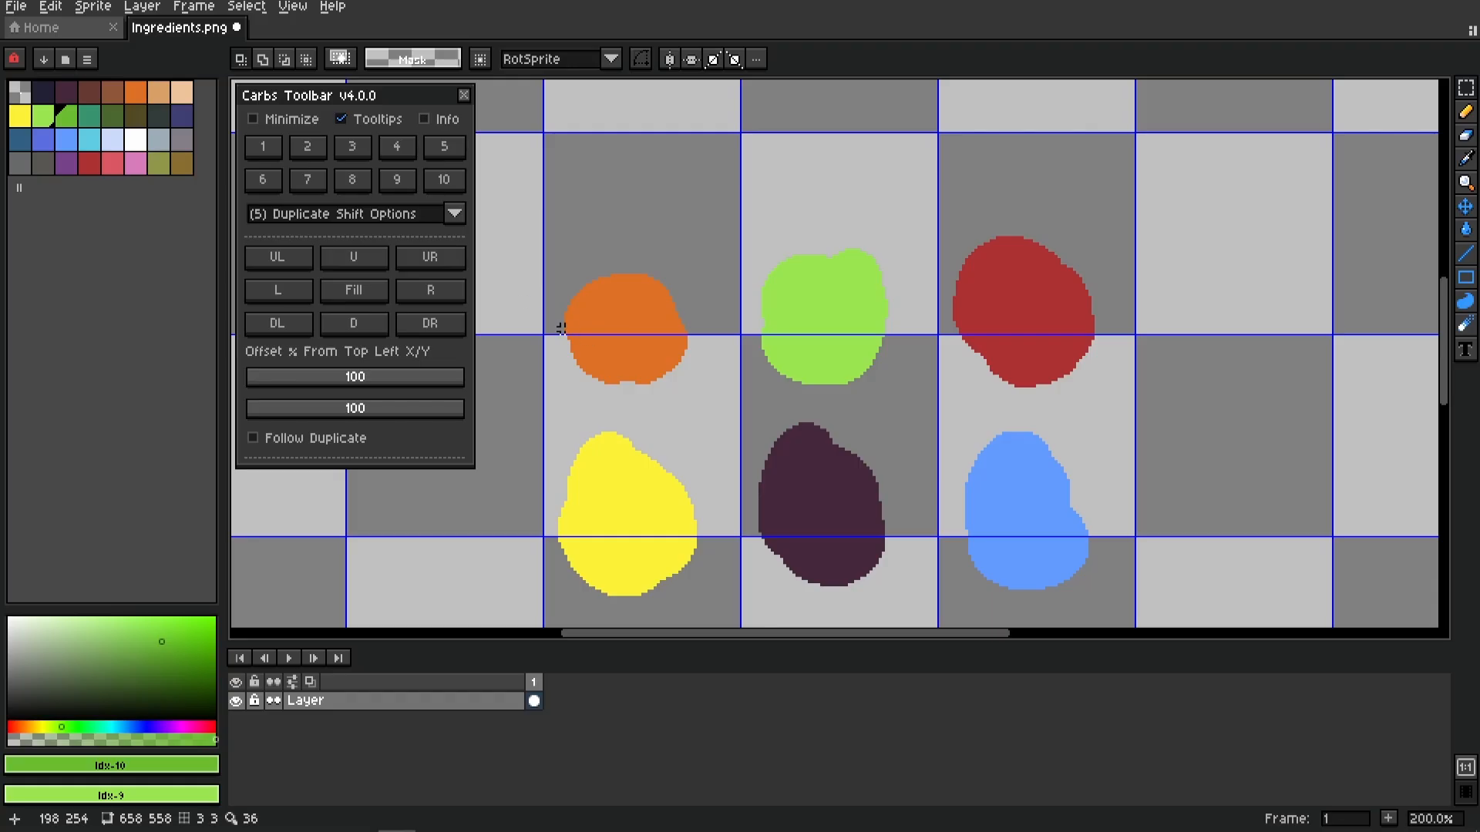
Marquee-select the orange blob with an area about 78 by 72 pixels and try one shifted copy to the right
left_click_drag(491, 192, 737, 427)
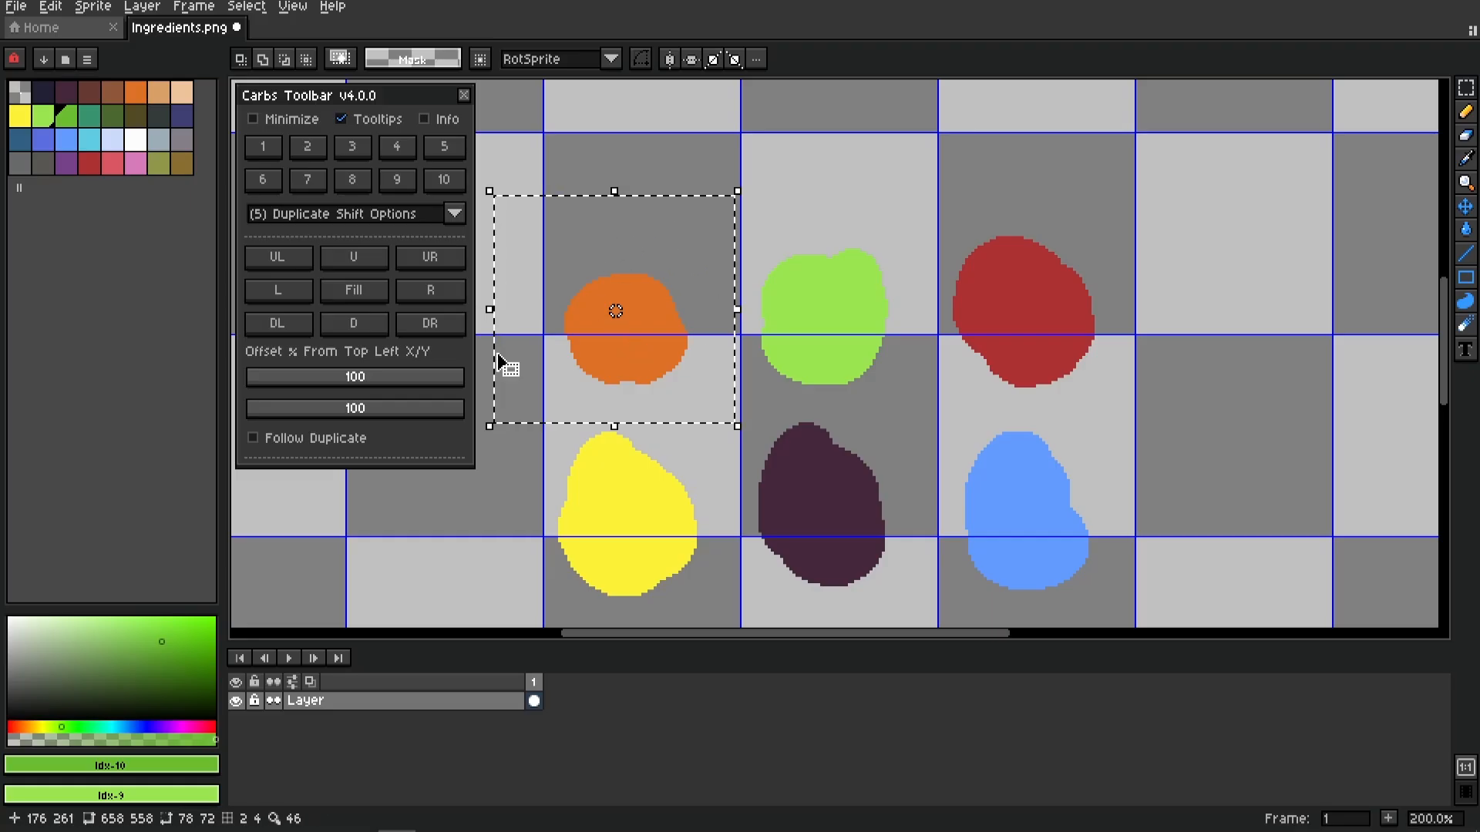
left_click(451, 293)
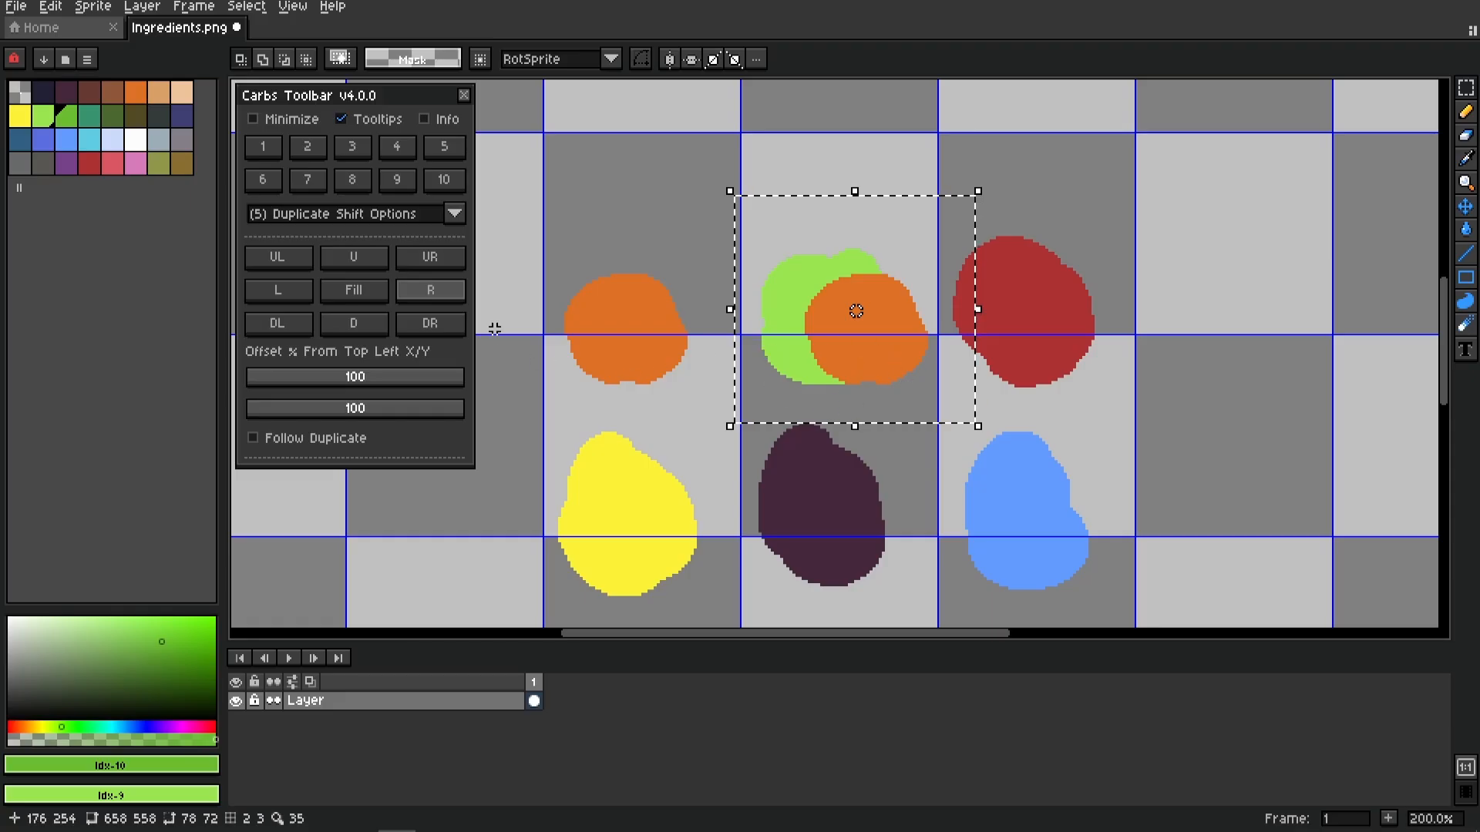
left_click(362, 260)
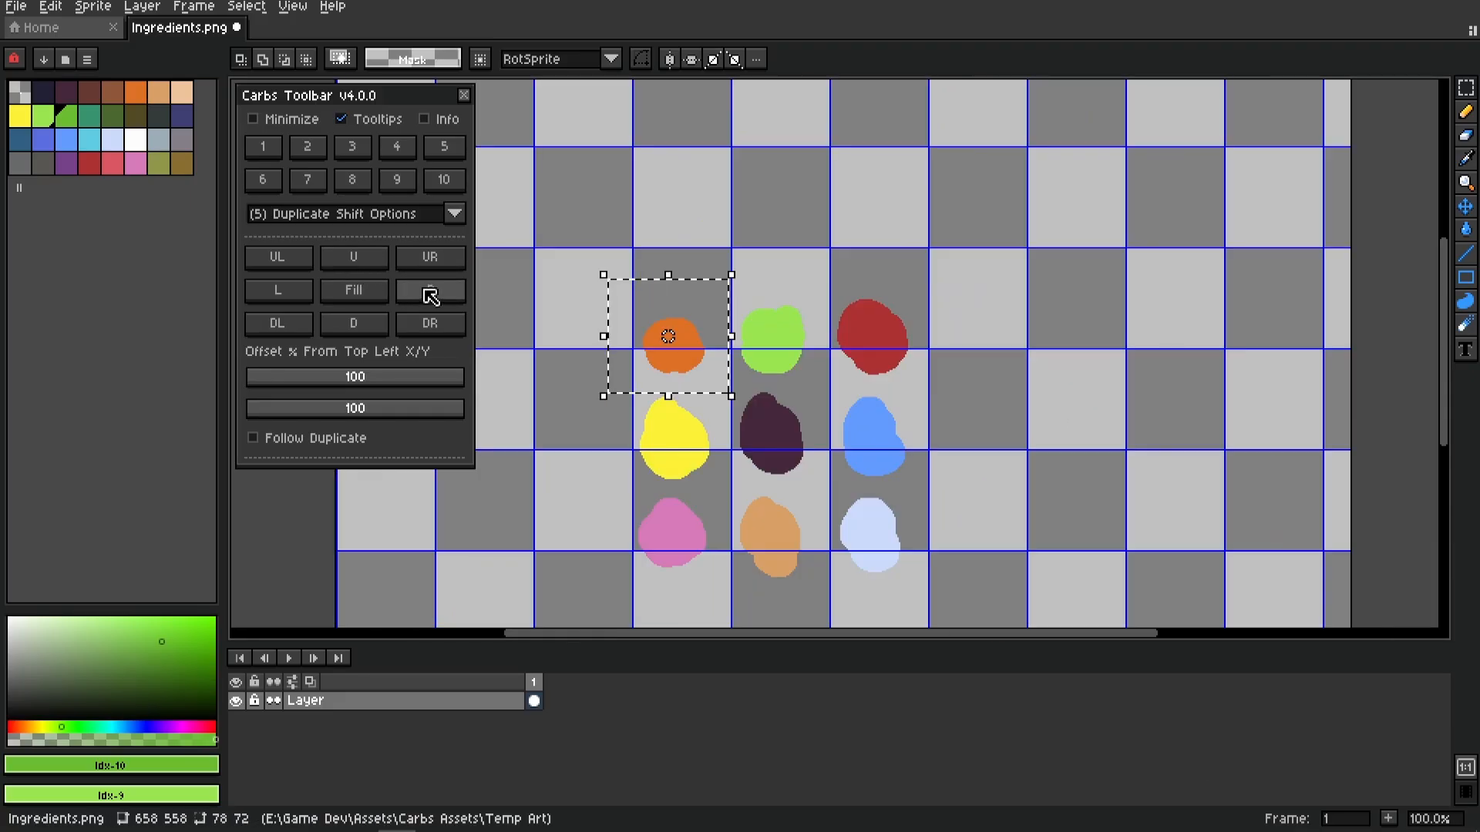
Duplicate the orange blob selection three times to the right over the neighbouring blobs, then undo the copies
left_click(429, 293)
left_click(429, 292)
left_click(441, 297)
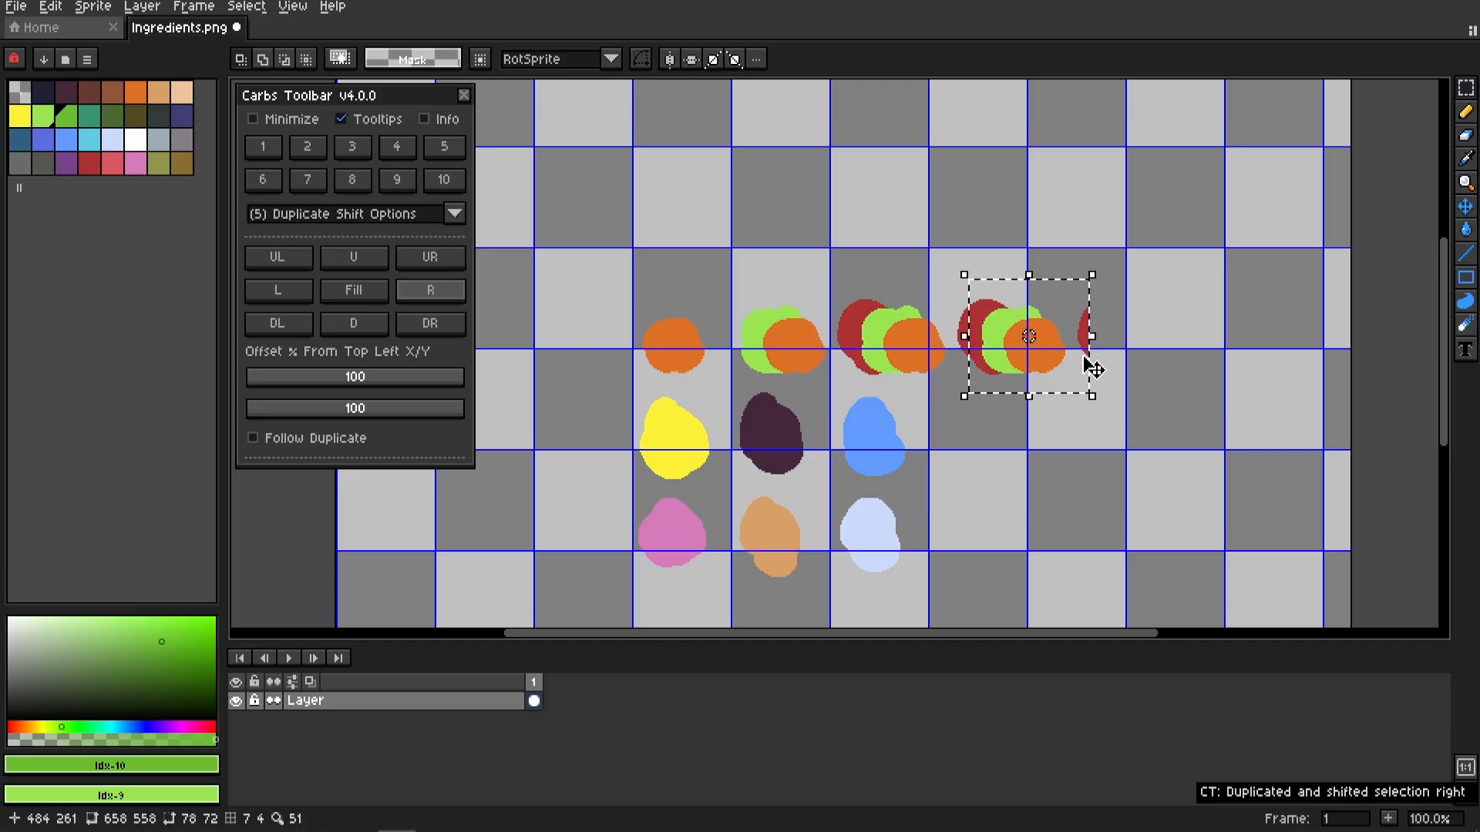
key("ctrl+z")
key("ctrl+z")
key("ctrl+z")
Duplicate the orange blob selection three times diagonally down-right, then undo the copies
left_click_drag(877, 373, 787, 264)
scroll(877, 377, "up", 1)
scroll(879, 379, "down", 1)
left_click_drag(615, 353, 685, 410)
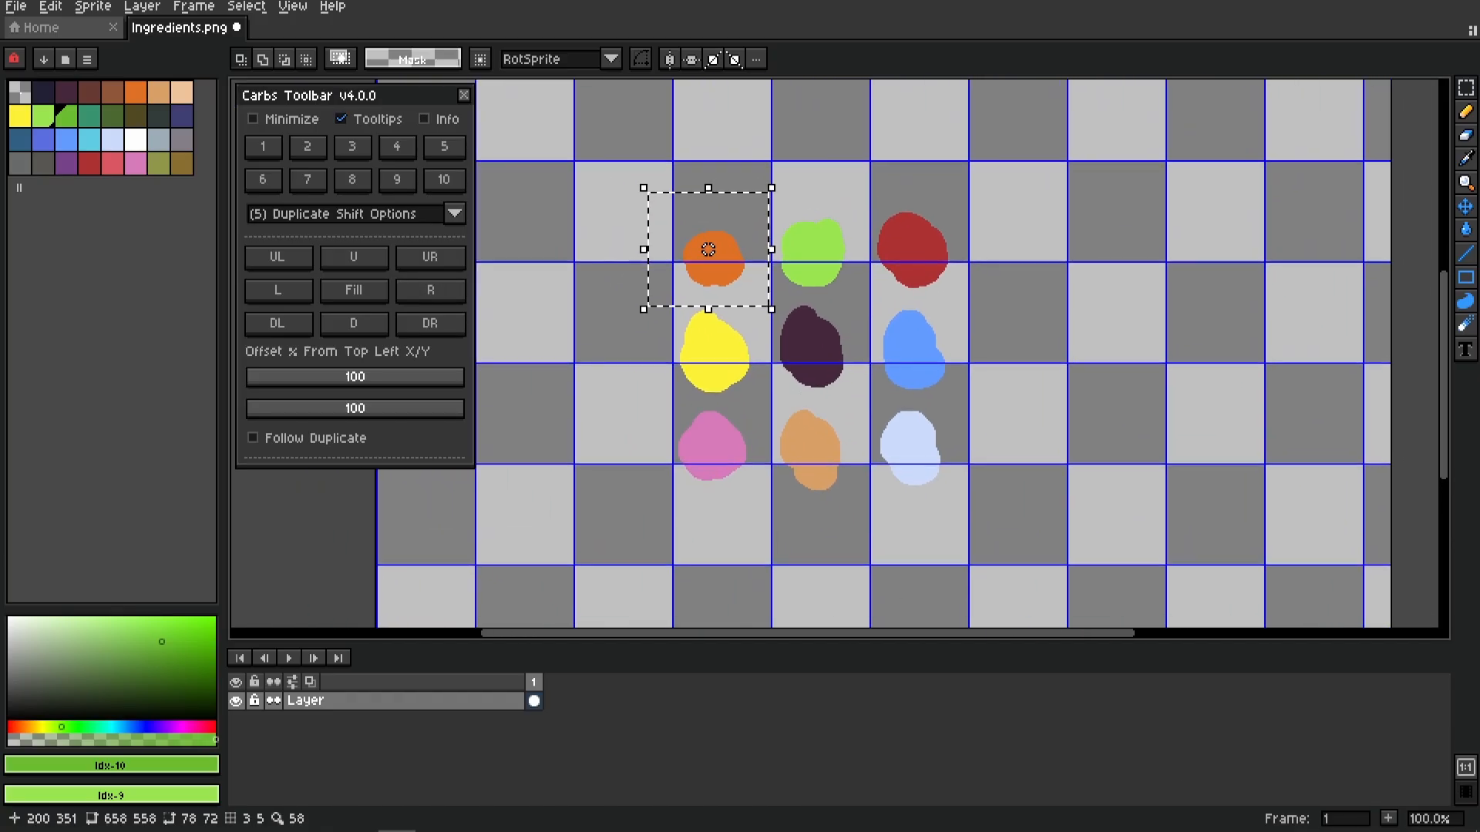
left_click(428, 325)
left_click(428, 325)
left_click(454, 331)
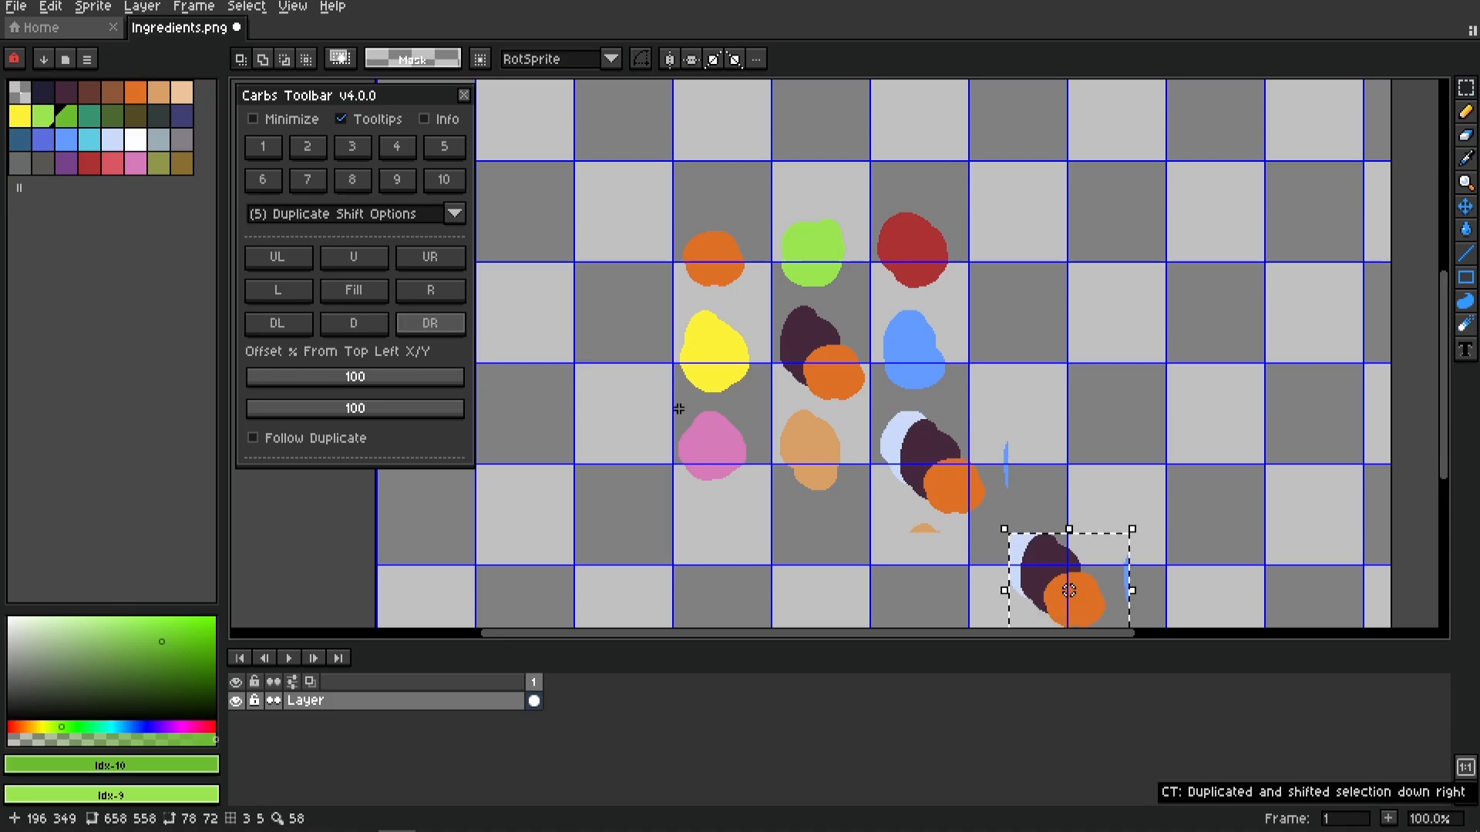
left_click_drag(1044, 555, 871, 478)
key("ctrl+z")
key("ctrl+z")
key("ctrl+z")
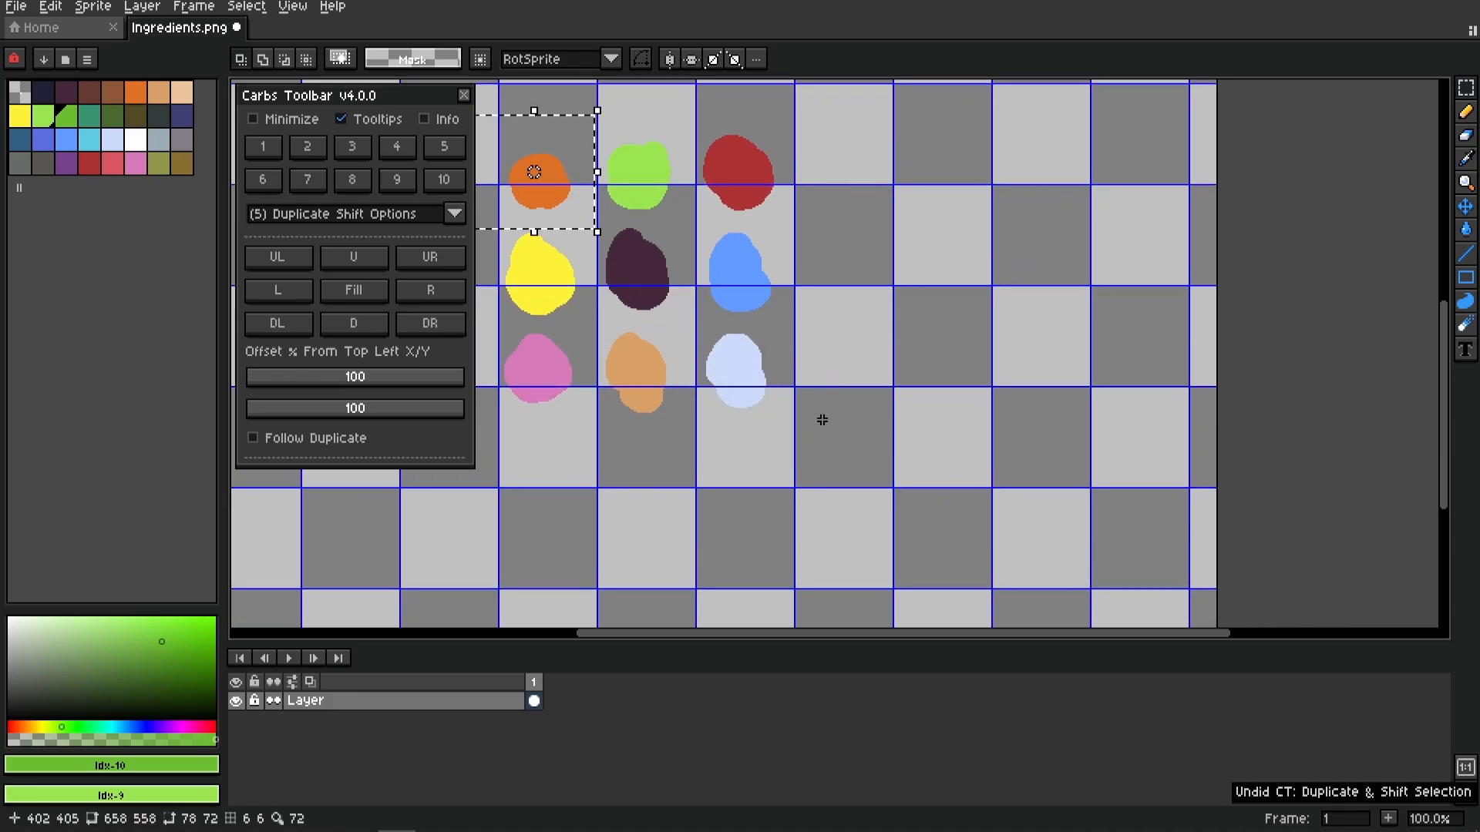
Marquee-select all nine blobs with an area about 214 by 190 pixels and set the offsets to 23% X and 24% Y
left_click_drag(581, 256, 799, 373)
left_click_drag(1026, 453, 964, 426)
key("ctrl+d")
mouse_move(631, 219)
left_mouse_down()
mouse_move(888, 494)
mouse_move(961, 520)
left_mouse_up()
left_click_drag(284, 377, 300, 379)
left_click_drag(414, 424, 304, 426)
Duplicate the nine-blob group diagonally down-right in overlapping copies, then undo the copies and the selection
left_click(430, 322)
left_click(430, 323)
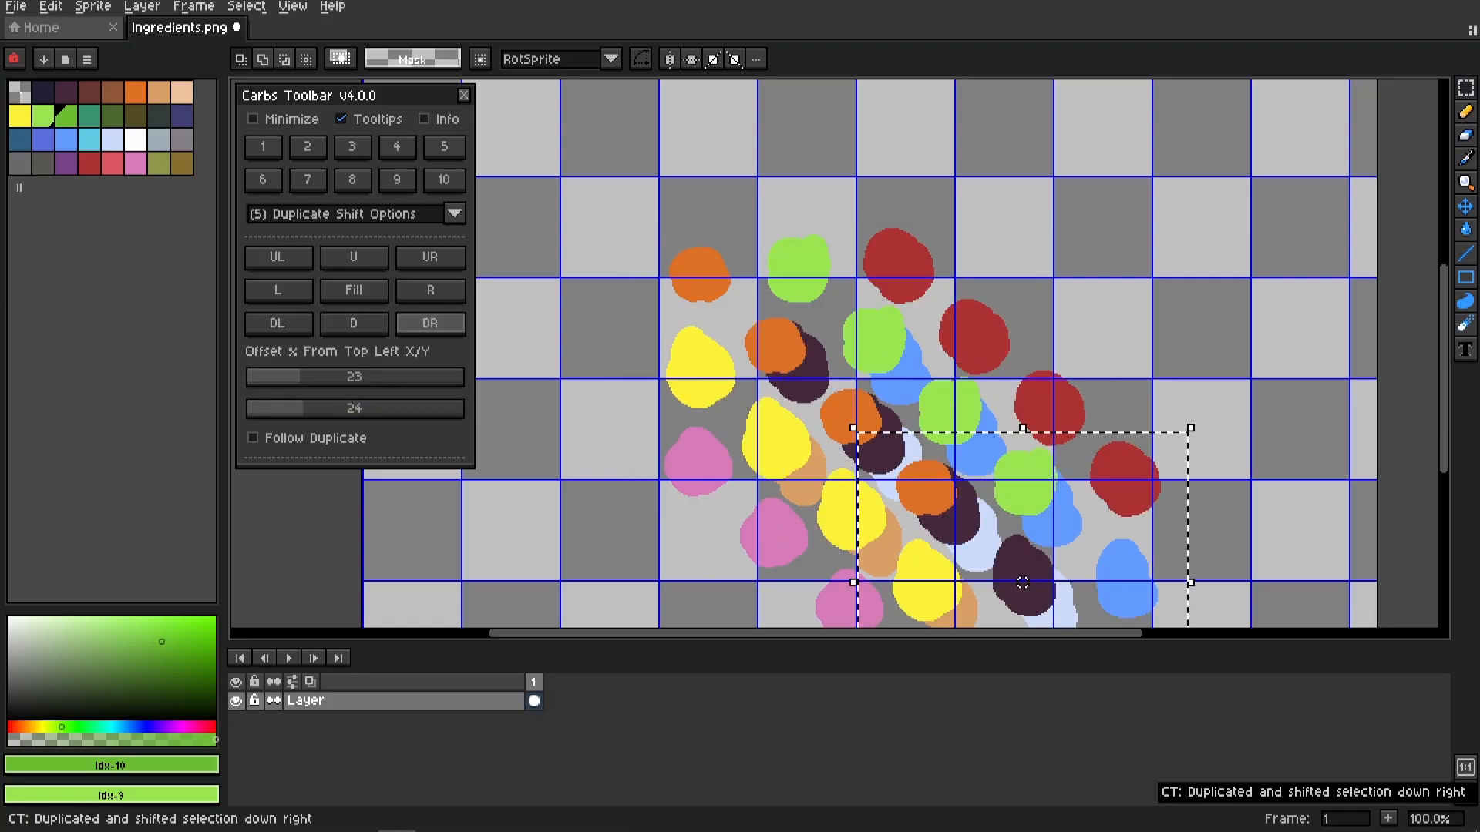
scroll(701, 288, "down", 1)
key("ctrl+z")
key("ctrl+z")
key("ctrl+z")
key("ctrl+z")
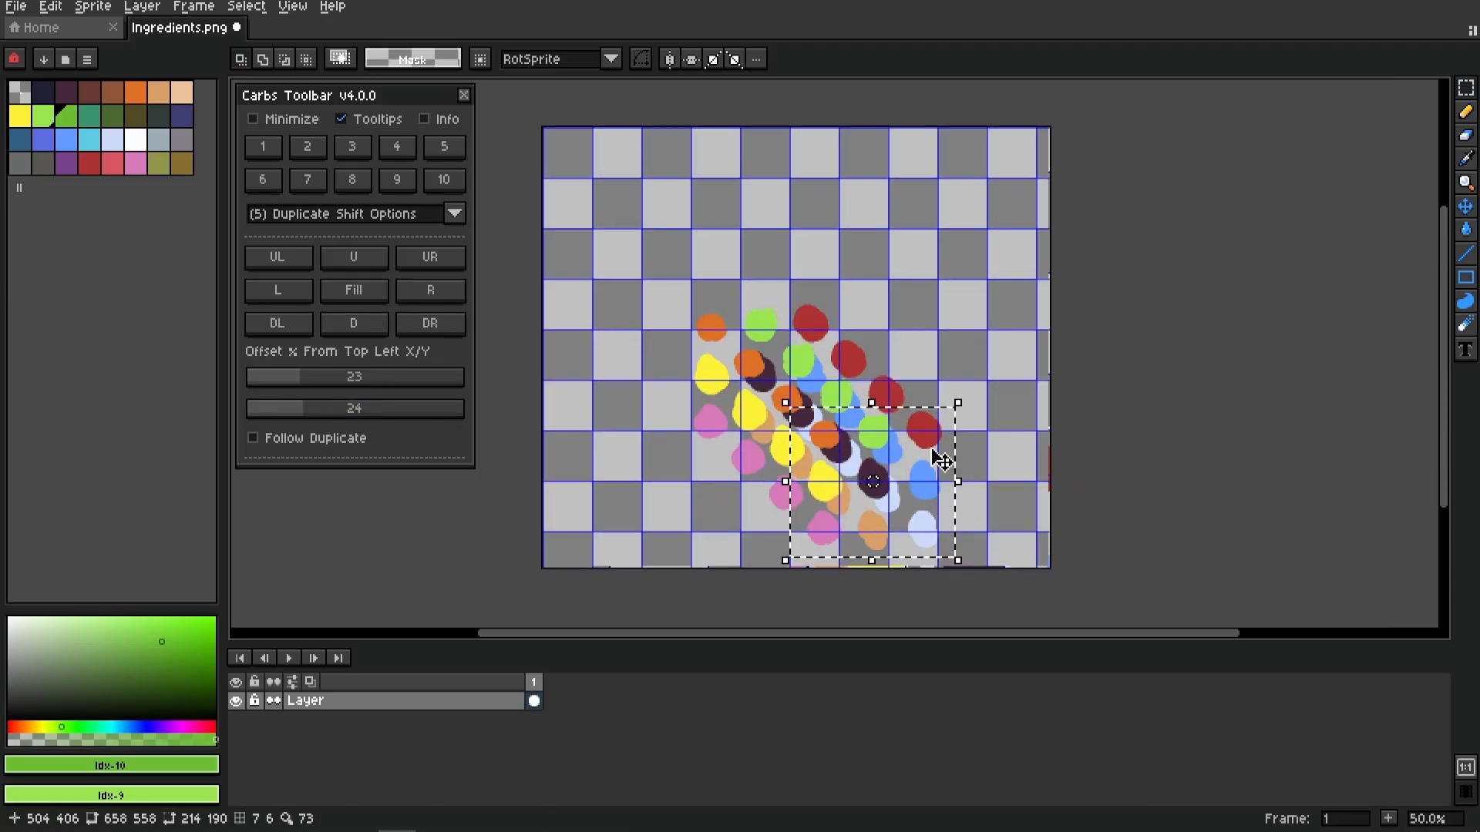
Add a new layer above the blob layer and make the original layer's frame active again
scroll(848, 408, "up", 1)
left_click_drag(841, 391, 973, 427)
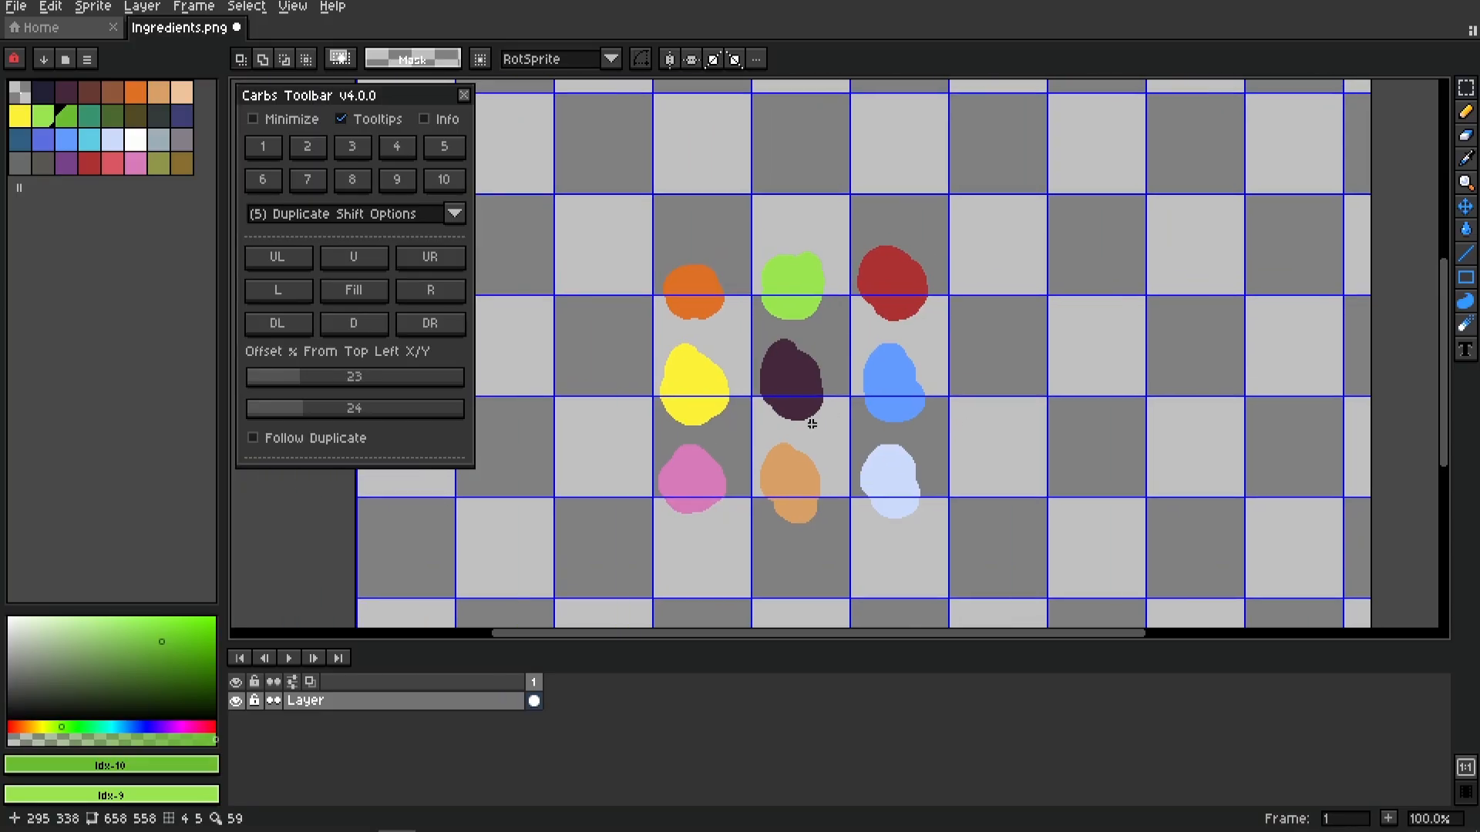
right_click(453, 698)
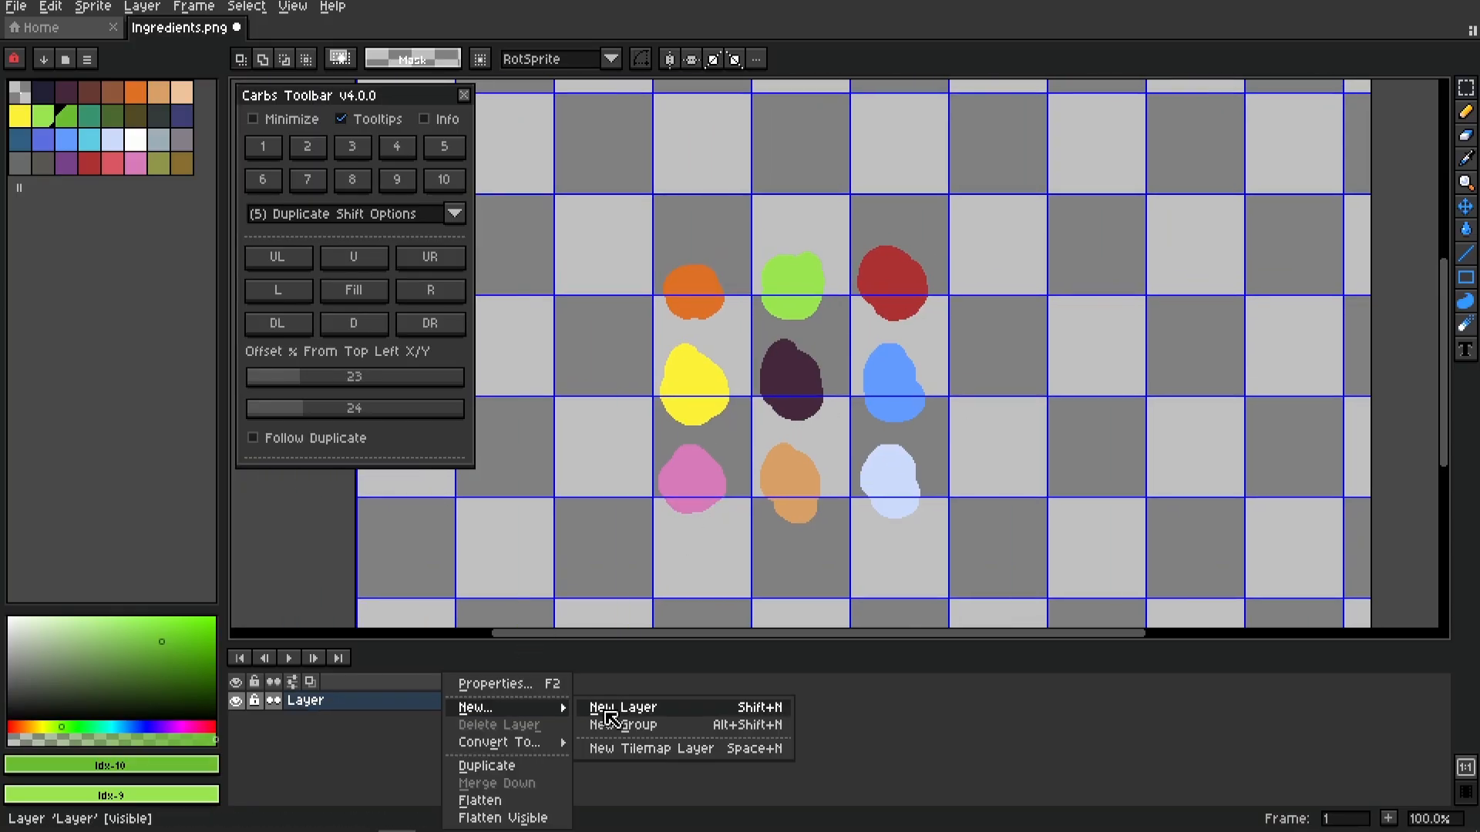
left_click(621, 711)
left_click(531, 724)
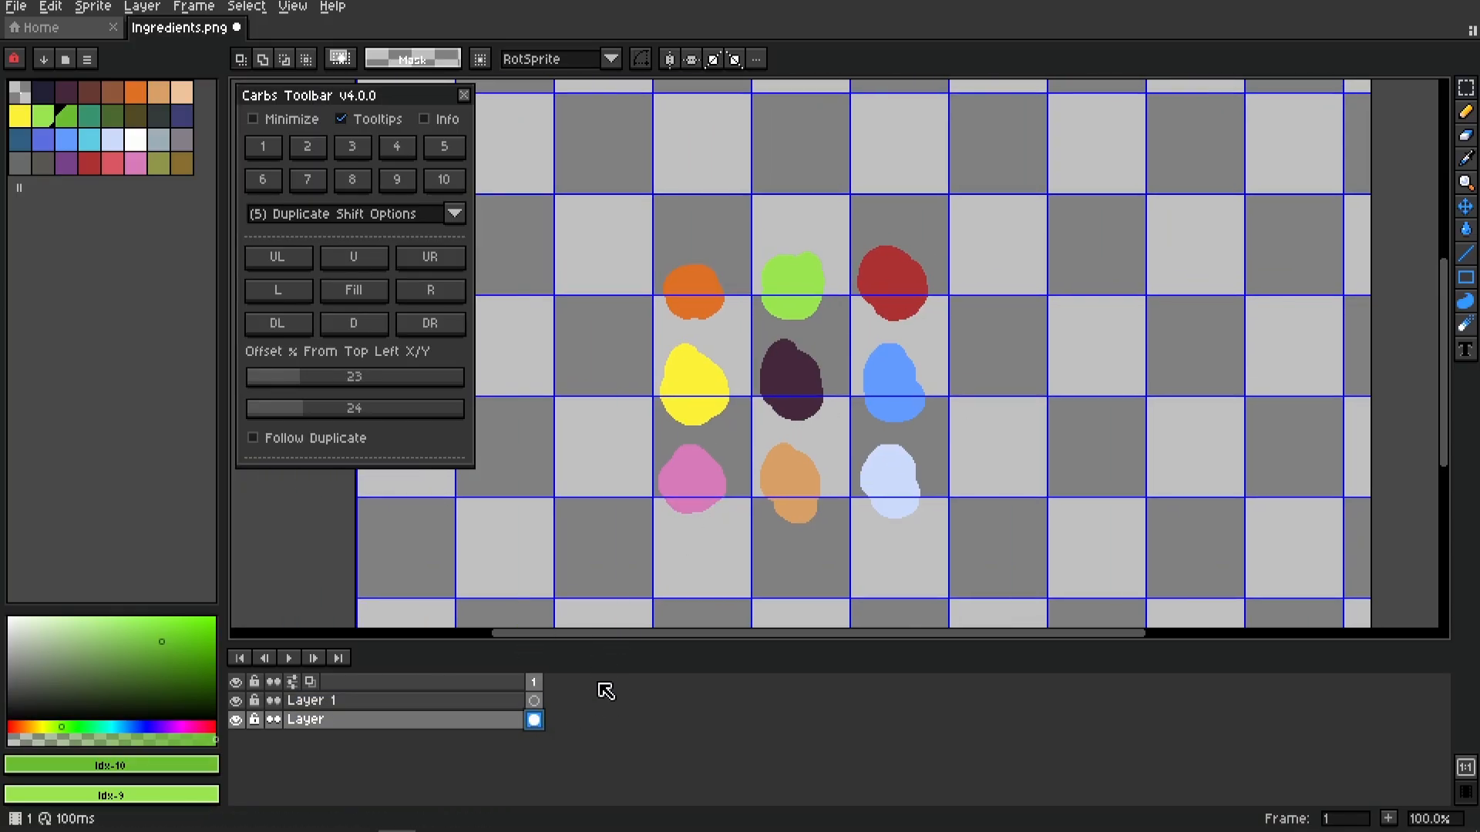
Copy the orange blob, selected with an area about 71 by 65 pixels, in place onto Layer 1 and hide the original layer
left_click_drag(638, 238, 750, 344)
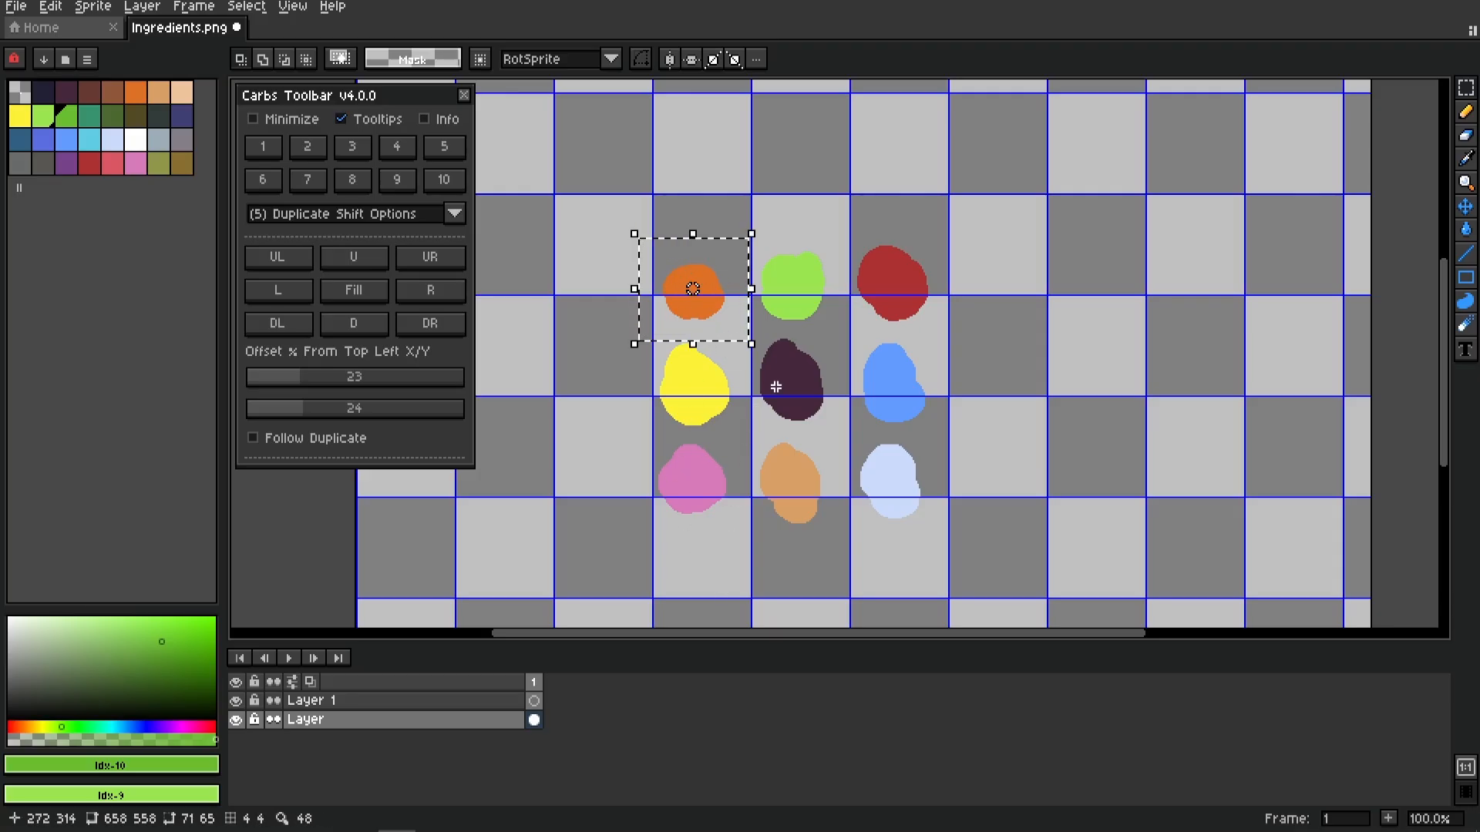
left_click(533, 700)
key("ctrl+v")
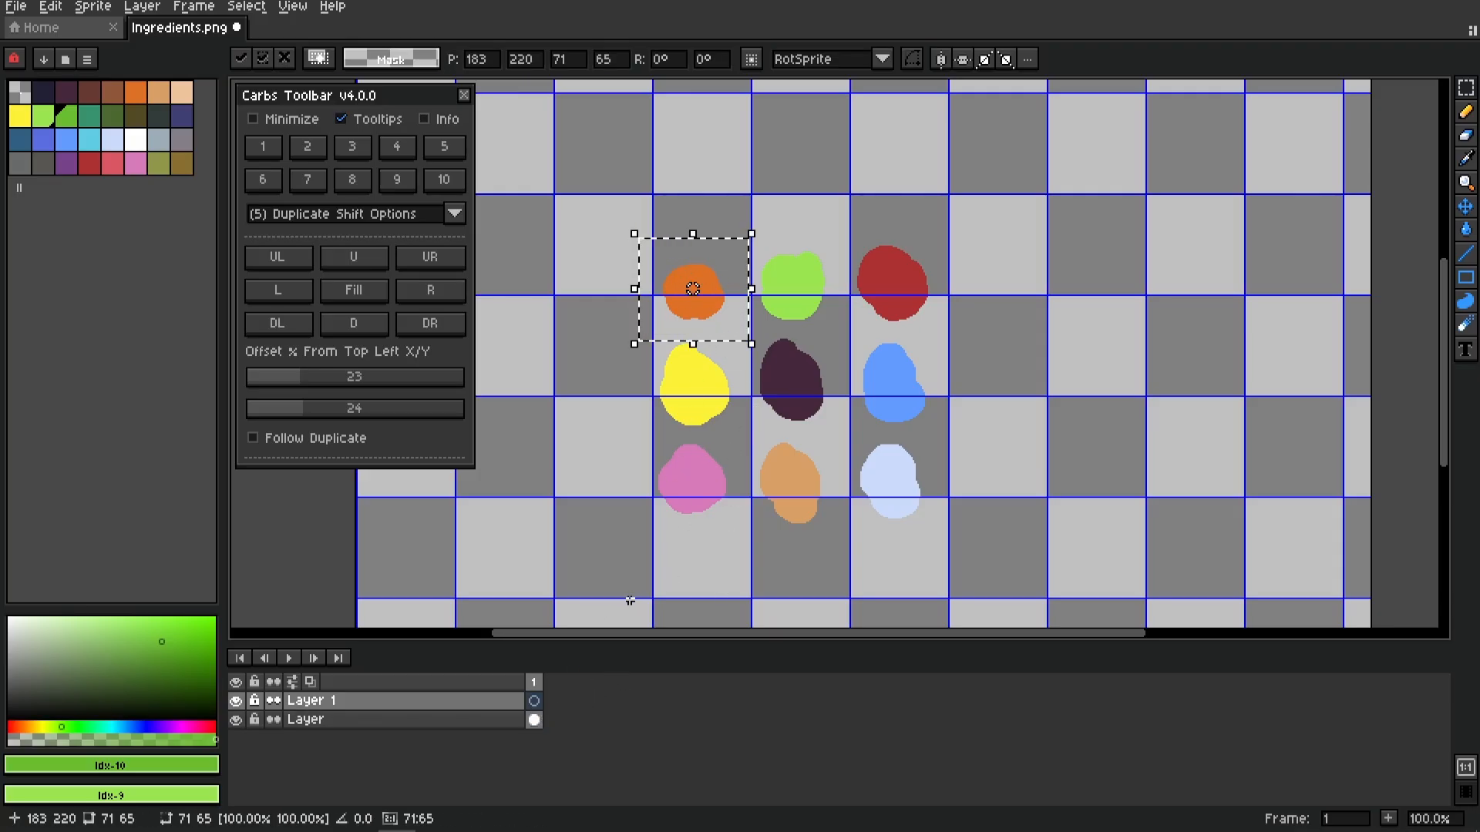
left_click(622, 595)
left_click(236, 719)
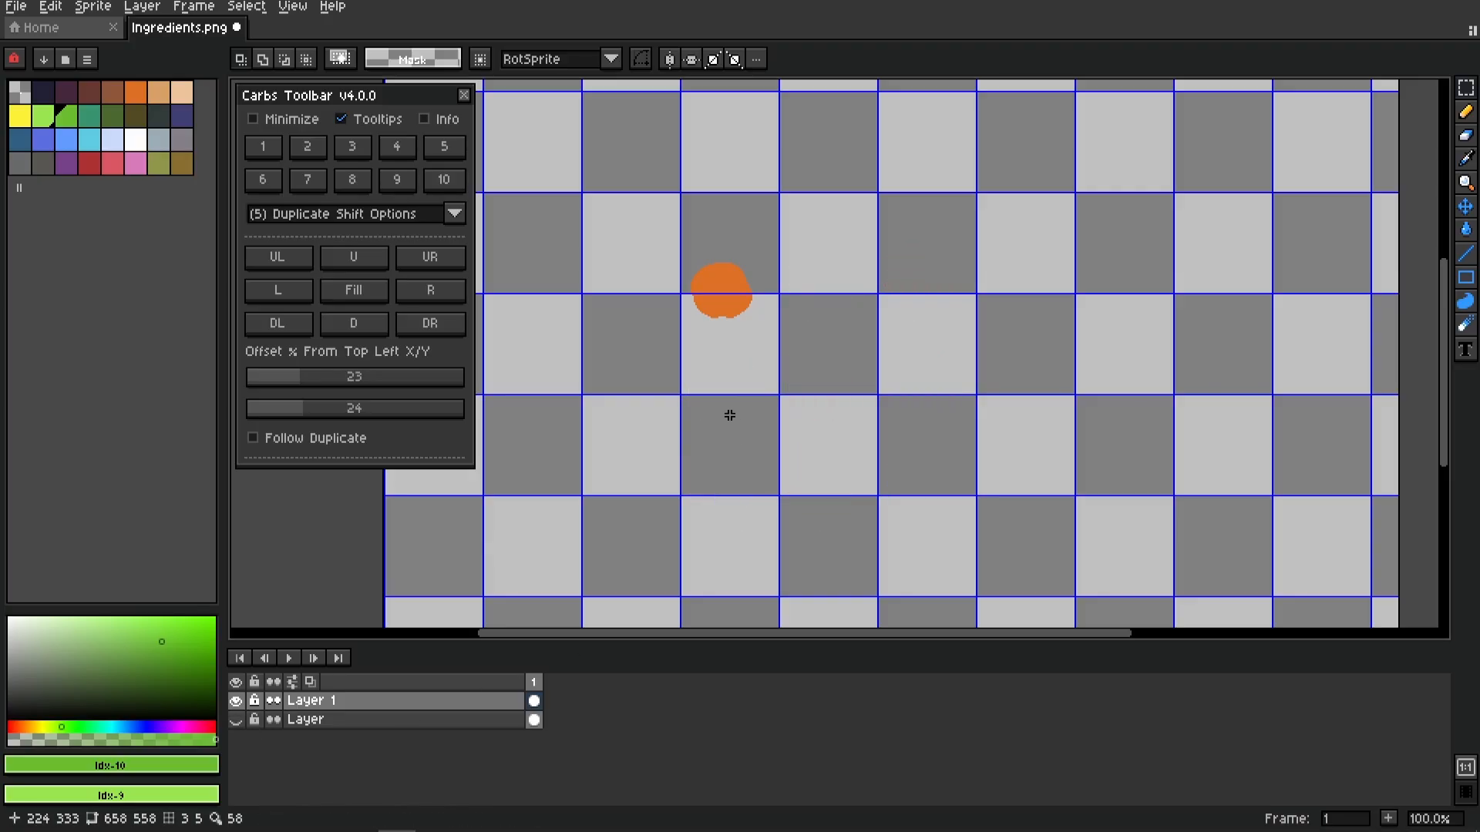
Marquee-select the orange blob on Layer 1 with an area about 92 by 75 pixels and duplicate it right and upward
left_click_drag(727, 413, 711, 503)
left_click_drag(622, 314, 770, 437)
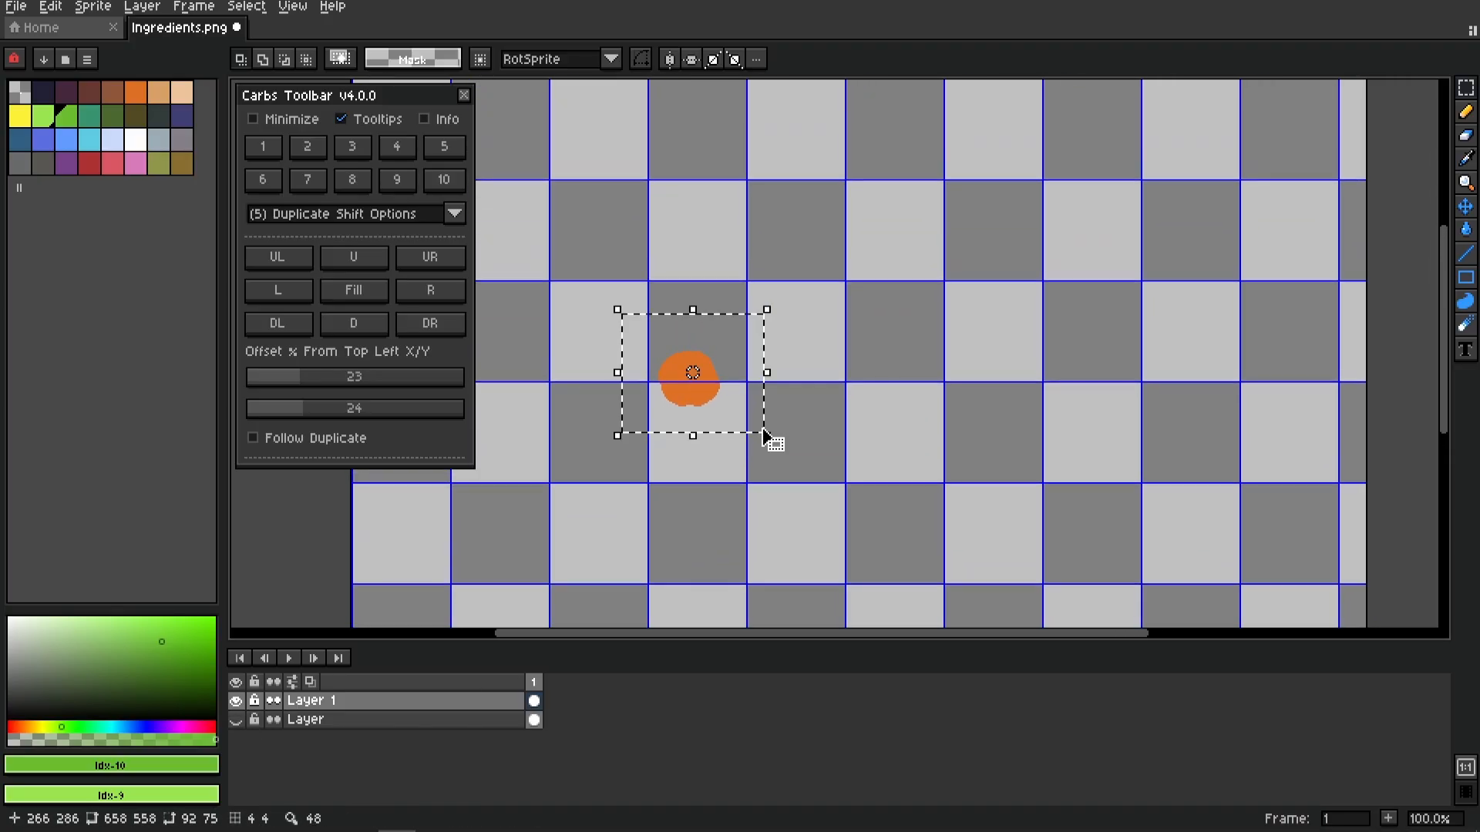
left_click(441, 294)
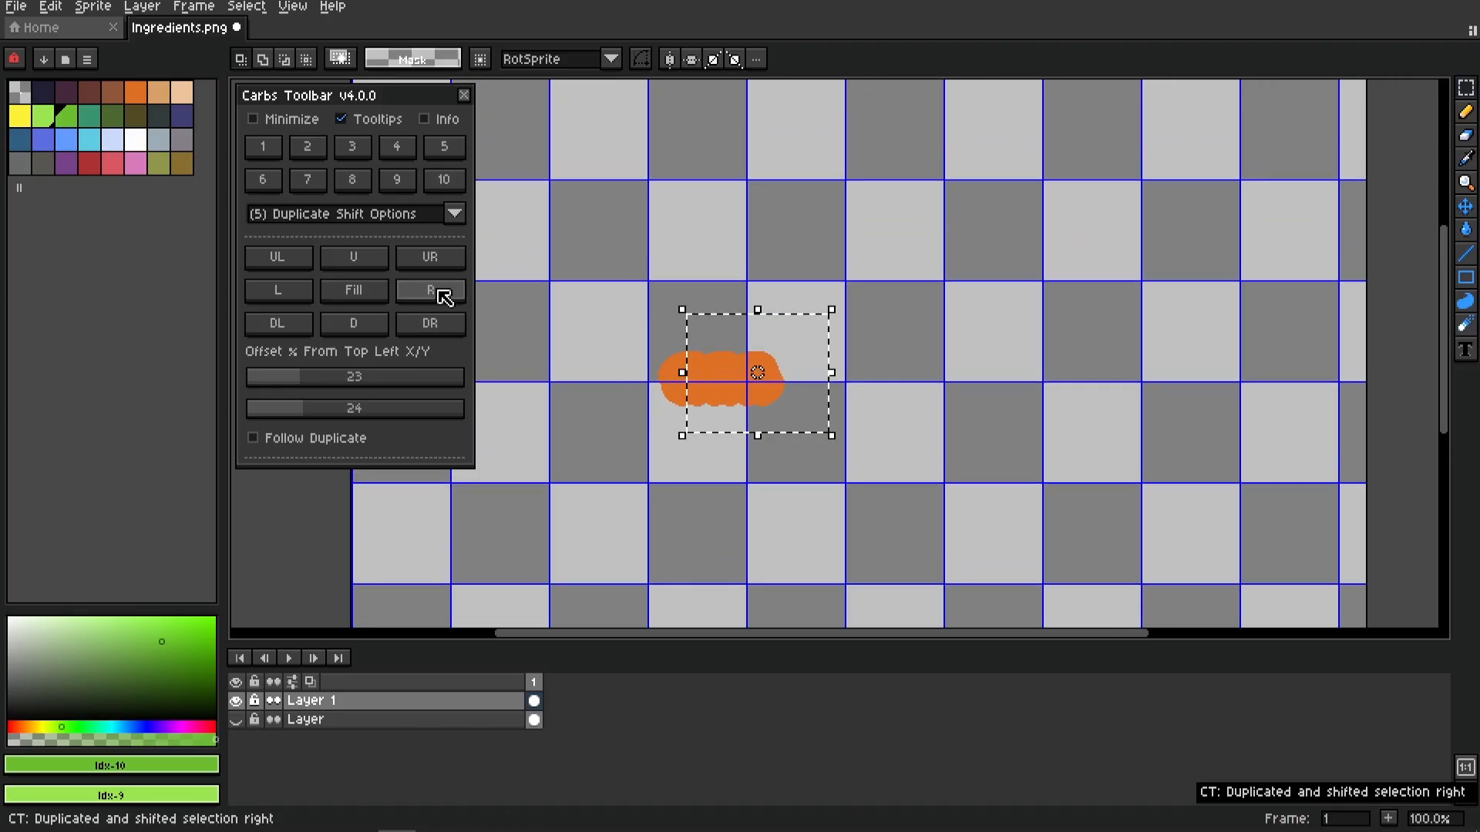
left_click(377, 267)
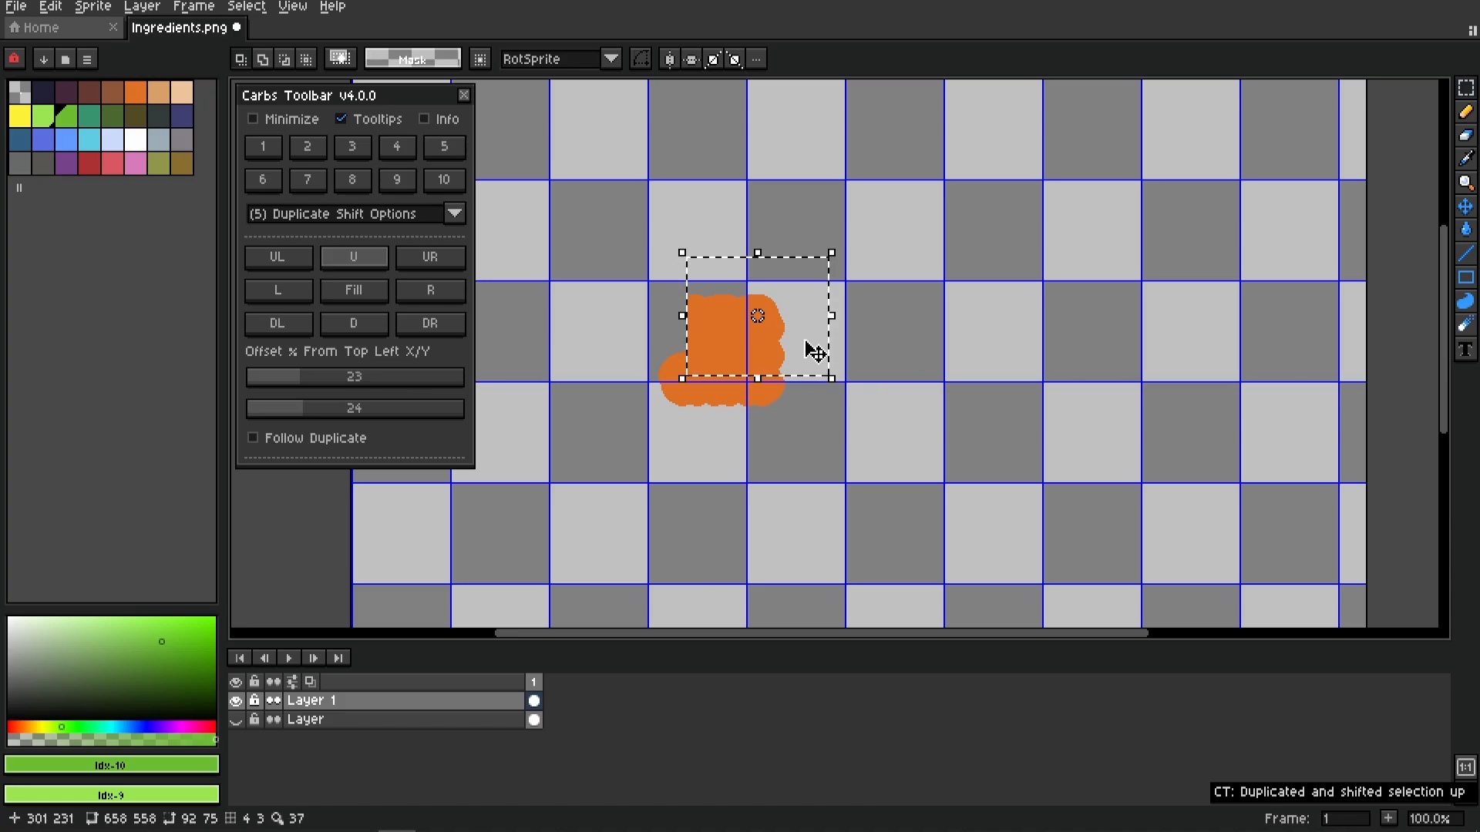
Undo the overlapping orange copies and their selection, and set both the X and Y offsets to 100%
key("ctrl+z")
key("ctrl+z")
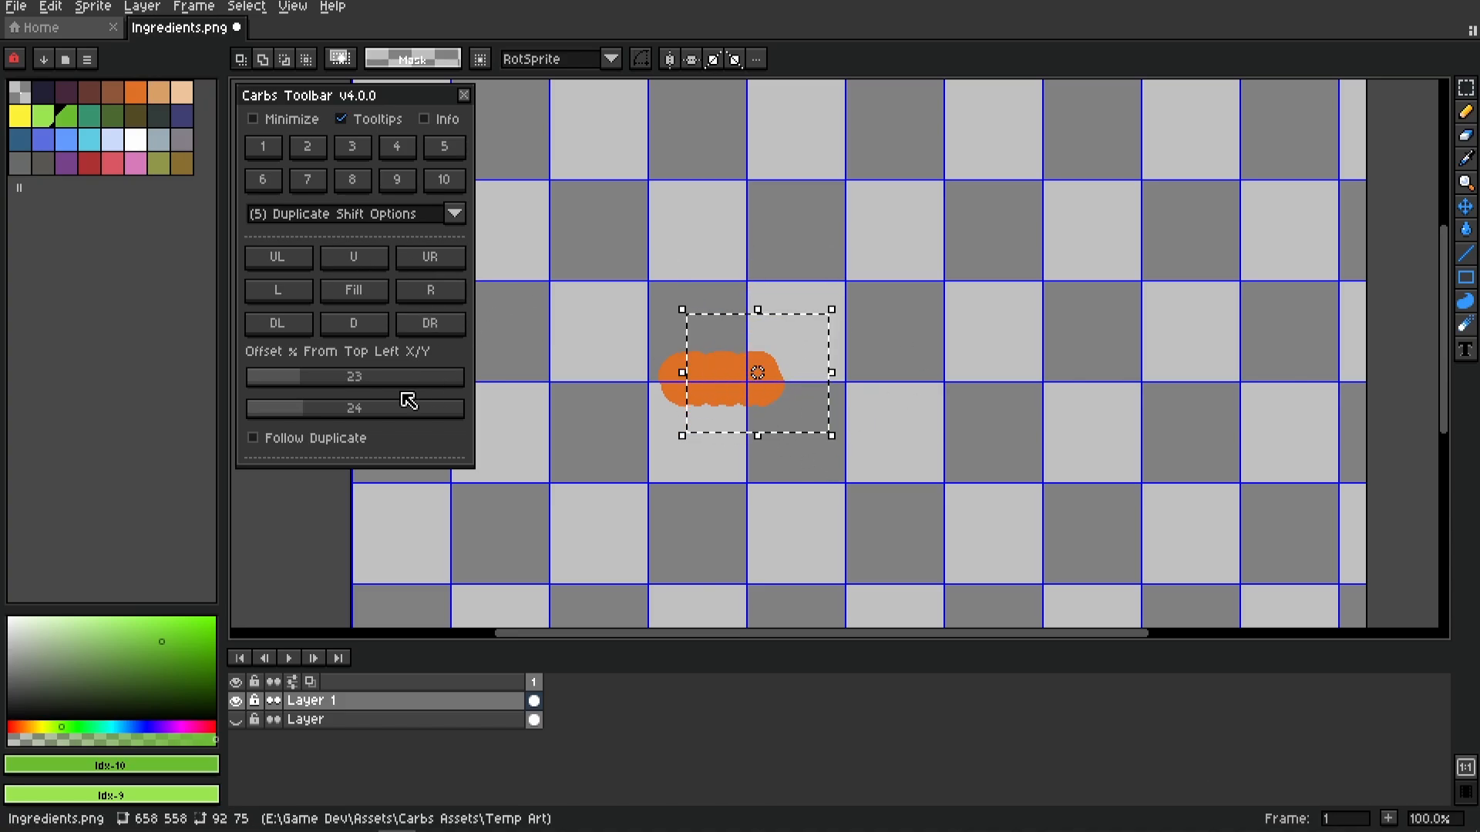
key("ctrl+z")
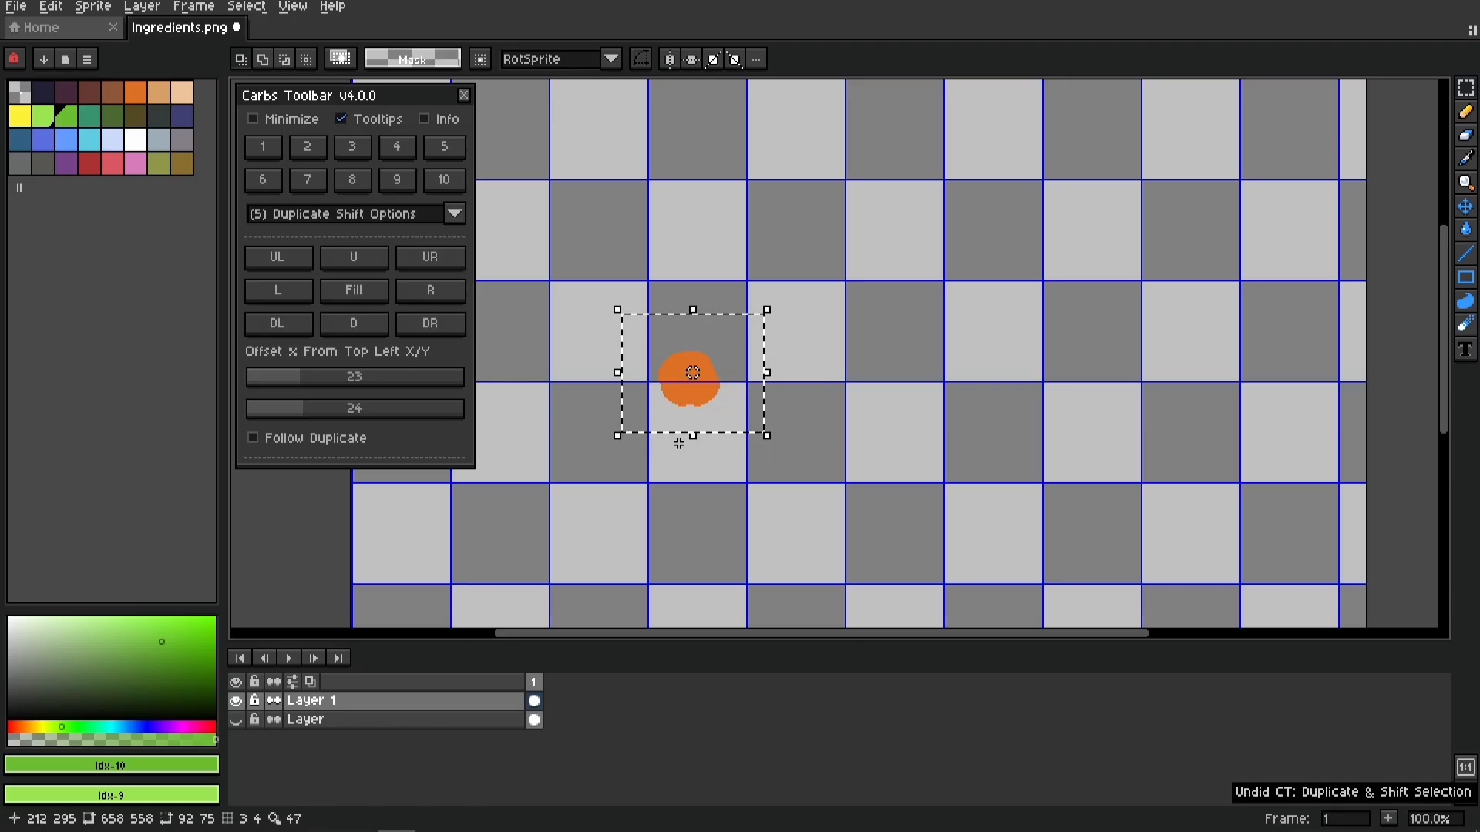
key("ctrl+z")
left_click(341, 377)
left_click_drag(329, 419, 571, 439)
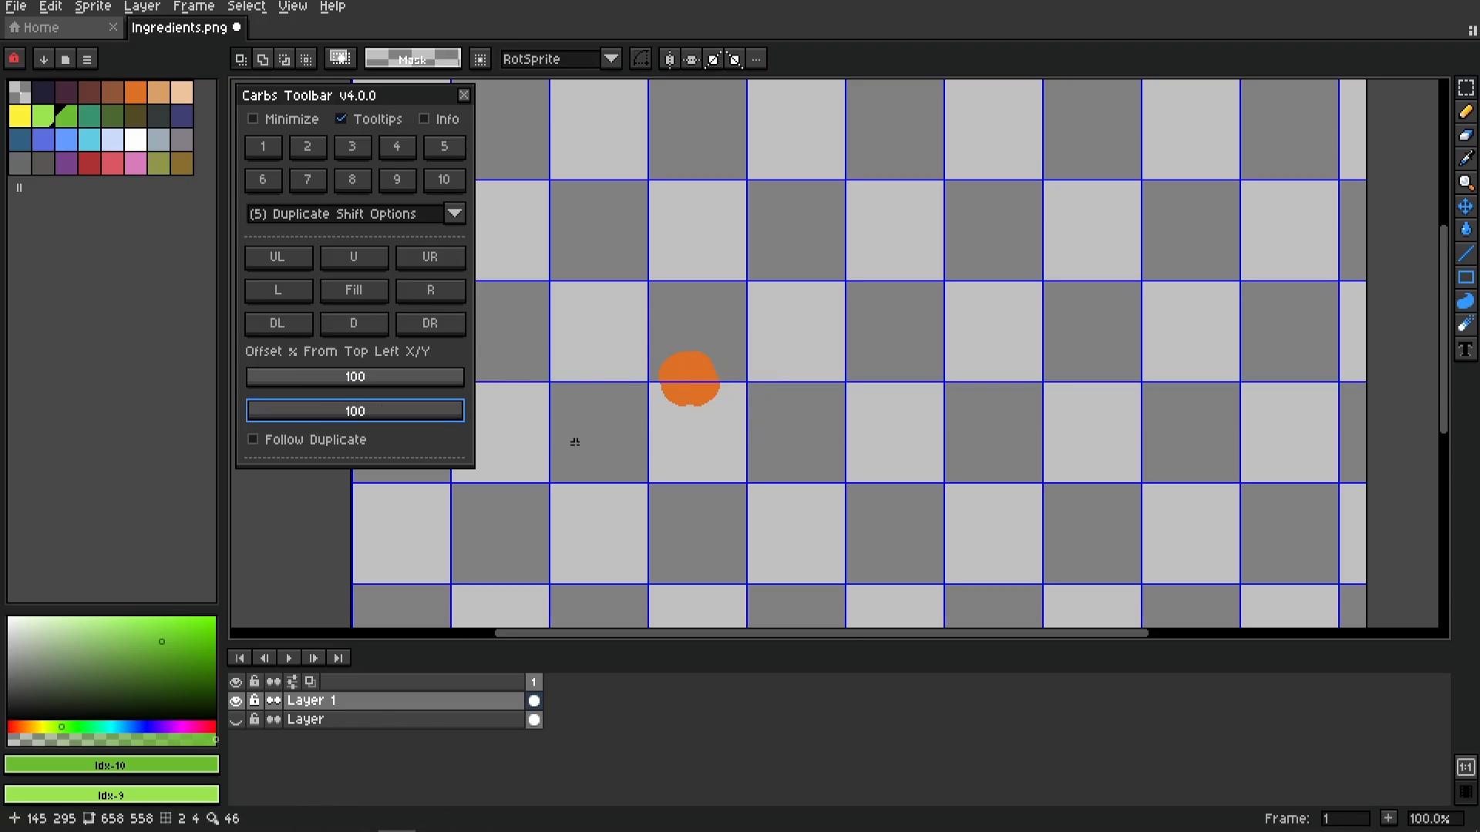
Marquee-select the orange blob with an area about 78 by 64 pixels and duplicate it three times right and twice up
left_click_drag(628, 333, 744, 433)
left_click(431, 290)
left_click(430, 290)
left_click(430, 289)
left_click(354, 257)
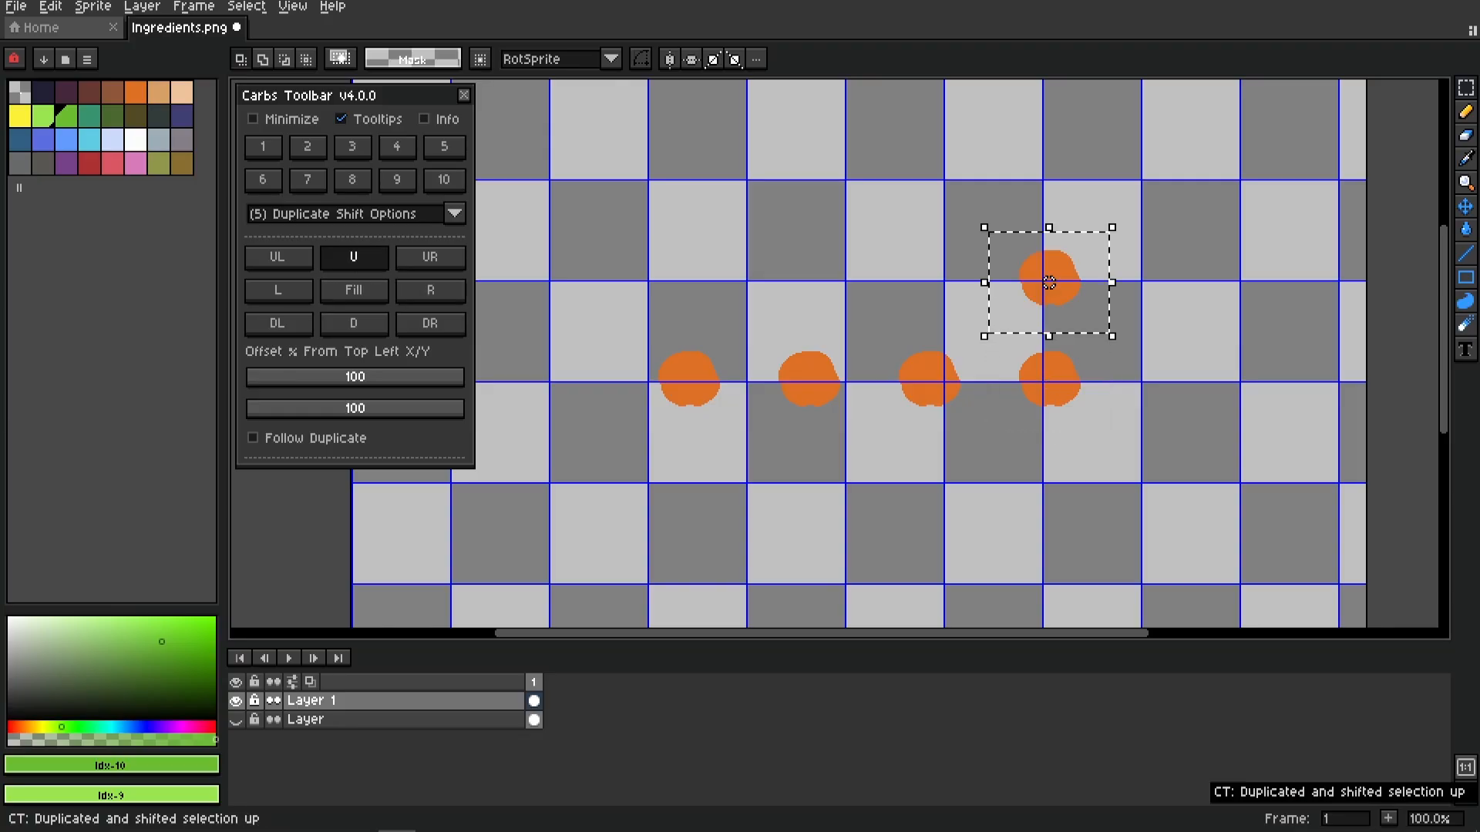
left_click(353, 257)
Continue the loop of orange copies four times left, three times down and four times right
left_click(279, 290)
left_click(278, 290)
left_click(278, 290)
left_click(279, 290)
left_click(354, 323)
left_click(354, 323)
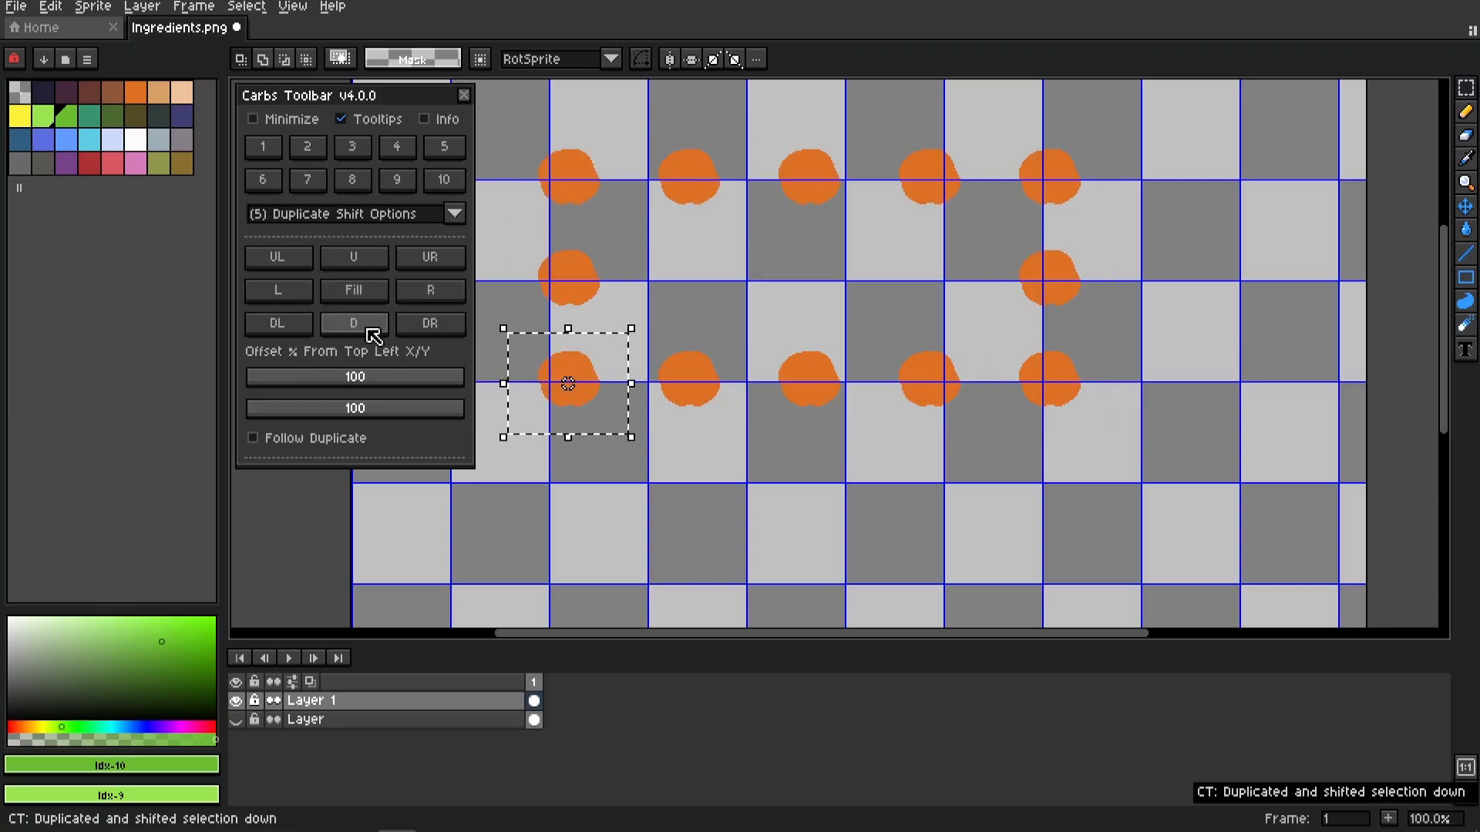
left_click(353, 323)
left_click(430, 290)
left_click(430, 289)
left_click(430, 290)
left_click(430, 290)
Undo the whole loop of orange copies on Layer 1
key("ctrl+z")
key("ctrl+z")
key("ctrl+z")
key("ctrl+z")
key("ctrl+z")
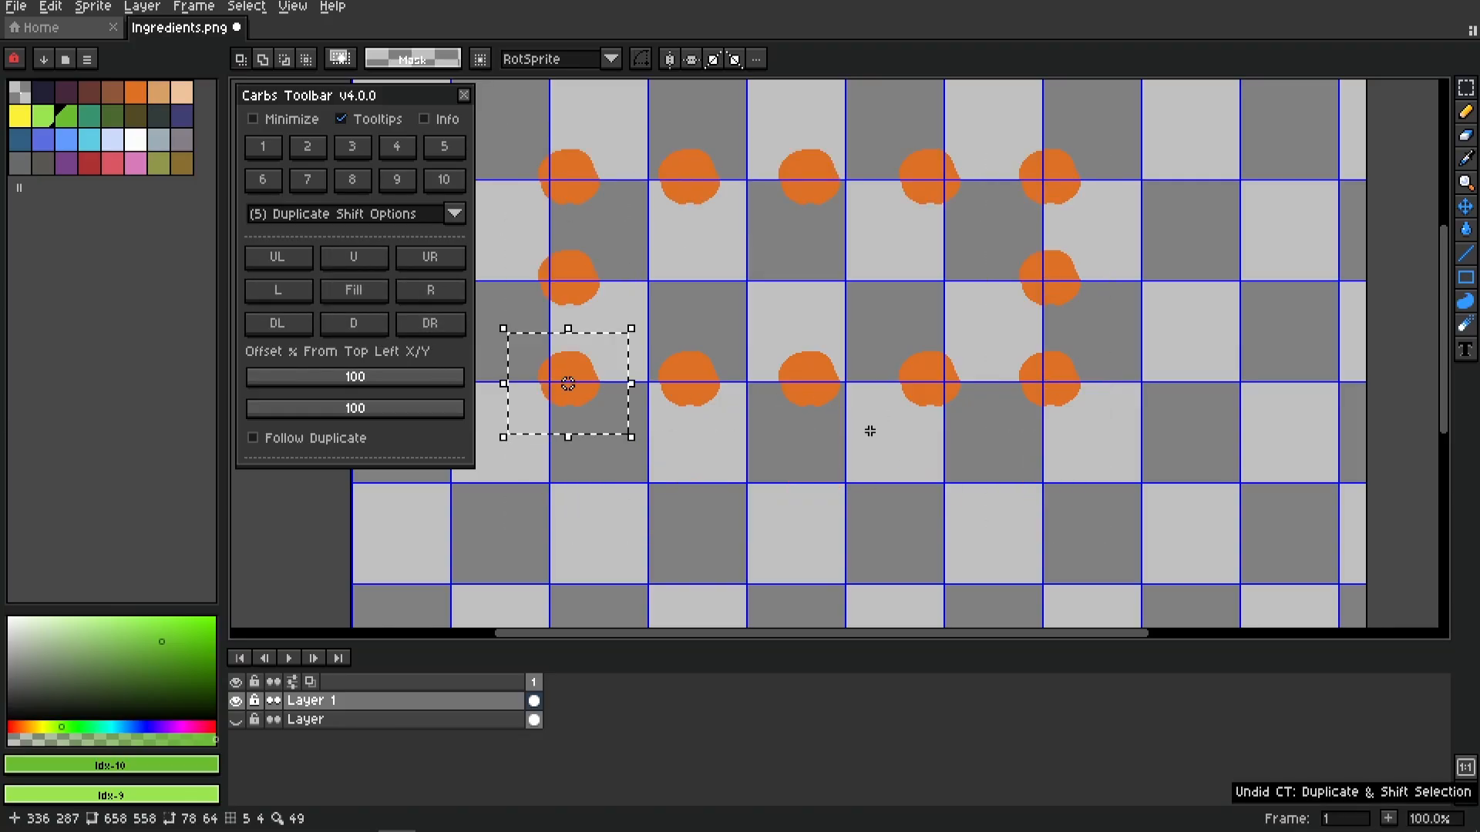
key("ctrl+z")
key("ctrl+z")
key("ctrl+z")
key("ctrl+z")
key("ctrl+z")
key("ctrl+z")
key("ctrl+z")
key("ctrl+z")
key("ctrl+z")
key("ctrl+z")
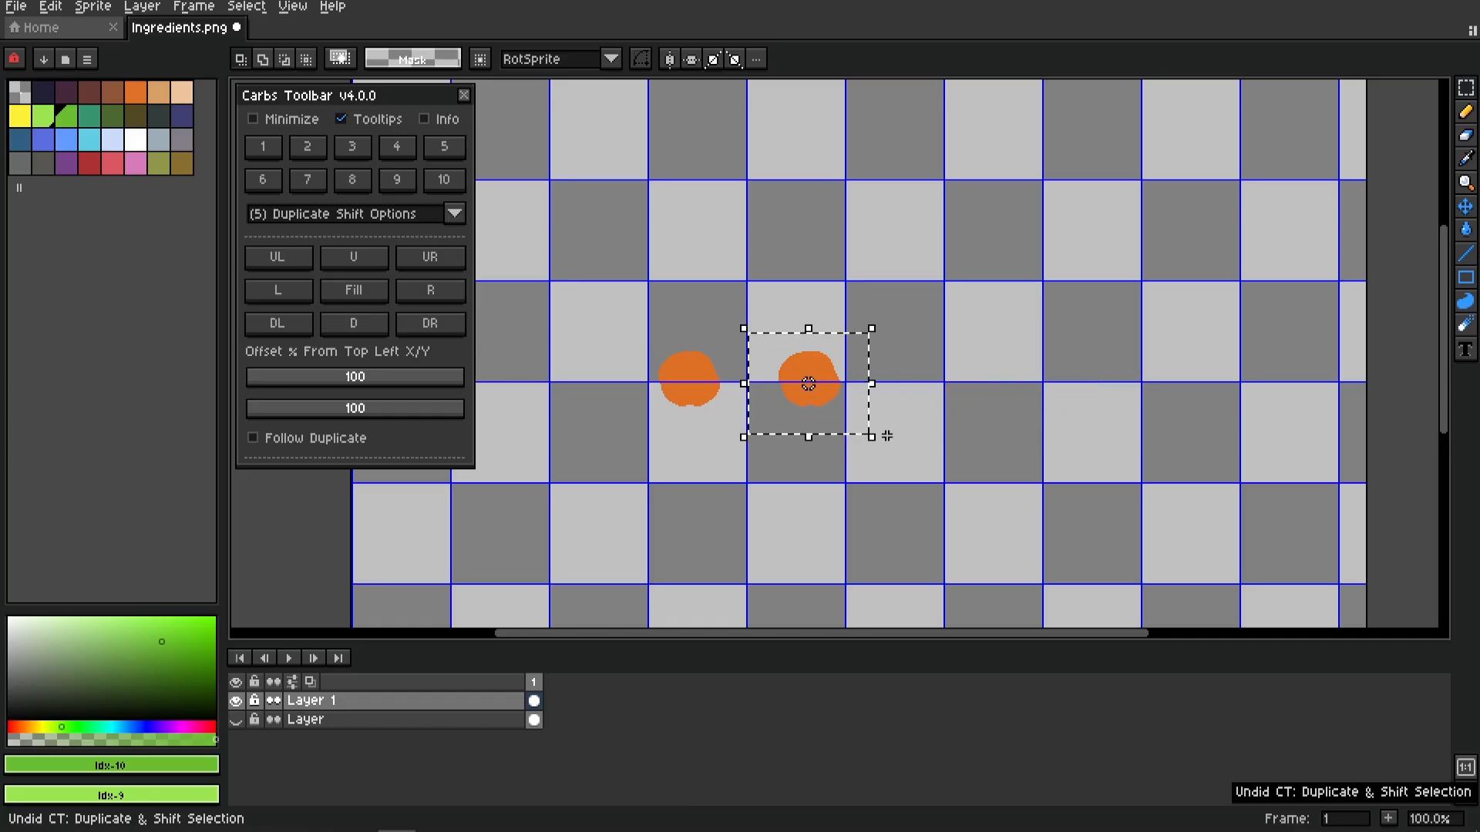
key("ctrl+z")
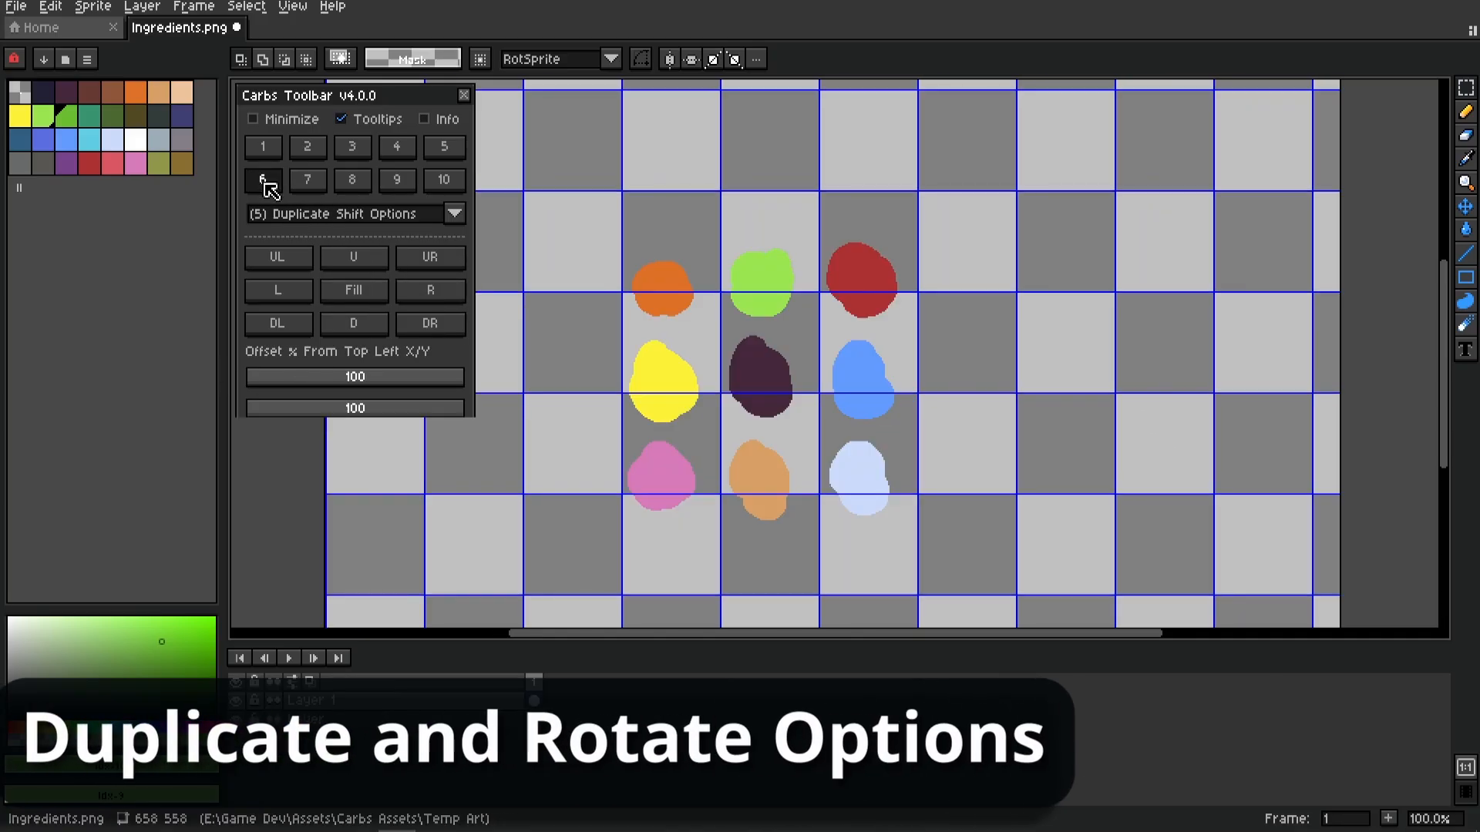
Switch the toolbar to Duplicate Rotate Options and merge Layer 1 down into the original layer
left_click(264, 182)
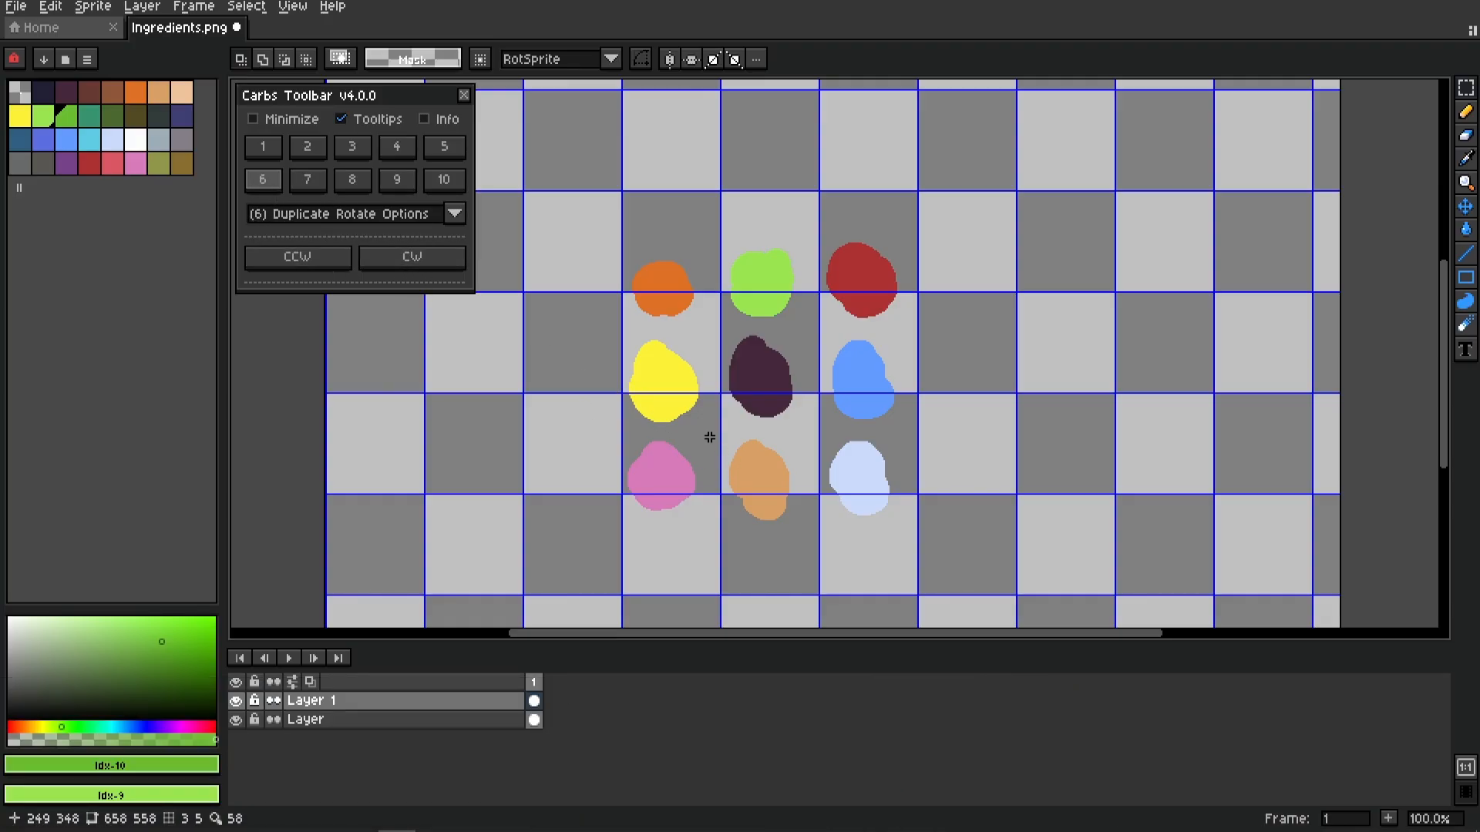
left_click_drag(647, 388, 570, 387)
key("ctrl+e")
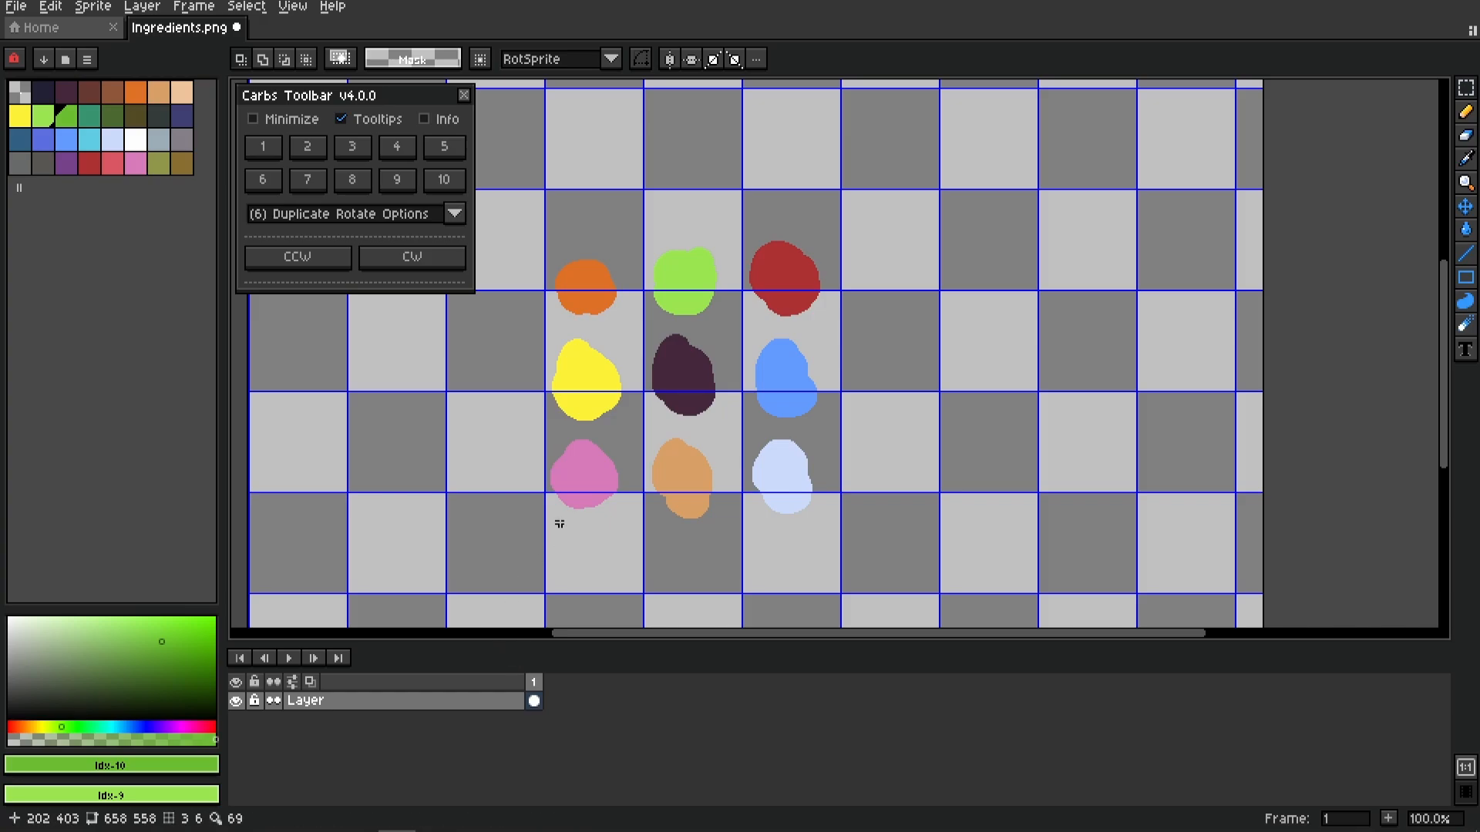
Select all nine blobs, about 227 by 208 pixels, and place a copy rotated 90 degrees counter-clockwise right of the originals
left_click_drag(517, 223, 870, 555)
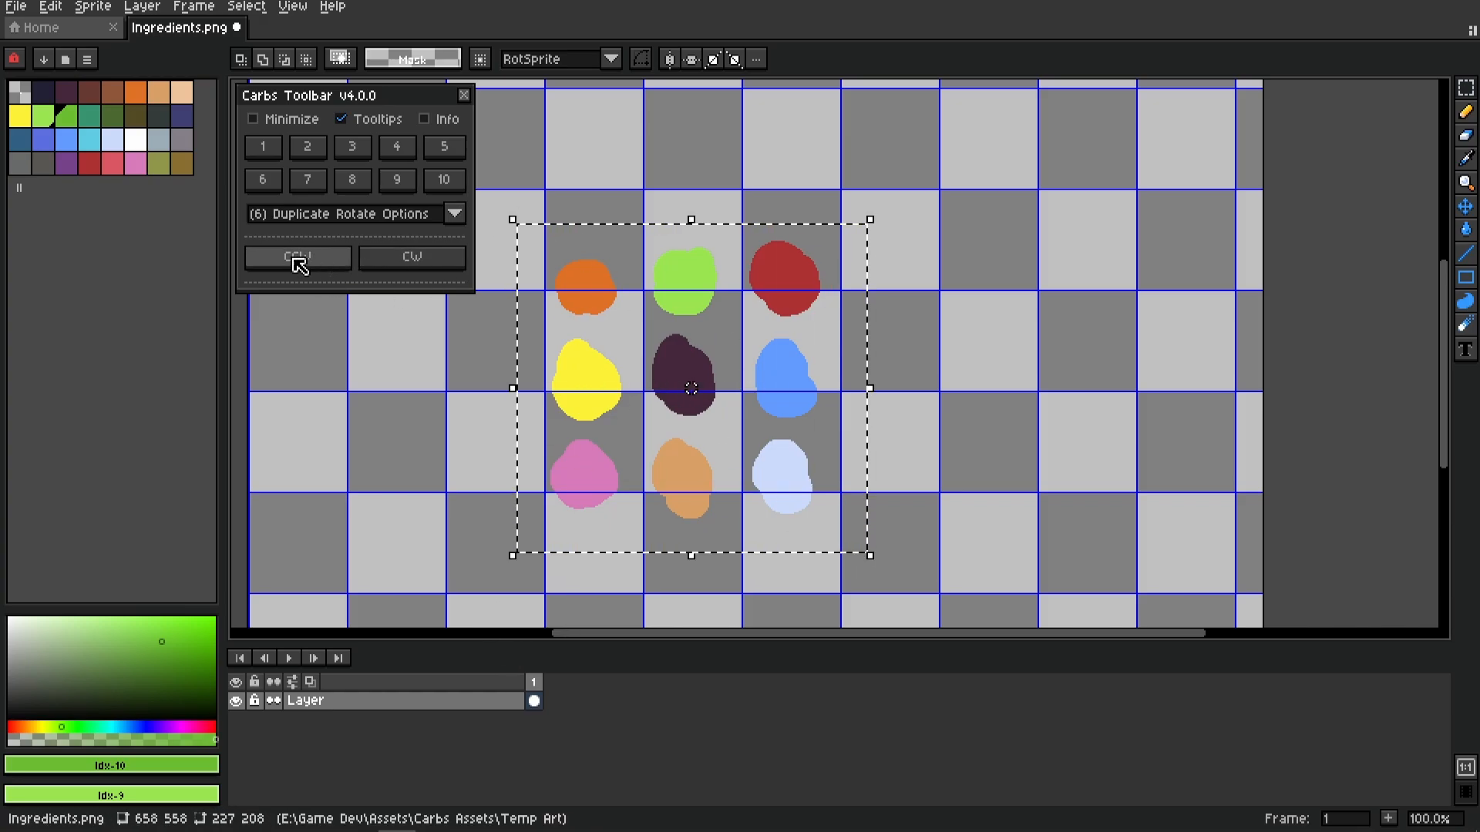
left_click(324, 268)
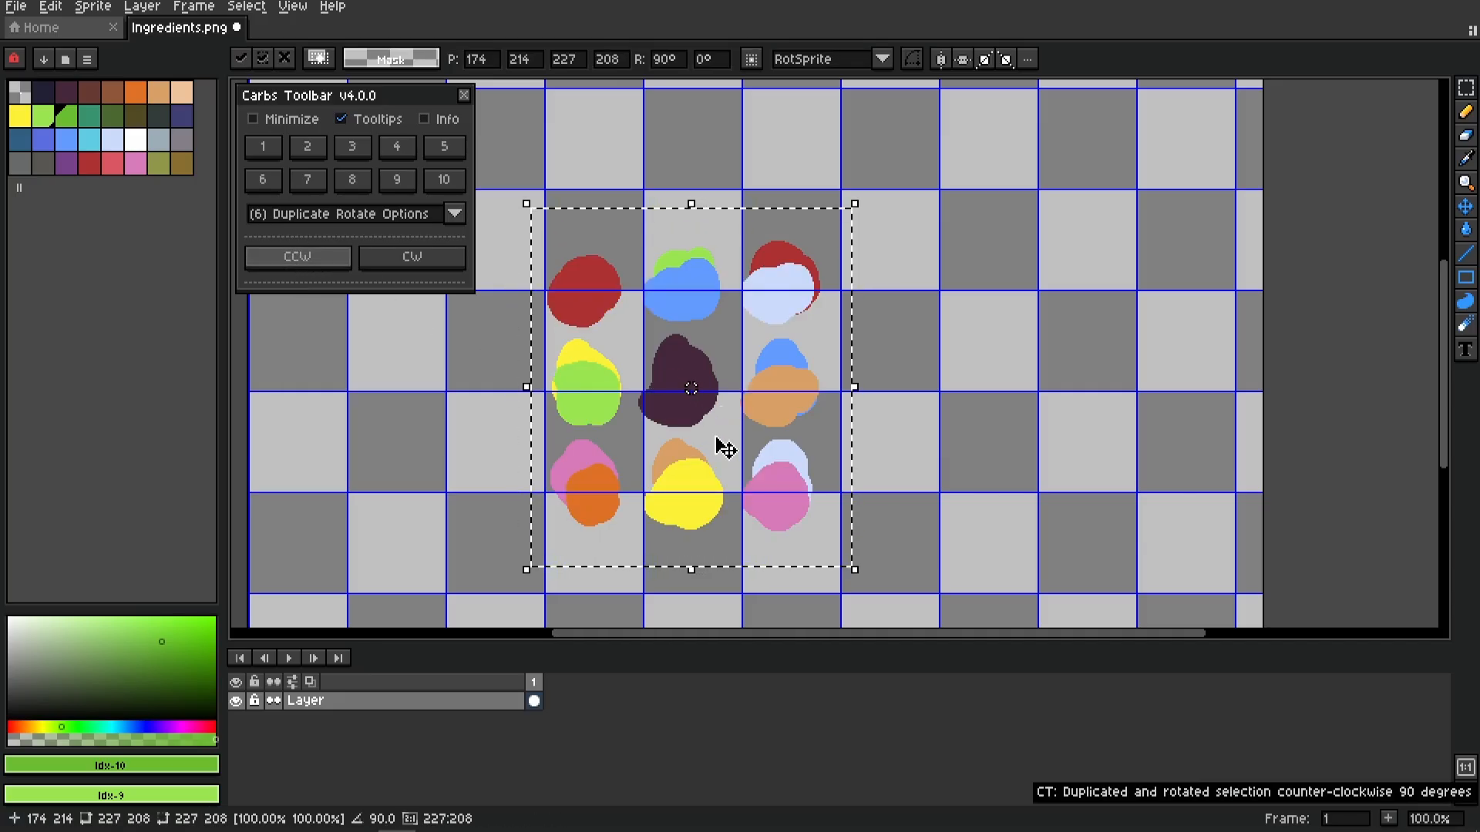
left_click_drag(771, 397, 1077, 215)
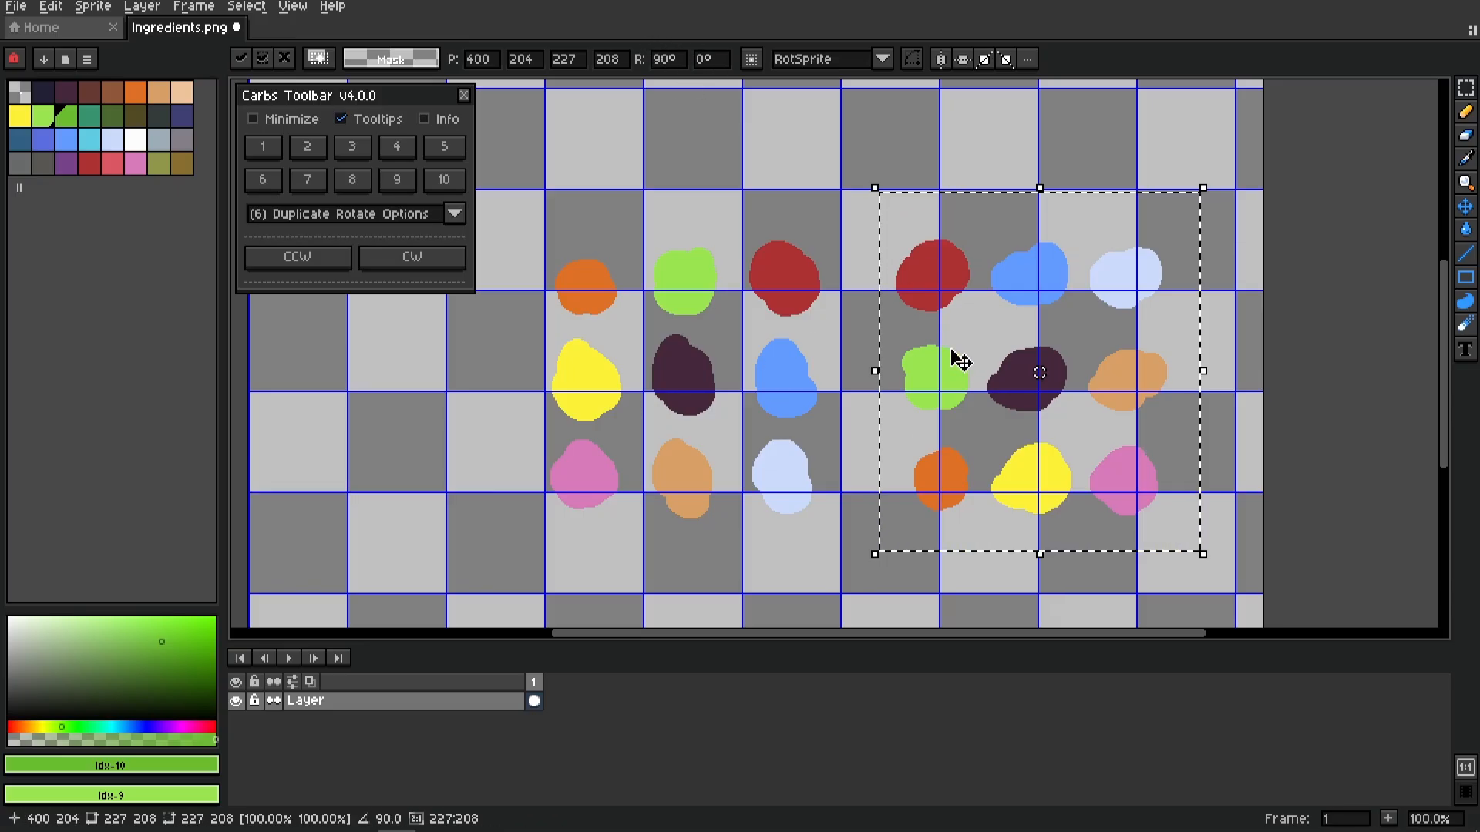
Select the original nine blobs, about 240 by 221 pixels, and place a copy rotated 90 degrees clockwise above them
left_click_drag(675, 341, 756, 323)
left_click_drag(576, 171, 951, 524)
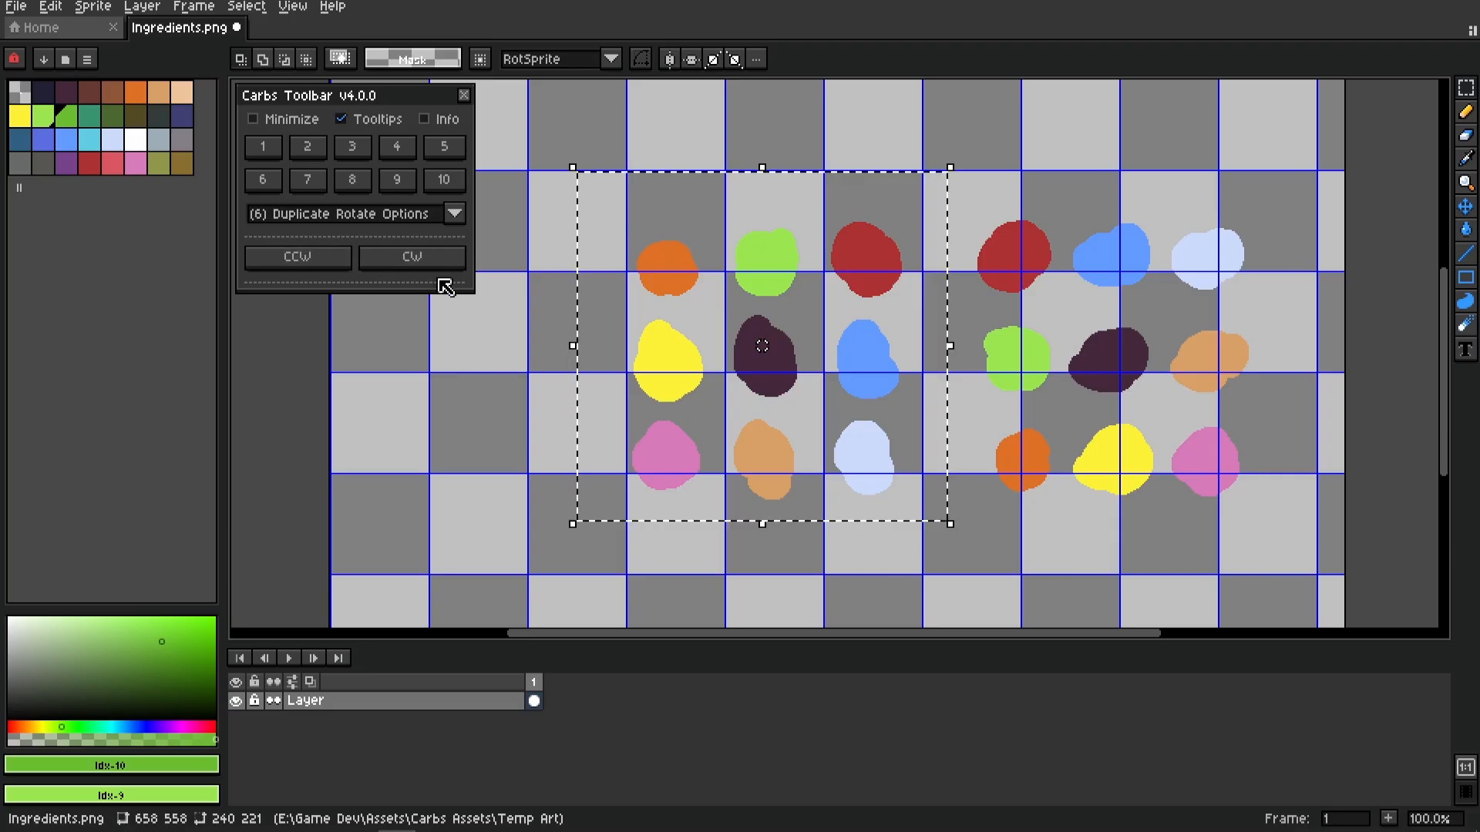
left_click(431, 266)
left_click_drag(862, 386, 876, 214)
scroll(815, 328, "down", 1)
left_click_drag(815, 327, 796, 279)
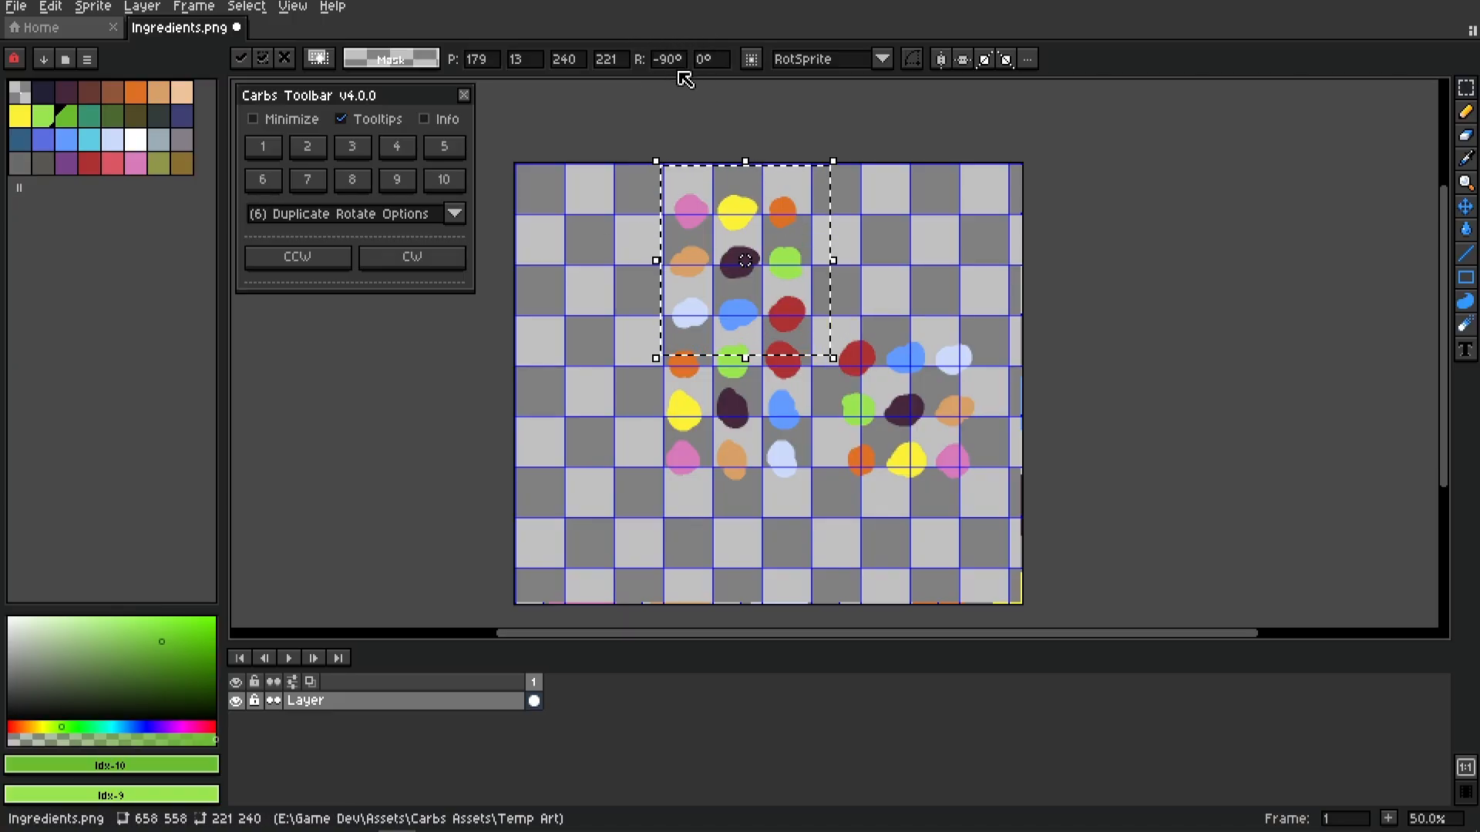
Place a copy of the nine blobs rotated 90 degrees counter-clockwise beside the originals and undo it
left_click_drag(809, 292, 792, 283)
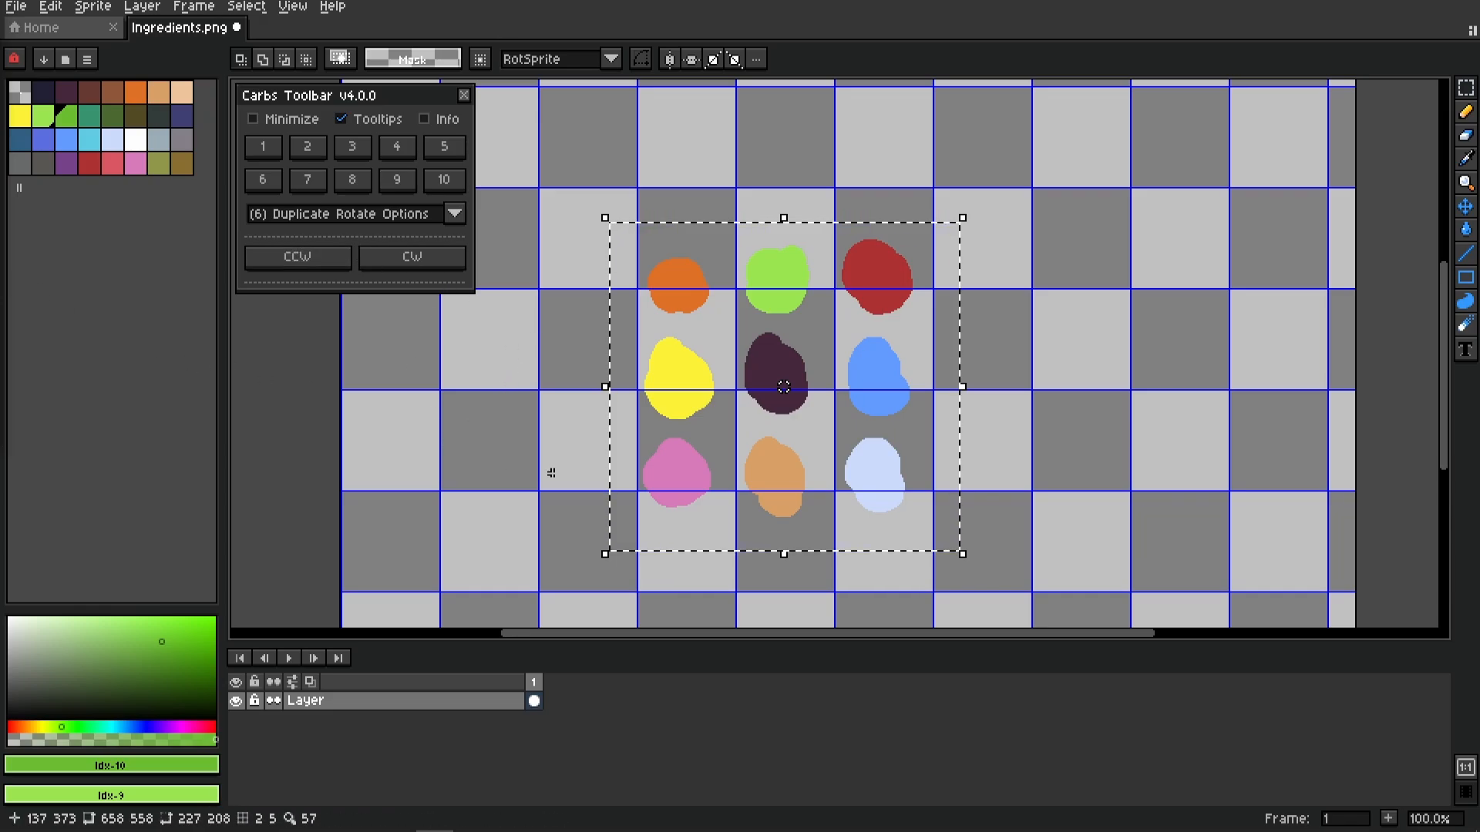
key("6")
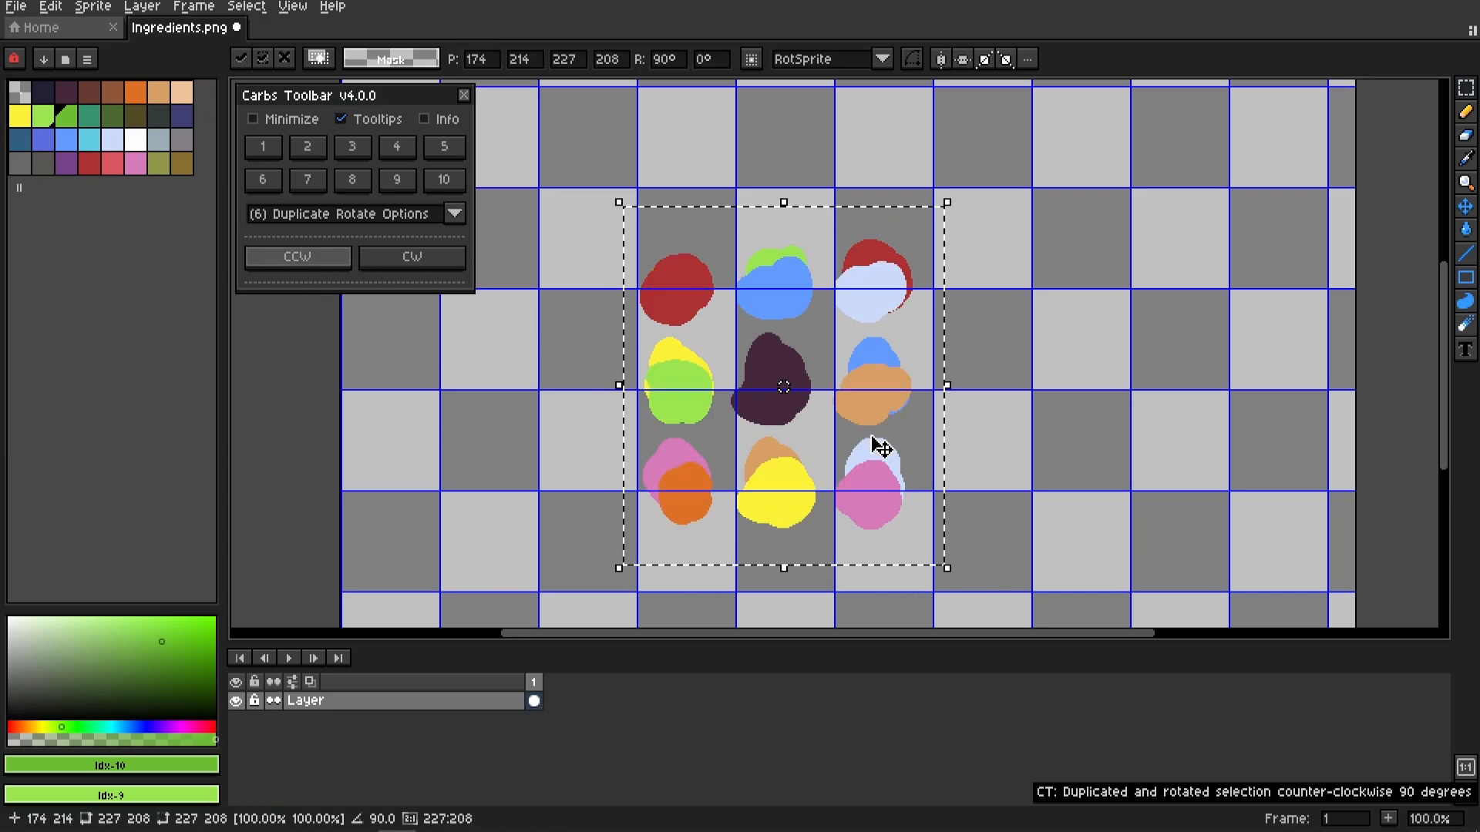
left_click_drag(828, 428, 1189, 400)
left_click(935, 502)
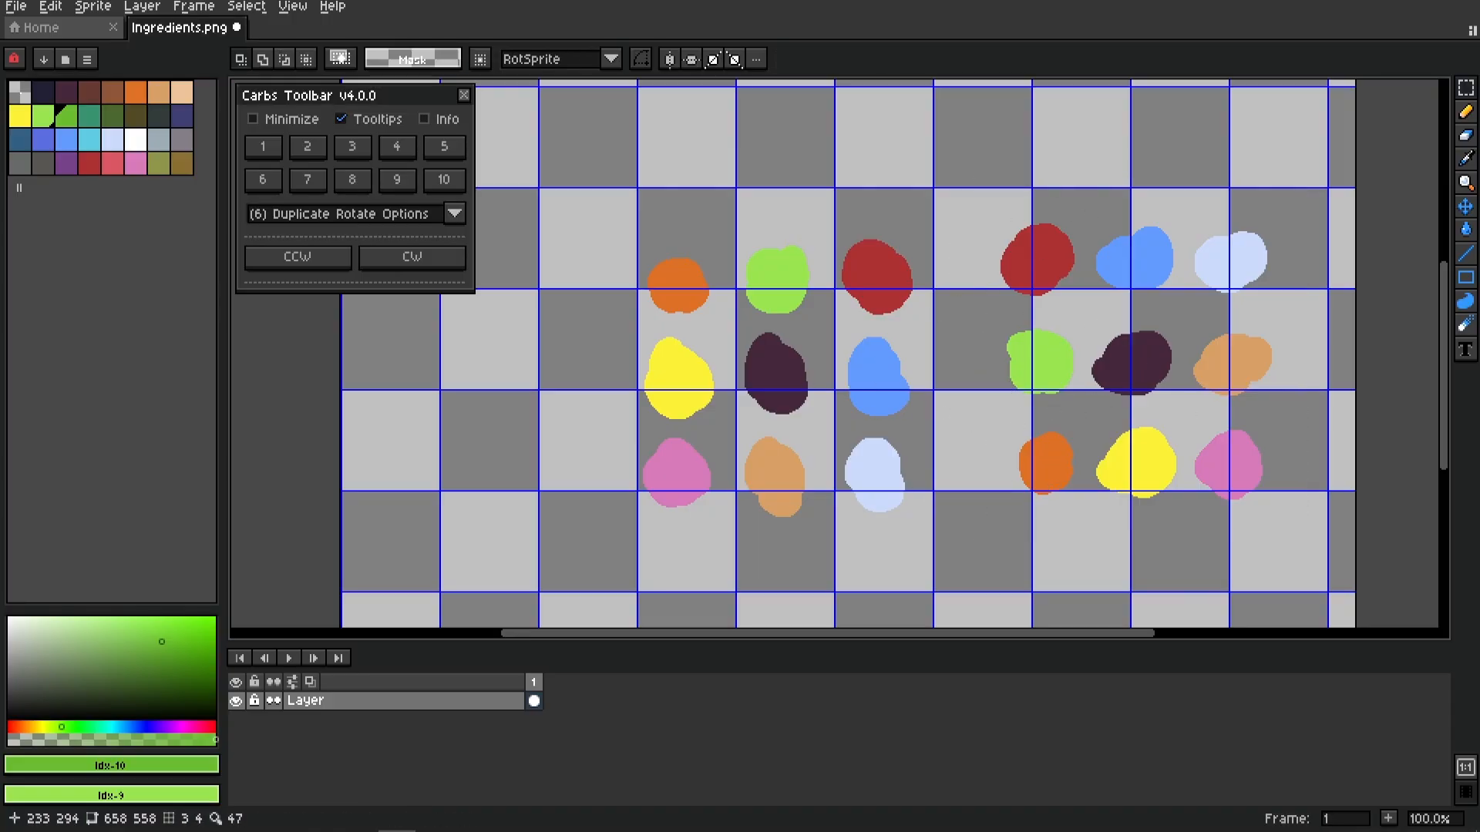
key("ctrl+z")
key("ctrl+z")
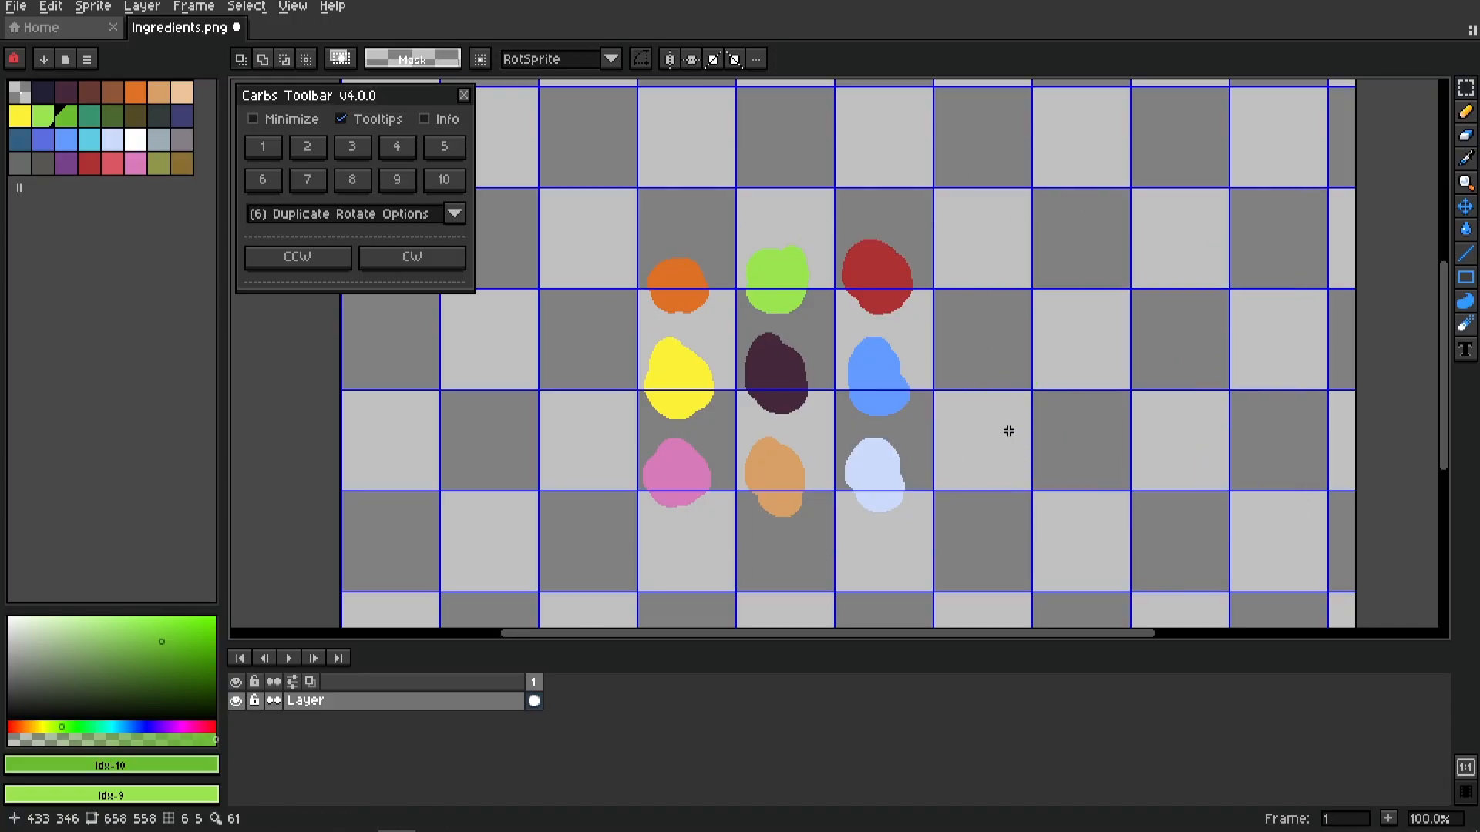
Switch the toolbar to Expand Canvas Options and select one 48 by 48 pixel sprite cell in the spritesheet's first row
key("7")
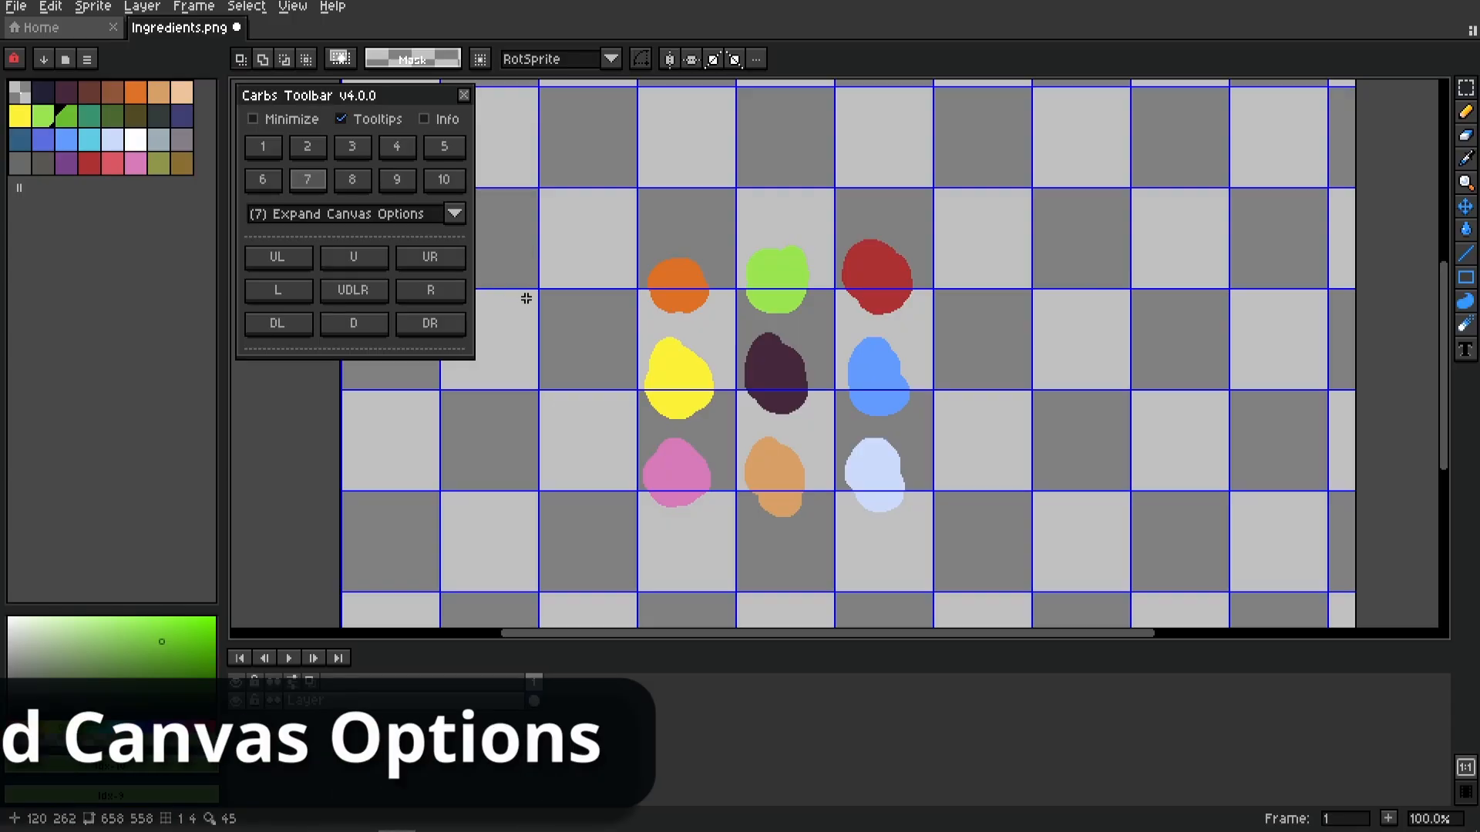
scroll(664, 381, "down", 1)
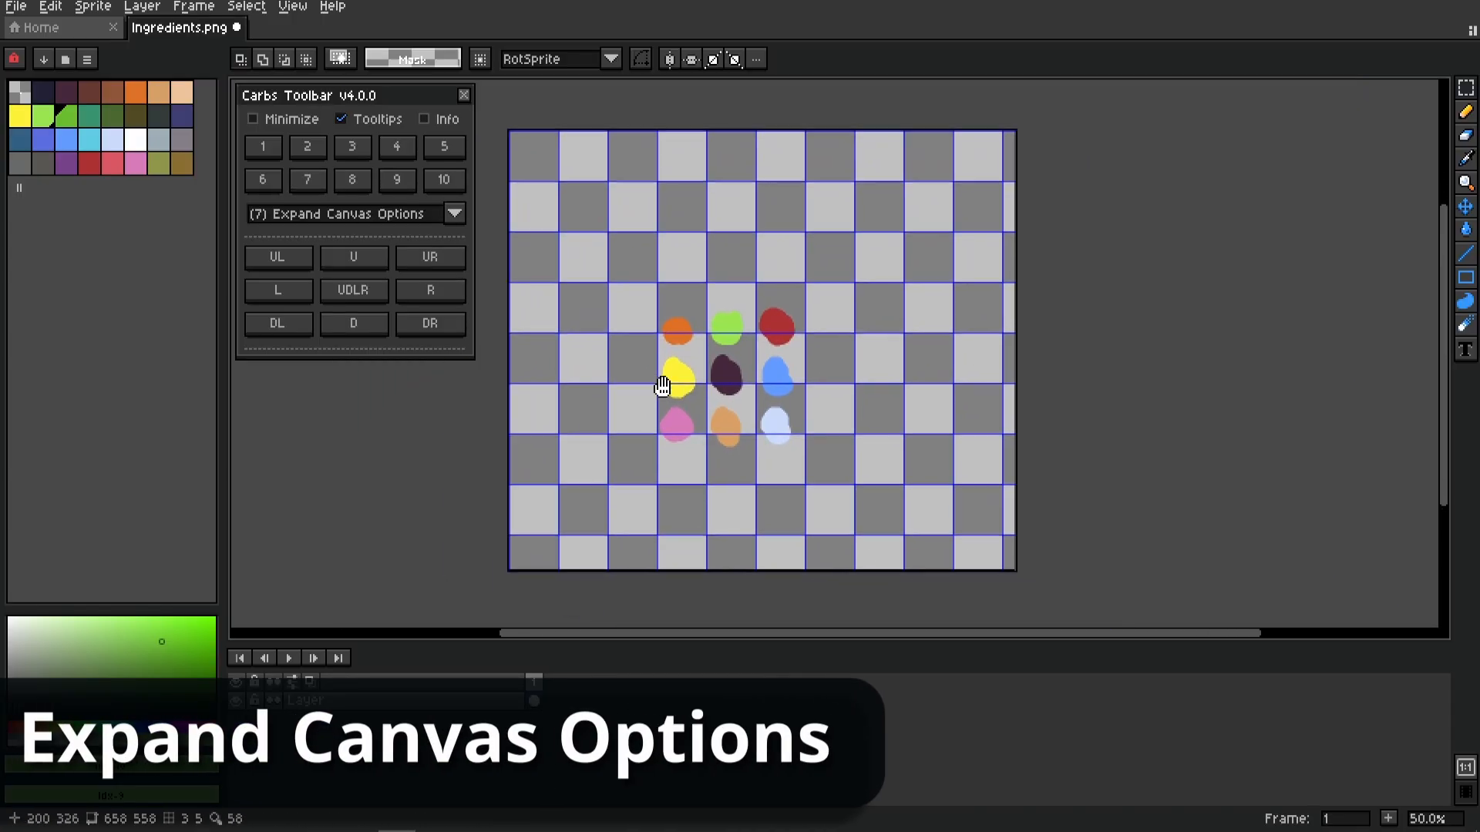
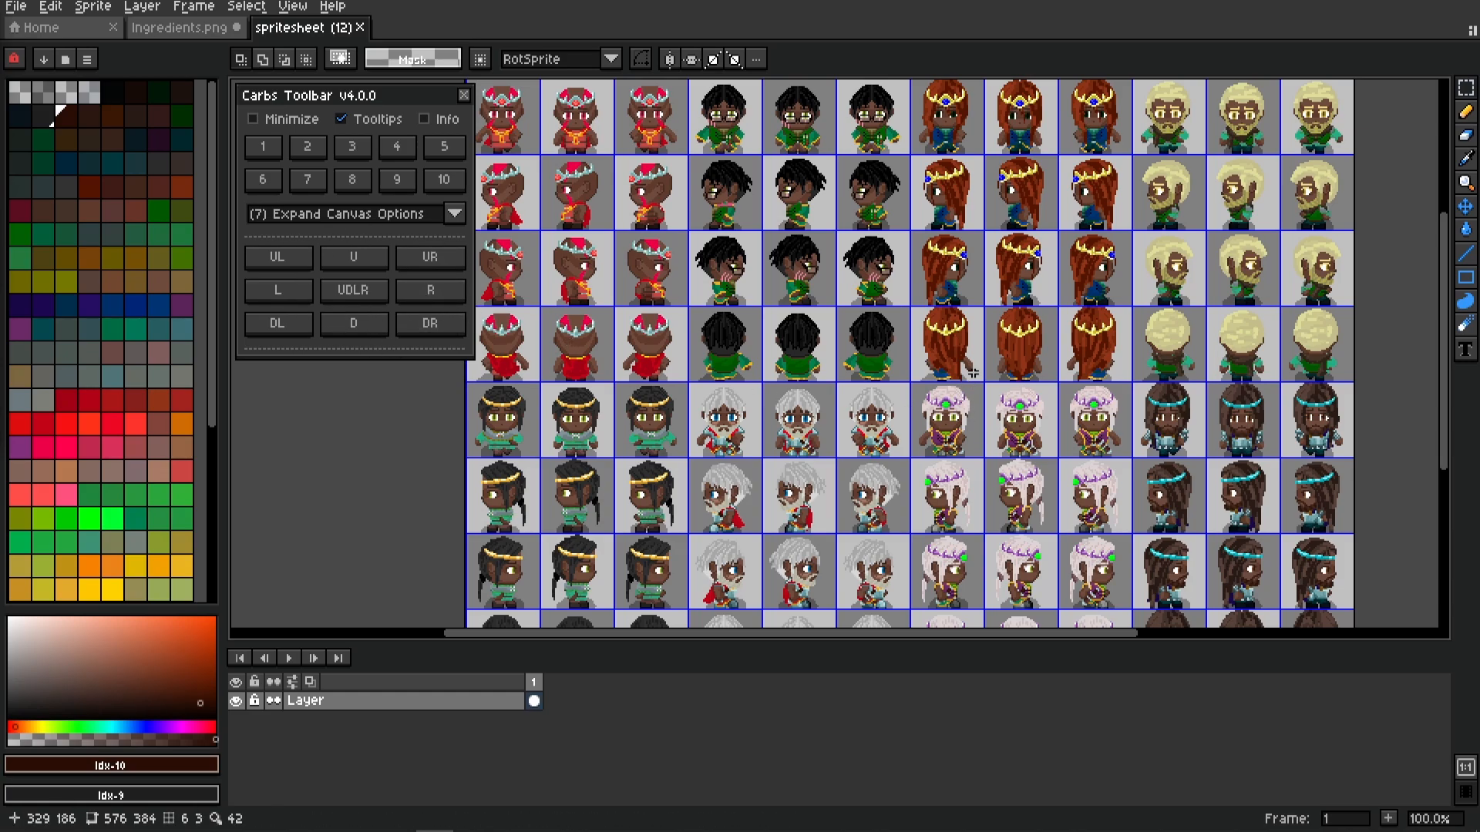
scroll(957, 219, "up", 3)
double_click(795, 230)
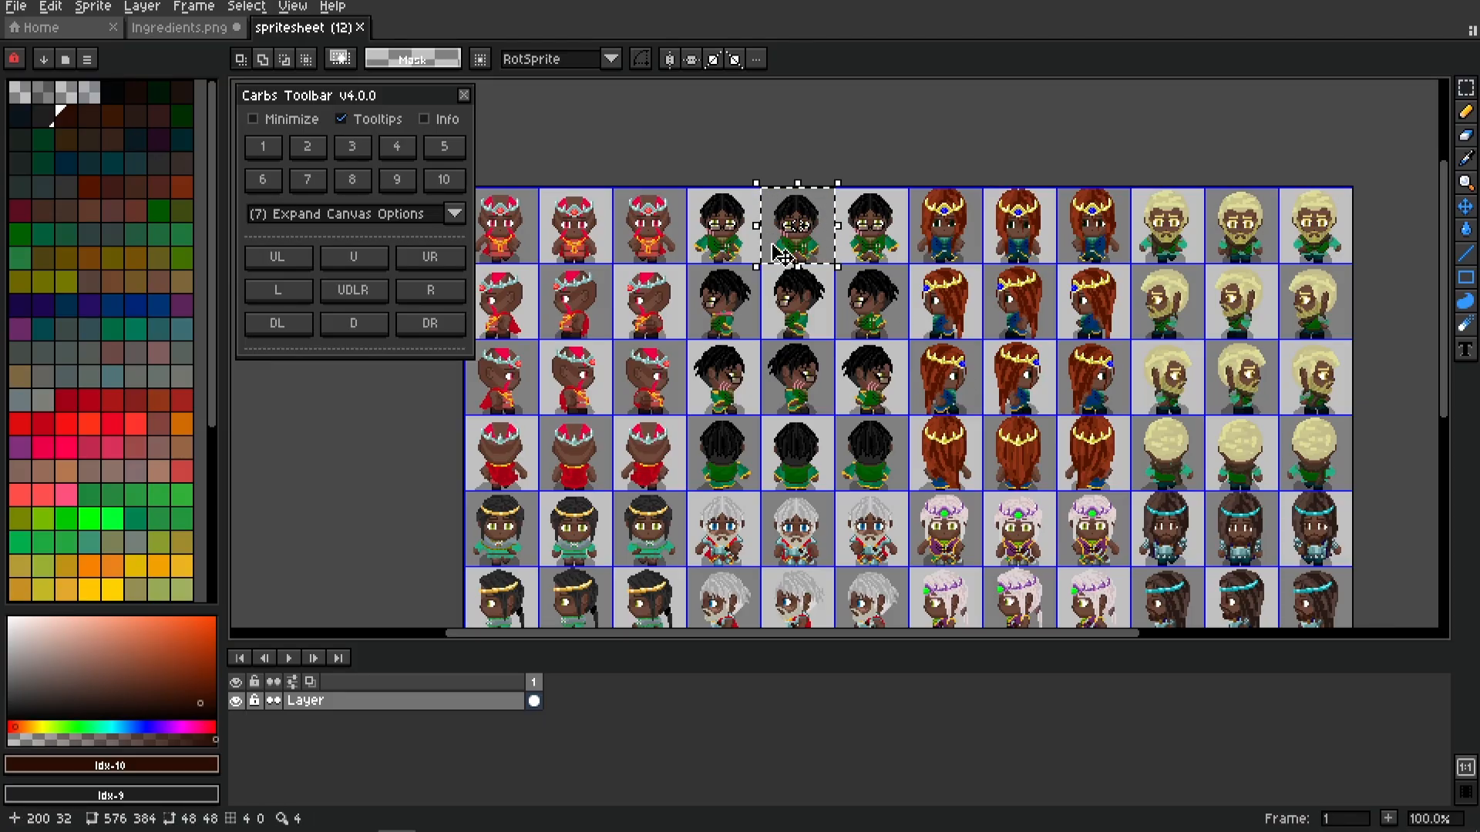
Expand the spritesheet canvas to the right by the selected sprite's width and undo the expansion
left_click(436, 293)
left_click_drag(1144, 282, 889, 308)
key("ctrl+z")
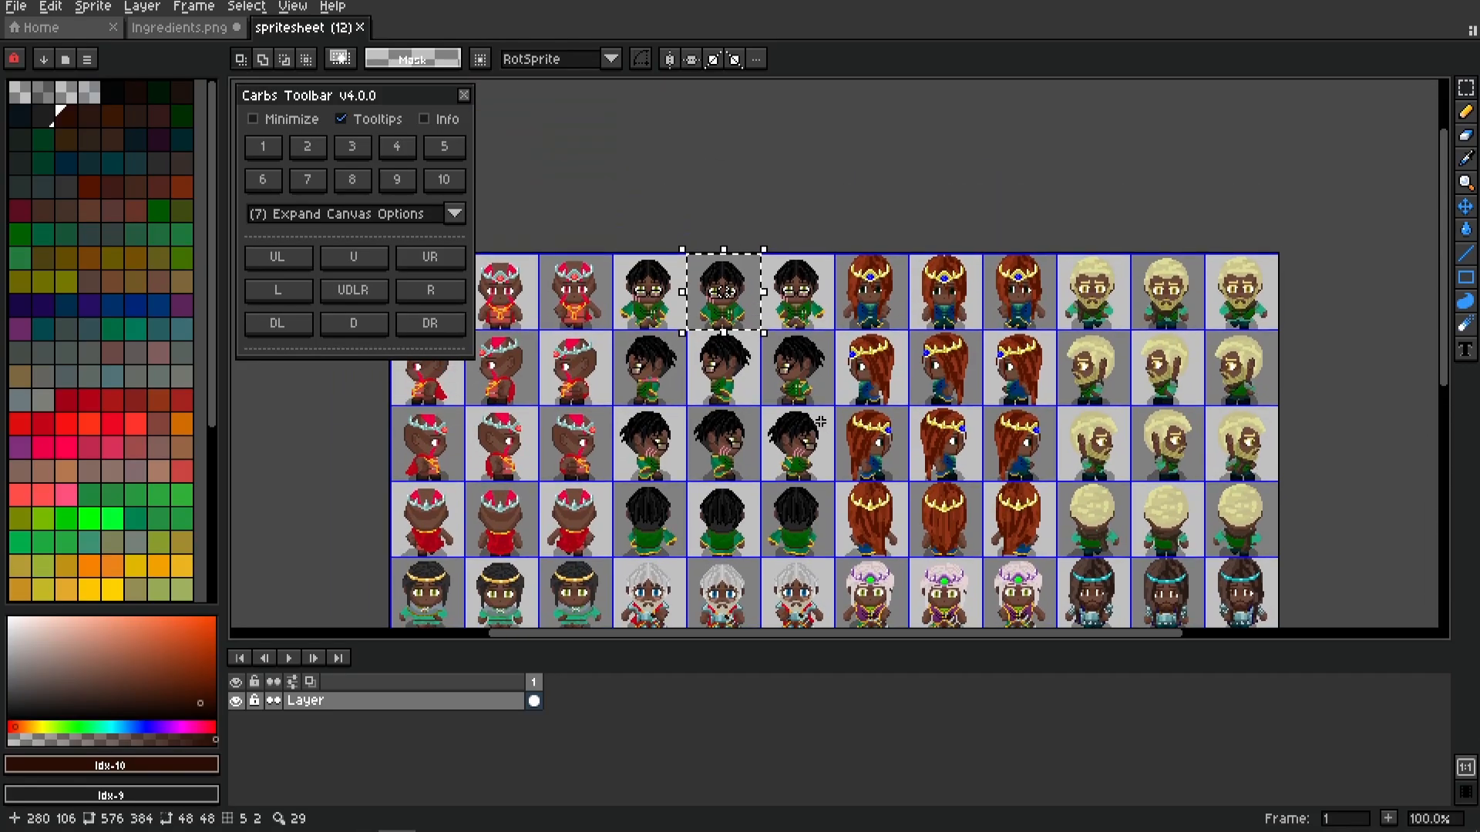
Expand the spritesheet canvas upward four times by the selected sprite's 48 pixel height
left_click(348, 256)
left_click_drag(793, 174, 823, 368)
left_click_drag(763, 256, 863, 259)
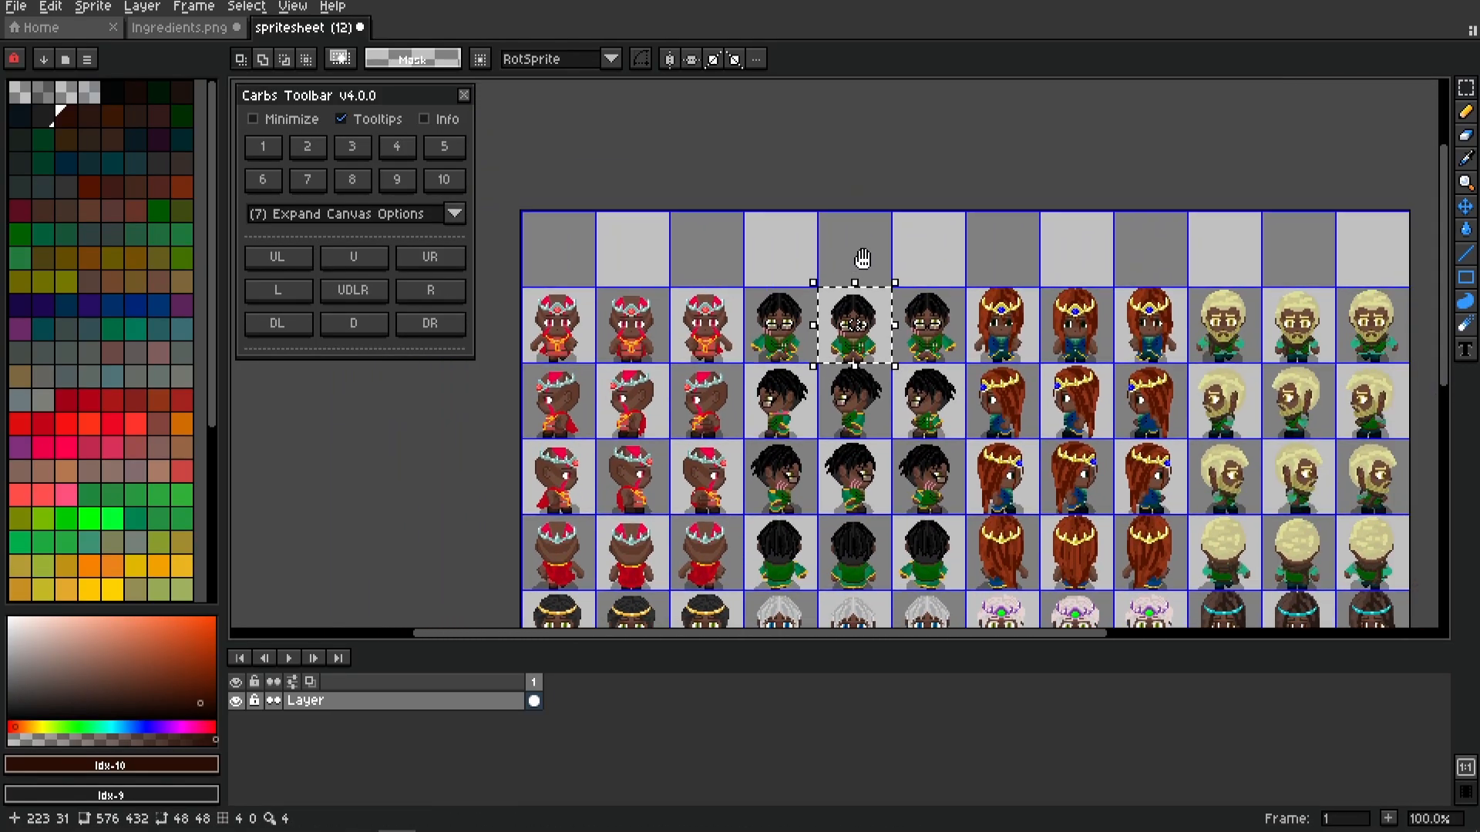
left_click(373, 255)
left_click(373, 255)
left_click(373, 255)
left_click_drag(973, 498, 839, 423)
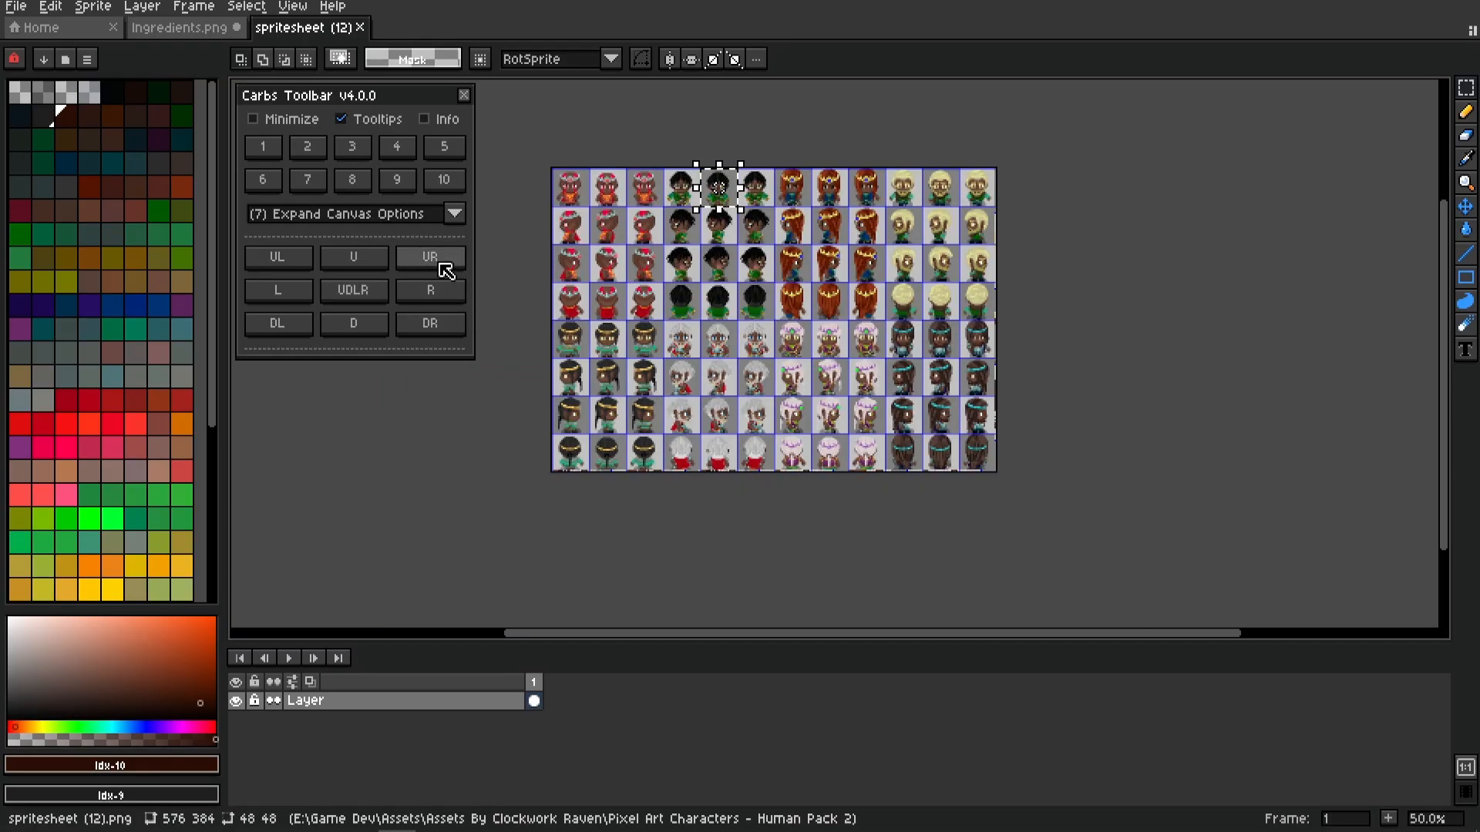
Expand the canvas up and right by 48 pixels several times, and try expanding it in all four directions
left_click(446, 271)
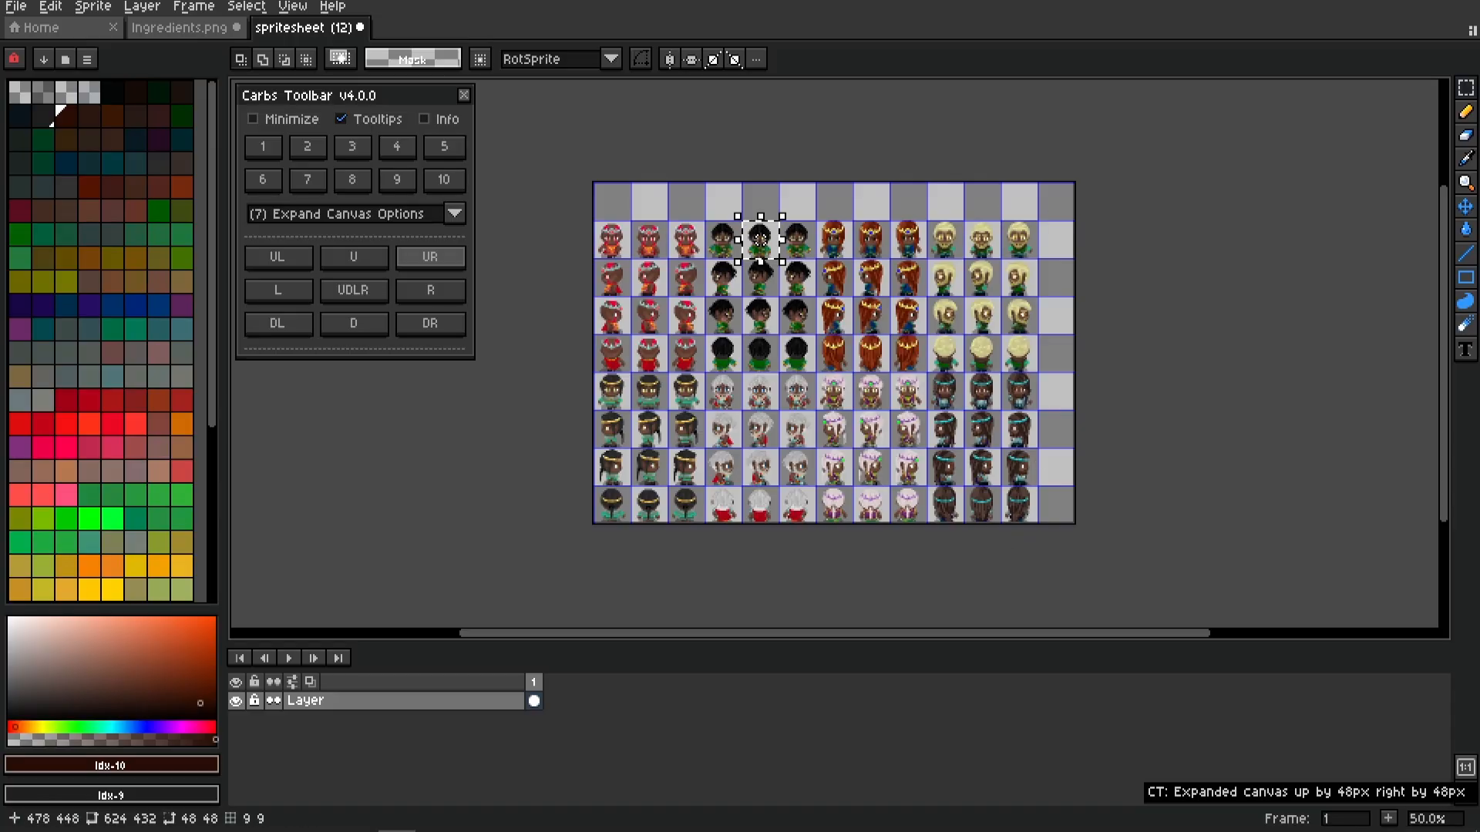
left_click(455, 262)
left_click(455, 262)
left_click(455, 262)
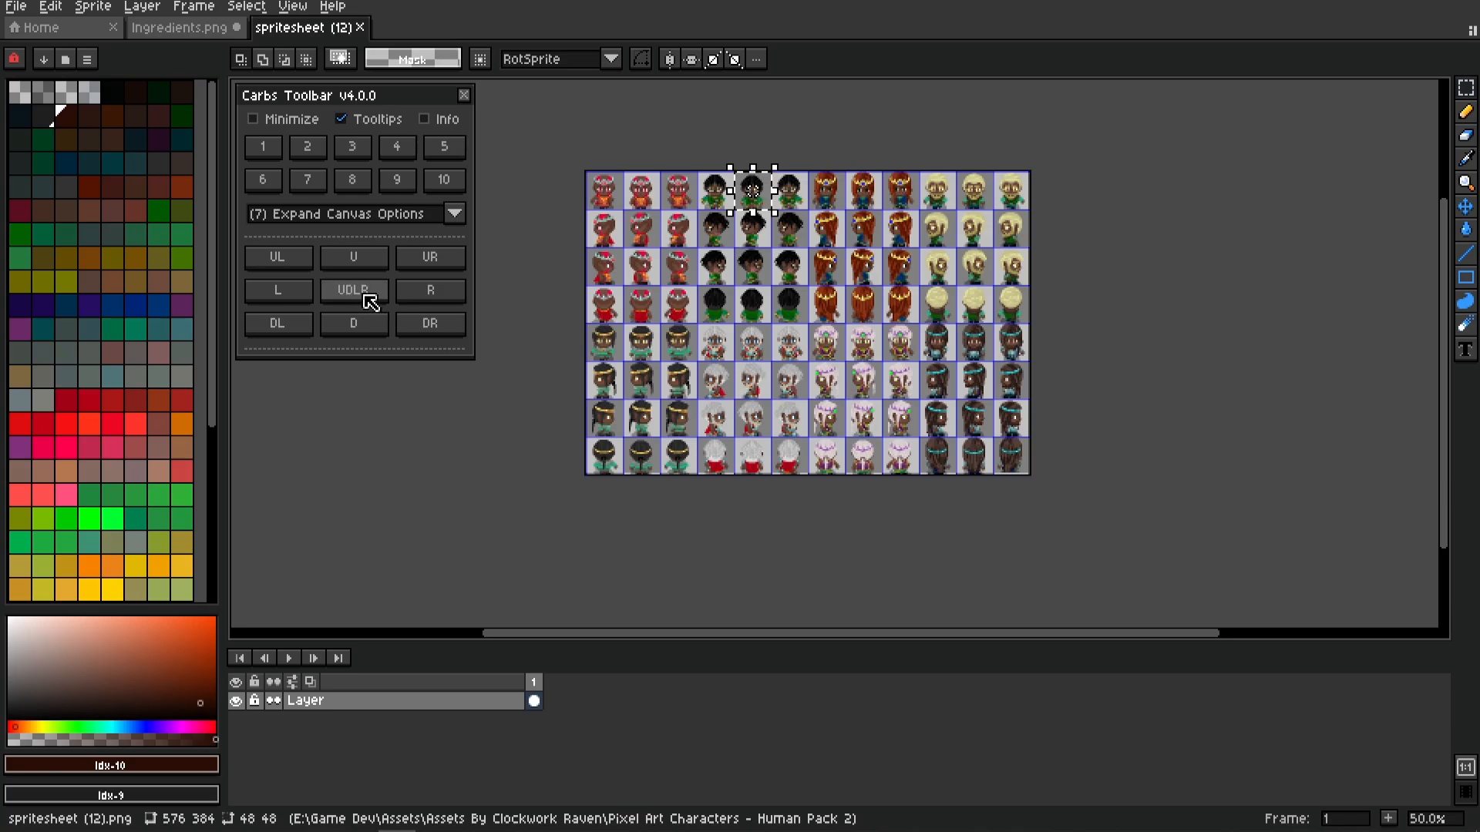
left_click(367, 297)
left_click(367, 297)
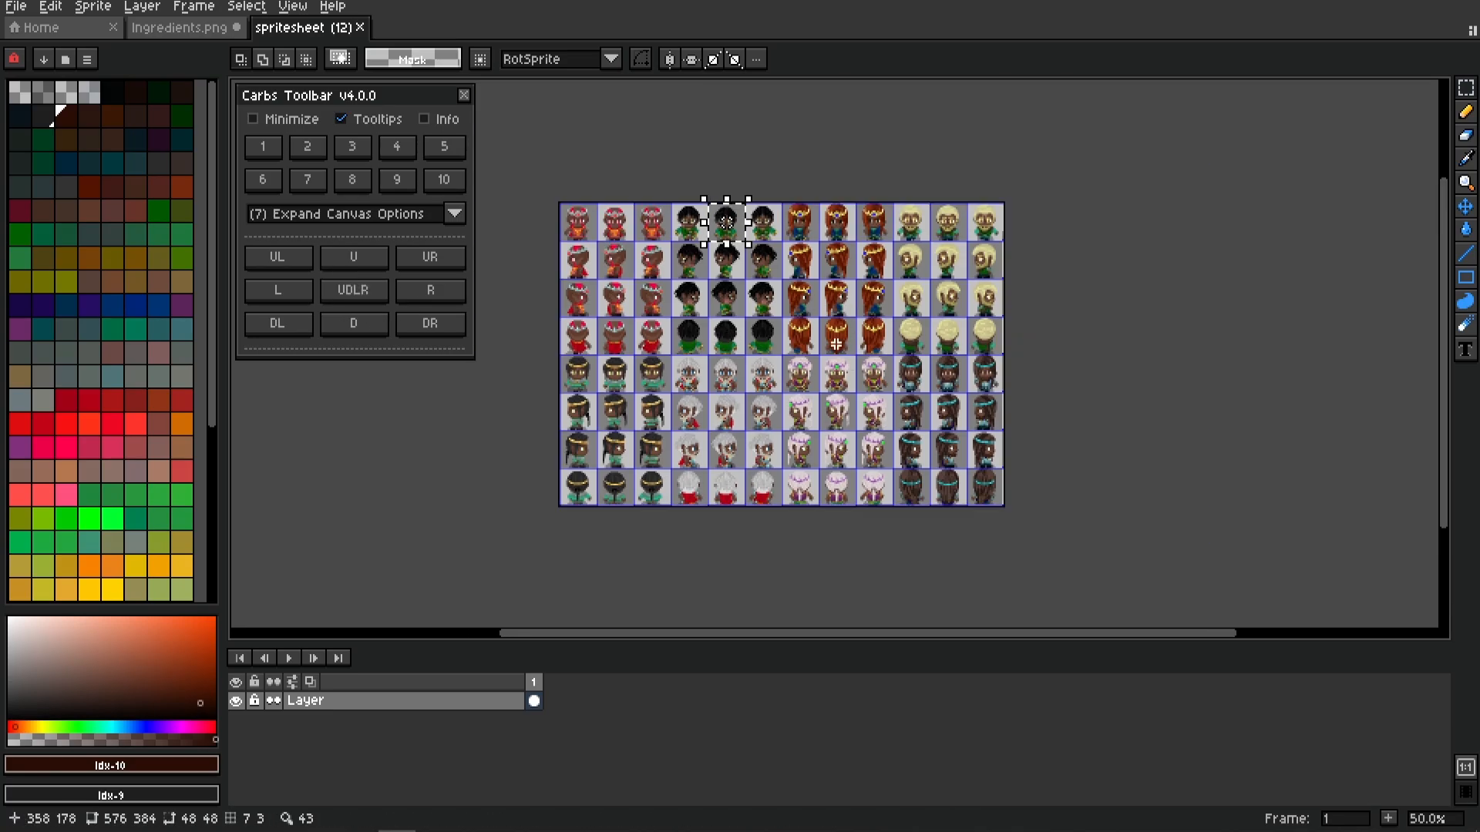
Select a full 48 by 384 pixel sprite column and use its size to expand the canvas downward by 384 pixels and to the right
scroll(772, 312, "up", 2)
left_click_drag(585, 182, 799, 379)
left_click_drag(932, 268, 973, 573)
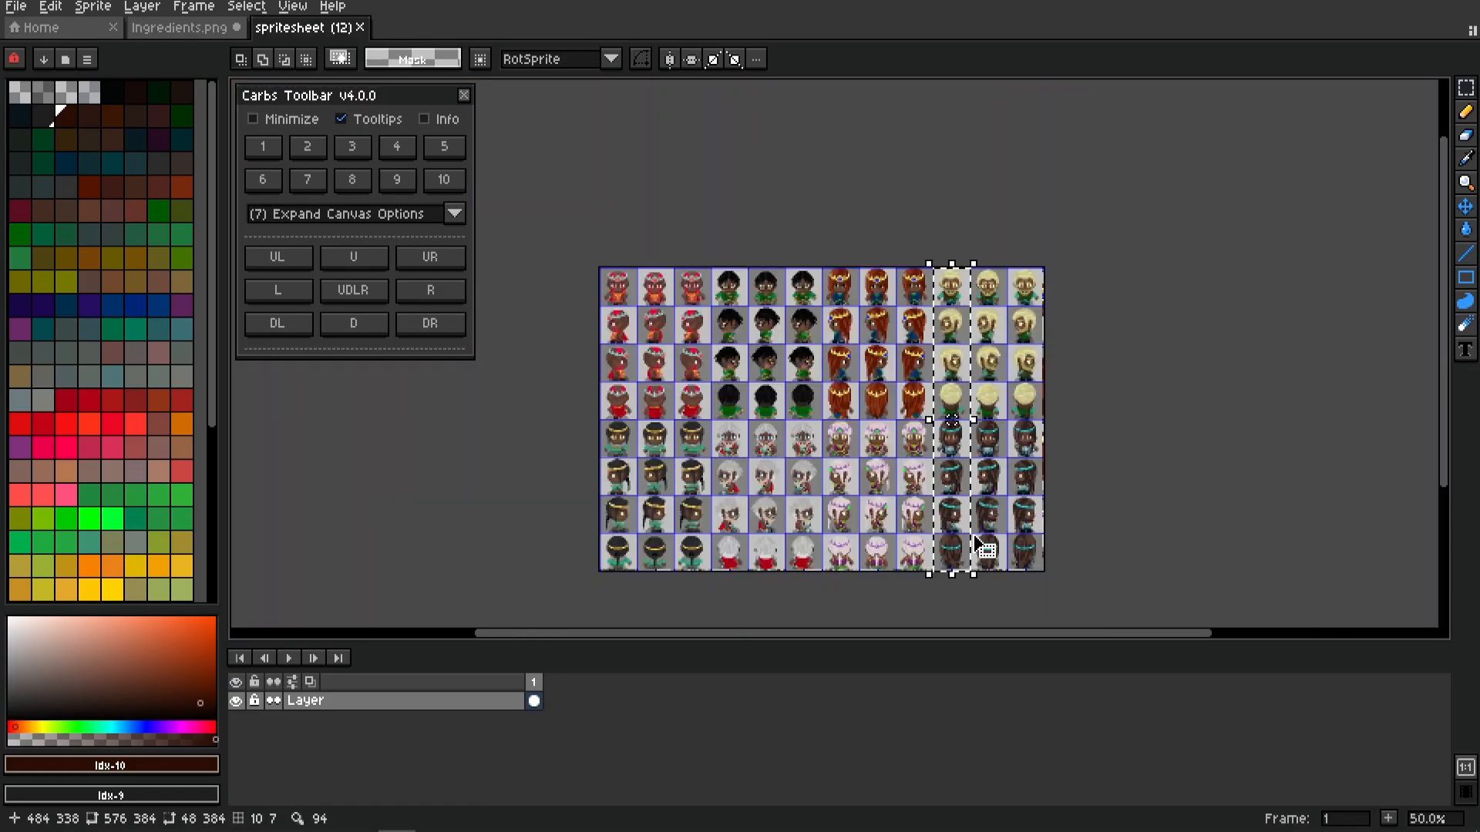
left_click(354, 323)
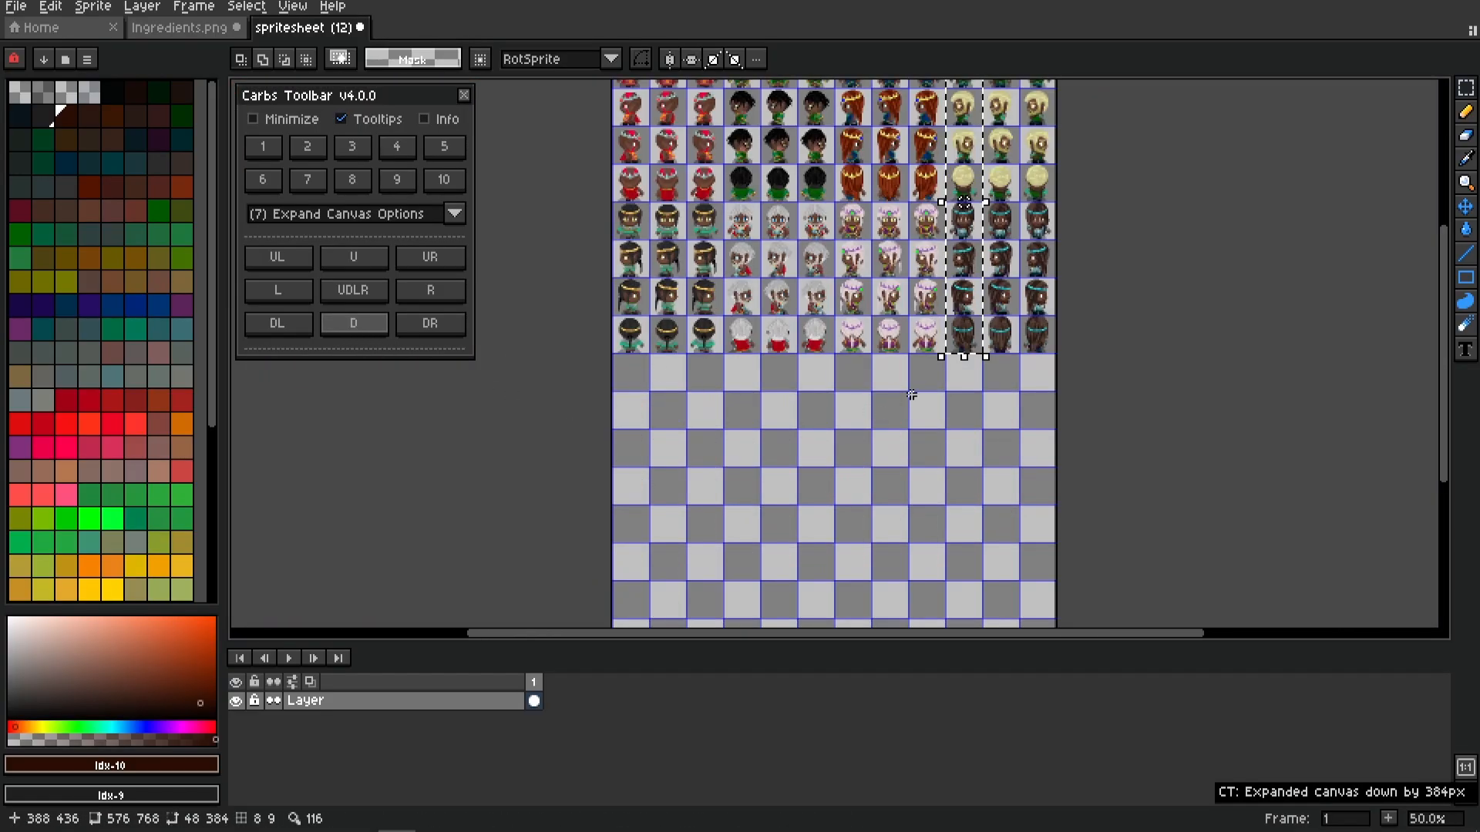
left_click_drag(1010, 288, 1007, 361)
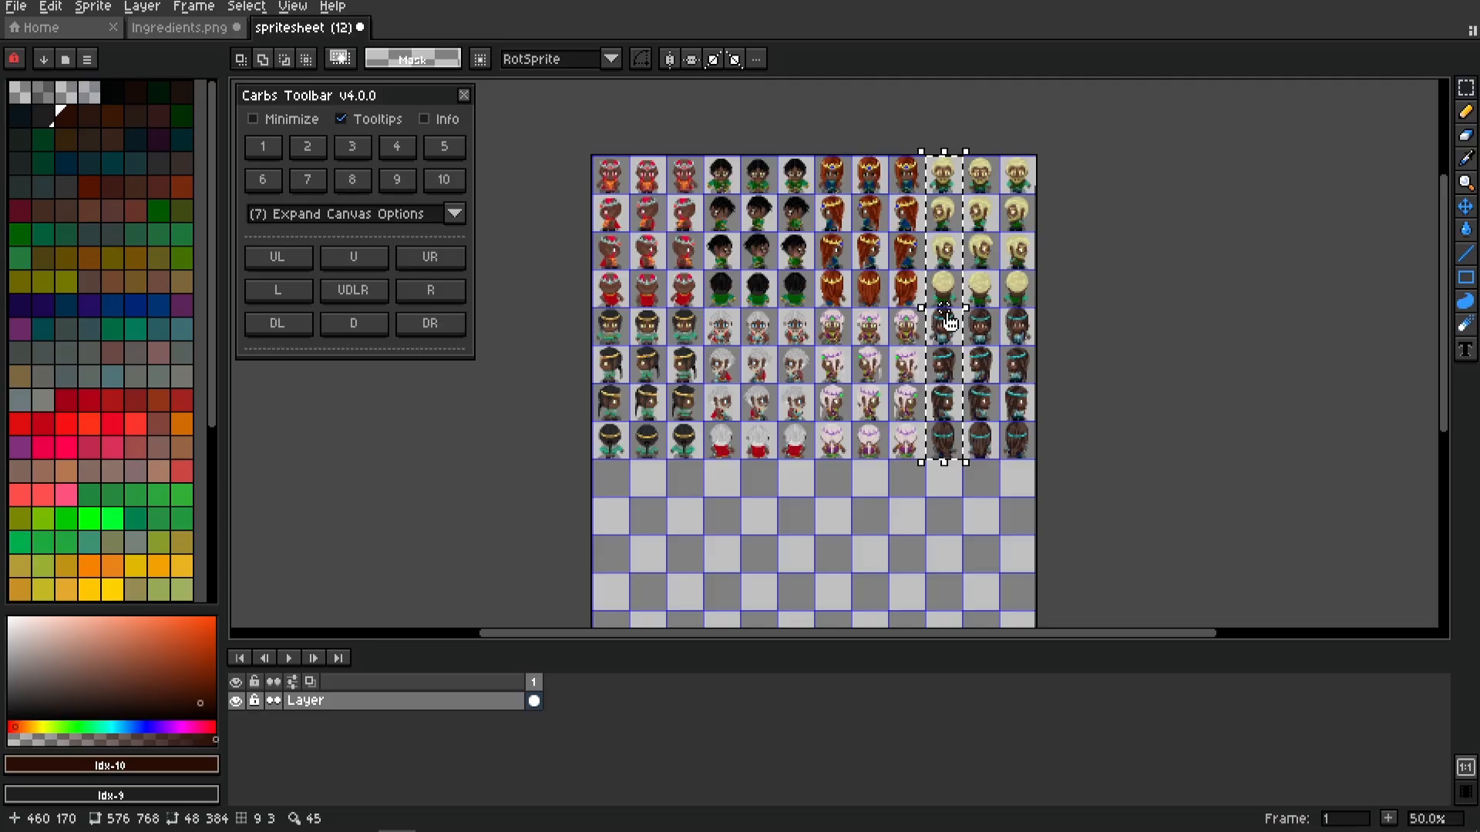
left_click(430, 290)
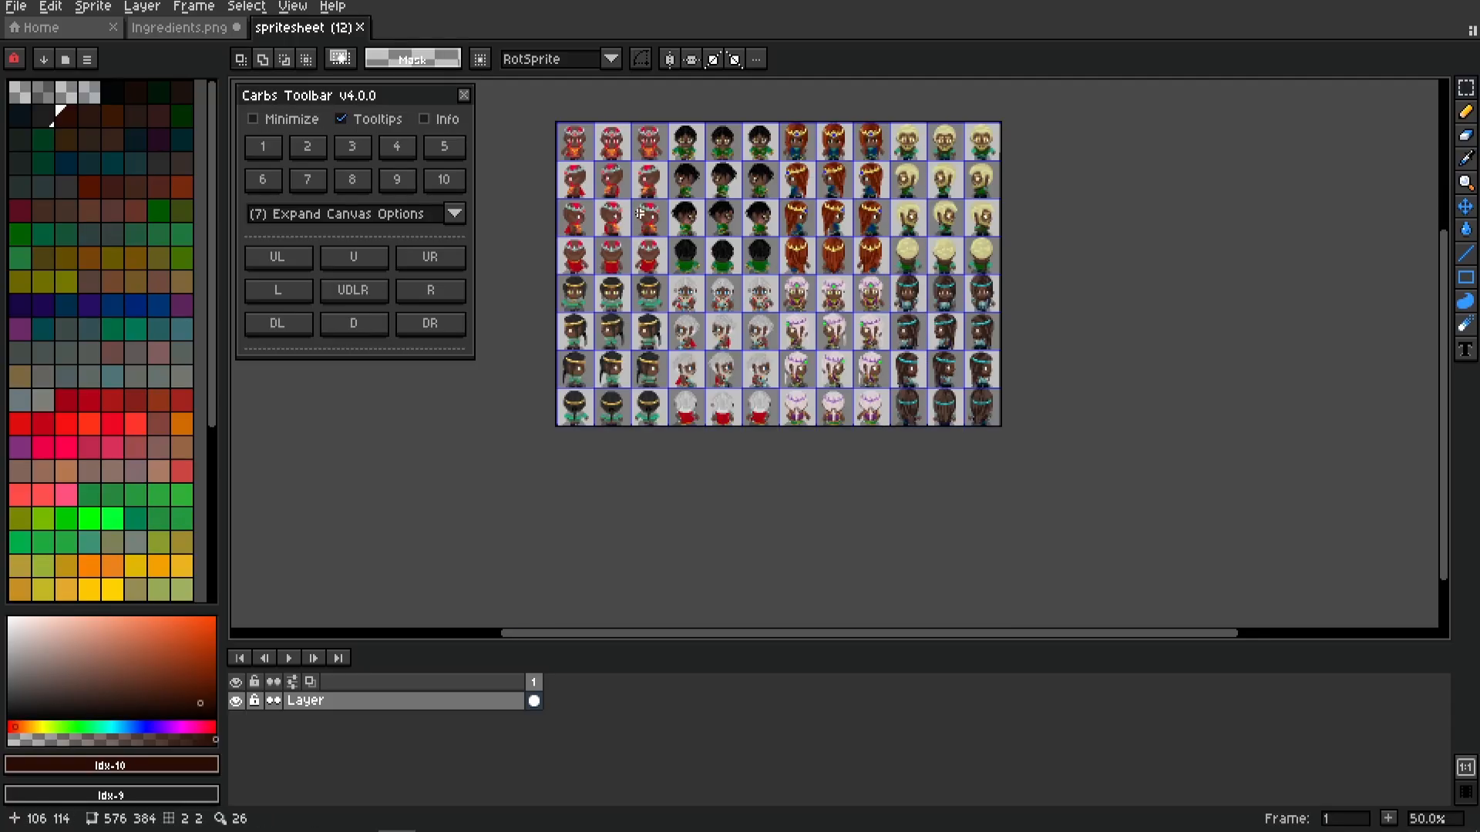
Select a freehand area of about 323 by 199 pixels, expand the canvas right by 323 pixels and undo it
left_click_drag(638, 210, 890, 372)
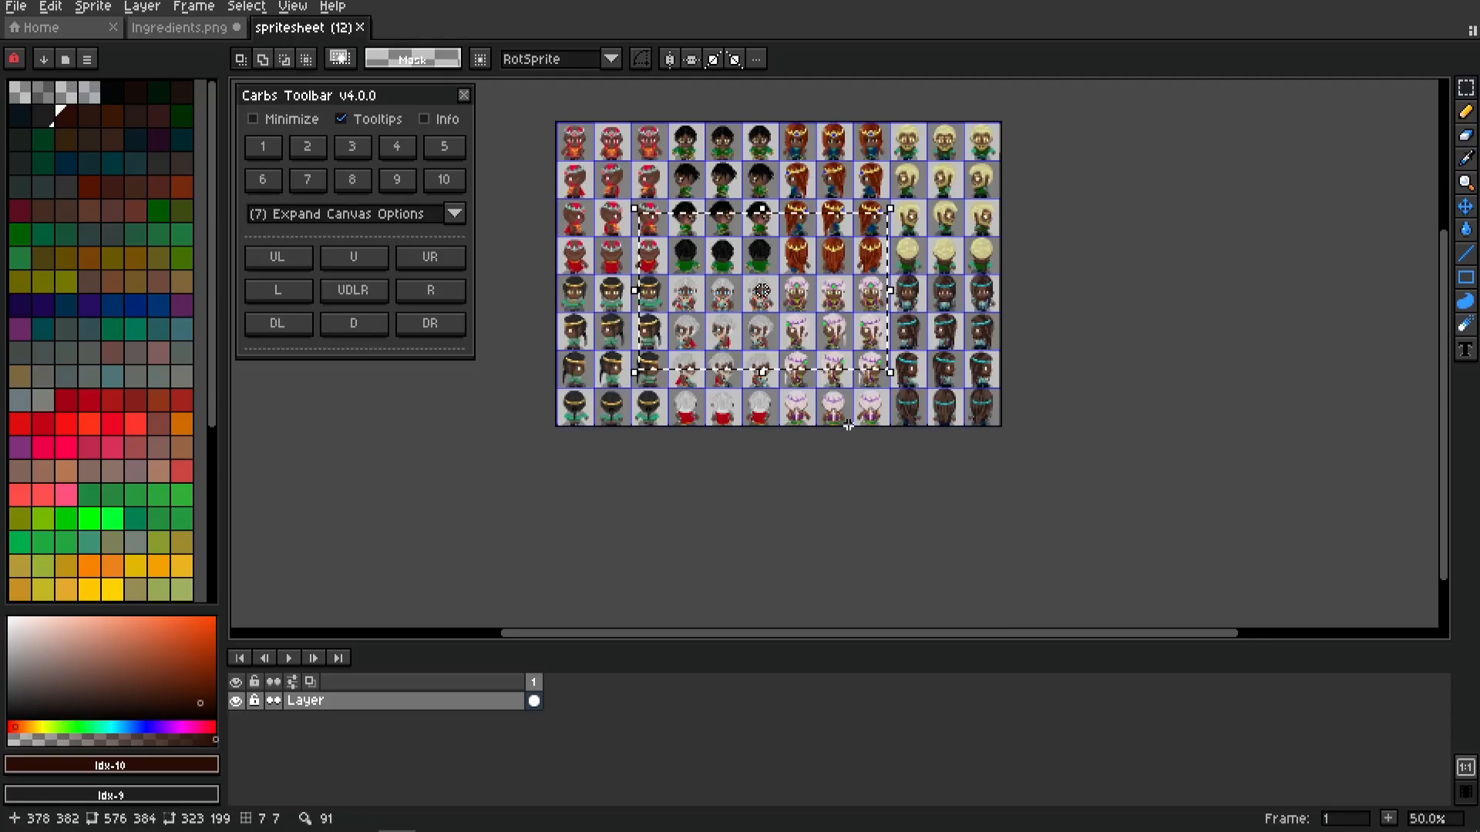
left_click(432, 291)
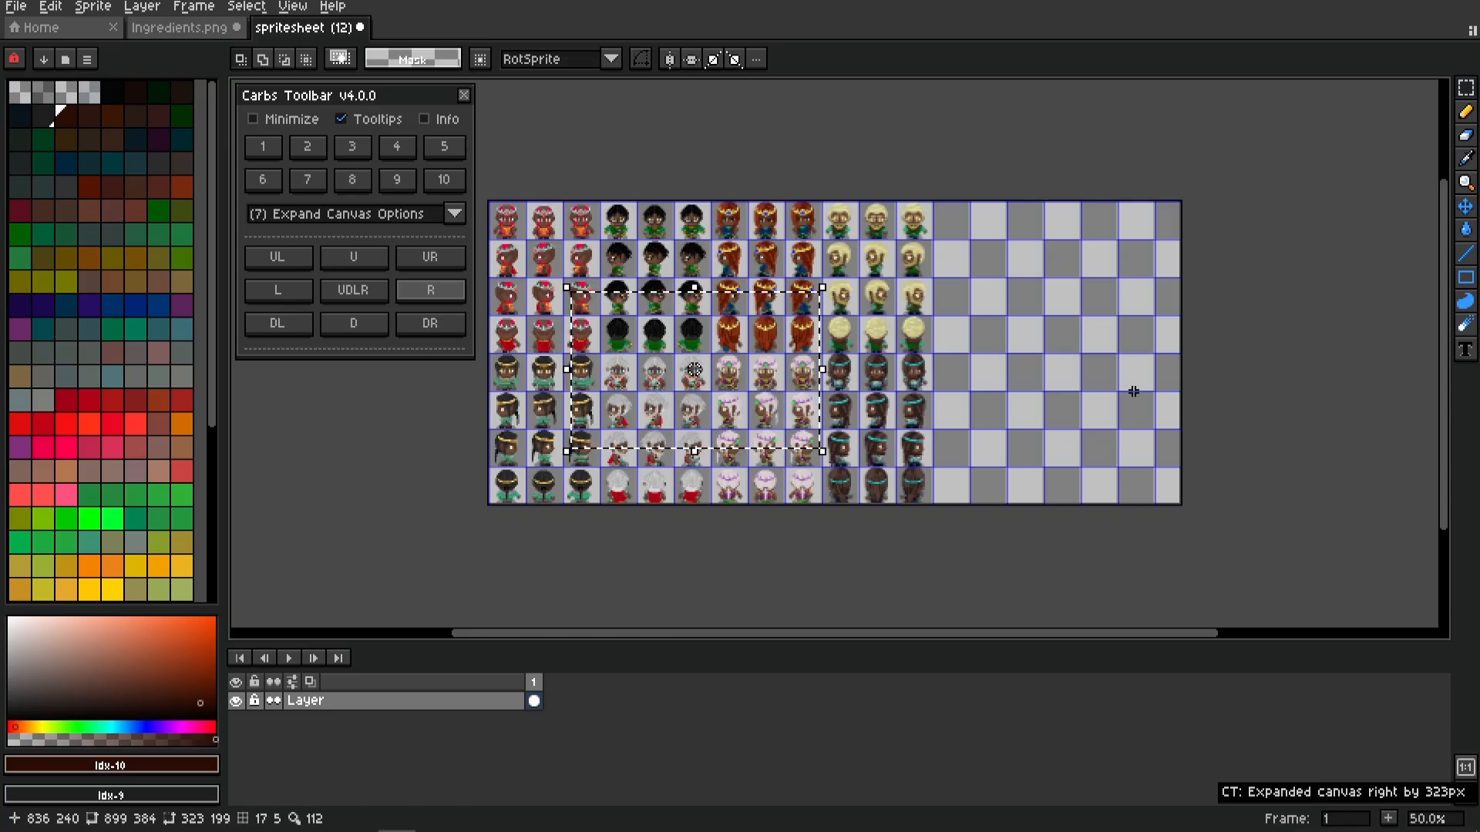
key("ctrl+z")
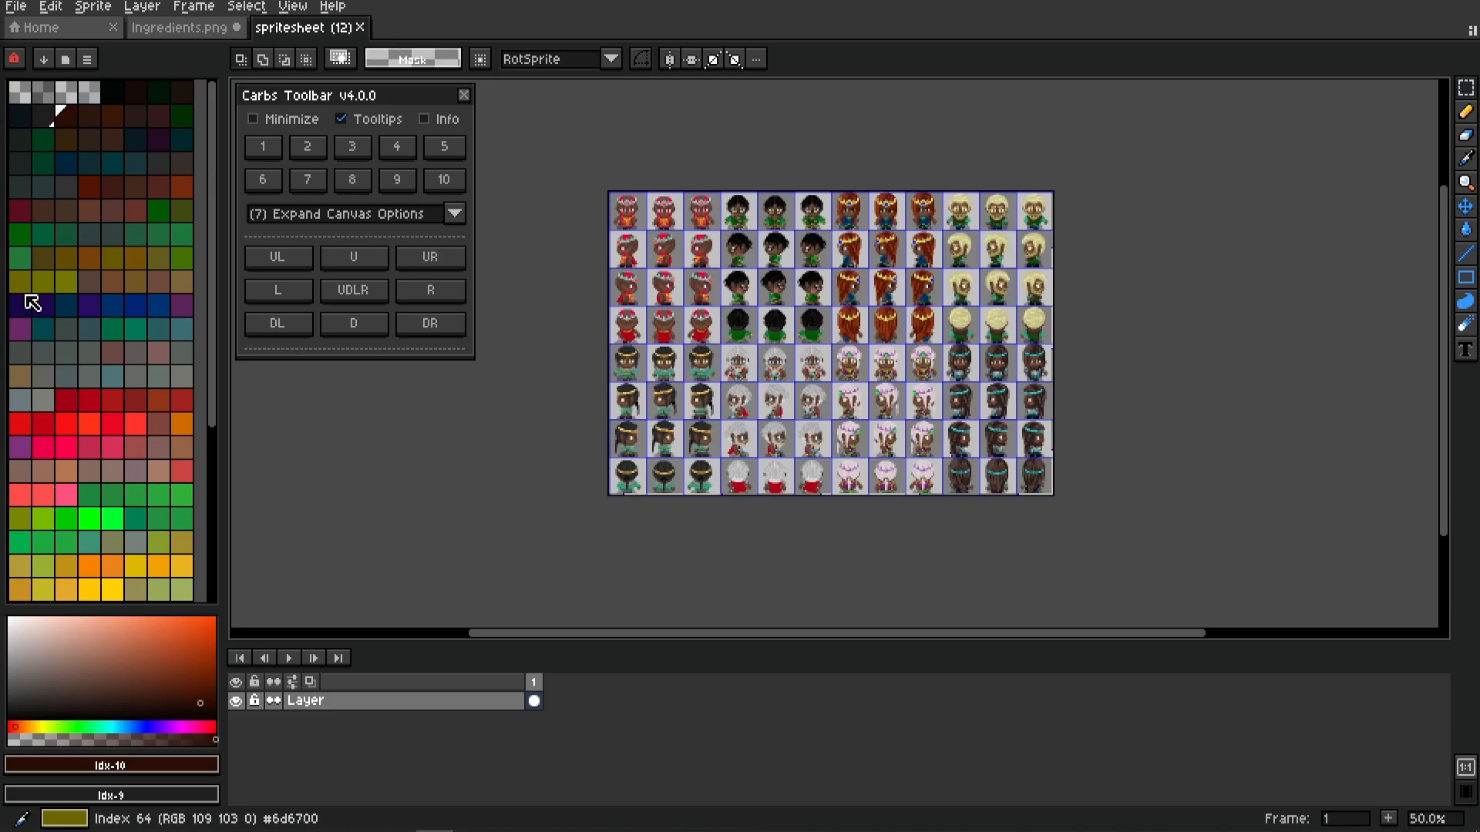
Switch the toolbar to Quick Outline Options and return to the Ingredients.png document
left_click(359, 185)
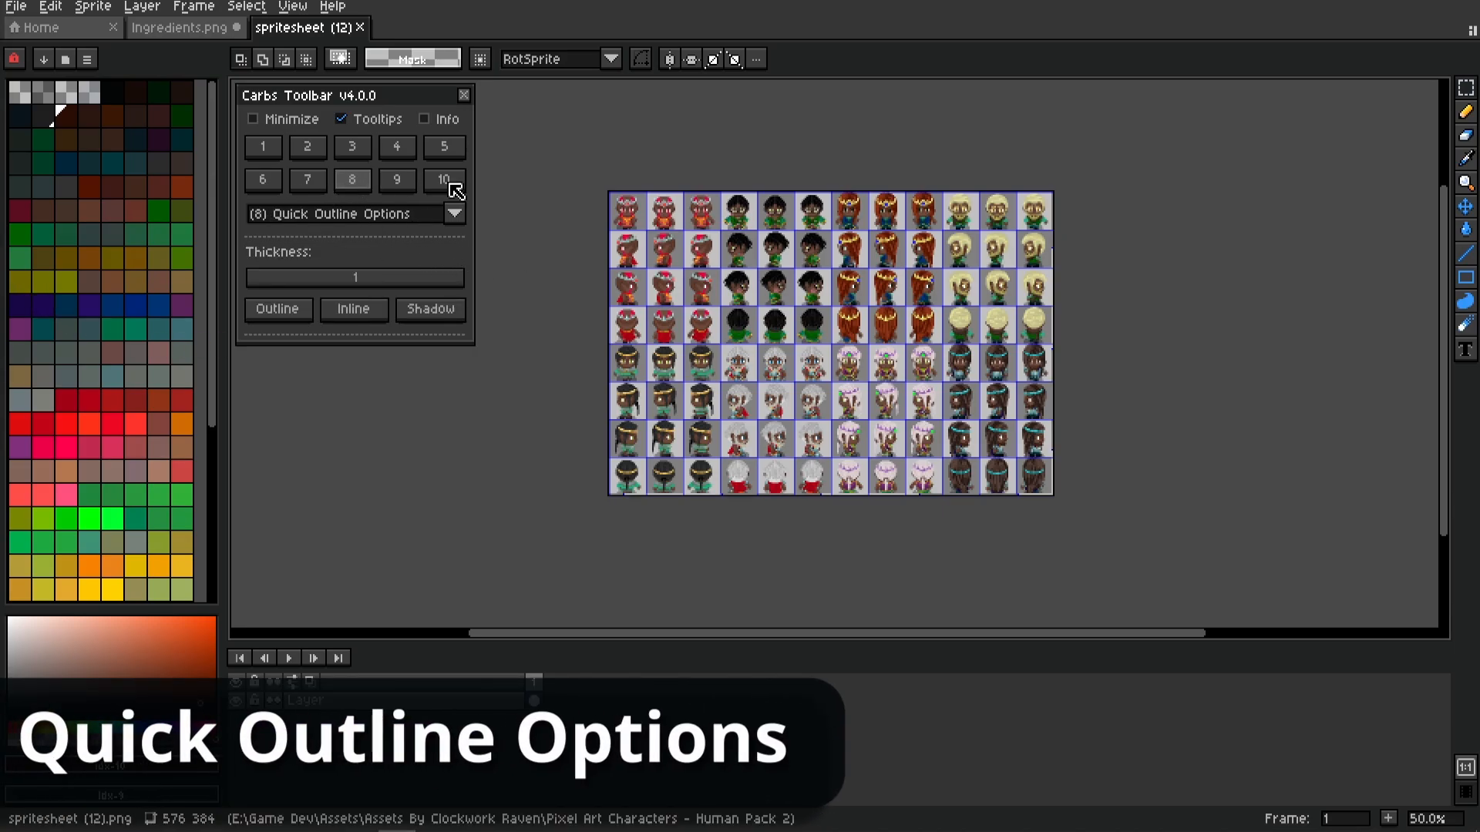
left_click(192, 32)
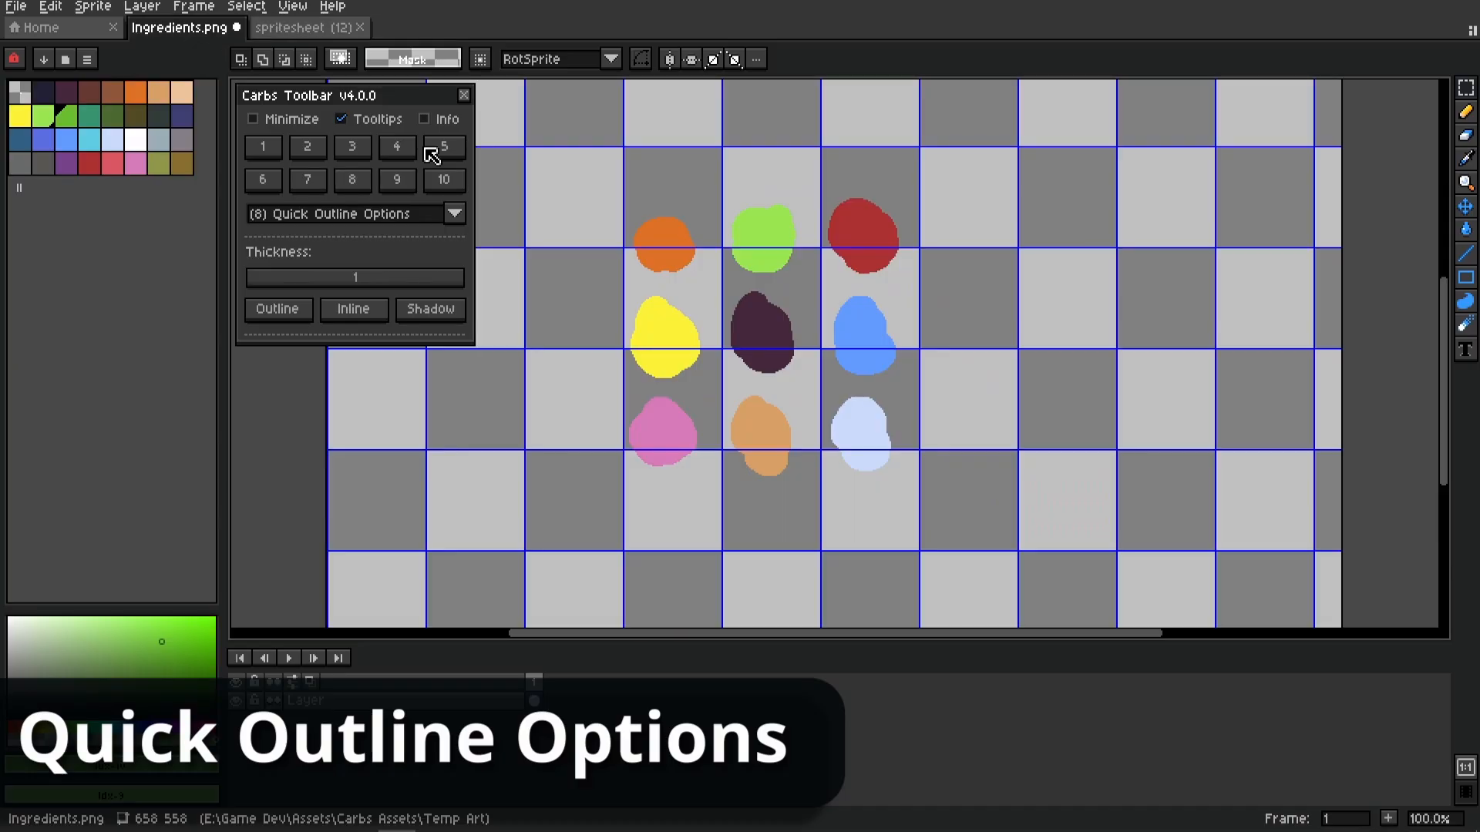
Move the orange, yellow and pink blobs apart from the remaining six and hide the grid
mouse_move(777, 345)
left_mouse_down()
mouse_move(750, 360)
mouse_move(840, 436)
mouse_move(779, 367)
left_mouse_up()
left_click_drag(614, 210, 713, 314)
left_click_drag(692, 277, 552, 291)
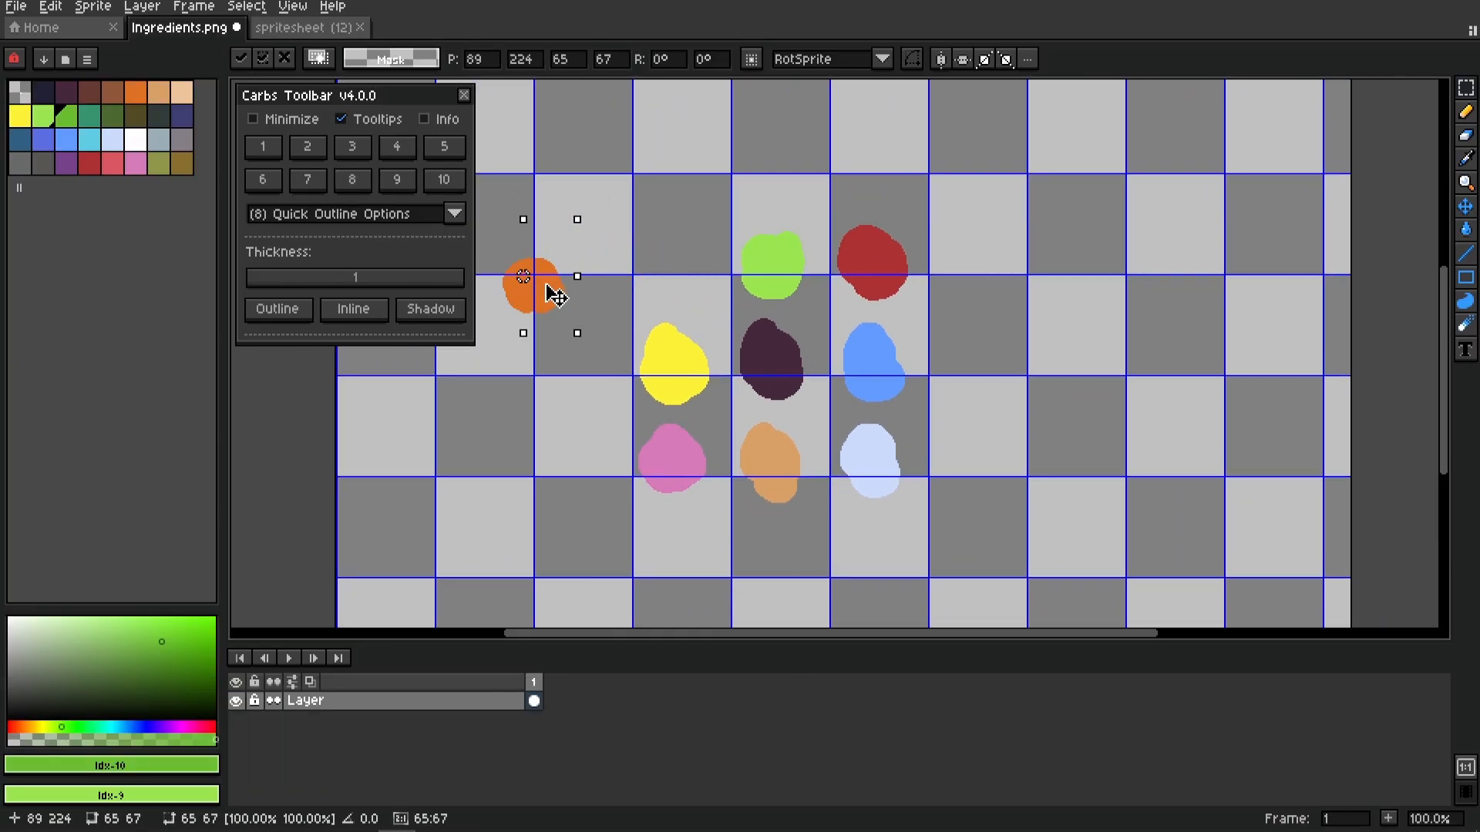
left_click_drag(702, 475, 657, 522)
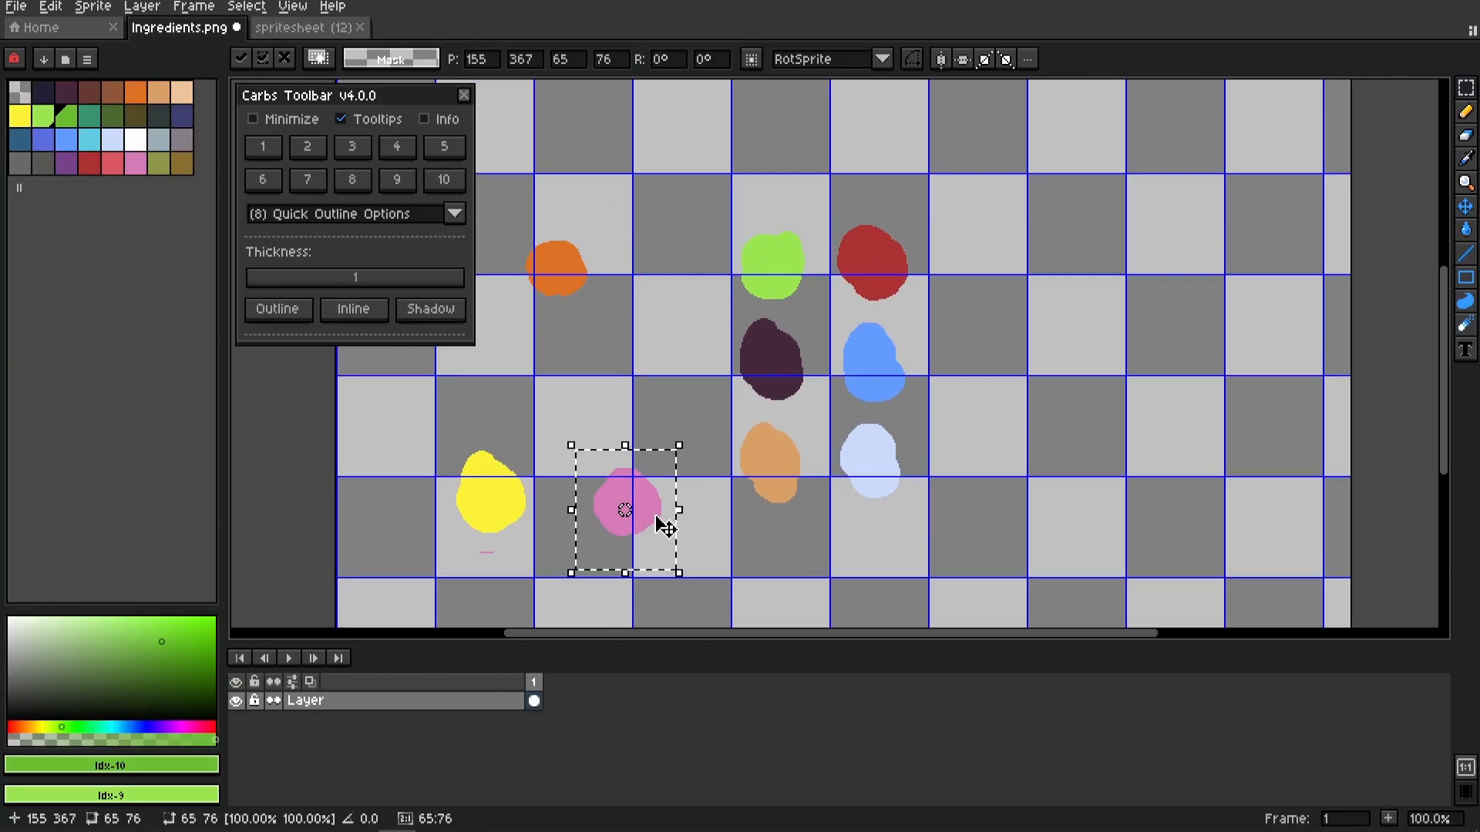
left_click(787, 554)
left_click_drag(661, 296, 696, 295)
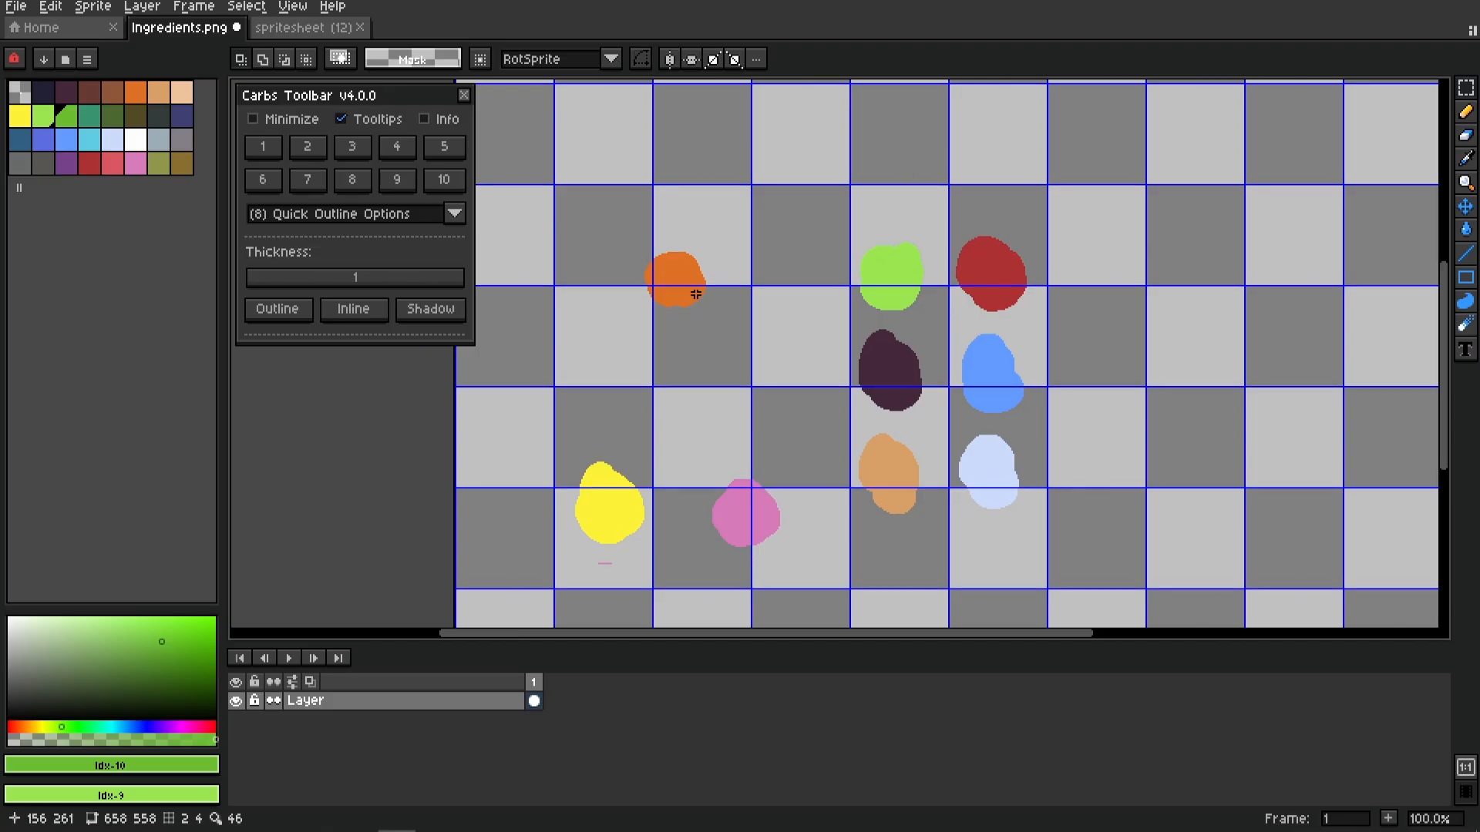
key("ctrl+apostrophe")
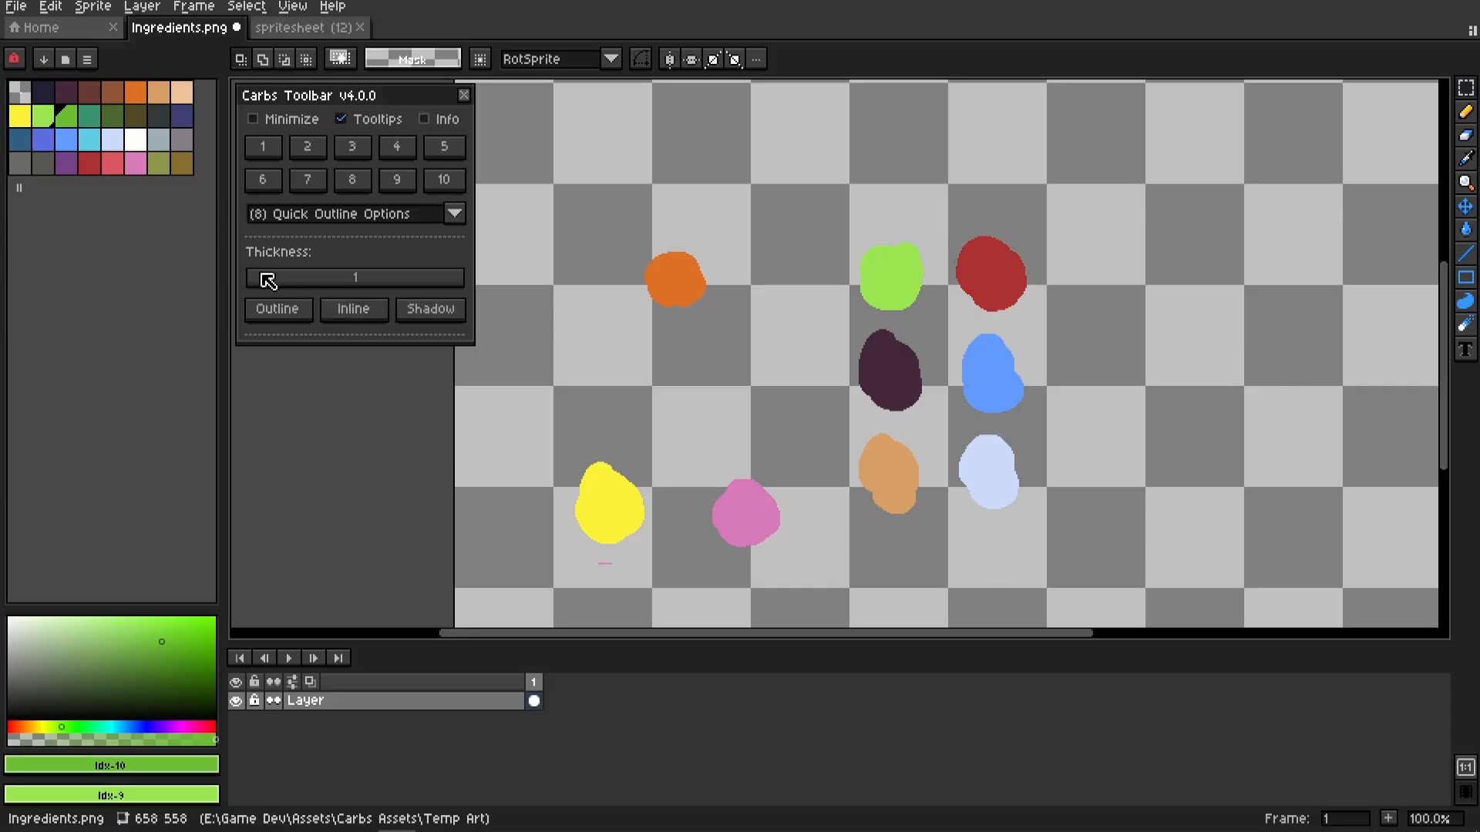
Keep the outline thickness at 1, choose dark foreground colour #222034, and select an area of about 94 by 77 pixels around the orange blob
left_click_drag(266, 282, 220, 294)
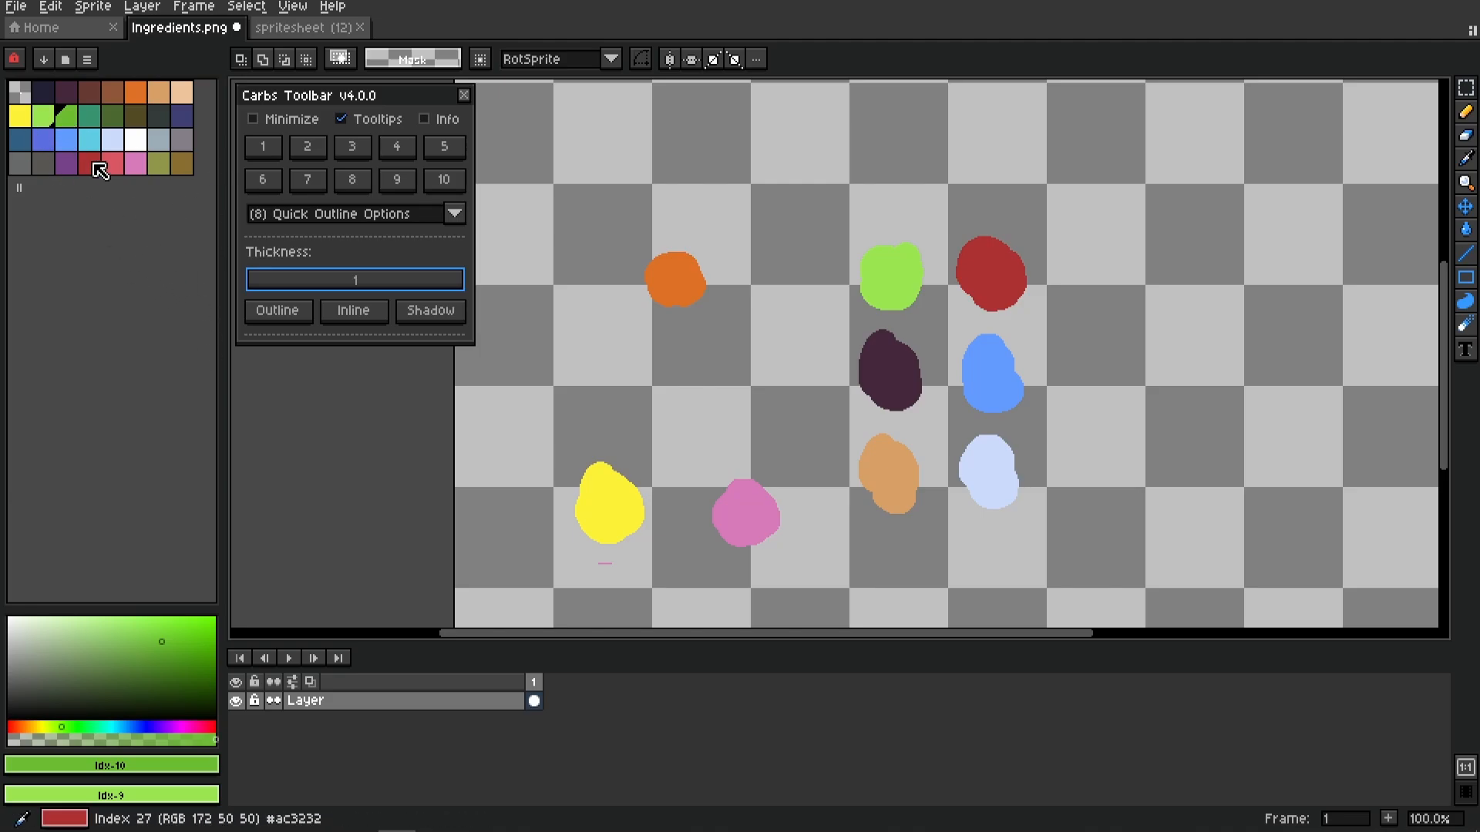
left_click(48, 97)
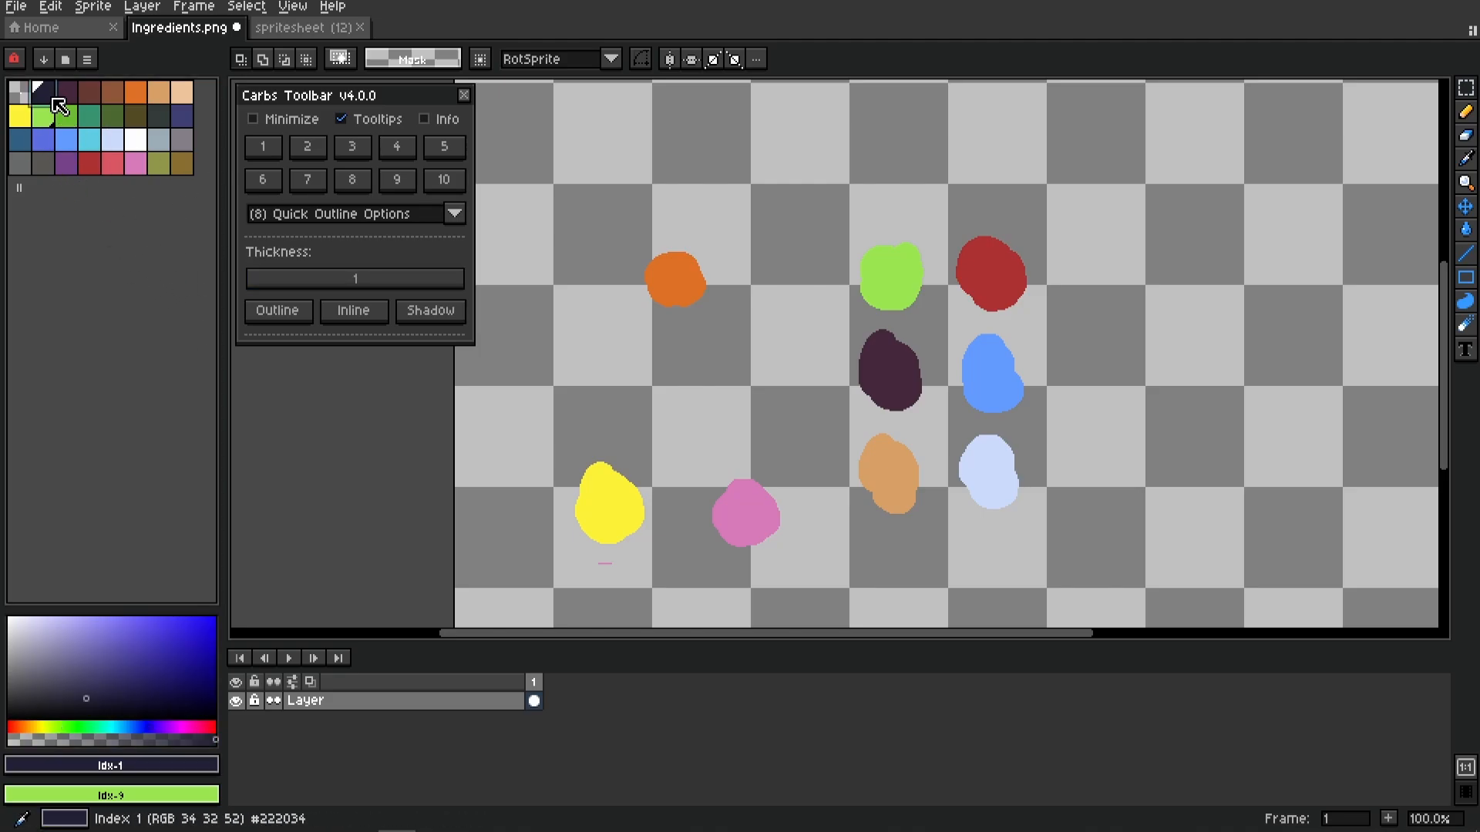
left_click_drag(602, 218, 755, 347)
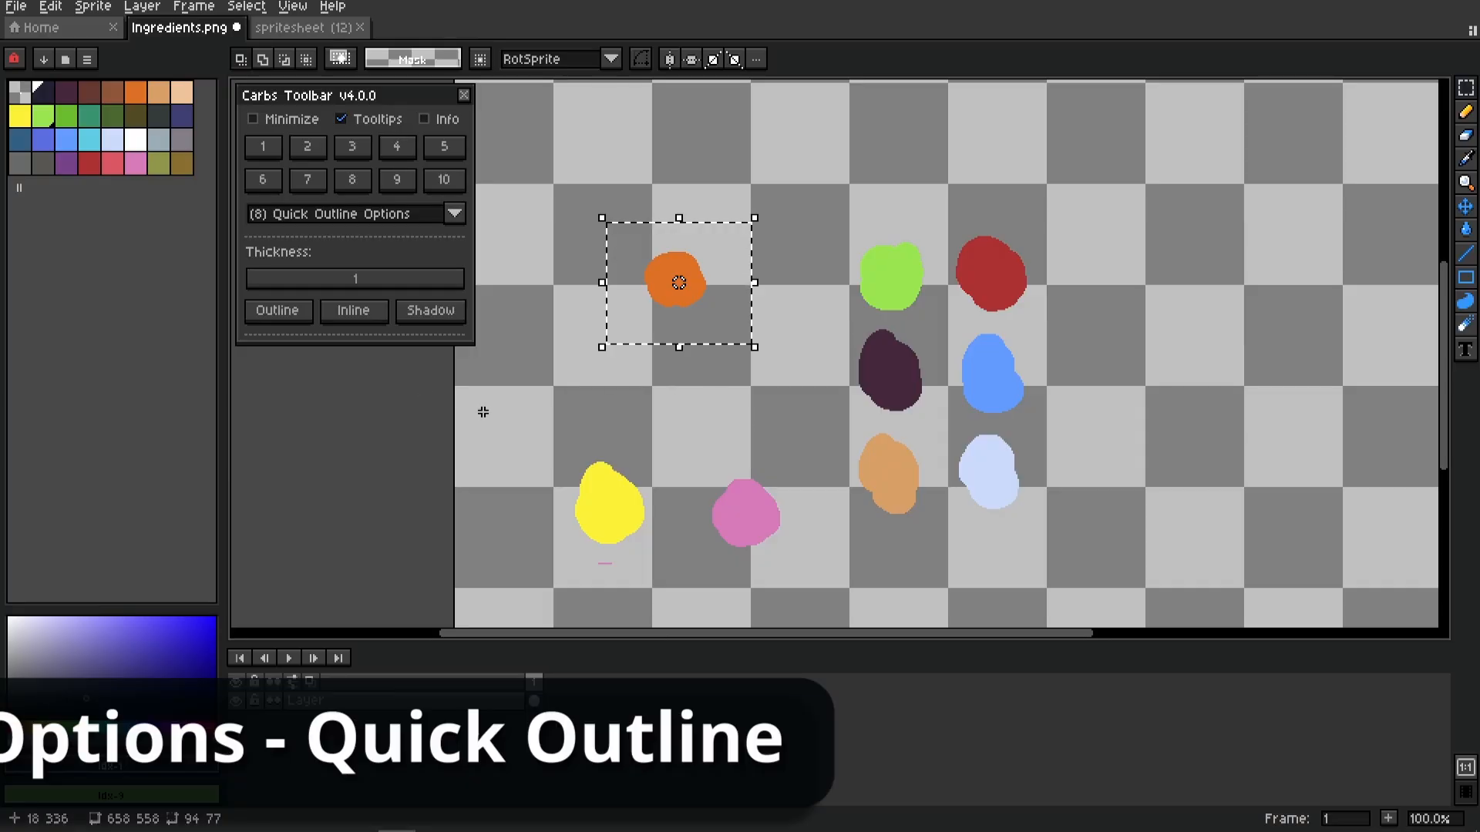
Apply the 1 px quick outline to the orange blob repeatedly to build up thickness, and undo it
left_click(279, 309)
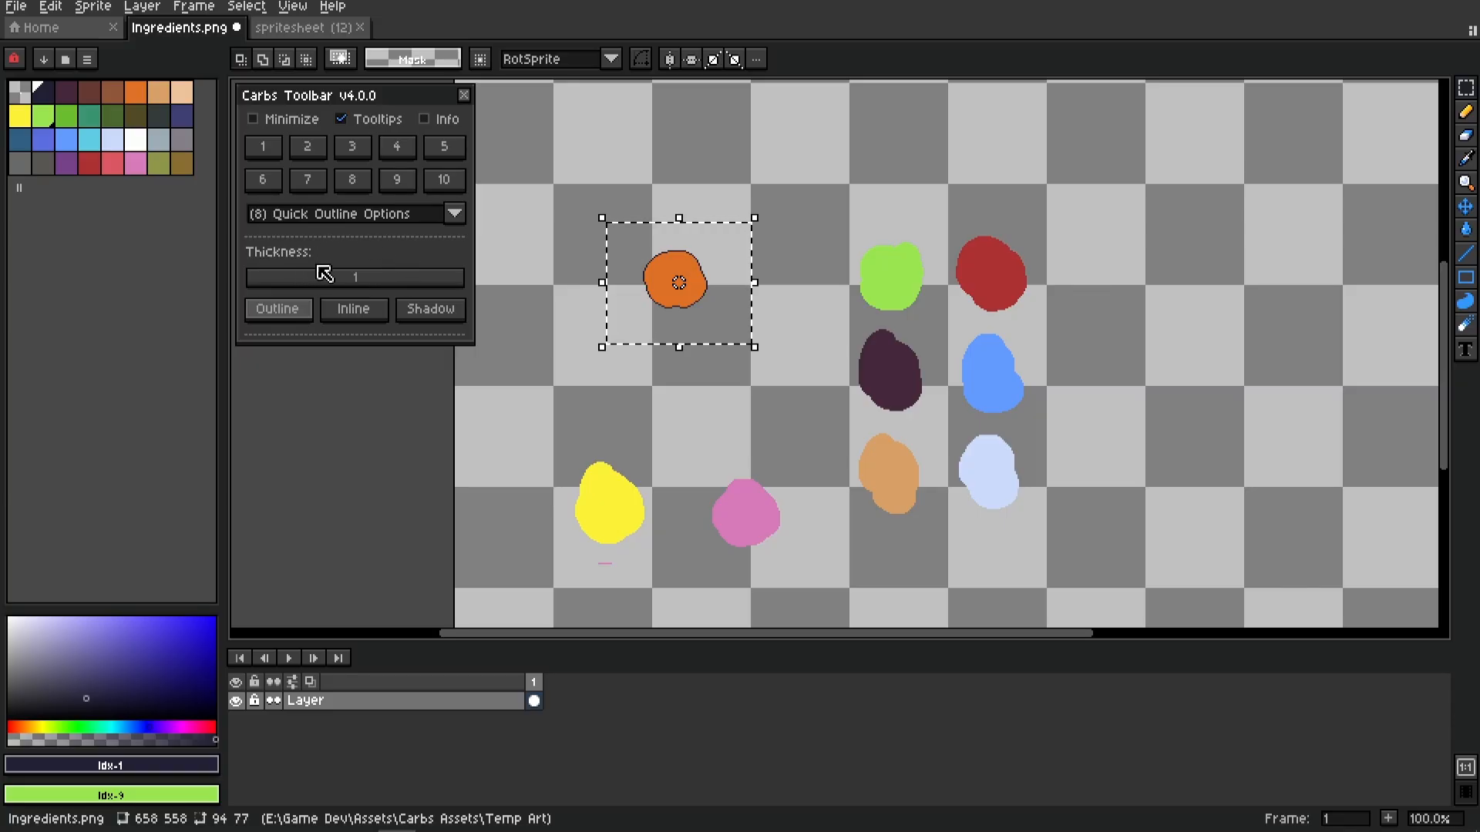
left_click(278, 309)
left_click(278, 309)
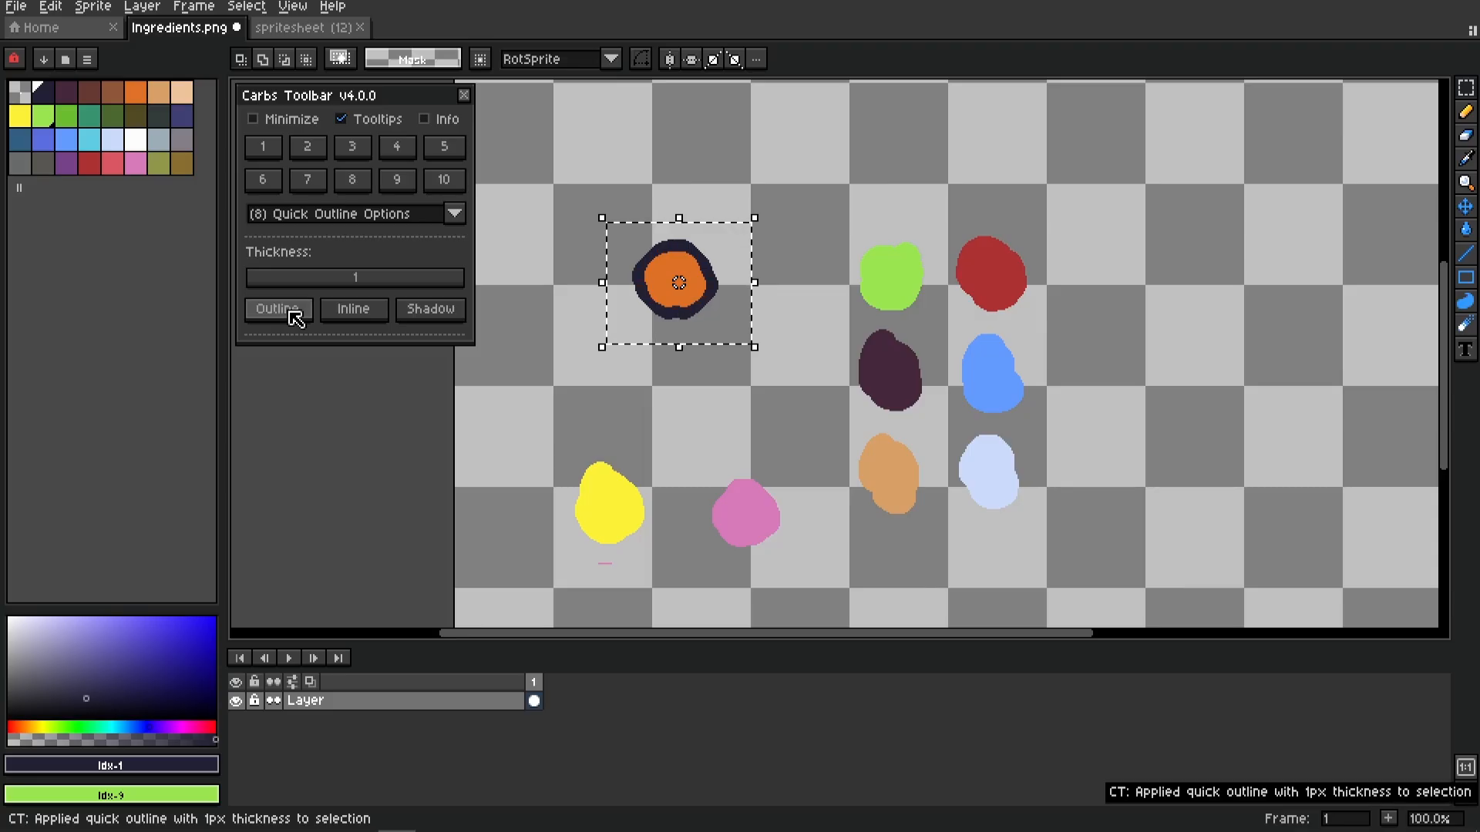
left_click(277, 310)
key("ctrl+z")
Set the outline thickness to 13, apply the quick outline to the orange blob and undo it
left_click_drag(258, 284, 301, 289)
left_click(308, 312)
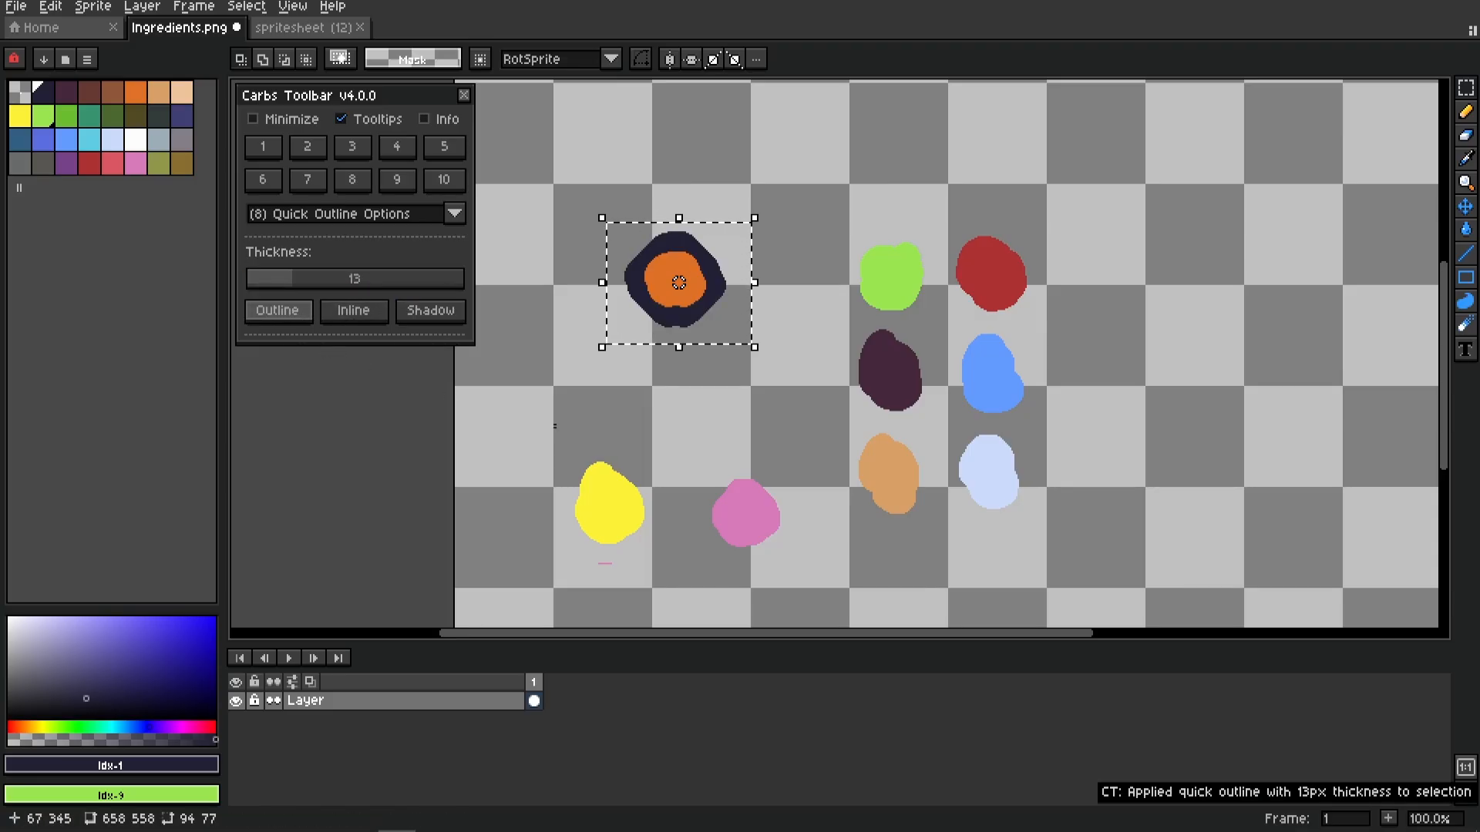
key("ctrl+z")
Set the outline thickness to 4 and try the quick outline on the orange blob
left_click_drag(293, 283, 262, 284)
left_click(288, 312)
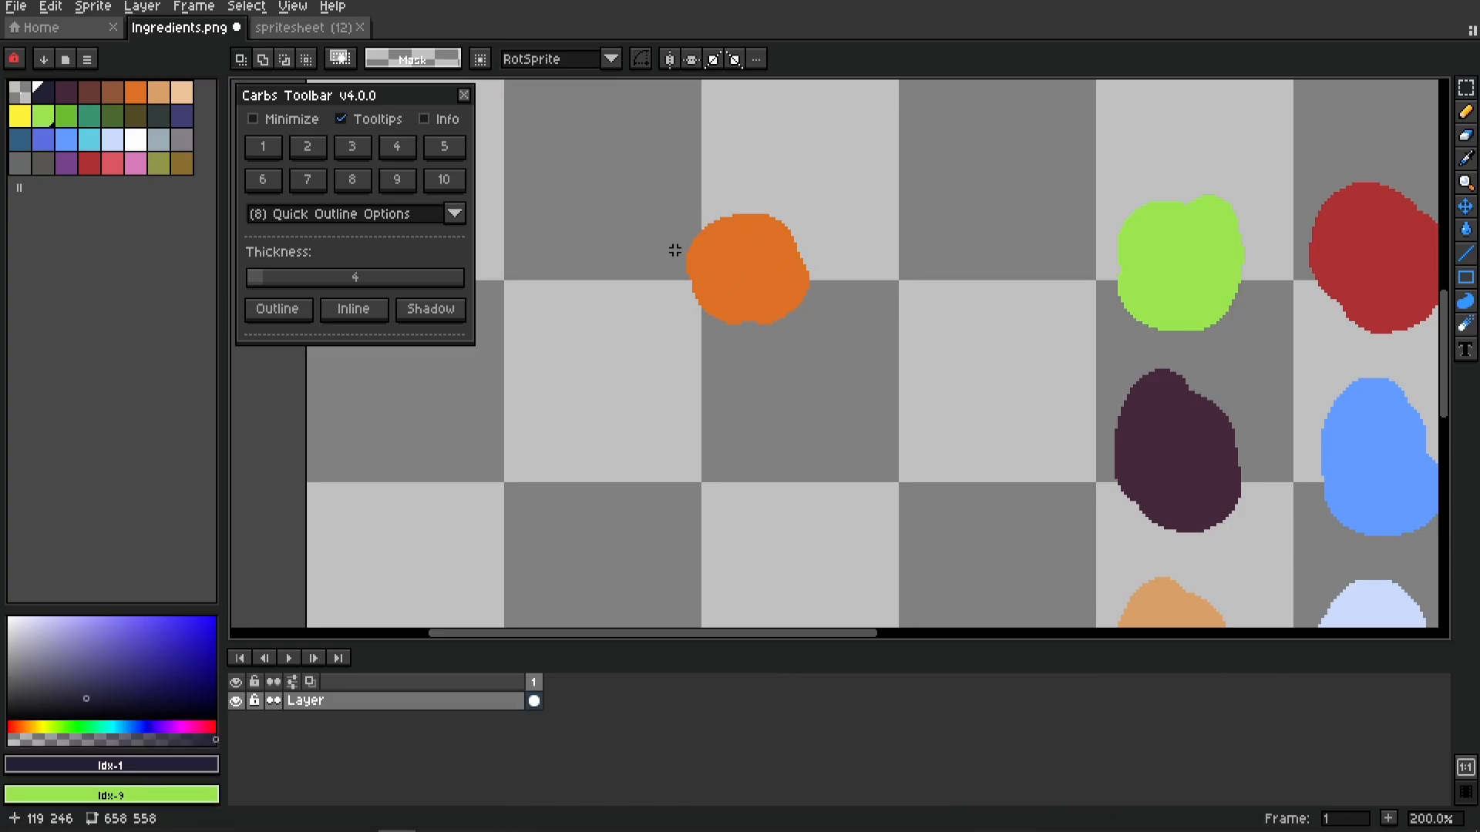
mouse_move(674, 250)
left_mouse_down()
mouse_move(687, 258)
mouse_move(664, 258)
left_mouse_up()
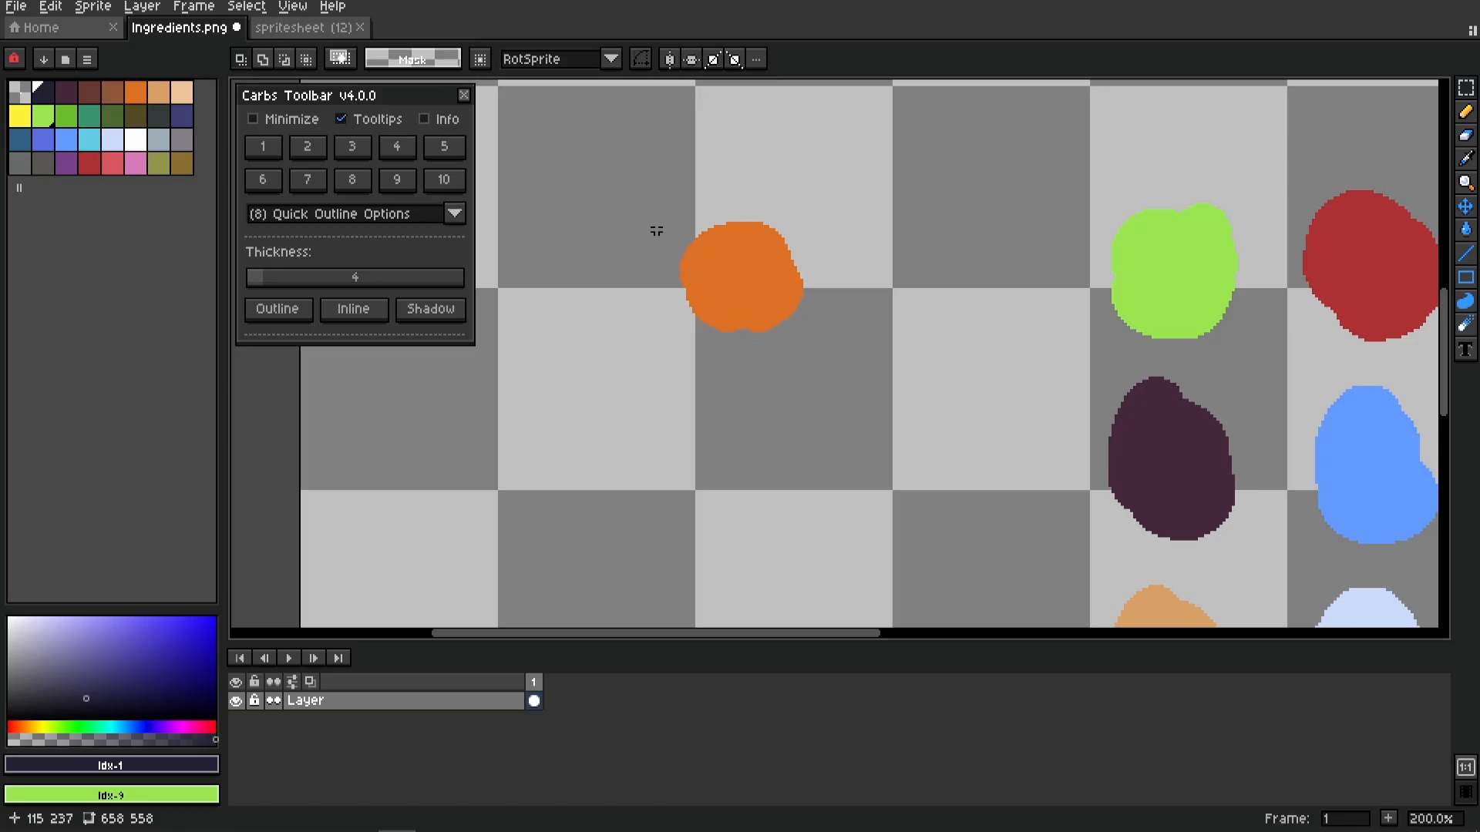
Select about 67 by 59 pixels around the orange blob, try the 4 px quick inline on it, and undo it
left_click_drag(639, 180, 849, 369)
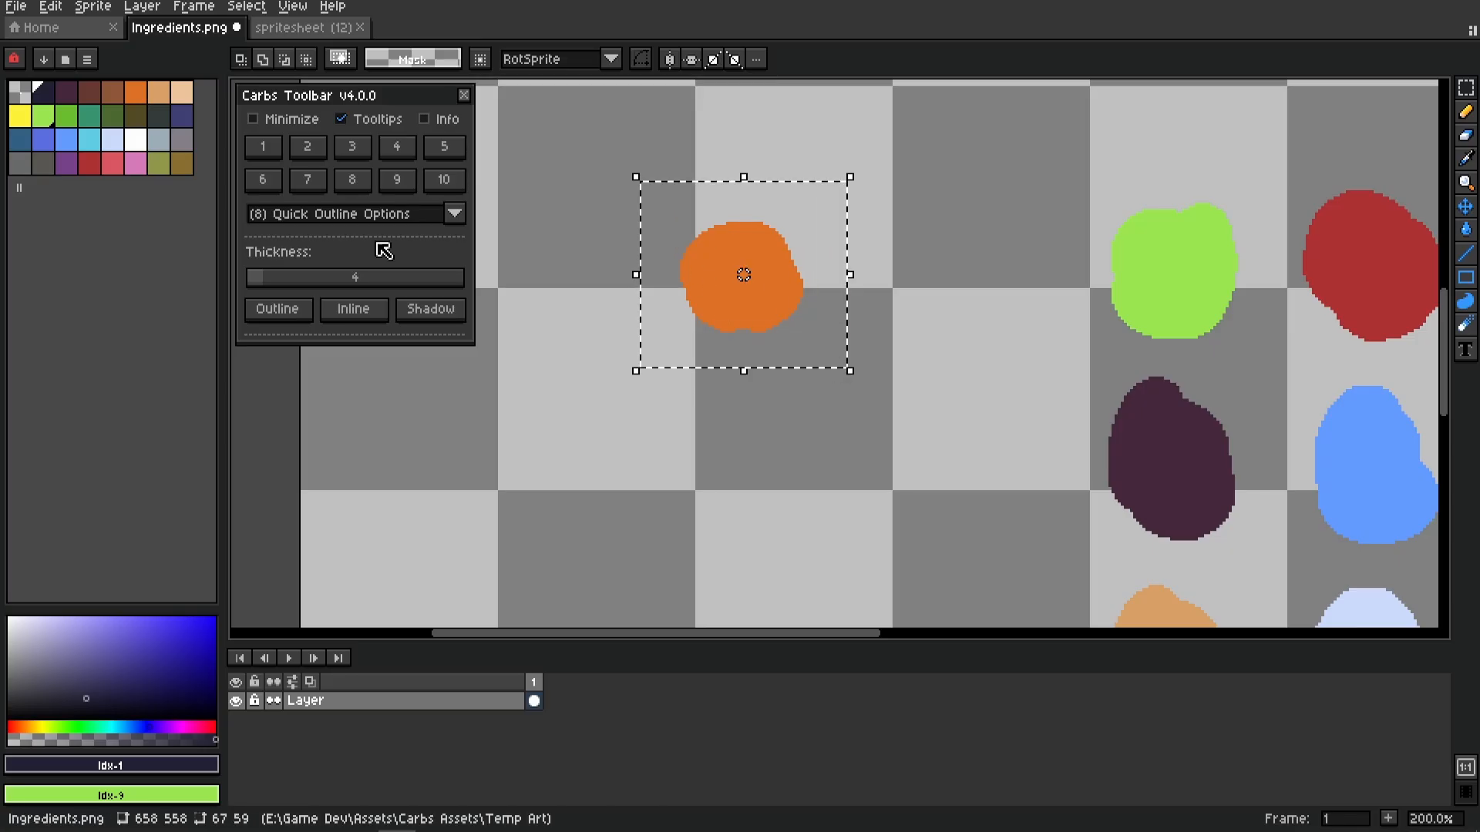
left_click(366, 314)
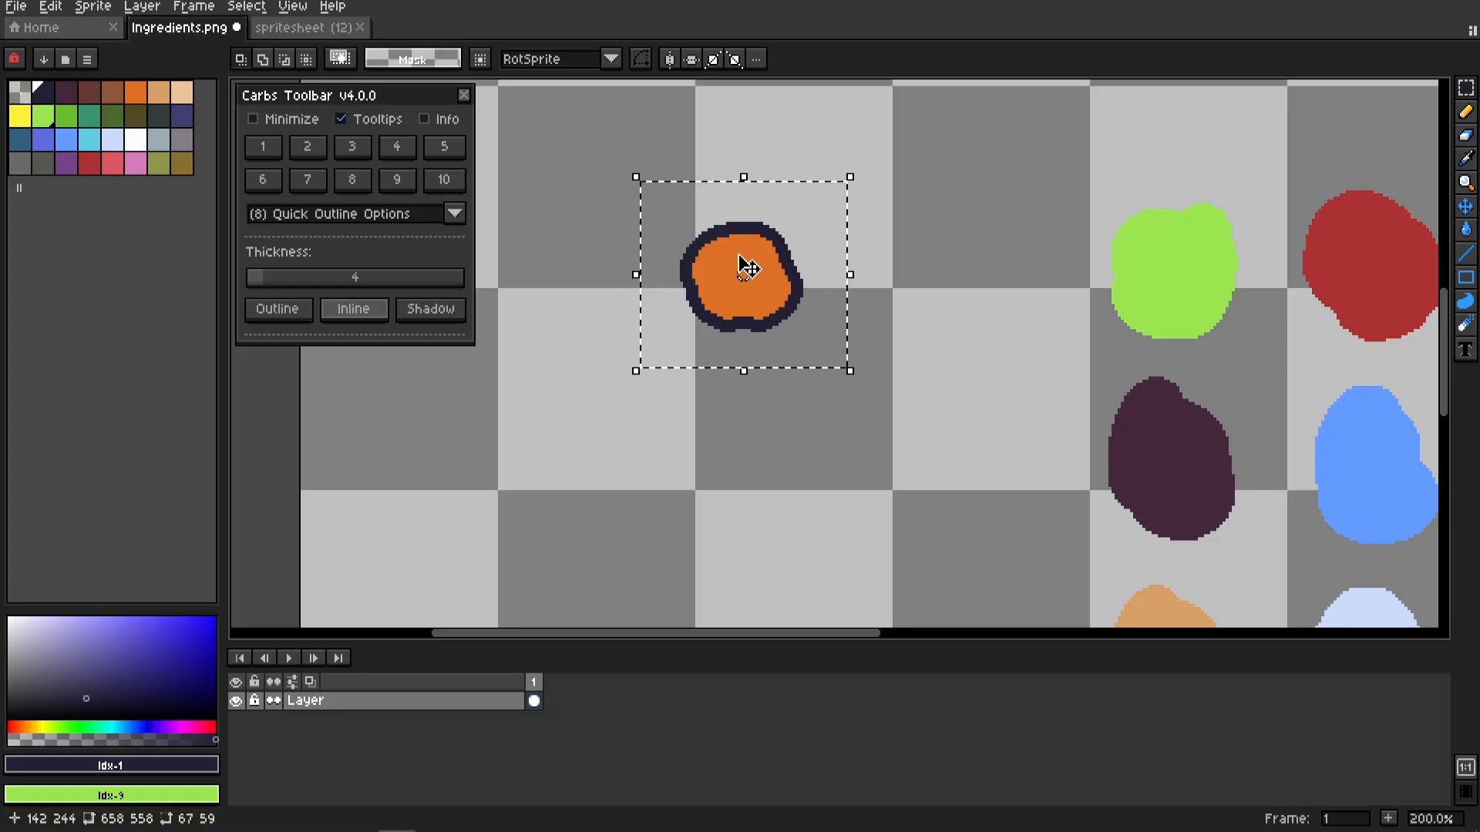
key("ctrl+z")
key("ctrl+y")
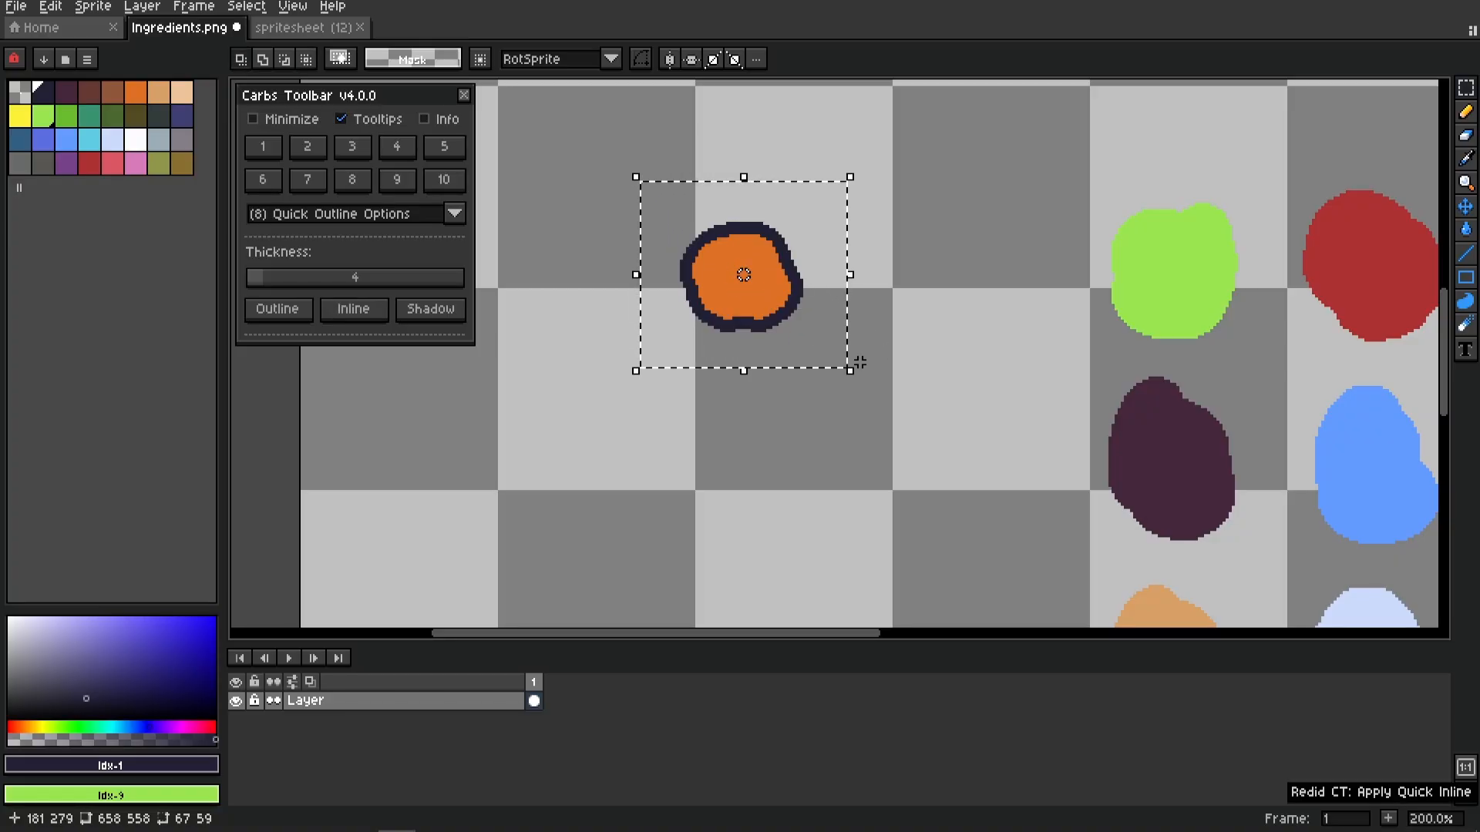
key("ctrl+z")
key("ctrl+y")
key("ctrl+z")
key("ctrl+y")
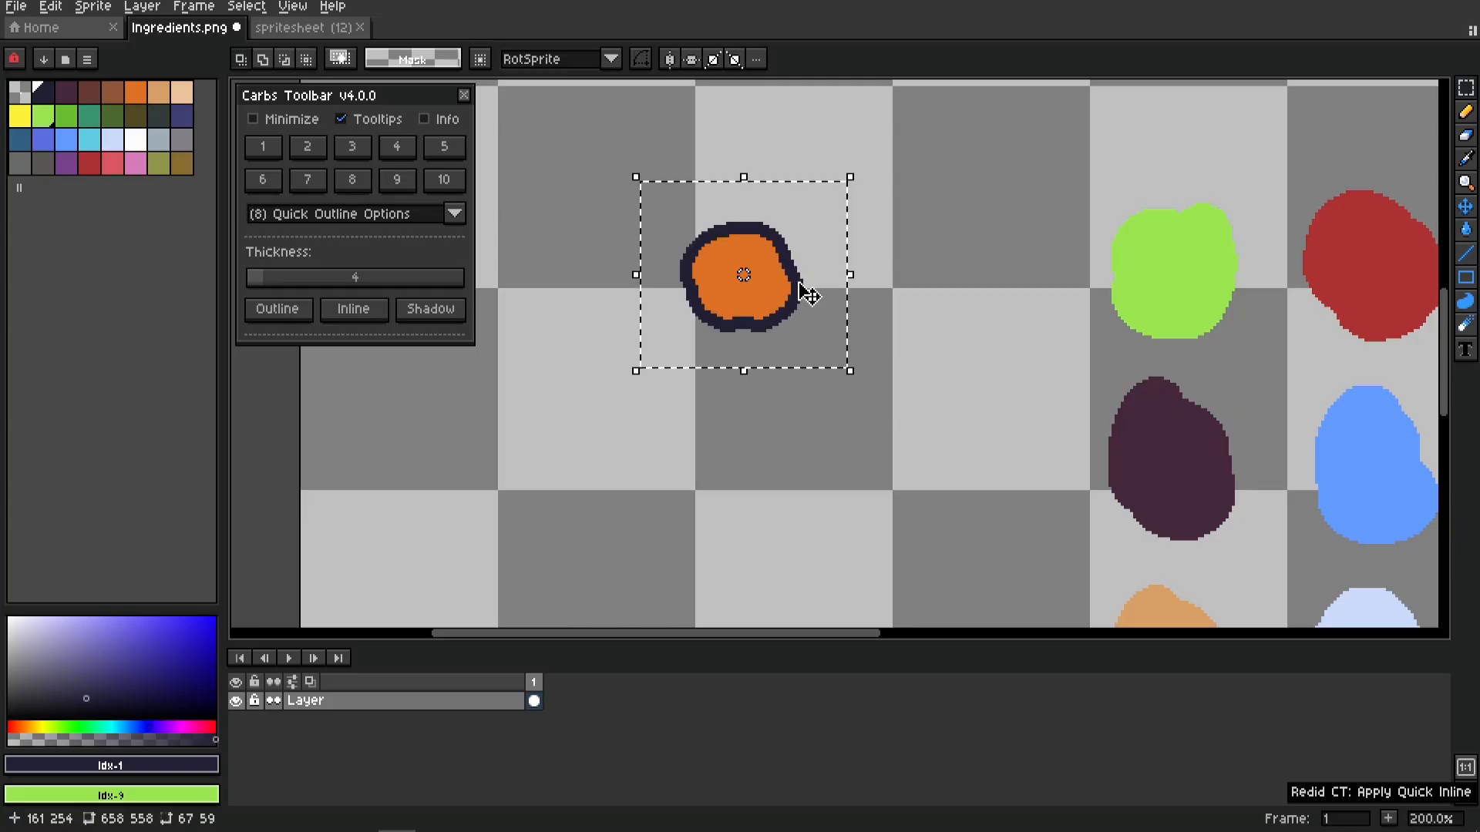
key("ctrl+z")
left_click(285, 312)
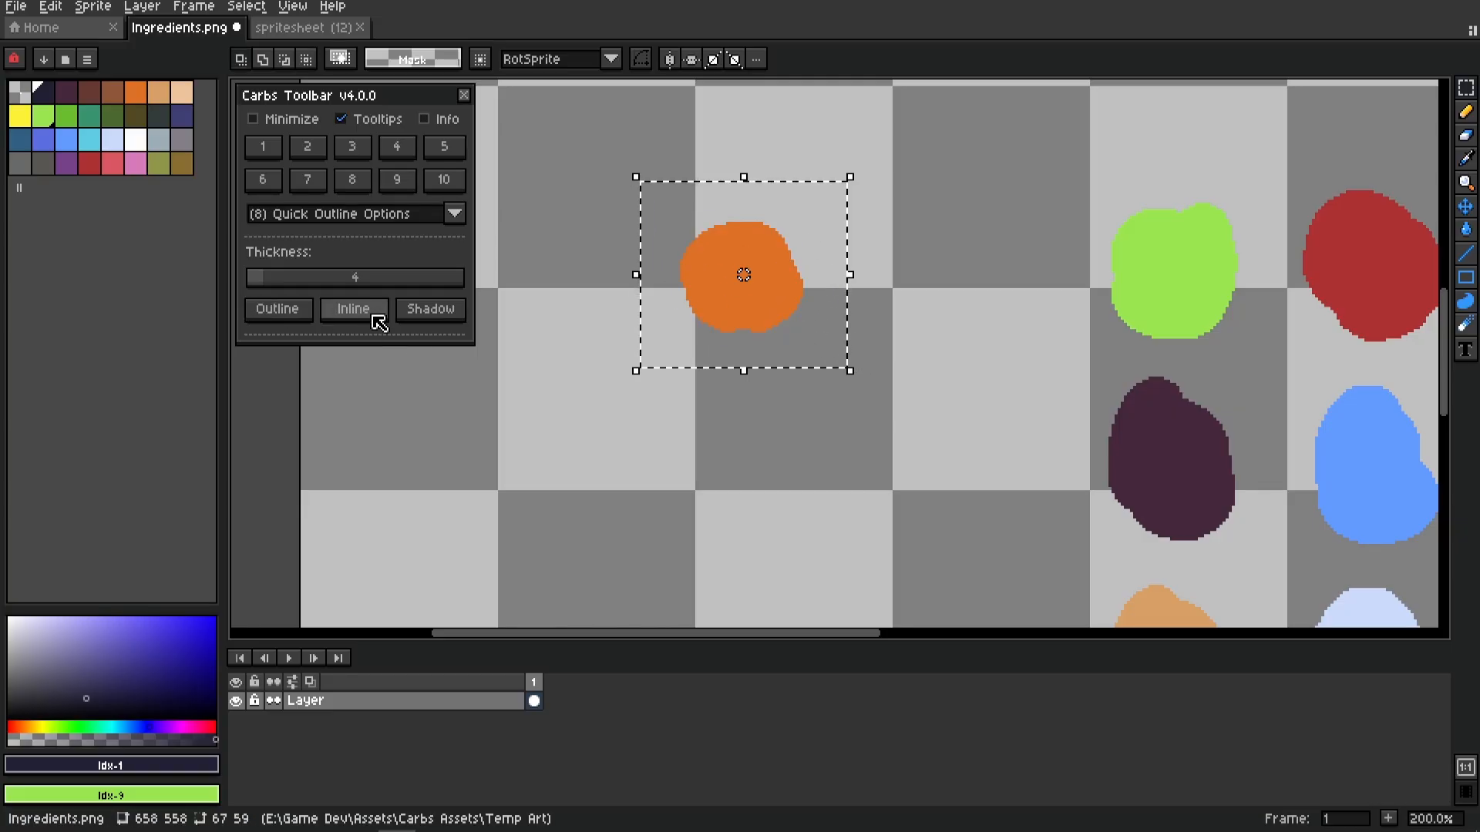
left_click(379, 322)
key("ctrl+z")
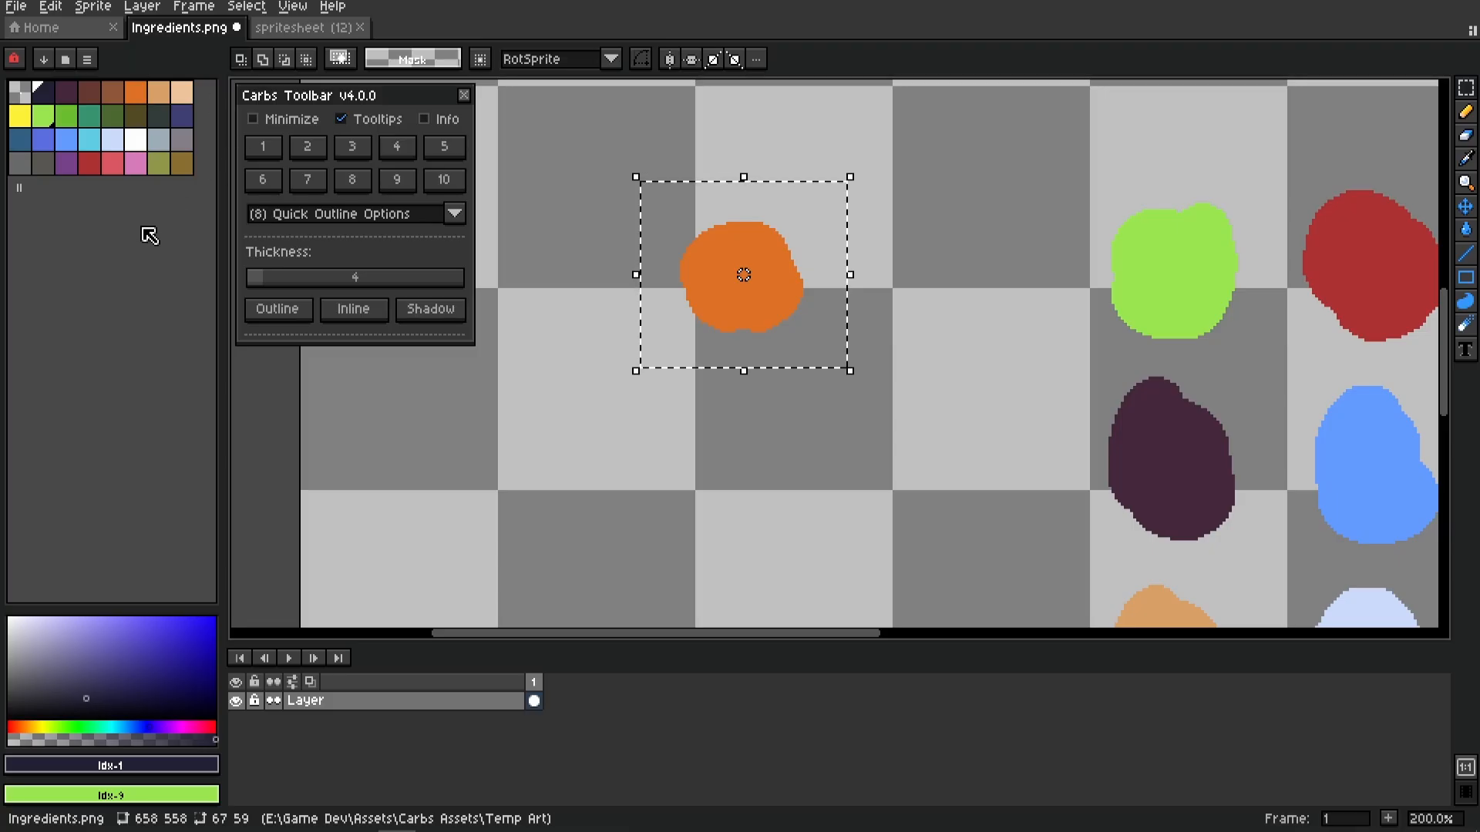
Apply the dark 4 px quick inline to the orange blob, choose white as foreground colour, and add a quick outline
left_click(359, 312)
left_click(137, 141)
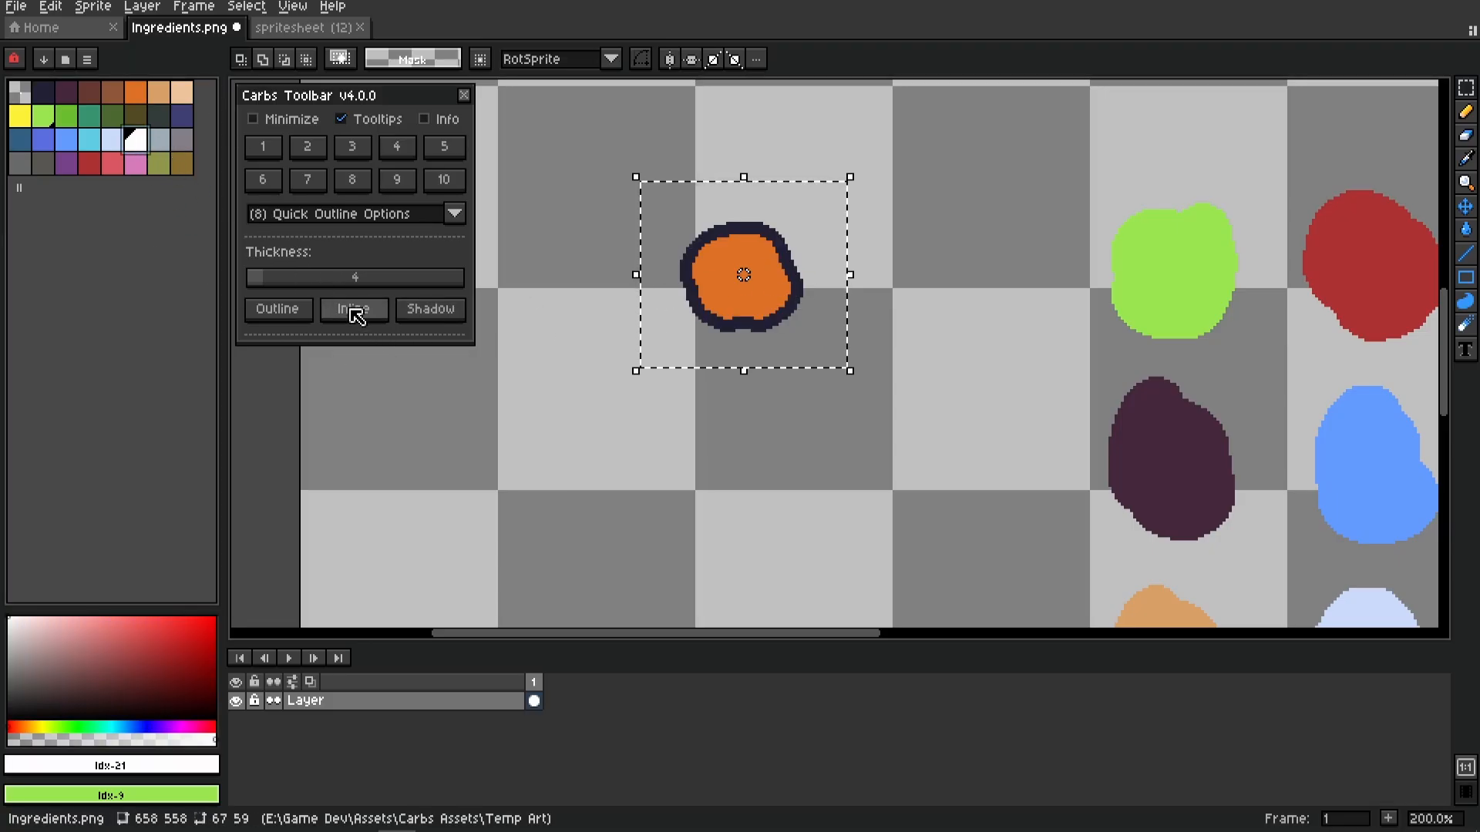
left_click(298, 317)
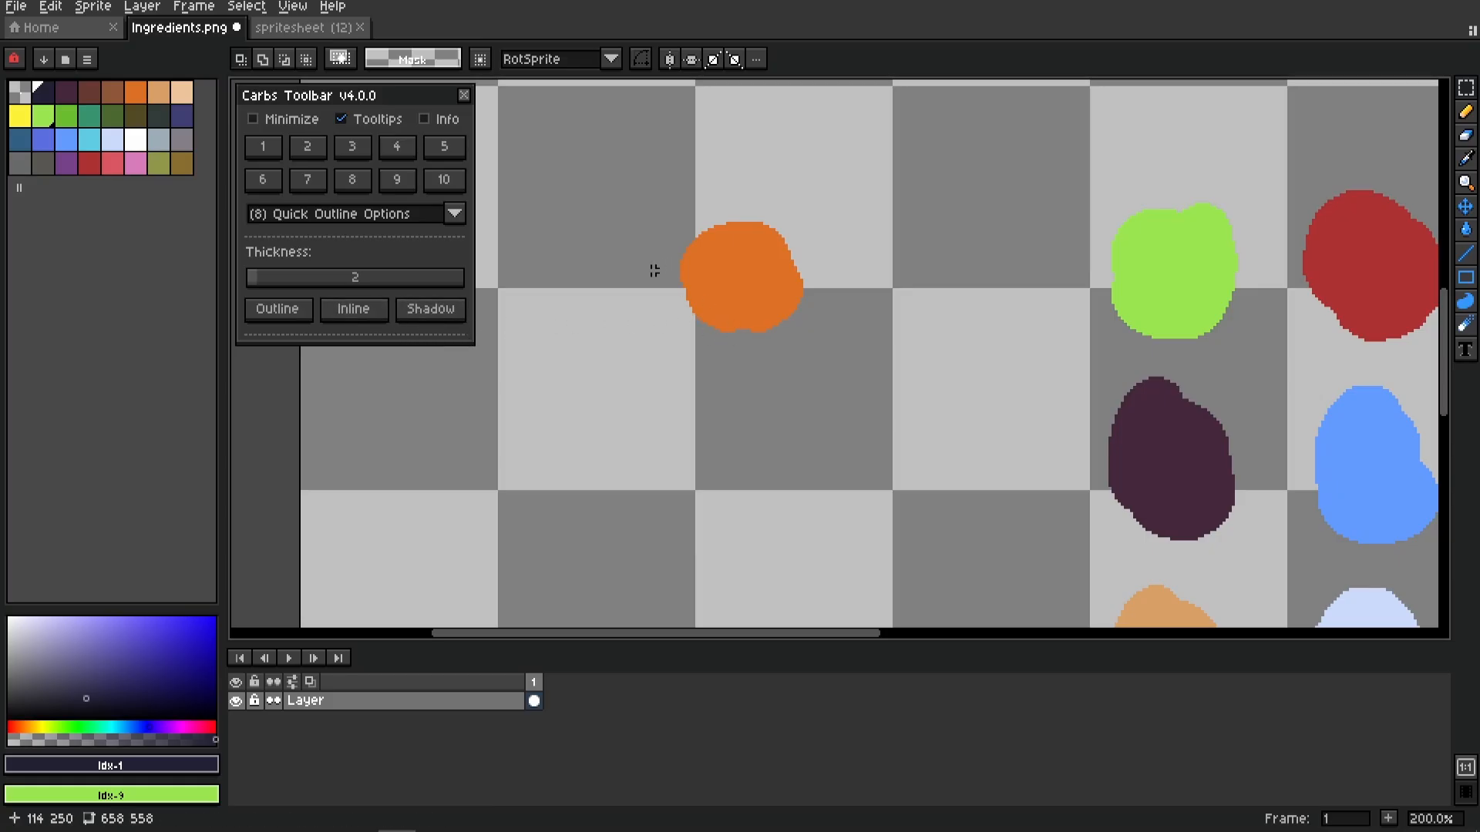
Select about 97 by 73 pixels around the orange blob and set the foreground colour to the transparent mask
left_click_drag(578, 171, 884, 408)
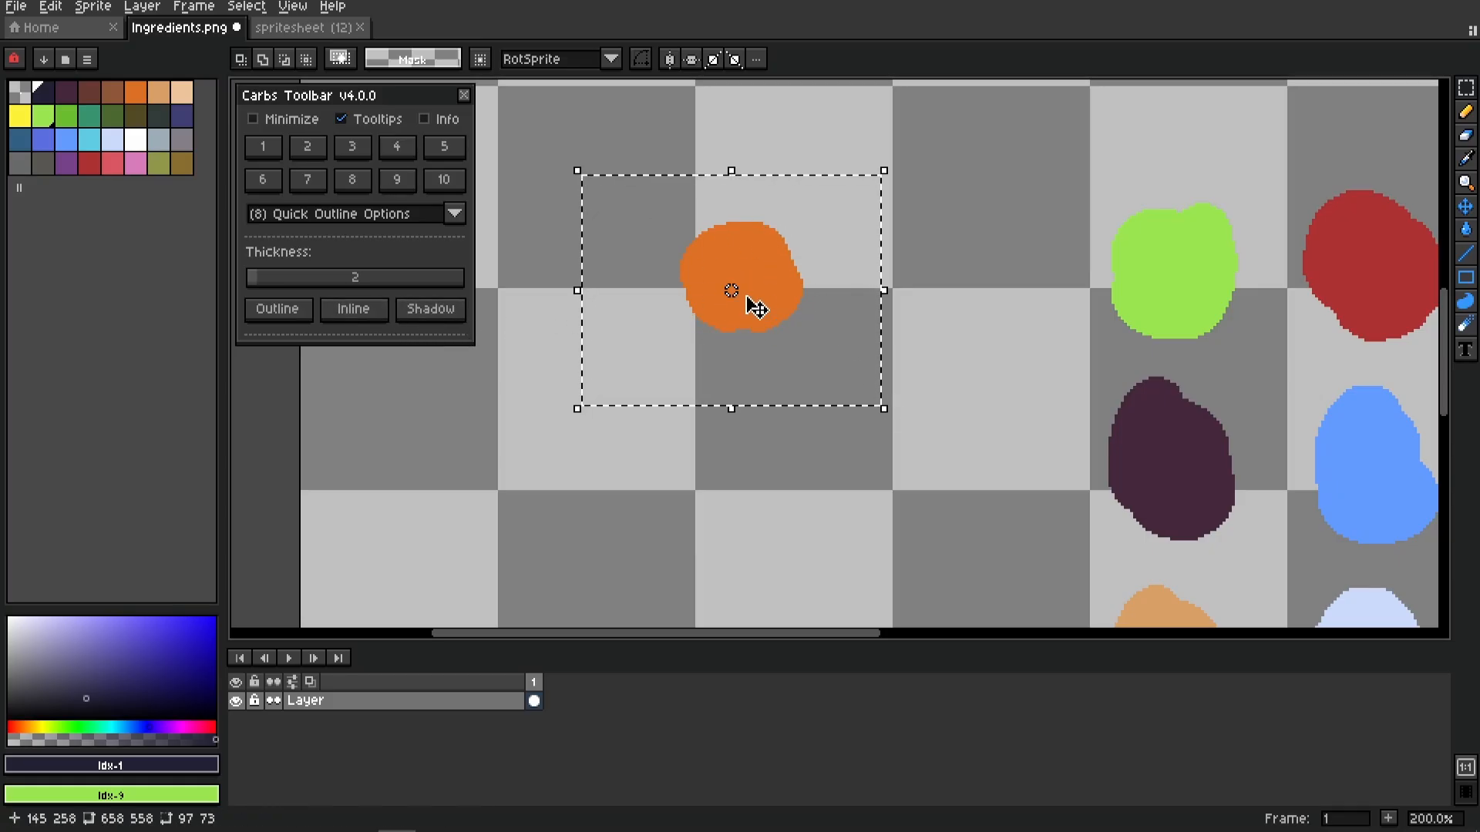
key("i")
left_click(693, 208)
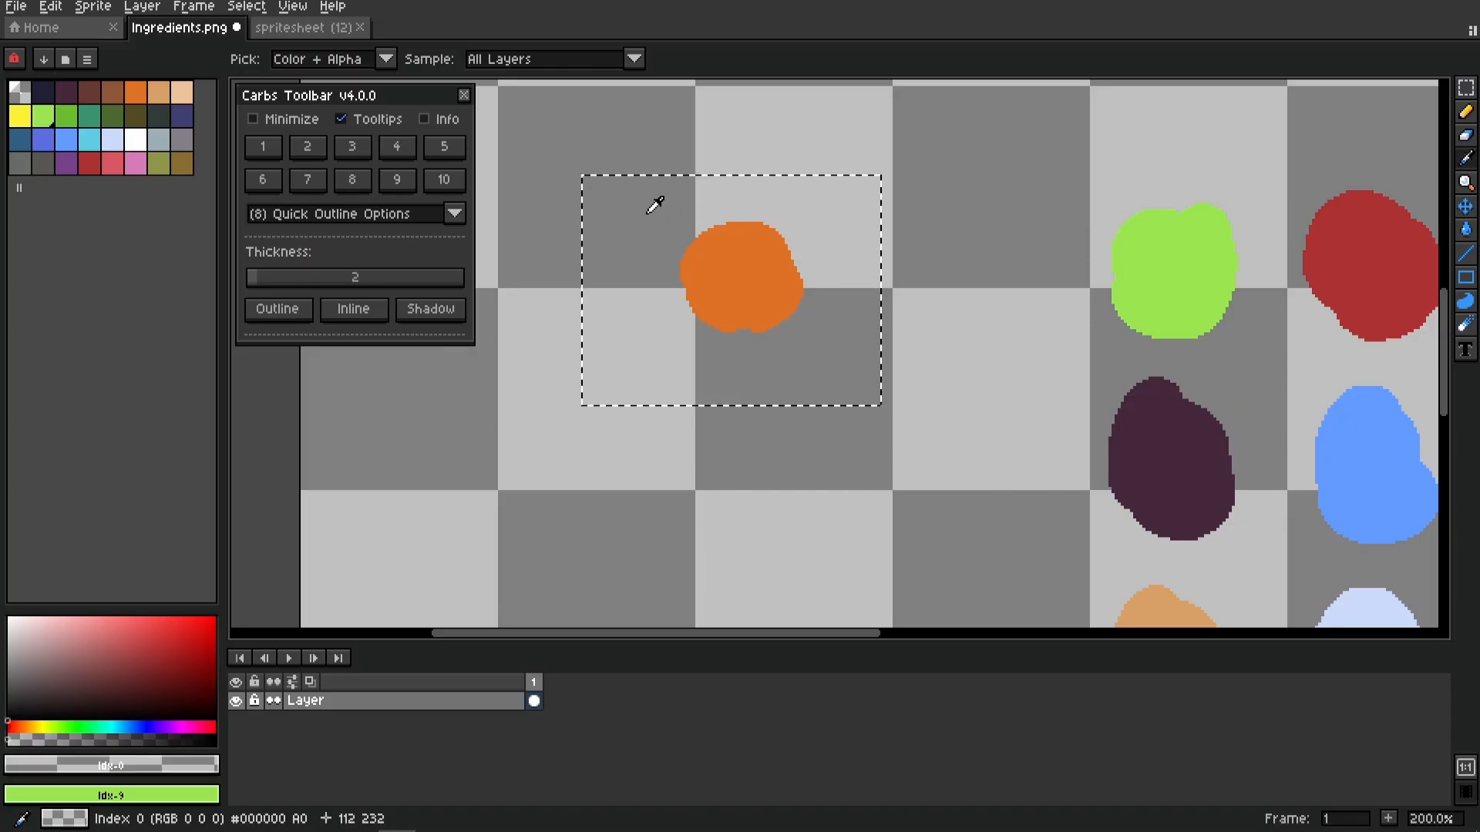
left_click(188, 765)
left_click(153, 637)
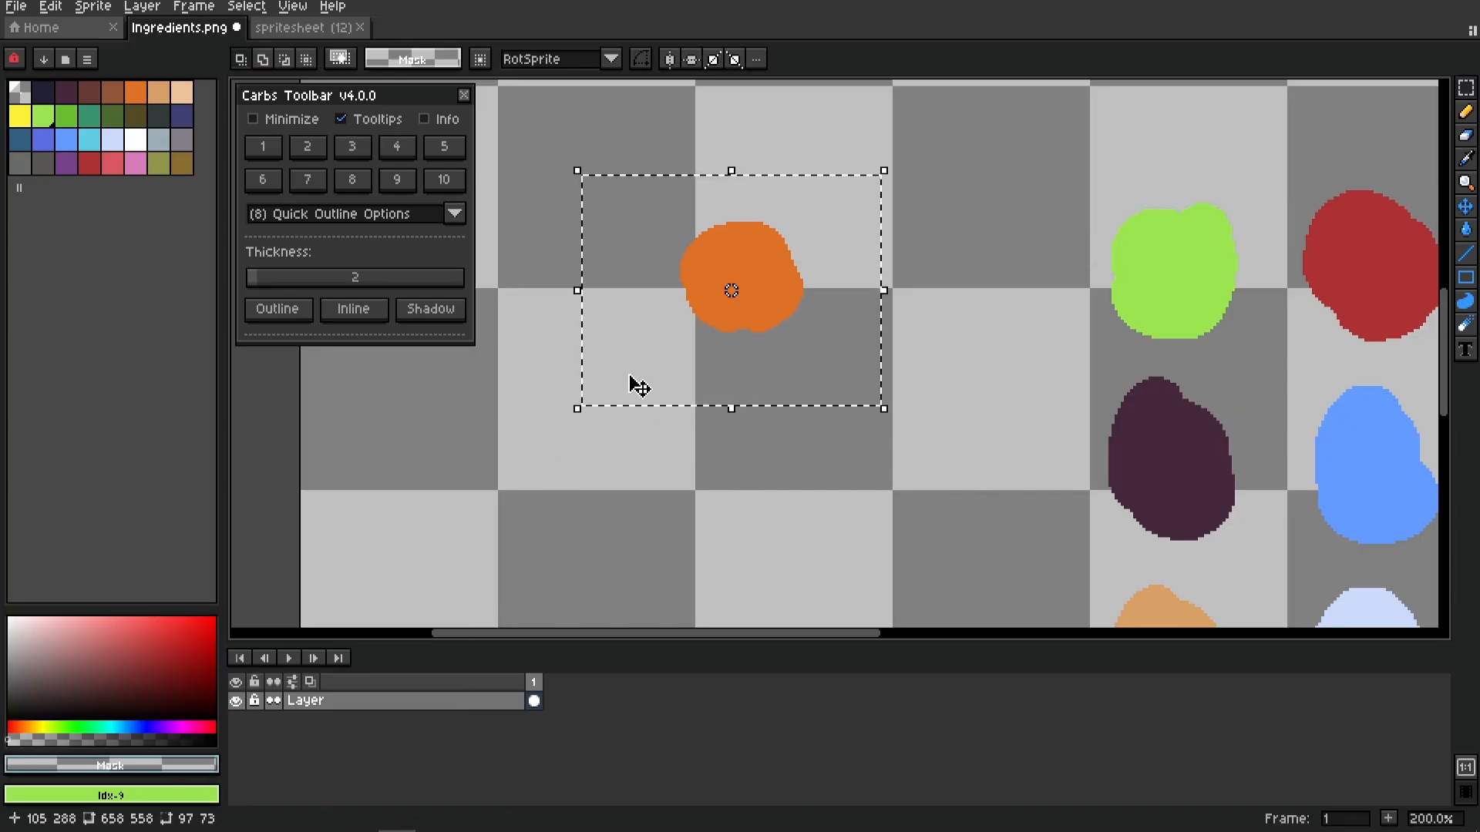
Apply the 2 px transparent quick inline to the orange blob, undo it, and reapply it within a selection of about 65 by 65 pixels
left_click(363, 316)
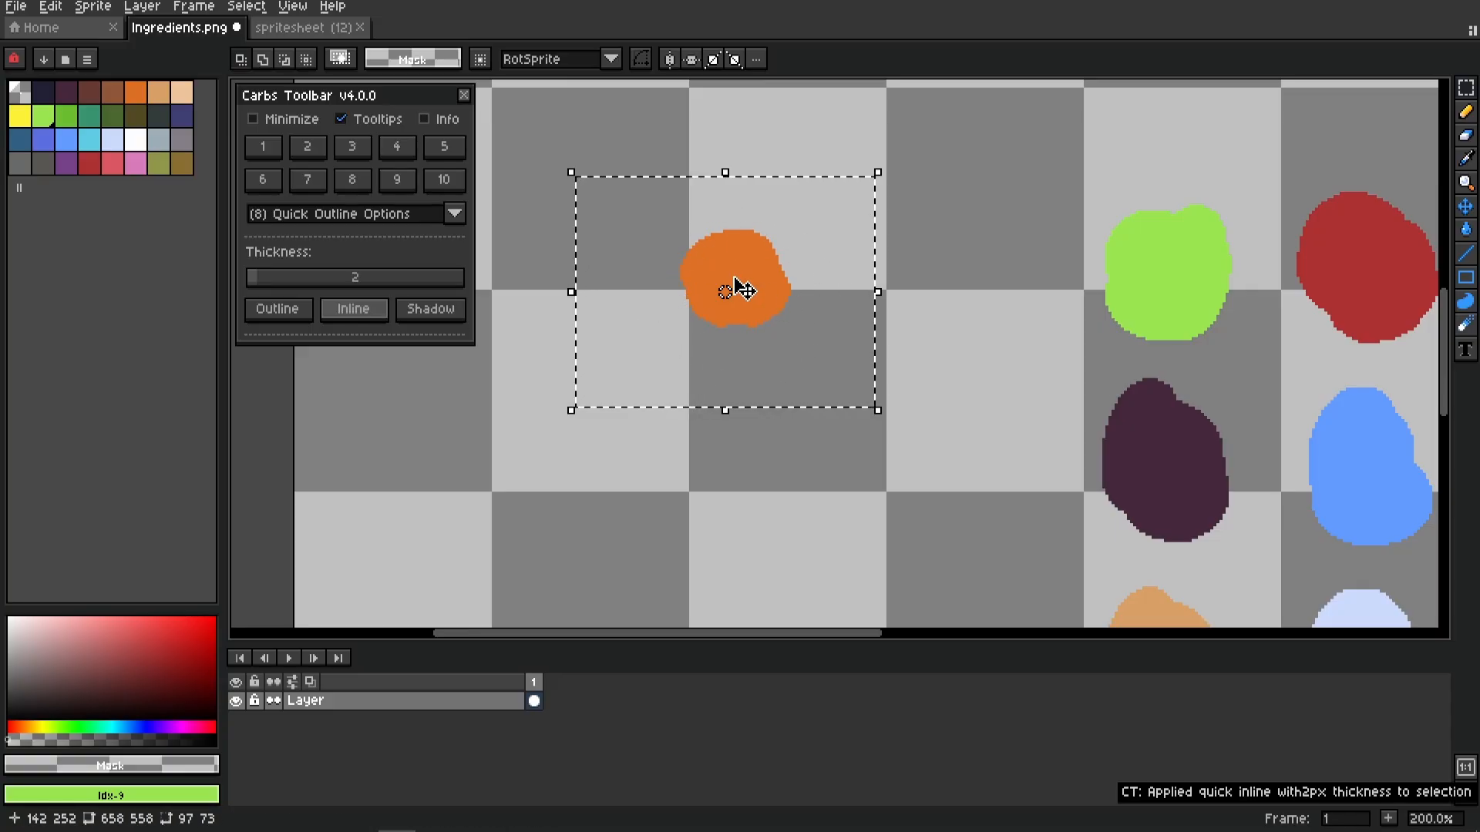
key("ctrl+z")
key("ctrl+y")
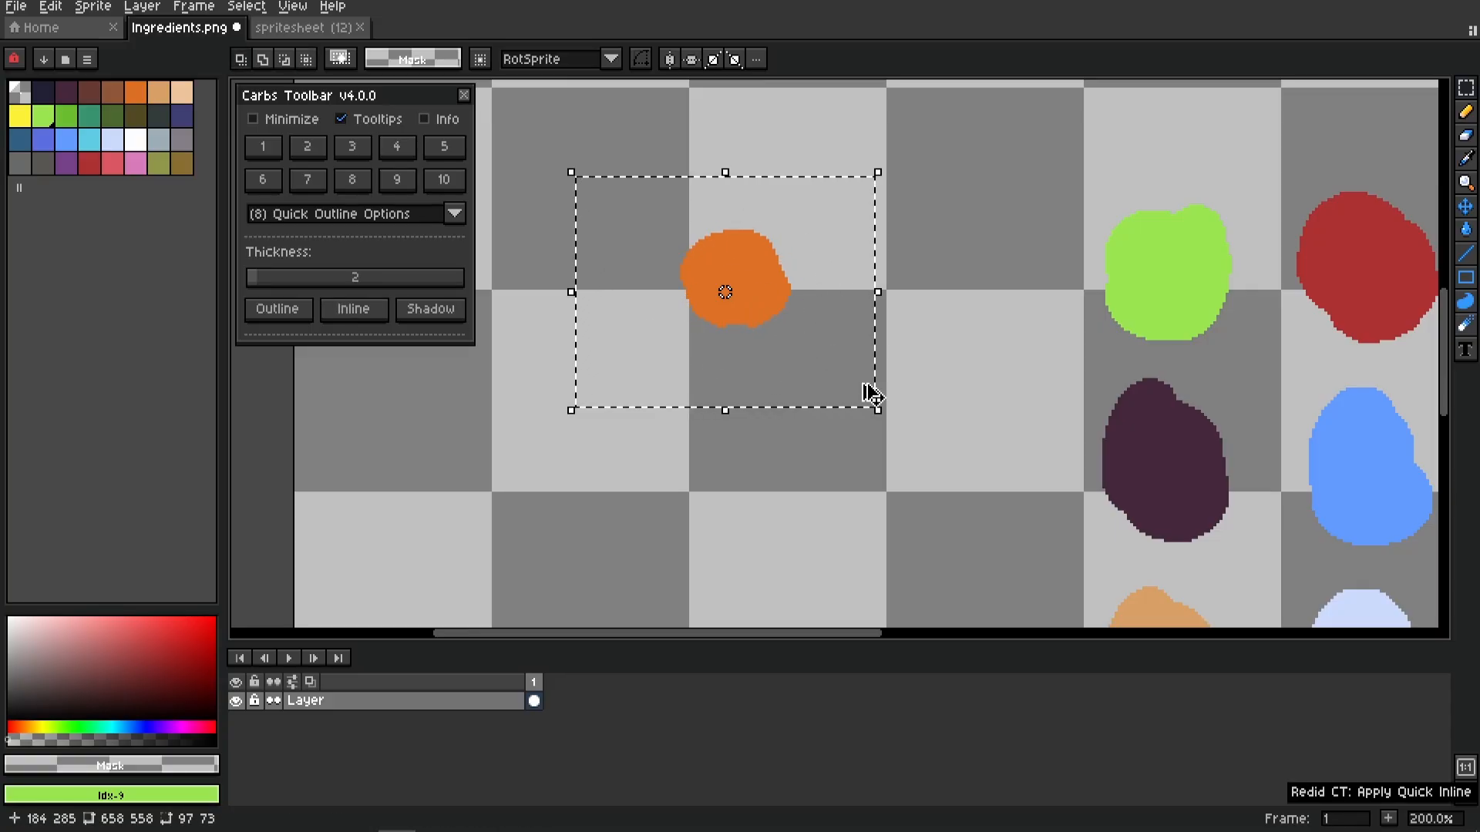
key("ctrl+z")
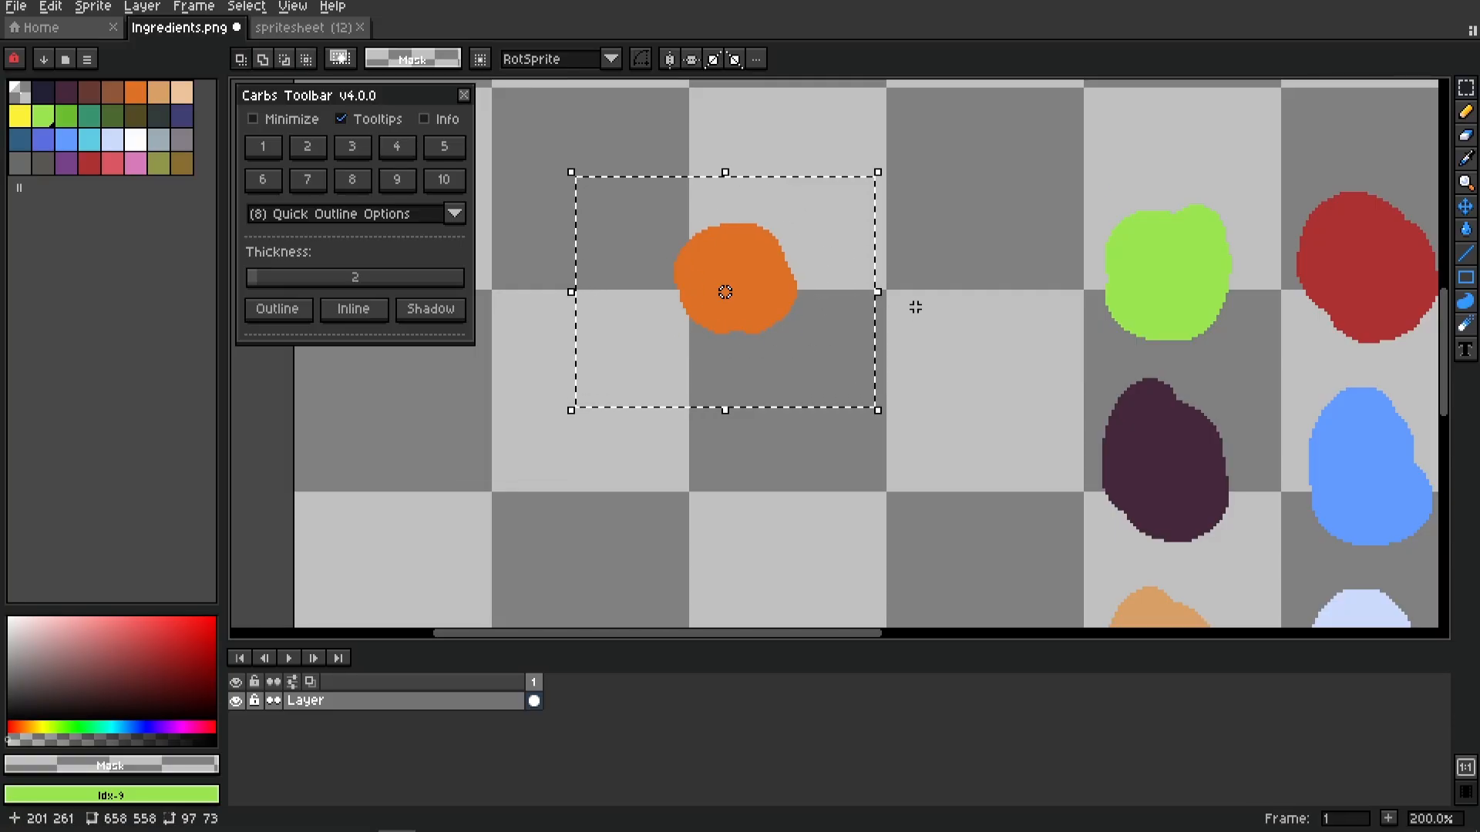
left_click_drag(645, 182, 848, 389)
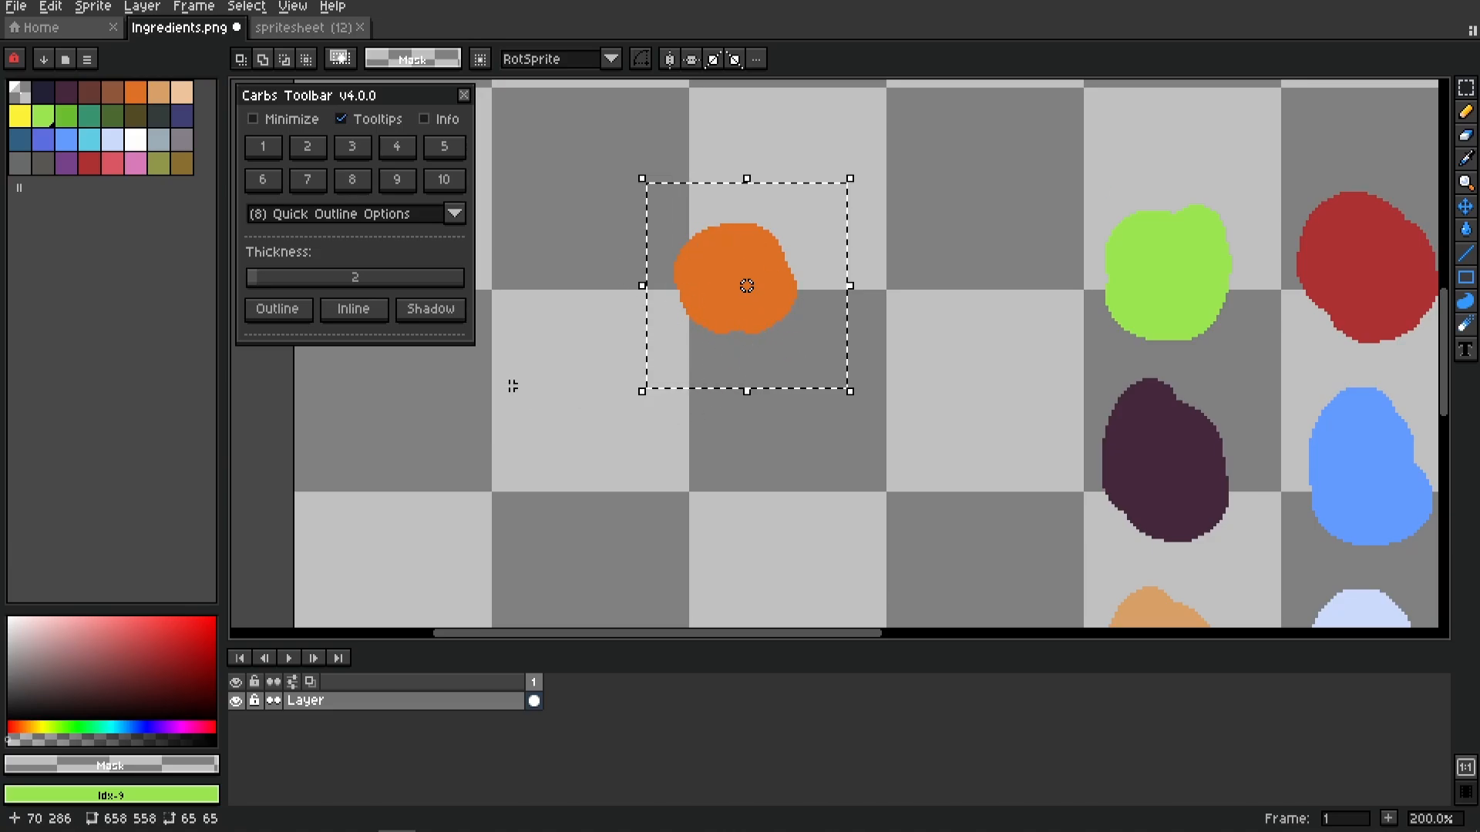
left_click(368, 310)
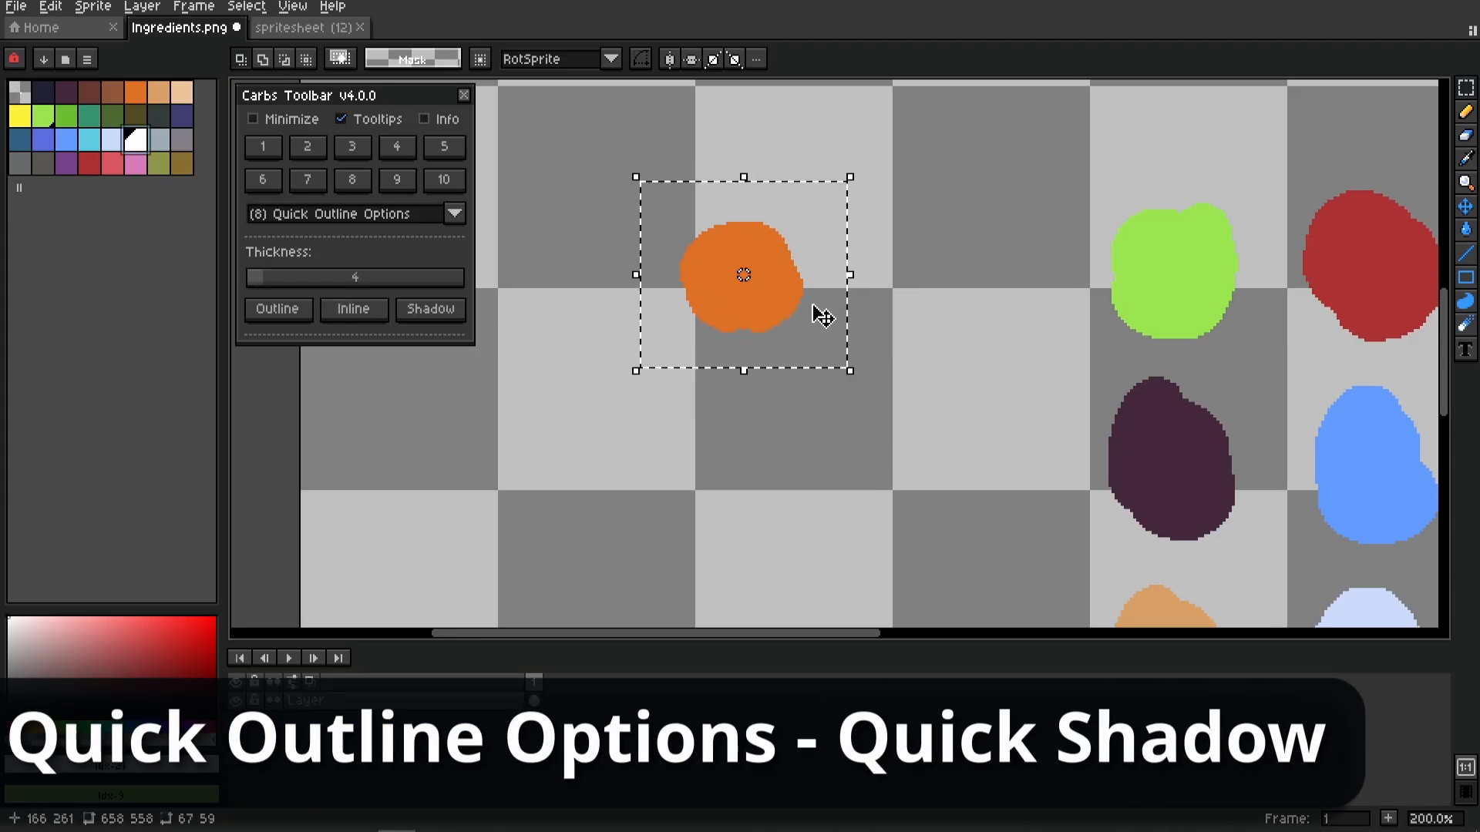
Reselect about 72 by 66 pixels around the orange blob and configure dark foreground colour #222034 with thickness 1
left_click(408, 316)
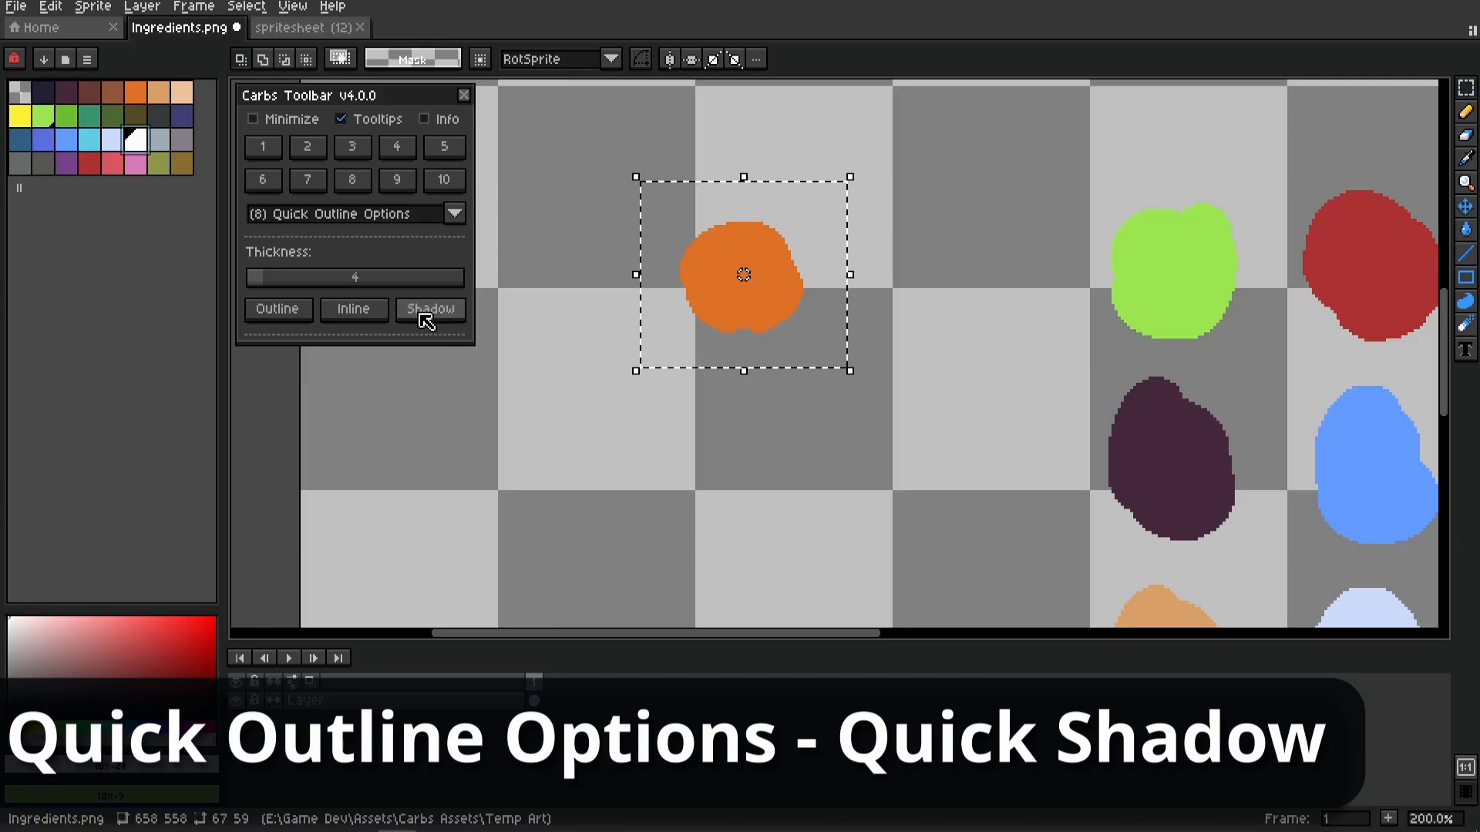
left_click(742, 418)
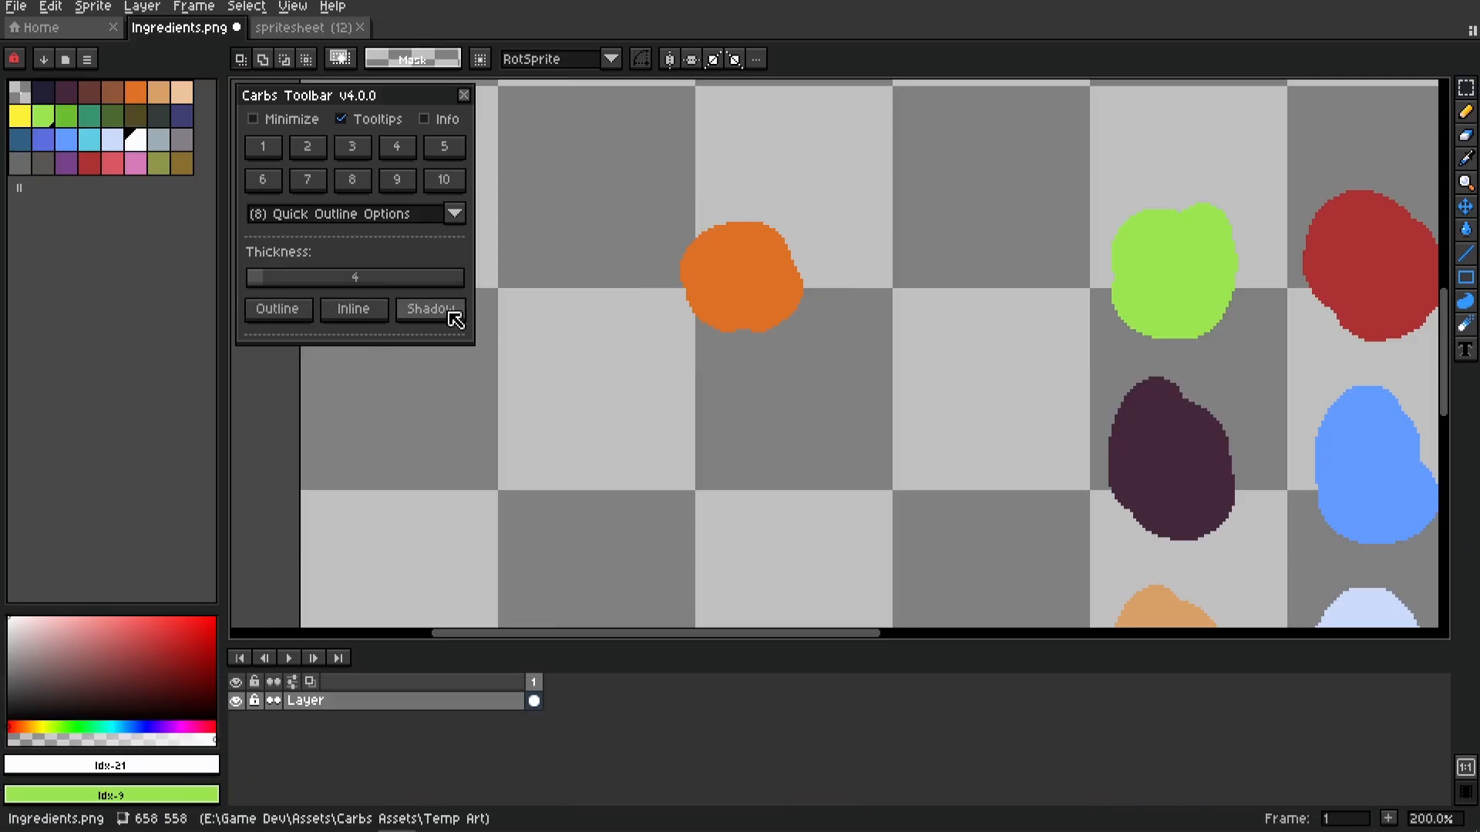
left_click_drag(643, 176, 864, 381)
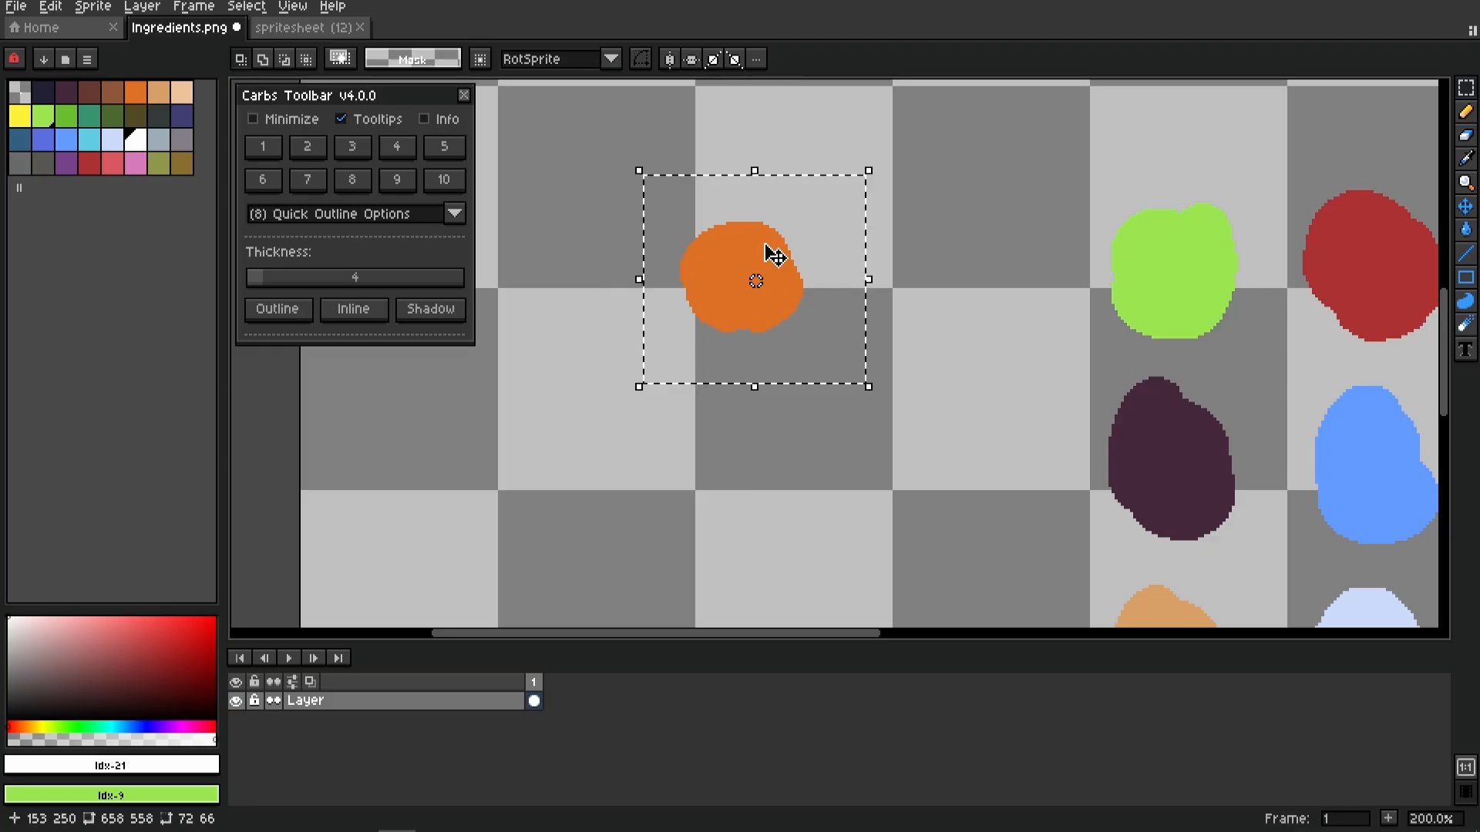
left_click(42, 92)
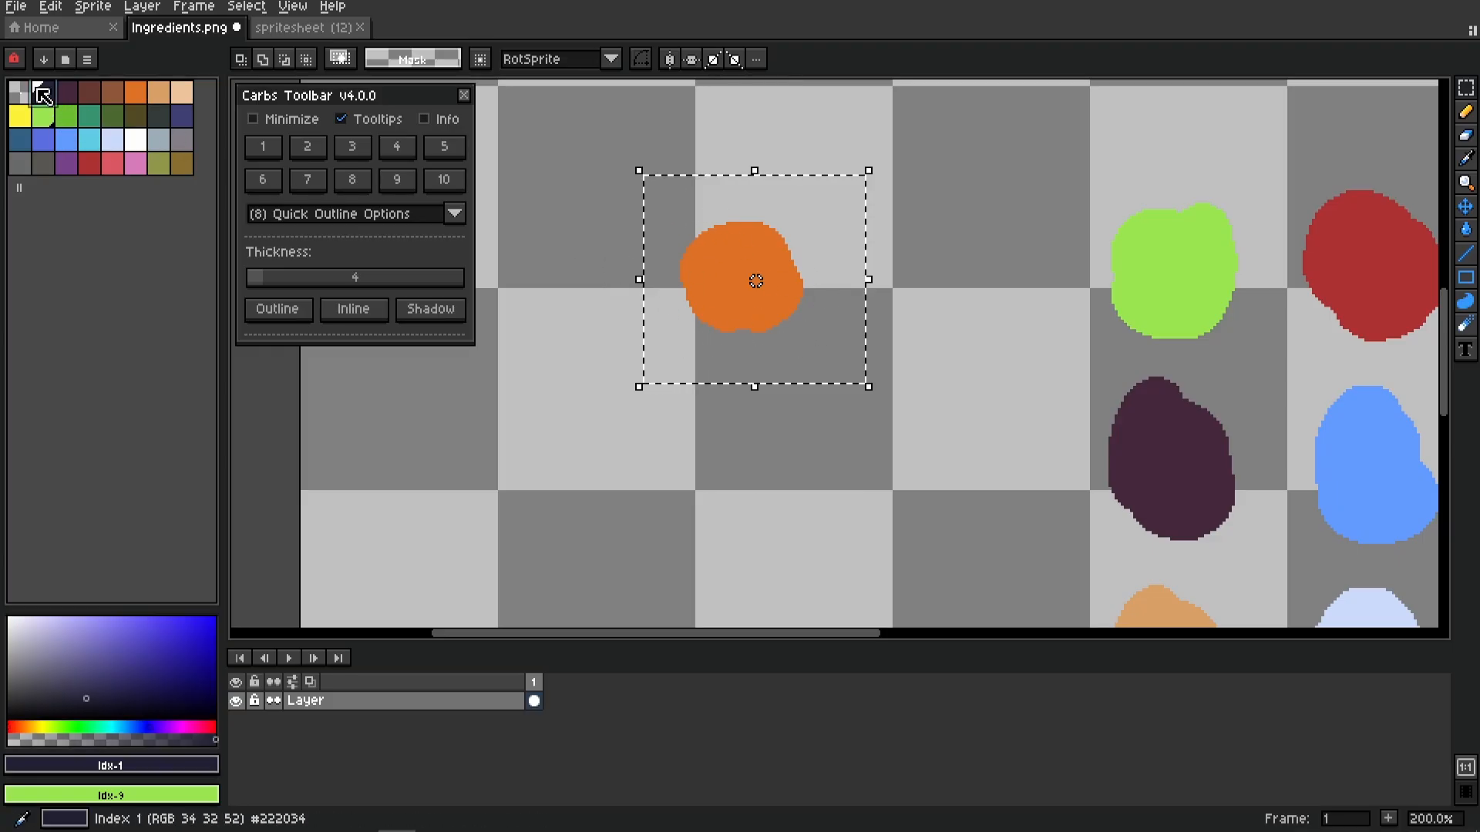
left_click(251, 279)
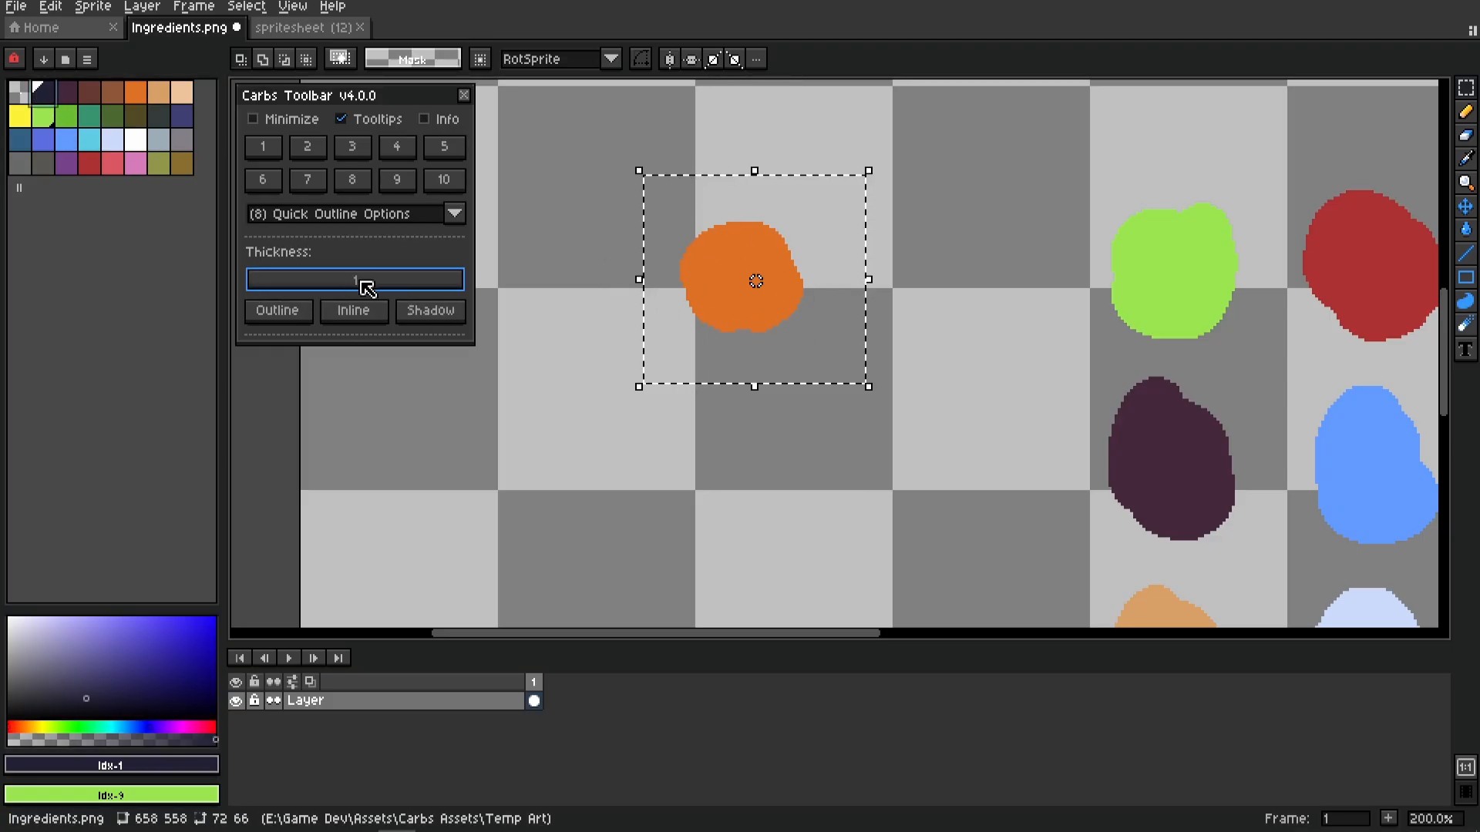
Apply the 1 px quick shadow to the orange blob twice and undo both applications
left_click(434, 316)
left_click(454, 318)
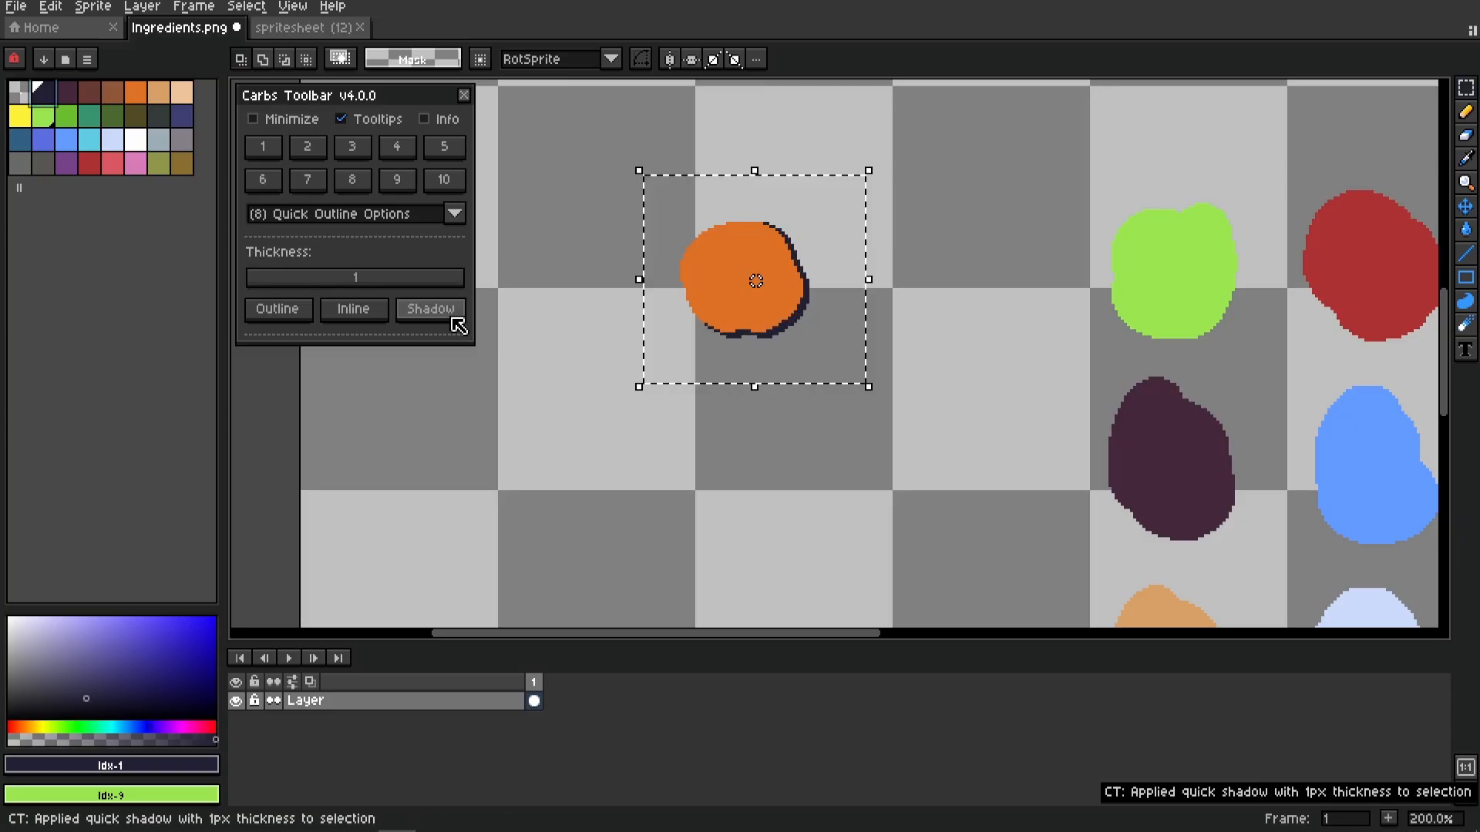
key("ctrl+z")
key("ctrl+z")
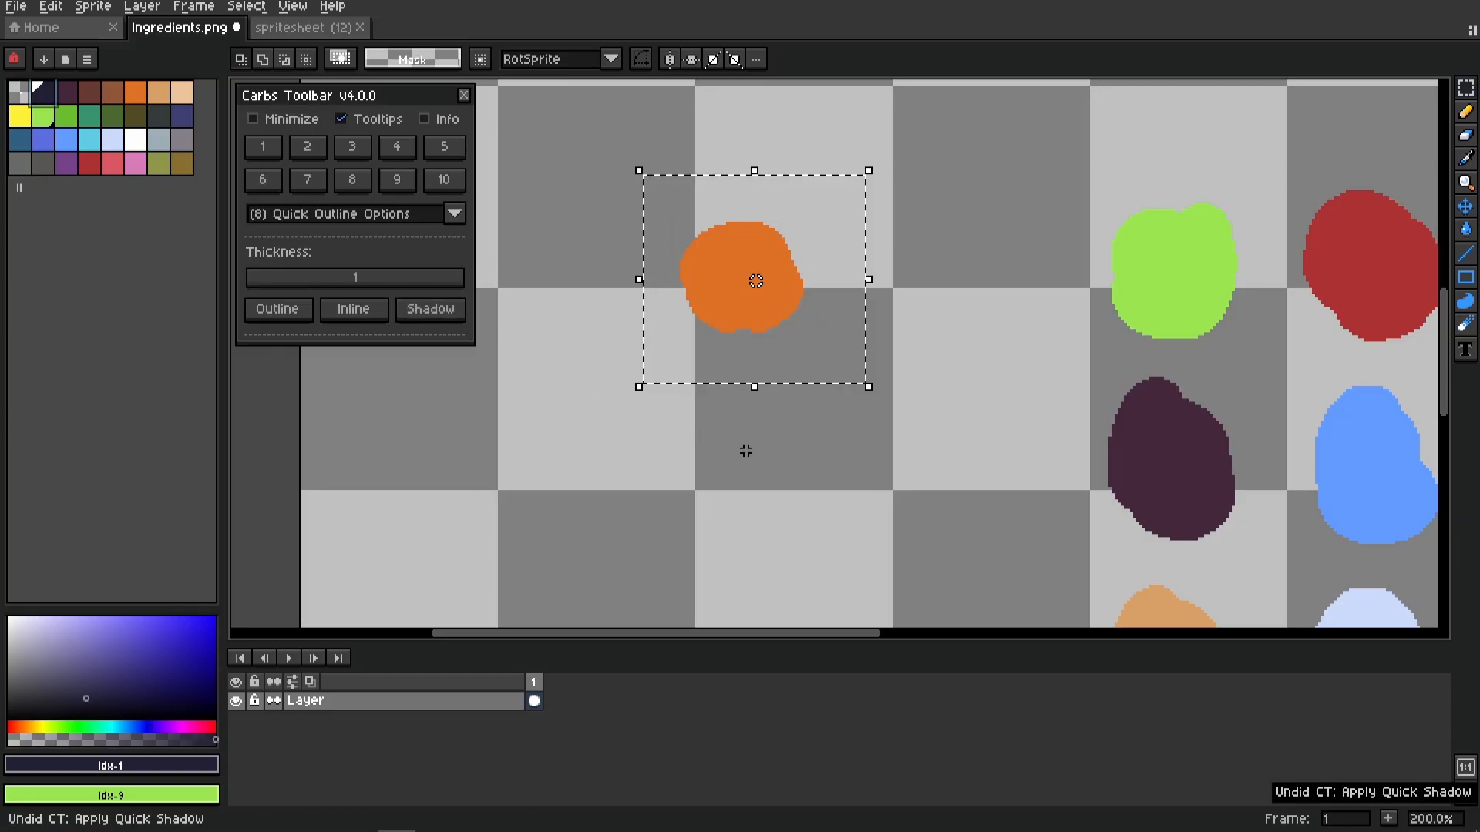
Set the thickness to 2, apply the dark quick shadow to the orange blob, and undo it
left_click(259, 281)
left_click(454, 319)
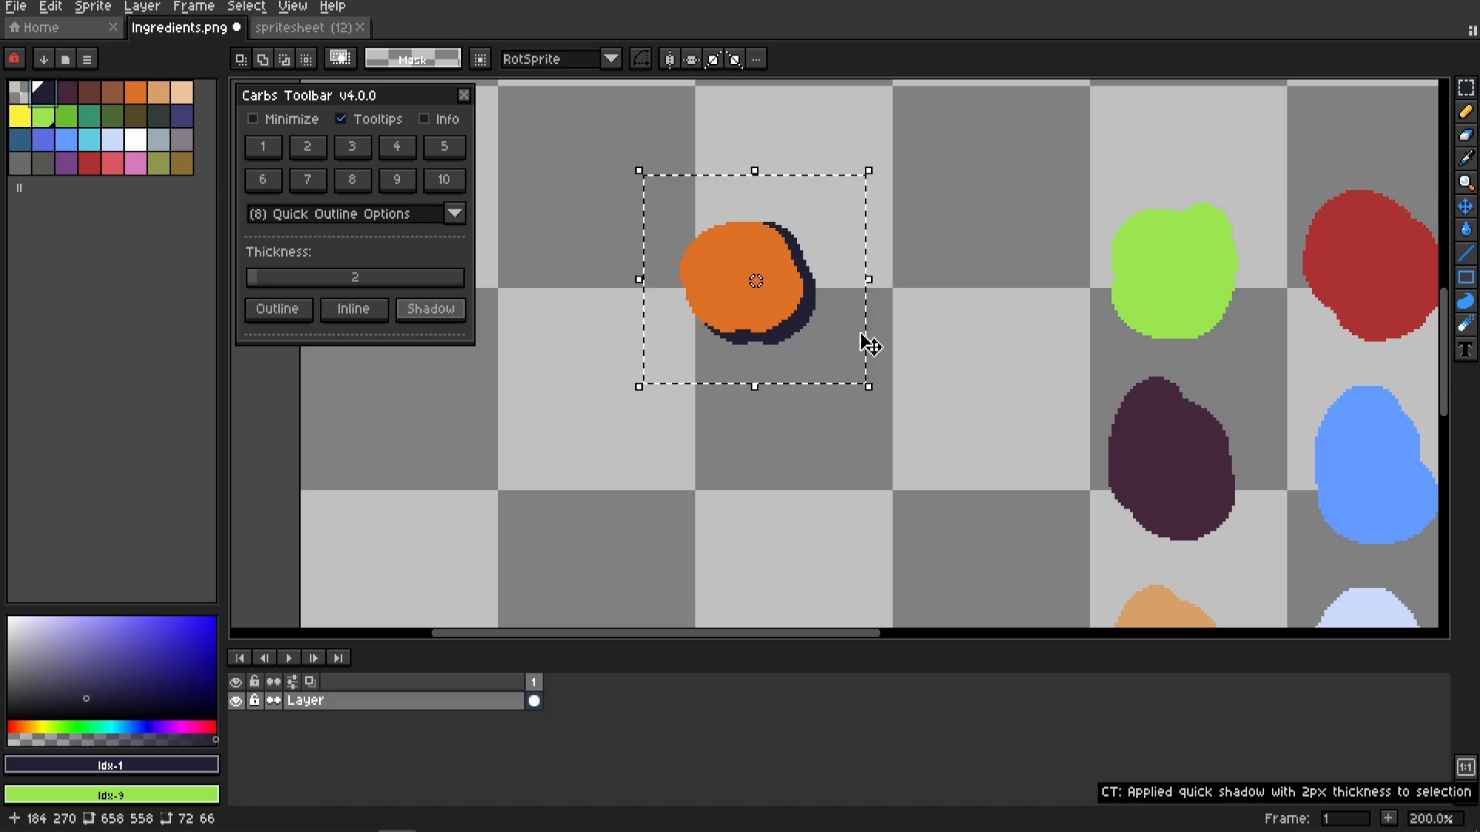
key("ctrl+z")
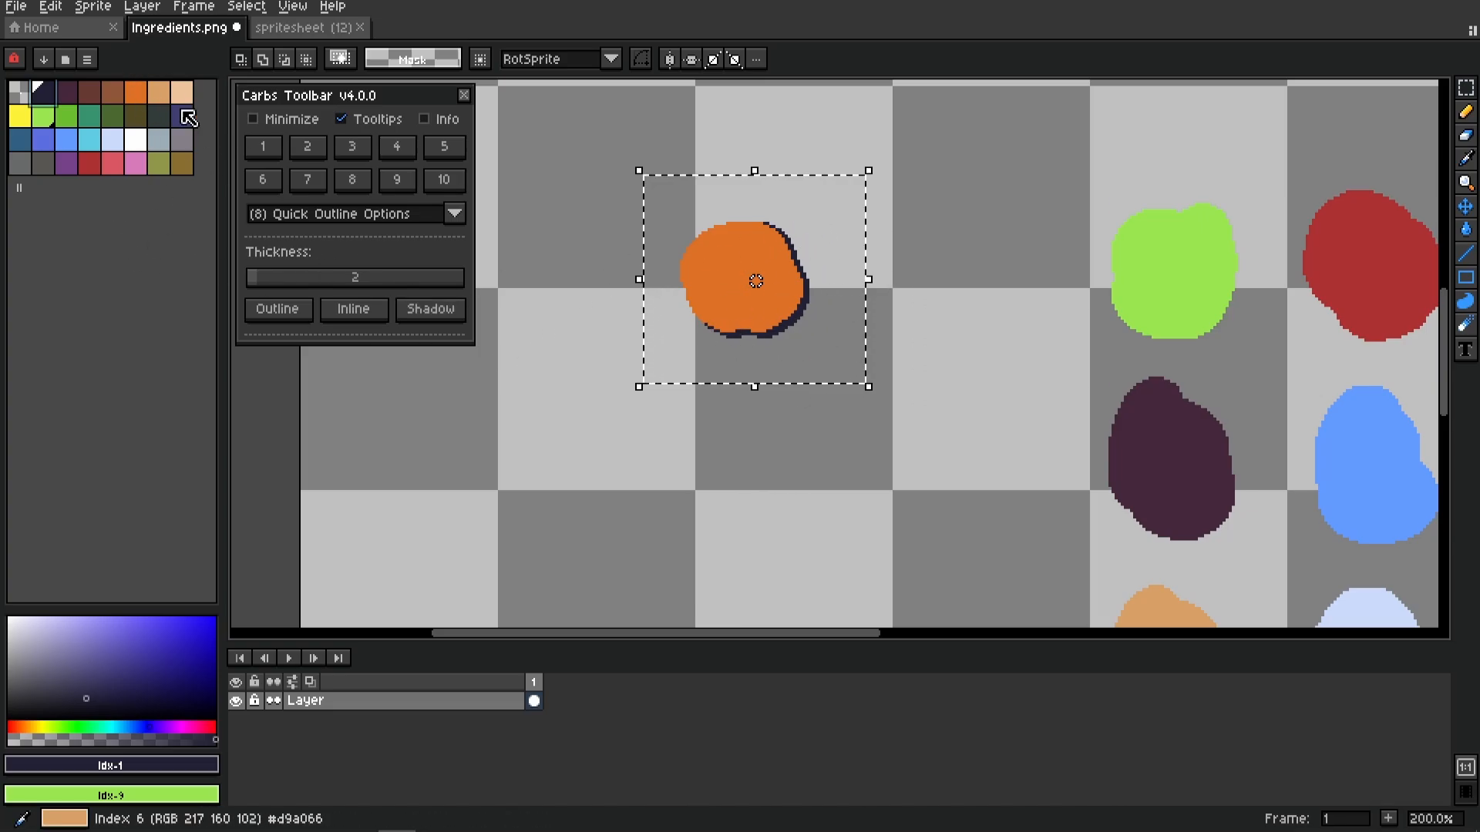
Layer a 2 px orange quick shadow on the blob, followed by a 2 px dark #222034 quick shadow
left_click(136, 93)
left_click(432, 309)
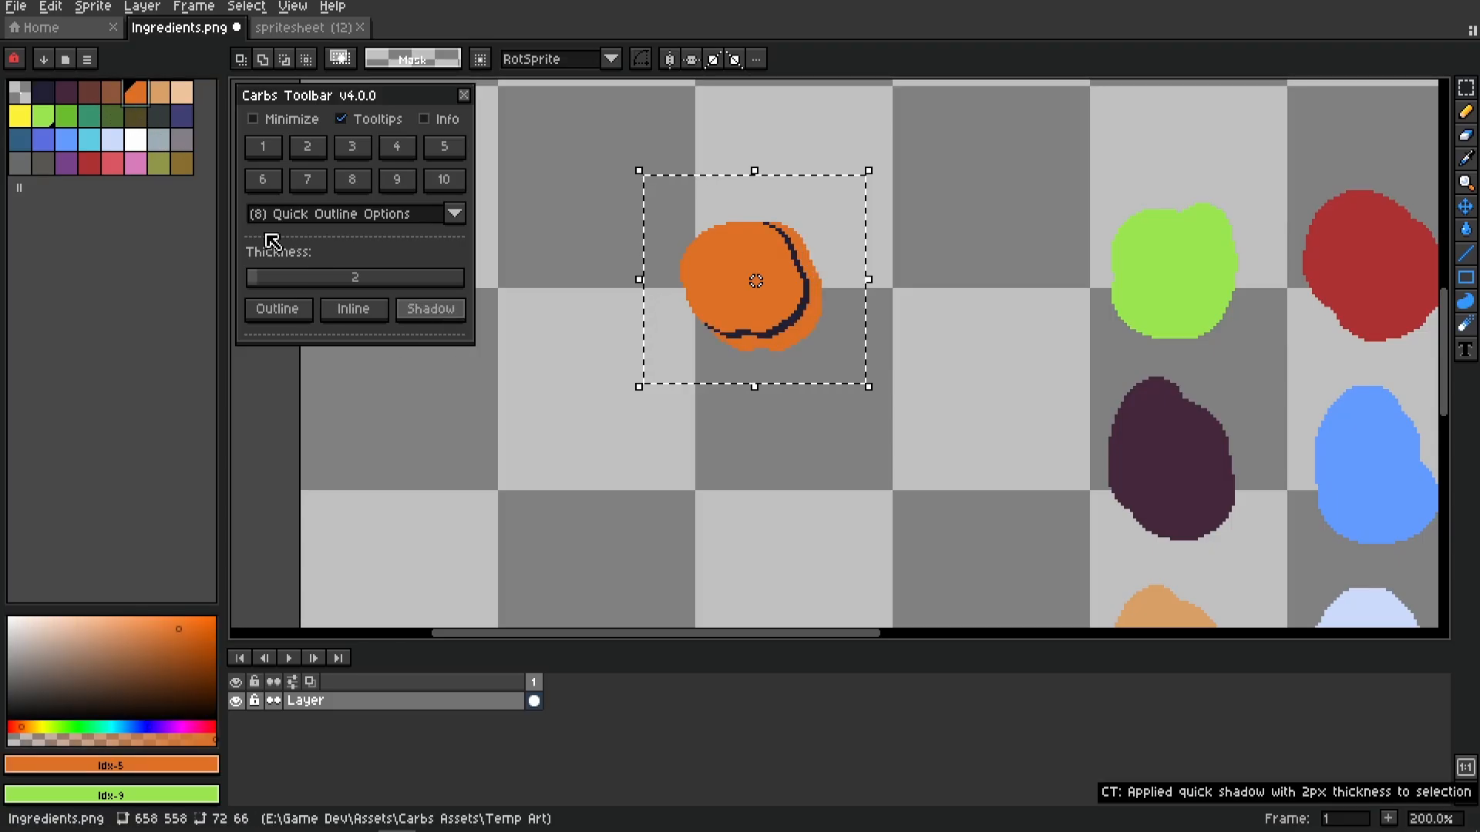
left_click(43, 93)
left_click(461, 311)
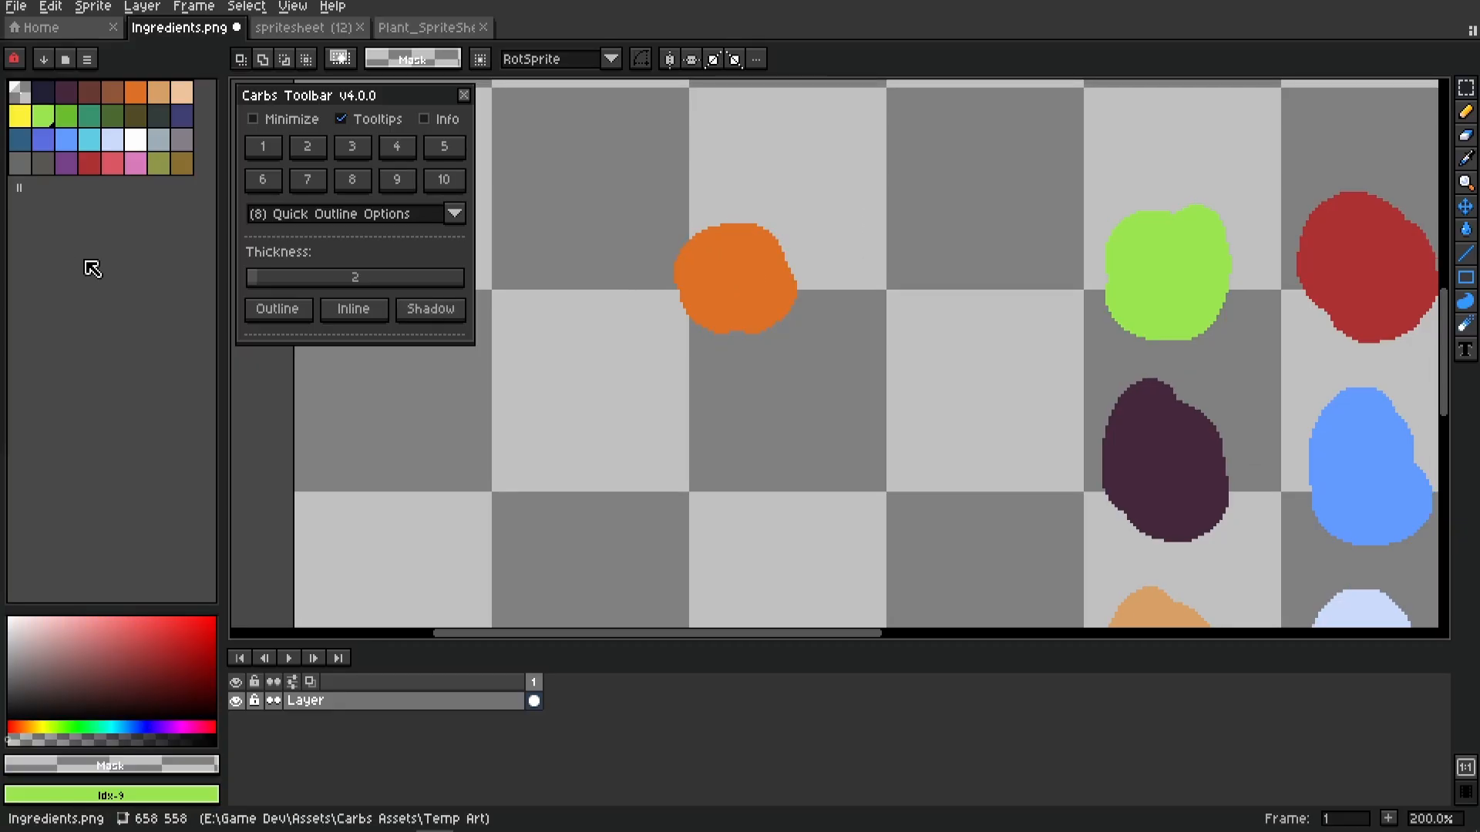
Show the Shift HSV Options and select about 36 by 266 pixels over the second plant column in the Plant_SpriteSheet file
left_click(401, 182)
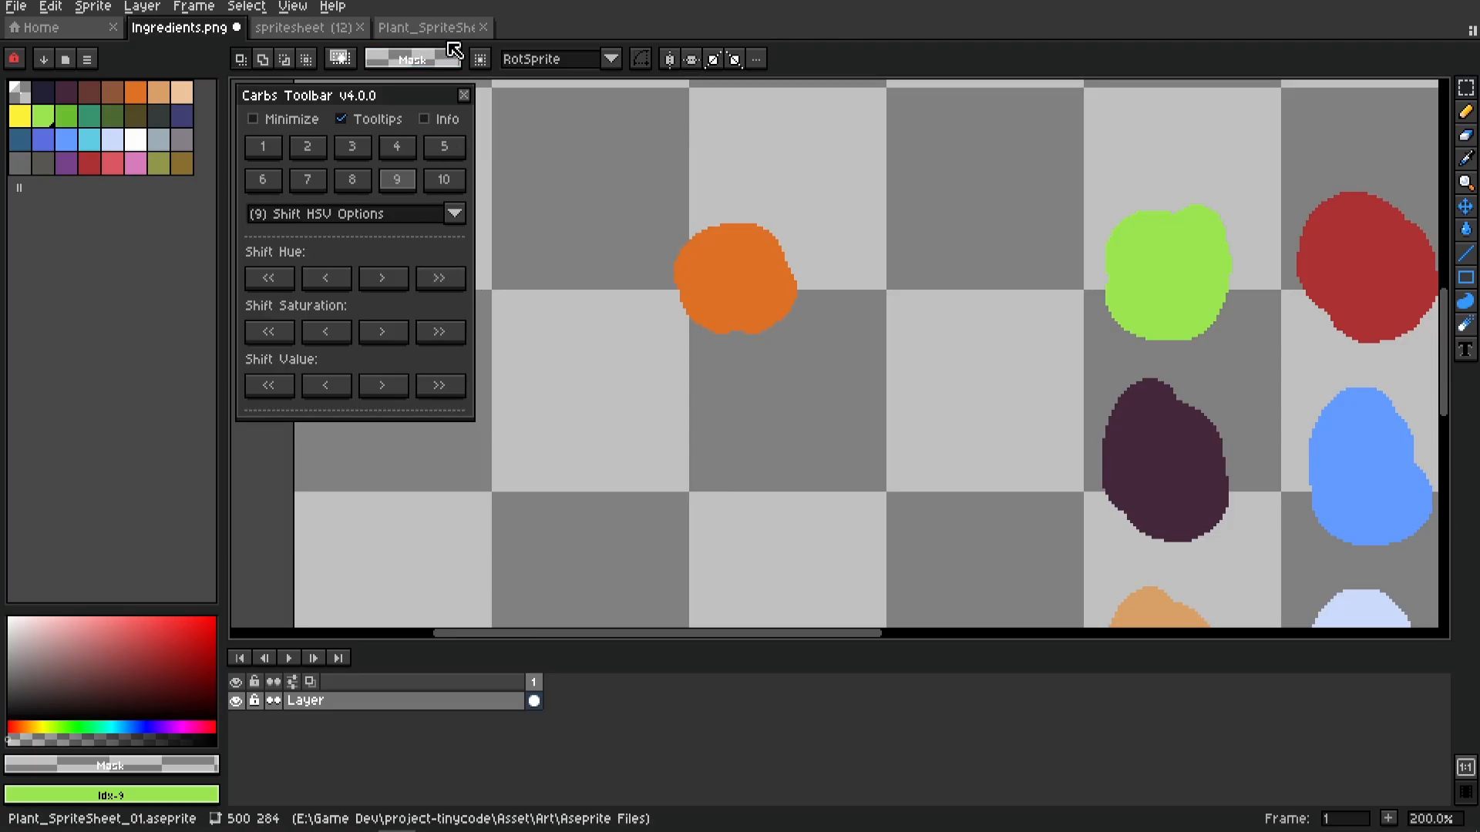
left_click(433, 30)
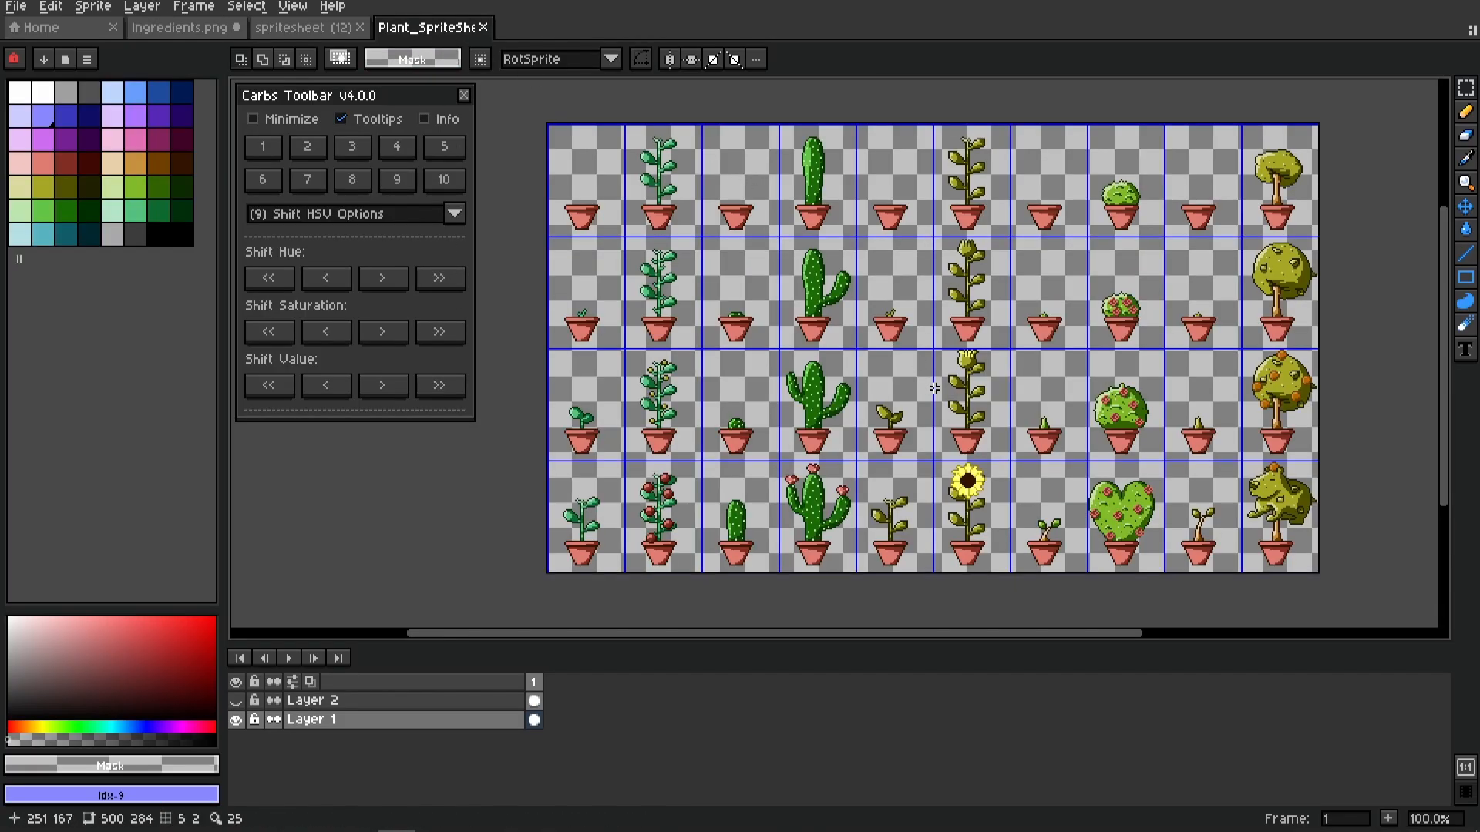
mouse_move(756, 341)
left_mouse_down()
mouse_move(802, 321)
mouse_move(749, 332)
left_mouse_up()
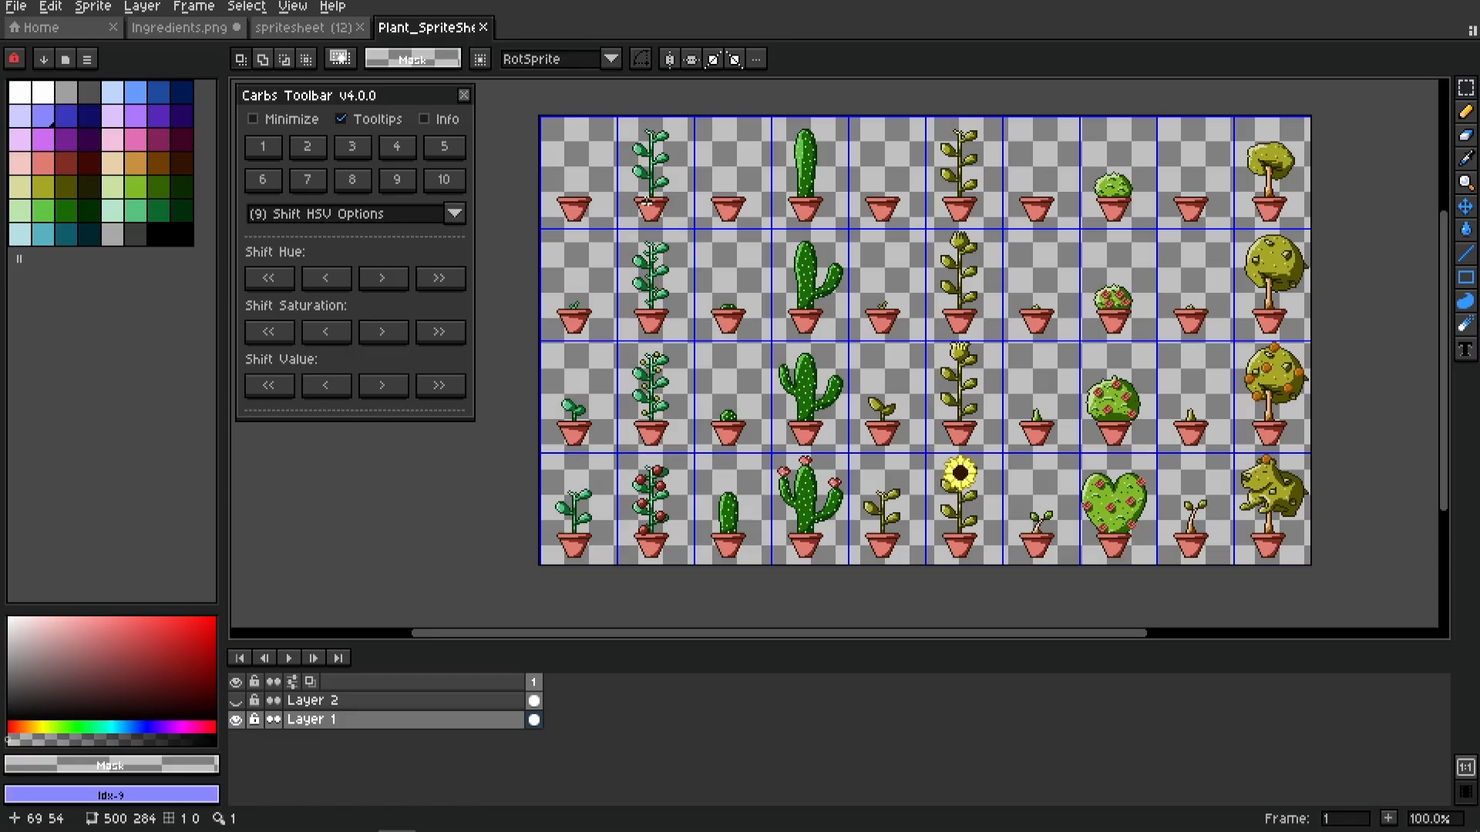
left_click_drag(631, 125, 692, 554)
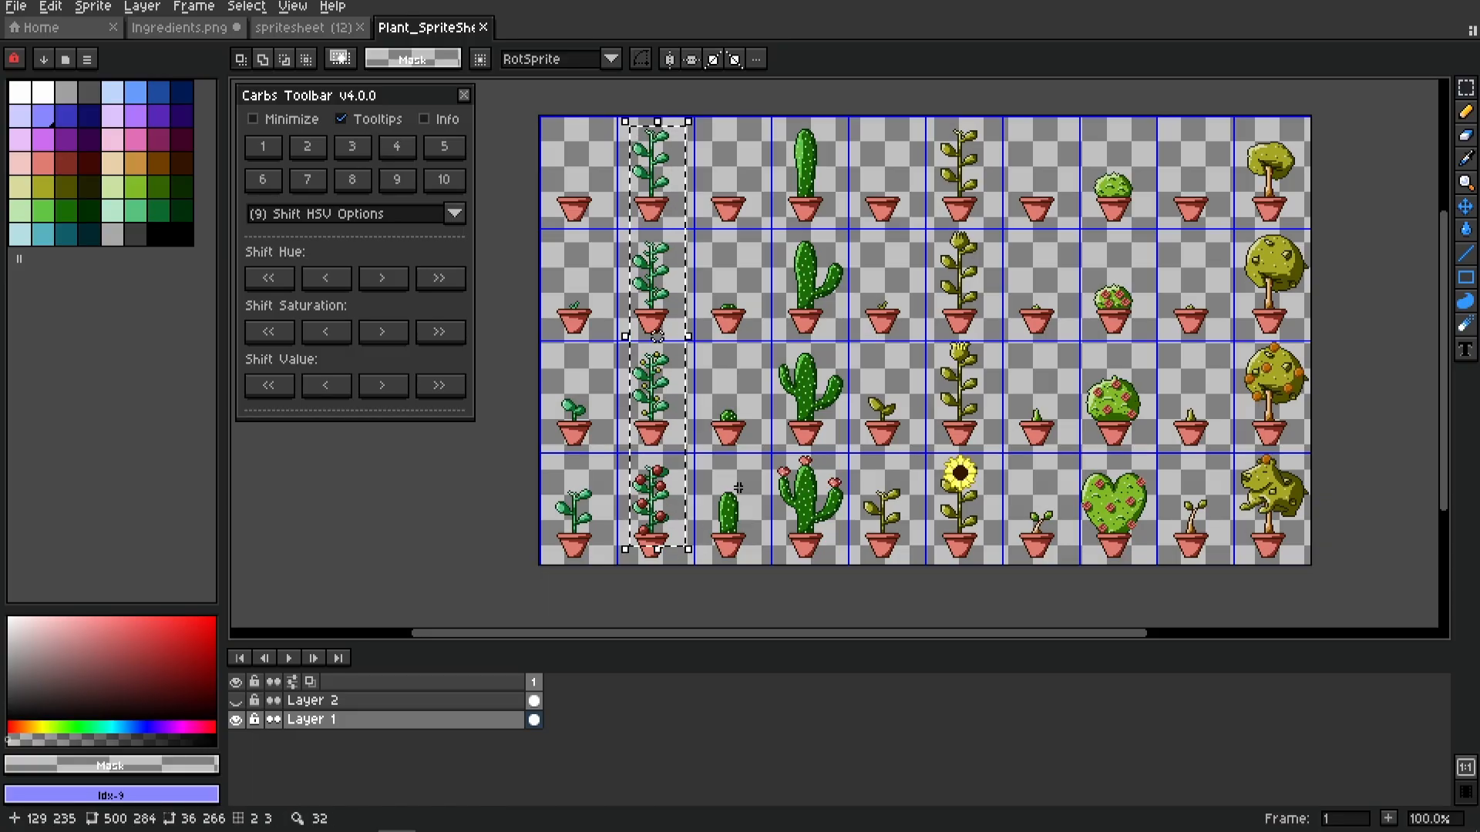
Sample the green shades of the second-column plant's leaf, from the light highlight #b4e5c7 to the dark outline
scroll(653, 263, "up", 4)
left_click_drag(585, 169, 874, 330)
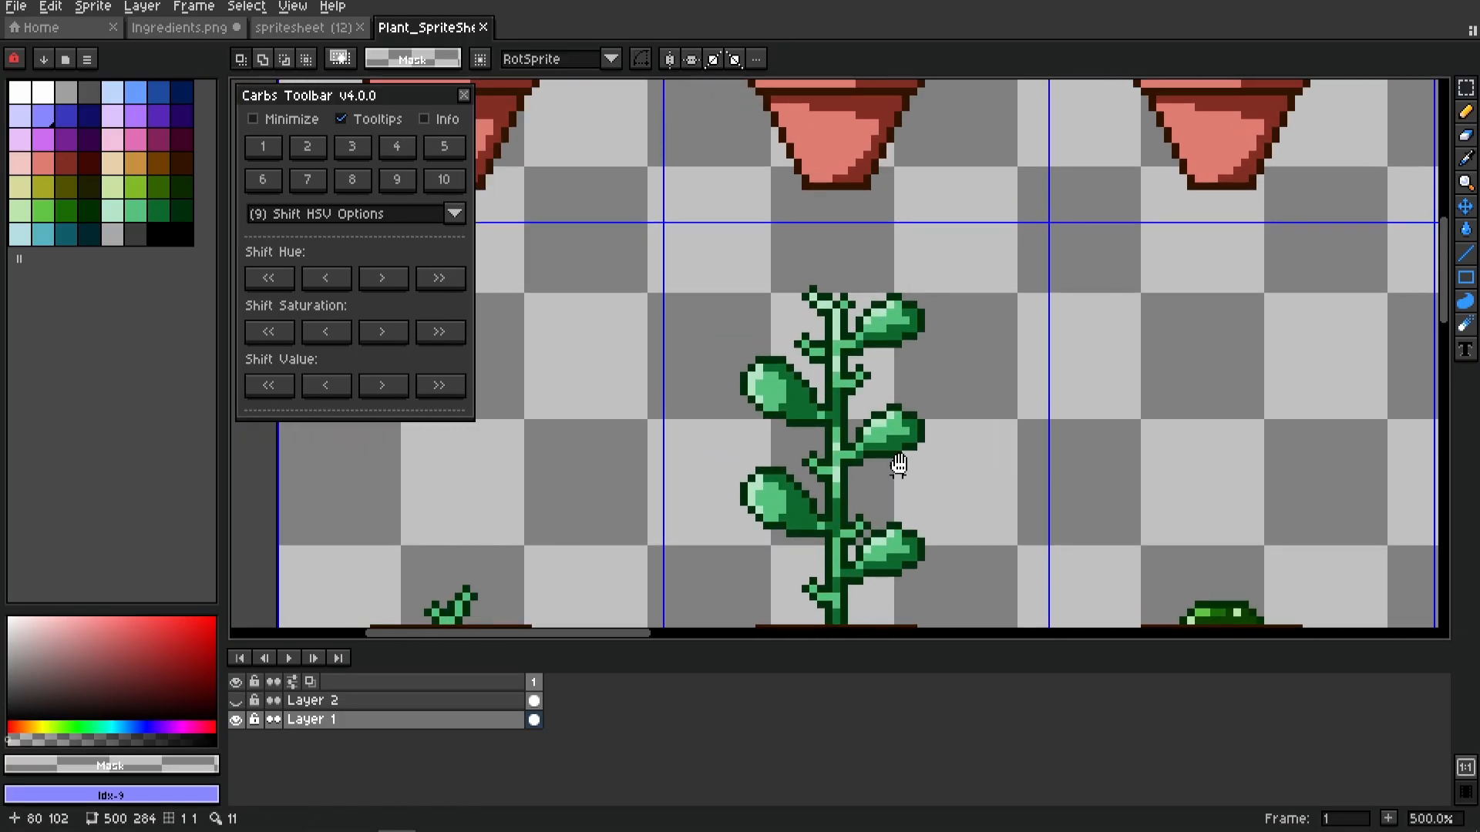
left_click_drag(899, 464, 712, 364)
key("i")
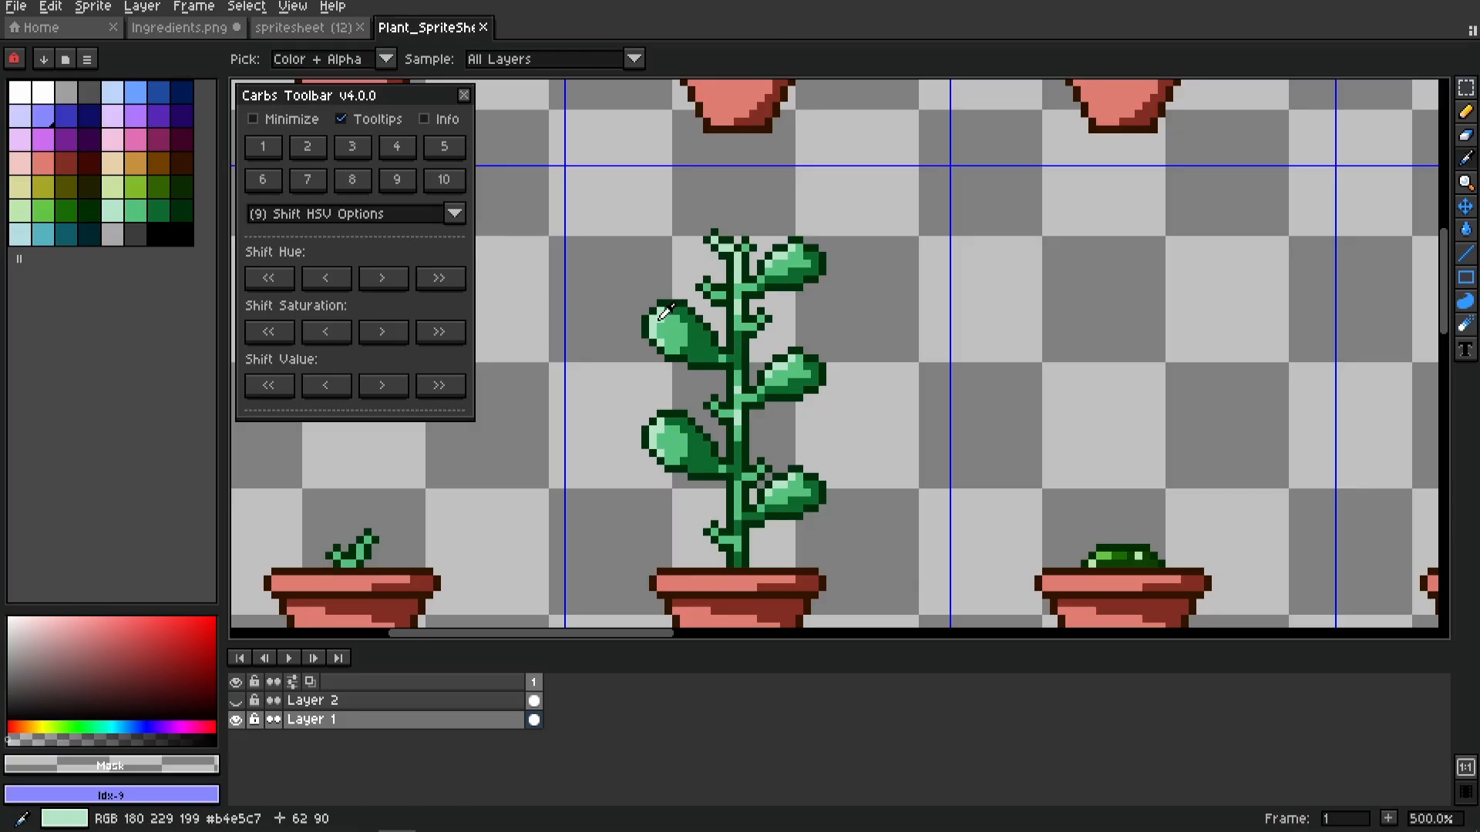
left_click(678, 330)
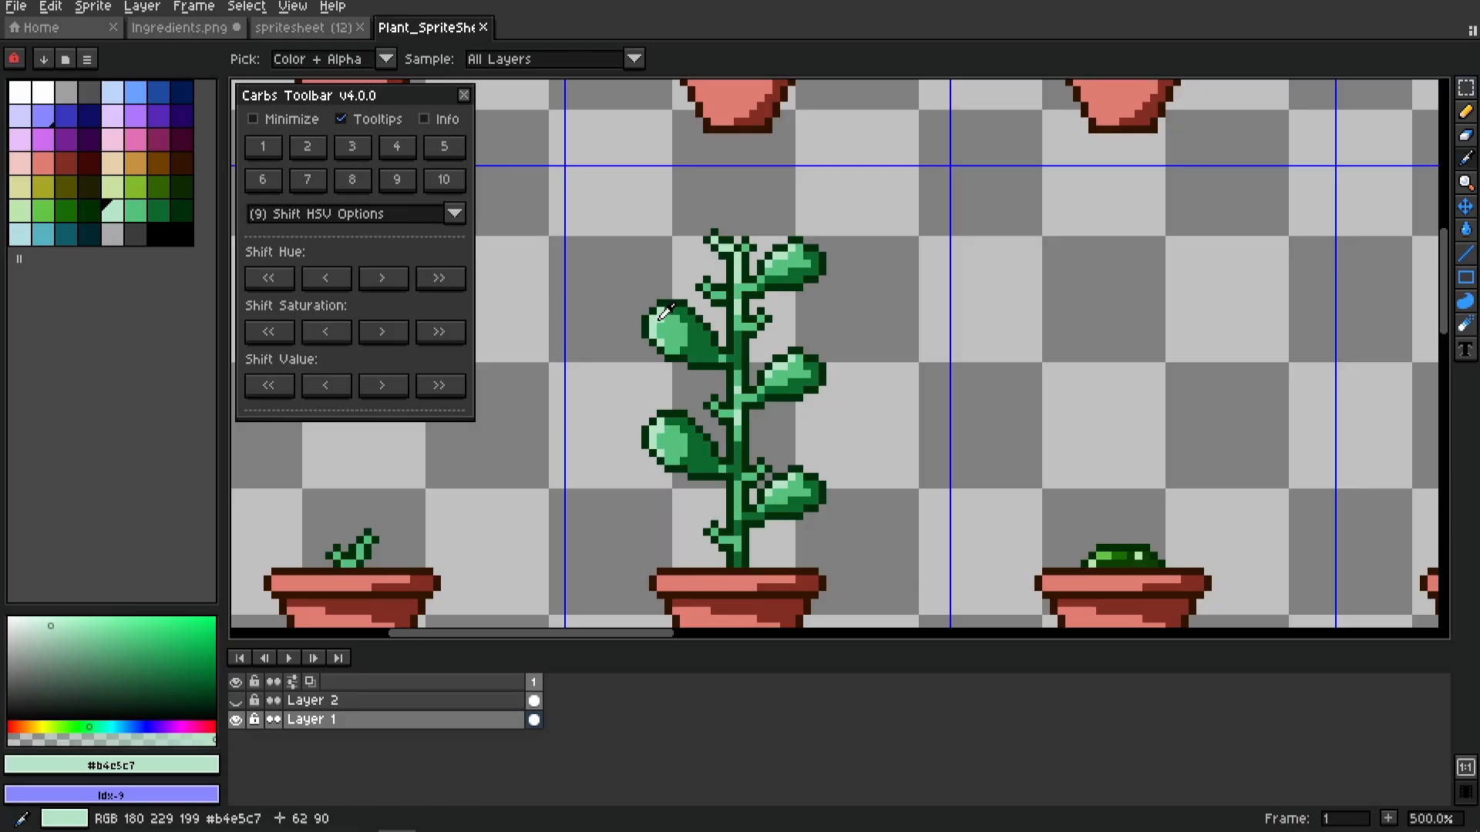
left_click(704, 342)
left_click(661, 326)
left_click(652, 325)
left_click(649, 320)
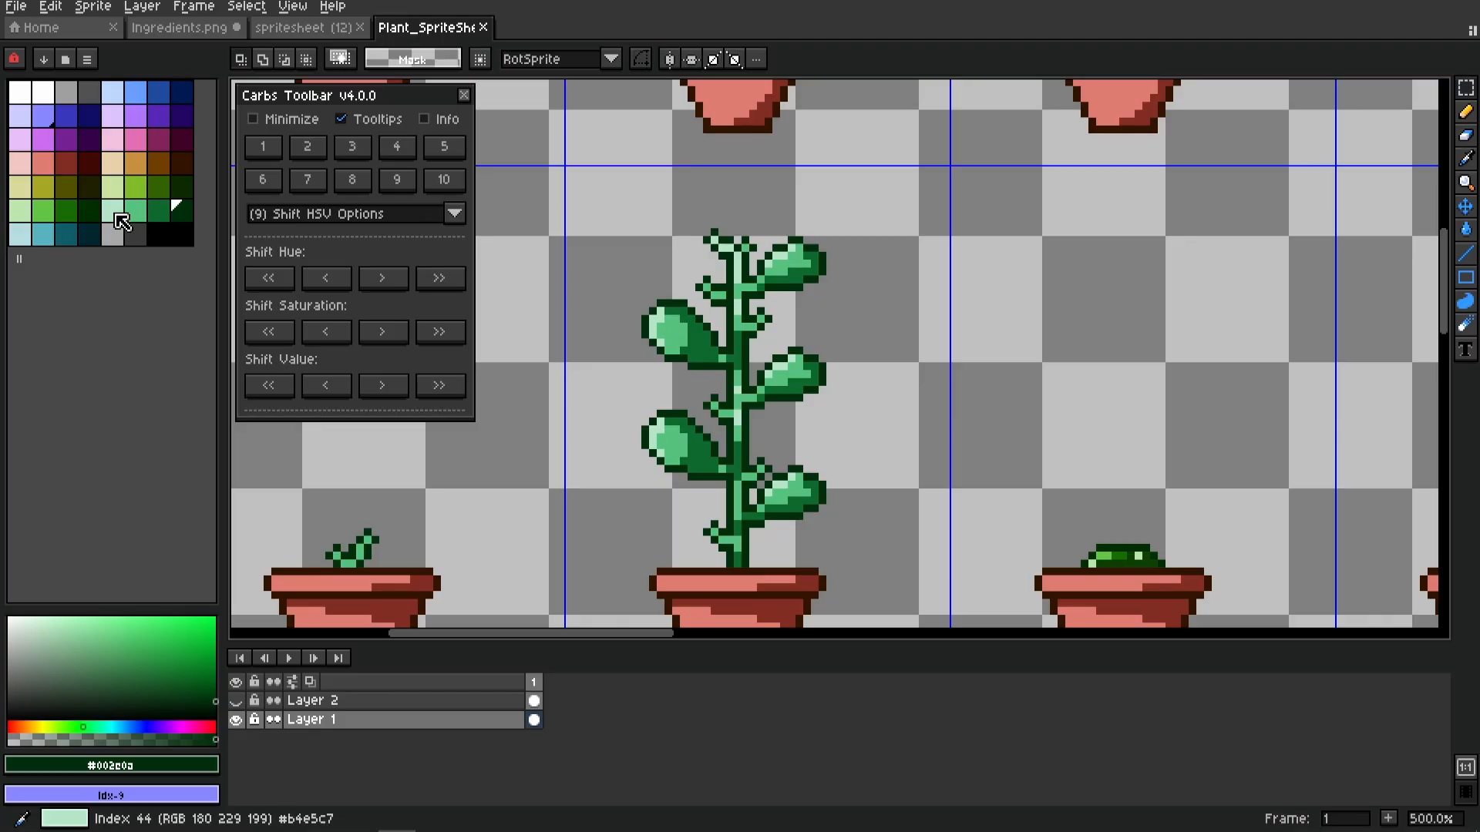
Select the four green plant shades in the palette and shift their hue by -50 repeatedly until they turn purple
left_click(188, 220)
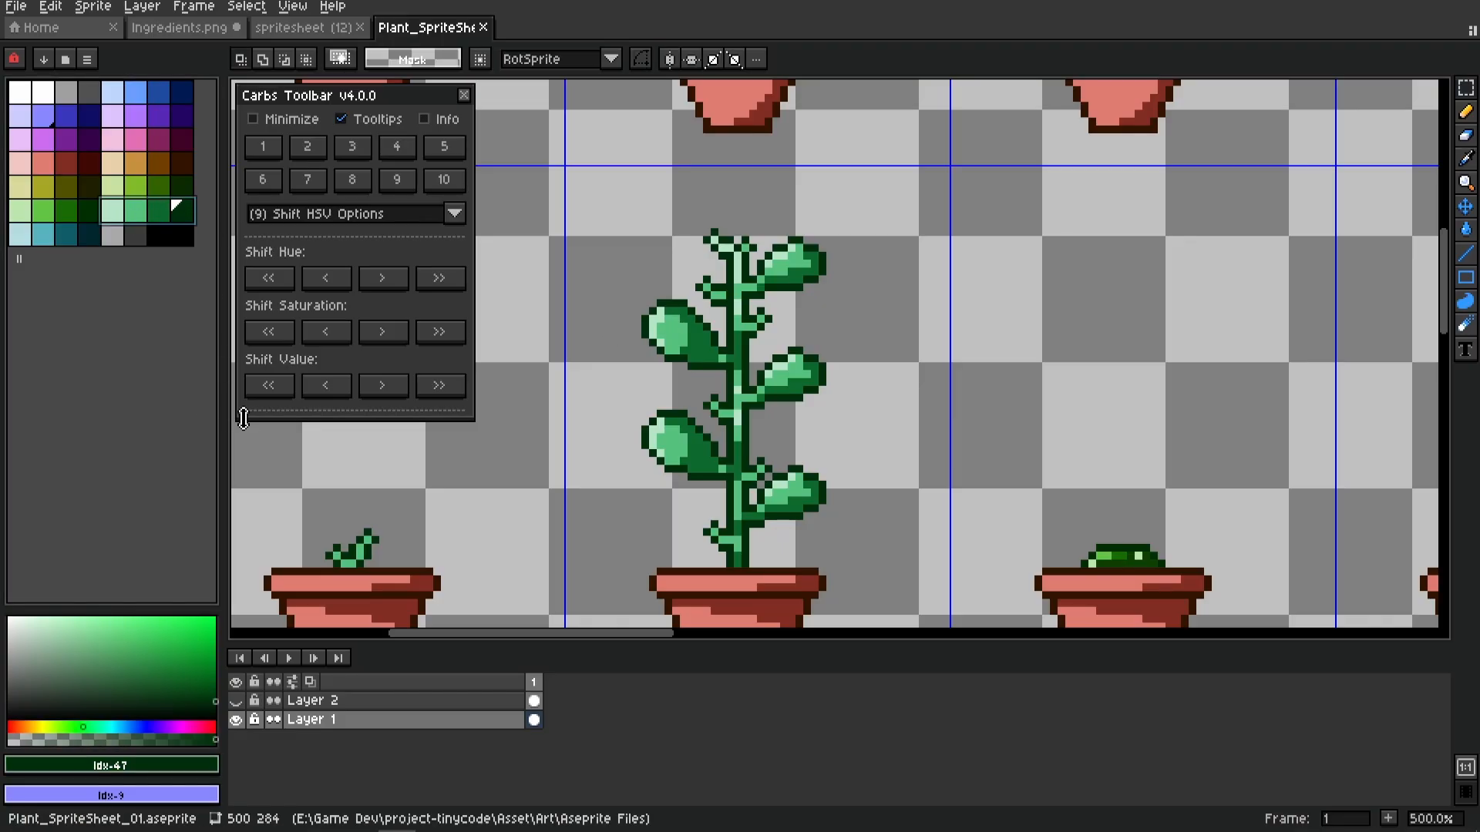
left_click(286, 282)
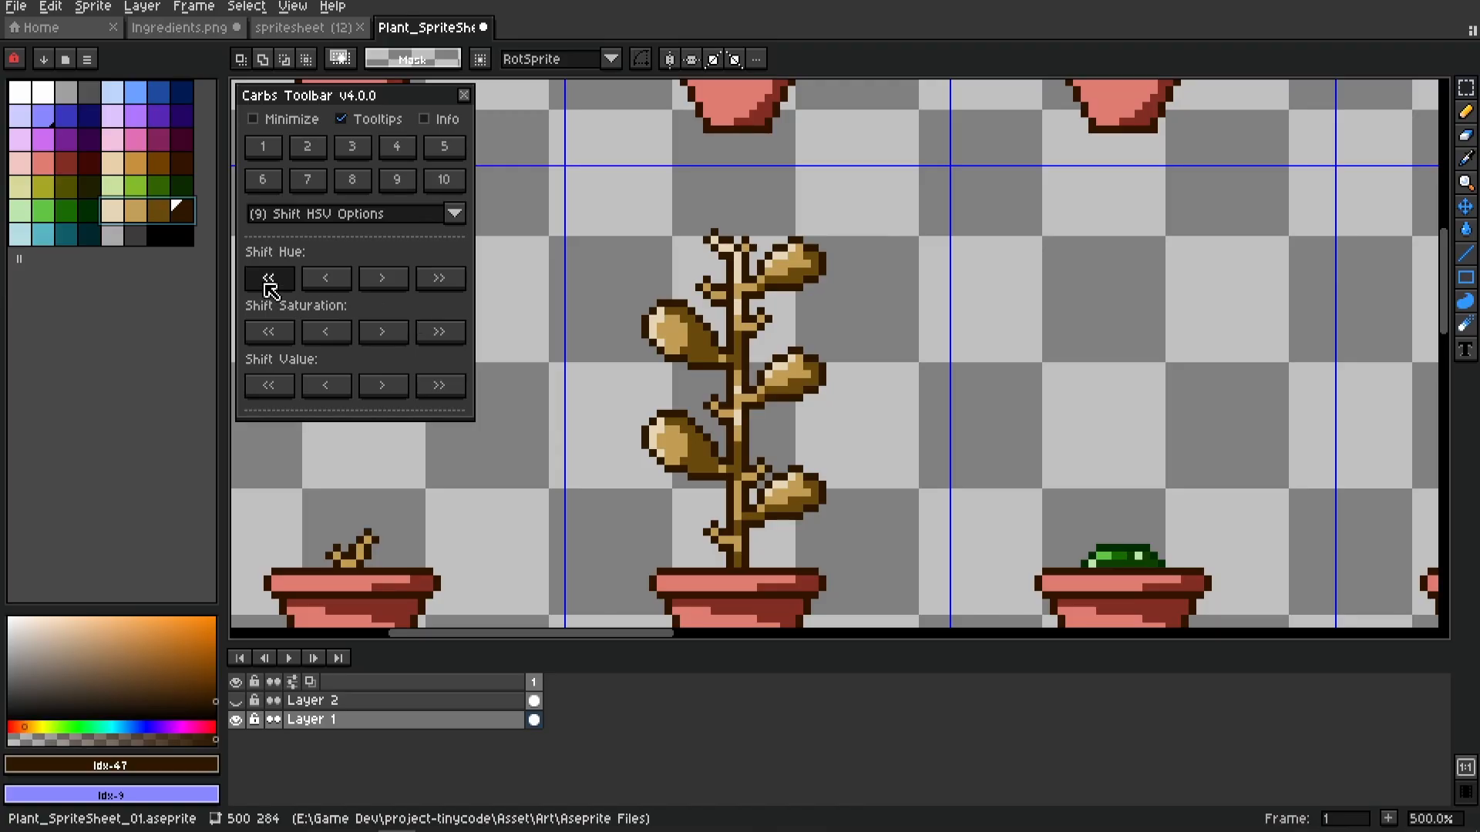
left_click(270, 285)
left_click(269, 285)
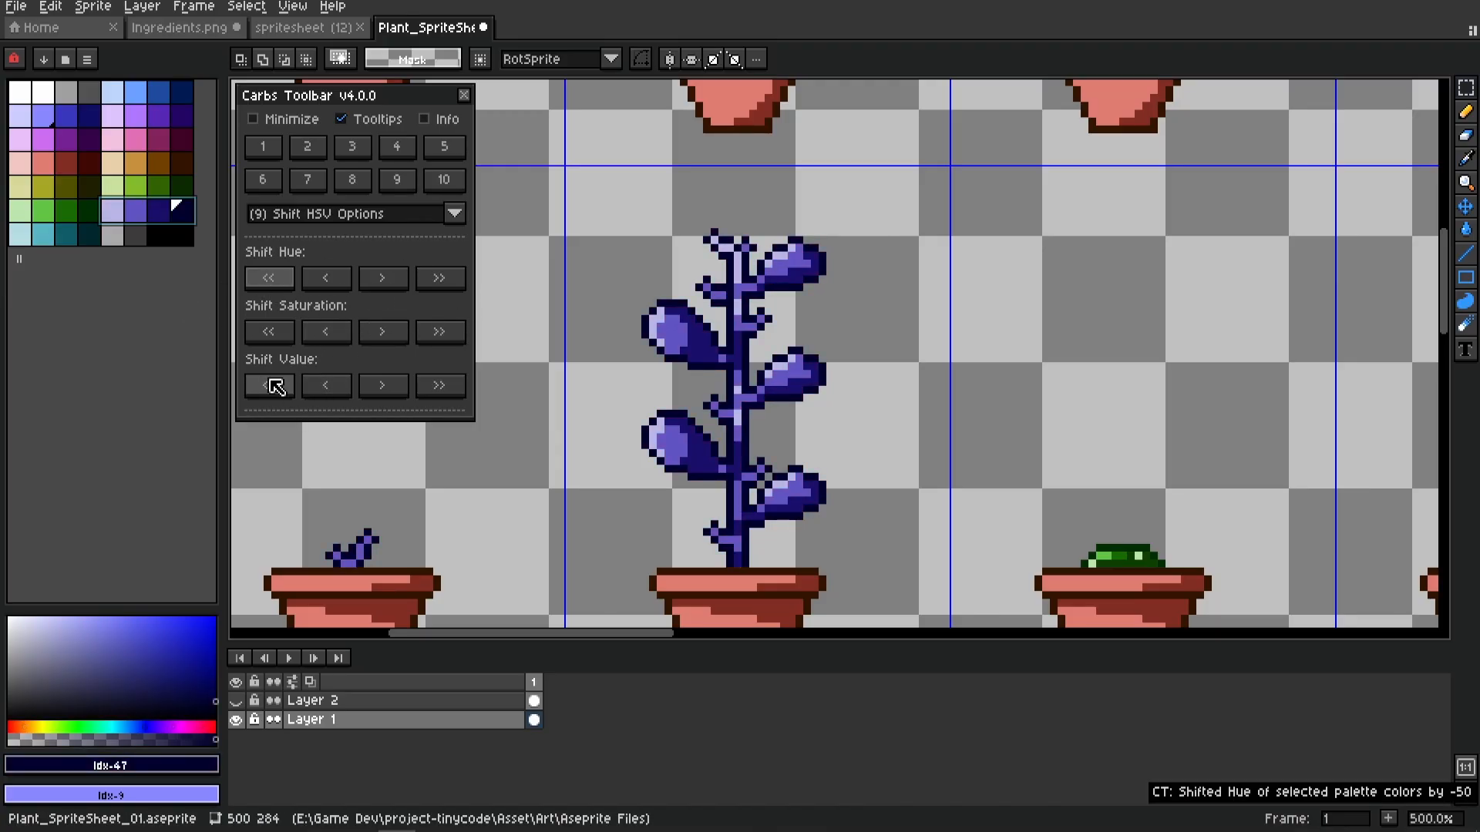
Shift the saturation of the selected purple shades by -50 and raise their value in steps of 10
left_click(269, 333)
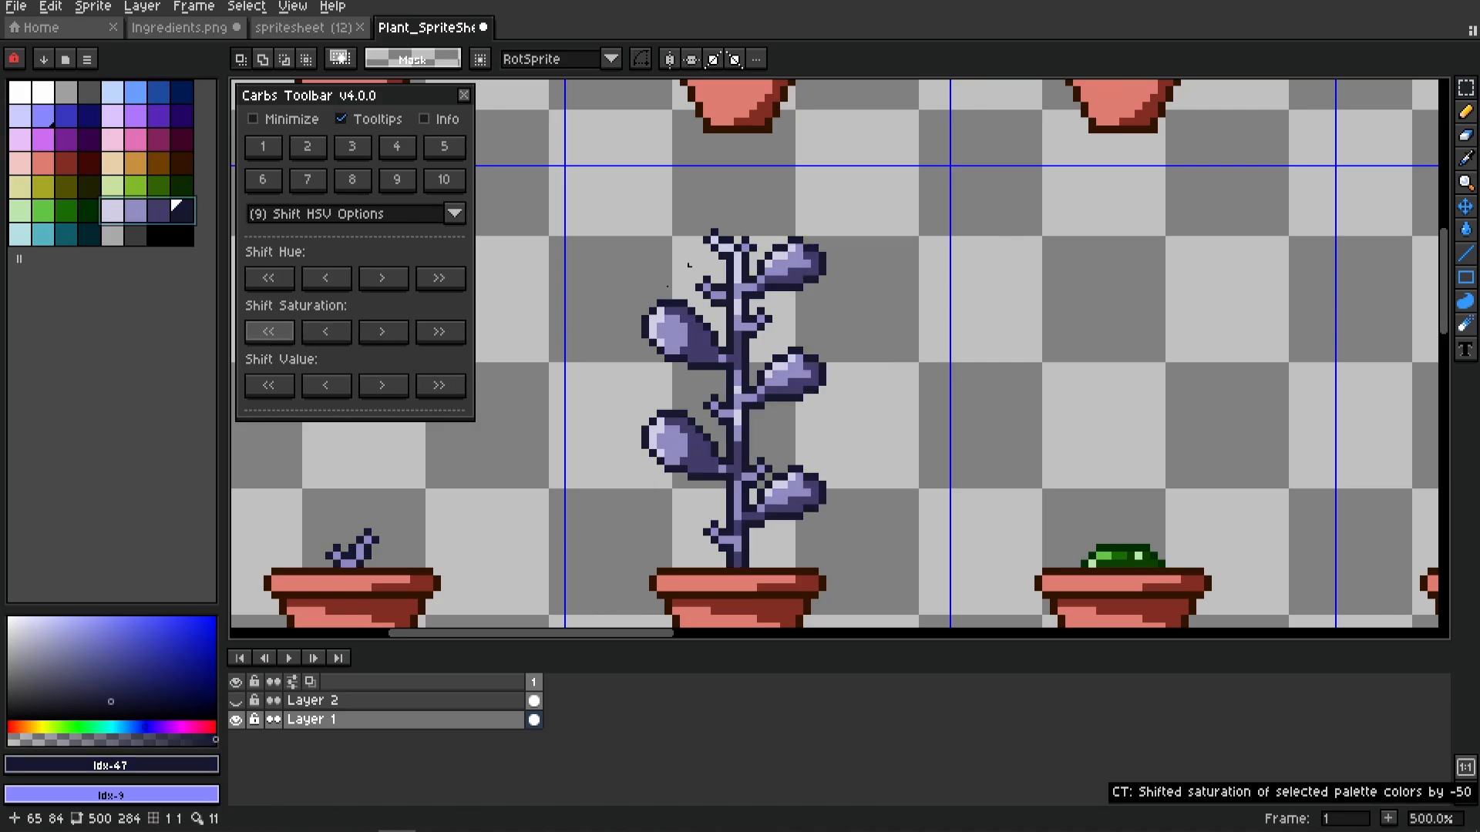
left_click(403, 392)
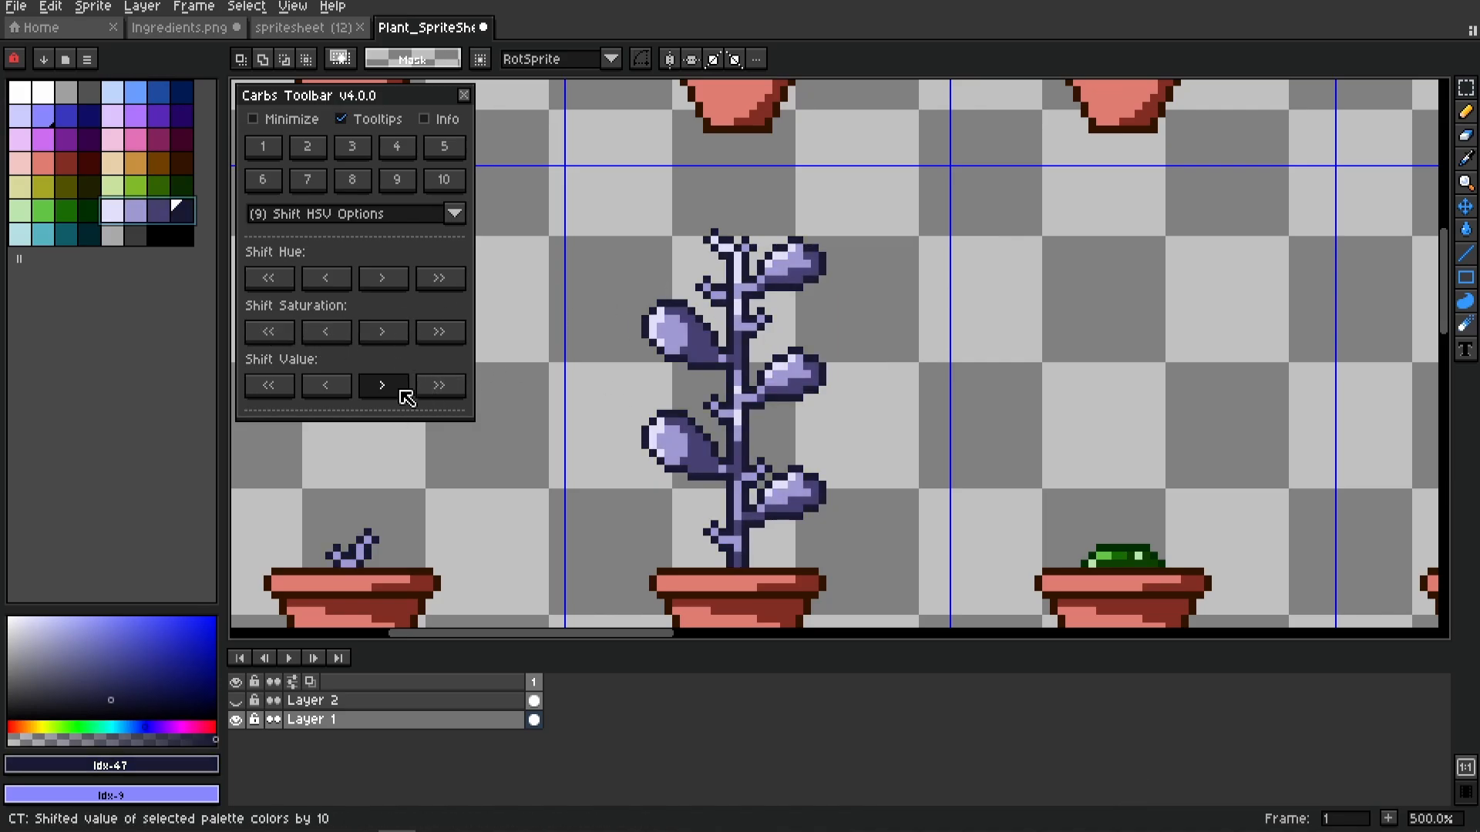
left_click(403, 392)
scroll(830, 454, "down", 4)
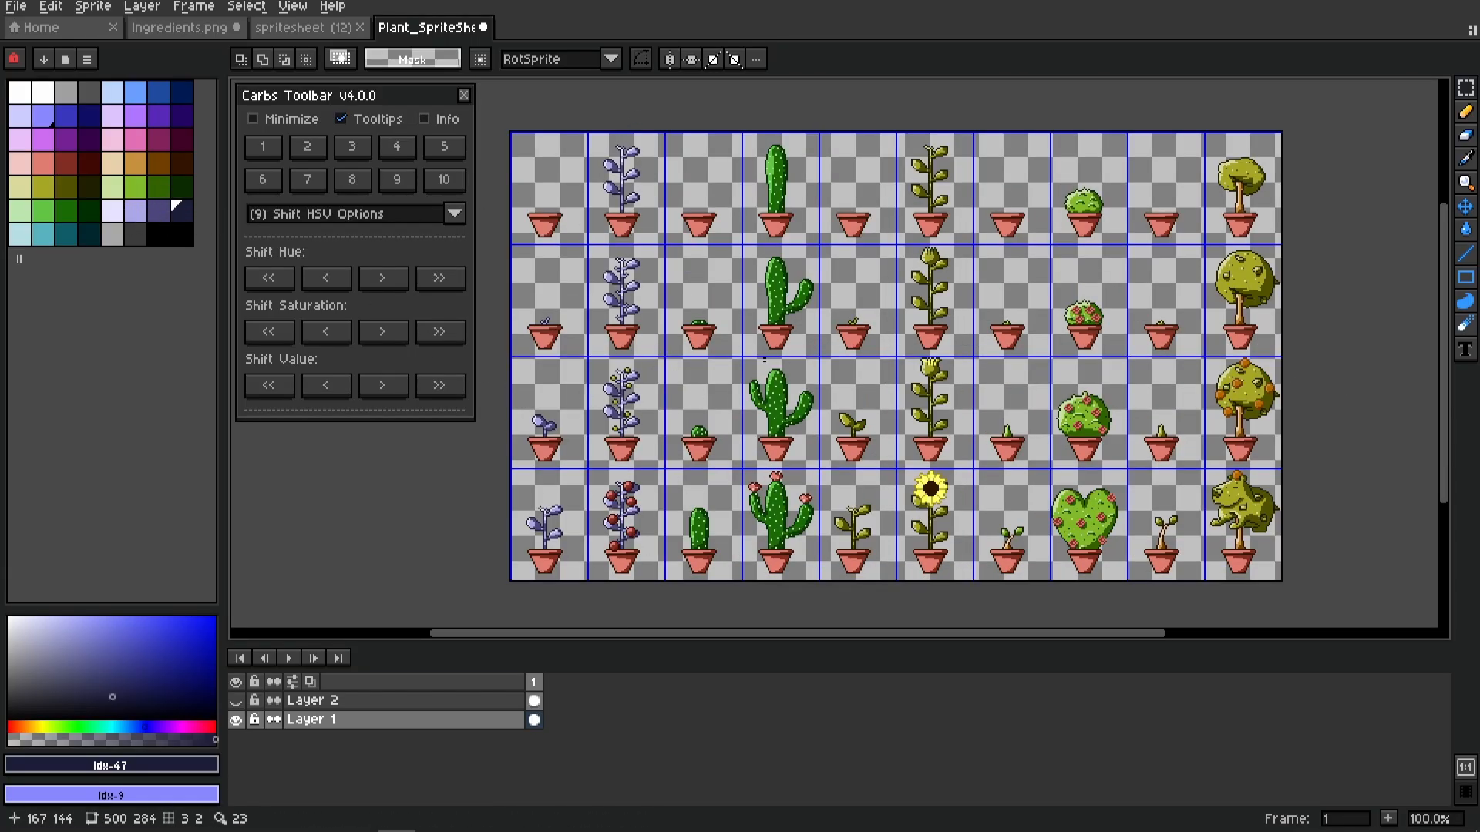
left_click_drag(702, 368, 713, 334)
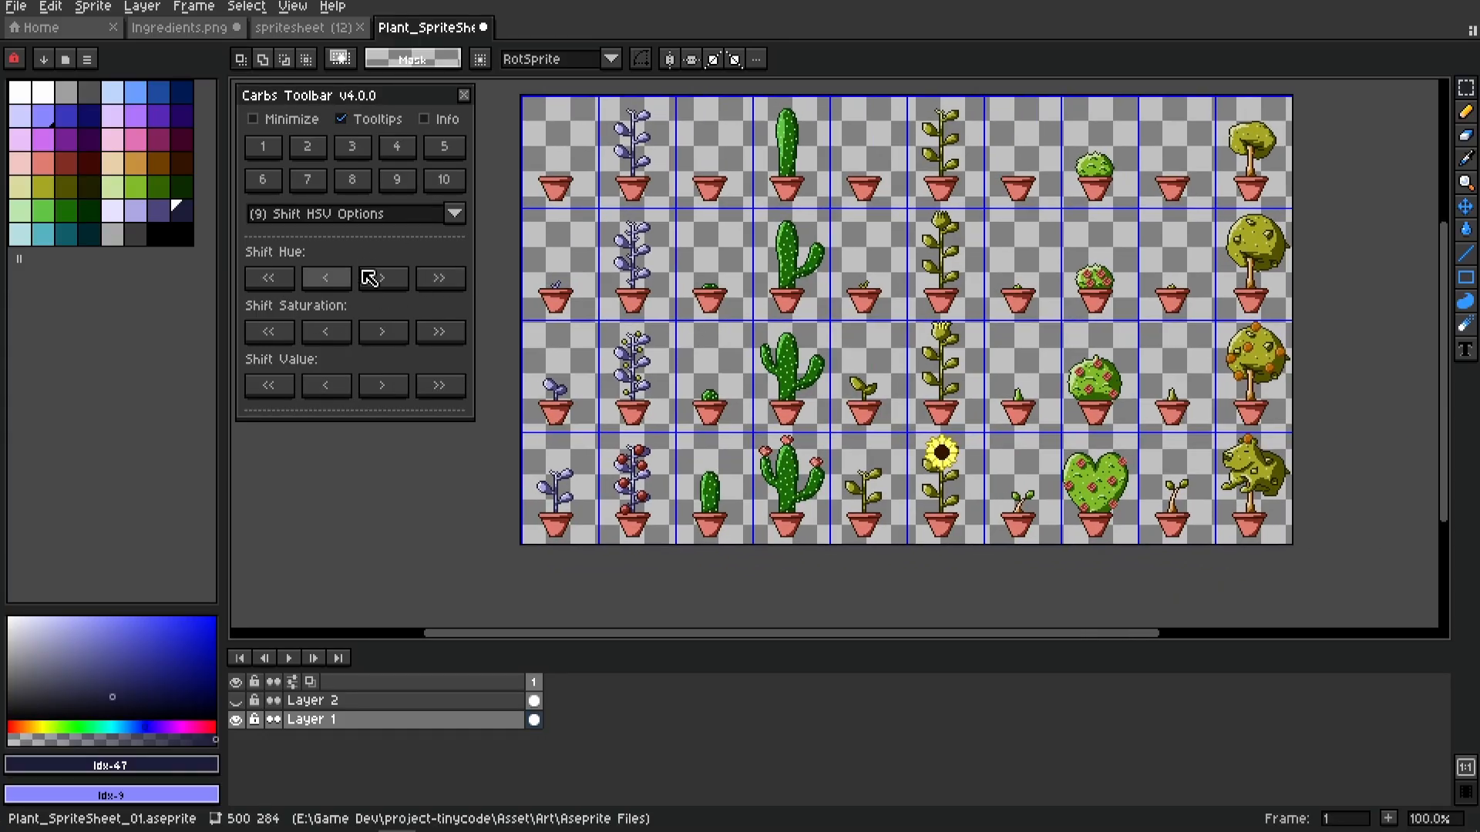
Reselect the four plant shades in the palette and cycle their hue in steps of -50 through pink to light blue
left_click(164, 212)
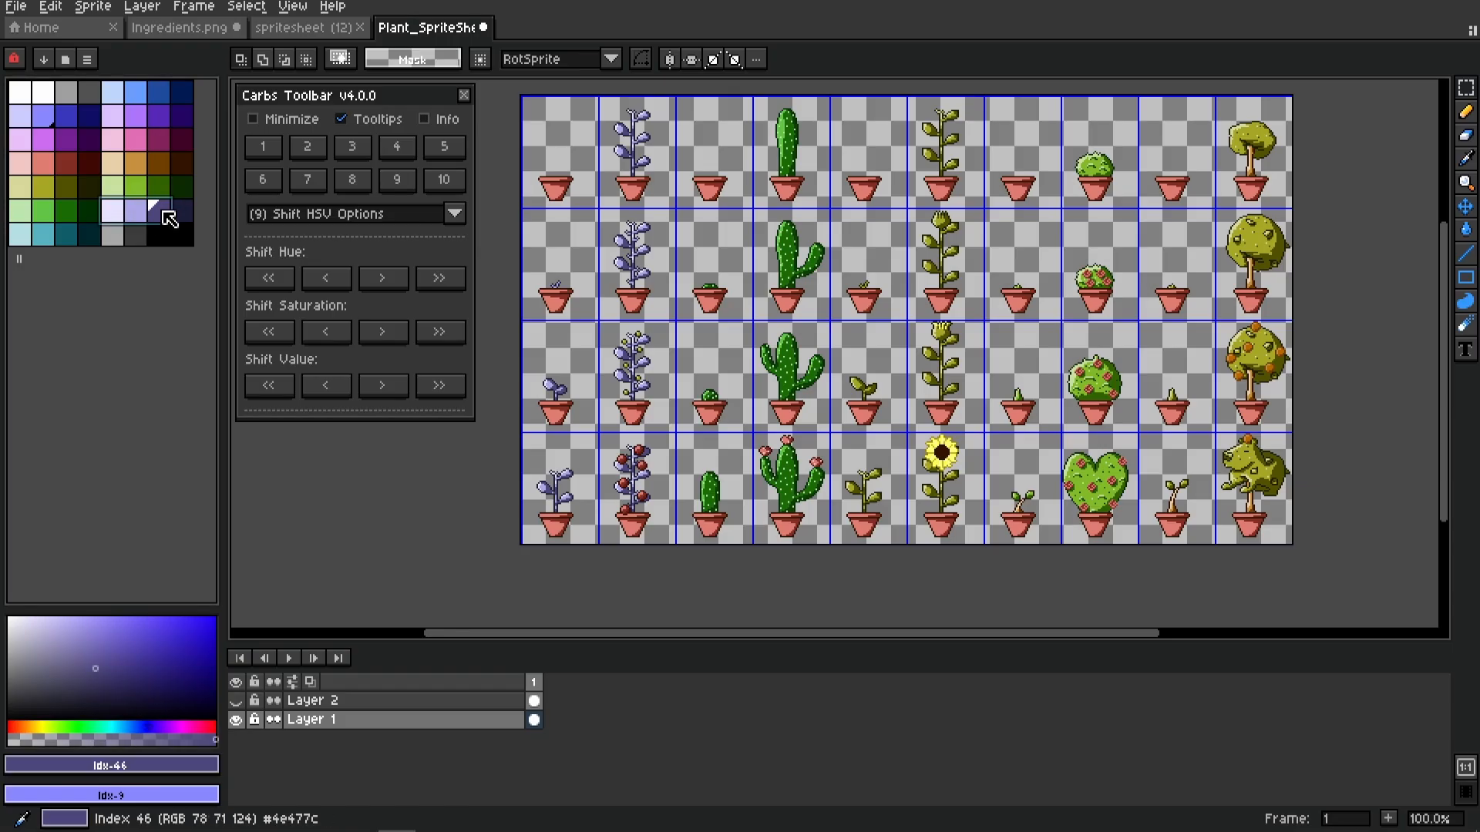
left_click(182, 211)
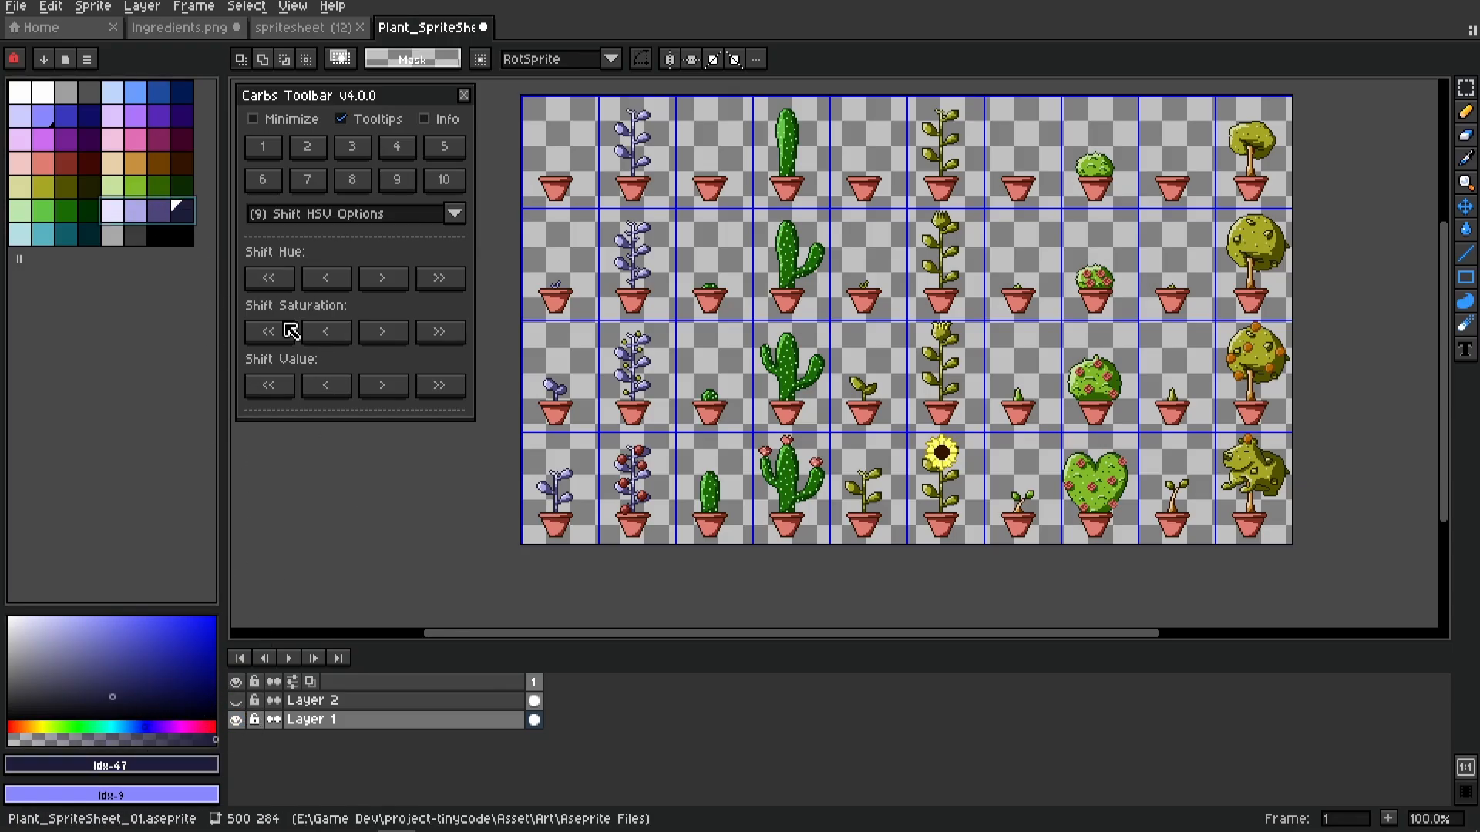
left_click(270, 279)
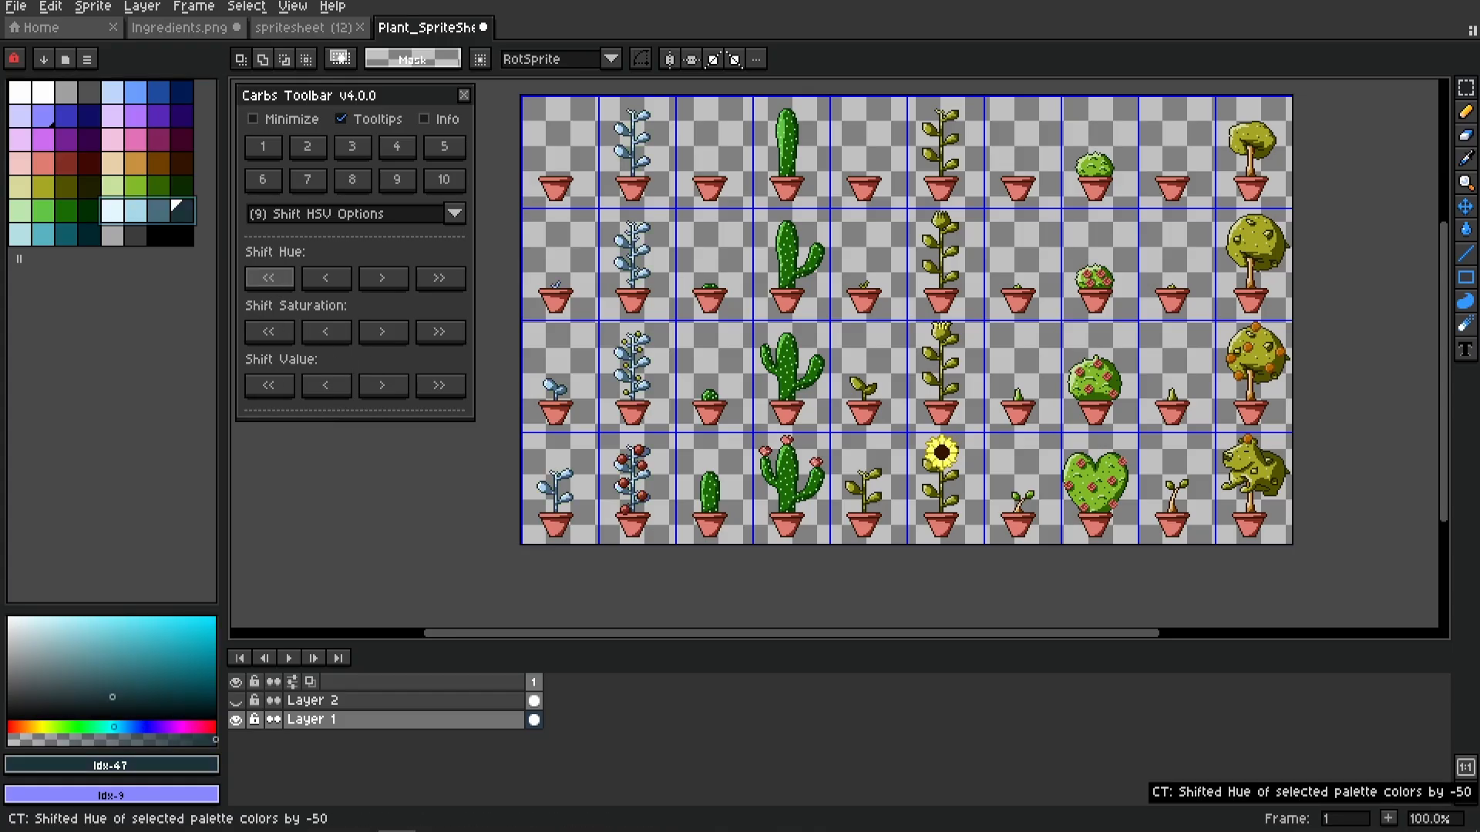
left_click(279, 283)
left_click(279, 284)
left_click(279, 284)
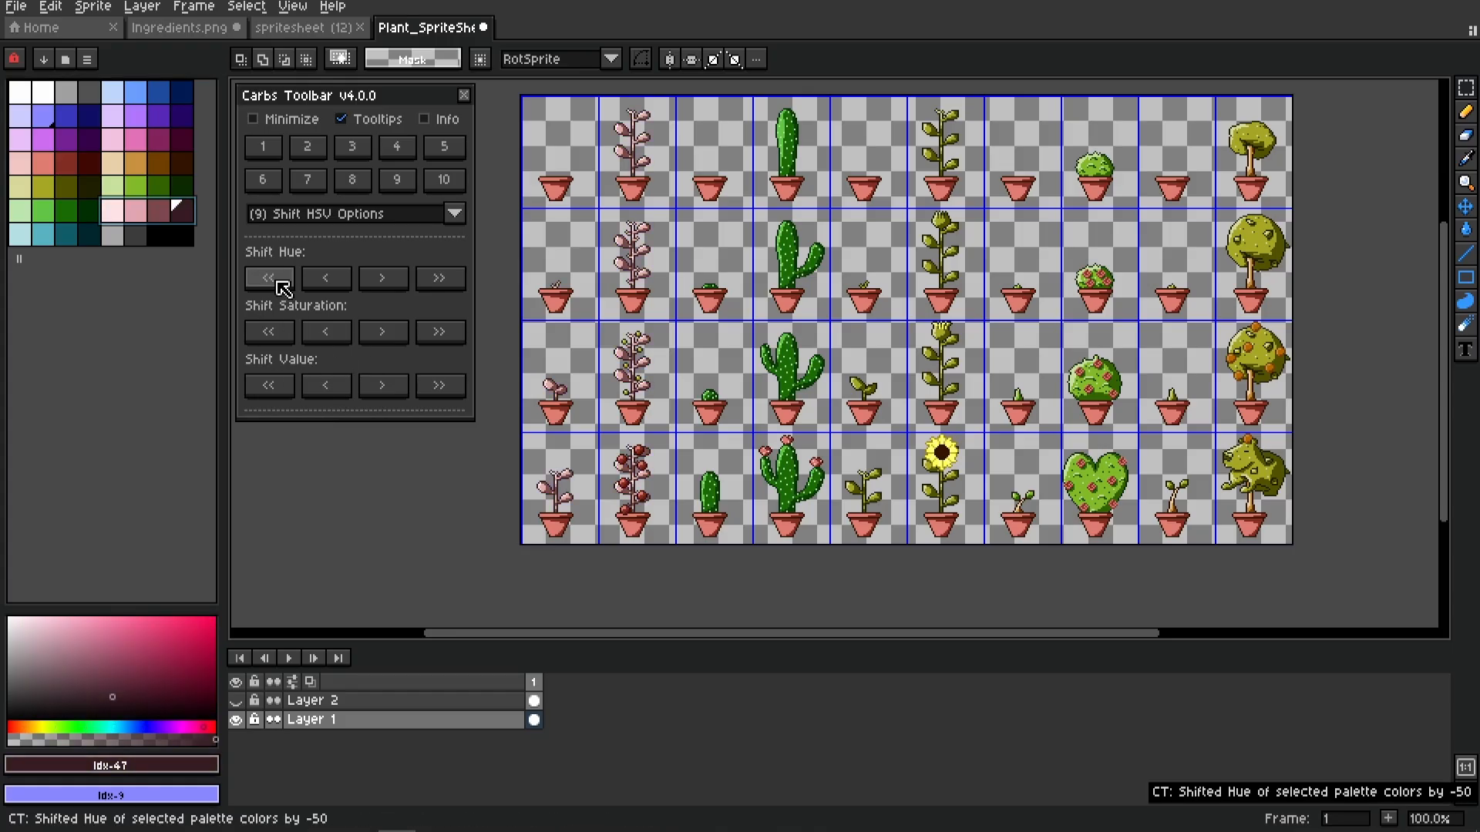
left_click(279, 283)
left_click(279, 283)
left_click(279, 284)
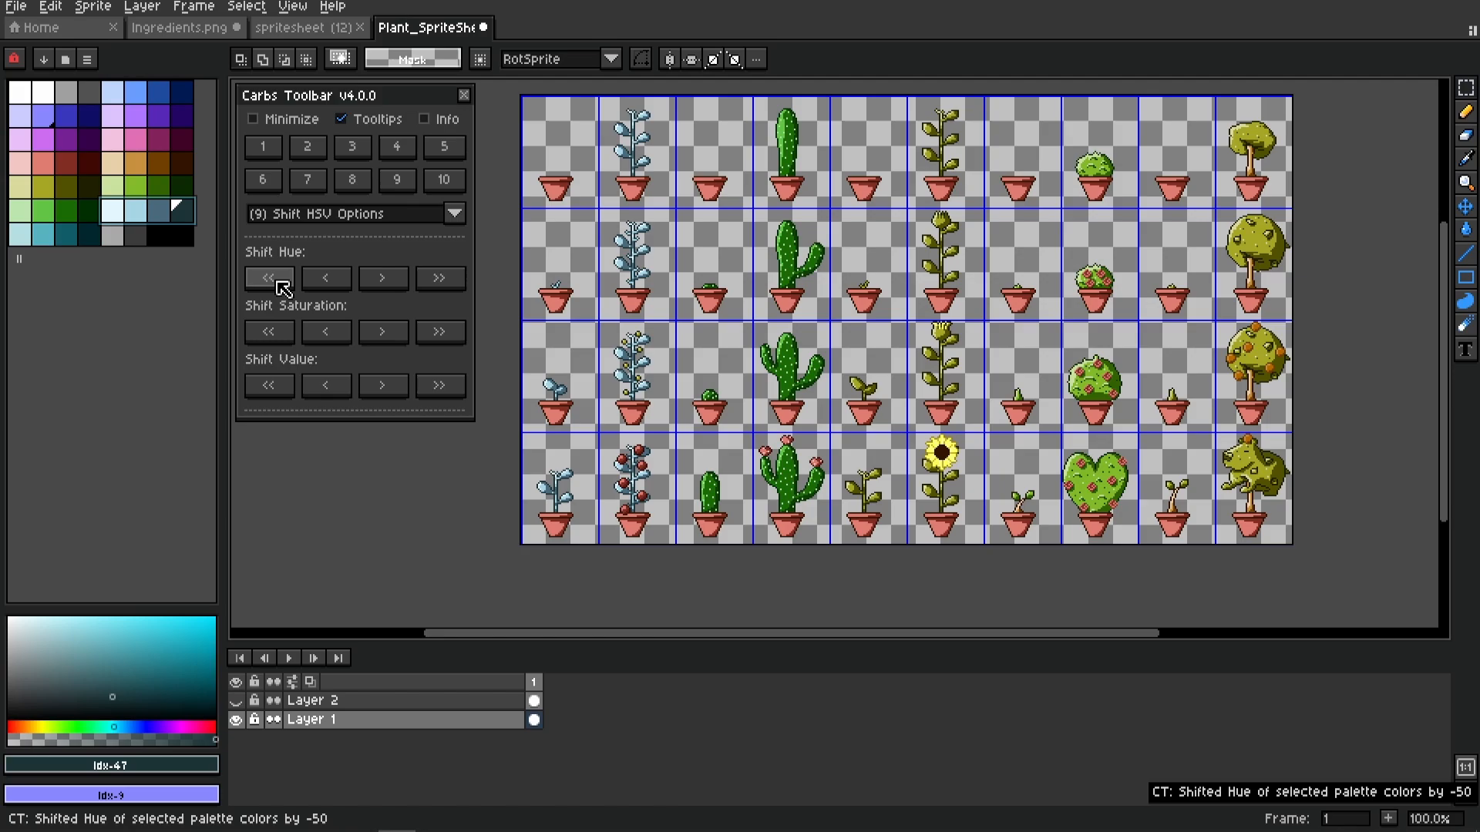
Fine-tune the hue of the selected plant shades in steps of -10, followed by steps of 10
left_click(327, 285)
left_click(327, 286)
left_click(328, 285)
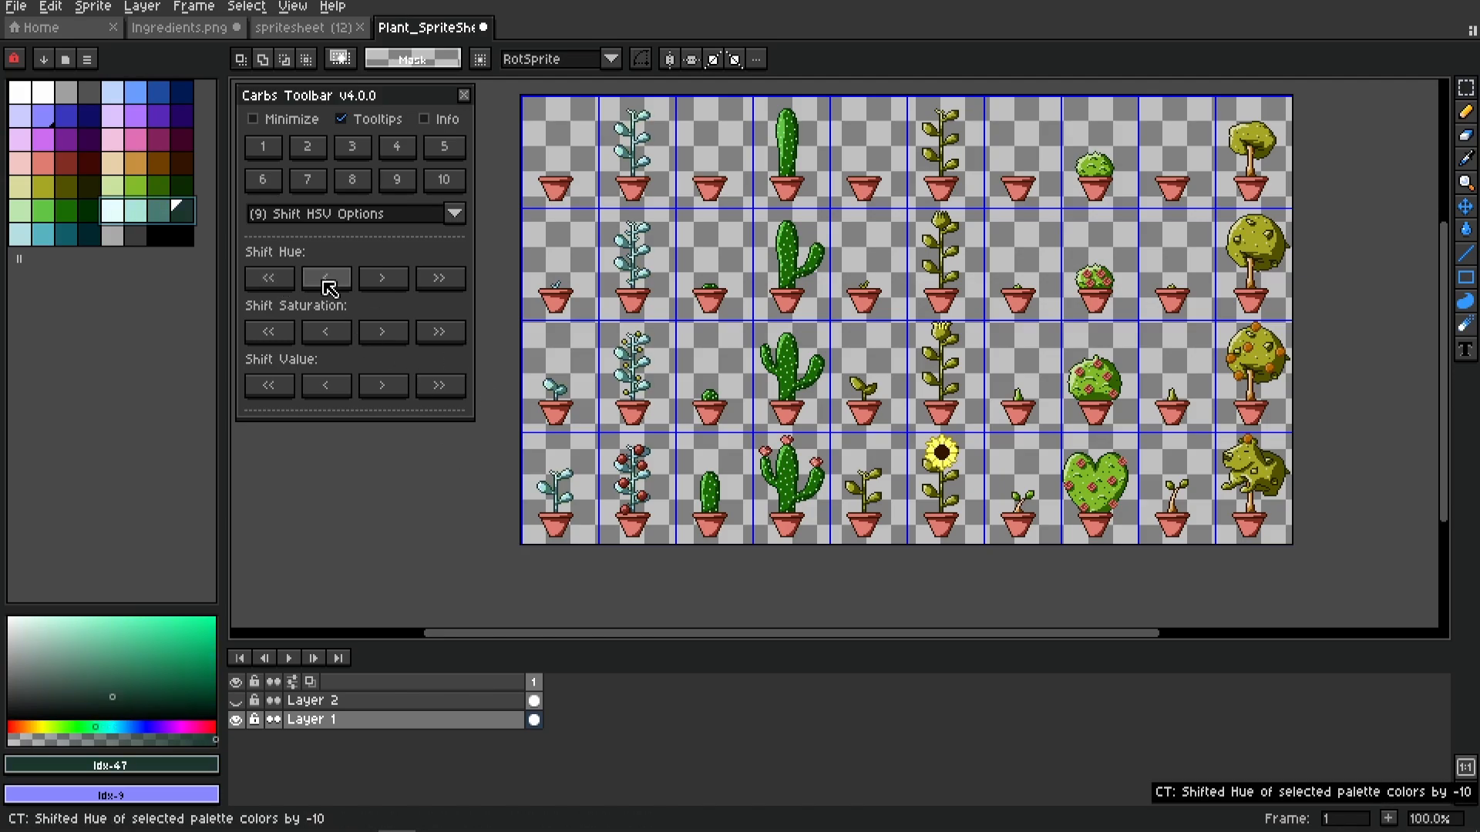
left_click(328, 285)
left_click(328, 285)
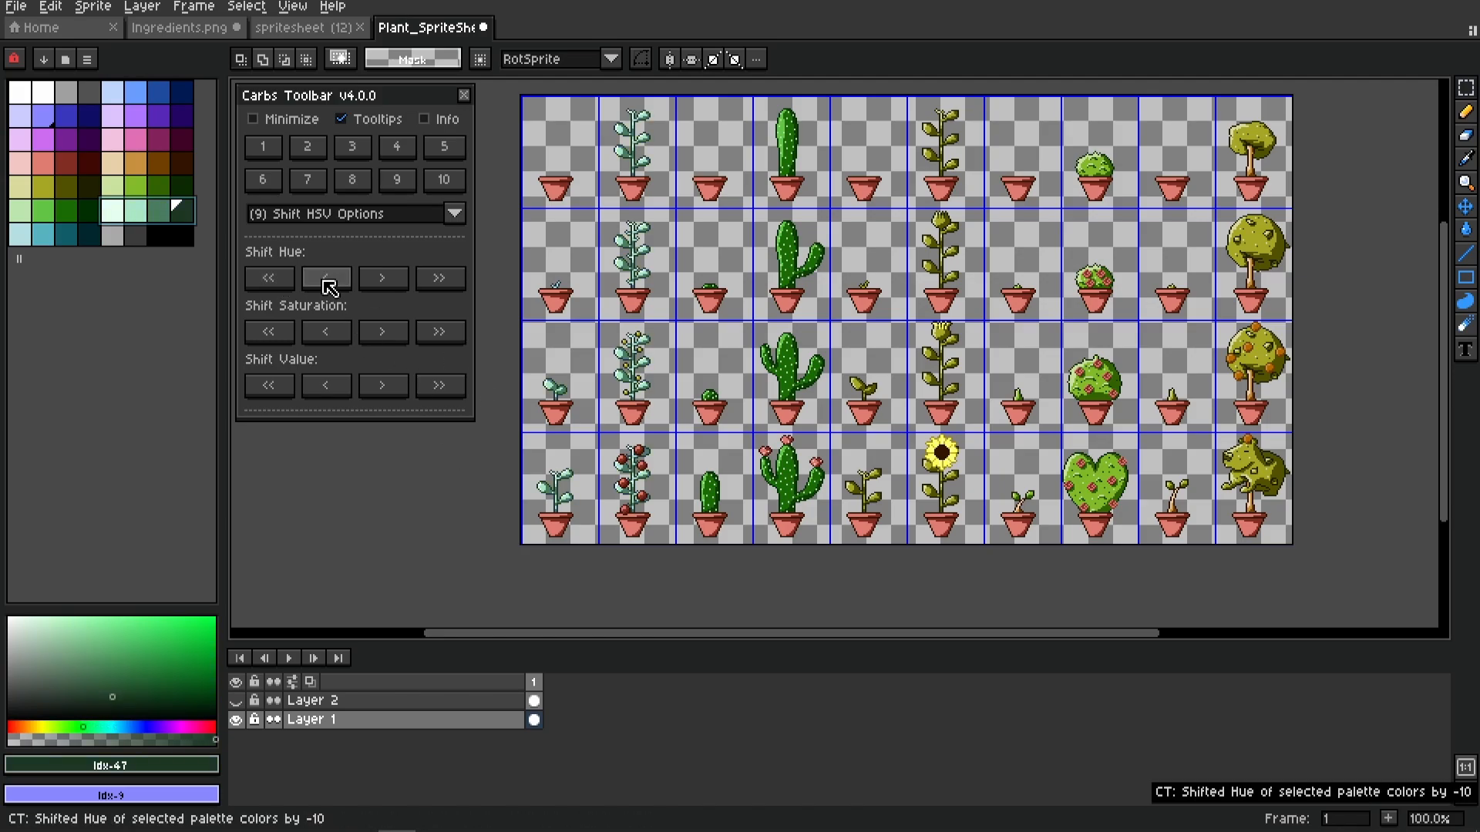
left_click(381, 287)
left_click(384, 286)
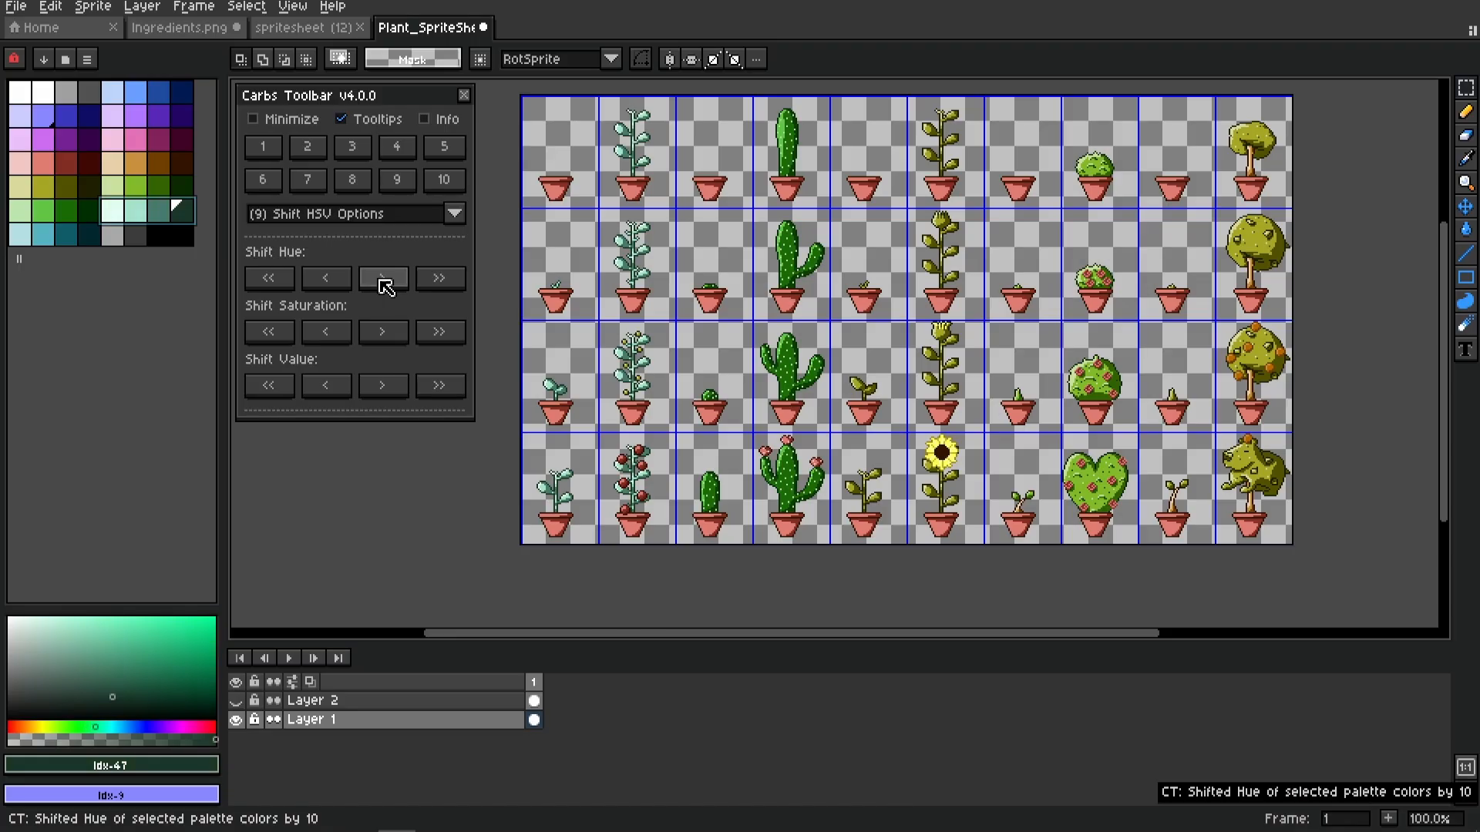
Shift the hue of the plant shades in steps of 50 and undo all palette shifts back to the original greens
left_click(441, 279)
left_click(441, 279)
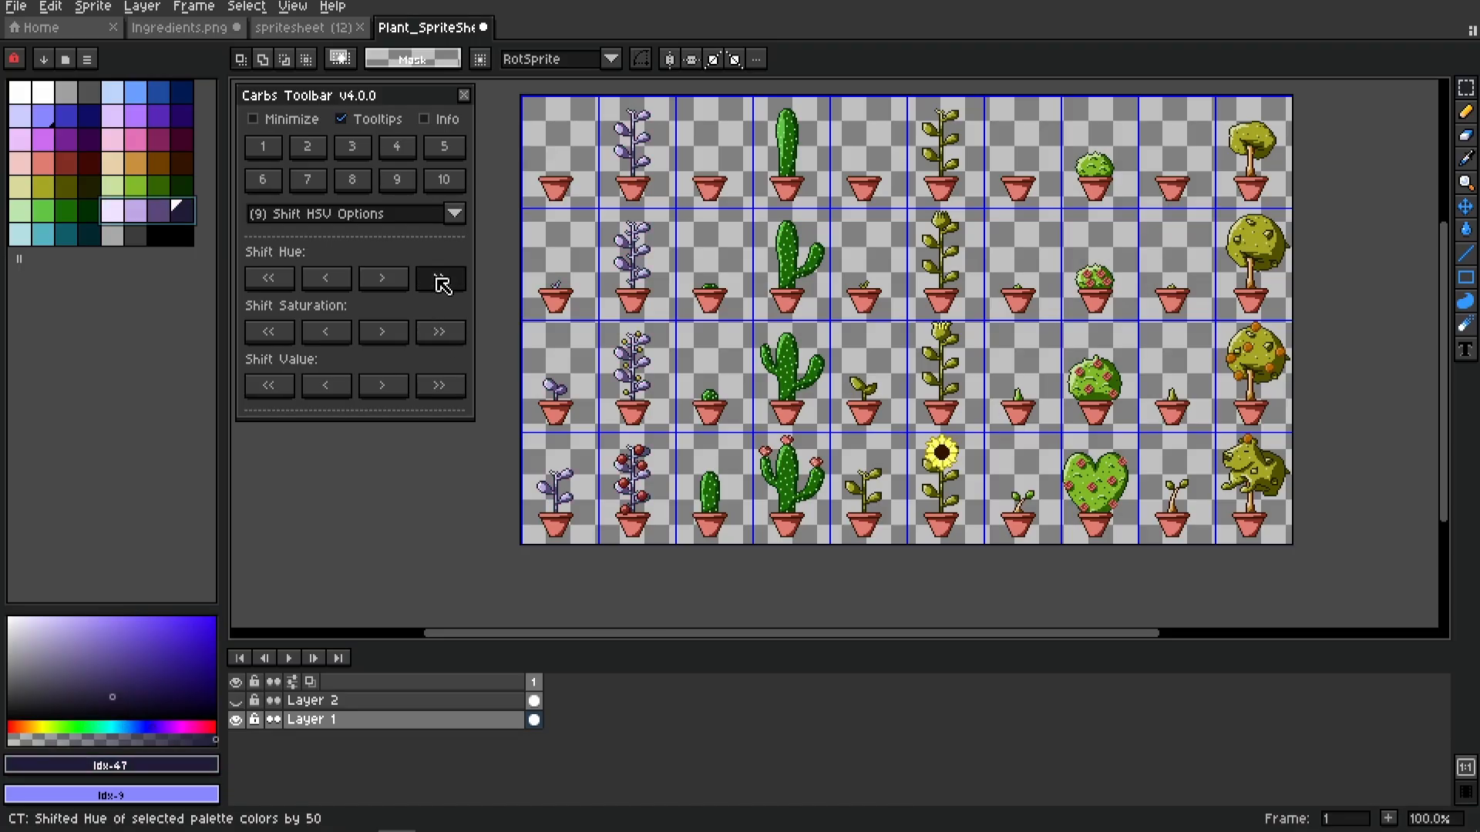
left_click(441, 279)
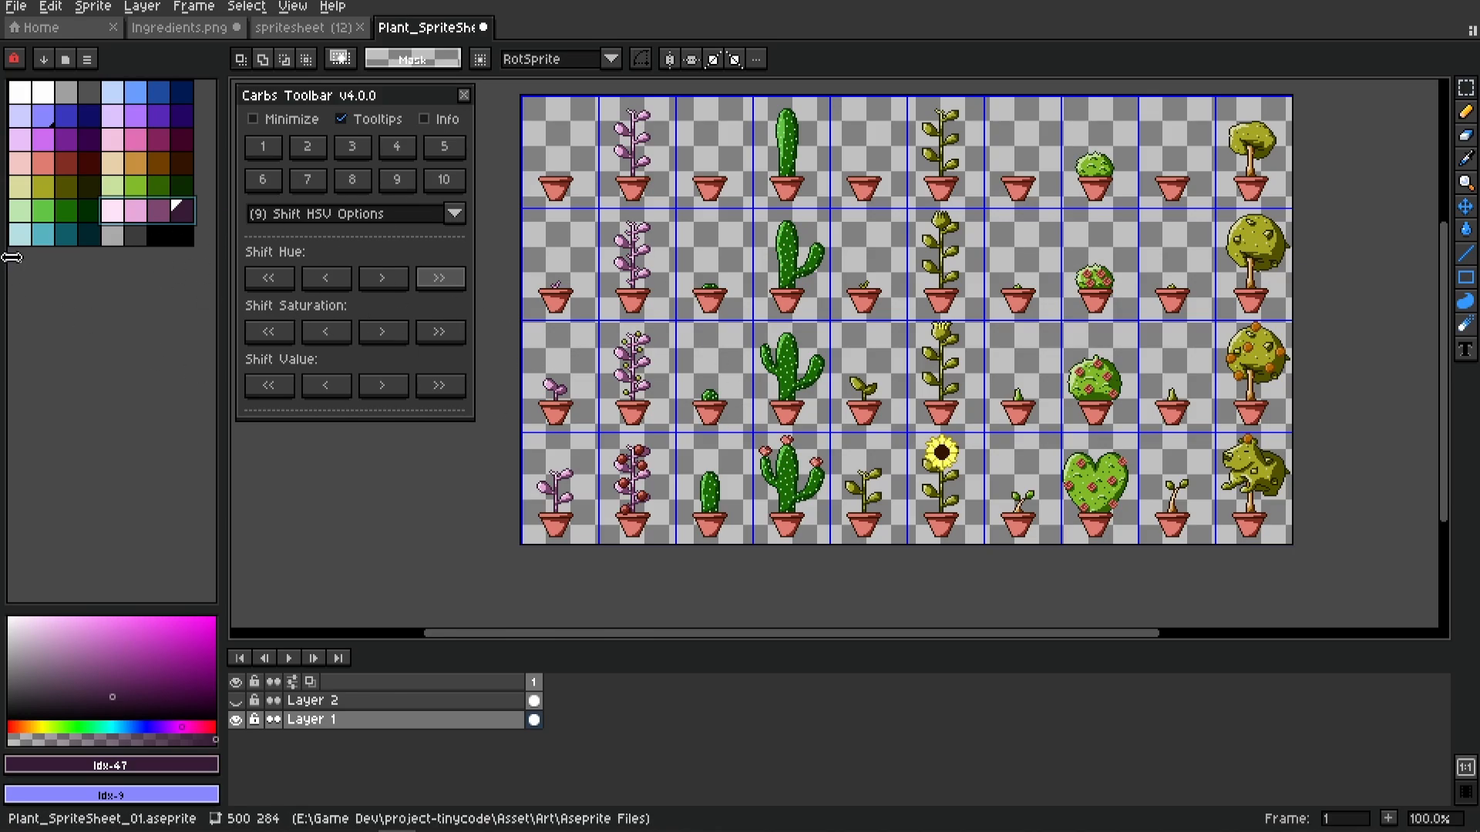
key("ctrl+z")
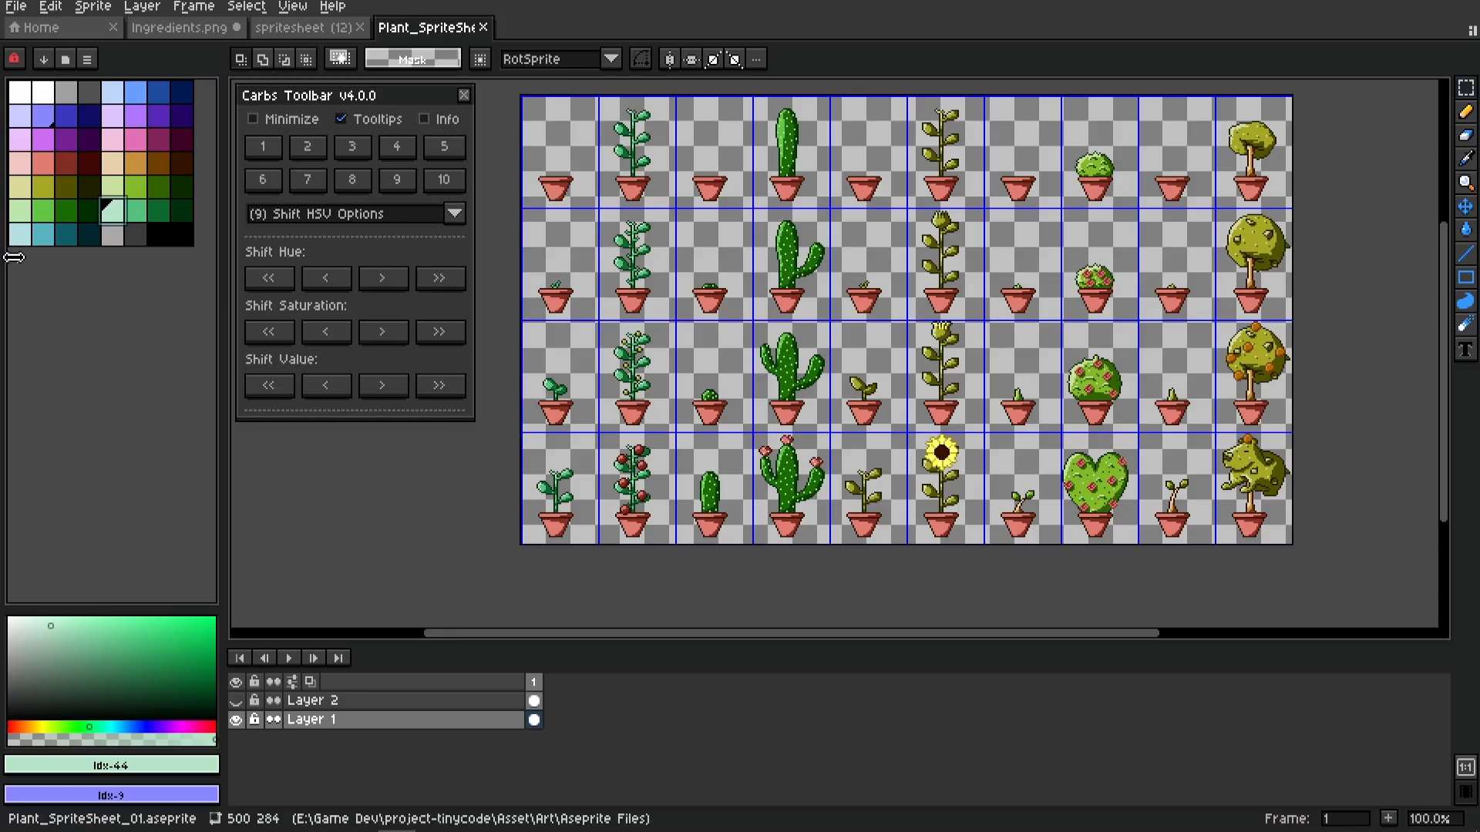
Extend the palette by one row and copy the four green plant shades into the start of the new row
left_click_drag(19, 259, 185, 259)
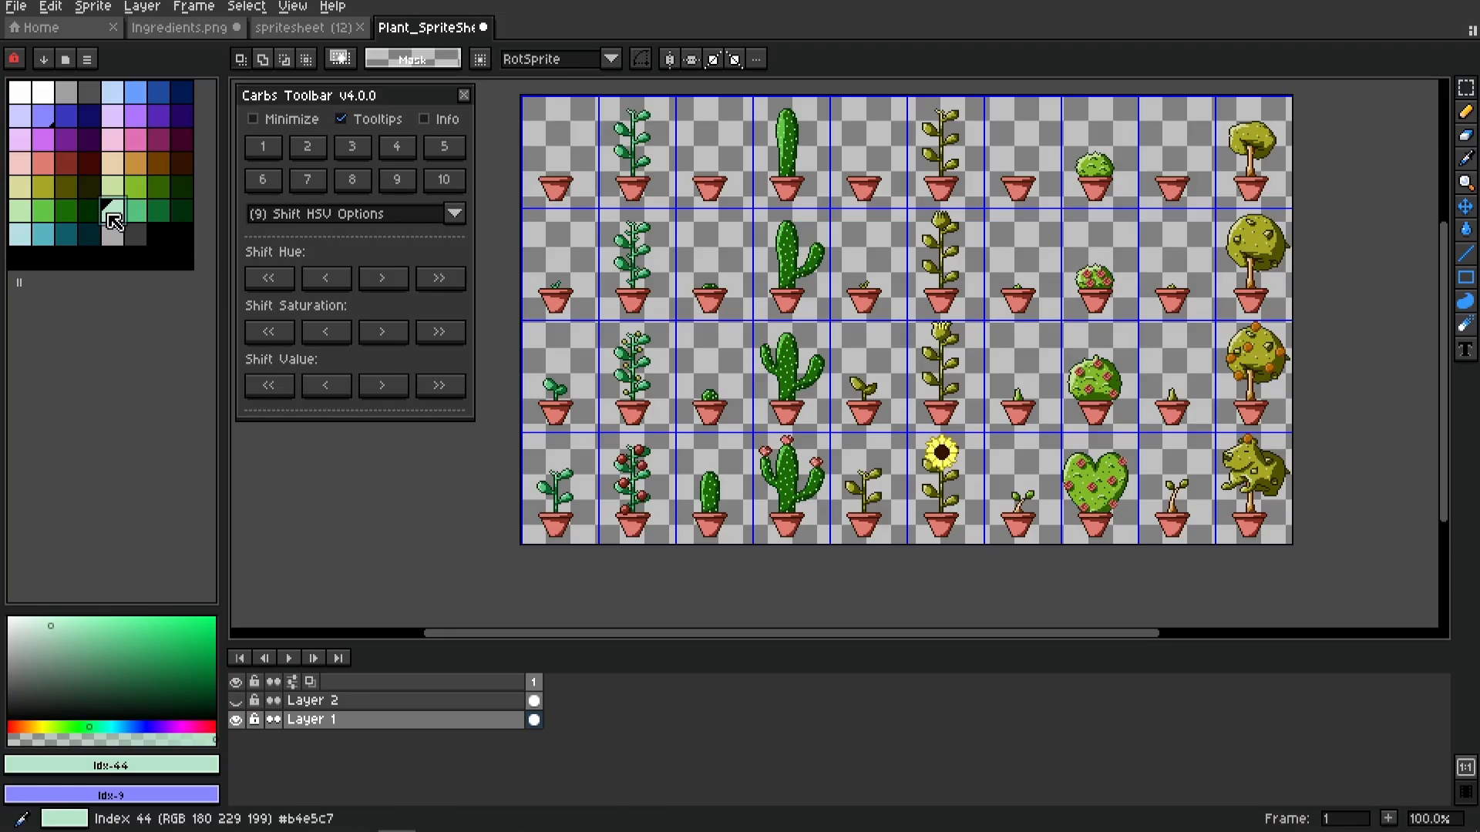
left_click_drag(110, 212, 182, 212)
key("ctrl+c")
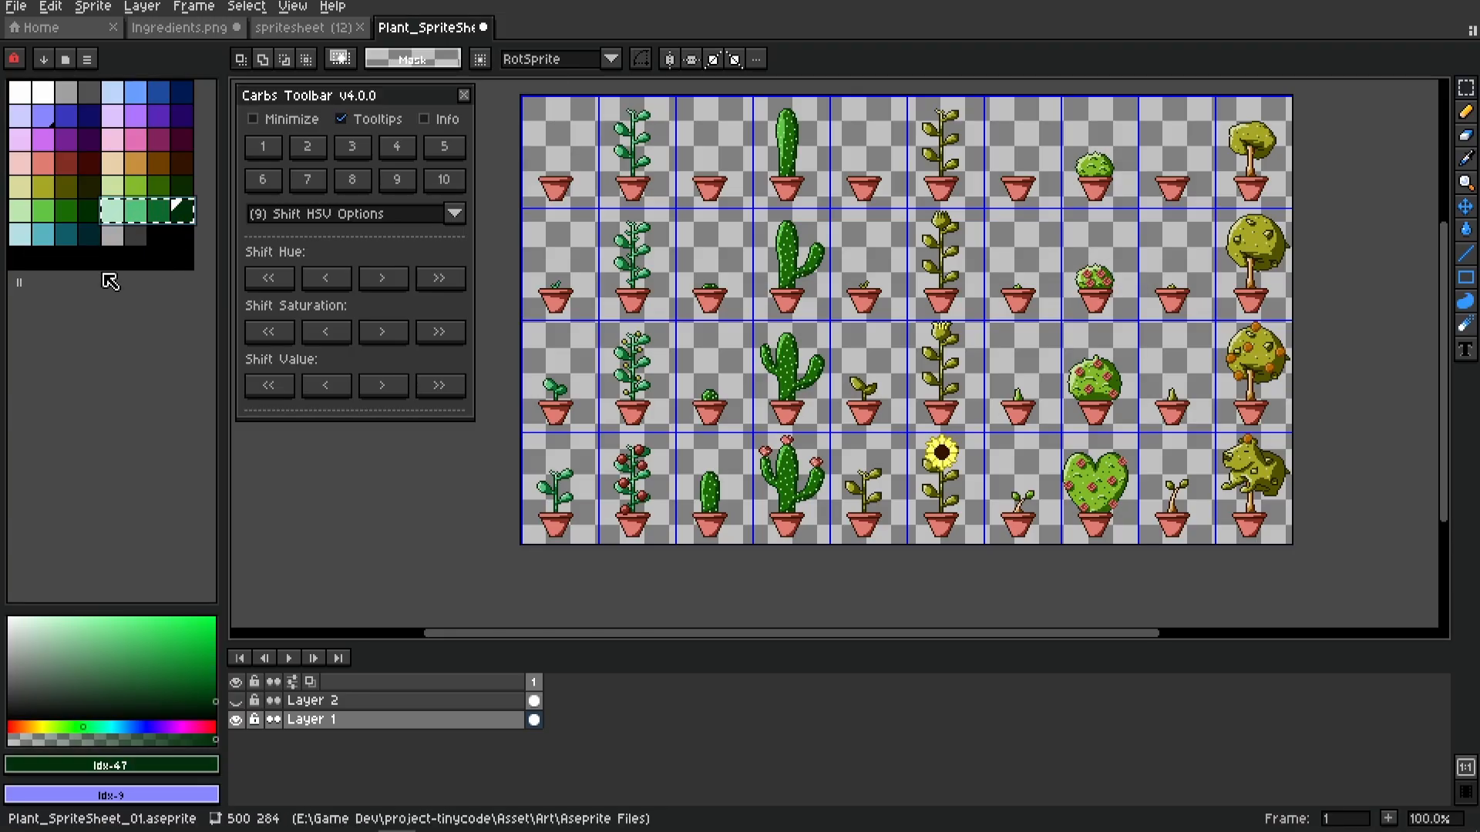
left_click(21, 258)
key("ctrl+v")
Select the four copied greens and shift their hue in steps of -50, their saturation by -50 and their value in steps of 10
left_click(85, 261)
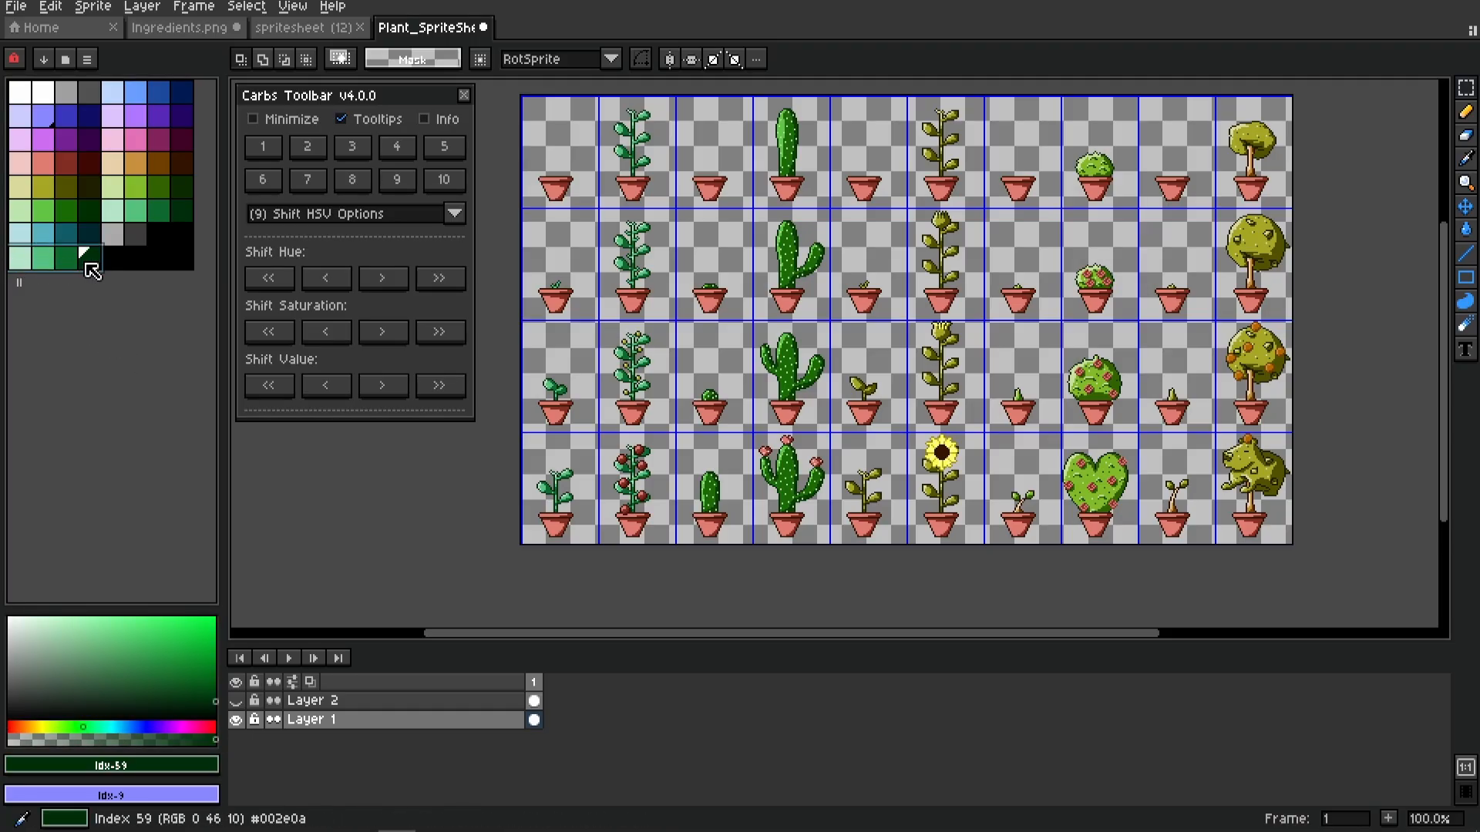
left_click(179, 211)
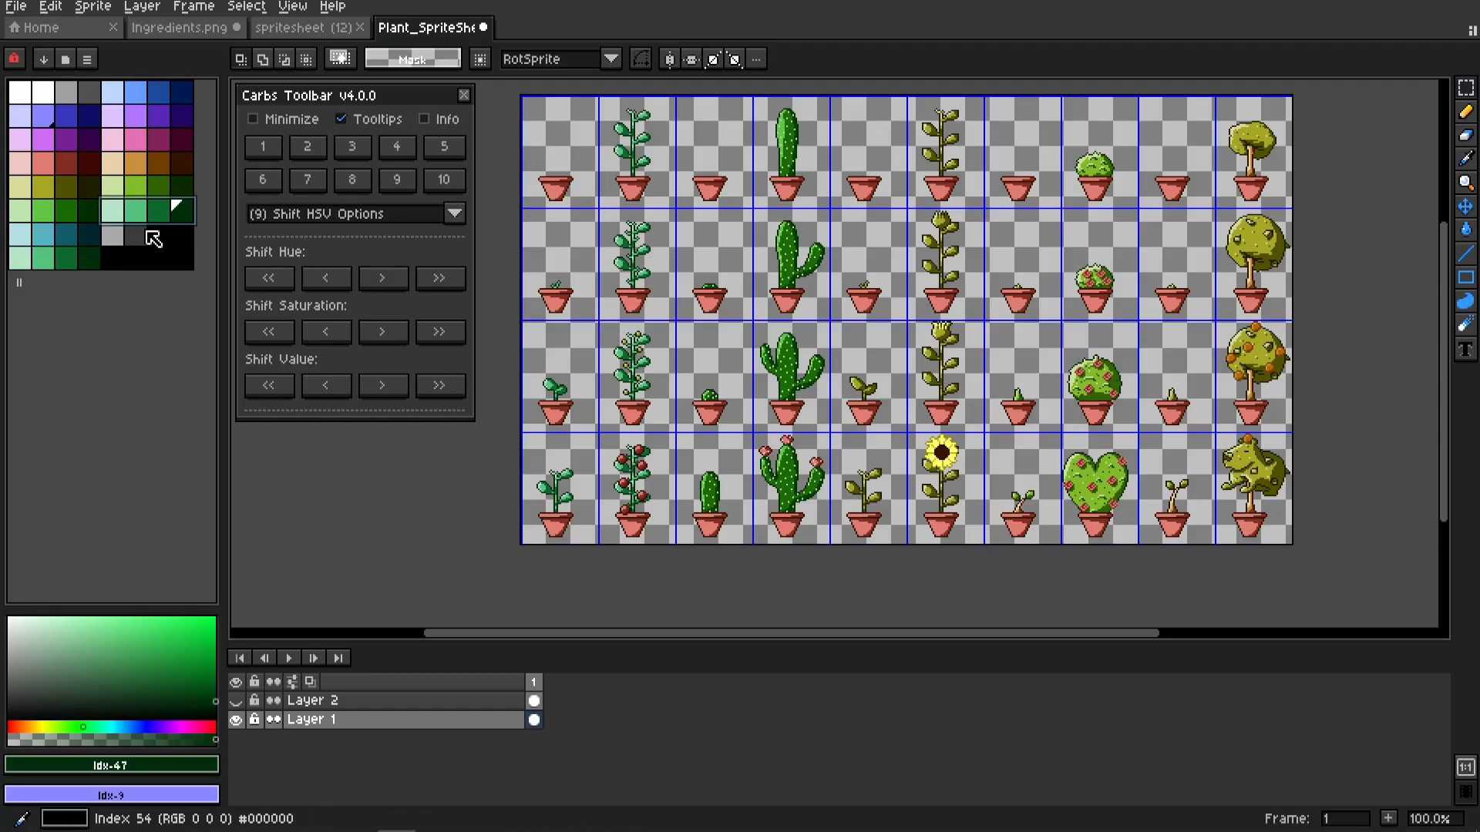
left_click(87, 259)
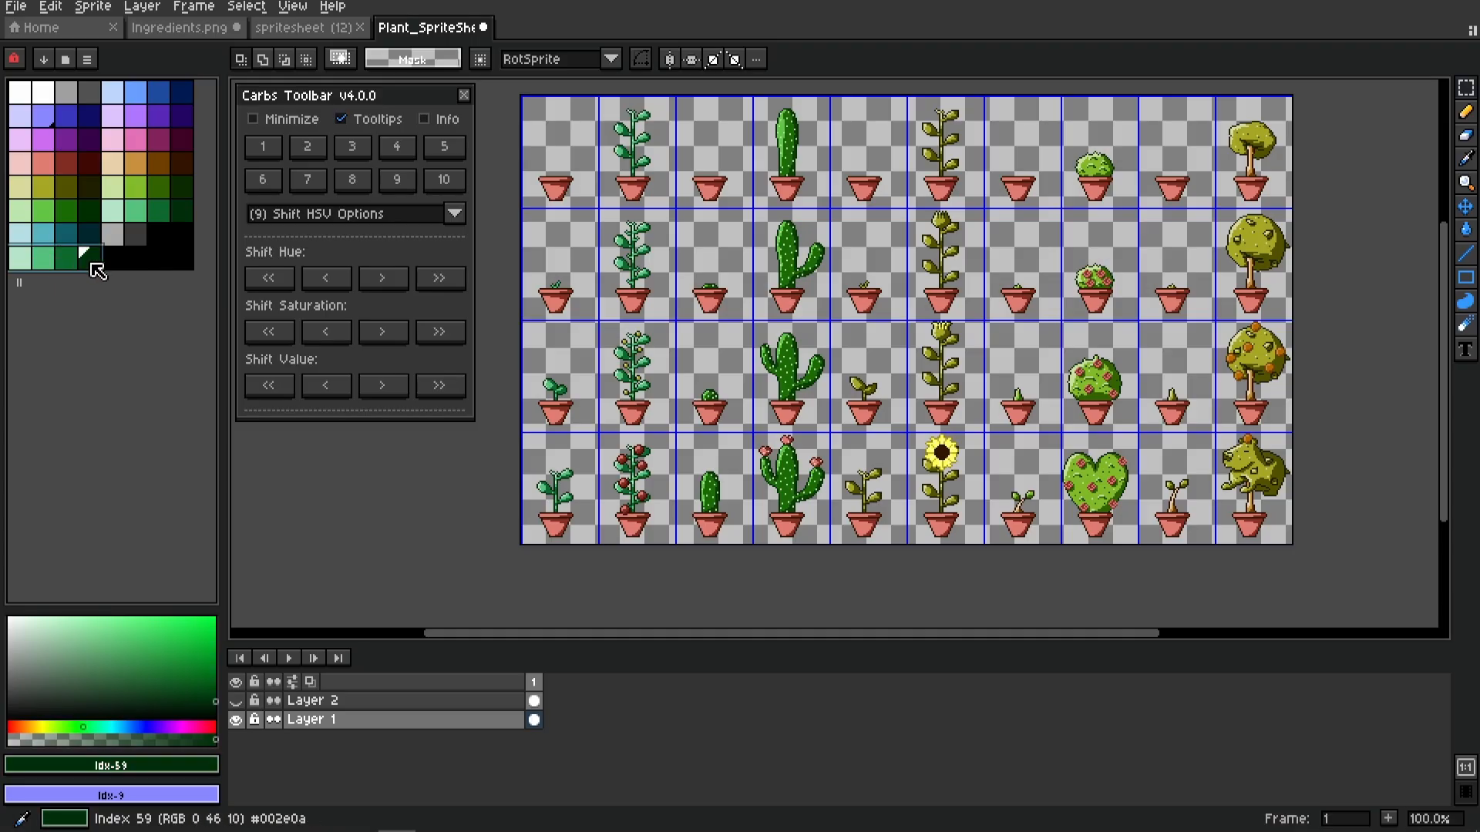
left_click(279, 290)
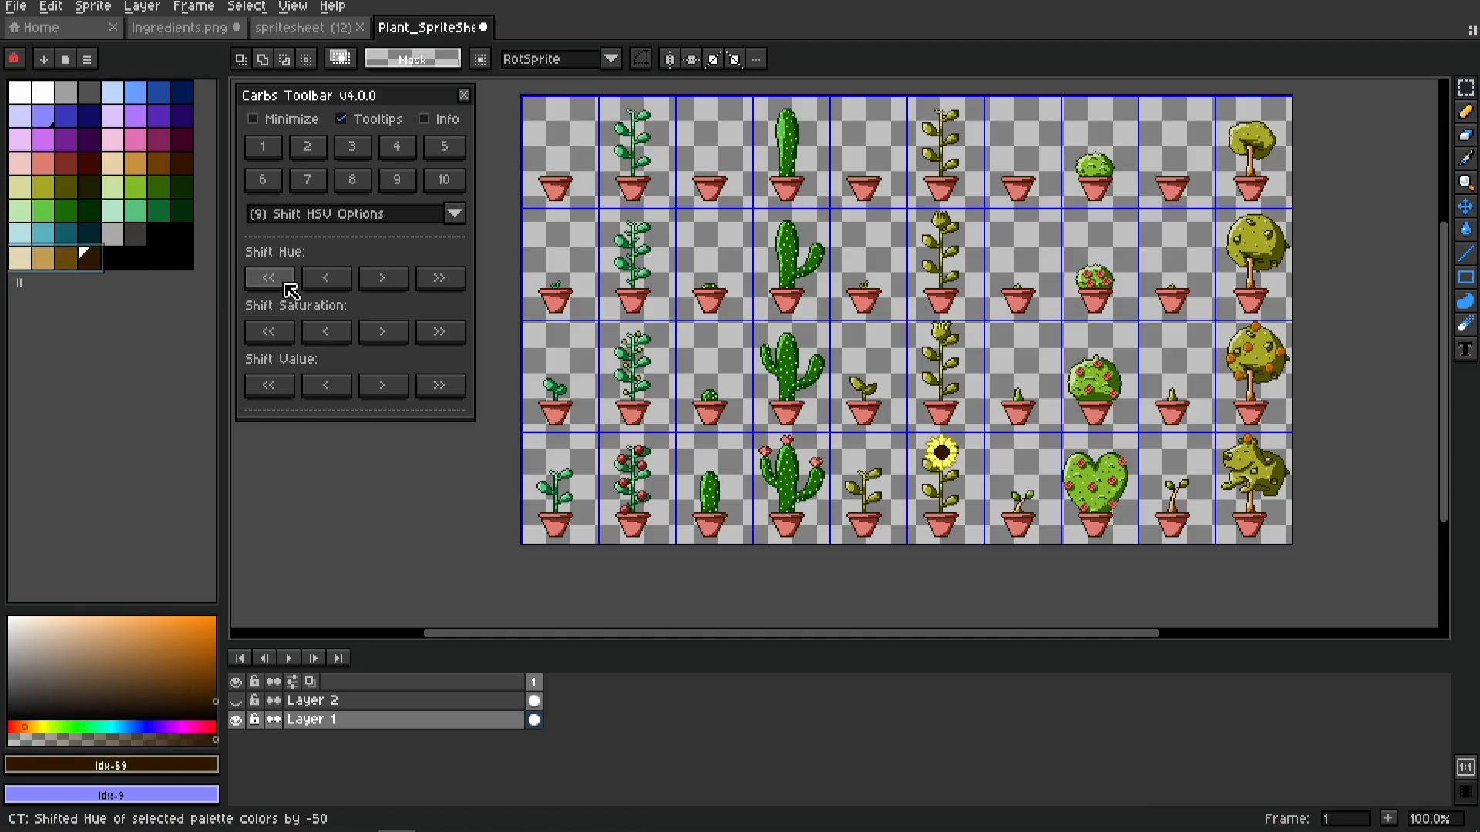
left_click(290, 290)
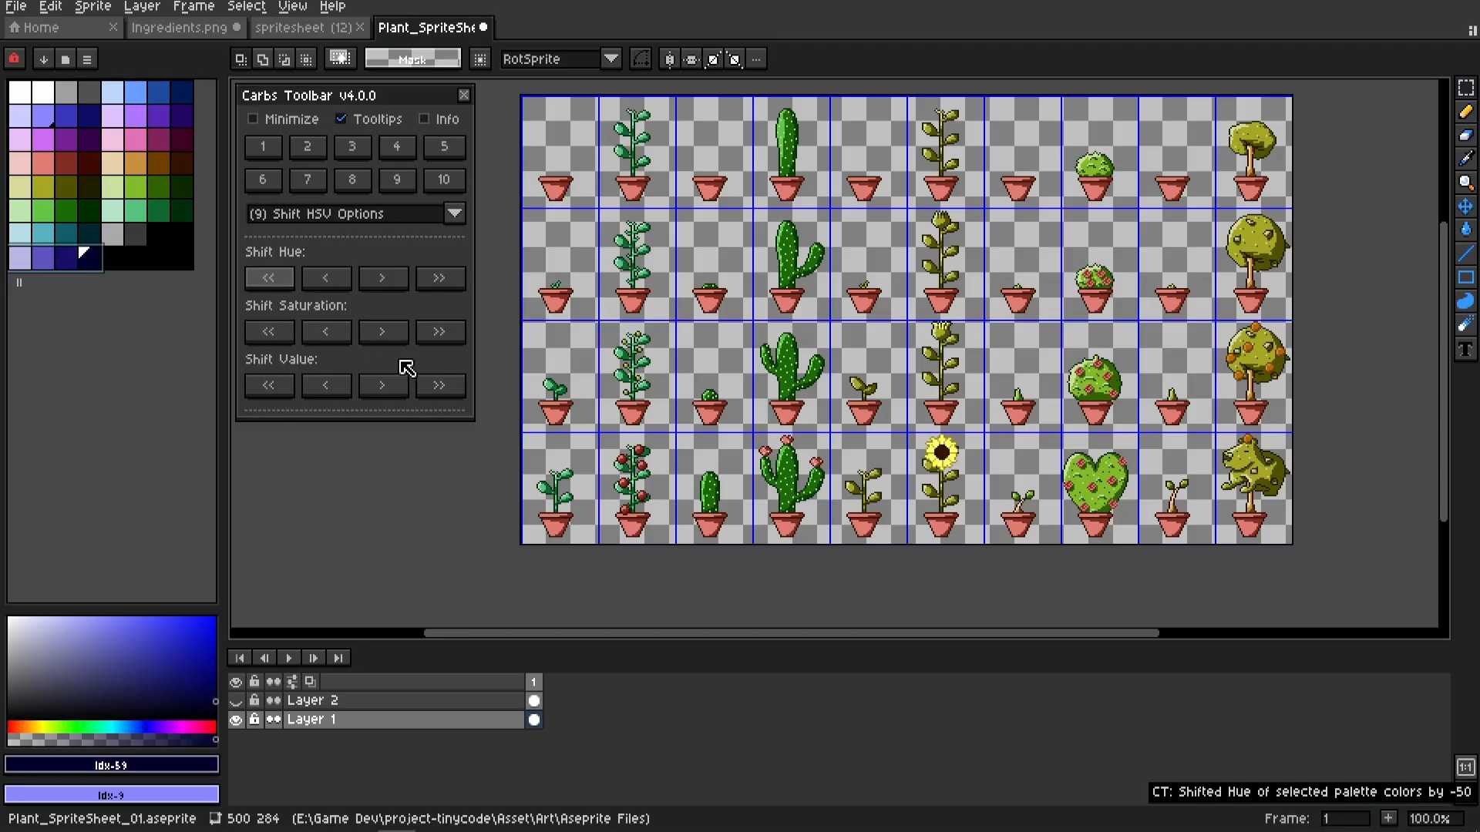
left_click(279, 336)
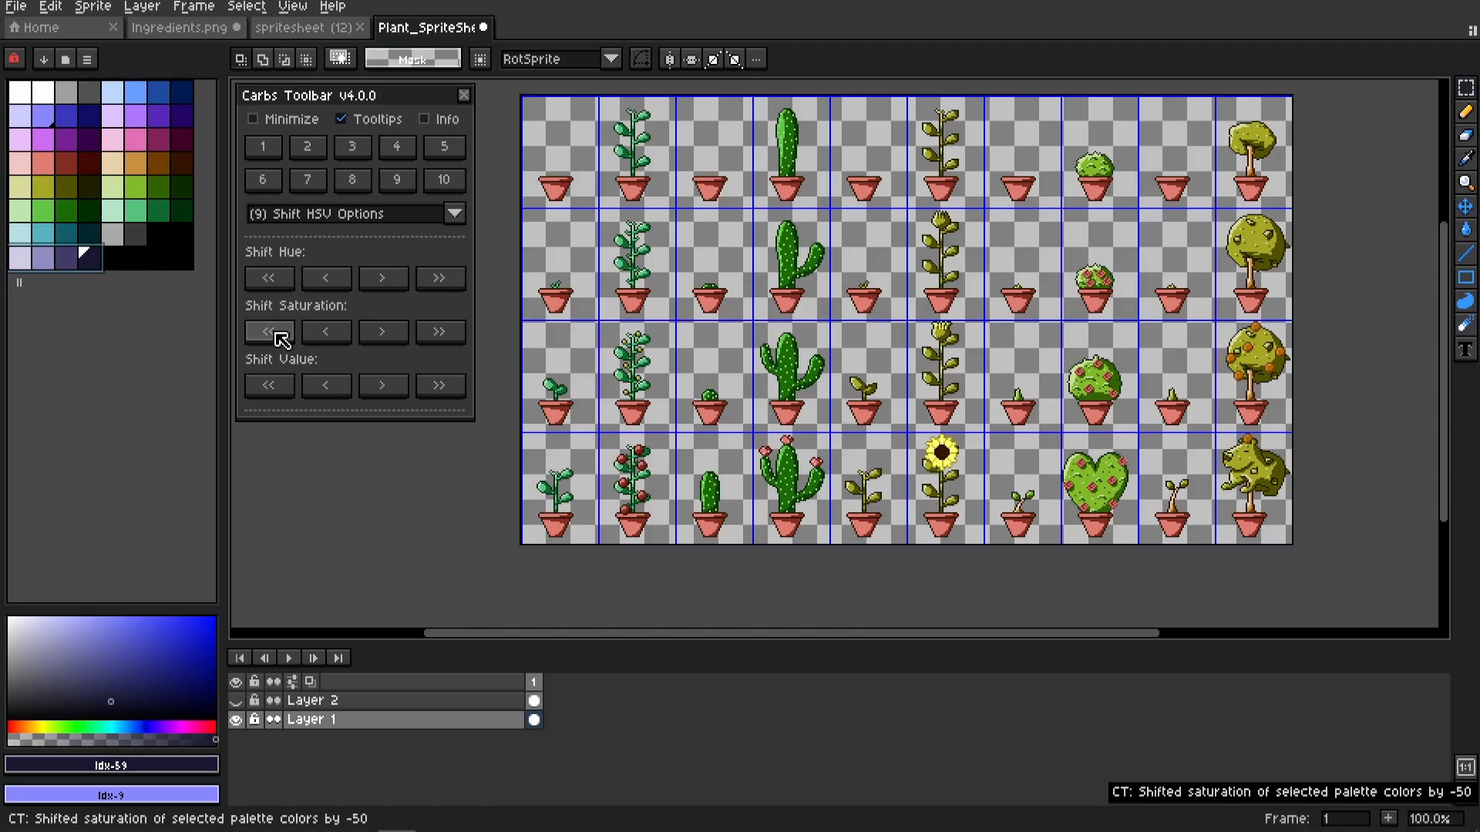
left_click(389, 385)
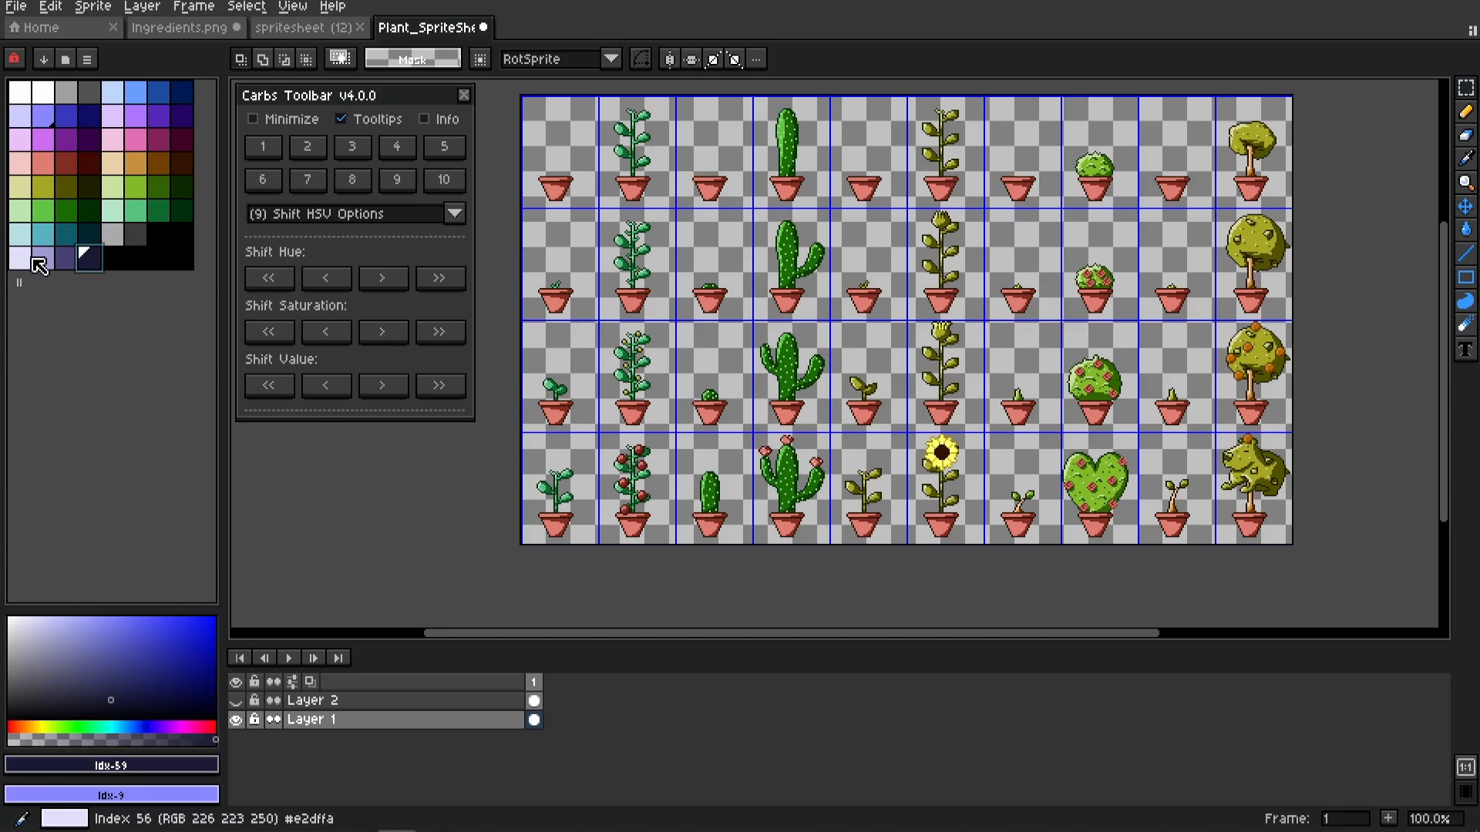
left_click(110, 257)
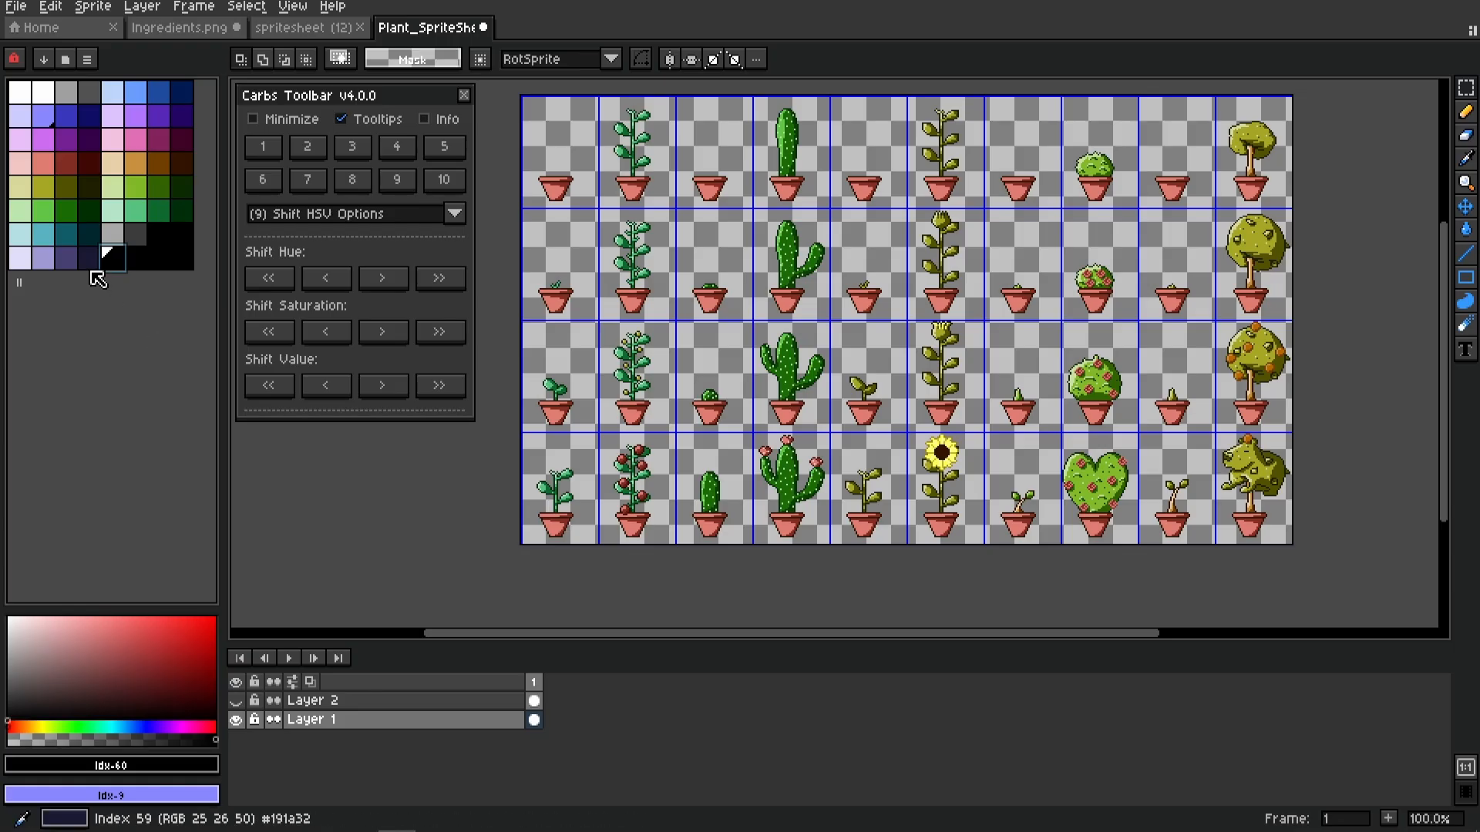
left_click(89, 259)
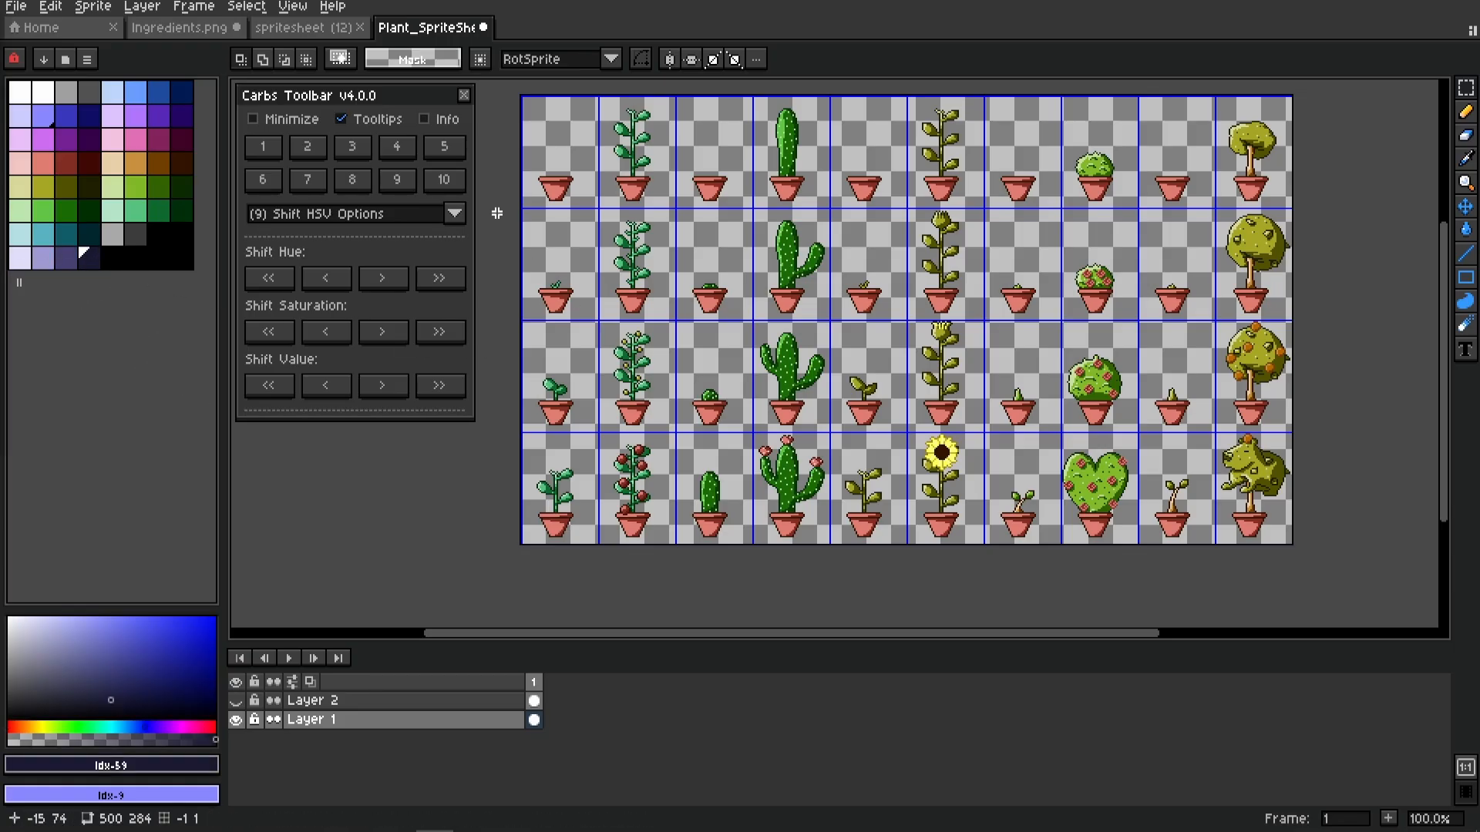
Show the Misc Options, open the preview window and pan the preview slightly
left_click(458, 186)
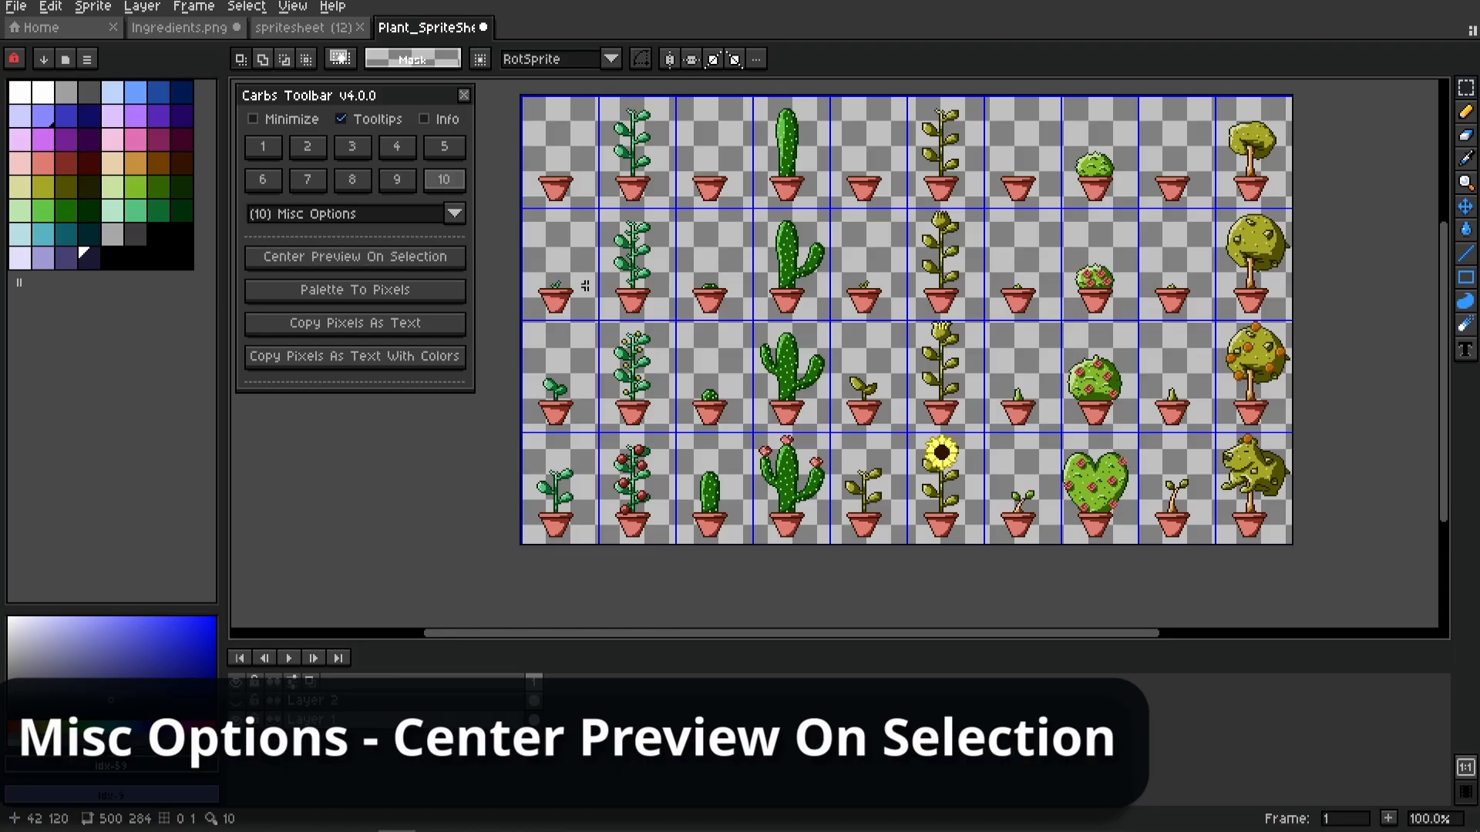
key("F7")
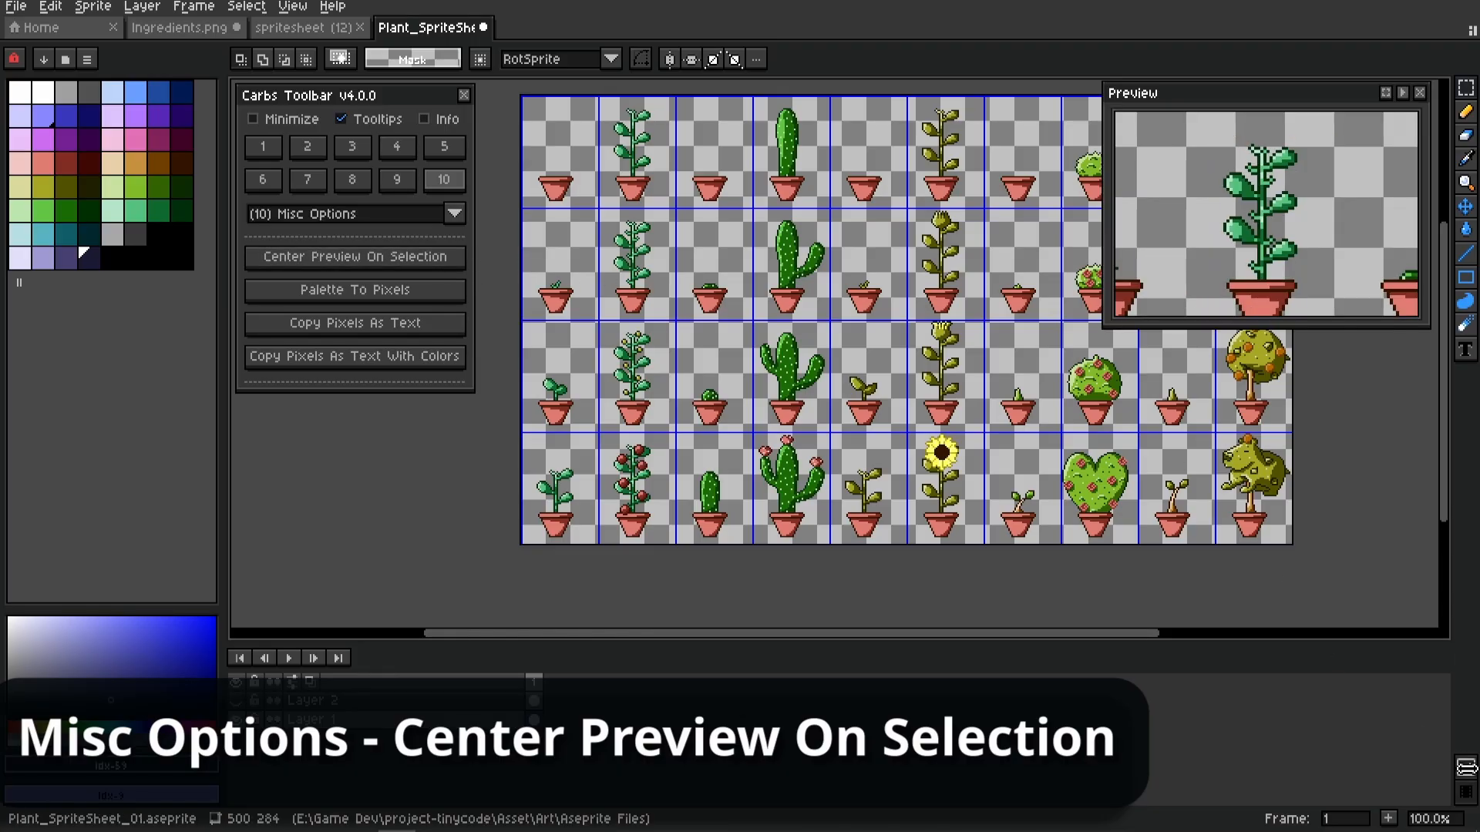
left_click_drag(1183, 240, 1224, 250)
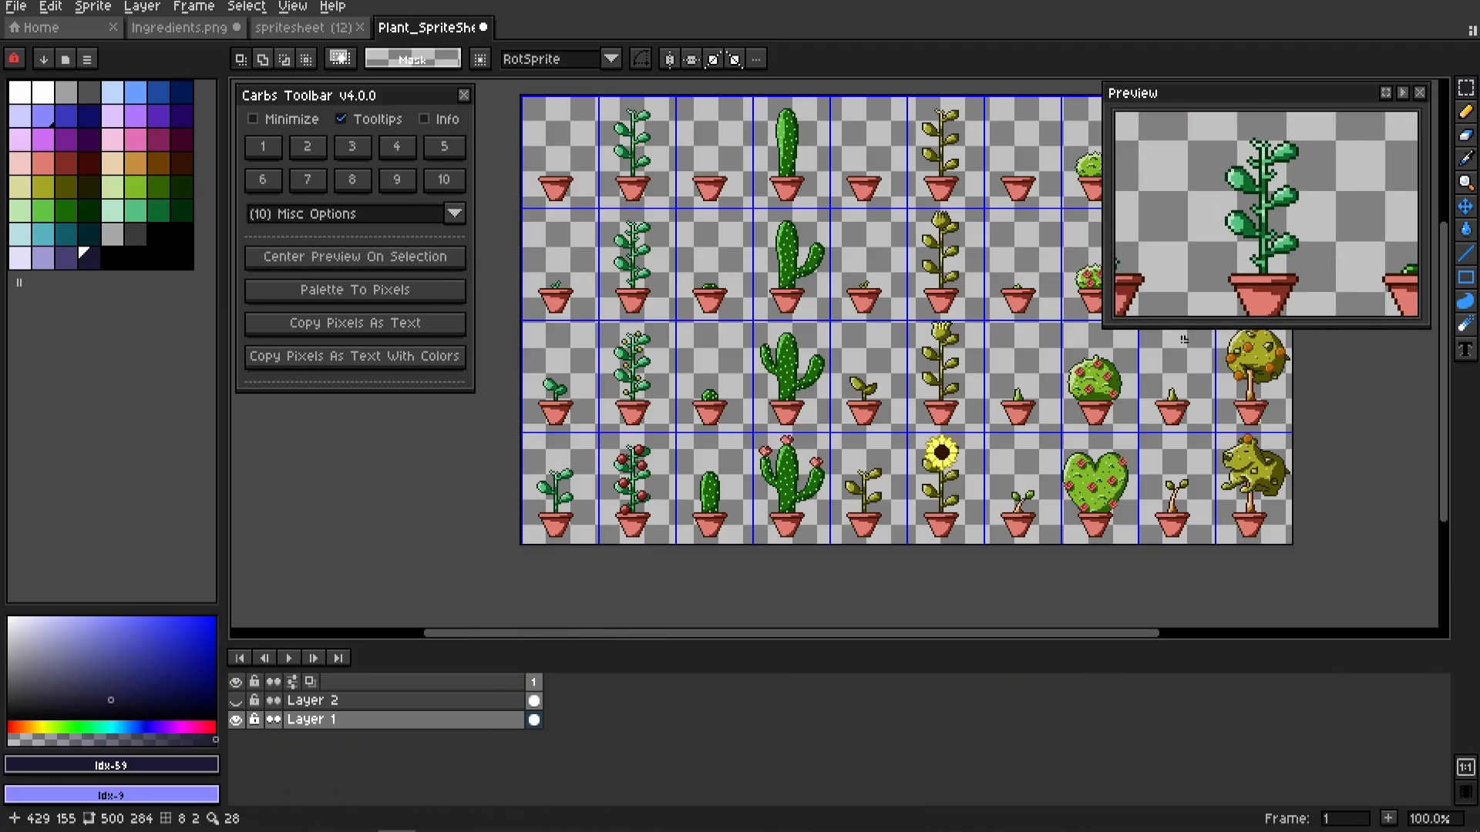
Select about 91 by 78 pixels around the heart-shaped bush and center the preview on the selection
left_click_drag(949, 346, 829, 376)
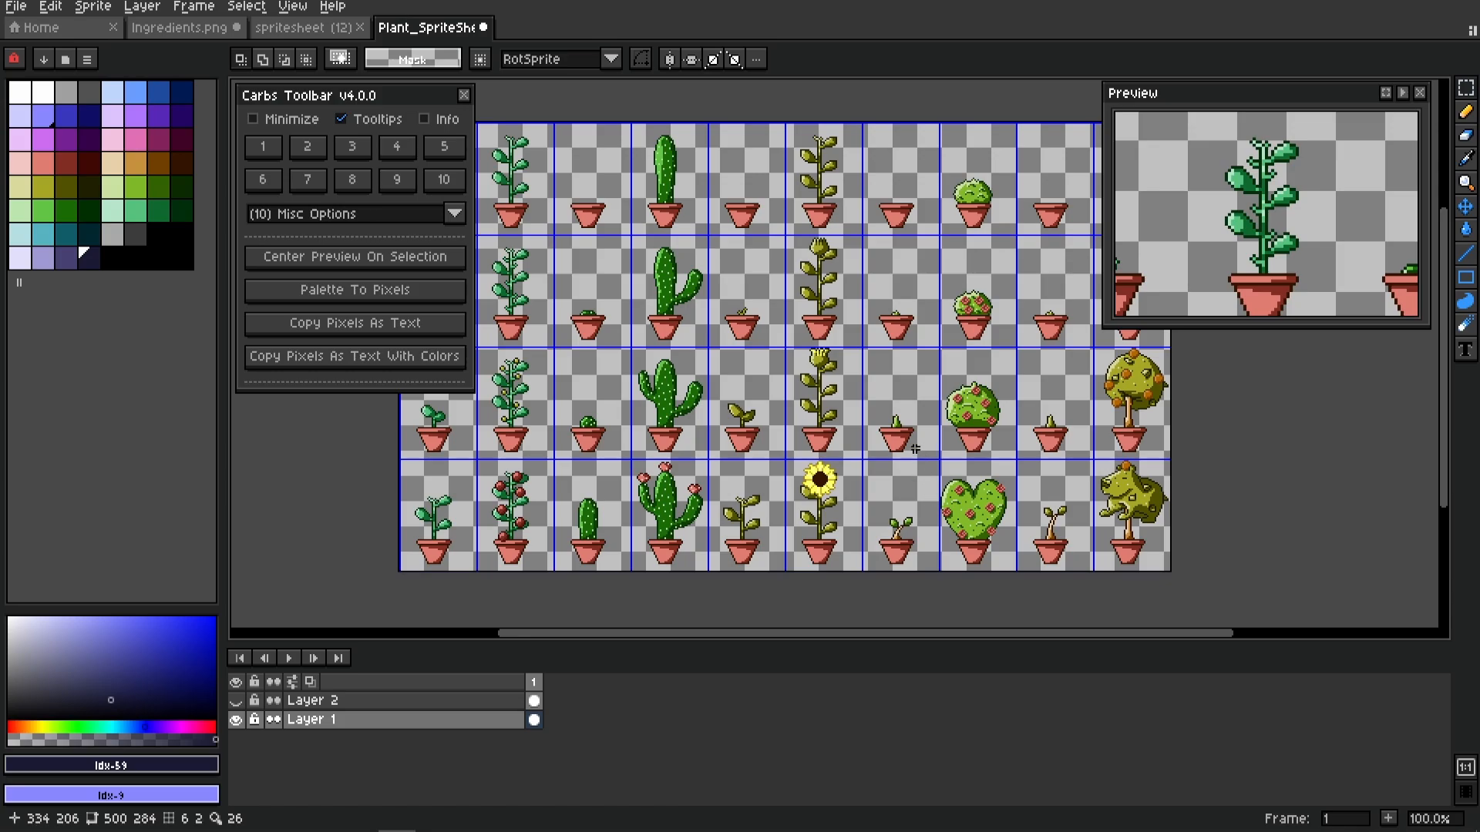
left_click_drag(912, 447, 1054, 574)
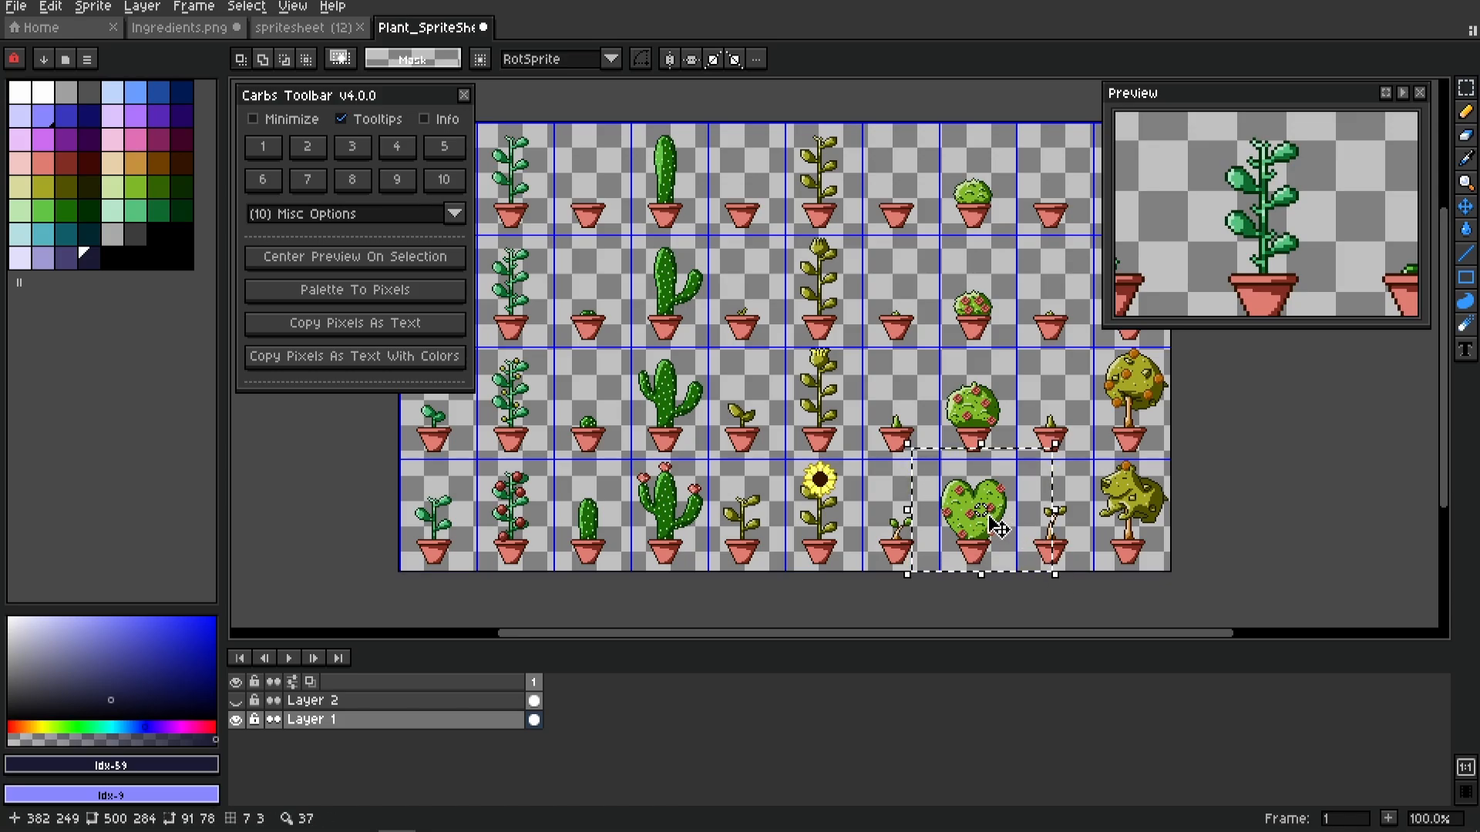
left_click(370, 256)
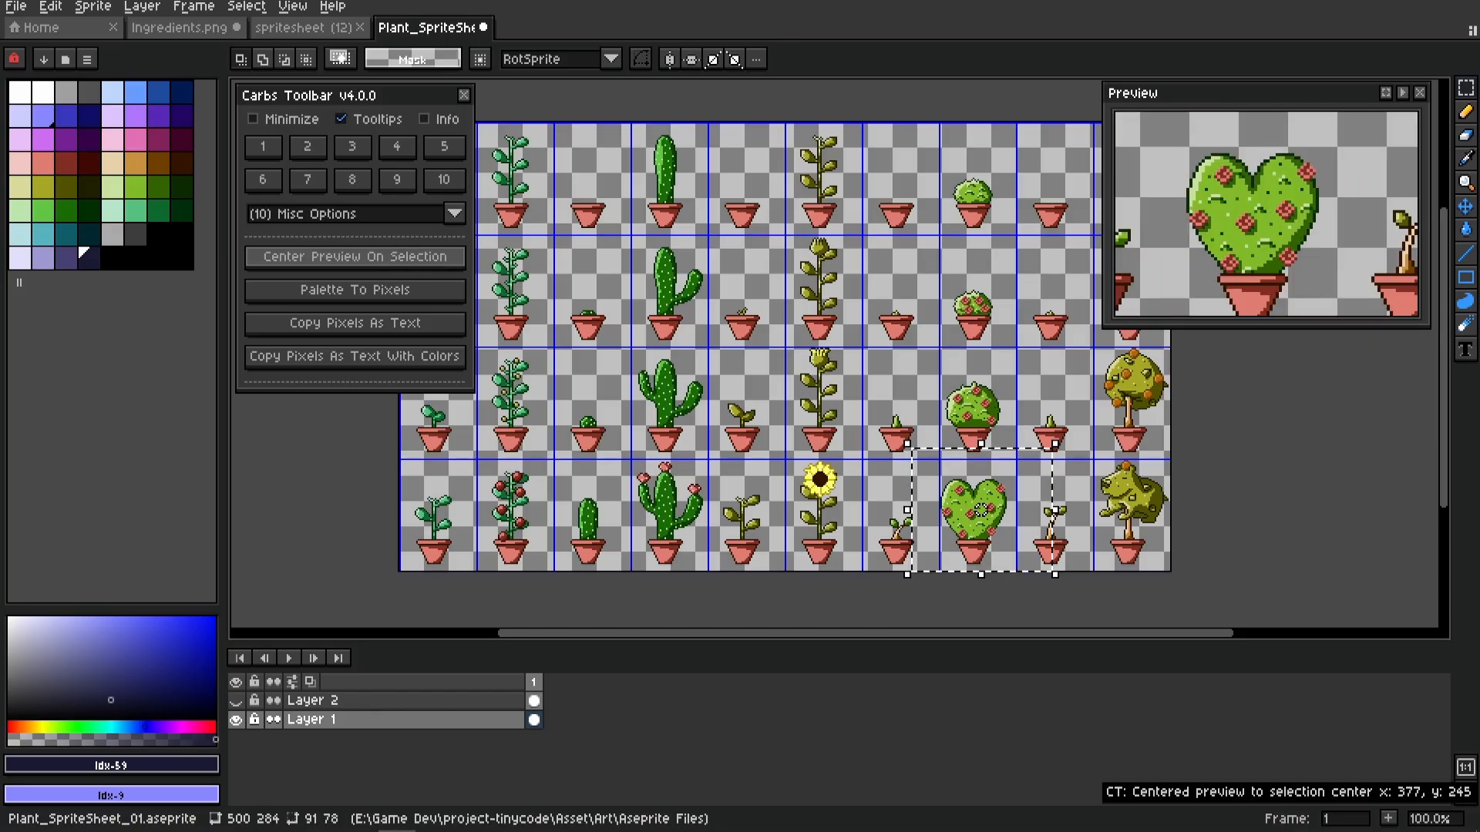
Pan the preview slightly, select about 60 by 51 pixels around the bear-shaped tree, and center the preview on the selection
left_click_drag(1220, 199, 1217, 186)
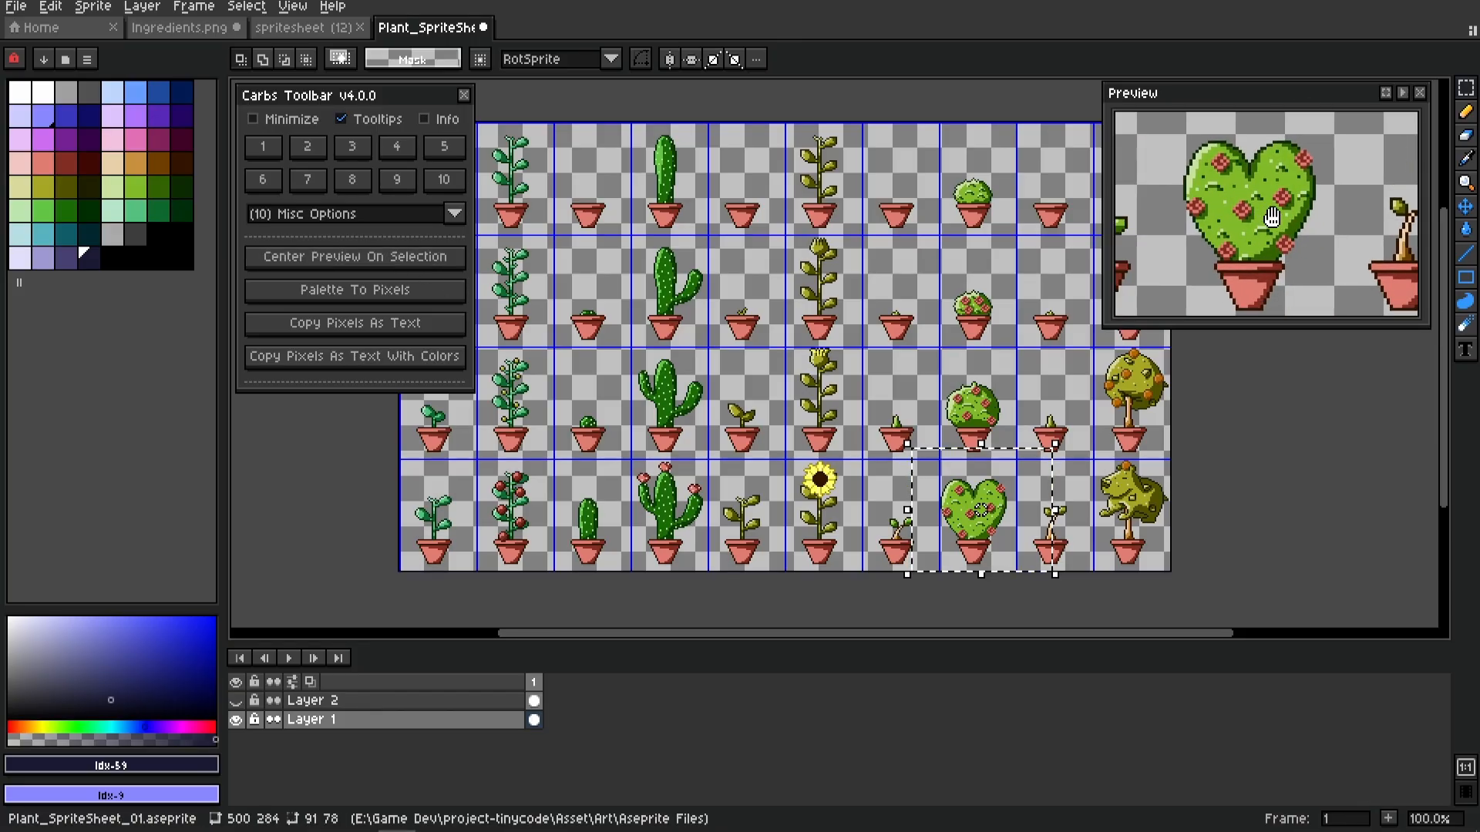
left_click_drag(1073, 456, 1170, 542)
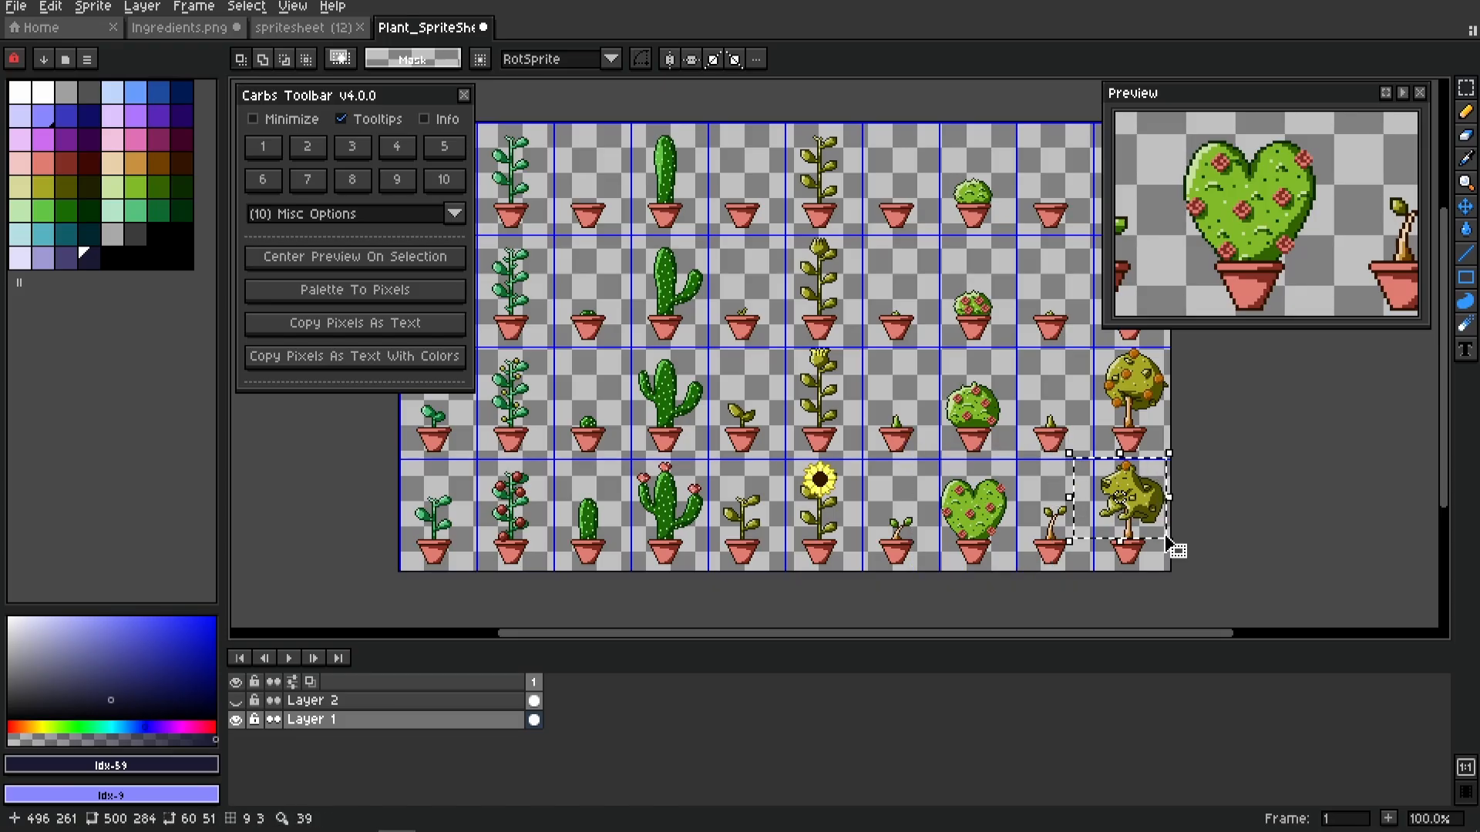
left_click(414, 257)
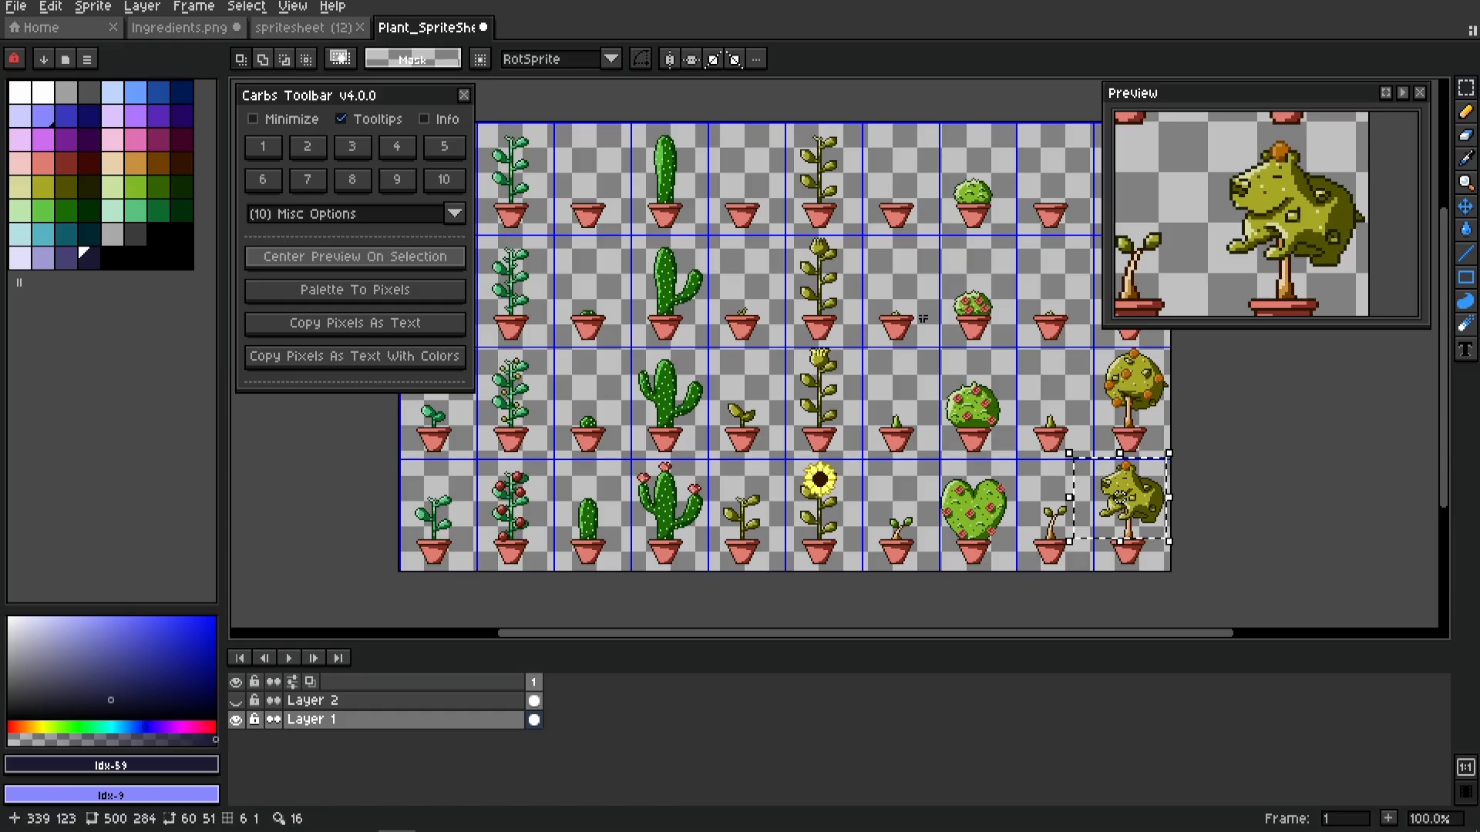
Center the preview on an 81 by 69 pixel selection around the olive leafy plant in the first row, then deselect and magnify the preview
left_click_drag(900, 278, 995, 369)
left_click_drag(871, 207, 1000, 325)
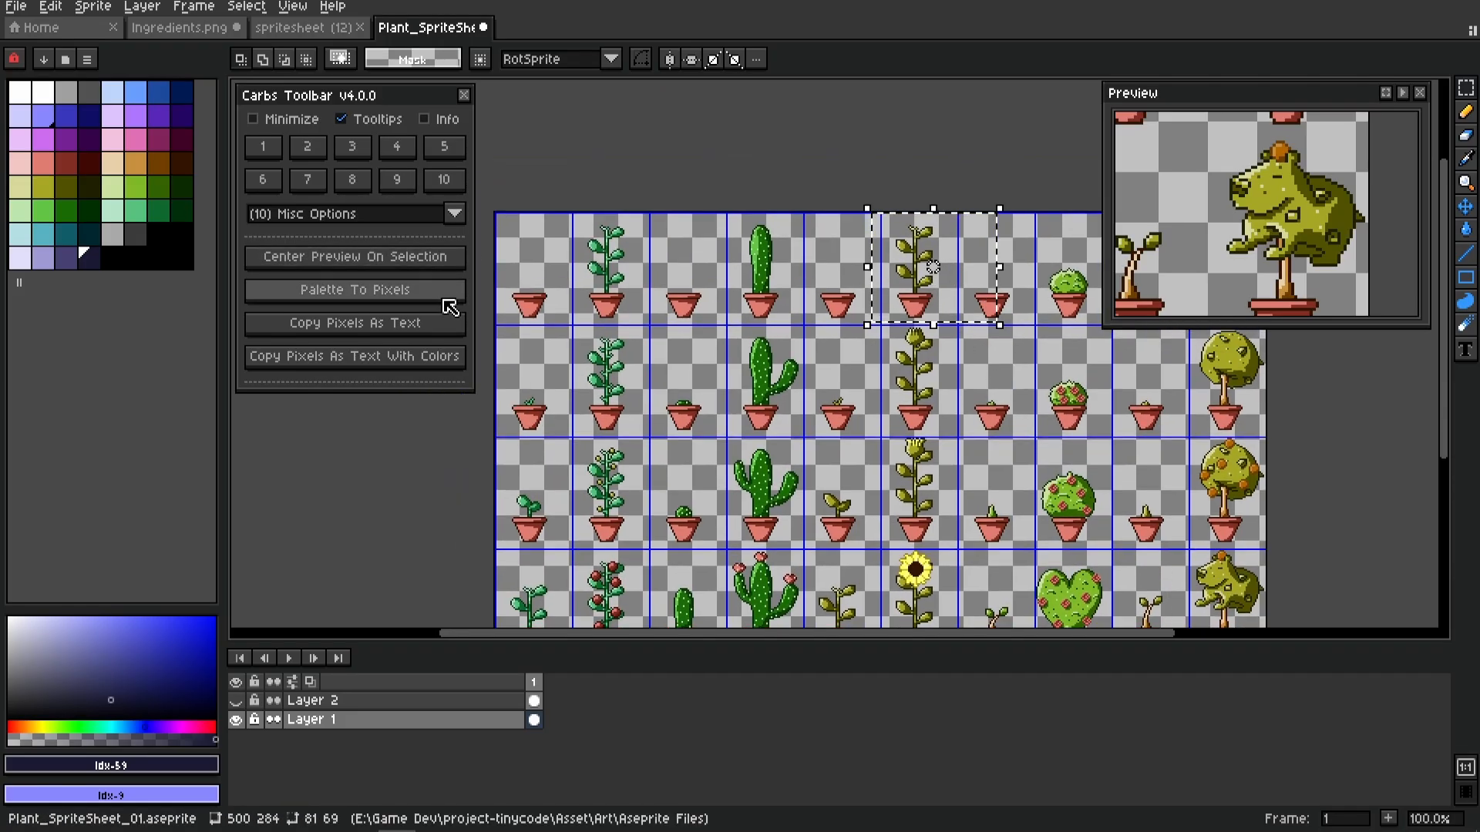
left_click(423, 257)
key("ctrl+d")
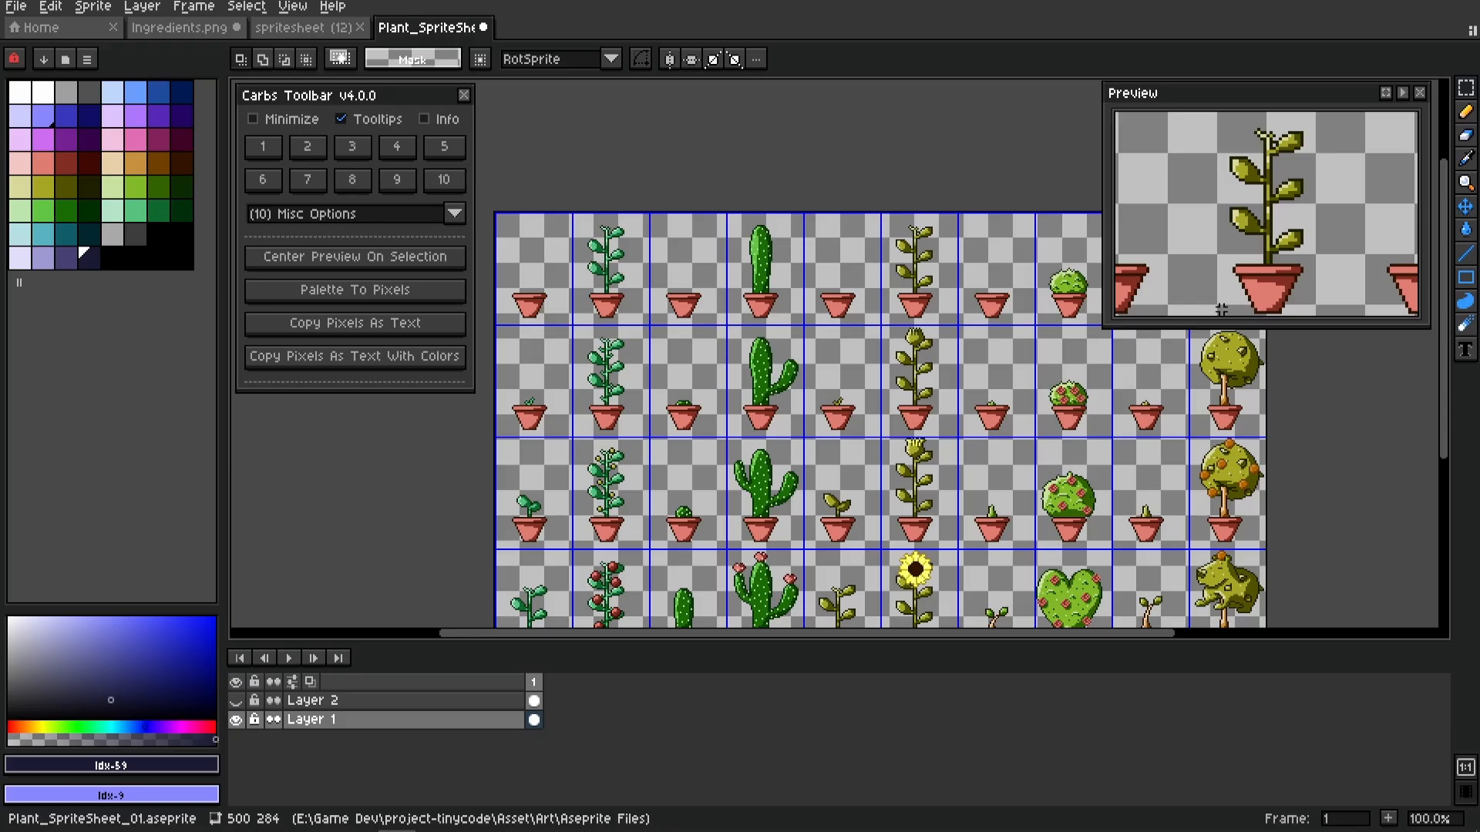
scroll(1268, 246, "up", 5)
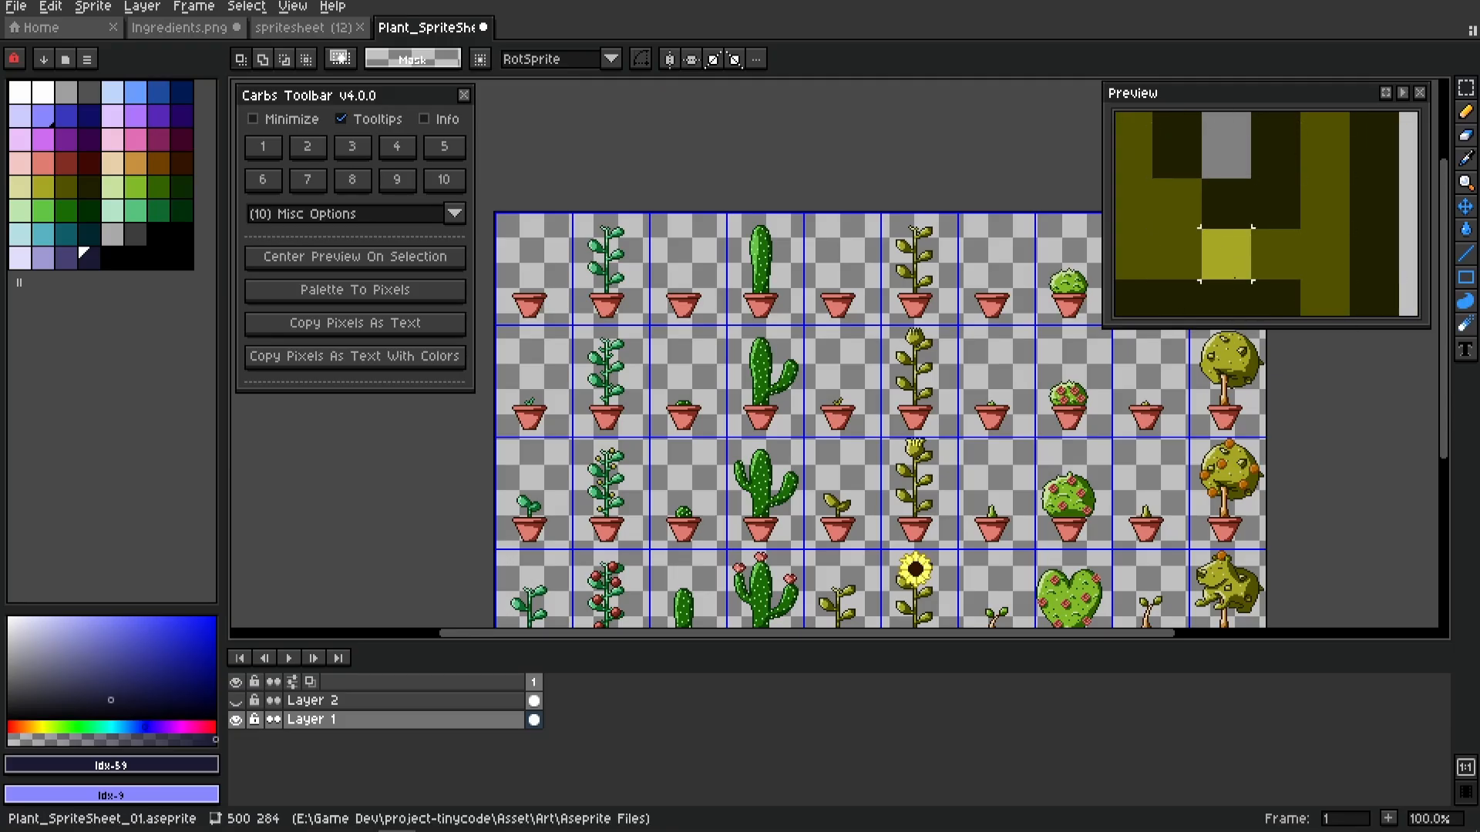
Center the preview on an 81 by 81 pixel selection around the second-row cactus, then on a 104 by 88 pixel one
left_click_drag(708, 333, 841, 467)
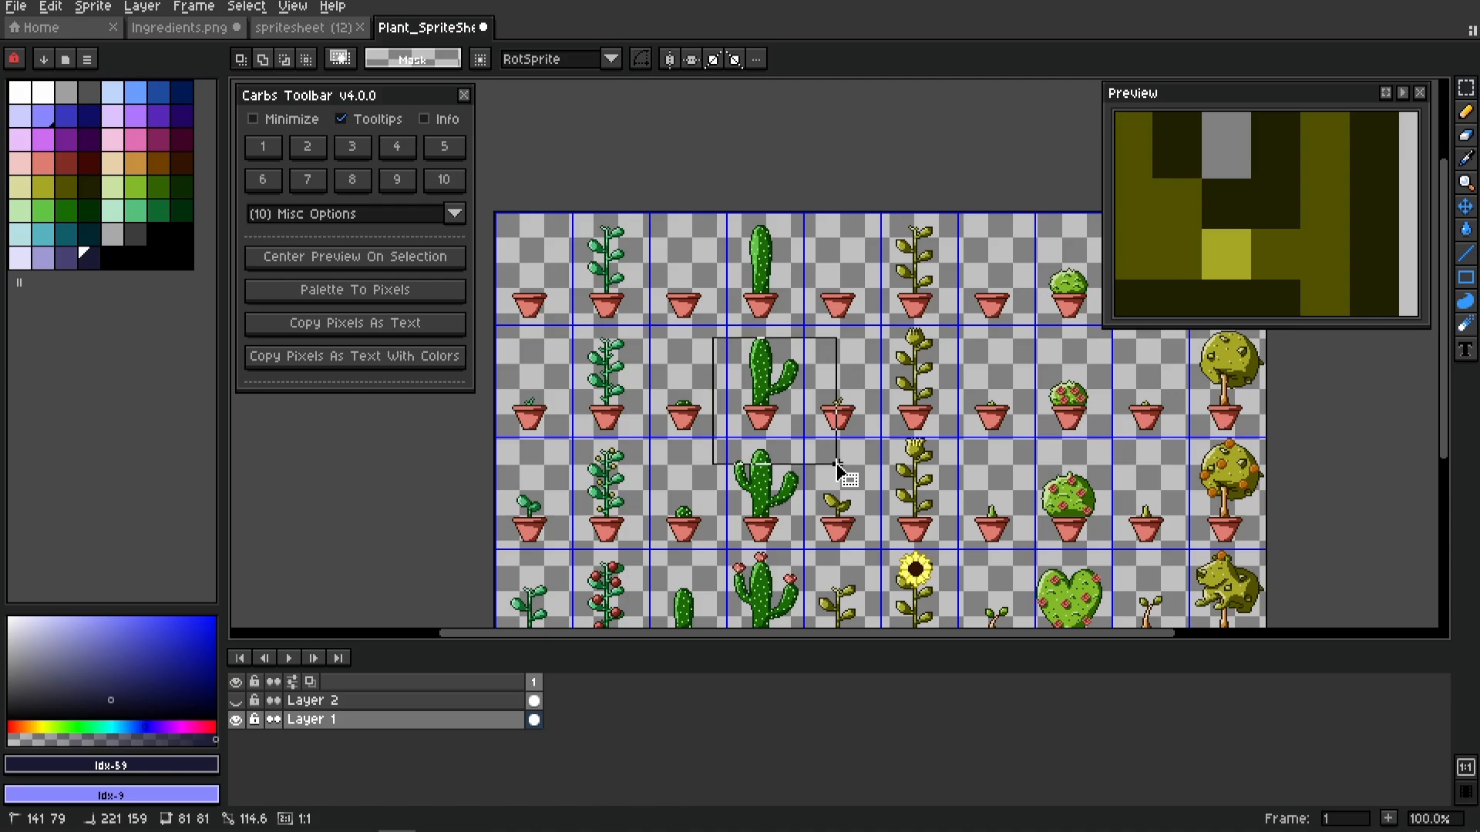
left_click(455, 257)
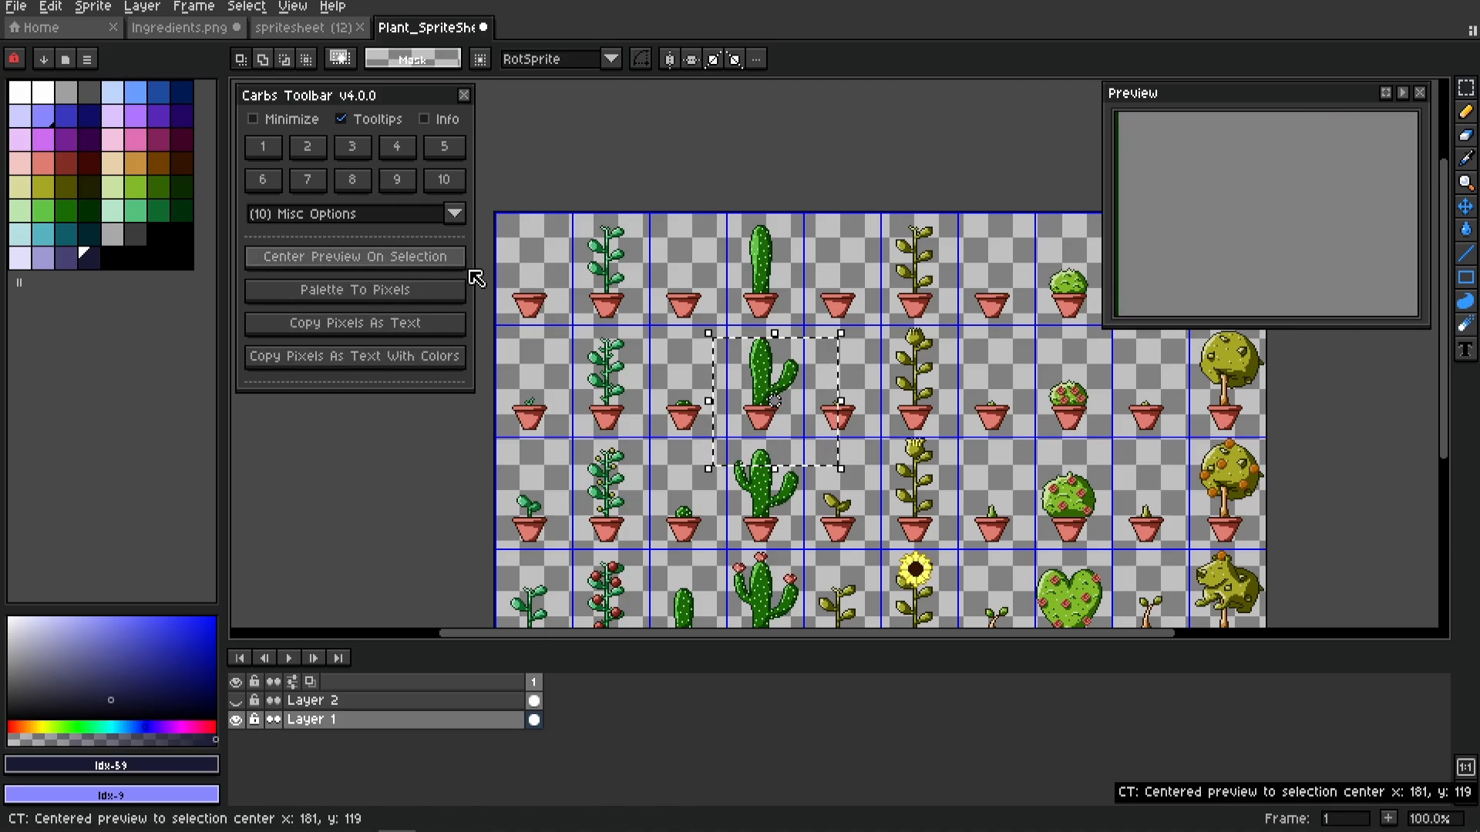
left_click(706, 325)
left_click_drag(689, 309, 856, 454)
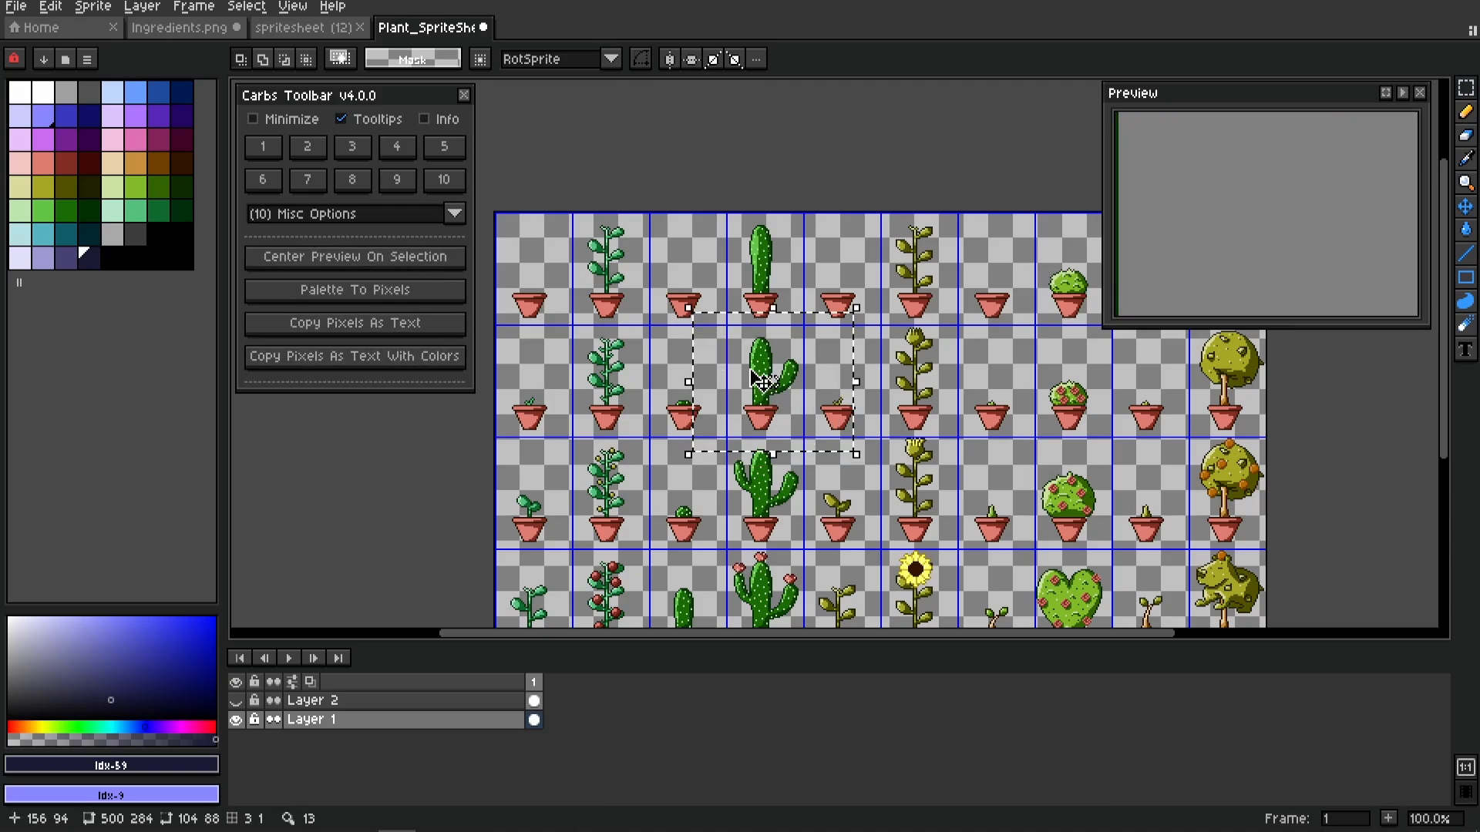
left_click(390, 256)
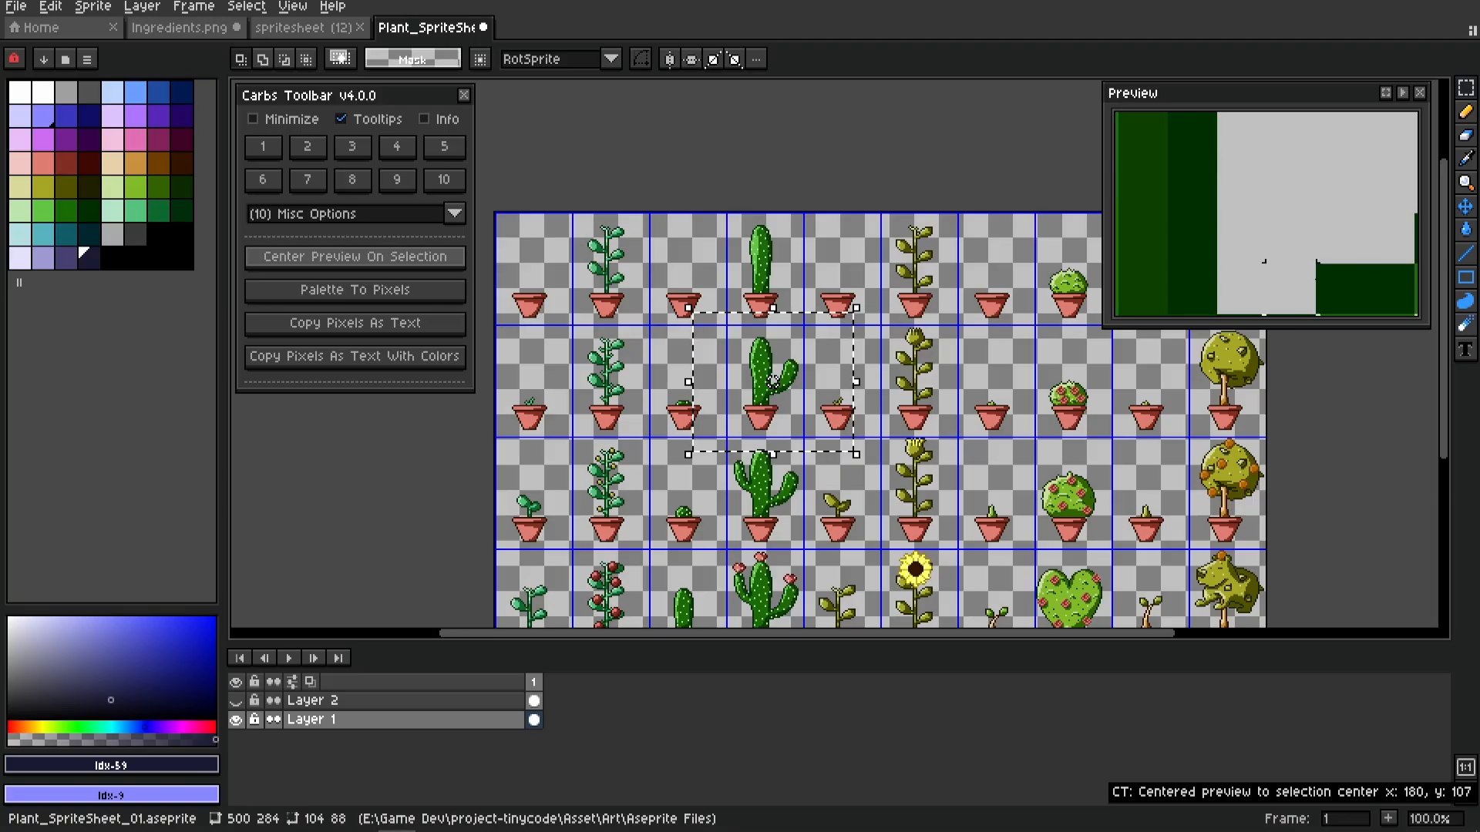
Zoom the preview out to the whole sheet, center it again on the selected cactus, and clear the selection
scroll(1239, 237, "down", 4)
scroll(1239, 238, "up", 3)
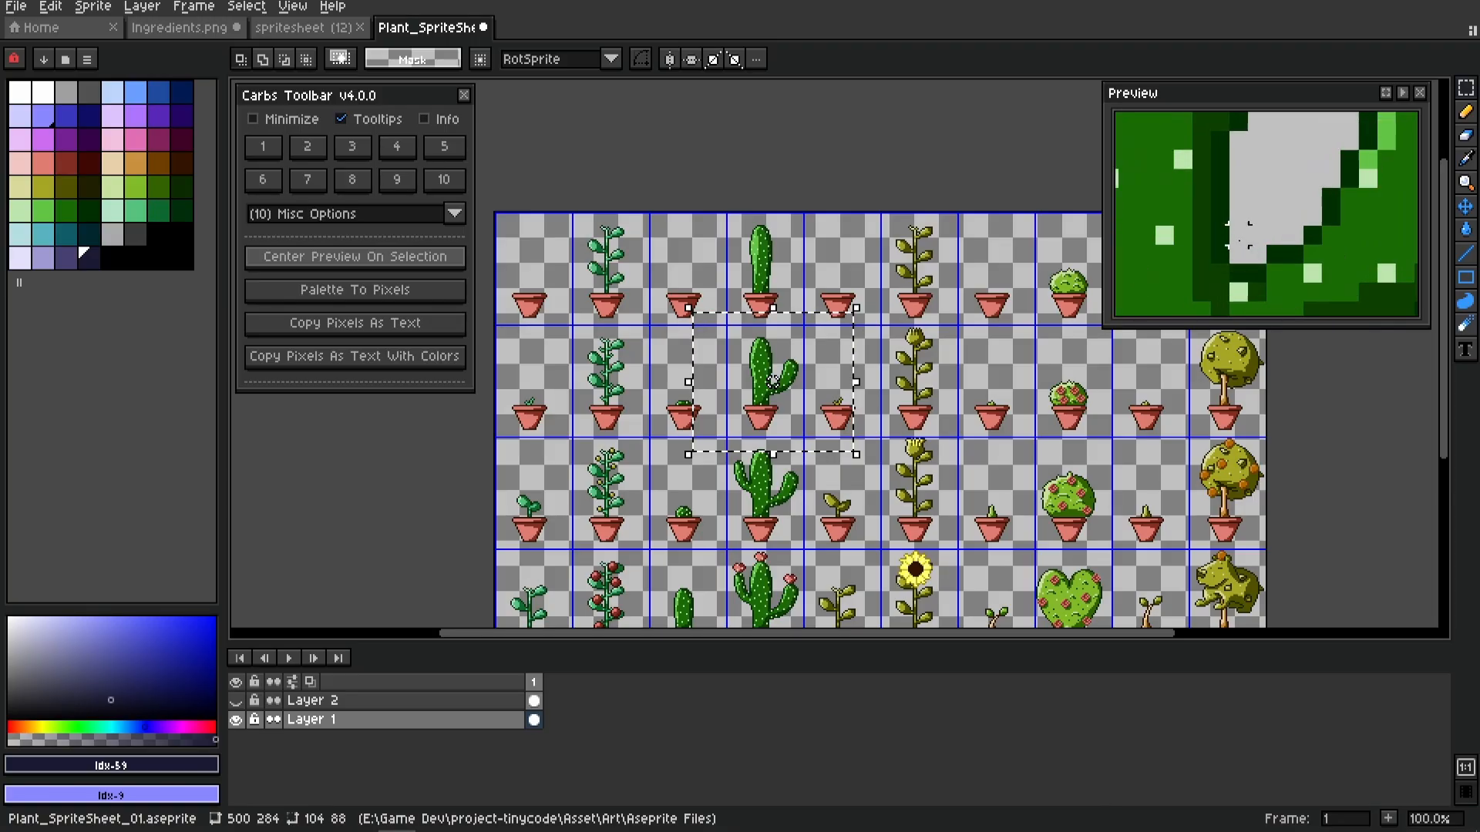
scroll(1239, 238, "down", 5)
scroll(1251, 225, "down", 1)
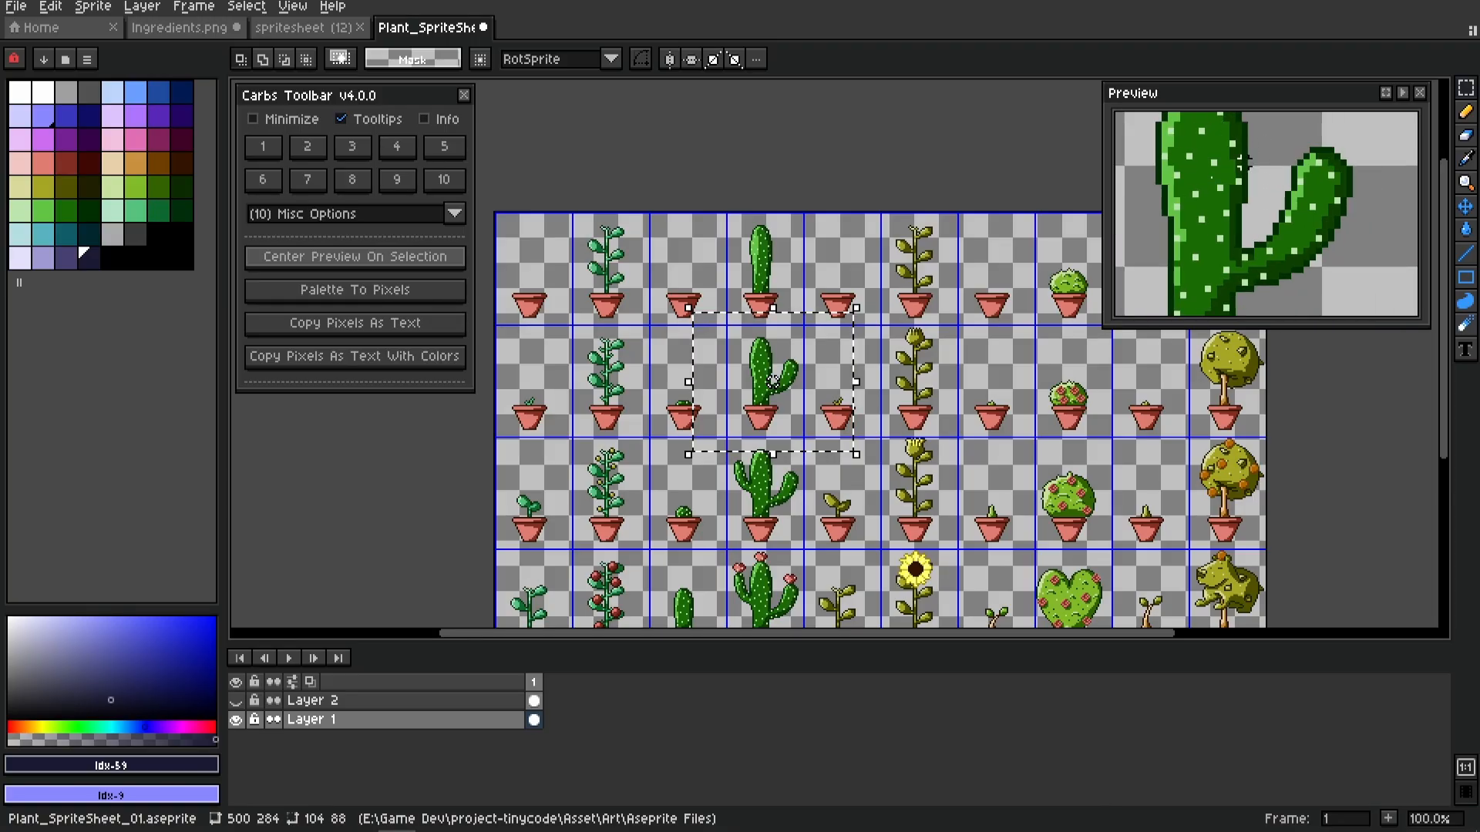
scroll(1286, 231, "down", 6)
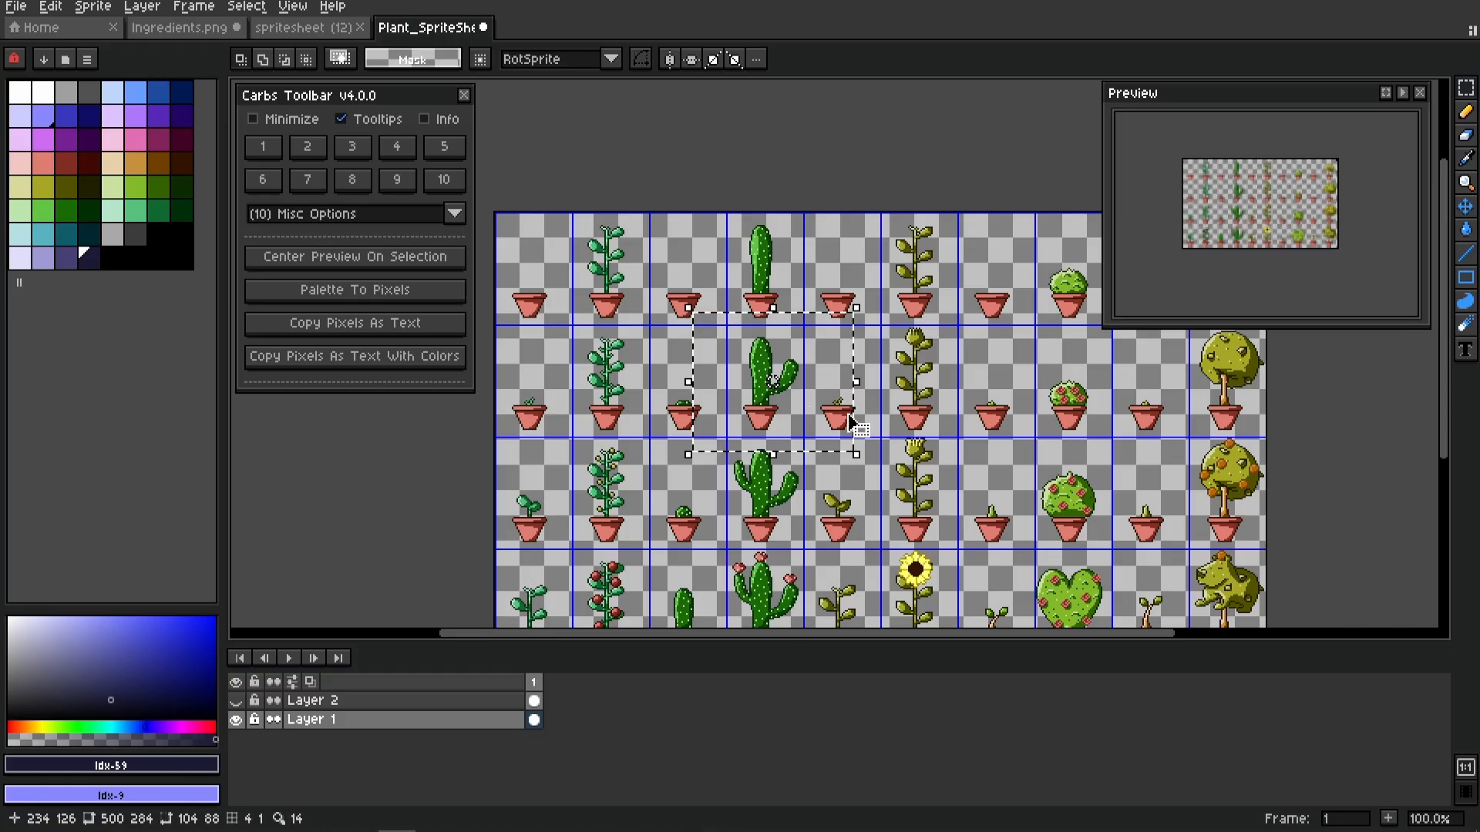
left_click(355, 256)
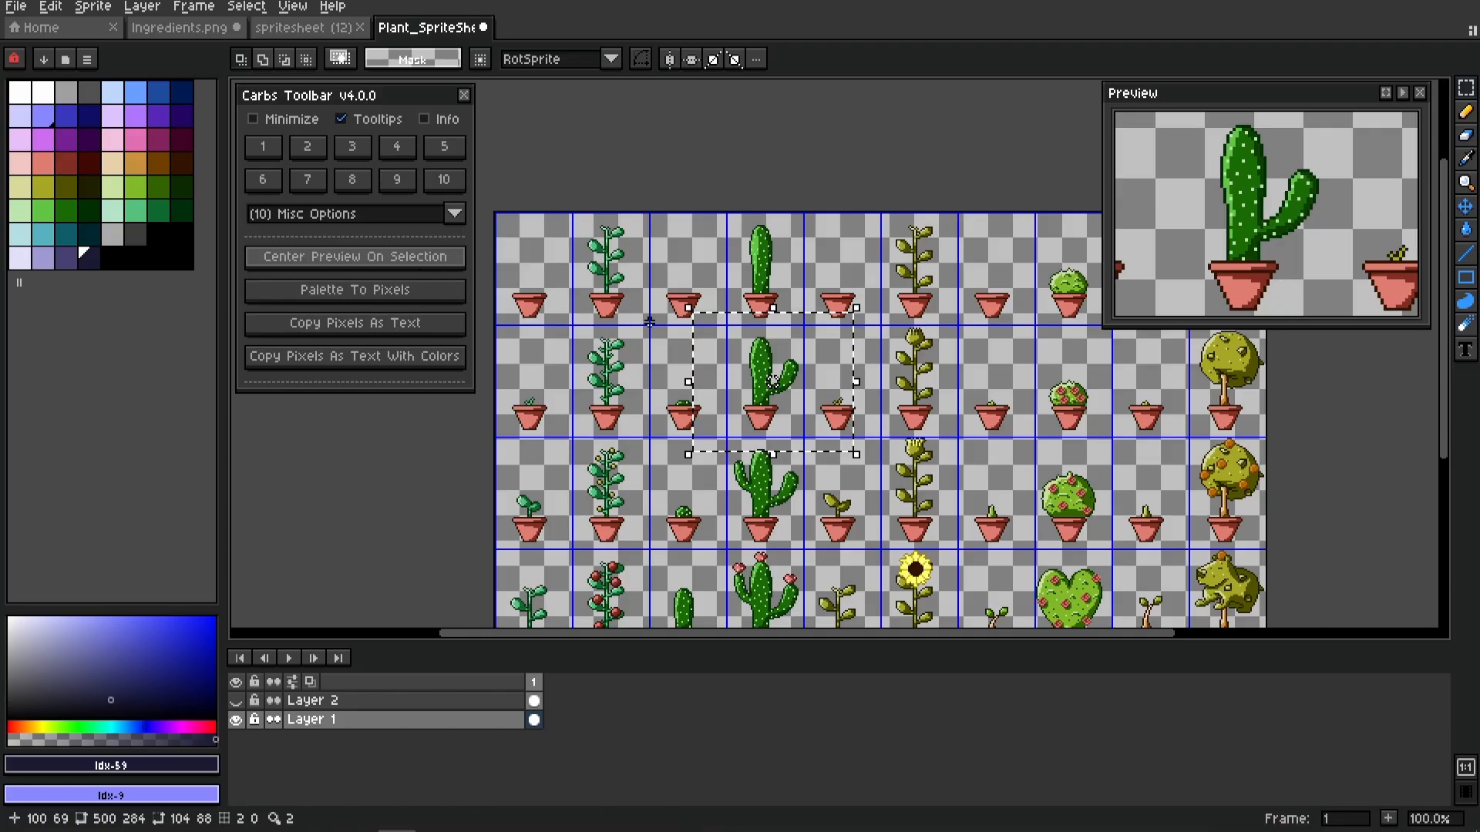
left_click(922, 575)
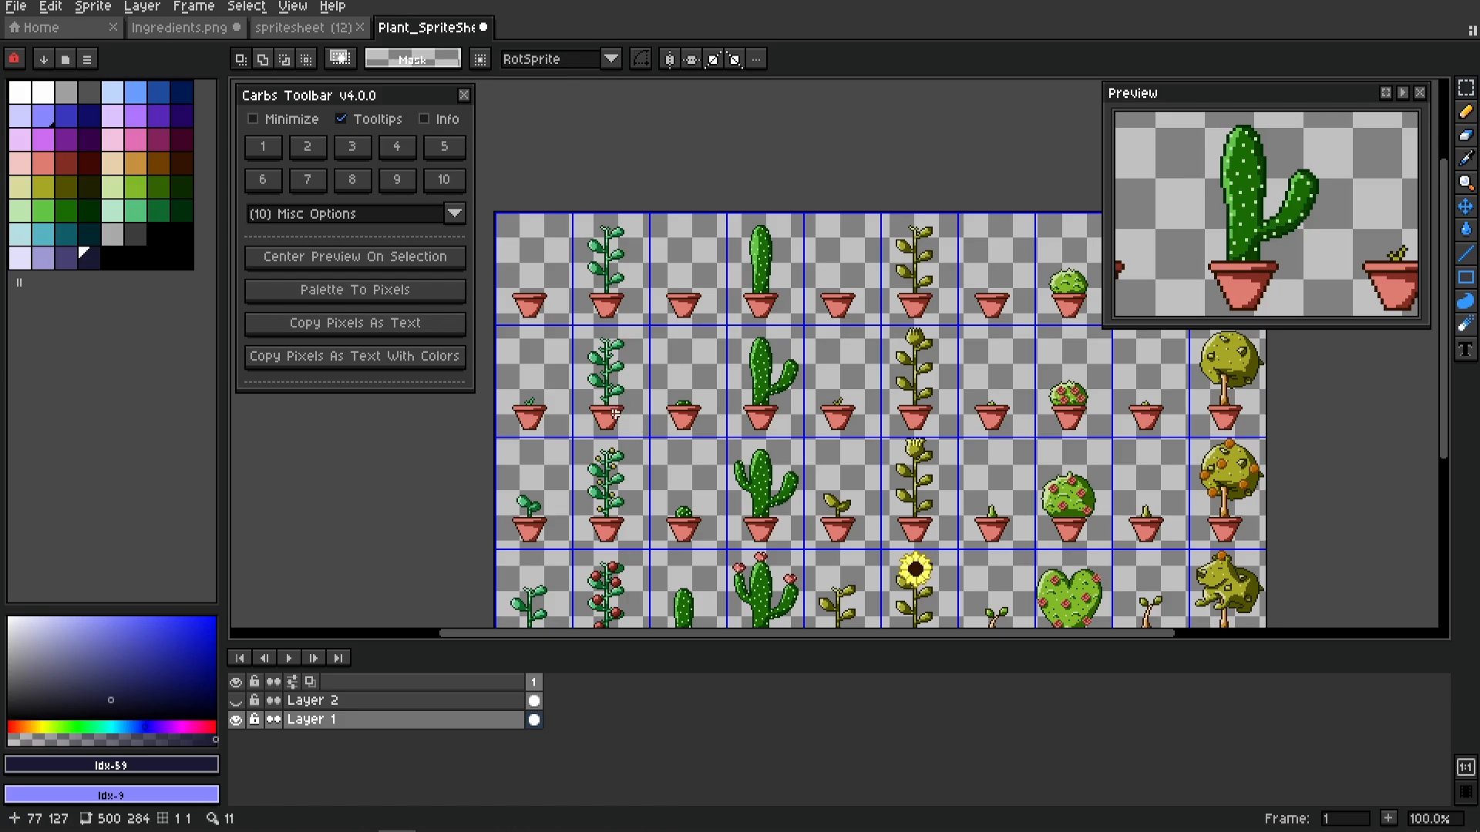
Select a 28 by 20 pixel area above the first empty pot and paint the palette into it as pixels
left_click_drag(854, 529, 816, 436)
left_click_drag(549, 360, 636, 383)
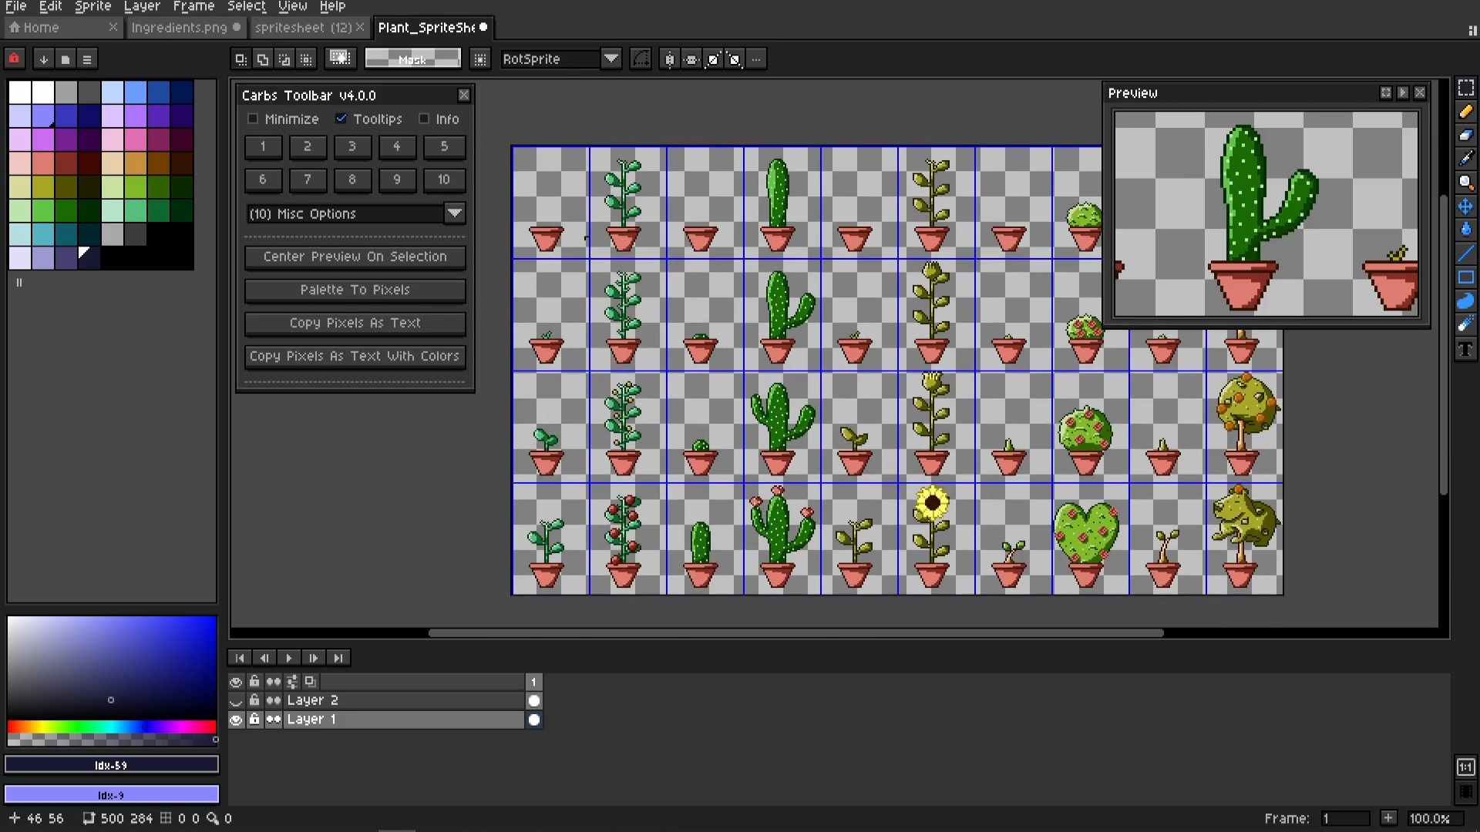
mouse_move(548, 183)
left_mouse_down()
mouse_move(648, 224)
mouse_move(701, 279)
left_mouse_up()
scroll(643, 220, "up", 3)
left_click_drag(629, 194, 802, 320)
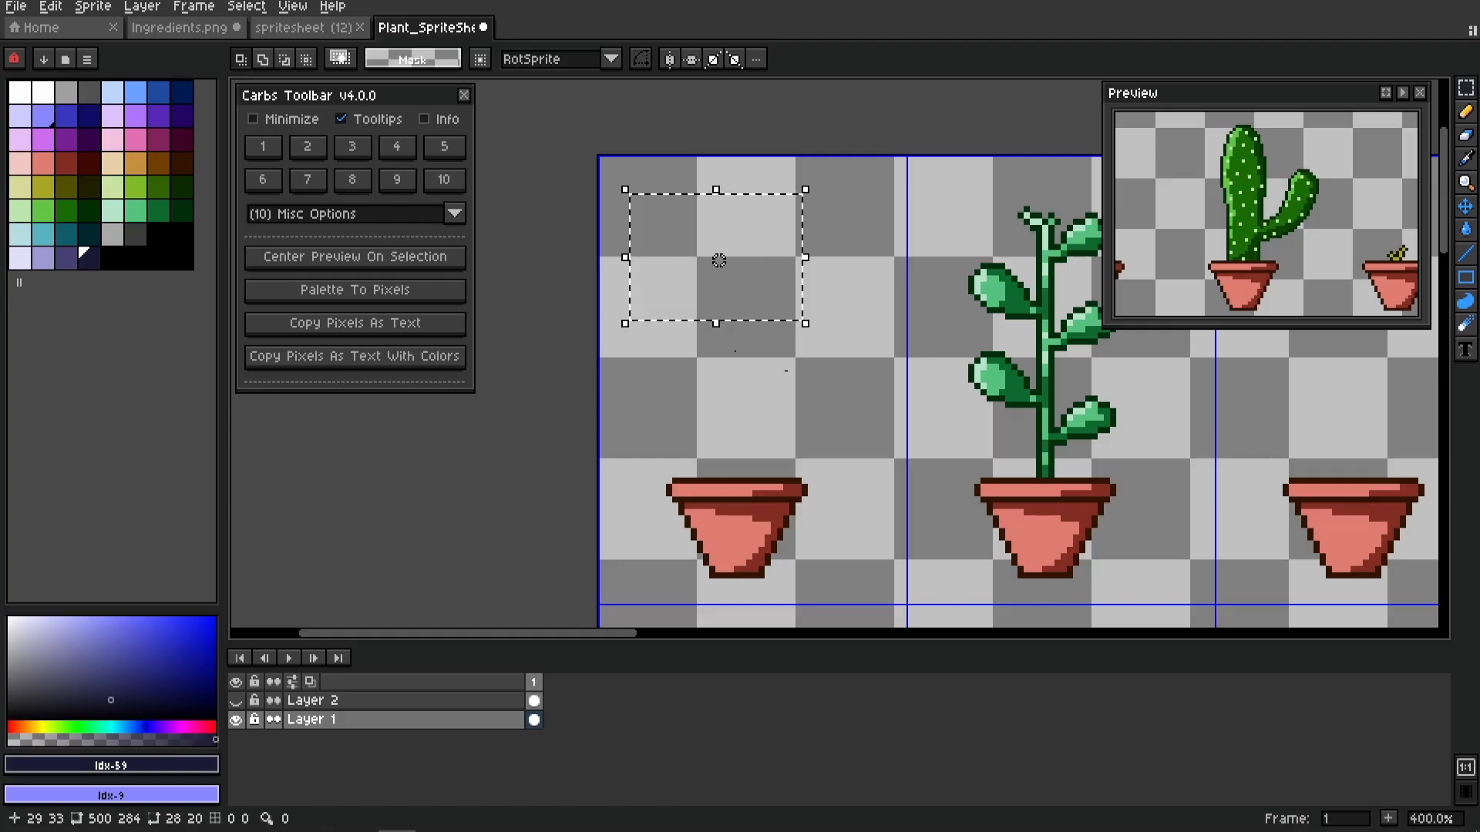
left_click(416, 299)
scroll(703, 235, "up", 6)
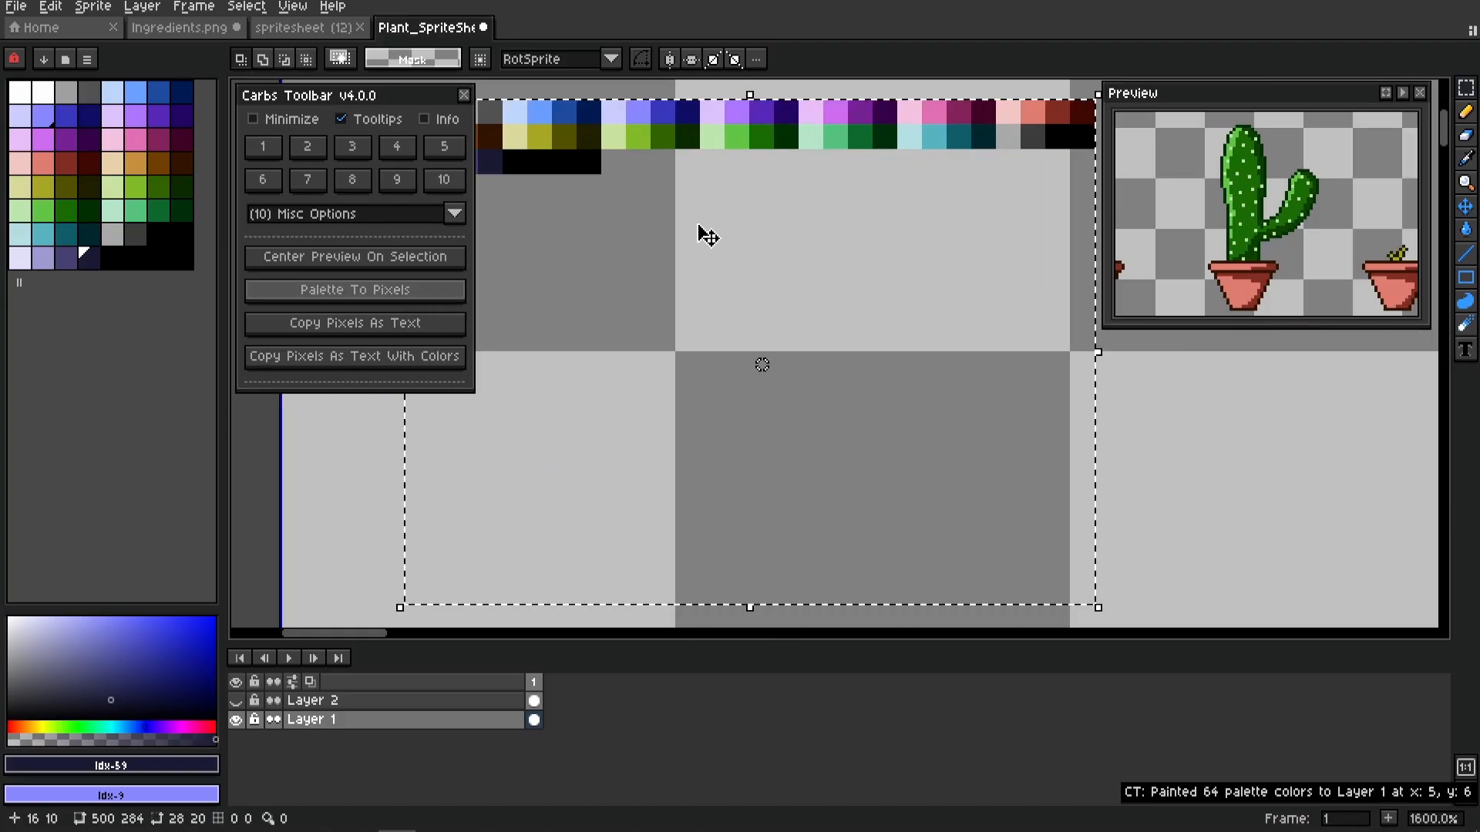
Stretch the selected palette pixels larger from a corner, then undo the stretch and the palette painting
left_click_drag(697, 228, 819, 356)
mouse_move(698, 279)
left_mouse_down()
mouse_move(674, 301)
mouse_move(698, 279)
left_mouse_up()
scroll(753, 317, "down", 3)
left_click_drag(825, 349, 756, 334)
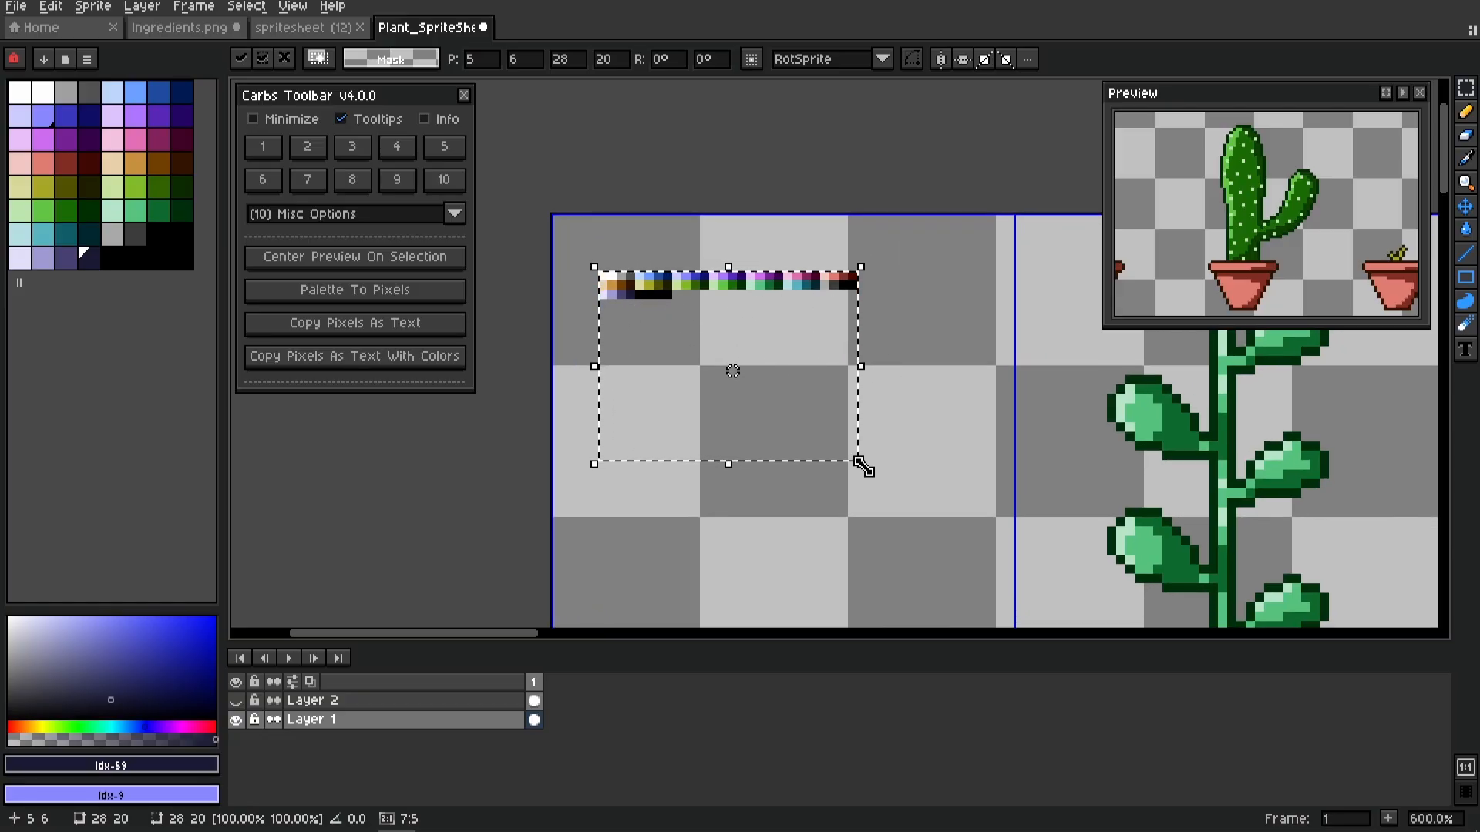
left_click_drag(861, 464, 942, 499)
key("ctrl+z")
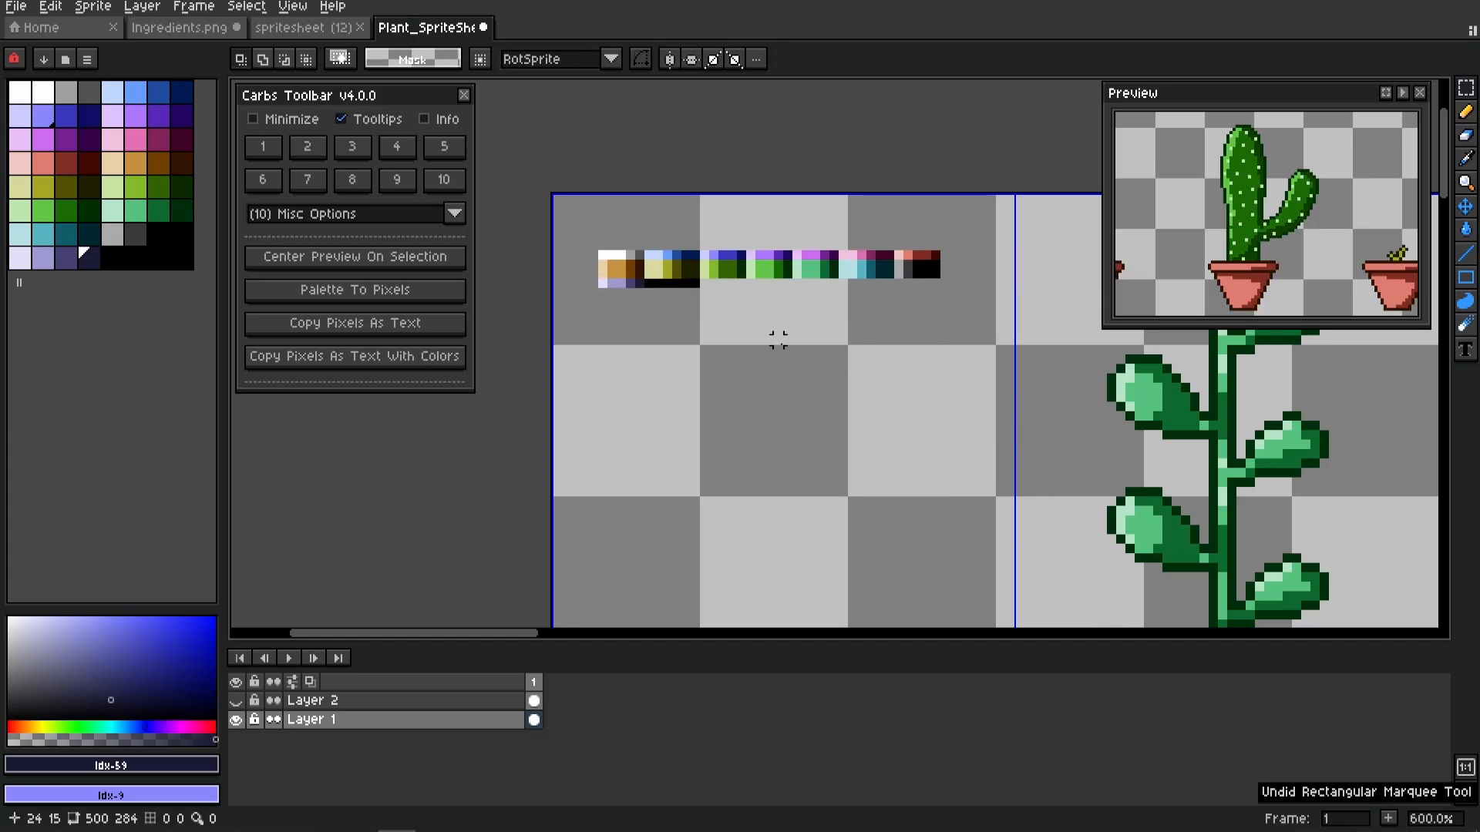
key("ctrl+z")
key("ctrl+z")
key("ctrl+z")
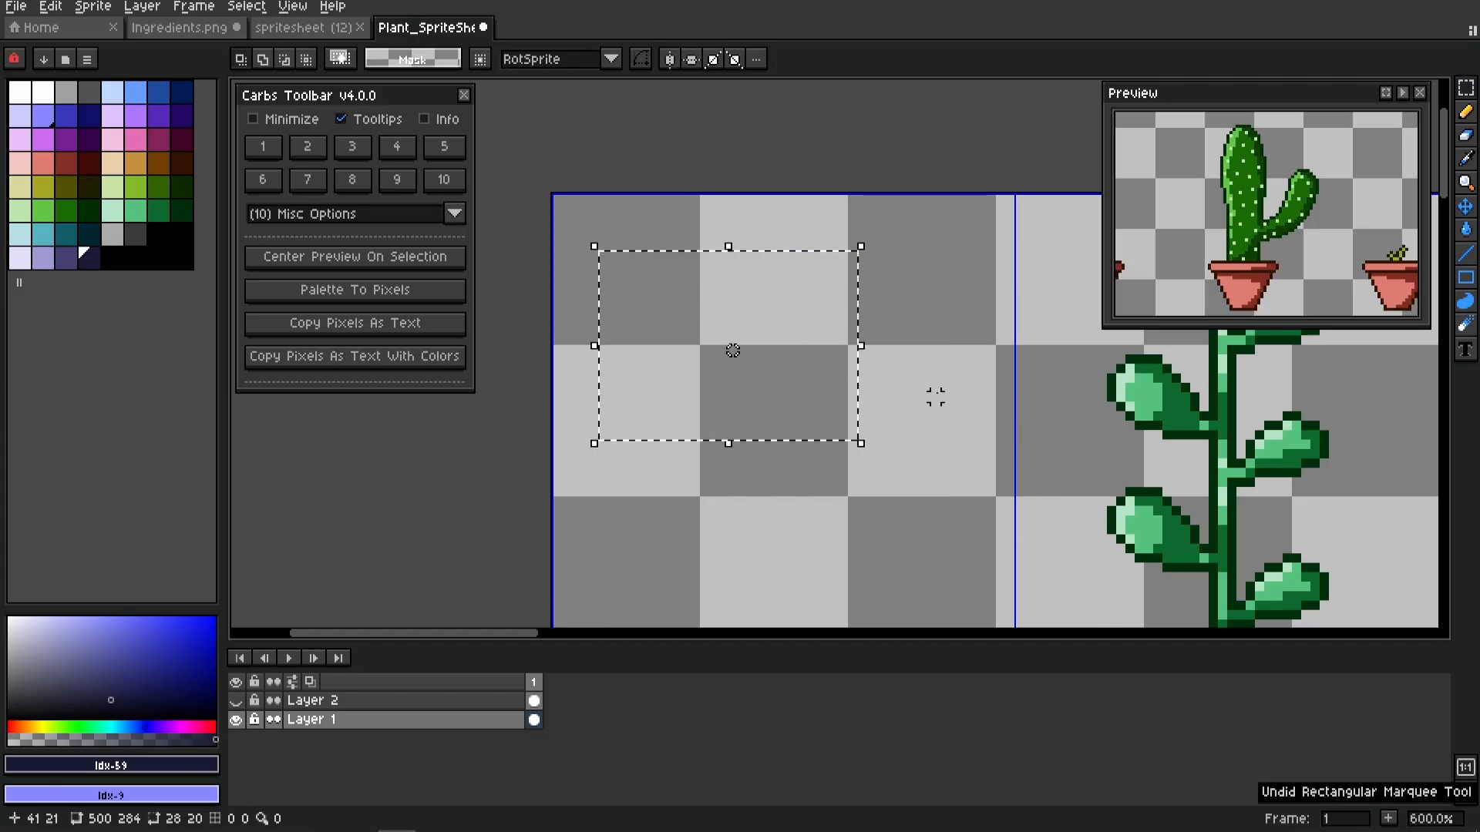
Paint the palette into a narrow 4 by 41 pixel selection above the first pot, then undo it and deselect
mouse_move(611, 226)
left_mouse_down()
mouse_move(638, 509)
mouse_move(614, 599)
mouse_move(646, 611)
left_mouse_up()
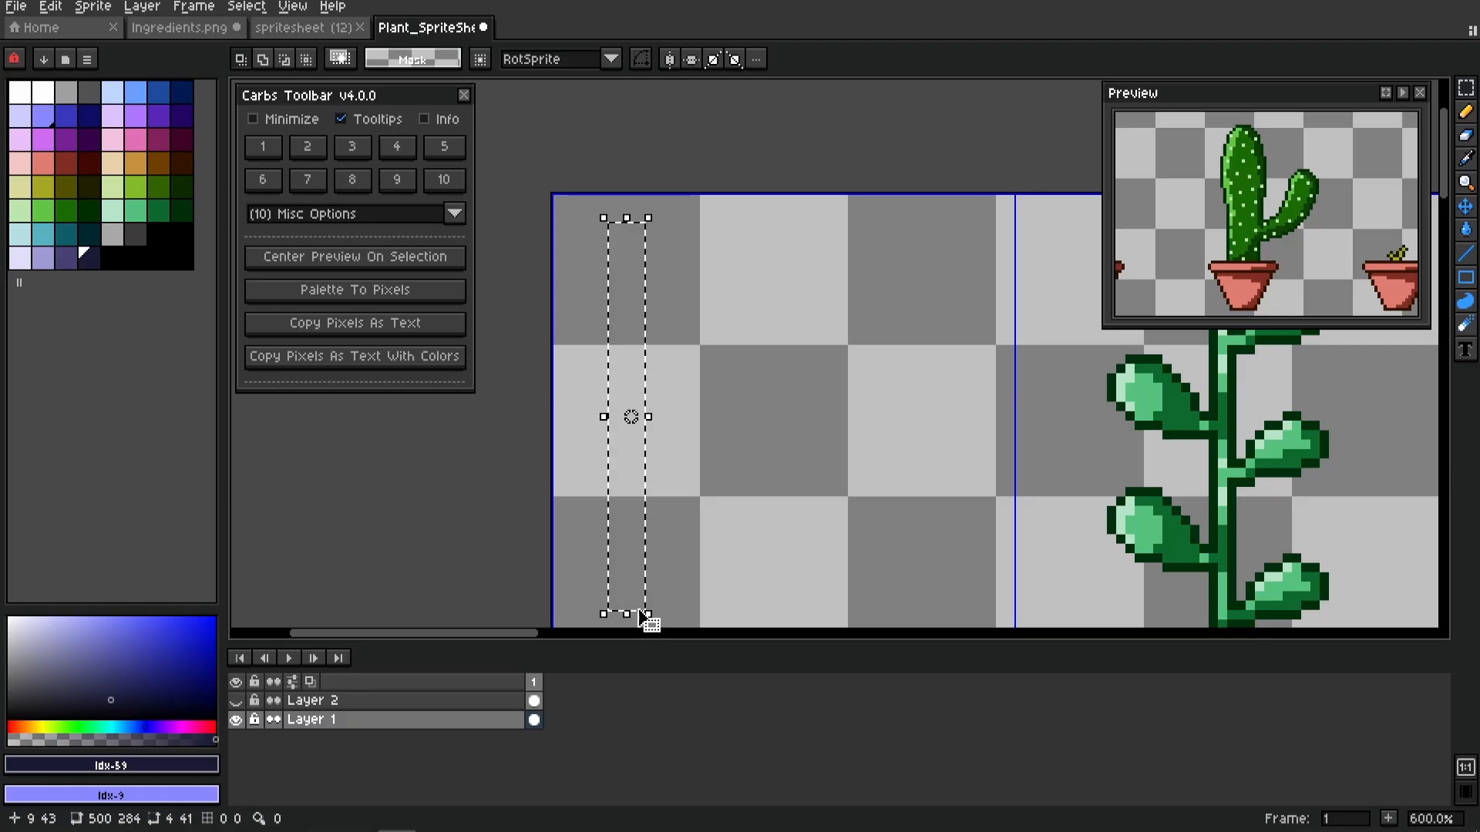
left_click(423, 287)
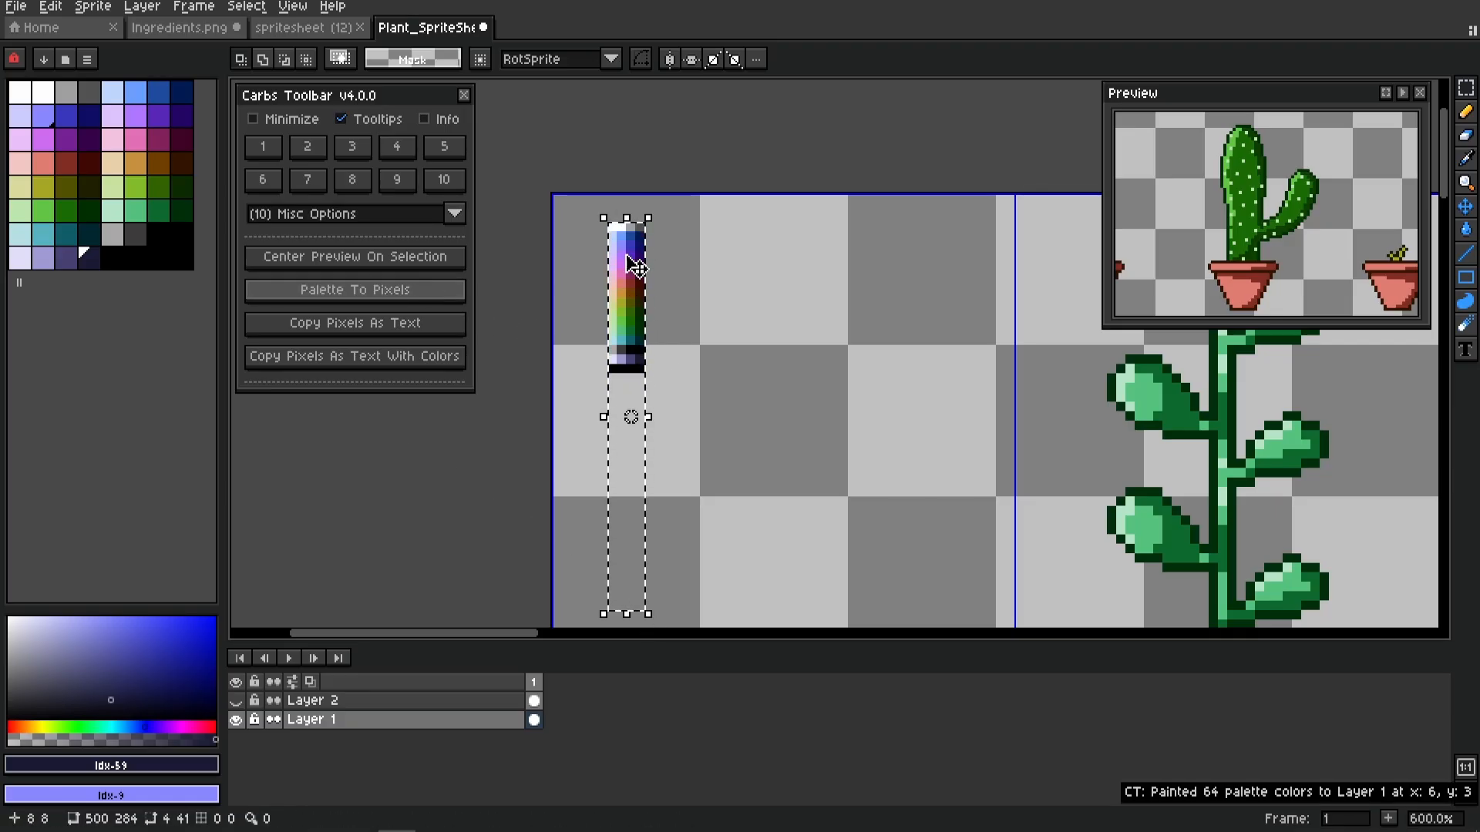
scroll(778, 454, "down", 3)
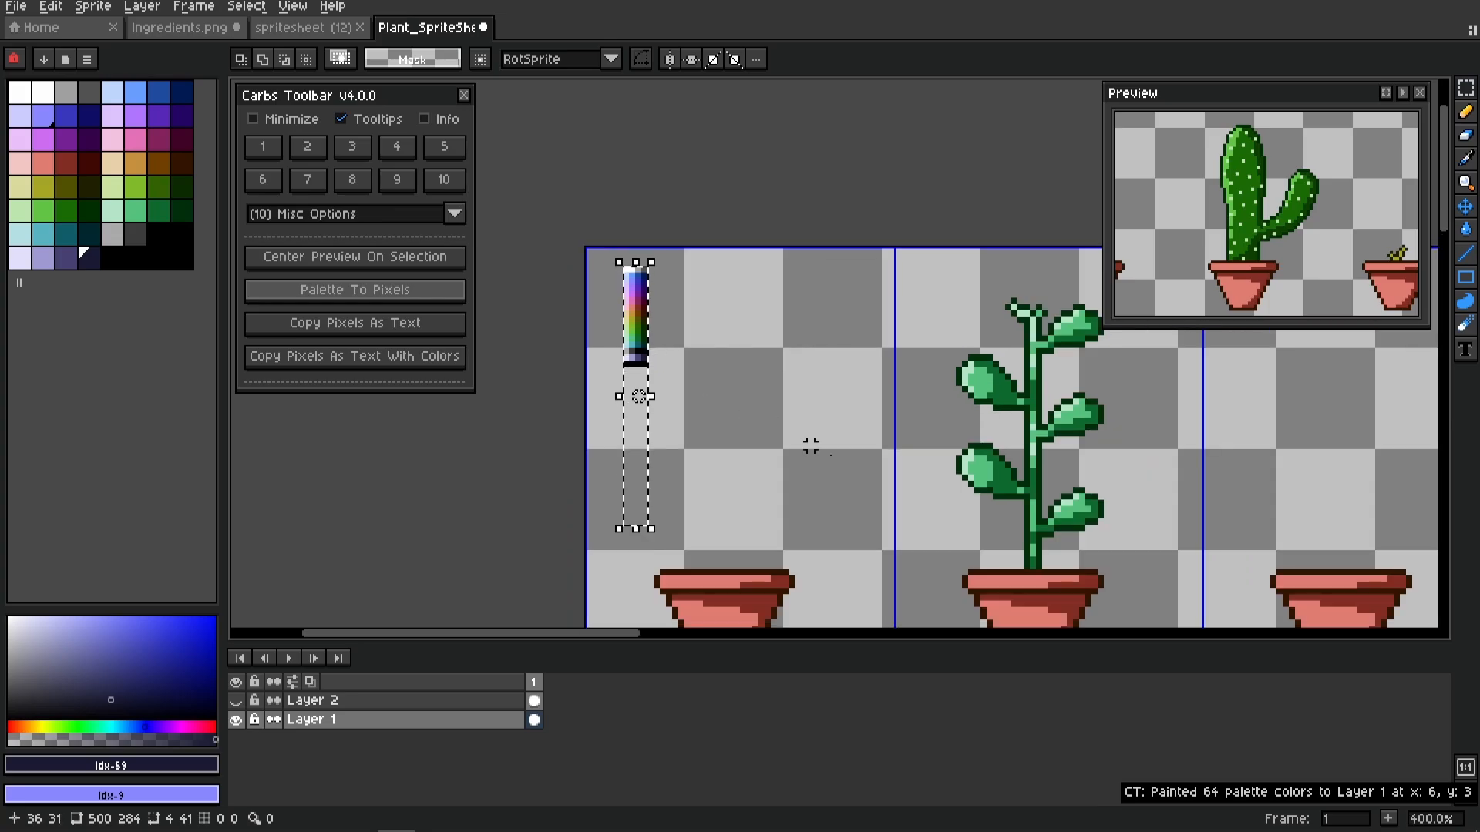
key("ctrl+z")
left_click(649, 325)
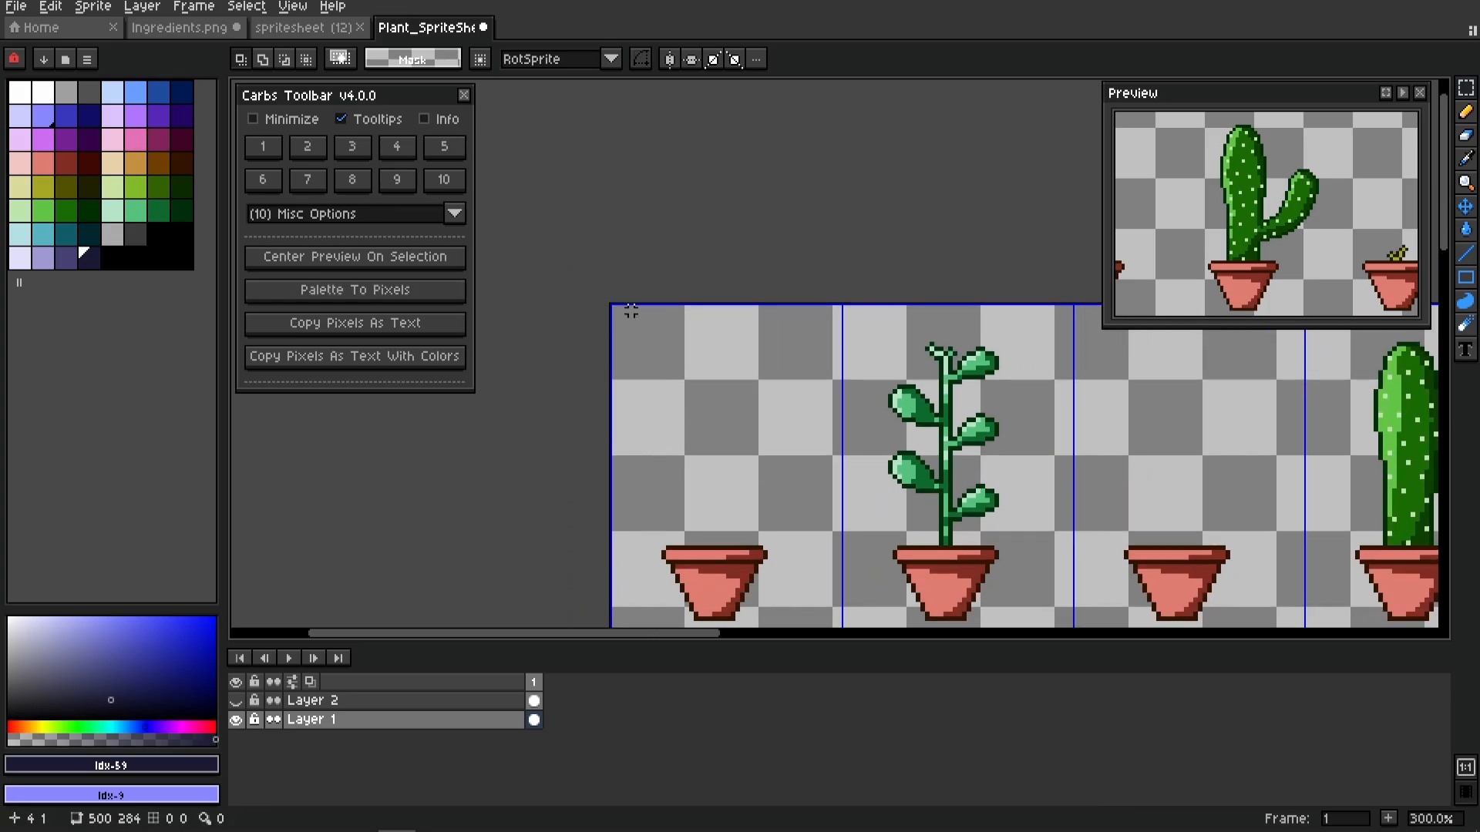
Paint the palette into a 63 by 3 pixel strip along the sheet's upper edge, shift it slightly, and deselect
mouse_move(630, 311)
left_mouse_down()
mouse_move(924, 325)
mouse_move(869, 372)
mouse_move(884, 317)
mouse_move(839, 337)
left_mouse_up()
left_click(410, 289)
key("ctrl+z")
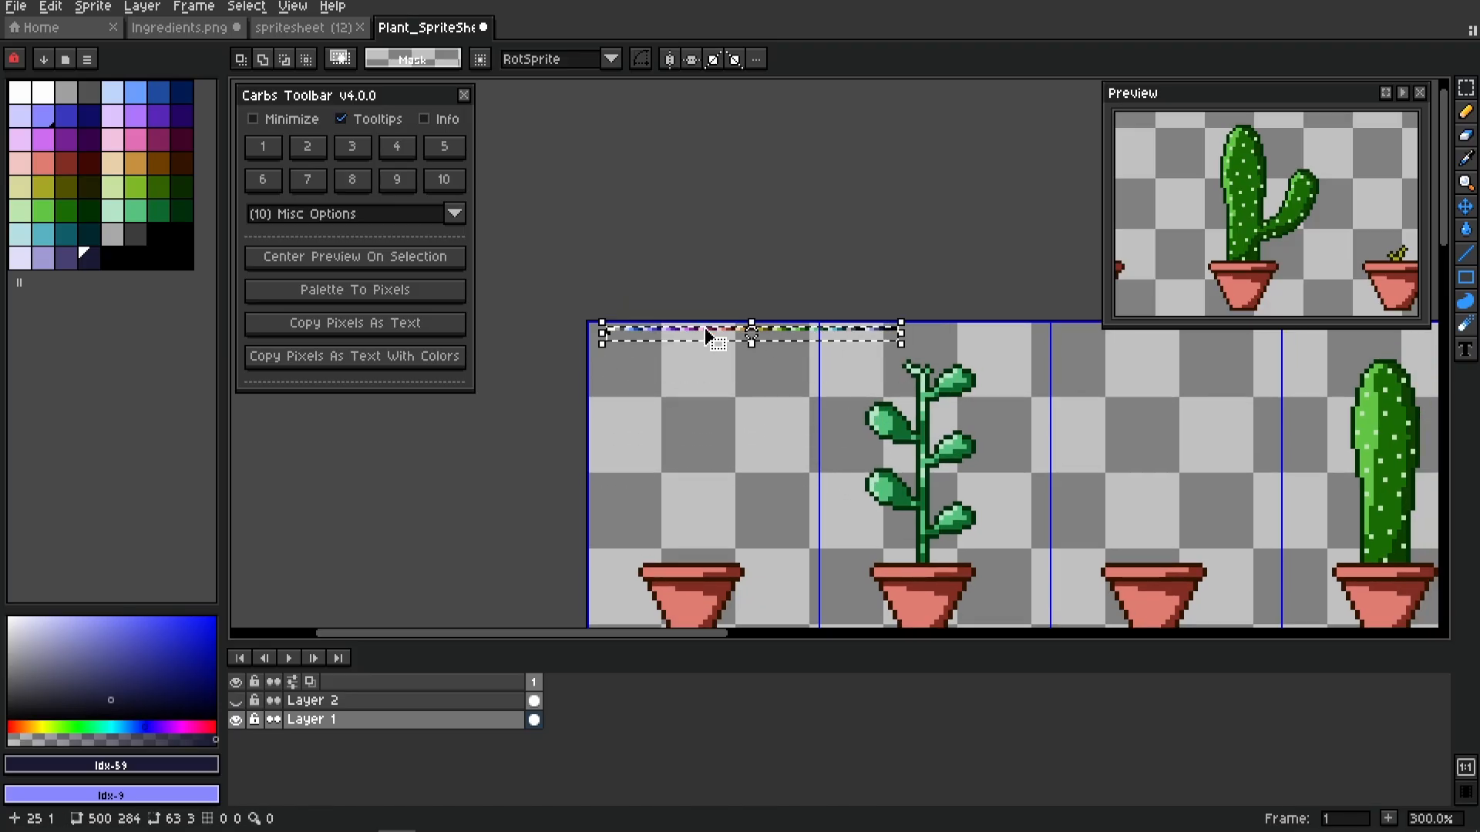
mouse_move(706, 329)
left_mouse_down()
mouse_move(702, 356)
mouse_move(693, 334)
left_mouse_up()
left_click(770, 403)
Select a 22 by 9 pixel area above the first pot, paint the palette into it as pixels, and deselect
scroll(869, 420, "down", 3)
left_click_drag(994, 529, 857, 402)
scroll(853, 399, "up", 1)
left_click_drag(652, 359, 911, 435)
scroll(638, 301, "up", 3)
left_click_drag(604, 235, 896, 468)
left_click_drag(954, 351, 746, 344)
left_click_drag(564, 322, 704, 381)
left_click(425, 299)
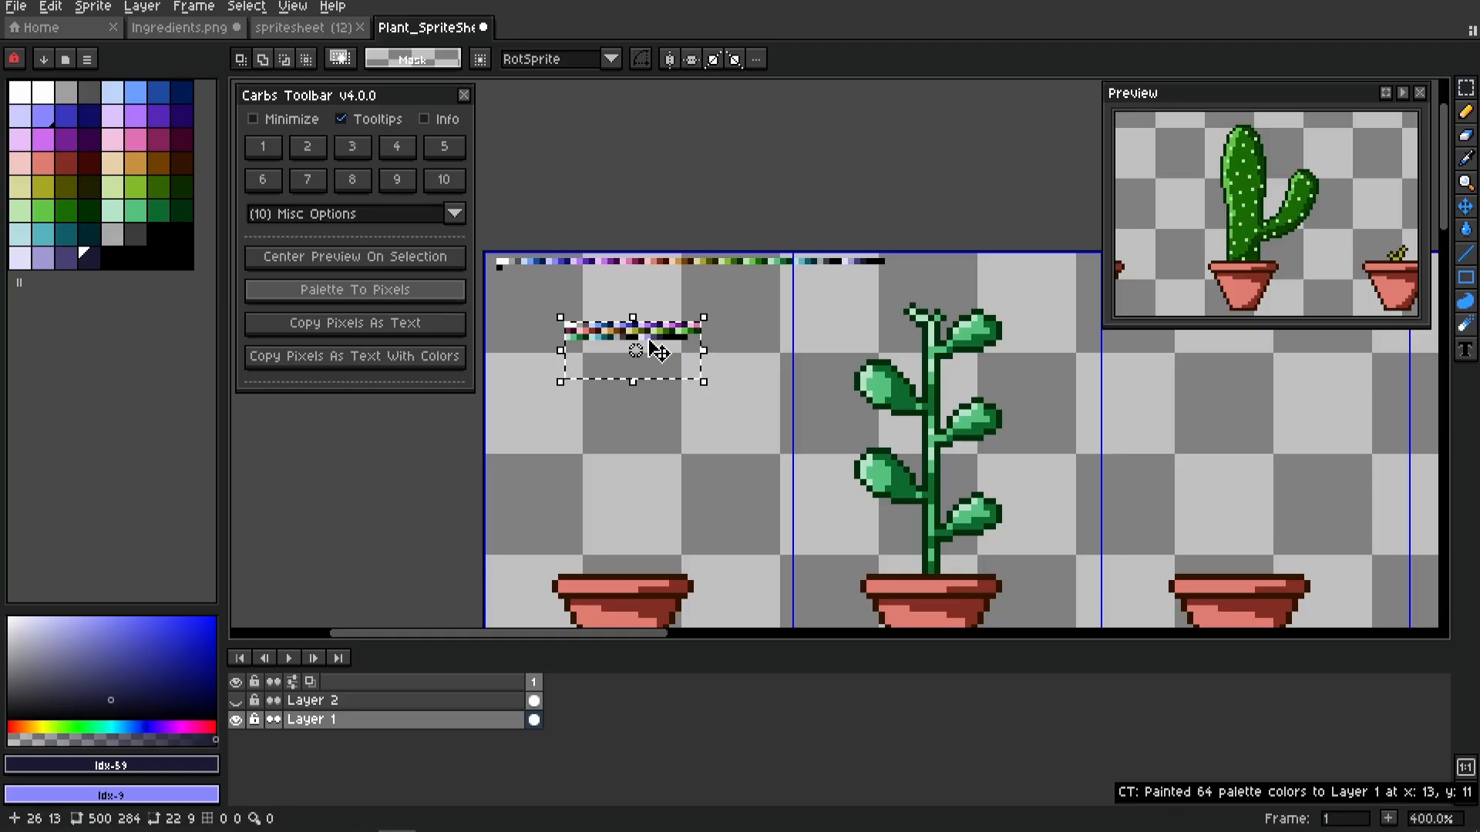
key("ctrl+d")
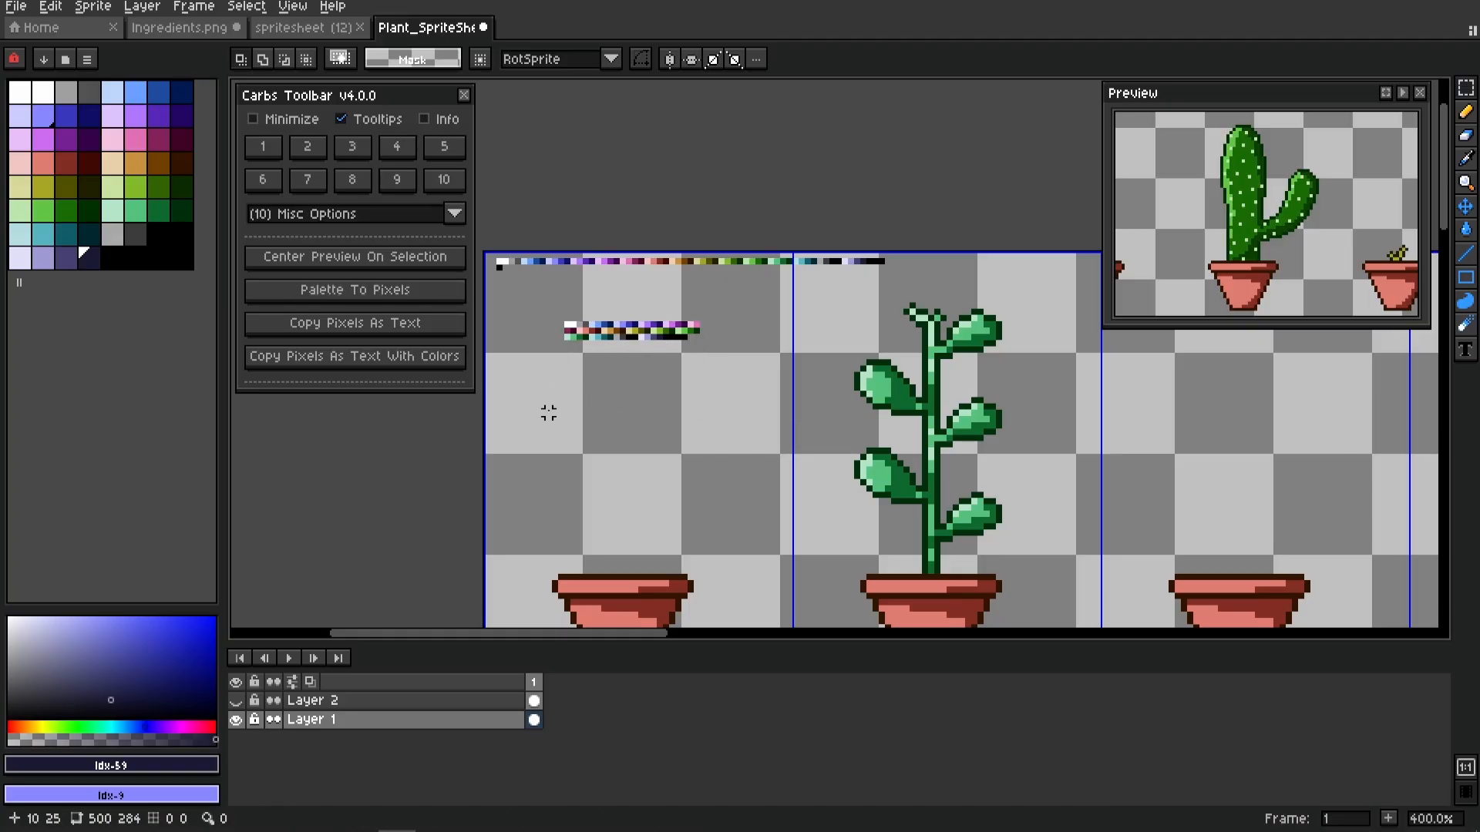
Paint the palette into a 6 by 1 pixel selection below the painted palette block and deselect
left_click_drag(542, 411, 589, 415)
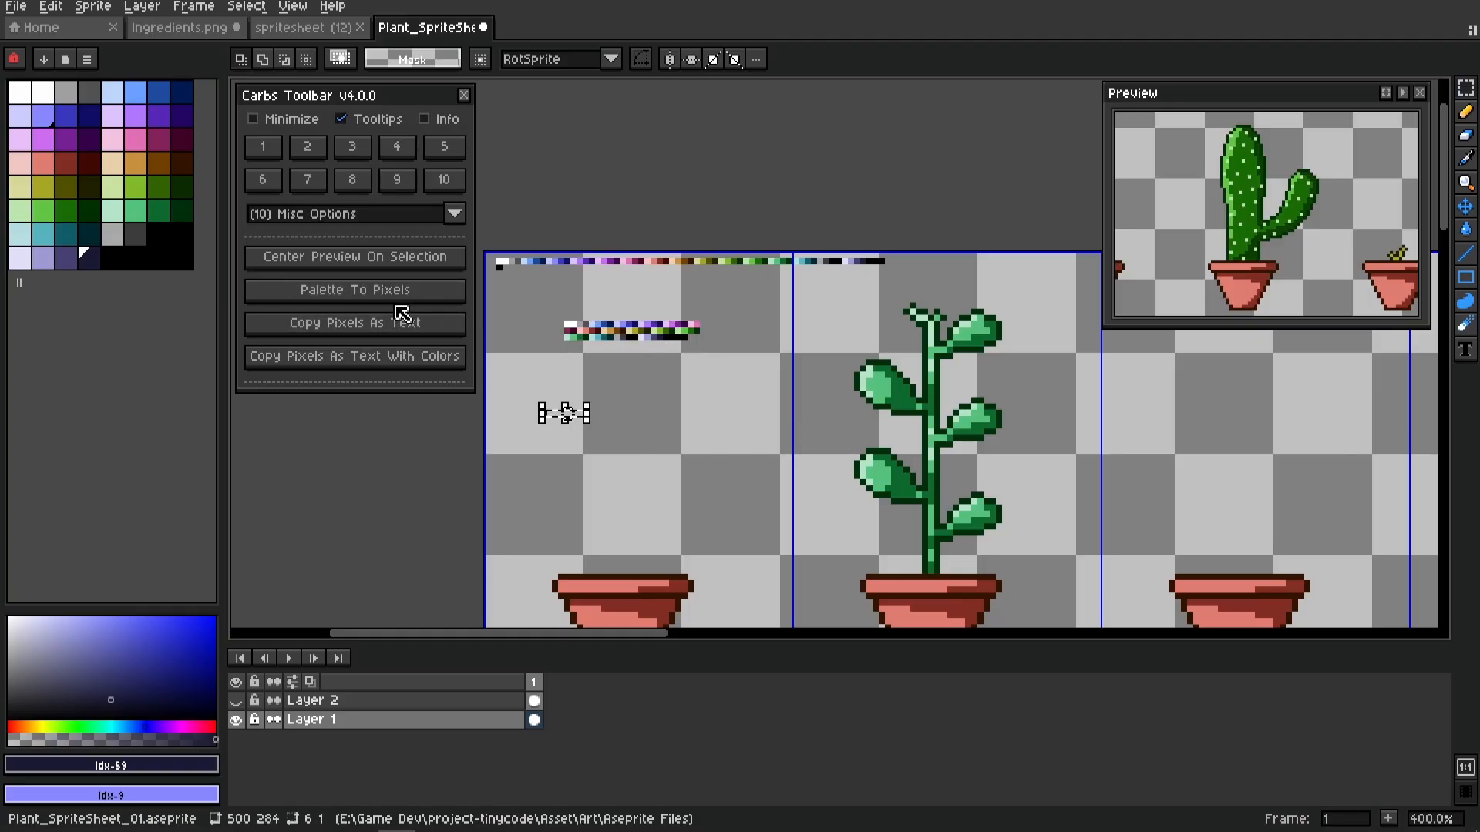
left_click(361, 290)
key("ctrl+d")
Undo all the palette pixels painted in the first cell and clear the remaining selection
key("ctrl+z")
key("ctrl+z")
key("ctrl+z")
key("ctrl+z")
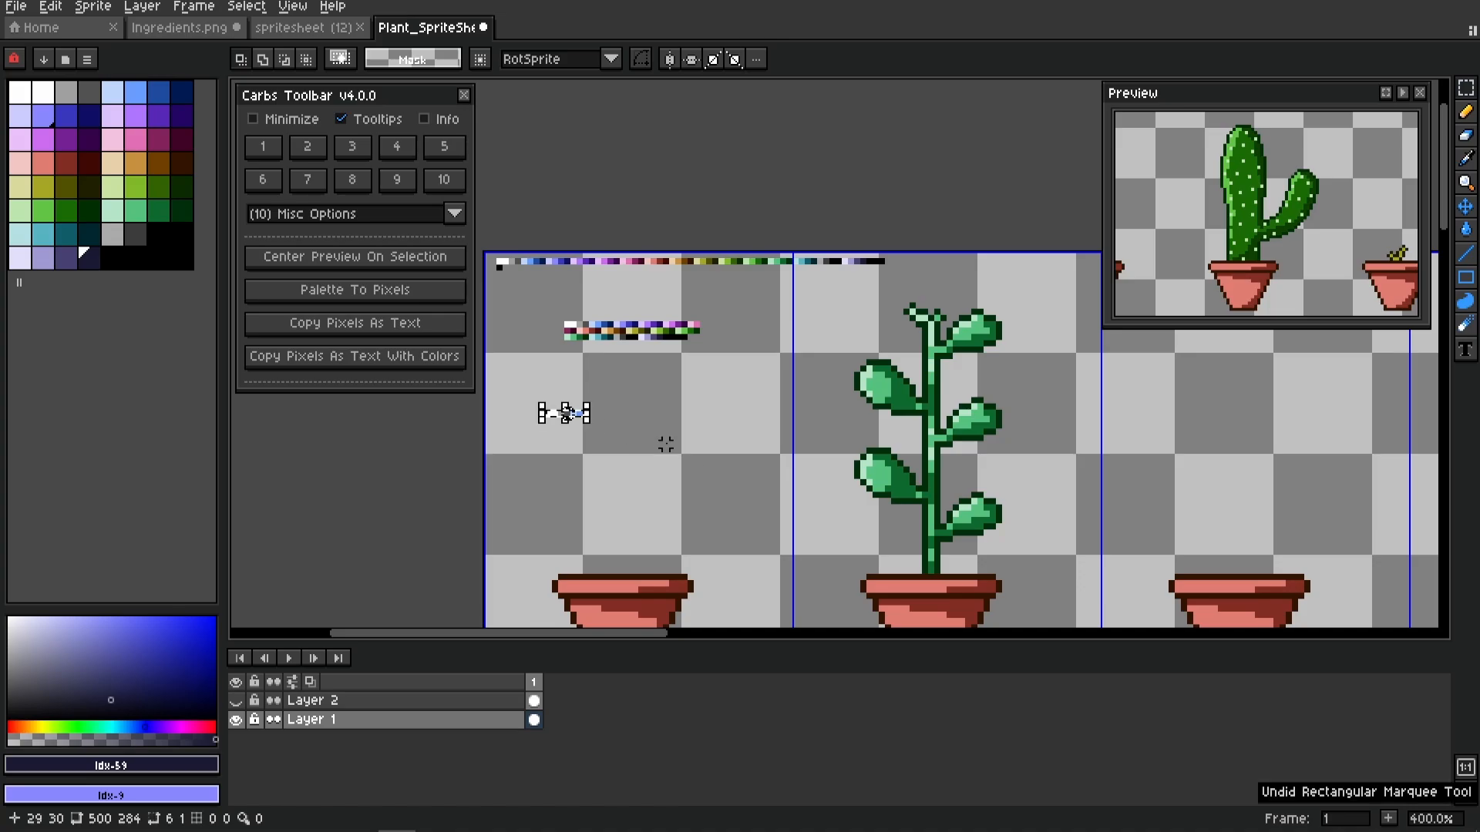
key("ctrl+z")
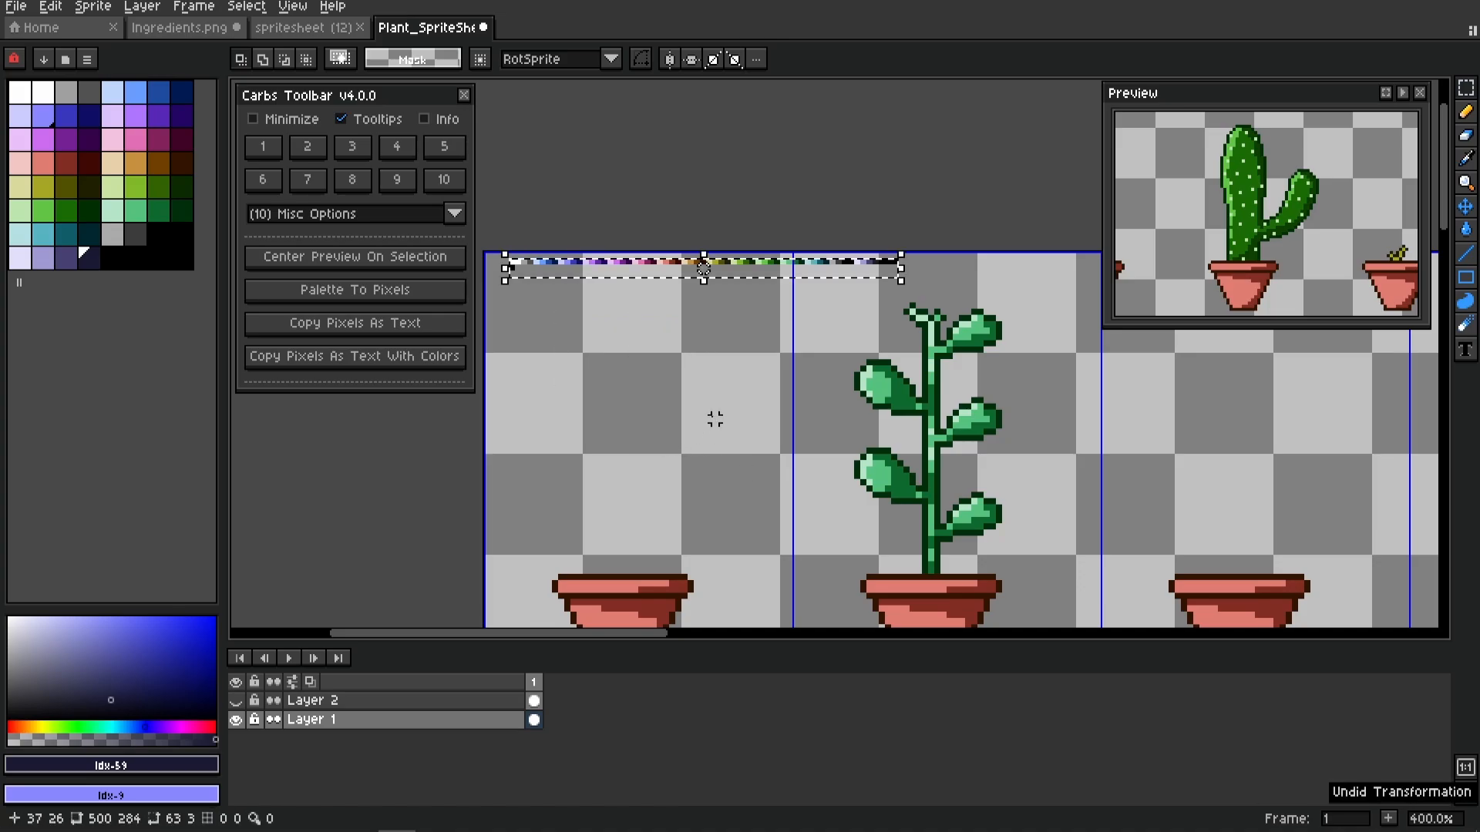
key("ctrl+z")
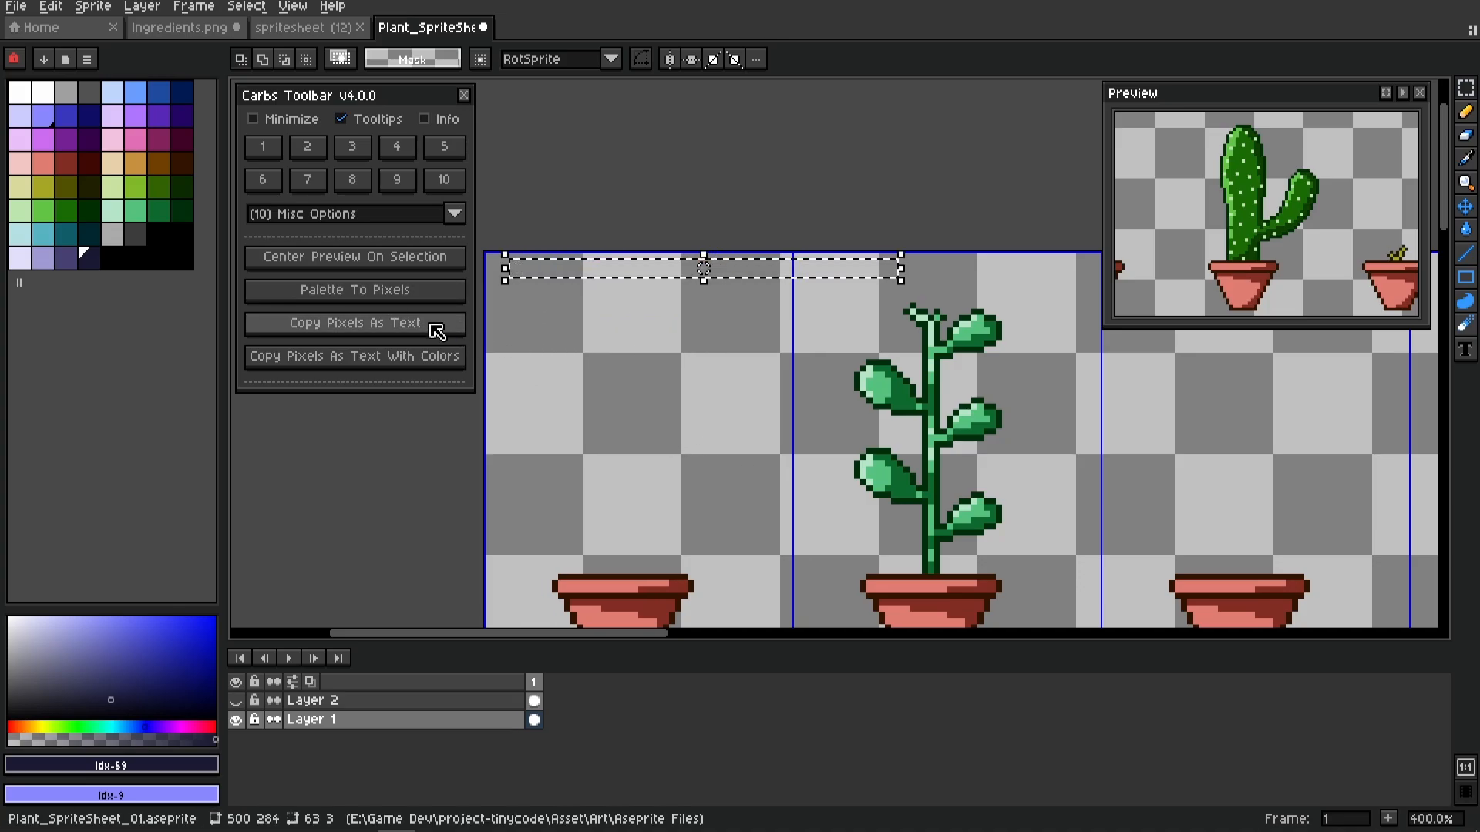
scroll(727, 407, "down", 1)
key("ctrl+d")
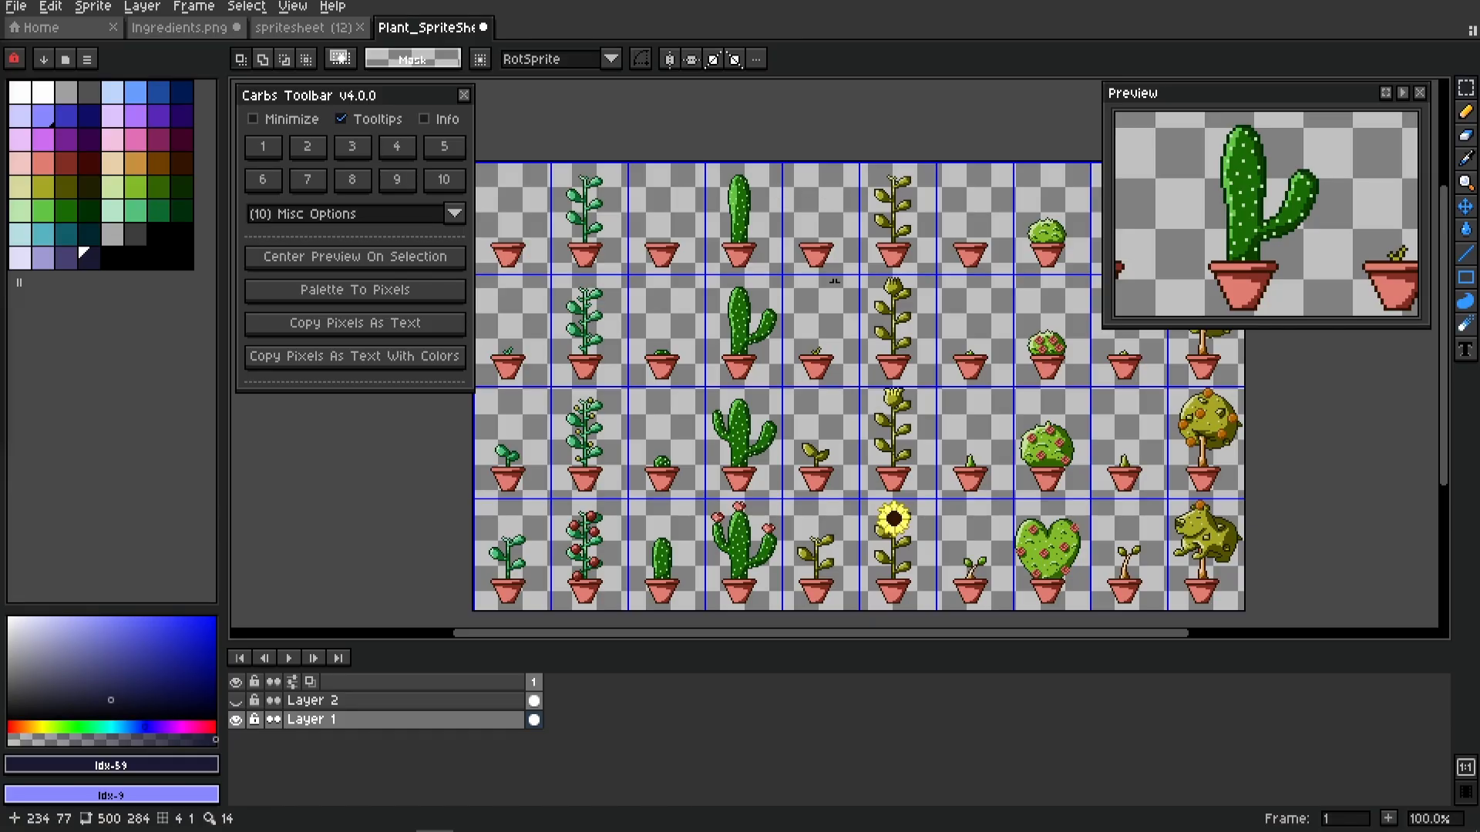
Select about 27 by 24 pixels around the sunflower head and copy its filled pixels as text
left_click_drag(931, 525, 870, 397)
scroll(822, 444, "up", 4)
left_click_drag(621, 255, 821, 439)
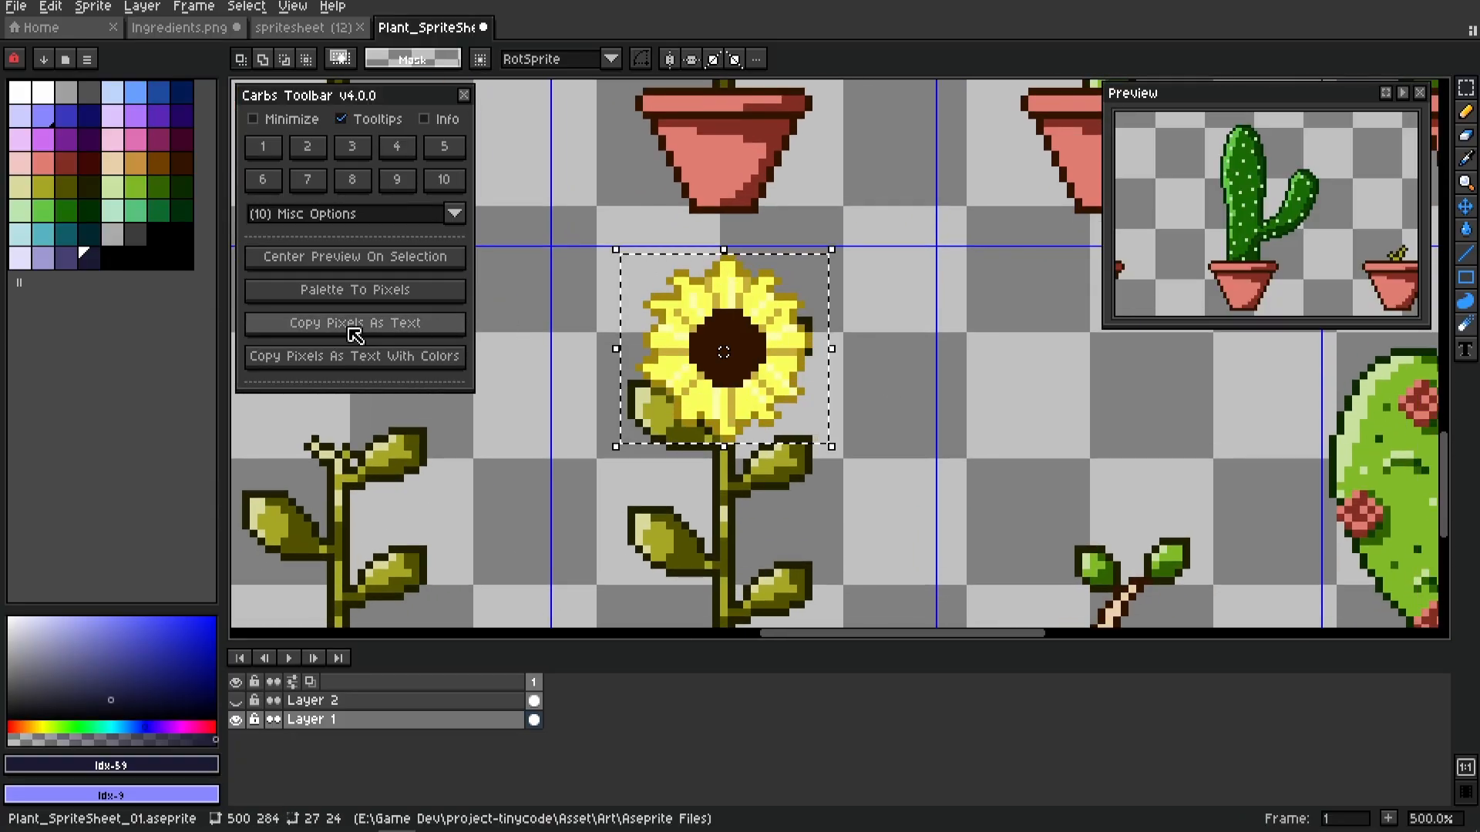
left_click(415, 331)
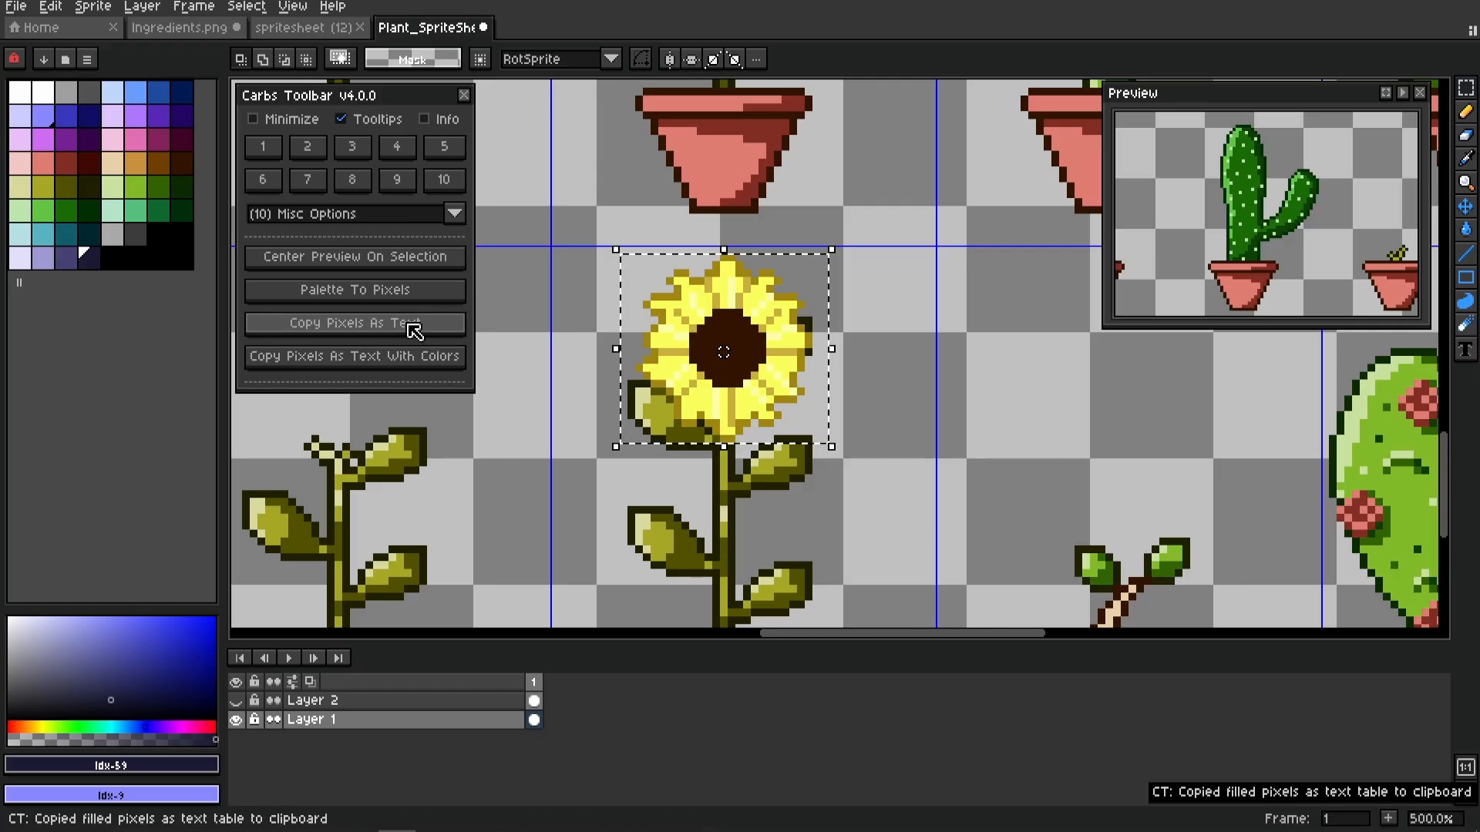
Switch to the text editor and paste the copied pixel table into the empty document
key("alt+Tab")
key("Tab")
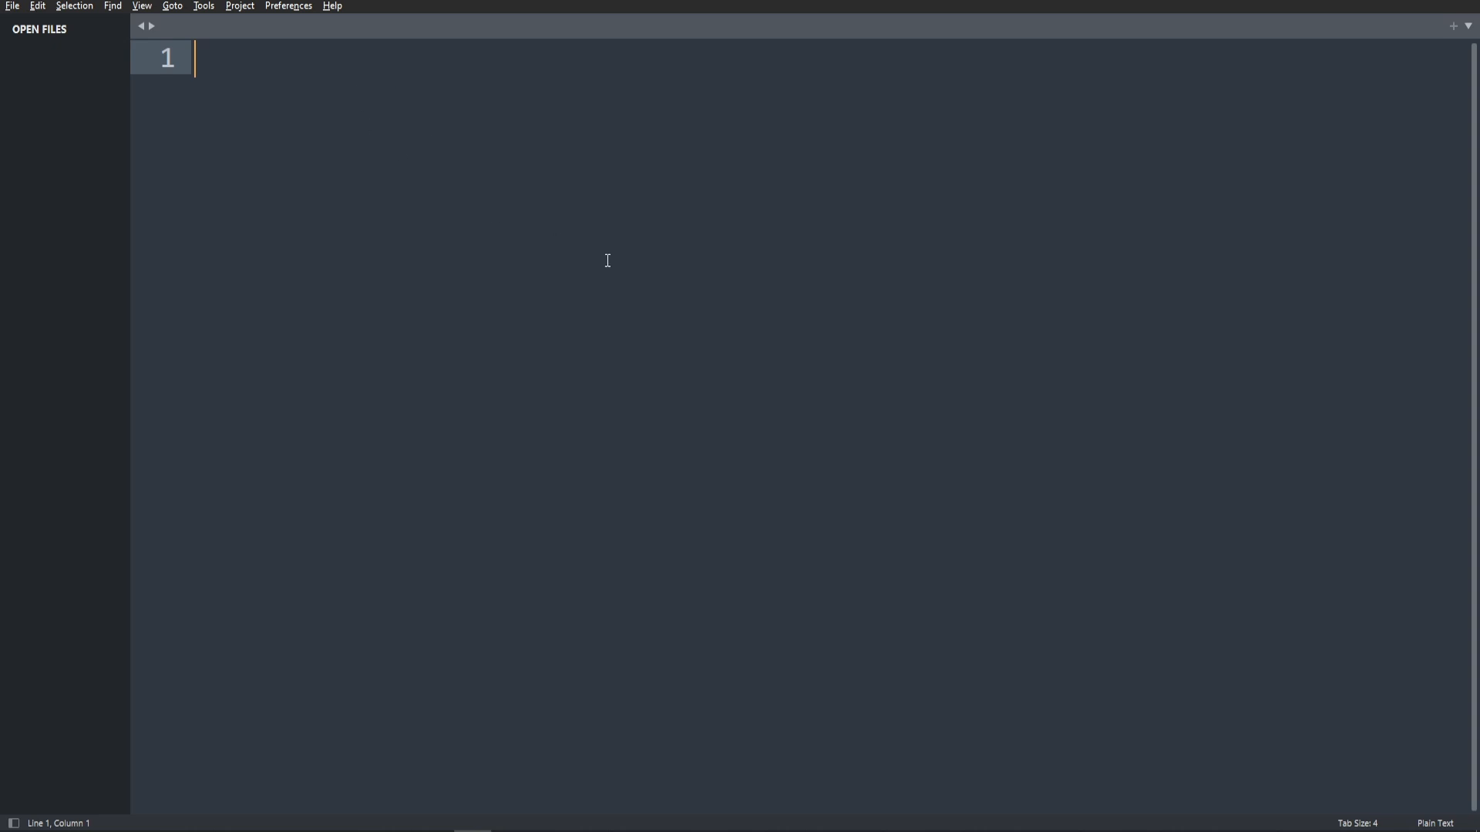
key("ctrl+v")
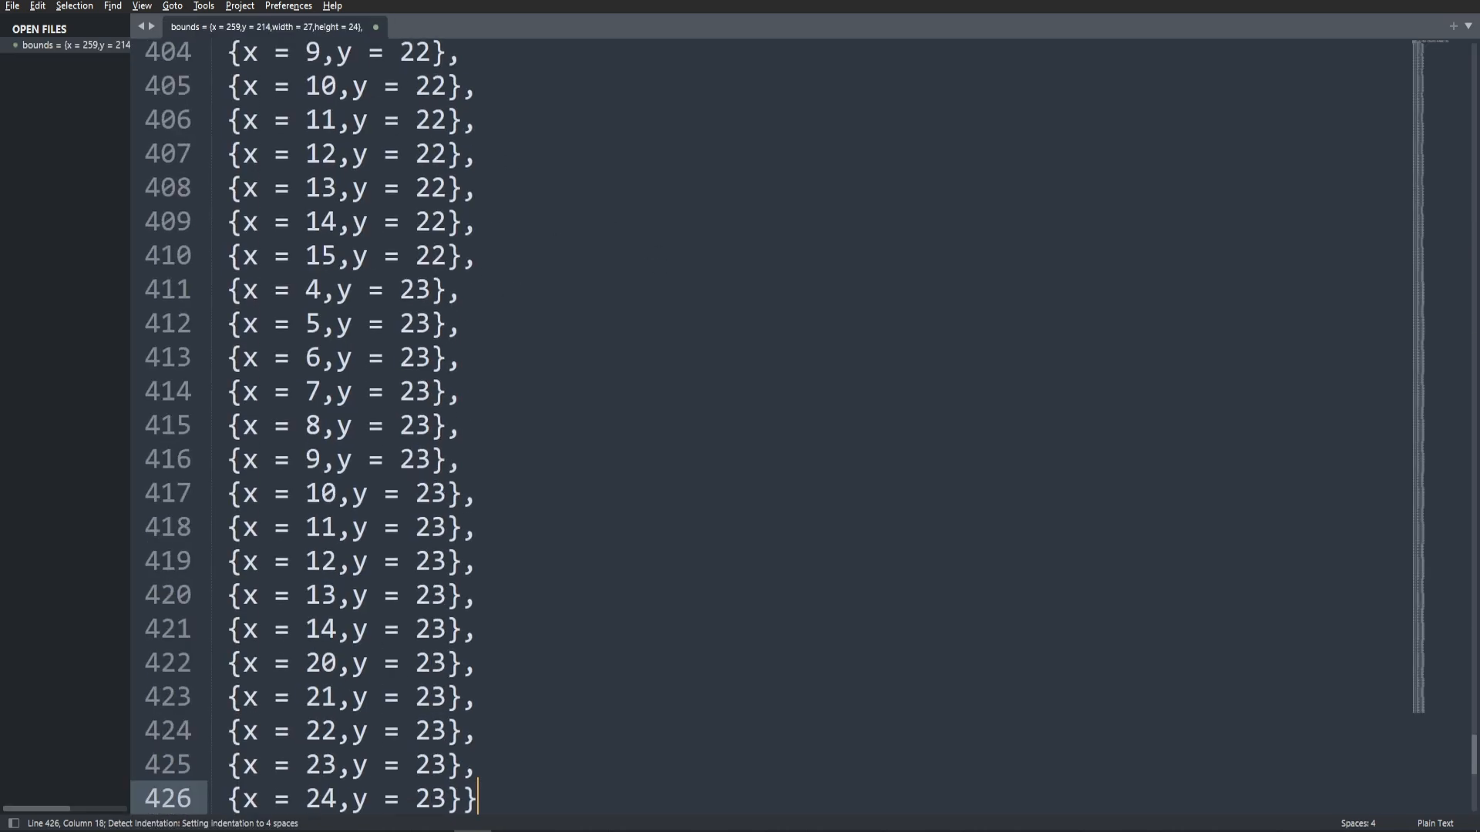
scroll(358, 738, "up", 8)
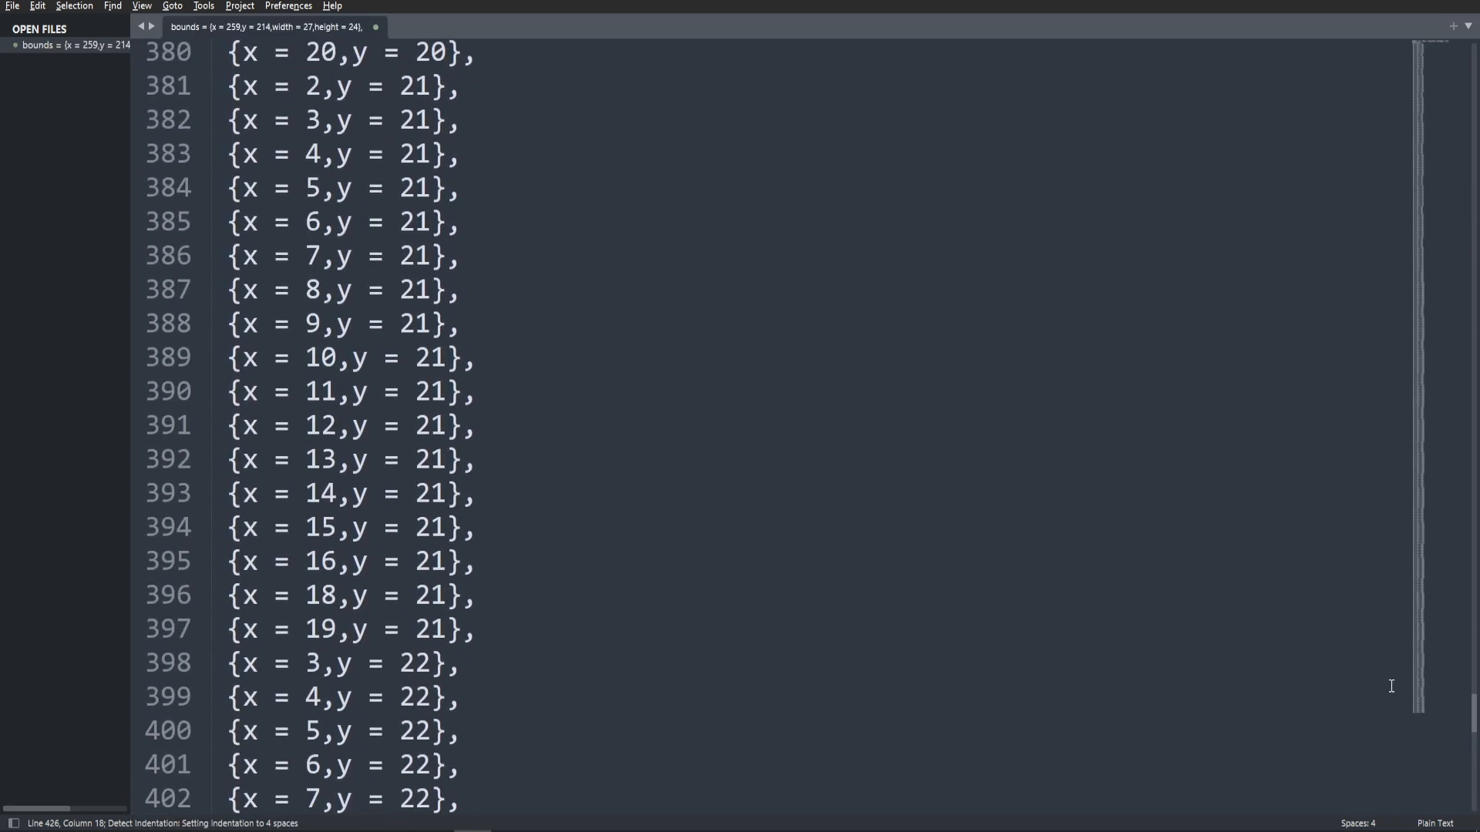
left_click_drag(1474, 713, 1473, 58)
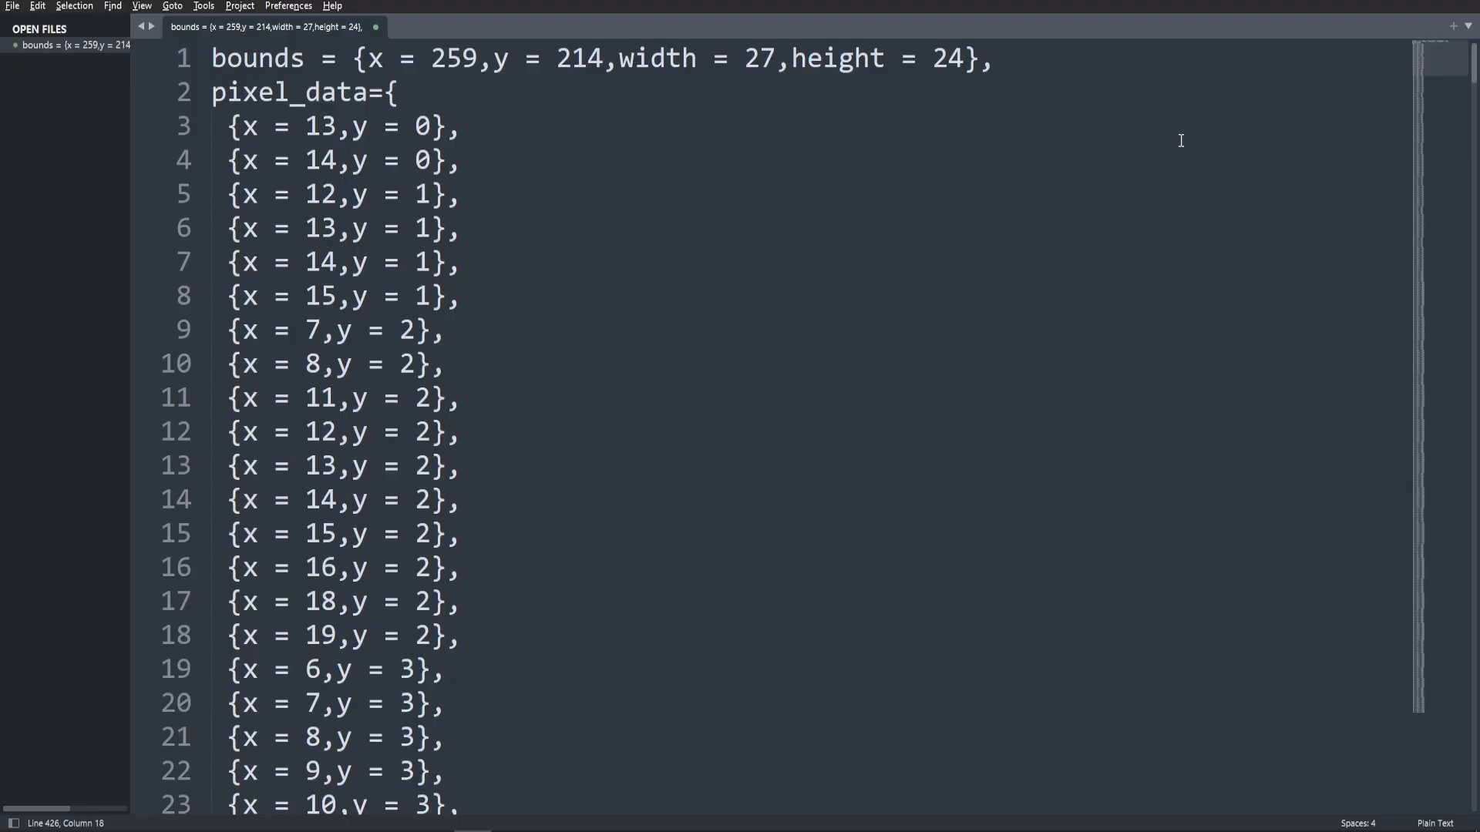
Examine the bounds line and the x and y coordinate entries listed in the pixel_data table
left_click_drag(432, 58, 493, 59)
left_click(509, 59)
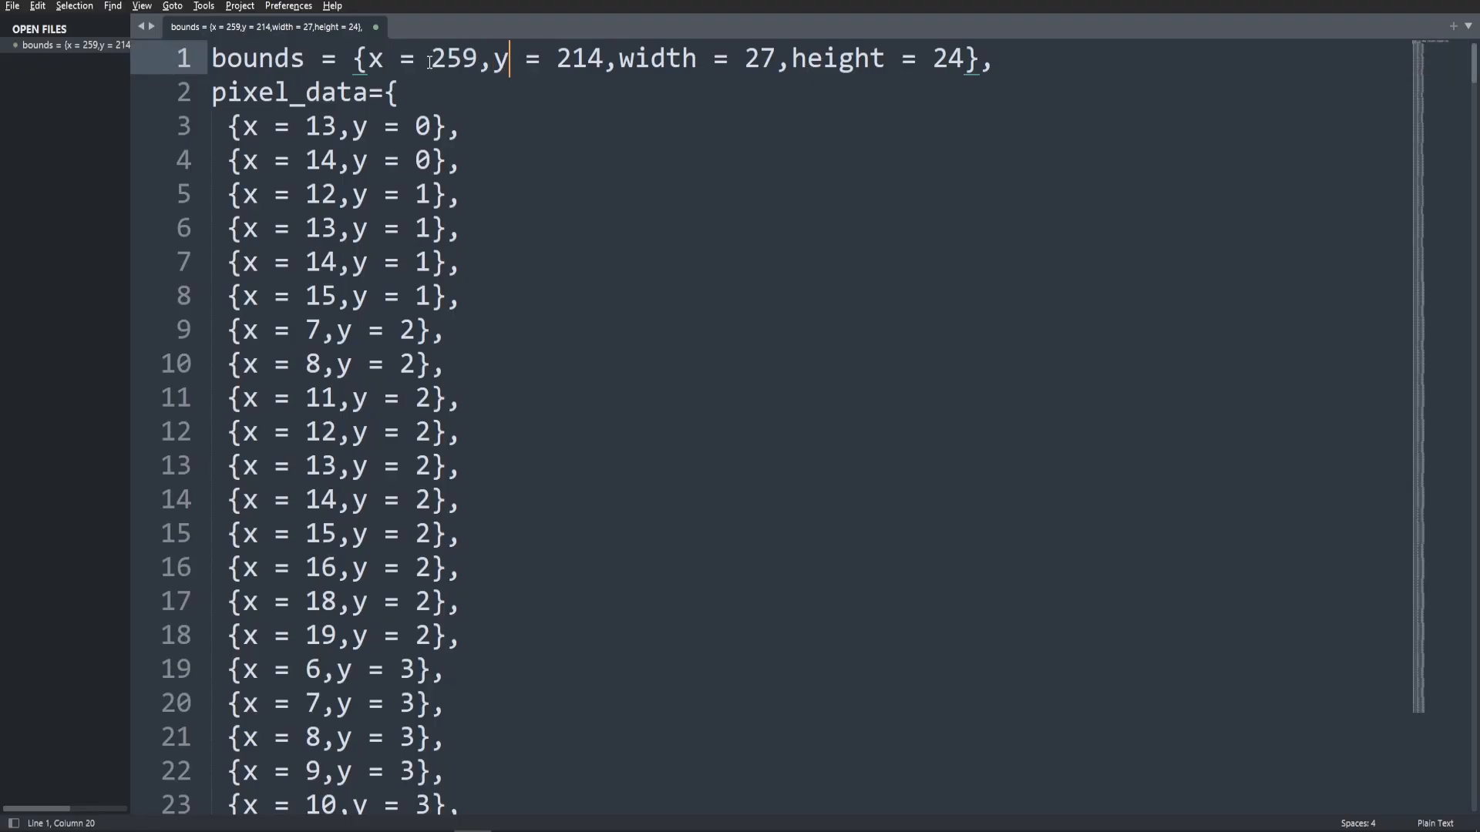
left_click_drag(213, 126, 461, 160)
left_click(461, 160)
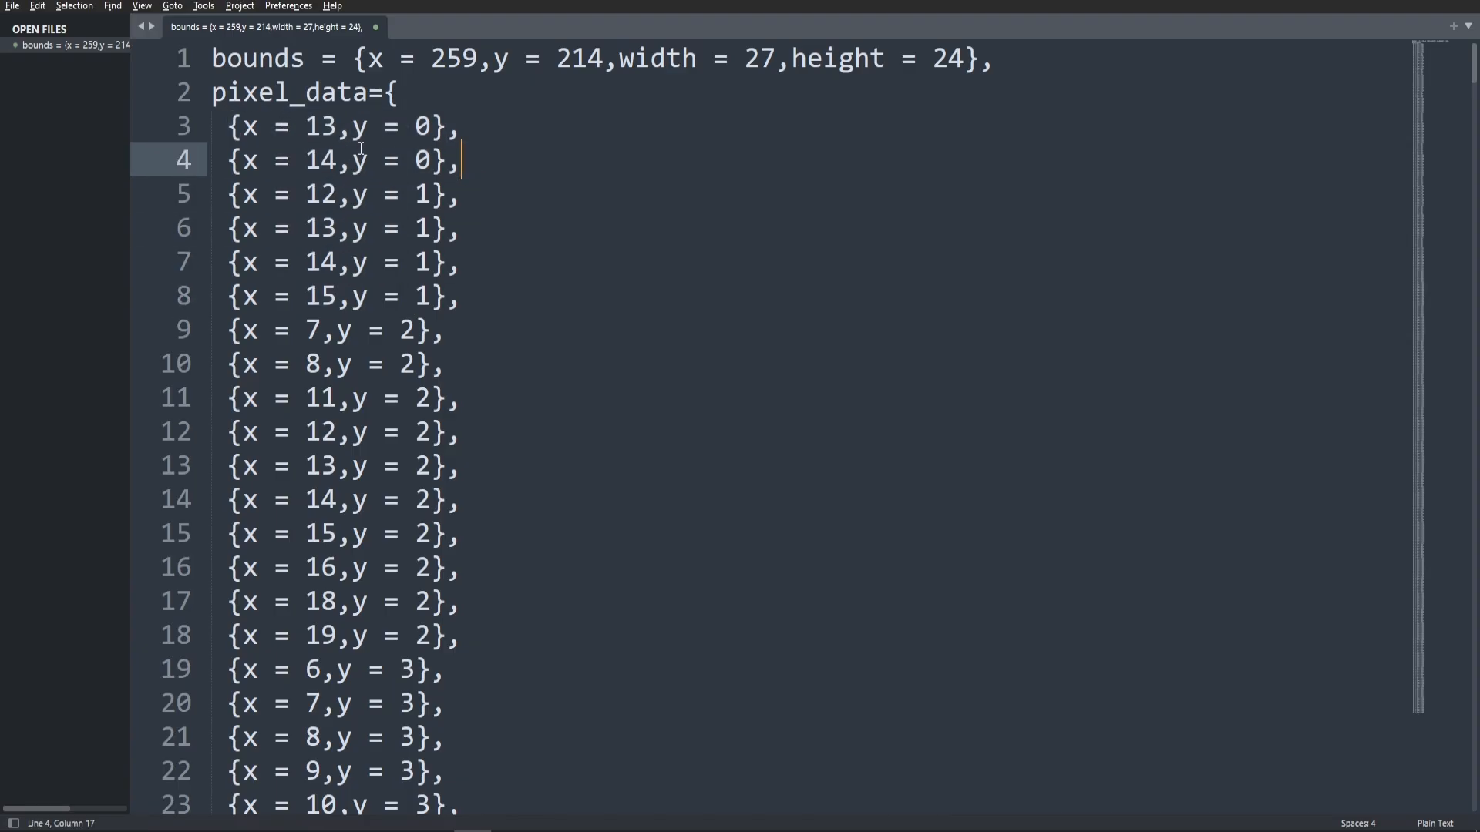
scroll(416, 308, "down", 8)
scroll(421, 317, "down", 15)
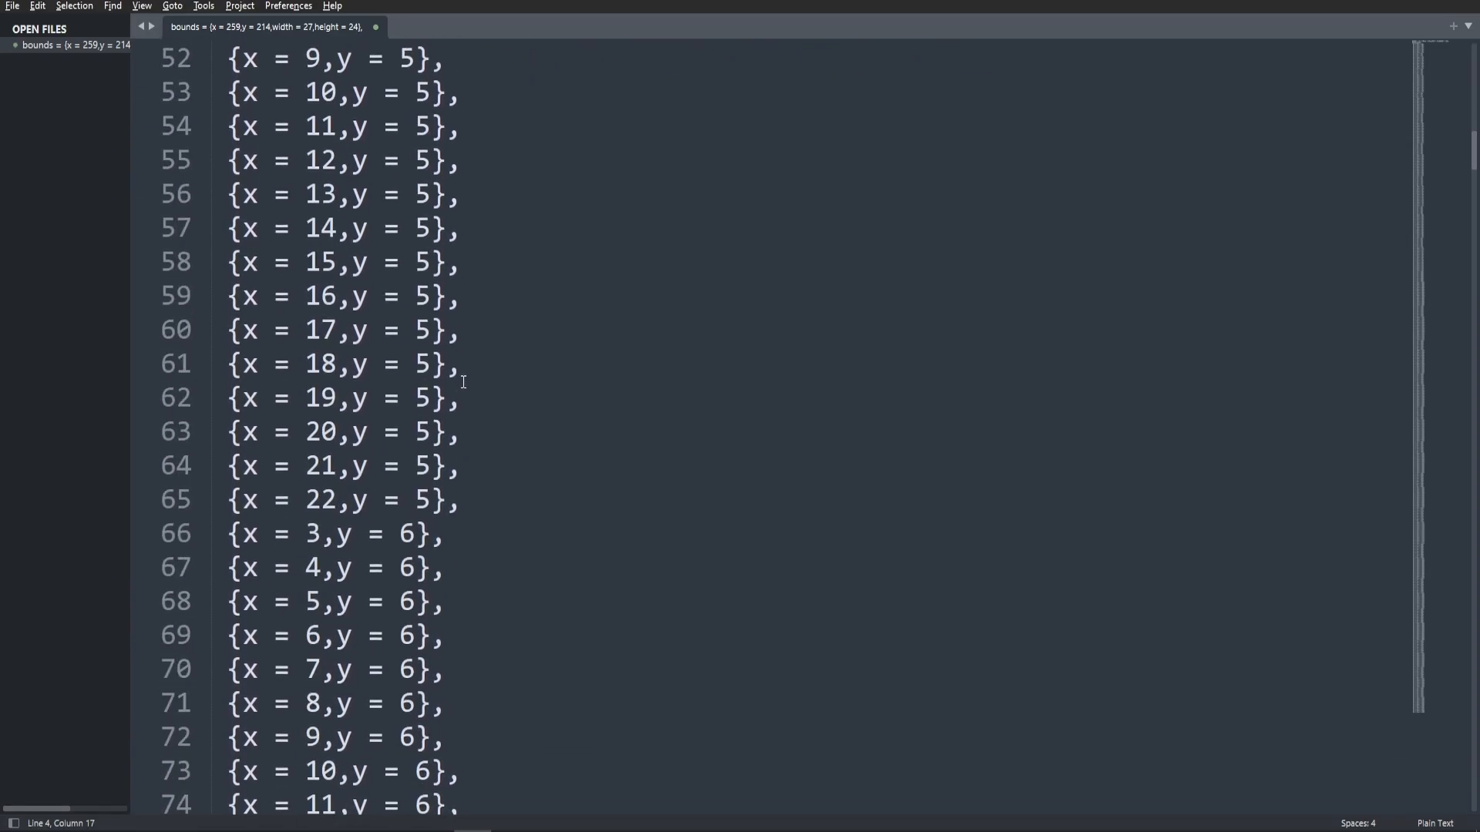
scroll(464, 372, "up", 8)
scroll(465, 372, "up", 15)
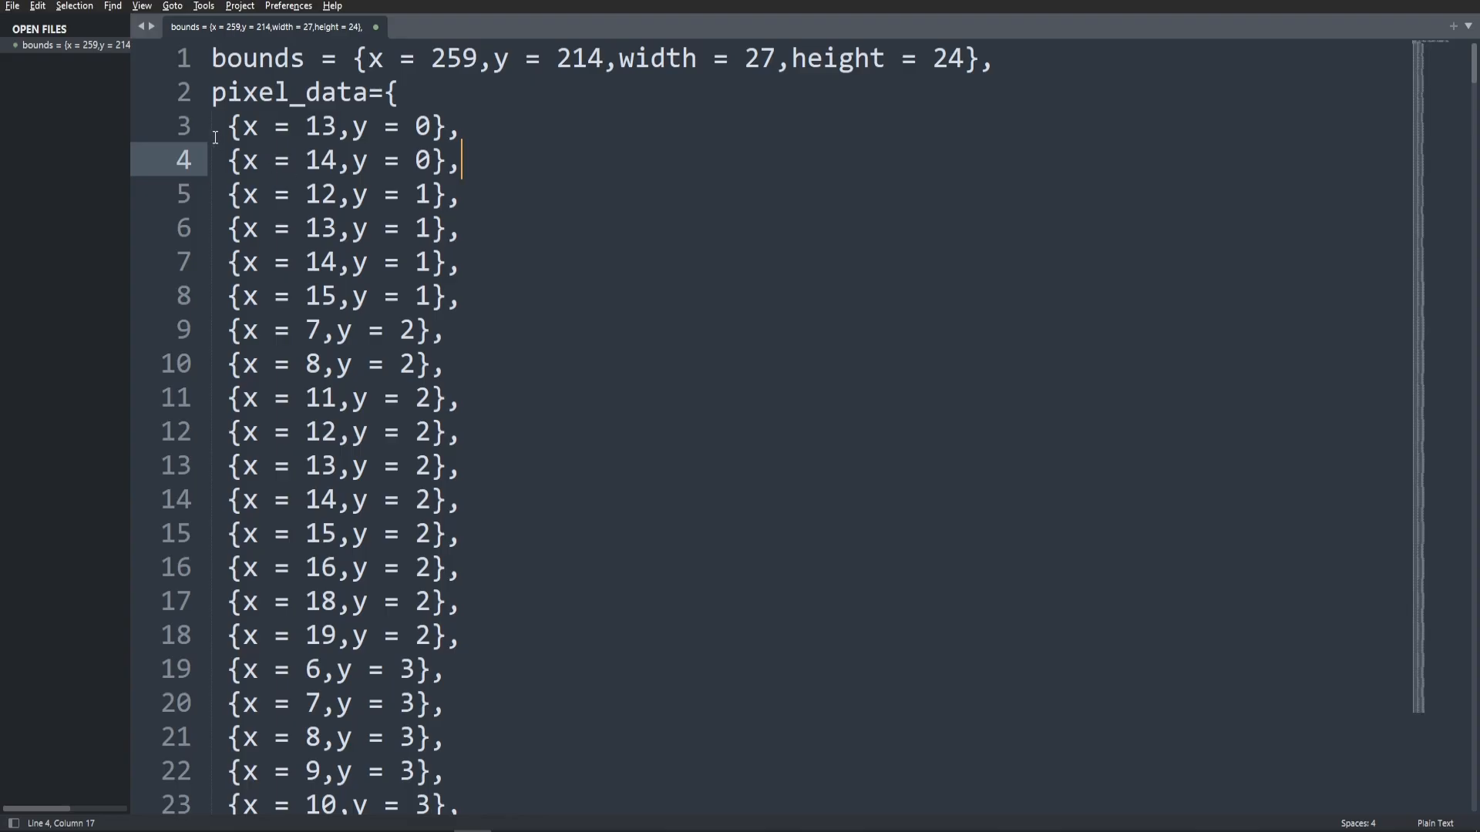
left_click_drag(213, 137, 516, 326)
left_click(525, 325)
Switch back to Aseprite and copy the selected sunflower head's pixels as text with colors
key("alt+Tab")
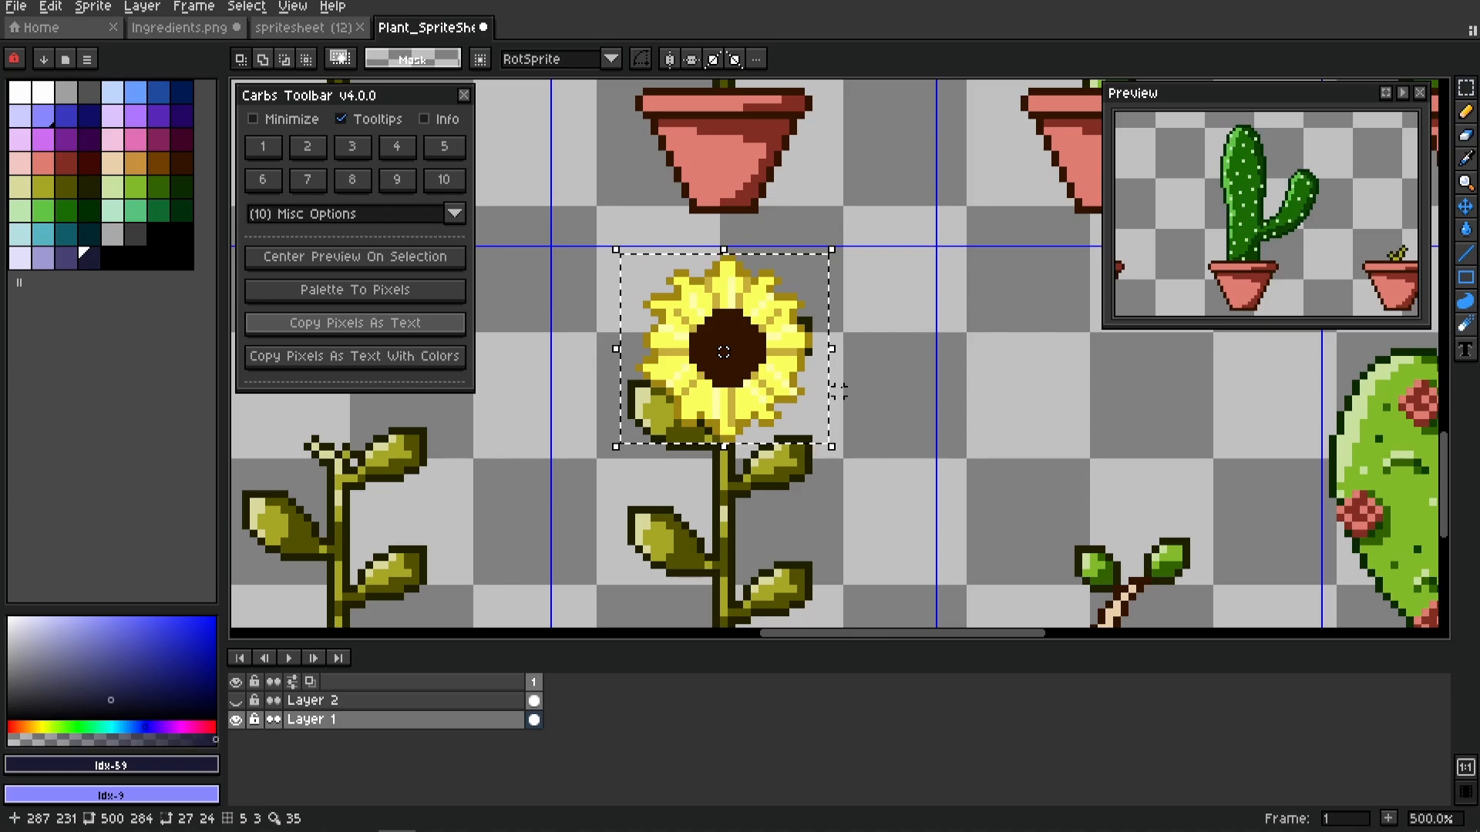
left_click(371, 362)
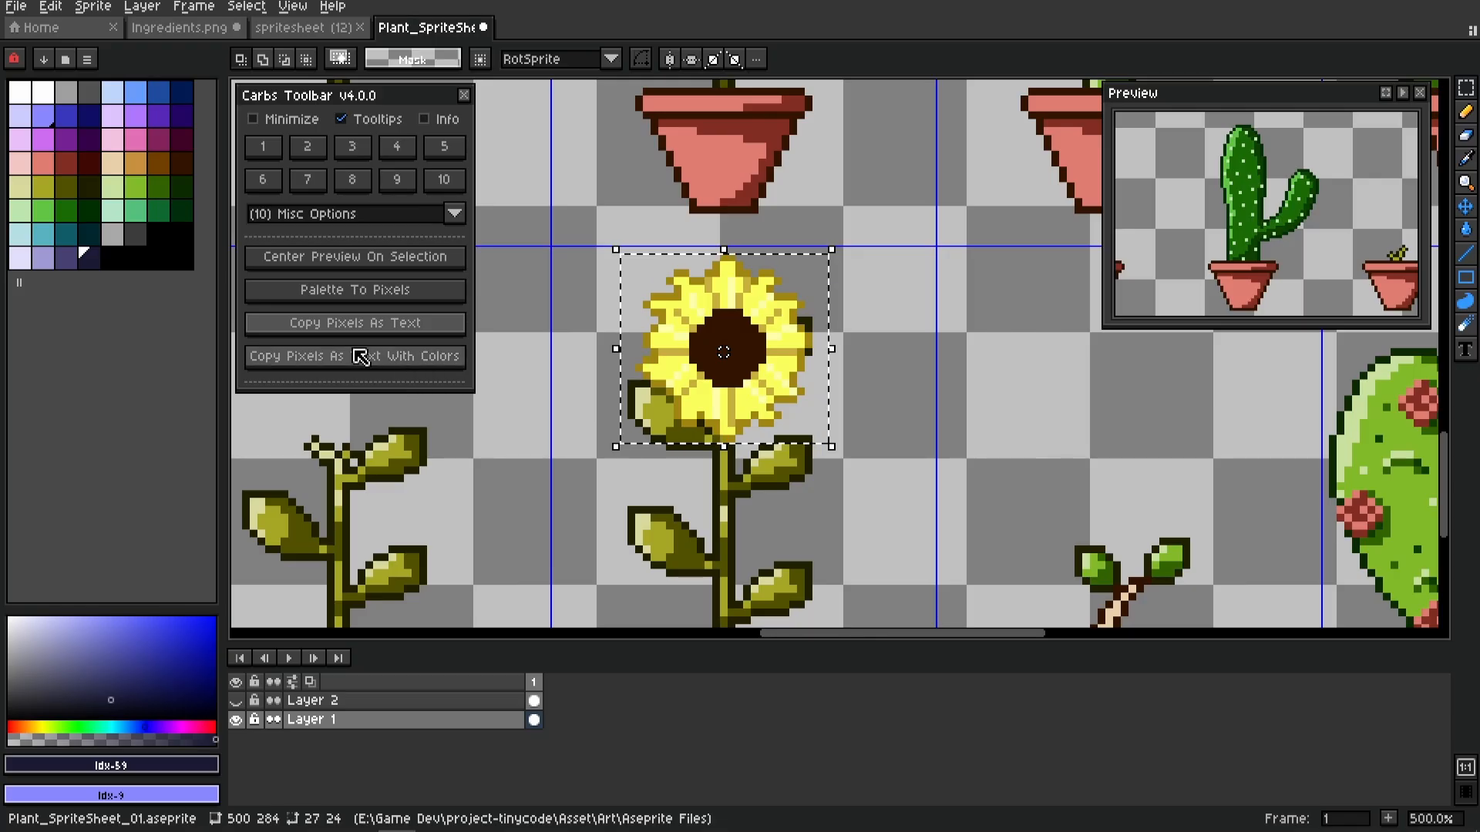
left_click(391, 364)
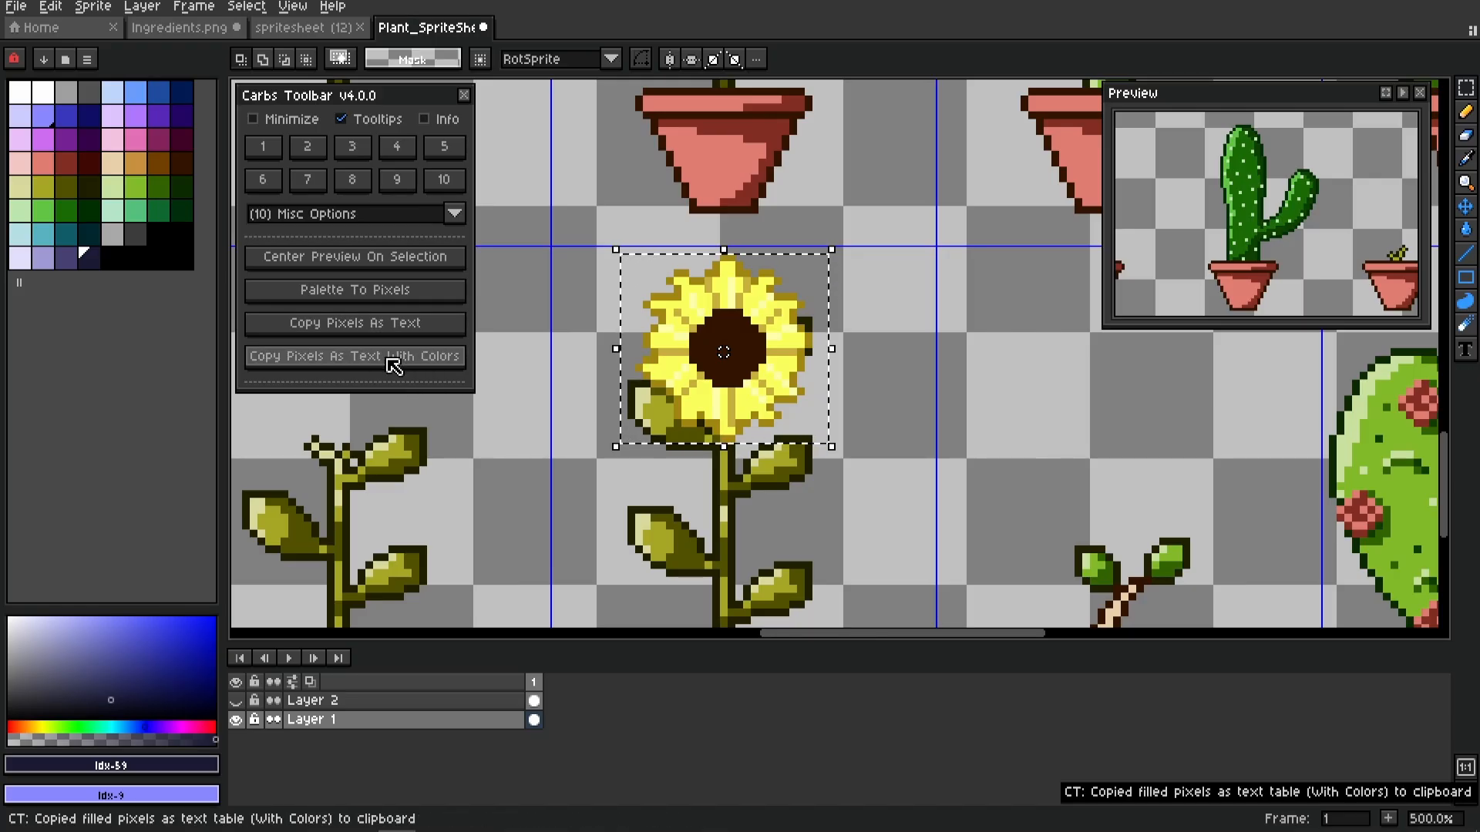
Switch to the text editor and replace its contents with the copied pixel table that includes colors
key("alt+Tab")
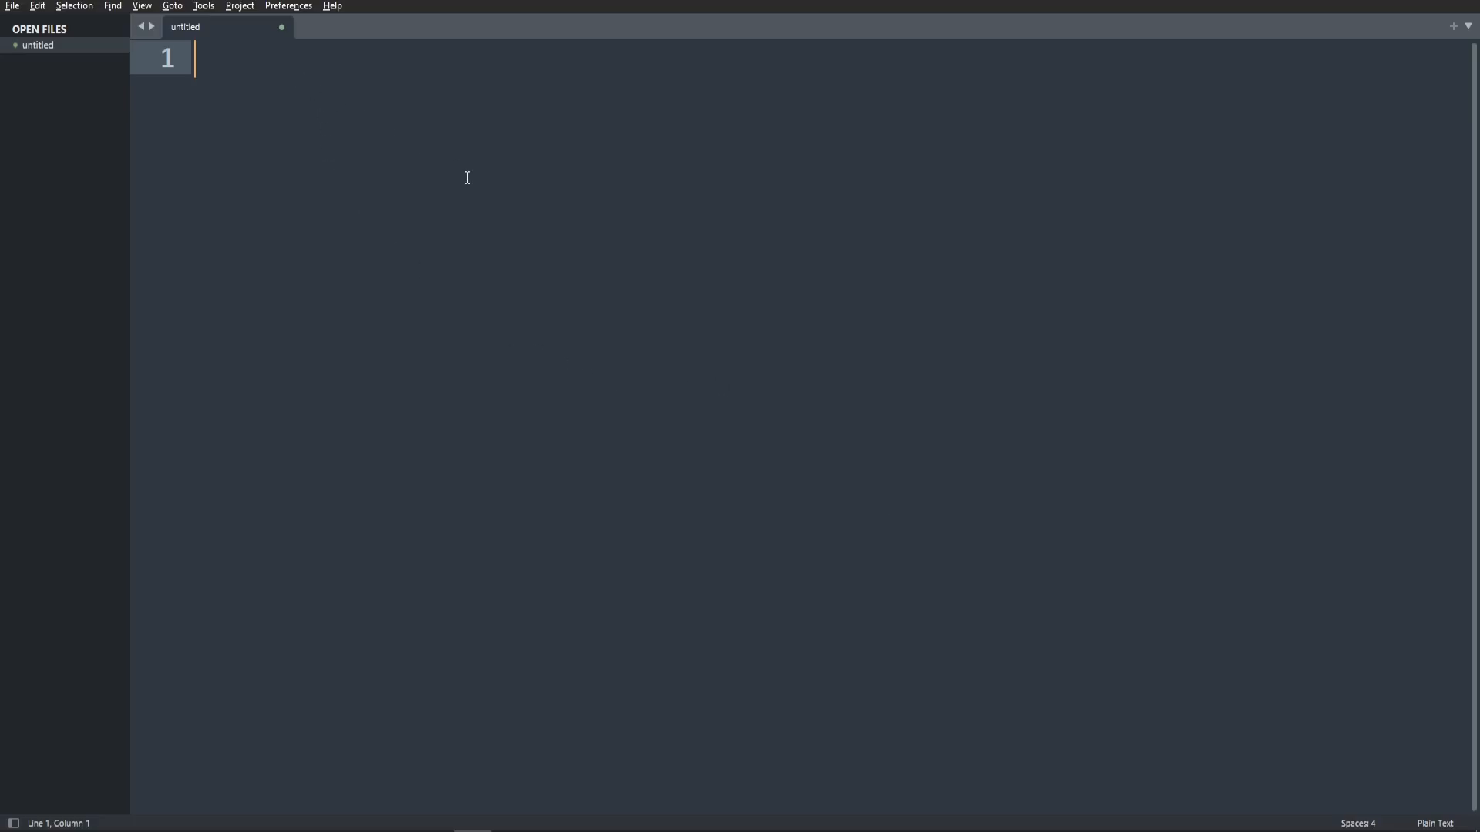
key("ctrl+v")
left_click_drag(1473, 767, 1466, 46)
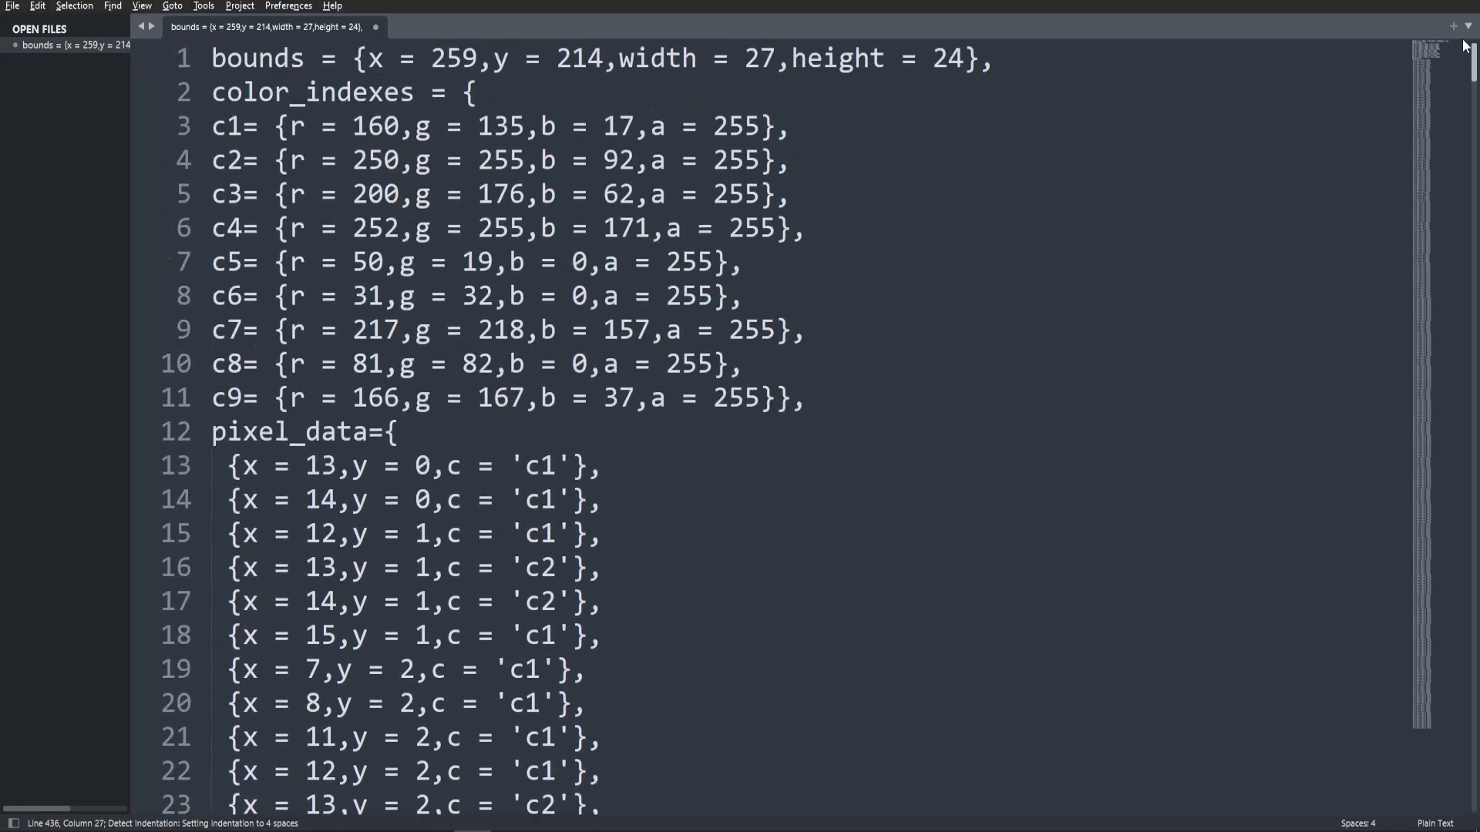
Examine the RGBA entries in color_indexes and the color keys assigned to the pixels in pixel_data
left_click_drag(212, 126, 879, 413)
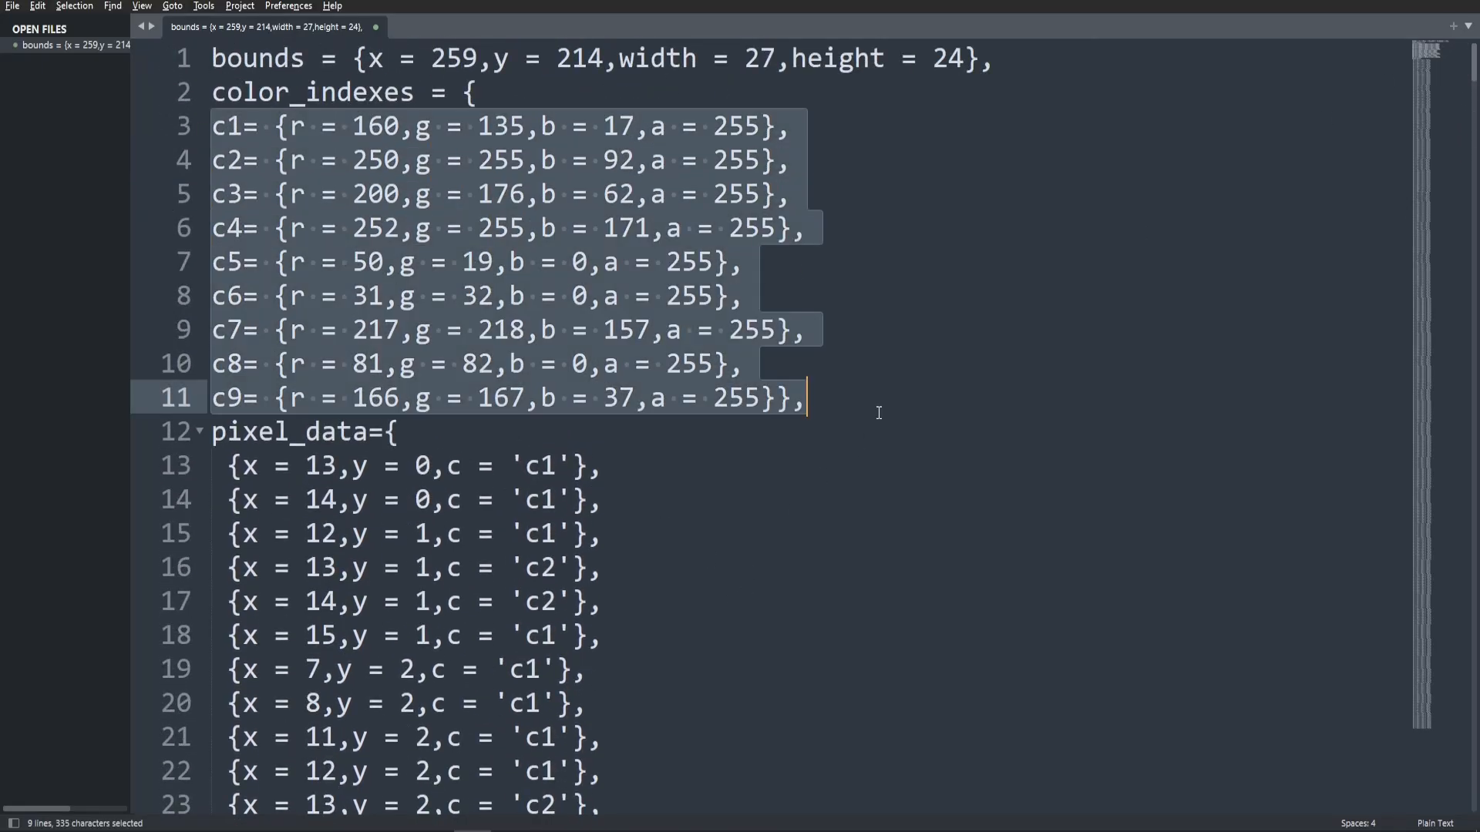
left_click(879, 412)
left_click_drag(240, 469, 572, 462)
left_click(451, 467)
scroll(353, 527, "down", 4)
scroll(380, 530, "up", 4)
left_click(557, 500)
left_click_drag(276, 127, 368, 126)
left_click(445, 131)
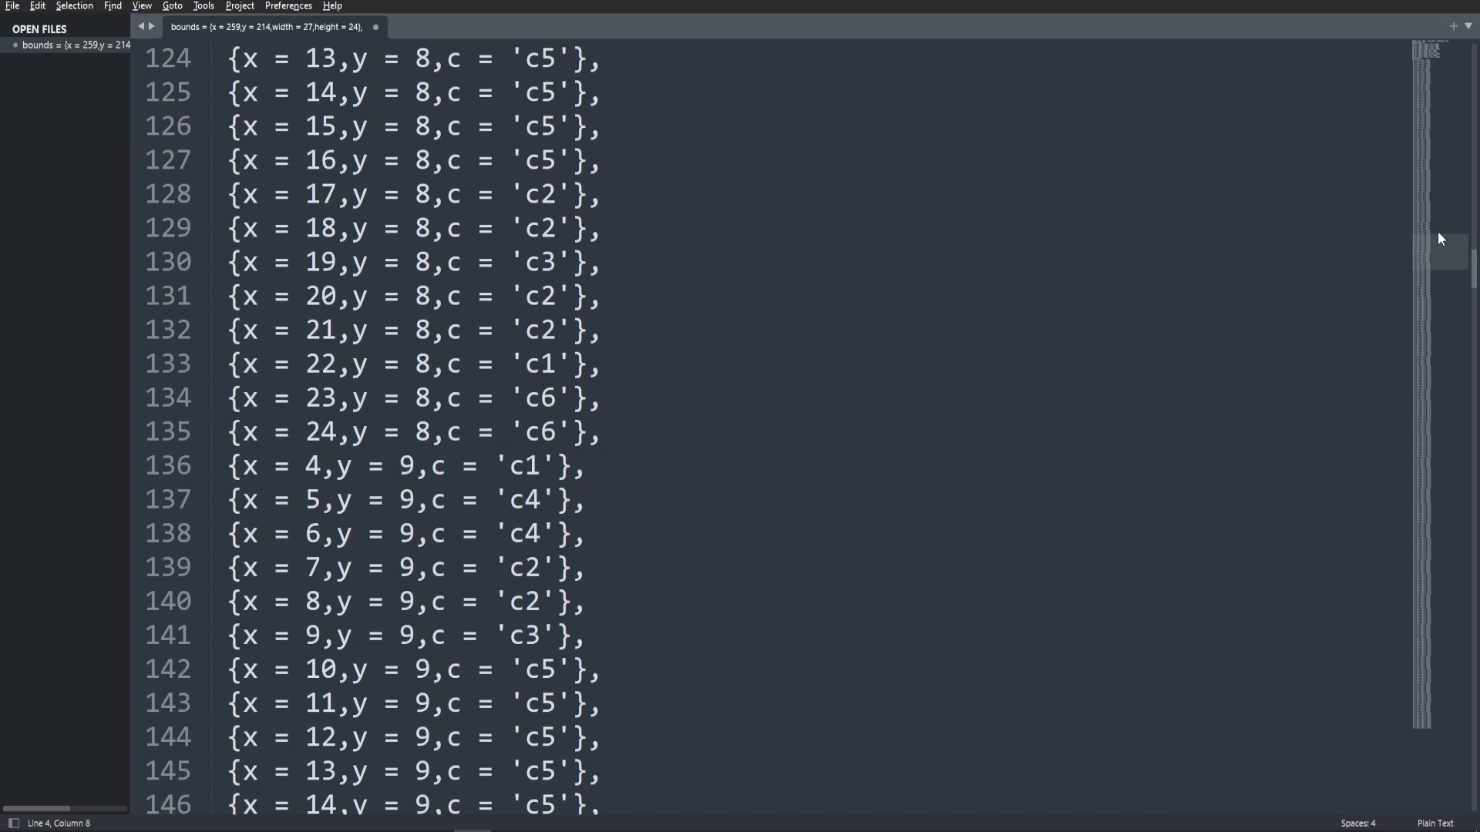
left_click_drag(1438, 233, 1432, 48)
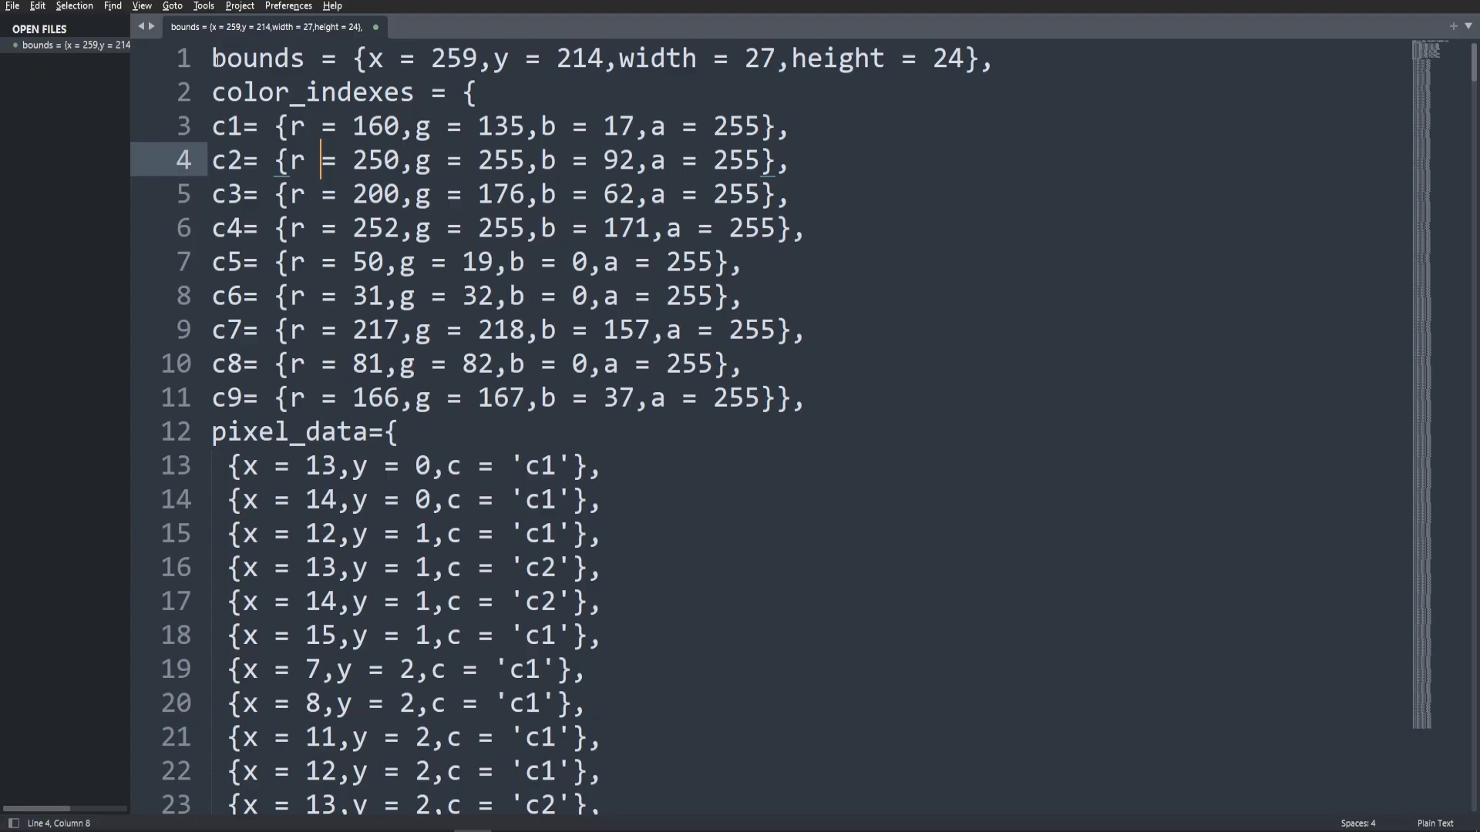
Insert two blank lines above the bounds line and write color_indexs.c1 on the first one
left_click(213, 59)
key("Return")
key("Return")
key("Up")
key("Up")
key("Down")
key("Down")
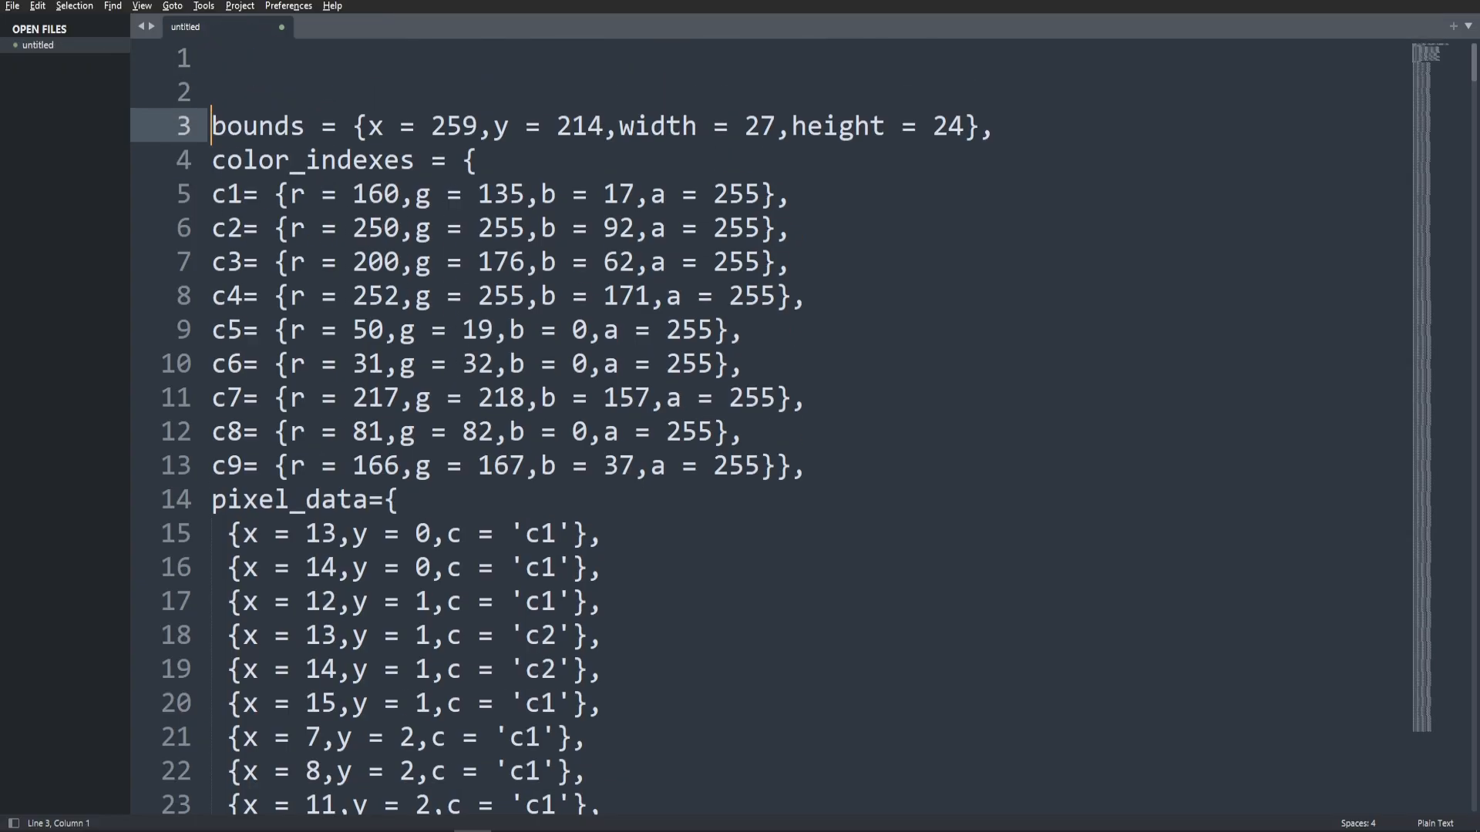
key("Up")
key("Up")
key("Down")
key("Up")
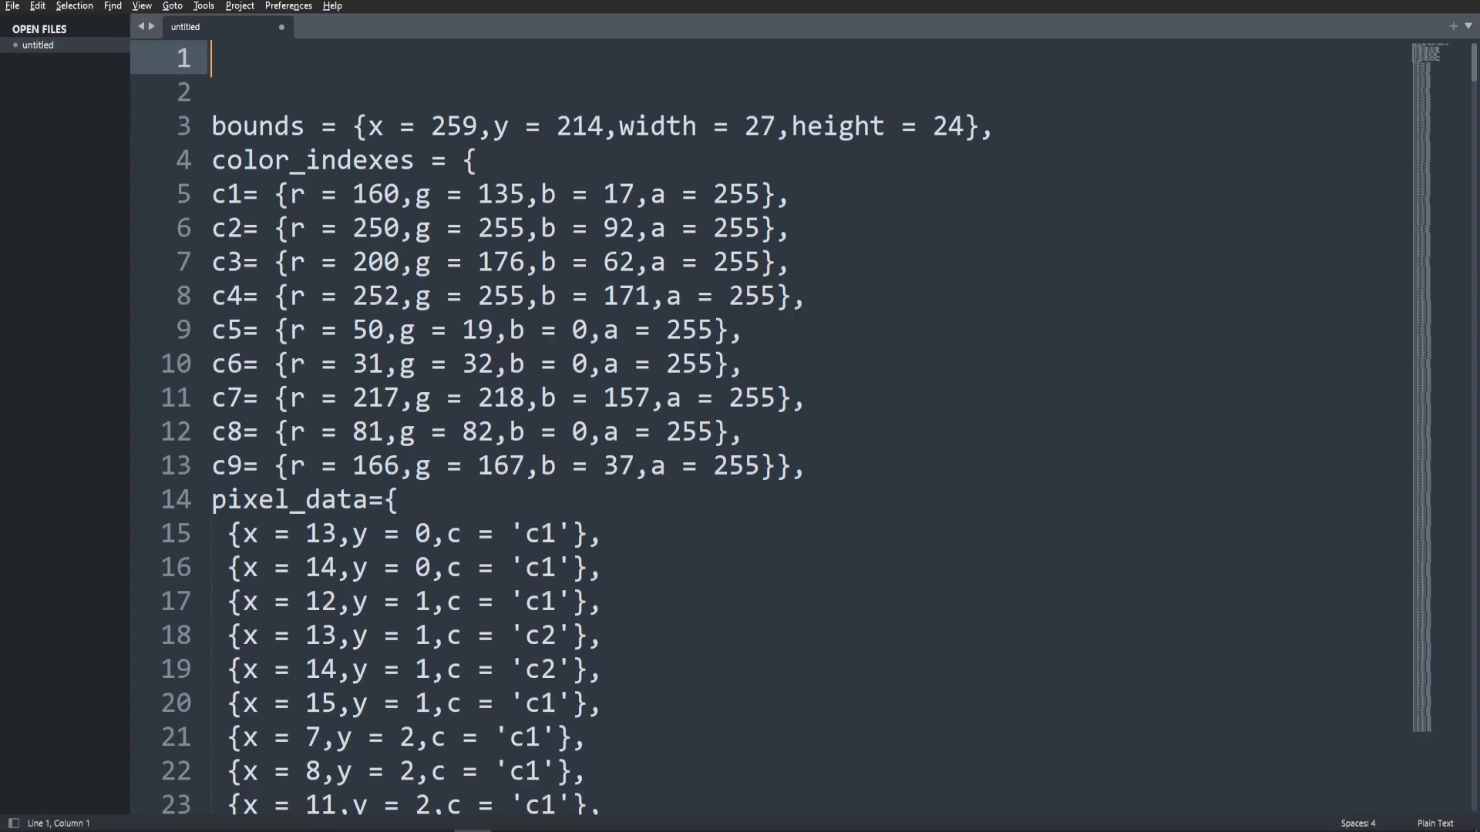
key("Down")
key("Up")
type("color")
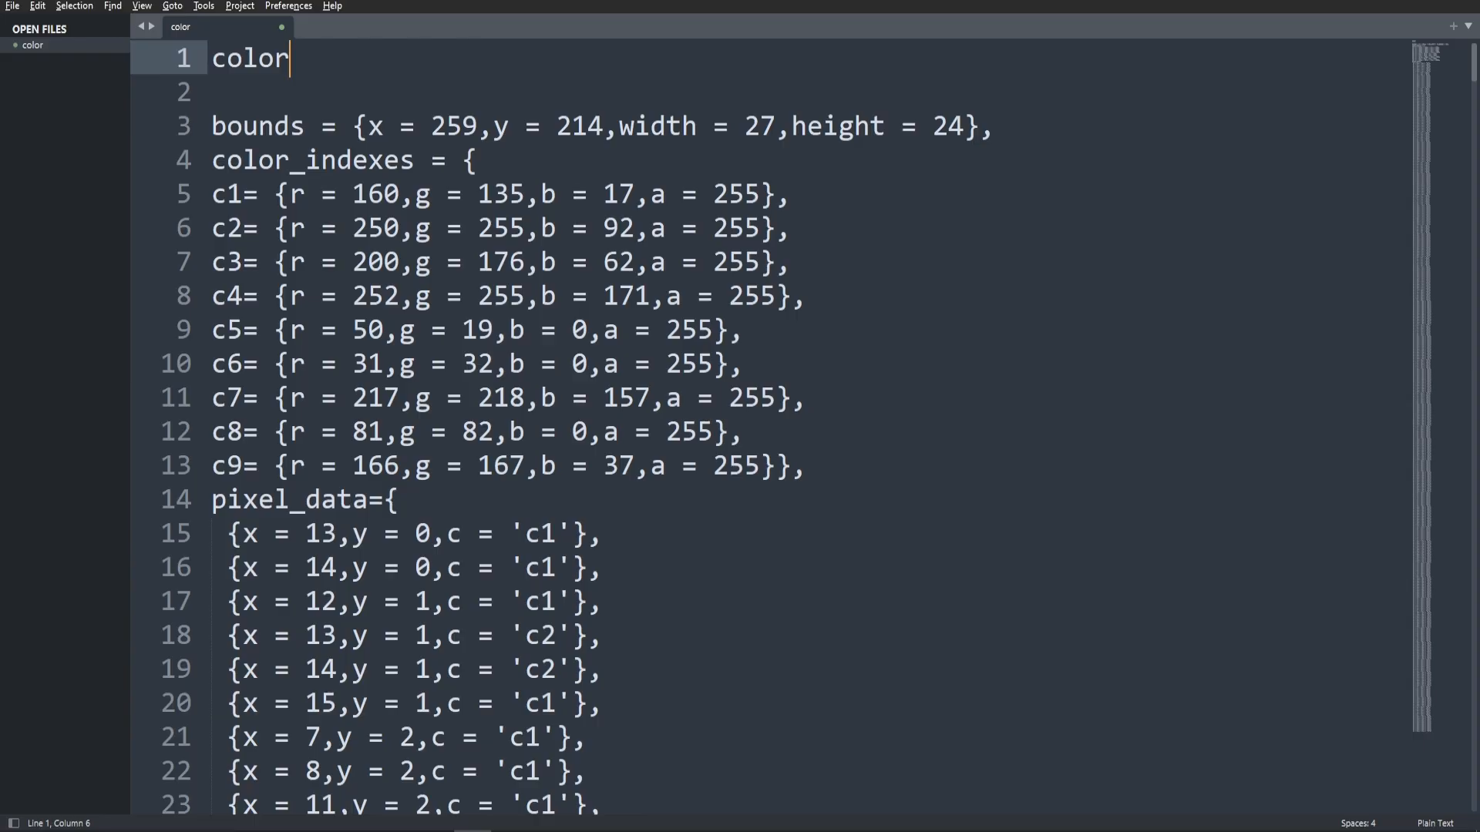
type("_indexs")
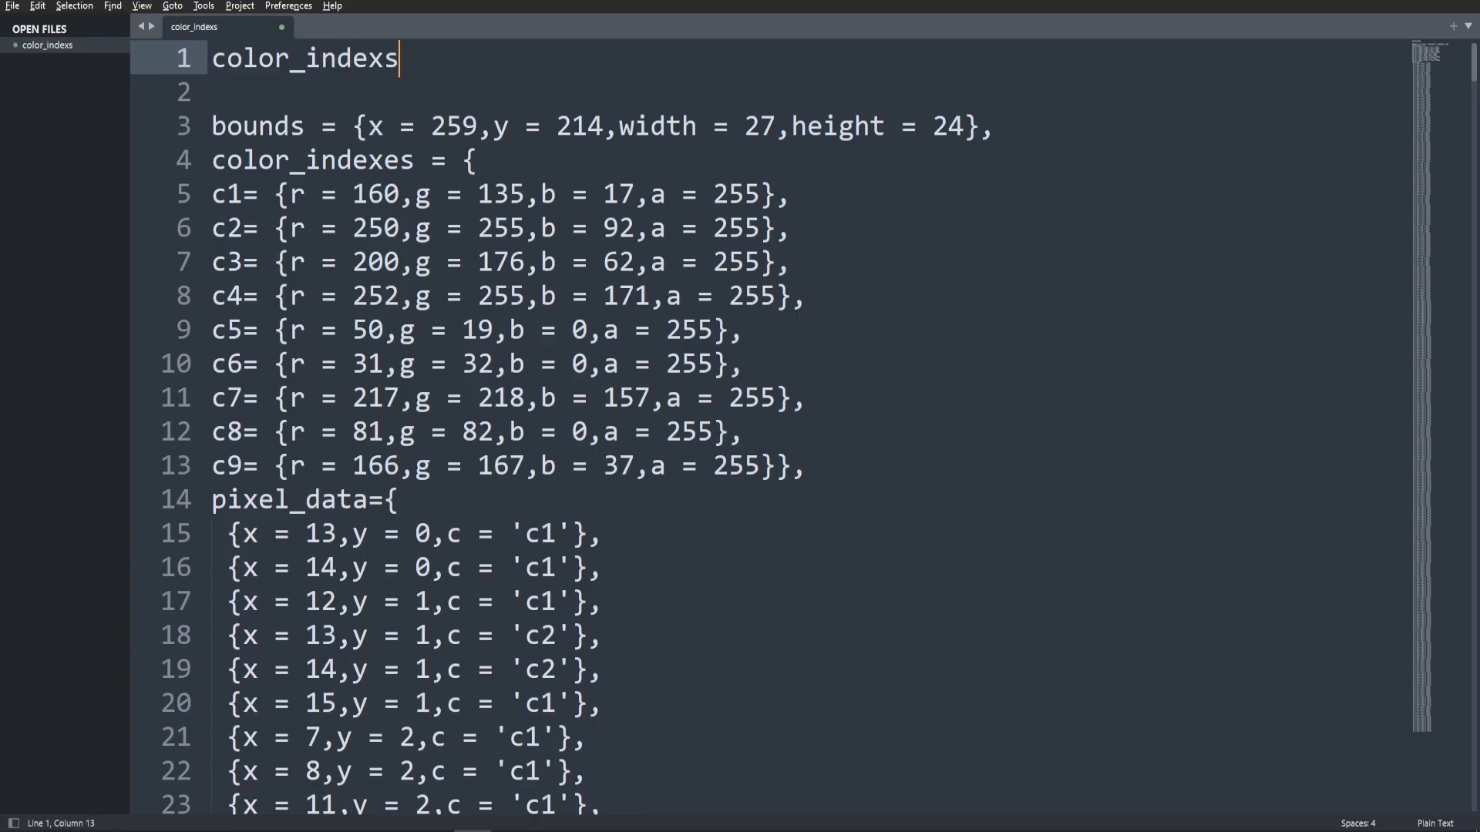
type(".c1")
left_click(226, 197)
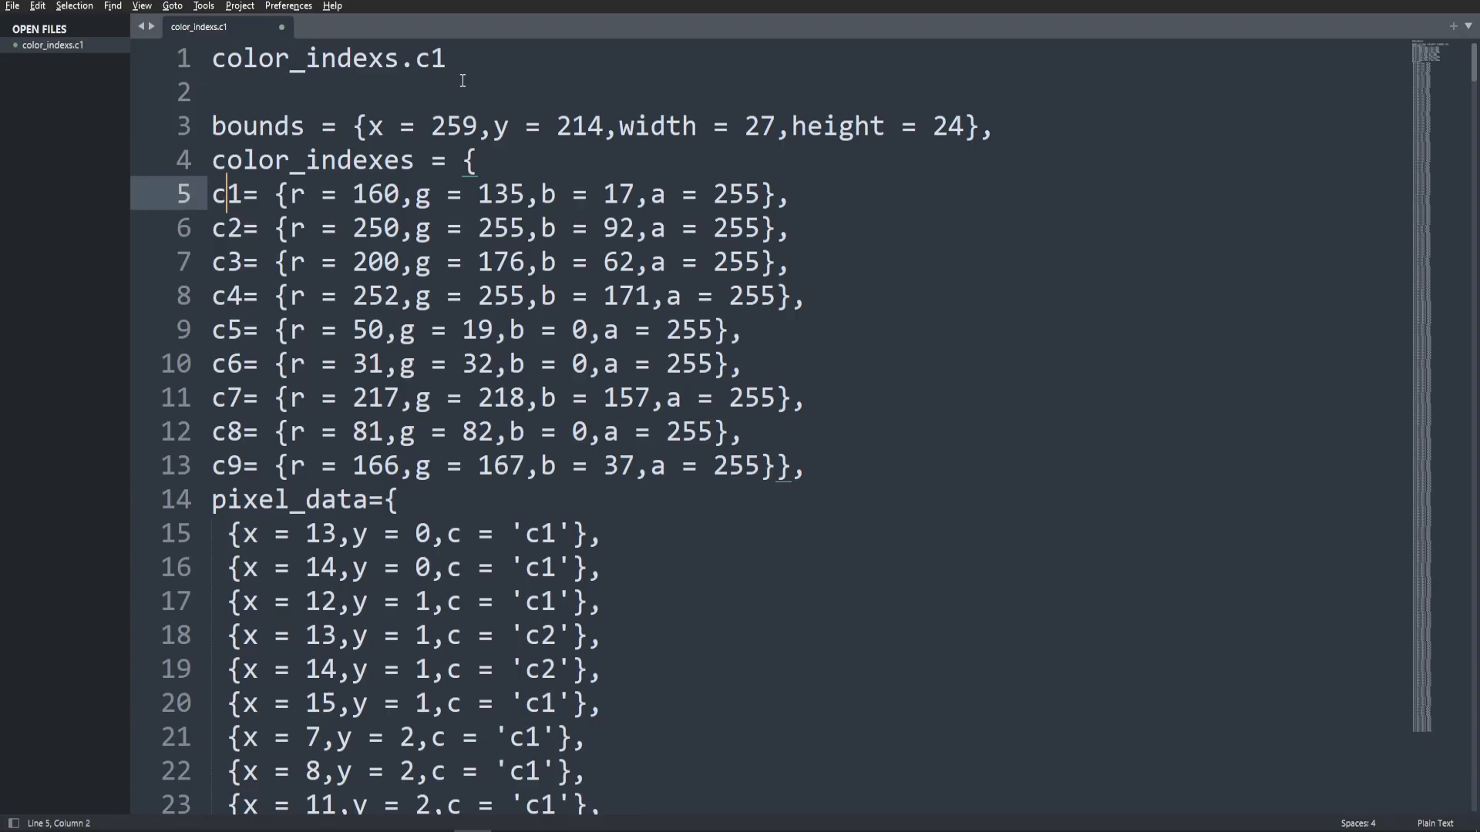
Delete the color_indexs.c1 example text and the two blank lines above the bounds line
left_click_drag(454, 63, 242, 60)
key("BackSpace")
key("BackSpace")
key("BackSpace")
key("Down")
key("Down")
key("Up")
key("Down")
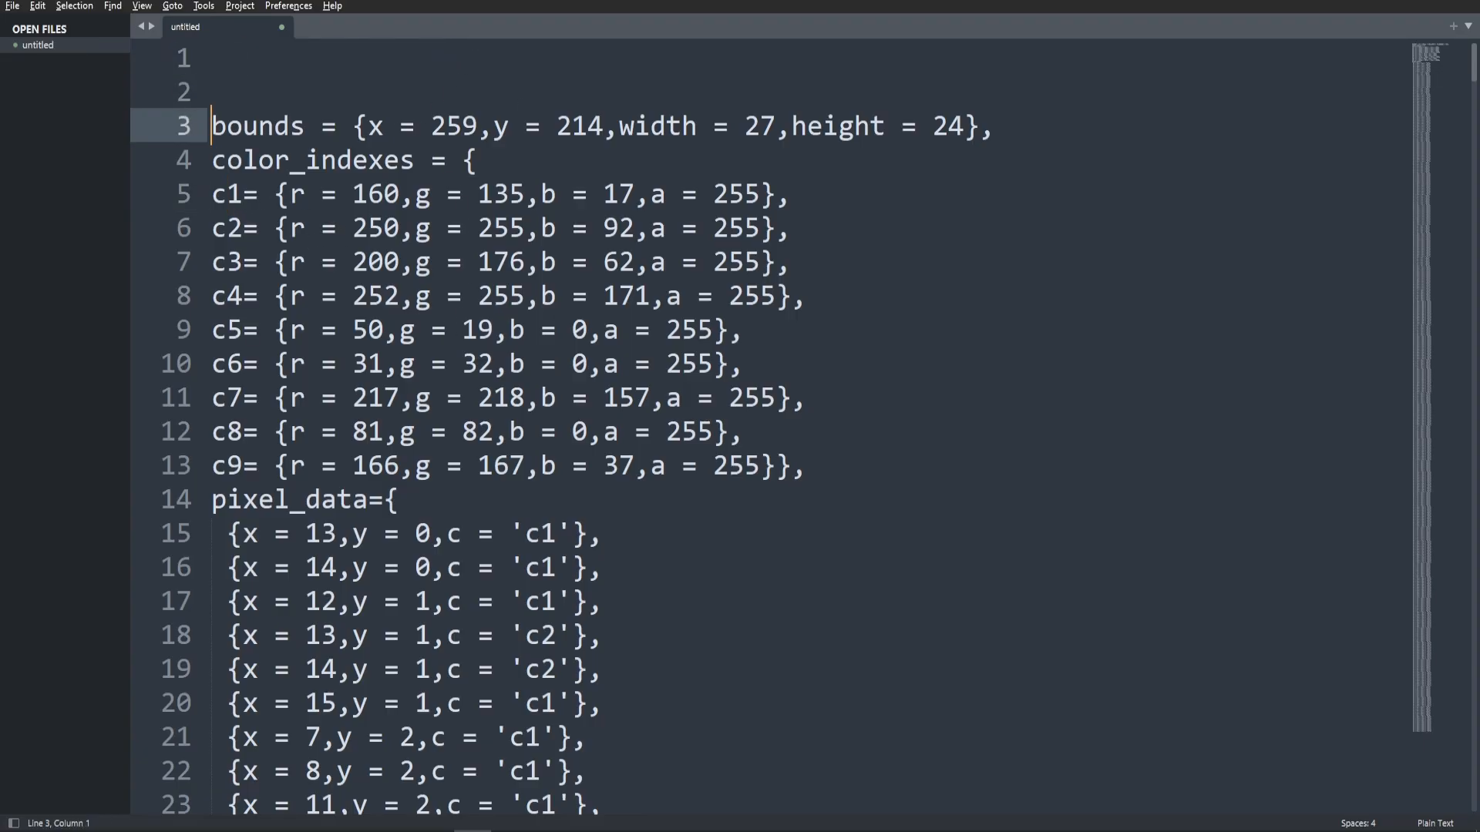
key("BackSpace")
key("BackSpace")
Read through the pixel_data entries and compare their color keys with the color_indexes definitions
scroll(681, 484, "down", 5)
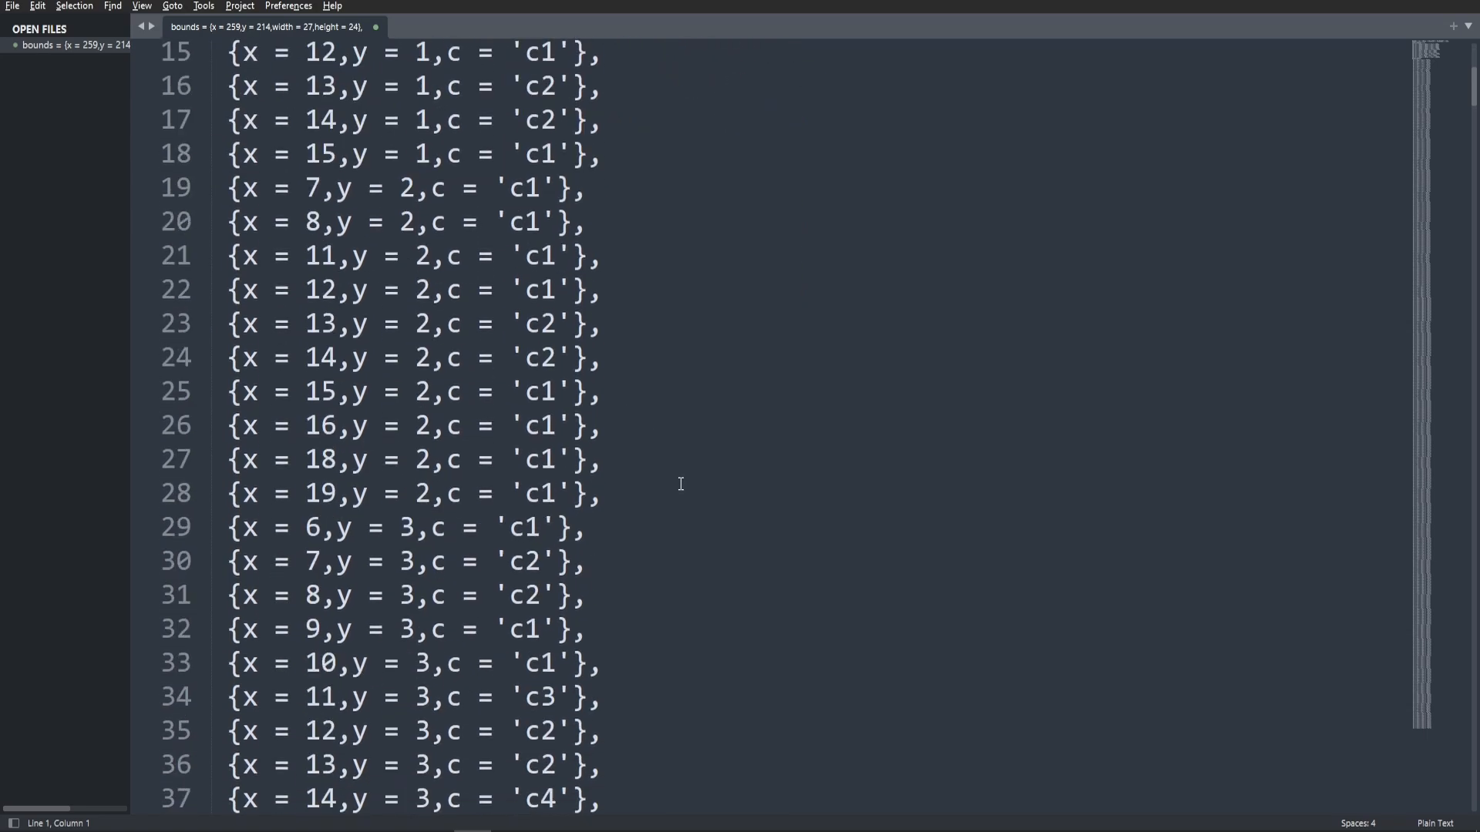
scroll(681, 484, "down", 2)
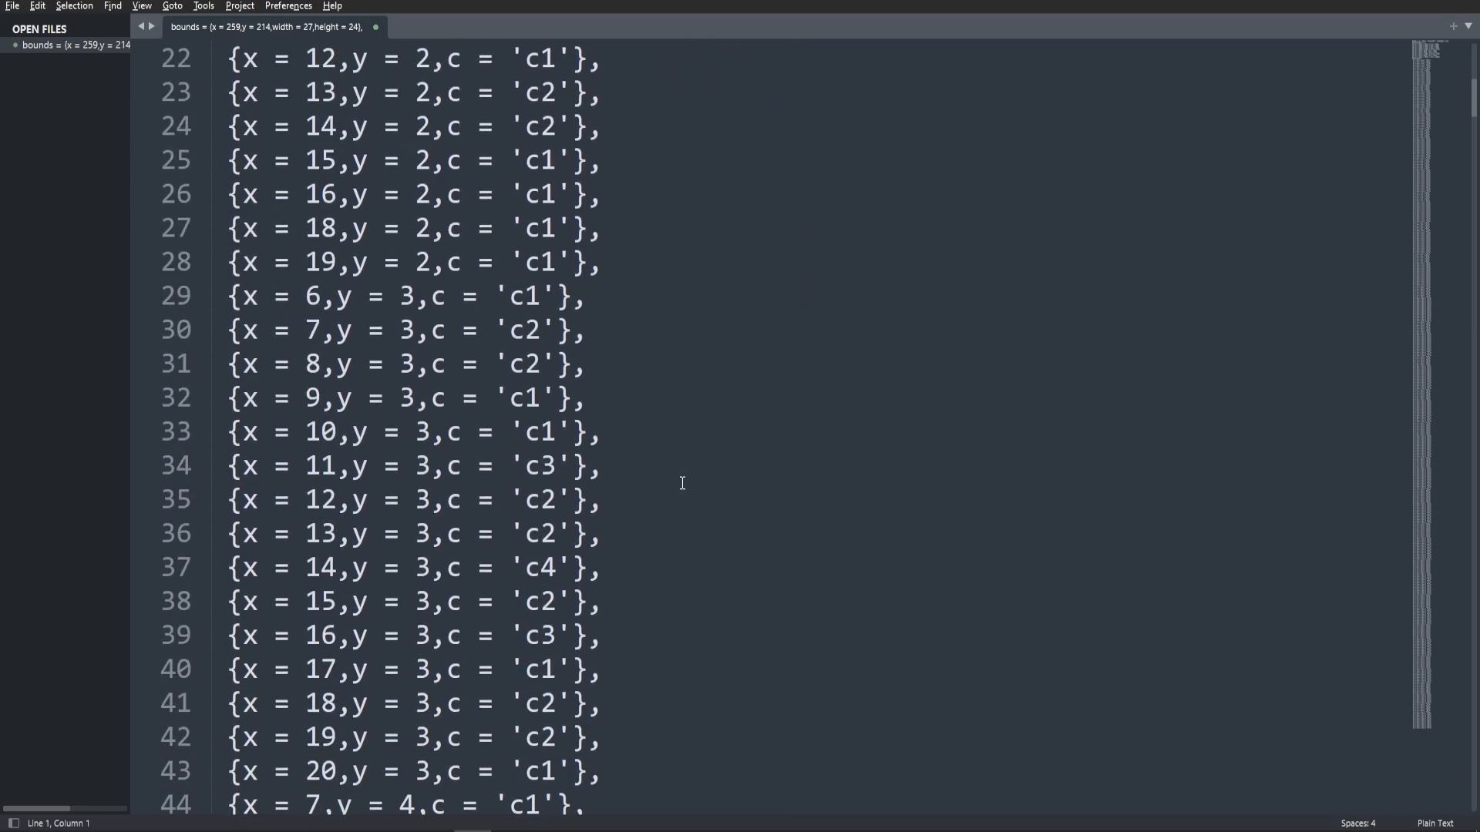
scroll(681, 445, "up", 7)
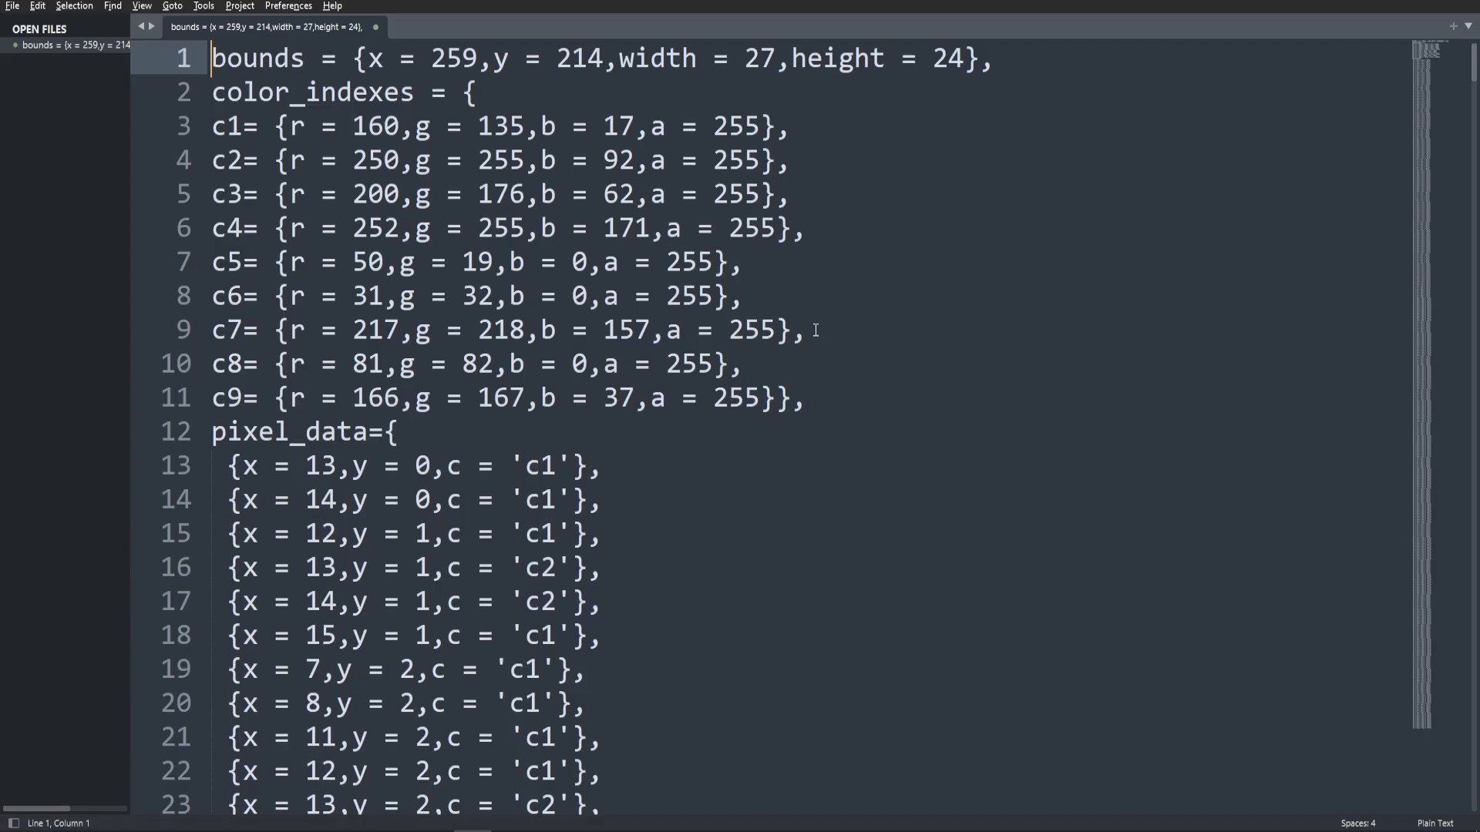
scroll(908, 278, "down", 11)
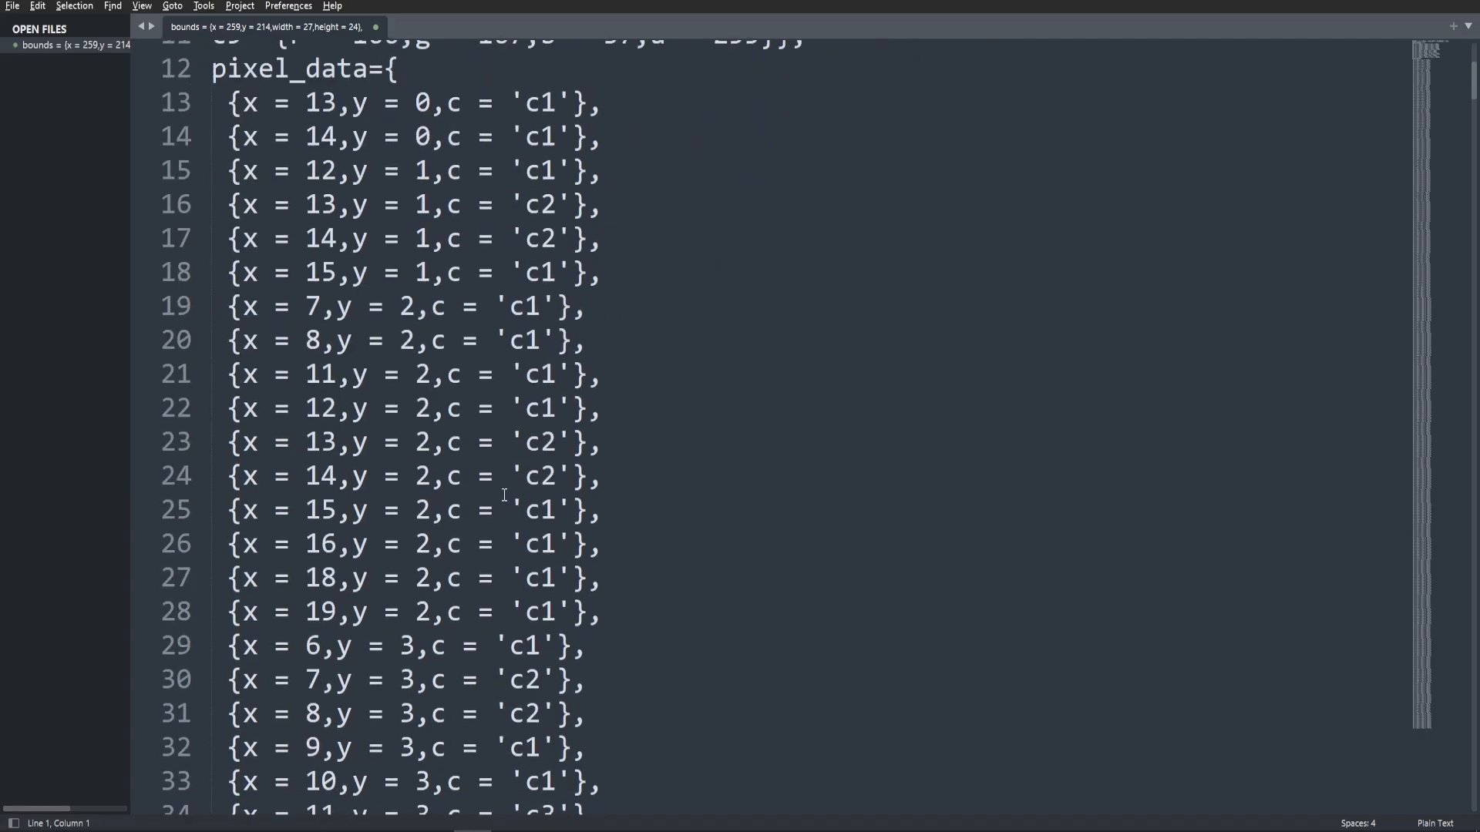
scroll(572, 516, "up", 9)
scroll(572, 515, "up", 1)
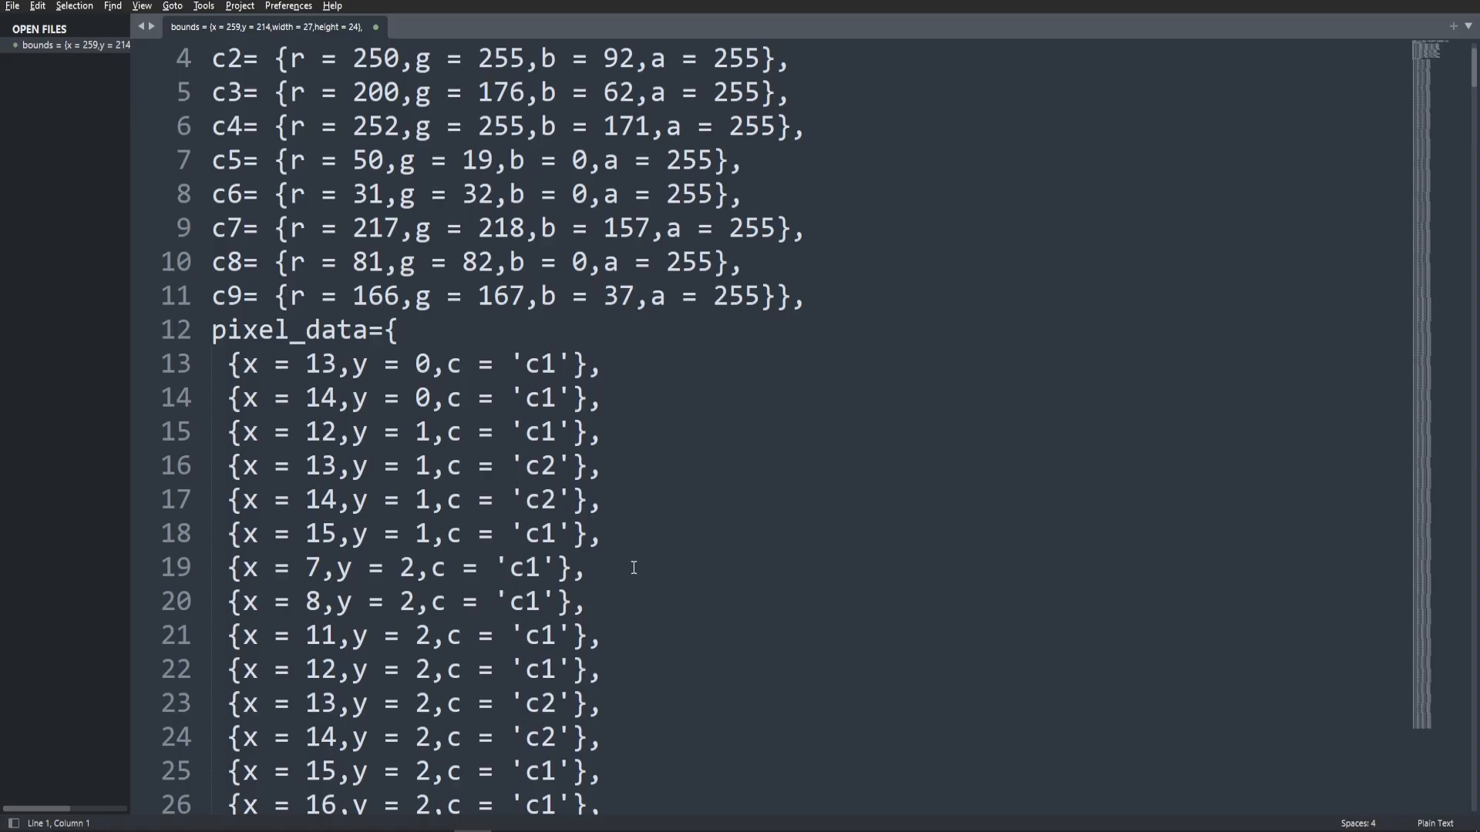
scroll(633, 568, "up", 1)
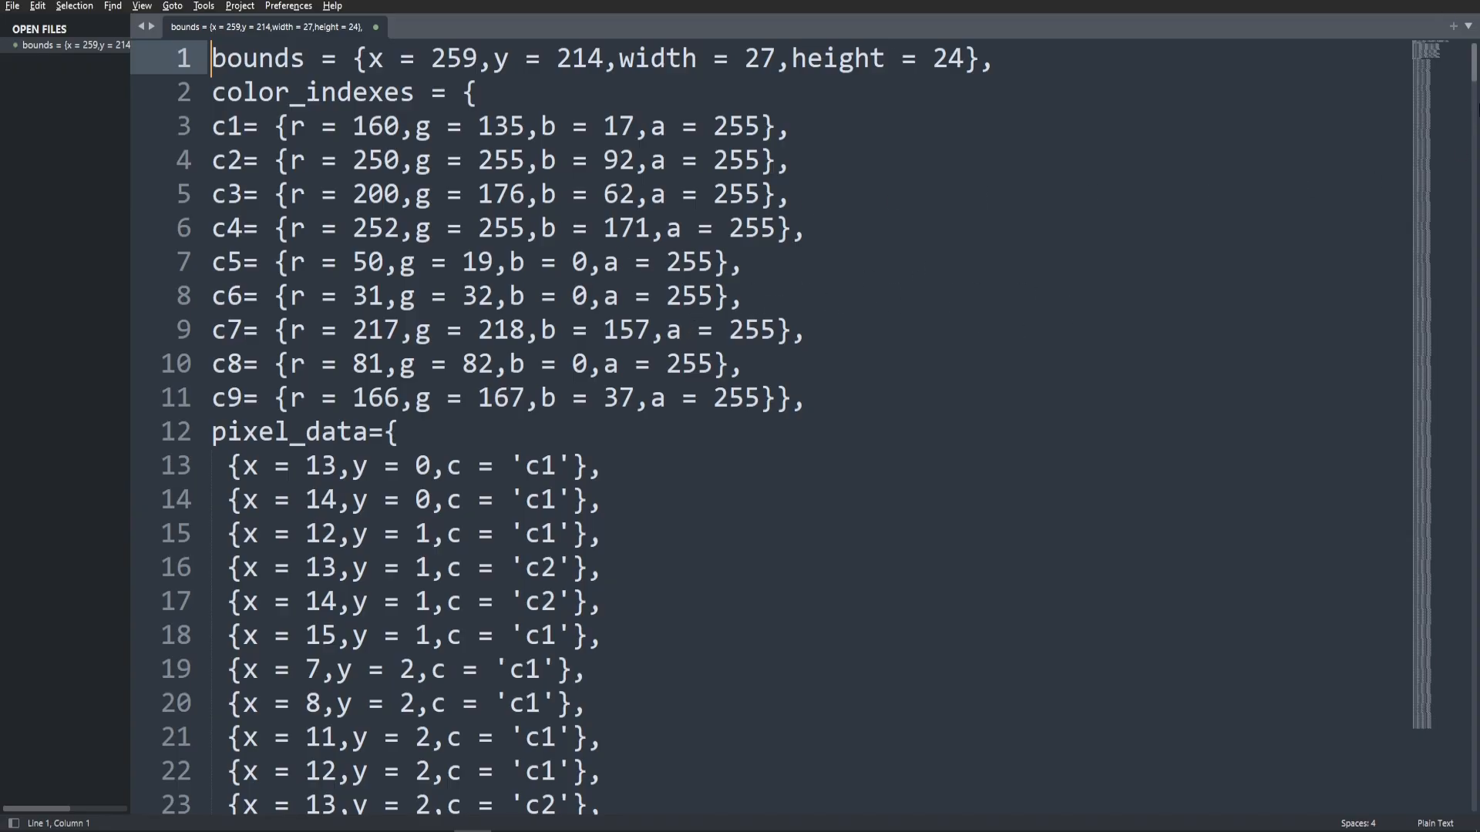
Switch to Aseprite, open the toolbar's help reference, and read the Grid, Sprite, Sprite Export, Slice, and Dupe & Shift sections
key("alt+Tab")
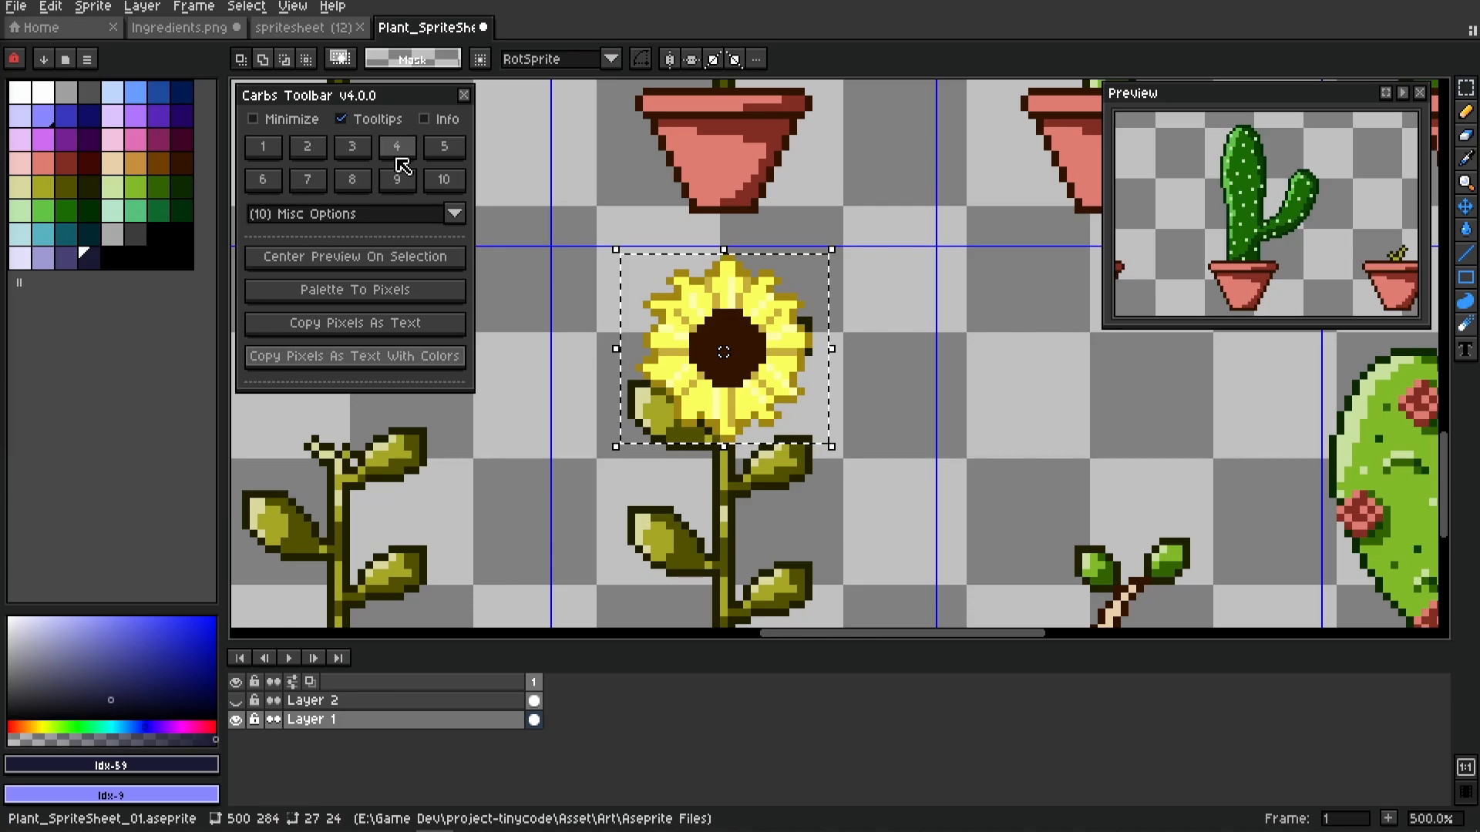
left_click(434, 127)
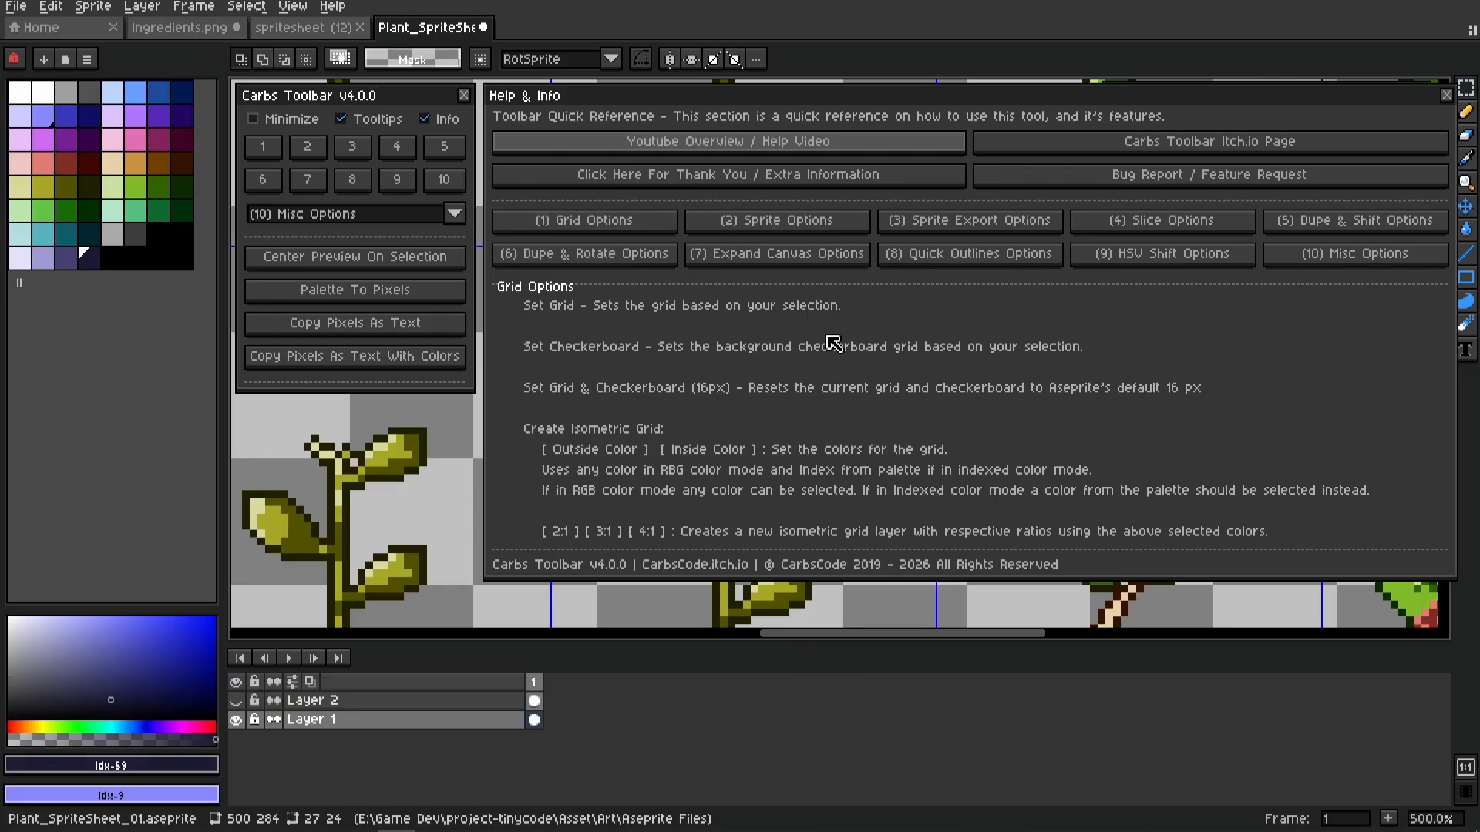
left_click(780, 225)
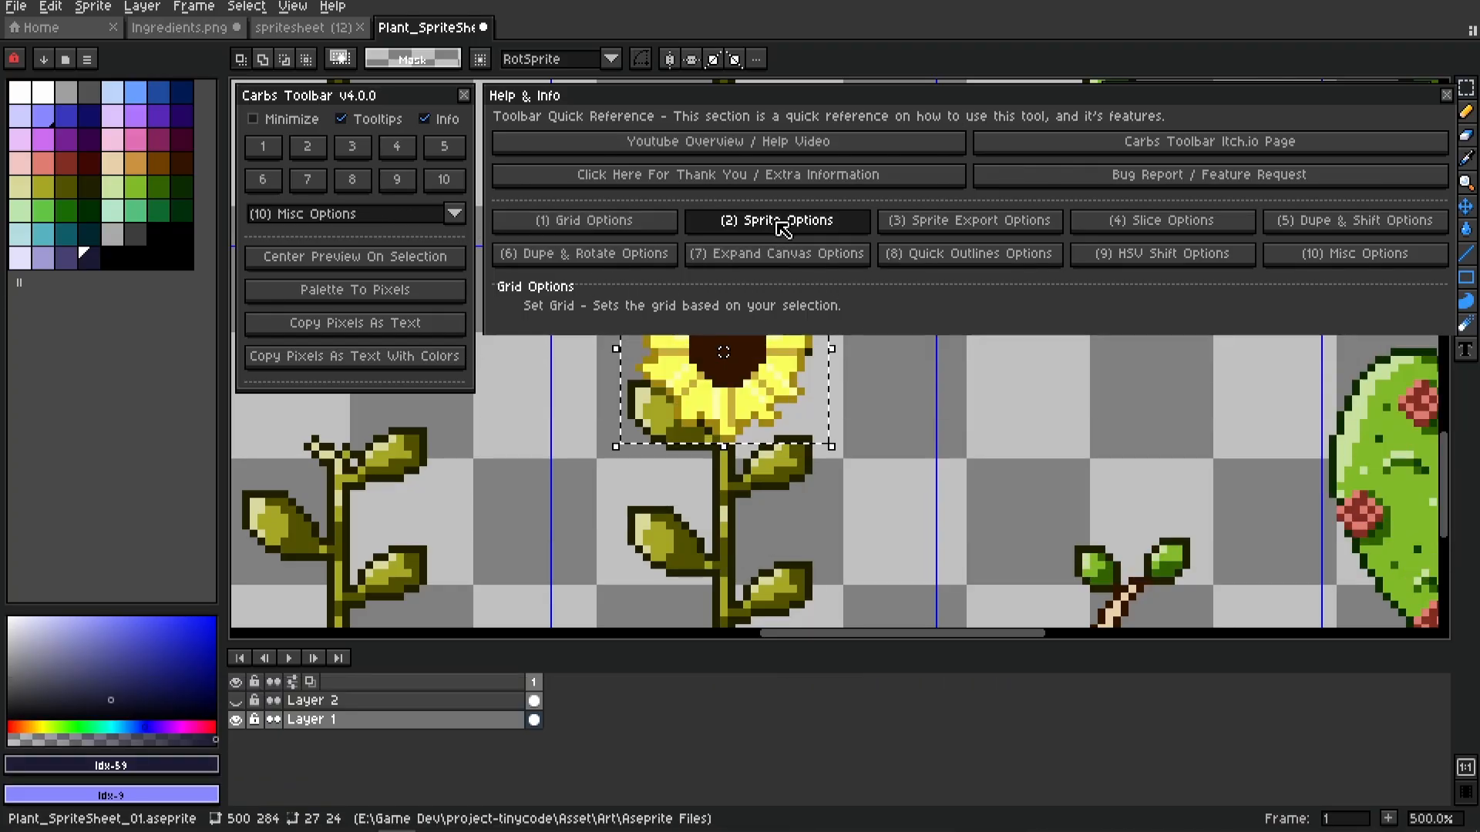
left_click(995, 228)
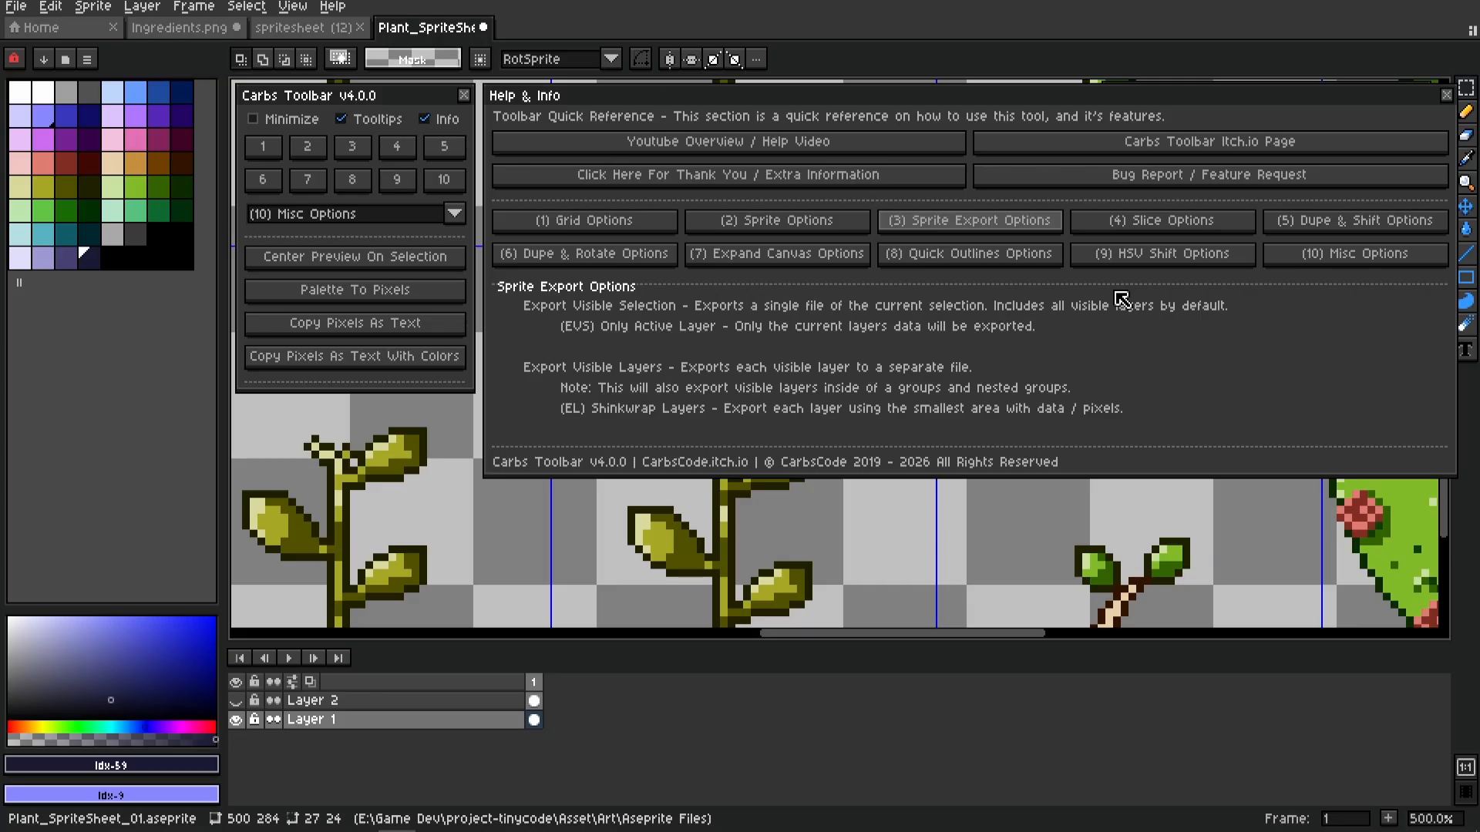
left_click(1143, 230)
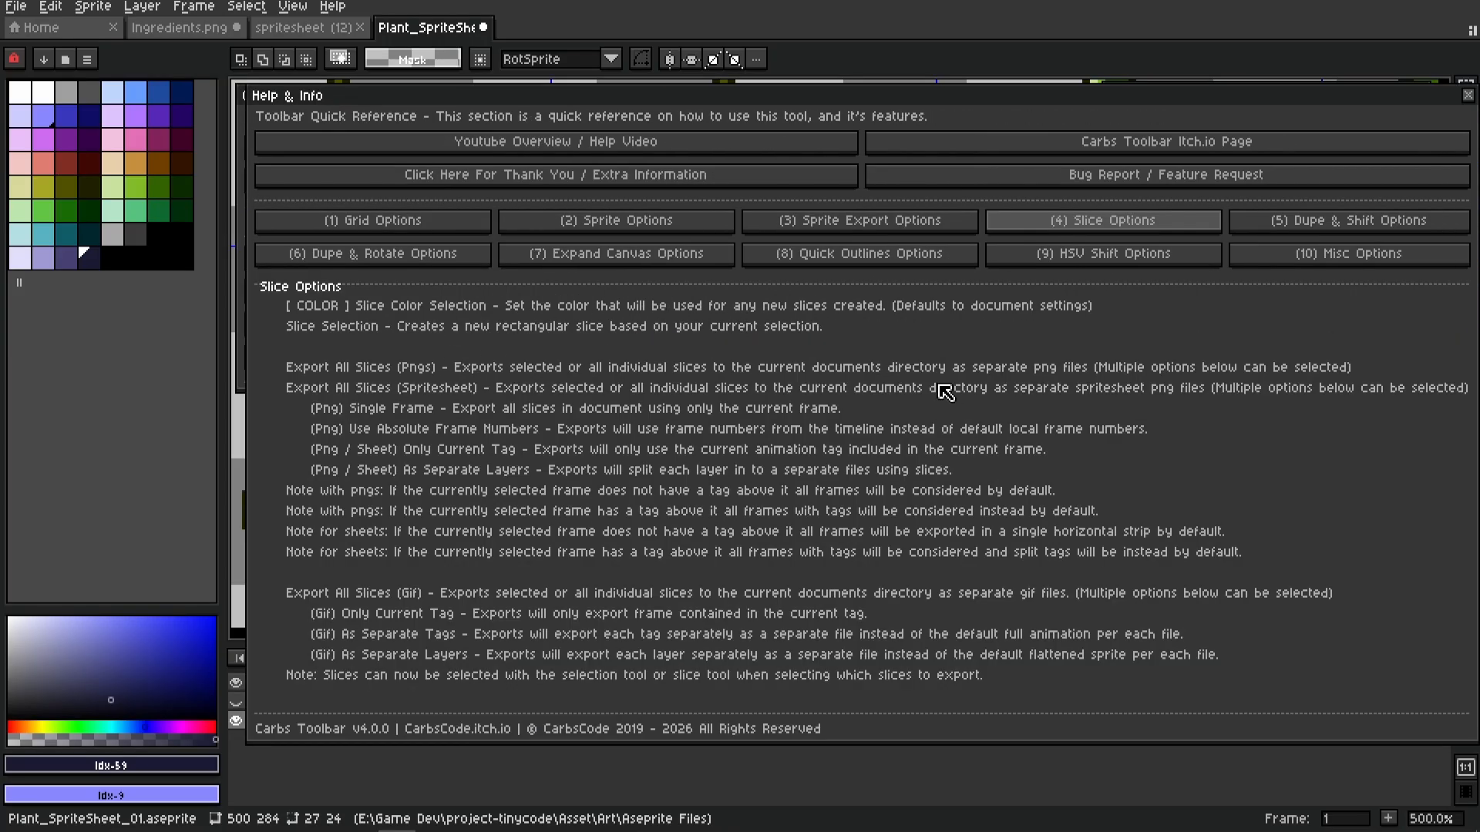
left_click(1279, 222)
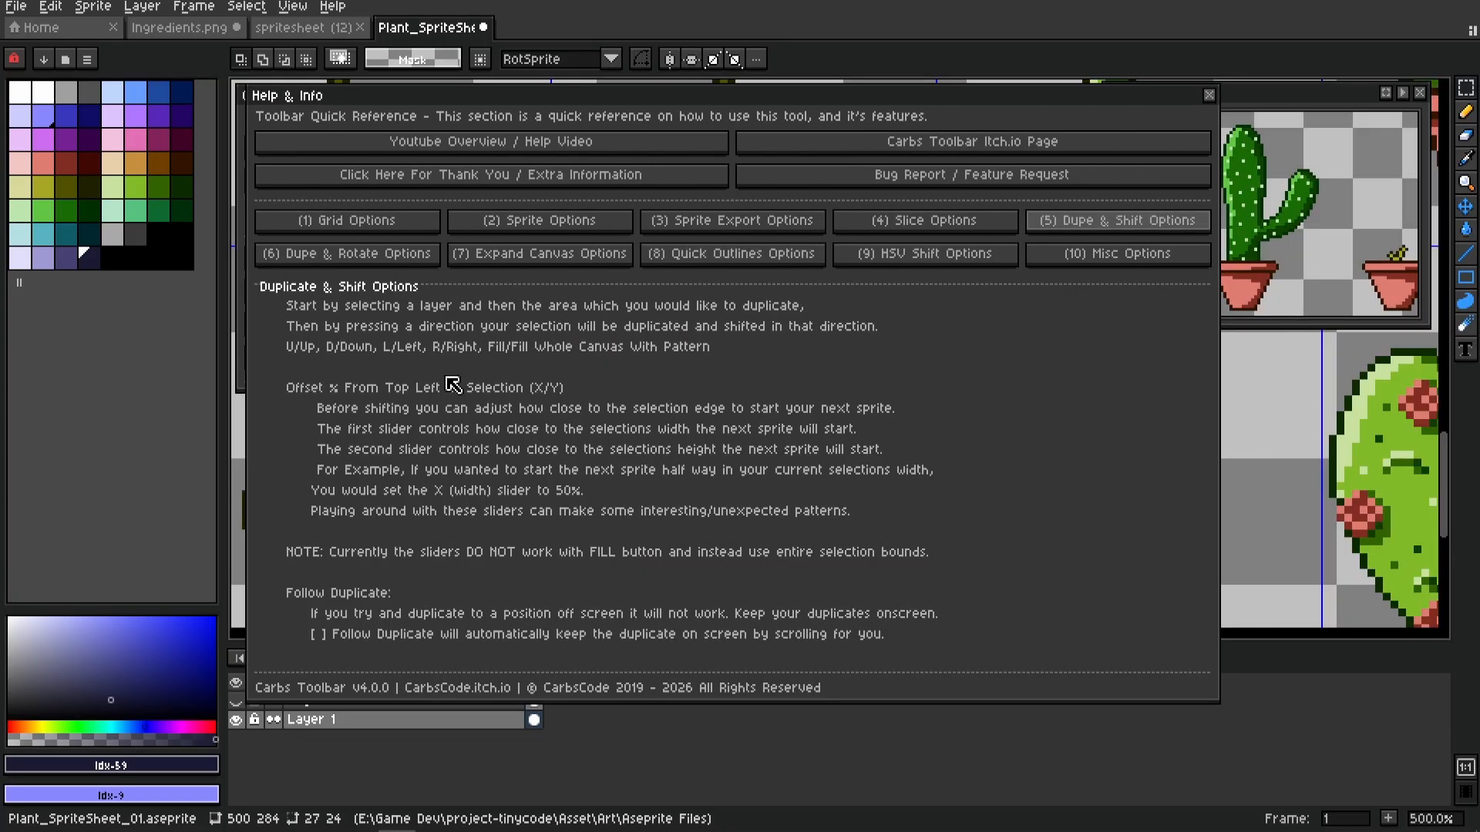
Read the Dupe & Rotate, Expand Canvas, Quick Outlines, HSV Shift, and Misc Options help sections and close the reference
left_click(378, 262)
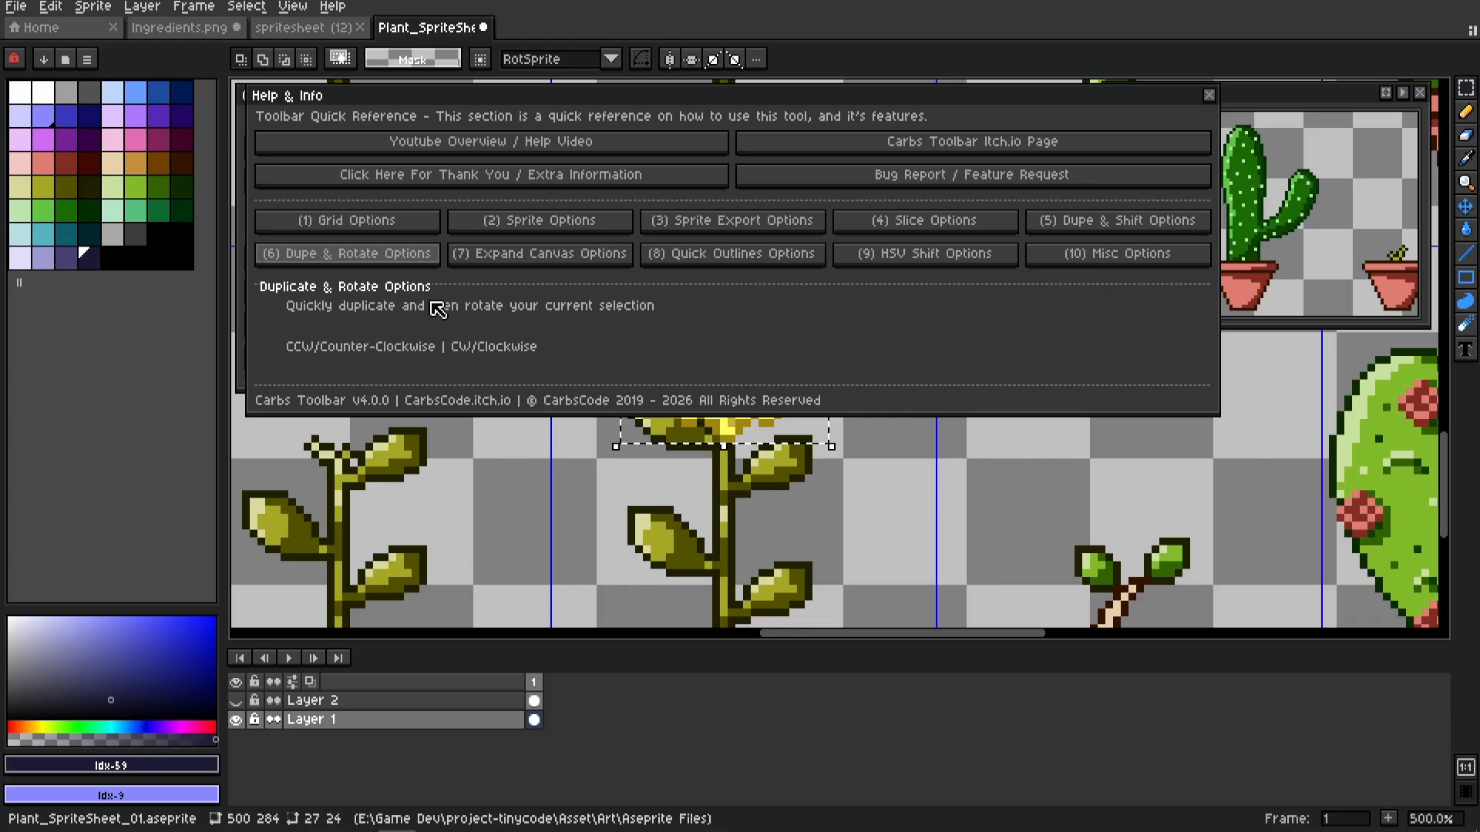
left_click(568, 262)
left_click(753, 257)
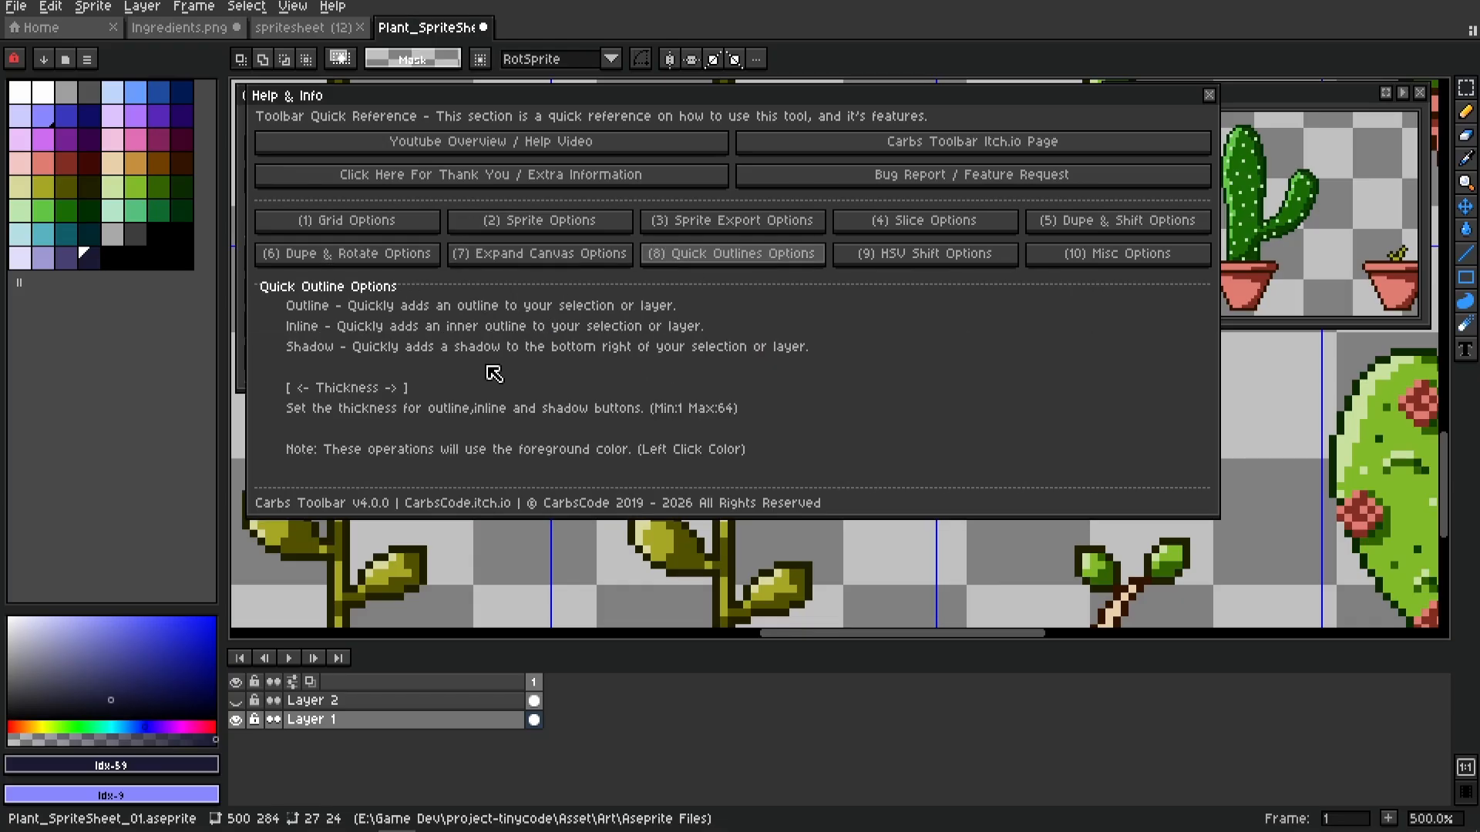
left_click(926, 259)
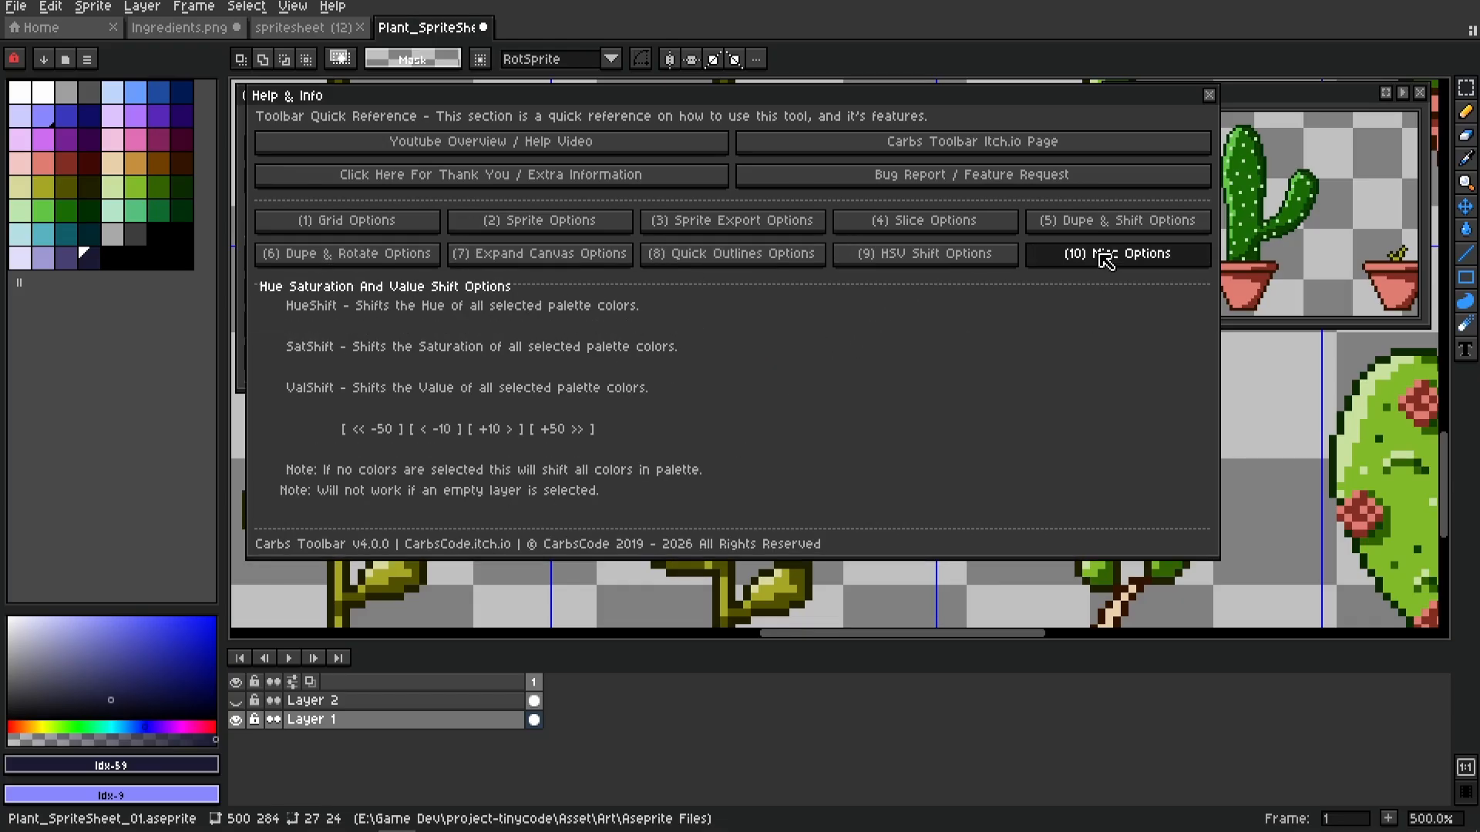
left_click(1100, 258)
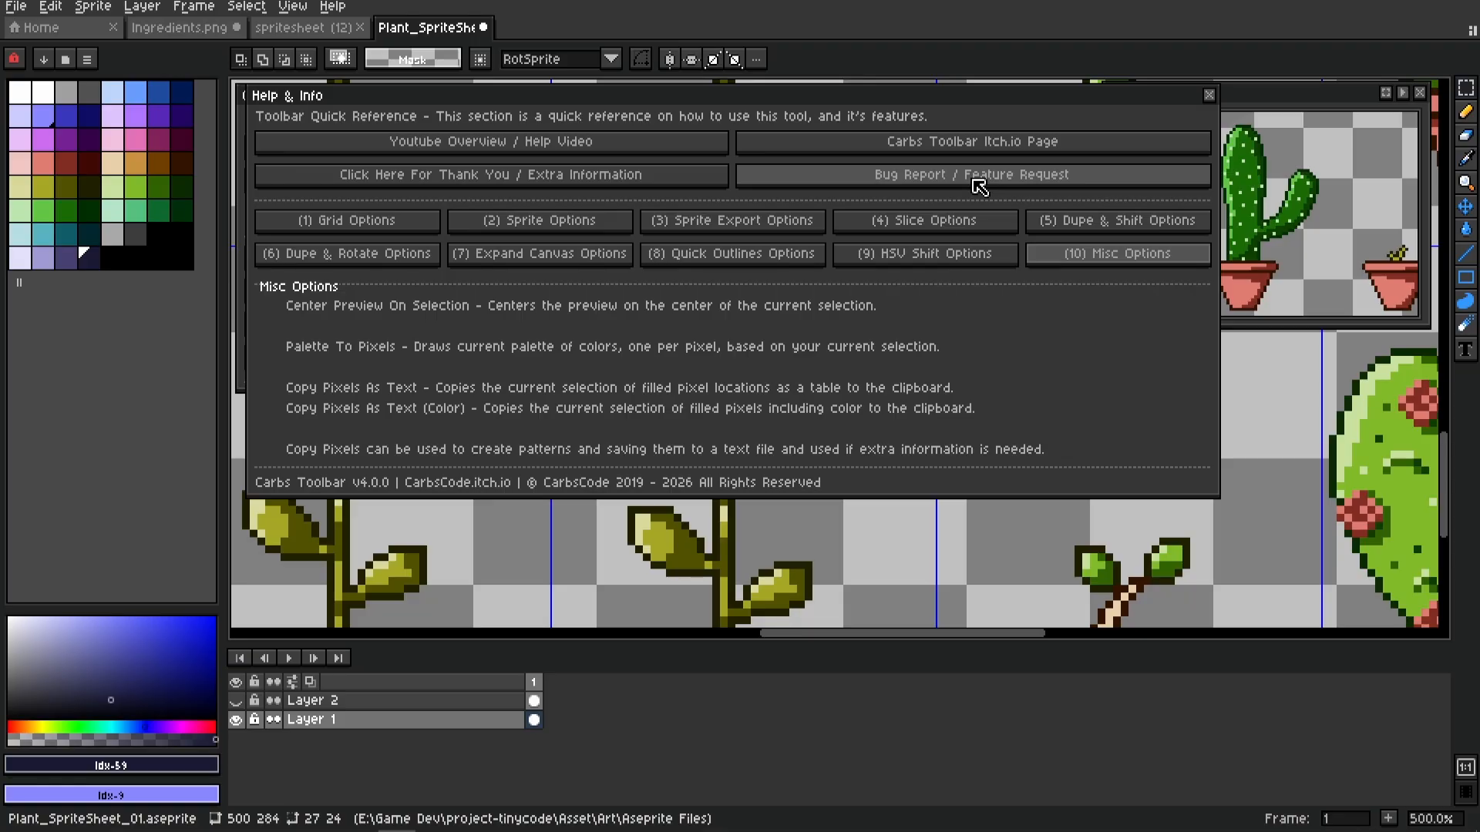
key("Escape")
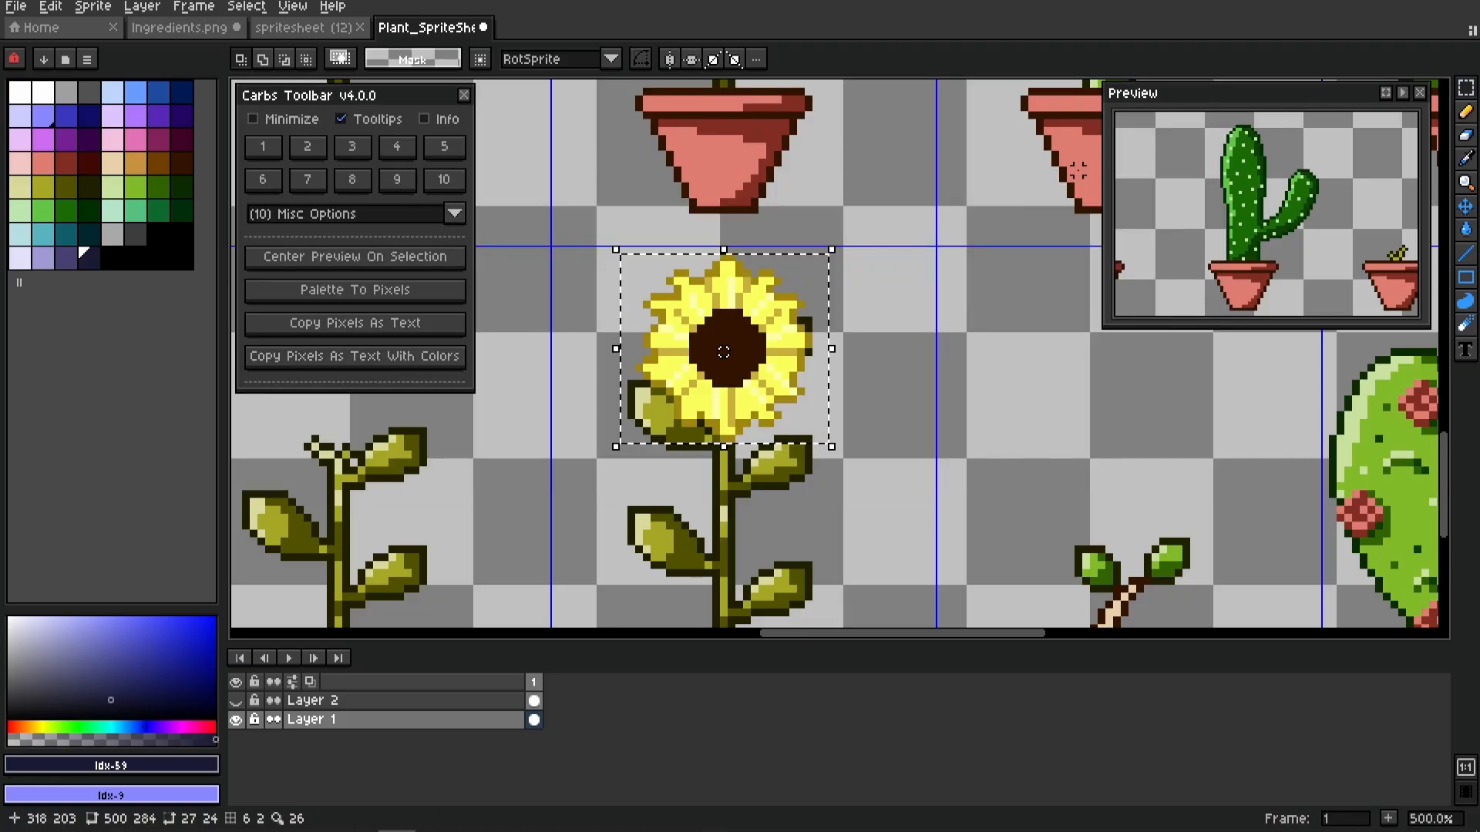
Minimize the Carbs Toolbar to its compact form and restore it to full size
left_click(293, 124)
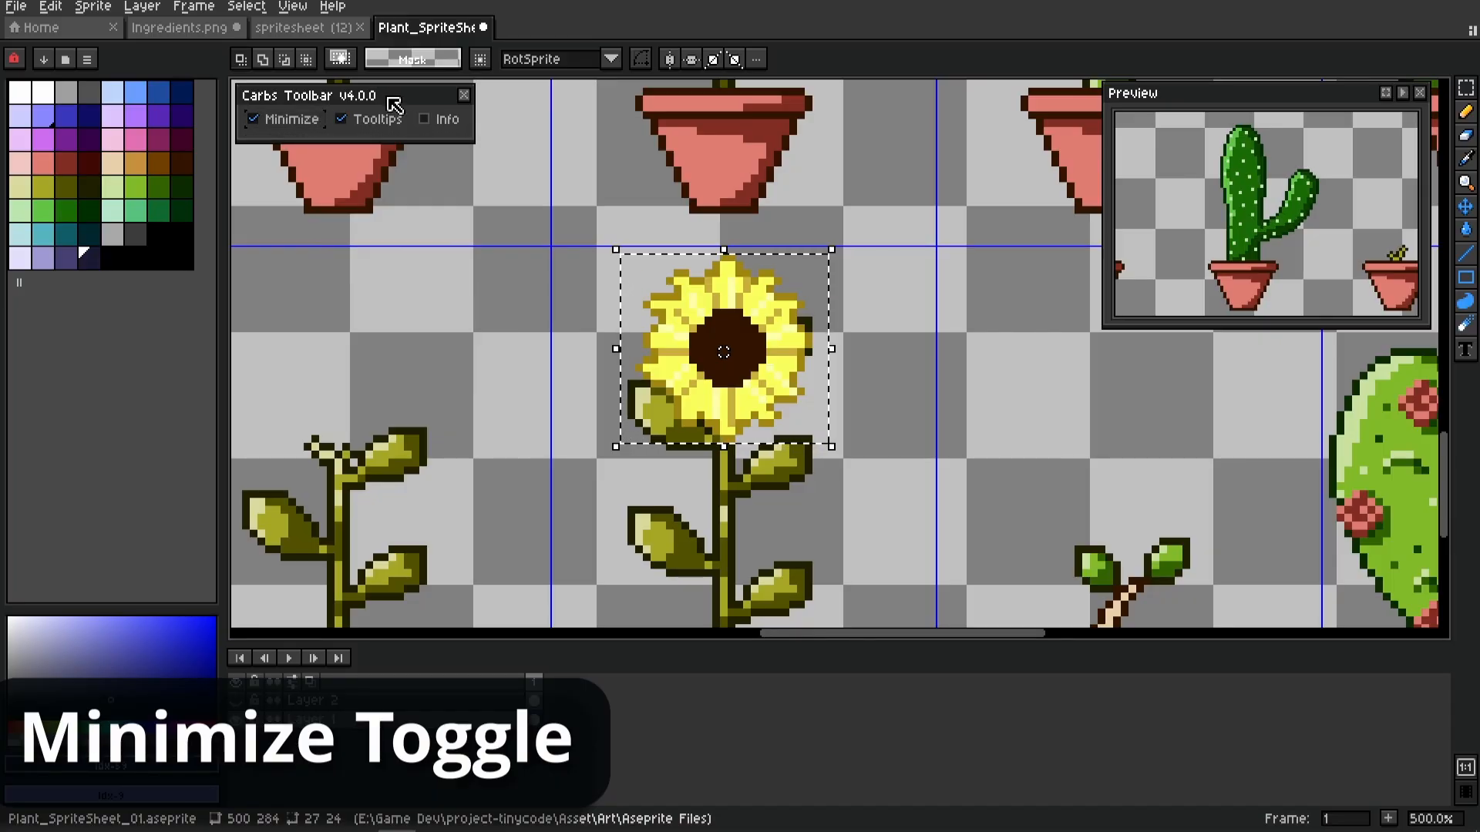
mouse_move(382, 108)
left_mouse_down()
mouse_move(403, 95)
mouse_move(378, 107)
left_mouse_up()
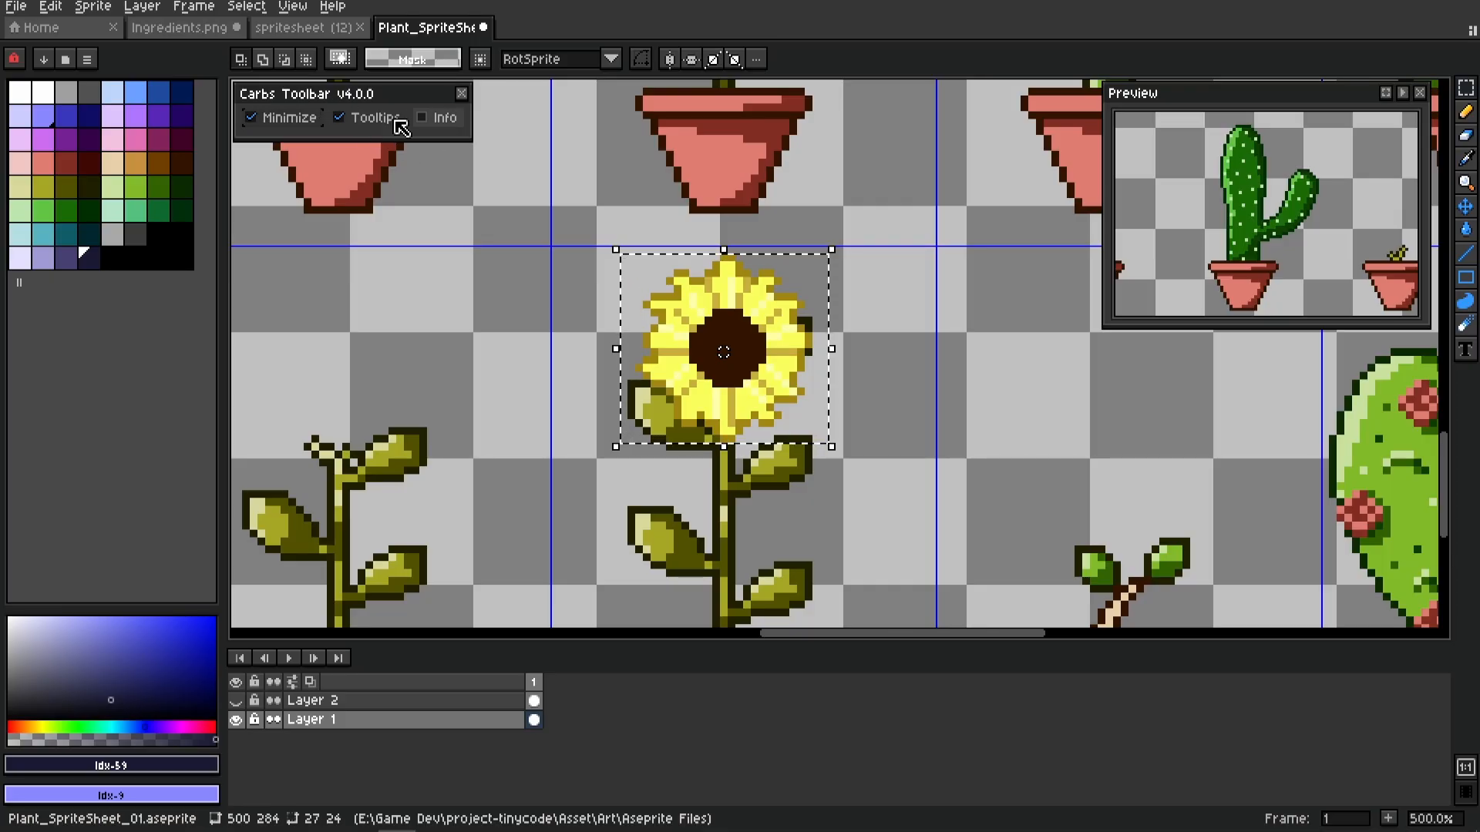
left_click(296, 125)
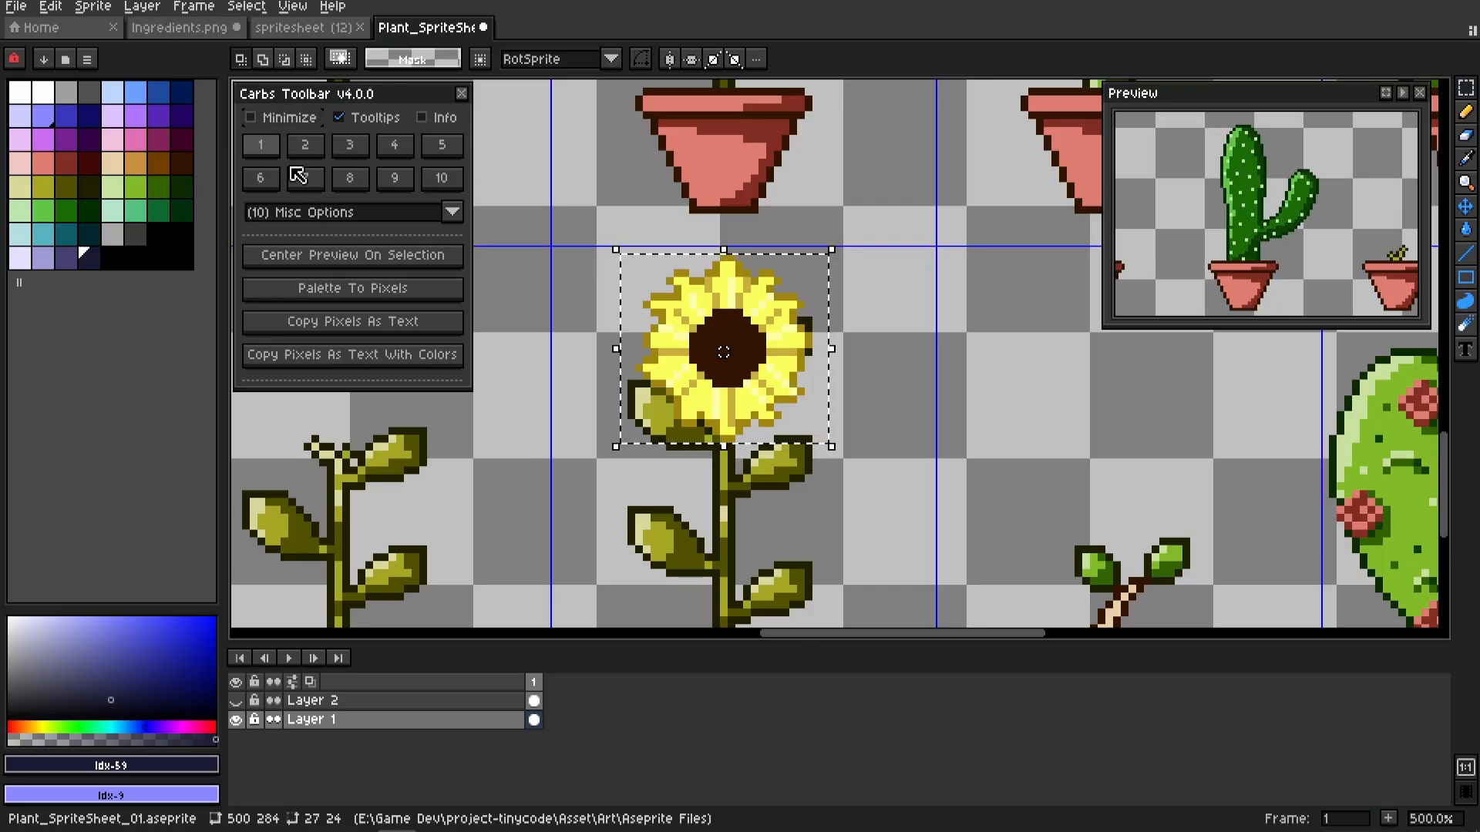
left_click(275, 122)
left_click(276, 121)
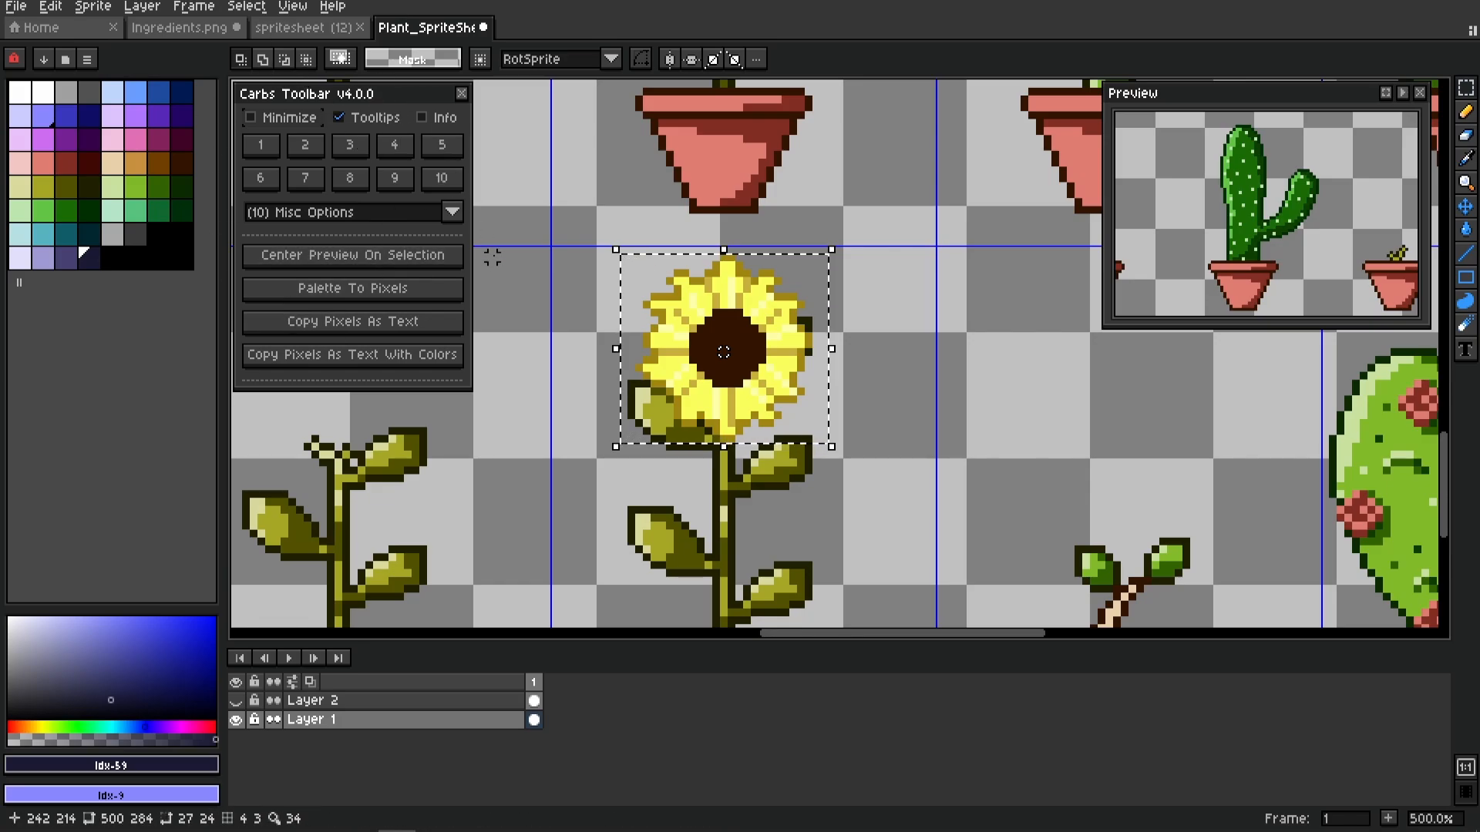
Open the keyboard shortcuts editor and search for Carbs Toolbar
left_click(51, 6)
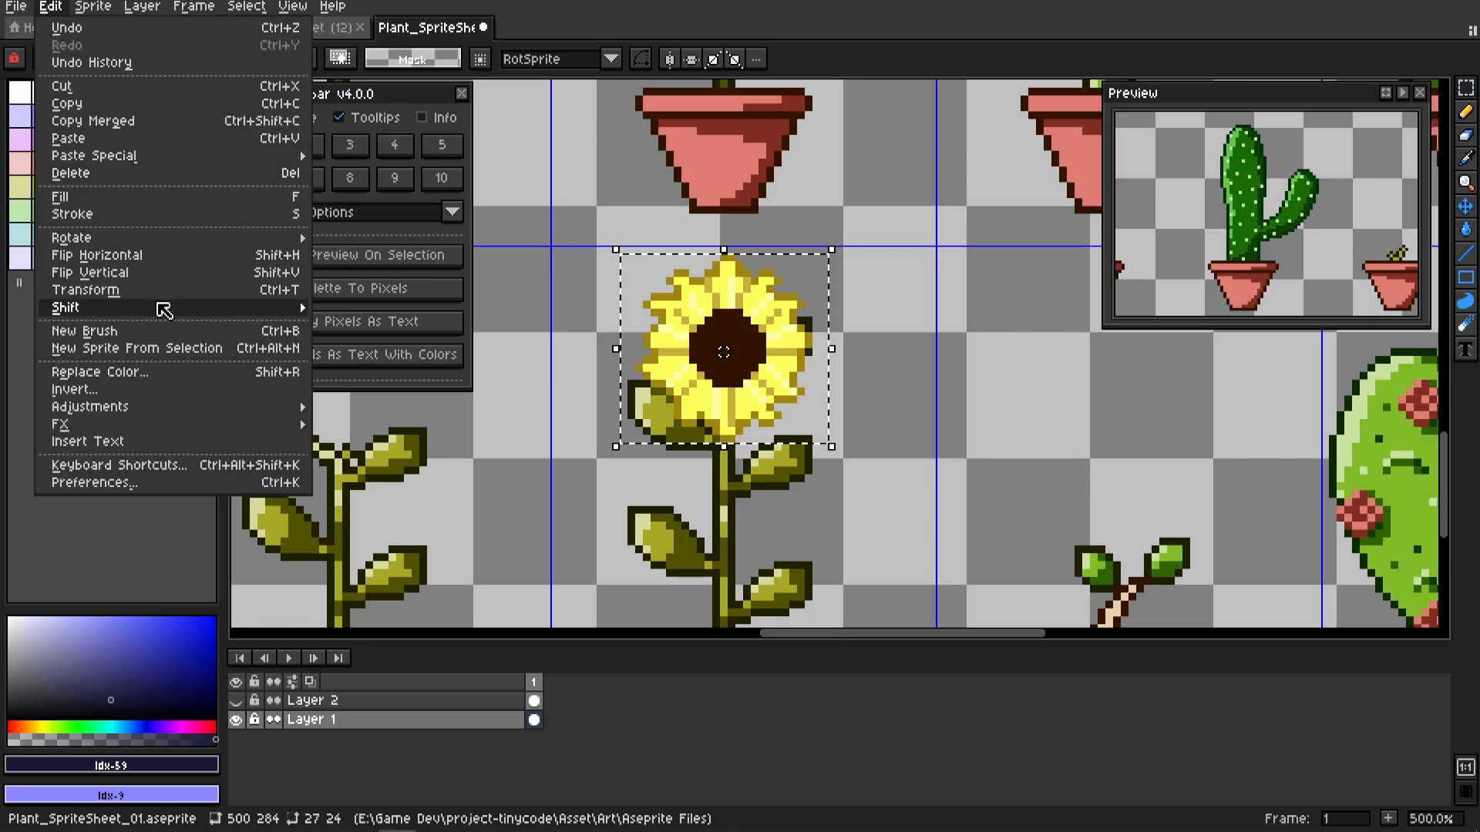
left_click(203, 466)
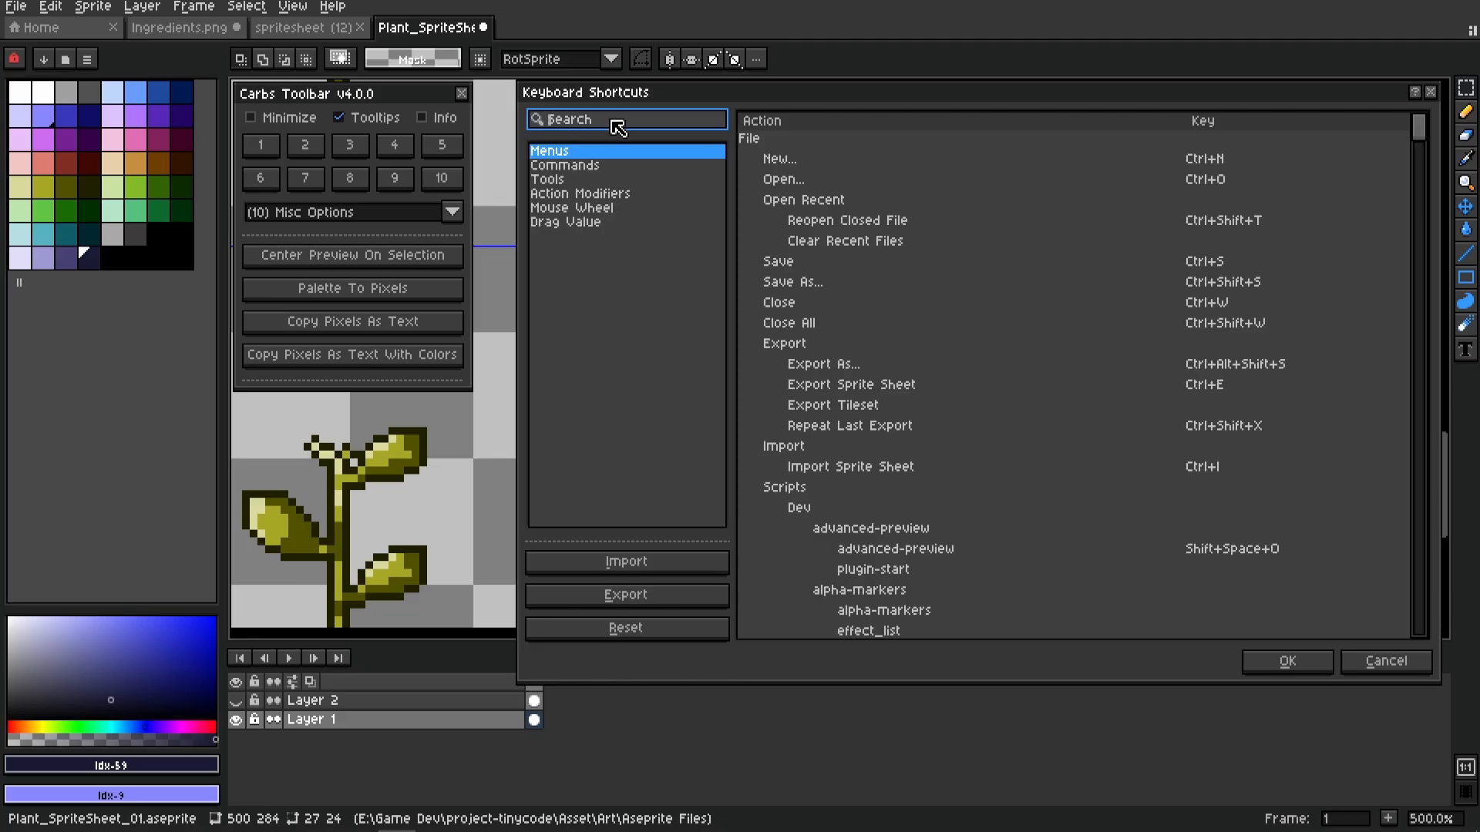
type("CarbsTool")
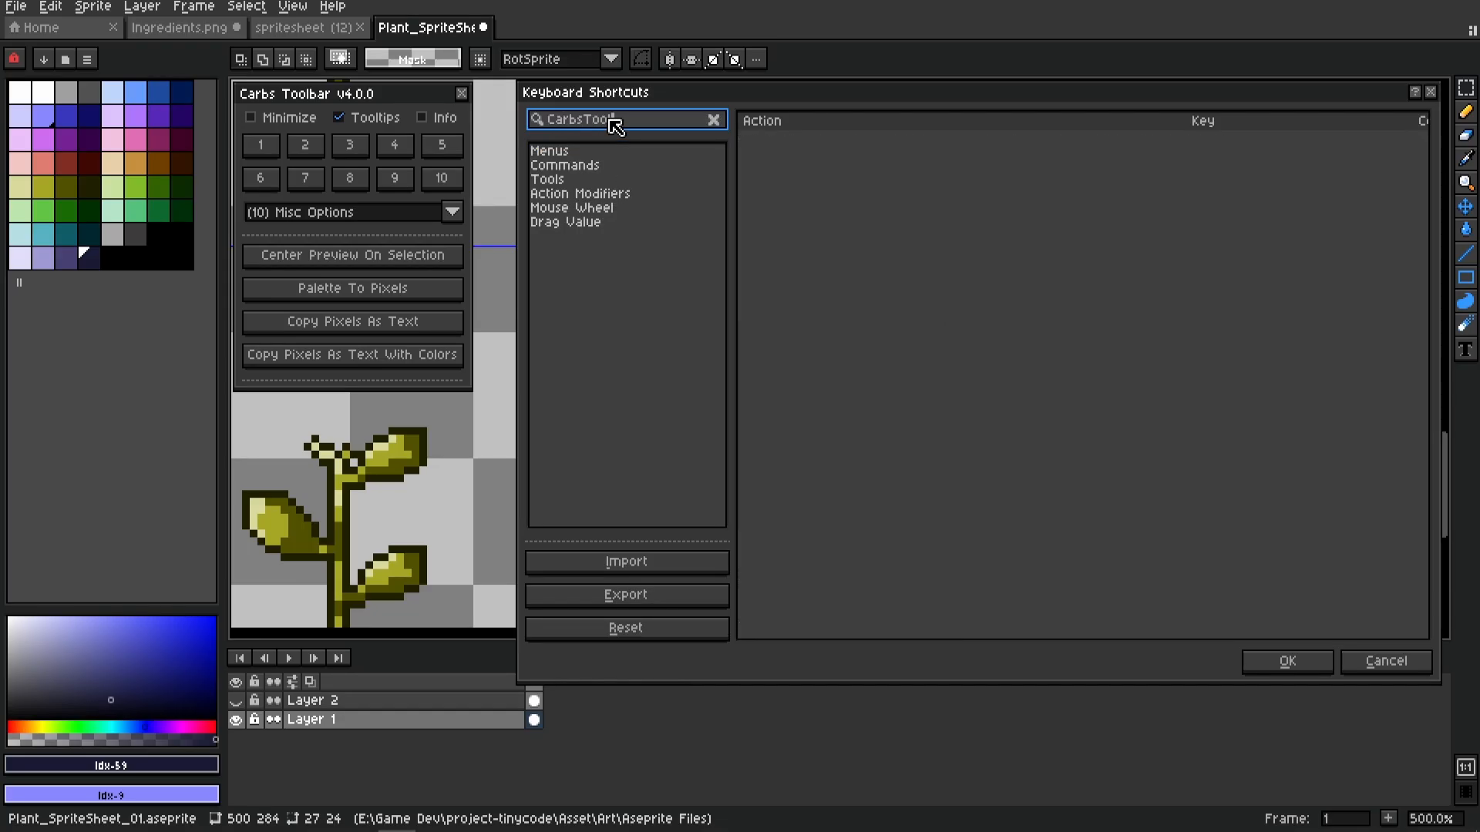
key("BackSpace")
key("BackSpace")
key("BackSpace")
key("BackSpace")
type("Toolbar")
Examine the Carbs Toolbar commands and their assigned shortcuts, and close the shortcuts editor without saving changes
scroll(931, 372, "down", 6)
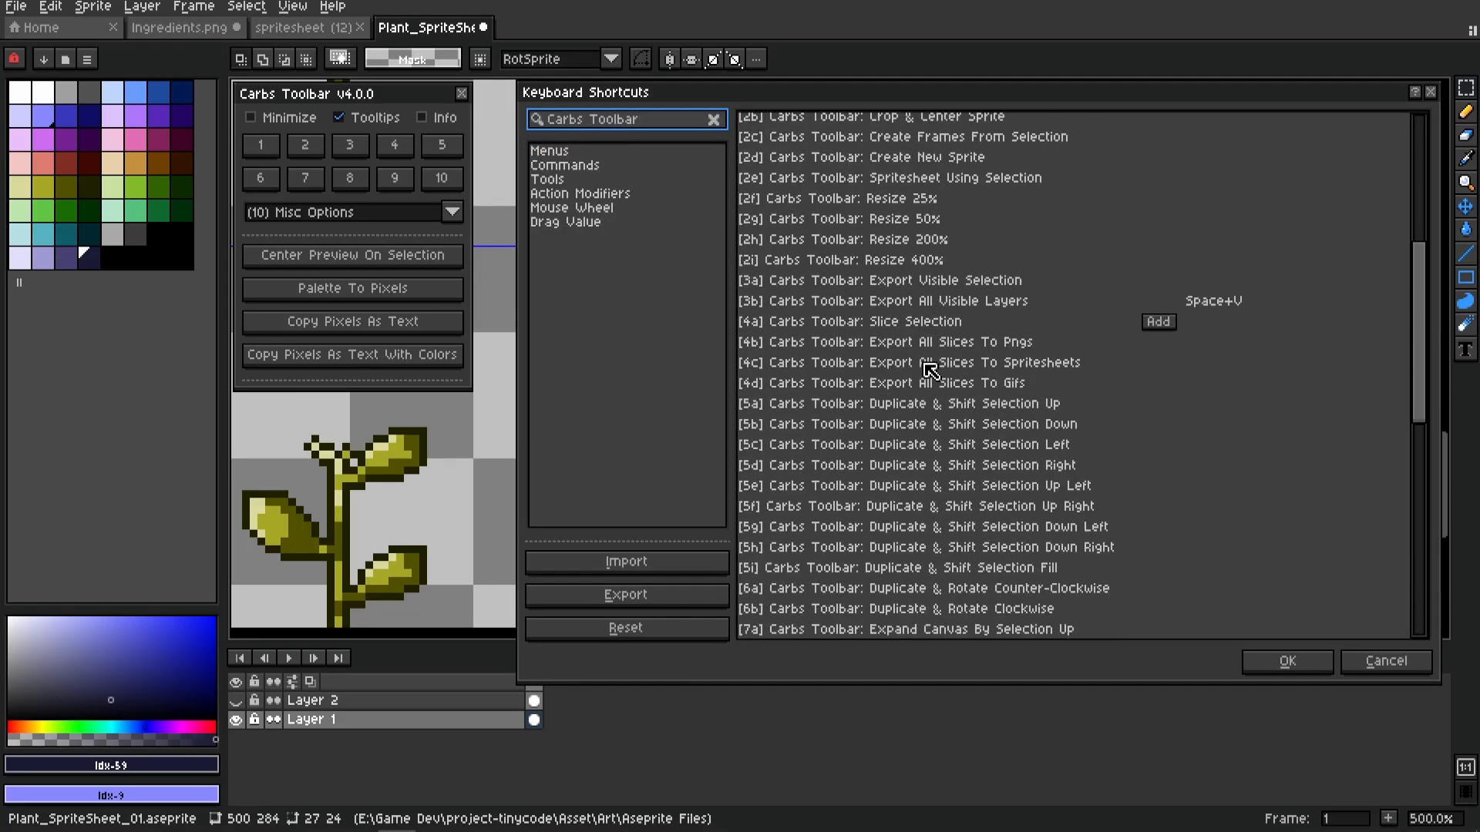
scroll(931, 372, "down", 7)
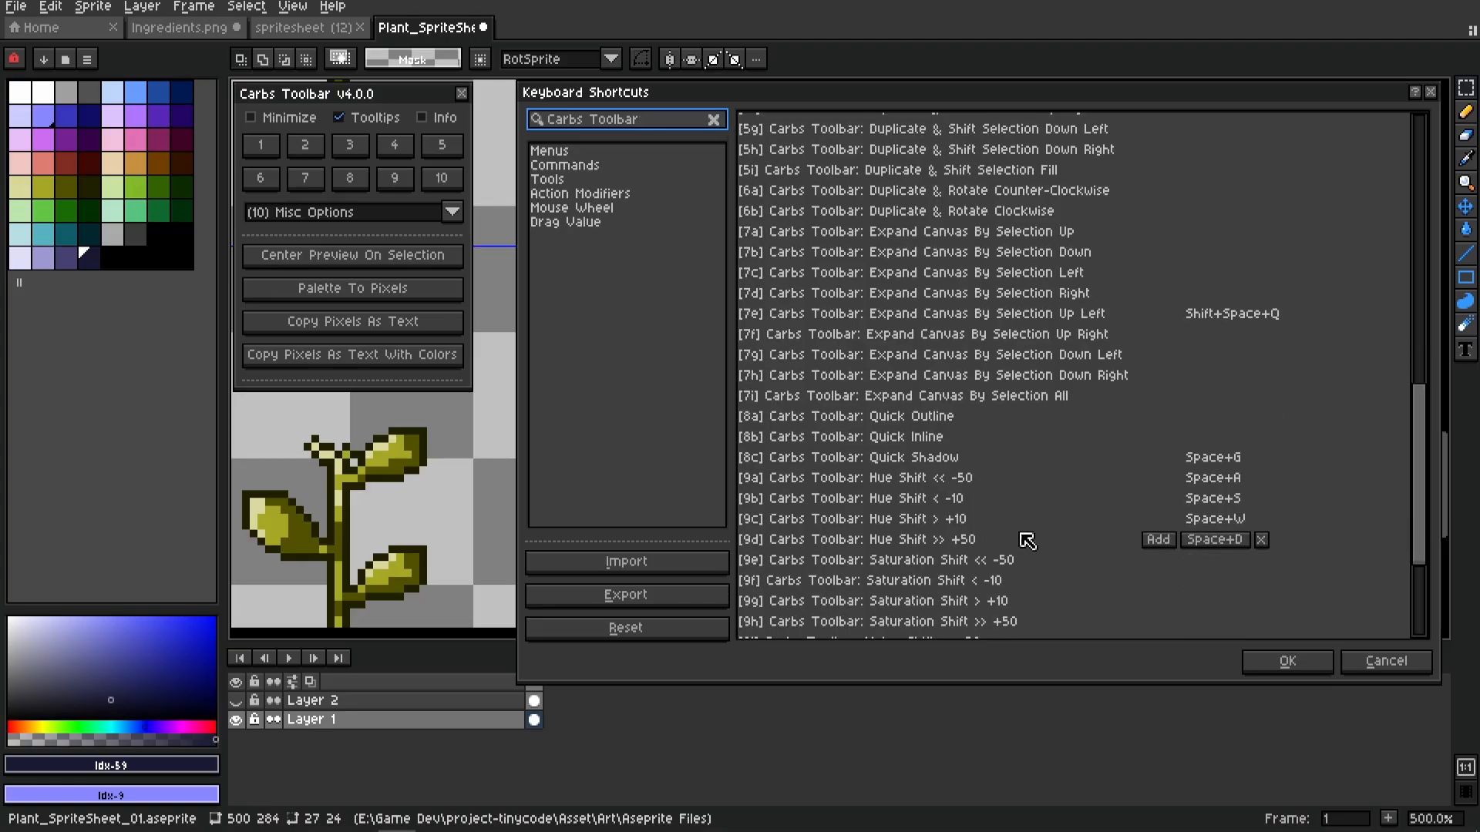
scroll(1023, 534, "up", 15)
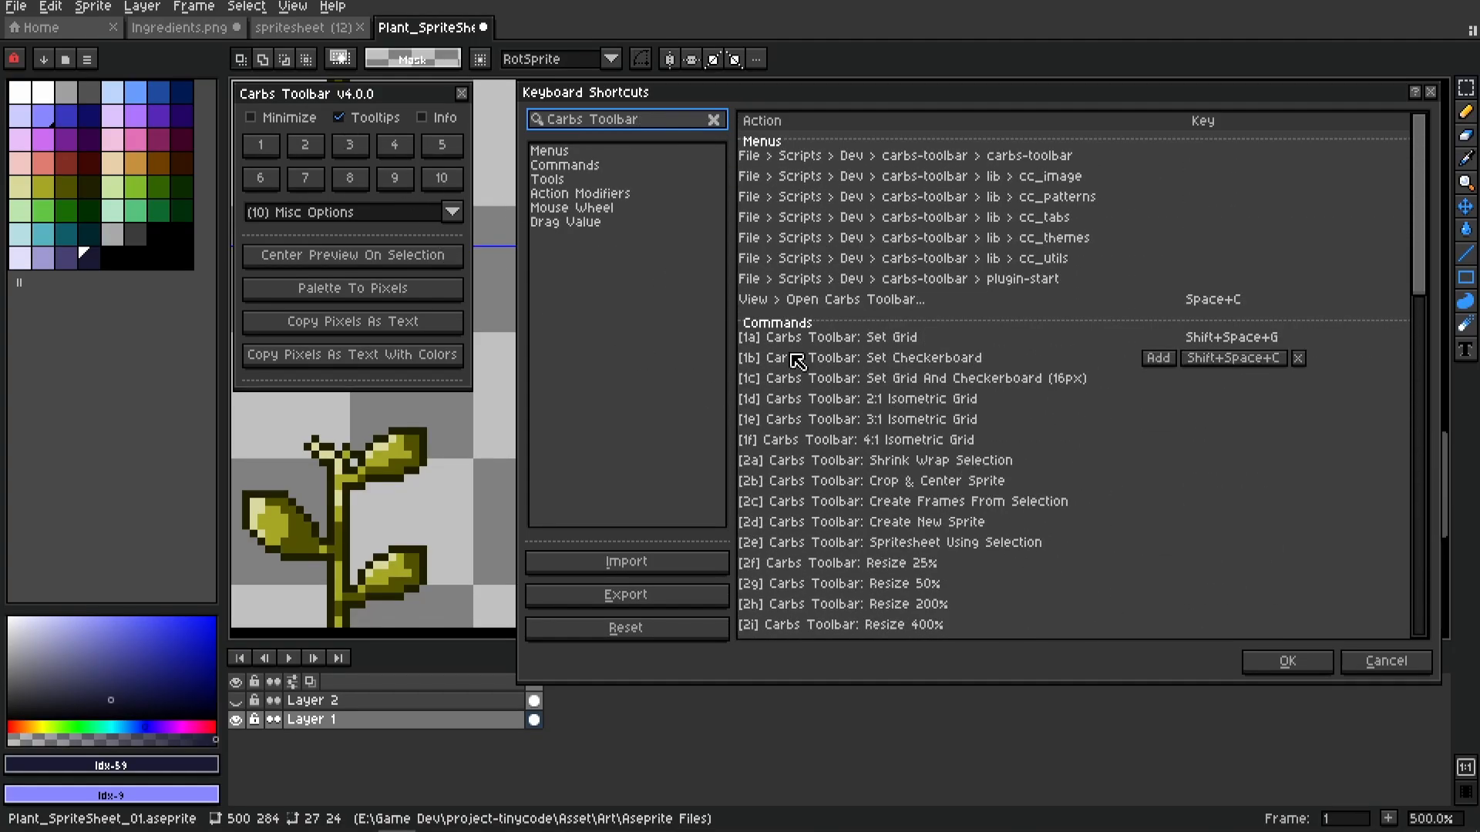
left_click(1372, 672)
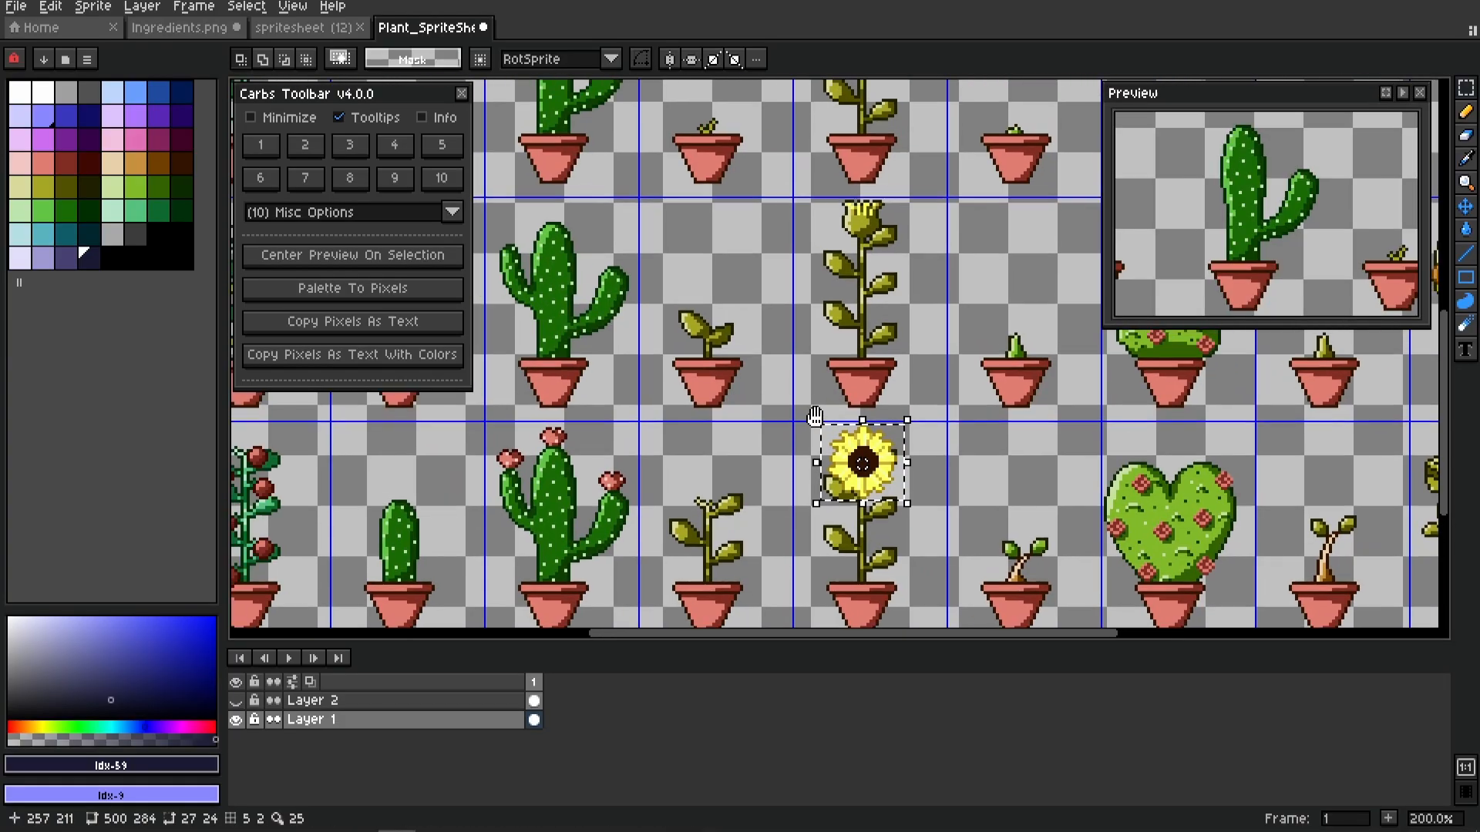
scroll(809, 502, "down", 2)
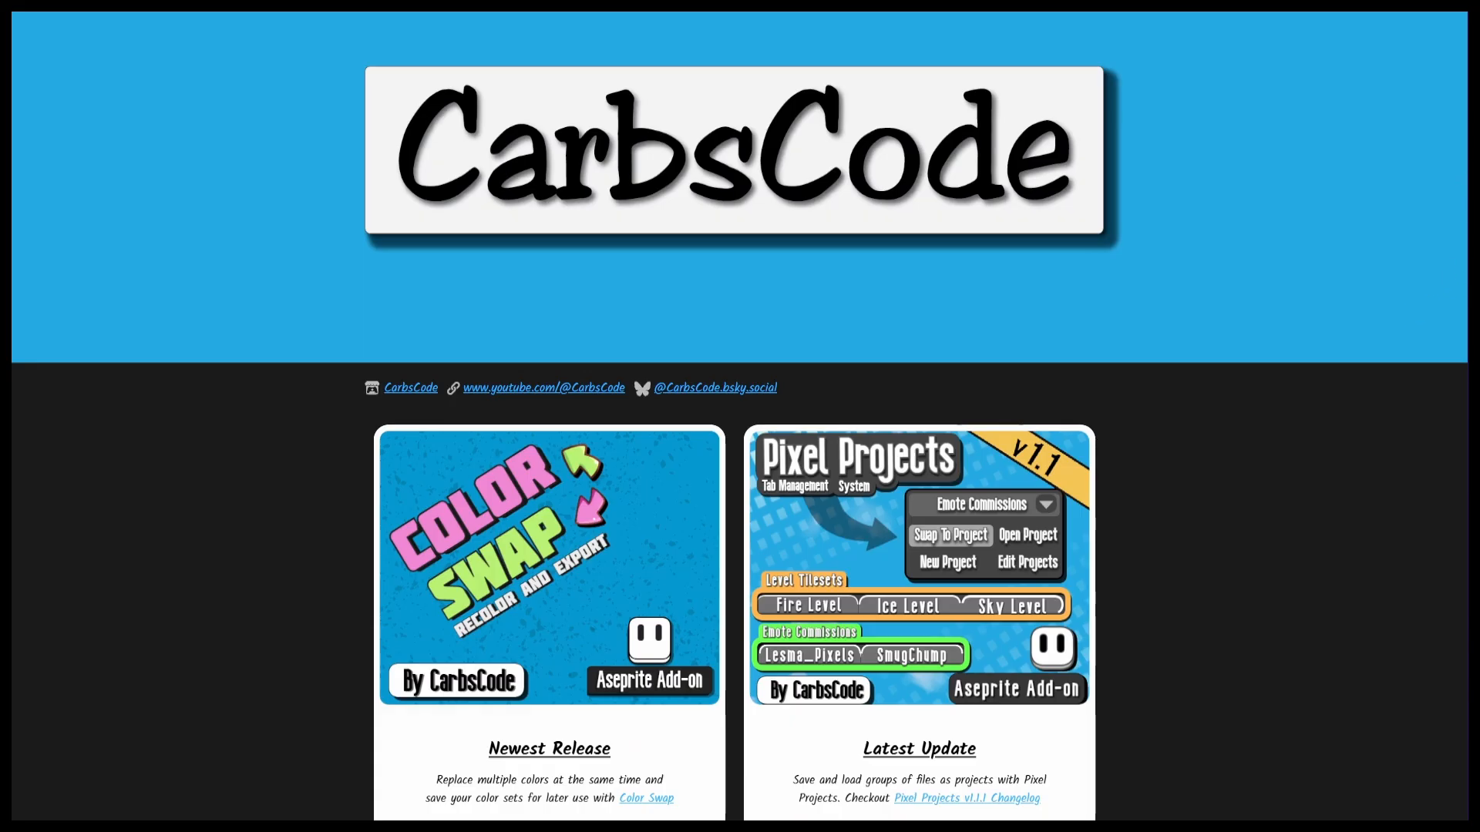
Look through the CarbsCode web page from the newest release and latest update down to the Aseprite add-on listings
scroll(740, 416, "down", 1)
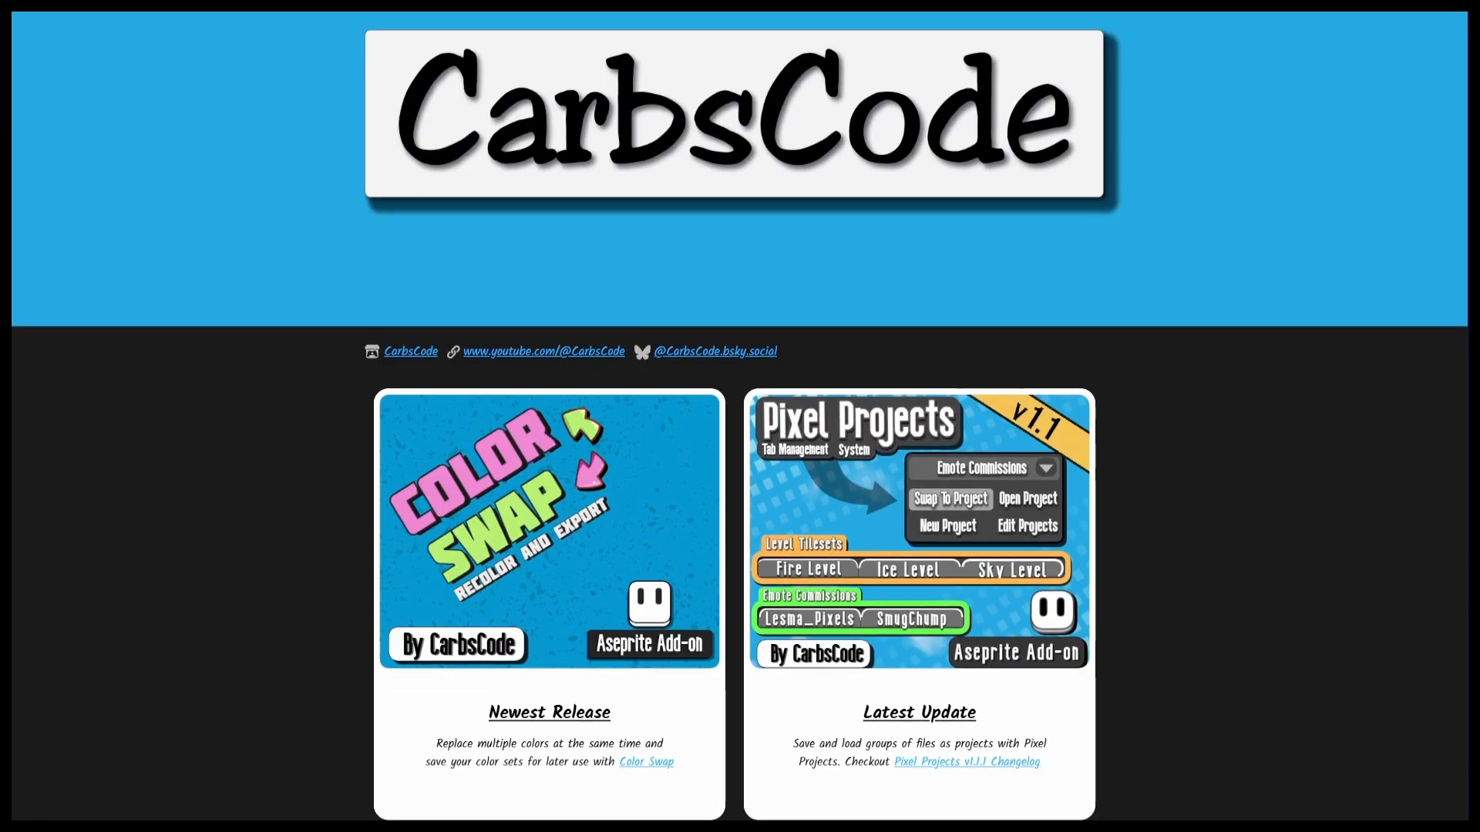
scroll(740, 417, "down", 3)
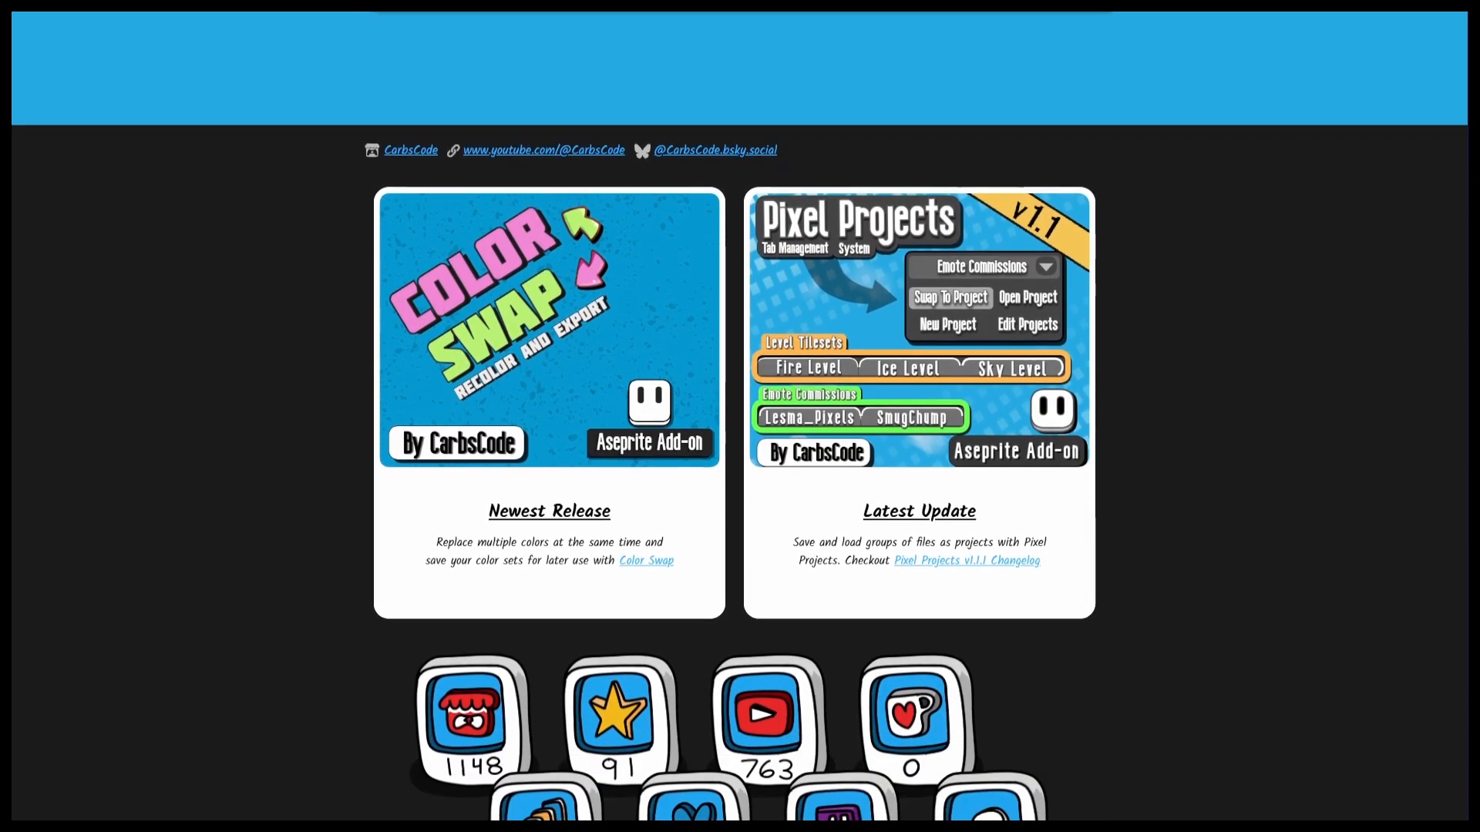
scroll(740, 417, "down", 4)
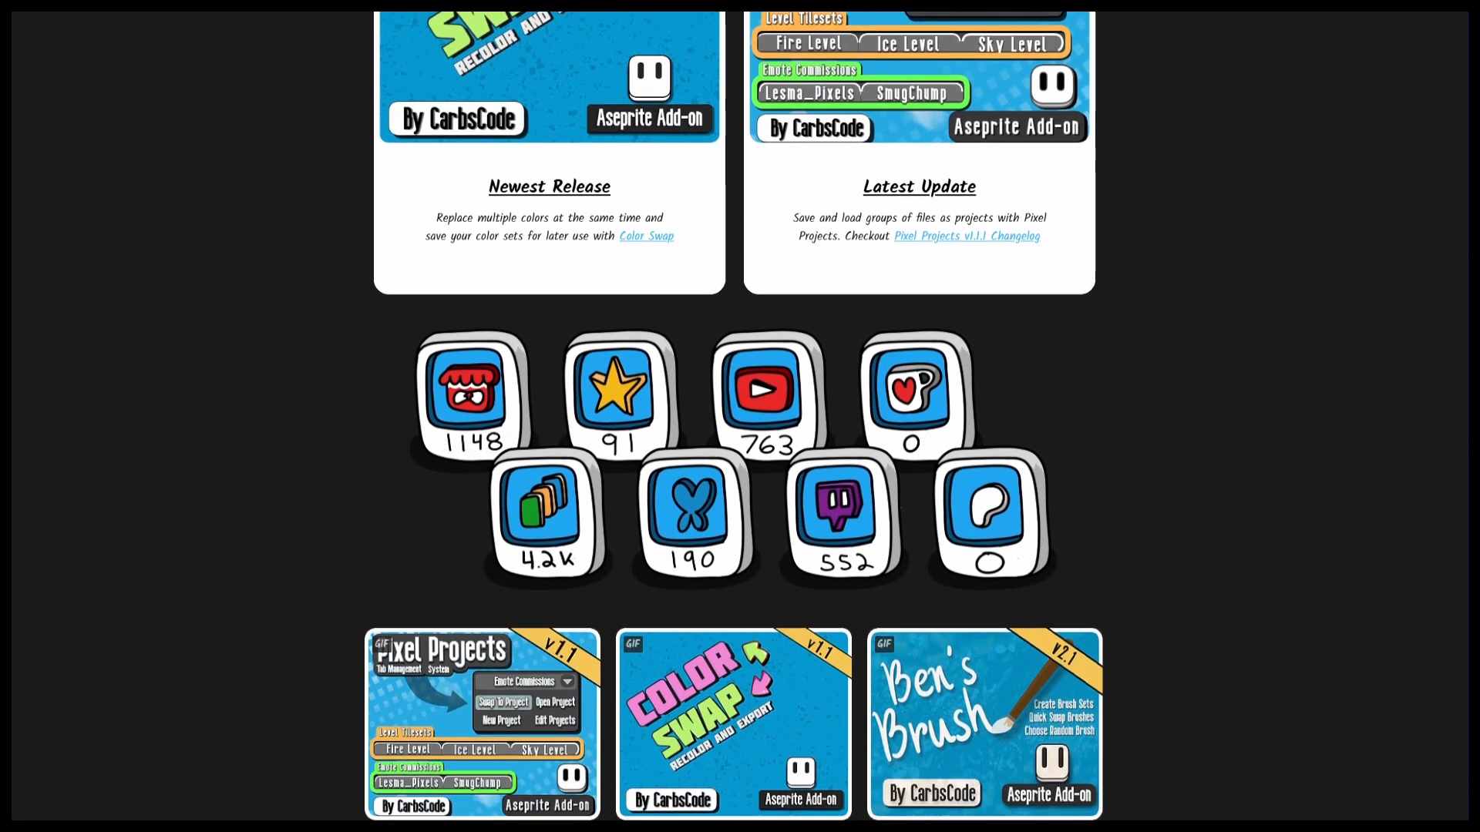
scroll(740, 416, "down", 2)
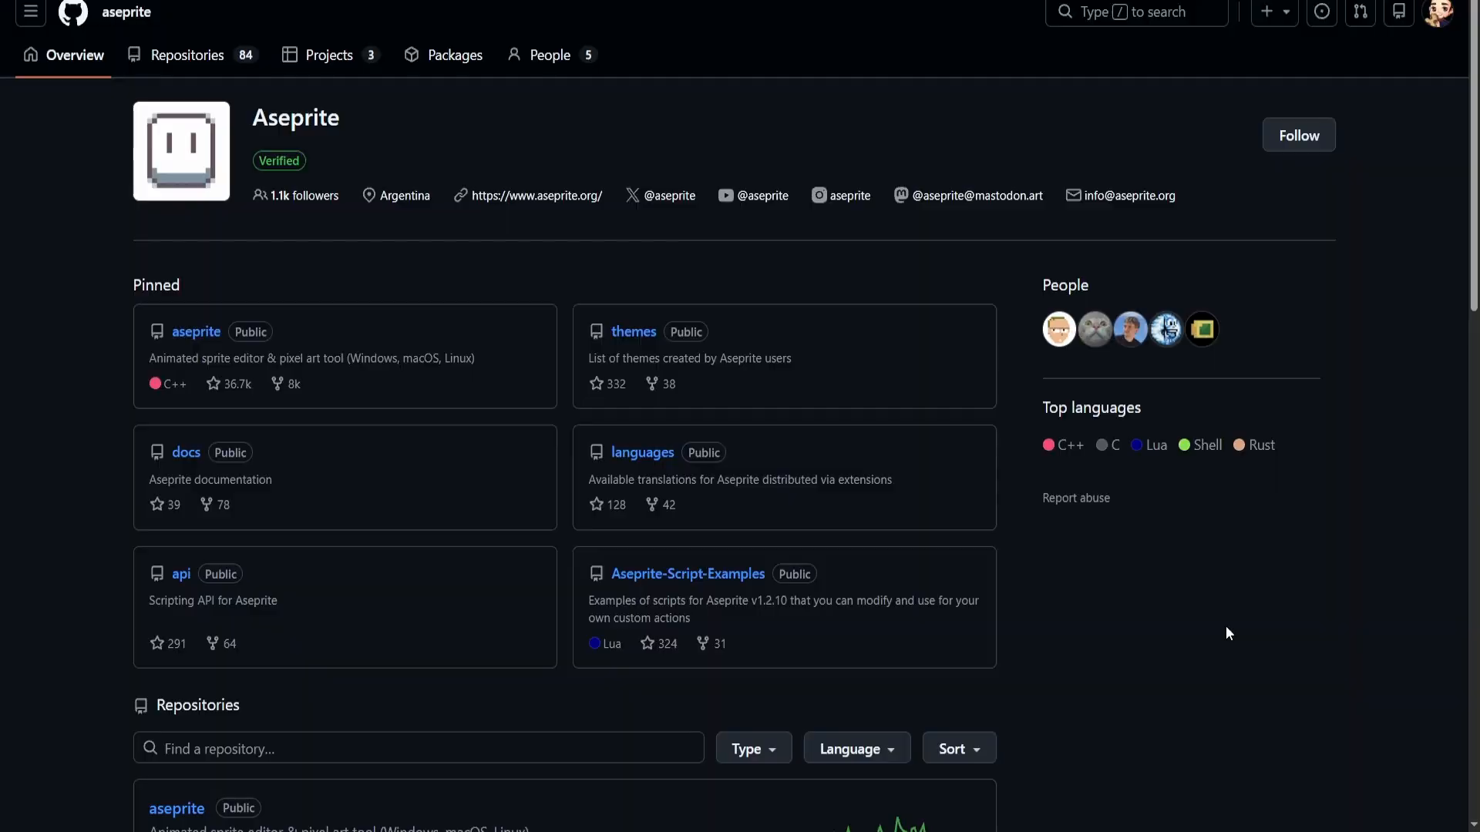
Open the list of people belonging to the Aseprite organization on GitHub
left_click(1075, 287)
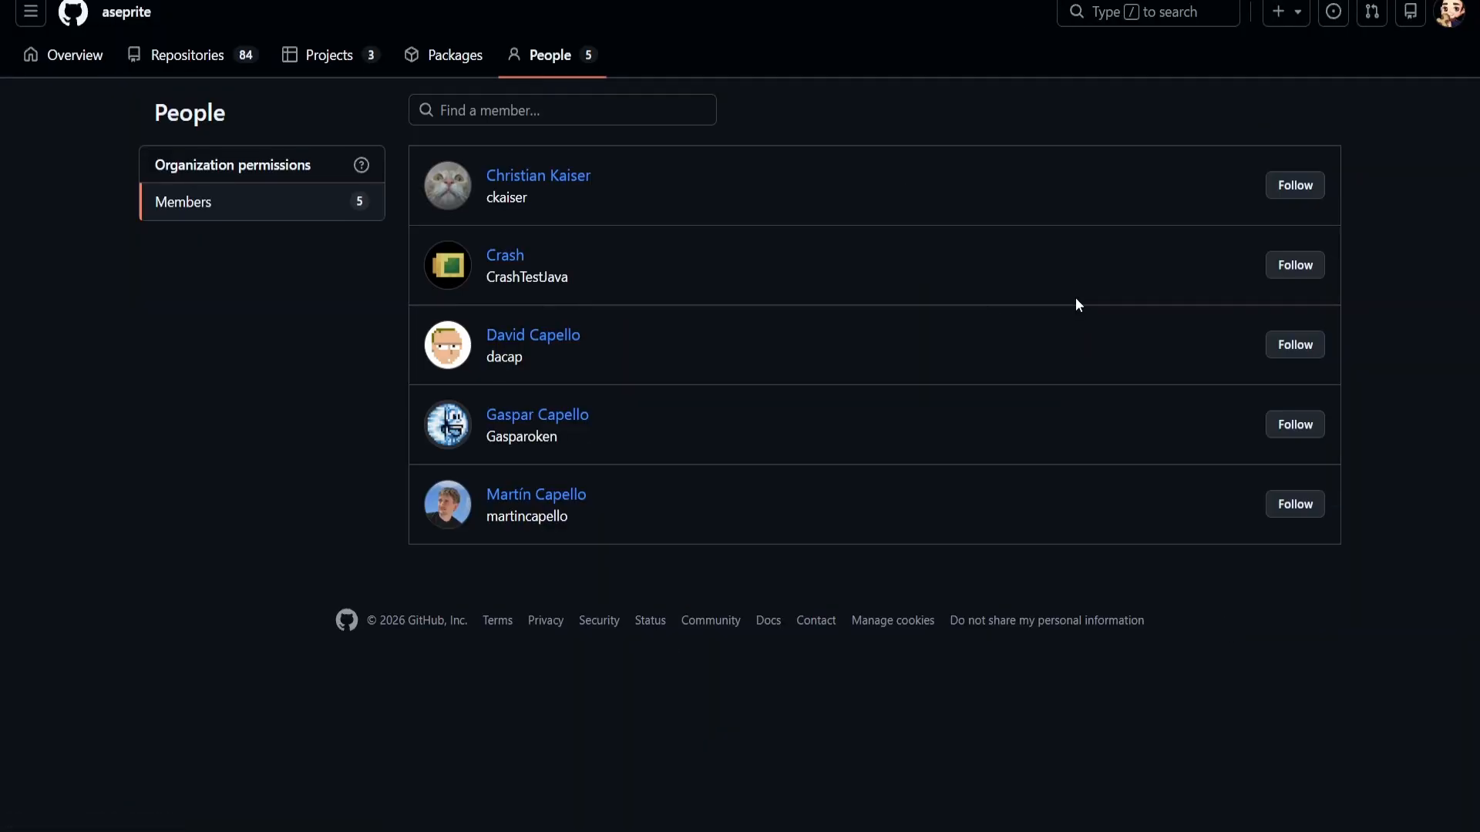